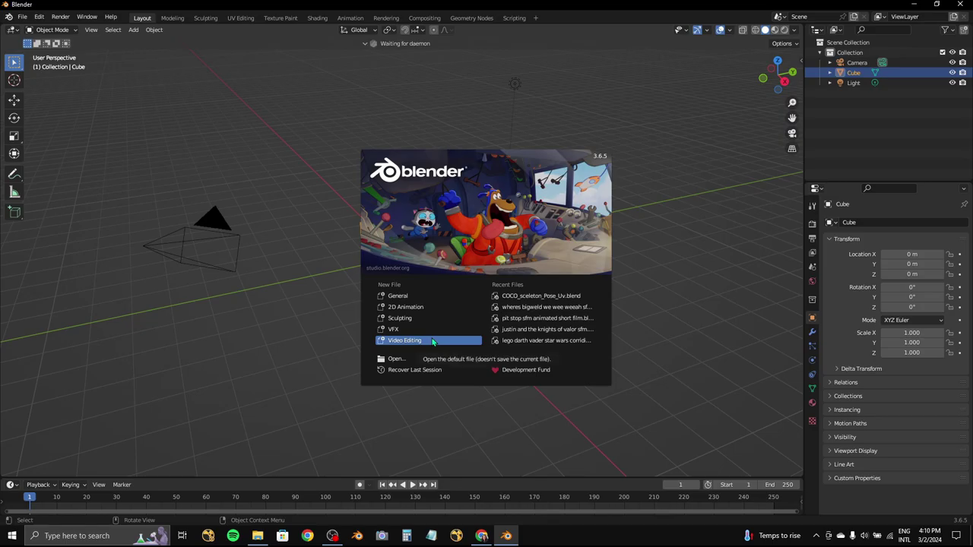
- Delete the default camera, cube and light, then add a new cube at the origin
click(309, 323)
key(Delete)
click(154, 30)
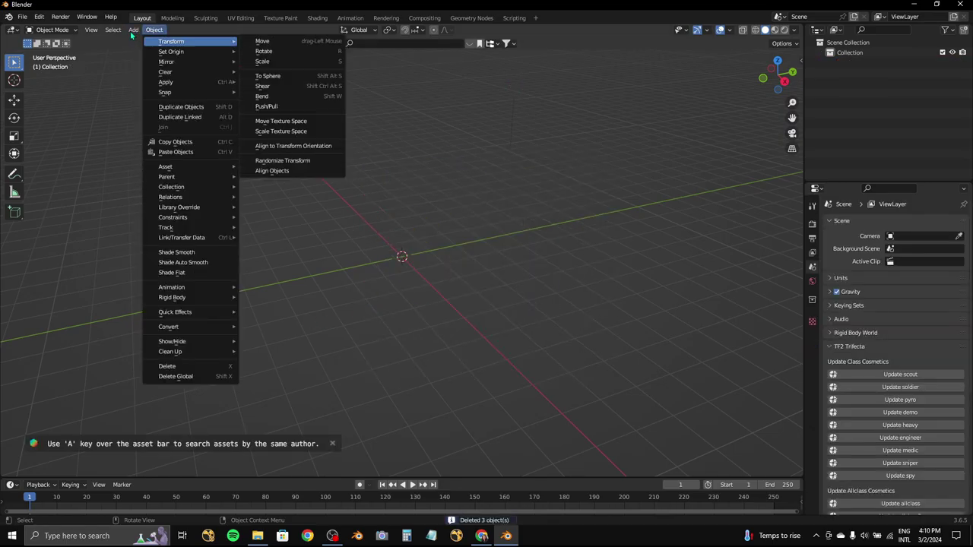
click(235, 57)
- Enter Edit Mode and scale the cube's faces to flatten it into a thin slab
click(781, 90)
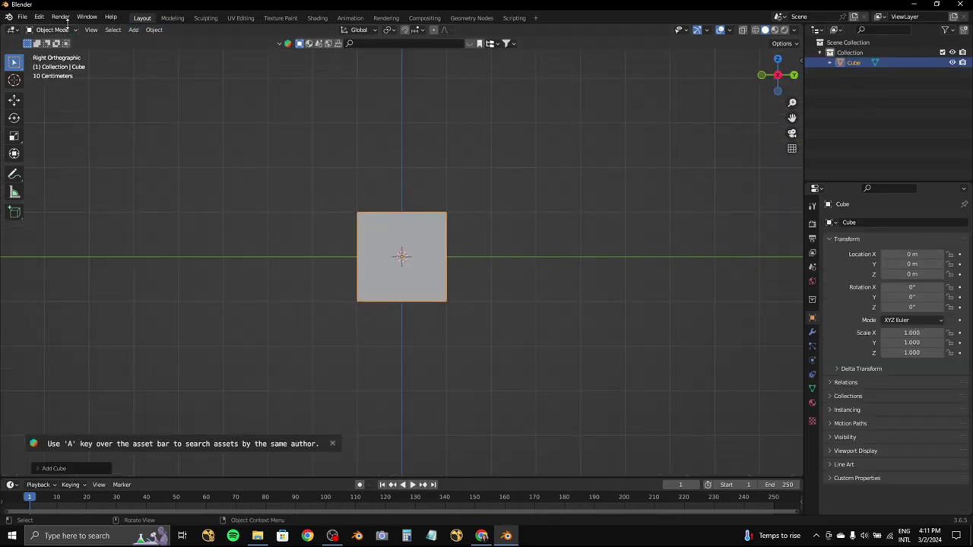
click(52, 30)
click(53, 53)
middle_drag(53, 52, 239, 90)
click(187, 79)
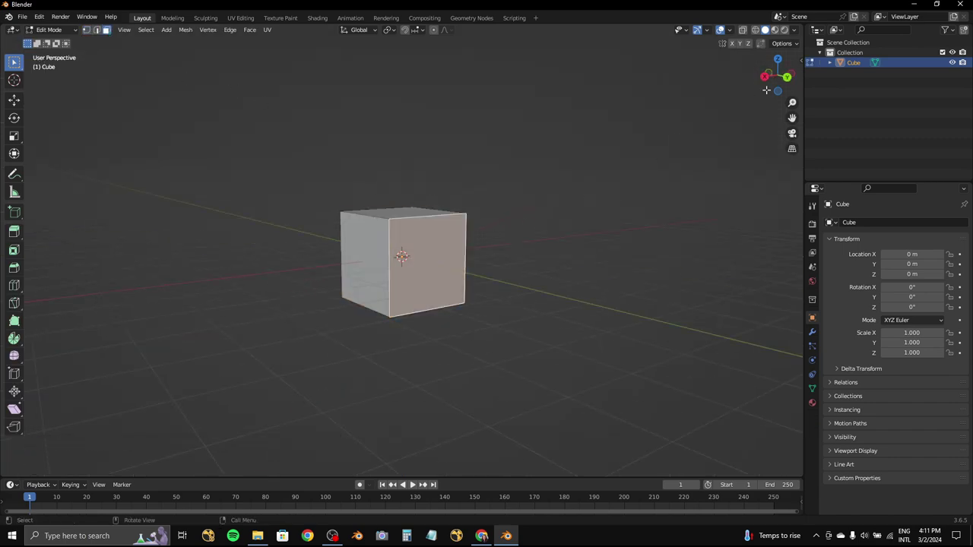
click(764, 76)
key(s)
click(700, 157)
- Subdivide the slab's side faces and select its top face
drag(775, 76, 787, 85)
click(787, 86)
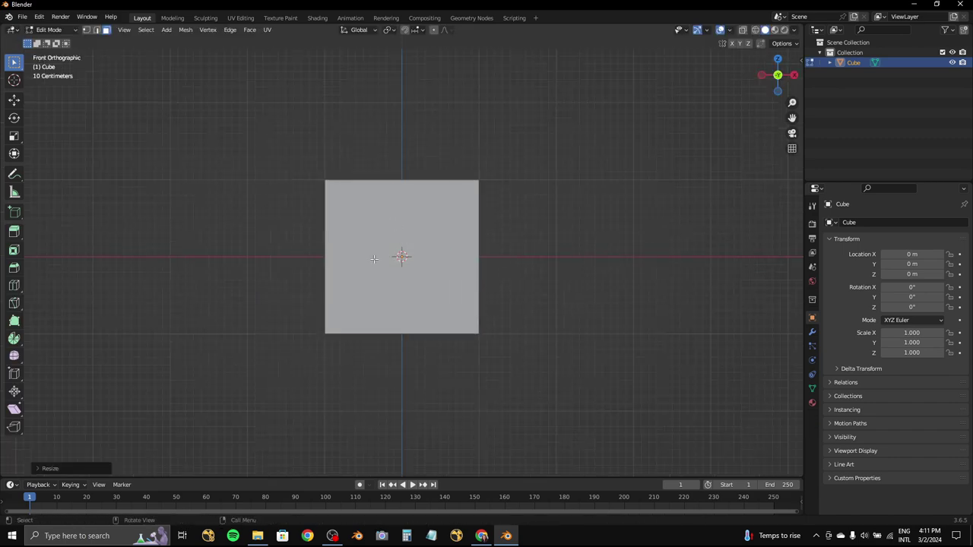
middle_drag(456, 228, 322, 250)
right_click(322, 250)
click(357, 269)
click(416, 227)
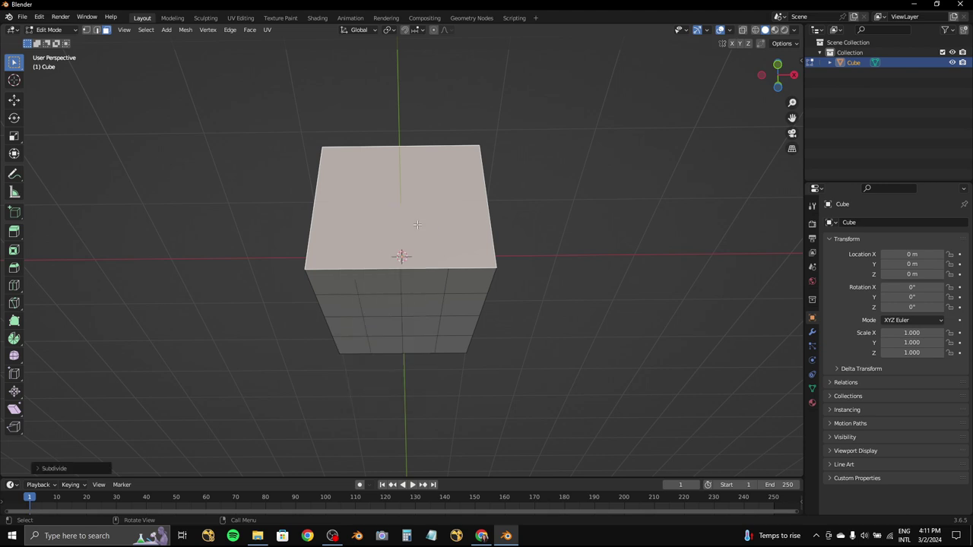
key(ctrl+i)
key(ctrl+z)
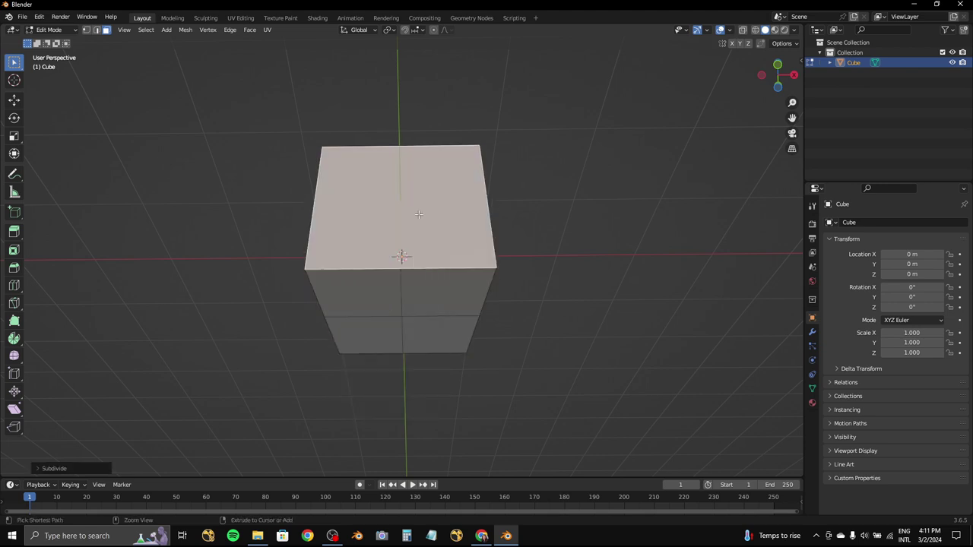
key(ctrl+shift+z)
key(ctrl+z)
- Subdivide the front face into a grid and extrude its inner faces
drag(777, 65, 779, 74)
click(779, 75)
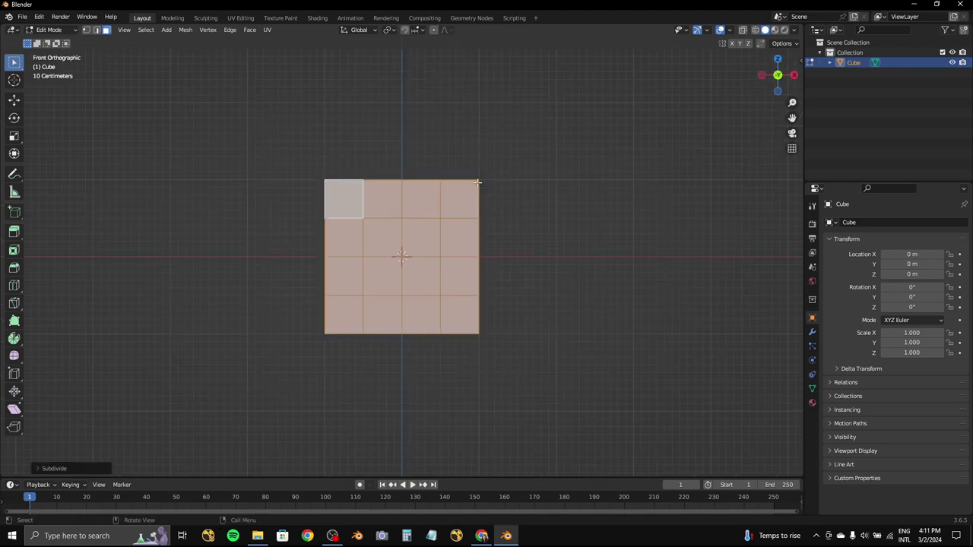
right_click(351, 202)
click(352, 202)
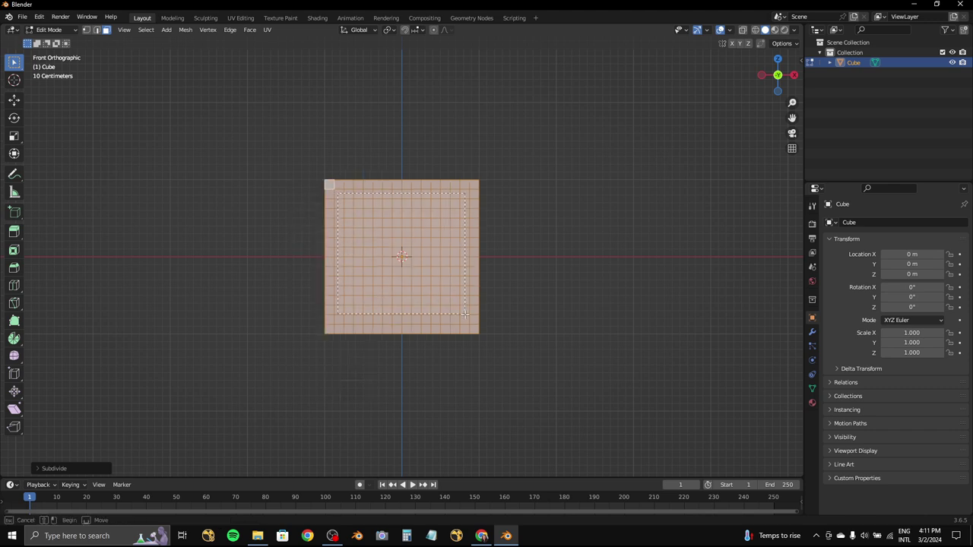
drag(337, 193, 464, 314)
middle_drag(464, 314, 539, 285)
key(e)
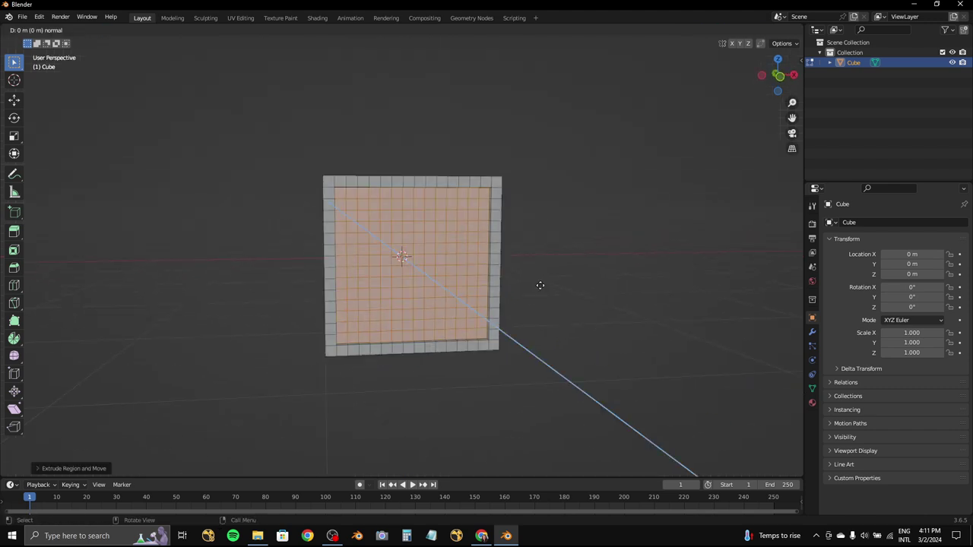
click(540, 285)
- Scale down the extruded inner faces and push them into the slab to recess them
click(779, 76)
key(s)
click(687, 163)
middle_drag(686, 163, 532, 196)
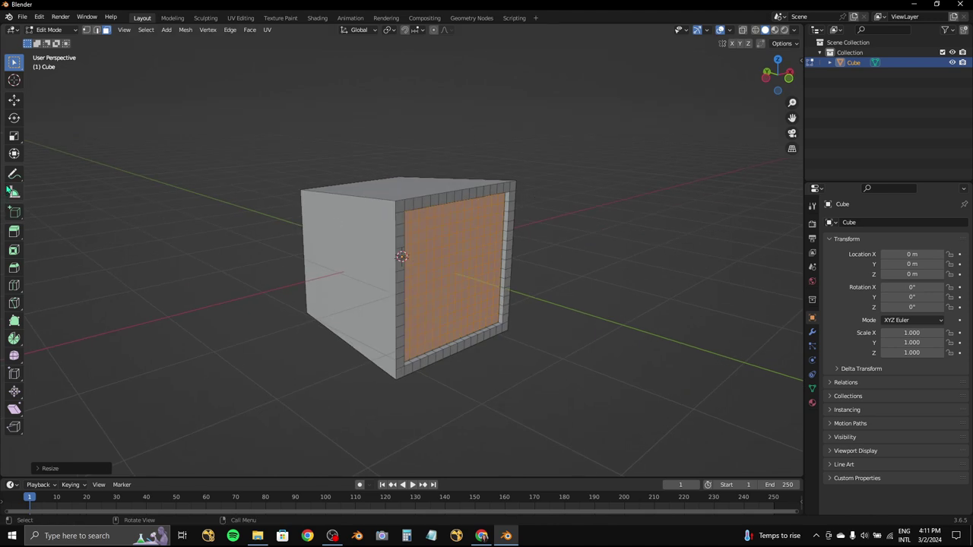
click(13, 153)
drag(446, 279, 487, 283)
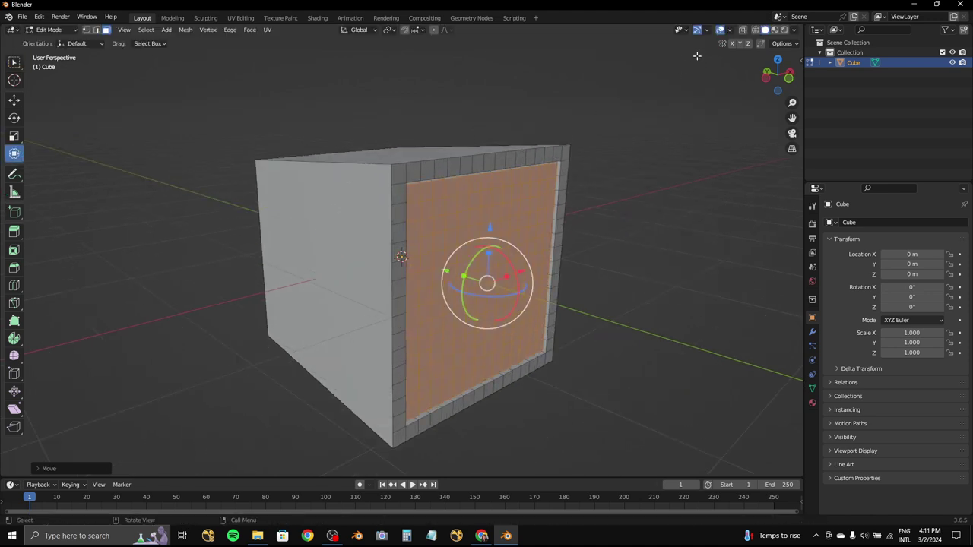
- Hide the overlays to check the recessed panel, then return to Object Mode
click(720, 30)
mouse_move(532, 229)
middle_down()
mouse_move(356, 272)
mouse_move(425, 273)
mouse_move(406, 280)
mouse_move(320, 274)
mouse_move(380, 277)
middle_up()
scroll(357, 271, down, 5)
scroll(319, 273, down, 3)
key(Tab)
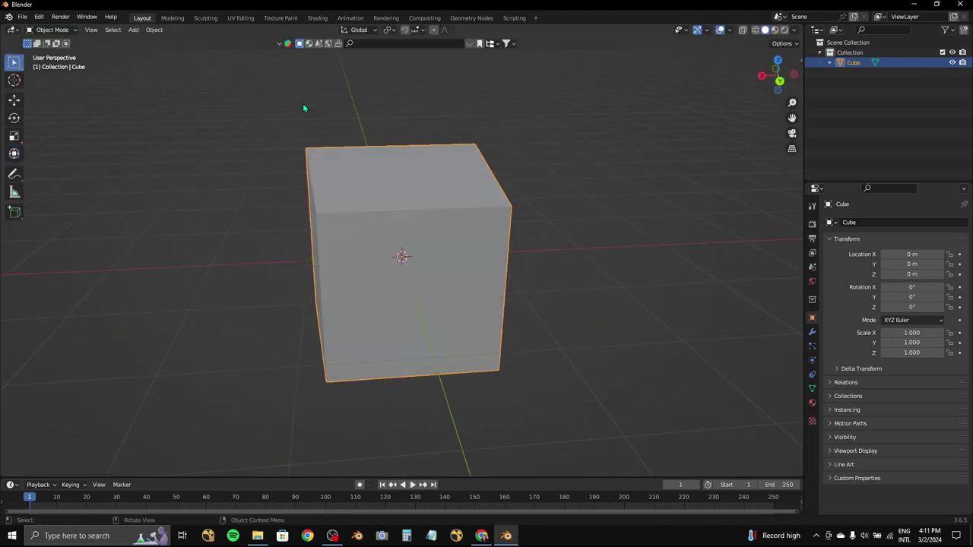
- Back in Edit Mode, subdivide the slab's bottom and right faces
click(49, 30)
click(53, 51)
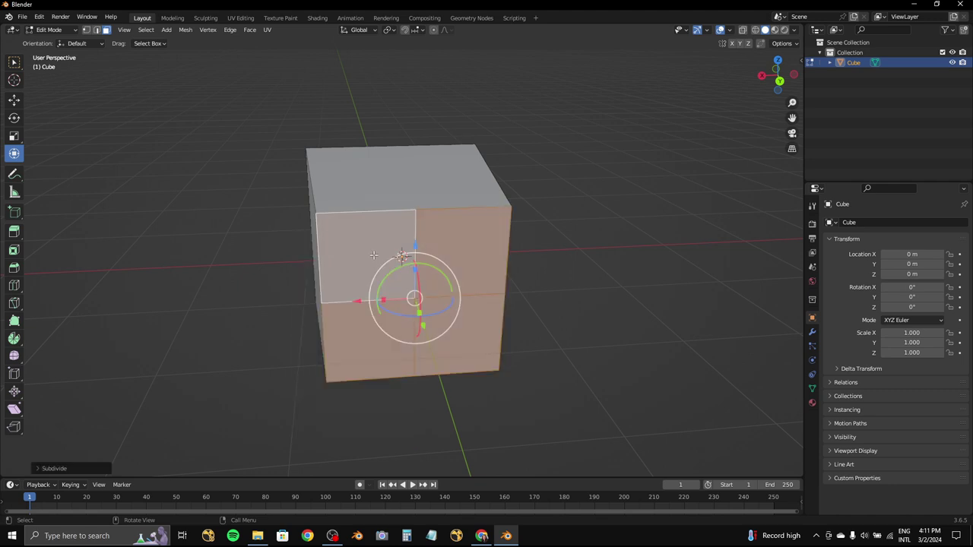
mouse_move(373, 255)
middle_down()
mouse_move(425, 266)
mouse_move(403, 259)
mouse_move(410, 270)
middle_up()
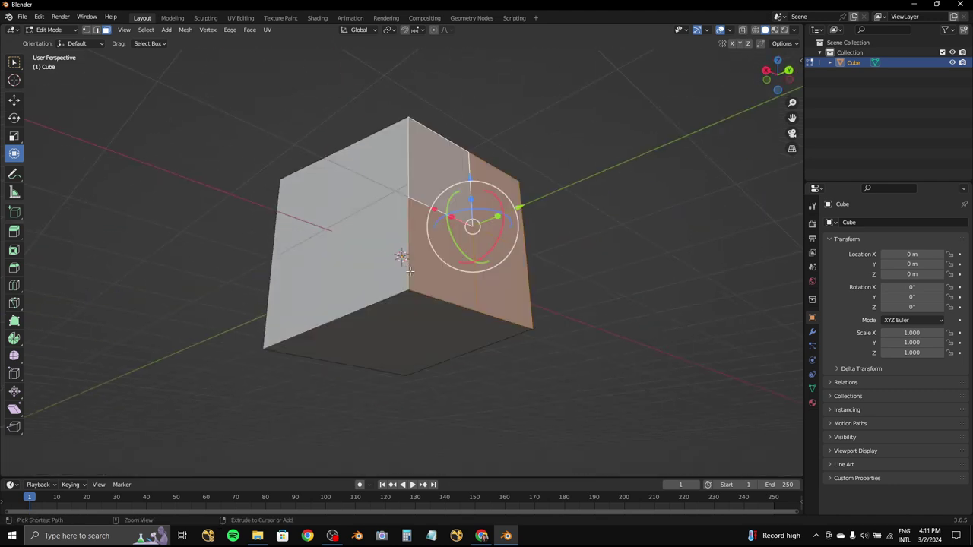
click(413, 317)
right_click(356, 311)
click(356, 315)
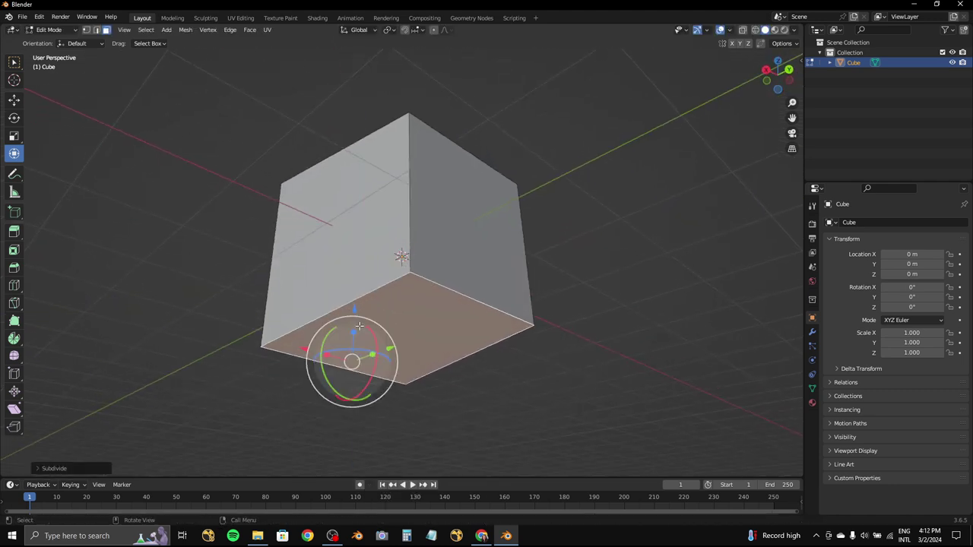
click(477, 247)
middle_drag(477, 247, 554, 167)
right_click(554, 167)
click(543, 170)
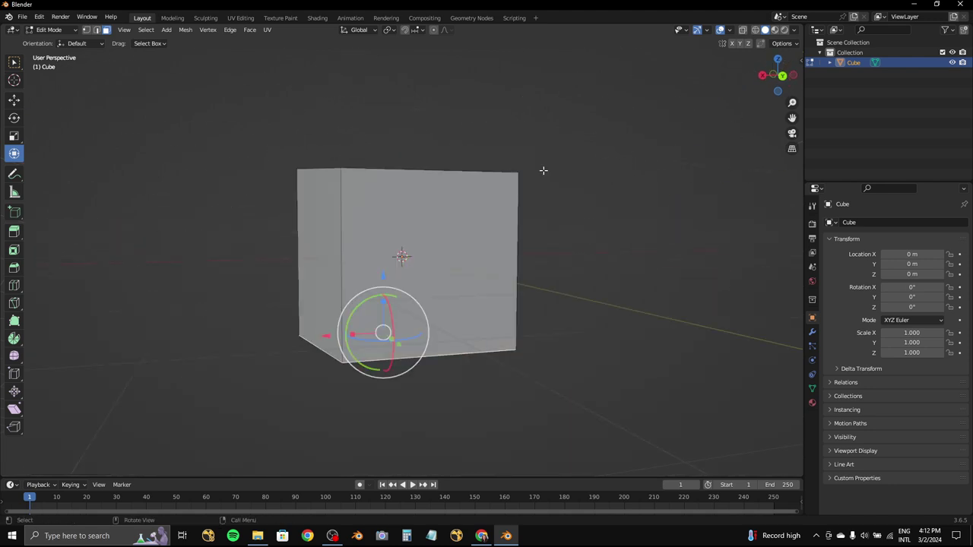
- Subdivide the front face, then box-select the inner back faces for extrusion
click(428, 237)
right_click(427, 236)
click(428, 237)
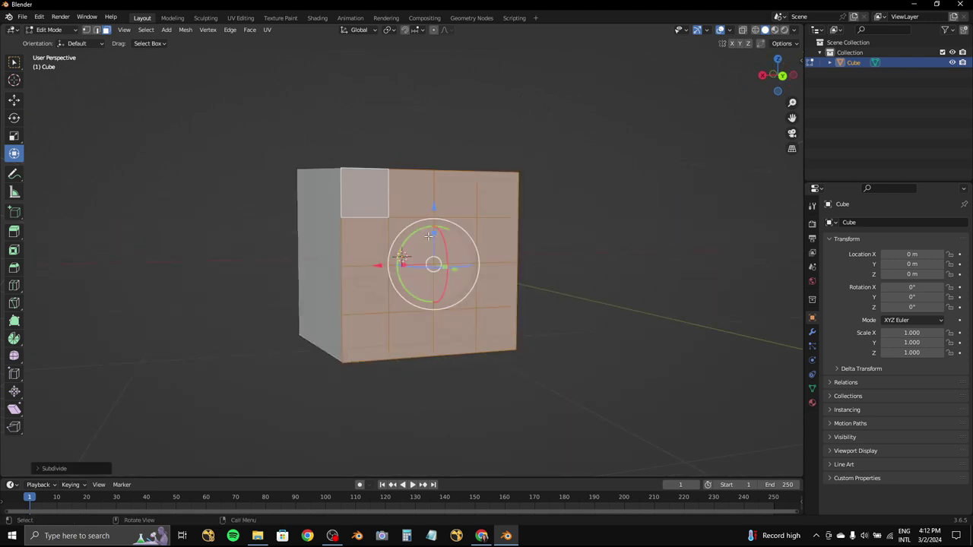
click(783, 82)
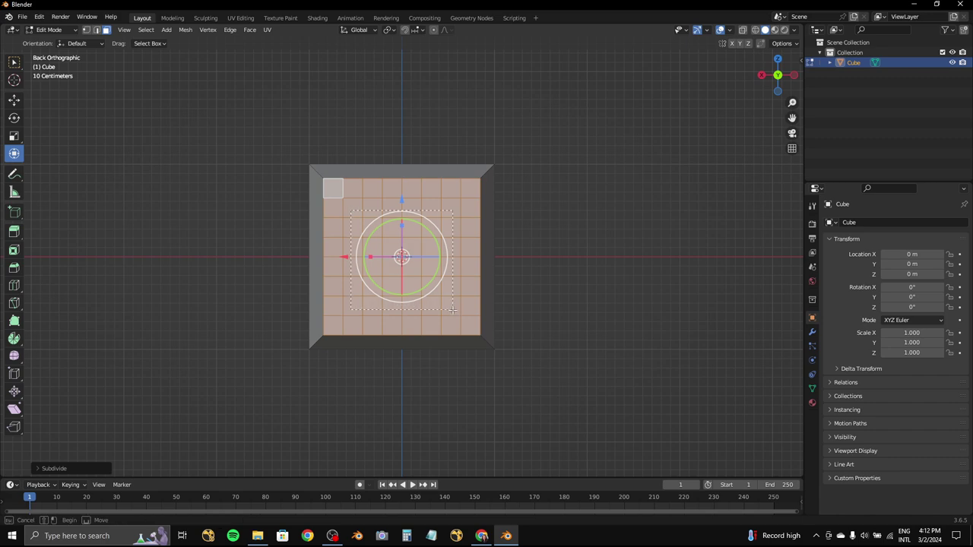
middle_drag(453, 310, 567, 169)
key(KP_3)
- Set the back block's extrusion depth and shrink it slightly
key(e)
click(601, 177)
key(s)
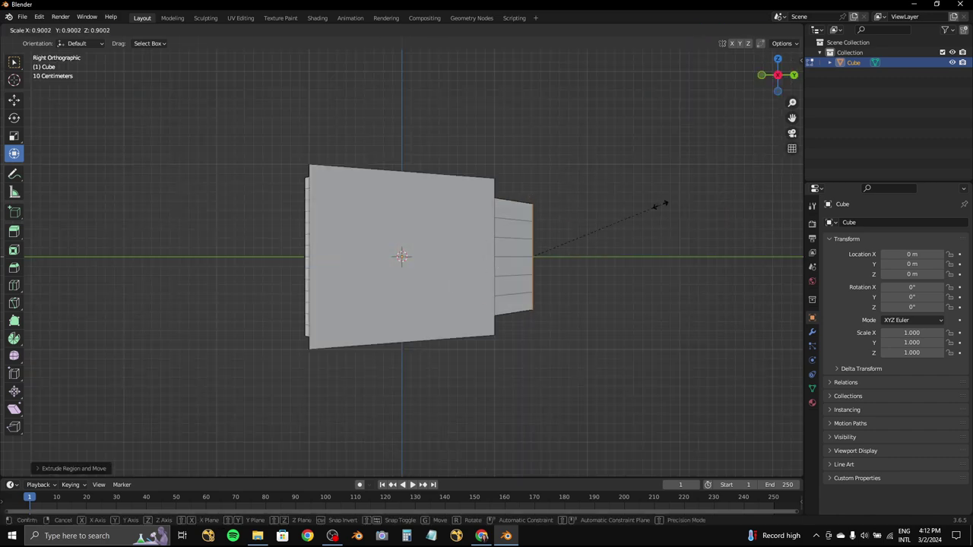
click(656, 206)
drag(591, 256, 597, 256)
mouse_move(597, 256)
middle_down()
mouse_move(501, 210)
mouse_move(425, 327)
middle_up()
- Select the panel's bottom face and extrude it downward
click(425, 327)
key(KP_3)
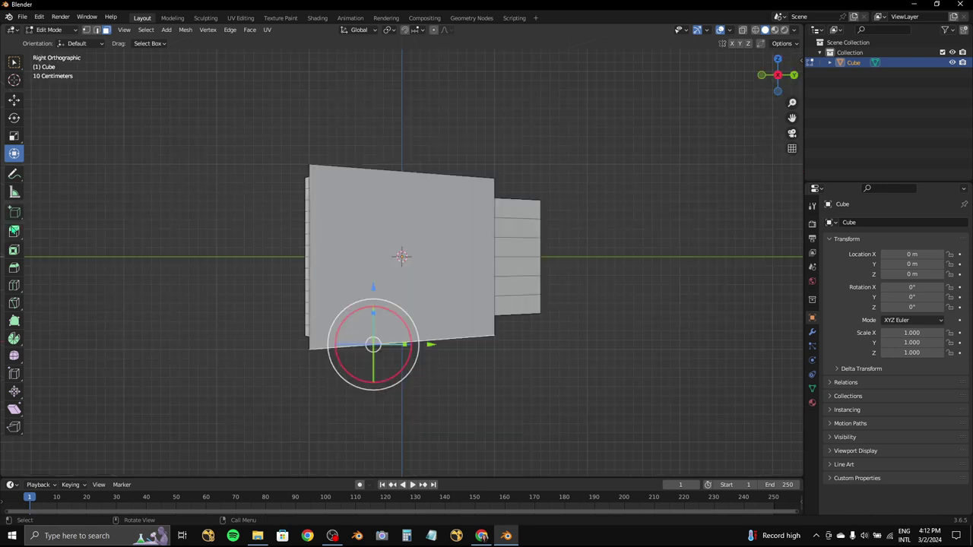
key(e)
click(380, 388)
shift+middle_drag(553, 327, 570, 286)
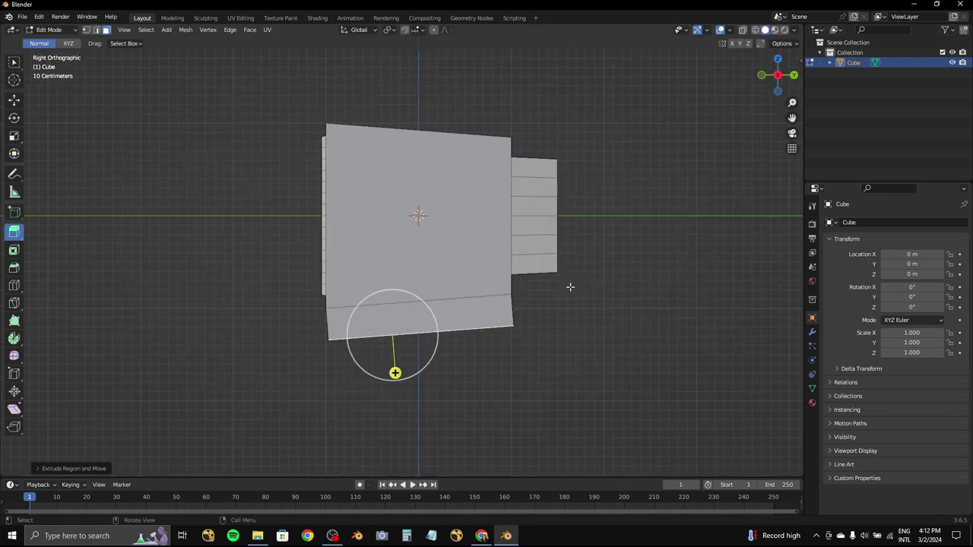
click(14, 154)
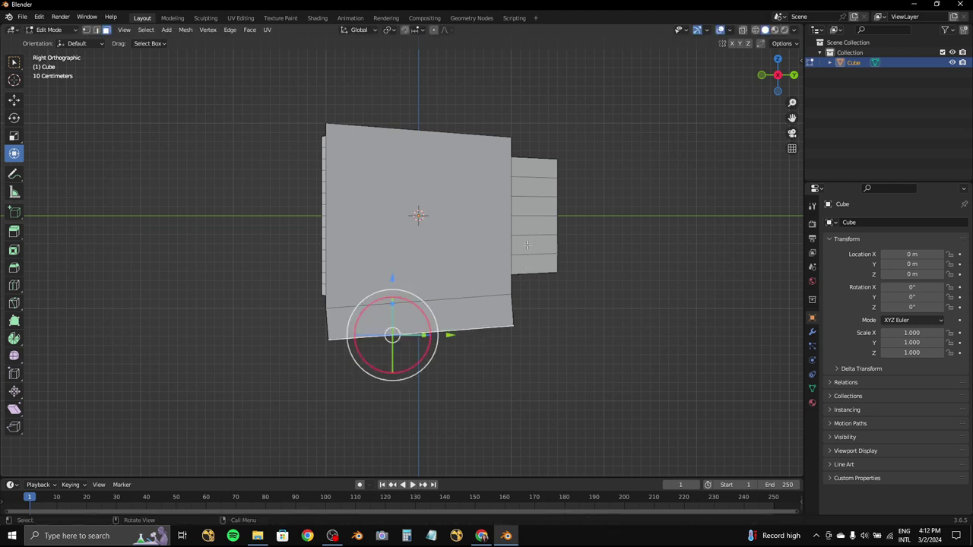
key(ctrl+z)
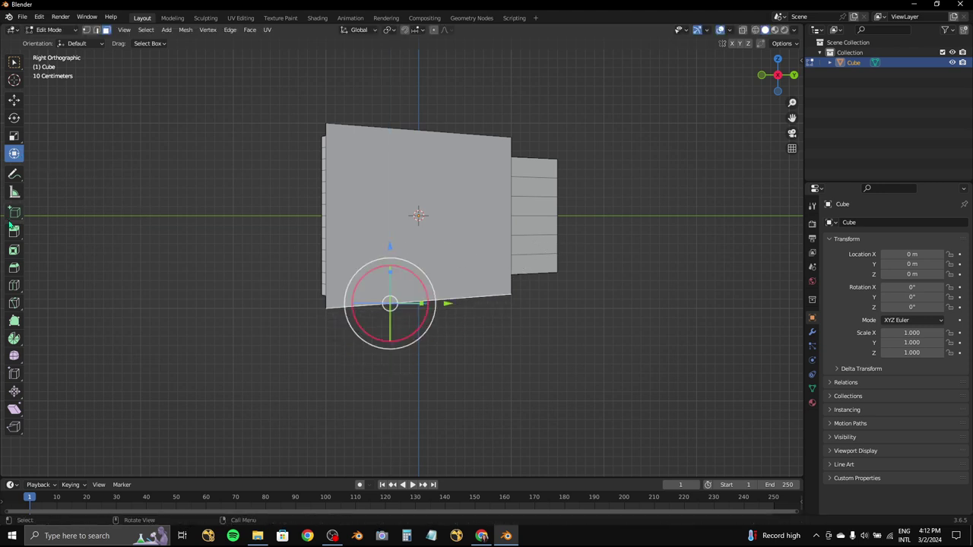
drag(407, 360, 405, 364)
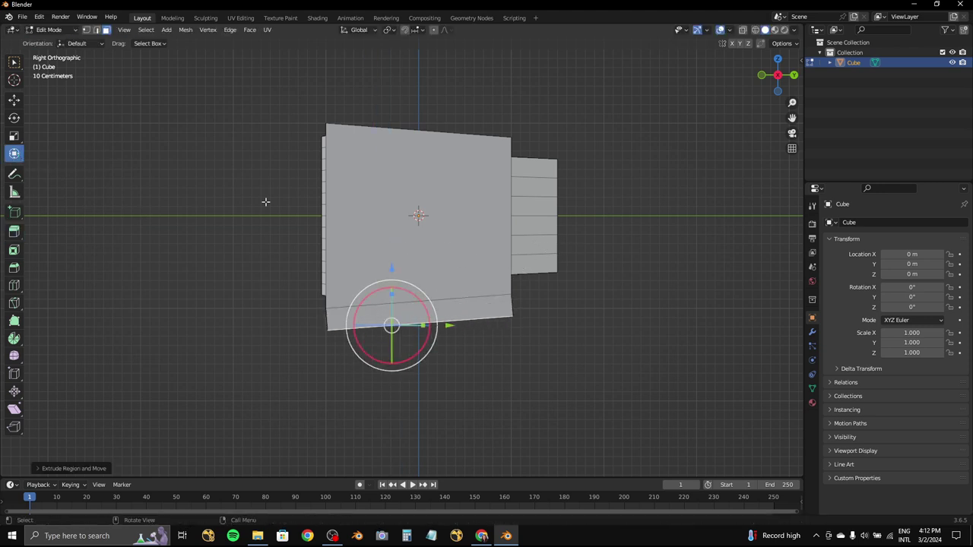
- Rotate the extruded bottom section level and reposition it along Y and Z
key(r)
click(562, 249)
key(g)
key(y)
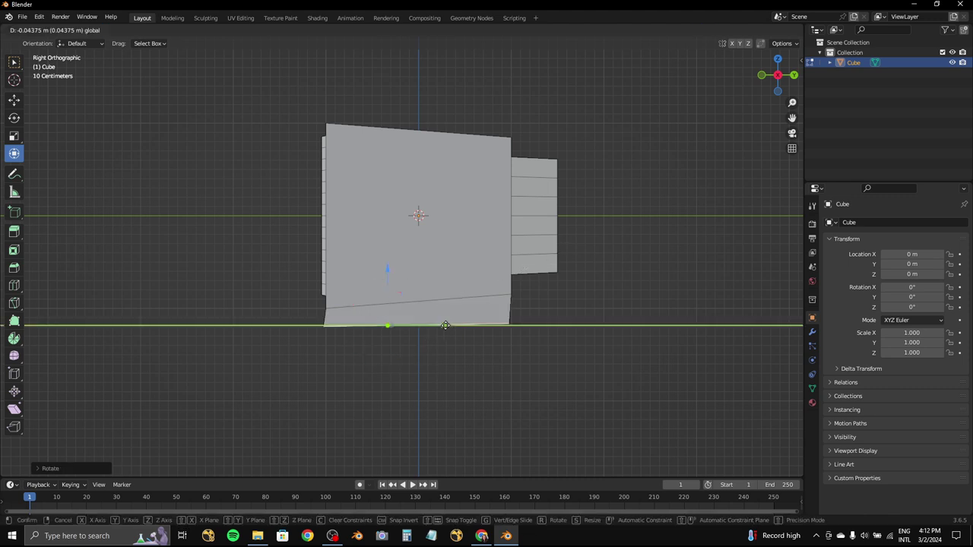
click(447, 326)
key(g)
key(z)
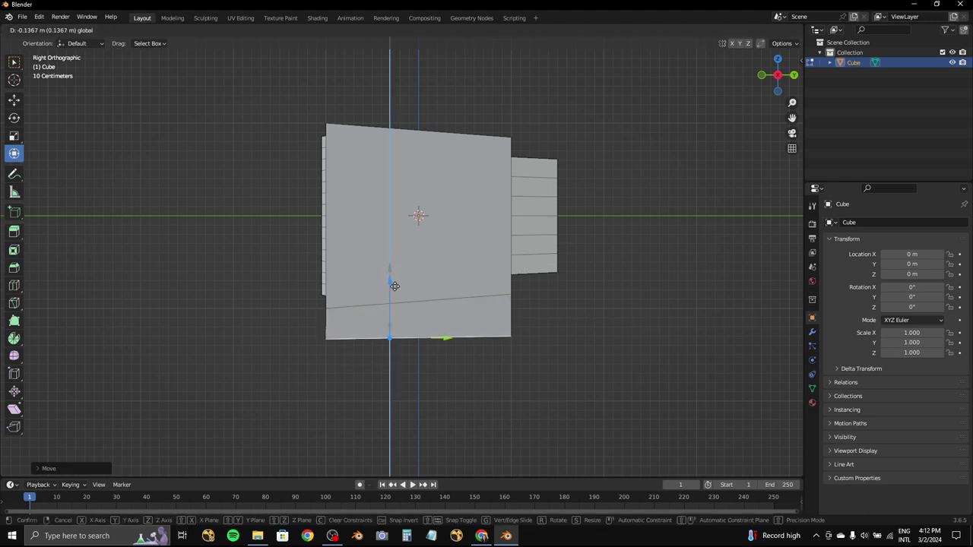
click(396, 289)
- Select the end face of the bottom section and view it from the side
key(Tab)
middle_drag(623, 250, 504, 329)
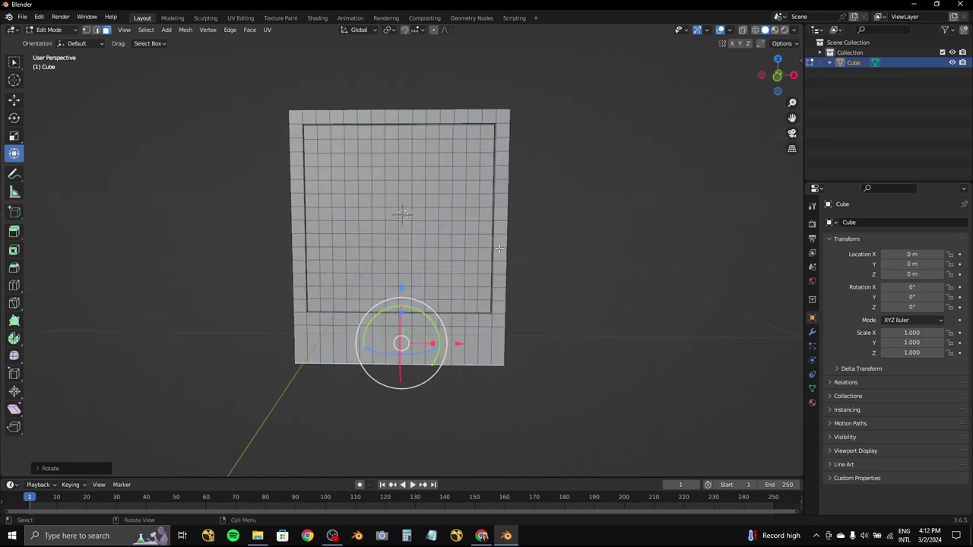
click(504, 329)
click(778, 74)
middle_drag(580, 342, 798, 74)
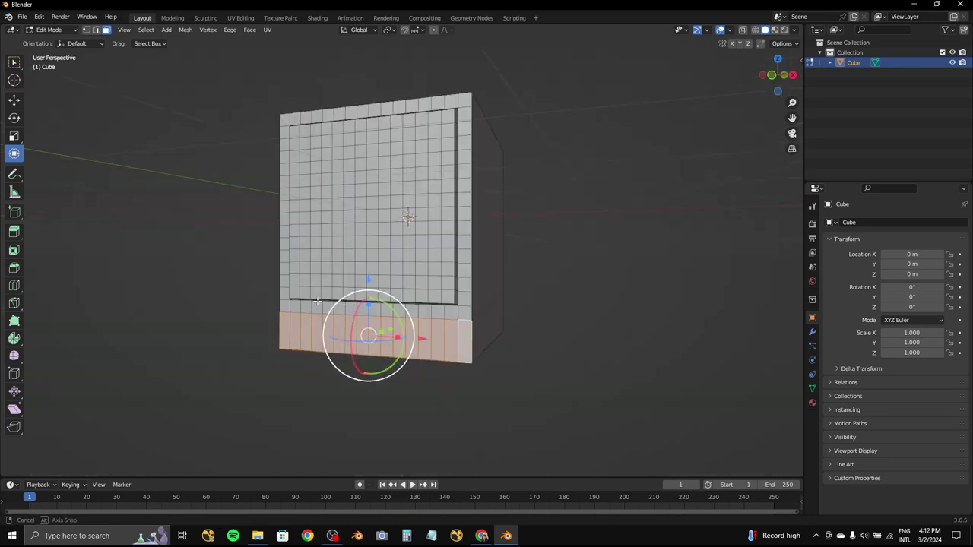
click(785, 74)
- Extrude the end face forward into the base and lower its end to taper it
key(e)
click(355, 220)
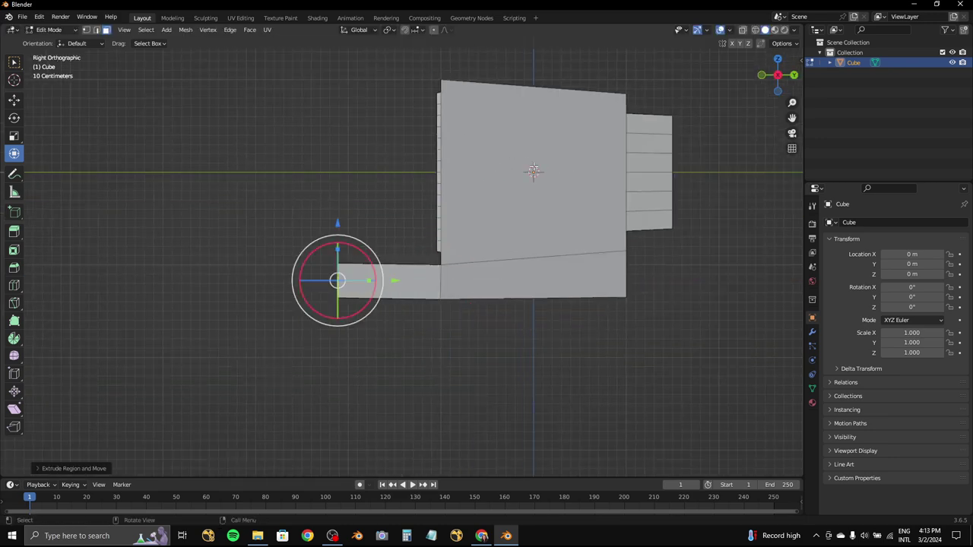
scroll(355, 218, up, 2)
mouse_move(309, 233)
mouse_down()
mouse_move(306, 242)
mouse_move(465, 251)
mouse_up()
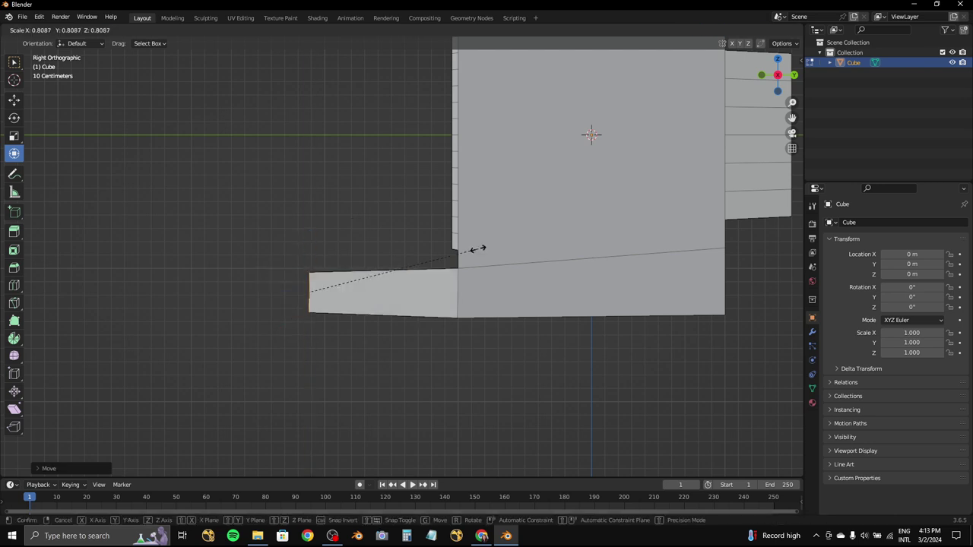
mouse_move(307, 241)
mouse_down()
mouse_move(372, 316)
mouse_move(347, 302)
mouse_up()
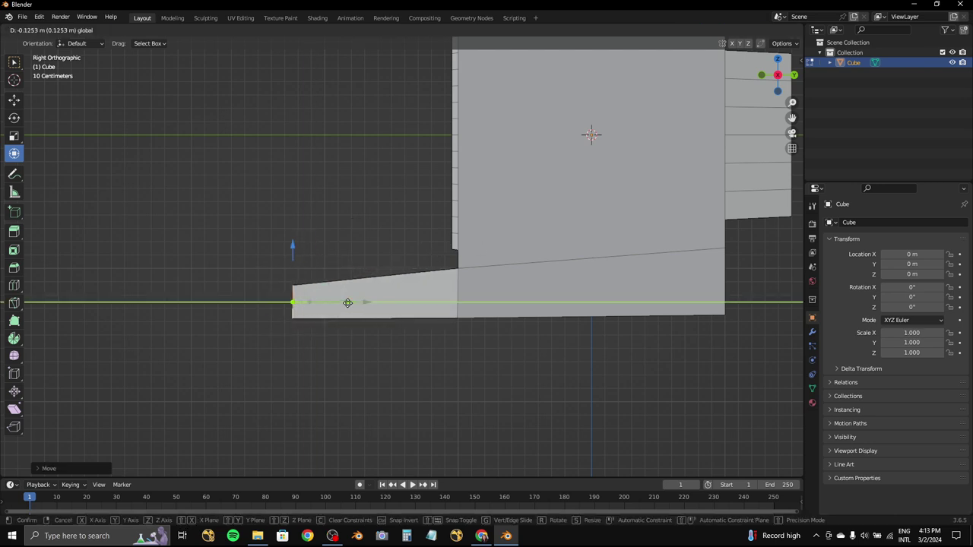
drag(290, 244, 289, 245)
- Scale down the extruded end from the top view to thin the deck's front edge
middle_drag(289, 245, 532, 266)
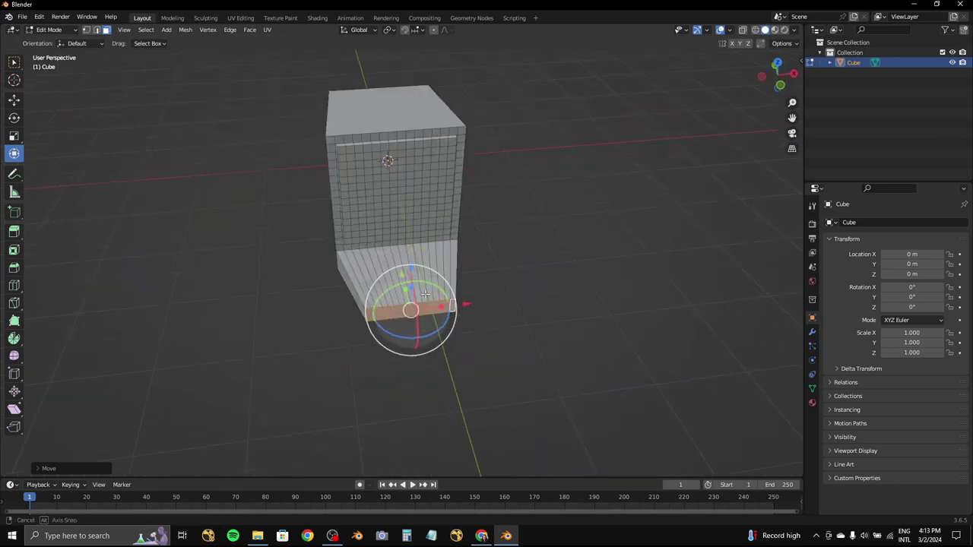
key(KP_7)
key(s)
click(640, 259)
mouse_move(640, 258)
middle_down()
mouse_move(550, 206)
mouse_move(641, 113)
middle_up()
mouse_move(570, 176)
middle_down()
mouse_move(545, 204)
mouse_move(532, 189)
mouse_move(659, 143)
middle_up()
key(s)
click(532, 189)
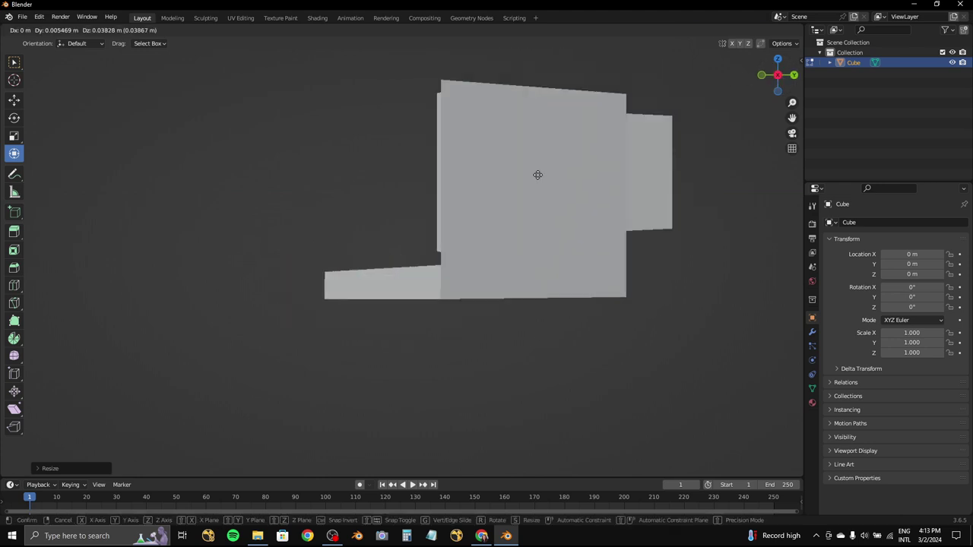
click(500, 176)
- Move the end faces and widen the base along the X axis
key(g)
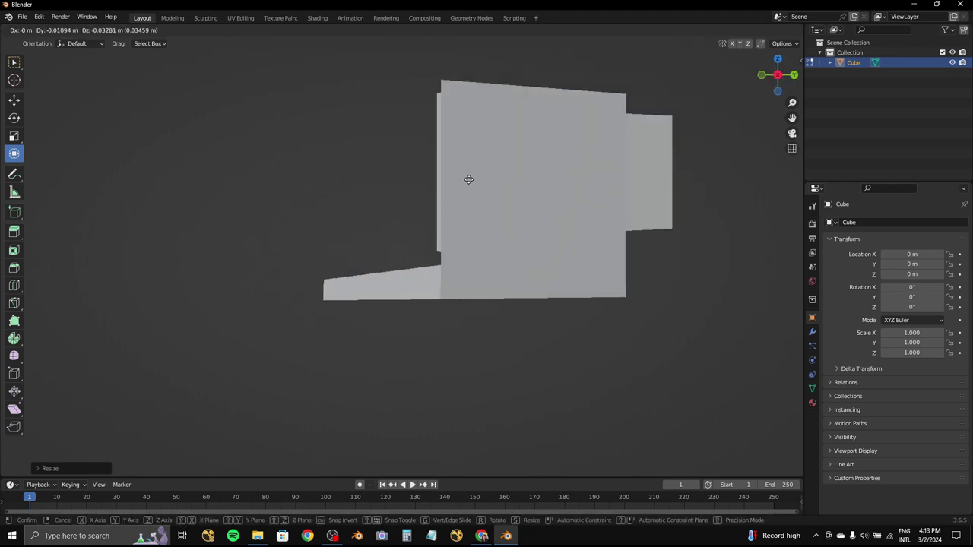
click(468, 180)
mouse_move(469, 180)
middle_down()
mouse_move(436, 337)
mouse_move(429, 227)
middle_up()
key(s)
key(x)
click(456, 334)
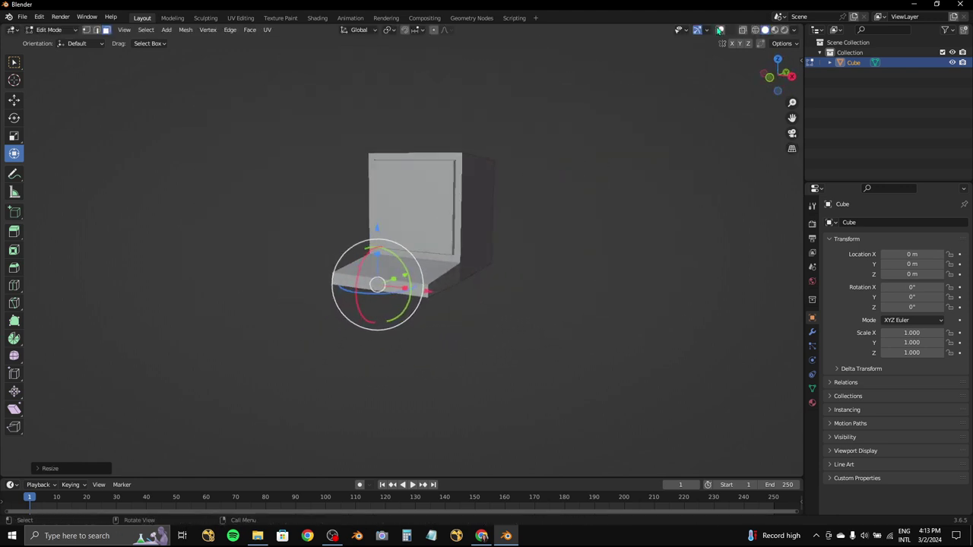
middle_drag(719, 30, 502, 115)
click(781, 73)
- Box-select the base's bottom faces from the front and side views
drag(692, 388, 257, 271)
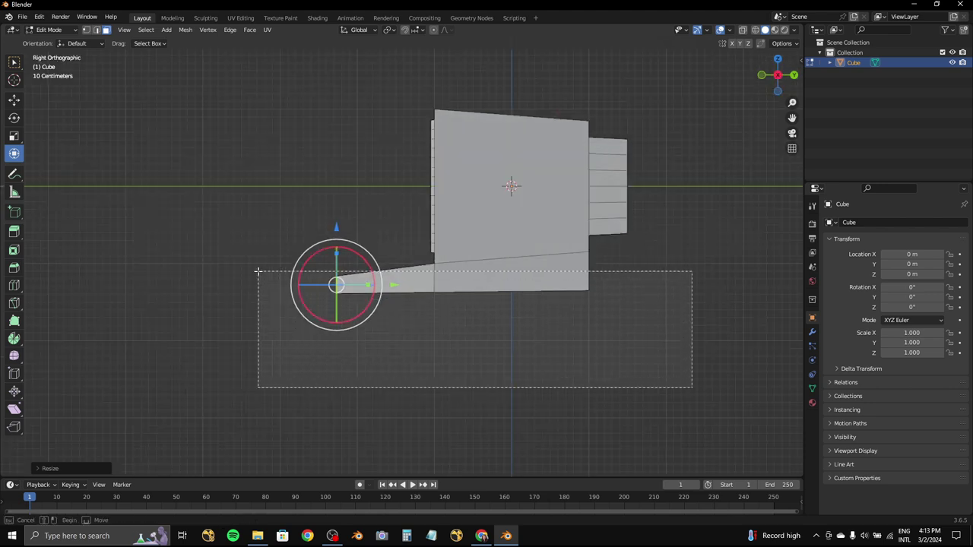
click(778, 75)
click(762, 74)
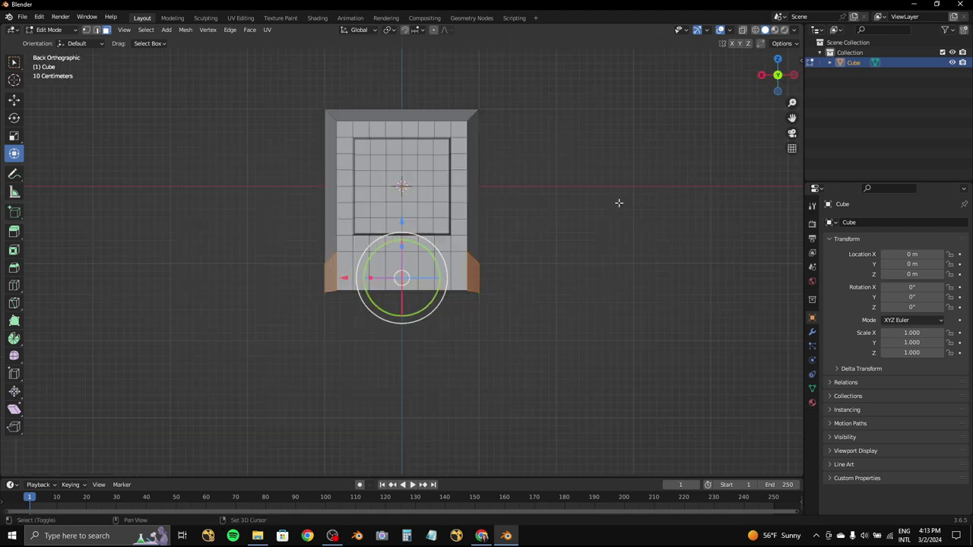
middle_drag(319, 260, 778, 76)
click(778, 76)
drag(608, 336, 297, 278)
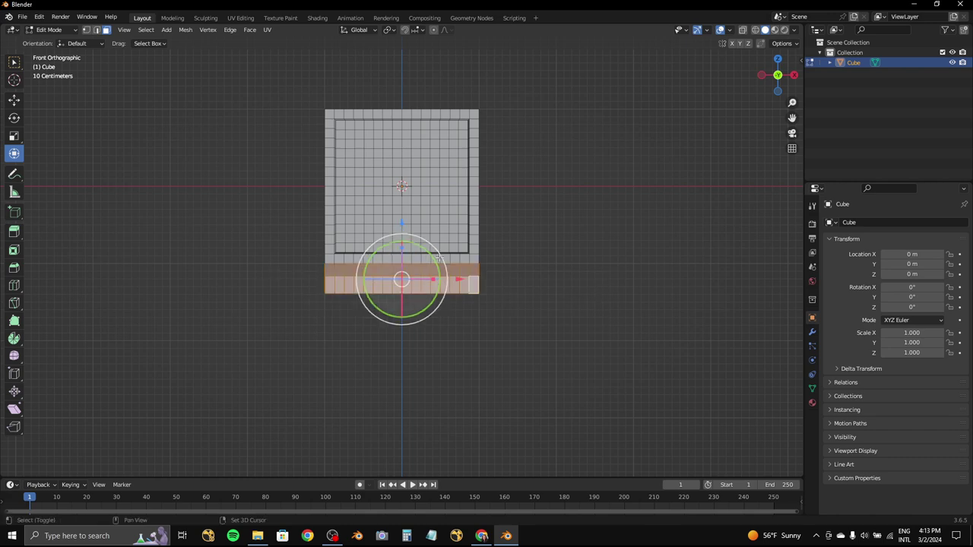
middle_drag(297, 278, 528, 311)
drag(775, 76, 778, 79)
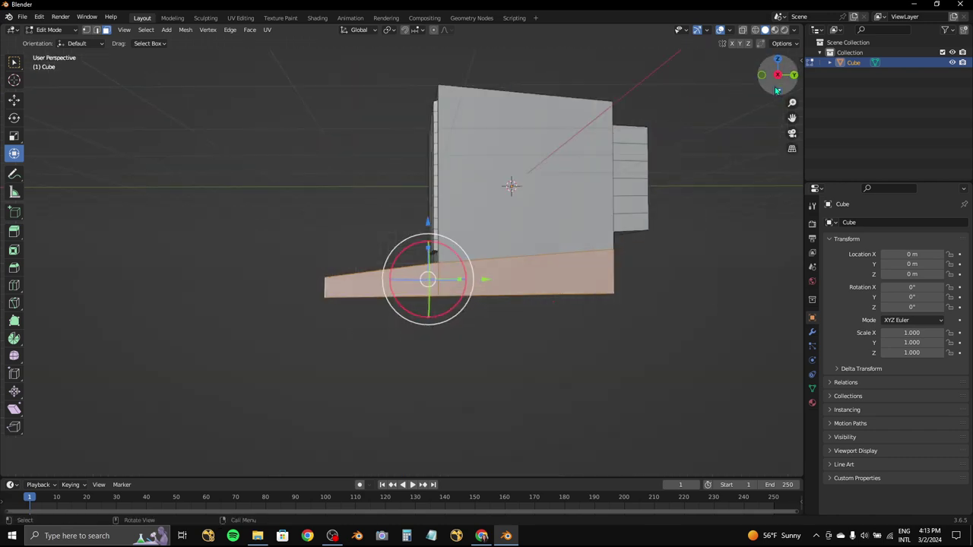
click(779, 78)
click(778, 75)
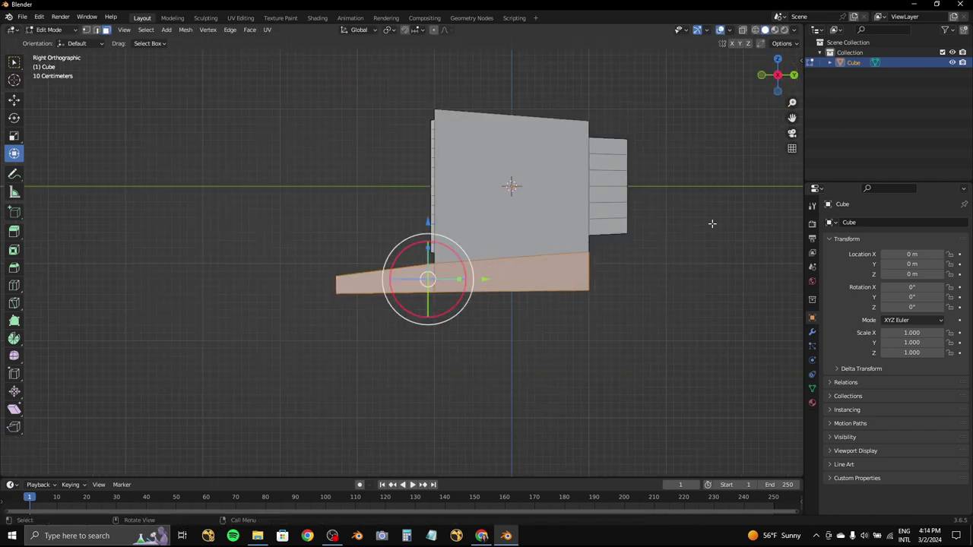
- Lower the bottom faces along Z and scale them to thicken the base
key(g)
key(z)
click(672, 266)
key(s)
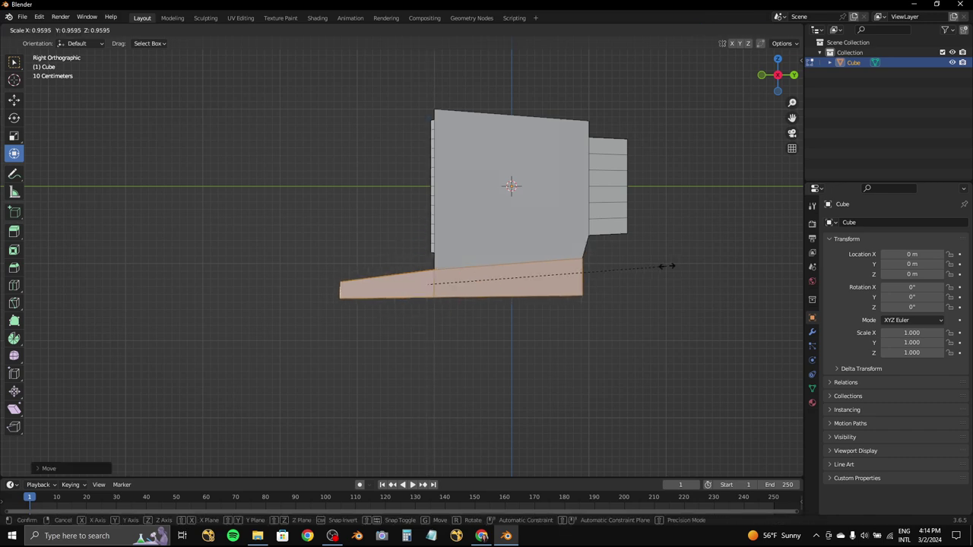
click(667, 266)
mouse_move(666, 266)
middle_down()
mouse_move(594, 146)
mouse_move(490, 287)
mouse_move(534, 279)
mouse_move(483, 275)
middle_up()
- Shift the selected faces front to back along Y to adjust the base length
key(g)
key(y)
click(491, 287)
key(g)
key(y)
click(479, 281)
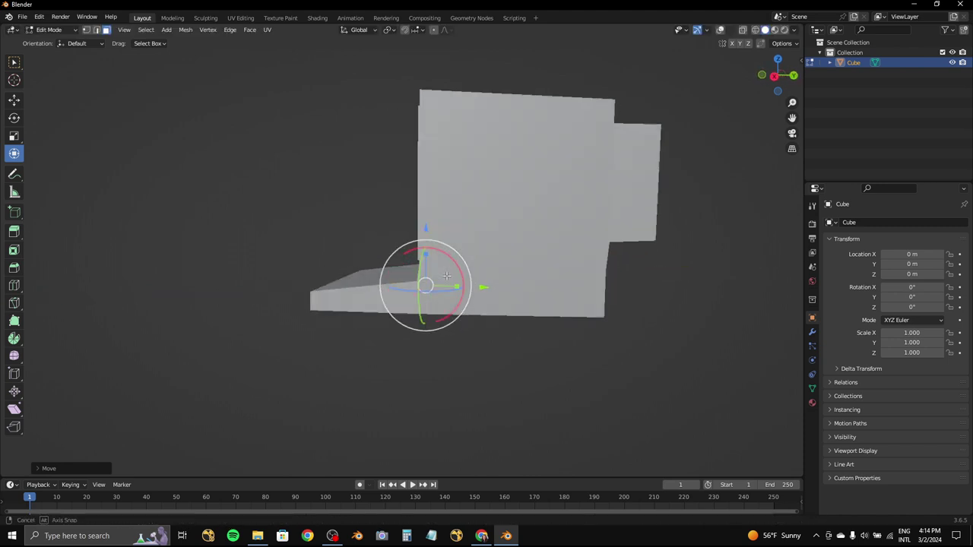
- Rescale the faces from the side view and move them about 0.0567 m along Y
middle_drag(723, 30, 572, 119)
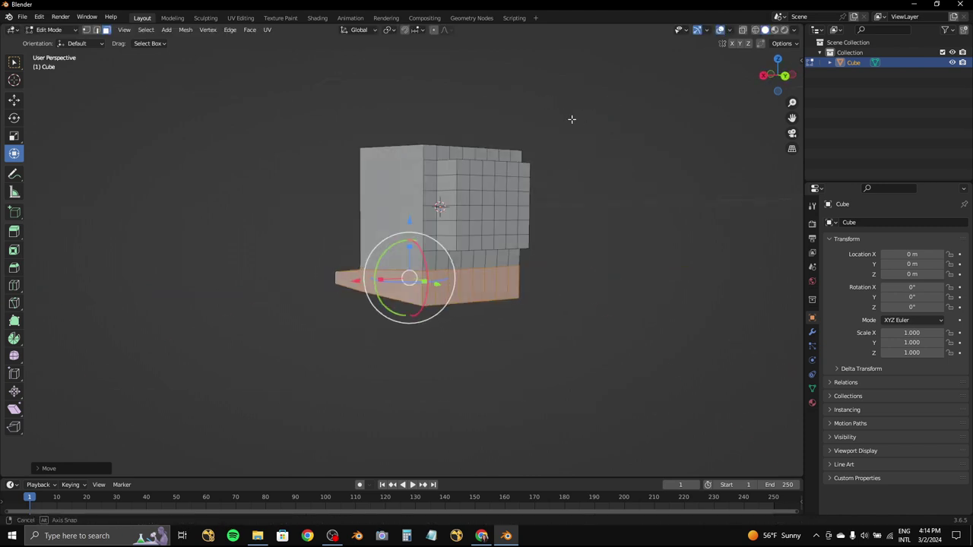
click(776, 76)
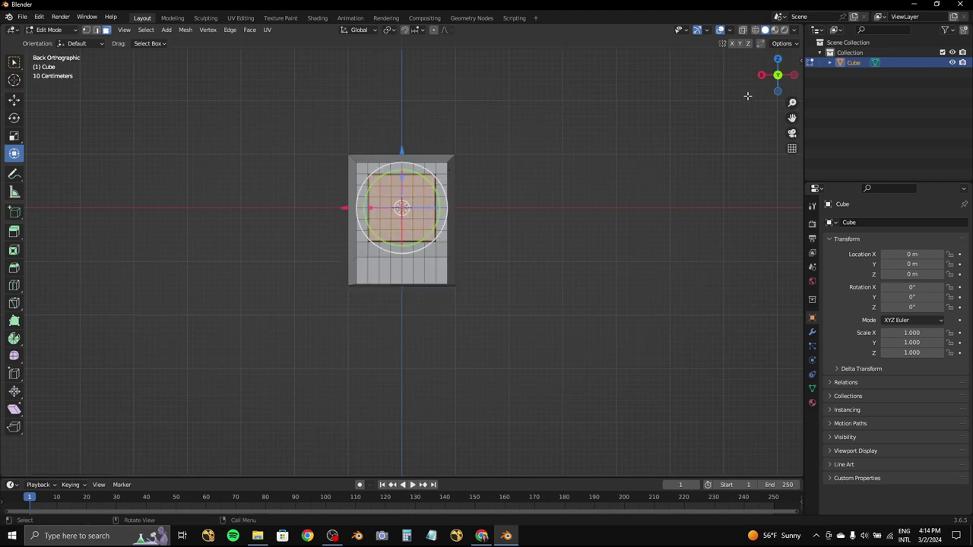
click(762, 74)
key(s)
click(636, 165)
key(g)
key(y)
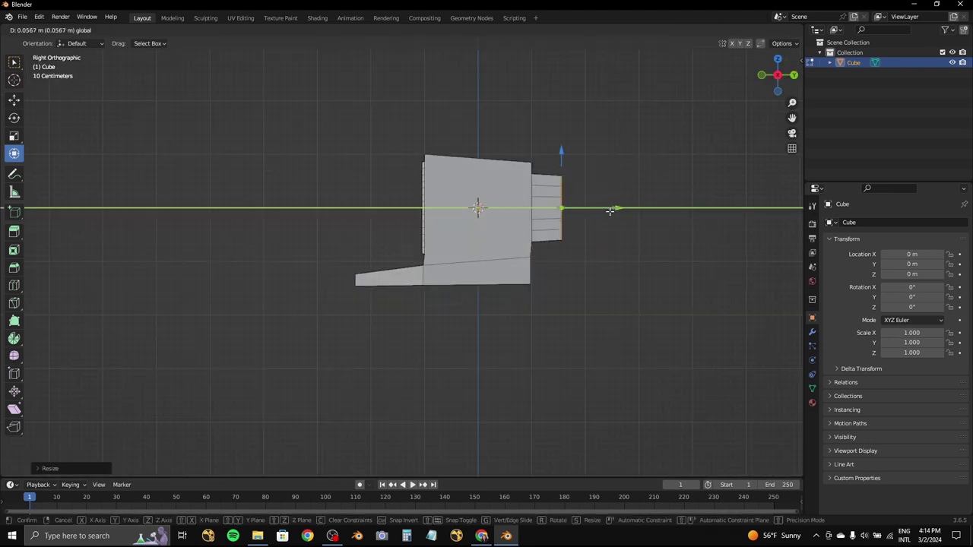
click(610, 210)
middle_drag(599, 196, 433, 118)
- Return to object mode and switch to the top view
key(Tab)
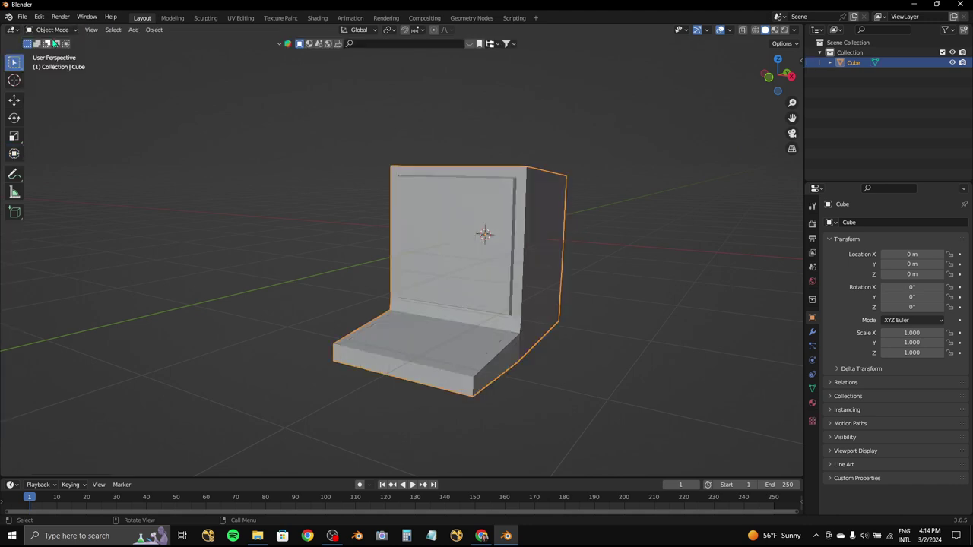
middle_drag(577, 114, 599, 124)
click(776, 61)
- Add a cube, shrink it and move it onto the laptop base
click(133, 30)
mouse_move(149, 41)
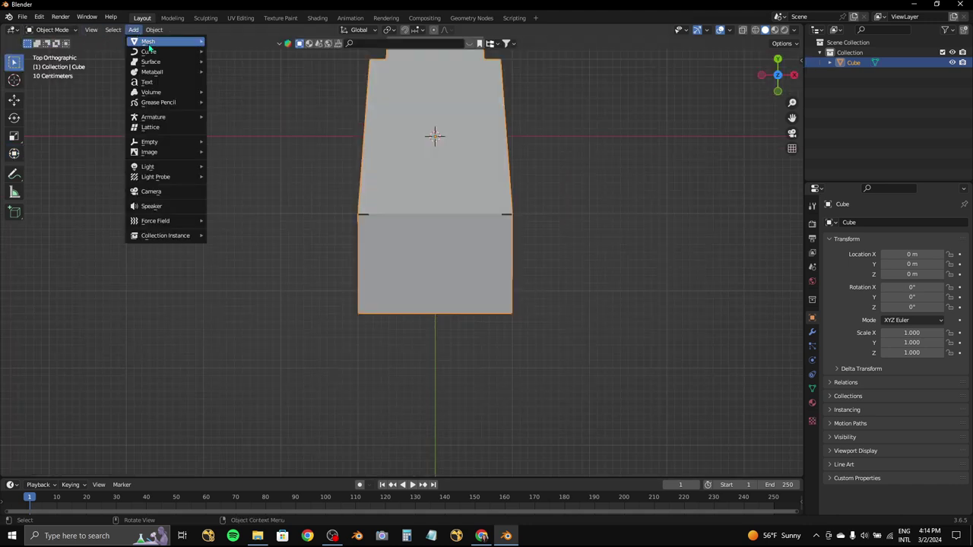
click(228, 54)
key(s)
click(512, 271)
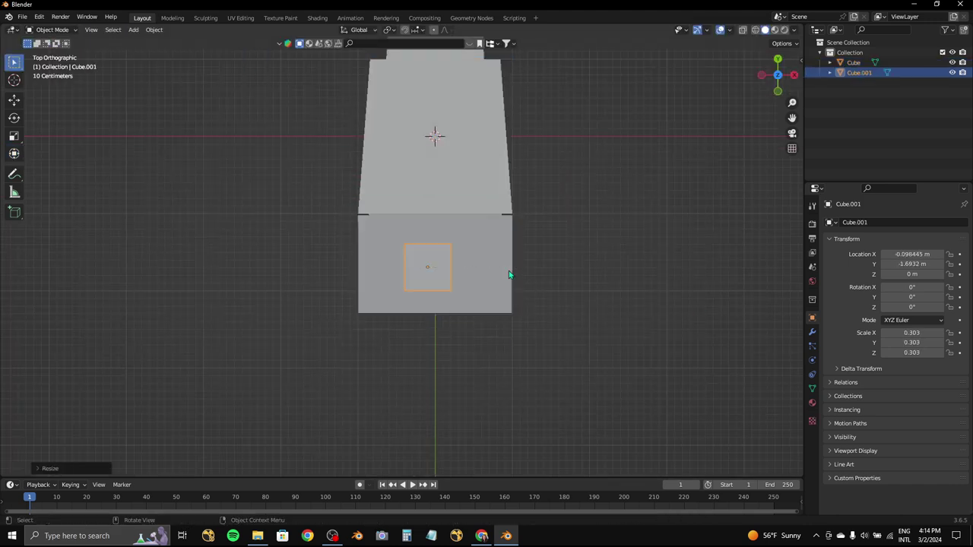
scroll(466, 251, up, 3)
key(g)
click(532, 228)
key(s)
key(g)
click(536, 168)
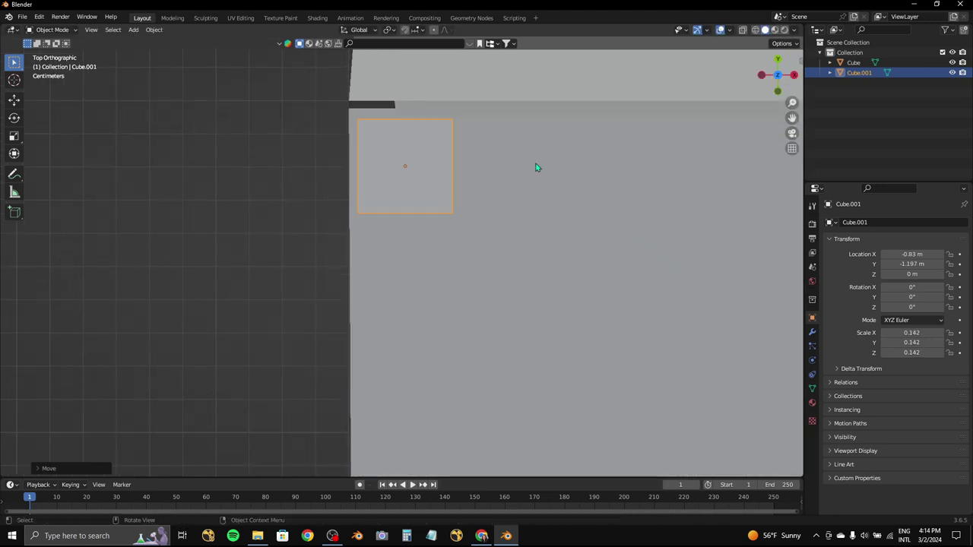
- Shrink the cube further and place it near the base's upper-left area
scroll(608, 228, down, 2)
key(s)
click(551, 230)
scroll(545, 239, up, 2)
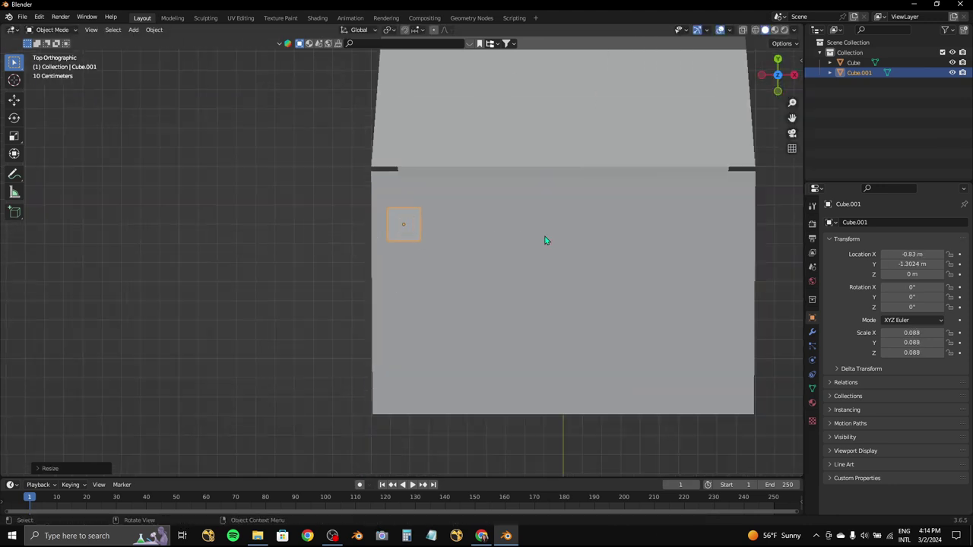
scroll(541, 221, up, 2)
key(g)
click(539, 208)
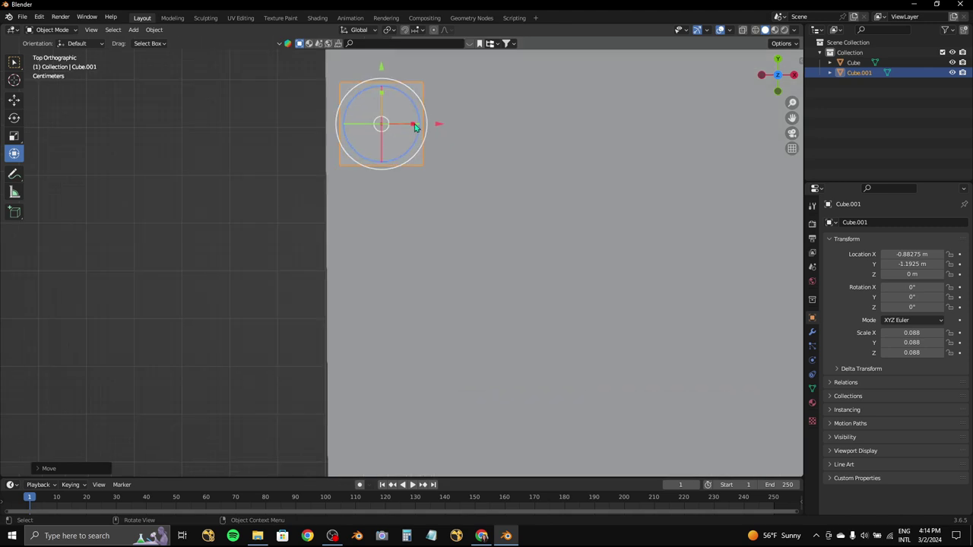
- Widen the cube along X into a flat block and fine-tune its overall size
key(s)
key(x)
click(460, 174)
key(s)
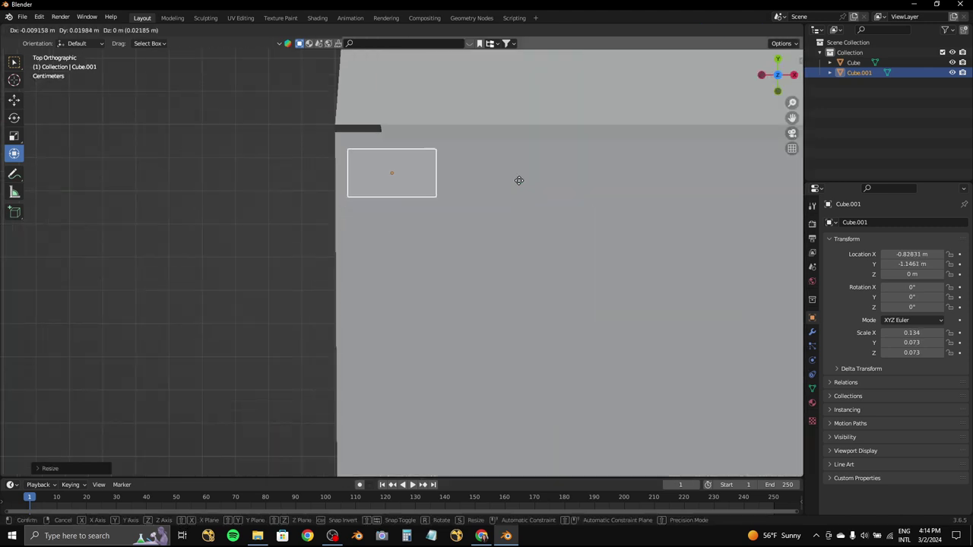
click(511, 178)
- Duplicate the block just below the first and make the copy slightly larger
key(shift+d)
click(511, 208)
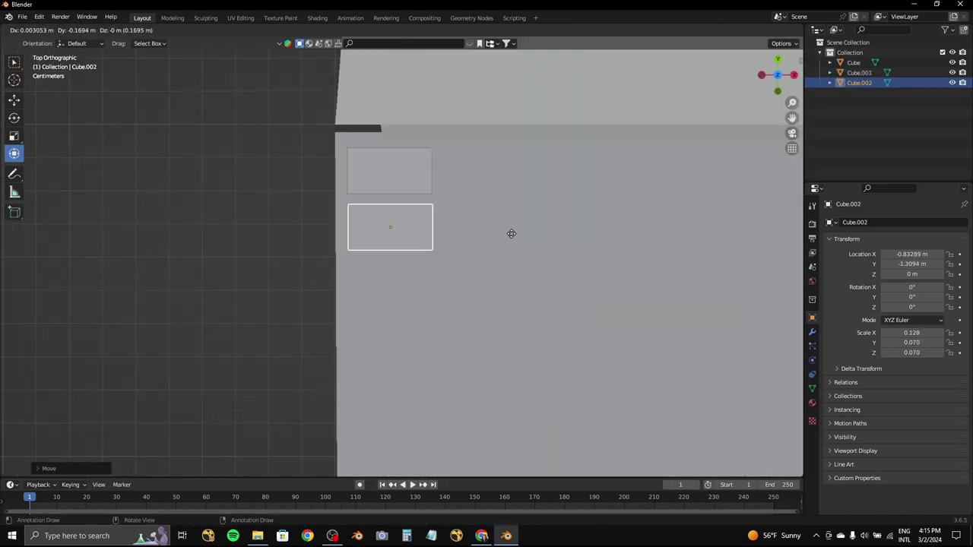
drag(434, 226, 446, 226)
key(g)
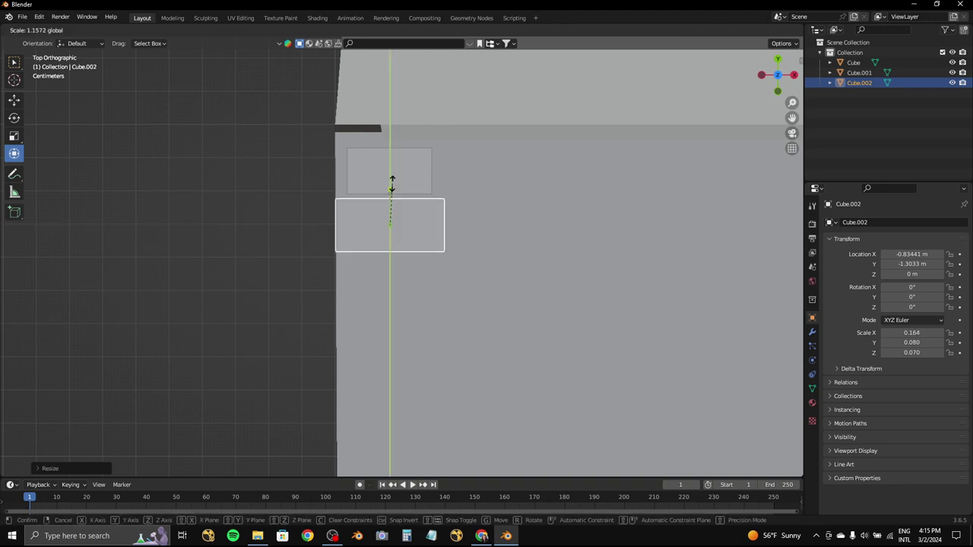
click(403, 185)
- Duplicate a third block below the second and widen it along X
key(shift+d)
click(401, 247)
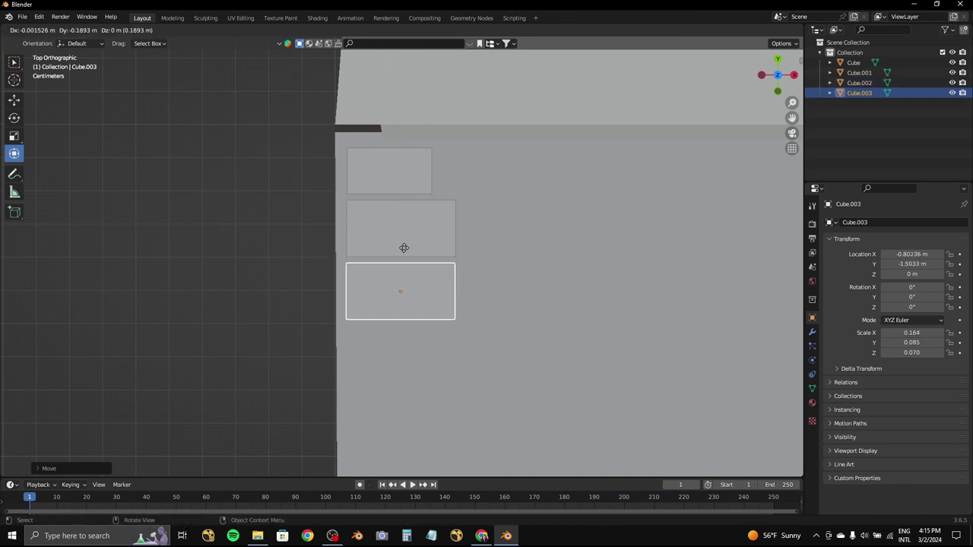
click(404, 247)
drag(435, 296, 443, 296)
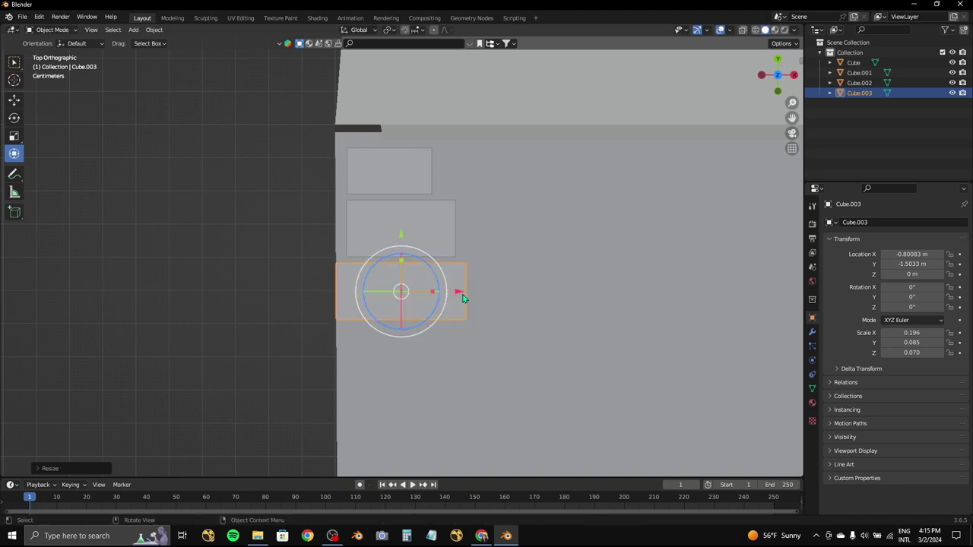
- Add a fourth block below the third, widened to 0.236 X scale
key(shift+d)
key(x)
click(476, 296)
drag(417, 242, 433, 308)
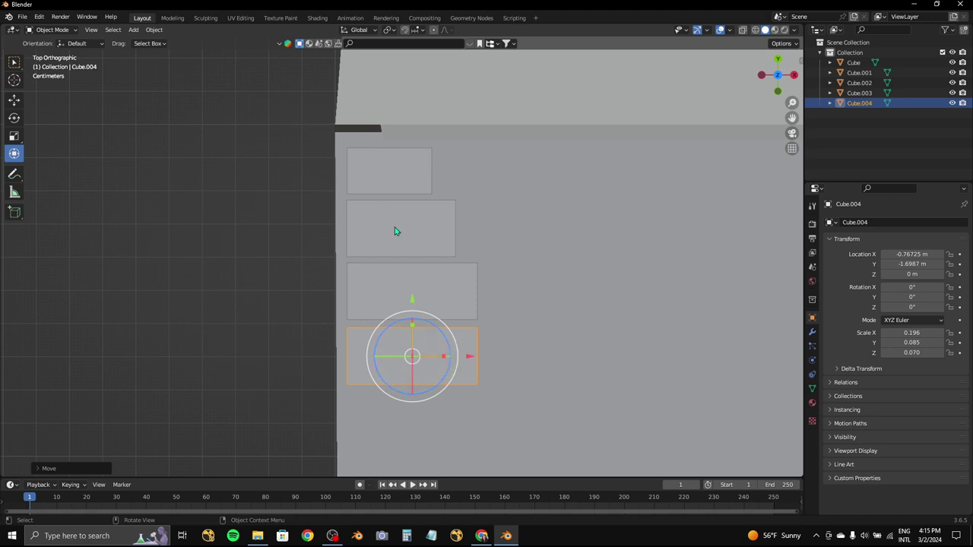
drag(444, 357, 481, 365)
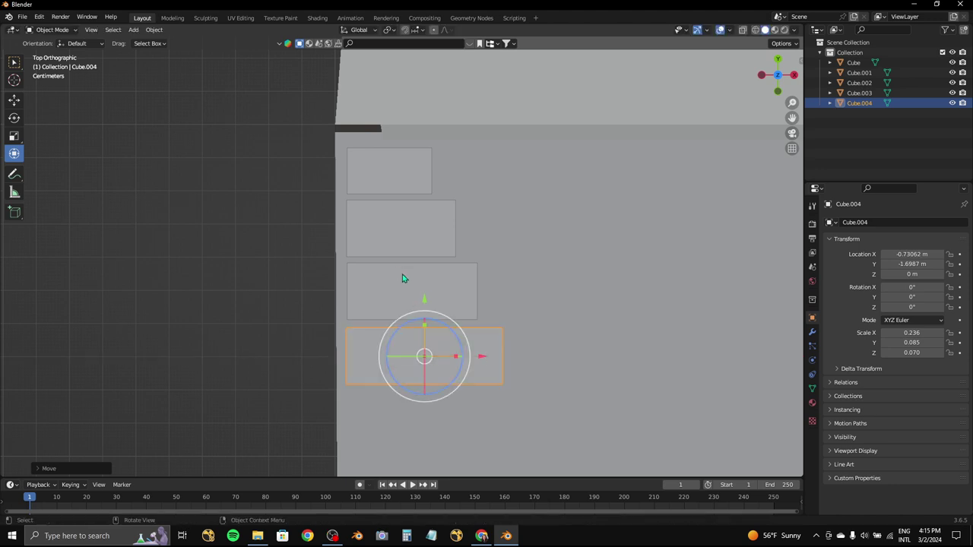
- Place a fifth block below the fourth and widen it to 0.278 X scale
key(g)
key(y)
click(439, 300)
shift+middle_drag(440, 301, 405, 260)
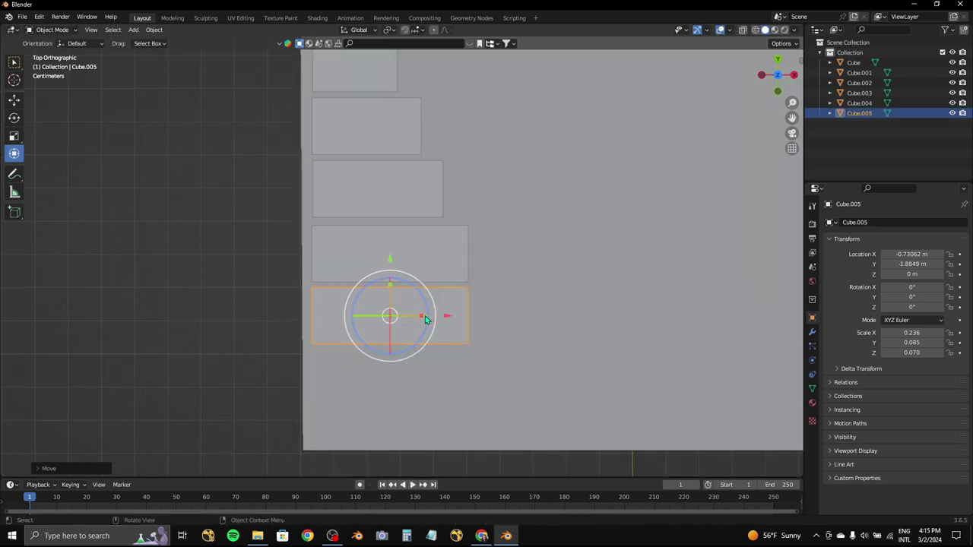
mouse_move(425, 319)
mouse_down()
mouse_move(475, 319)
mouse_move(463, 314)
mouse_up()
- Duplicate a sixth block beneath the fifth, narrowed to 0.204 X scale
key(shift+d)
key(y)
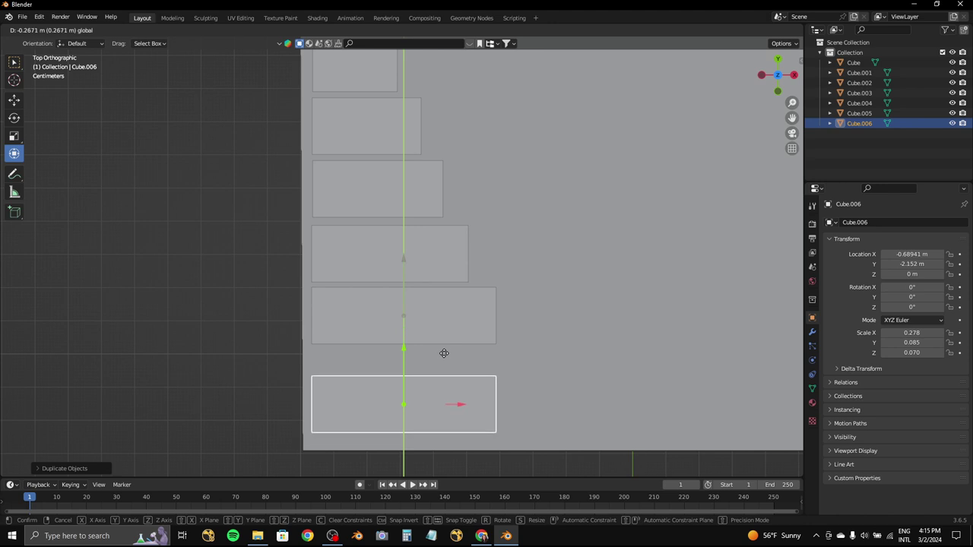
click(443, 352)
drag(455, 404, 424, 404)
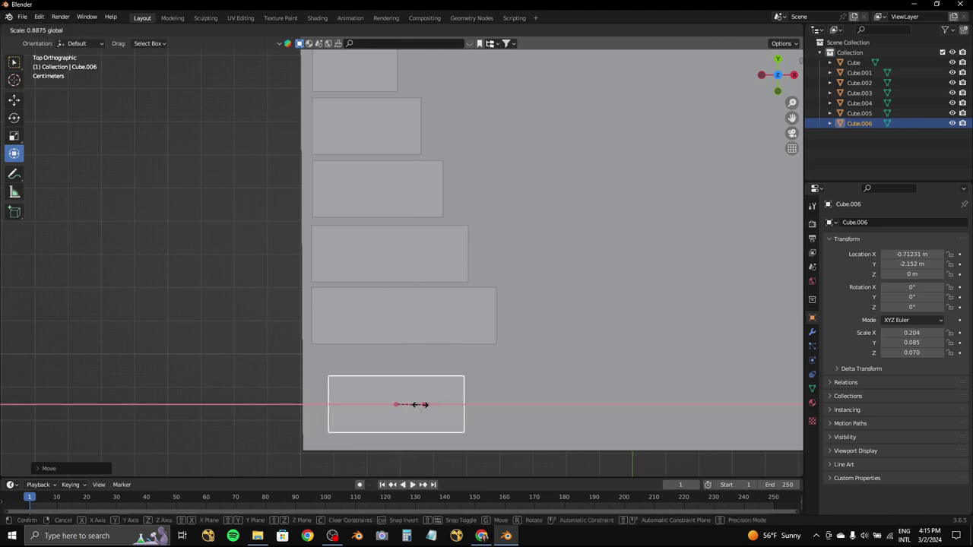
click(424, 405)
- Move the fifth block down just above the sixth and select the four upper blocks
click(425, 326)
drag(404, 258, 403, 279)
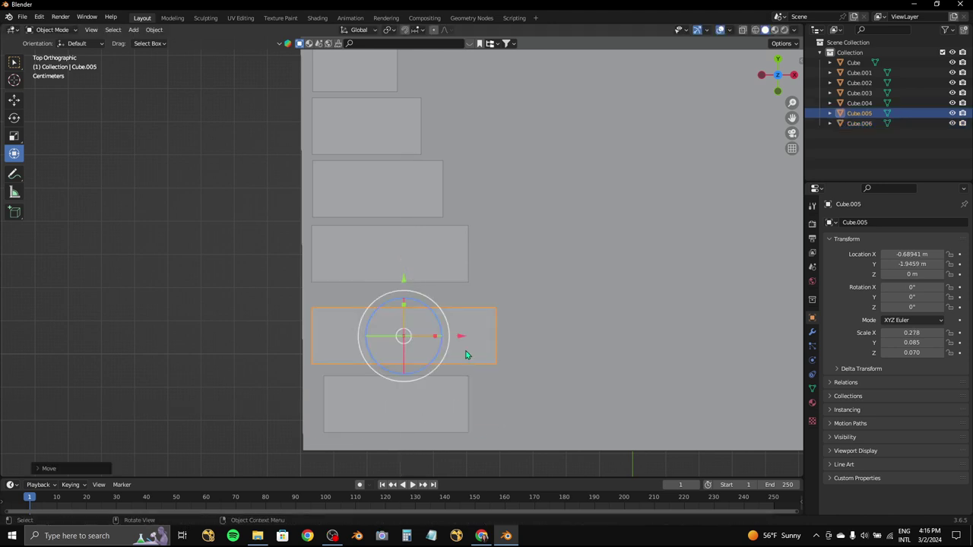
scroll(466, 355, down, 2)
shift+click(405, 253)
shift+click(396, 211)
shift+click(387, 166)
shift+click(380, 125)
- Shift the upper key blocks sideways along X and slightly up along Y
key(g)
key(x)
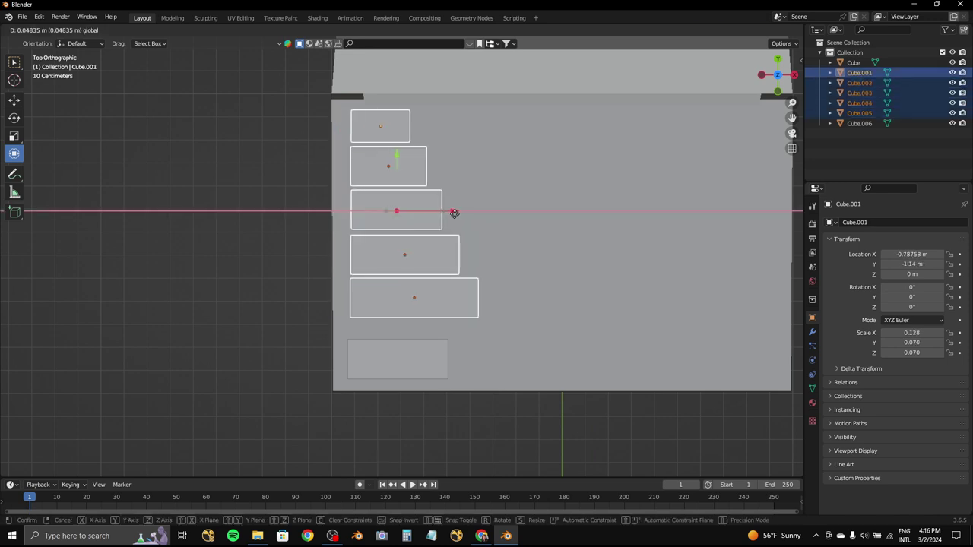
click(455, 213)
drag(450, 220, 450, 227)
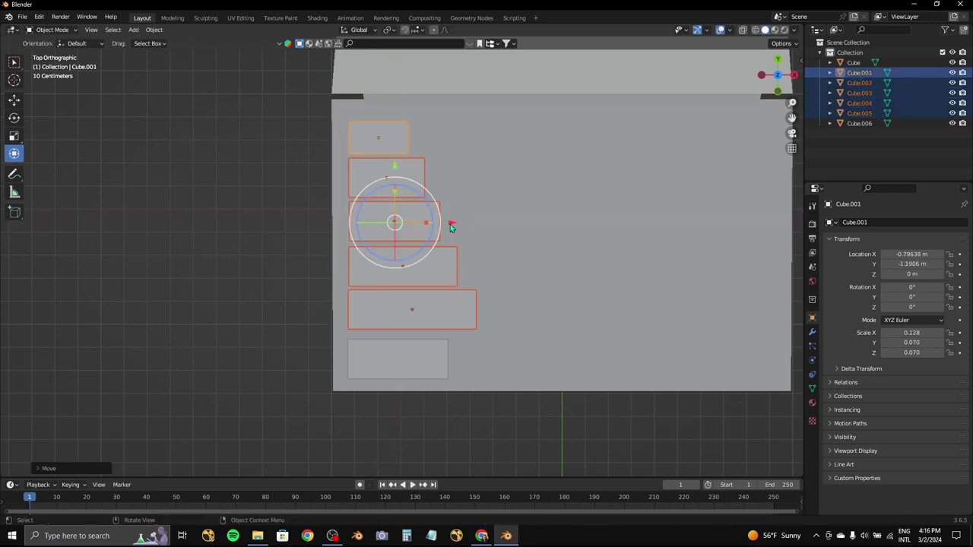
ctrl+drag(494, 289, 335, 388)
key(g)
key(y)
click(400, 200)
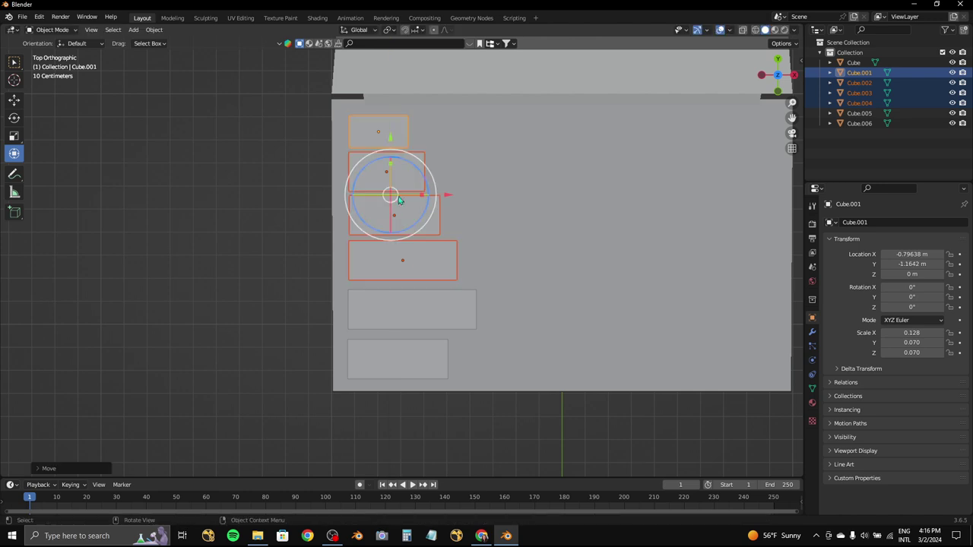
- Move the fifth and fourth key blocks along Y to even their spacing
click(419, 317)
shift+click(403, 262)
key(g)
key(y)
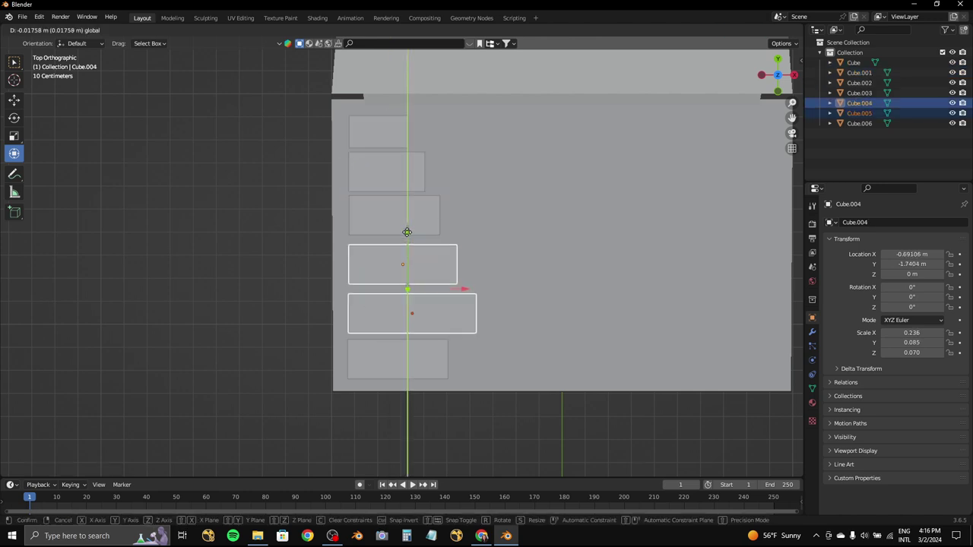
click(407, 232)
click(394, 214)
click(404, 263)
key(g)
key(y)
click(402, 228)
- Move the third and second key blocks along Y to even the column spacing
click(393, 201)
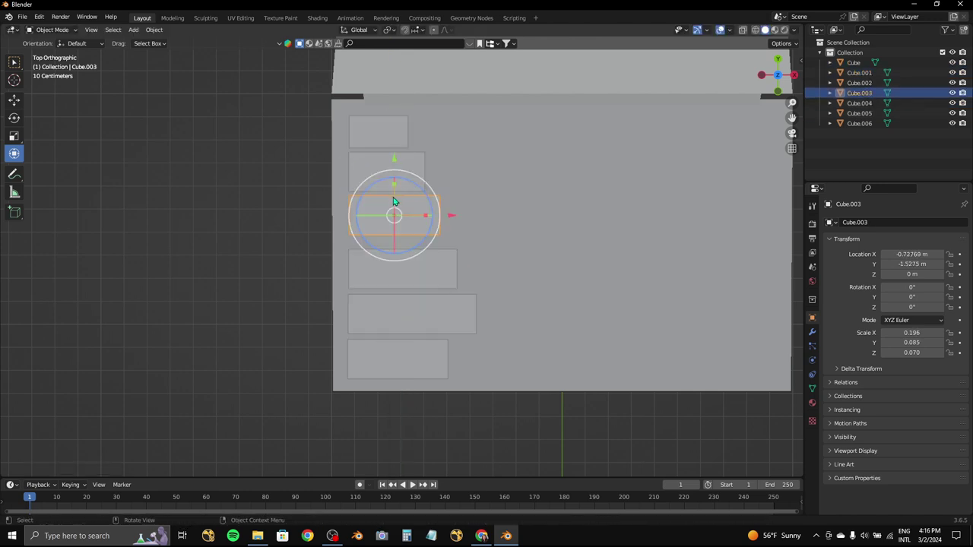
key(g)
key(y)
click(397, 169)
click(397, 168)
key(g)
key(y)
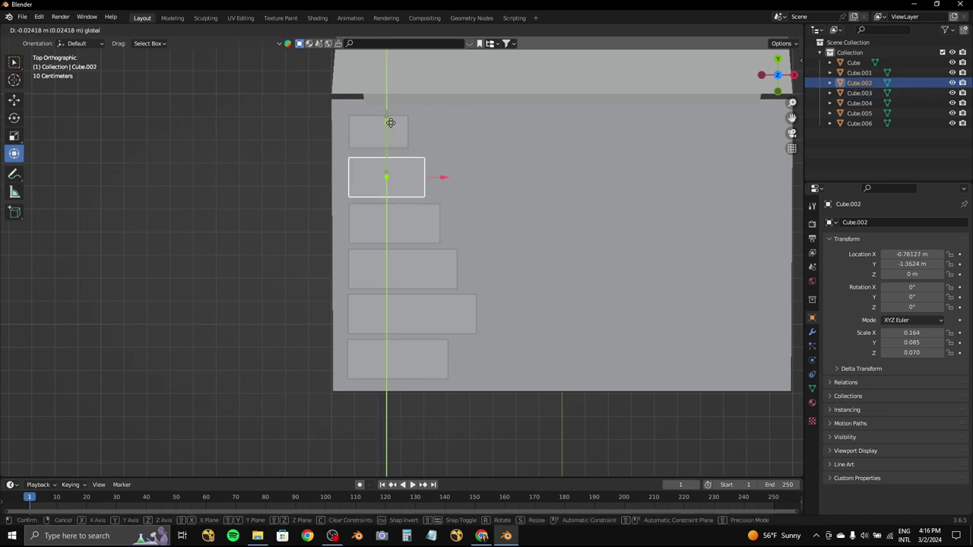
click(387, 171)
- Select all six key blocks and move the column into left alignment
click(378, 131)
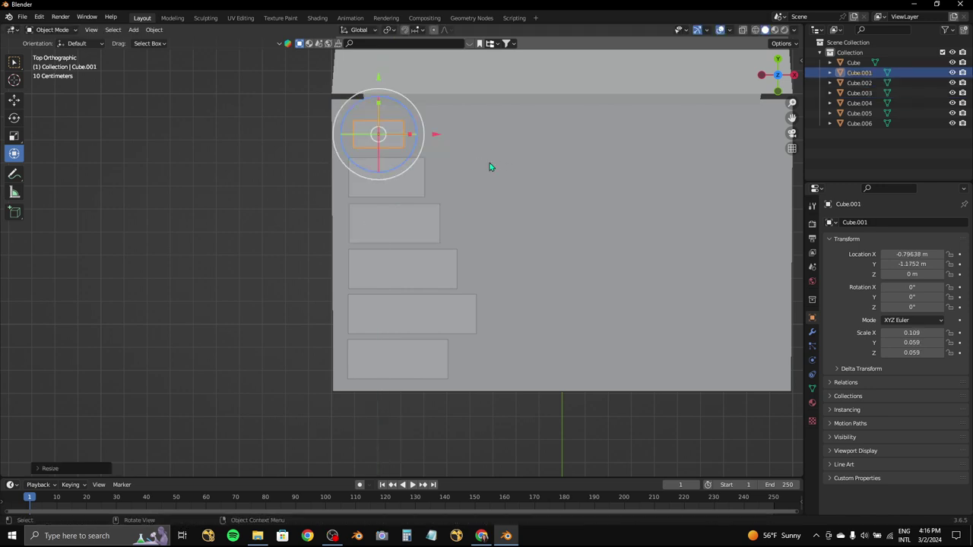
shift+click(395, 178)
shift+click(406, 225)
shift+click(411, 270)
shift+click(415, 314)
shift+click(418, 361)
key(g)
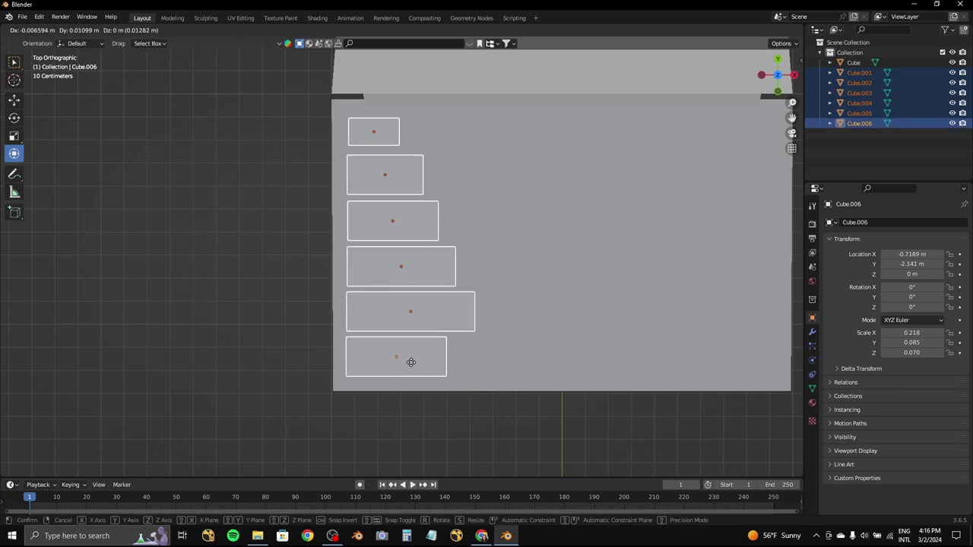
click(439, 311)
- Select the small top key block on its own
shift+scroll(425, 251, up, 2)
click(399, 198)
ctrl+scroll(410, 202, down, 2)
- Duplicate the top key along X, spacing copies to the right across the top row
key(shift+d)
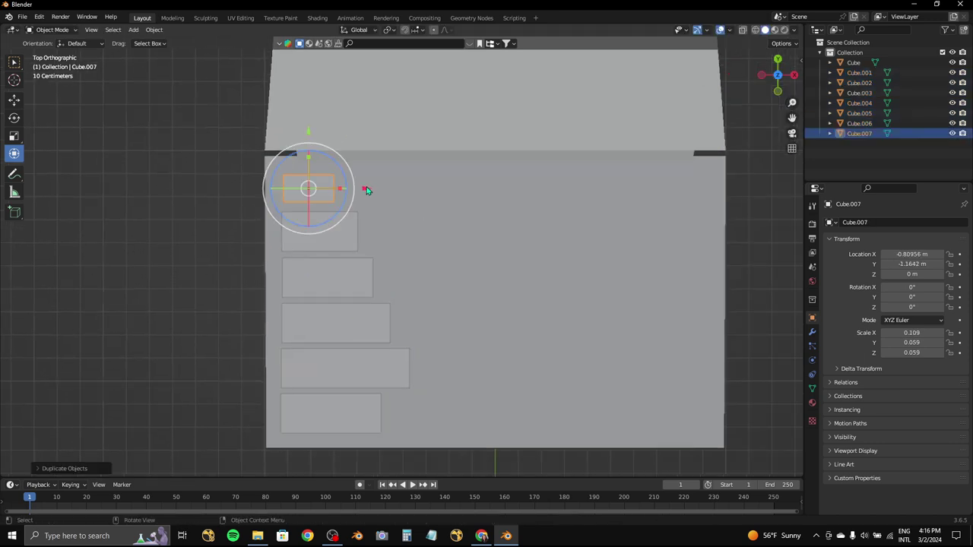
key(x)
click(427, 194)
key(shift+d)
key(x)
click(480, 200)
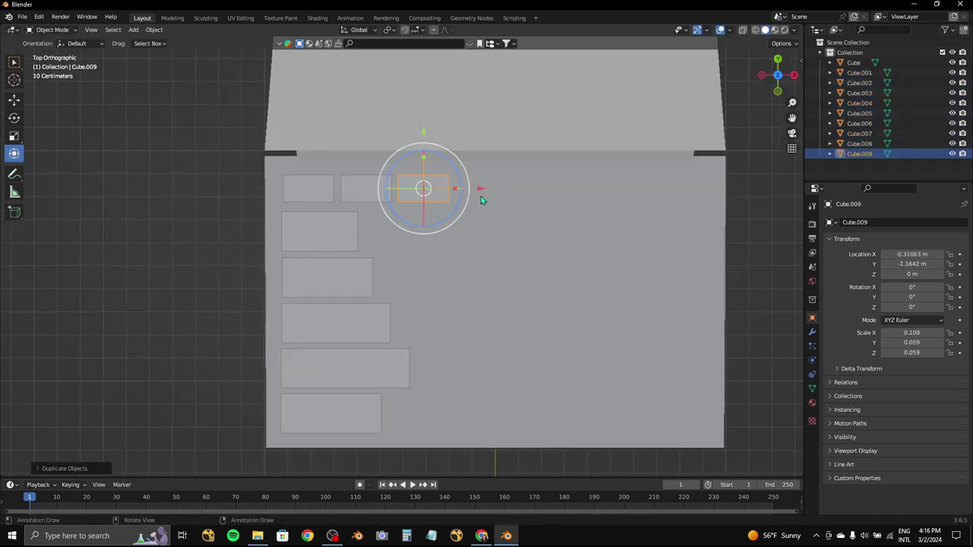
key(g)
key(x)
click(535, 196)
- Keep duplicating keys along X to extend the top row further right
key(shift+d)
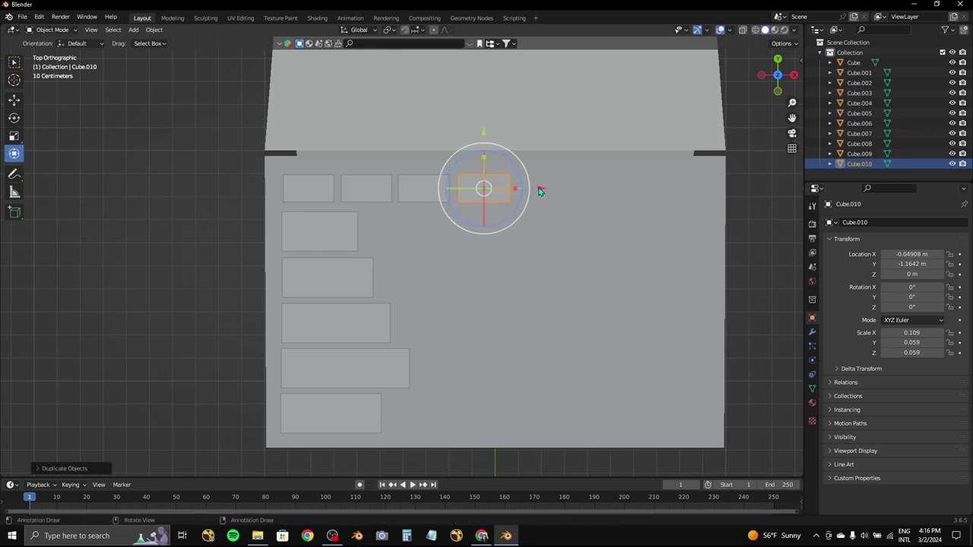
key(x)
click(599, 202)
key(shift+d)
key(x)
click(656, 199)
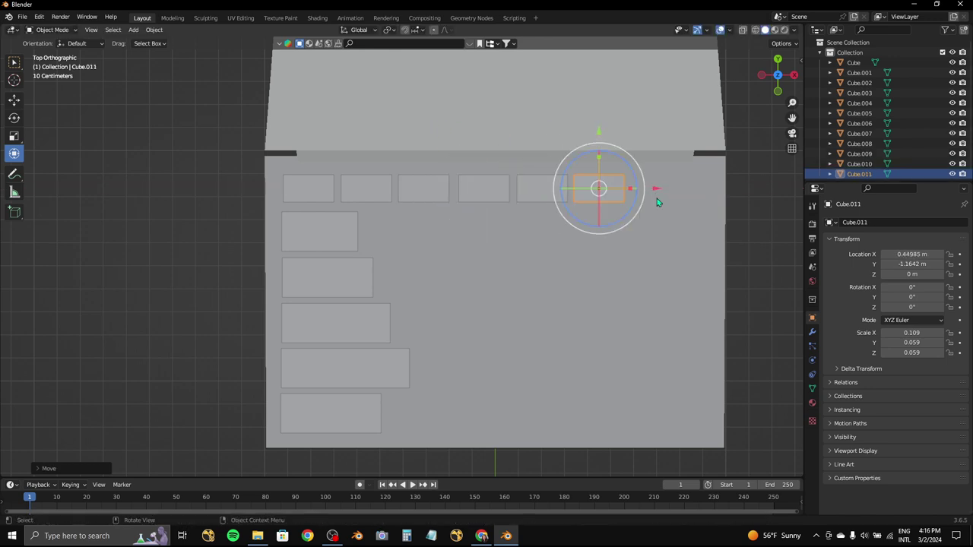
key(shift+d)
key(x)
click(719, 200)
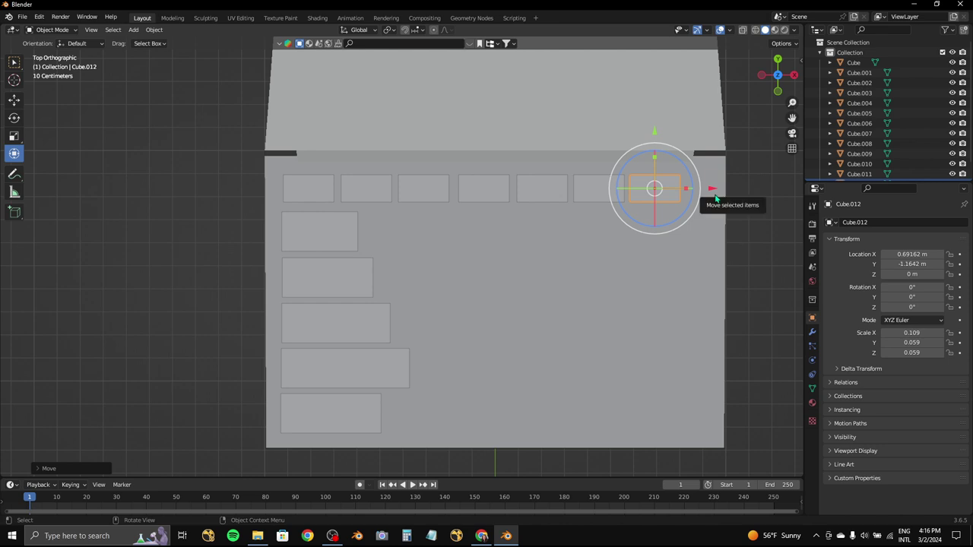
- Narrow the last top-row key to 0.063 X scale and slide it to the row's right end
drag(711, 194, 737, 194)
key(s)
key(x)
click(736, 191)
key(g)
key(x)
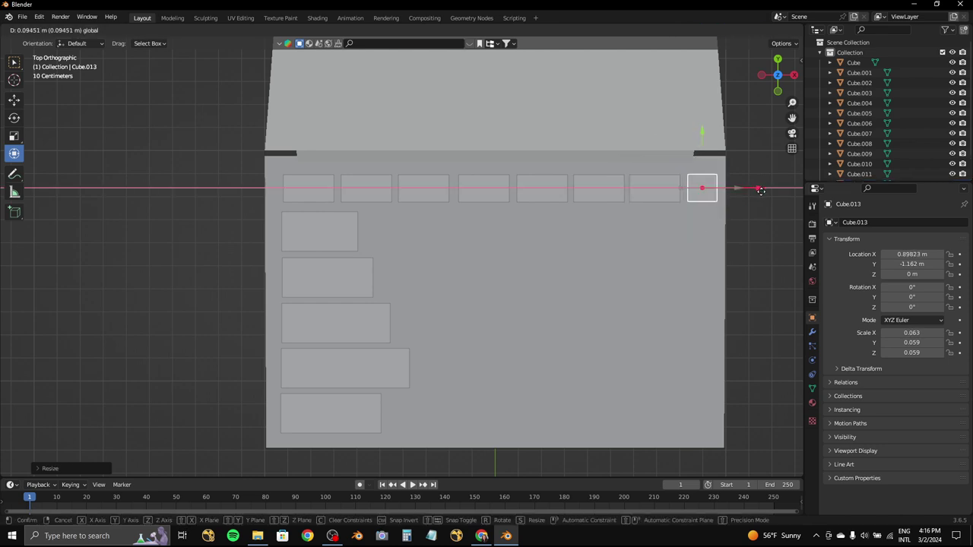
click(761, 191)
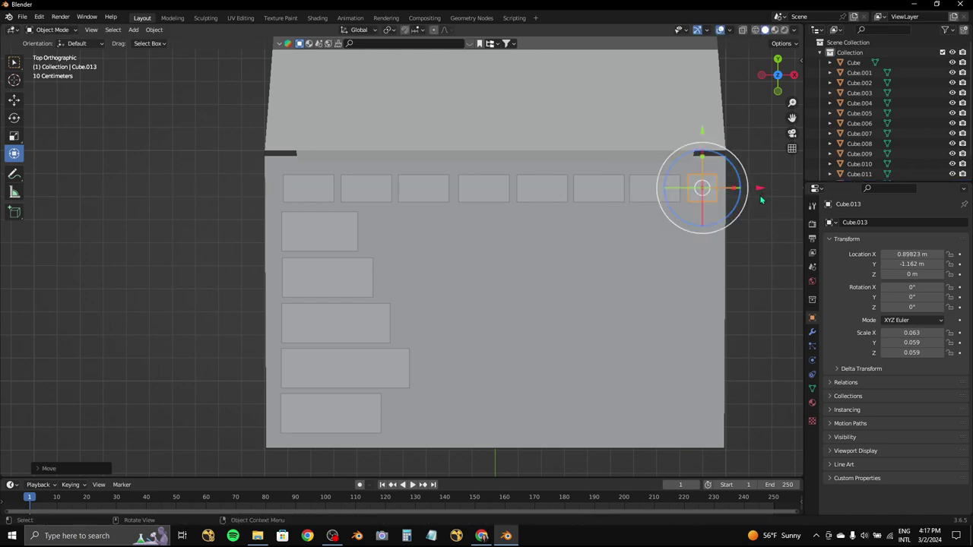
click(311, 241)
- Make a square key copy just right of the wide second-row key
key(shift+d)
key(x)
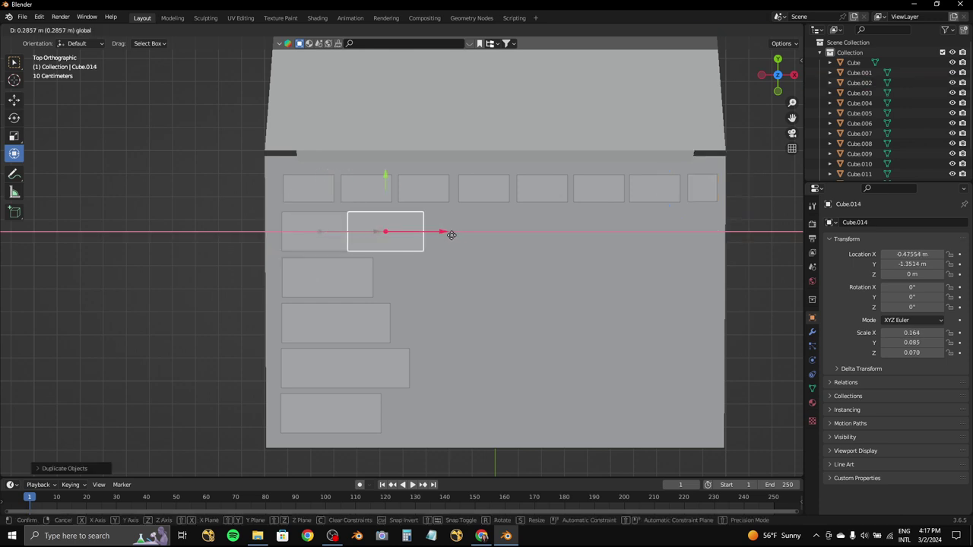
click(401, 231)
key(s)
key(x)
click(423, 231)
- Duplicate the square key repeatedly along the second row, removing the extra copy
key(shift+d)
key(x)
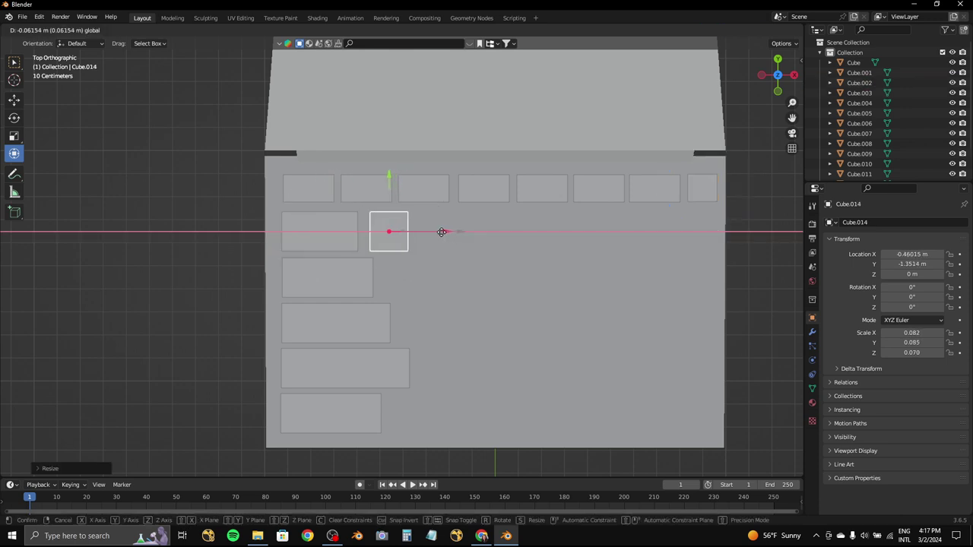
click(445, 231)
drag(445, 232, 491, 244)
key(shift+d)
key(x)
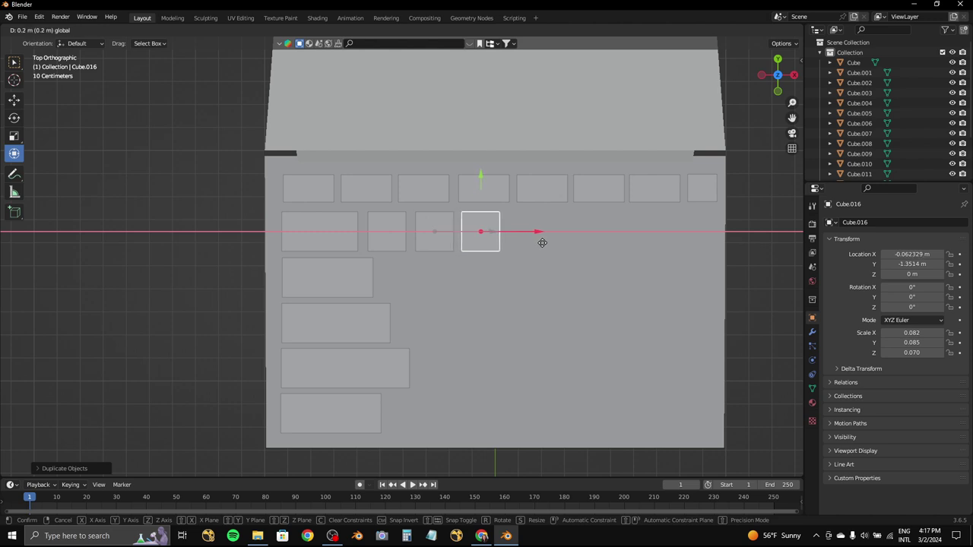
click(543, 242)
key(shift+d)
key(x)
click(590, 237)
key(shift+d)
key(x)
click(637, 239)
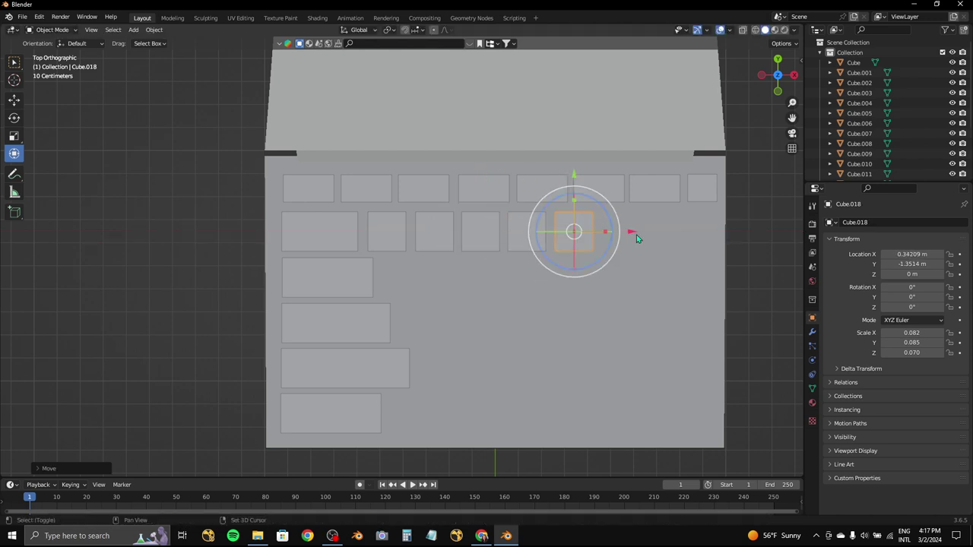
key(shift+d)
key(x)
click(684, 238)
key(shift+d)
key(x)
click(728, 244)
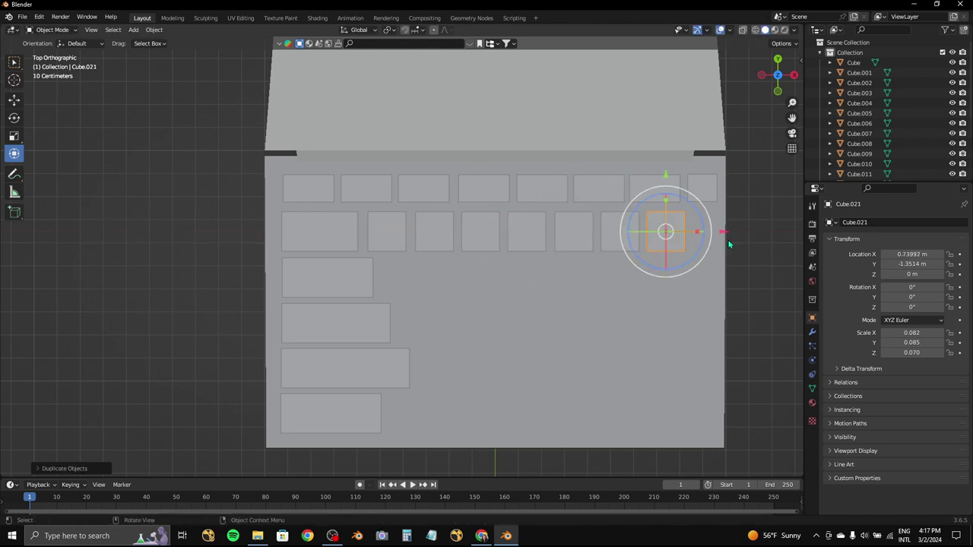
key(shift+d)
key(x)
key(Escape)
key(ctrl+z)
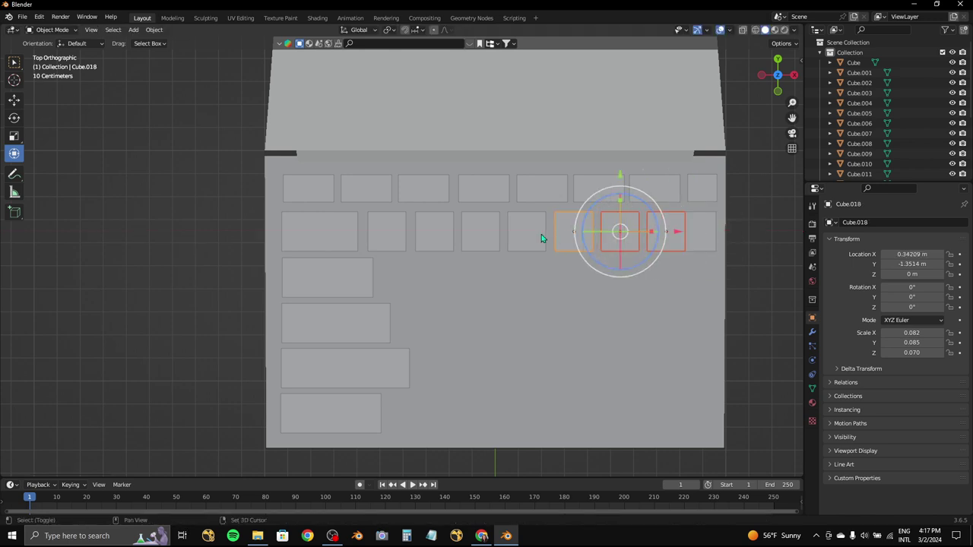
- Respace the second-row keys and add more square copies to fill the row evenly
drag(610, 231, 597, 231)
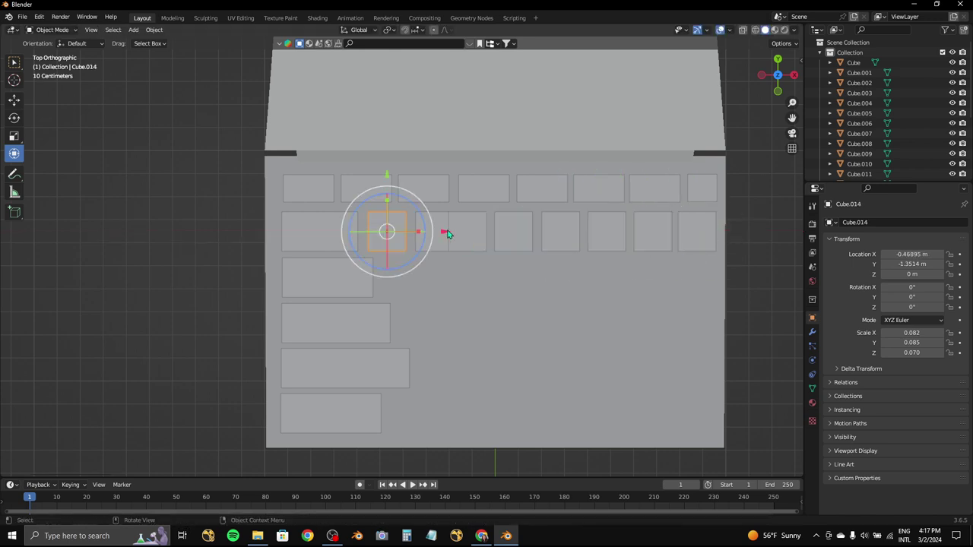
drag(447, 234, 494, 233)
key(shift+d)
key(x)
key(shift+d)
key(x)
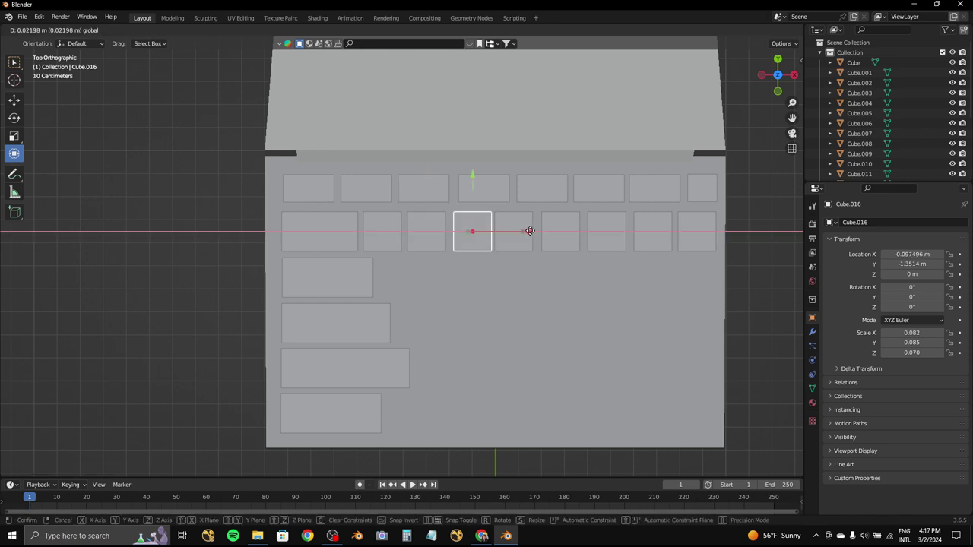
click(524, 235)
key(shift+d)
key(x)
click(616, 235)
click(618, 235)
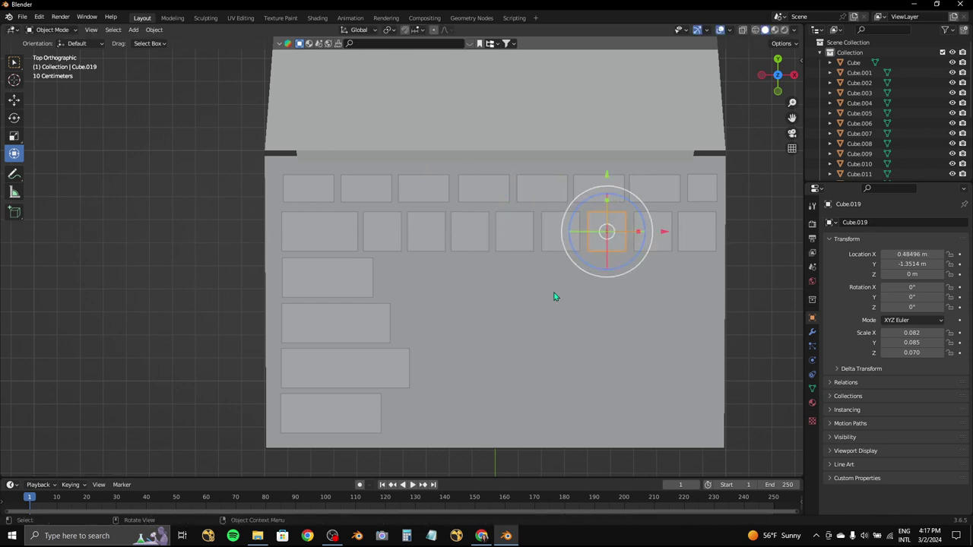
- Select the second row's square keys for copying downward
click(530, 293)
click(381, 232)
shift+click(426, 232)
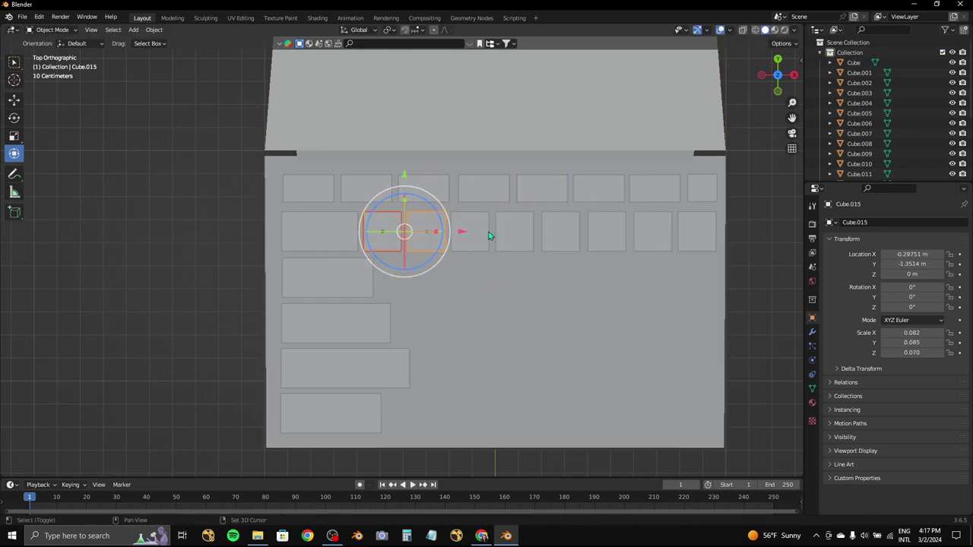
shift+click(470, 232)
shift+click(514, 232)
shift+click(560, 232)
- Copy the selected second-row keys down and position them as the third row
key(shift+d)
key(y)
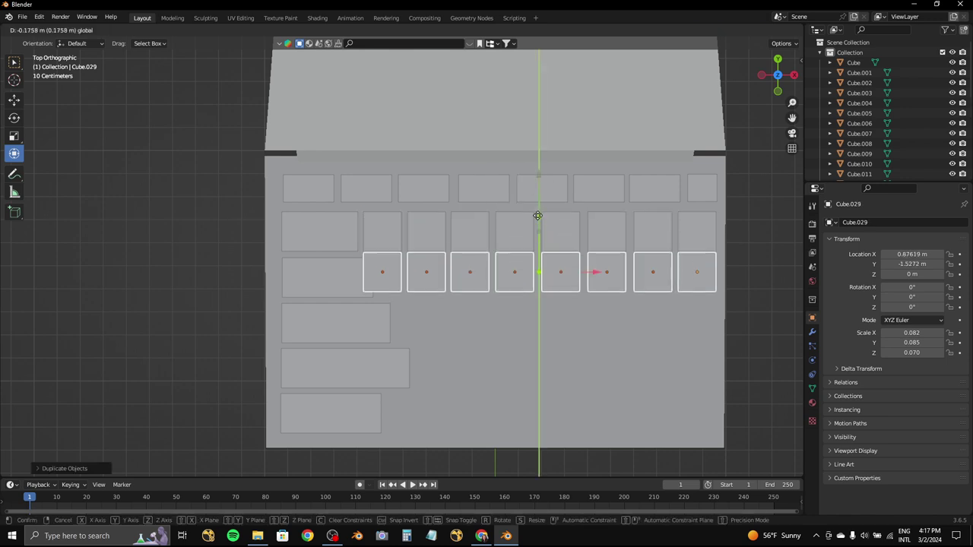
click(546, 223)
key(g)
key(x)
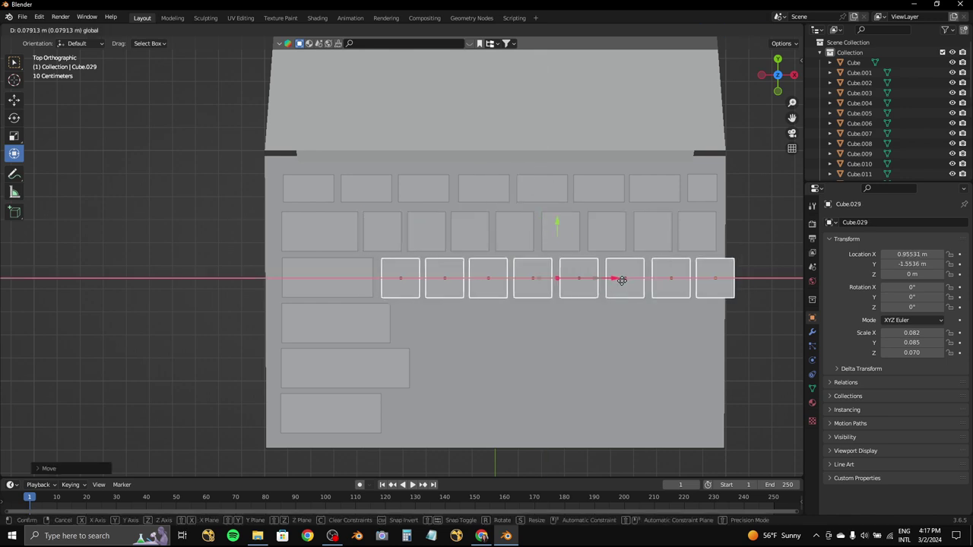
click(621, 281)
shift+middle_drag(621, 280, 602, 250)
key(g)
key(y)
click(595, 300)
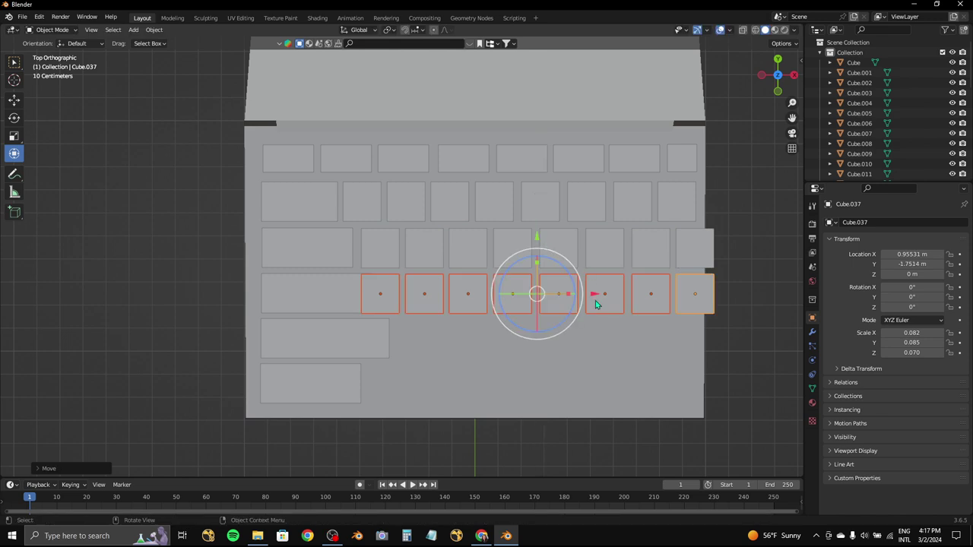
- Duplicate the key row again and place it lower as the next keyboard row
key(shift+d)
key(x)
click(614, 300)
key(g)
key(y)
key(Escape)
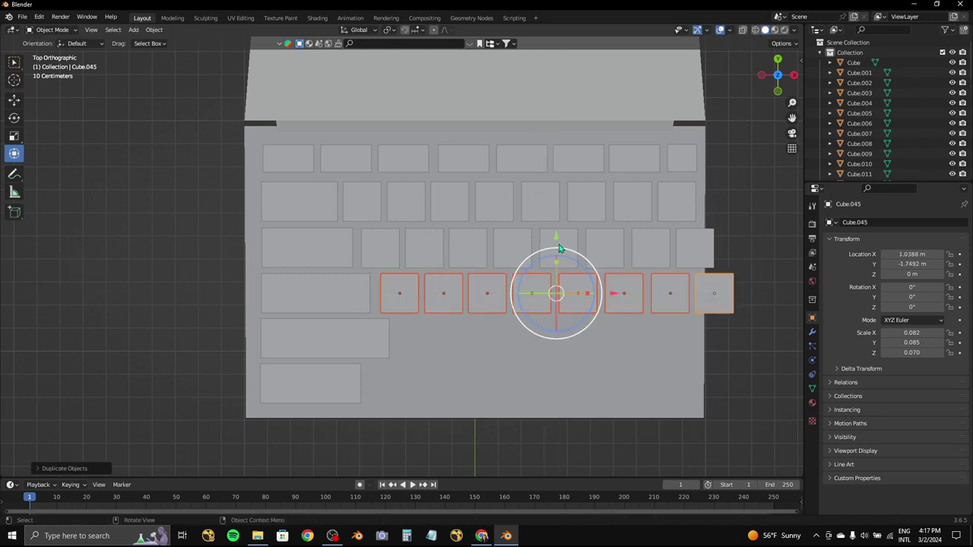
key(g)
key(y)
click(558, 291)
key(g)
key(x)
click(635, 342)
shift+middle_drag(635, 342, 631, 314)
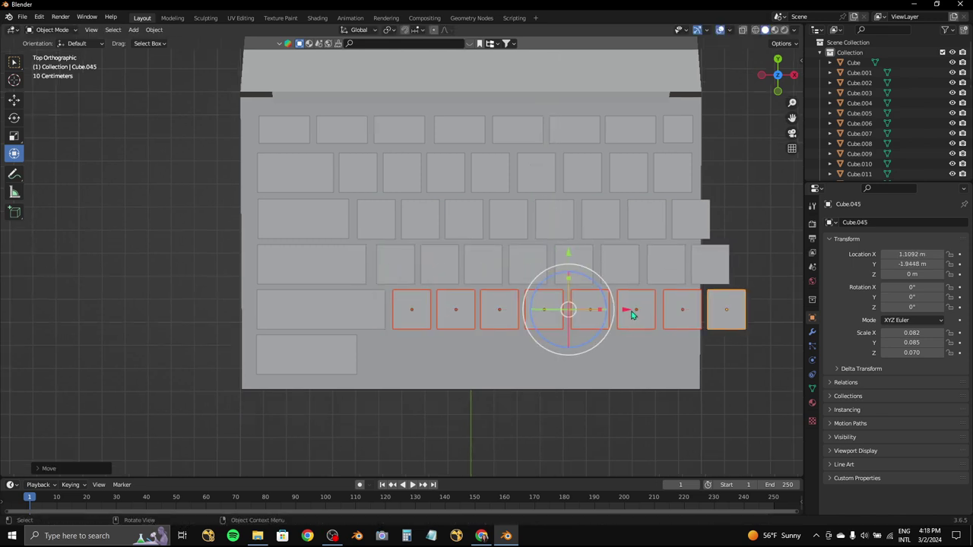
- Delete a surplus row-end key, then move and copy the rightmost bottom-row key
click(690, 219)
key(Delete)
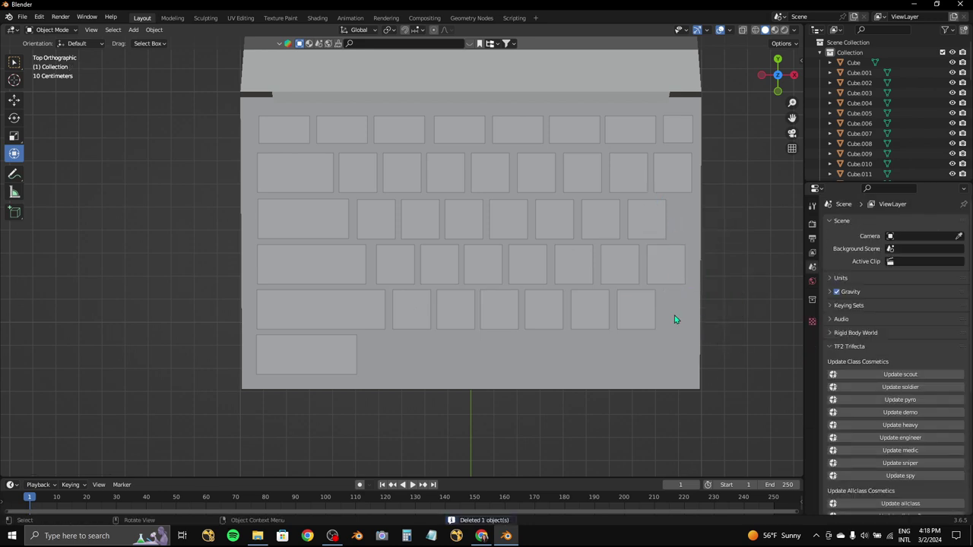
click(638, 304)
key(g)
key(y)
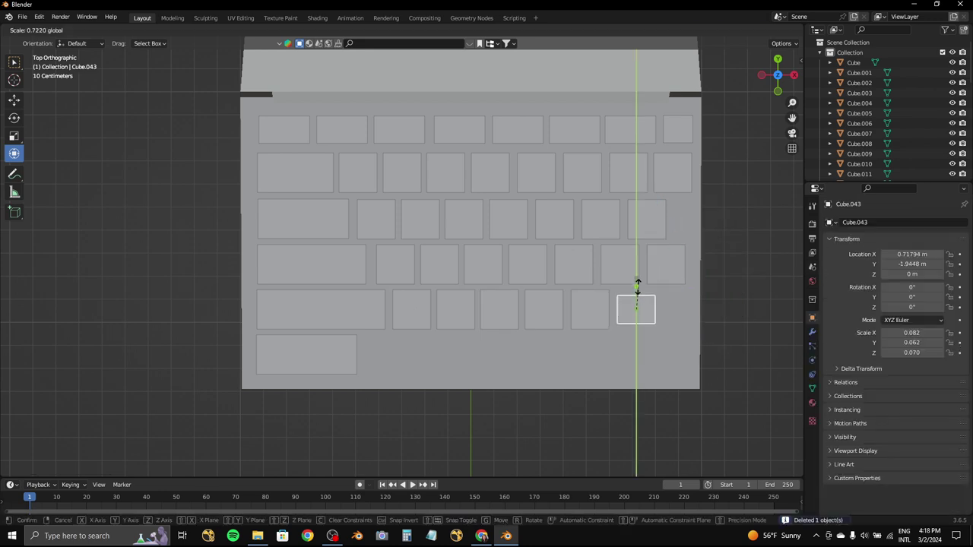
key(Escape)
key(g)
key(y)
click(647, 314)
key(shift+d)
key(y)
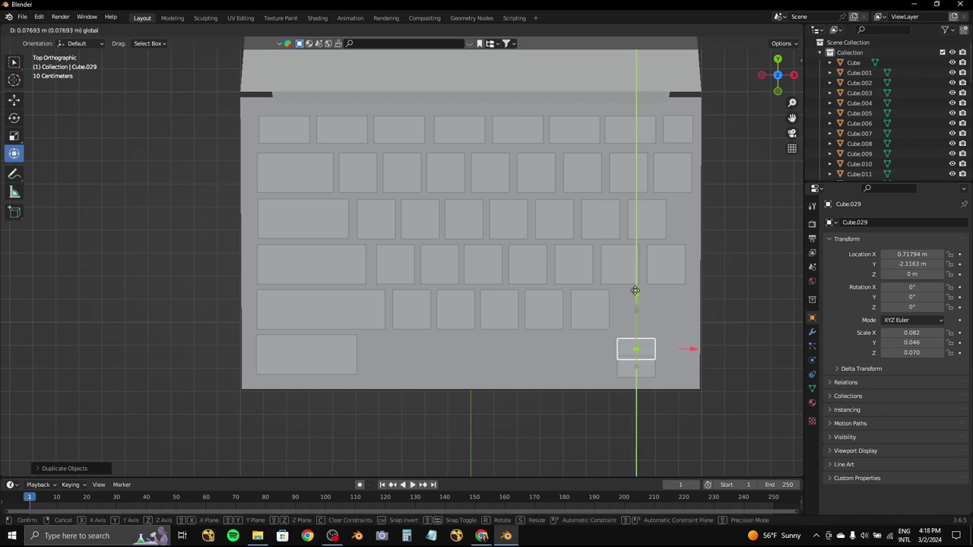
click(636, 284)
- Build the small arrow-key cluster by copying the small key sideways and downward
key(shift+d)
key(x)
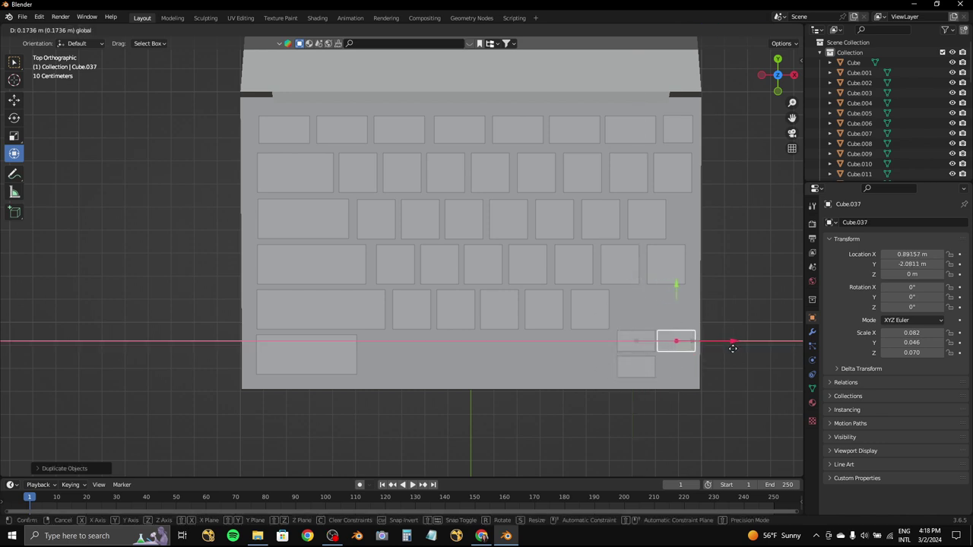
click(733, 342)
key(shift+d)
key(y)
click(720, 370)
key(shift+d)
key(x)
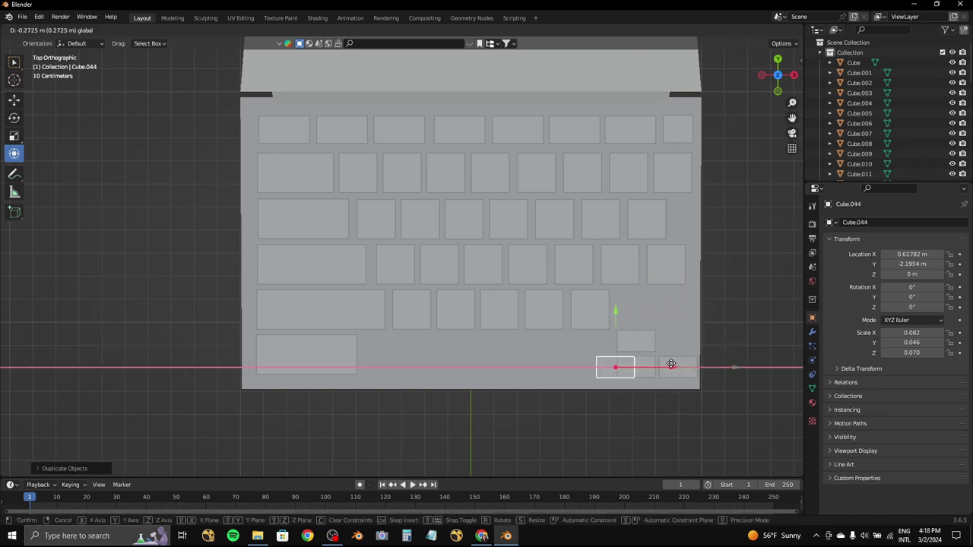
click(649, 358)
- Copy the large bottom-left key along the bottom row and narrow it
click(334, 356)
key(shift+d)
key(x)
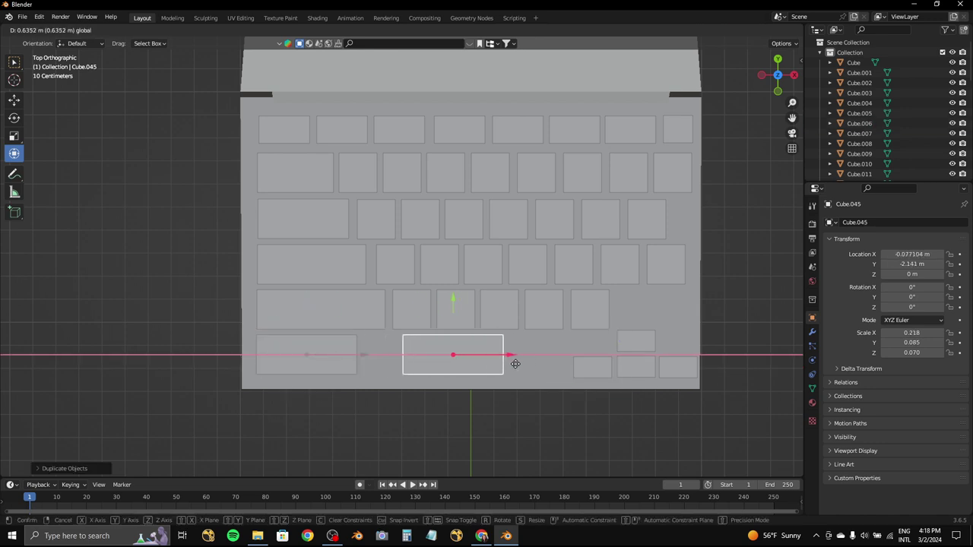
click(449, 357)
key(s)
key(x)
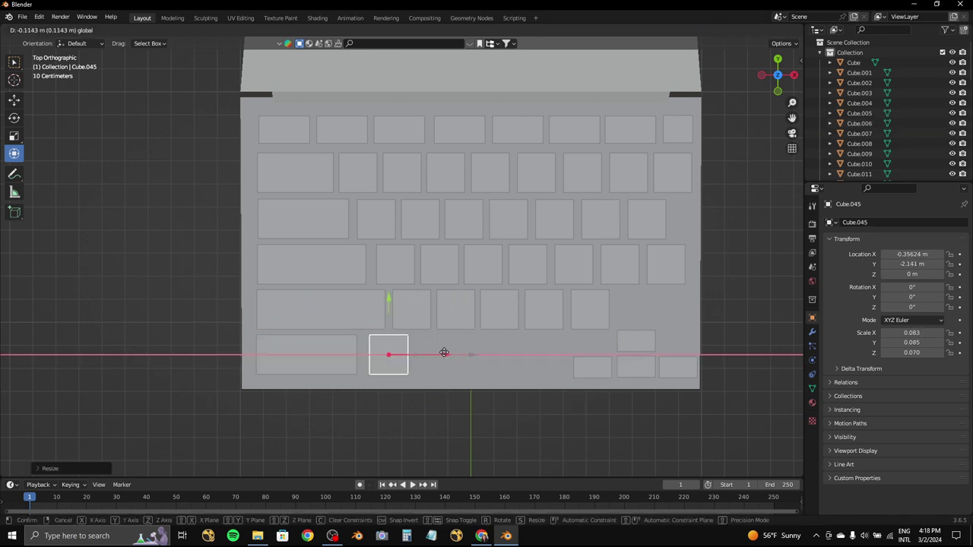
click(444, 357)
- Stretch the narrowed bottom-row key into a wide spacebar and position it
key(g)
key(x)
click(471, 357)
key(s)
key(x)
click(542, 358)
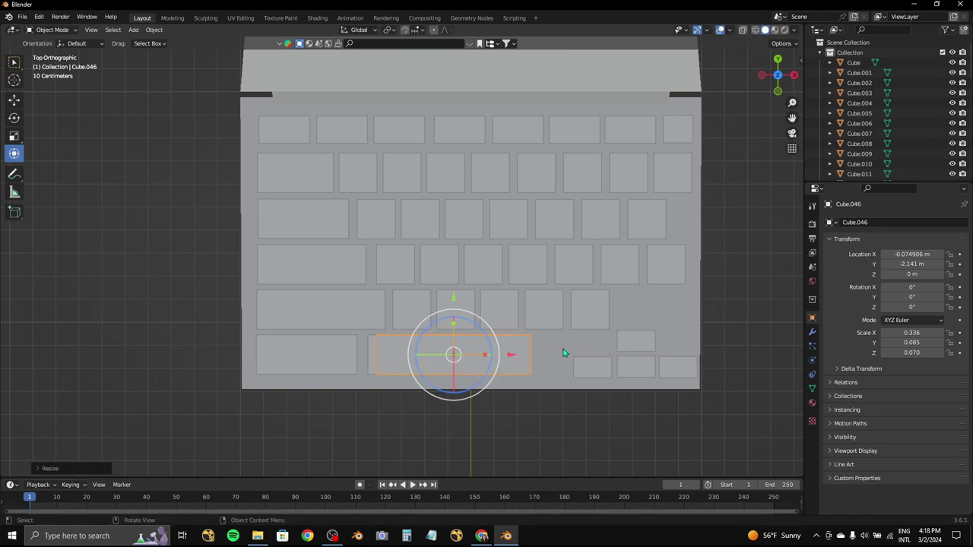
key(g)
key(x)
click(543, 359)
- Delete the redundant small second-row key and widen that row's right-edge key
click(861, 369)
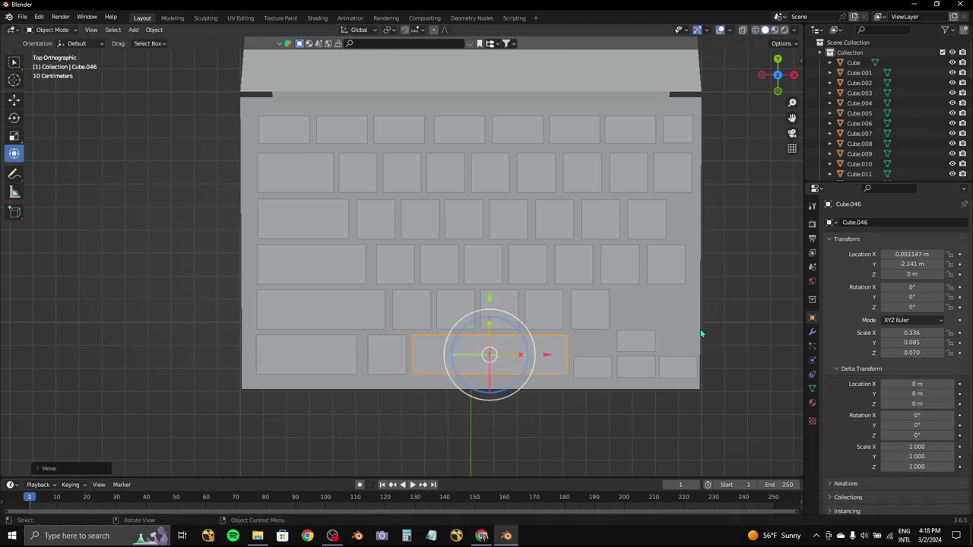
click(603, 316)
click(637, 180)
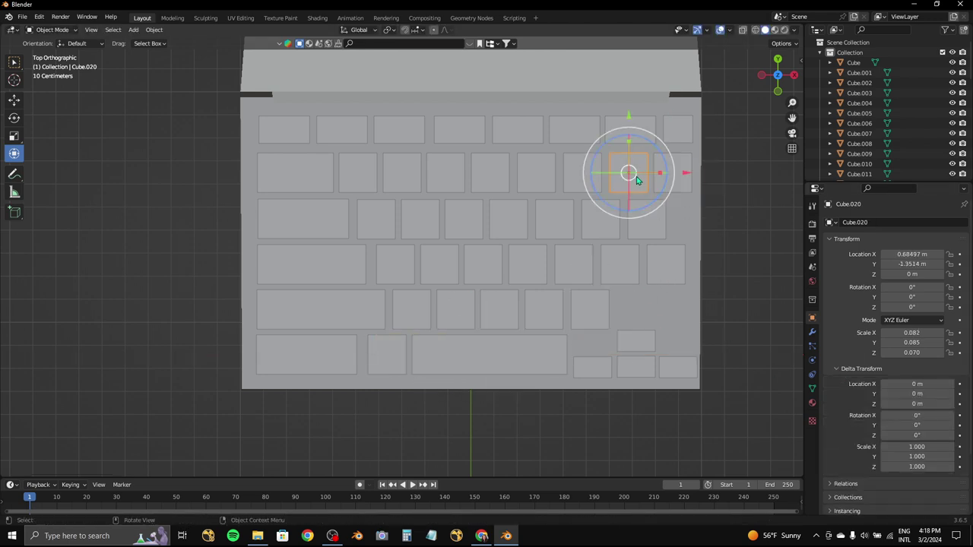
key(Delete)
click(671, 175)
key(s)
key(x)
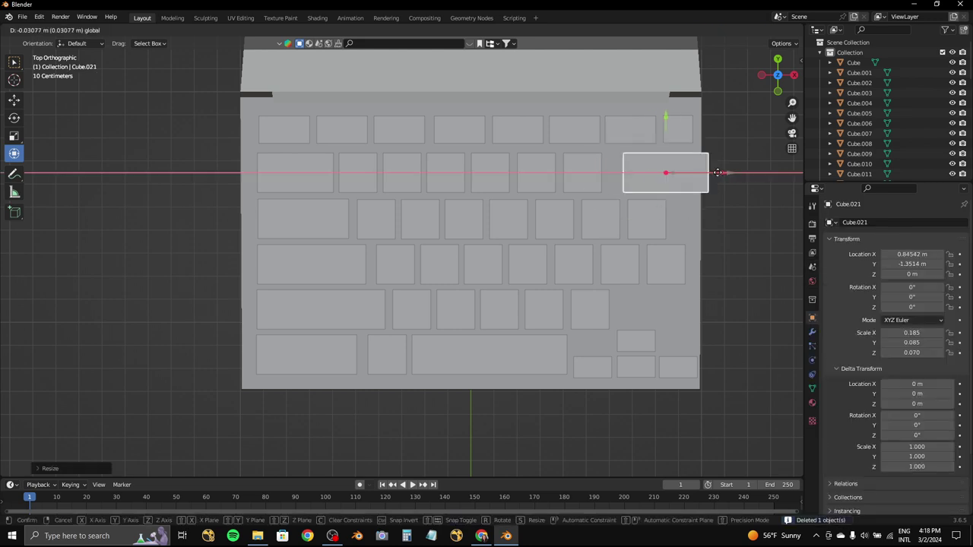
click(706, 174)
- Widen the right-edge keys in the rows below, deleting one unwanted widened key
click(647, 221)
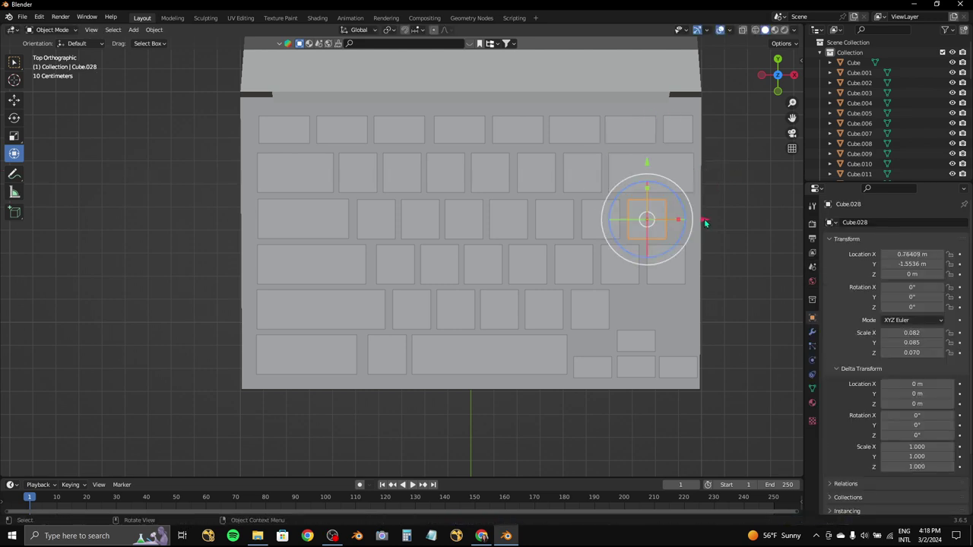
key(s)
key(x)
click(713, 222)
click(666, 259)
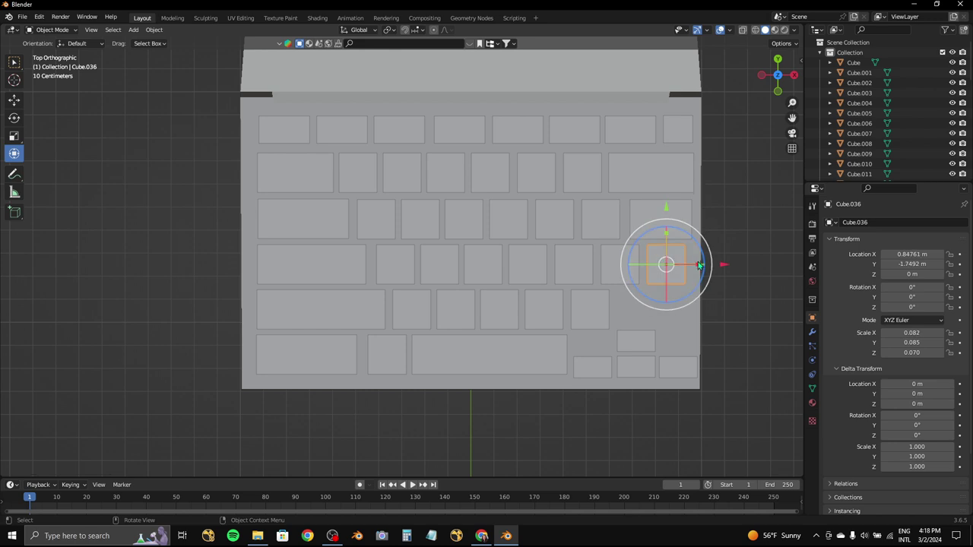
key(s)
key(x)
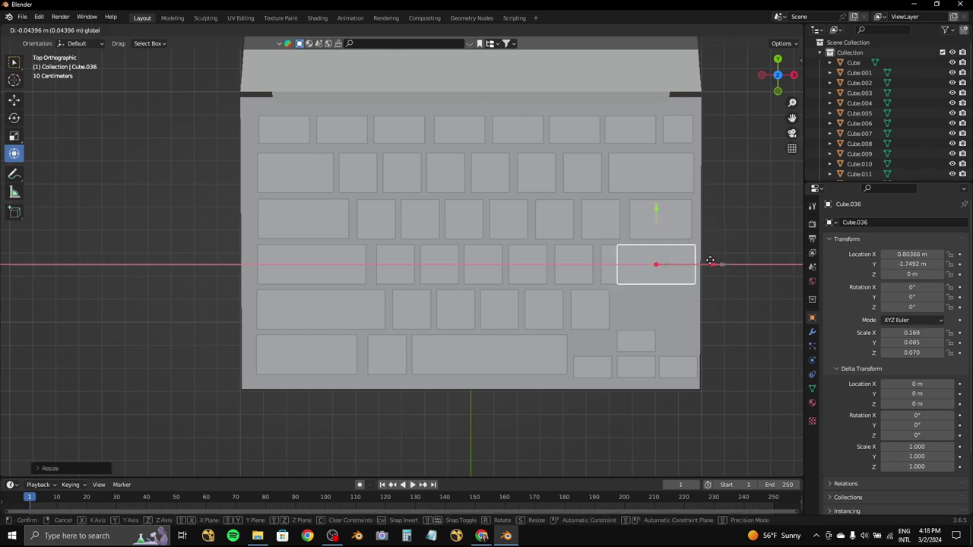
click(641, 271)
key(Delete)
- Copy the wide right-edge key down and fit it flush into the shift-key row
click(640, 272)
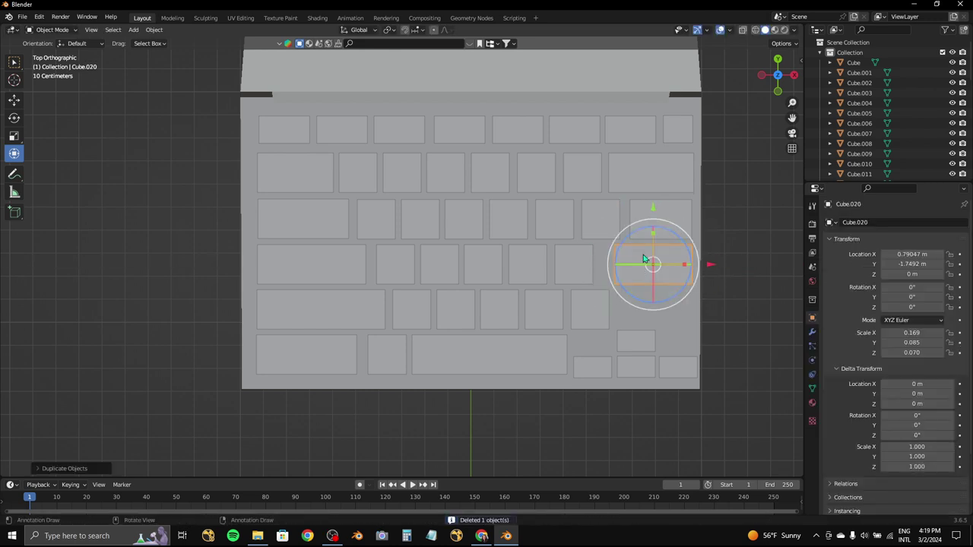
key(shift+d)
key(y)
click(687, 291)
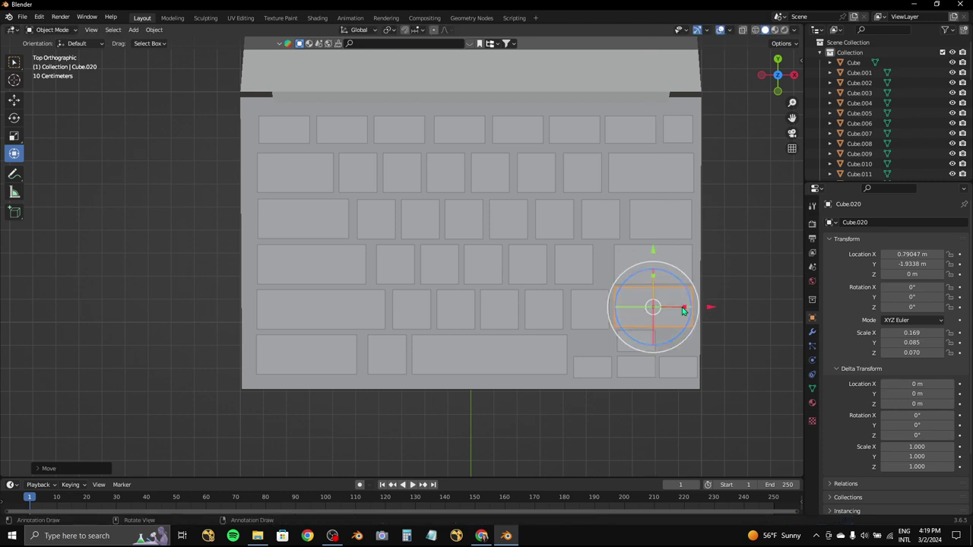
key(s)
key(x)
click(686, 309)
key(g)
key(x)
click(645, 306)
key(g)
key(y)
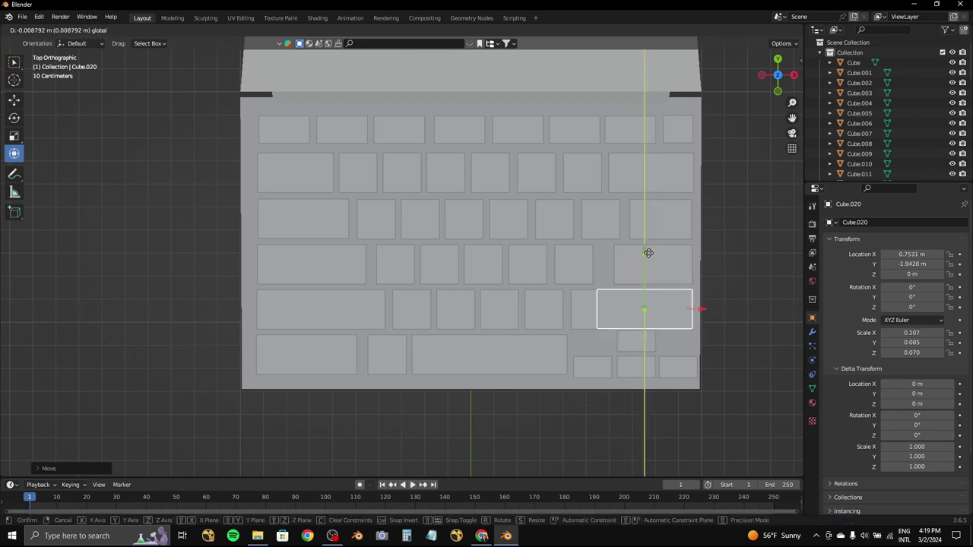
click(648, 253)
click(637, 346)
- Delete the extra small key at the bottom right of the keyboard
shift+click(529, 369)
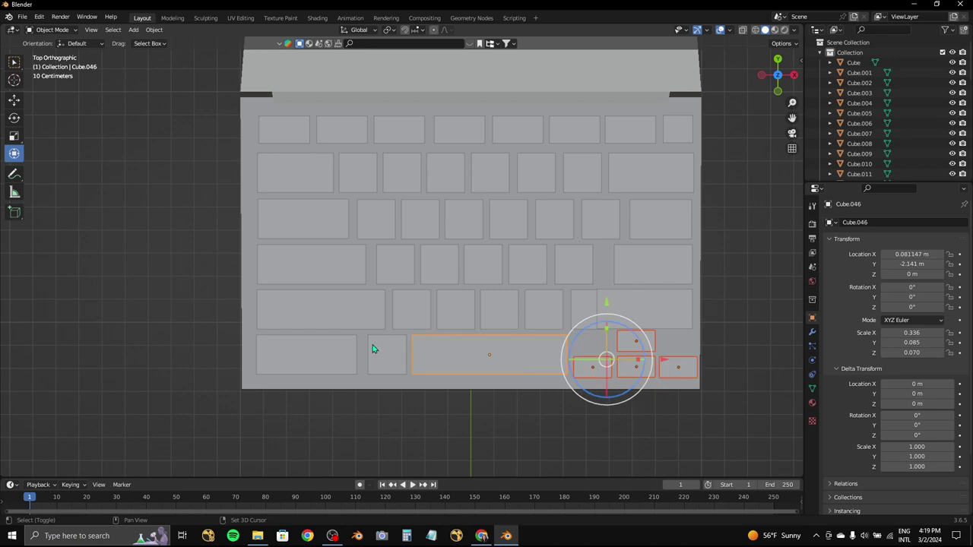
shift+click(373, 348)
shift+click(306, 354)
click(607, 372)
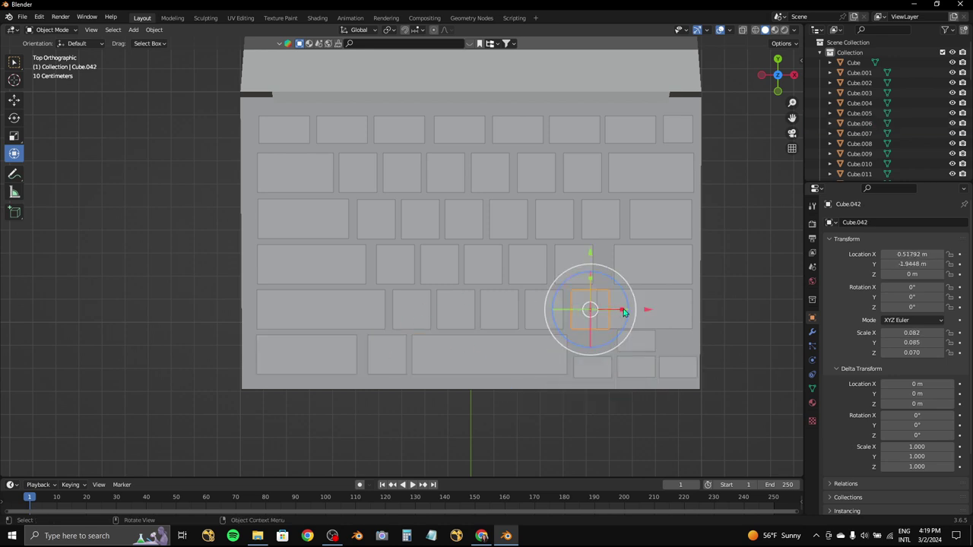
key(Delete)
- Stretch the right shift key wider and nudge the neighbouring keys front-to-back
click(637, 313)
drag(652, 309, 670, 317)
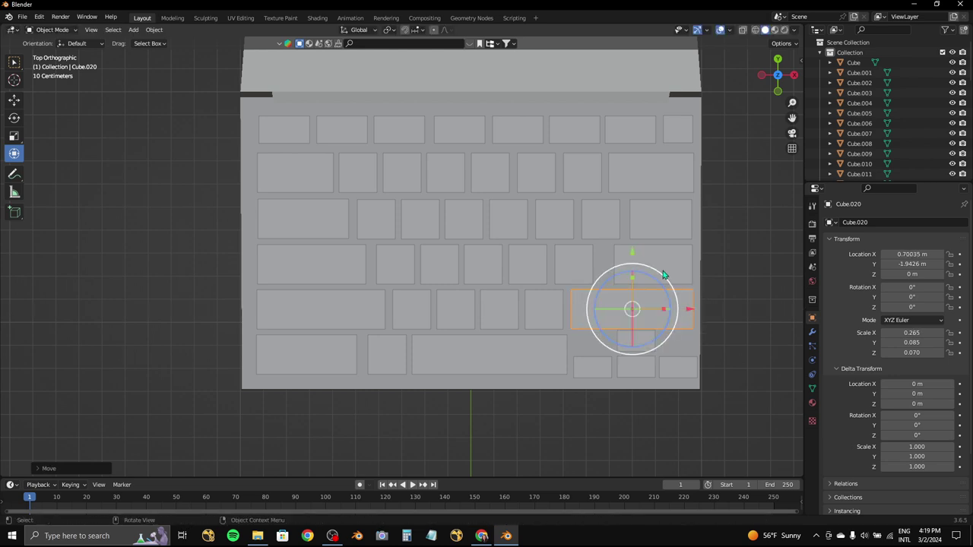
key(ctrl+z)
key(ctrl+shift+z)
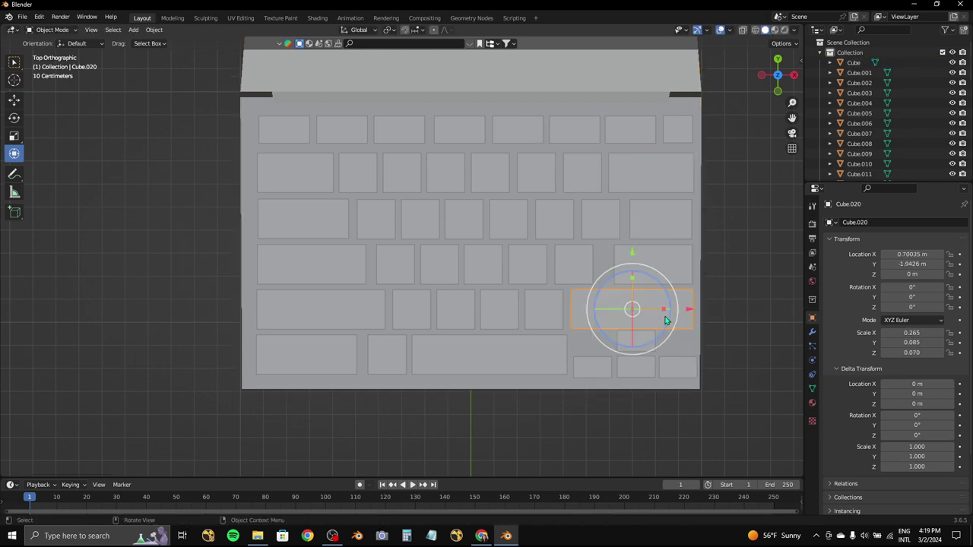
shift+click(677, 367)
drag(636, 318, 635, 311)
click(637, 311)
- From the top view, select all keyboard keys together with the laptop base
middle_drag(614, 304, 558, 199)
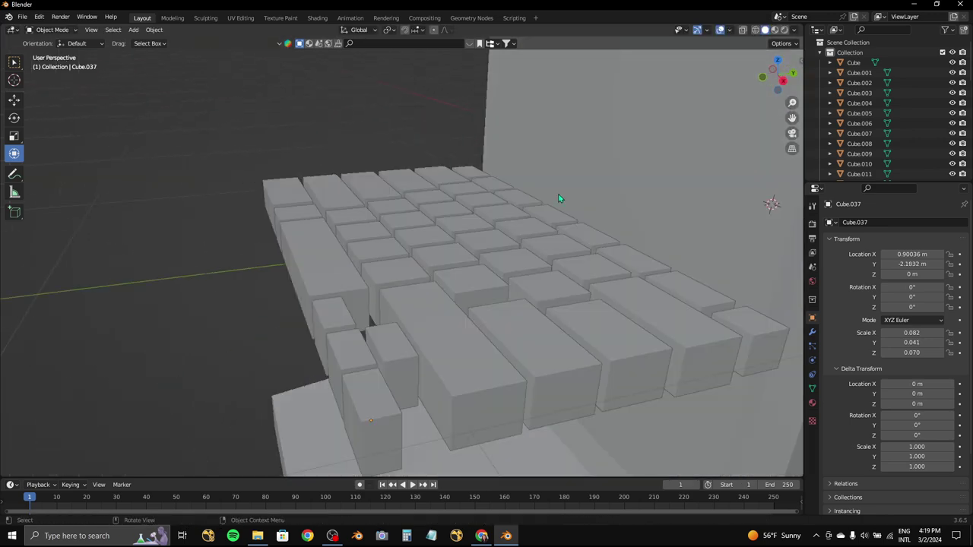
click(779, 63)
drag(642, 363, 327, 209)
scroll(644, 322, up, 4)
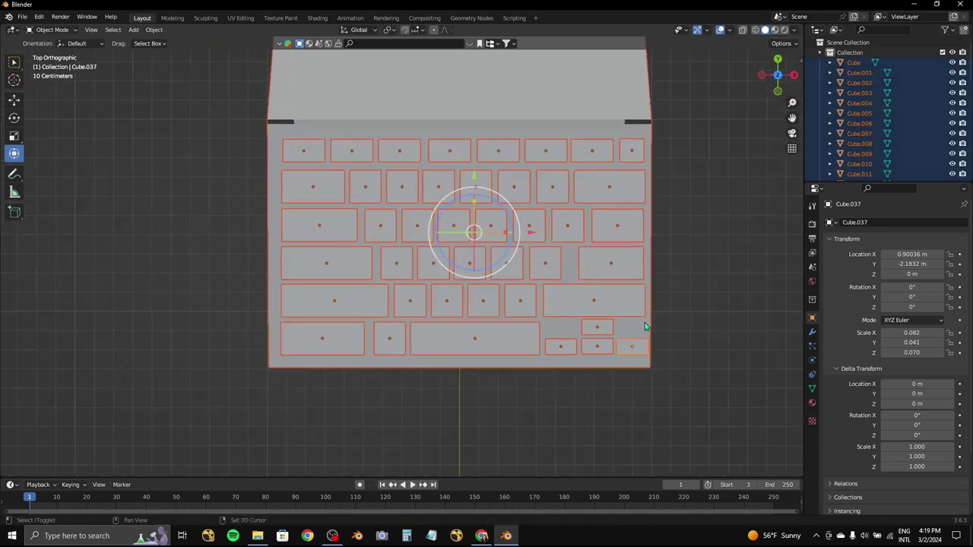
key(alt+a)
key(a)
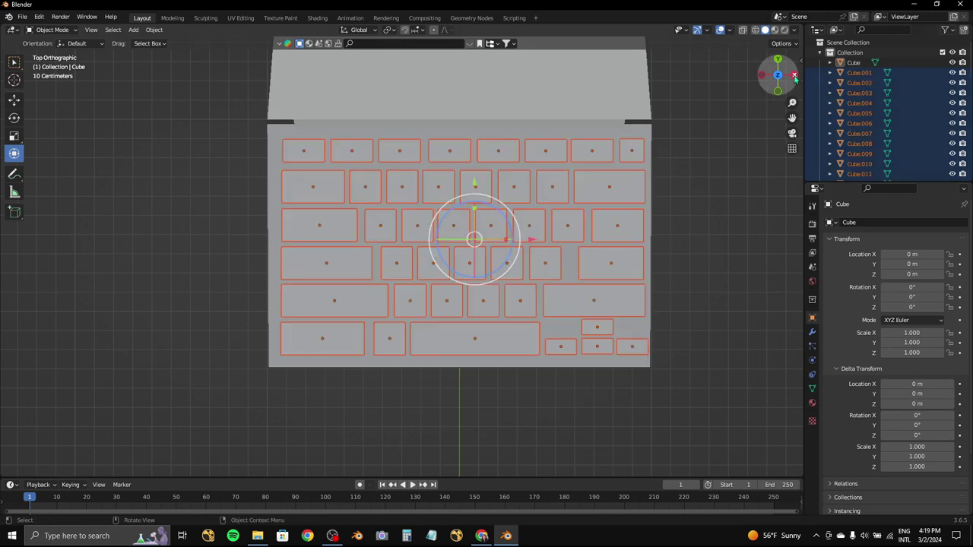
click(795, 75)
scroll(590, 152, up, 3)
- Tilt the keys and lower them along Z onto the laptop base
key(r)
click(591, 152)
key(g)
key(z)
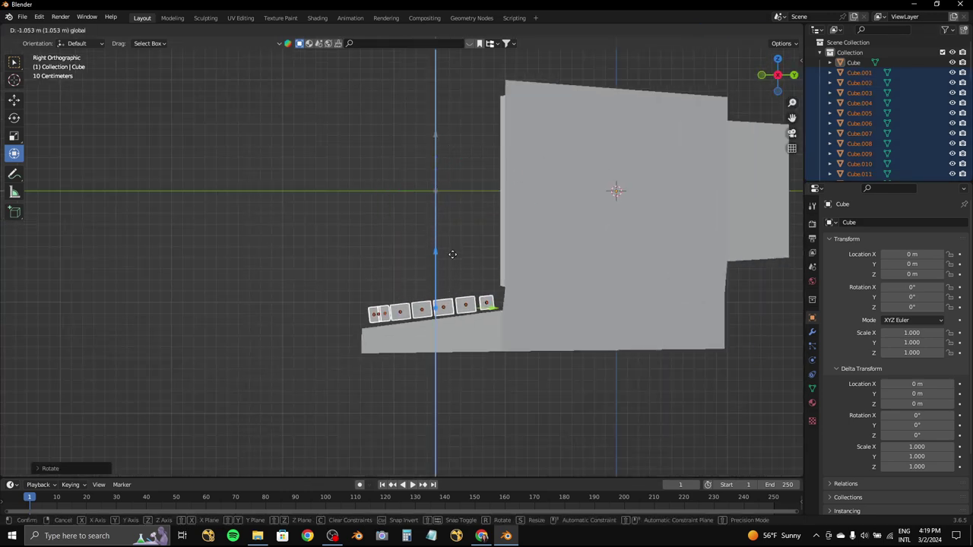
click(652, 209)
- Tilt the keys further so they follow the base's slope
scroll(652, 209, up, 2)
key(r)
click(653, 199)
key(g)
key(z)
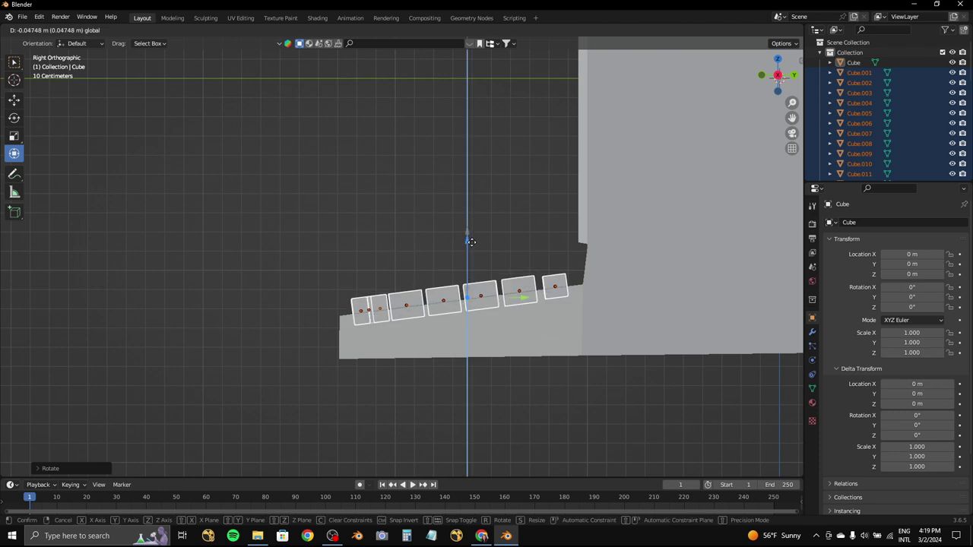
key(r)
key(Escape)
click(50, 30)
- In Edit Mode, bevel the key edges and check the result without overlays
click(45, 51)
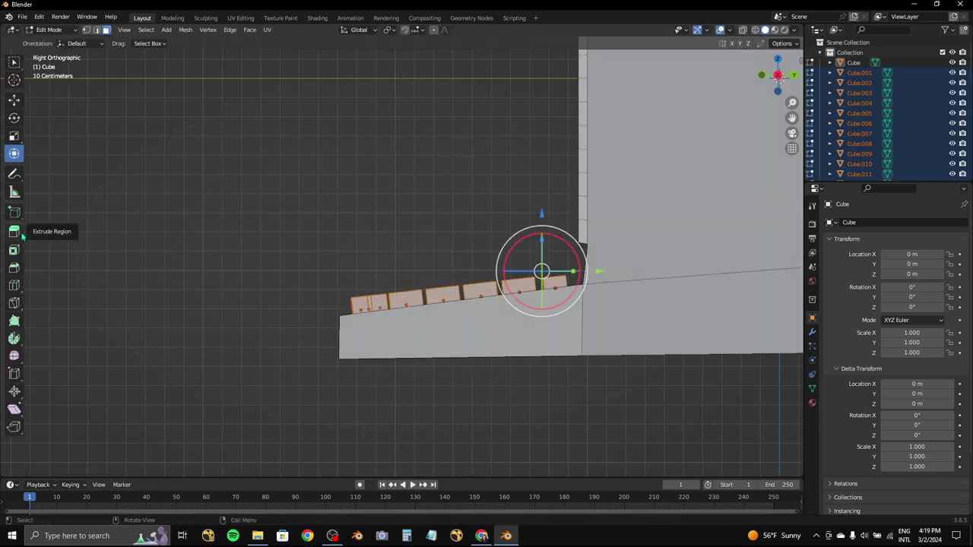
click(14, 232)
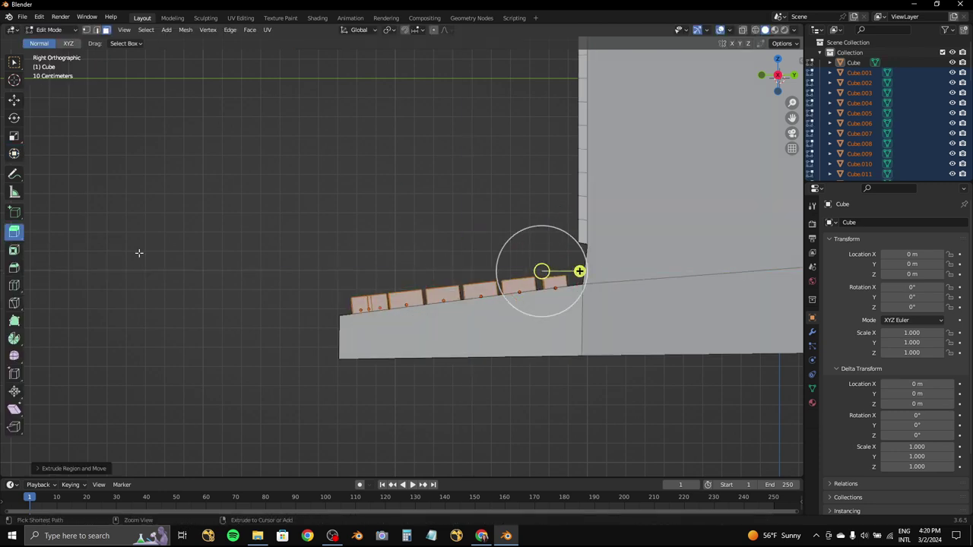
click(13, 267)
drag(590, 271, 587, 271)
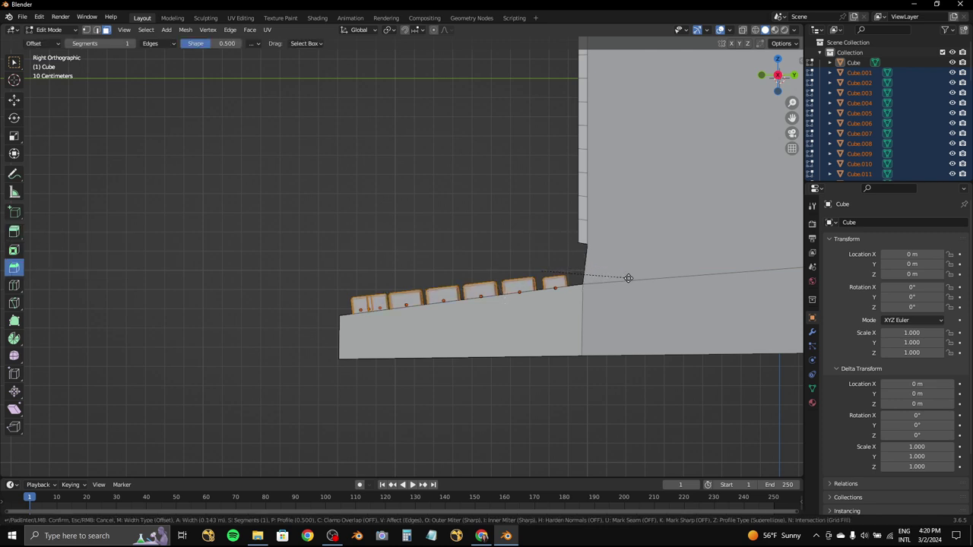
click(612, 274)
key(shift+alt+z)
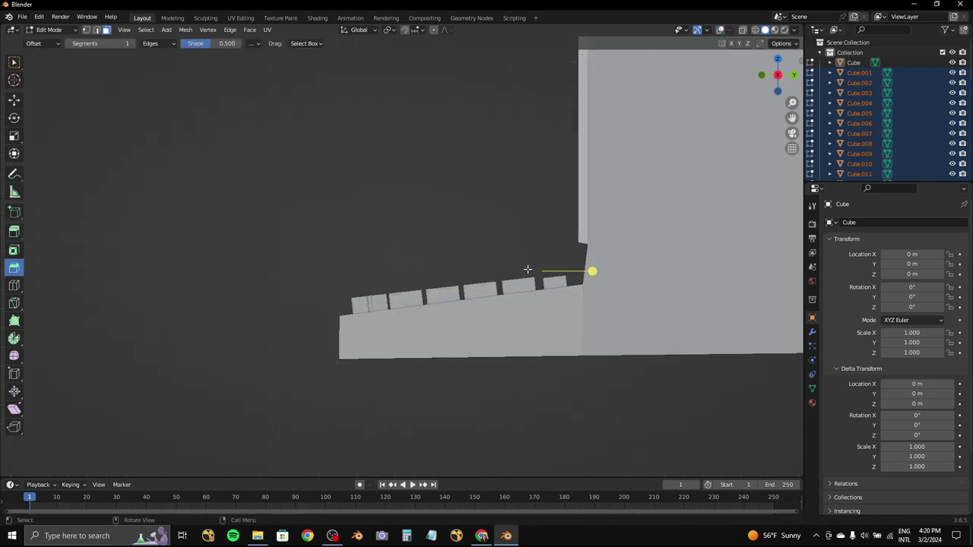
key(Escape)
click(14, 153)
key(shift+alt+z)
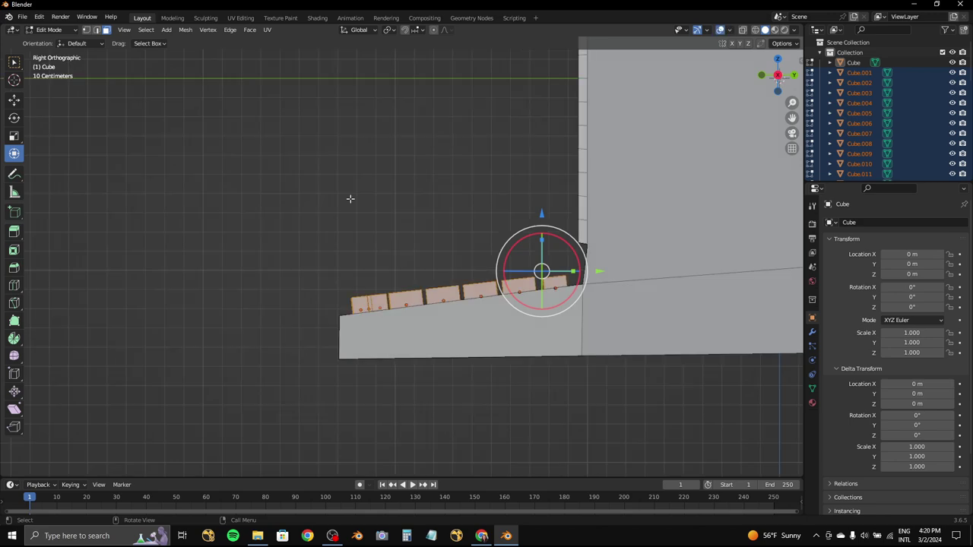
- Extrude the key faces and review the keyboard from side, front and top views
middle_drag(350, 198, 711, 134)
click(789, 74)
key(e)
scroll(582, 245, up, 2)
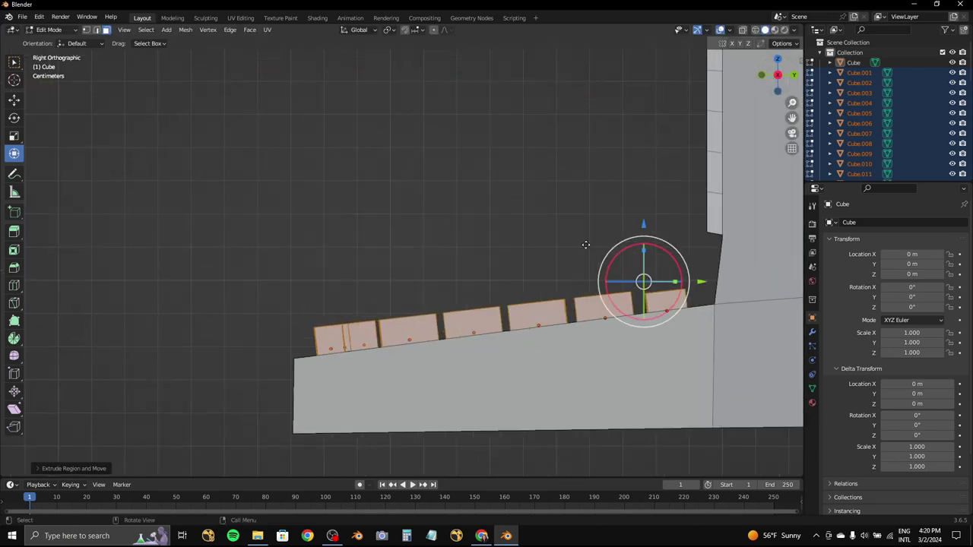
middle_drag(582, 233, 666, 238)
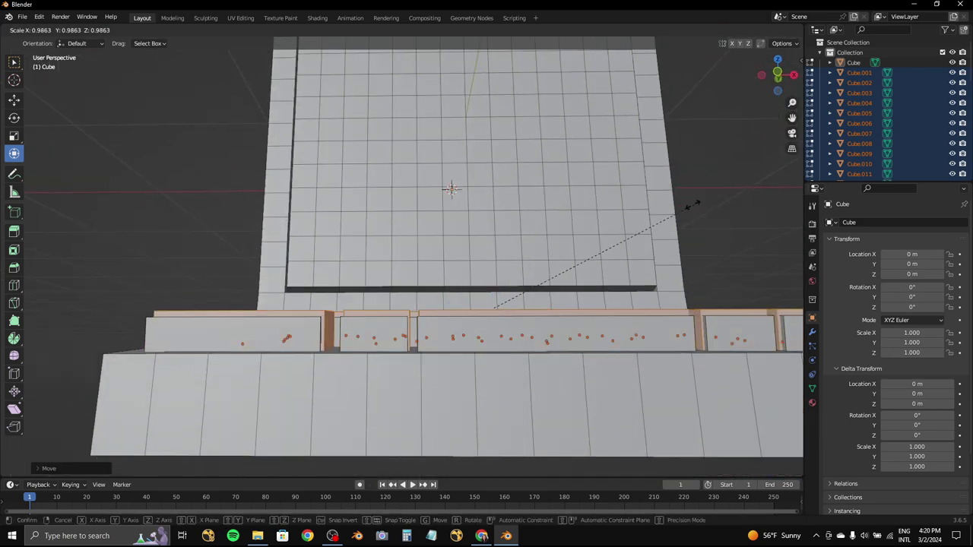
key(Escape)
click(755, 86)
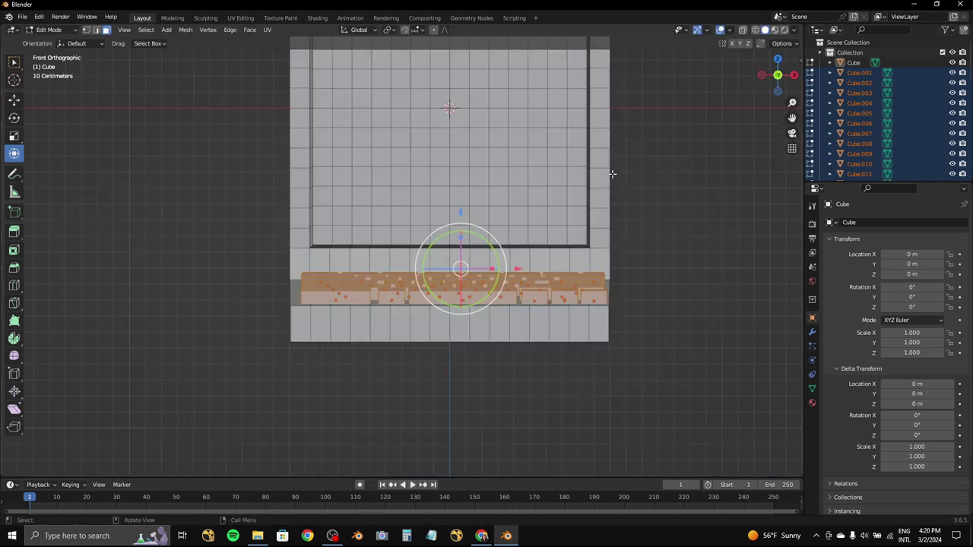
drag(791, 79, 767, 91)
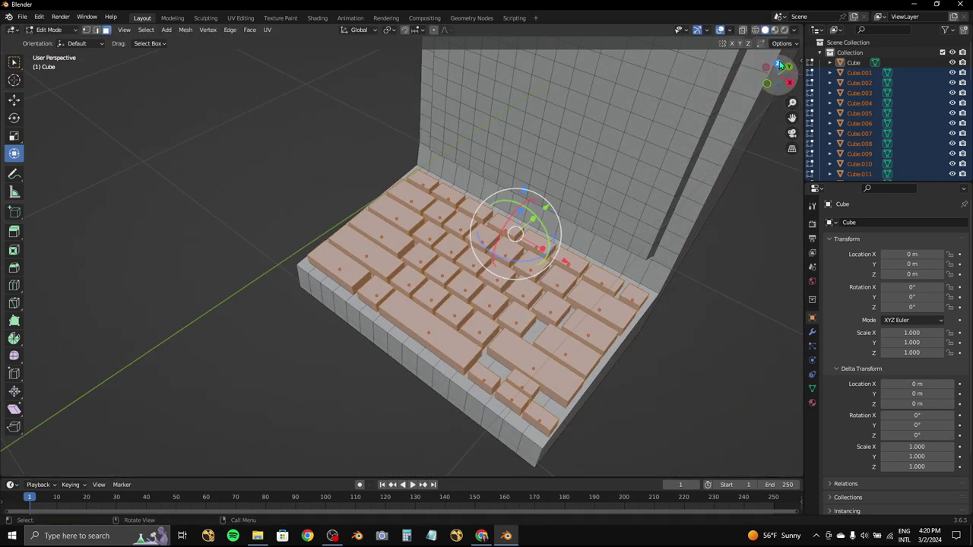
click(777, 61)
middle_drag(248, 155, 317, 159)
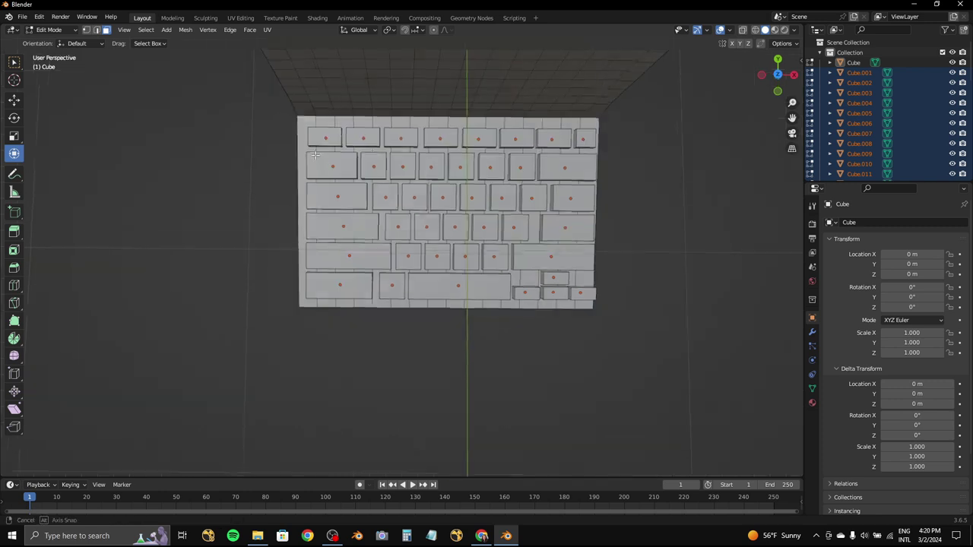
- From the top view, add every key in all keyboard rows to the selection
click(777, 76)
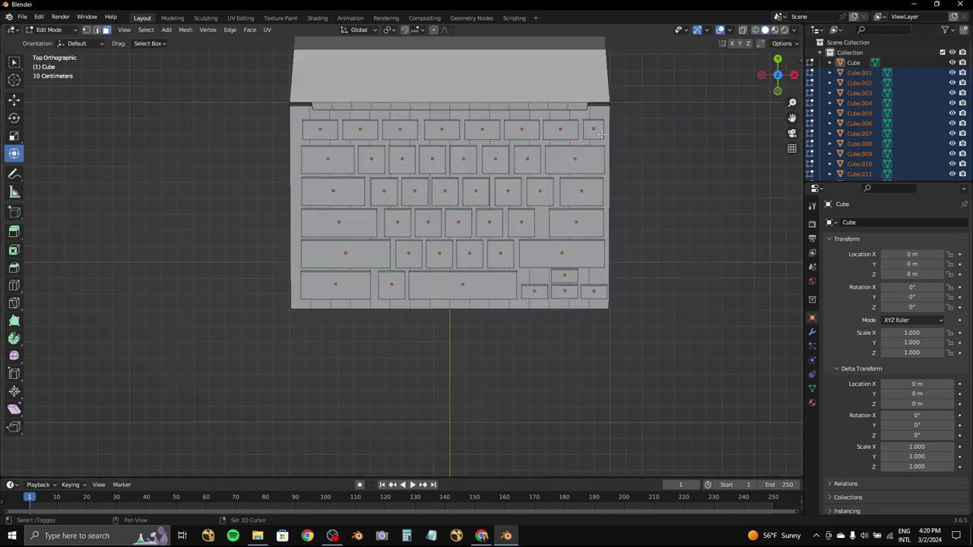
click(592, 131)
shift+click(560, 130)
shift+click(518, 130)
shift+click(439, 130)
shift+click(320, 130)
shift+click(327, 158)
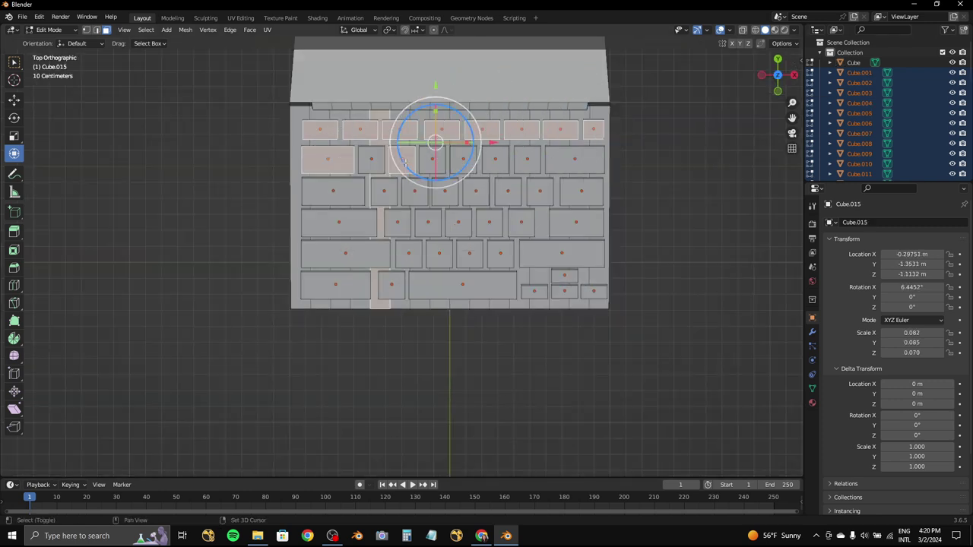
shift+click(371, 158)
shift+click(495, 158)
shift+click(527, 158)
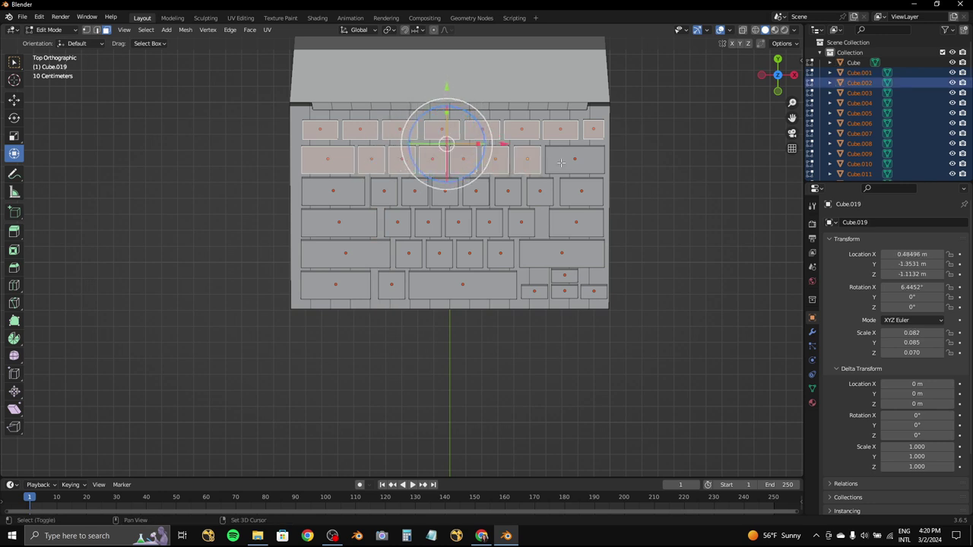
shift+click(574, 158)
shift+click(581, 190)
shift+click(540, 190)
shift+click(508, 190)
shift+click(414, 190)
shift+click(445, 190)
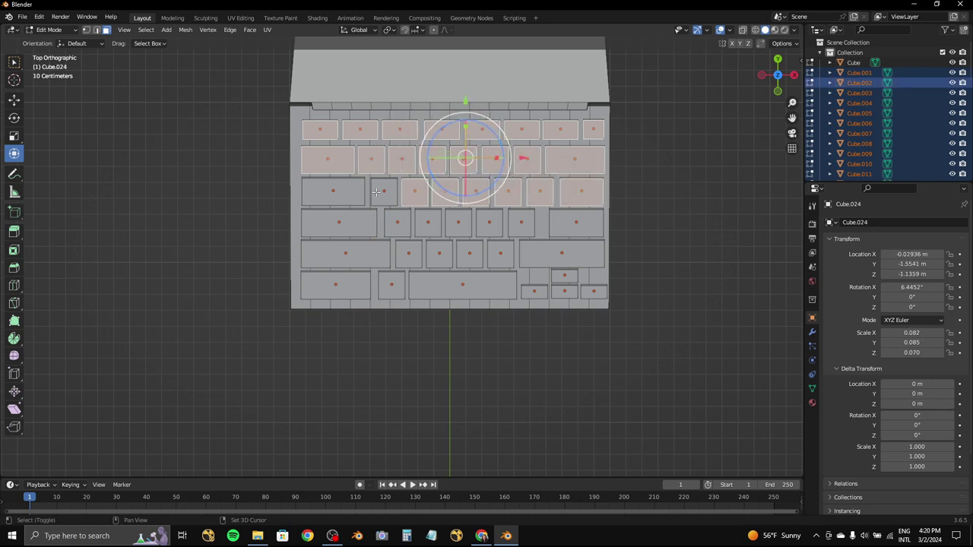
shift+click(333, 190)
shift+click(338, 222)
shift+click(397, 222)
shift+click(428, 222)
shift+click(523, 222)
shift+click(576, 221)
shift+click(561, 252)
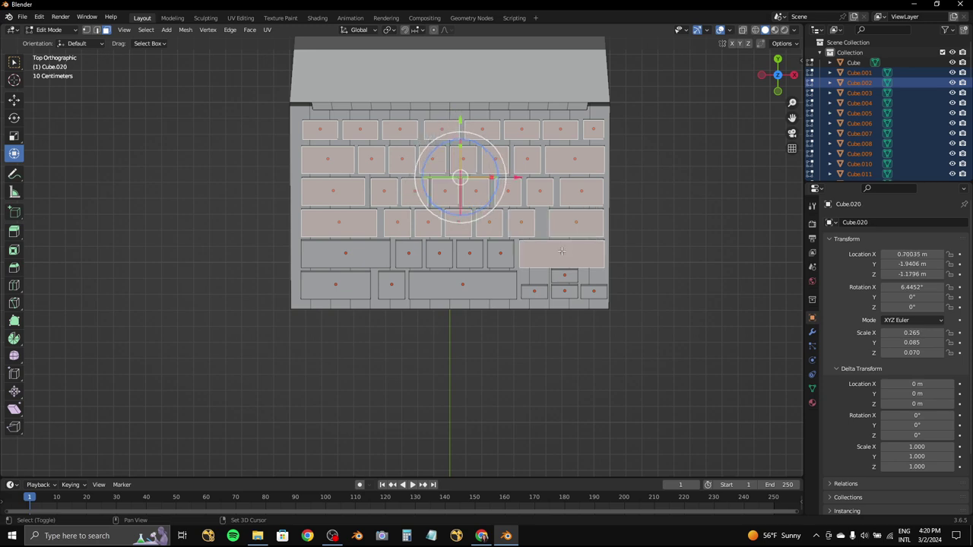
shift+click(469, 253)
shift+click(438, 253)
shift+click(408, 253)
shift+click(345, 253)
shift+click(335, 284)
shift+click(462, 284)
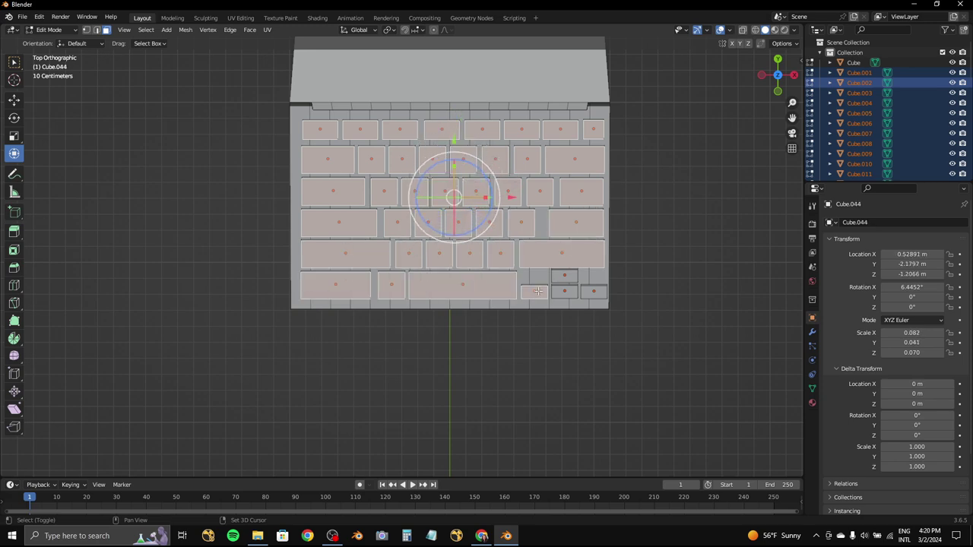
- From the side view, raise the key tops along Z and scale them slightly inward
mouse_move(576, 286)
middle_down()
mouse_move(532, 228)
mouse_move(593, 190)
middle_up()
key(KP_3)
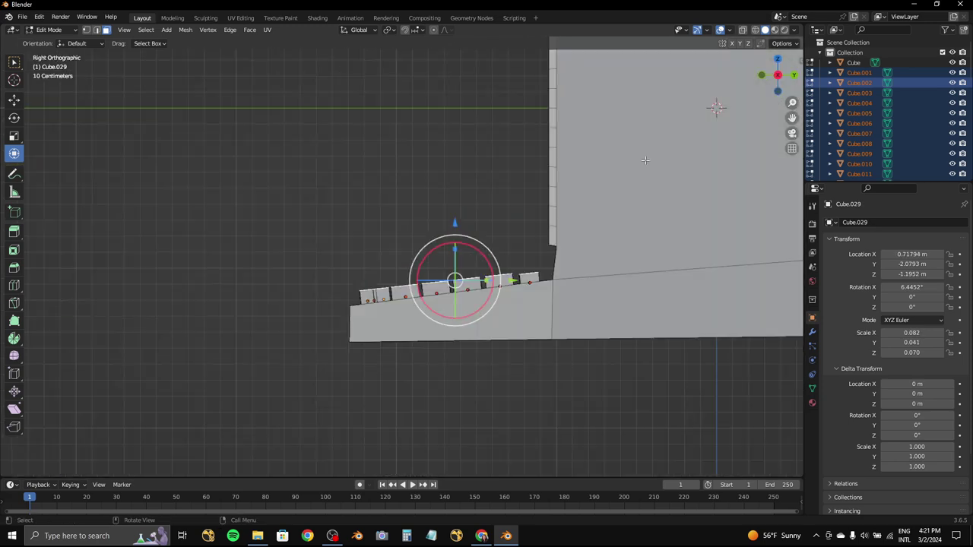
key(g)
key(z)
key(z)
click(619, 171)
scroll(619, 172, up, 2)
key(g)
key(z)
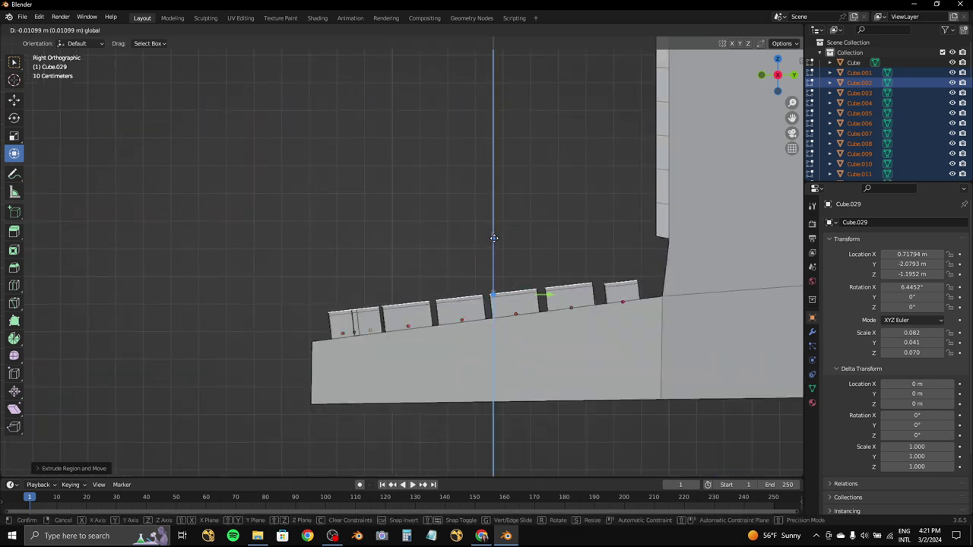
click(495, 235)
key(s)
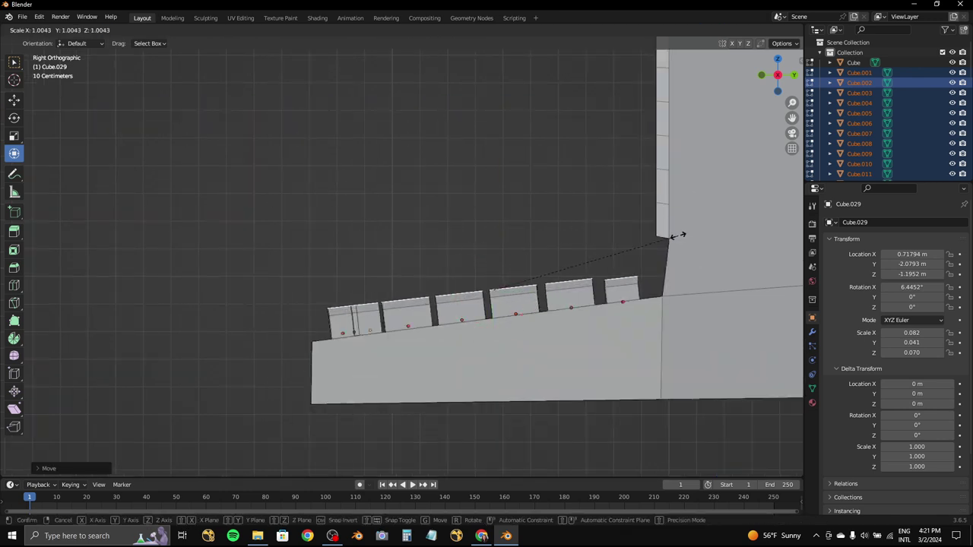
click(676, 236)
- Bevel the top edges of the keys and inspect the whole laptop
click(14, 267)
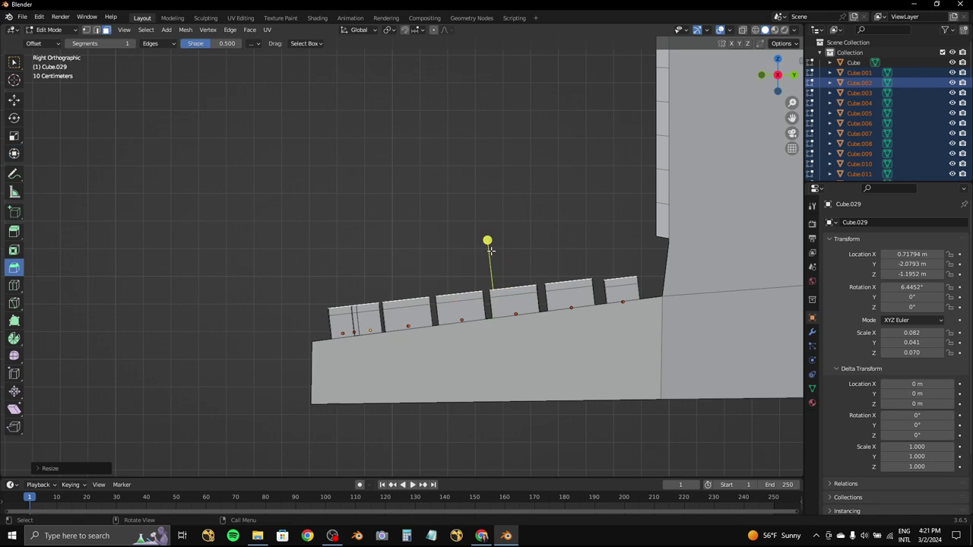
drag(490, 242, 430, 161)
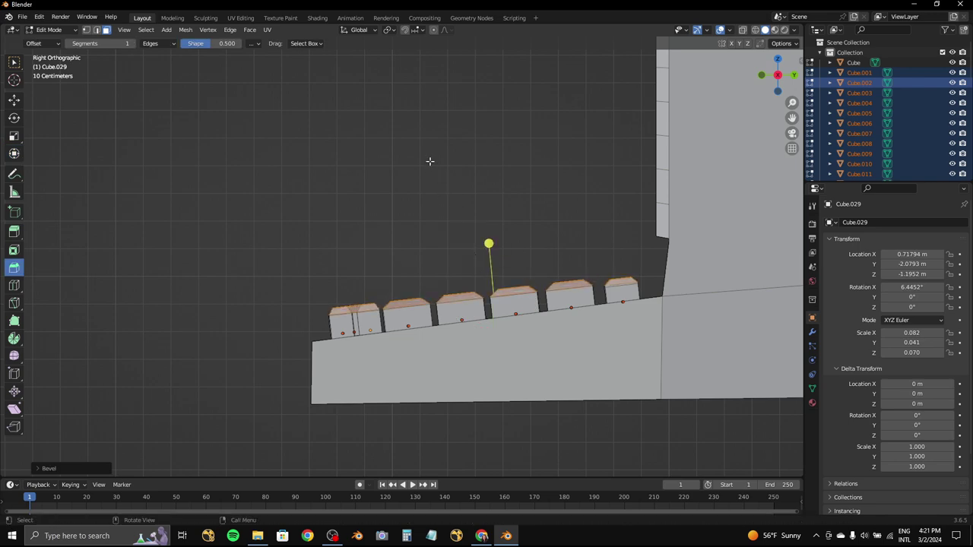
mouse_move(430, 161)
middle_down()
mouse_move(508, 201)
mouse_move(236, 73)
middle_up()
scroll(508, 201, down, 3)
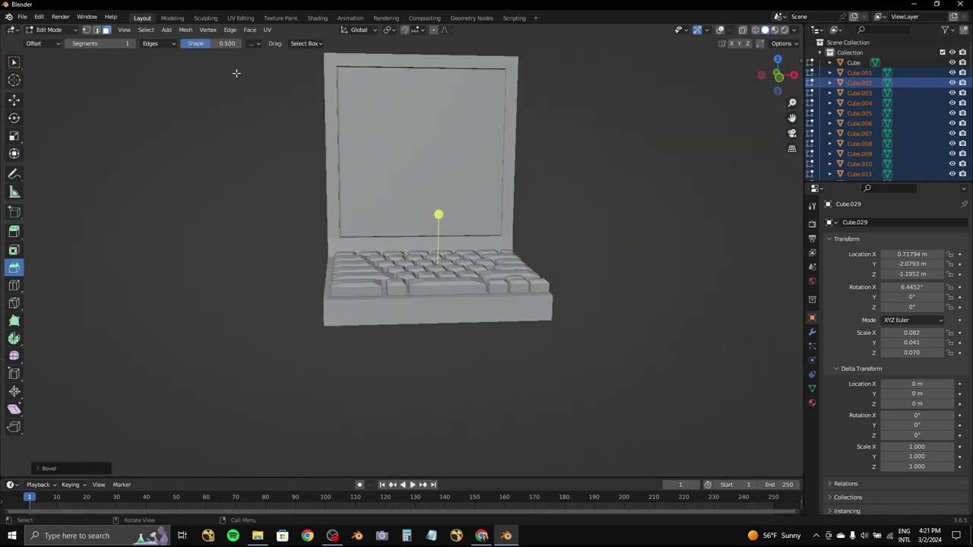
click(720, 29)
middle_drag(684, 60, 484, 69)
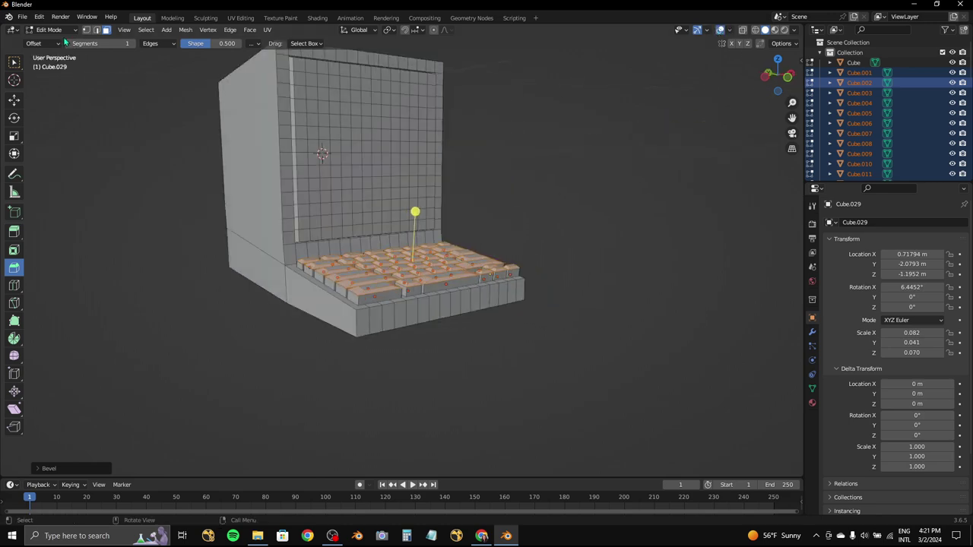
- In Object Mode, lower the keys onto the deck (Z about -1.2282 m) and nudge them along X
key(Tab)
mouse_move(435, 157)
middle_down()
mouse_move(464, 226)
mouse_move(500, 256)
mouse_move(530, 223)
middle_up()
scroll(464, 226, up, 2)
key(g)
key(z)
click(479, 244)
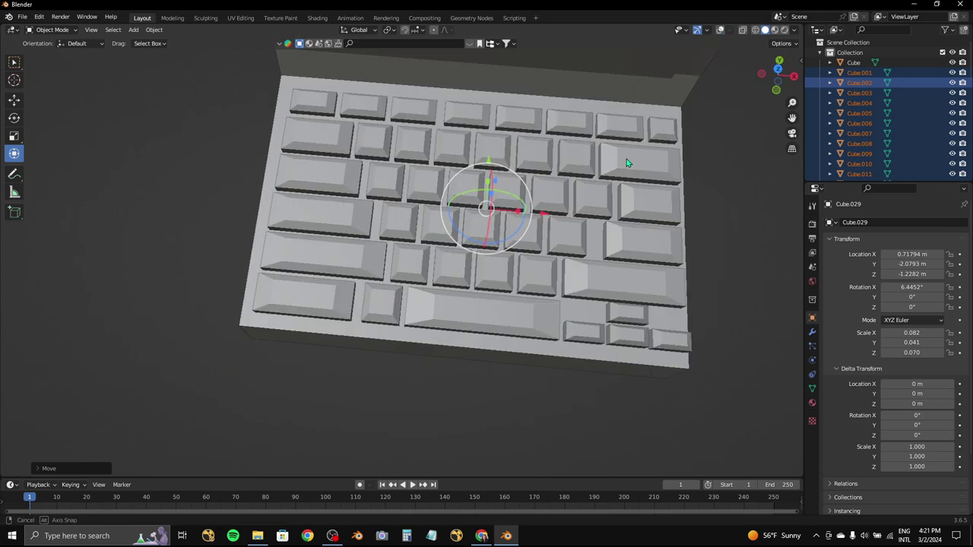
key(g)
key(x)
click(524, 222)
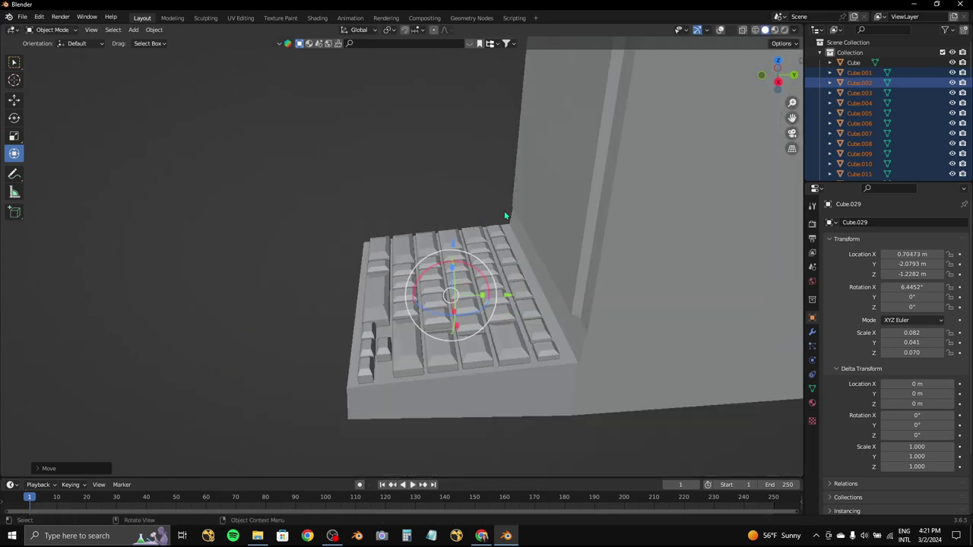
mouse_move(524, 222)
middle_down()
mouse_move(618, 224)
mouse_move(541, 227)
middle_up()
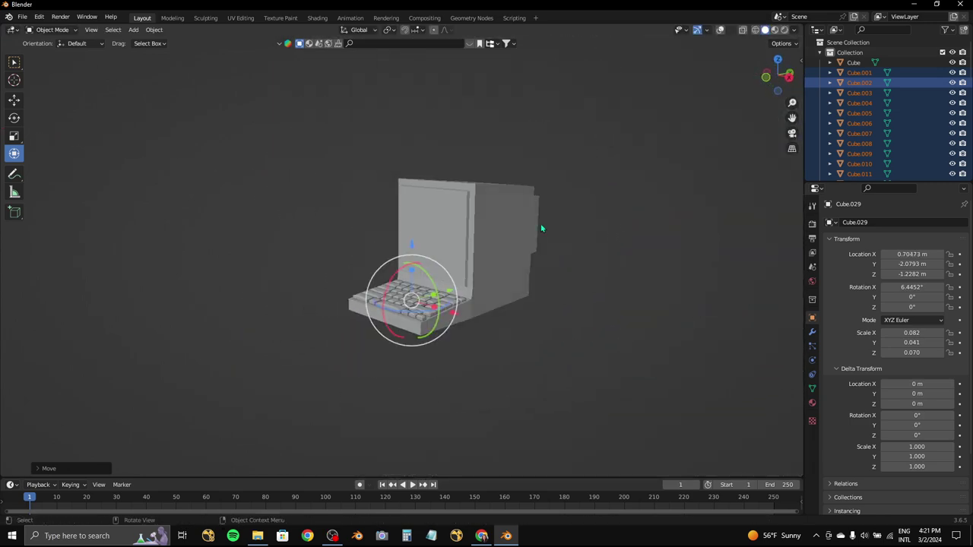
- In Edit Mode, resize the face of the laptop screen mesh
click(720, 31)
middle_drag(631, 175, 572, 177)
click(378, 204)
click(51, 30)
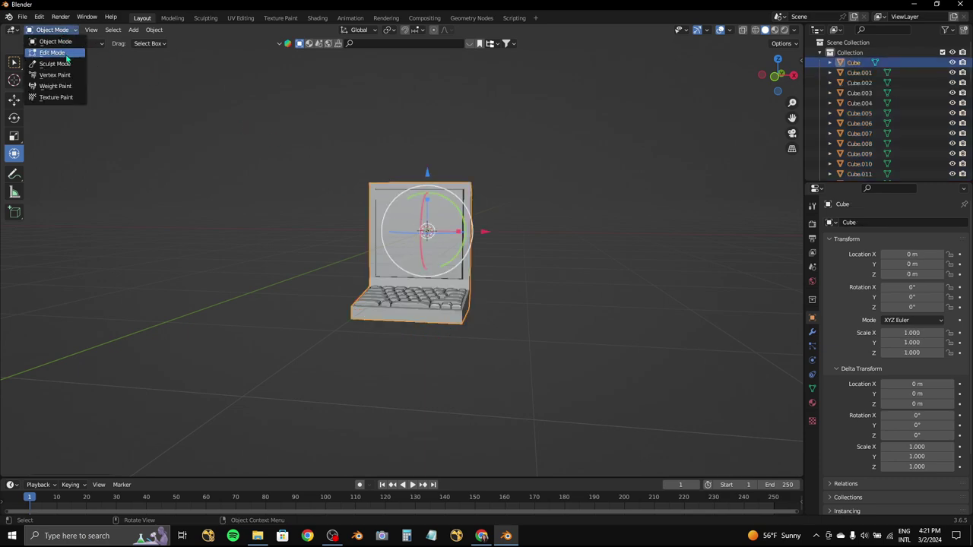
click(46, 53)
click(777, 76)
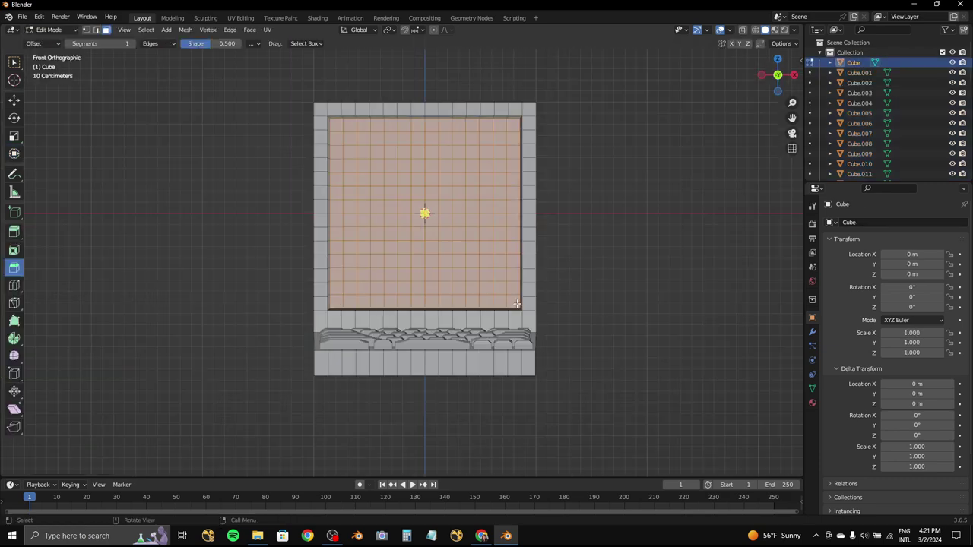
key(s)
click(652, 244)
mouse_move(651, 243)
middle_down()
mouse_move(656, 160)
mouse_move(467, 109)
mouse_move(396, 162)
mouse_move(473, 156)
middle_up()
scroll(474, 156, down, 5)
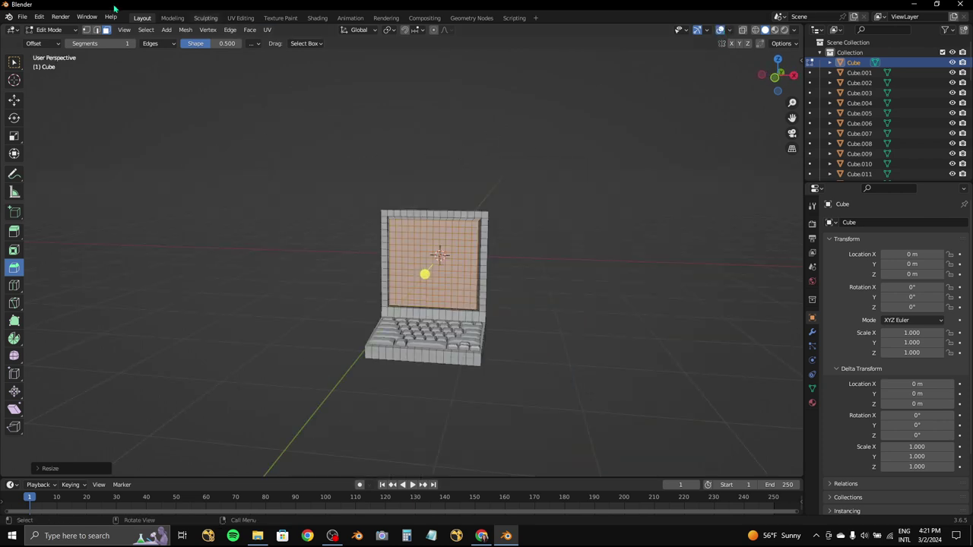
- Return to Object Mode and start selecting key objects from the top view
click(49, 29)
click(46, 42)
click(187, 109)
click(776, 76)
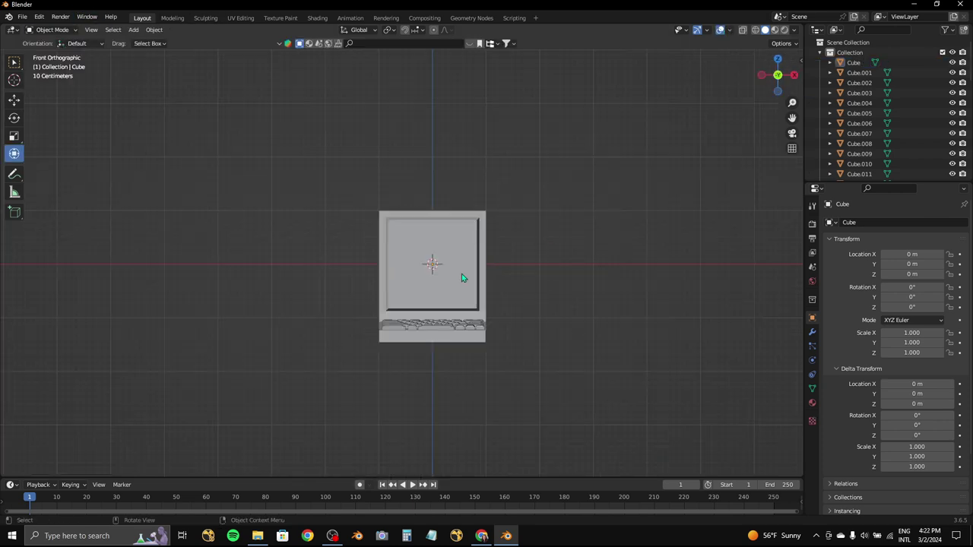
click(453, 307)
middle_drag(454, 306, 533, 228)
click(785, 63)
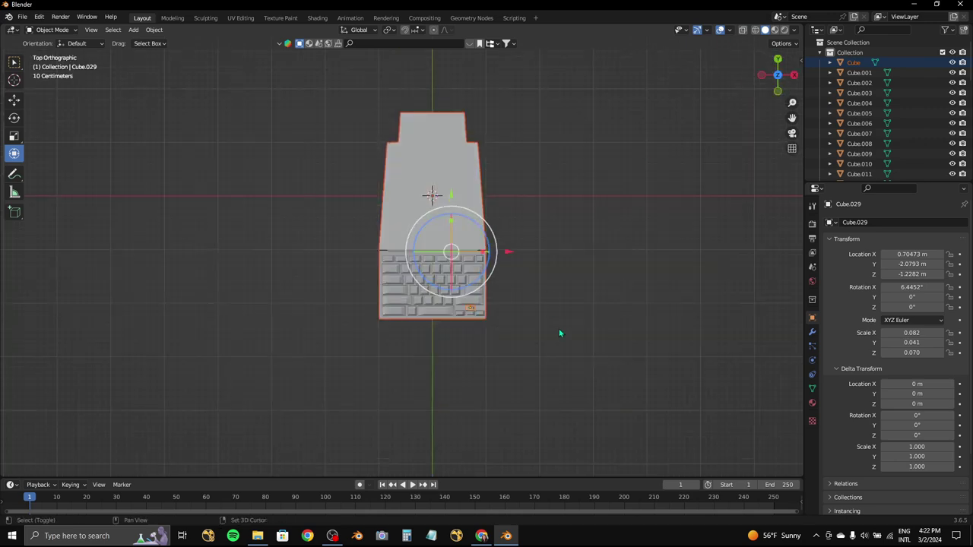
- Join all keyboard parts into the screen Cube with Ctrl+J and raise it to Z about 1.4649 m
drag(558, 328, 366, 238)
shift+click(412, 215)
key(ctrl+j)
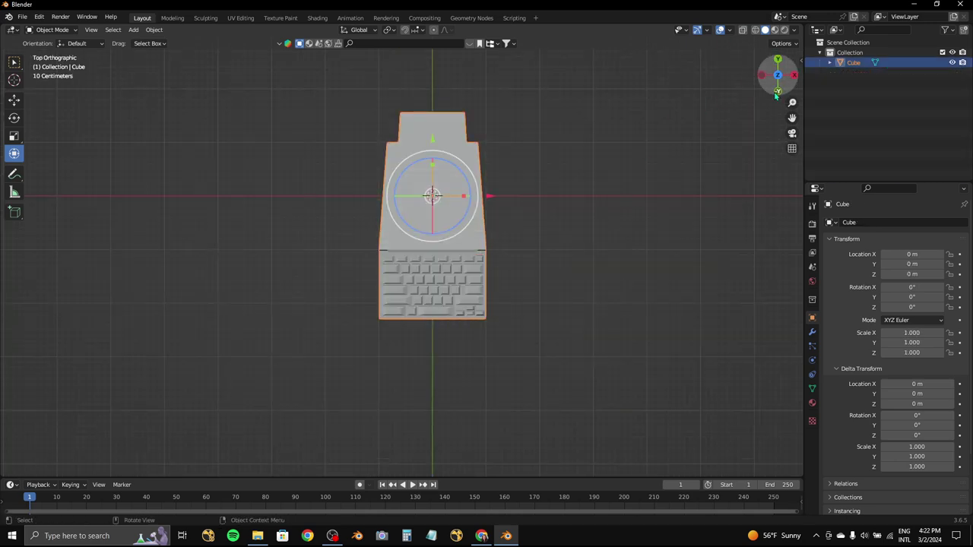
click(777, 90)
drag(436, 214, 443, 132)
- Add a cube, flatten it into a thin slab and lower it beneath the laptop
middle_drag(444, 132, 310, 174)
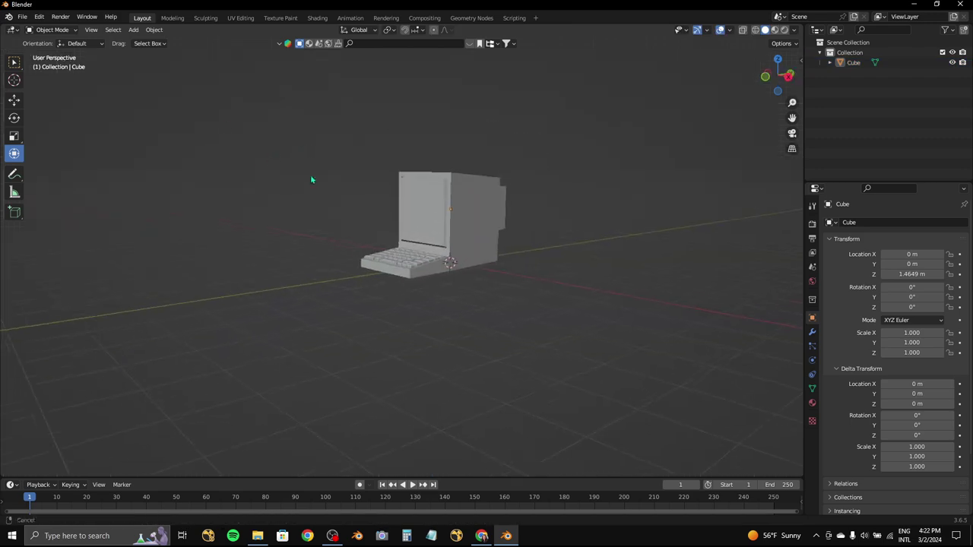
click(133, 30)
click(232, 59)
key(KP_1)
drag(428, 240, 429, 267)
key(KP_3)
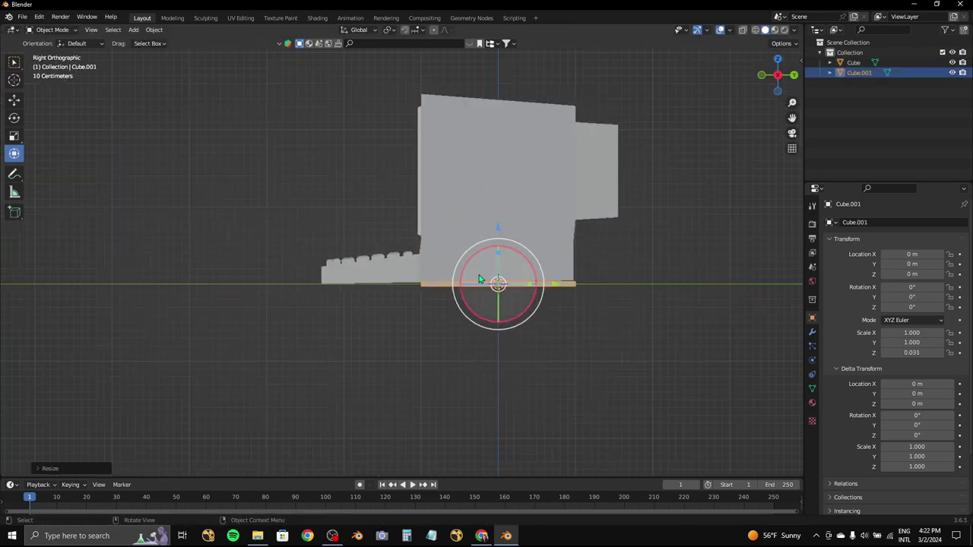
scroll(495, 282, up, 4)
mouse_move(608, 174)
mouse_down()
mouse_move(608, 137)
mouse_move(608, 182)
mouse_up()
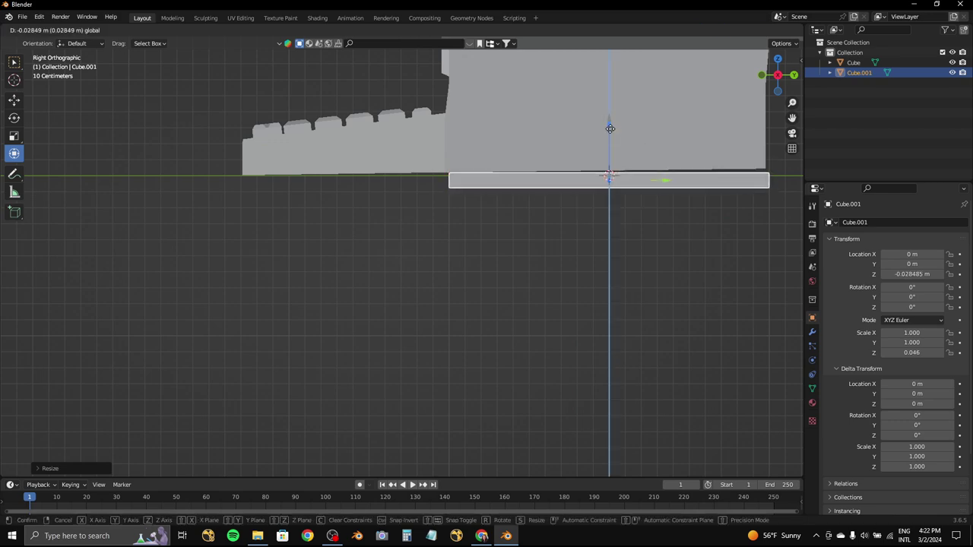
drag(768, 76, 776, 64)
- Stretch the slab to about 5.997 × 2.420 and shift it along Y under the laptop
click(777, 64)
drag(471, 225, 525, 238)
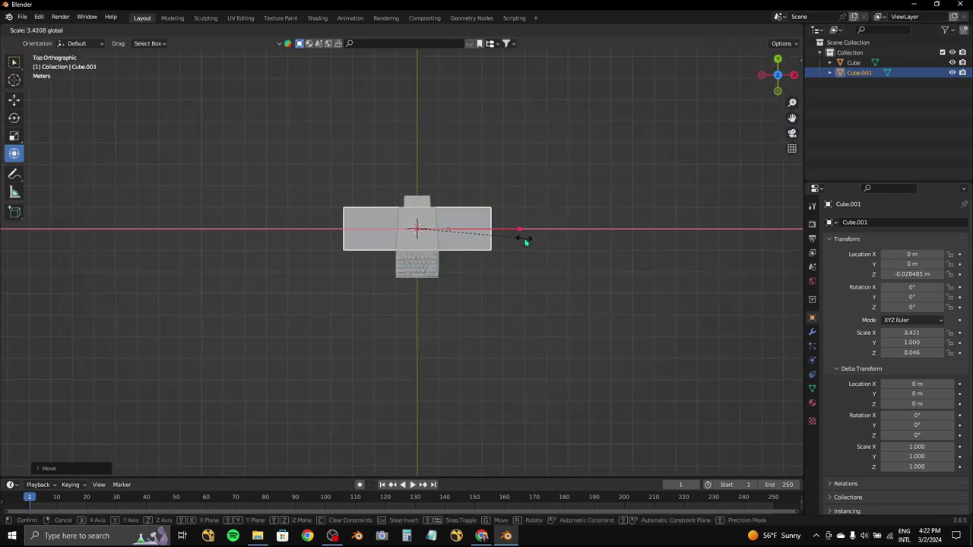
mouse_move(416, 191)
mouse_down()
mouse_move(431, 126)
mouse_move(420, 200)
mouse_move(417, 184)
mouse_up()
drag(451, 237, 454, 240)
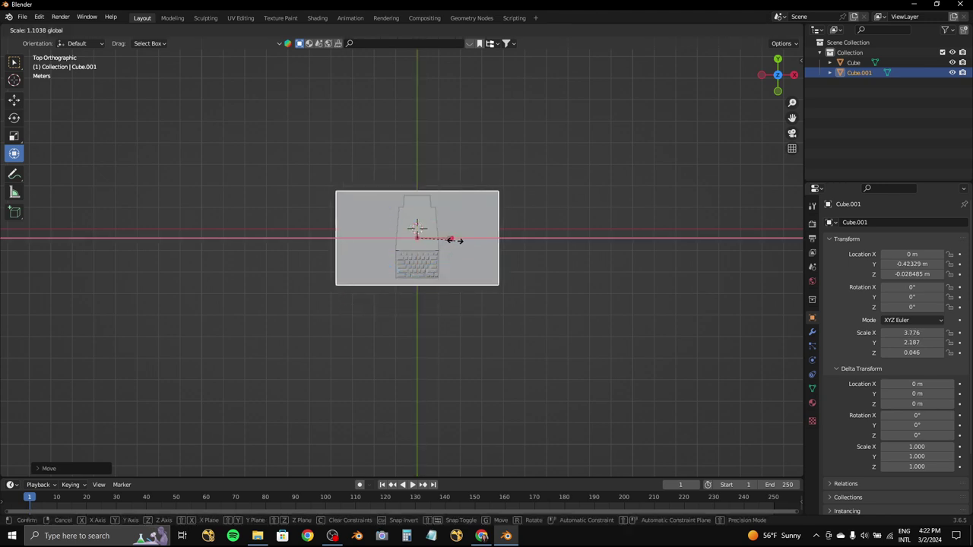
click(459, 243)
drag(777, 75, 783, 69)
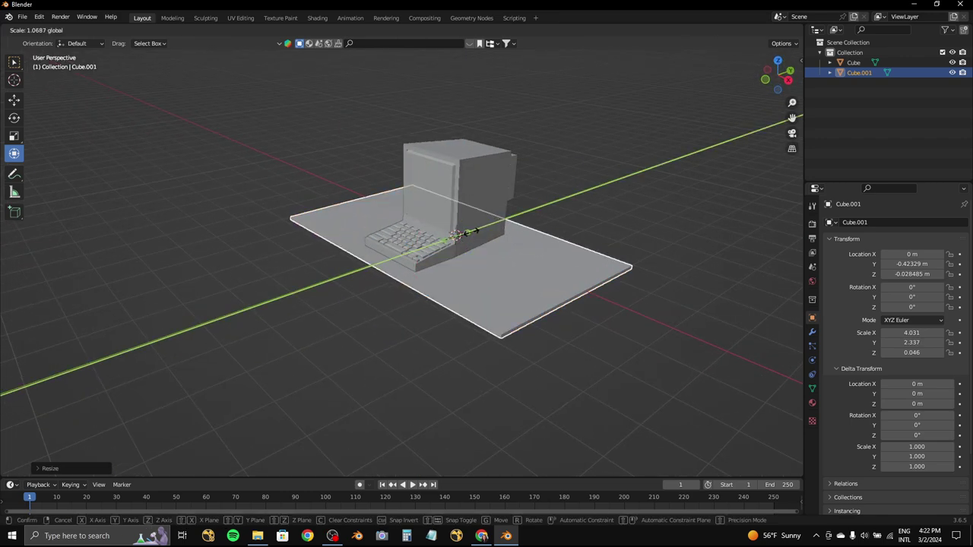
click(777, 60)
drag(430, 178, 428, 206)
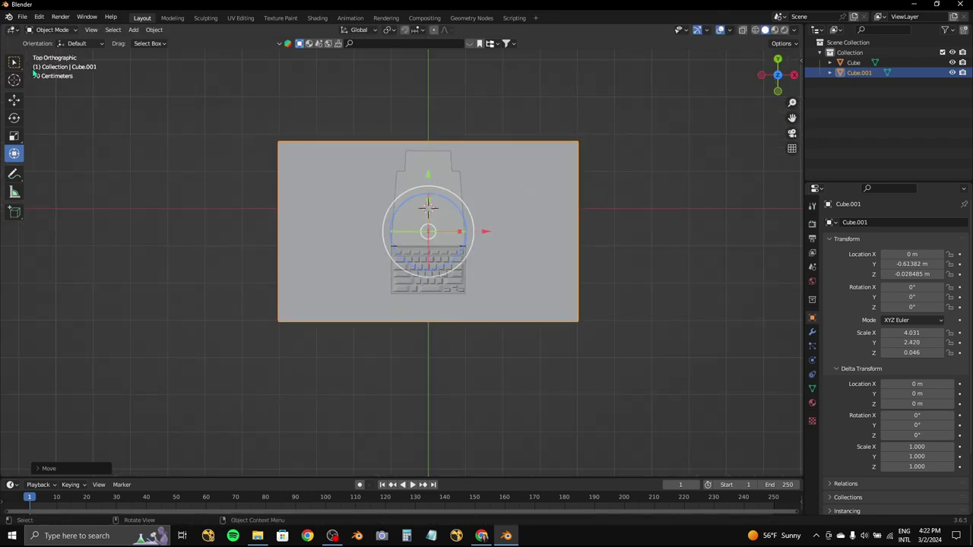
mouse_move(462, 238)
mouse_down()
mouse_move(480, 236)
mouse_move(446, 227)
mouse_up()
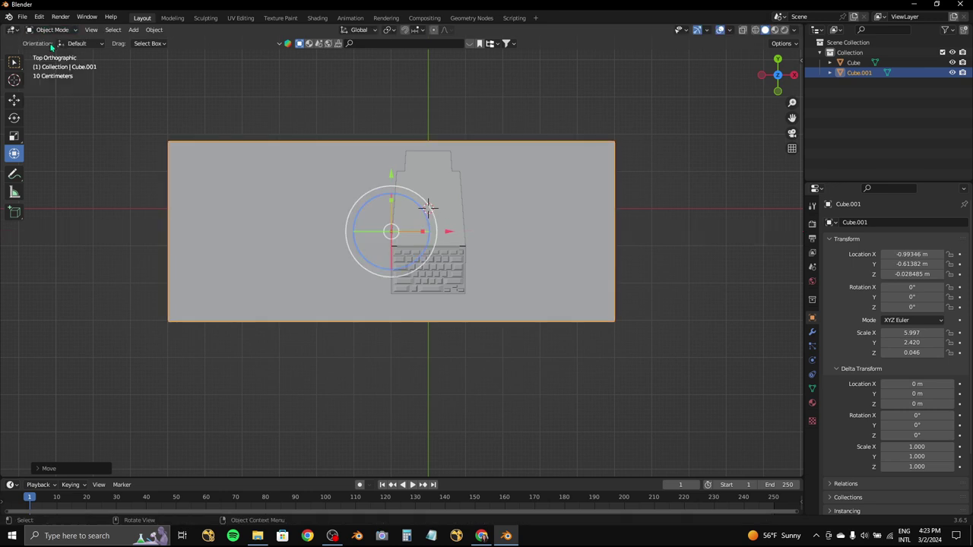
- In Edit Mode, select only the desk slab's left end edge
key(Tab)
drag(778, 79, 781, 93)
click(778, 91)
scroll(323, 239, up, 4)
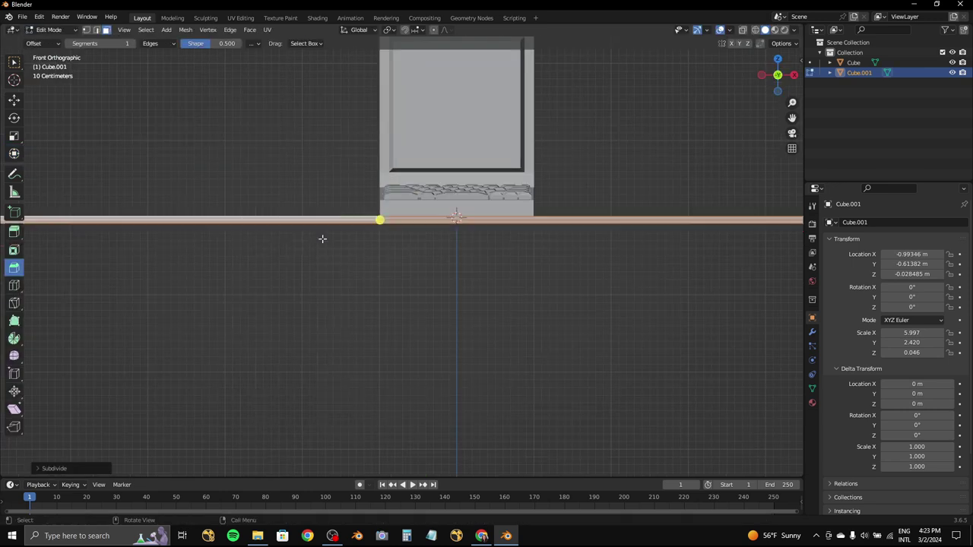
click(14, 154)
shift+middle_drag(218, 192, 332, 241)
scroll(152, 246, down, 1)
click(184, 266)
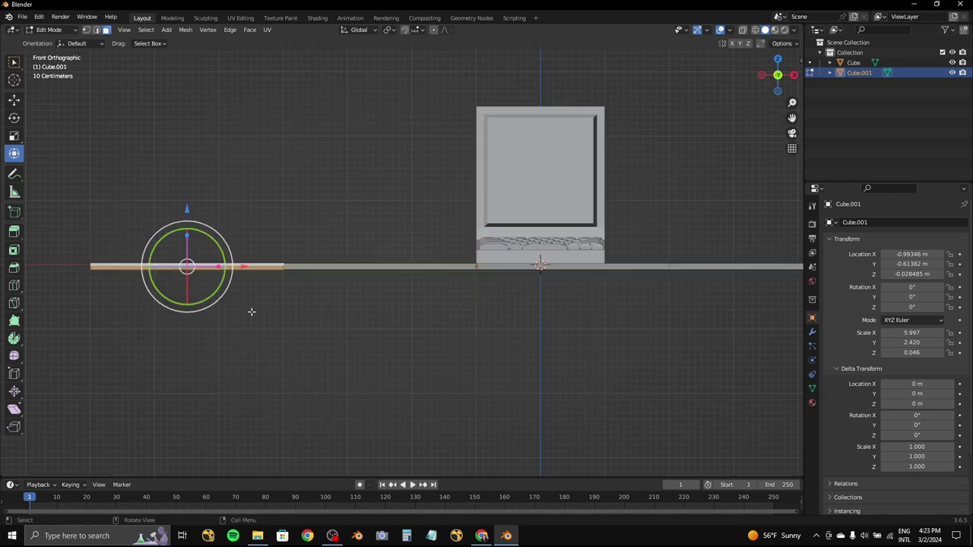
- Extrude that edge about 2.2 m into an L-shaped wing and return to Object Mode
drag(778, 66, 499, 203)
scroll(497, 198, down, 2)
key(e)
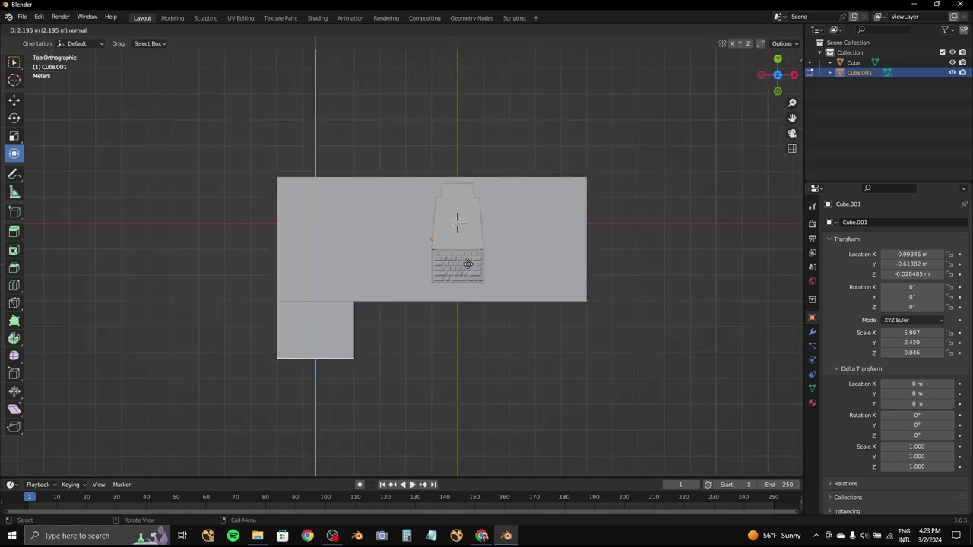
click(462, 285)
drag(777, 75, 730, 114)
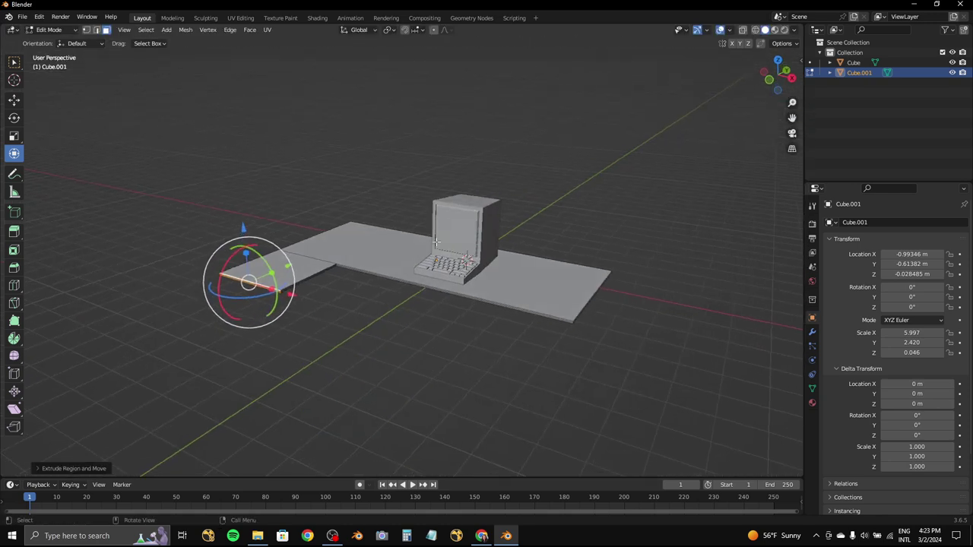
click(703, 29)
key(Tab)
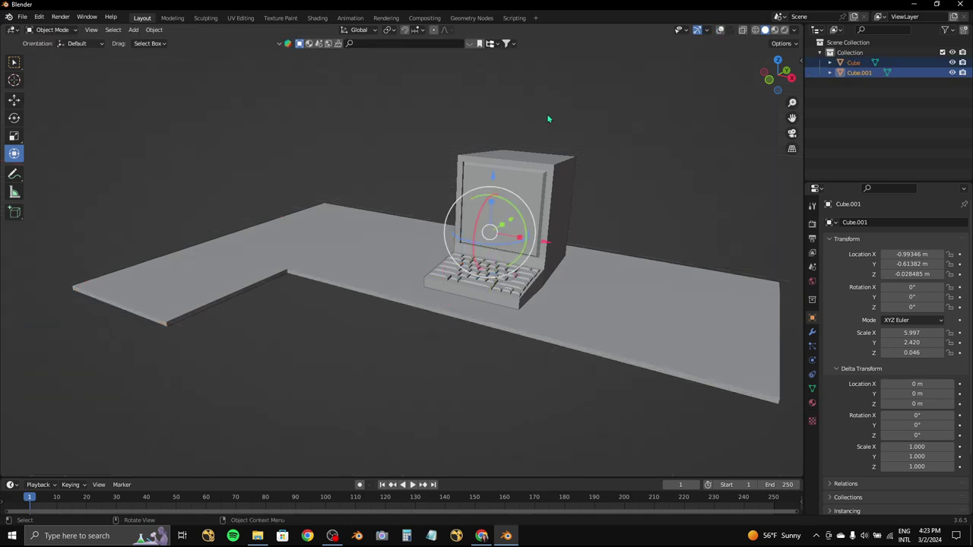
click(337, 147)
middle_drag(337, 148, 289, 198)
click(333, 536)
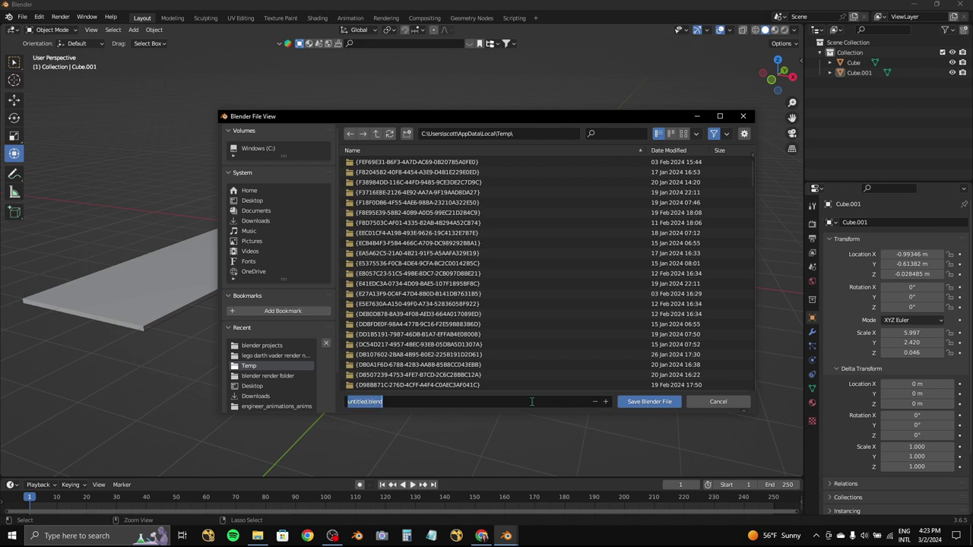
- Choose the blender projects folder and save as 'LOFI OFFICE CUBICLE MODEL BY ME.blend'
click(266, 345)
text(LOFI OFFICE CUBICLE MODEL BY ME)
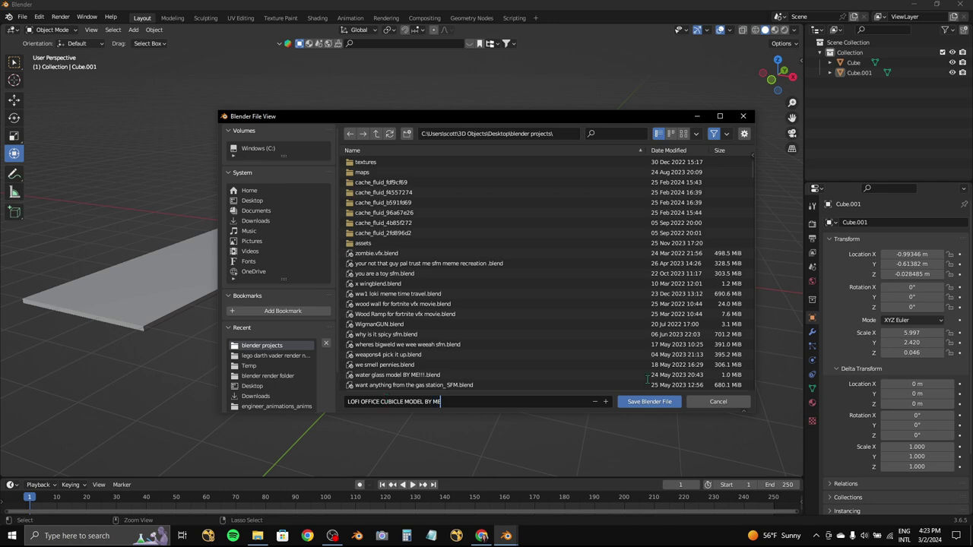
click(657, 402)
scroll(499, 323, up, 5)
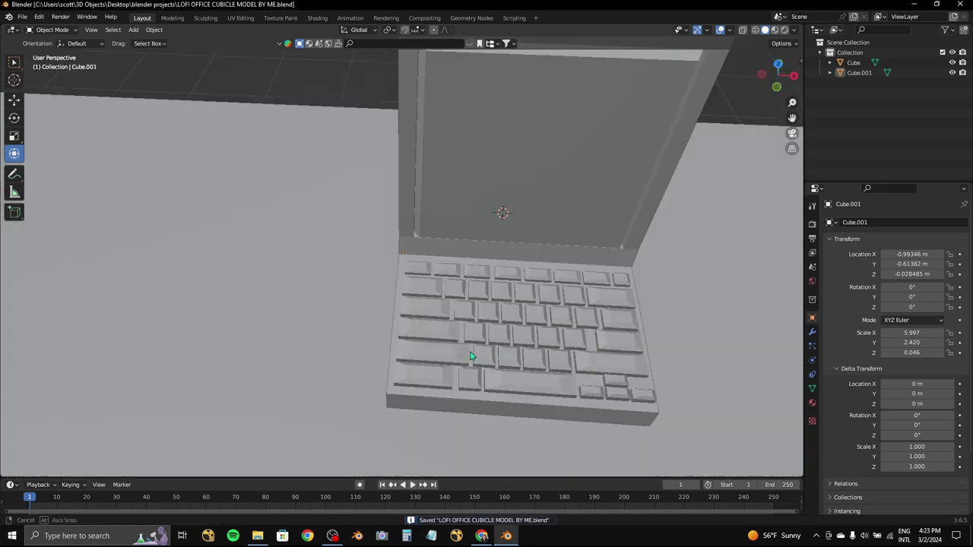
middle_drag(466, 328, 690, 148)
- Add a new cube, undoing an accidentally added mesh first
scroll(542, 213, down, 5)
middle_drag(542, 213, 342, 152)
click(133, 29)
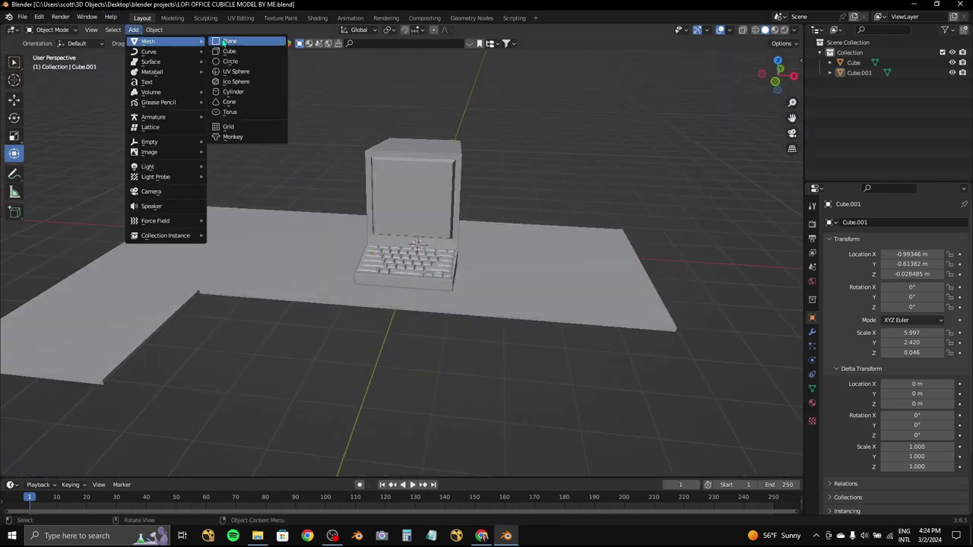
click(228, 37)
key(ctrl+z)
click(133, 29)
click(253, 65)
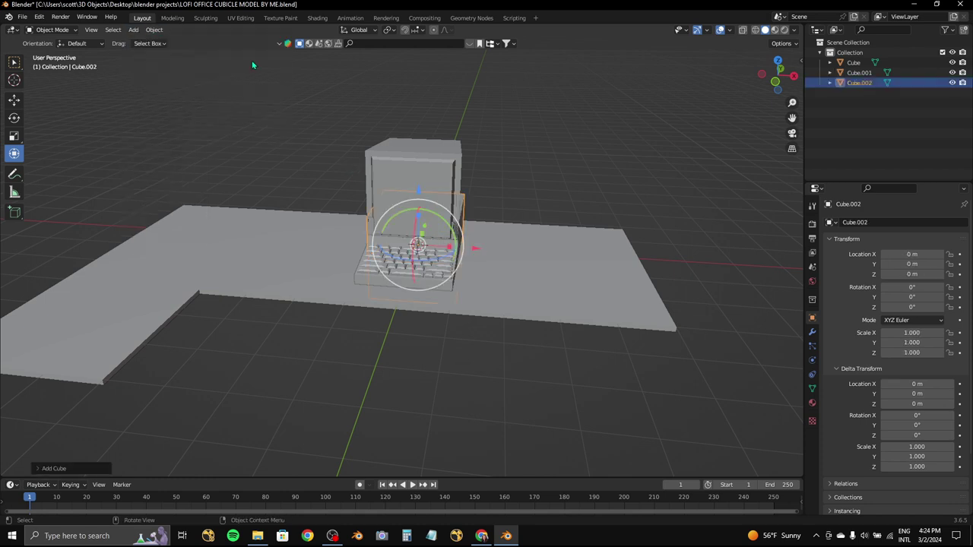
click(783, 69)
click(777, 85)
- Move the cube right of the laptop above the desk and flatten it to Z scale 0.01
key(g)
click(614, 195)
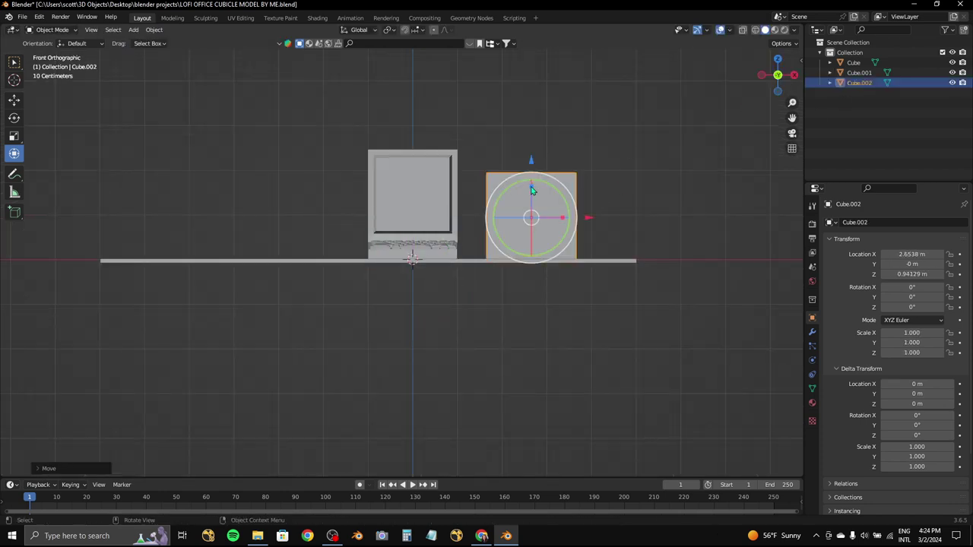
key(s)
key(z)
scroll(466, 239, up, 2)
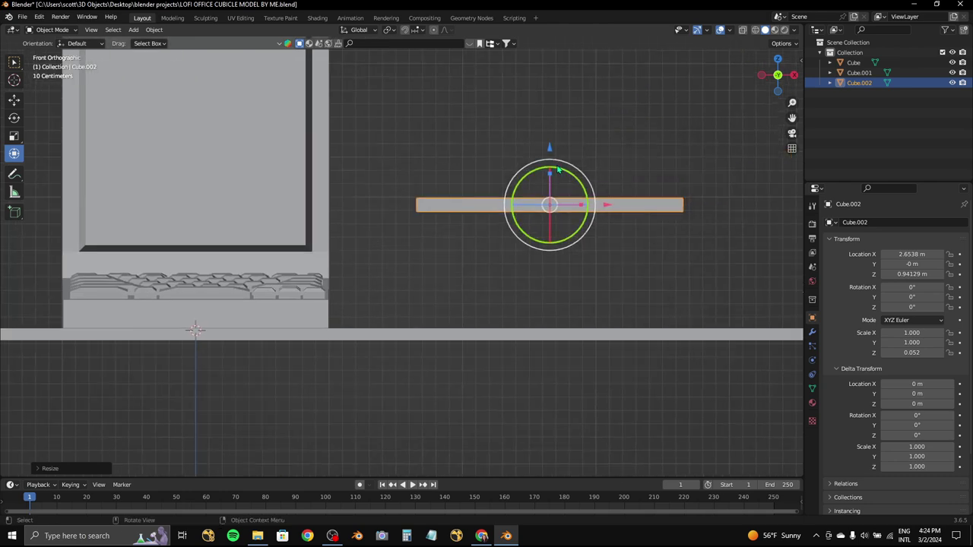
key(s)
key(z)
click(545, 197)
- Try a tilted duplicate of the board, then undo it and inspect the board from below
key(KP_Decimal)
key(shift+d)
right_click(467, 256)
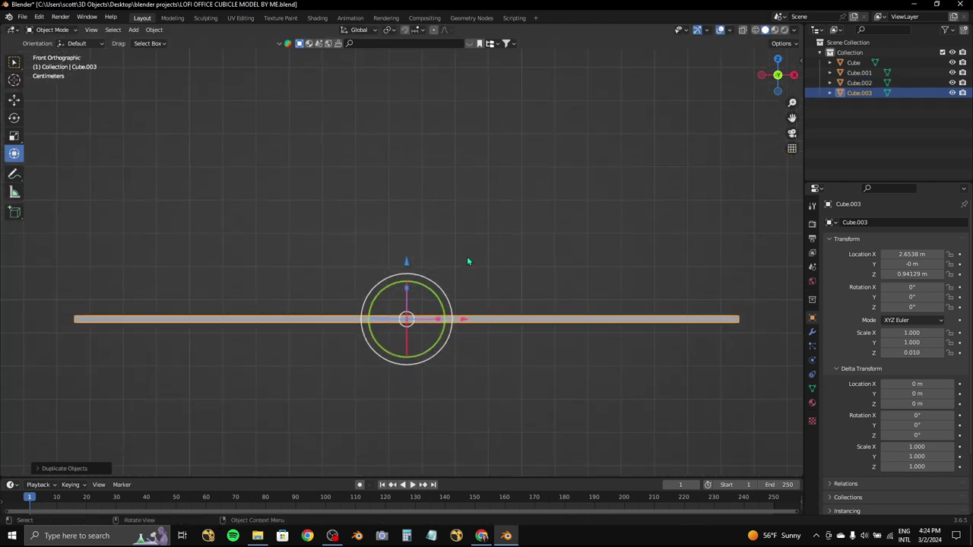
mouse_move(409, 273)
mouse_down()
mouse_move(407, 245)
mouse_move(418, 268)
mouse_move(407, 242)
mouse_move(418, 266)
mouse_move(410, 252)
mouse_up()
drag(776, 76, 770, 88)
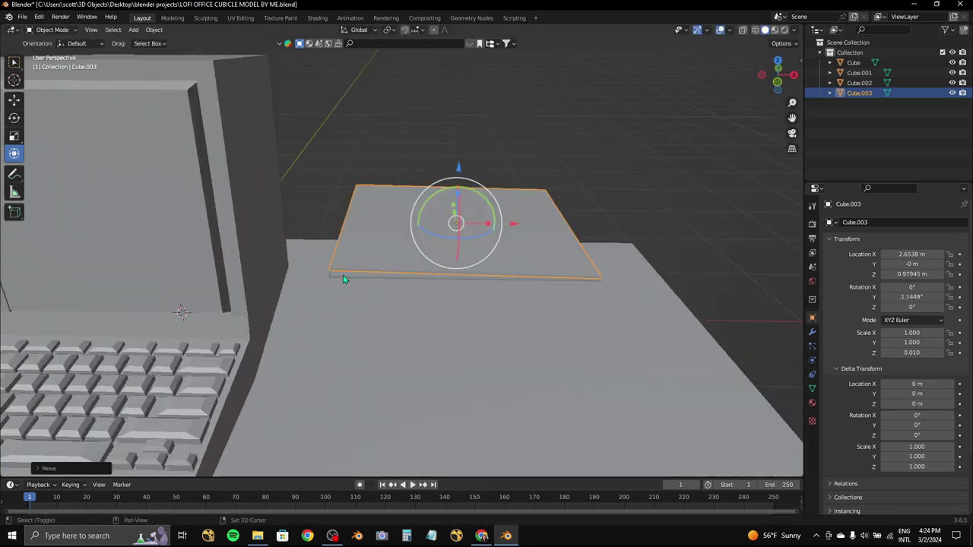
key(ctrl+z)
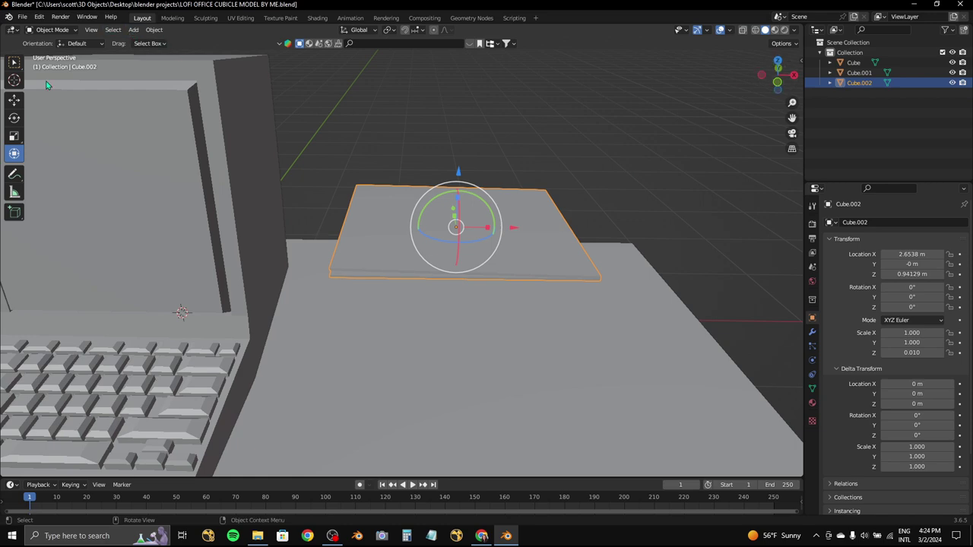
middle_drag(294, 151, 451, 295)
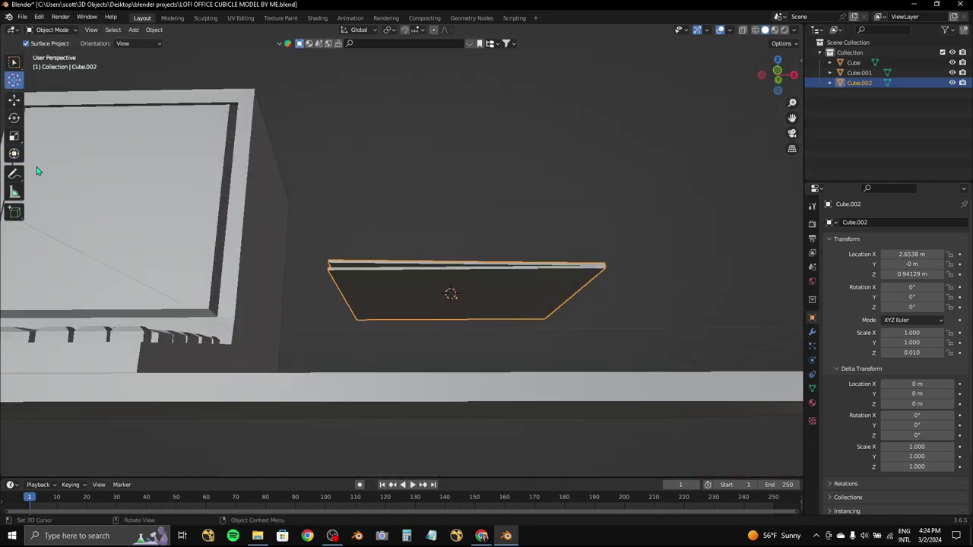
- Add a plane for a paper sheet and lift it just above the board
click(14, 154)
middle_drag(228, 289, 243, 190)
click(133, 29)
click(257, 48)
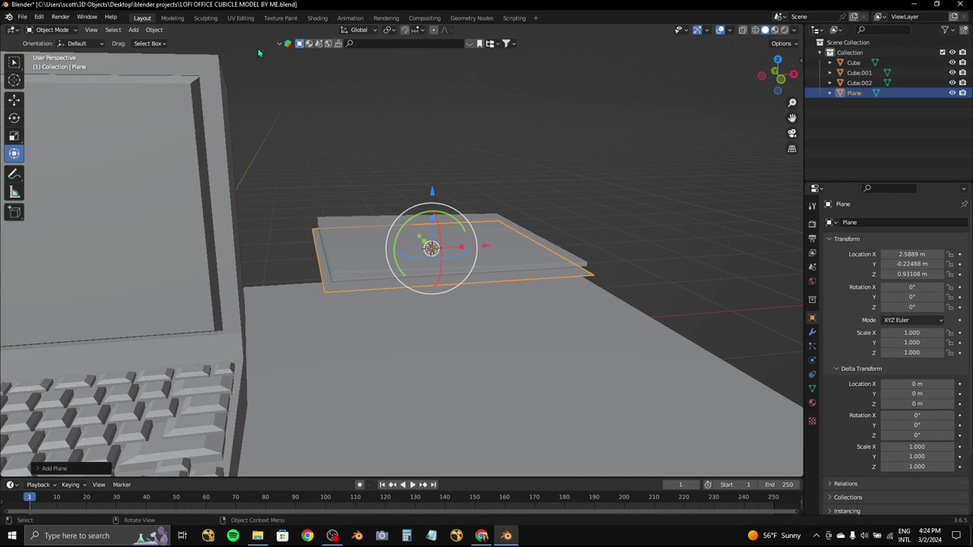
click(784, 87)
scroll(486, 209, up, 3)
shift+middle_drag(486, 209, 350, 191)
drag(411, 201, 411, 194)
- Shrink the board's depth along Y and shift it to the right along X
middle_drag(474, 174, 456, 228)
key(KP_7)
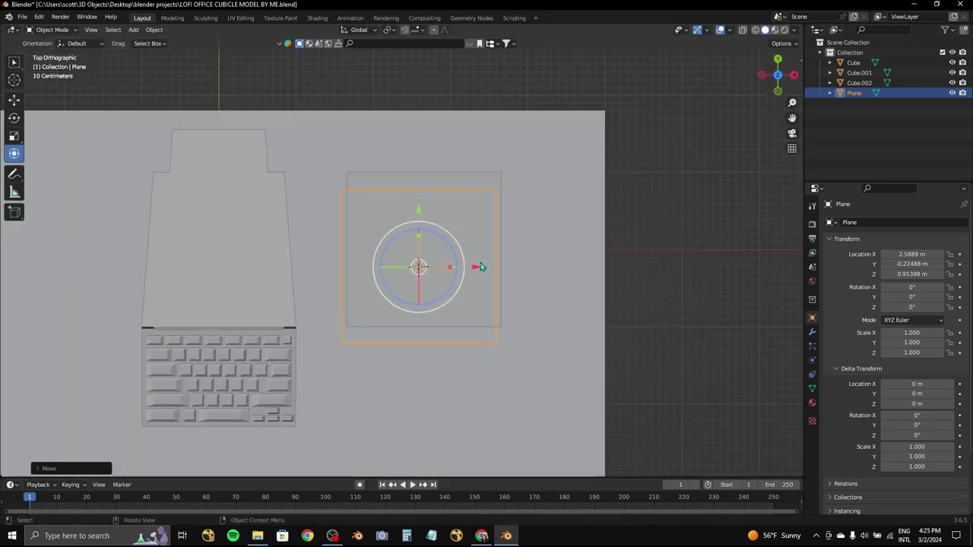
click(448, 248)
key(s)
key(x)
key(Escape)
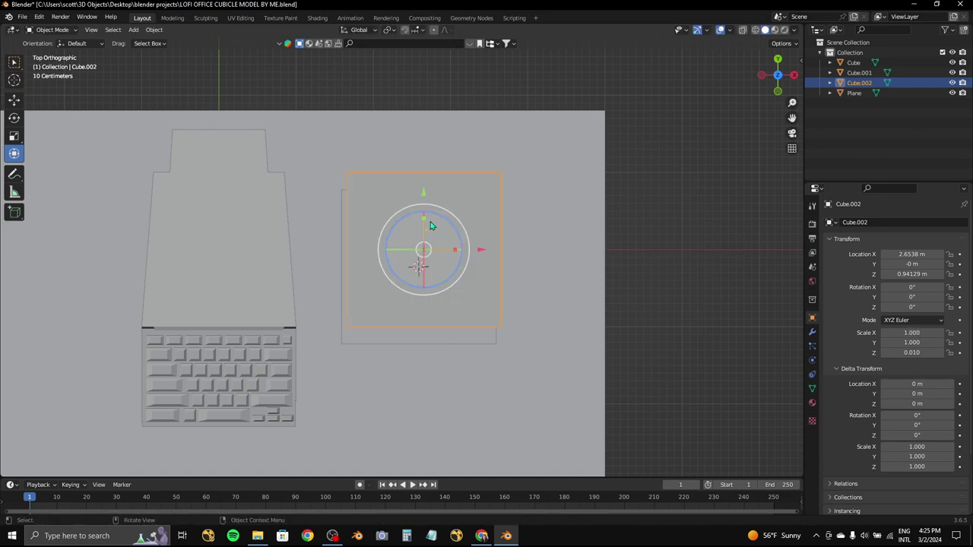
key(s)
key(y)
click(440, 249)
middle_drag(441, 250, 491, 228)
key(g)
key(x)
click(593, 269)
- Narrow the board along X, then enlarge it evenly
mouse_move(592, 269)
middle_down()
mouse_move(562, 250)
mouse_move(540, 258)
middle_up()
key(KP_7)
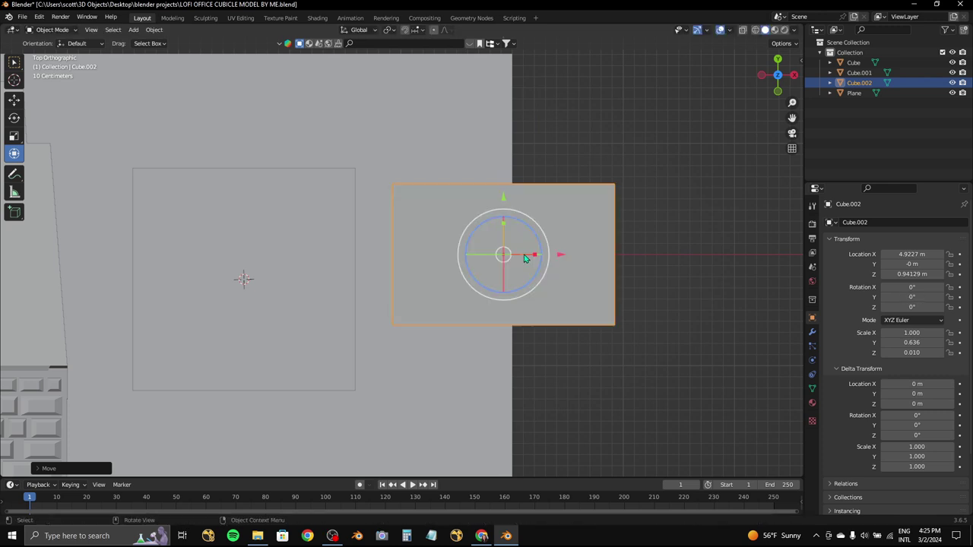
key(s)
key(x)
click(520, 256)
scroll(562, 243, down, 3)
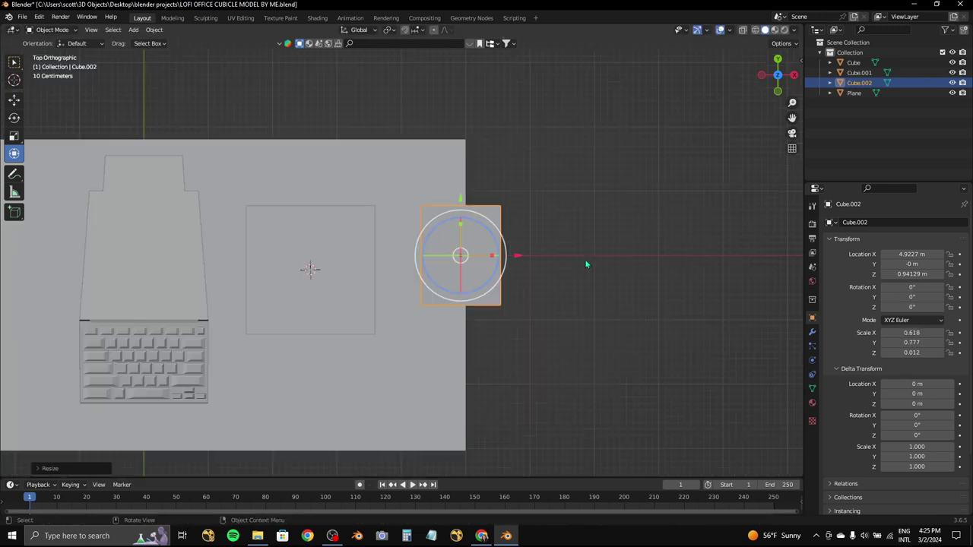
key(s)
click(544, 260)
scroll(544, 260, up, 2)
- Move the paper over the board and duplicate it as a slightly rotated second sheet
click(375, 269)
key(g)
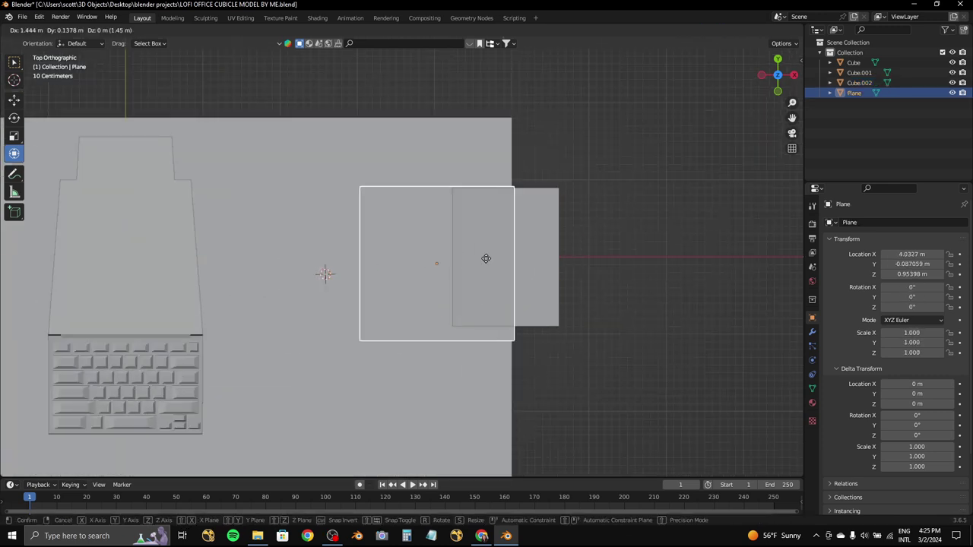
key(x)
click(517, 258)
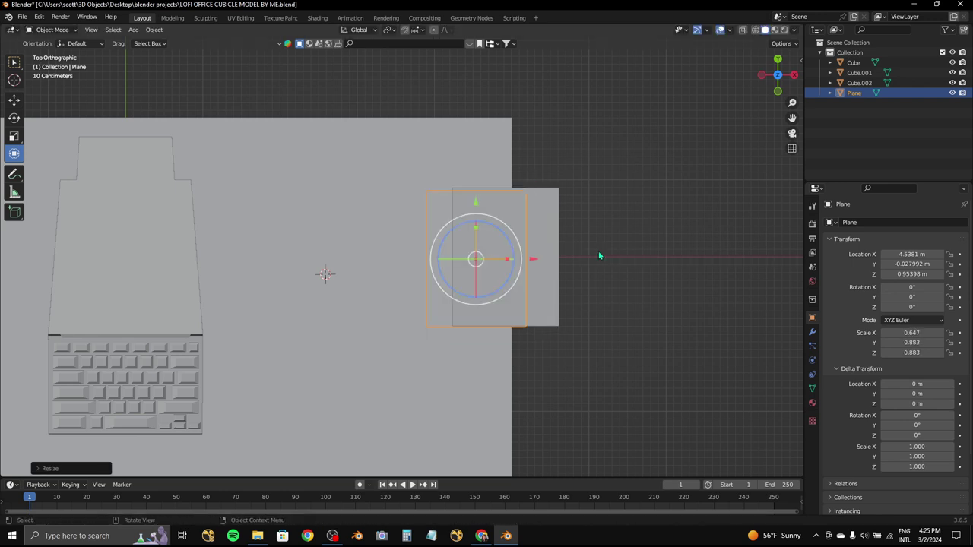
key(shift+d)
click(639, 251)
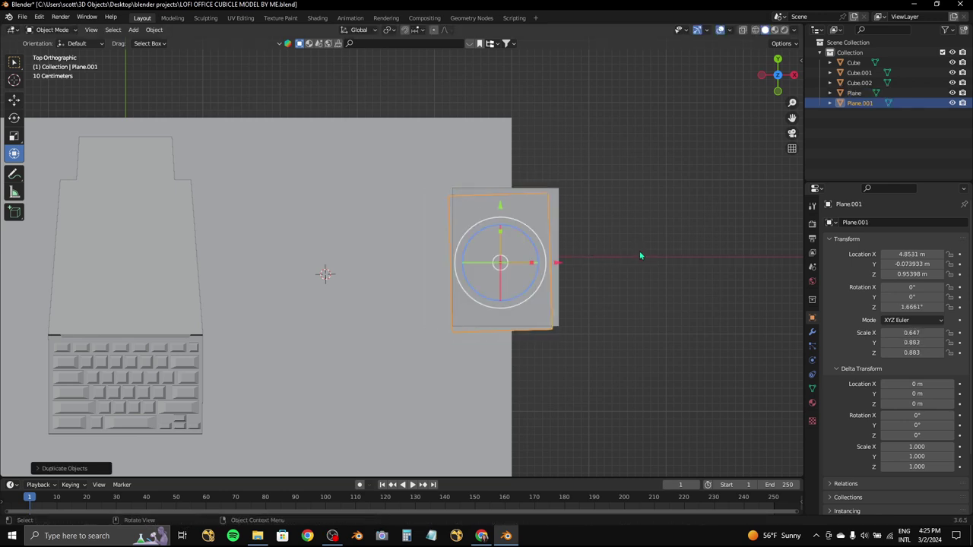
key(r)
click(606, 256)
- Lift the second sheet above the first, twist it, and stretch its length
key(KP_1)
drag(542, 182, 543, 179)
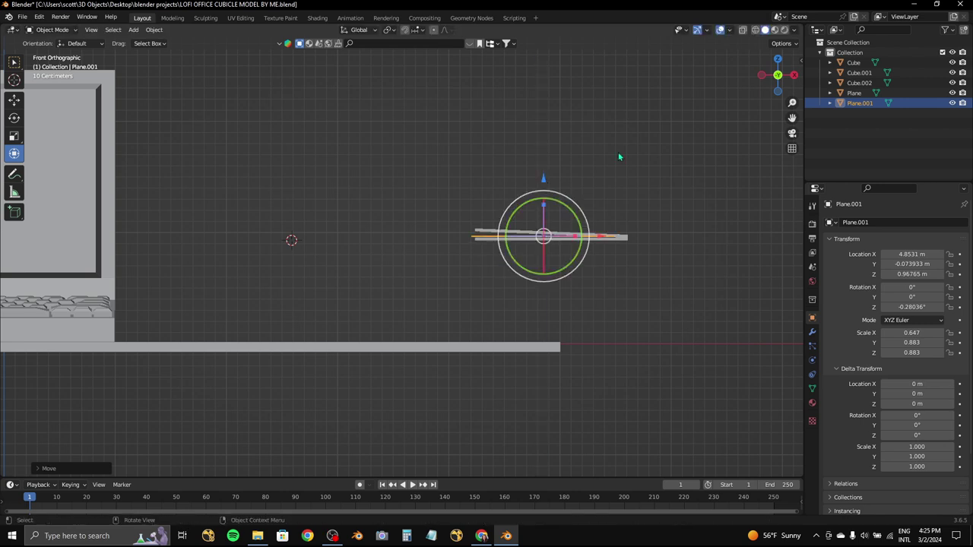
click(778, 66)
key(r)
click(630, 202)
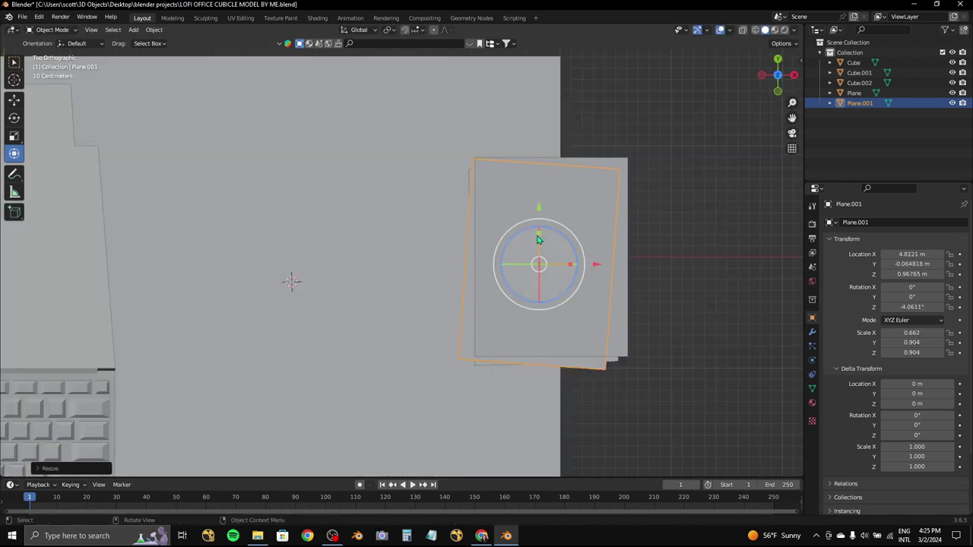
key(s)
key(y)
click(606, 220)
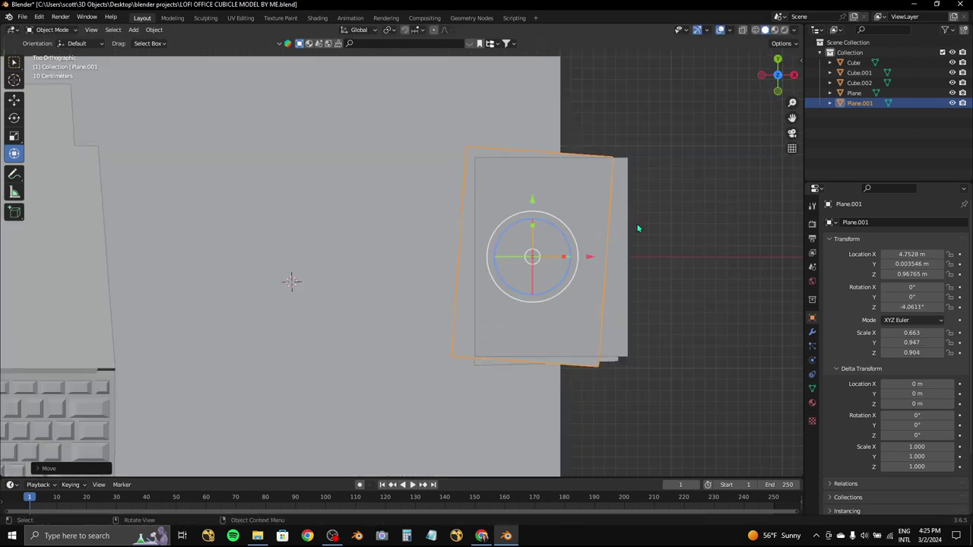
key(r)
click(637, 225)
- Duplicate a slightly enlarged third sheet and raise it onto the stack
key(shift+d)
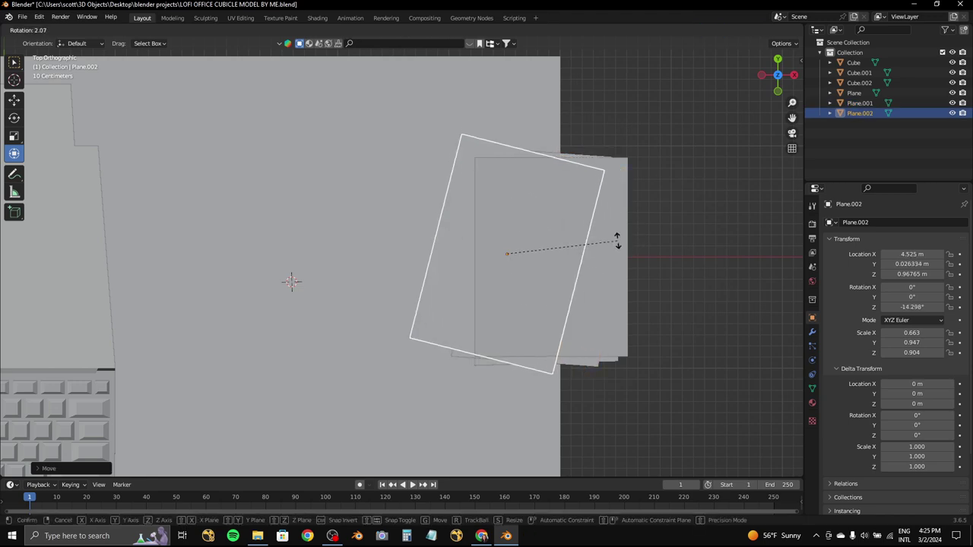
click(617, 241)
key(s)
click(722, 177)
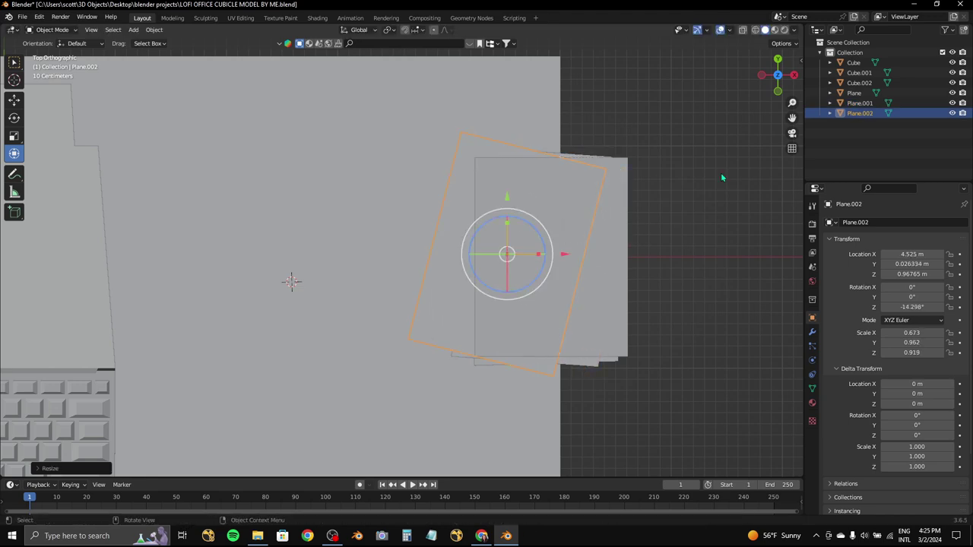
click(776, 92)
key(g)
key(z)
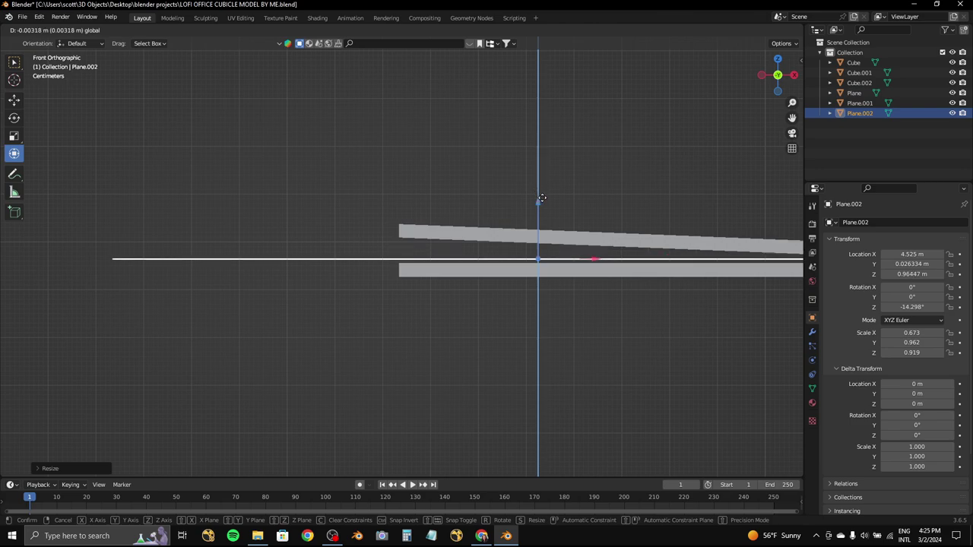
click(541, 199)
- Raise the third sheet further and rotate it to a new angle
middle_drag(541, 199, 532, 251)
key(g)
key(z)
click(767, 60)
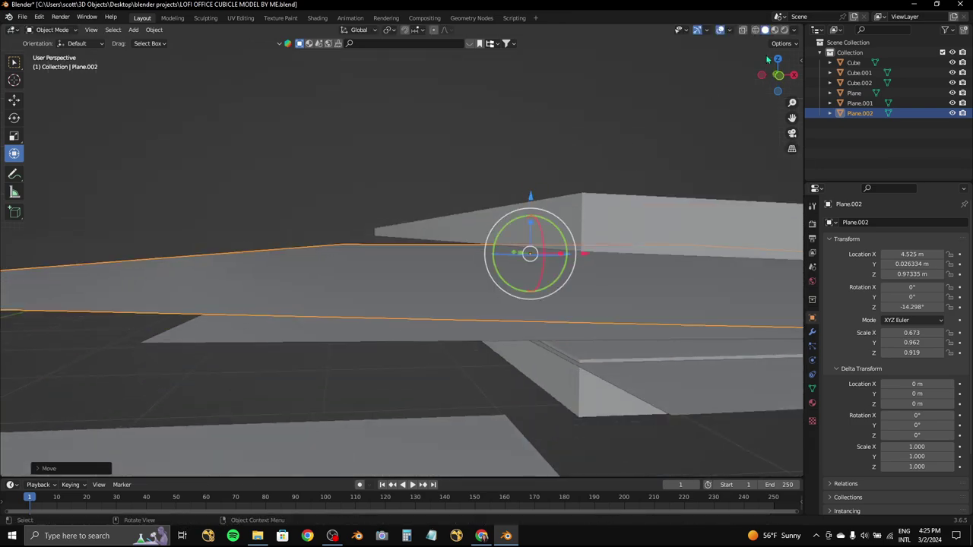
click(782, 62)
key(r)
click(547, 197)
- Duplicate fourth and fifth sheets, resizing and rotating each to fan the pile
key(shift+d)
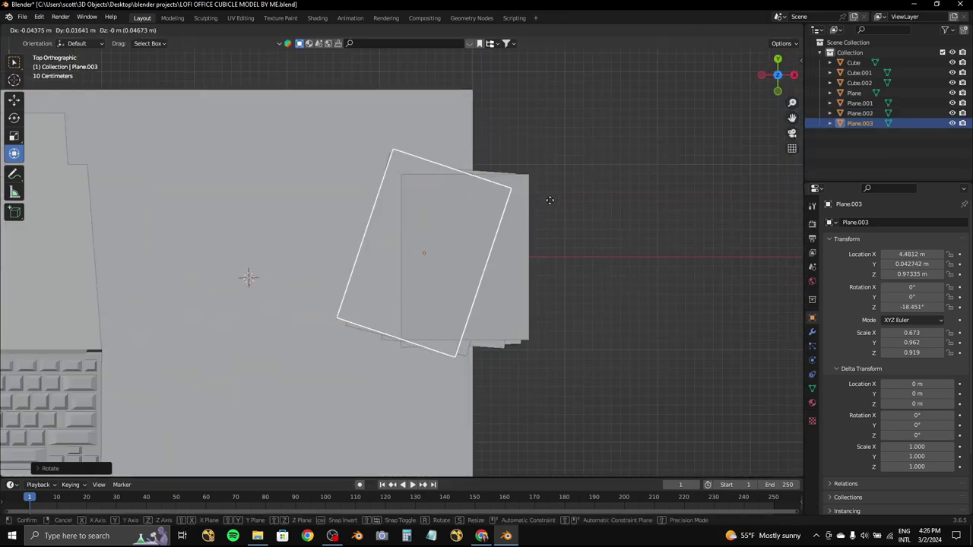
click(491, 209)
key(s)
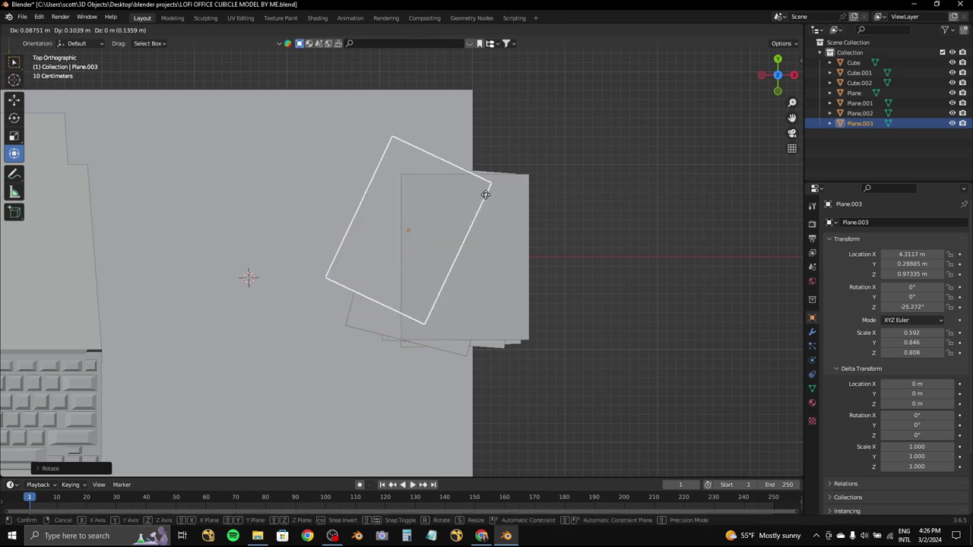
click(485, 194)
key(shift+d)
key(r)
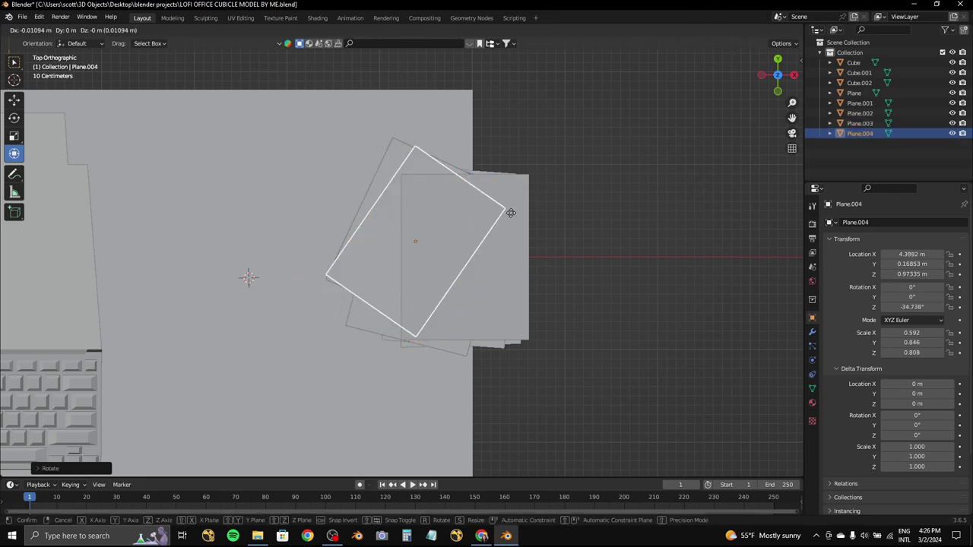
click(511, 212)
key(r)
click(517, 217)
- Raise the fifth sheet along Z so it rests on top of the stack
mouse_move(517, 218)
middle_down()
mouse_move(411, 183)
mouse_move(474, 171)
mouse_move(449, 266)
middle_up()
key(g)
key(z)
click(411, 185)
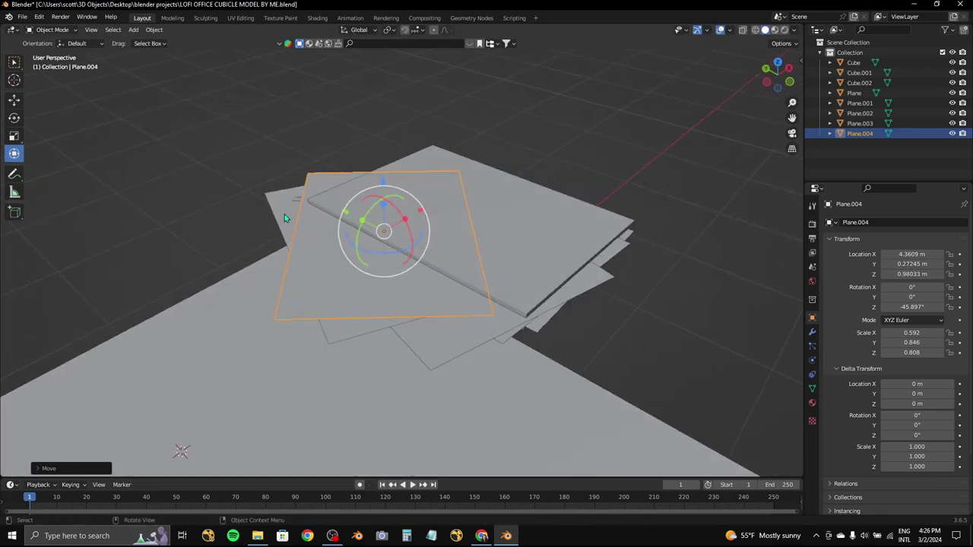
key(g)
key(z)
key(Escape)
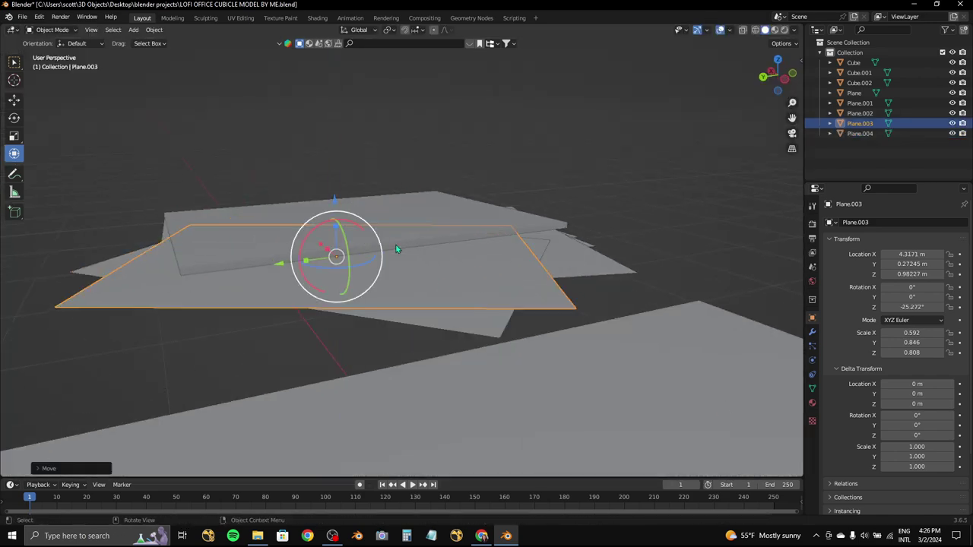
key(g)
key(z)
click(332, 195)
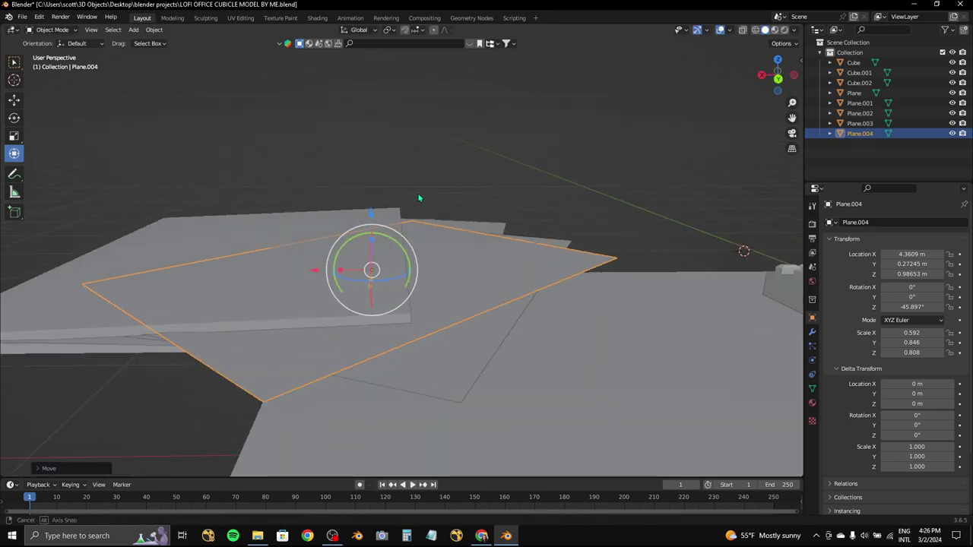
- Box-select all five paper sheets from the top view
mouse_move(369, 269)
middle_down()
mouse_move(347, 283)
mouse_move(297, 189)
mouse_move(582, 180)
middle_up()
click(773, 70)
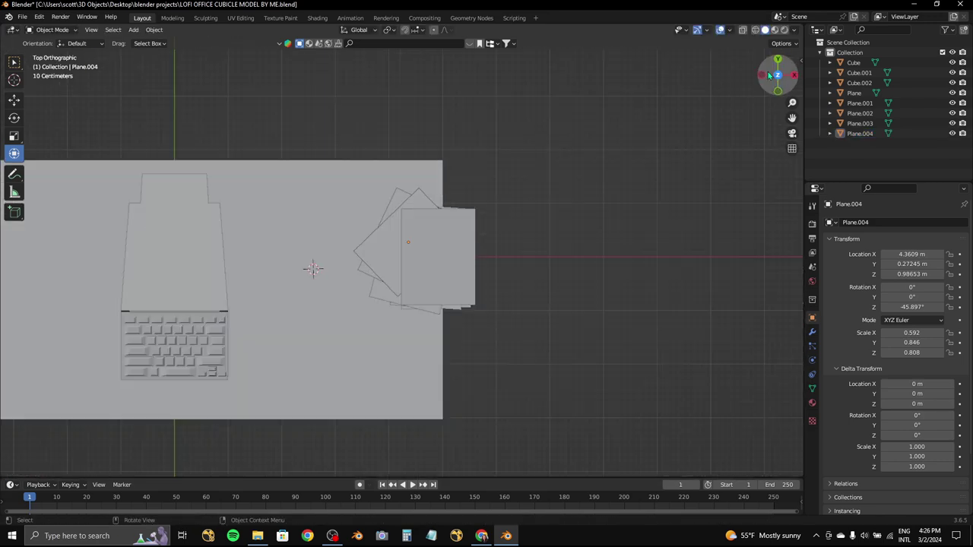
drag(506, 323, 504, 315)
- Move the selected paper stack to a new position
key(g)
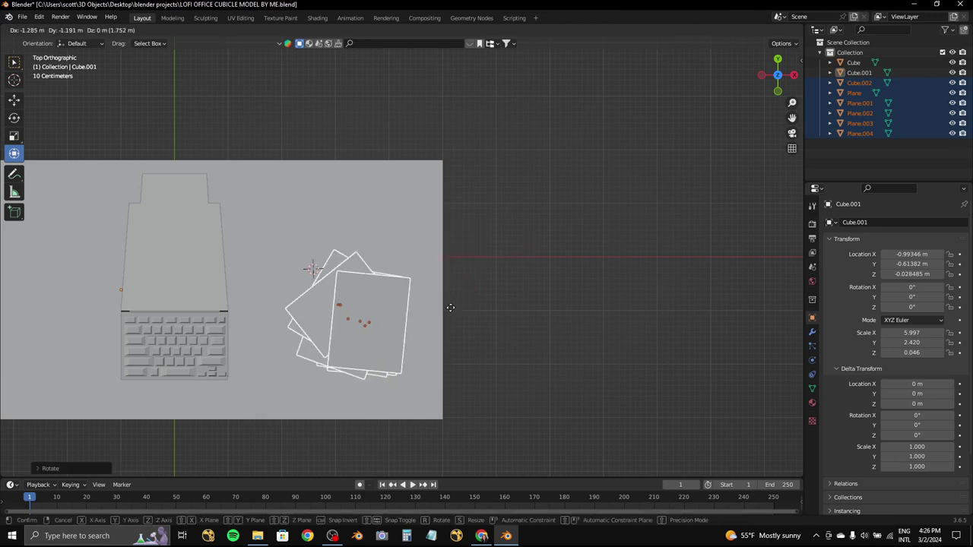
click(446, 274)
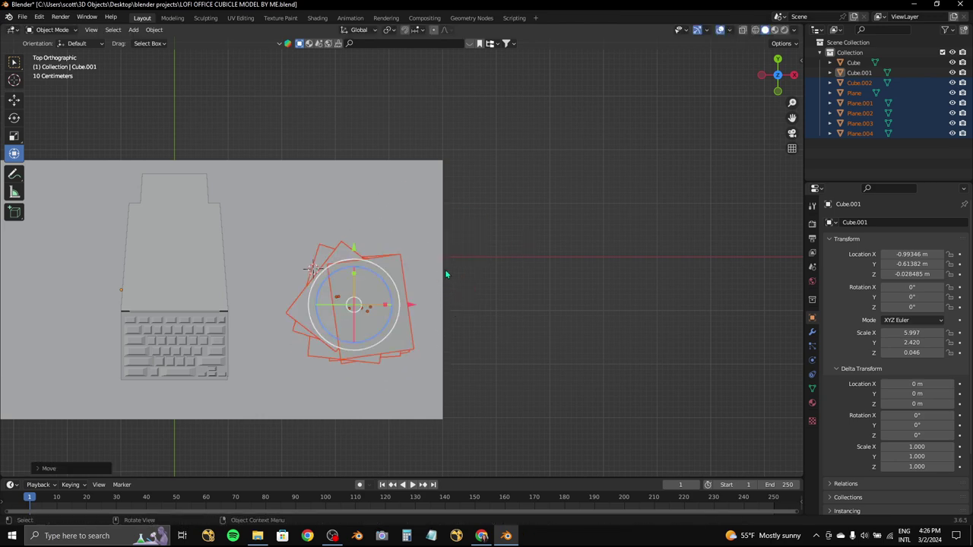
click(332, 532)
click(507, 535)
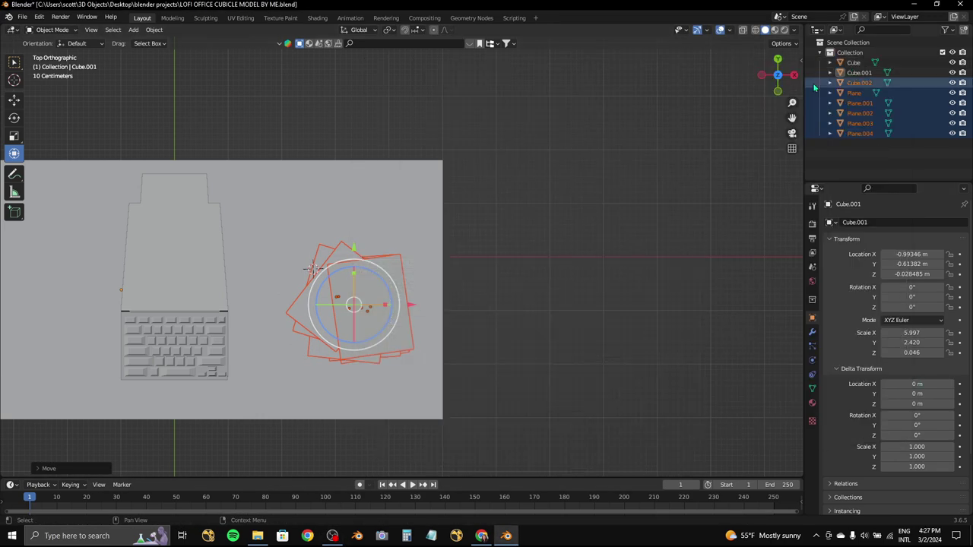
scroll(534, 260, up, 2)
scroll(533, 260, down, 2)
- Rotate the paper stack to a new angle, discarding trial stretches
key(r)
click(435, 320)
key(s)
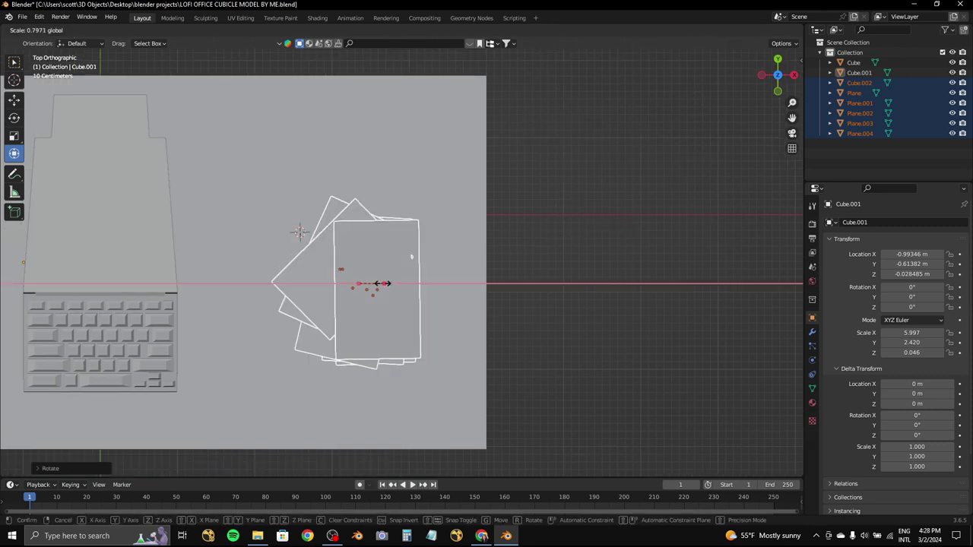
key(g)
click(434, 310)
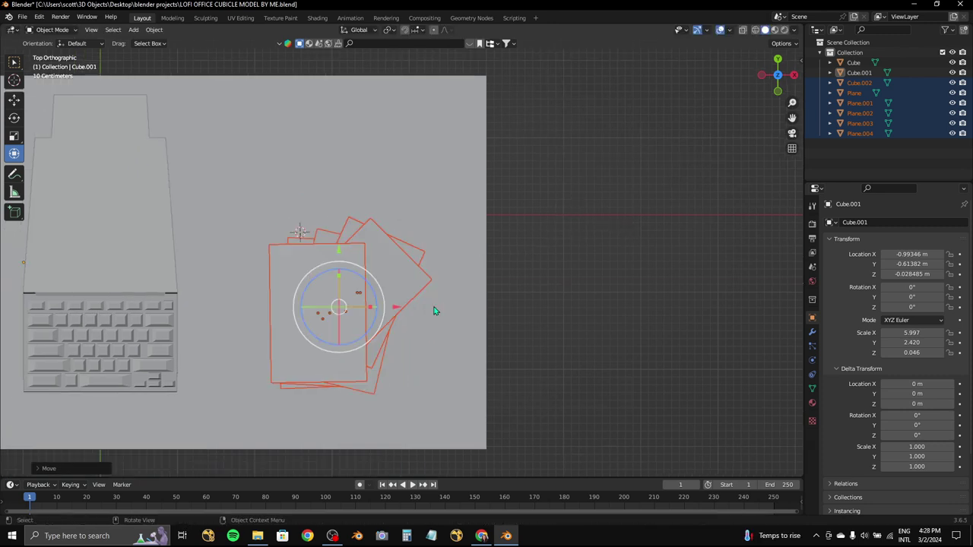
drag(373, 284, 357, 282)
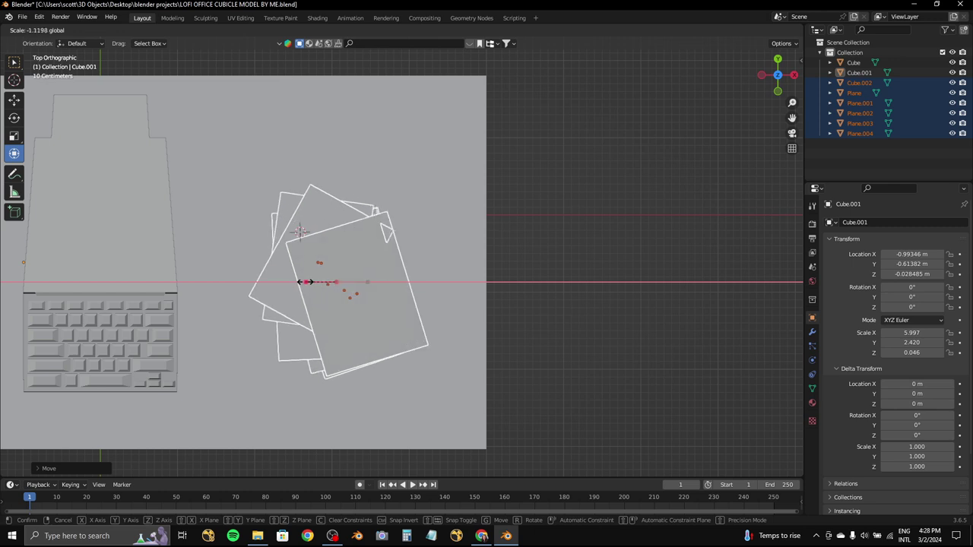
key(Escape)
key(r)
click(557, 311)
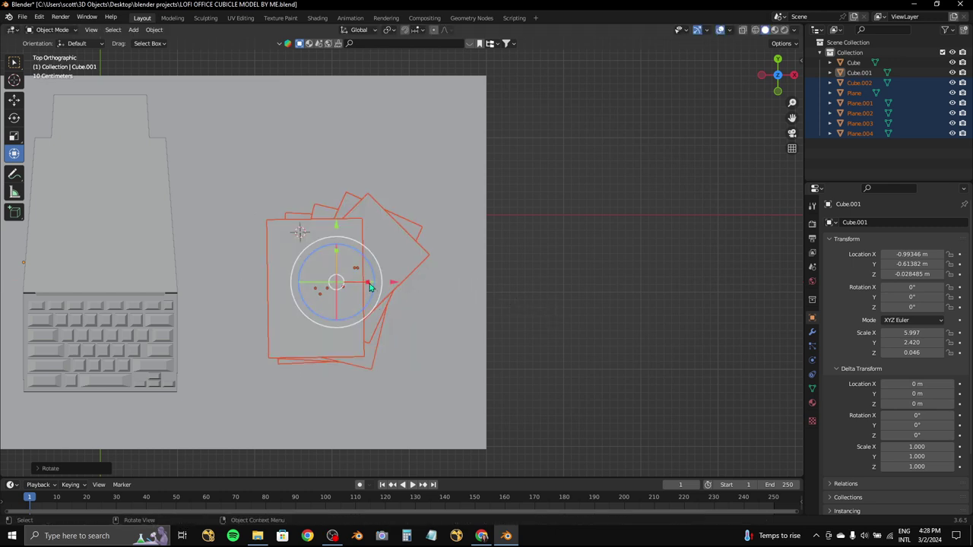
drag(368, 283, 308, 278)
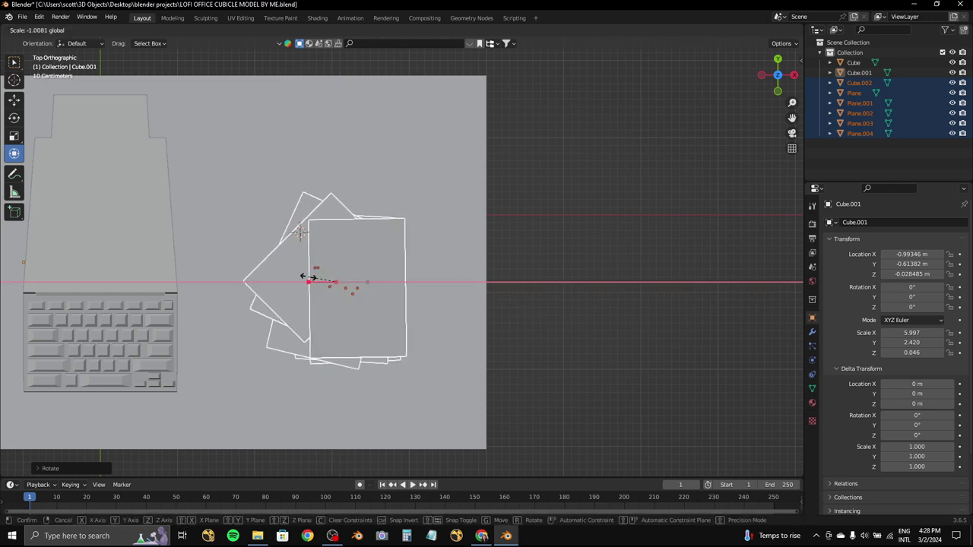
key(Escape)
- Lower the papers flat onto the desk surface and rotate them again
middle_drag(423, 217, 475, 139)
click(775, 72)
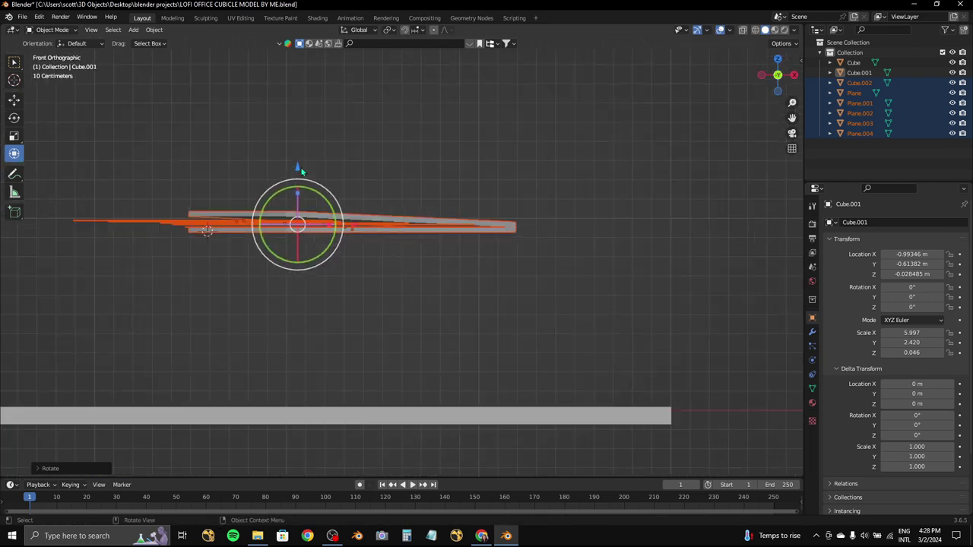
drag(300, 166, 404, 343)
middle_drag(530, 266, 582, 235)
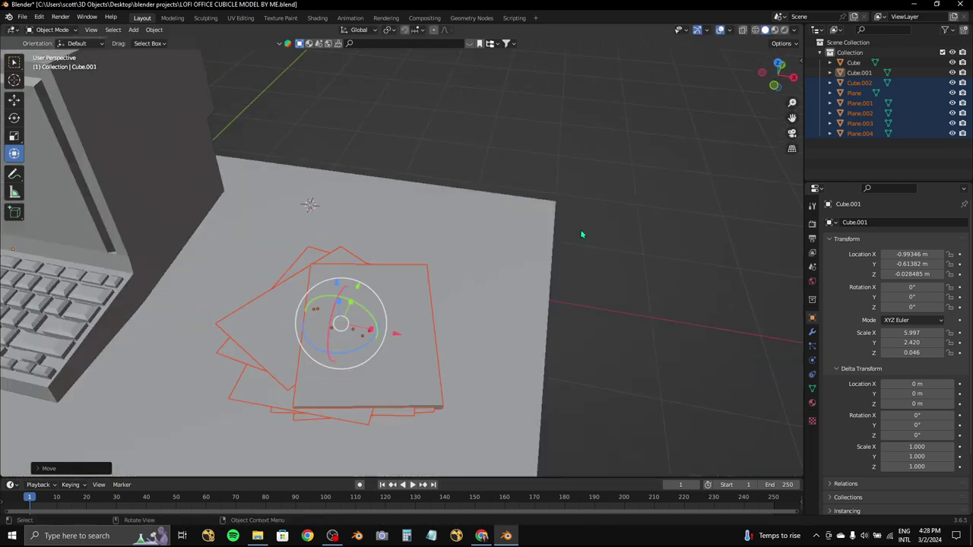
click(778, 63)
key(r)
click(537, 185)
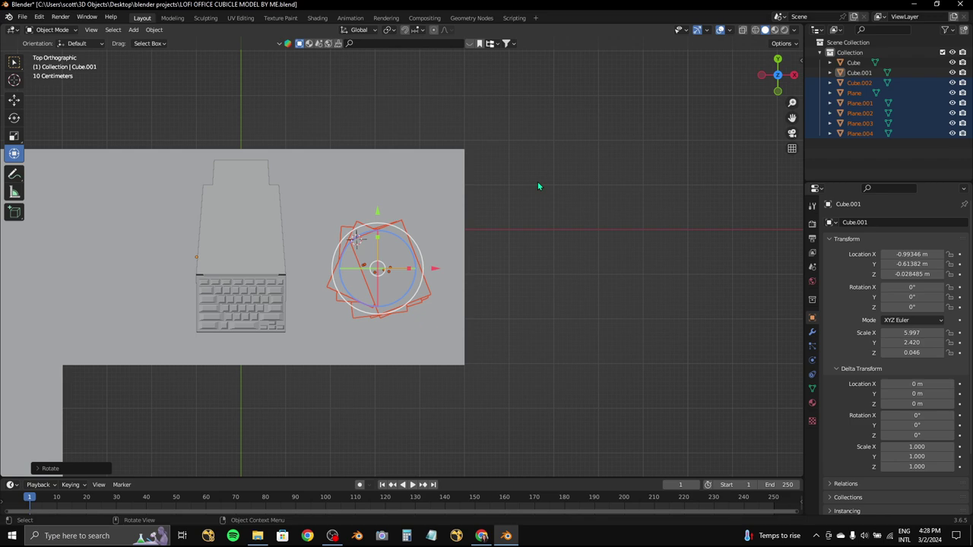
- Shift the paper stack down and left beside the keyboard
key(r)
right_click(520, 244)
scroll(520, 244, up, 2)
key(g)
click(521, 250)
shift+middle_drag(521, 250, 564, 206)
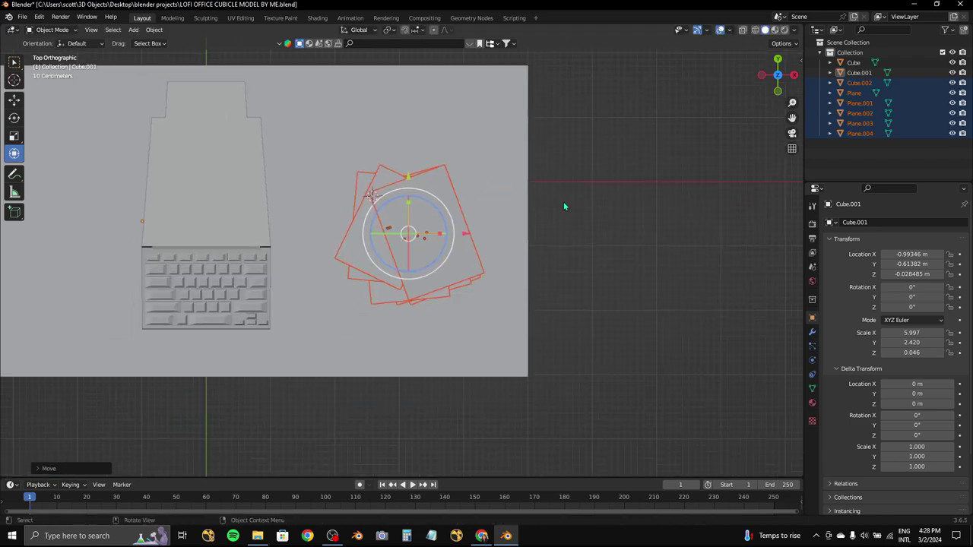
key(g)
click(559, 231)
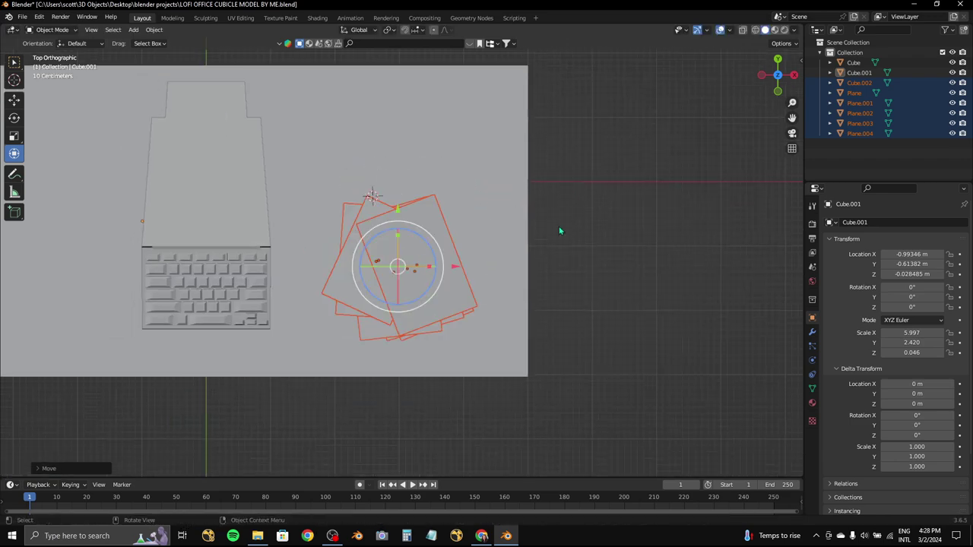
- Duplicate a single paper sheet as Plane.005
click(464, 251)
scroll(464, 251, up, 2)
key(shift+d)
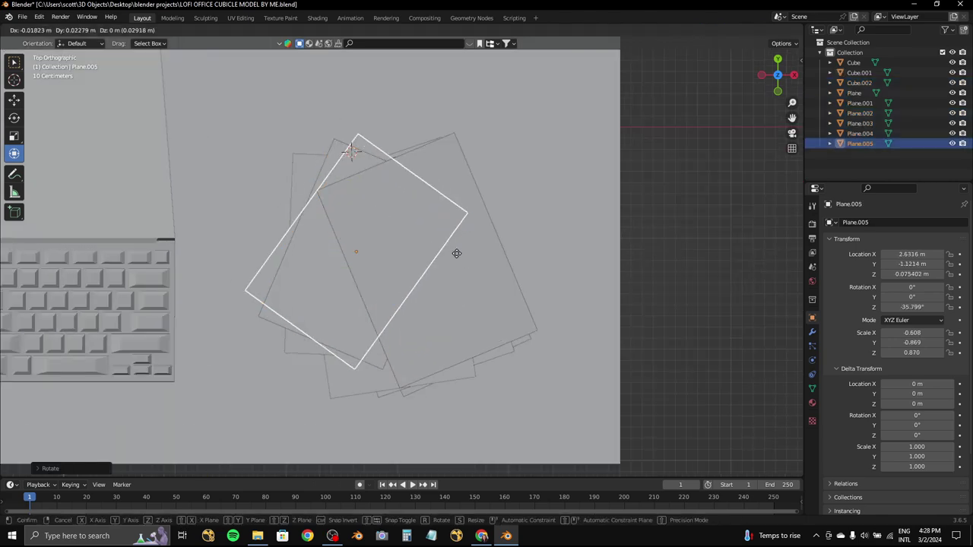
- Delete the extra duplicate sheet Plane.005
click(445, 223)
middle_drag(446, 223, 267, 371)
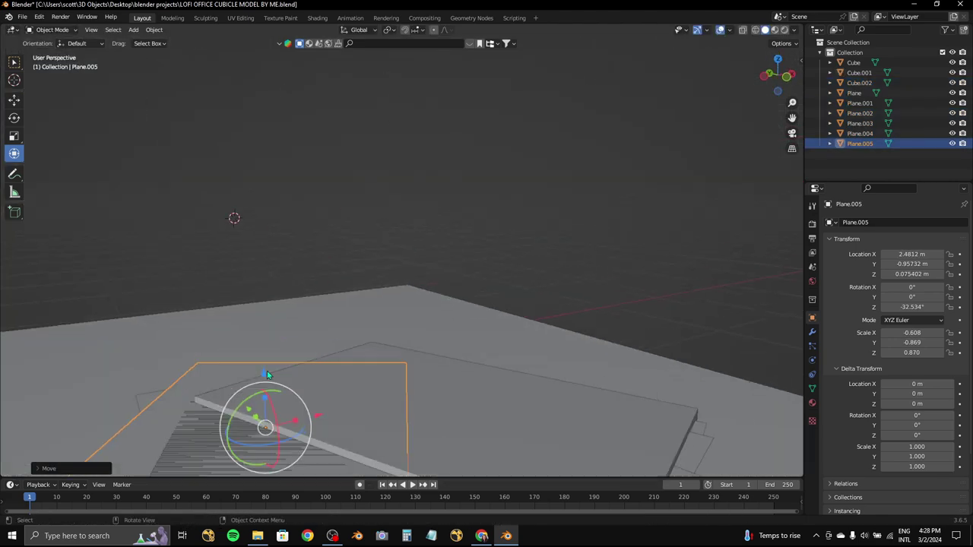
key(g)
key(z)
right_click(262, 363)
key(Delete)
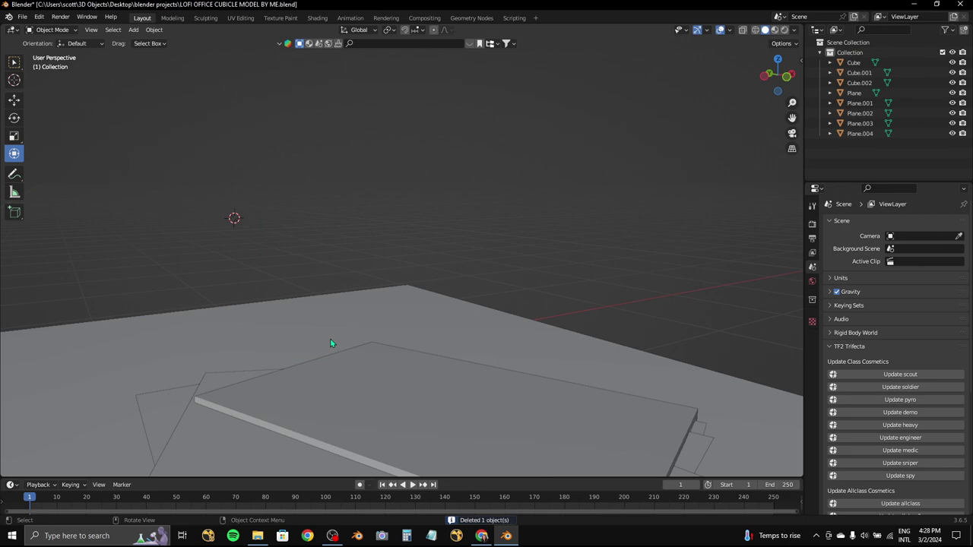
- Box-select all paper sheets and move the stack beside the laptop
middle_drag(431, 118, 424, 302)
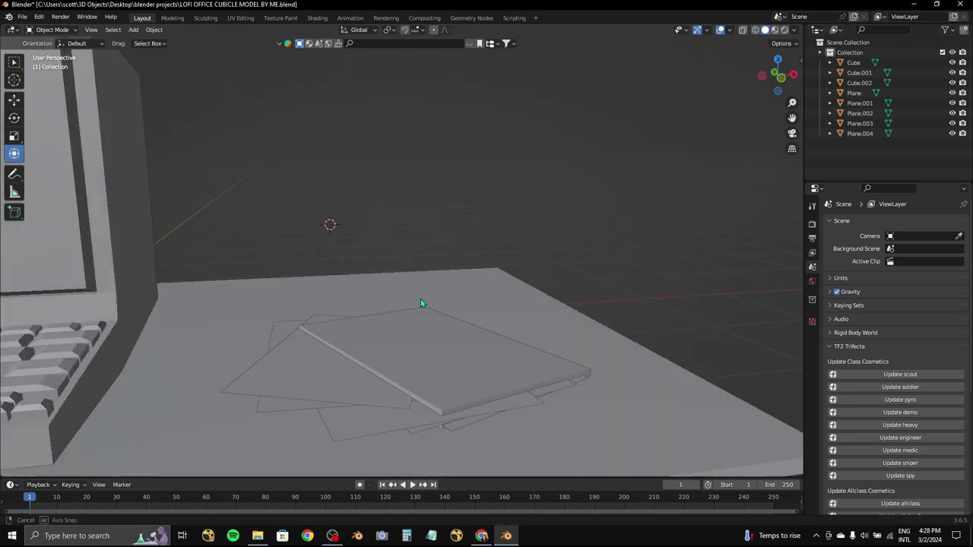
key(KP_1)
scroll(408, 278, up, 3)
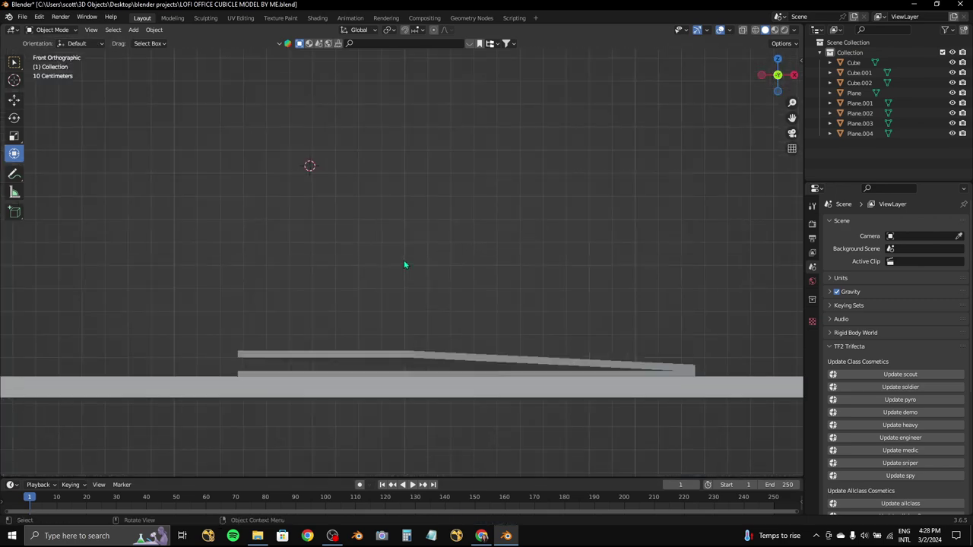
mouse_move(404, 260)
middle_down()
mouse_move(358, 292)
mouse_move(467, 277)
mouse_move(413, 298)
mouse_move(715, 70)
middle_up()
drag(404, 247, 574, 382)
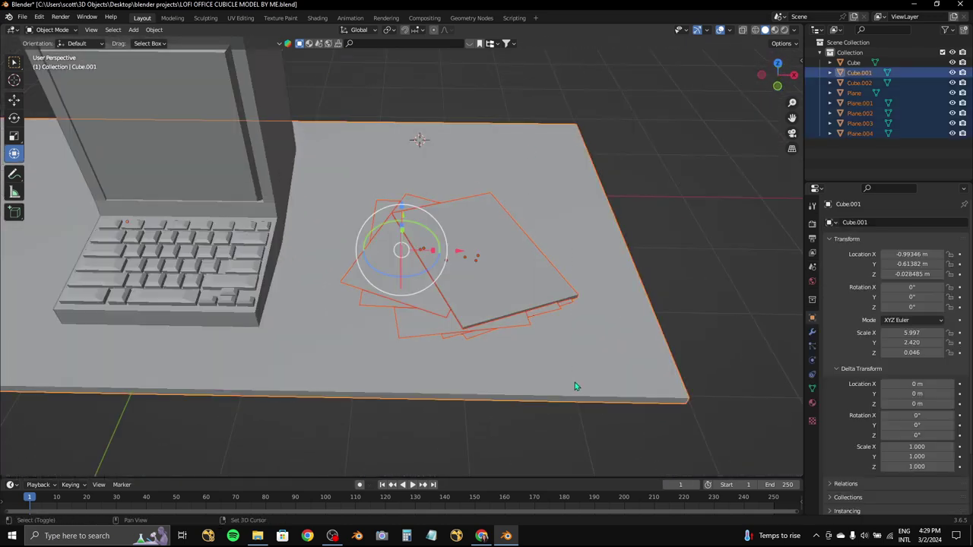
key(KP_7)
key(g)
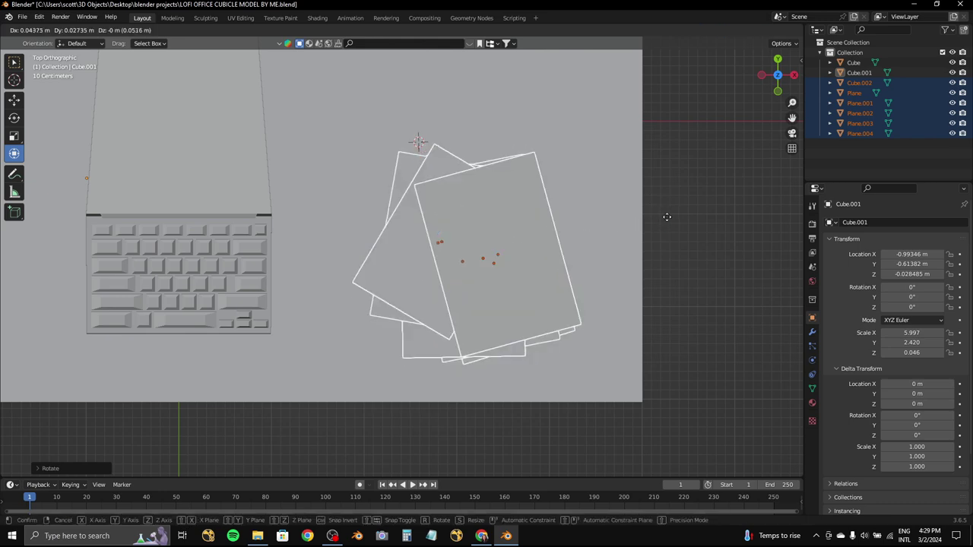
click(650, 209)
- Clear the selection, save the file, and open the Add menu
click(646, 216)
mouse_move(646, 217)
middle_down()
mouse_move(415, 188)
mouse_move(406, 178)
middle_up()
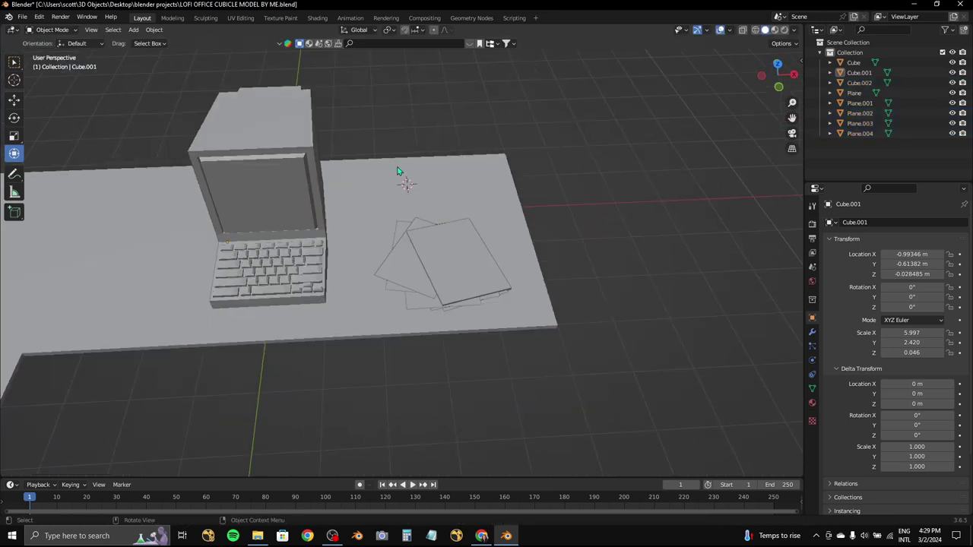
key(ctrl+s)
click(133, 30)
mouse_move(163, 41)
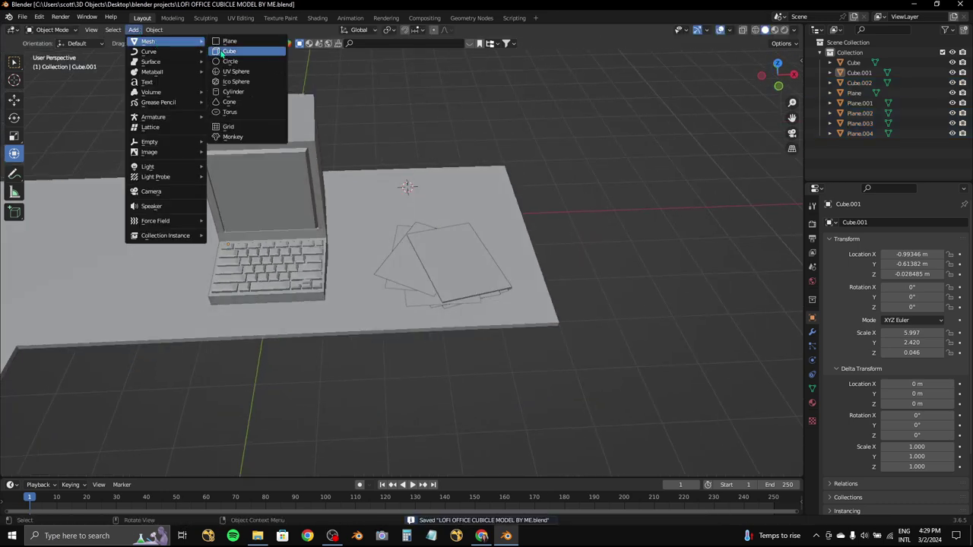
- Add a cylinder for the mug, frame it from the top view and enter Edit Mode
click(232, 91)
key(KP_1)
key(KP_7)
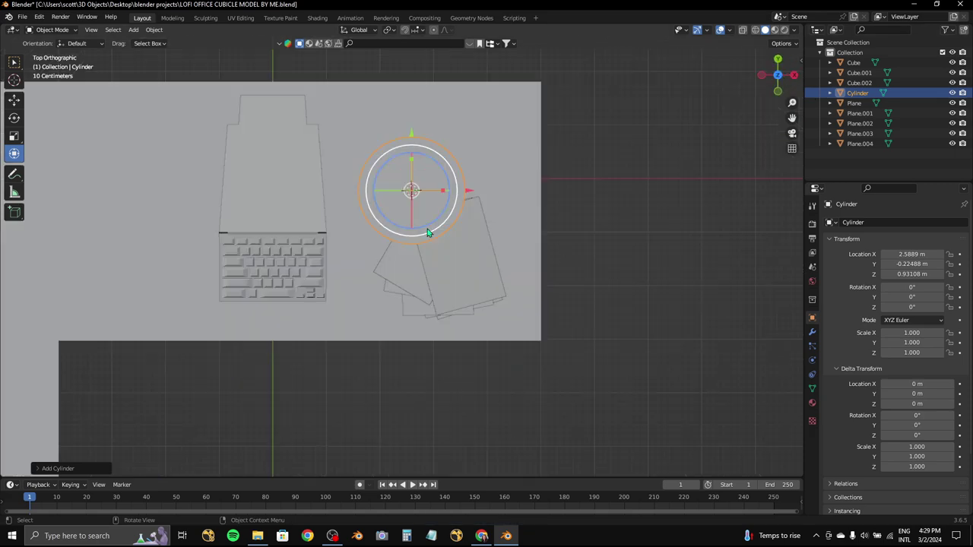
key(KP_Decimal)
key(Tab)
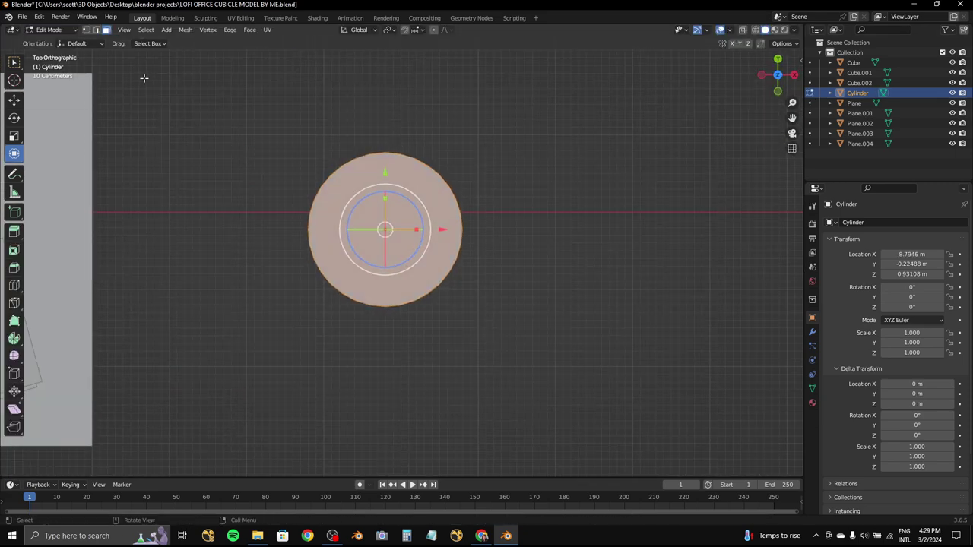
- Extrude the cylinder's top face and scale it inward to form the inner rim
key(s)
key(Escape)
scroll(499, 200, up, 2)
mouse_move(500, 200)
middle_down()
mouse_move(518, 120)
mouse_move(540, 263)
middle_up()
key(e)
key(s)
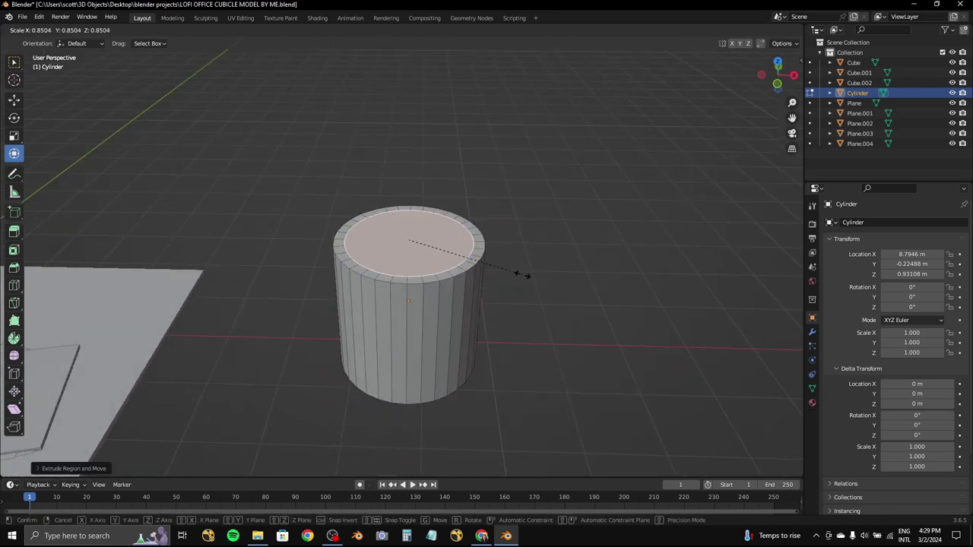
click(525, 275)
- Push the inner face down along Z to hollow out the mug
key(g)
key(z)
click(415, 205)
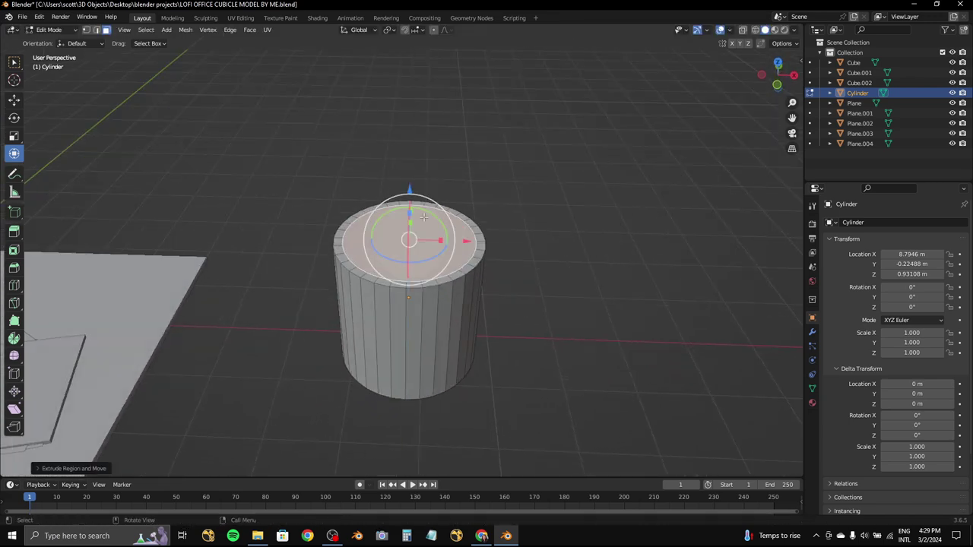
key(g)
key(z)
click(414, 205)
middle_drag(415, 205, 764, 89)
click(769, 88)
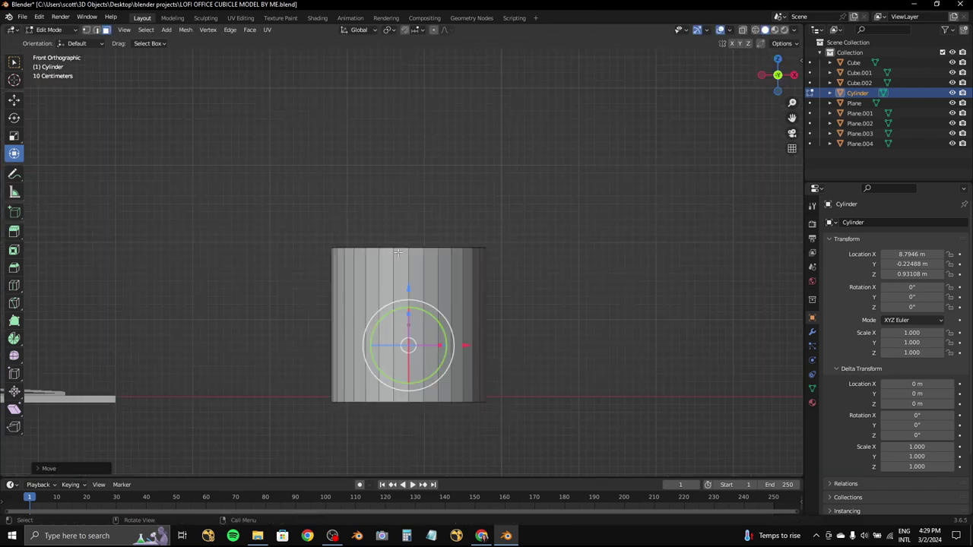
- Move the inner floor back up along Z until it sits close to the rim
key(g)
key(z)
click(417, 354)
middle_drag(416, 354, 430, 275)
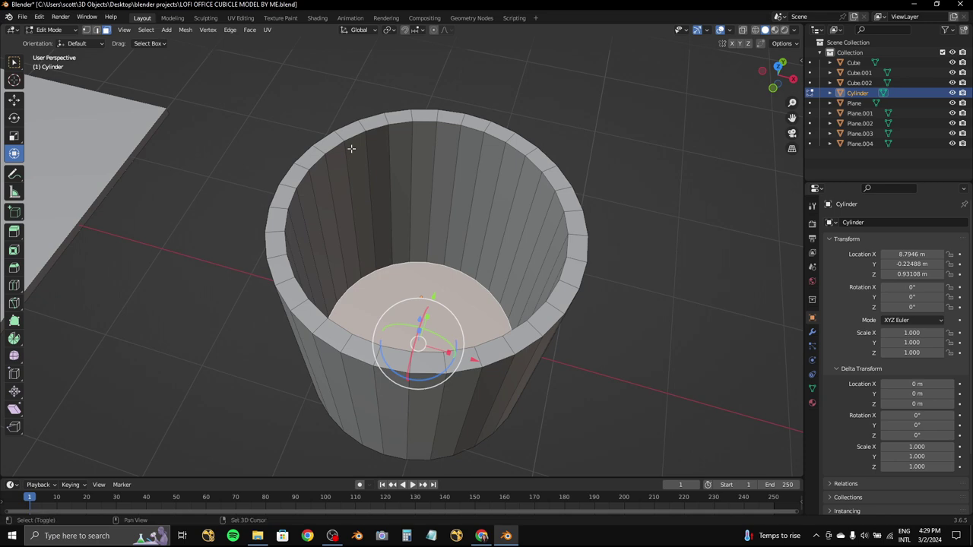
key(g)
key(z)
click(437, 251)
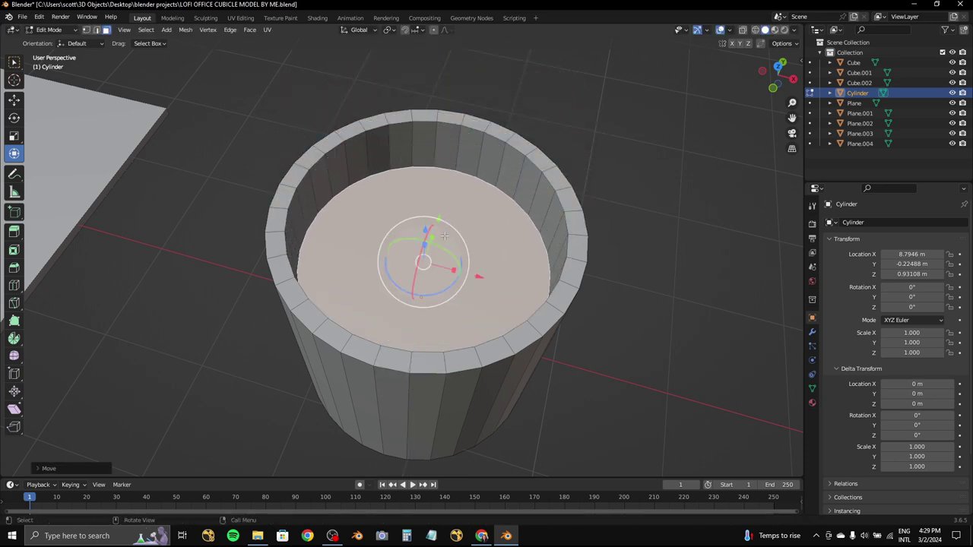
middle_drag(437, 251, 438, 212)
drag(422, 240, 411, 221)
- Return to Object Mode and orbit to a level side view of the mug
click(55, 42)
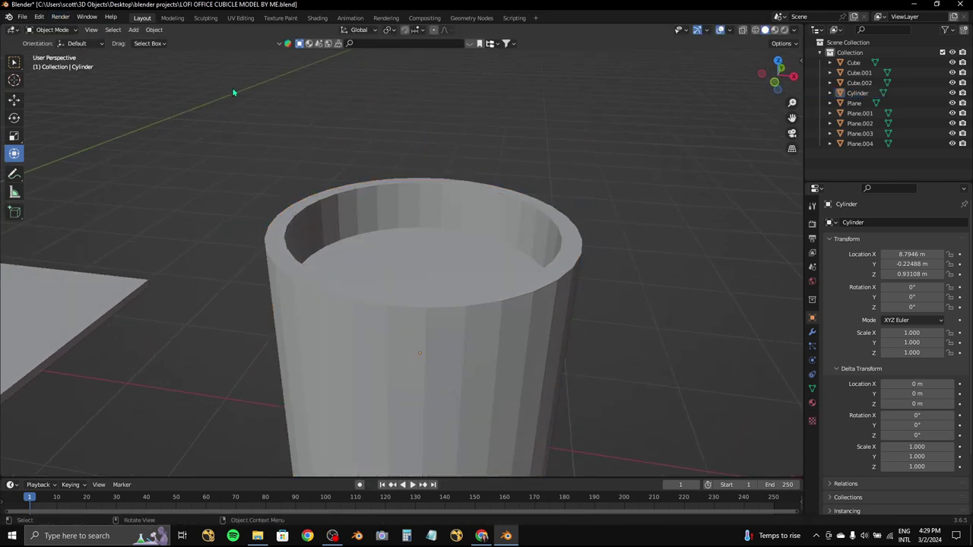
scroll(424, 232, down, 5)
middle_drag(423, 231, 272, 284)
- Add a torus from the Add menu and move it beside the cylinder
click(764, 80)
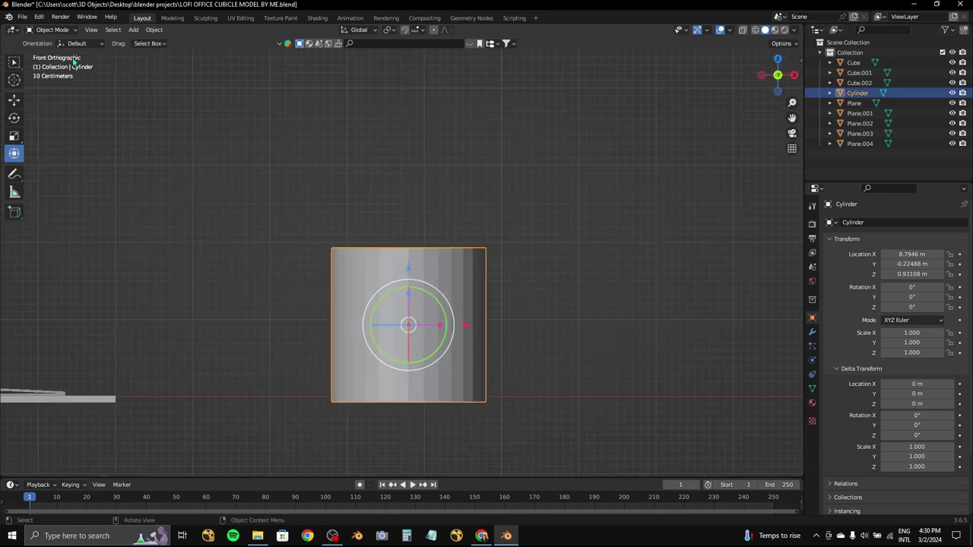
click(133, 30)
mouse_move(164, 41)
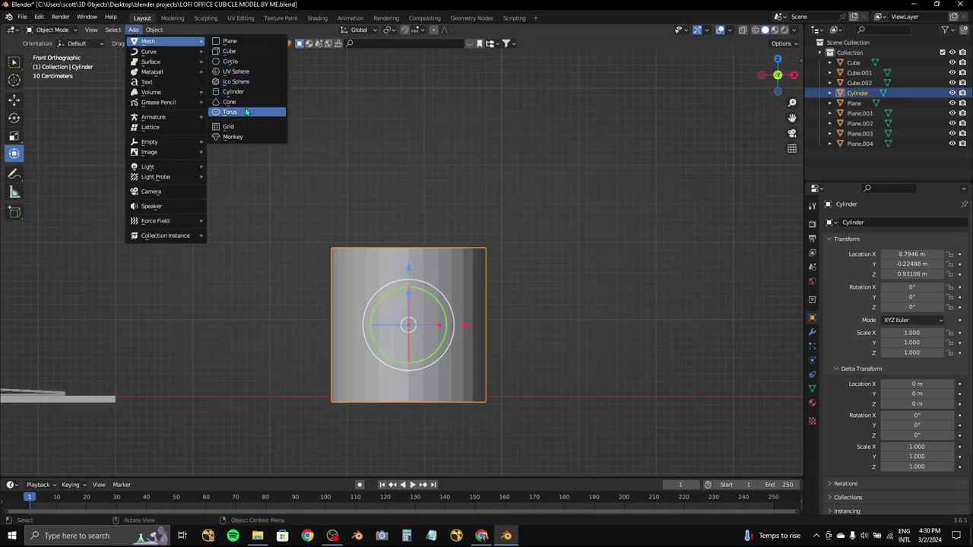
click(246, 112)
scroll(246, 111, down, 3)
drag(128, 296, 316, 265)
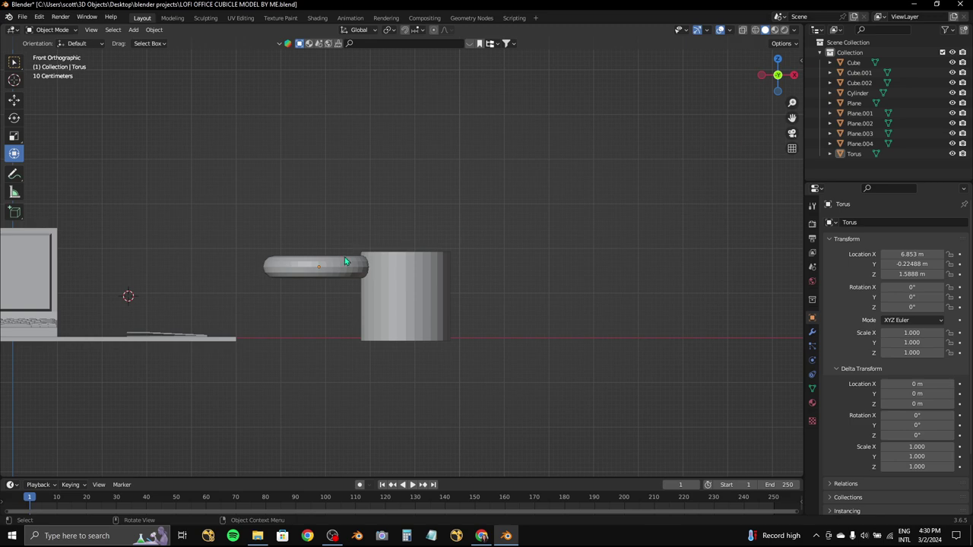
- Position the torus up and left of the mug in front view
click(794, 76)
key(r)
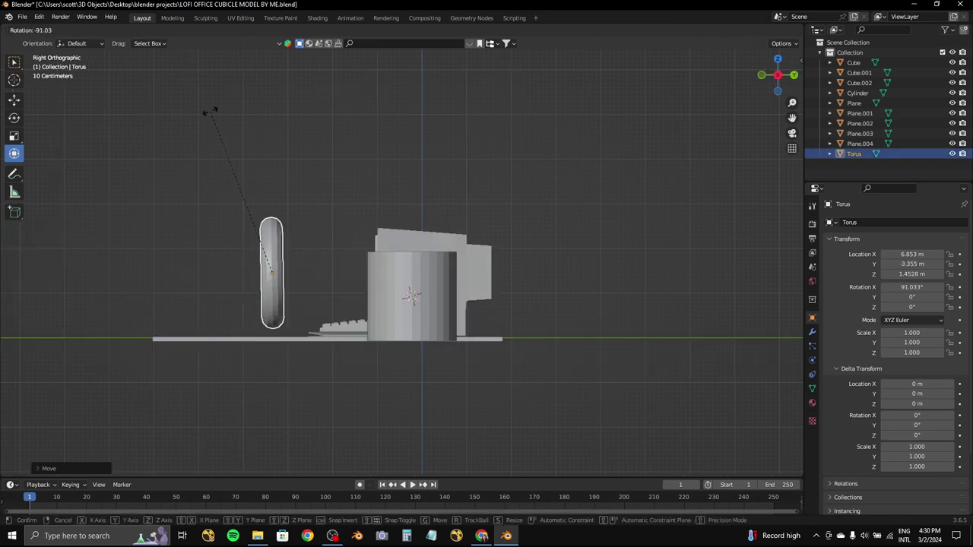
key(Escape)
key(ctrl+z)
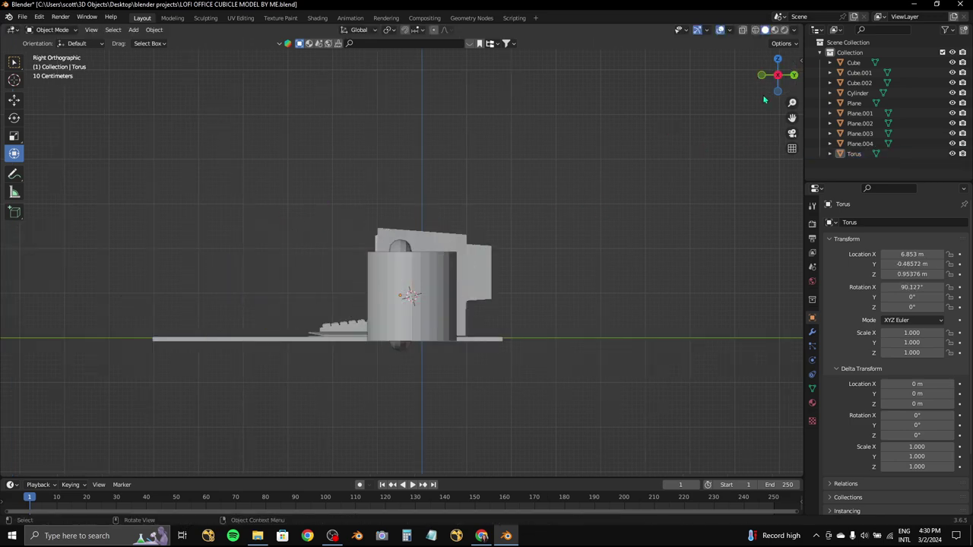
click(762, 74)
click(304, 293)
scroll(307, 308, up, 3)
drag(317, 273, 255, 231)
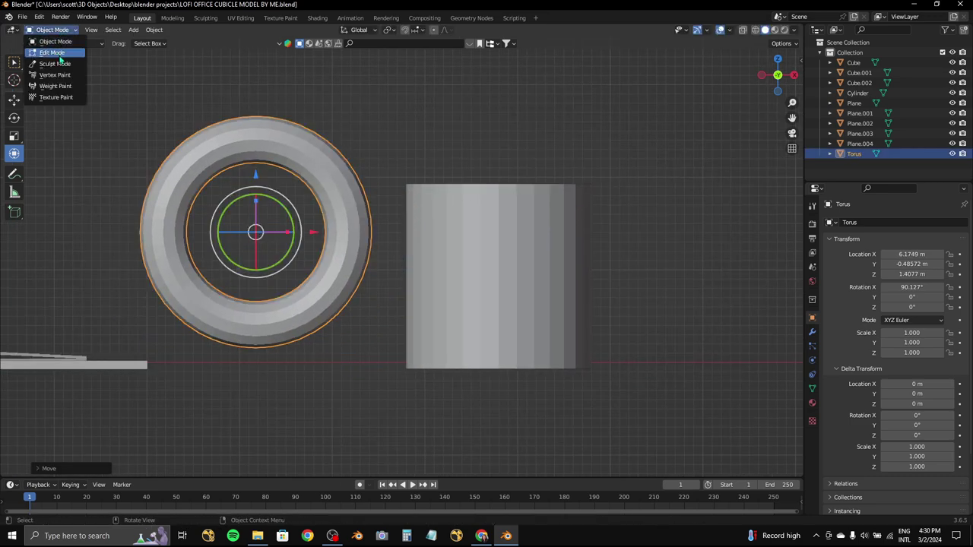
- Delete the right half of the torus faces in Edit Mode, leaving a half ring
click(60, 54)
drag(262, 104, 398, 402)
right_click(323, 340)
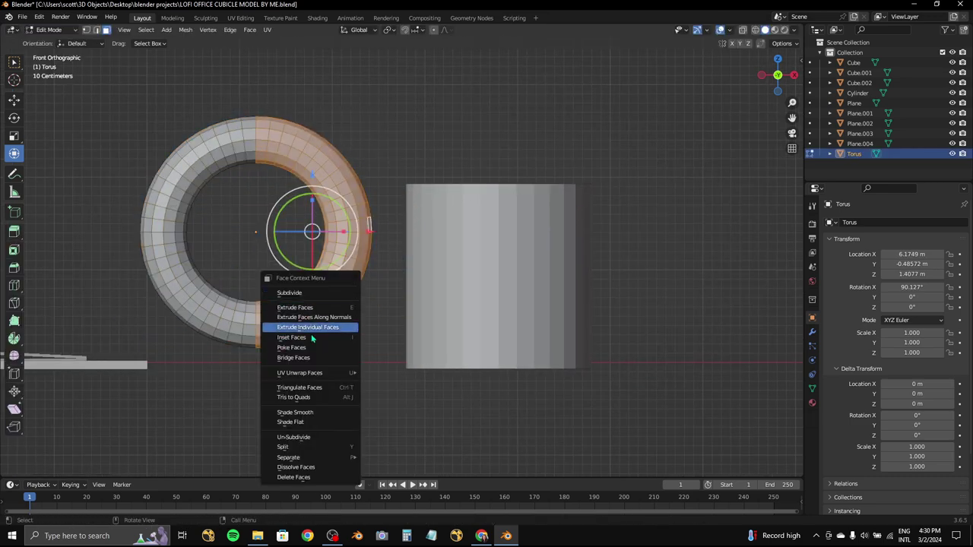
key(x)
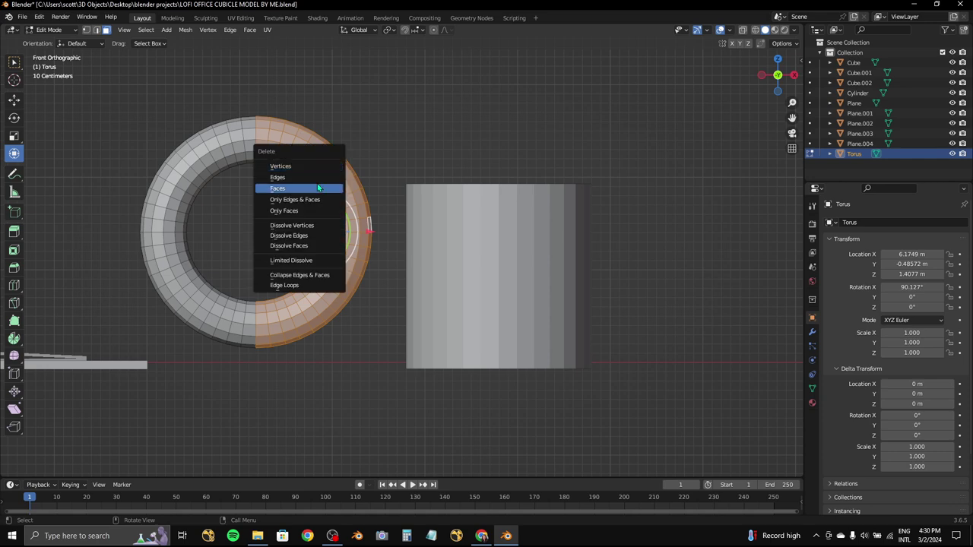
click(312, 190)
drag(263, 105, 361, 392)
key(x)
click(333, 265)
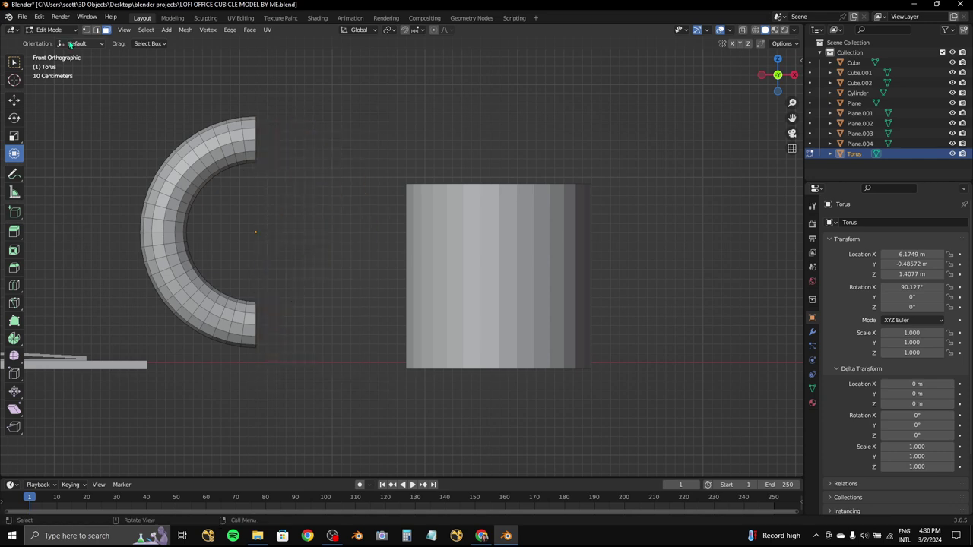
key(Tab)
- Shrink the half torus and attach it to the side of the mug
key(s)
click(504, 226)
key(g)
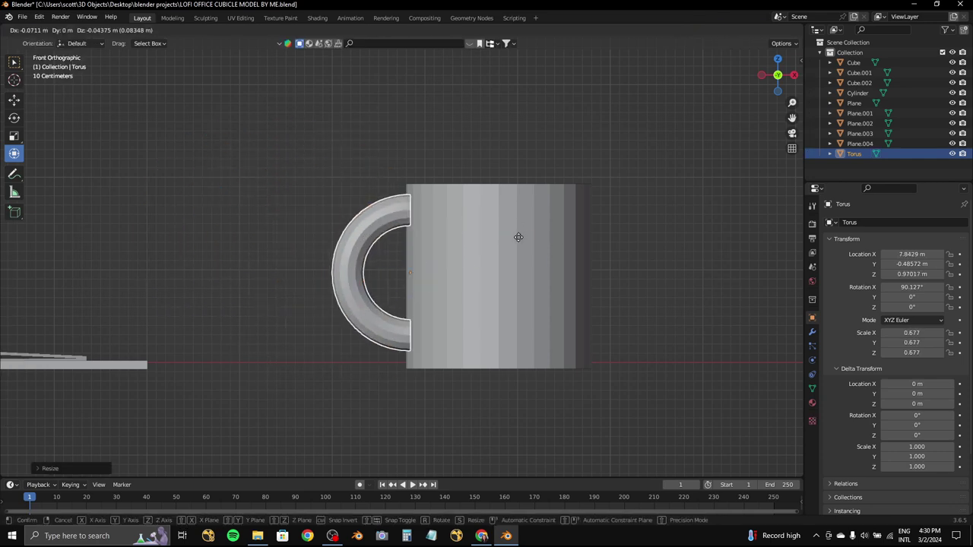
click(517, 237)
mouse_move(518, 237)
middle_down()
mouse_move(600, 256)
mouse_move(745, 79)
middle_up()
key(KP_7)
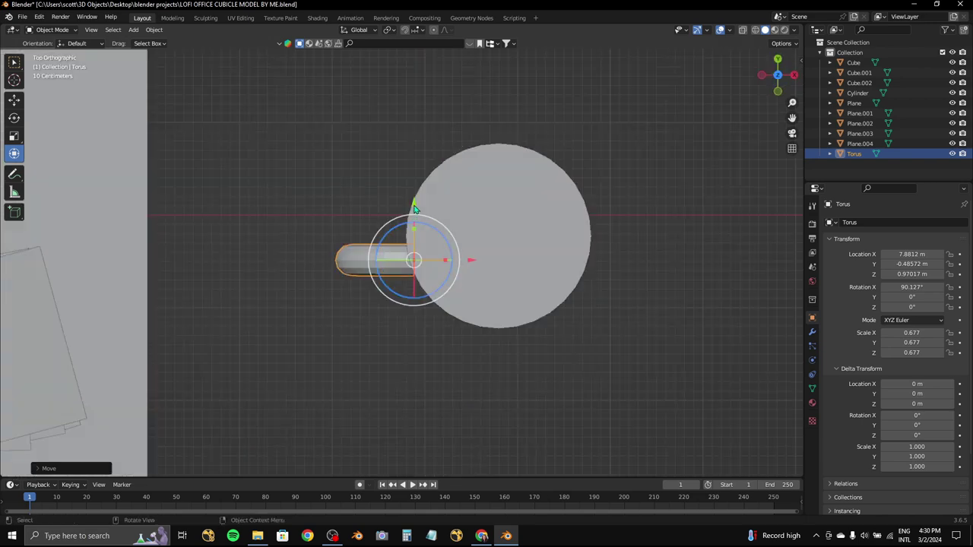
drag(414, 207, 415, 205)
- Shift the mug body front-to-back and move the handle up along the mug
click(497, 186)
drag(498, 176, 498, 163)
drag(368, 254, 367, 217)
middle_drag(366, 217, 645, 134)
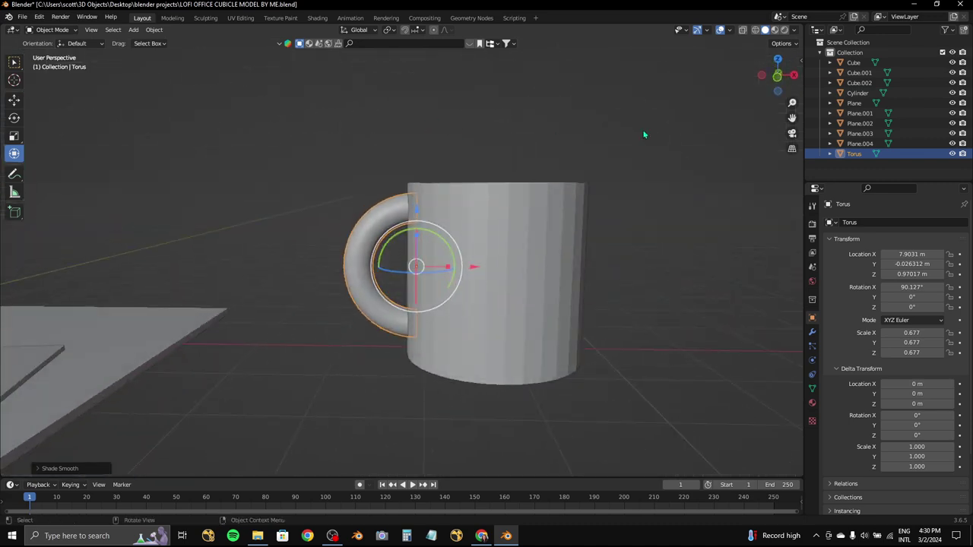
key(KP_1)
- Scale the handle along X and Y, then make it thinner overall
key(s)
key(x)
click(452, 272)
mouse_move(452, 272)
middle_down()
mouse_move(555, 296)
mouse_move(390, 286)
mouse_move(456, 258)
mouse_move(490, 268)
middle_up()
key(s)
key(y)
click(555, 296)
key(s)
click(491, 254)
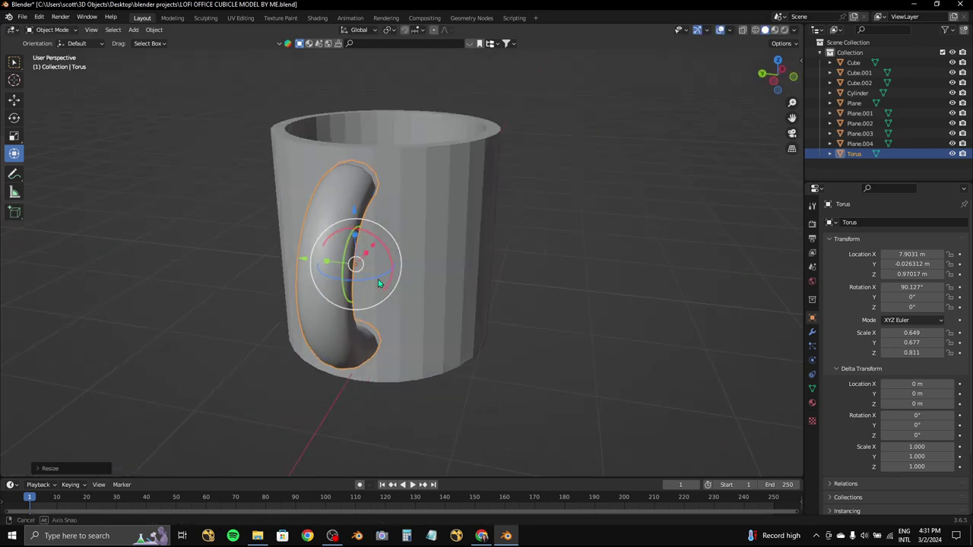
- Enlarge the handle and stretch it taller along Z
key(KP_1)
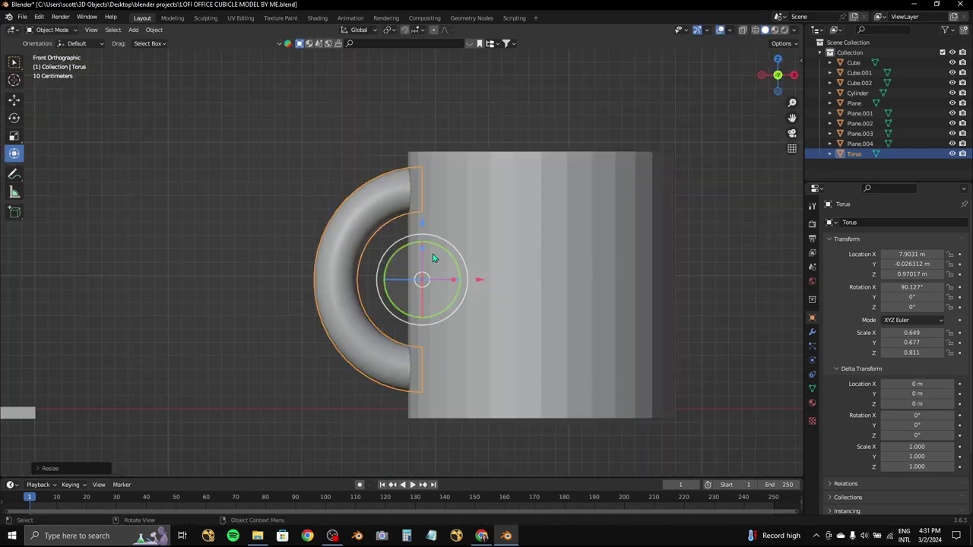
key(s)
click(491, 266)
middle_drag(491, 266, 426, 251)
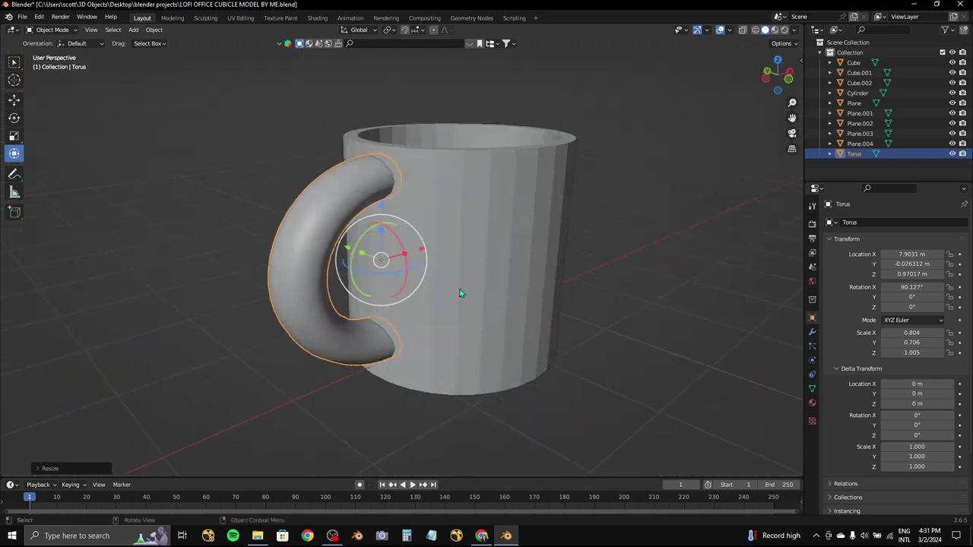
key(s)
key(z)
click(335, 244)
mouse_move(334, 243)
middle_down()
mouse_move(321, 245)
mouse_move(727, 160)
middle_up()
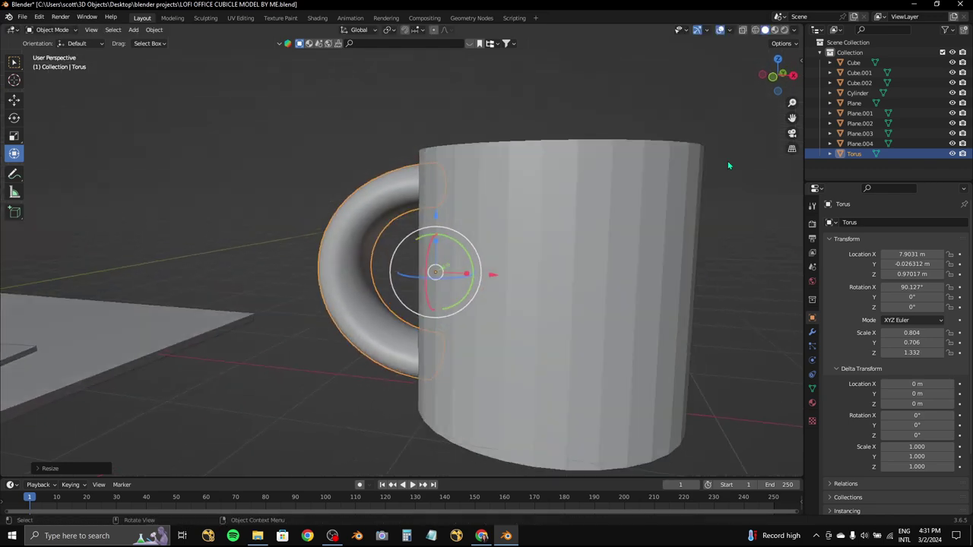
click(777, 79)
- Widen the handle by scaling it along X
drag(424, 249, 538, 234)
middle_drag(539, 235, 510, 250)
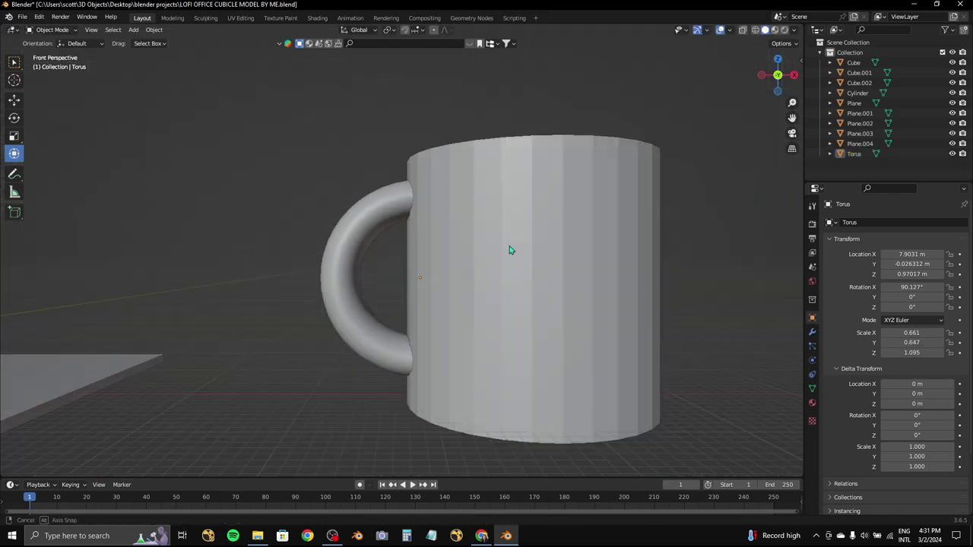
scroll(510, 250, down, 3)
click(402, 243)
middle_drag(402, 242, 426, 255)
key(s)
key(x)
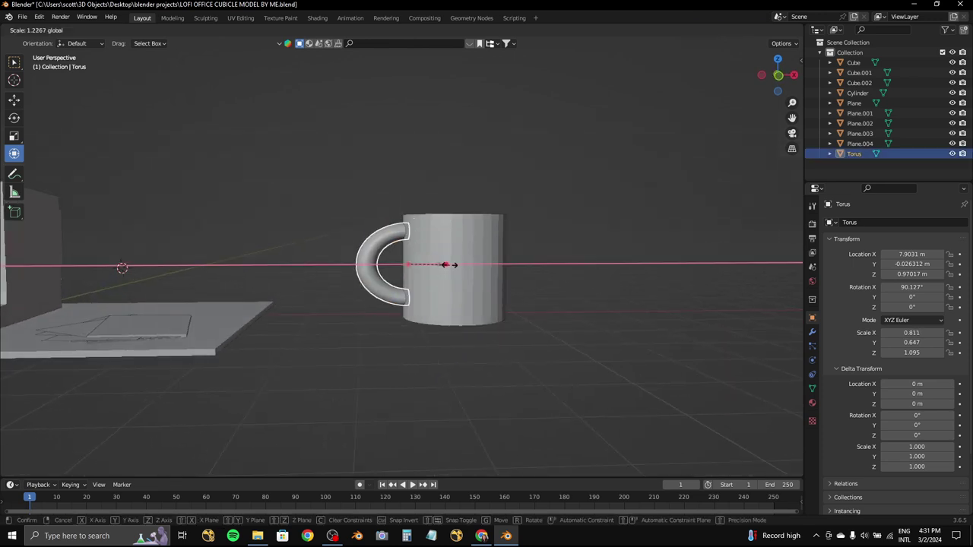
click(466, 266)
- Lower the handle along Z and select the mug body together with its handle
drag(404, 237, 481, 243)
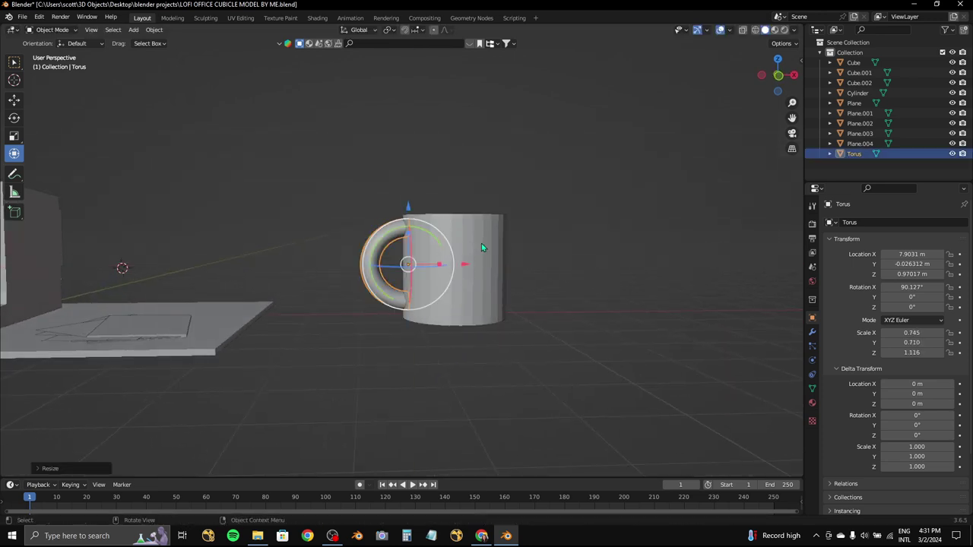
middle_drag(481, 244, 426, 228)
key(g)
key(z)
click(413, 212)
click(456, 266)
mouse_move(456, 266)
middle_down()
mouse_move(495, 306)
mouse_move(573, 201)
mouse_move(710, 85)
mouse_move(496, 216)
middle_up()
key(ctrl+z)
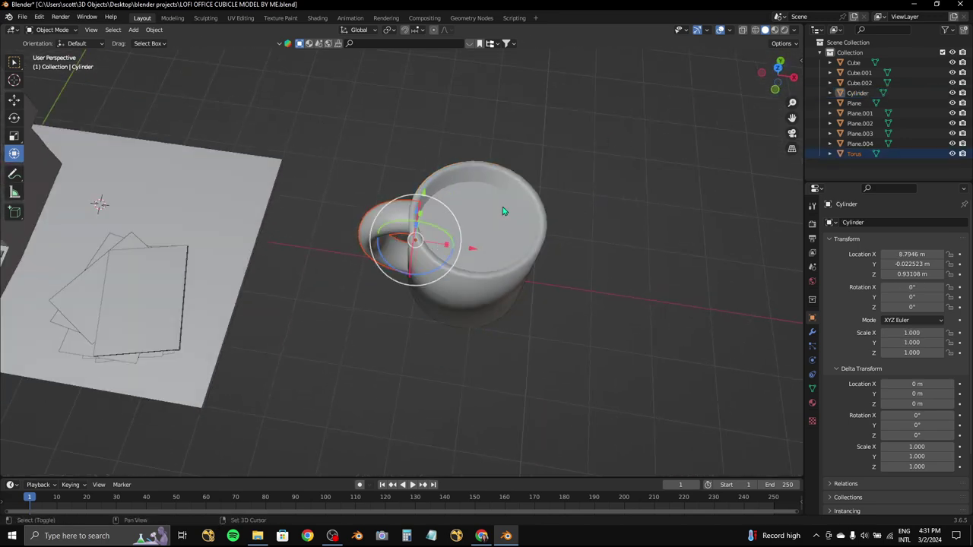
- From top view, move the mug onto the desk, shrink it to 0.450 and rotate it
click(777, 68)
scroll(563, 232, down, 3)
key(g)
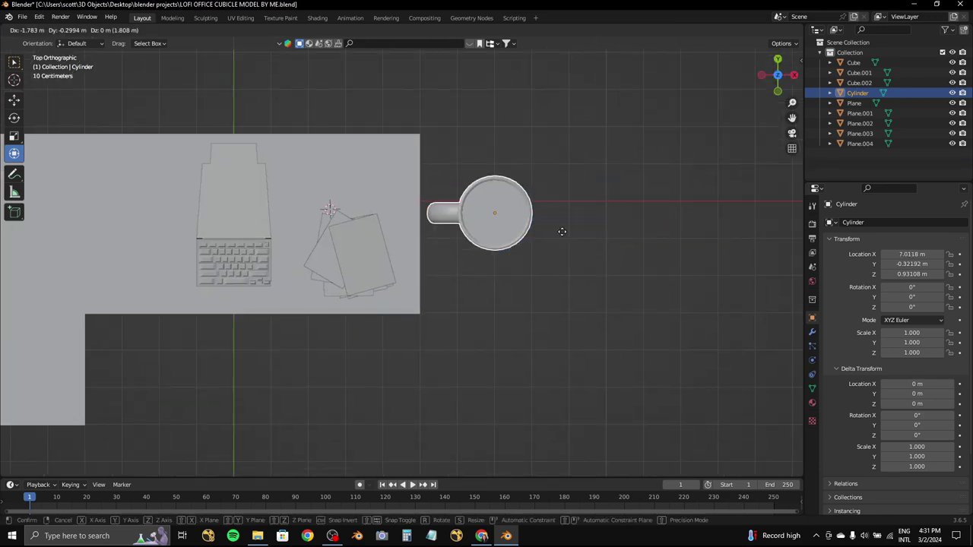
click(456, 253)
key(s)
click(338, 232)
scroll(338, 232, up, 3)
key(r)
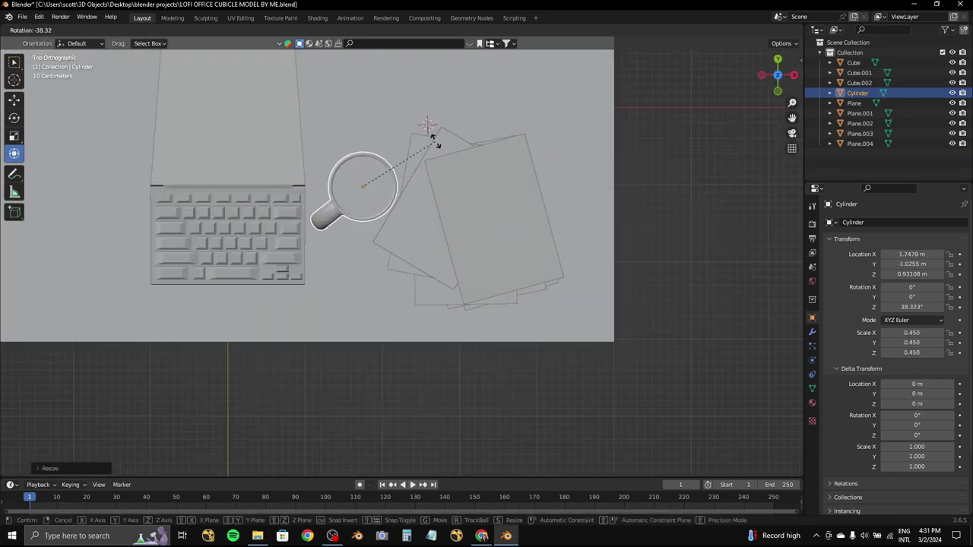
click(424, 126)
- Lower the mug along Z so it sits on the desk surface
middle_drag(423, 126, 454, 90)
drag(777, 67, 776, 83)
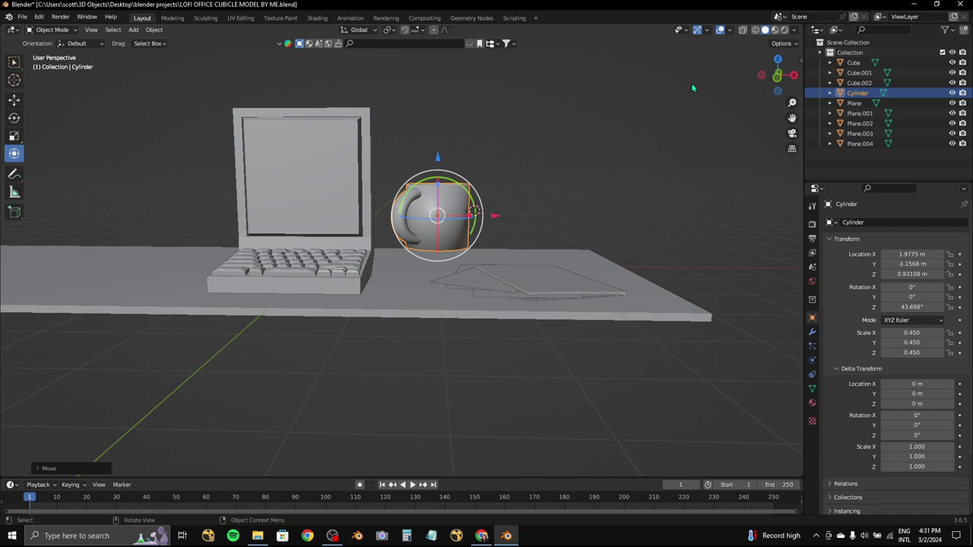
click(777, 76)
key(g)
key(z)
click(465, 209)
middle_drag(465, 209, 480, 222)
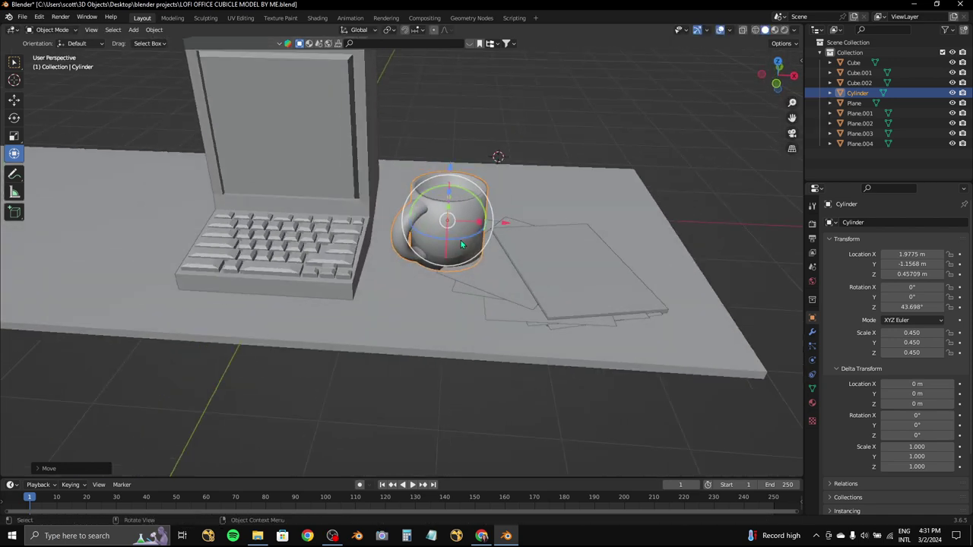
- Rearrange the scattered papers by moving and rotating the sheets
click(518, 299)
drag(777, 76, 775, 82)
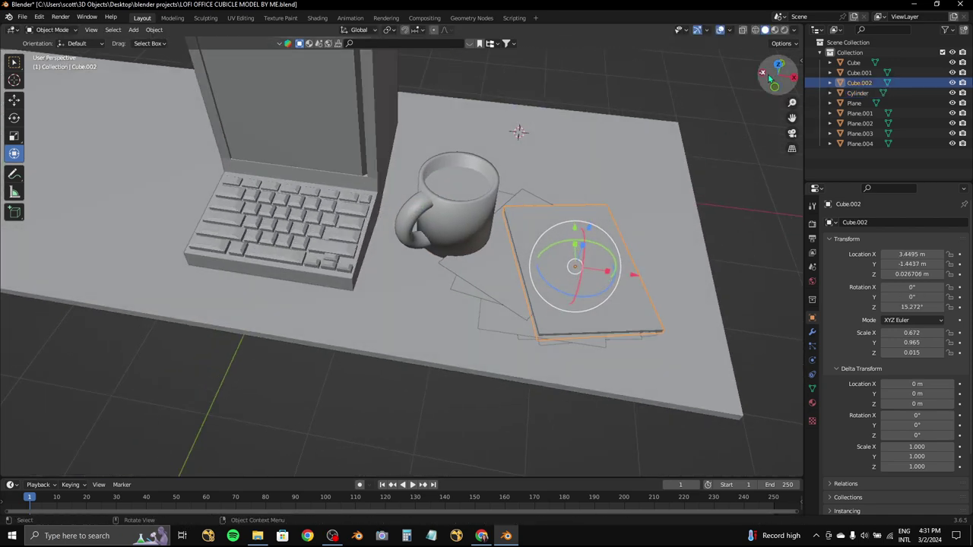
click(777, 68)
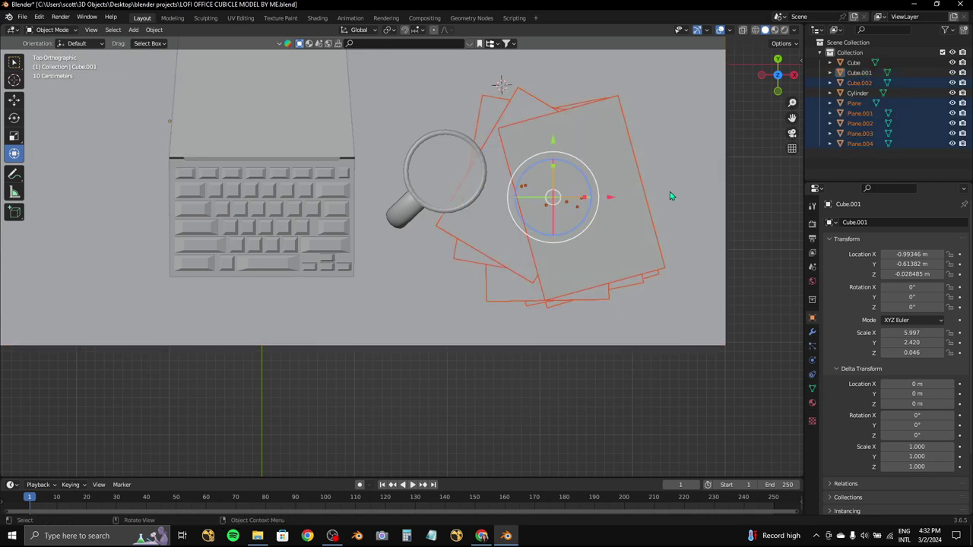
key(ctrl+z)
key(ctrl+z)
key(ctrl+z)
key(ctrl+z)
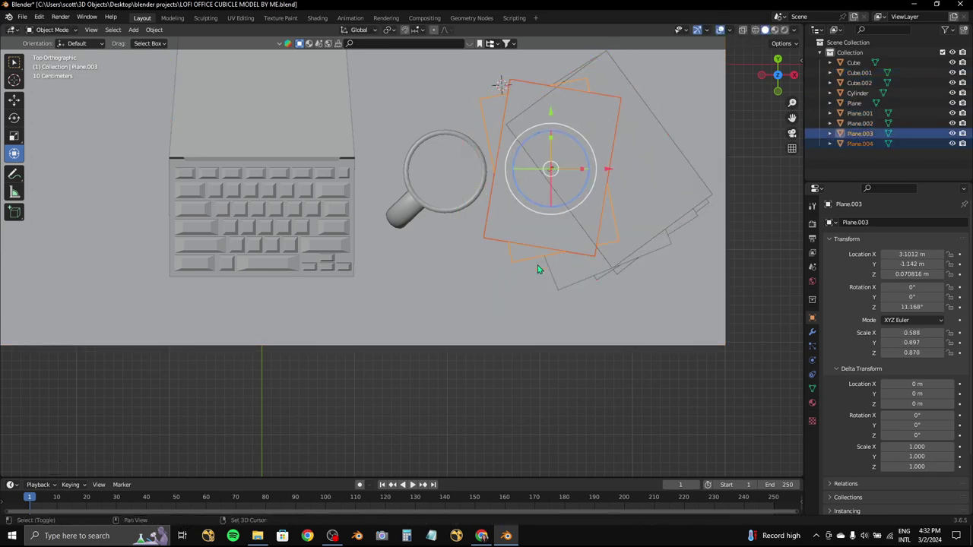
key(ctrl+z)
key(g)
click(638, 197)
shift+click(691, 224)
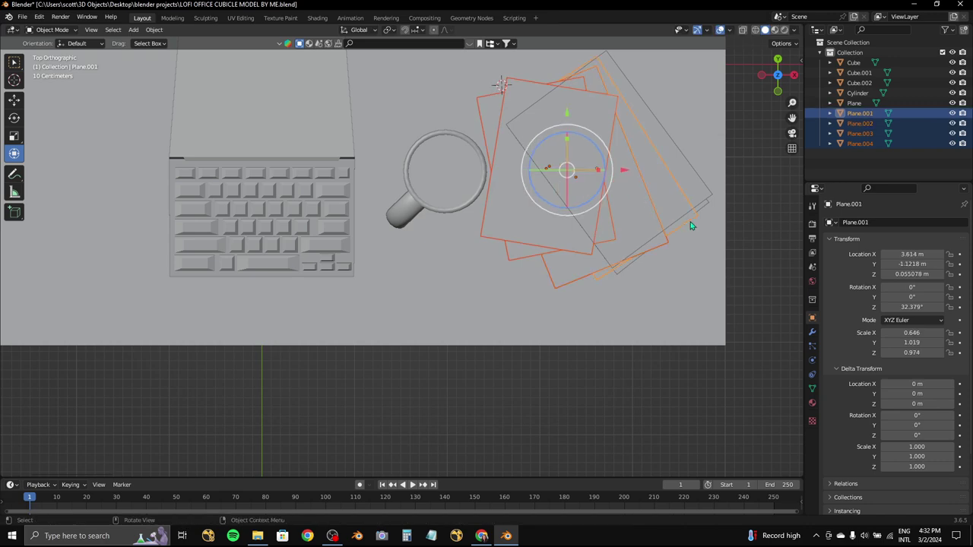
key(r)
click(684, 228)
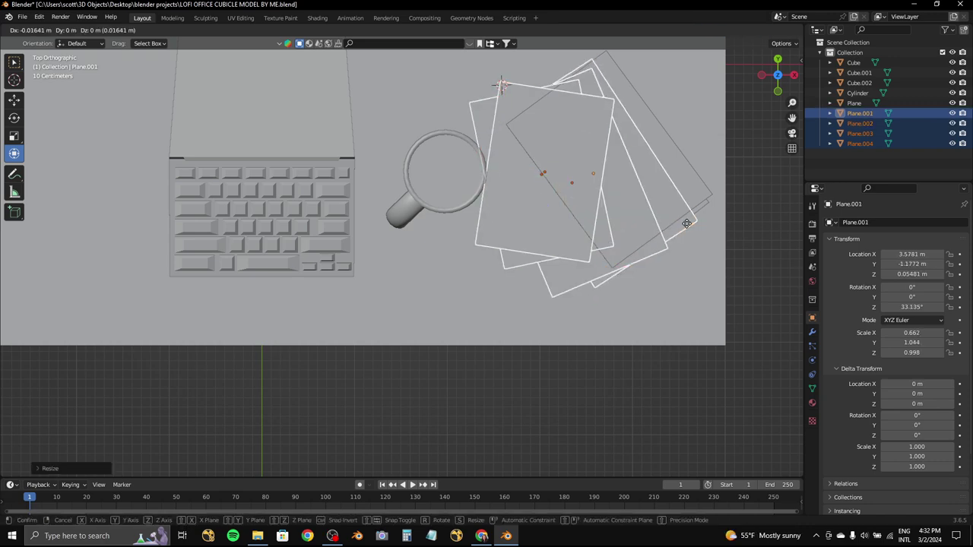
- Slide the mug toward the laptop and turn it around its vertical axis
click(497, 231)
drag(445, 178, 425, 184)
key(g)
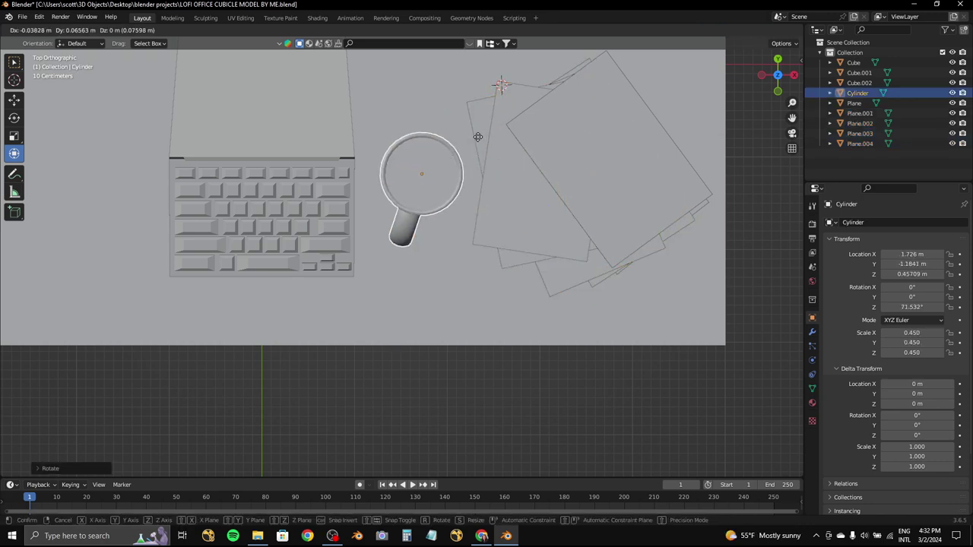
click(485, 141)
key(r)
click(516, 124)
middle_drag(516, 124, 480, 185)
key(KP_1)
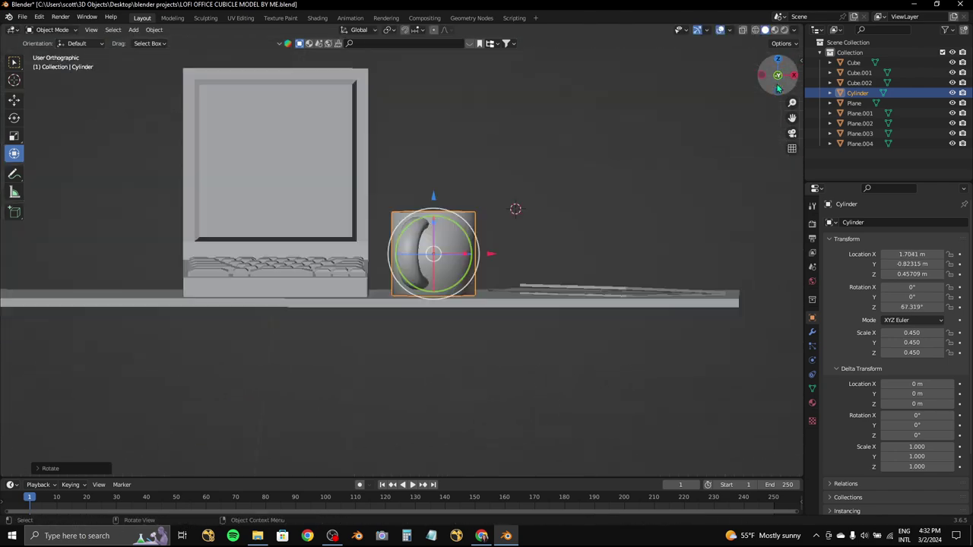
key(KP_7)
- Try the mug left of the laptop, then place it right of the laptop
key(g)
click(284, 232)
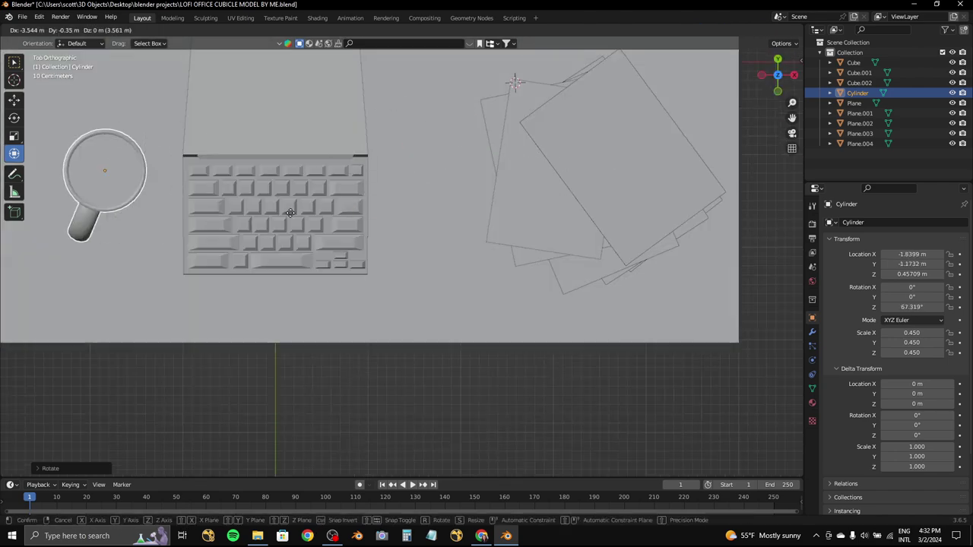
key(r)
click(304, 213)
middle_drag(335, 99, 359, 164)
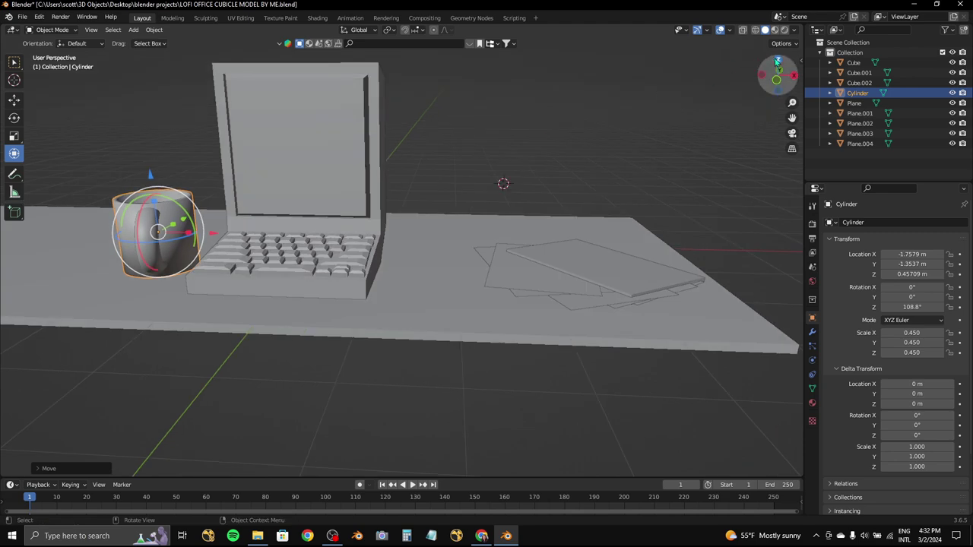
key(KP_7)
key(r)
click(552, 281)
key(g)
click(510, 298)
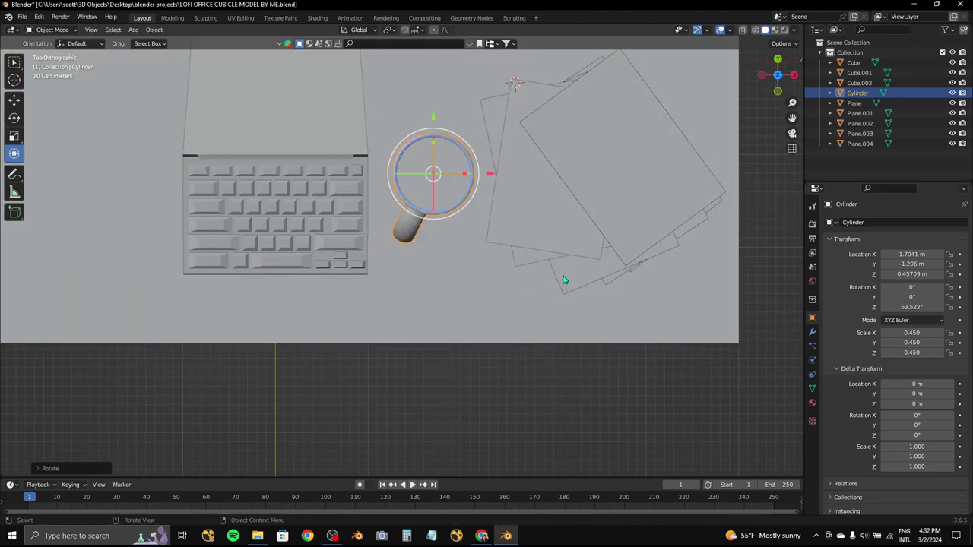
- Turn the mug about 60° so its handle points lower left, nudging its position
key(r)
click(563, 272)
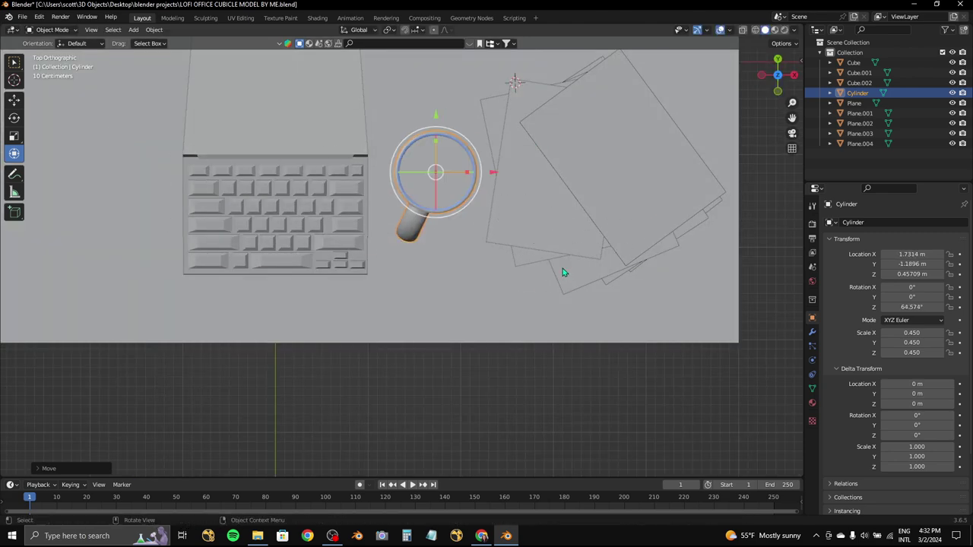
key(ctrl+z)
key(ctrl+z)
key(ctrl+shift+z)
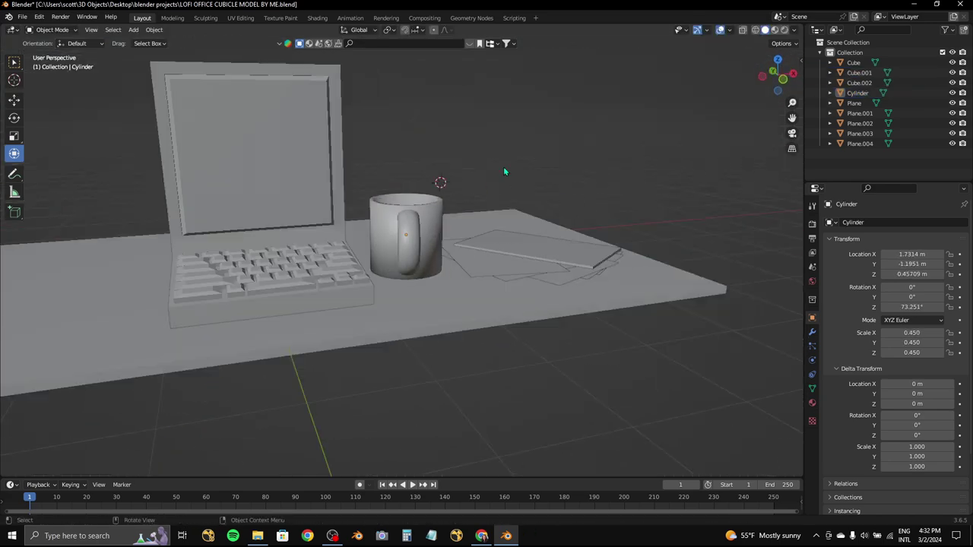
middle_drag(544, 136, 663, 119)
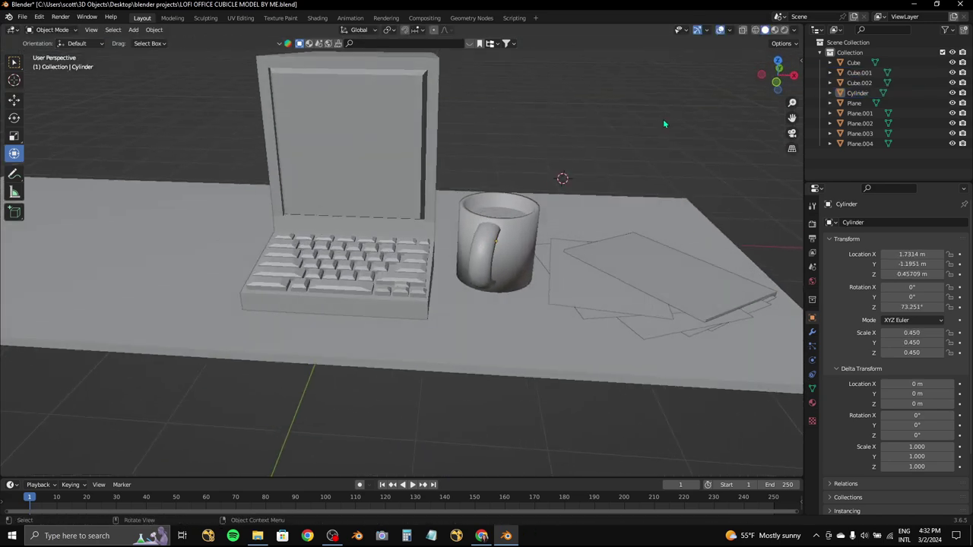
key(KP_7)
key(g)
click(630, 156)
- Finish rotating the mug, add a UV Sphere and move it beside the desk
key(r)
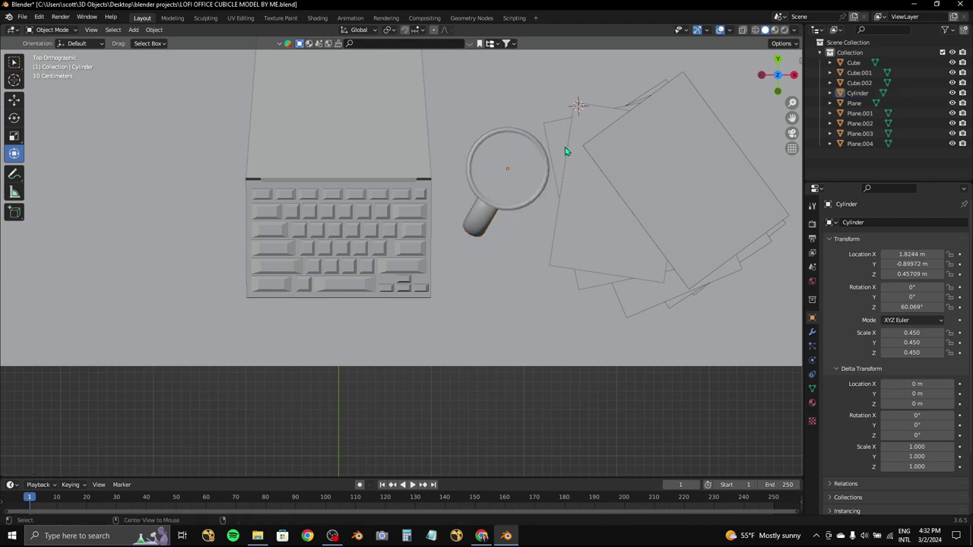
click(569, 152)
click(134, 29)
click(133, 30)
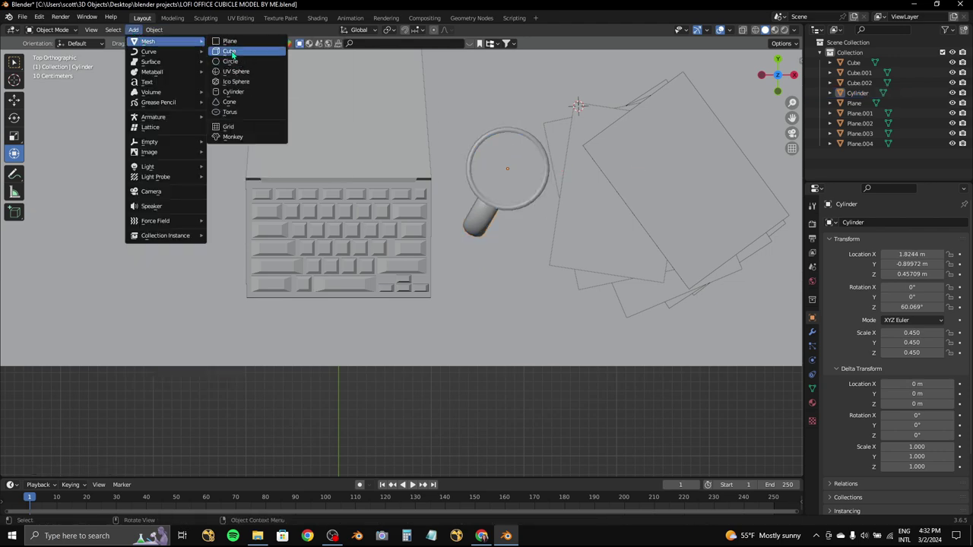
click(266, 71)
click(778, 78)
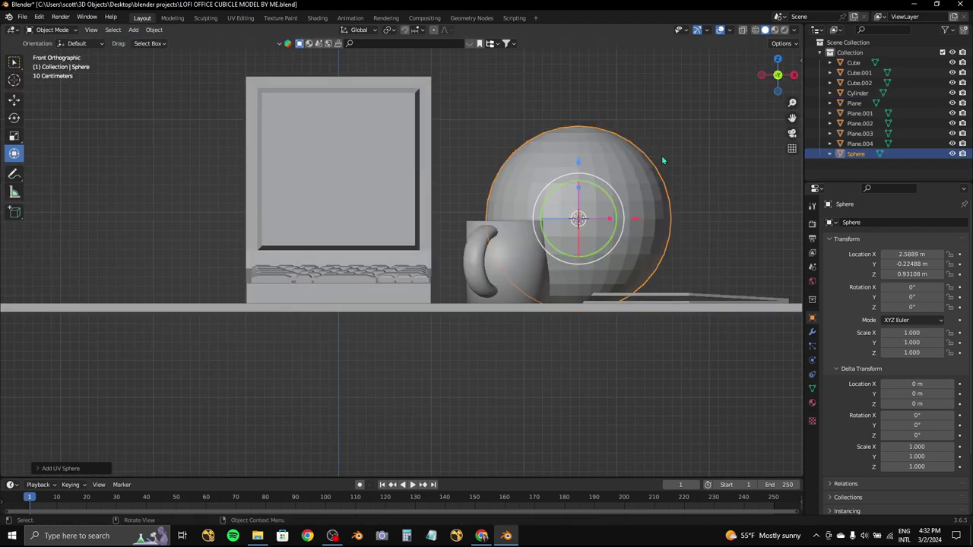
scroll(377, 148, down, 4)
key(g)
click(566, 161)
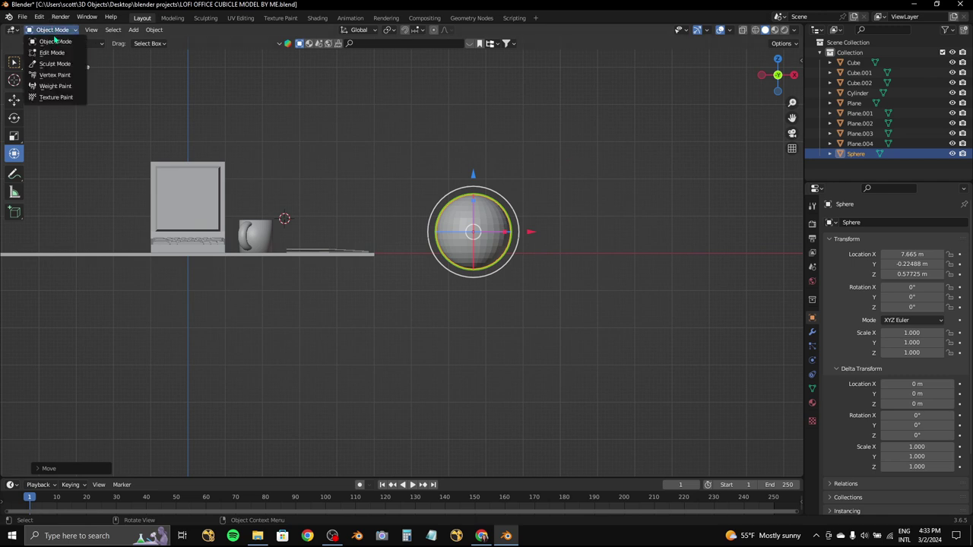
- In Edit Mode, delete the sphere's lower half to leave a dome
click(52, 52)
scroll(495, 254, up, 3)
mouse_move(567, 297)
mouse_down()
mouse_move(236, 182)
mouse_move(465, 333)
mouse_up()
right_click(231, 188)
click(231, 188)
key(x)
click(232, 188)
key(x)
click(469, 335)
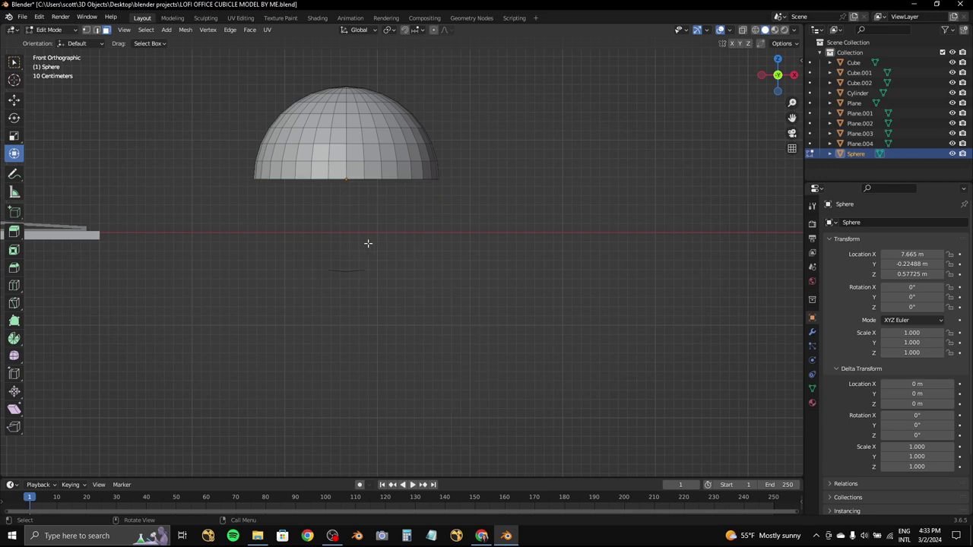
- Shade the dome smooth and stretch it along X to 1.295
mouse_move(368, 243)
middle_down()
mouse_move(402, 319)
mouse_move(401, 277)
middle_up()
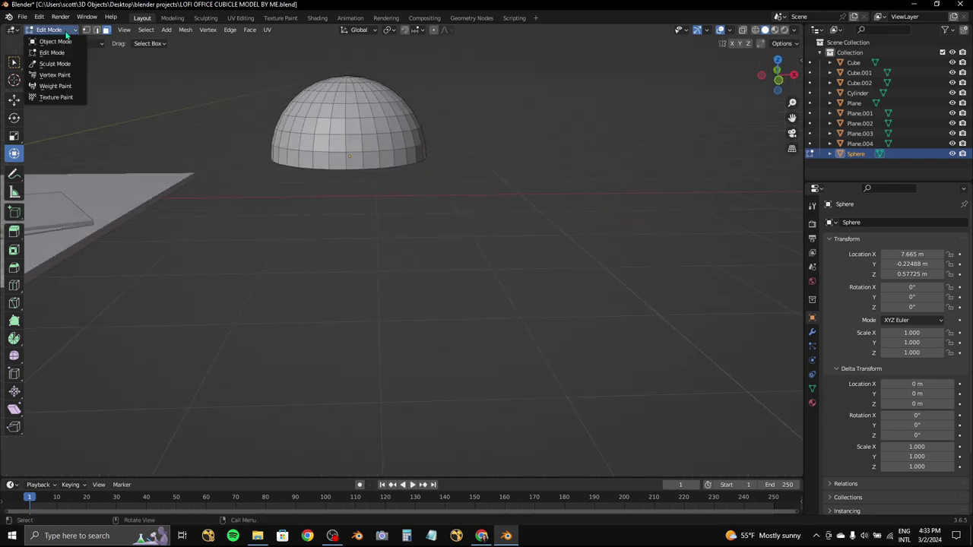
click(57, 41)
click(778, 83)
right_click(477, 70)
click(478, 70)
key(s)
key(x)
click(413, 184)
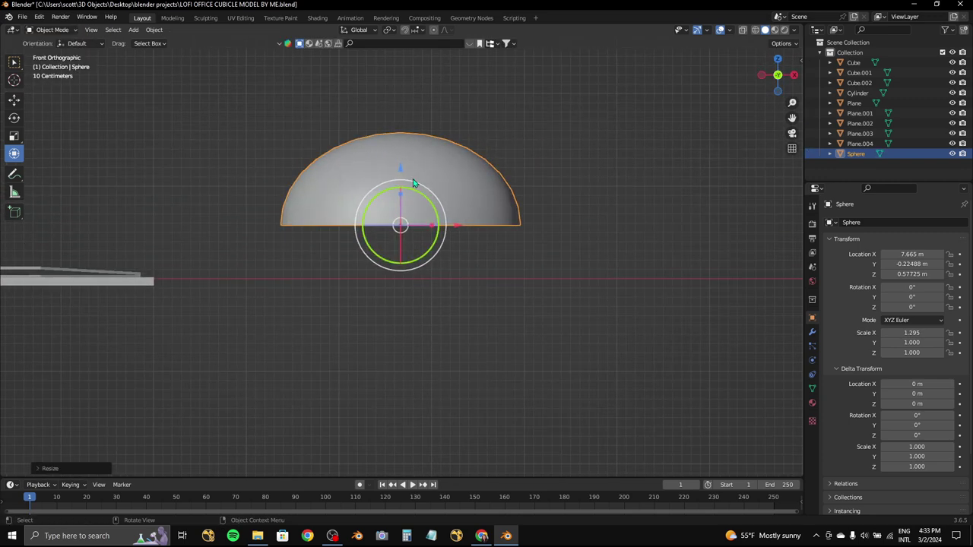
- Flatten the dome along Z to 0.885
key(s)
key(z)
click(403, 190)
middle_drag(403, 190, 680, 103)
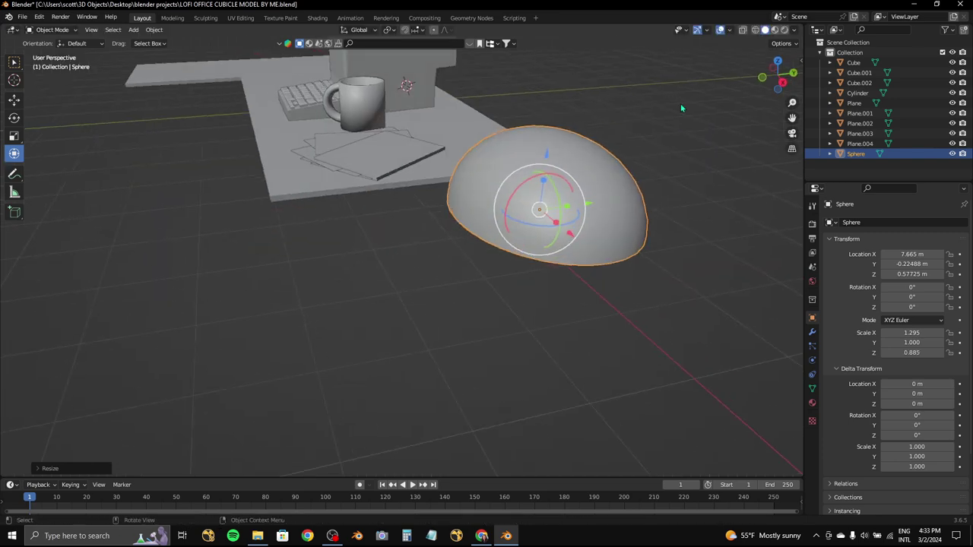
- Duplicate the dome, shrink and tilt the copy, and set it on top as a button
click(778, 74)
key(shift+d)
key(r)
key(s)
click(481, 102)
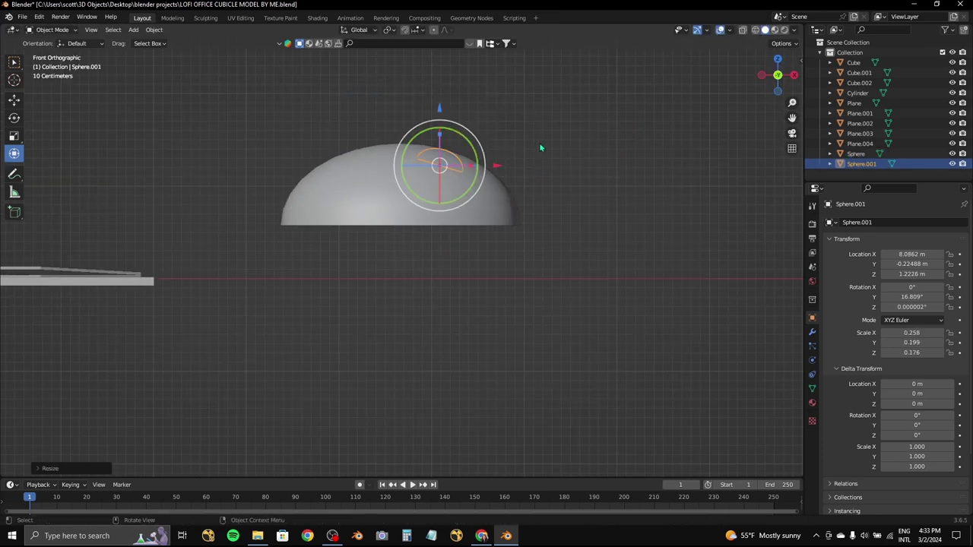
key(g)
click(604, 147)
scroll(602, 175, up, 2)
key(r)
click(629, 178)
key(g)
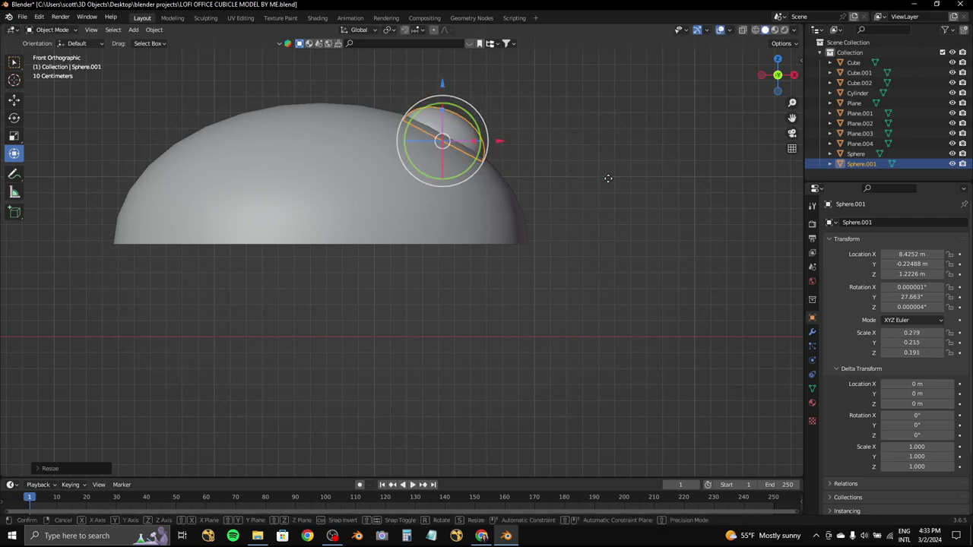
click(608, 178)
middle_drag(608, 178, 532, 228)
- Refine the small dome: slightly taller, more tilted, narrower and a bit smaller
click(778, 64)
shift+click(391, 155)
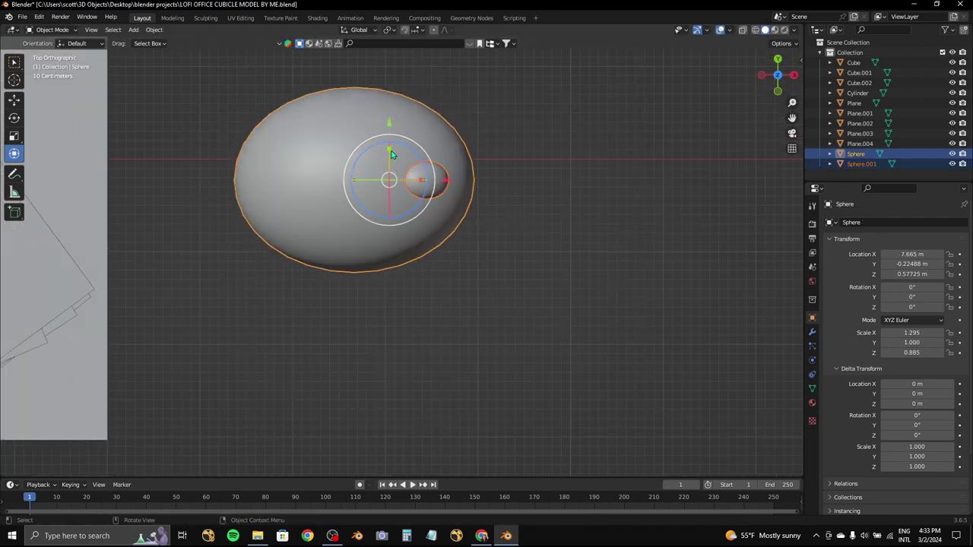
click(429, 182)
middle_drag(440, 194, 441, 137)
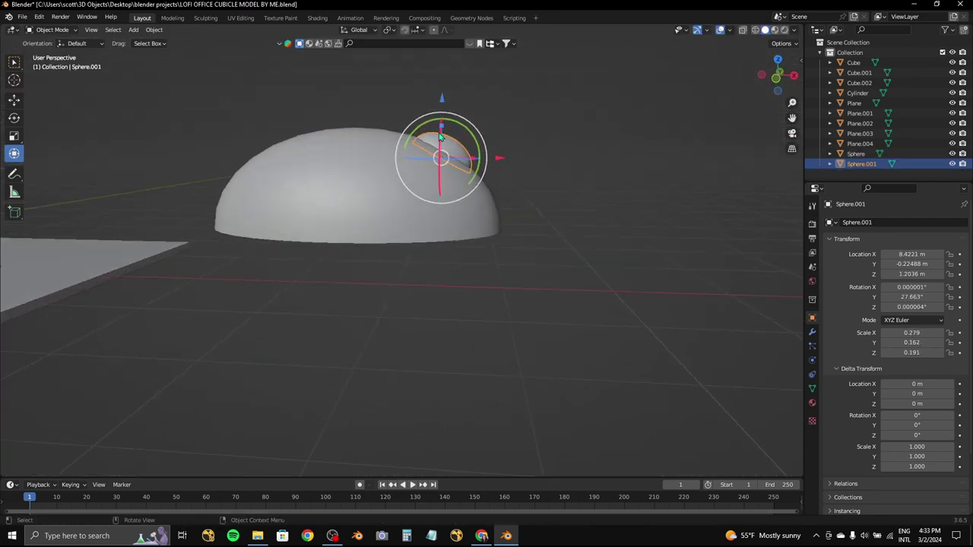
drag(441, 136, 445, 114)
key(KP_1)
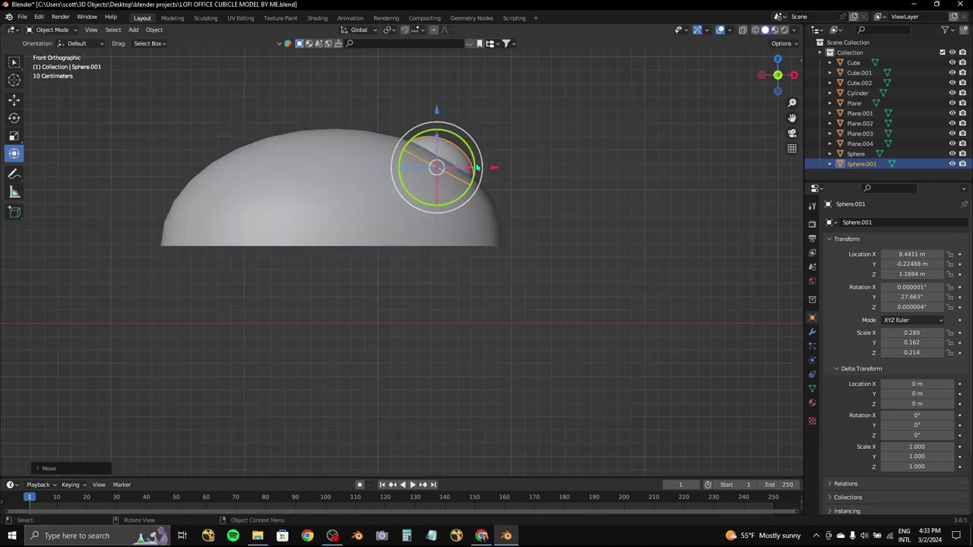
drag(477, 167, 560, 154)
mouse_move(560, 154)
middle_down()
mouse_move(471, 185)
mouse_move(503, 149)
mouse_move(458, 211)
middle_up()
drag(458, 211, 447, 210)
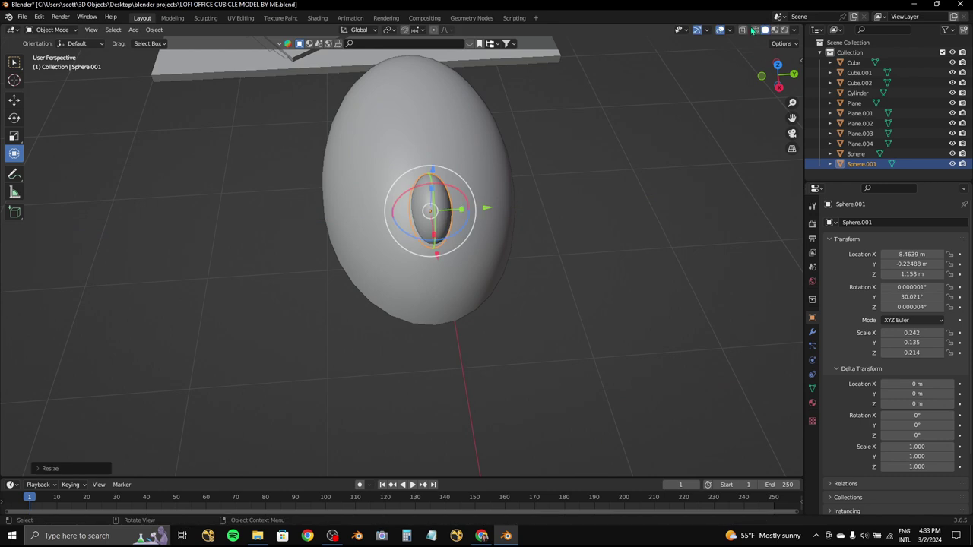
mouse_move(706, 39)
middle_down()
mouse_move(527, 140)
mouse_move(431, 180)
middle_up()
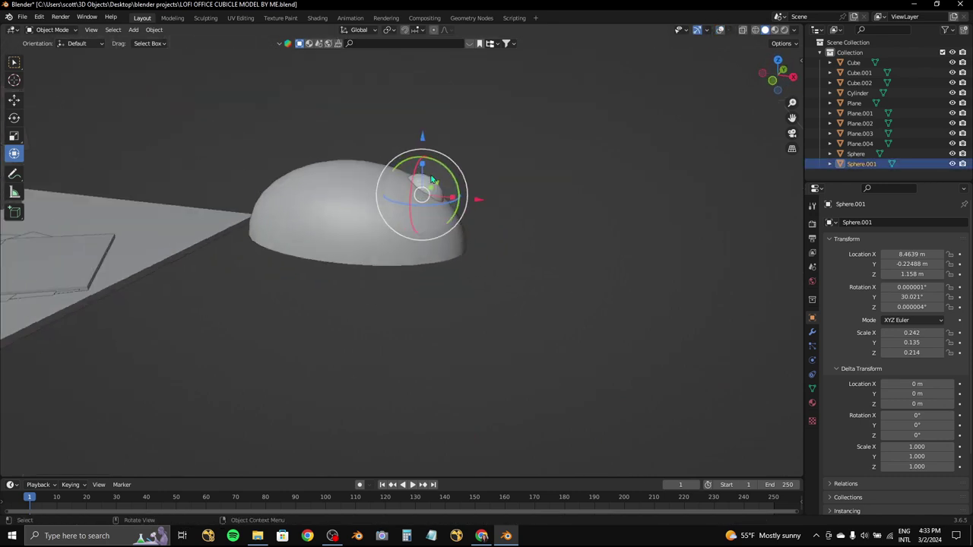
mouse_move(425, 139)
mouse_down()
mouse_move(418, 163)
mouse_move(383, 195)
mouse_move(383, 212)
mouse_up()
- Select the large mouse dome and flatten it further
click(372, 187)
key(KP_1)
mouse_move(778, 74)
mouse_down()
mouse_move(346, 193)
mouse_move(560, 196)
mouse_up()
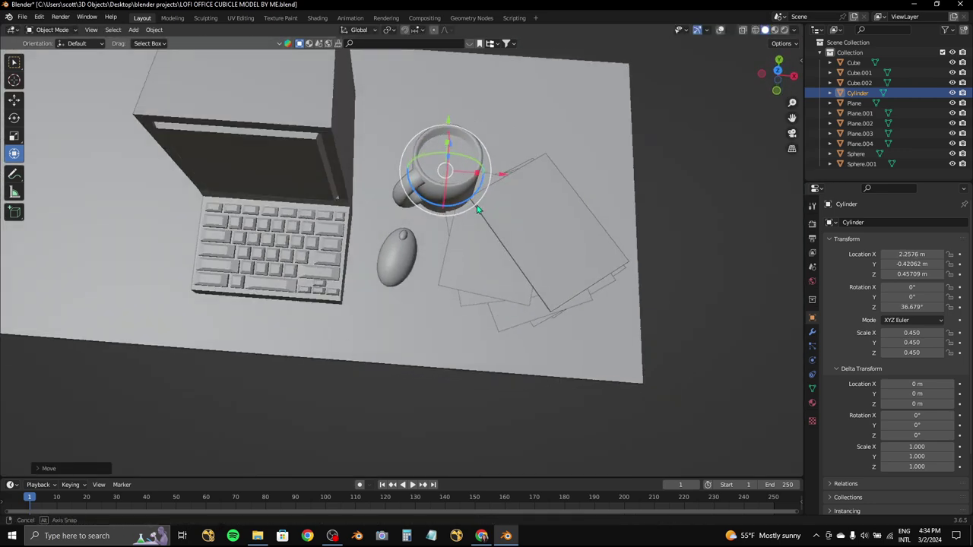
- Rotate the paper stack and the mug to slightly new angles
click(791, 133)
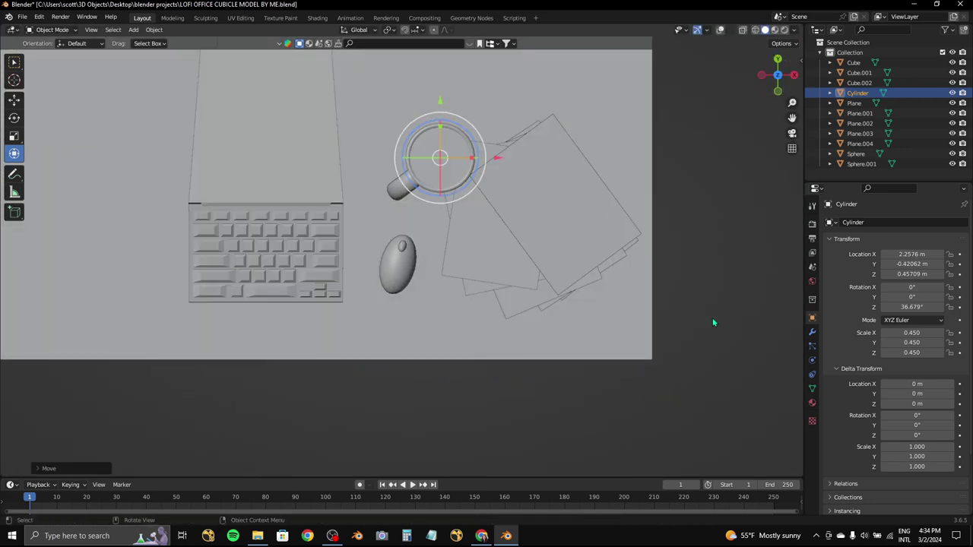
click(720, 29)
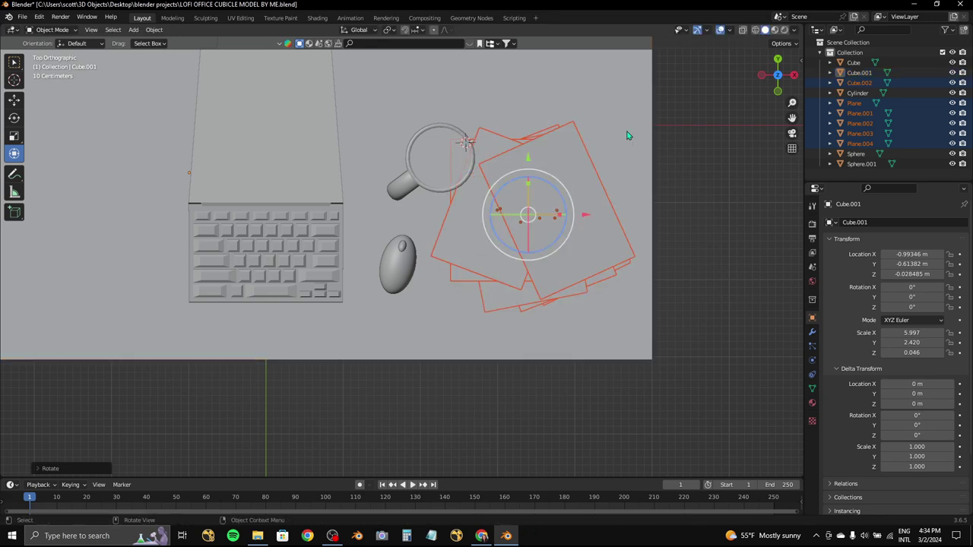
key(r)
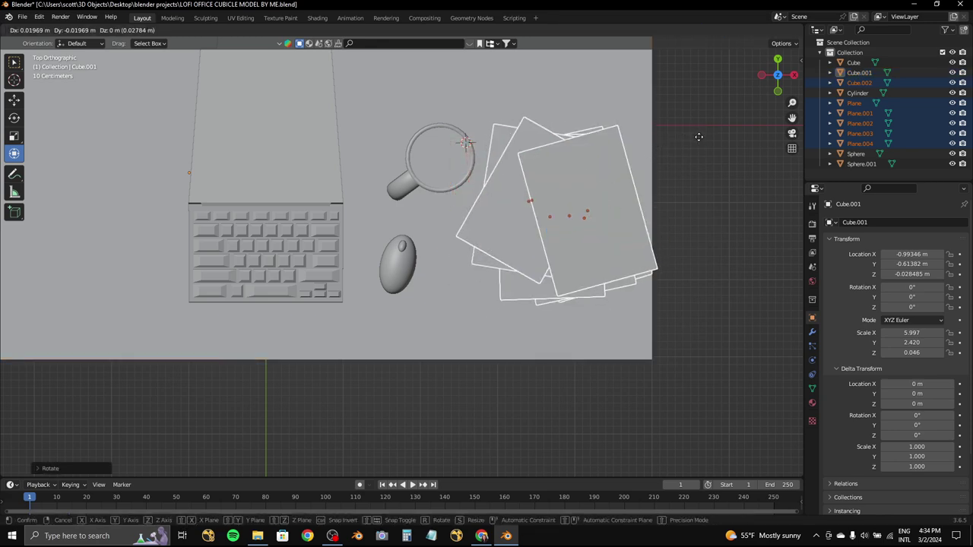
click(698, 135)
drag(439, 157, 452, 165)
key(r)
click(545, 131)
- Lower the computer mouse along Z until it rests on the desk
click(406, 243)
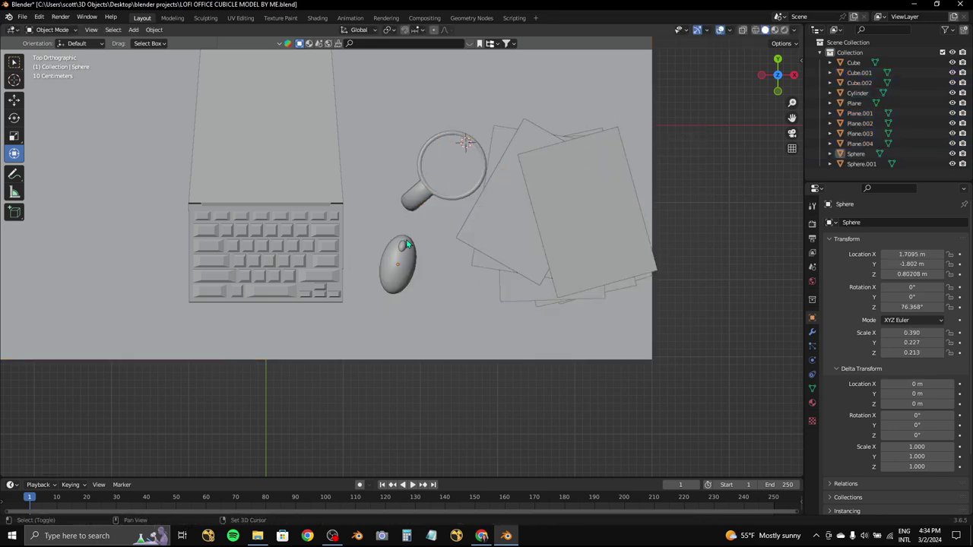
click(403, 261)
middle_drag(403, 261, 484, 142)
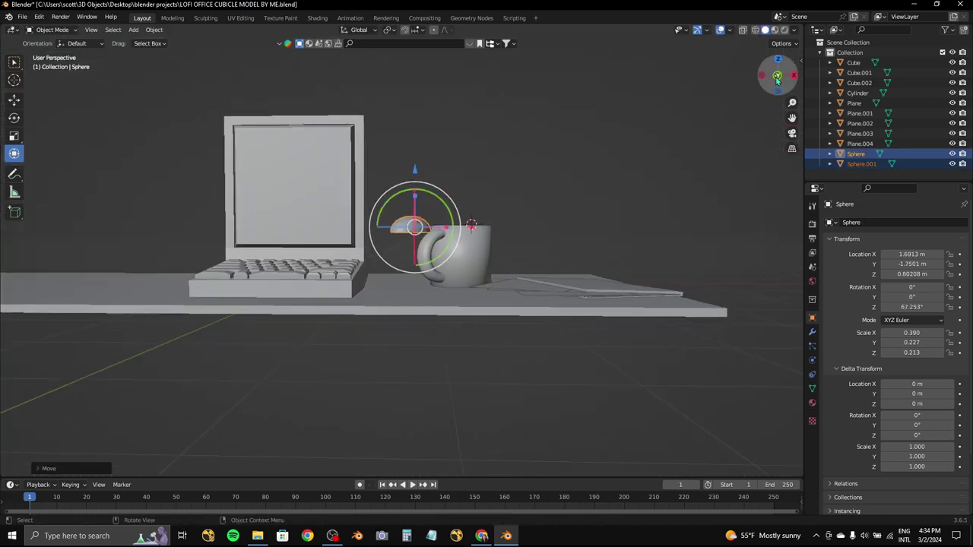
scroll(414, 228, up, 3)
key(g)
key(z)
click(412, 304)
mouse_move(413, 304)
middle_down()
mouse_move(372, 203)
mouse_move(424, 195)
middle_up()
mouse_move(643, 129)
middle_down()
mouse_move(530, 237)
mouse_move(643, 109)
middle_up()
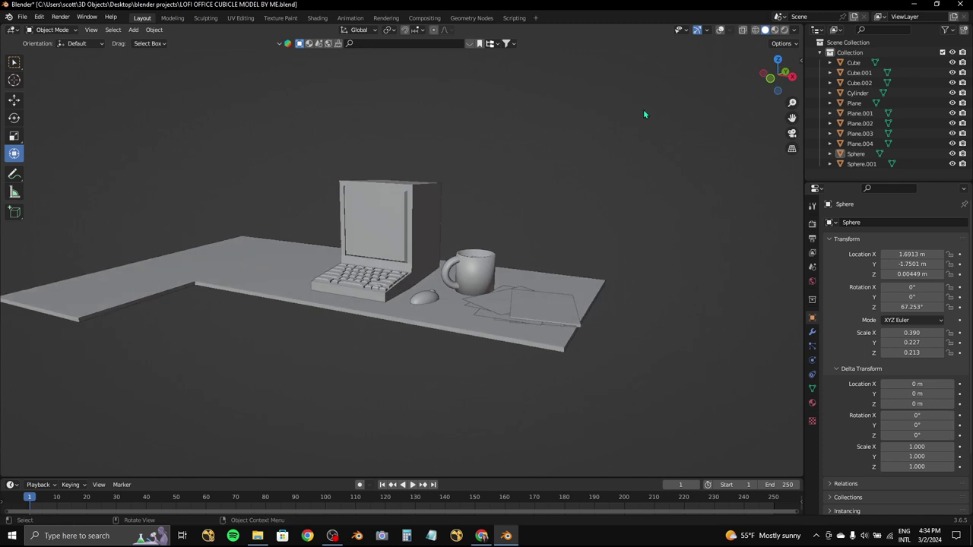
- From top view, save the file and bring up the Add menu
click(721, 30)
scroll(491, 241, up, 4)
key(KP_7)
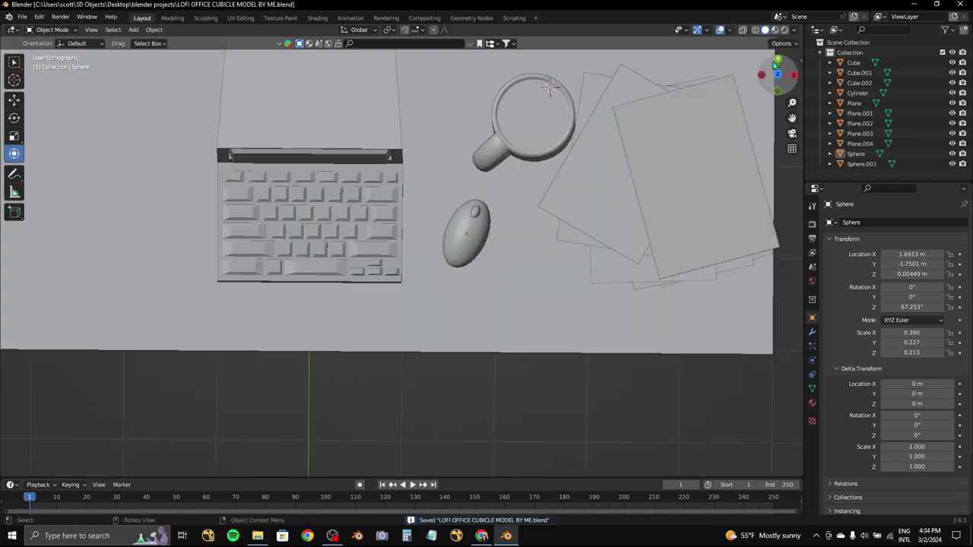
key(ctrl+s)
key(shift+a)
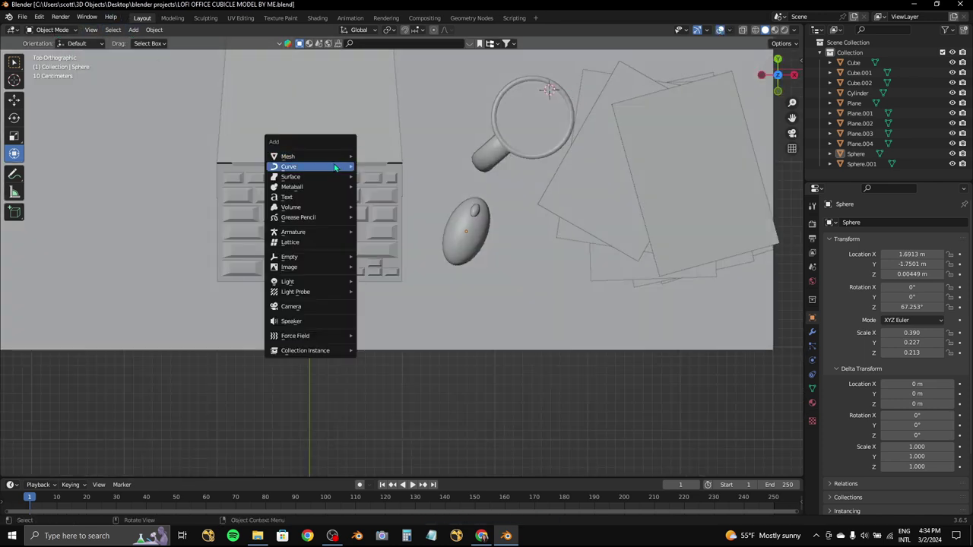
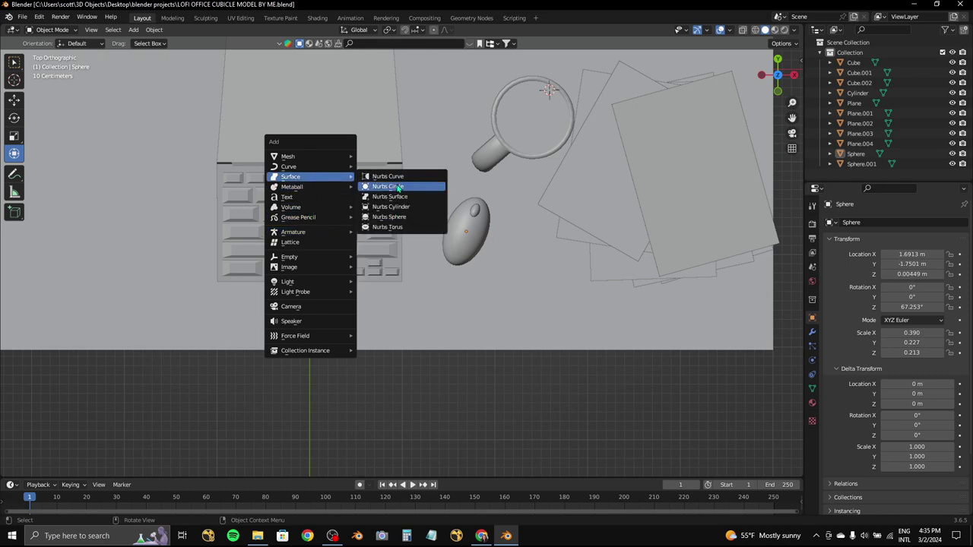
- Add a flat NURBS surface patch, SurfPatch, and enter Edit Mode to show its control points
click(389, 196)
key(KP_Decimal)
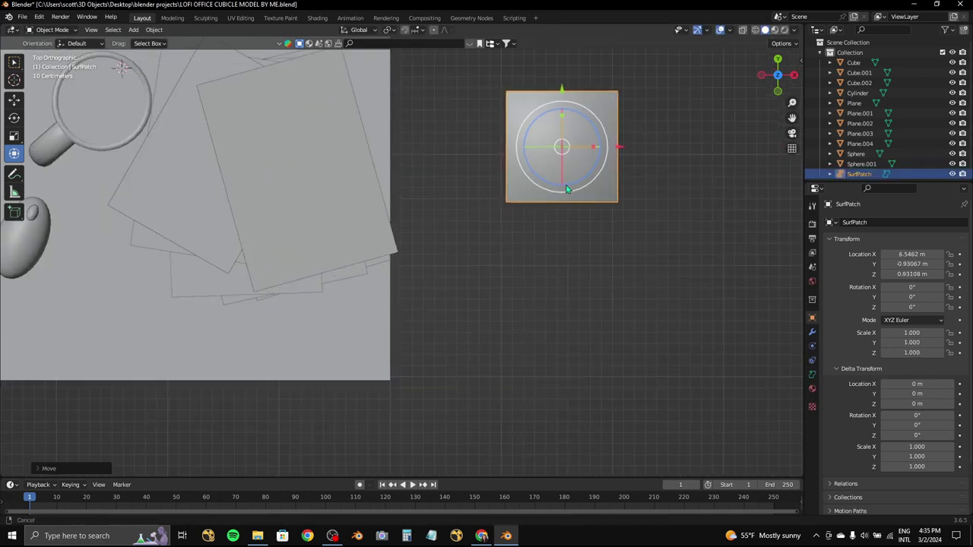
key(r)
key(x)
key(Escape)
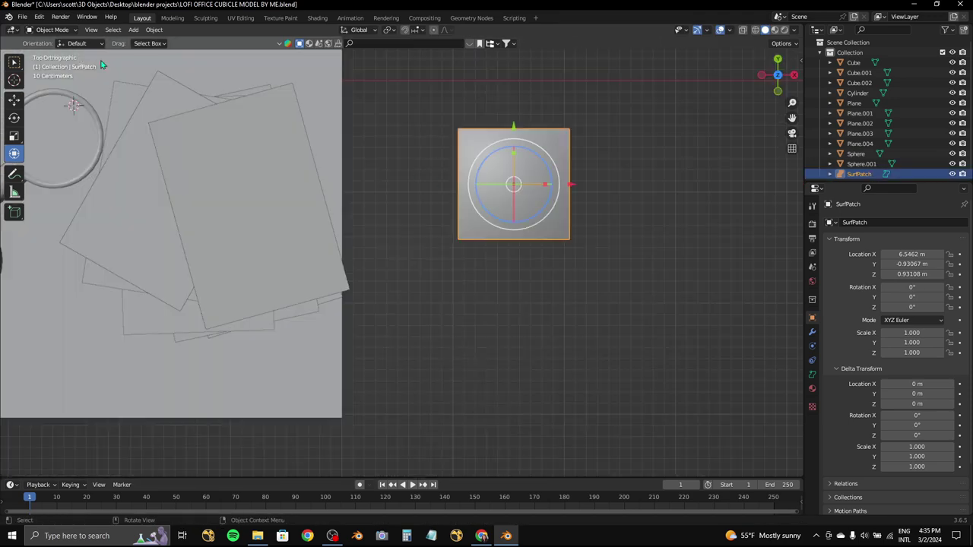
click(51, 53)
middle_drag(446, 167, 519, 114)
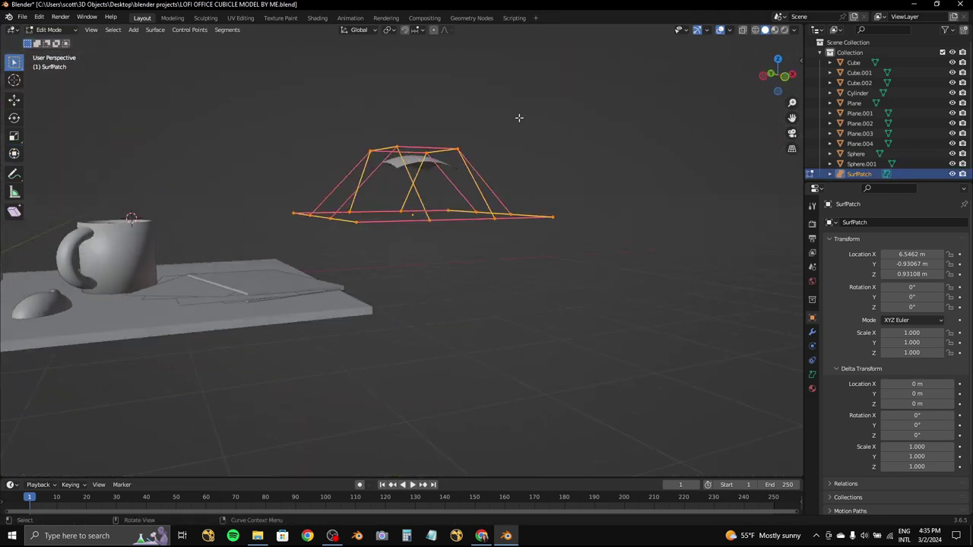
- Select the patch's top row of control points, undoing trial moves and rotations
click(772, 86)
drag(329, 134, 479, 166)
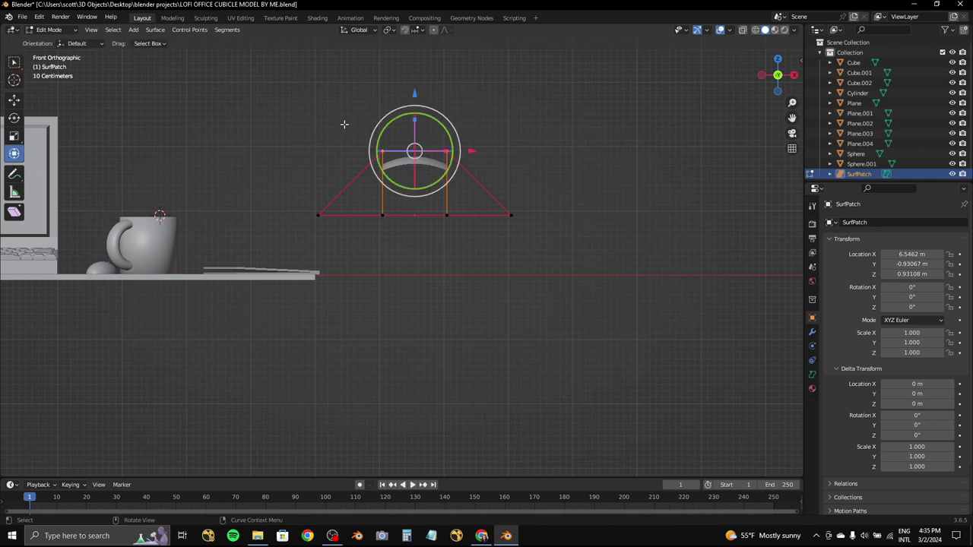
mouse_move(414, 94)
mouse_down()
mouse_move(419, 160)
mouse_move(445, 83)
mouse_up()
key(KP_7)
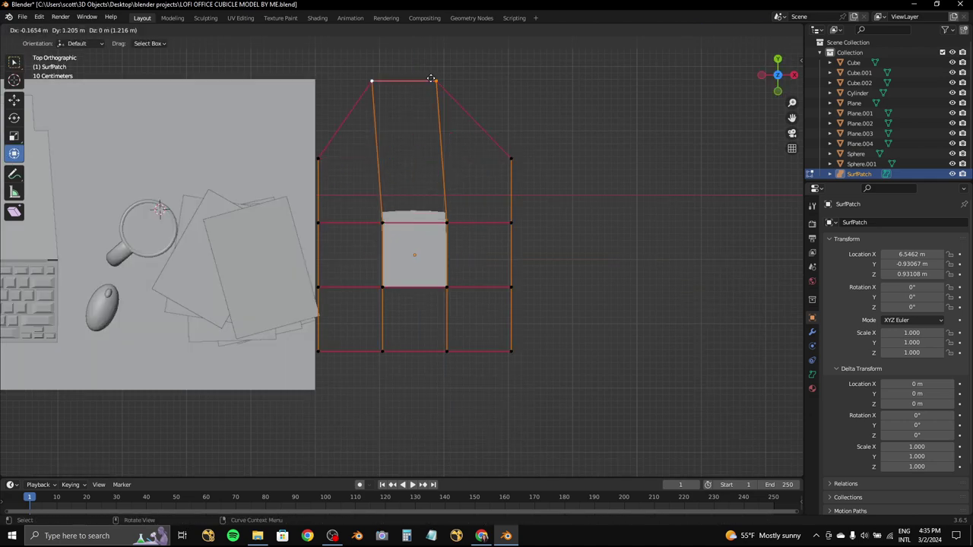
shift+middle_drag(445, 83, 431, 186)
key(Escape)
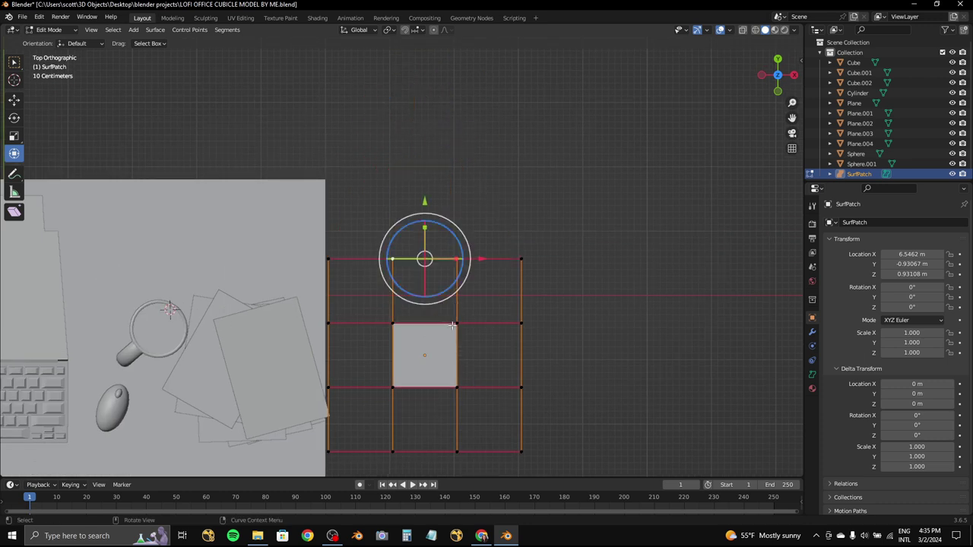
drag(489, 311, 452, 120)
key(g)
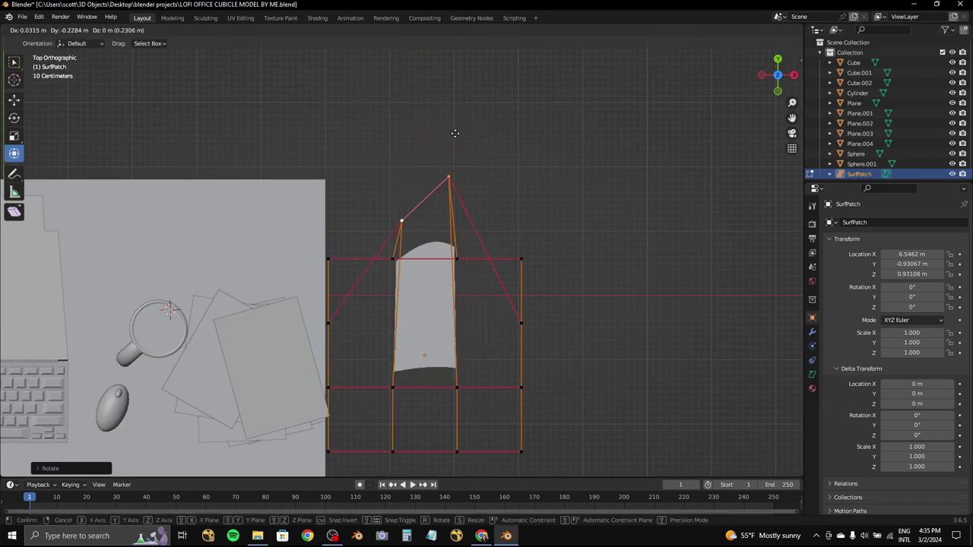
key(Escape)
key(ctrl+z)
- Narrow the patch to about half width on X and extrude a first new row
key(s)
key(x)
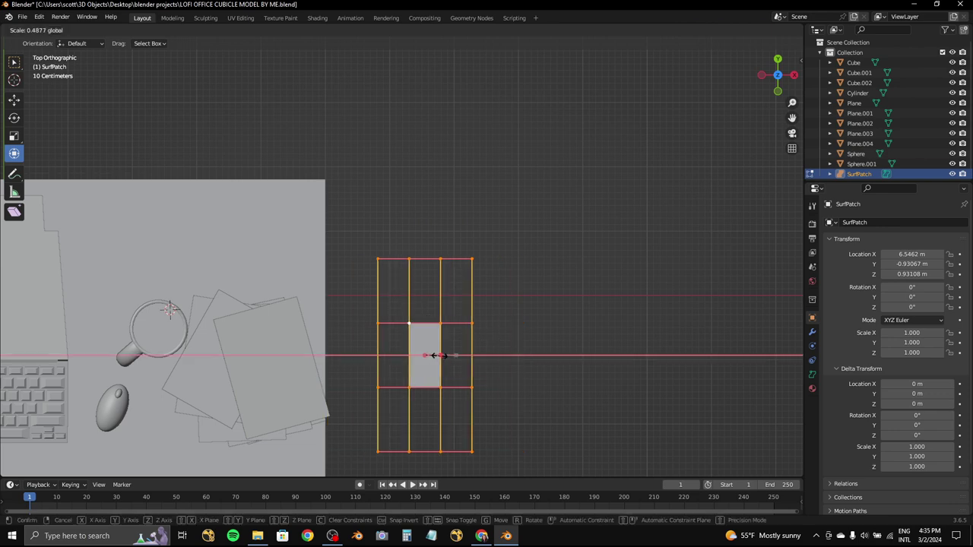
click(428, 355)
scroll(428, 355, up, 1)
key(e)
click(430, 270)
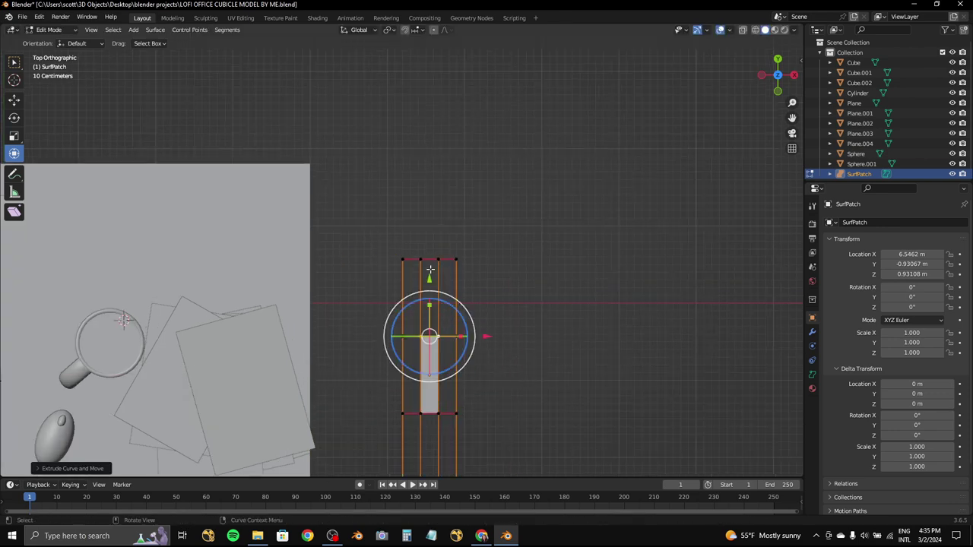
- Tilt and move the upper rows to bend the strip's top segment
drag(389, 245, 480, 370)
key(g)
key(r)
click(532, 228)
key(g)
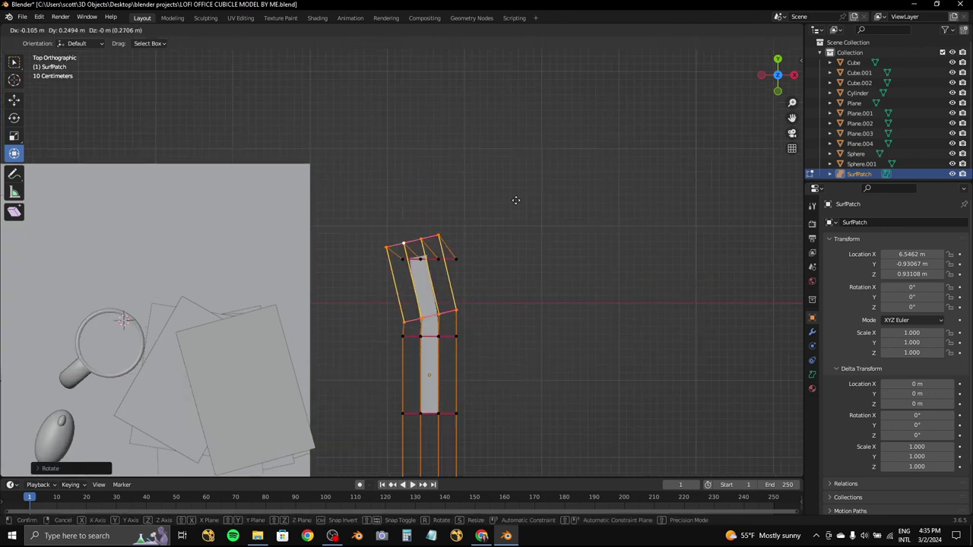
scroll(513, 220, up, 2)
click(532, 266)
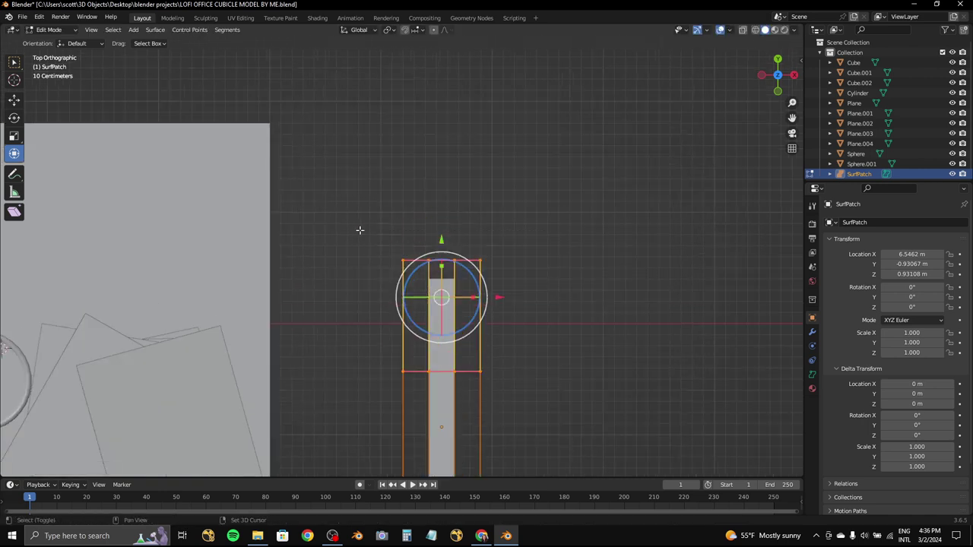
key(g)
click(487, 235)
key(r)
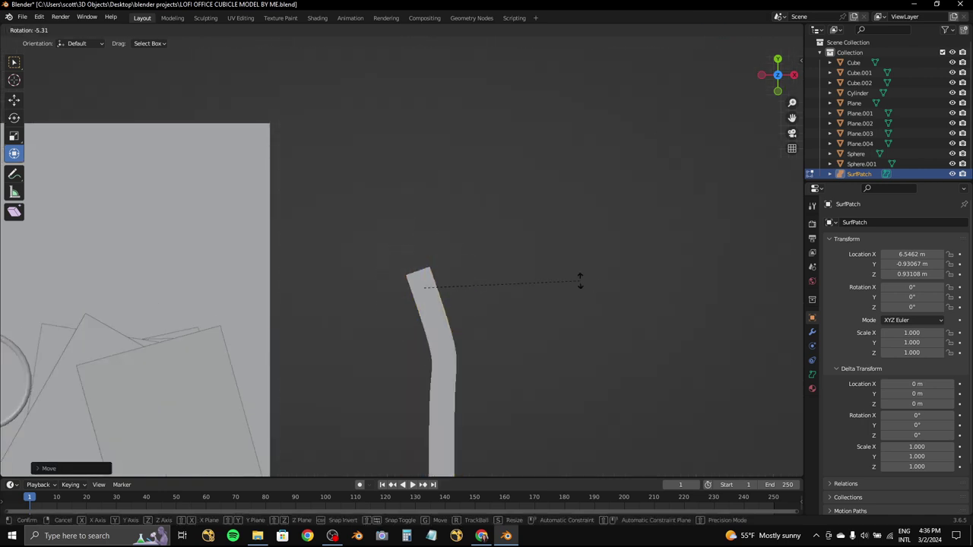
key(Escape)
- Continue the bend, shifting the left control points outward and turning the top segment upright
middle_drag(558, 278, 743, 67)
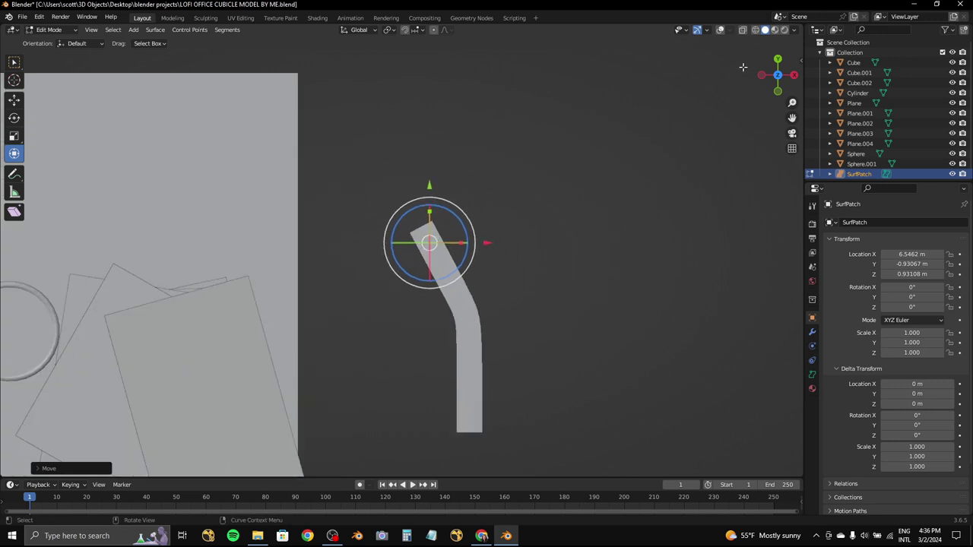
key(g)
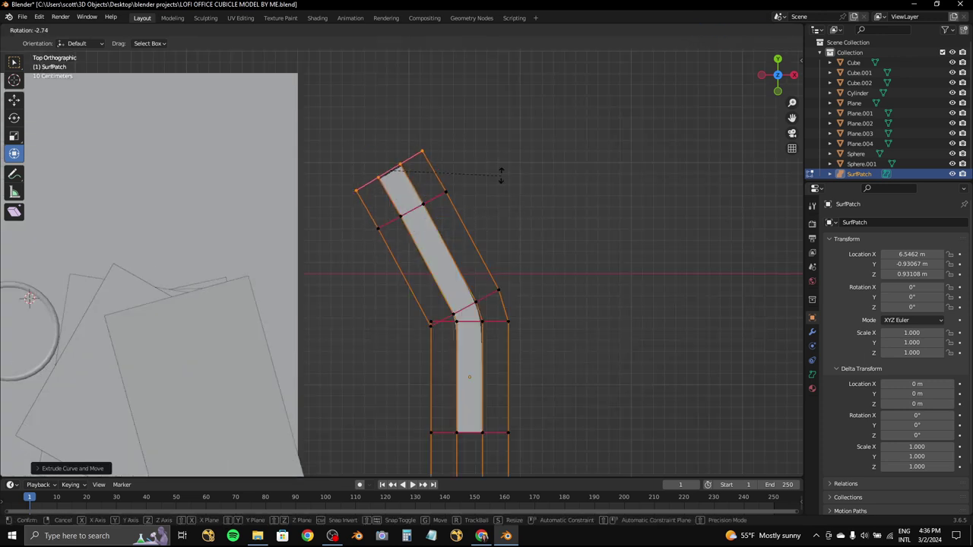
key(Escape)
key(r)
click(469, 180)
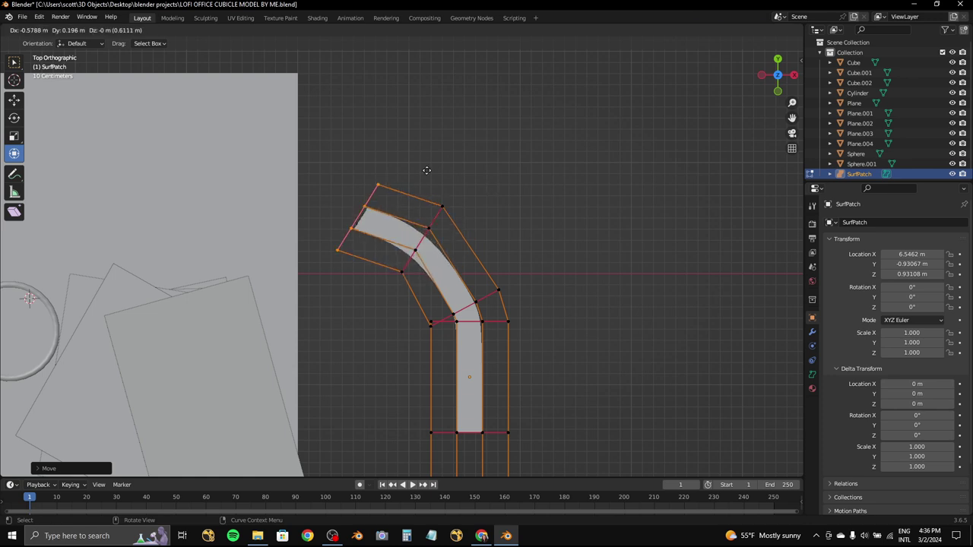
key(g)
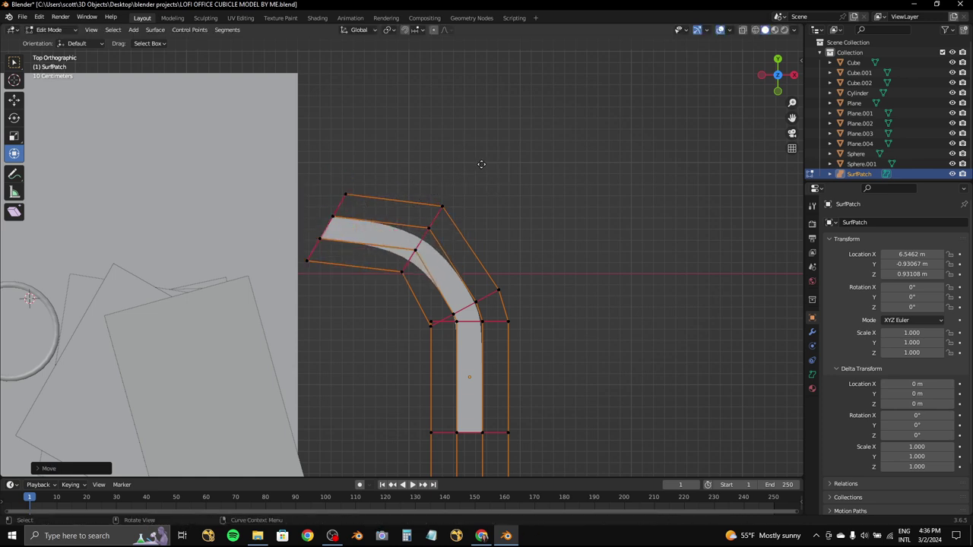
click(504, 162)
shift+middle_drag(504, 162, 624, 199)
key(r)
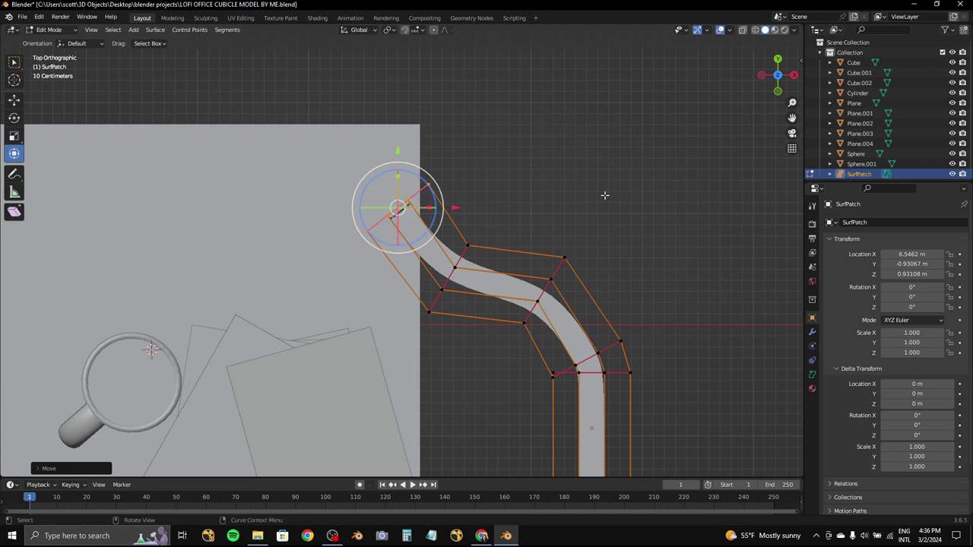
click(605, 93)
shift+middle_drag(605, 93, 662, 206)
- Extrude two more segments, rotate the top row and shift it left and down, then leave Edit Mode
key(r)
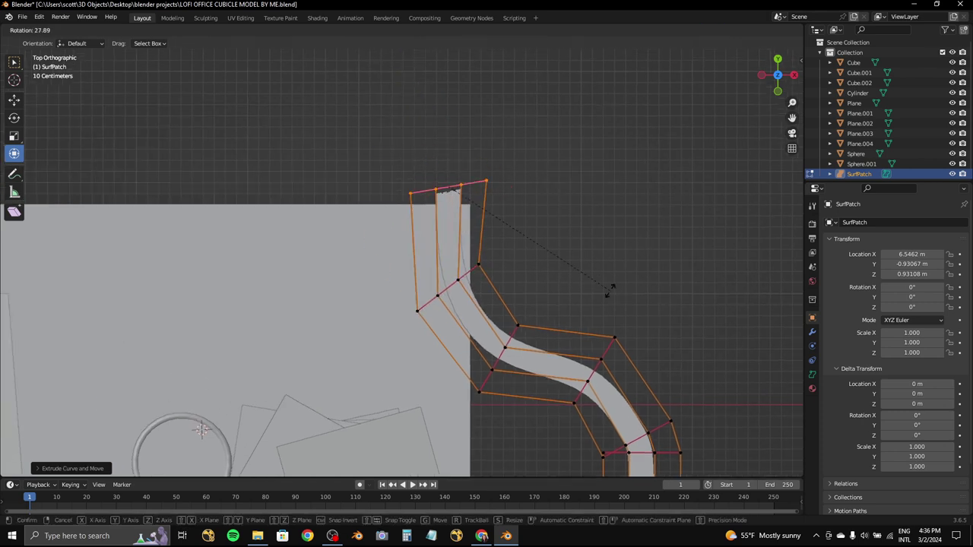
click(607, 284)
key(e)
click(617, 177)
key(r)
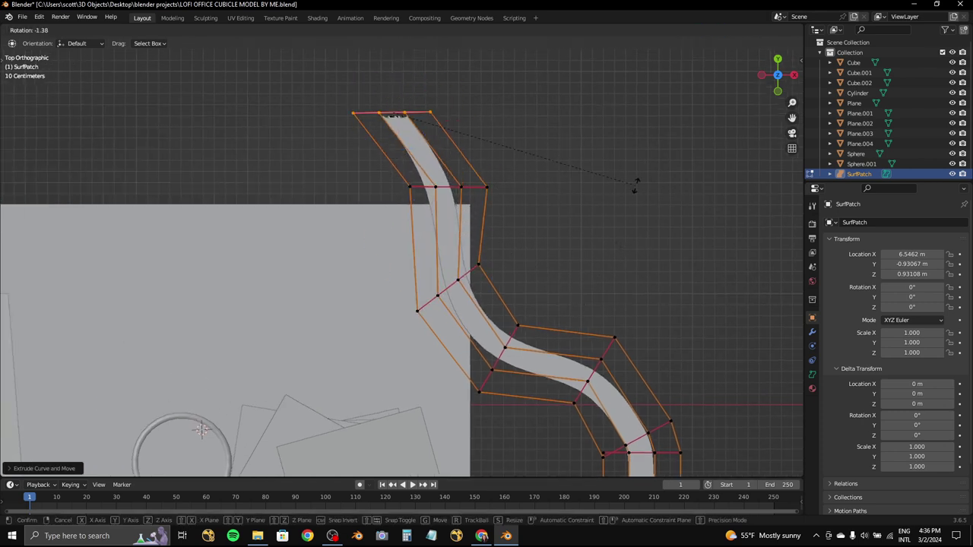
click(389, 84)
key(g)
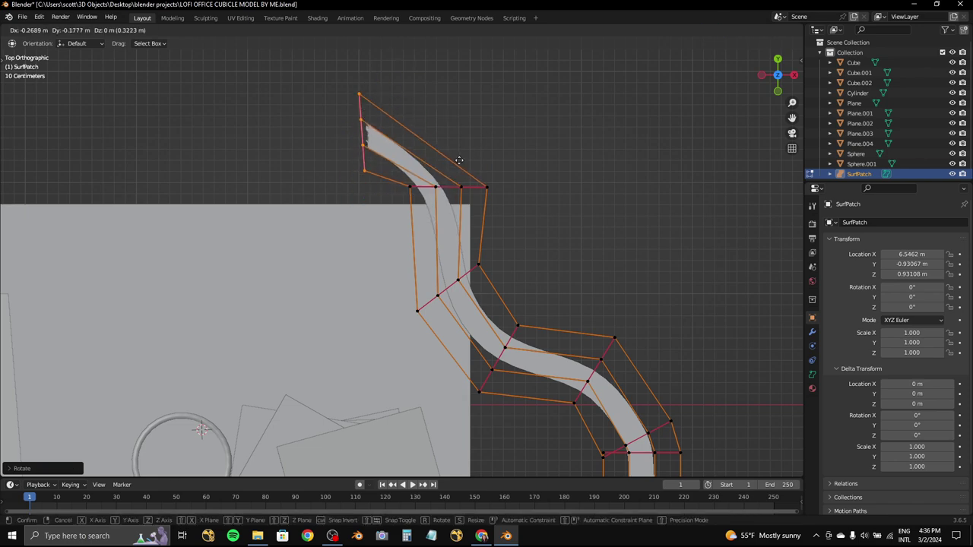
click(459, 160)
middle_drag(459, 159, 159, 82)
scroll(159, 81, down, 3)
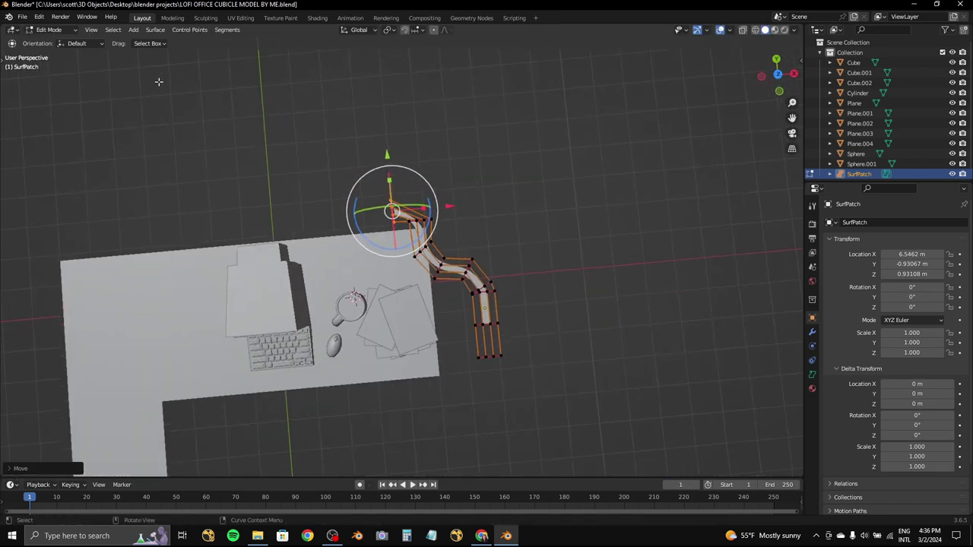
click(55, 42)
- In Object Mode, scale the cable to 0.576, place it beside the mouse and rotate it -19.61°
click(777, 74)
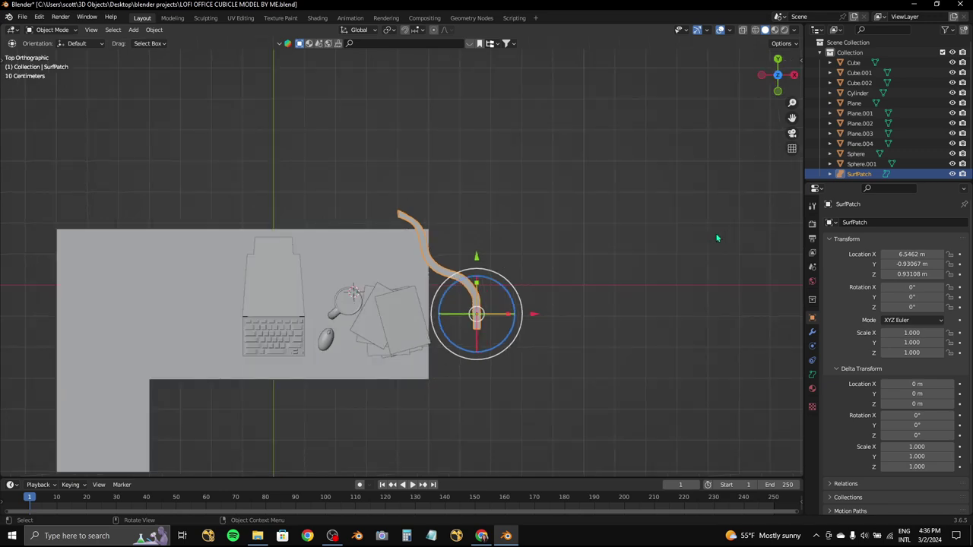
key(g)
key(s)
click(659, 246)
scroll(659, 248, up, 4)
scroll(556, 193, up, 2)
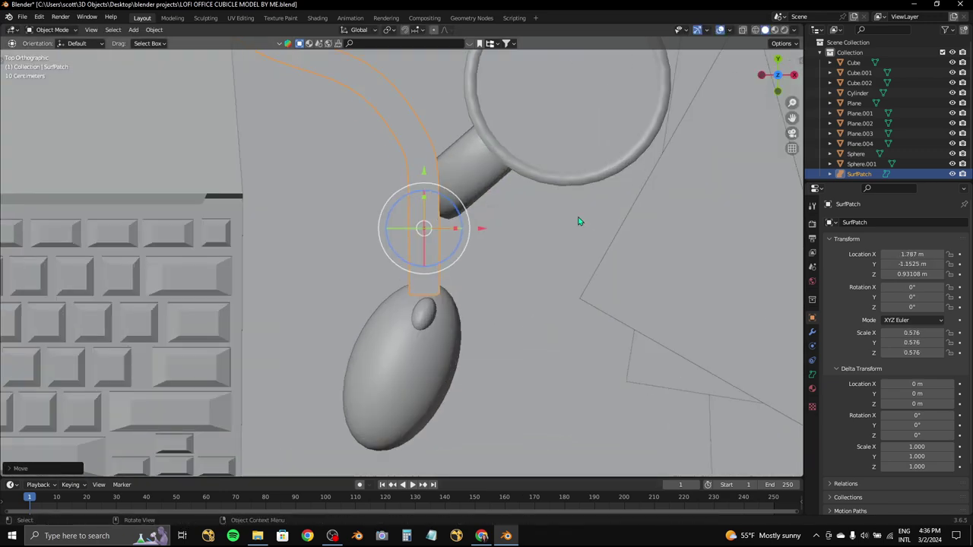
key(r)
click(595, 258)
- Lower the cable vertically, then add and remove a Basis shape key in the surface data
middle_drag(610, 255, 576, 153)
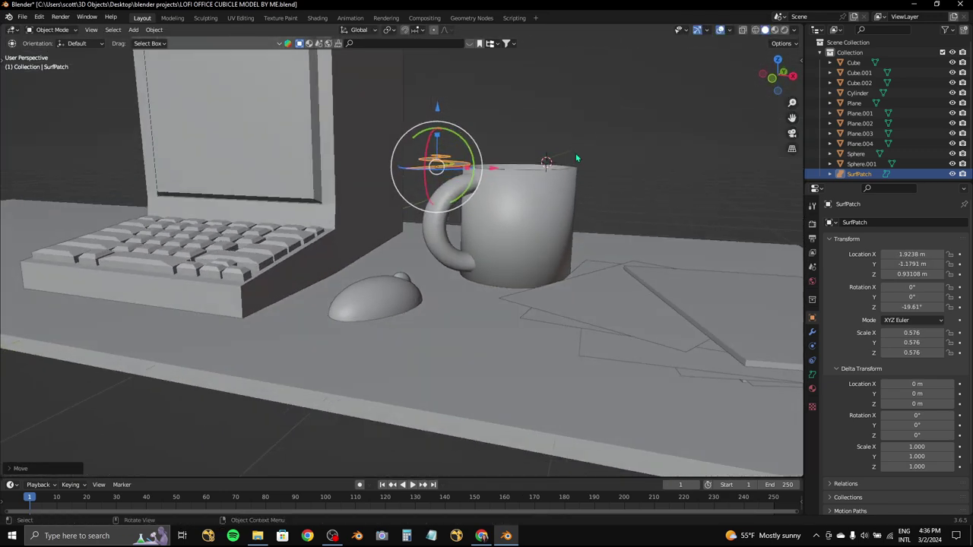
key(g)
key(z)
click(467, 122)
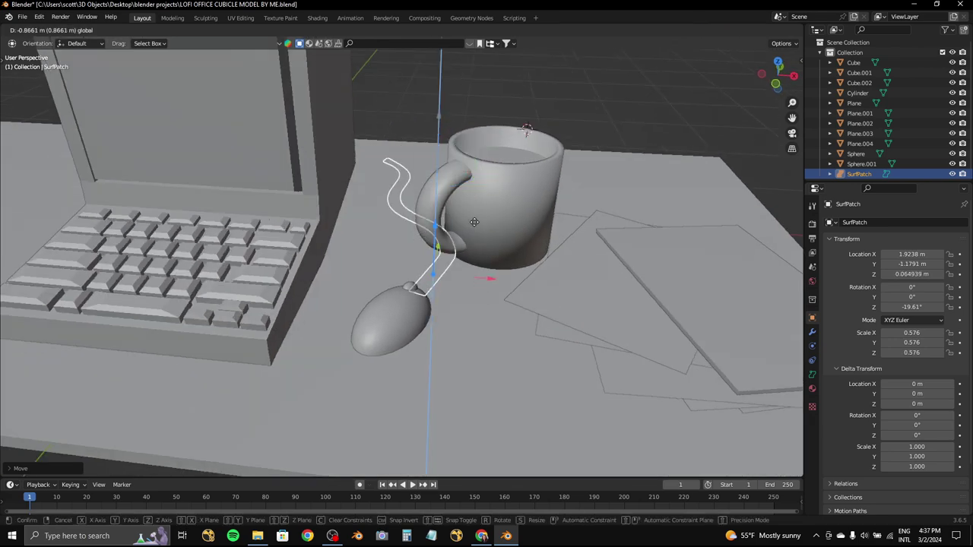
middle_drag(468, 121, 350, 110)
click(811, 375)
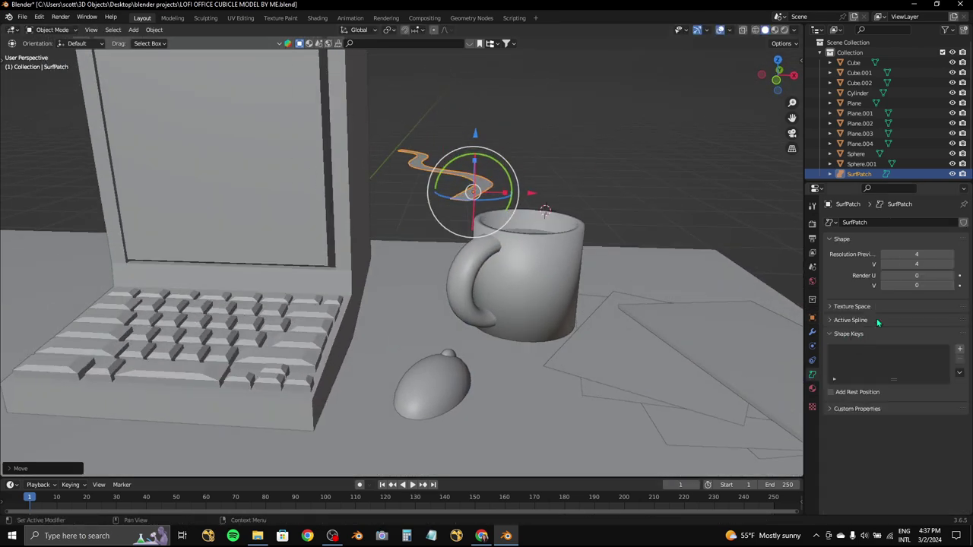
middle_drag(577, 289, 563, 243)
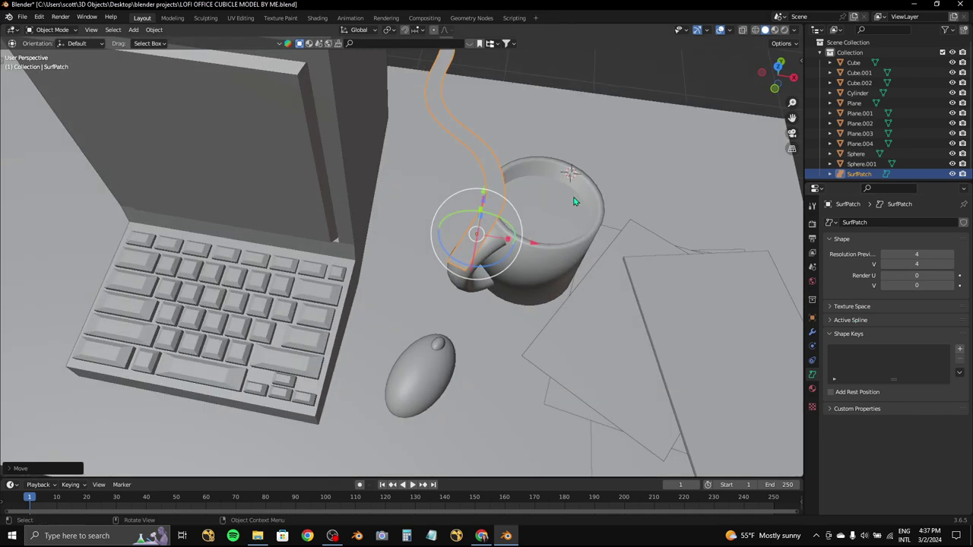
click(959, 349)
middle_drag(532, 68, 525, 131)
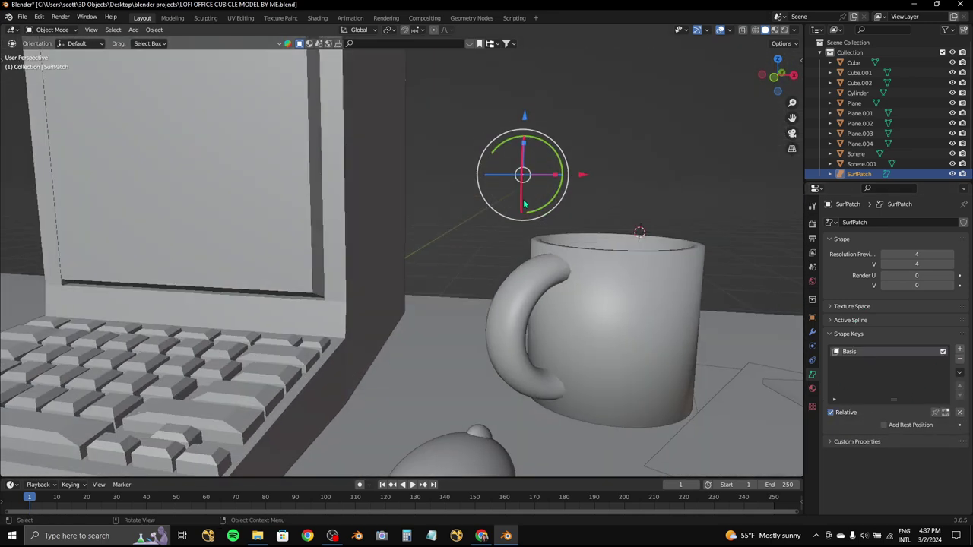
key(r)
right_click(525, 131)
click(959, 359)
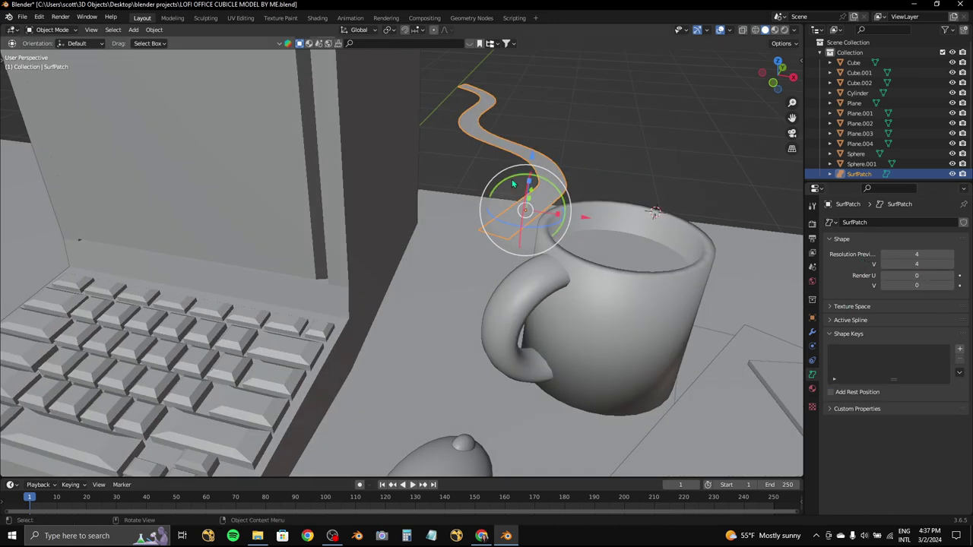
- Rotate the cable in Top view, then drop it onto the desk along Z in Front view
click(778, 60)
key(r)
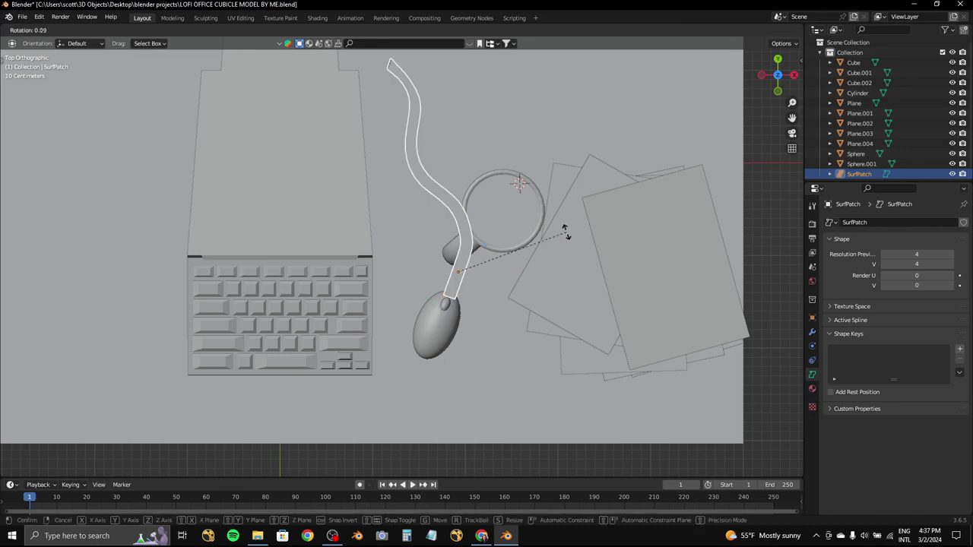
click(530, 252)
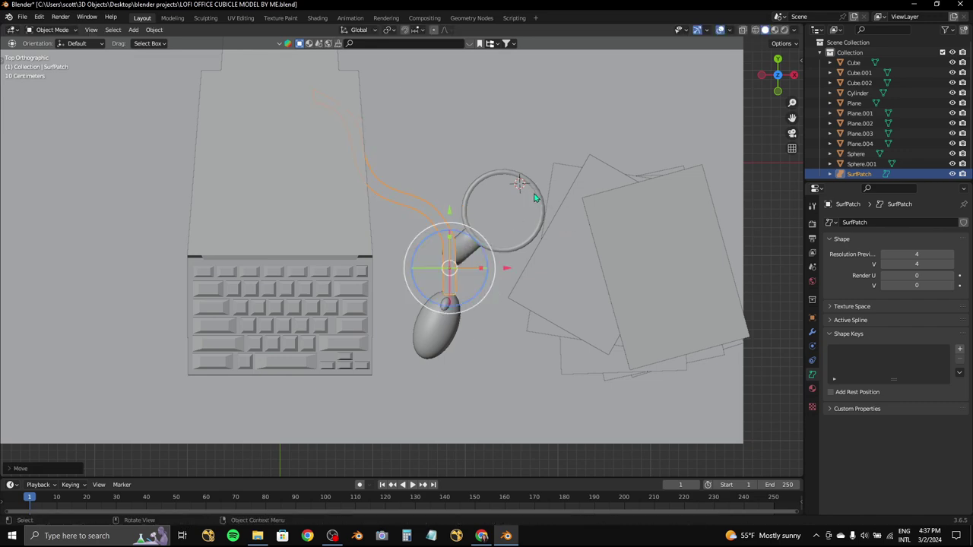
middle_drag(530, 252, 663, 88)
click(769, 78)
key(g)
key(z)
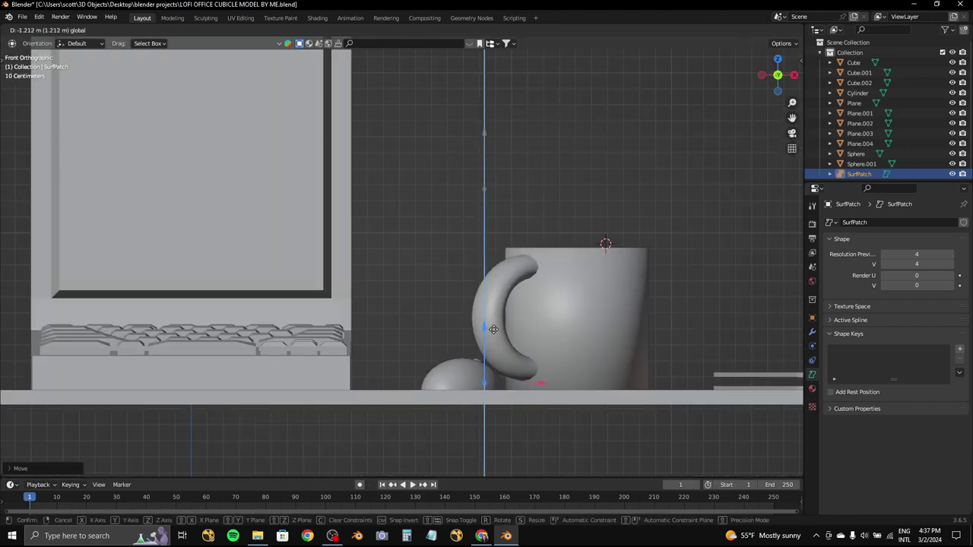
click(487, 334)
mouse_move(486, 335)
middle_down()
mouse_move(385, 396)
mouse_move(489, 303)
mouse_move(608, 319)
mouse_move(456, 297)
mouse_move(576, 209)
mouse_move(563, 228)
middle_up()
key(r)
click(608, 319)
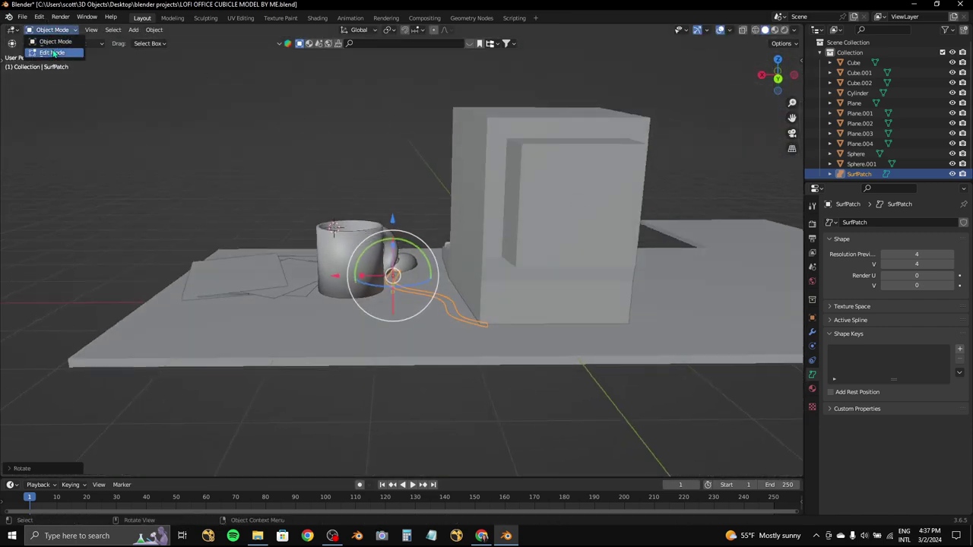
- In Edit Mode, raise the cable's end control points up against the laptop's back
click(54, 53)
drag(776, 76, 768, 84)
click(778, 76)
scroll(502, 233, up, 4)
key(g)
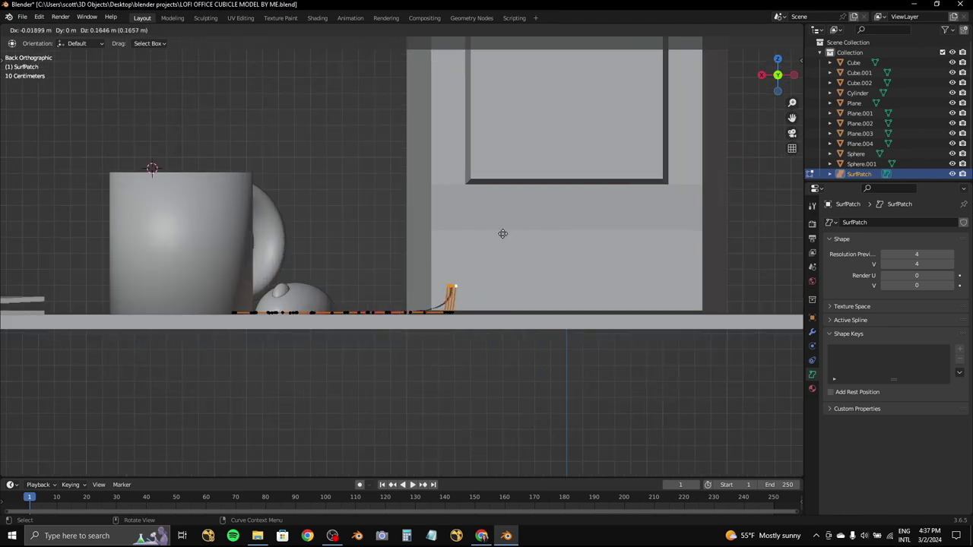
middle_drag(520, 168, 526, 205)
key(g)
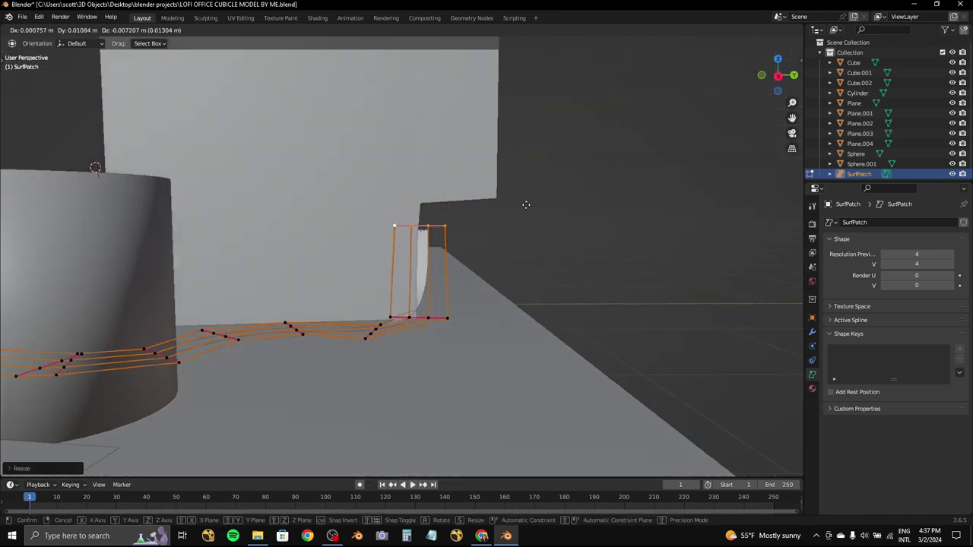
click(562, 199)
scroll(593, 201, up, 2)
mouse_move(588, 148)
middle_down()
mouse_move(501, 171)
mouse_move(115, 69)
middle_up()
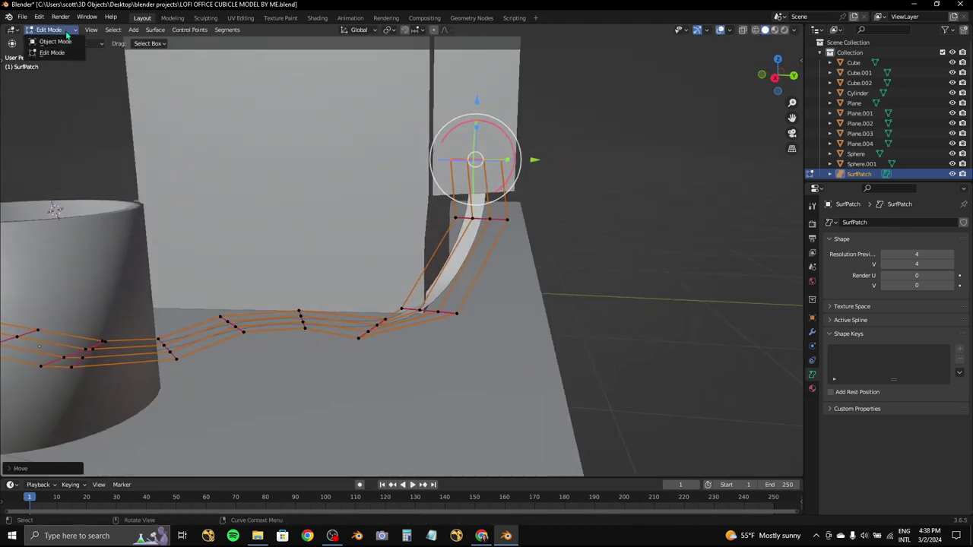
- Back in Object Mode, reposition the cable from Top view, briefly rechecking its control points
click(55, 41)
drag(777, 76, 775, 84)
click(777, 64)
key(g)
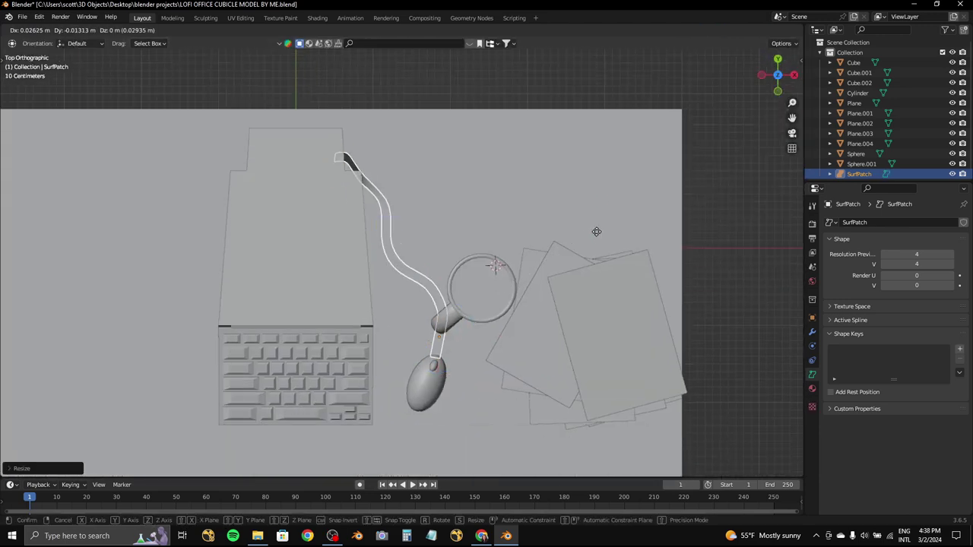
click(595, 232)
mouse_move(596, 234)
middle_down()
mouse_move(525, 211)
mouse_move(332, 310)
mouse_move(356, 324)
mouse_move(667, 171)
mouse_move(629, 243)
mouse_move(57, 43)
middle_up()
click(52, 52)
mouse_move(456, 228)
middle_down()
mouse_move(619, 185)
mouse_move(656, 139)
mouse_move(649, 170)
mouse_move(561, 131)
mouse_move(683, 119)
middle_up()
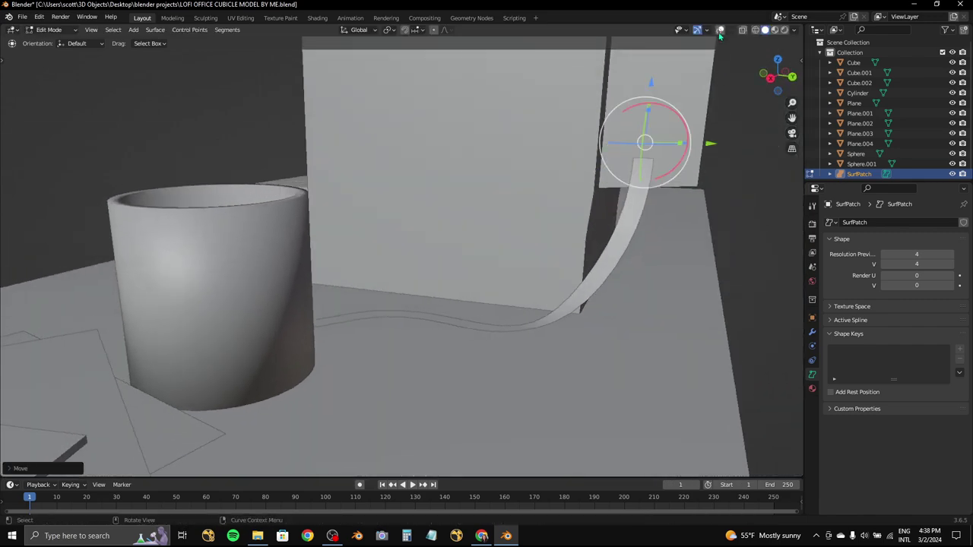
click(54, 42)
mouse_move(55, 41)
middle_down()
mouse_move(449, 155)
mouse_move(515, 348)
mouse_move(525, 334)
middle_up()
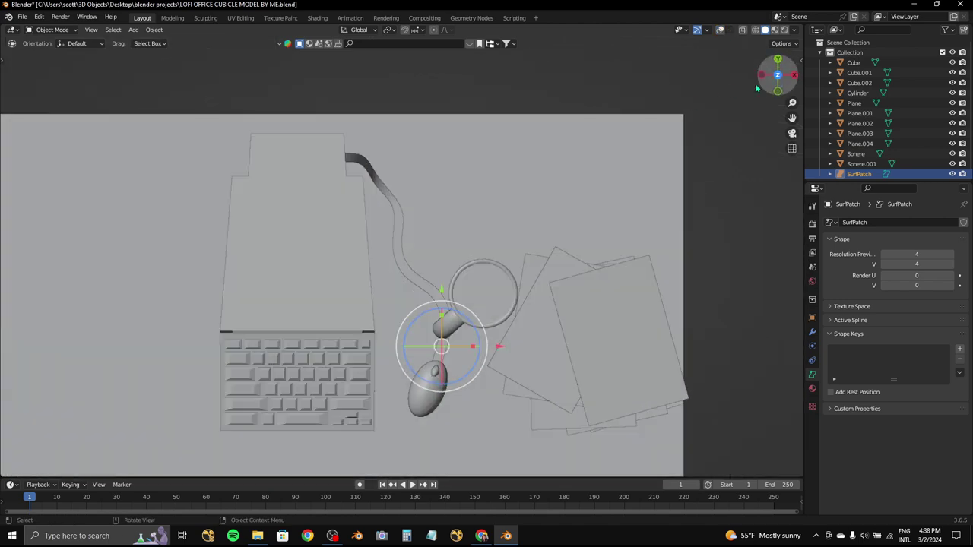
- Rotate the computer mouse so it turns to follow the cable
scroll(468, 295, up, 5)
click(475, 300)
key(r)
click(563, 211)
scroll(562, 211, down, 3)
scroll(562, 211, down, 3)
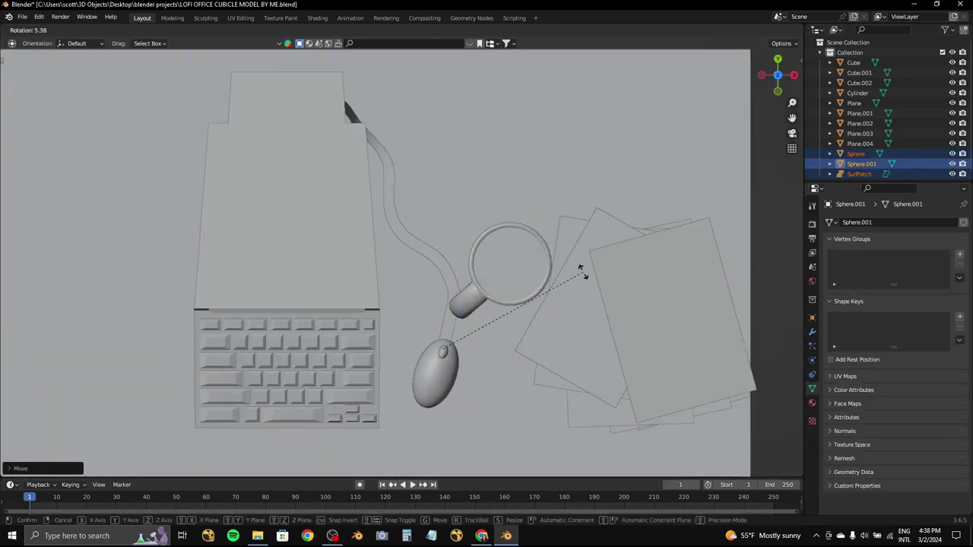
mouse_move(582, 332)
middle_down()
mouse_move(395, 177)
mouse_move(393, 284)
middle_up()
drag(394, 281, 380, 283)
middle_drag(380, 283, 684, 179)
click(684, 179)
click(778, 61)
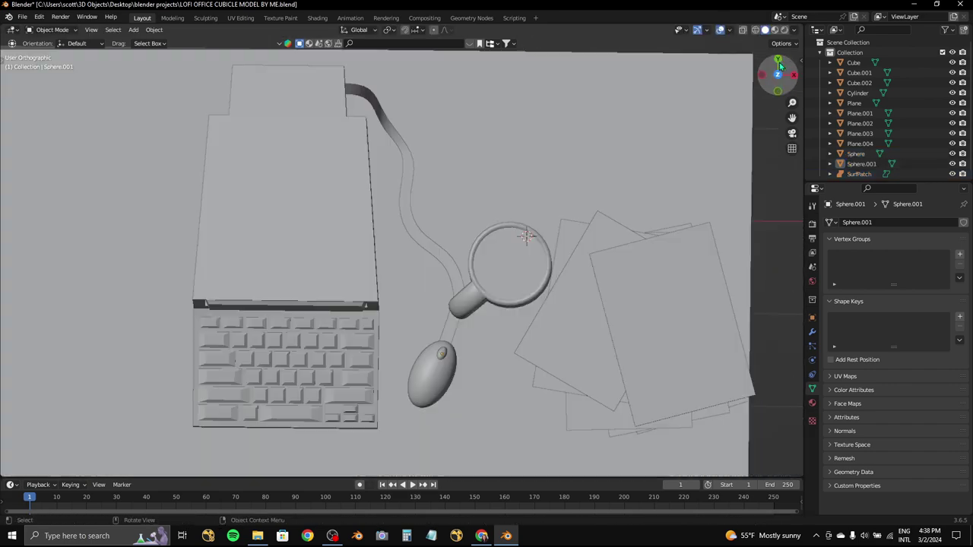
scroll(475, 336, up, 3)
- In the cable patch's control points, shrink the section running past the mug
click(543, 285)
scroll(487, 304, up, 2)
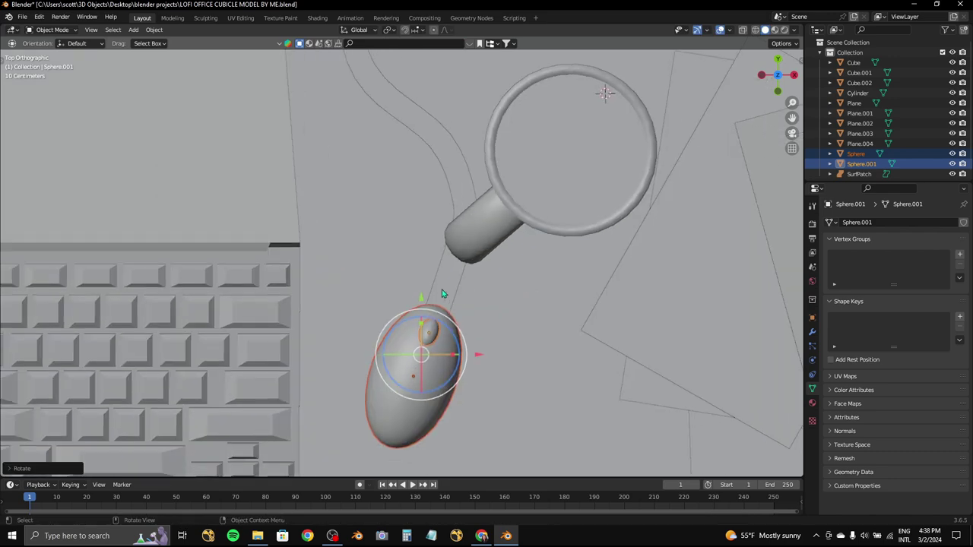
click(484, 280)
click(51, 52)
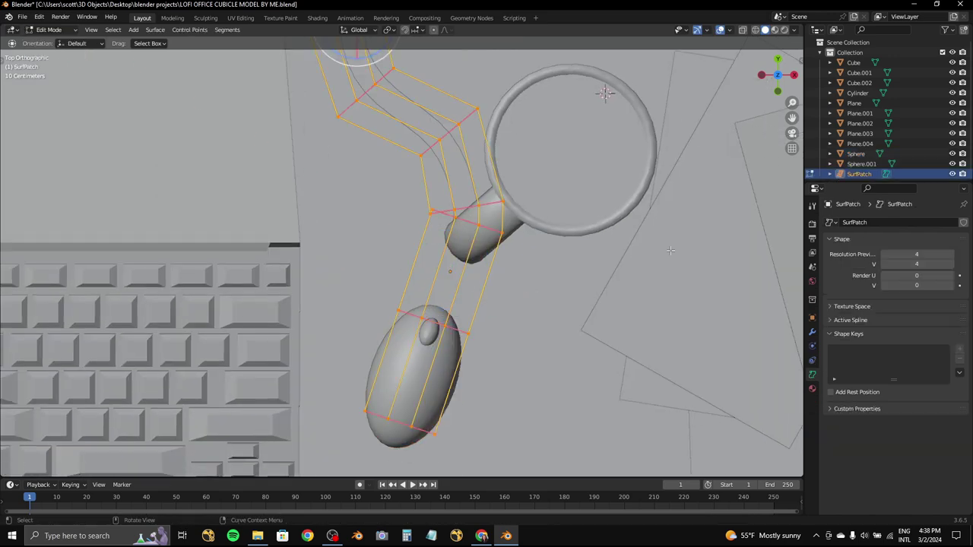
scroll(484, 195, down, 4)
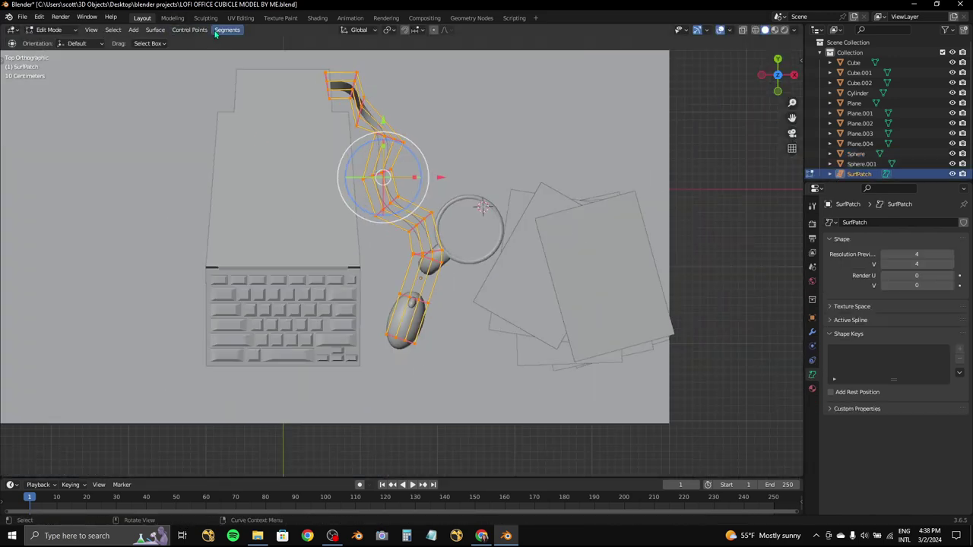
click(155, 30)
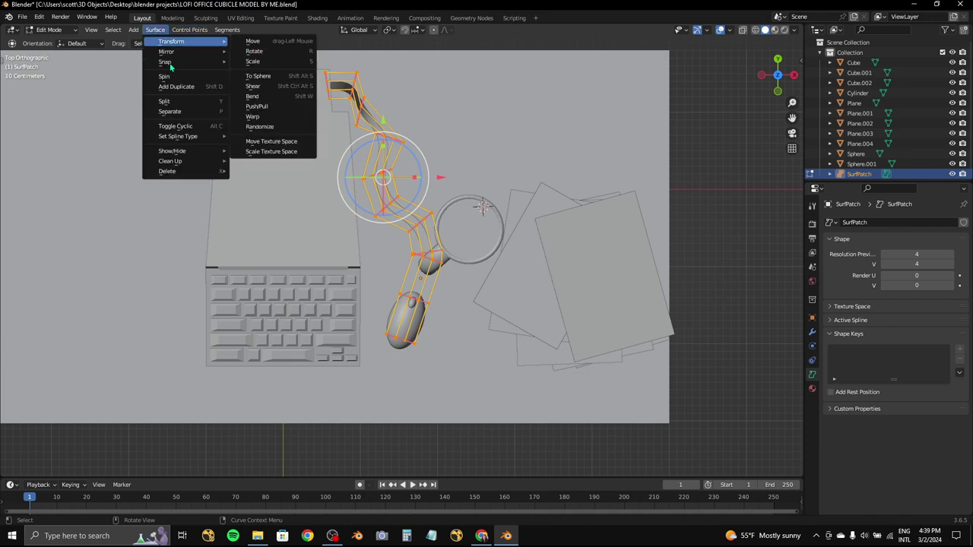
middle_drag(484, 206, 426, 251)
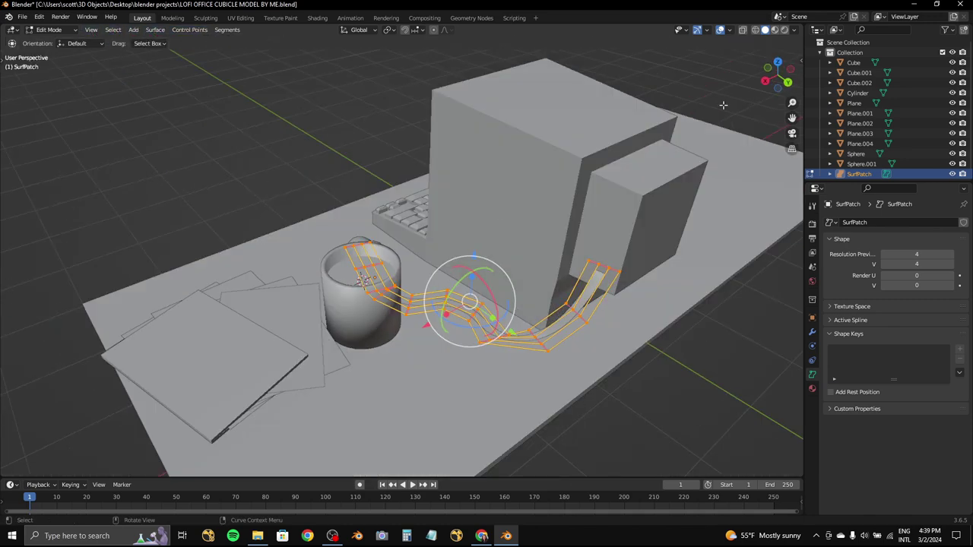
key(KP_7)
scroll(410, 319, up, 3)
scroll(395, 358, up, 2)
middle_drag(395, 357, 409, 218)
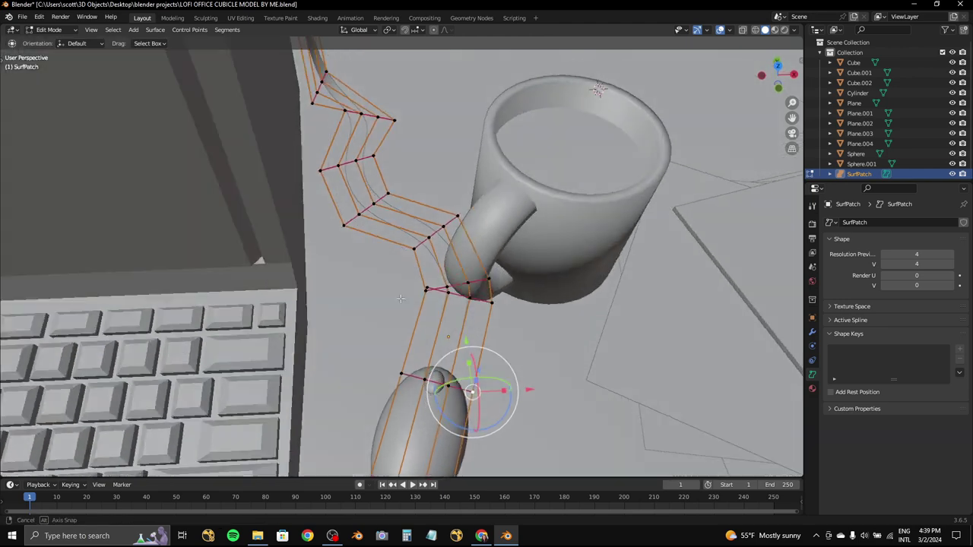
key(s)
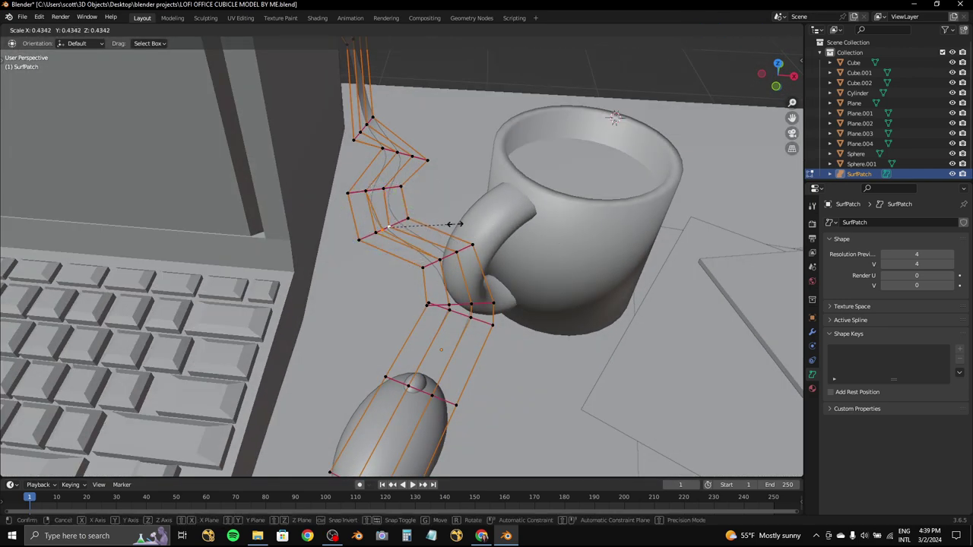
click(266, 215)
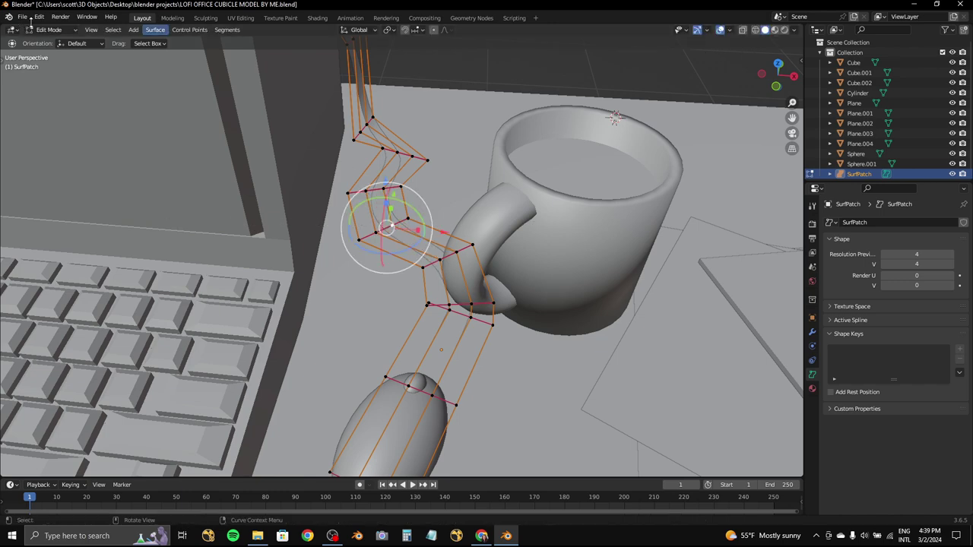
- Shrink the whole cable slightly, scale it along Y, and rotate it into line
key(Tab)
click(775, 63)
key(s)
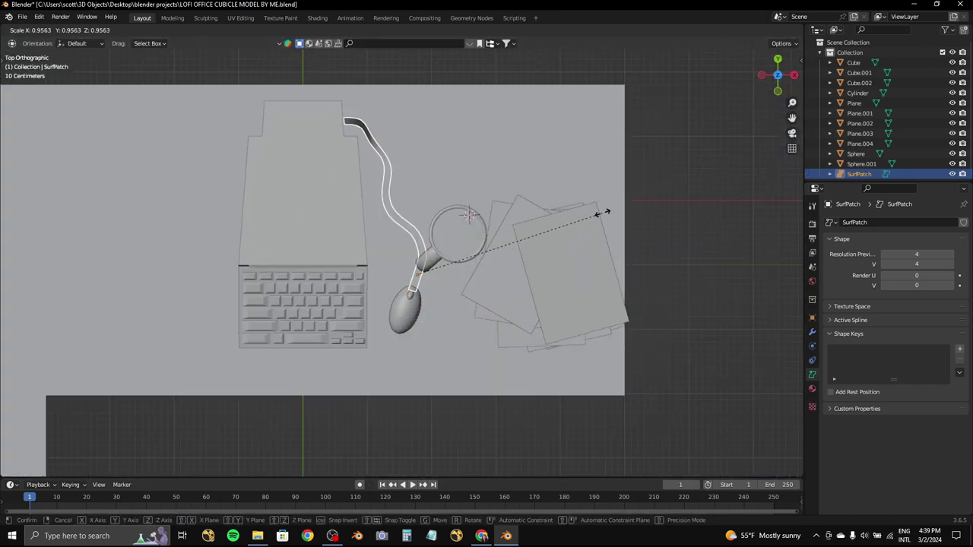
click(578, 209)
key(s)
key(y)
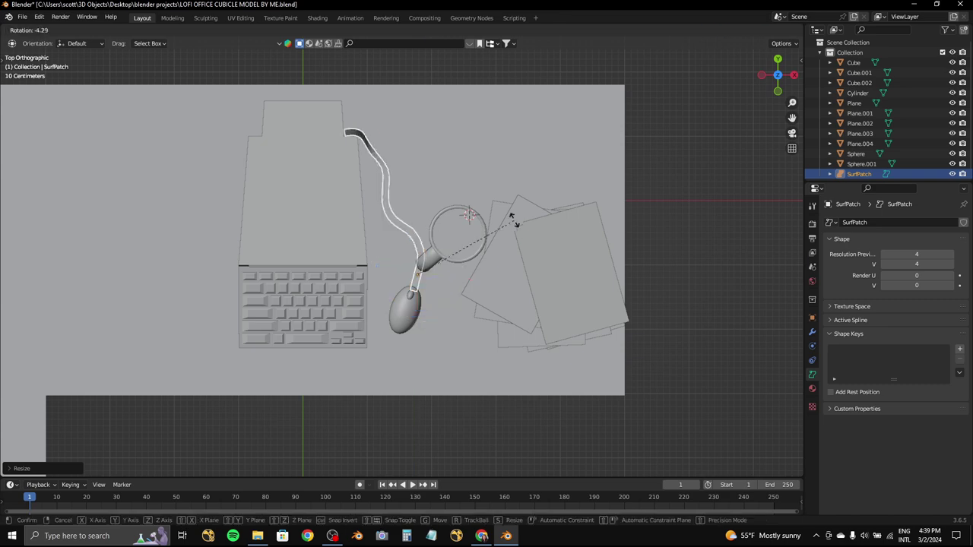
click(509, 216)
mouse_move(509, 217)
middle_down()
mouse_move(542, 203)
mouse_move(422, 281)
middle_up()
click(484, 310)
mouse_move(485, 310)
middle_down()
mouse_move(186, 329)
mouse_move(328, 263)
mouse_move(478, 240)
middle_up()
- Nudge the cable so its near end meets the mouse, then save the file
click(329, 263)
scroll(339, 251, down, 5)
click(521, 298)
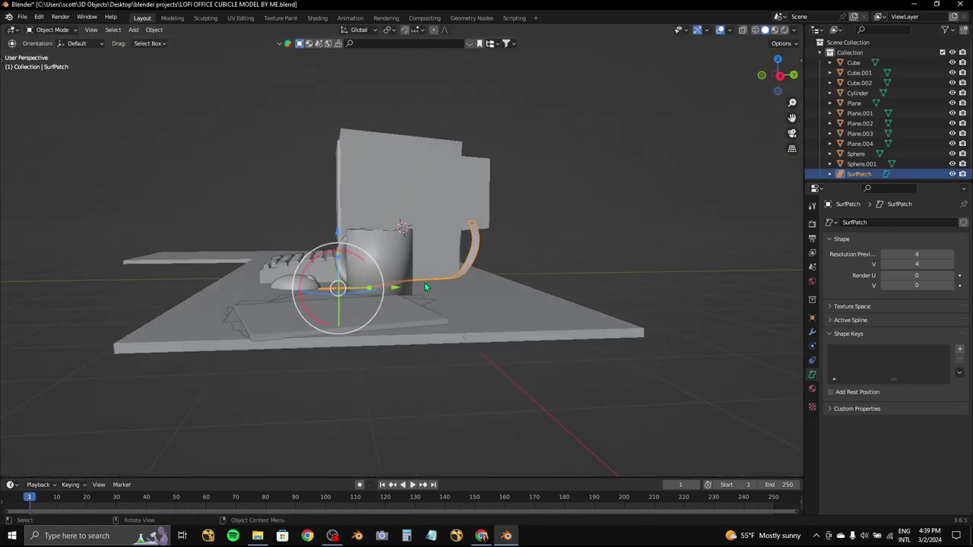
middle_drag(520, 298, 424, 282)
scroll(425, 282, up, 5)
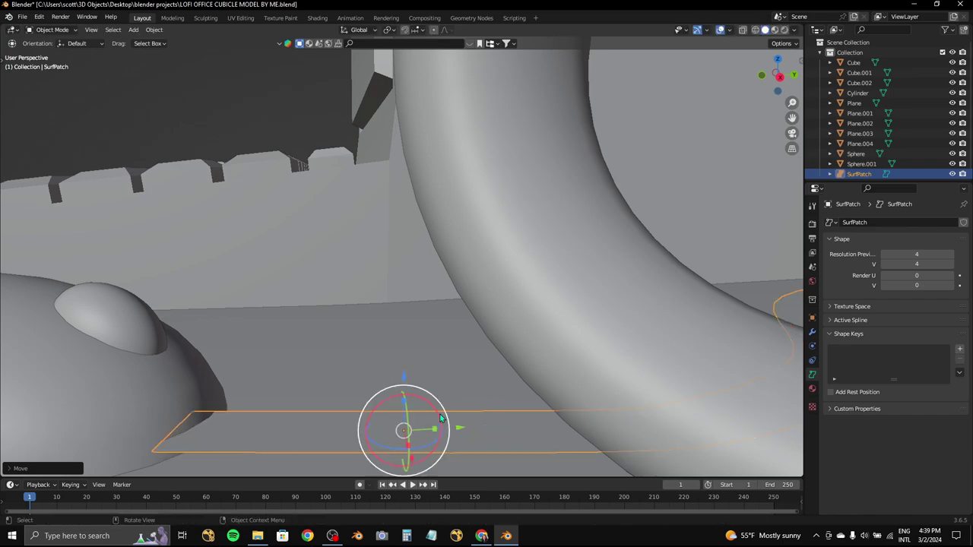
mouse_move(440, 418)
middle_down()
mouse_move(387, 271)
mouse_move(528, 282)
mouse_move(558, 234)
middle_up()
key(g)
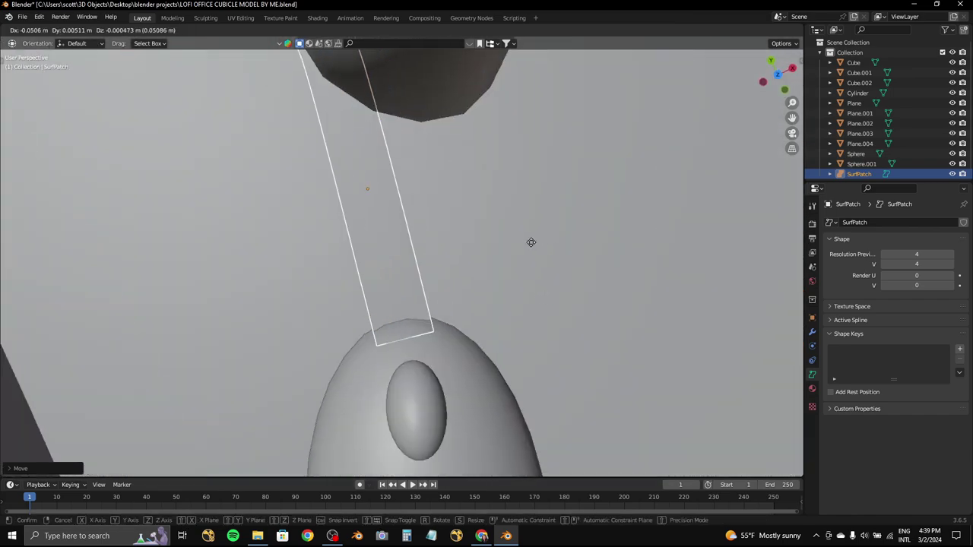
click(531, 241)
click(450, 207)
mouse_move(450, 207)
middle_down()
mouse_move(494, 190)
mouse_move(419, 190)
mouse_move(456, 182)
middle_up()
scroll(508, 198, down, 5)
key(ctrl+s)
click(778, 61)
- Add a new cube and place it at the desk's upper left
click(133, 30)
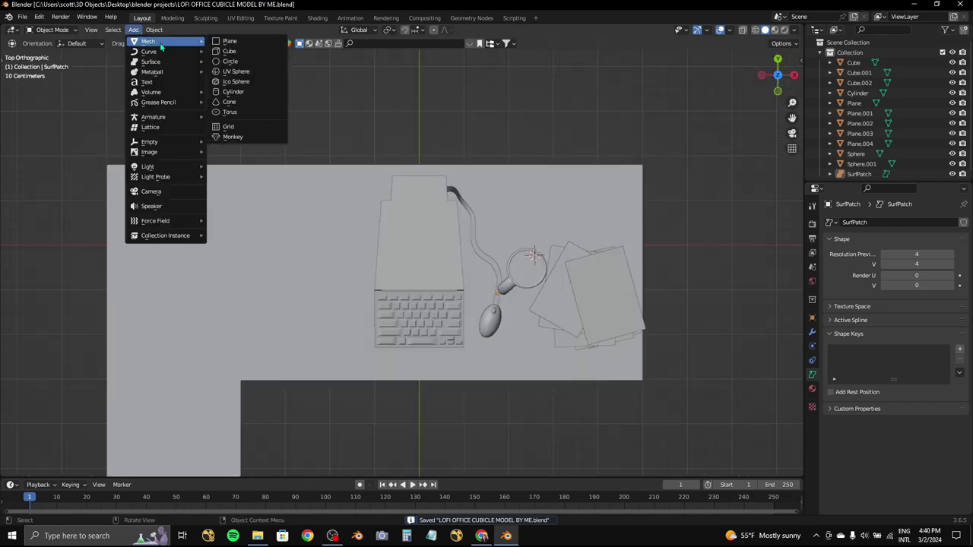
click(229, 51)
key(g)
click(293, 208)
key(s)
click(293, 207)
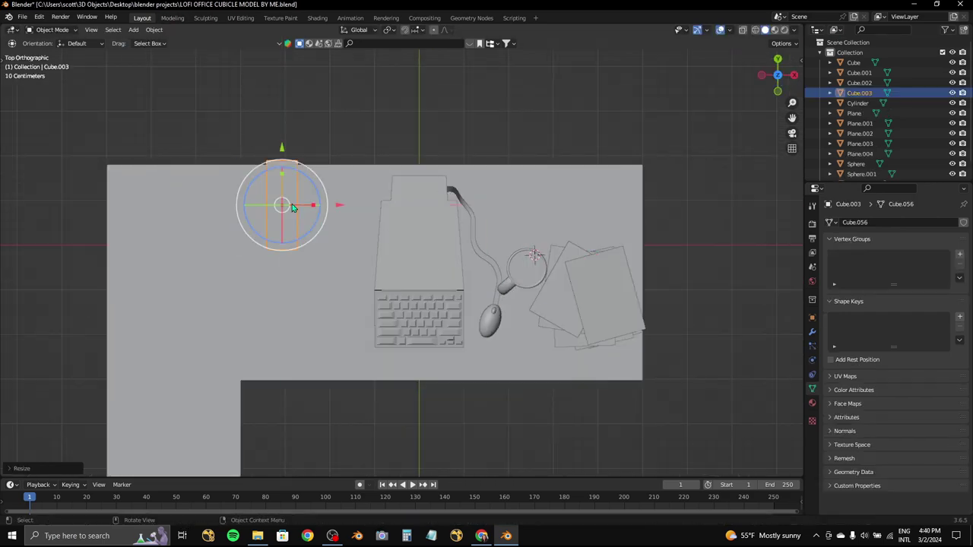
- Stretch the cube along Y into a long thin slab and stand it upright
scroll(293, 207, up, 2)
key(s)
key(y)
click(301, 210)
middle_drag(300, 211, 371, 163)
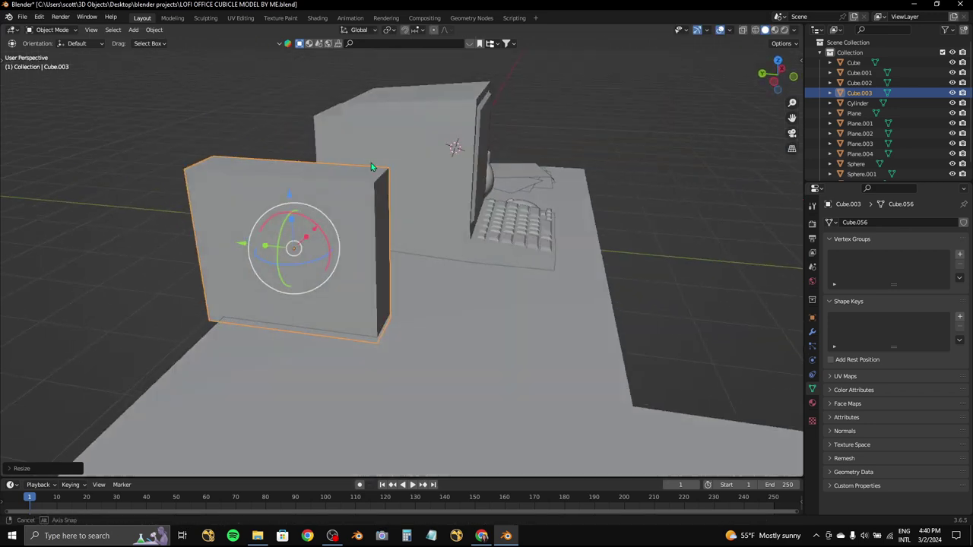
click(792, 76)
key(r)
click(304, 228)
mouse_move(304, 228)
middle_down()
mouse_move(236, 230)
mouse_move(251, 228)
middle_up()
click(778, 61)
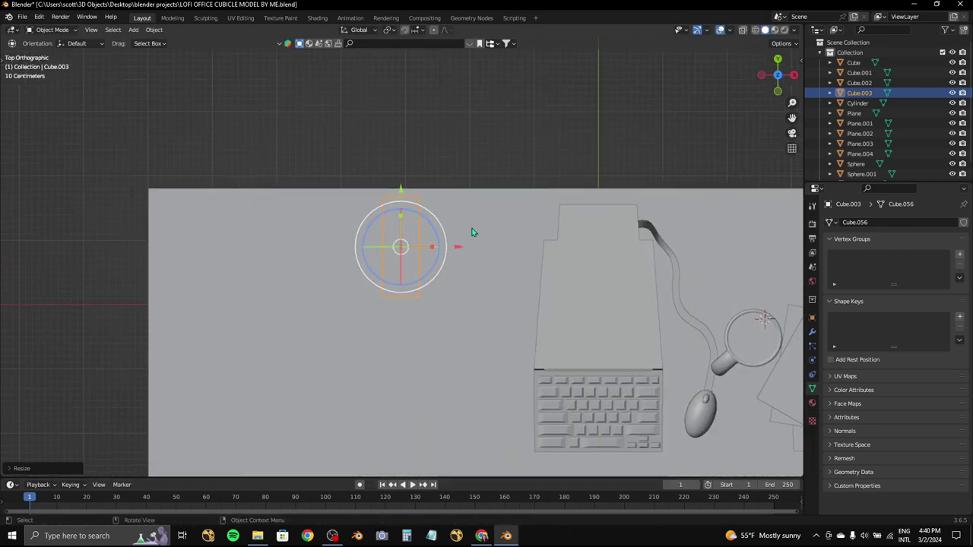
mouse_move(472, 231)
middle_down()
mouse_move(312, 157)
mouse_move(383, 236)
mouse_move(456, 243)
middle_up()
- Extrude the block's selected face, cancelling the follow-up scale attempts
key(Tab)
scroll(456, 243, up, 5)
key(e)
key(Escape)
key(s)
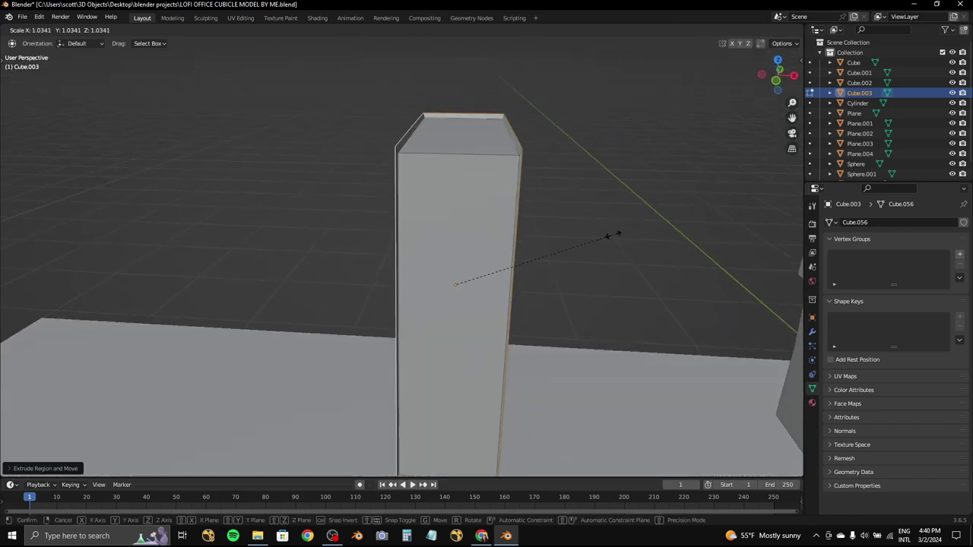
key(Escape)
middle_drag(612, 236, 615, 228)
key(Escape)
key(s)
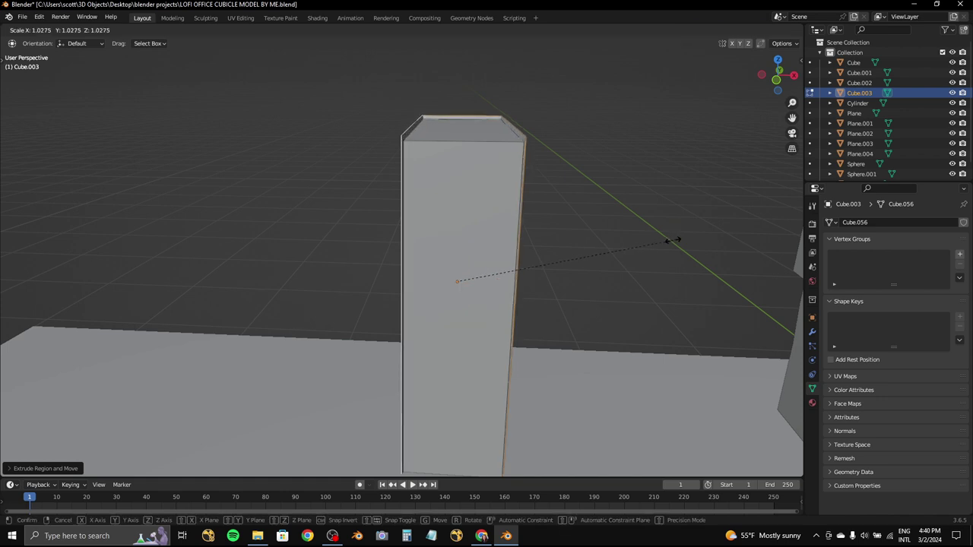
key(z)
key(z)
key(z)
key(Escape)
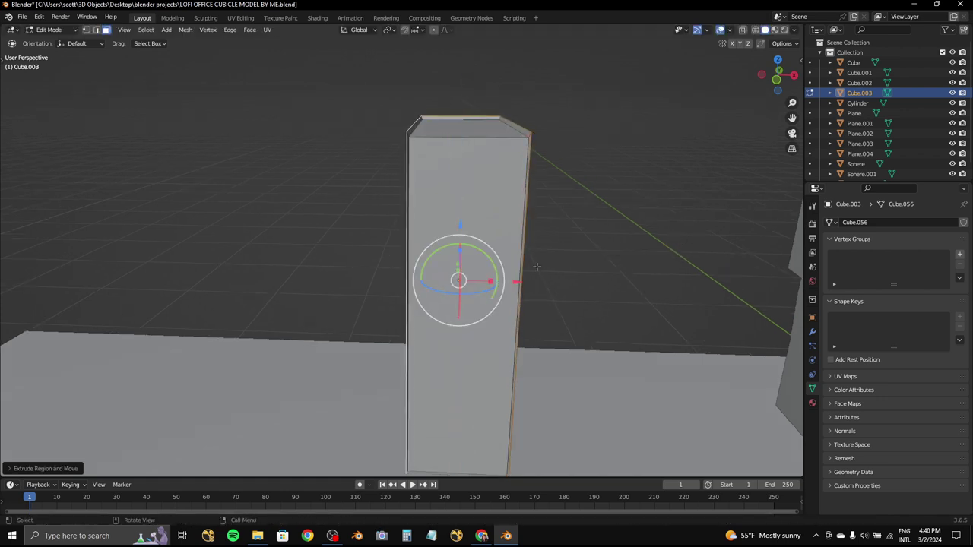
- Show the tool shelf, narrowed to a single column, in top orthographic view
key(KP_7)
key(n)
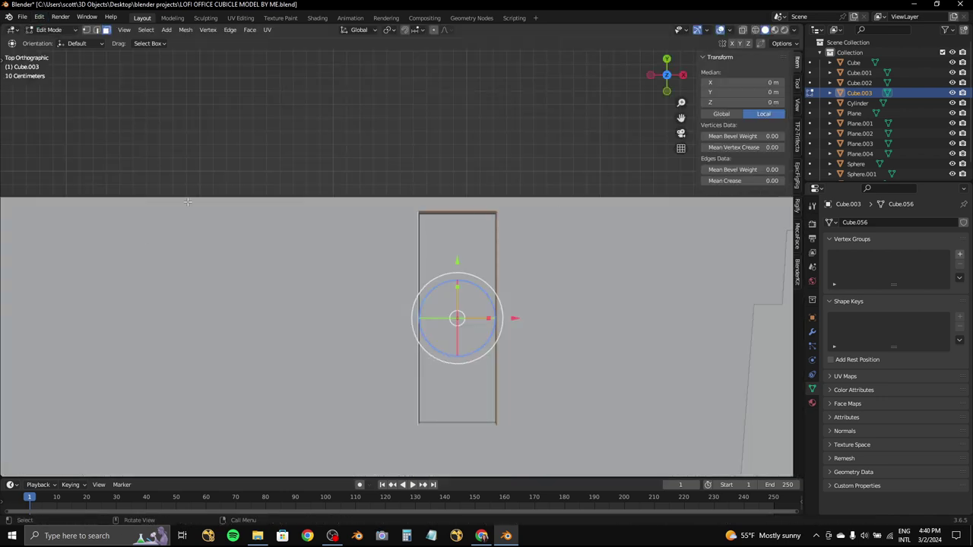
key(n)
key(t)
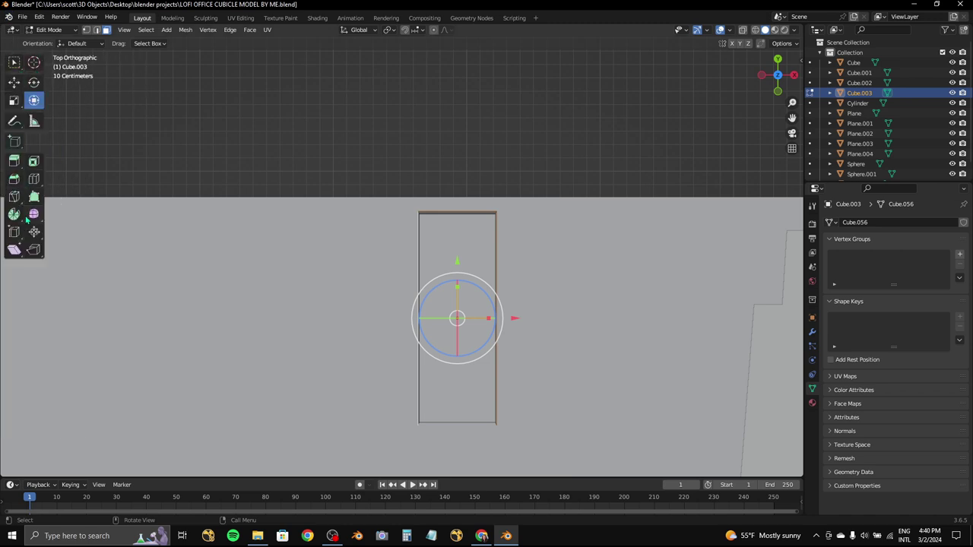
drag(46, 83, 31, 84)
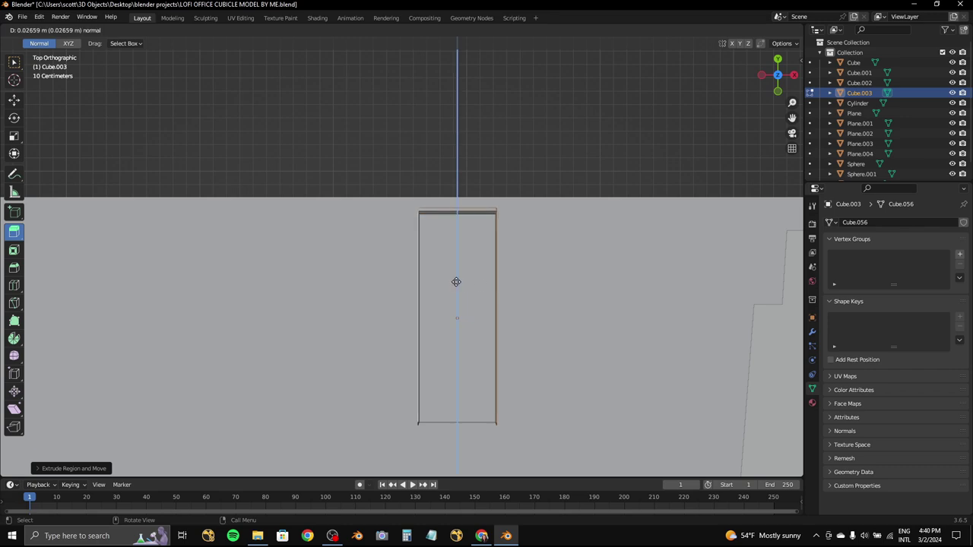
- Scale down the extruded face along the block's side
key(Escape)
middle_drag(610, 296, 593, 236)
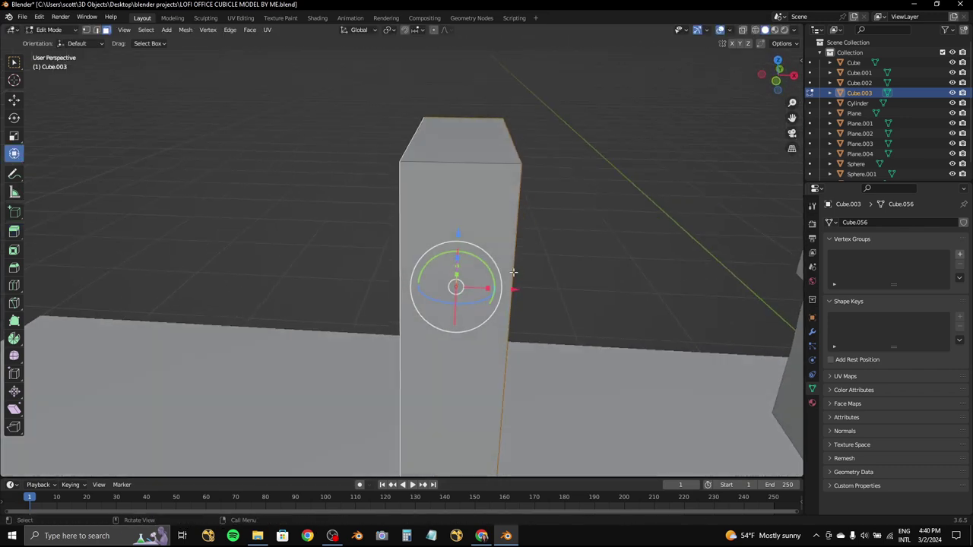
mouse_move(513, 272)
middle_down()
mouse_move(437, 231)
mouse_move(543, 244)
mouse_move(510, 259)
middle_up()
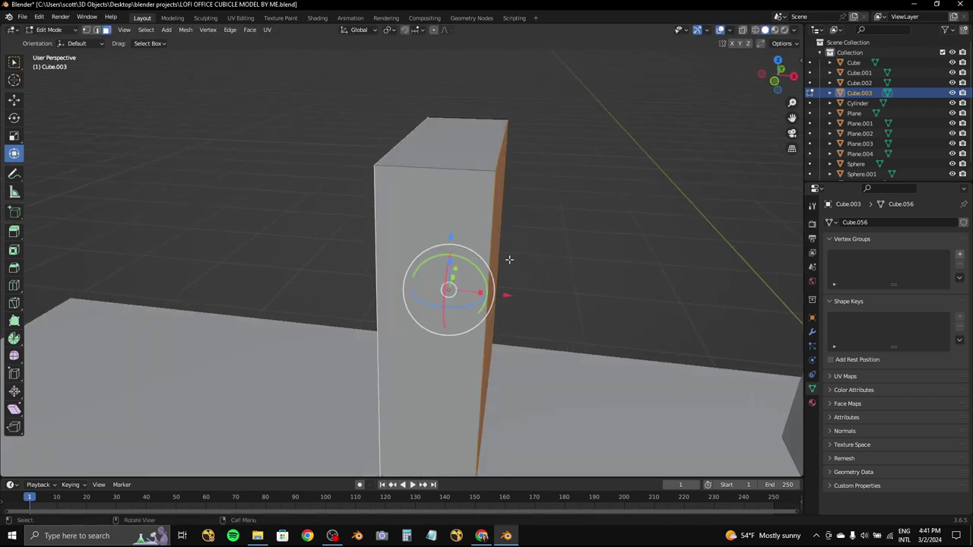
click(595, 254)
mouse_move(564, 274)
middle_down()
mouse_move(560, 296)
mouse_move(558, 273)
mouse_move(471, 241)
mouse_move(387, 233)
mouse_move(456, 282)
mouse_move(666, 185)
mouse_move(640, 178)
middle_up()
key(s)
click(667, 185)
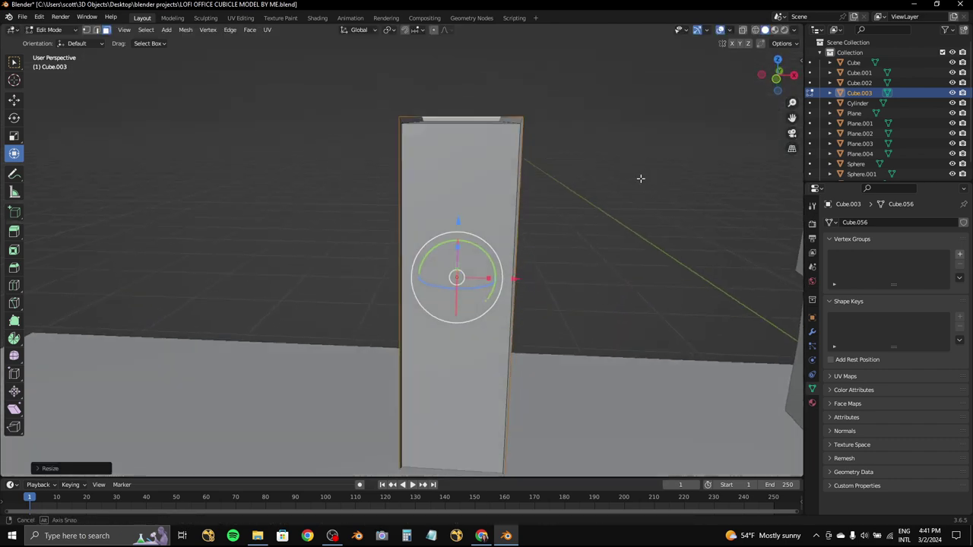
- Rescale the pillar face wider to form the thin trim lip
scroll(532, 203, down, 3)
mouse_move(532, 202)
middle_down()
mouse_move(570, 180)
mouse_move(561, 170)
mouse_move(556, 206)
middle_up()
key(s)
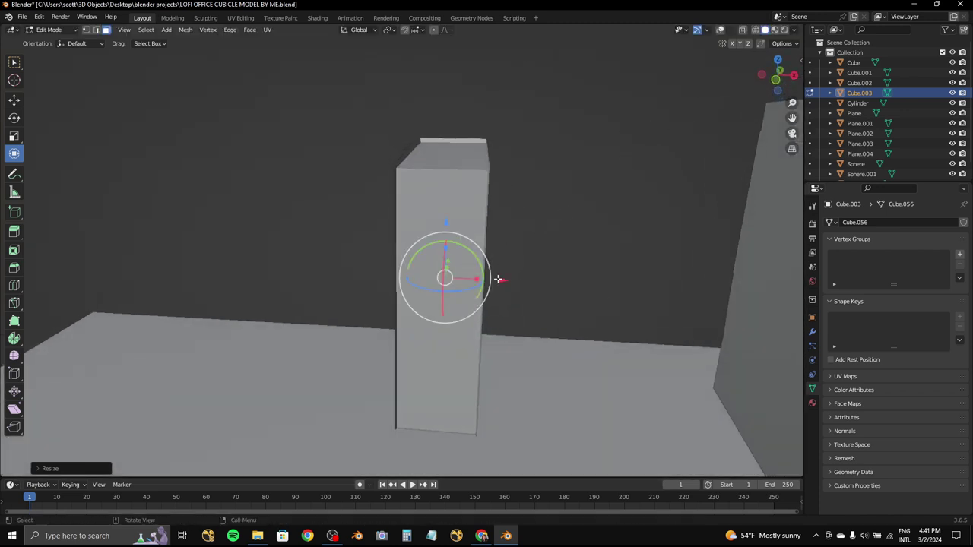
middle_drag(504, 281, 532, 270)
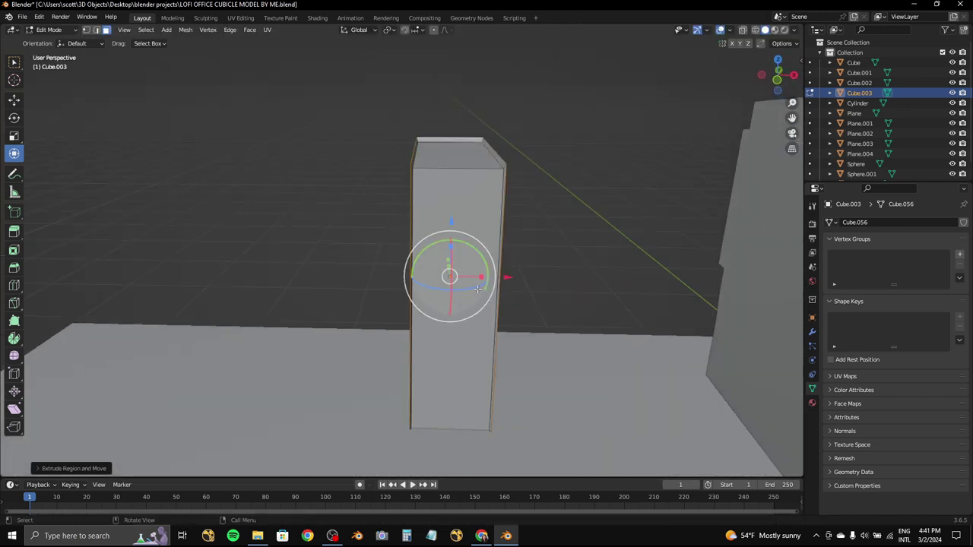
scroll(477, 289, up, 2)
mouse_move(477, 289)
middle_down()
mouse_move(508, 252)
mouse_move(498, 260)
middle_up()
drag(583, 309, 586, 309)
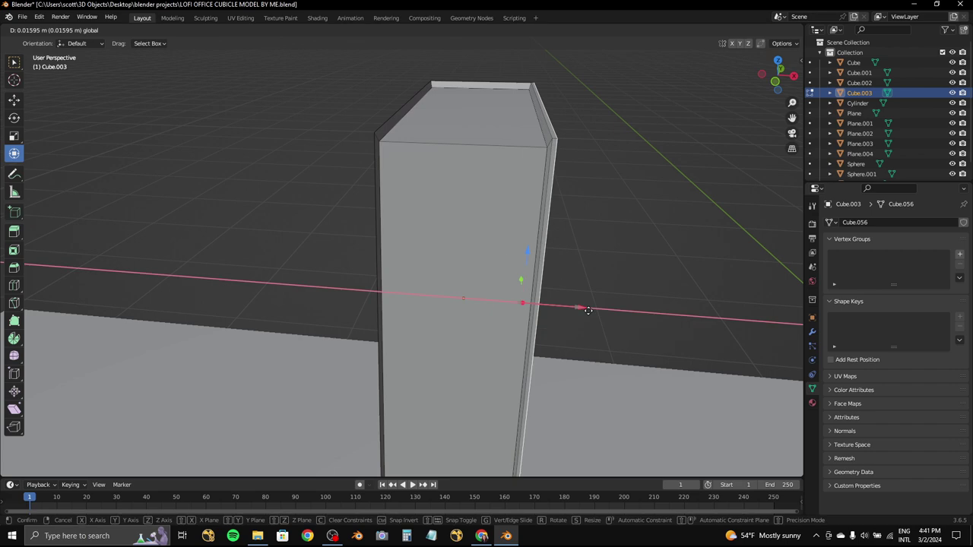
- Slide the trim section along X and then Y to sit on the block's edges
key(g)
key(x)
click(444, 238)
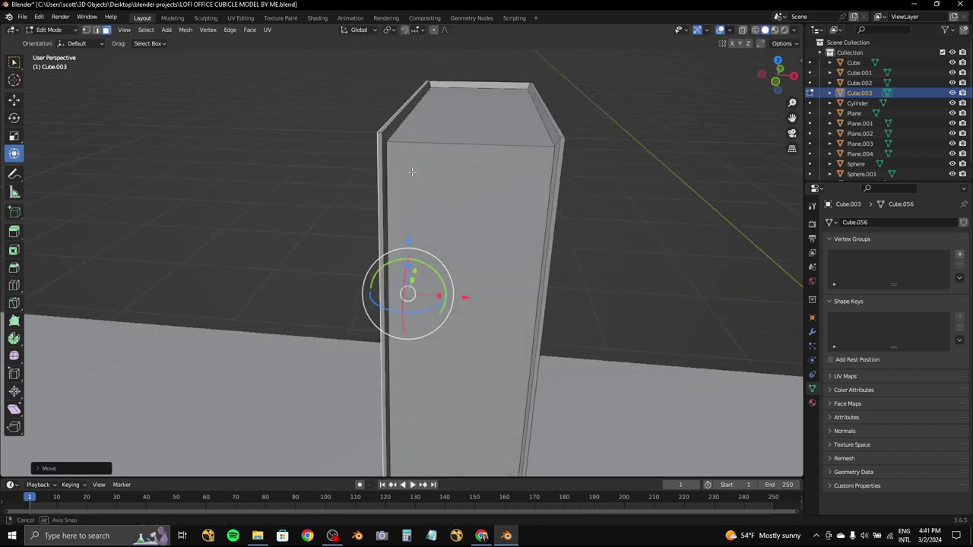
scroll(456, 251, down, 5)
mouse_move(533, 220)
middle_down()
mouse_move(563, 204)
mouse_move(526, 215)
mouse_move(513, 209)
mouse_move(536, 212)
middle_up()
key(KP_Decimal)
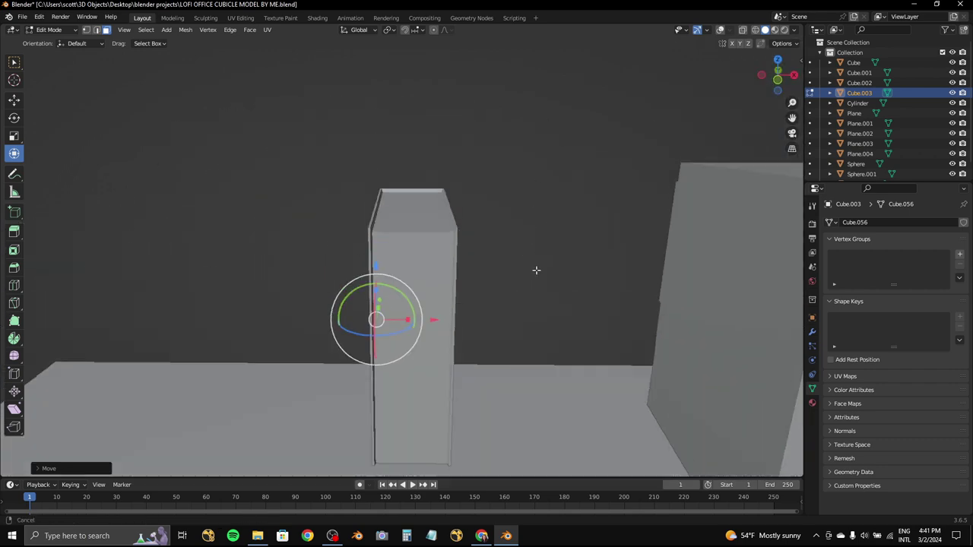
mouse_move(535, 269)
middle_down()
mouse_move(502, 142)
mouse_move(435, 191)
mouse_move(445, 304)
mouse_move(435, 298)
middle_up()
drag(417, 348, 418, 352)
middle_drag(418, 352, 297, 223)
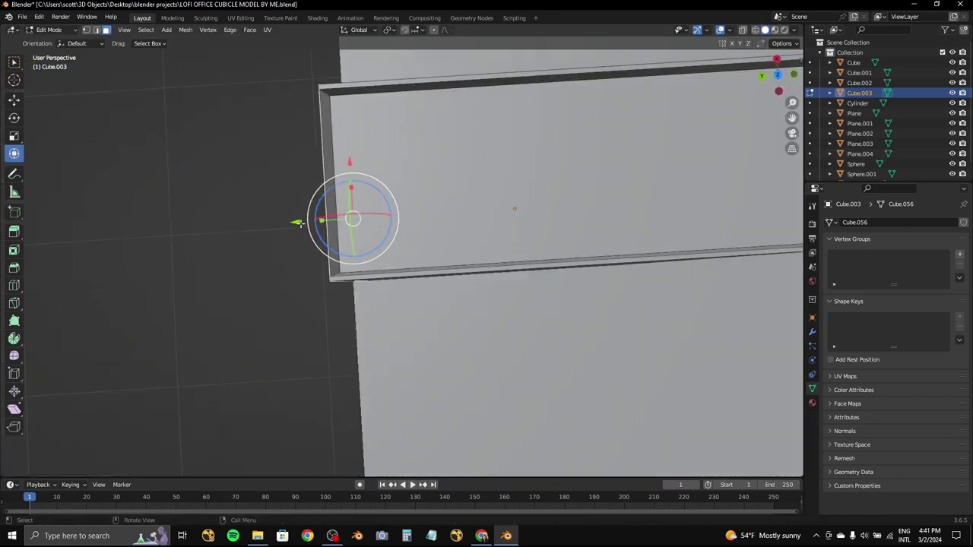
drag(297, 222, 303, 228)
middle_drag(302, 228, 327, 241)
drag(327, 241, 313, 242)
key(KP_3)
- Shift the binder's top part up along Z and then along Y
click(779, 60)
key(g)
key(z)
key(z)
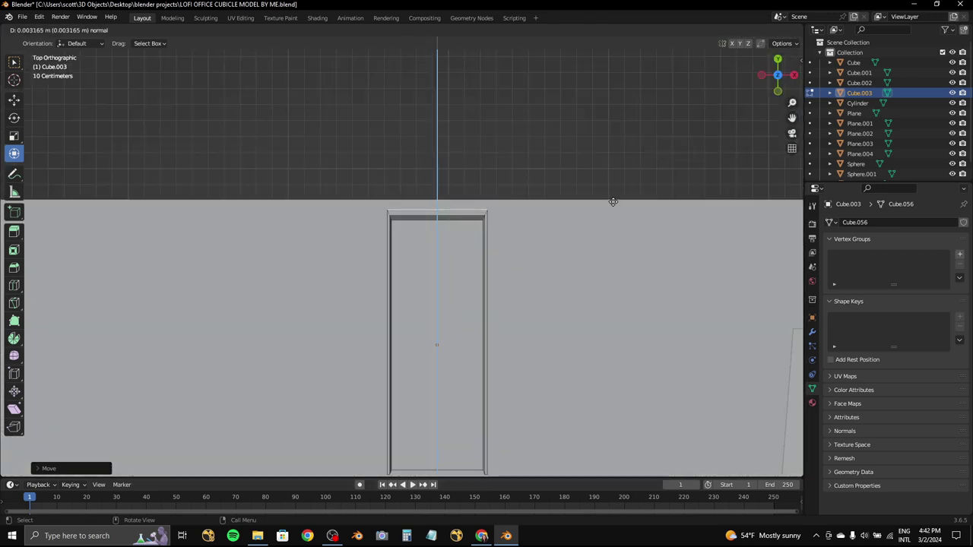
click(604, 198)
key(g)
key(z)
click(630, 189)
key(g)
key(y)
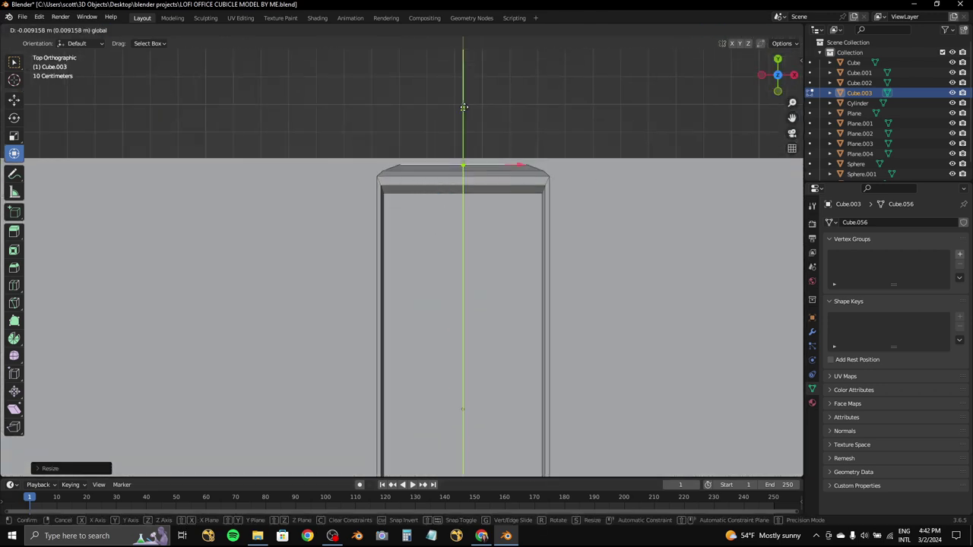
click(624, 150)
- Fine-tune the top part's position again along Z and Y
key(g)
key(z)
click(611, 176)
key(g)
key(y)
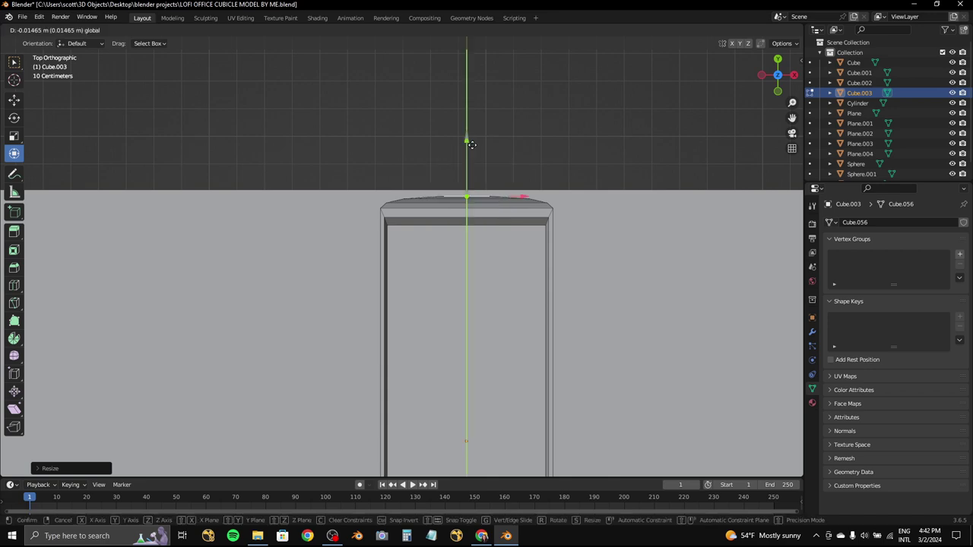
click(467, 143)
scroll(653, 217, up, 2)
- Extrude the top face, shrink it to about half size, and shift it along Y
key(e)
key(s)
click(469, 243)
scroll(469, 242, up, 2)
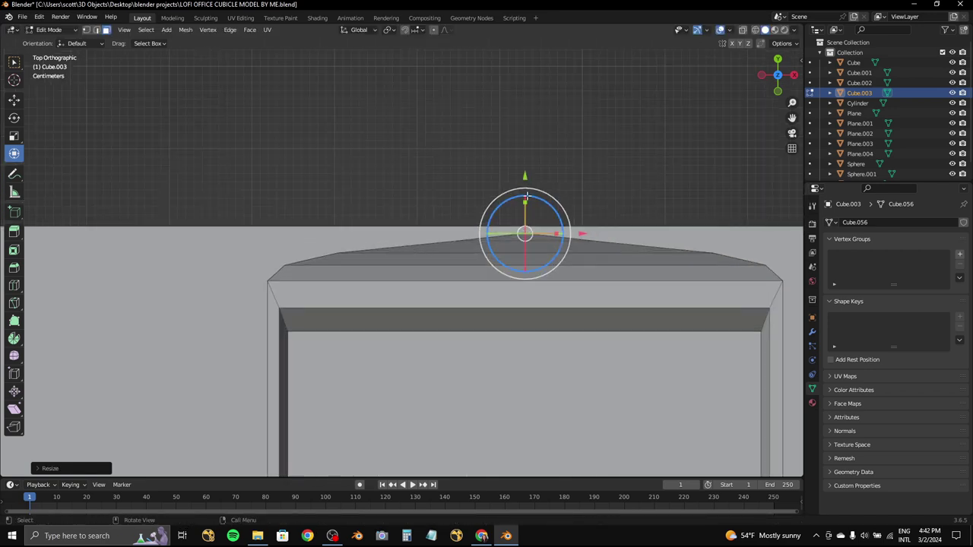
key(g)
key(y)
click(525, 197)
- In back view, enlarge the small face to fill the box face, then narrow it slightly
middle_drag(724, 33, 703, 71)
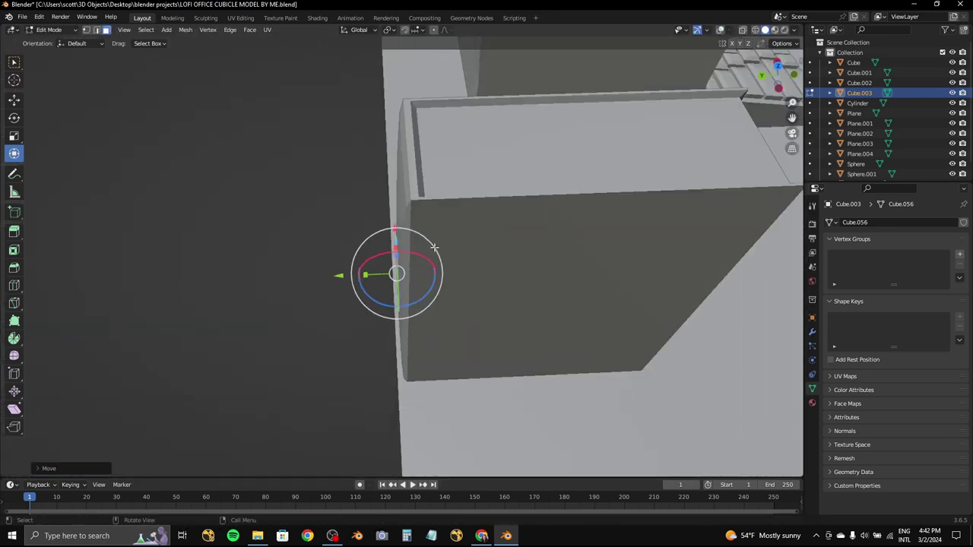
key(ctrl+KP_1)
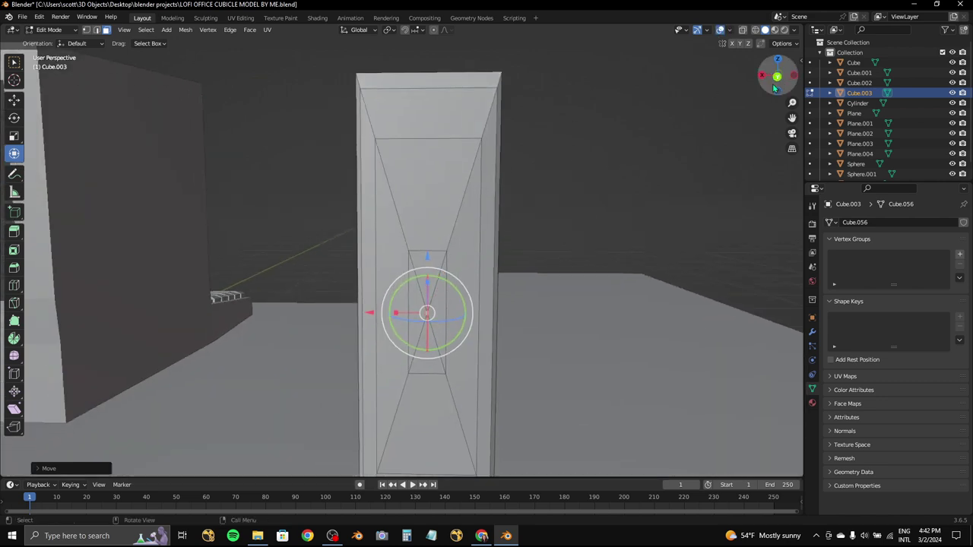
key(s)
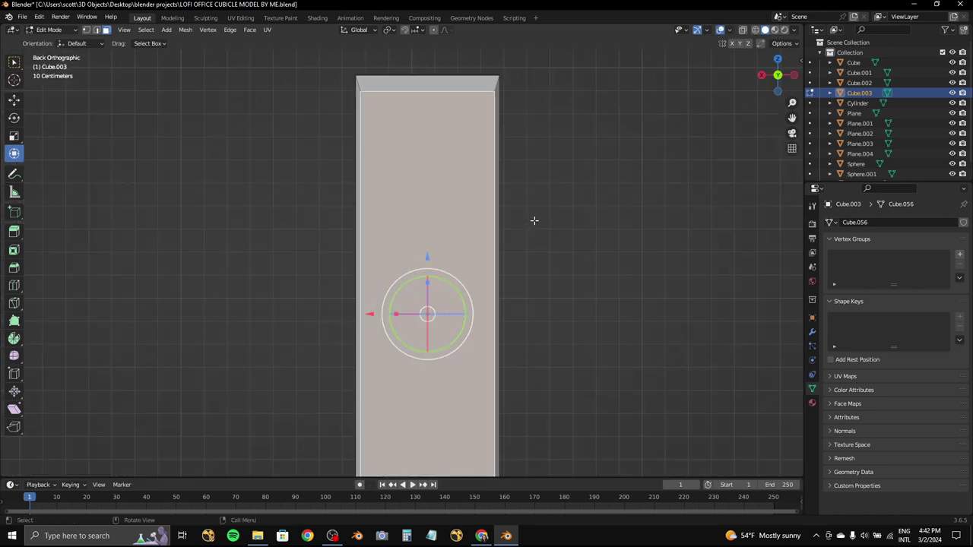
click(543, 210)
drag(396, 315, 398, 315)
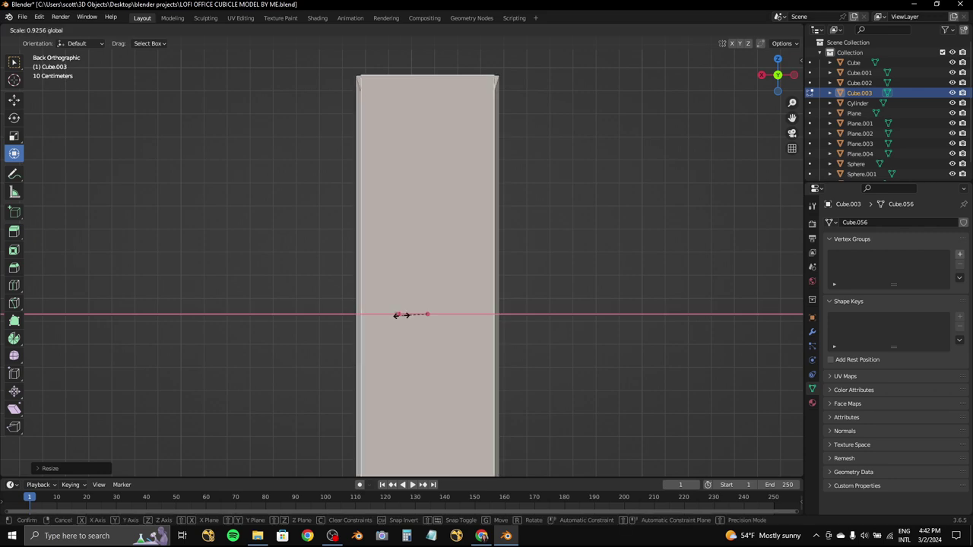
key(s)
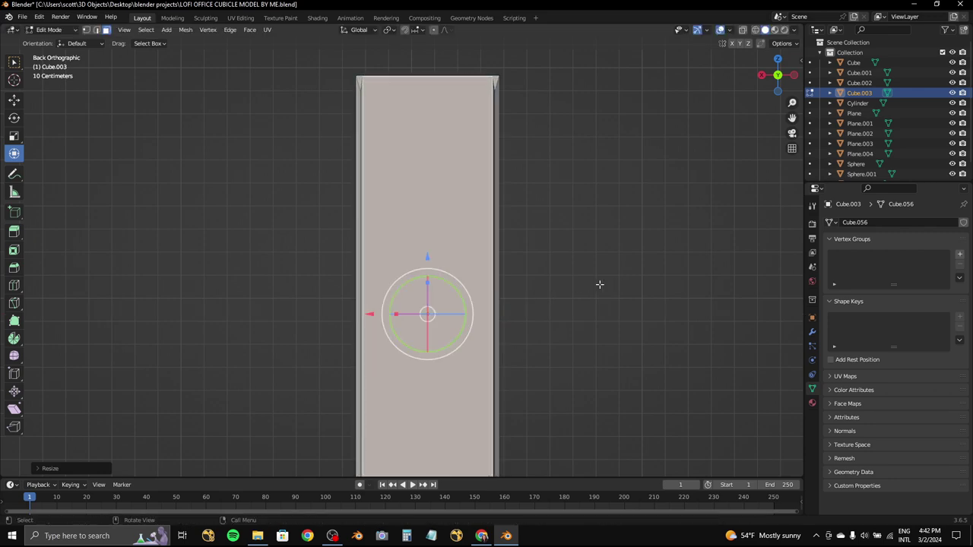
- Narrow the selected binder face along the X axis
mouse_move(600, 285)
middle_down()
mouse_move(636, 157)
mouse_move(717, 110)
middle_up()
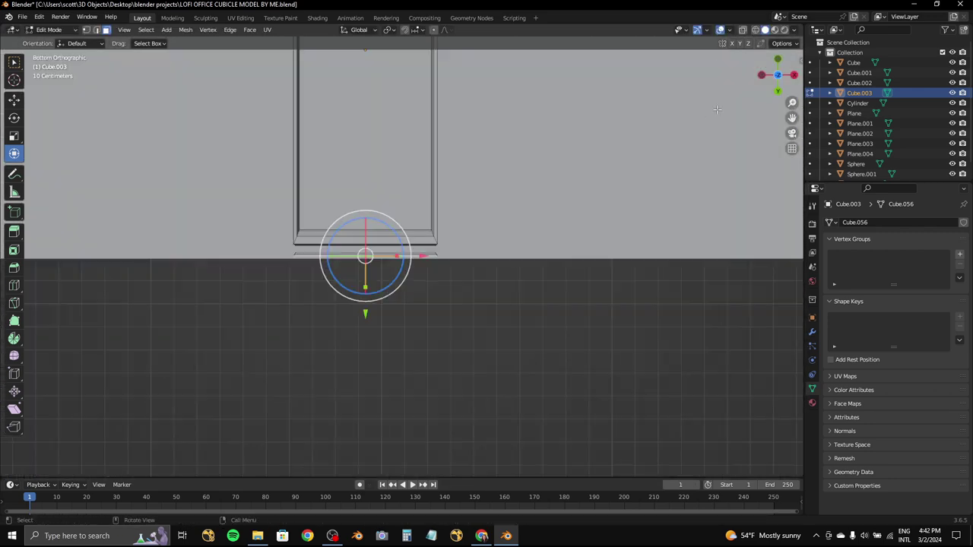
middle_drag(497, 154, 458, 161)
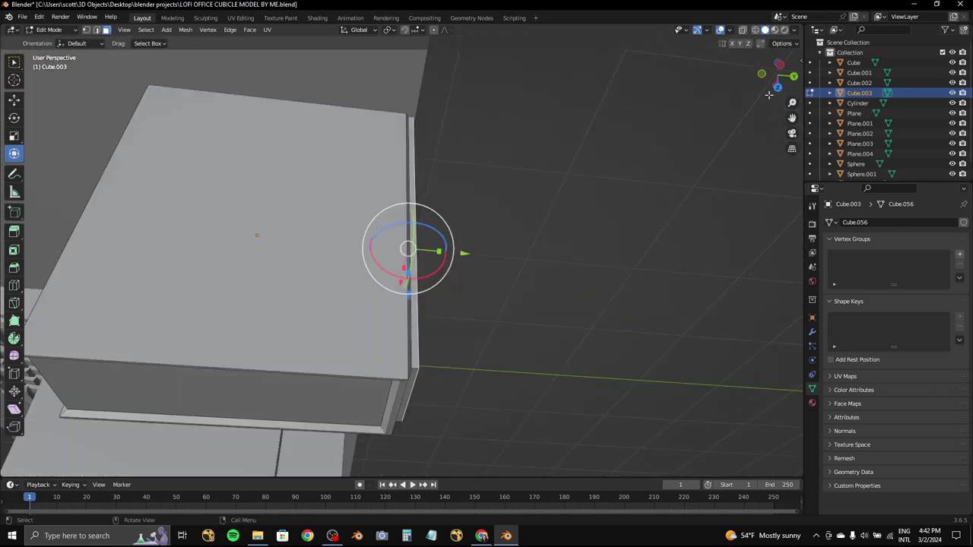
click(775, 91)
drag(775, 90, 610, 165)
click(775, 60)
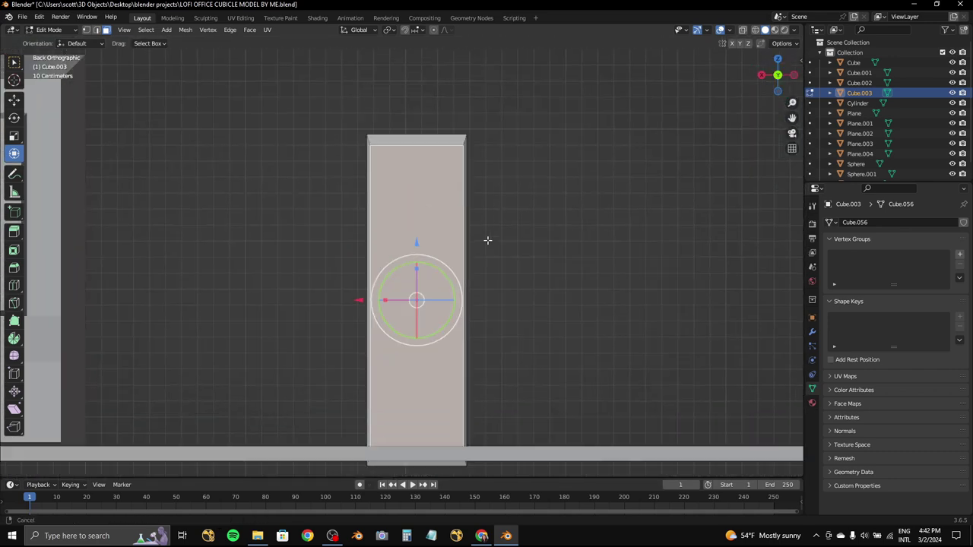
middle_drag(486, 241, 810, 50)
click(777, 61)
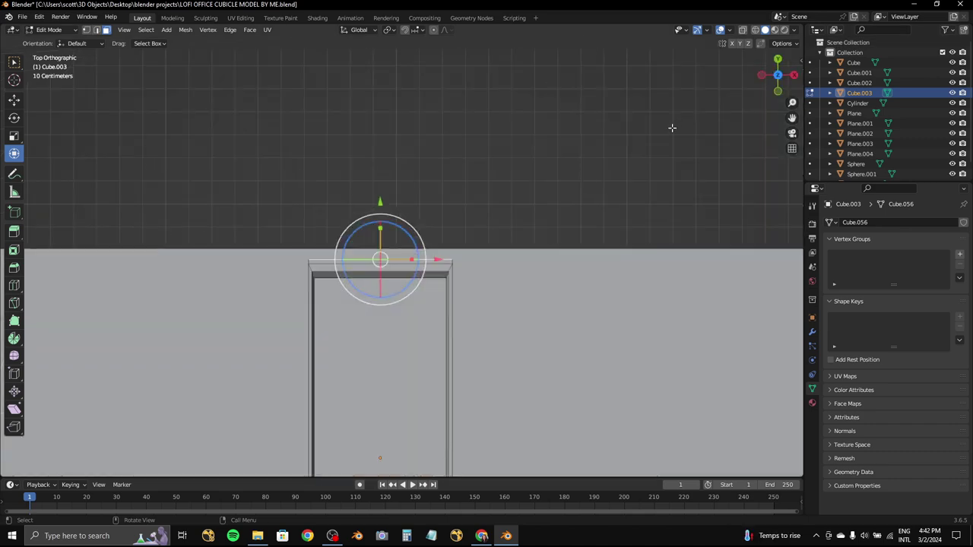
drag(777, 76, 760, 99)
click(777, 60)
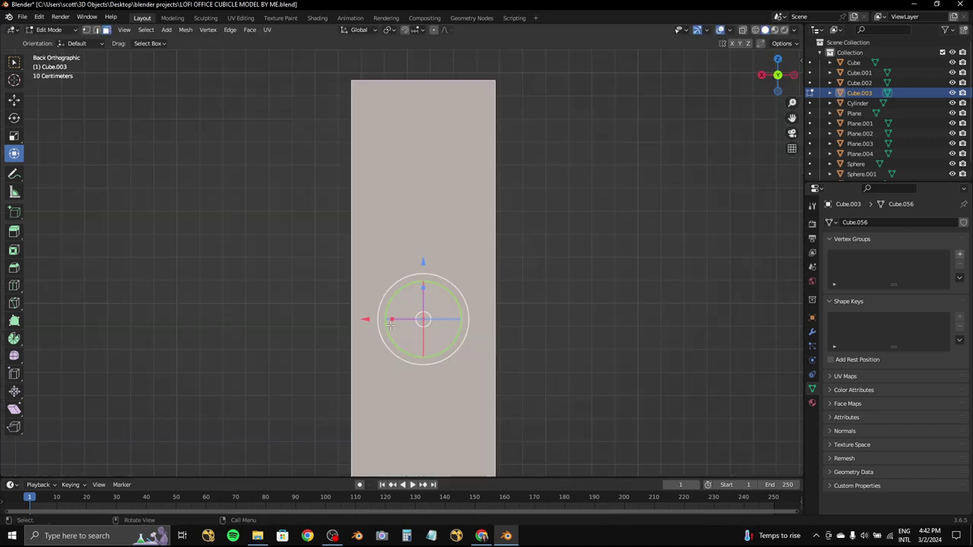
key(s)
key(x)
click(391, 321)
- Extrude the narrowed face and push it along Y to start the rim
middle_drag(558, 281, 556, 170)
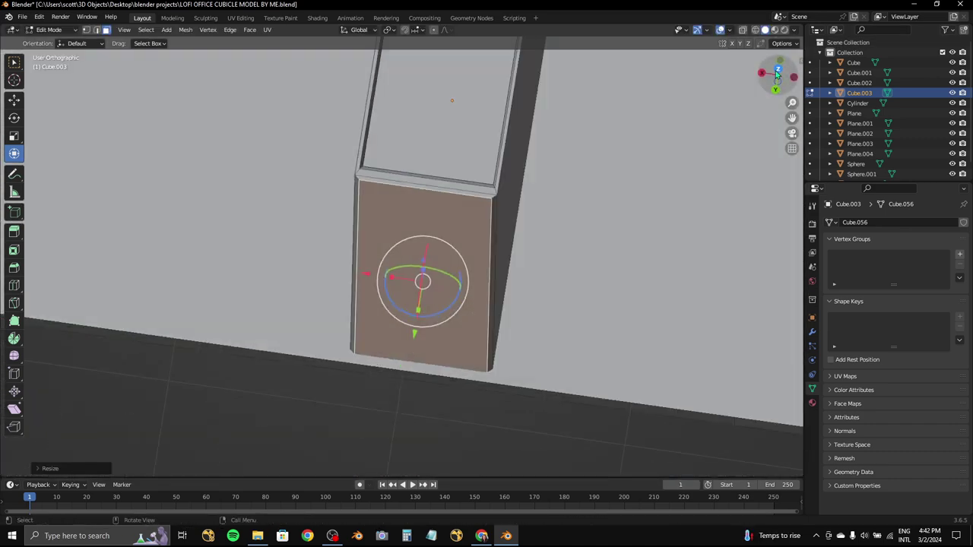
key(e)
click(411, 253)
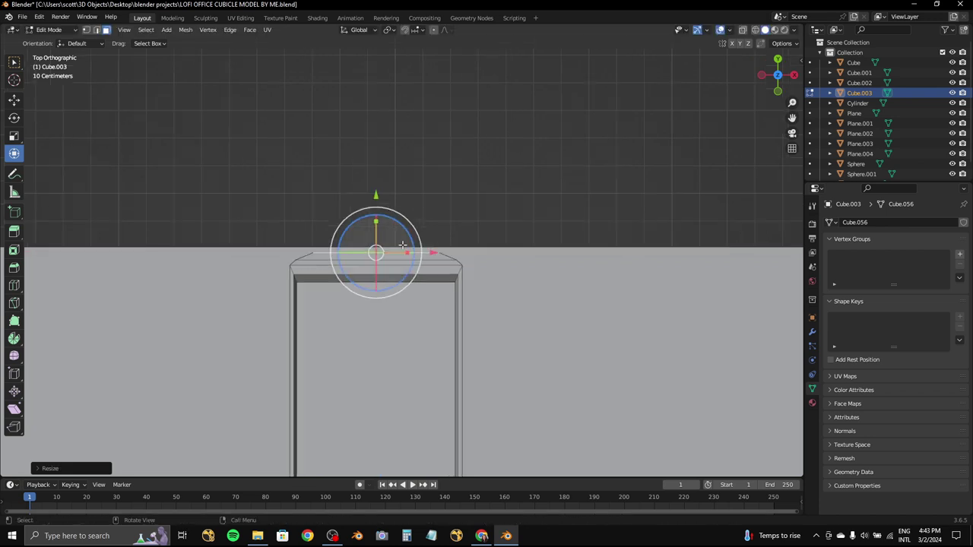
key(g)
key(y)
click(402, 257)
scroll(401, 259, up, 3)
- Extrude the top face once more and move it into a tapered, sloping cap
key(g)
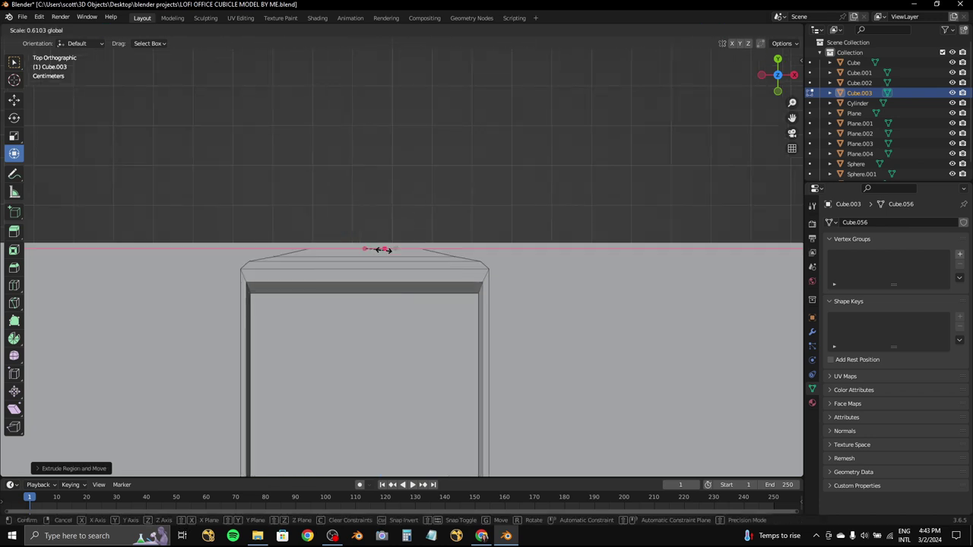
click(418, 245)
scroll(549, 246, up, 2)
key(e)
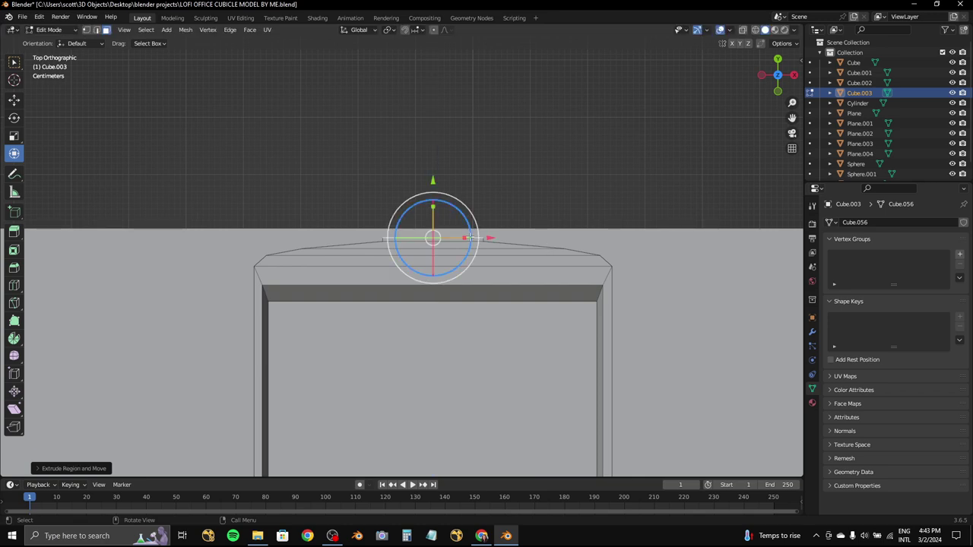
key(g)
click(441, 238)
key(g)
click(532, 136)
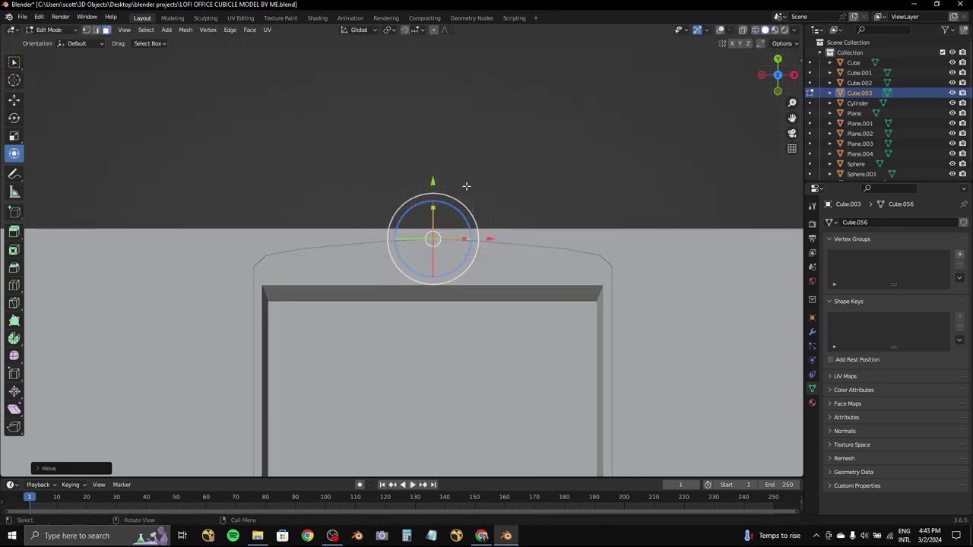
- In Object Mode, move the binder onto the desk beside the laptop and save the scene
middle_drag(466, 186, 421, 279)
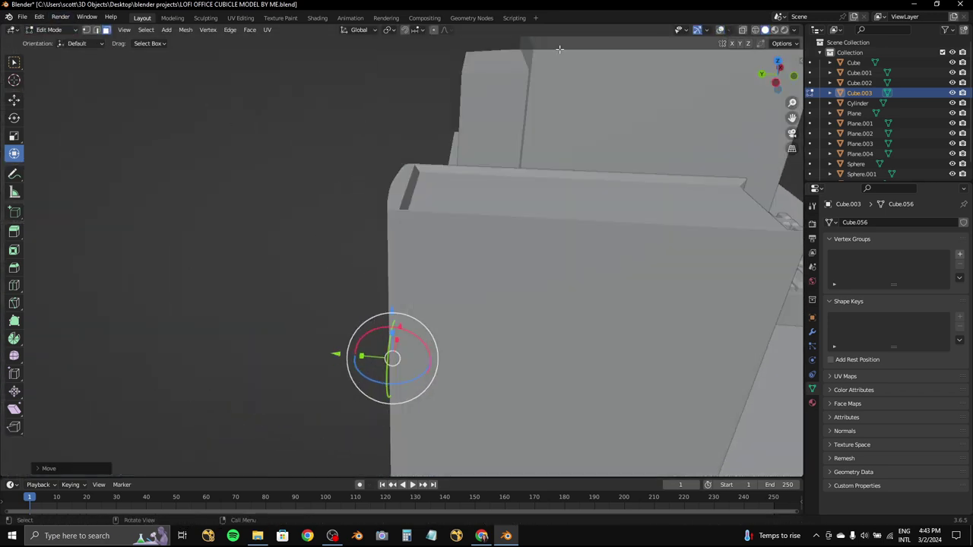
click(54, 41)
middle_drag(456, 228, 532, 266)
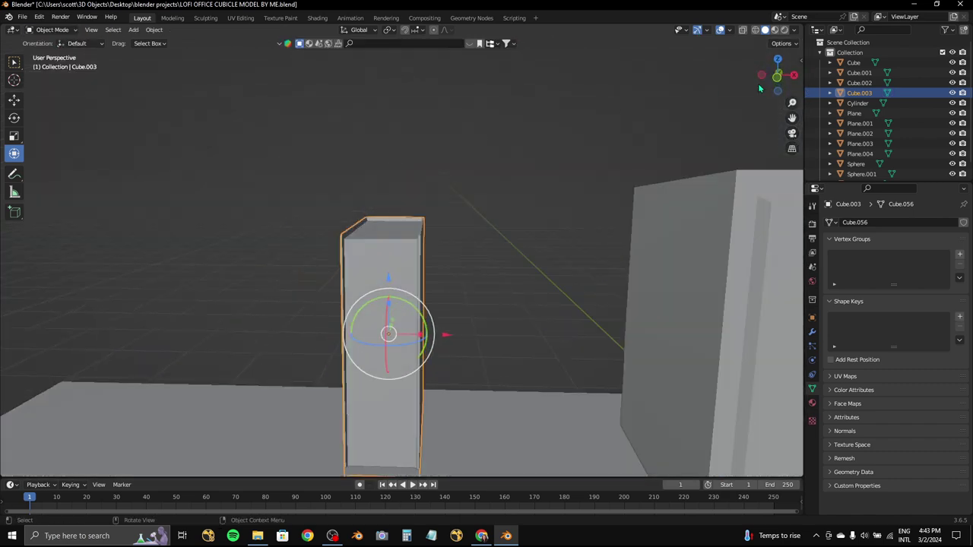
click(777, 61)
scroll(640, 181, down, 3)
drag(391, 293, 462, 347)
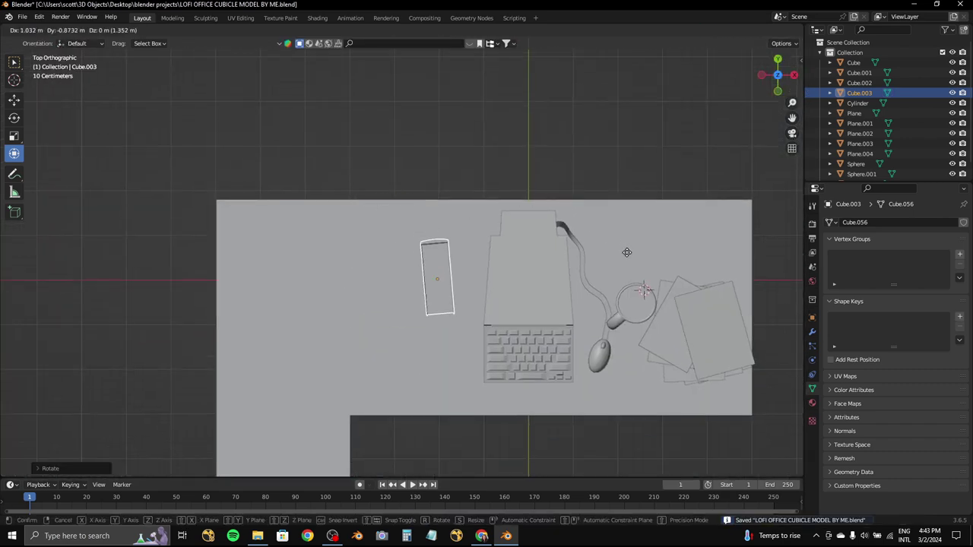
click(778, 91)
key(ctrl+s)
key(ctrl+z)
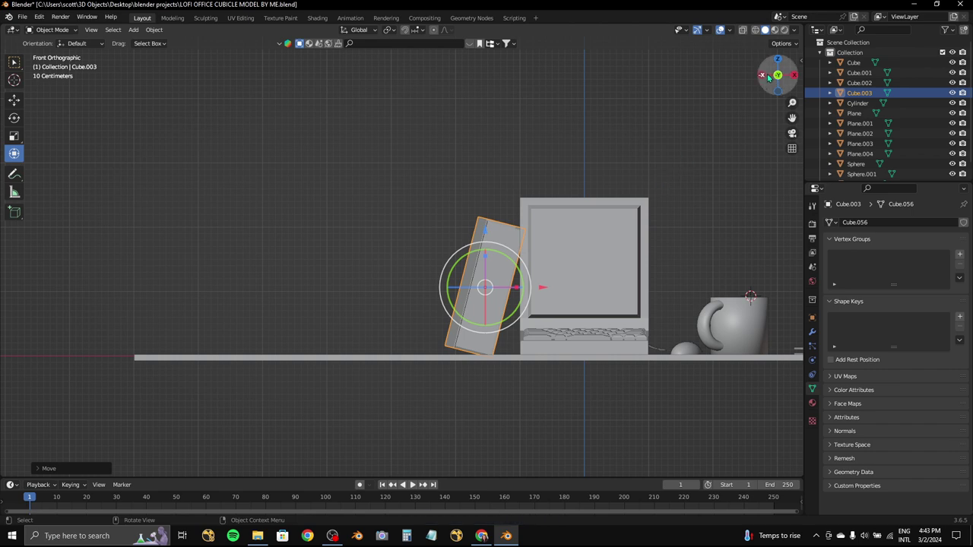
- Rotate the binder so it tilts toward the laptop screen
click(778, 61)
scroll(707, 156, up, 4)
key(r)
click(713, 215)
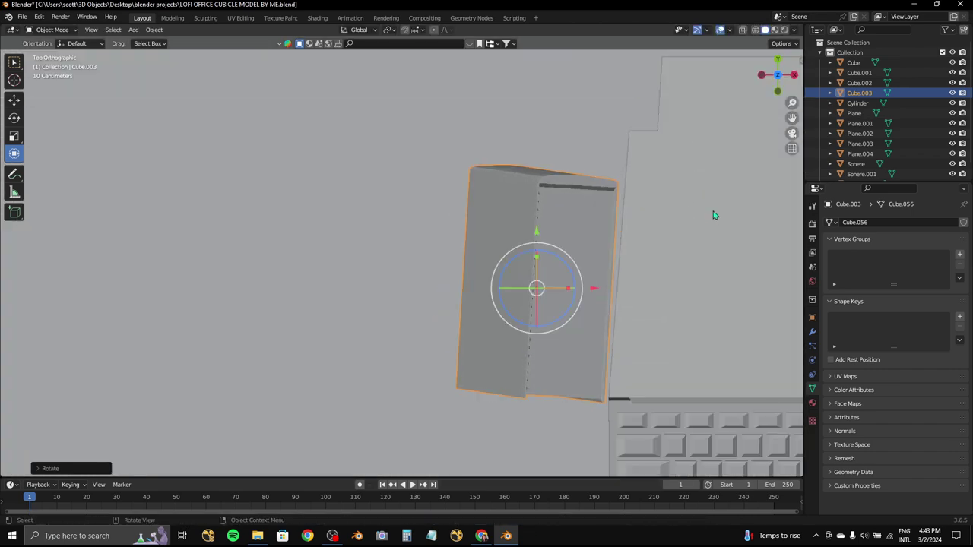
middle_drag(702, 172, 722, 125)
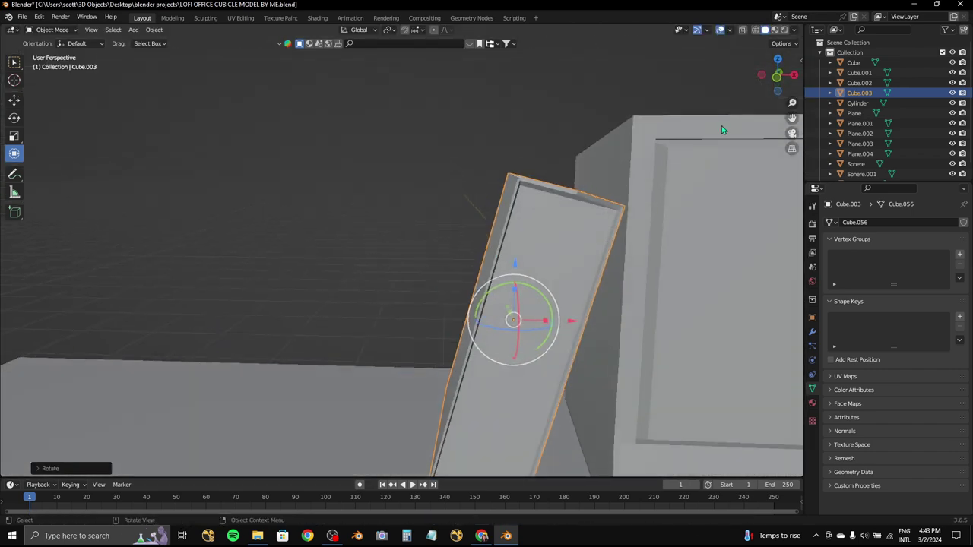
drag(777, 76, 774, 76)
scroll(774, 76, down, 4)
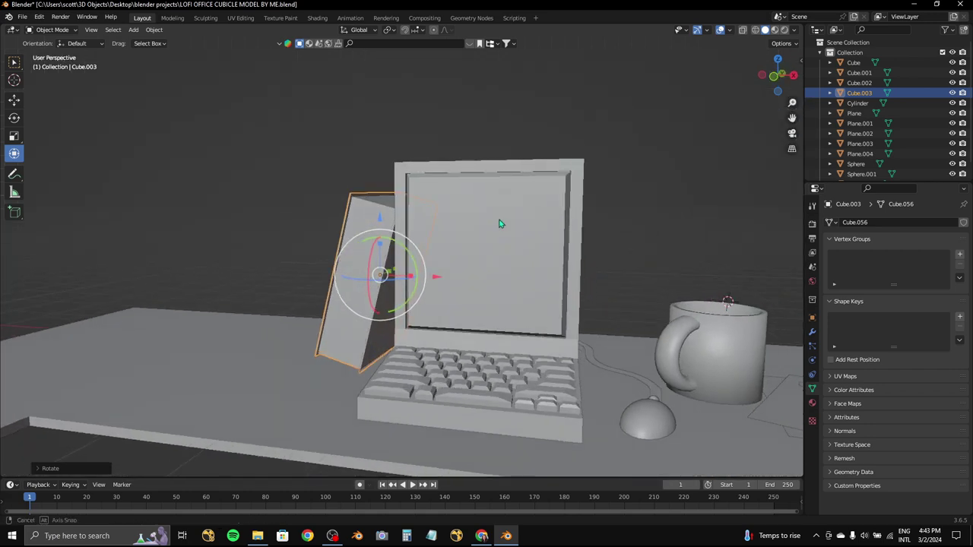
click(773, 75)
scroll(454, 171, up, 3)
- Raise the binder along Z, rotate it freely, and duplicate it
key(g)
key(z)
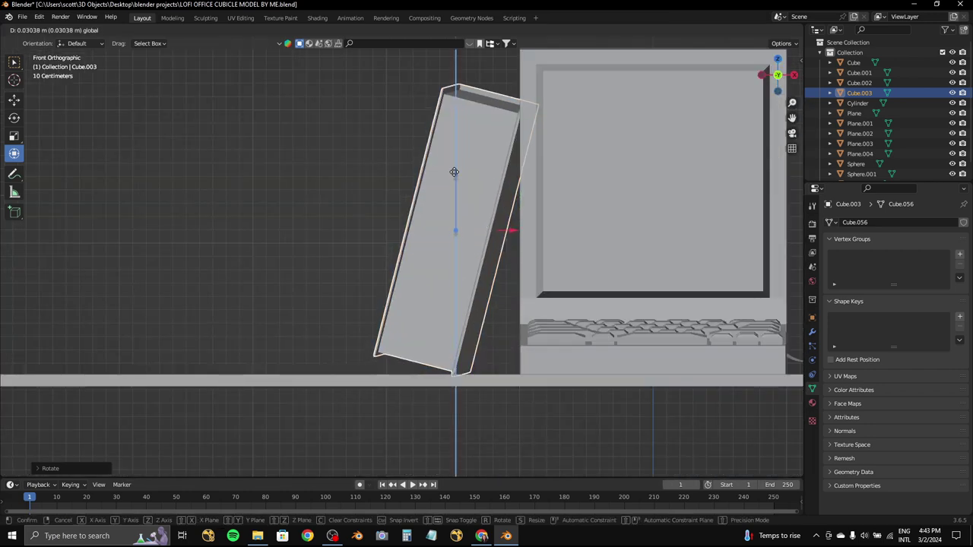
click(454, 172)
key(r)
key(r)
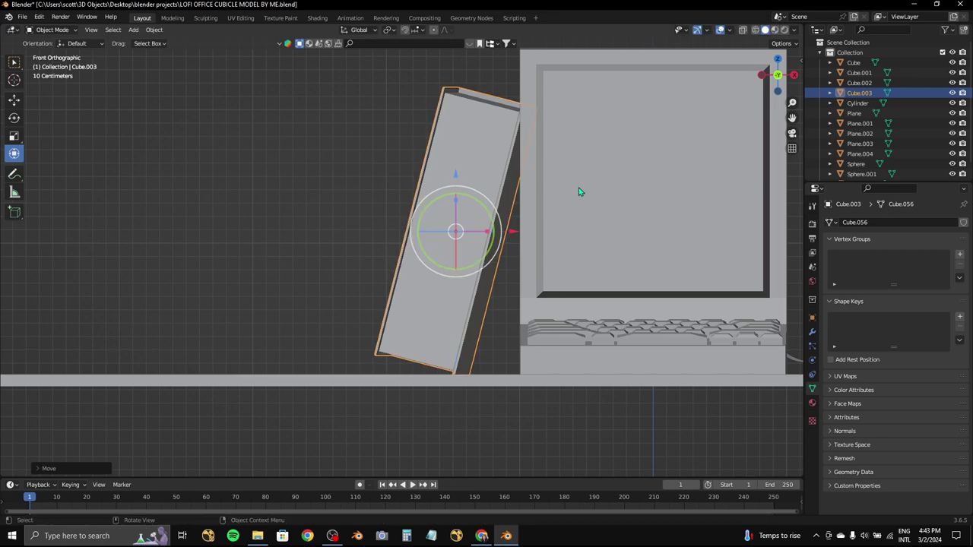
key(shift+d)
- Place the binder copy to the left, scale its height along Z, and tilt it
click(482, 185)
key(r)
click(356, 205)
key(s)
key(z)
click(357, 203)
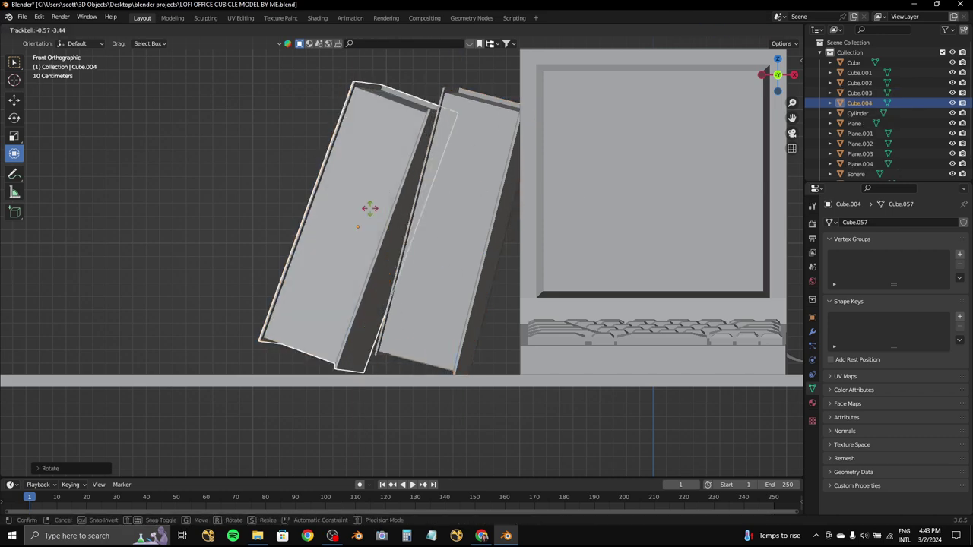
key(r)
click(500, 184)
key(g)
click(505, 216)
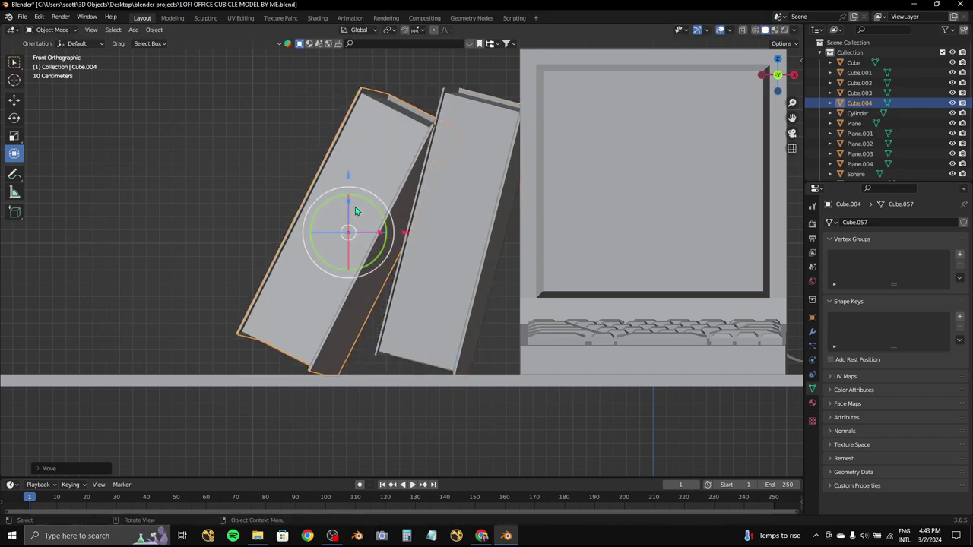
key(r)
key(r)
click(419, 210)
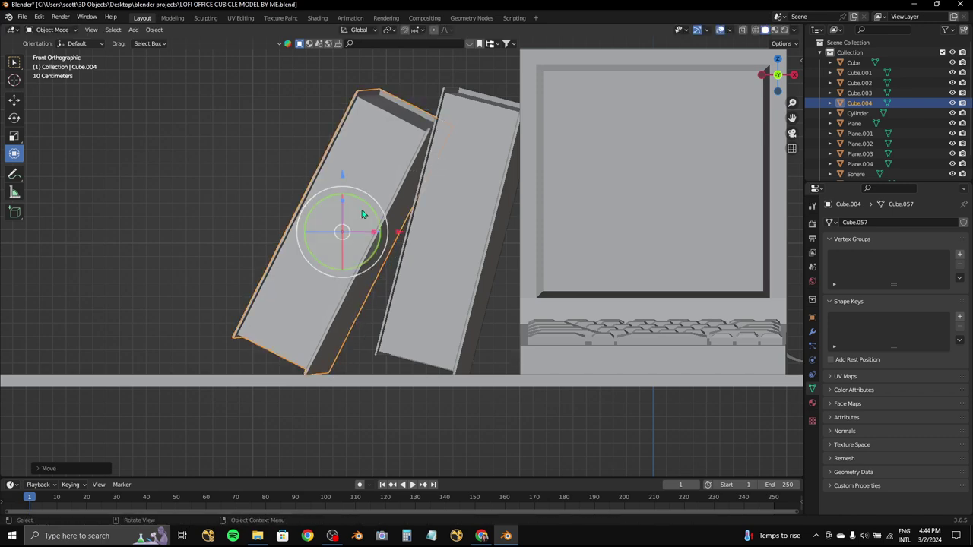
scroll(459, 200, up, 2)
- Duplicate a third binder, place it beside the others, and tilt it further
key(shift+d)
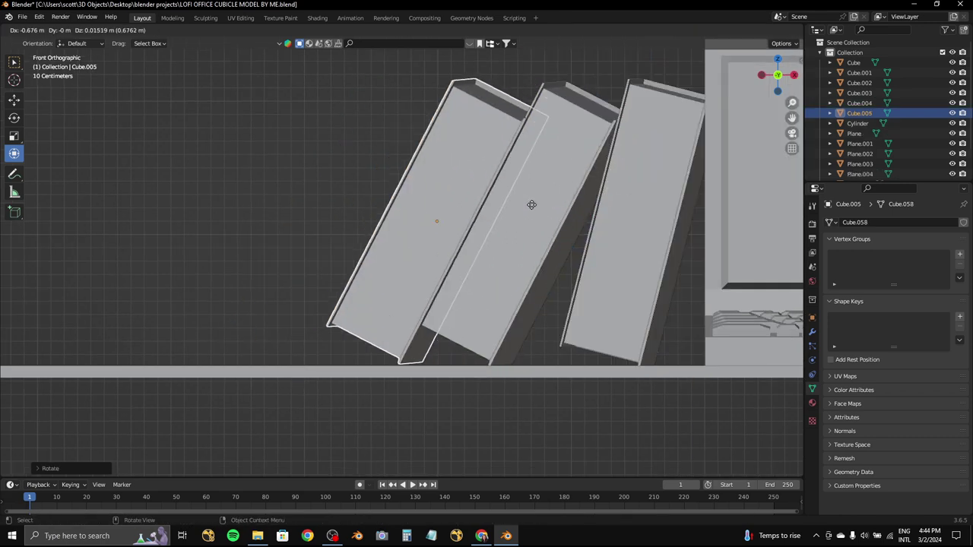
key(r)
click(410, 267)
key(r)
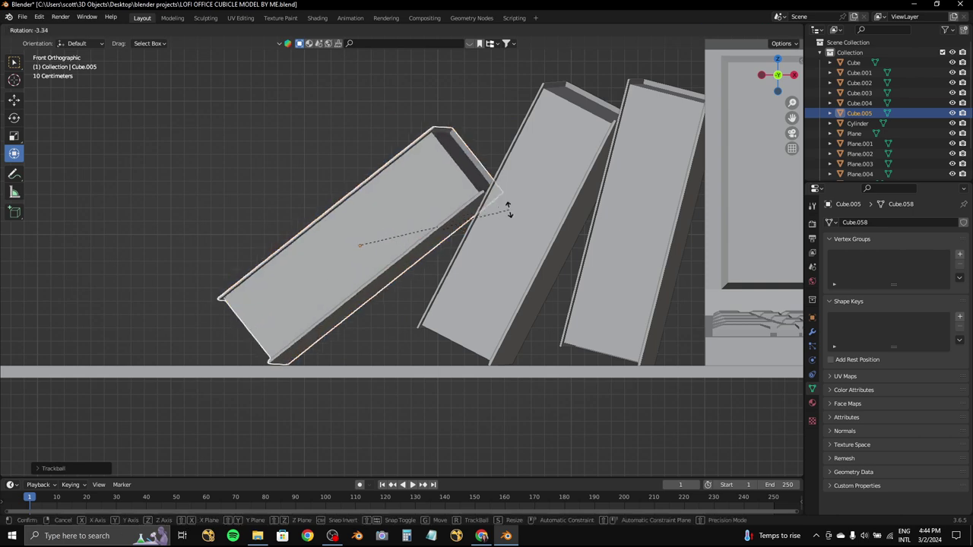
key(g)
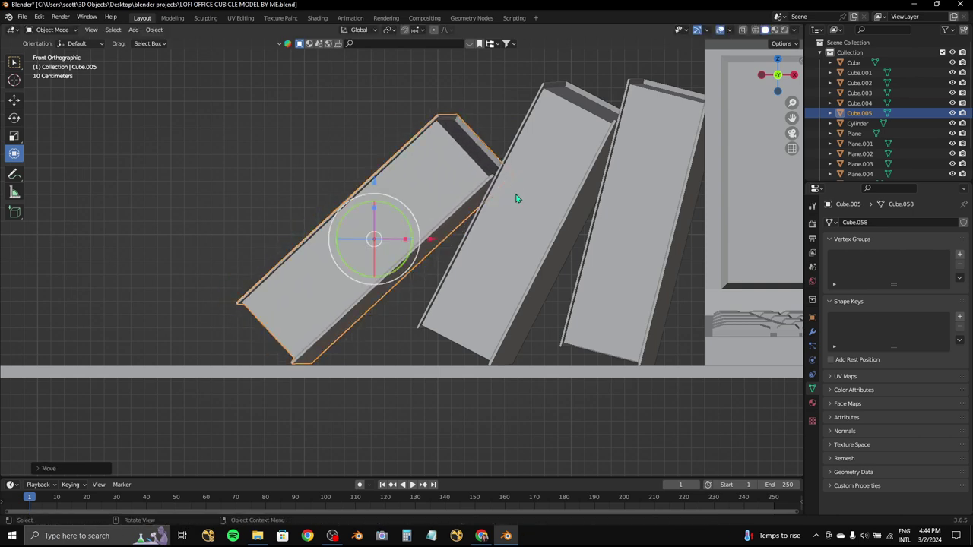
mouse_move(516, 199)
middle_down()
mouse_move(516, 208)
mouse_move(504, 121)
middle_up()
- Add a fourth tilted binder copy and move it left along the row
key(shift+d)
key(r)
click(483, 180)
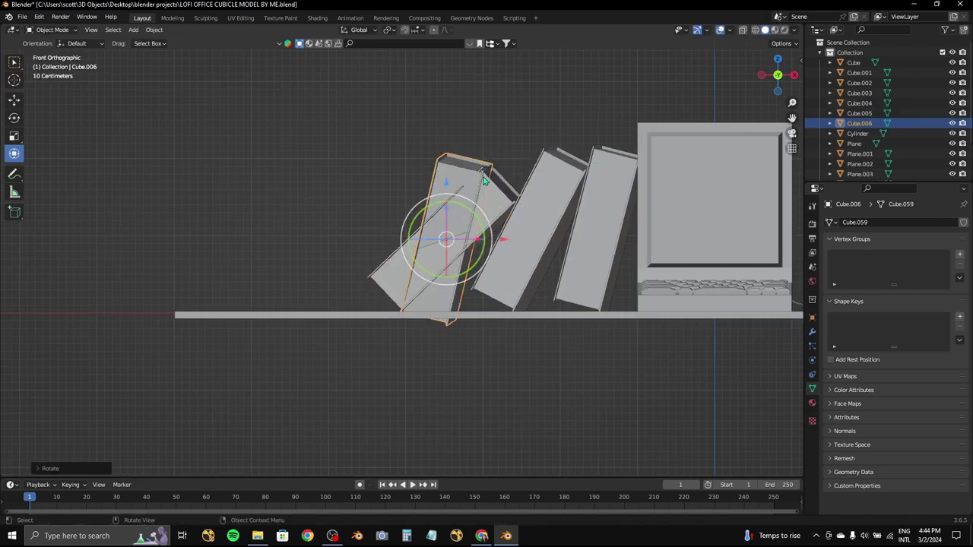
key(g)
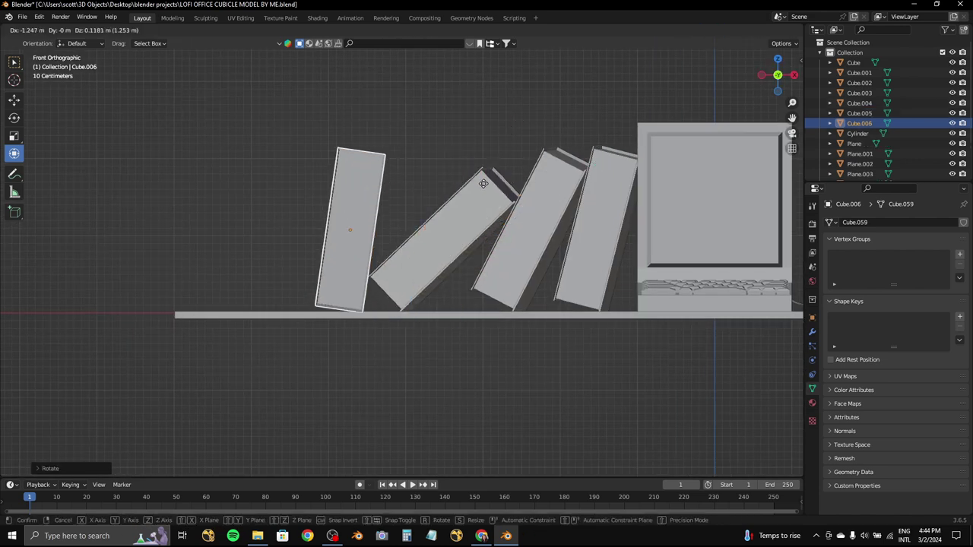
click(483, 184)
shift+middle_drag(484, 184, 548, 184)
- Duplicate two more binders at the left end of the row
key(shift+d)
key(r)
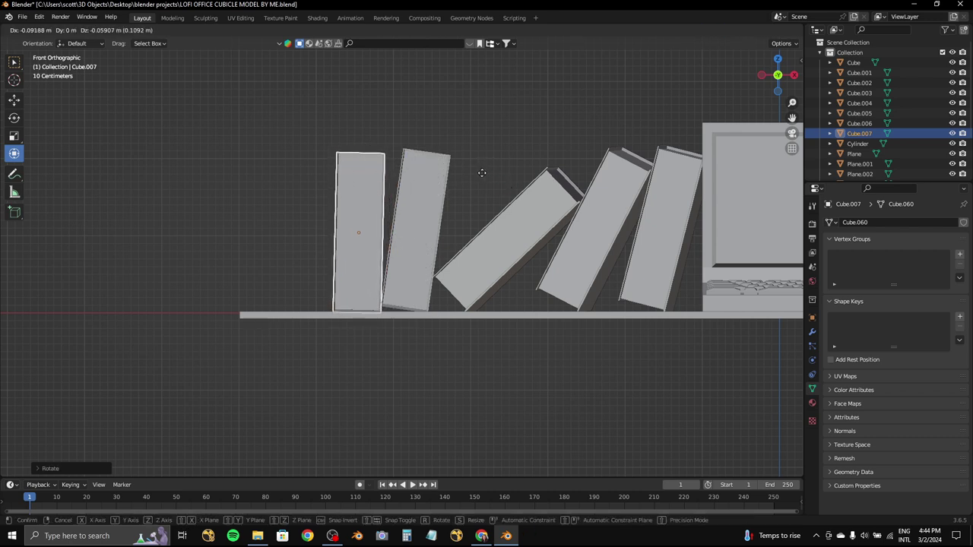
click(482, 169)
shift+middle_drag(482, 170, 504, 169)
key(shift+d)
click(480, 170)
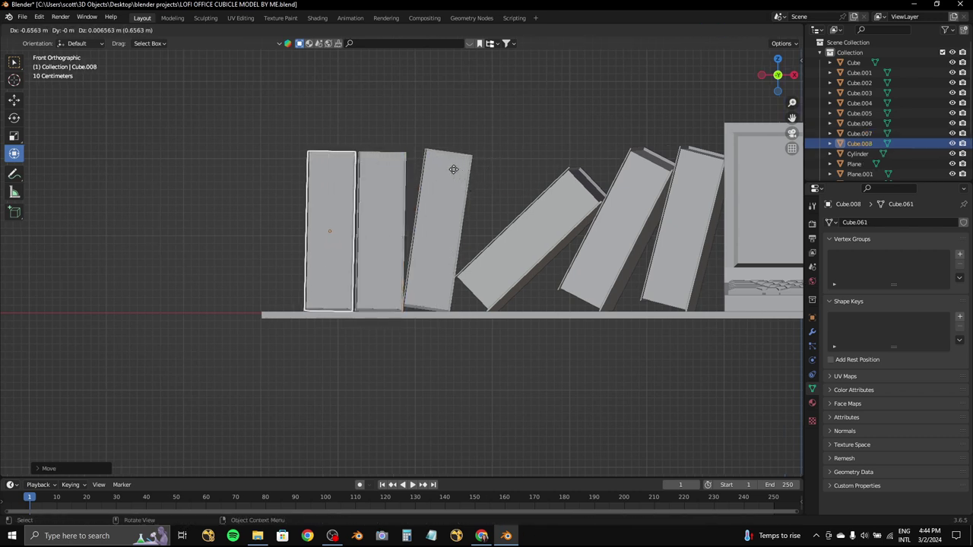
key(r)
key(Escape)
- Add another copy at the left, then undo and delete the extra leftmost binder
key(shift+d)
click(373, 187)
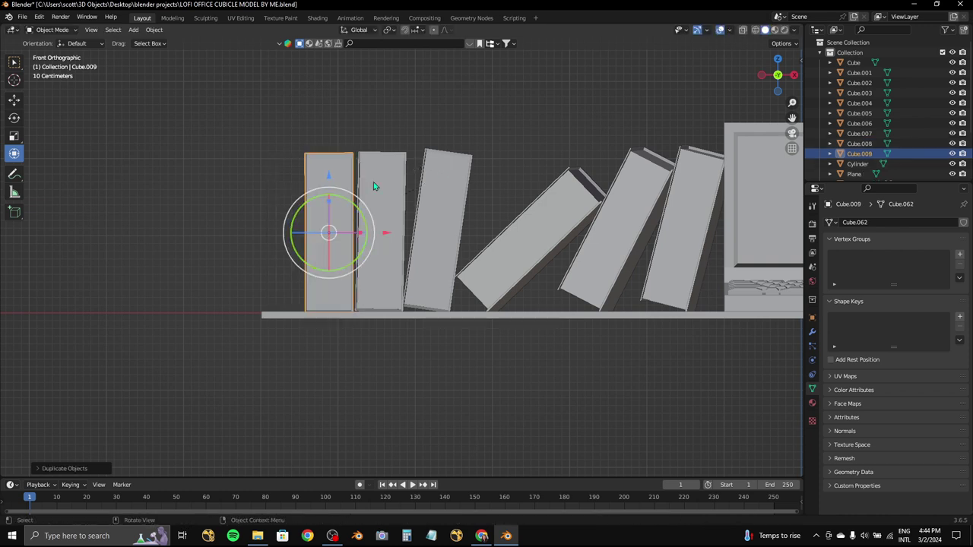
key(r)
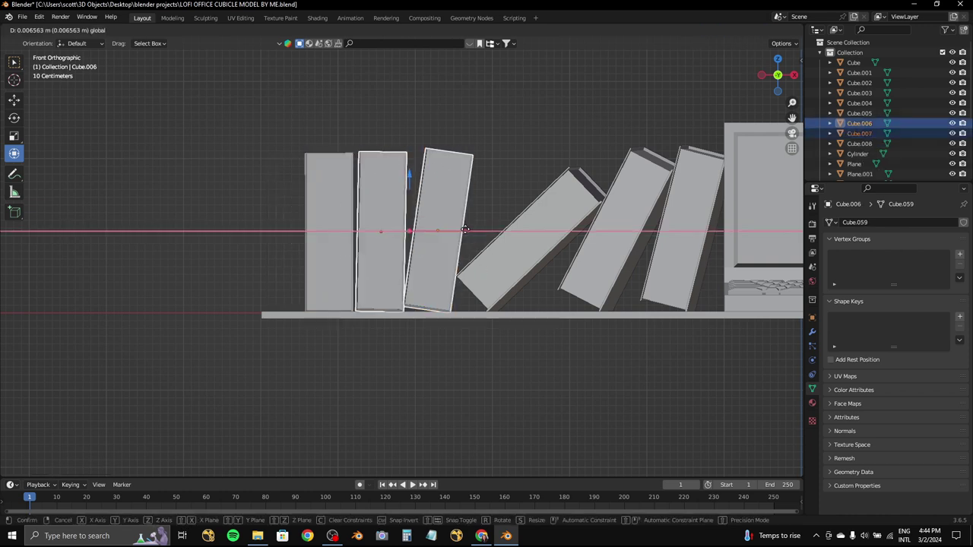
key(Escape)
key(ctrl+z)
key(Delete)
shift+middle_drag(503, 222, 534, 221)
- Duplicate the neighbouring binder and place it one binder-width left along X
key(shift+d)
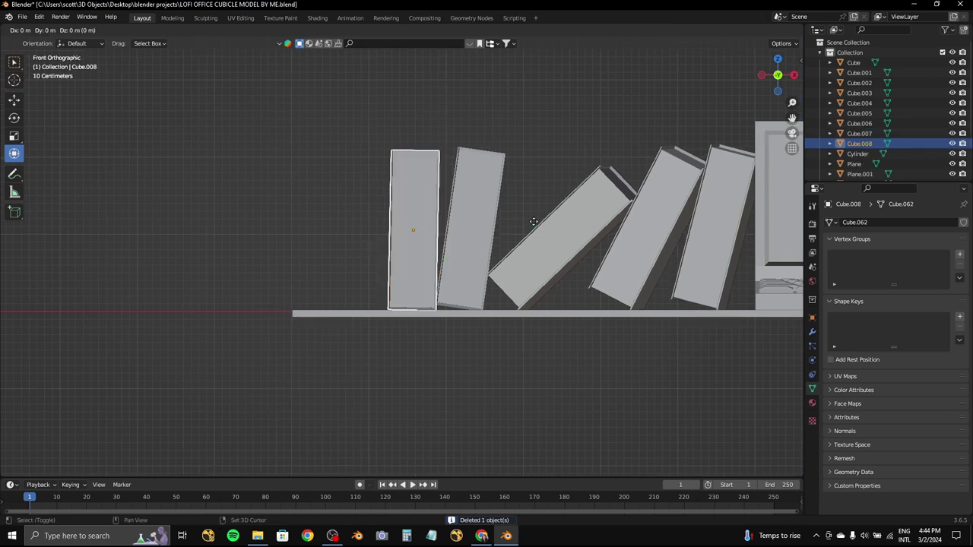
key(x)
key(g)
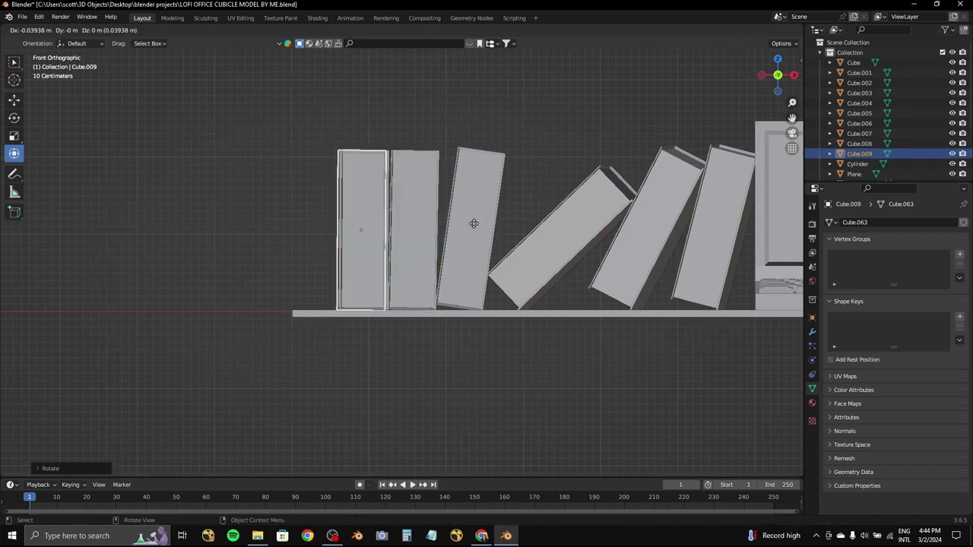
click(426, 228)
scroll(372, 234, up, 1)
- Select all seven books, try sliding them along X, then cancel and select the leftmost
shift+click(366, 241)
shift+click(418, 243)
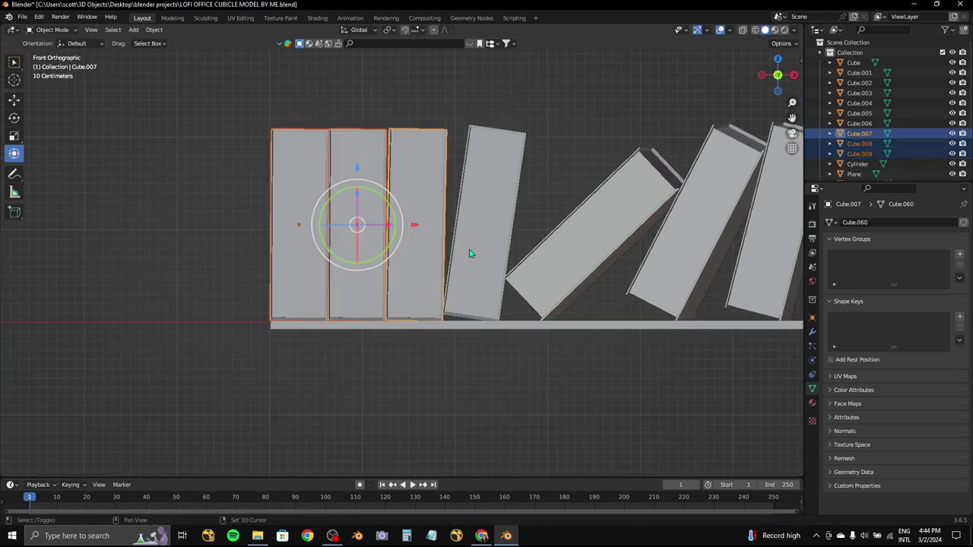
shift+click(469, 251)
shift+middle_drag(539, 269, 470, 266)
shift+click(619, 246)
shift+click(533, 231)
key(g)
key(x)
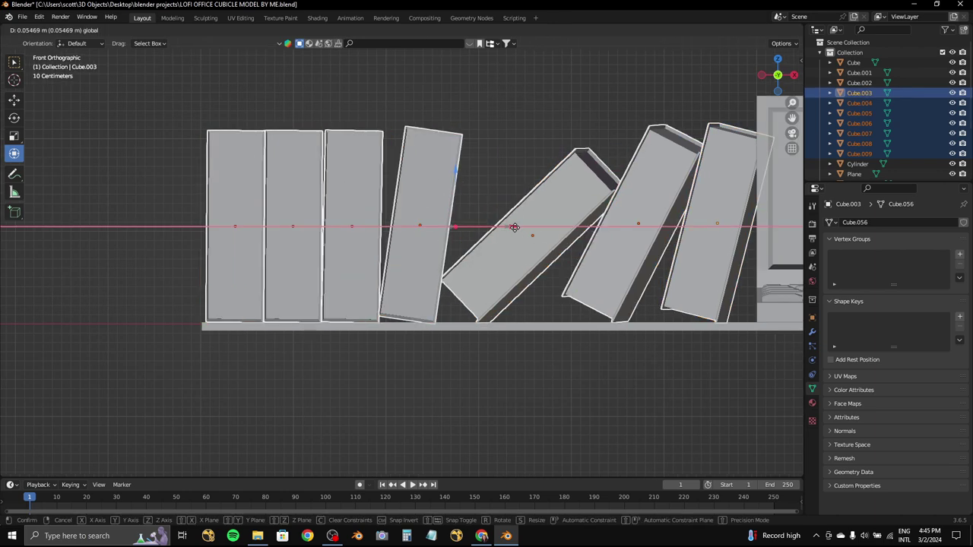
key(Escape)
click(243, 220)
middle_drag(243, 221, 448, 179)
- Add a new cube to the scene from the front view
scroll(447, 185, down, 3)
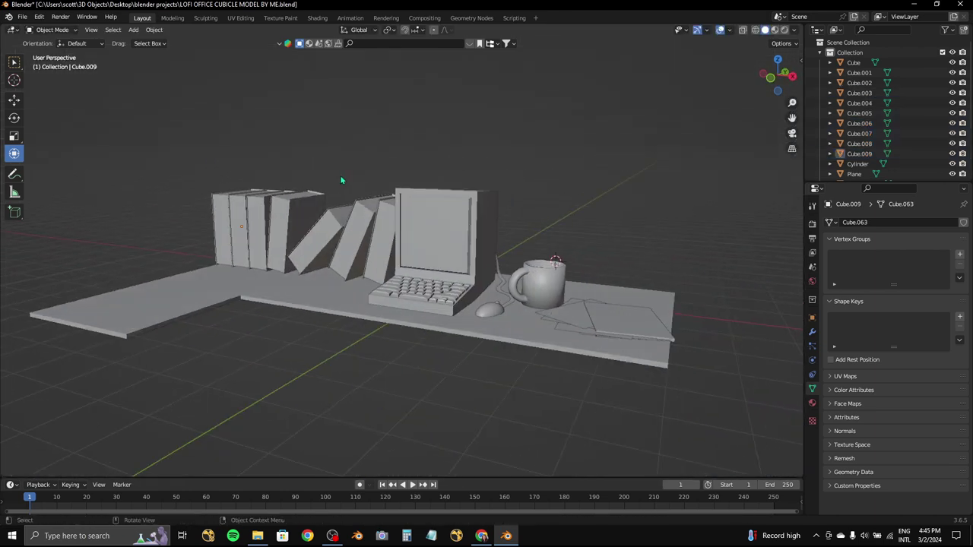
middle_drag(481, 277, 741, 44)
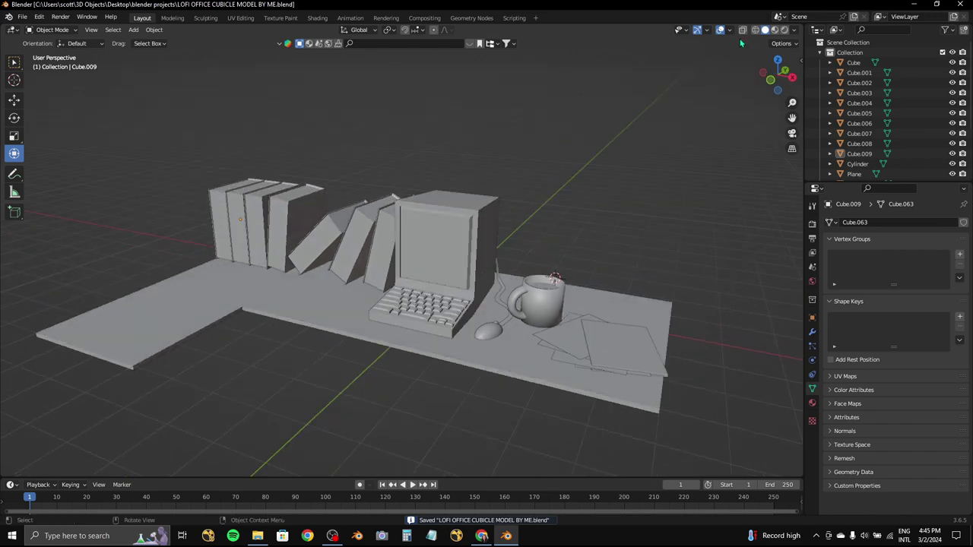
click(776, 64)
click(133, 30)
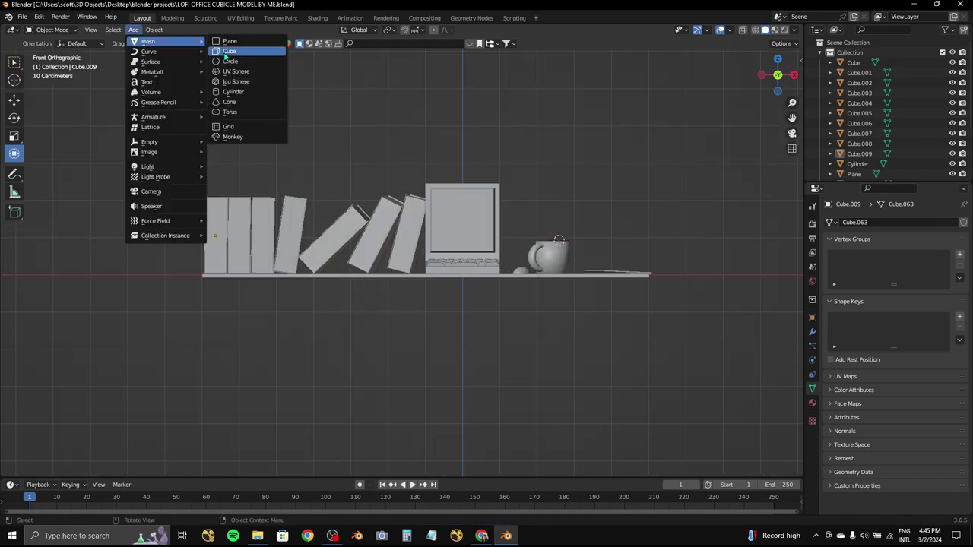
click(228, 49)
- Scale the cube thin on Y and tall on Z into a wall panel
click(794, 75)
mouse_move(482, 221)
mouse_down()
mouse_move(521, 220)
mouse_move(520, 242)
mouse_up()
drag(516, 208, 516, 91)
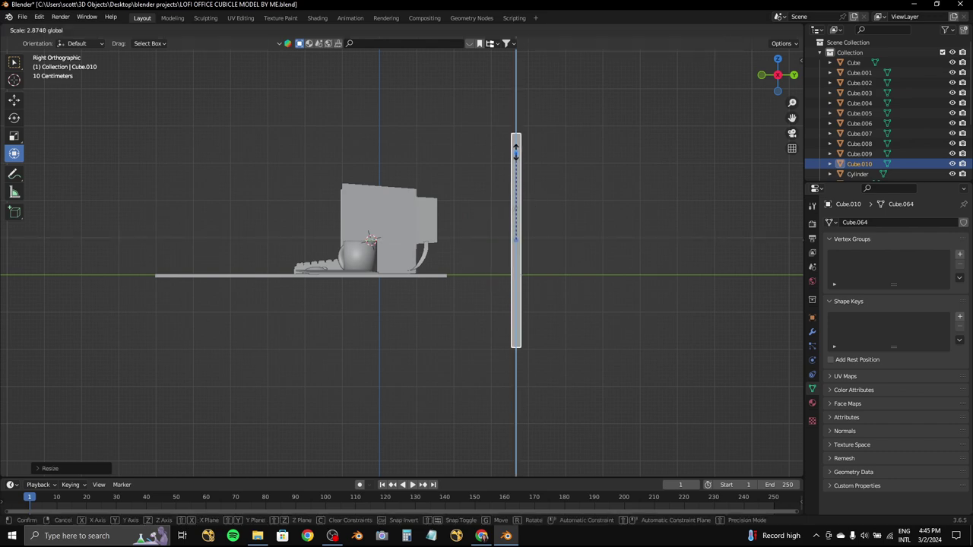
scroll(496, 223, down, 3)
scroll(497, 225, up, 2)
mouse_move(497, 225)
middle_down()
mouse_move(586, 217)
mouse_move(741, 269)
middle_up()
- Shrink the panel to about three quarters size and place it behind the desk
key(s)
click(599, 230)
key(g)
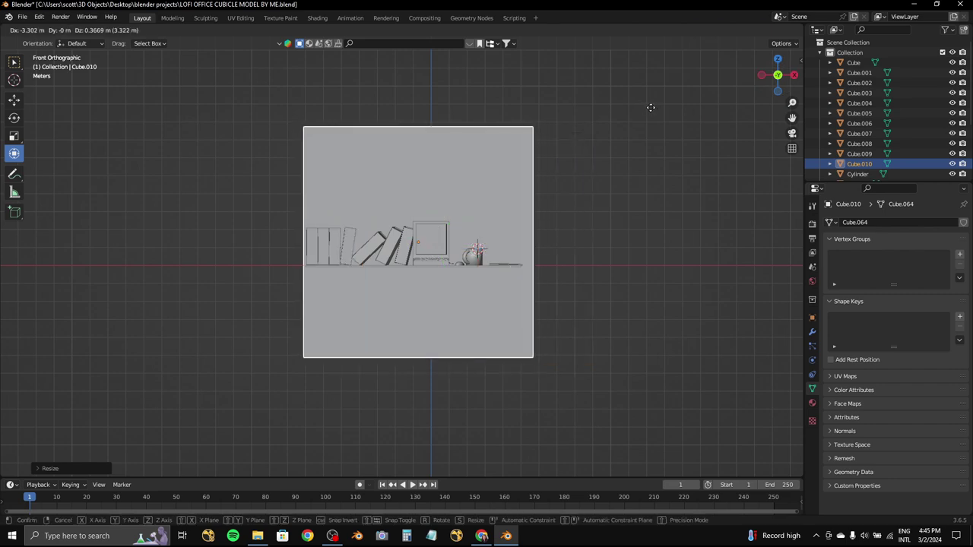
click(651, 107)
mouse_move(650, 107)
middle_down()
mouse_move(630, 130)
mouse_move(767, 72)
middle_up()
click(777, 61)
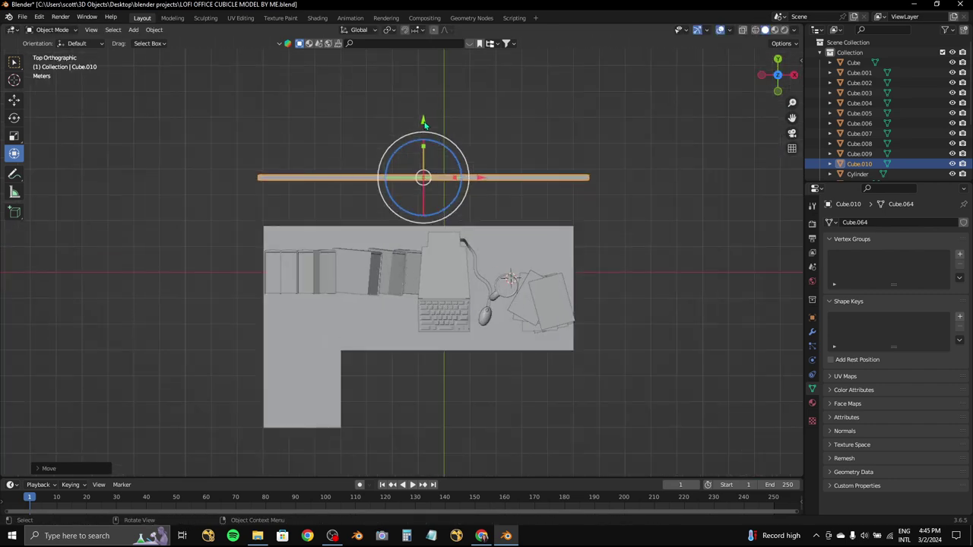
- In Edit Mode, select the panel's end and slide it along X
middle_drag(423, 123, 770, 87)
drag(770, 86, 780, 79)
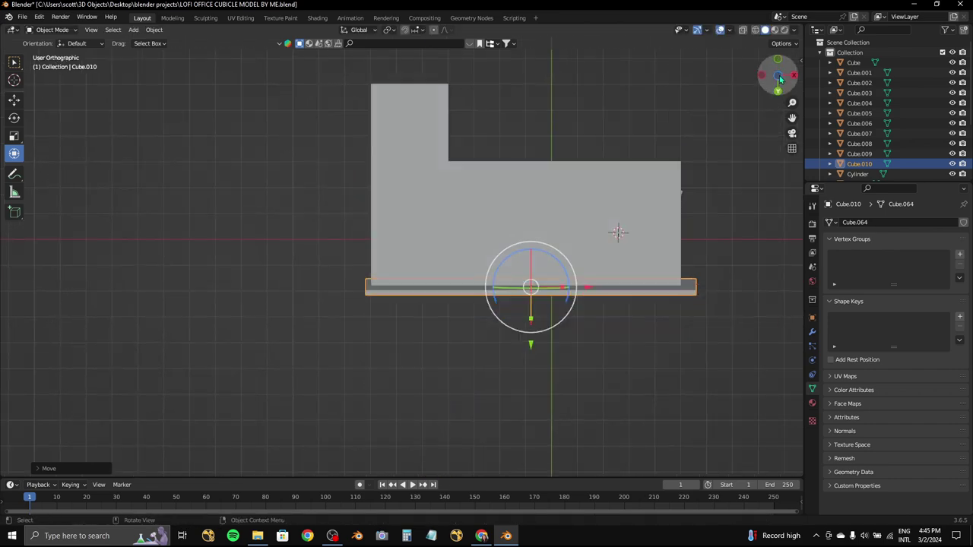
click(778, 76)
scroll(514, 187, up, 3)
click(52, 52)
middle_drag(304, 228, 327, 152)
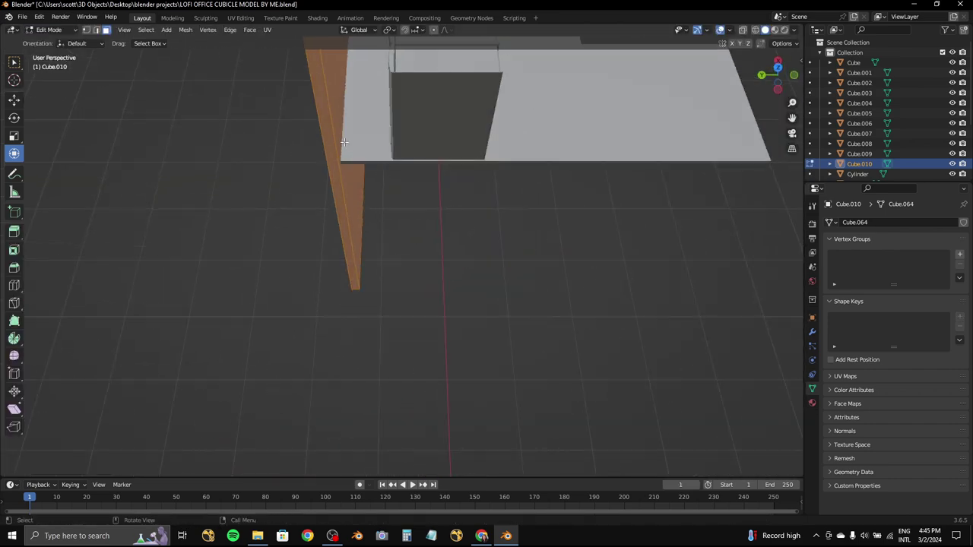
click(315, 124)
click(778, 76)
drag(589, 179, 607, 181)
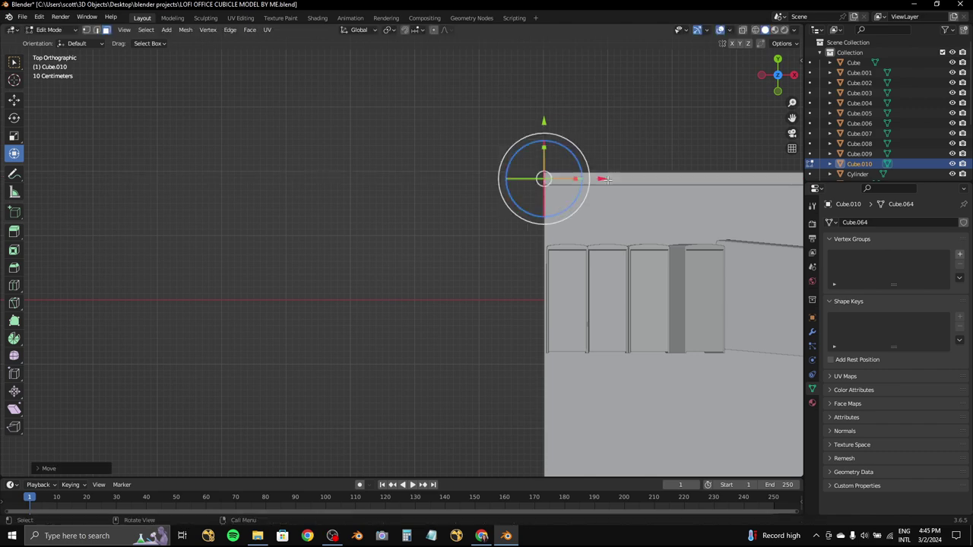
- Extrude the panel's end into a side wall along the desk's left side
middle_drag(588, 185, 662, 134)
click(777, 76)
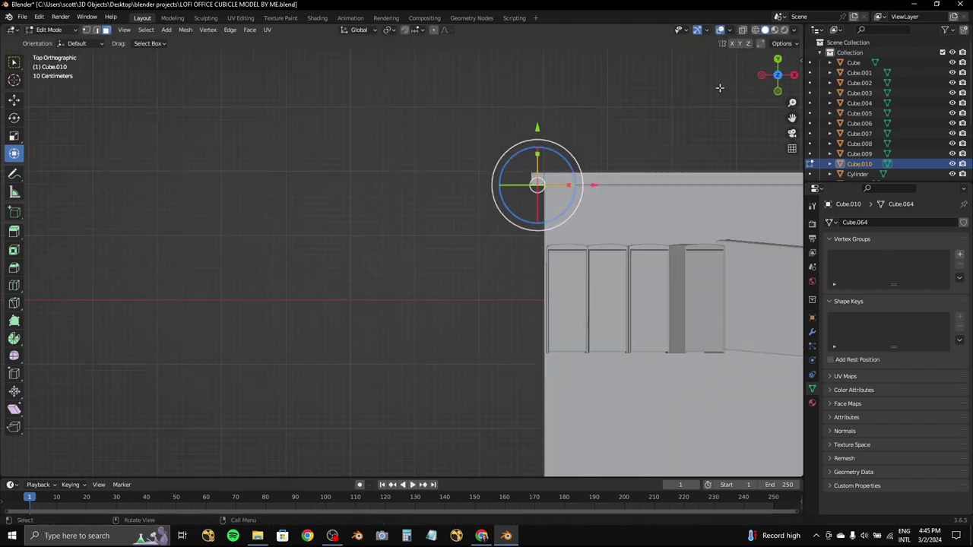
scroll(586, 281, down, 5)
key(e)
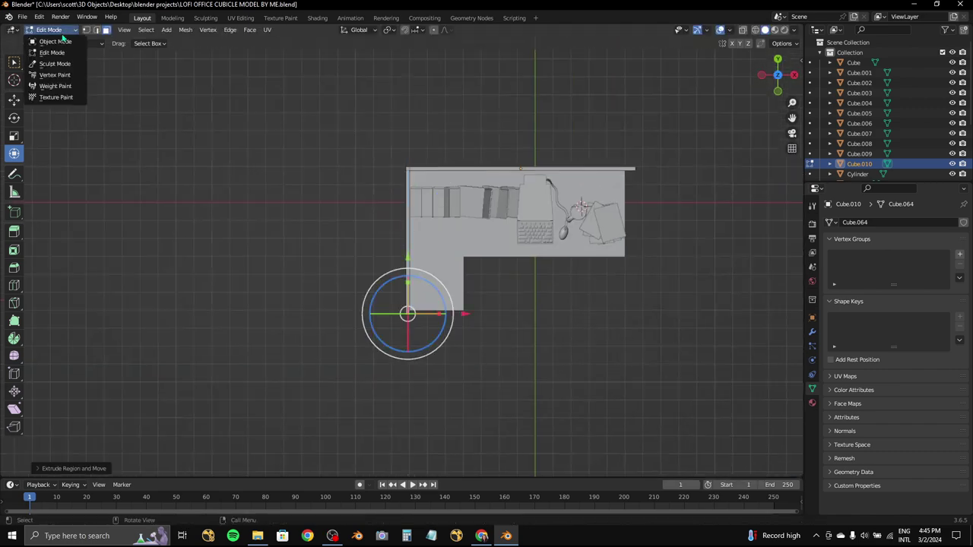
click(54, 41)
- Scale both walls slightly shorter along Z only
scroll(642, 240, up, 2)
scroll(642, 240, up, 3)
scroll(642, 240, up, 3)
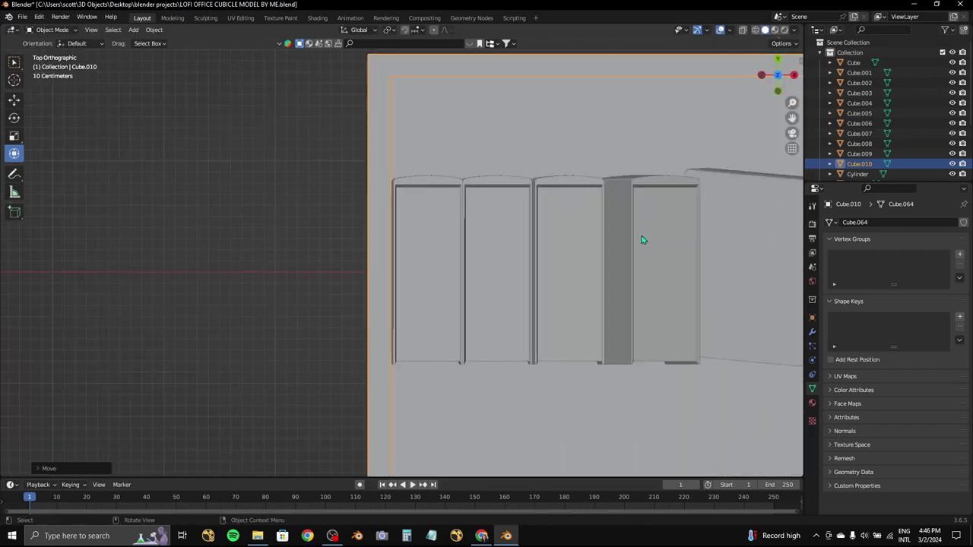
middle_drag(642, 240, 404, 200)
scroll(519, 185, down, 3)
scroll(486, 191, down, 3)
middle_drag(486, 191, 473, 209)
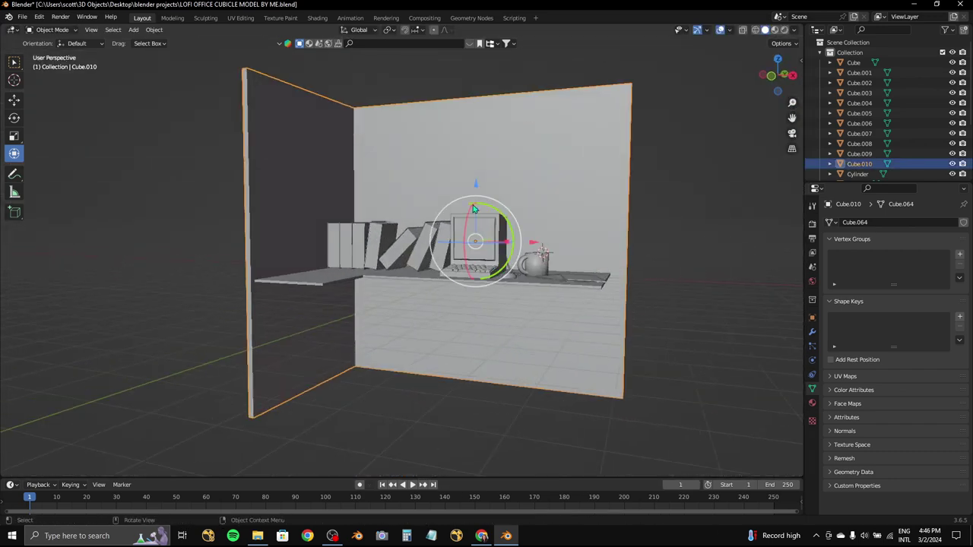
key(s)
key(z)
click(478, 213)
key(KP_1)
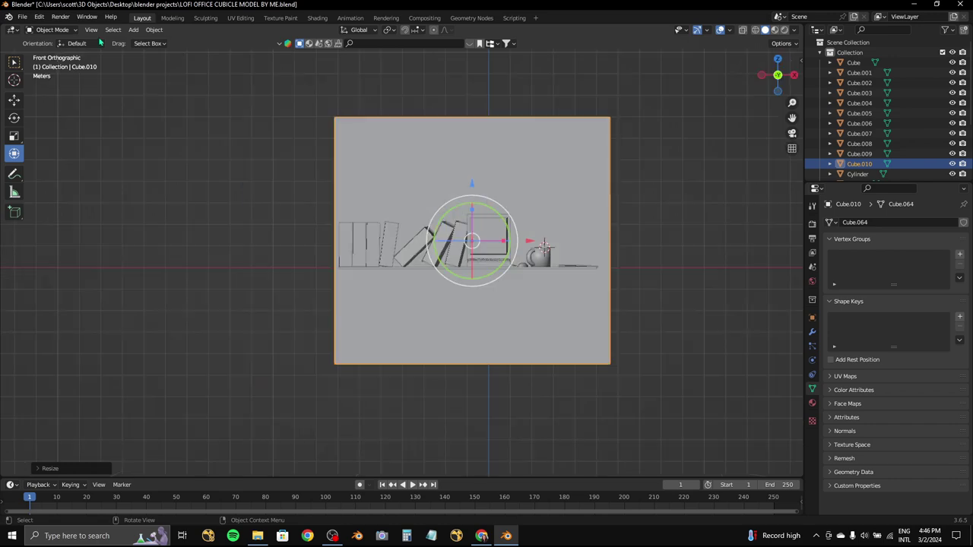
click(67, 54)
drag(777, 76, 781, 63)
- Frame the desk and walls from above and in perspective
click(777, 58)
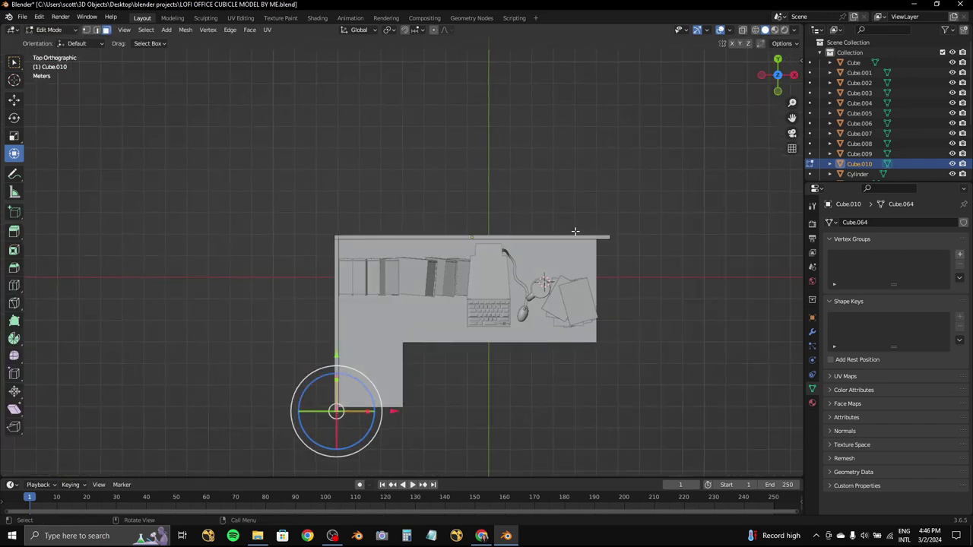
shift+middle_drag(268, 260, 434, 237)
scroll(579, 203, up, 3)
mouse_move(576, 184)
middle_down()
mouse_move(485, 199)
mouse_move(425, 241)
mouse_move(560, 224)
mouse_move(538, 210)
middle_up()
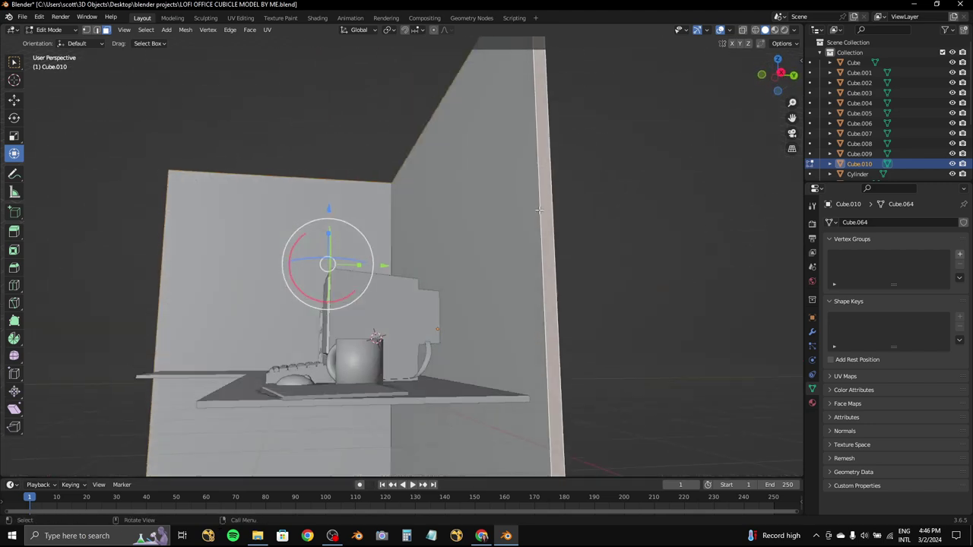
click(779, 60)
middle_drag(654, 161, 632, 217)
key(r)
key(Escape)
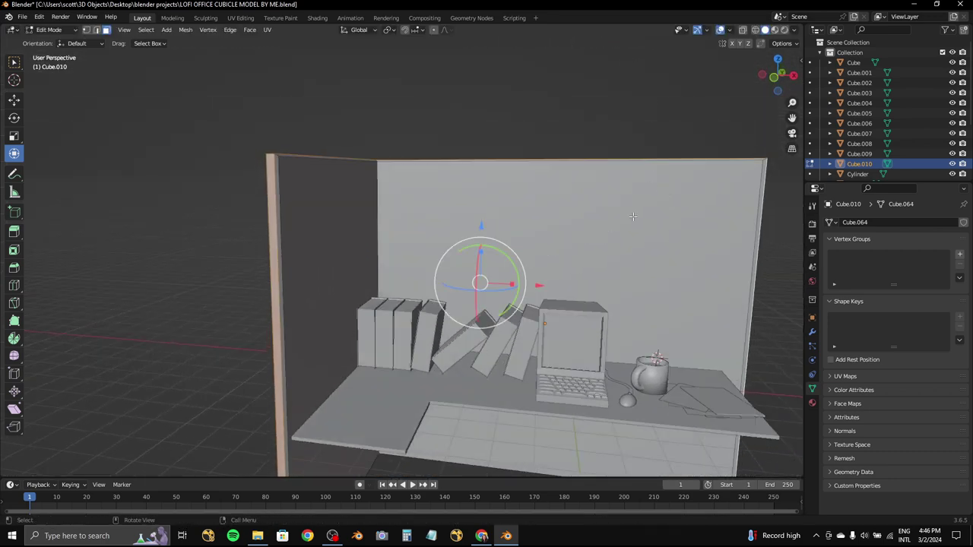
- Thicken the selected wall and rescale the extruded part
click(12, 269)
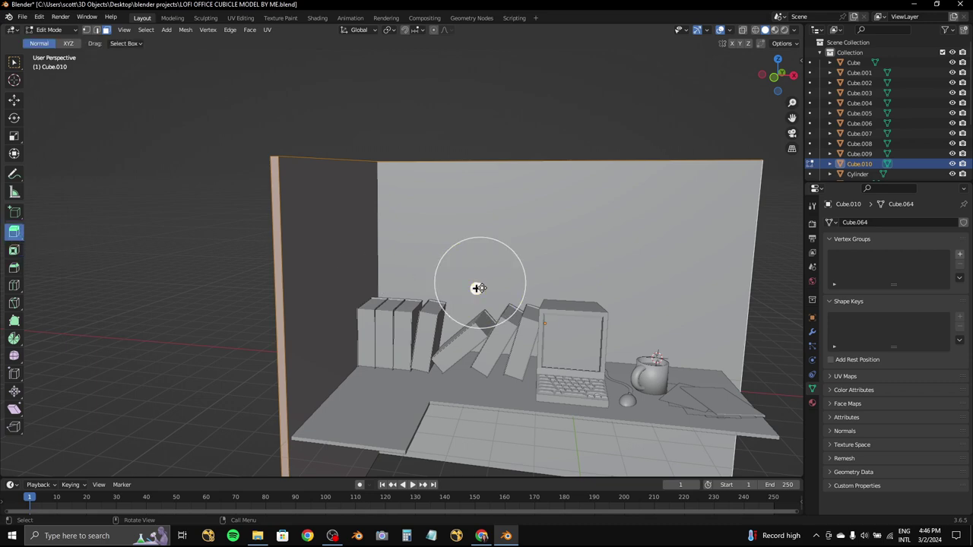
drag(479, 288, 476, 290)
mouse_move(670, 229)
middle_down()
mouse_move(571, 233)
mouse_move(539, 220)
mouse_move(554, 216)
mouse_move(550, 209)
mouse_move(462, 191)
middle_up()
right_click(539, 220)
key(s)
click(550, 217)
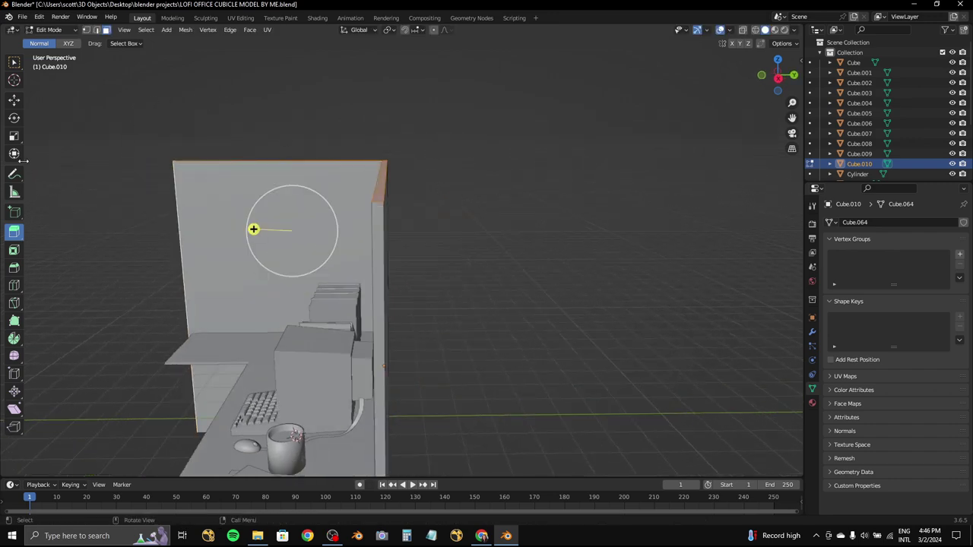
- Enlarge the selected wall section in the front view
middle_drag(371, 238, 569, 148)
key(KP_1)
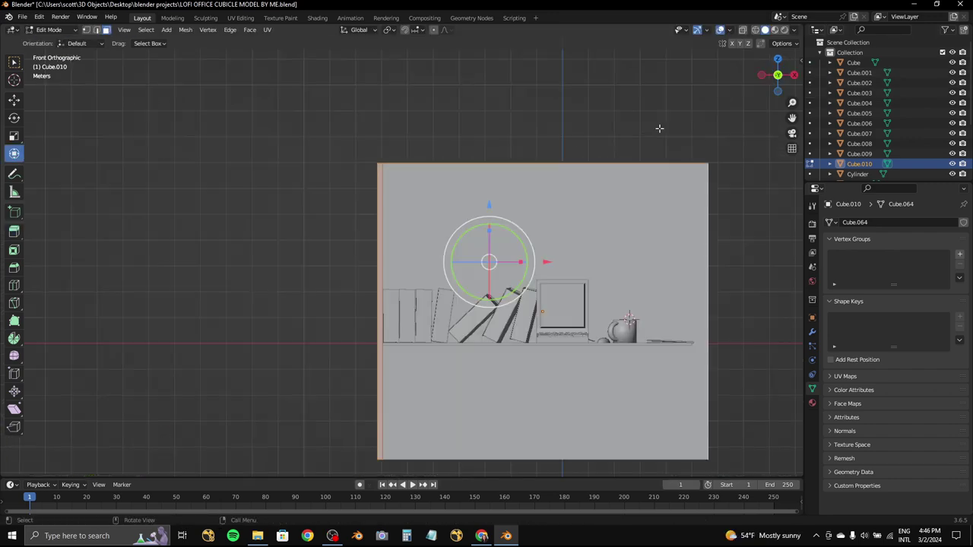
key(s)
click(663, 127)
key(s)
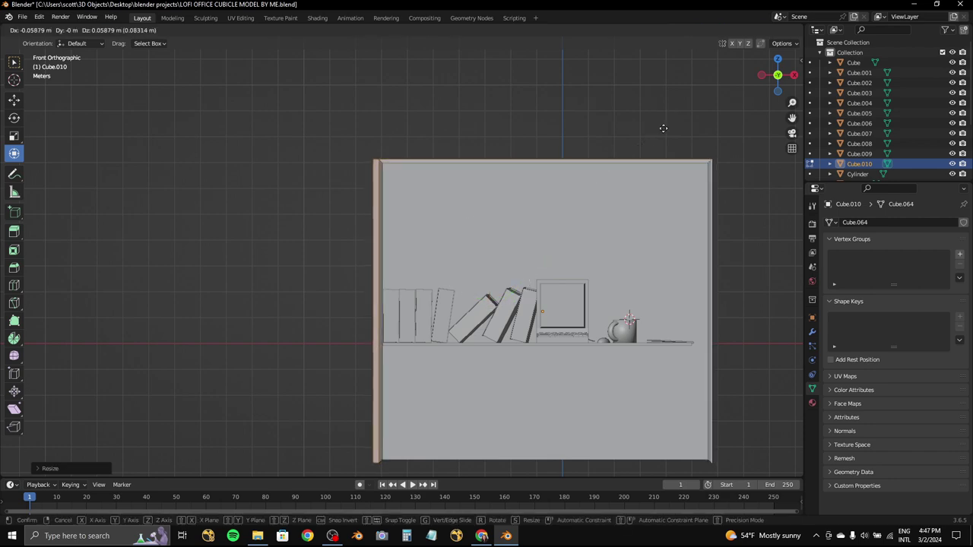
click(665, 128)
- Reposition the selected wall part from the top view, adjusting it twice
mouse_move(664, 128)
middle_down()
mouse_move(623, 144)
mouse_move(614, 130)
middle_up()
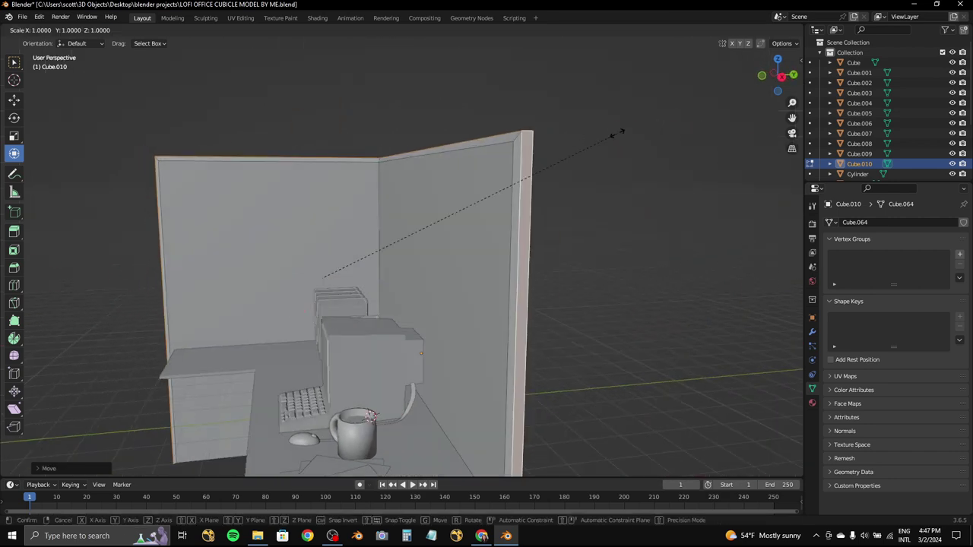
key(KP_7)
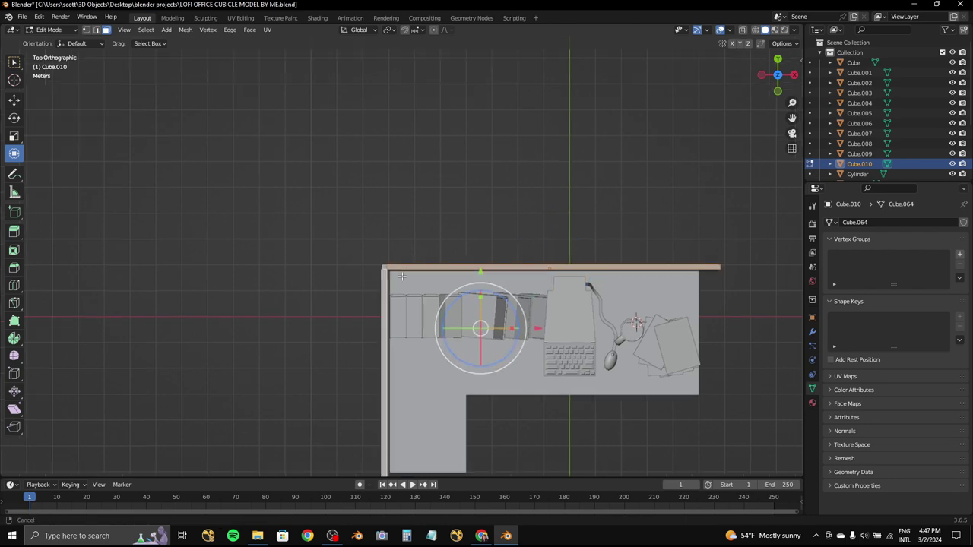
scroll(426, 266, up, 3)
scroll(486, 244, down, 2)
scroll(532, 228, up, 2)
key(g)
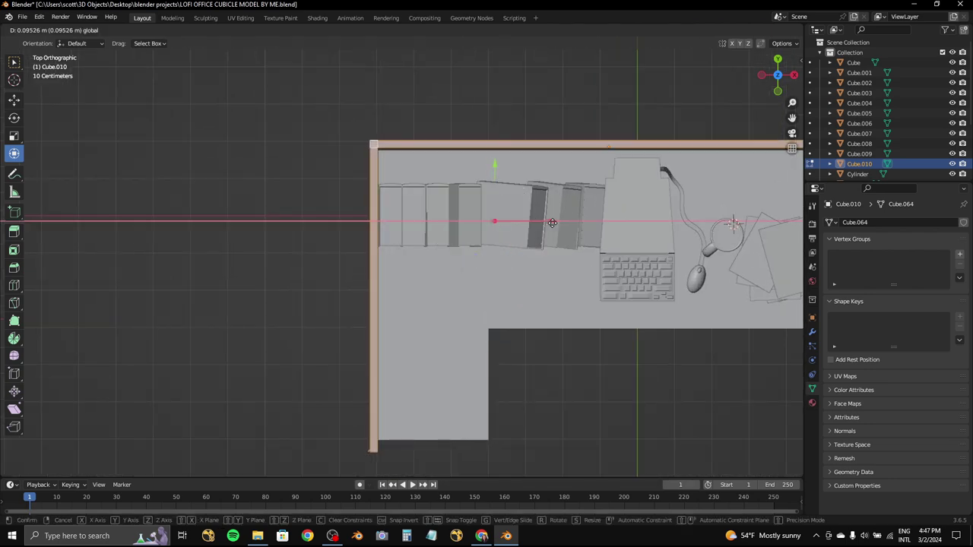
click(552, 223)
mouse_move(552, 222)
middle_down()
mouse_move(408, 193)
mouse_move(497, 142)
mouse_move(568, 168)
mouse_move(301, 152)
middle_up()
middle_drag(235, 168, 578, 145)
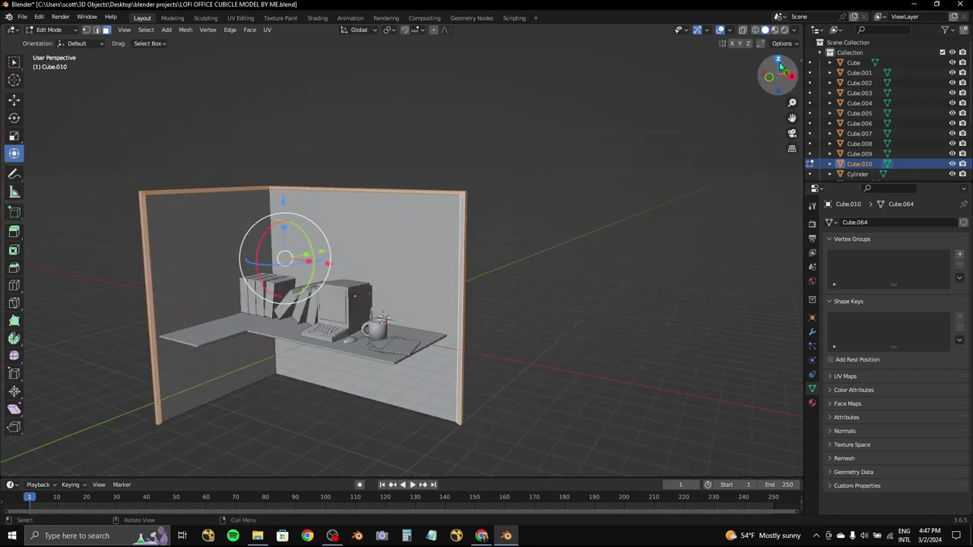
click(777, 60)
key(g)
click(603, 119)
- Orbit around the cubicle to inspect the wall corner and the whole desk
scroll(456, 266, up, 2)
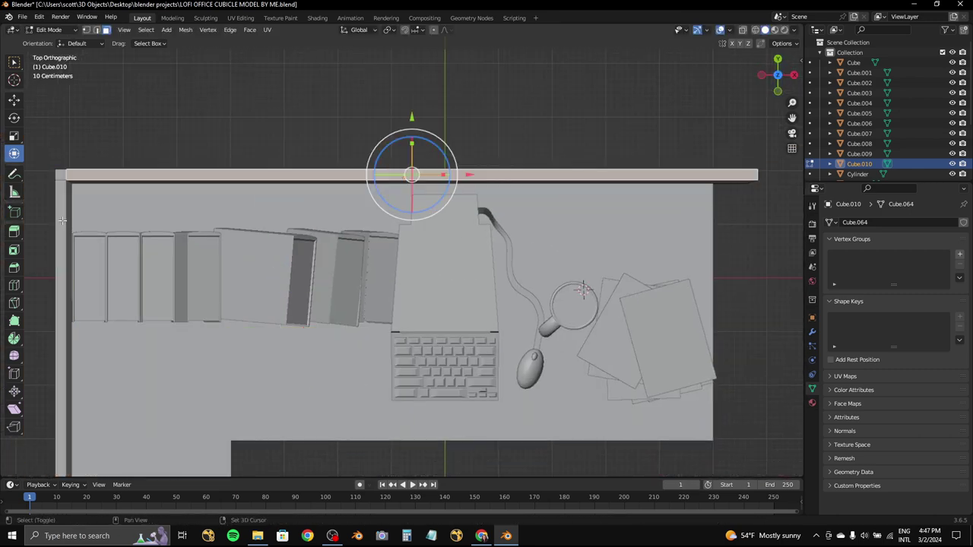
middle_drag(262, 281, 366, 190)
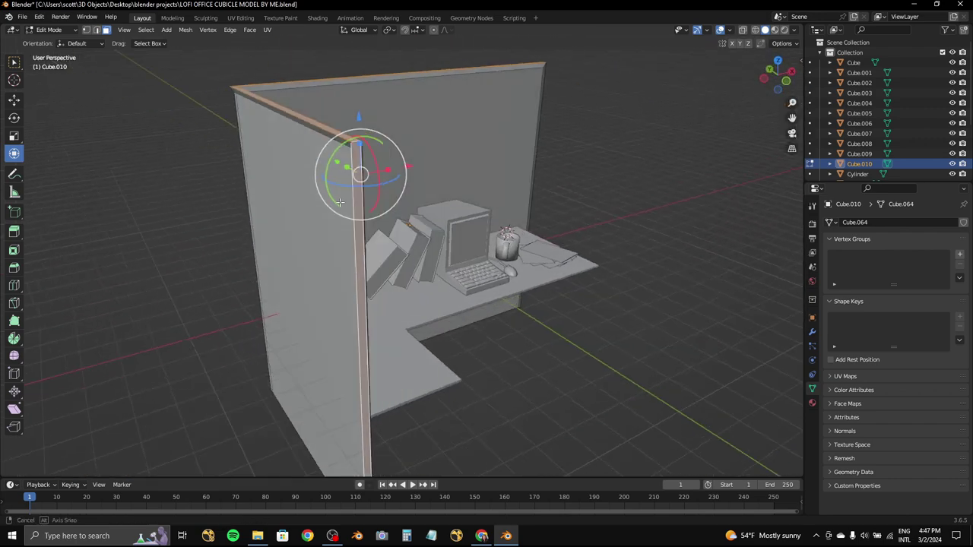
scroll(342, 119, up, 5)
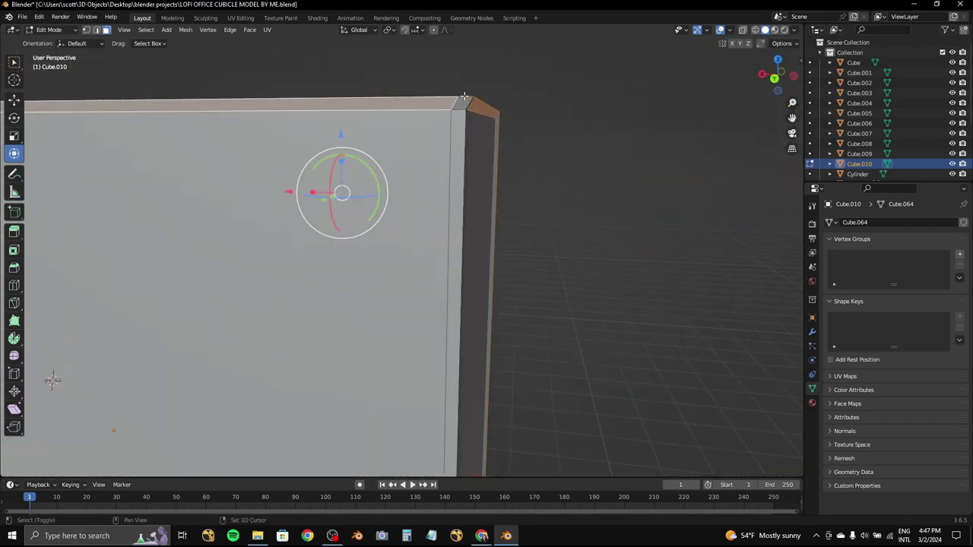
middle_drag(342, 120, 200, 174)
scroll(203, 168, down, 4)
middle_drag(280, 163, 610, 190)
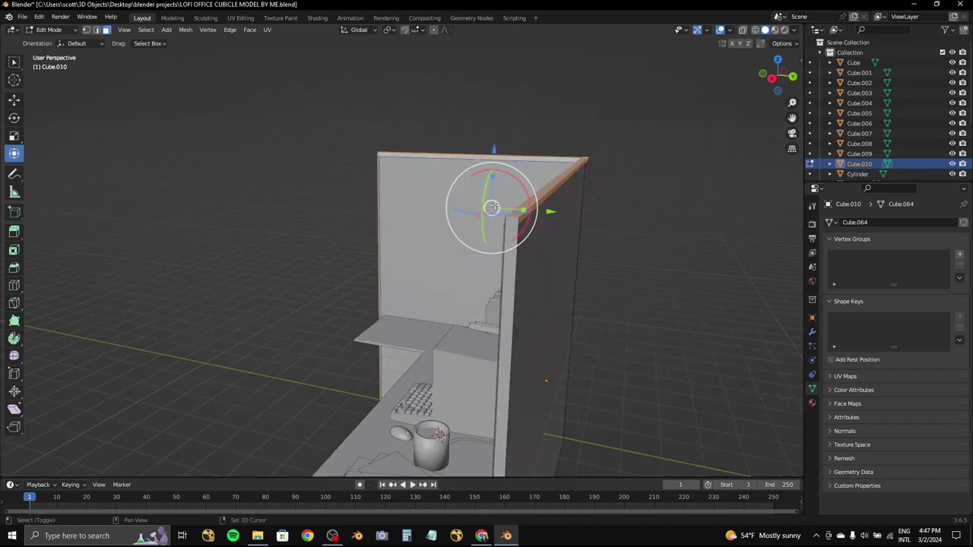
middle_drag(513, 174, 485, 152)
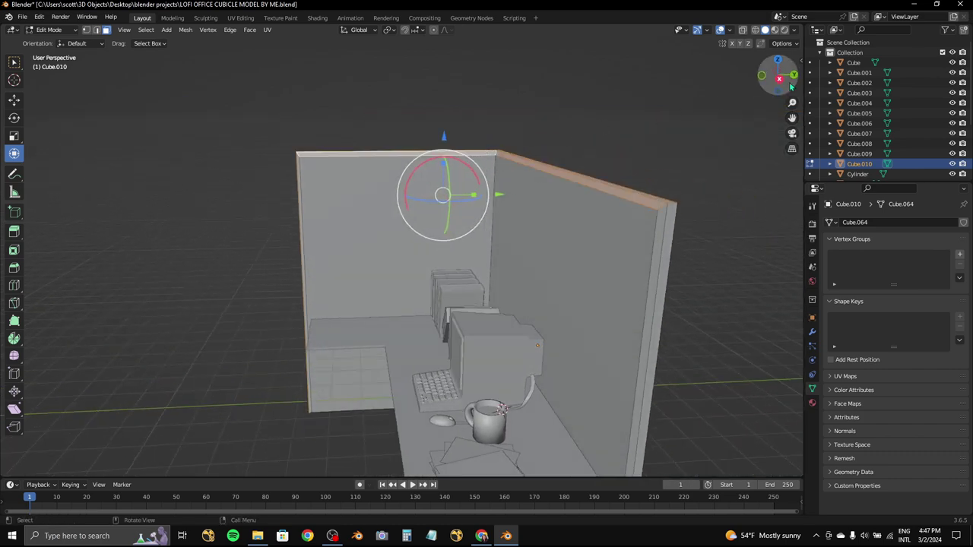
click(777, 61)
scroll(532, 266, up, 2)
mouse_move(532, 266)
middle_down()
mouse_move(689, 113)
mouse_move(519, 174)
mouse_move(387, 159)
middle_up()
mouse_move(290, 124)
middle_down()
mouse_move(480, 143)
mouse_move(549, 130)
mouse_move(543, 143)
mouse_move(304, 117)
middle_up()
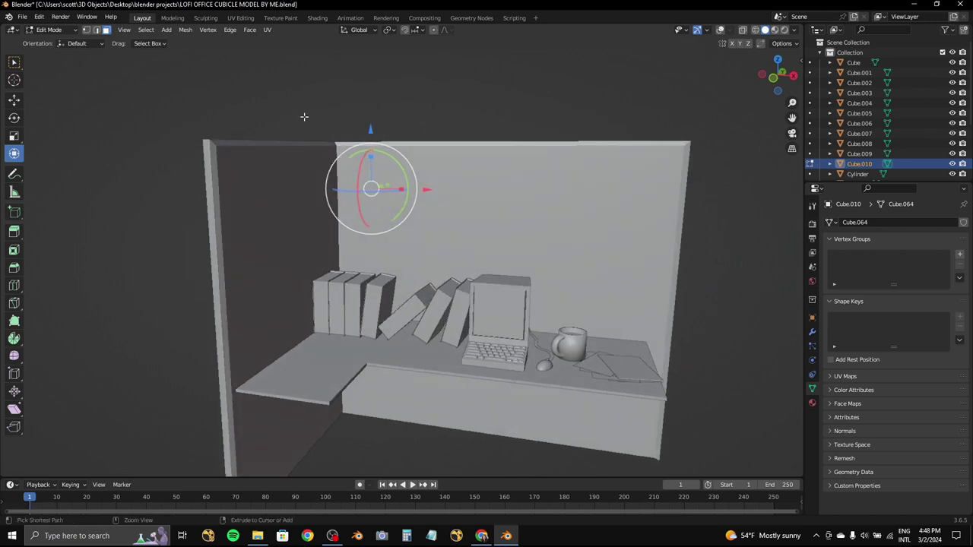
- Select the connected path of faces along the top of both walls
click(50, 41)
key(Tab)
key(ctrl+z)
key(ctrl+z)
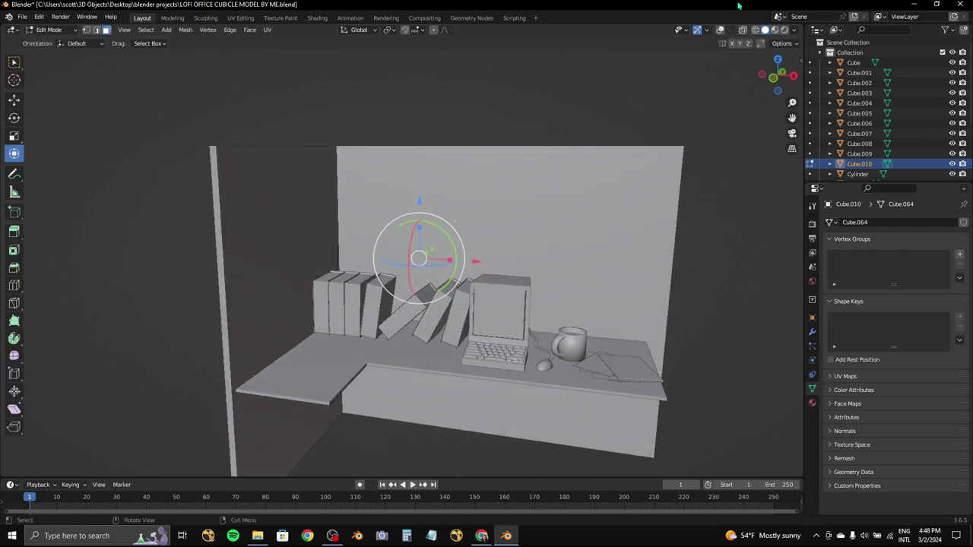
click(720, 31)
mouse_move(296, 84)
middle_down()
mouse_move(330, 116)
mouse_move(215, 166)
middle_up()
- Extrude the selected top faces upward into a strip along the walls
key(KP_1)
key(e)
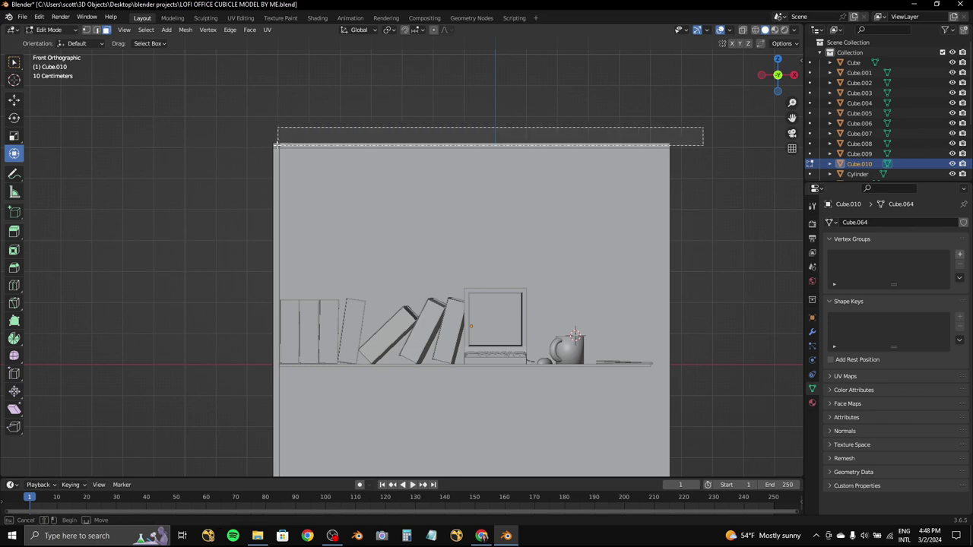
middle_drag(256, 146, 226, 300)
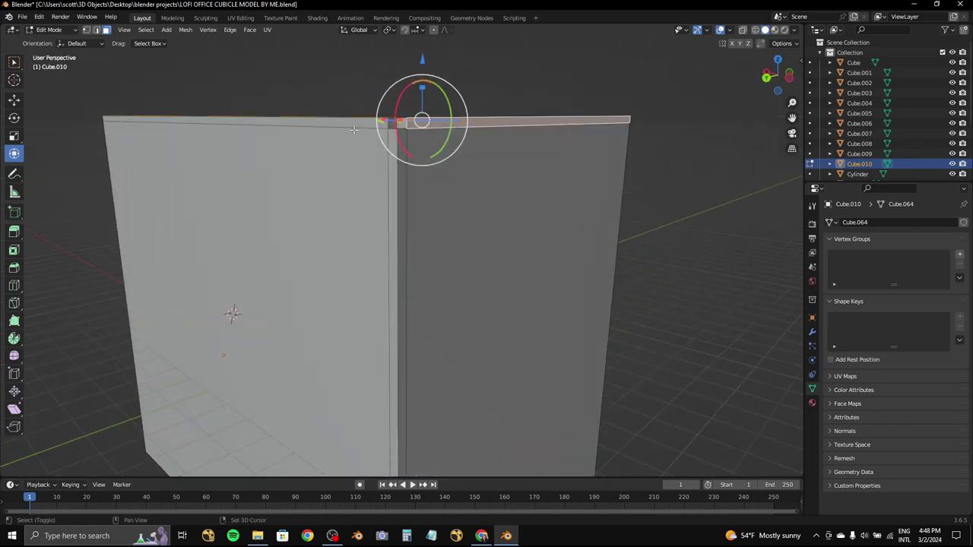
middle_drag(359, 140, 419, 197)
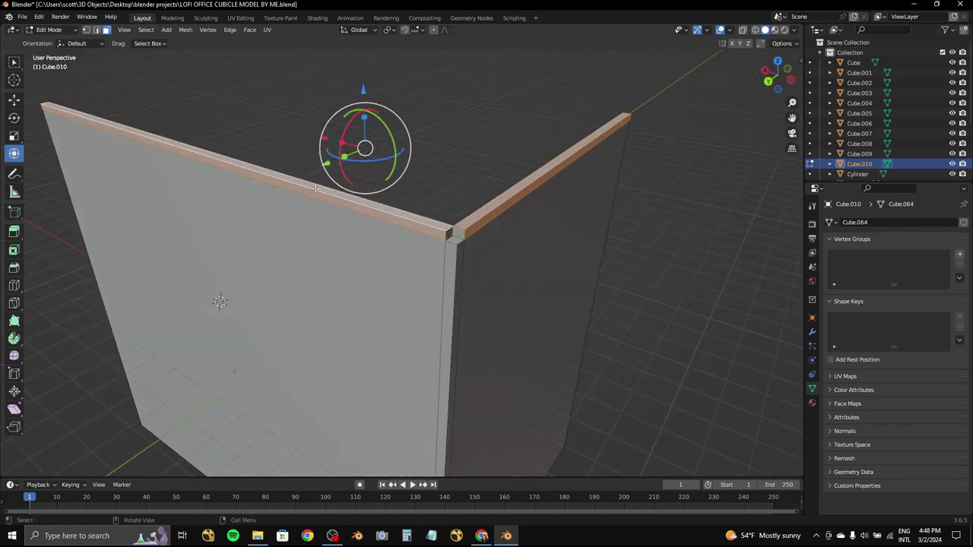
middle_drag(316, 188, 395, 175)
- Scale the top strip slightly wider than the walls
key(KP_3)
key(s)
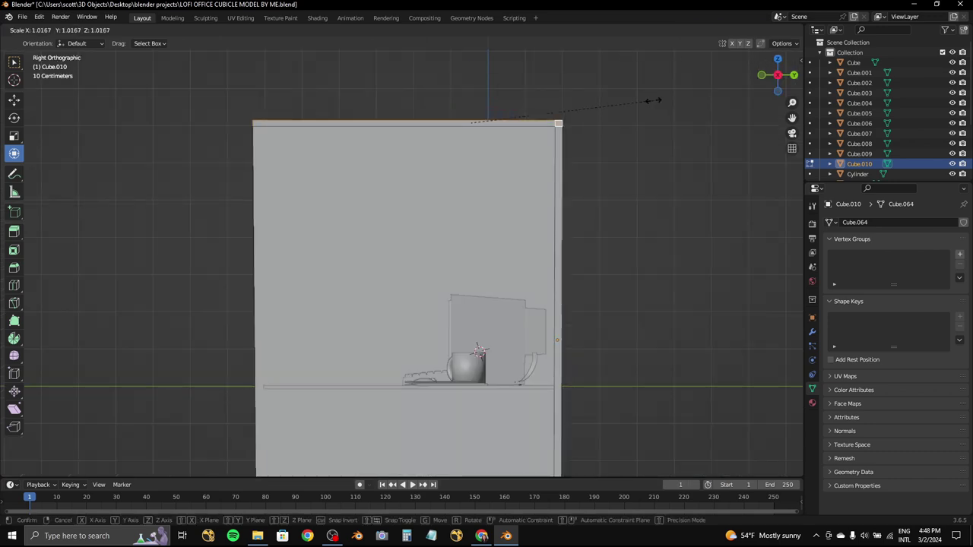
key(KP_1)
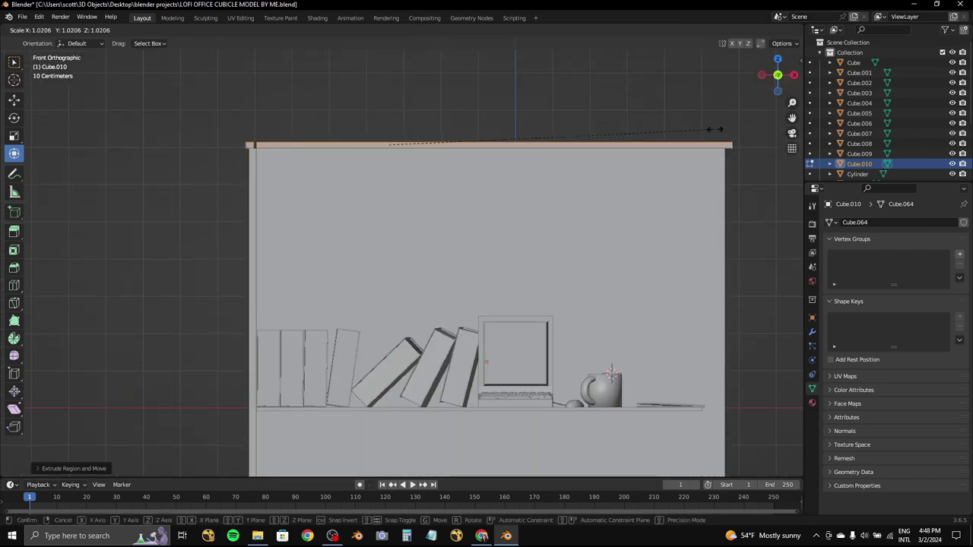
click(714, 129)
middle_drag(715, 130, 666, 193)
- Move the trim strip into position and shift it vertically
click(777, 70)
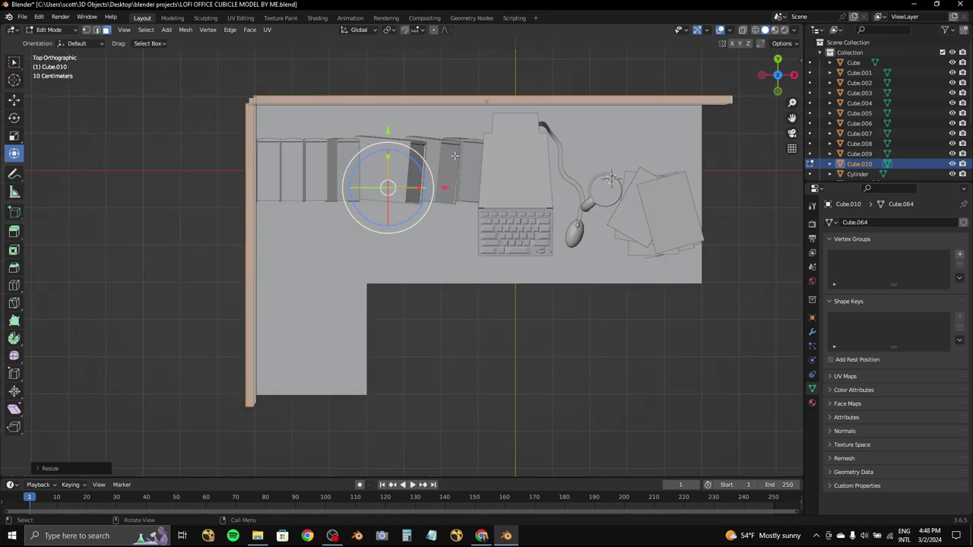
key(s)
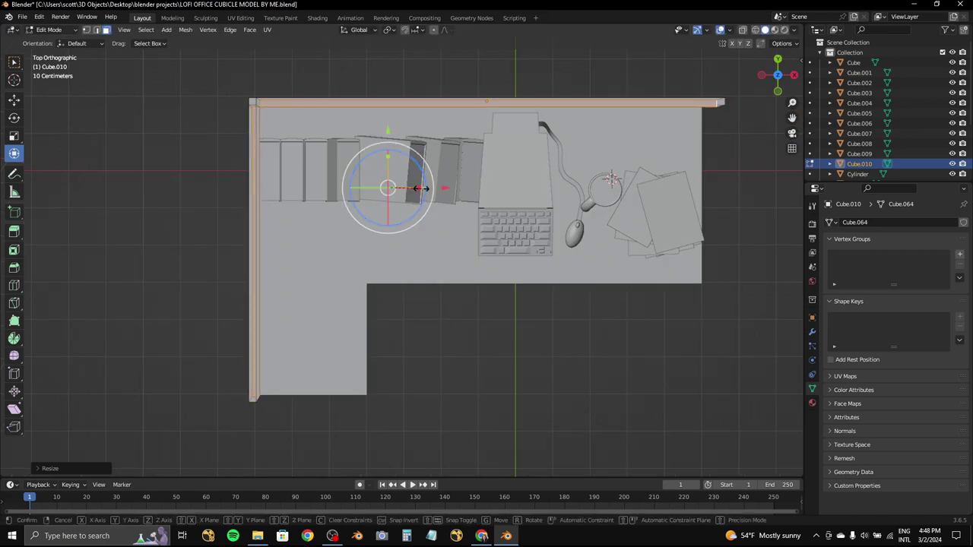
key(g)
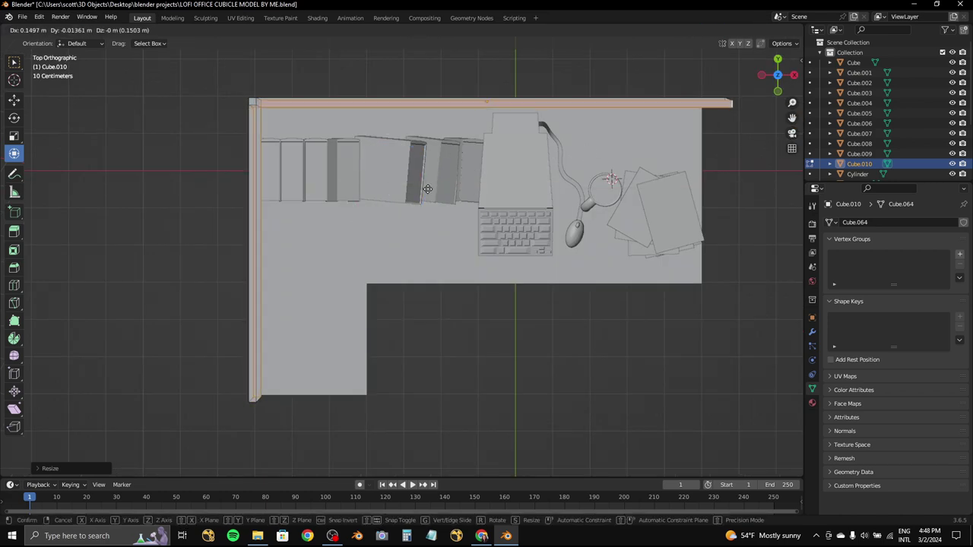
click(427, 189)
middle_drag(427, 189, 617, 47)
middle_drag(574, 116, 437, 84)
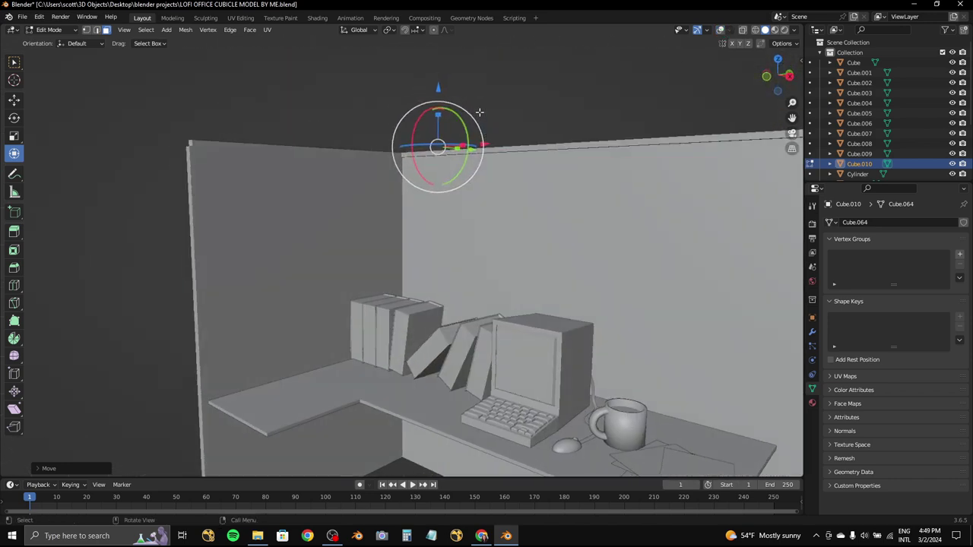
drag(437, 83, 440, 95)
middle_drag(440, 91, 767, 76)
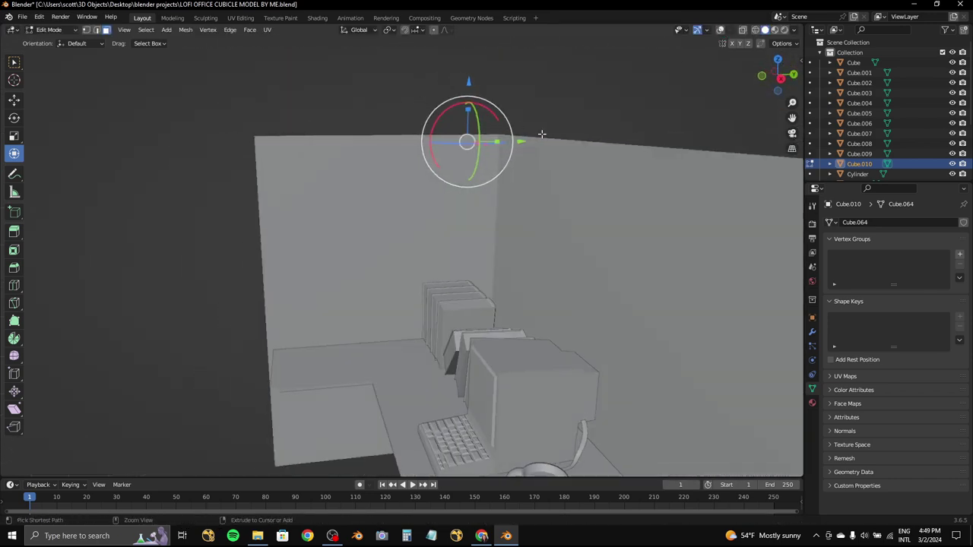
click(777, 61)
middle_drag(699, 158, 637, 148)
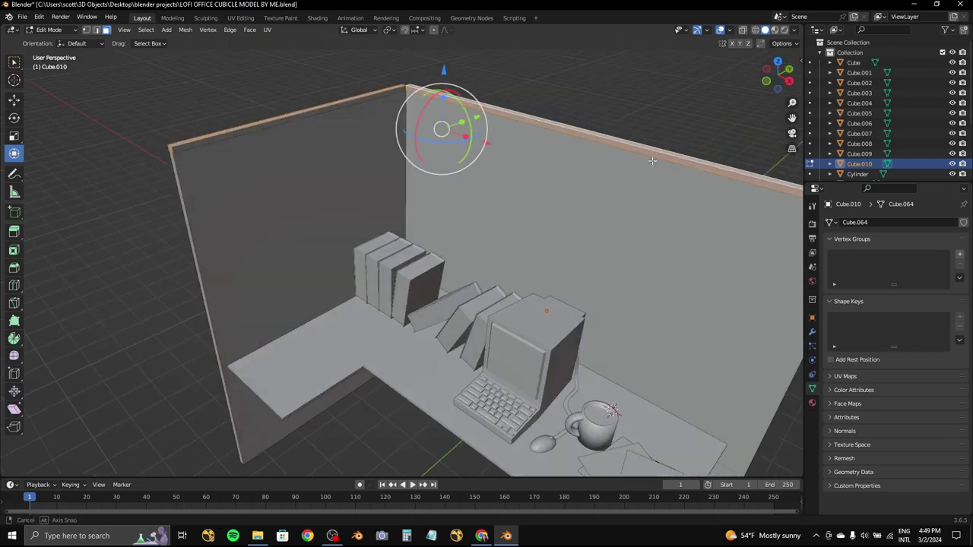
- Move the strip along Z so it sits on the wall tops
key(g)
key(z)
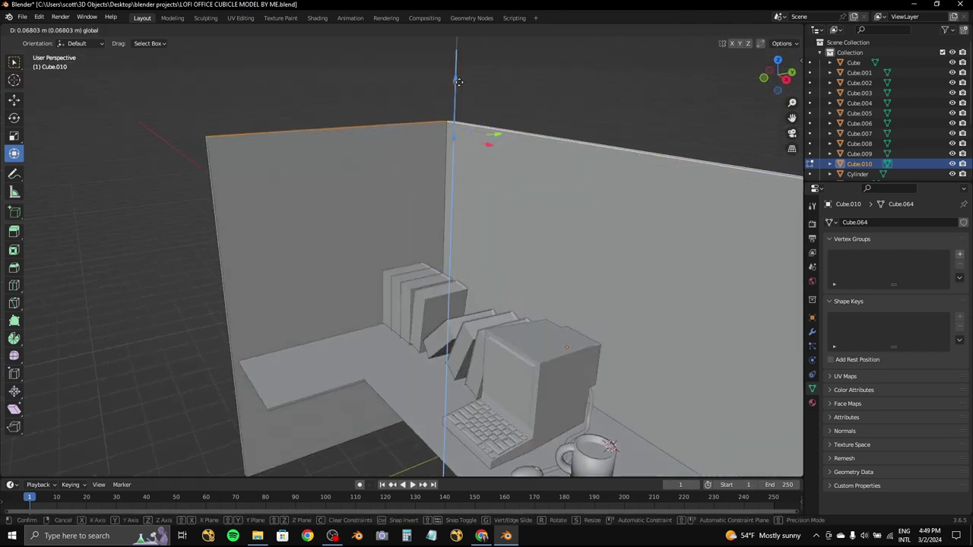
key(Escape)
click(764, 77)
key(g)
key(z)
key(z)
middle_drag(634, 148, 341, 144)
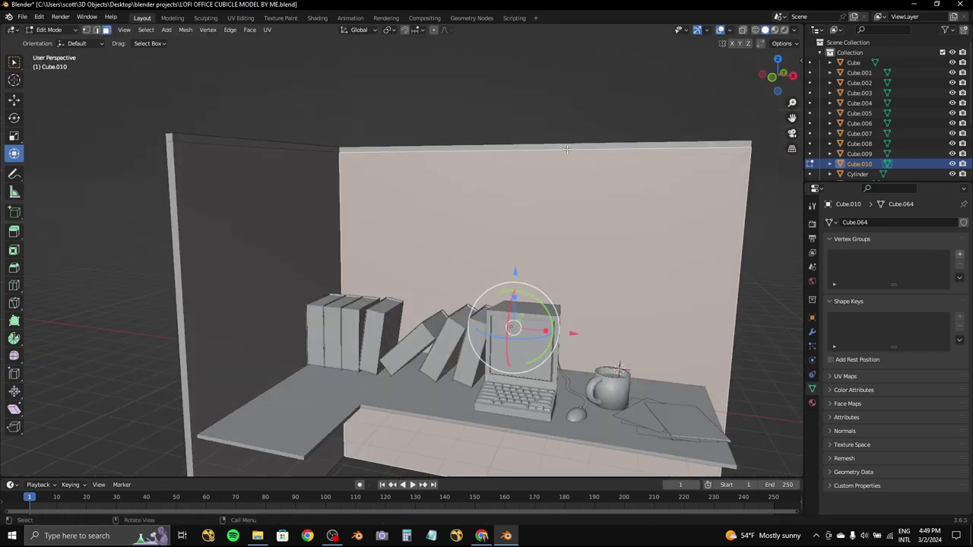
- Align the trim along Y and nudge the left wall trim along X
click(778, 65)
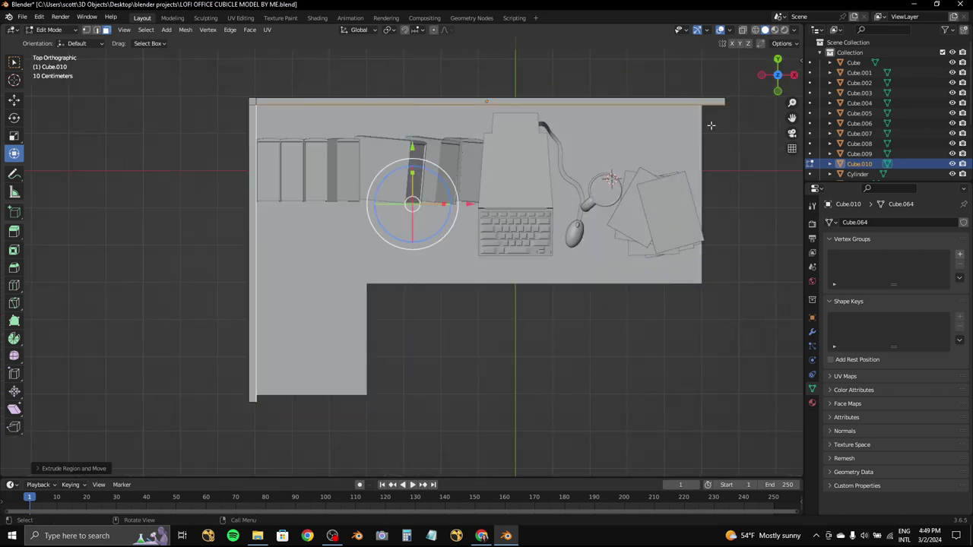
middle_drag(628, 110, 719, 79)
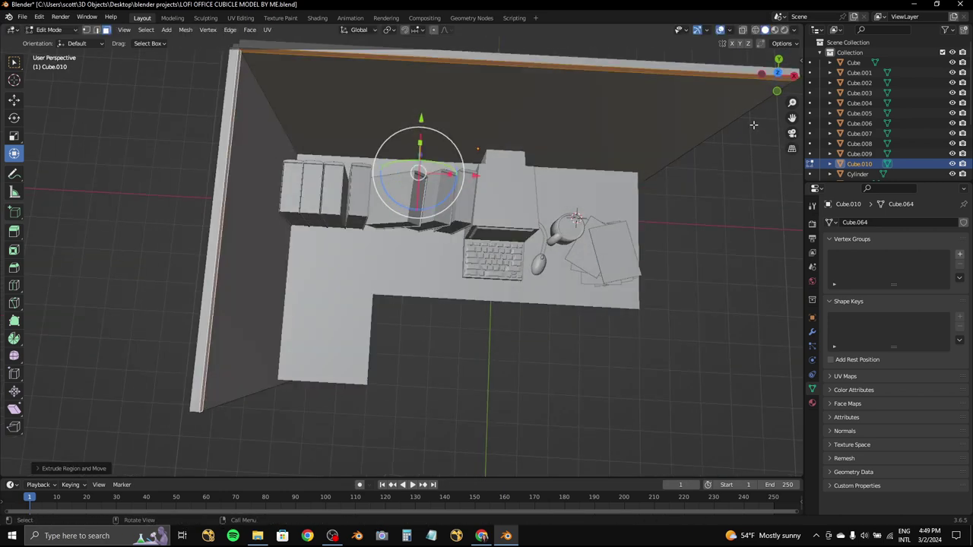
click(778, 65)
click(779, 65)
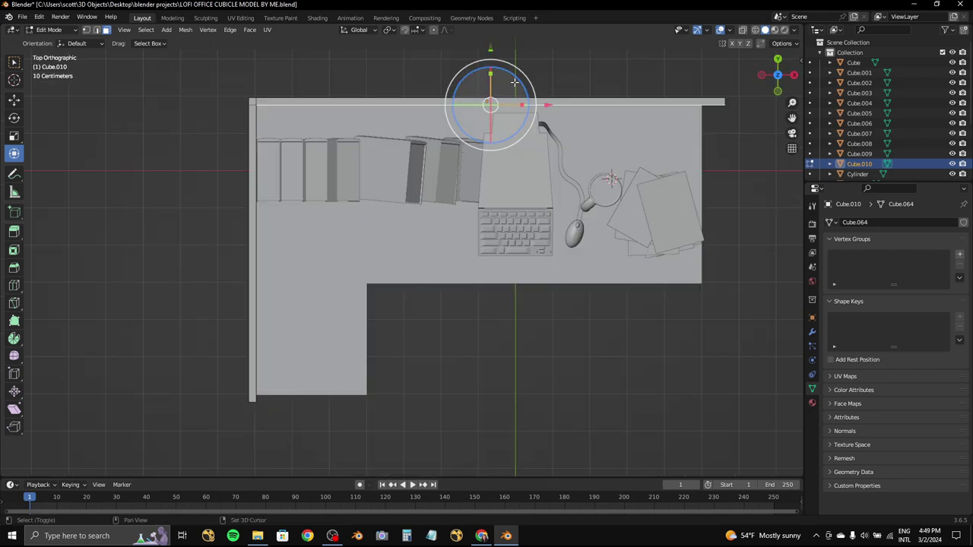
drag(491, 63, 498, 71)
click(500, 72)
middle_drag(500, 72, 260, 137)
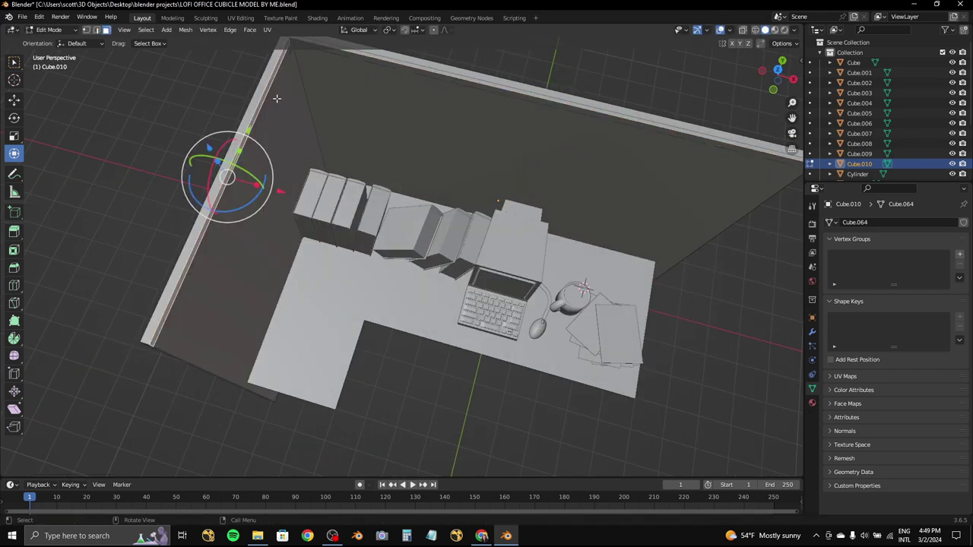
click(768, 70)
drag(324, 267, 315, 272)
- From the top view, move the narrow end piece of the left wall into line
middle_drag(315, 272, 417, 318)
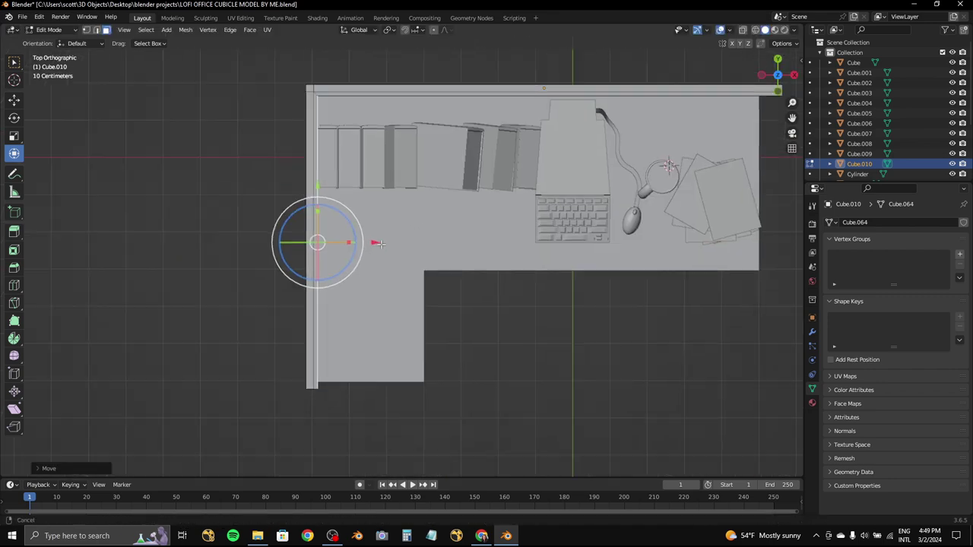
click(778, 66)
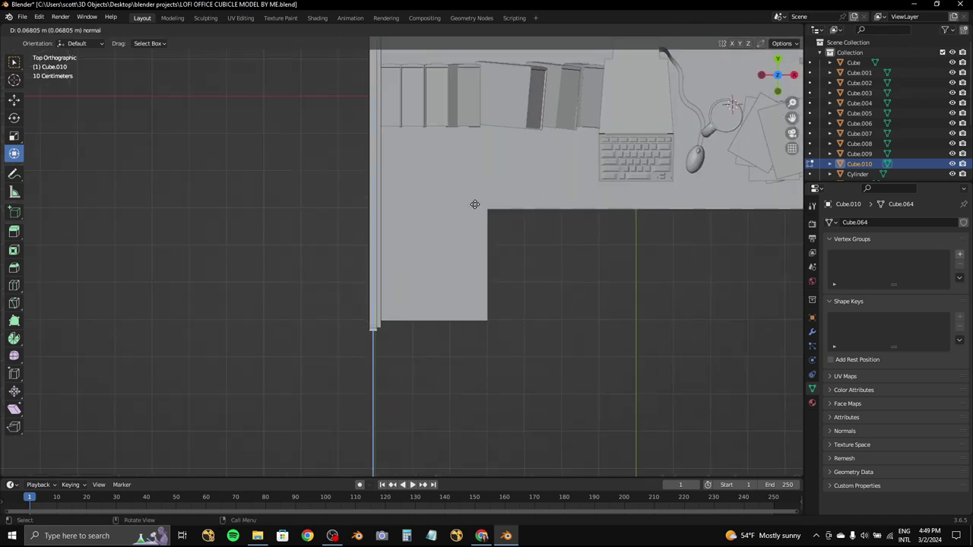
drag(777, 75, 772, 74)
click(777, 75)
shift+middle_drag(532, 228, 569, 178)
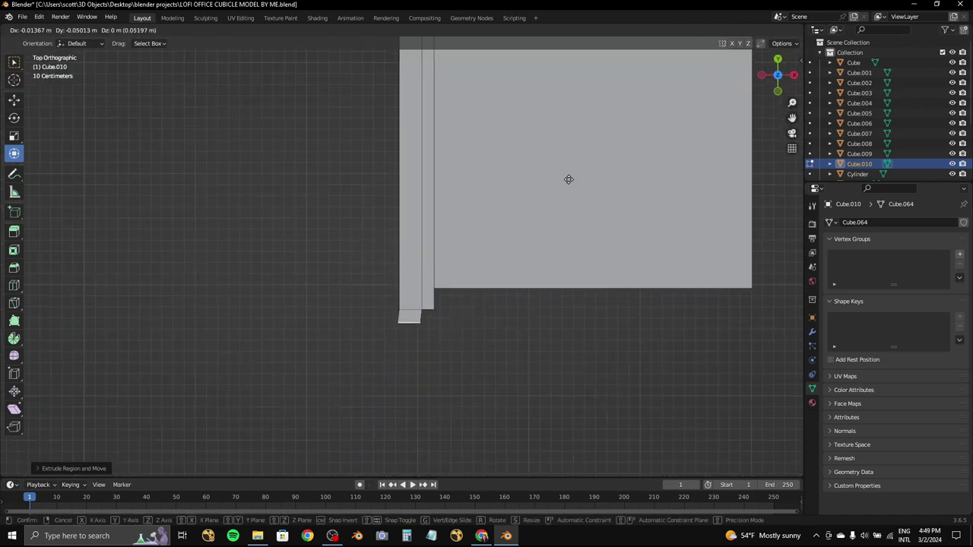
mouse_move(411, 304)
mouse_down()
mouse_move(433, 275)
mouse_move(500, 290)
mouse_move(480, 285)
mouse_up()
scroll(448, 288, up, 3)
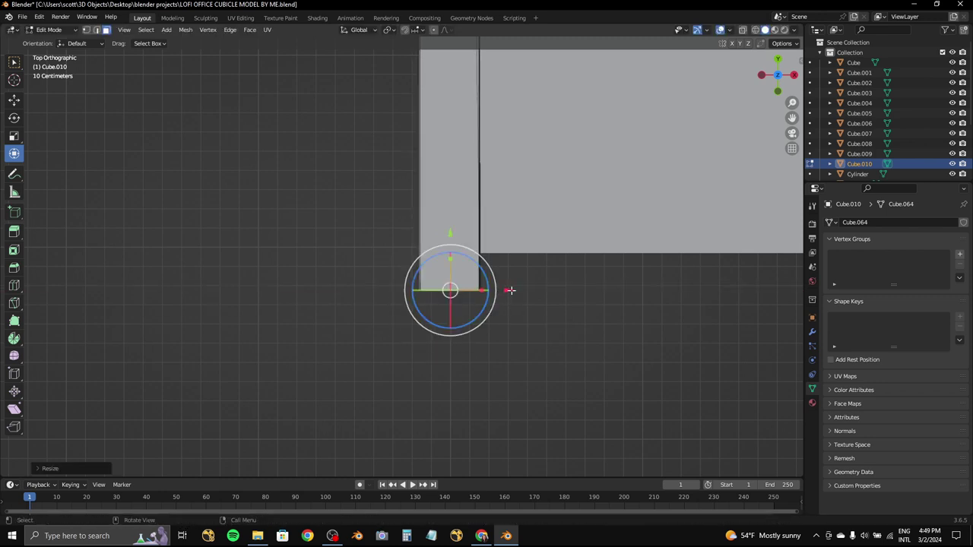
mouse_move(509, 290)
middle_down()
mouse_move(501, 200)
mouse_move(352, 232)
mouse_move(367, 219)
mouse_move(402, 237)
mouse_move(426, 228)
middle_up()
- Push the selected wall-top faces along their normals and extend the trim sideways along X
key(alt+s)
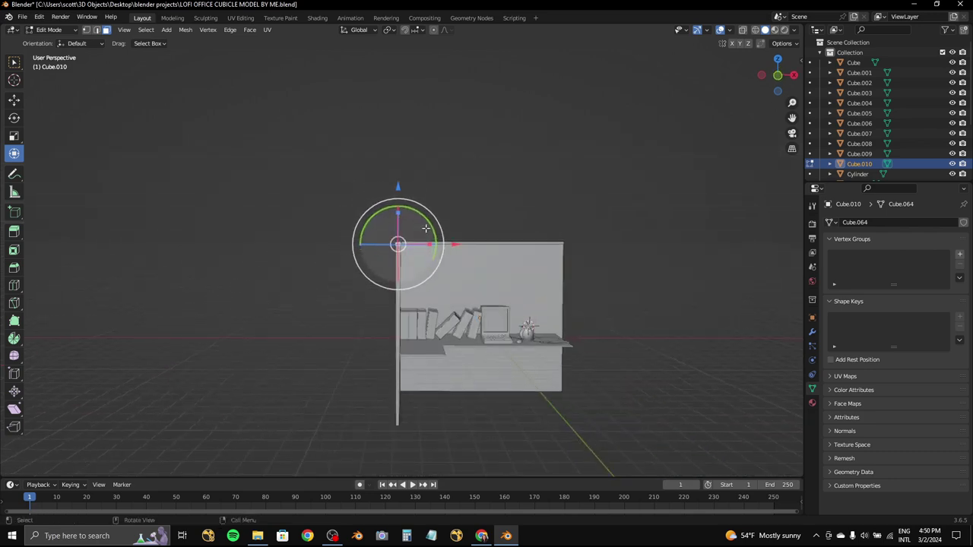
scroll(426, 227, up, 2)
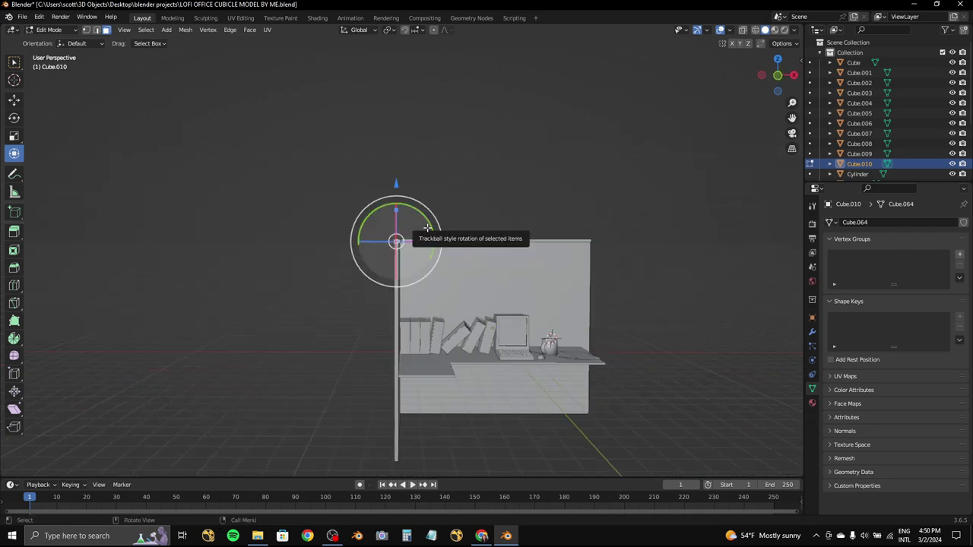
drag(788, 64, 397, 153)
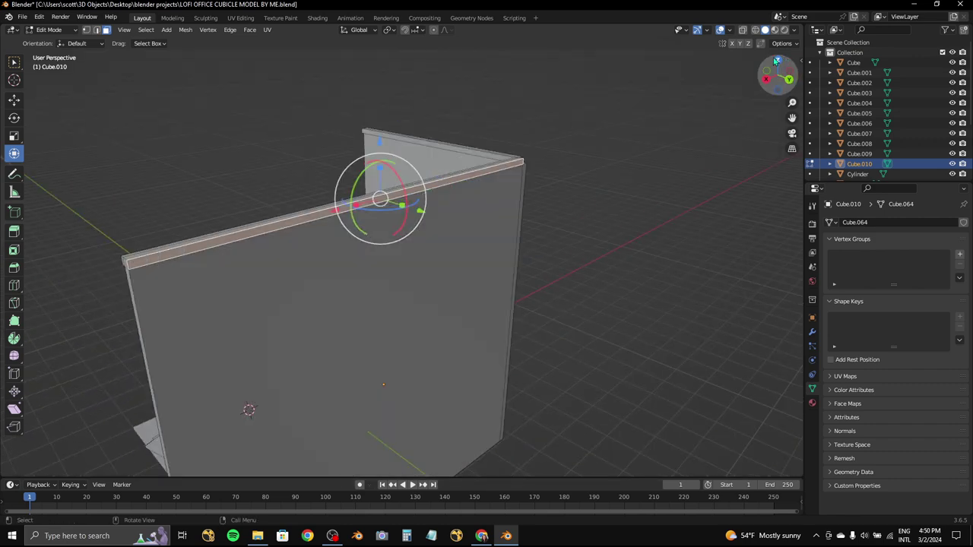
drag(398, 153, 583, 138)
key(e)
middle_drag(473, 149, 286, 281)
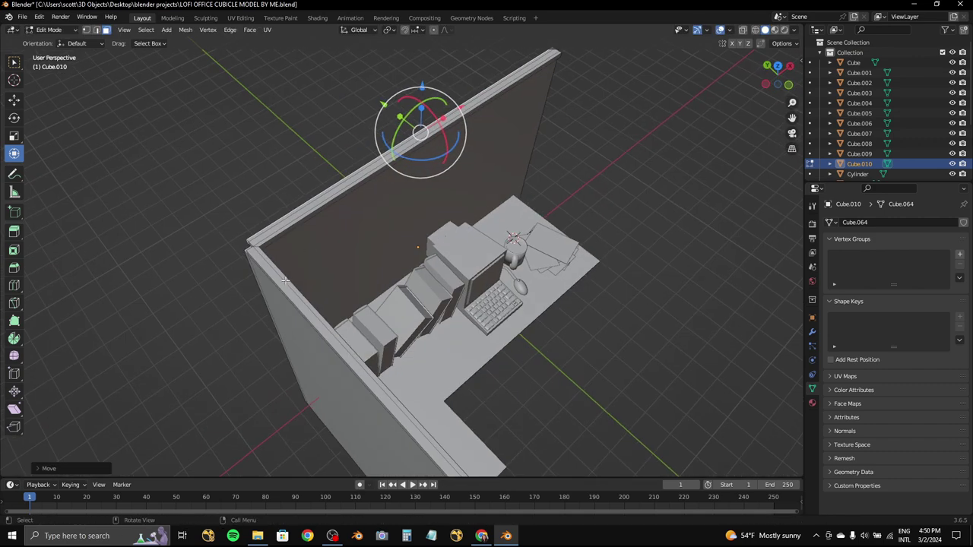
key(KP_7)
drag(328, 337, 318, 335)
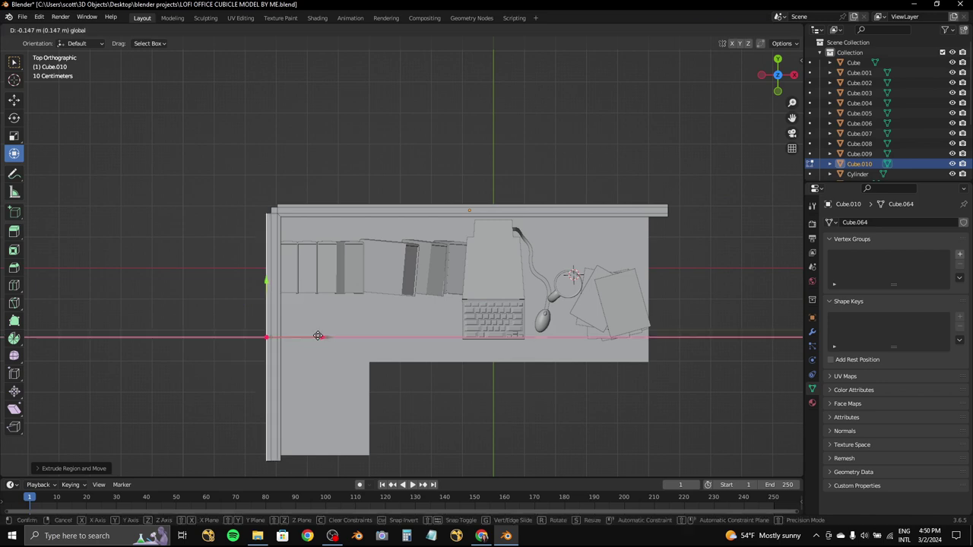
click(319, 336)
- Extrude the wall-top trim further along the wall
middle_drag(320, 336, 317, 207)
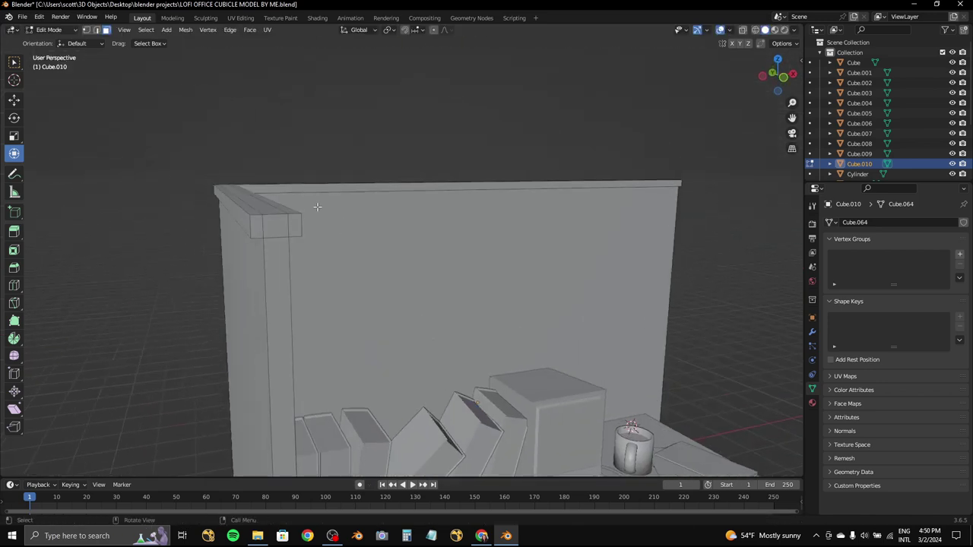
key(KP_7)
scroll(501, 225, down, 5)
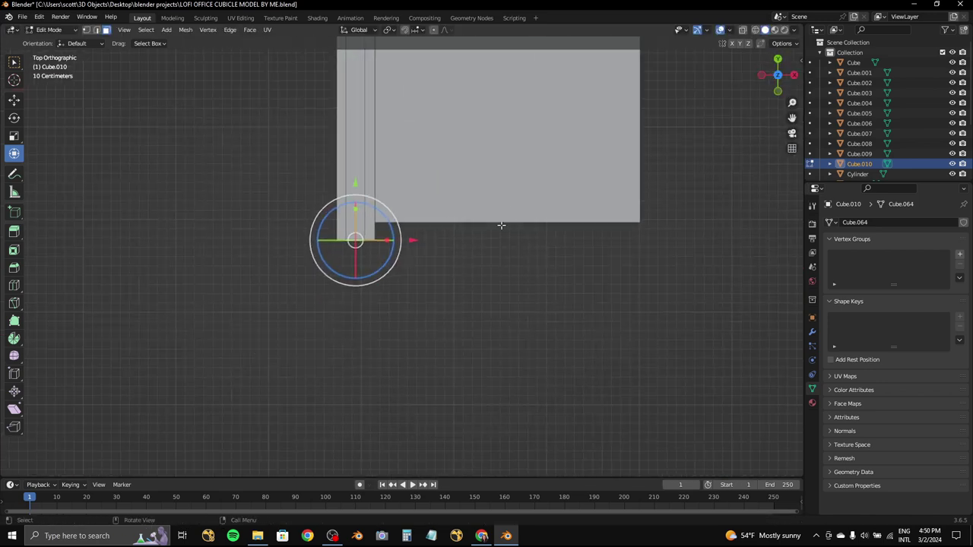
click(501, 239)
middle_drag(501, 239, 397, 223)
key(e)
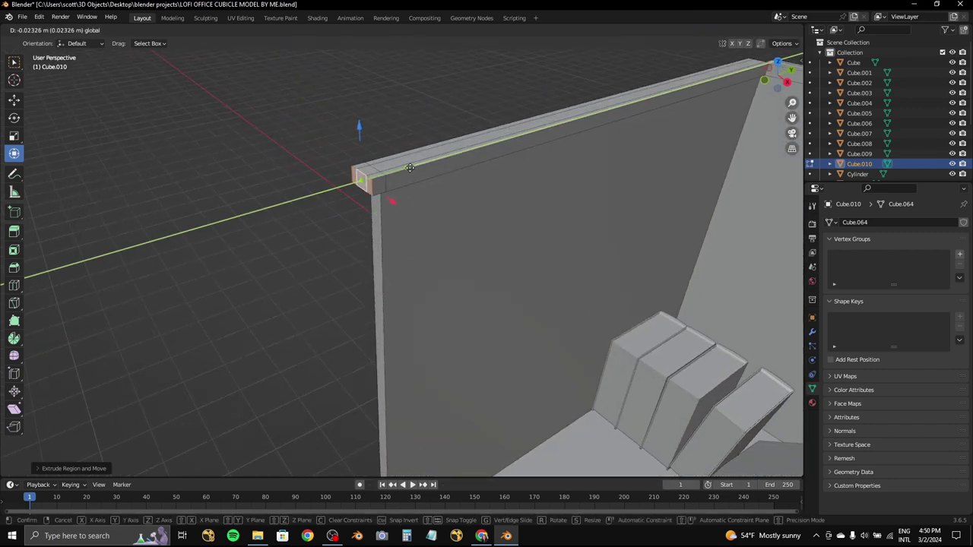
click(390, 164)
scroll(390, 165, up, 4)
middle_drag(477, 195, 363, 188)
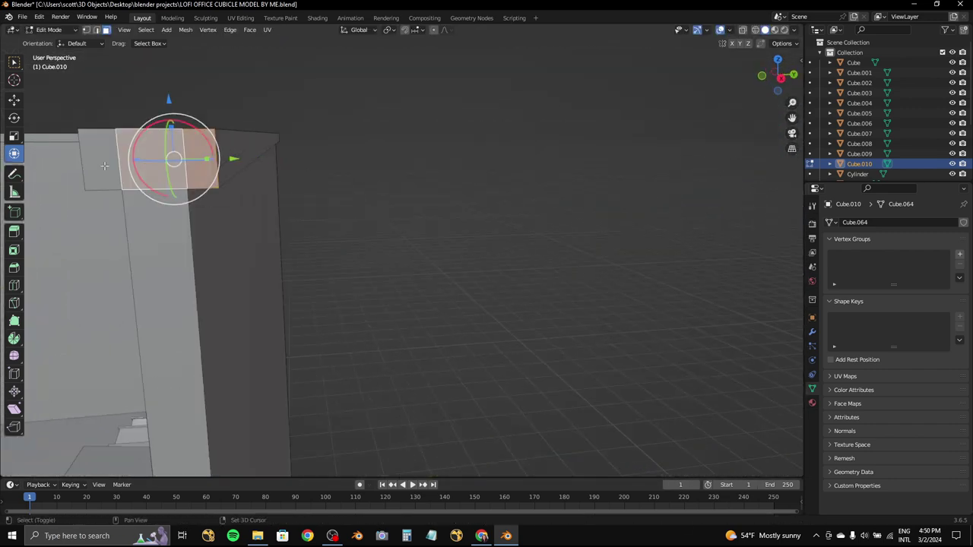
- Extrude the top trim's end face outward
click(778, 59)
scroll(608, 262, up, 3)
key(e)
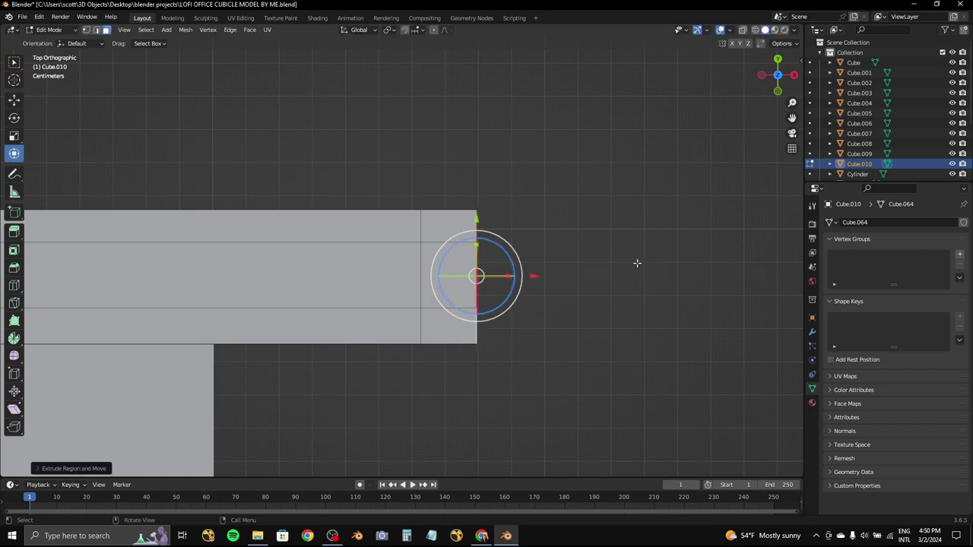
mouse_move(637, 263)
middle_down()
mouse_move(517, 289)
mouse_move(369, 261)
mouse_move(423, 272)
mouse_move(570, 229)
mouse_move(538, 207)
mouse_move(741, 141)
middle_up()
scroll(424, 271, down, 4)
- Select the wall's vertical edge strip and nudge it along the Y axis
click(537, 208)
click(783, 85)
click(761, 75)
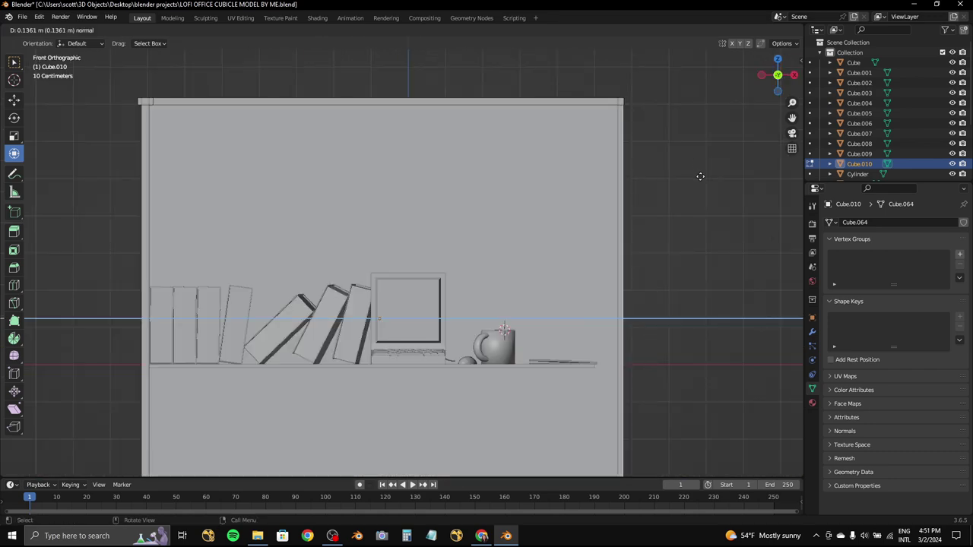
middle_drag(623, 154, 513, 173)
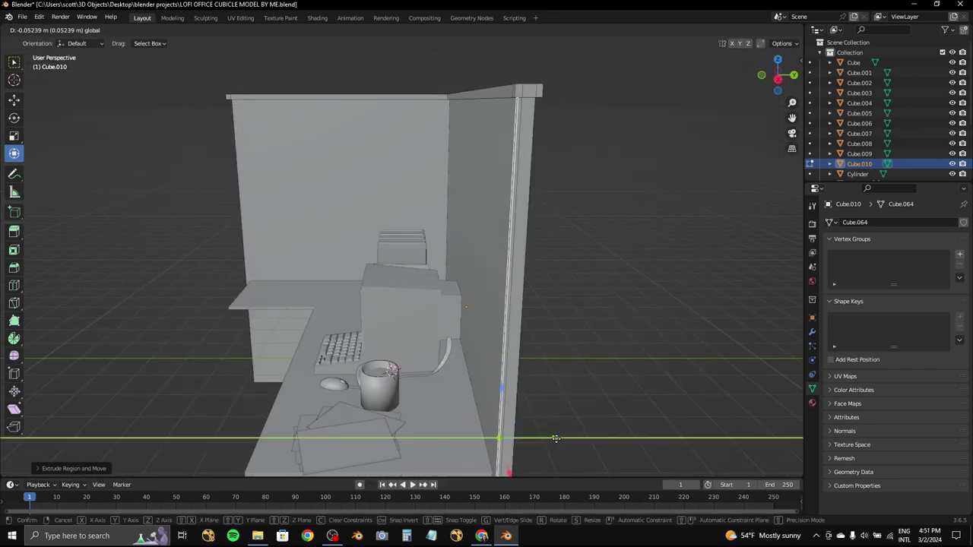
click(552, 427)
mouse_move(552, 427)
middle_down()
mouse_move(377, 243)
mouse_move(452, 328)
middle_up()
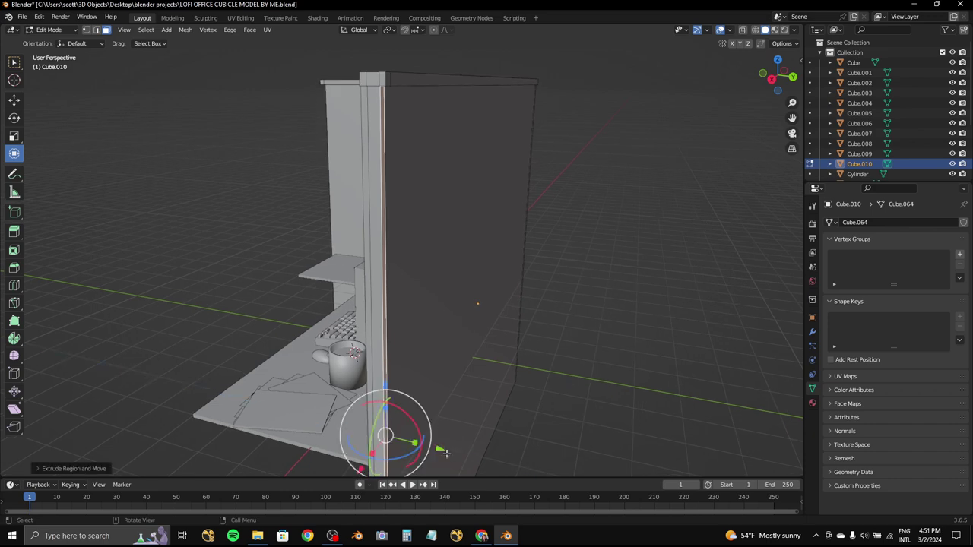
key(g)
key(y)
key(Return)
- Extrude the wall edge strip outward as trim down the front edge
mouse_move(430, 189)
middle_down()
mouse_move(418, 197)
mouse_move(719, 32)
middle_up()
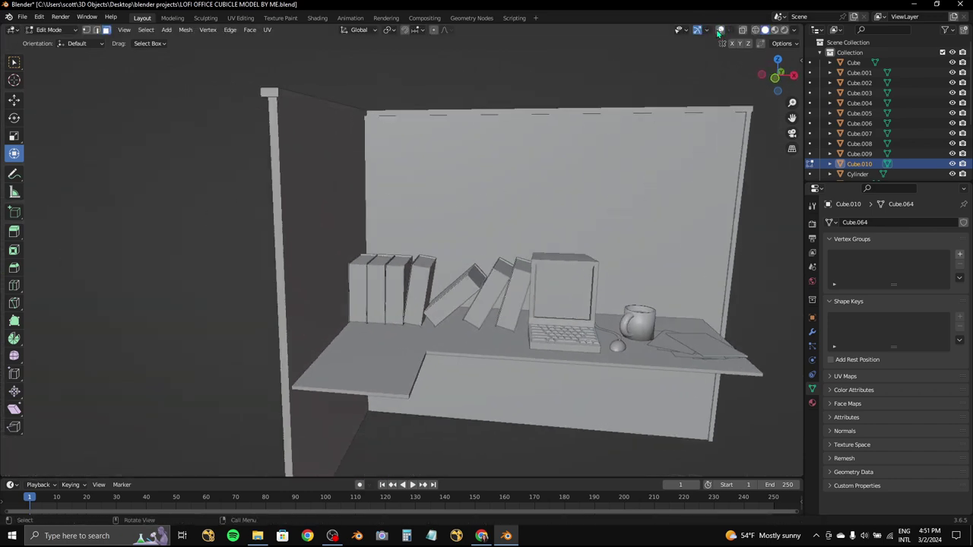
click(277, 141)
key(KP_3)
key(e)
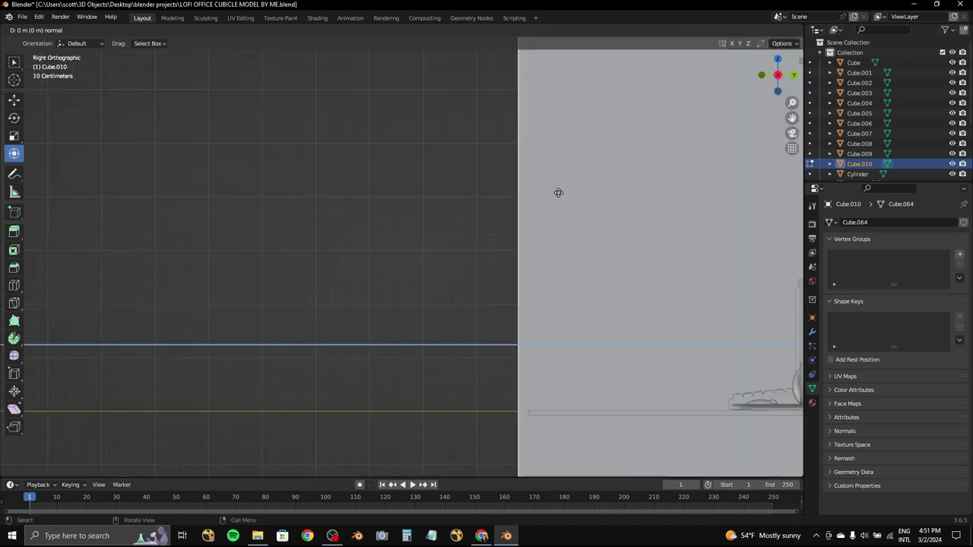
mouse_move(550, 192)
middle_down()
mouse_move(568, 200)
mouse_move(491, 235)
mouse_move(514, 178)
mouse_move(537, 215)
middle_up()
- In front view, extrude the lower wall part to the left
mouse_move(505, 438)
middle_down()
mouse_move(456, 413)
mouse_move(391, 402)
middle_up()
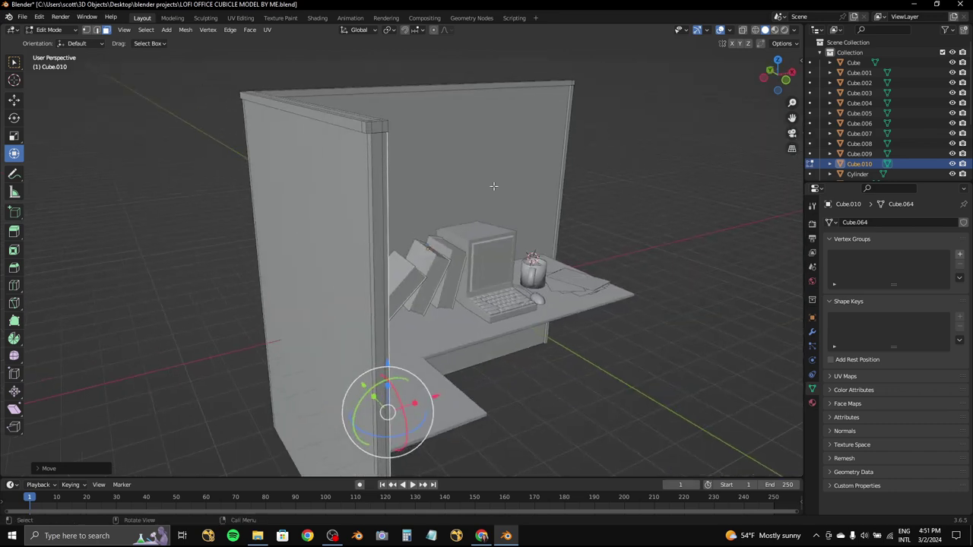
key(KP_1)
scroll(548, 248, up, 3)
middle_drag(548, 248, 463, 245)
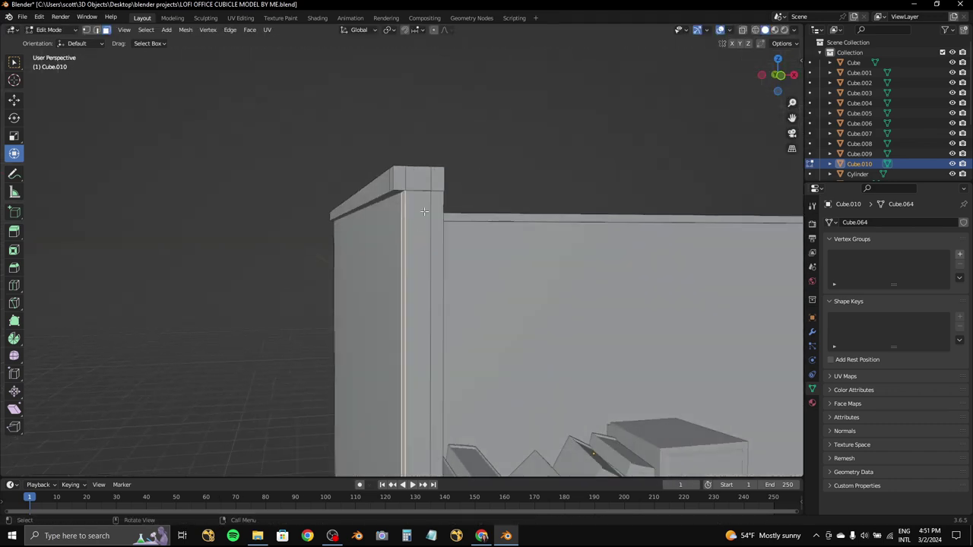
click(779, 77)
key(e)
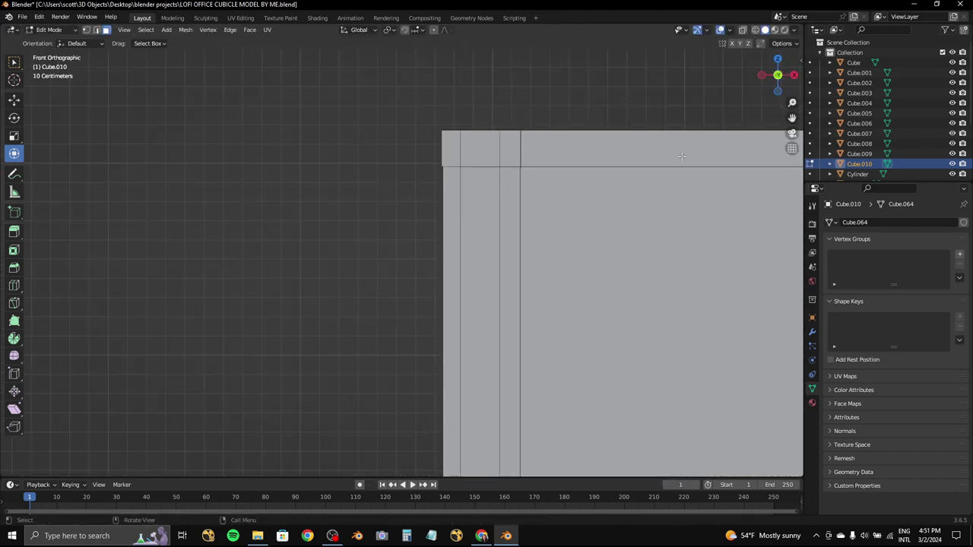
scroll(682, 156, down, 5)
middle_drag(682, 156, 464, 221)
- Save the file with Ctrl+S and return to Object Mode
key(ctrl+s)
scroll(464, 221, up, 4)
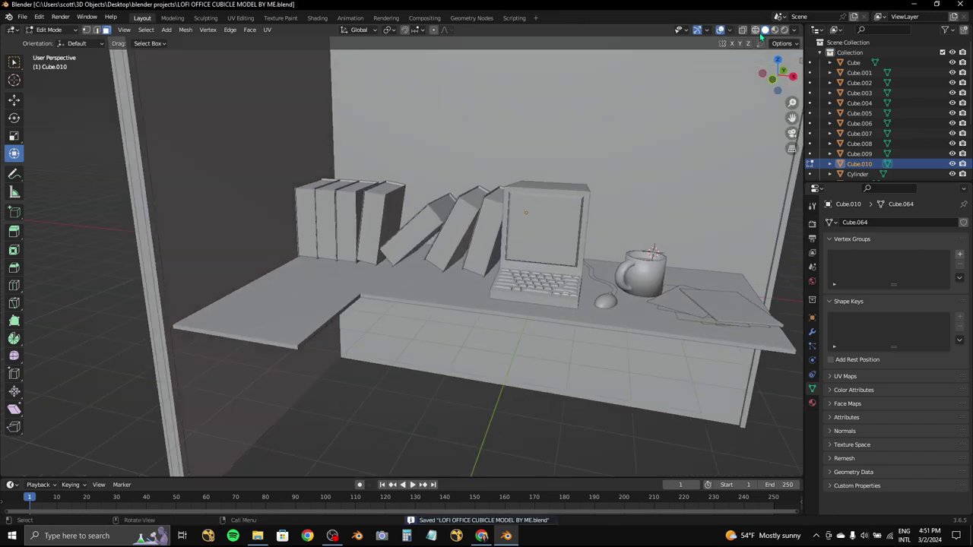
key(Tab)
- Add a cylinder right of the wall and flatten it by scaling along Z
scroll(227, 76, down, 3)
click(133, 30)
mouse_move(148, 41)
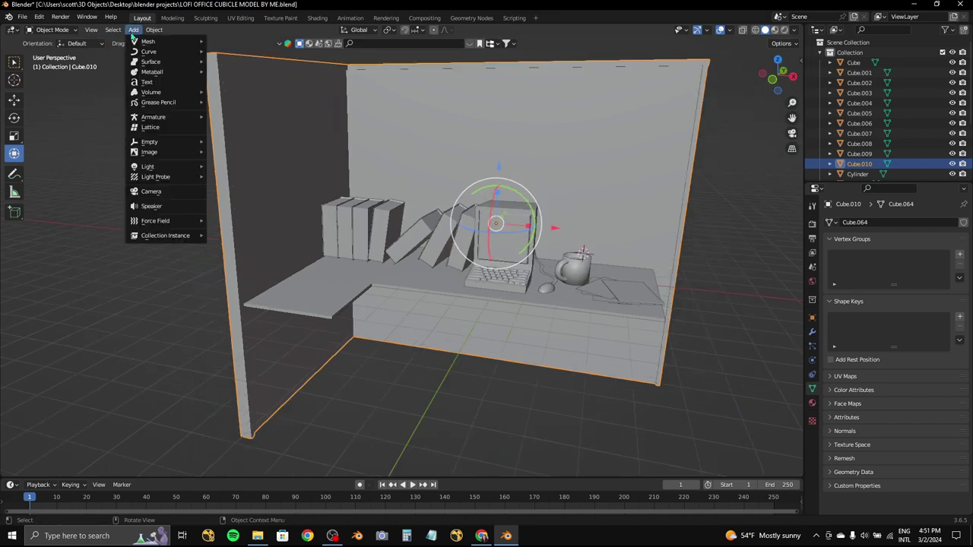
click(256, 92)
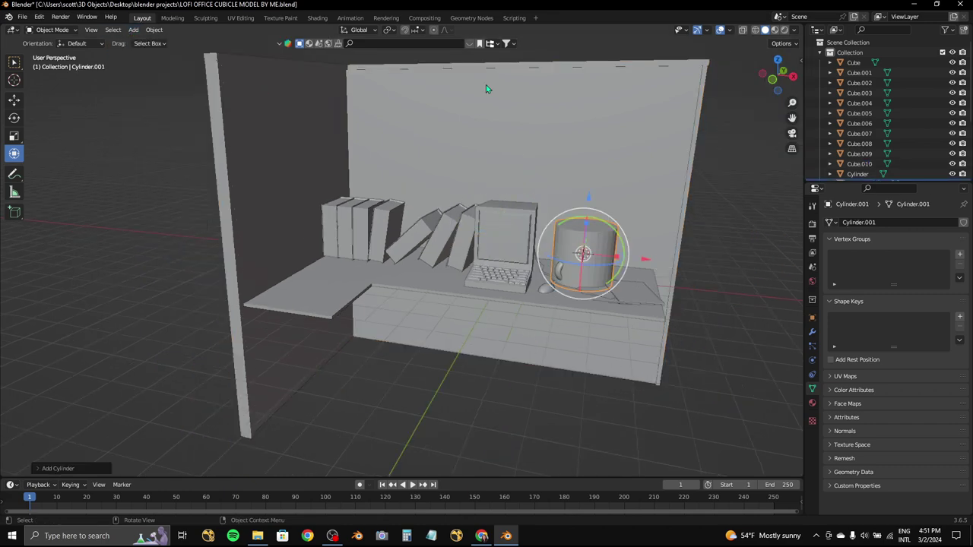
key(KP_1)
key(g)
click(564, 157)
key(s)
key(z)
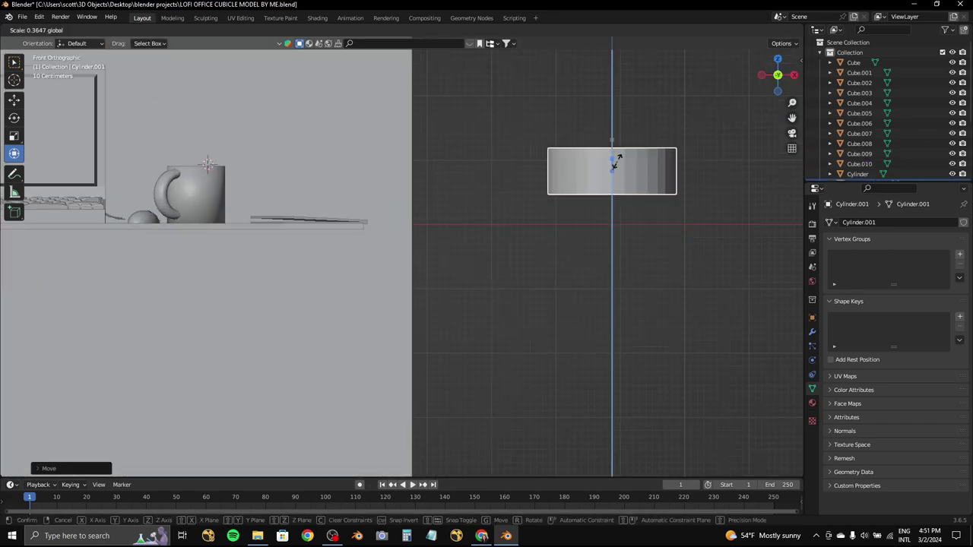
click(614, 171)
- In Edit Mode, scale the cylinder's top face
scroll(297, 132, up, 3)
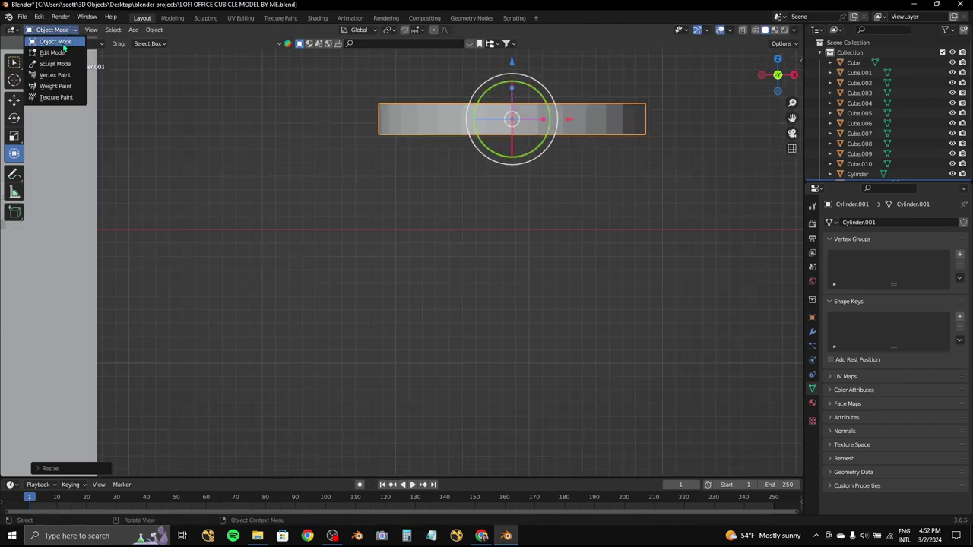
click(55, 52)
alt+middle_drag(569, 104, 420, 238)
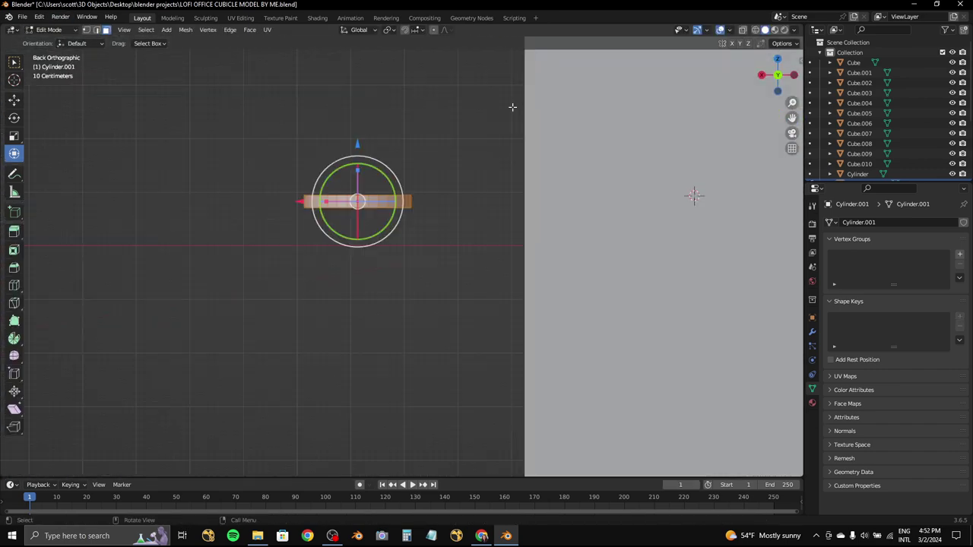
scroll(487, 188, up, 3)
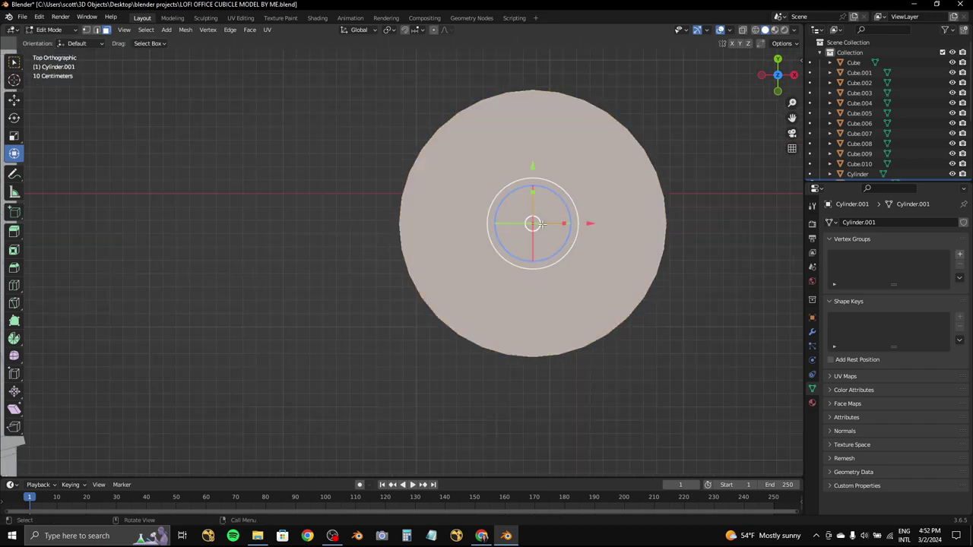
key(s)
click(674, 210)
- Extrude the top face in place and scale it inward, leaving a rim
mouse_move(673, 210)
middle_down()
mouse_move(729, 65)
mouse_move(671, 115)
middle_up()
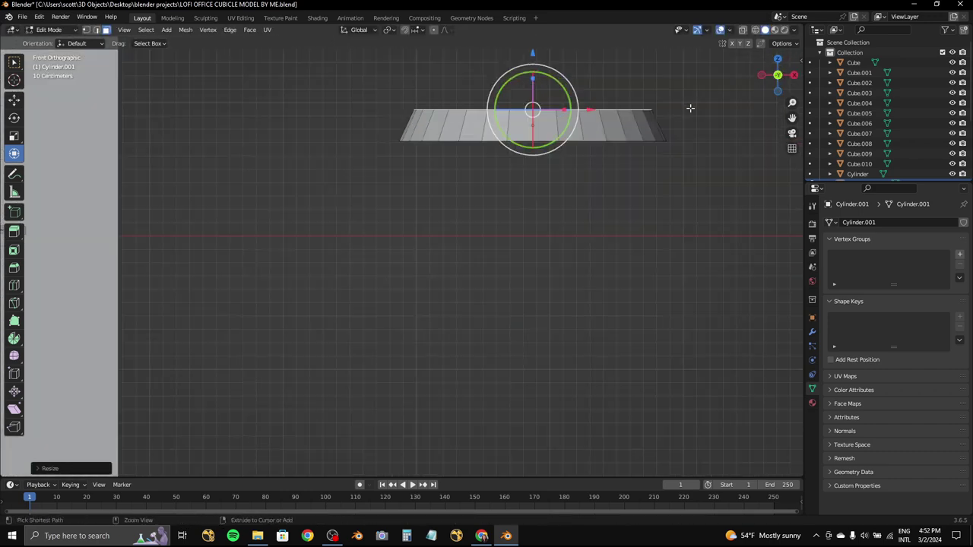
click(781, 61)
key(s)
key(Escape)
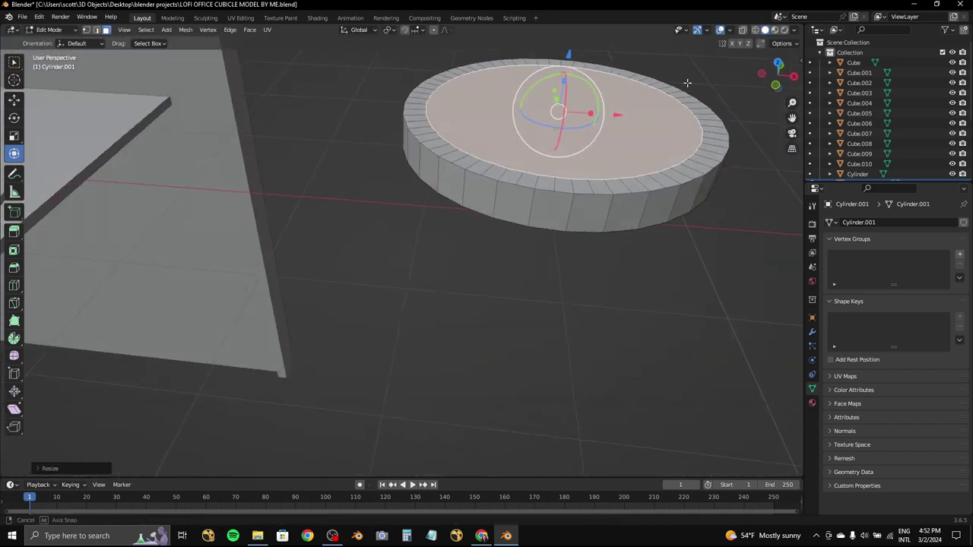
click(780, 60)
key(s)
click(678, 170)
- Sink the inner face below the rim with G Z, then return to Object Mode
scroll(690, 180, up, 5)
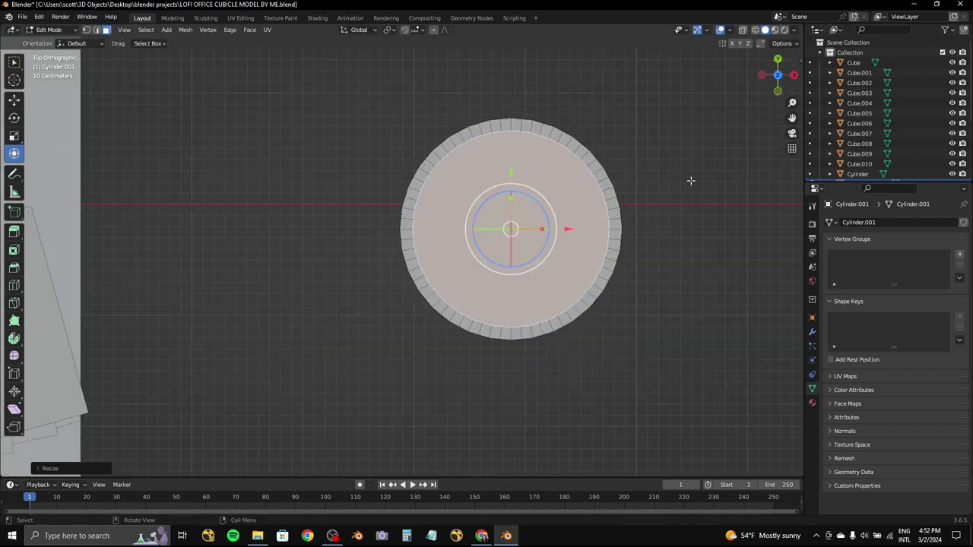
middle_drag(690, 180, 684, 136)
key(g)
key(z)
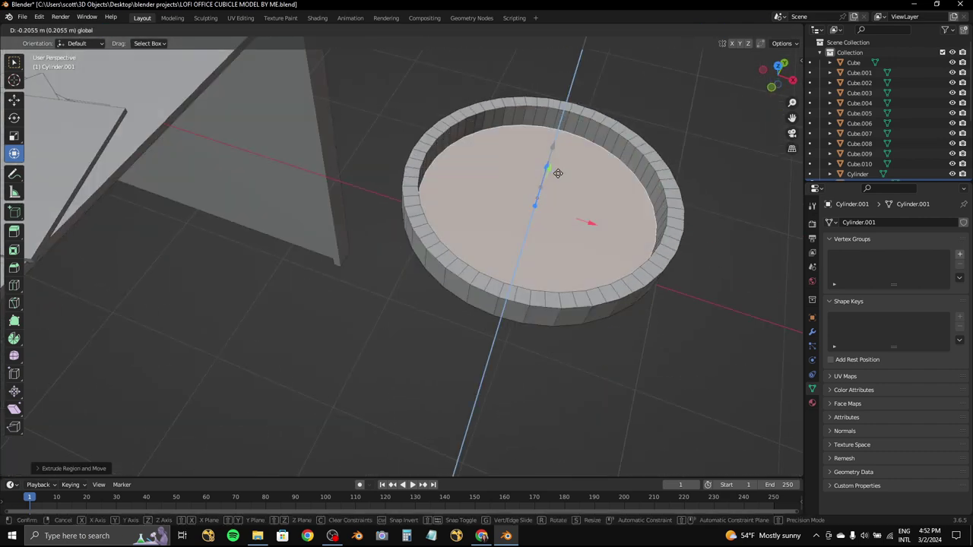
click(725, 21)
scroll(582, 152, down, 3)
middle_drag(582, 228, 582, 152)
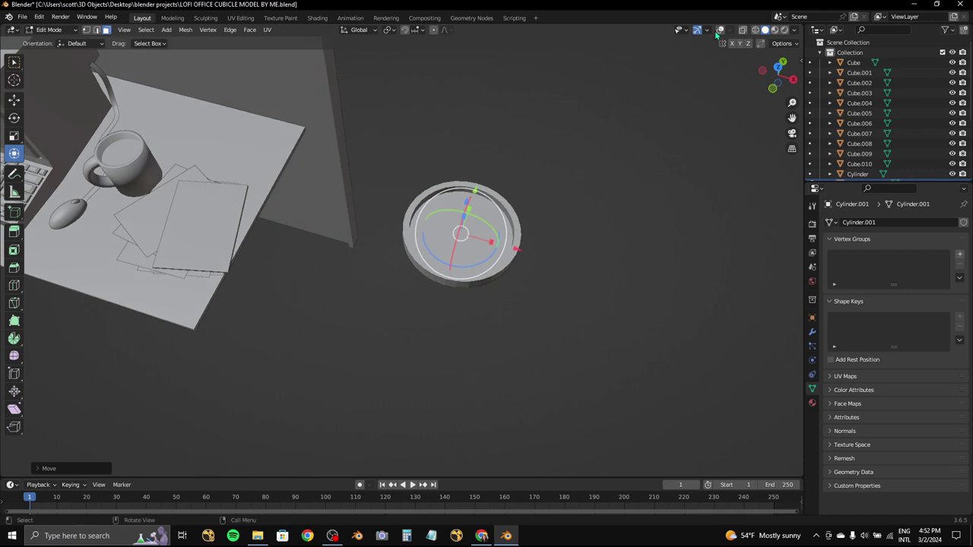
key(KP_7)
click(54, 41)
click(144, 29)
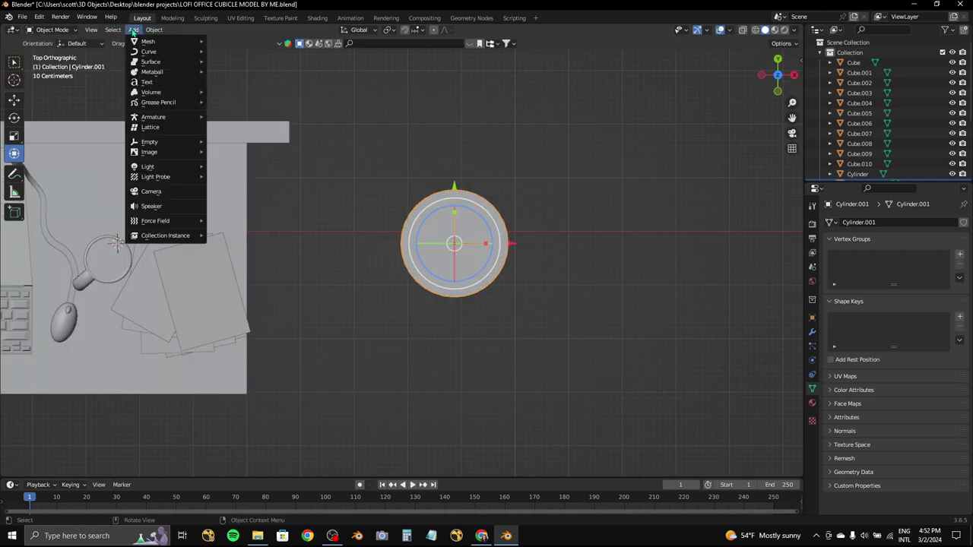
- Add a cube at the centre of the clock disc and scale it down small
click(238, 48)
key(g)
click(488, 215)
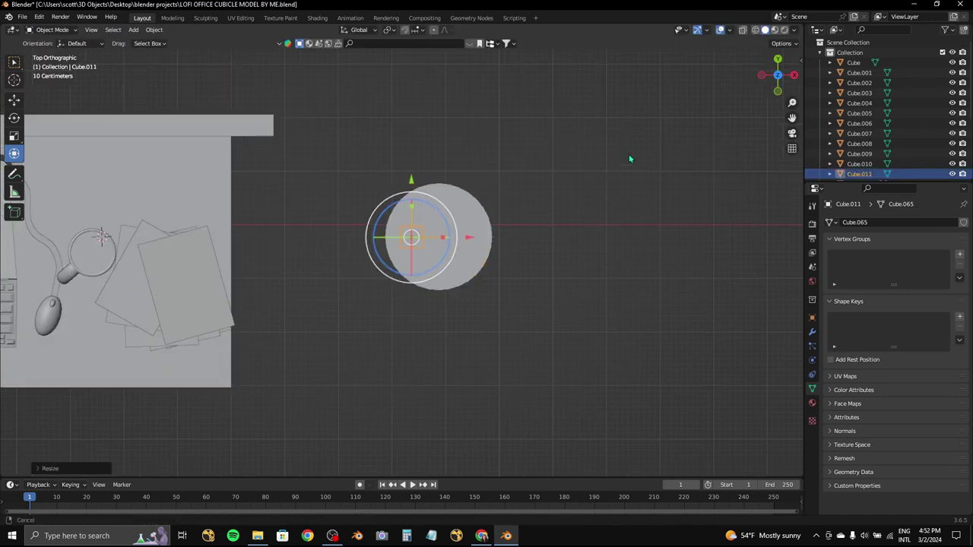
scroll(480, 220, up, 3)
shift+middle_drag(486, 228, 526, 280)
key(s)
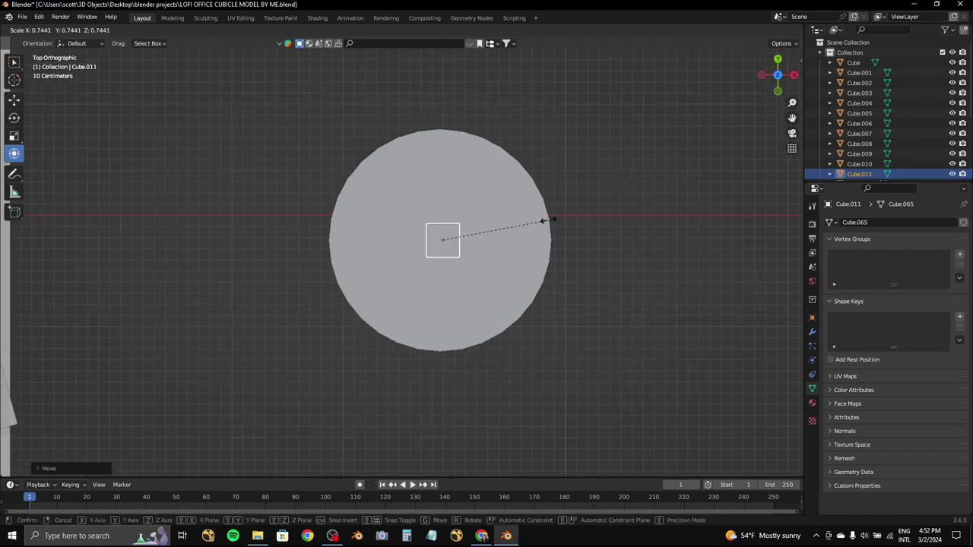
click(425, 251)
- Stretch the cube along Y into a thin clock-hand bar
key(s)
key(y)
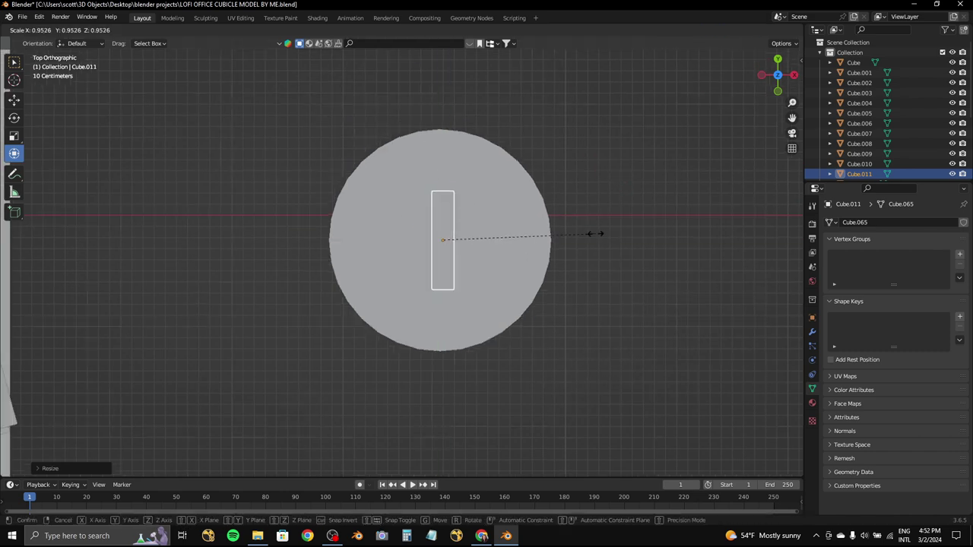
key(Escape)
key(ctrl+z)
key(s)
key(y)
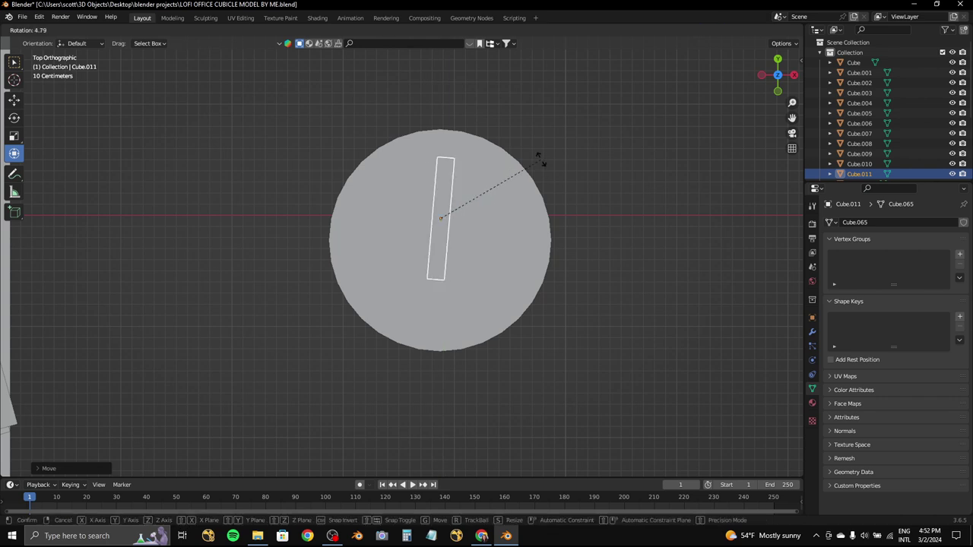
click(538, 157)
scroll(551, 183, up, 2)
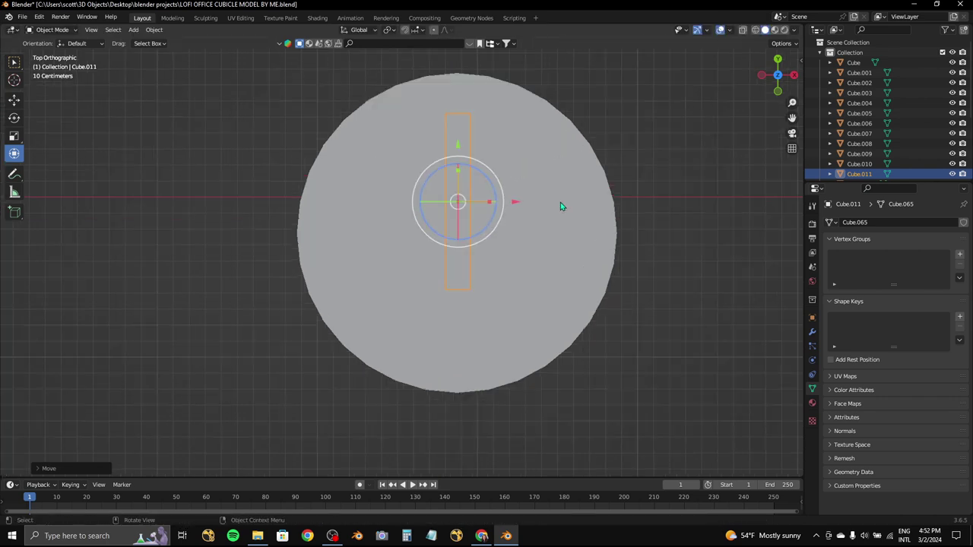
- Shift the clock face disc along Y, as an object and in Edit Mode
click(596, 187)
key(g)
key(y)
key(Return)
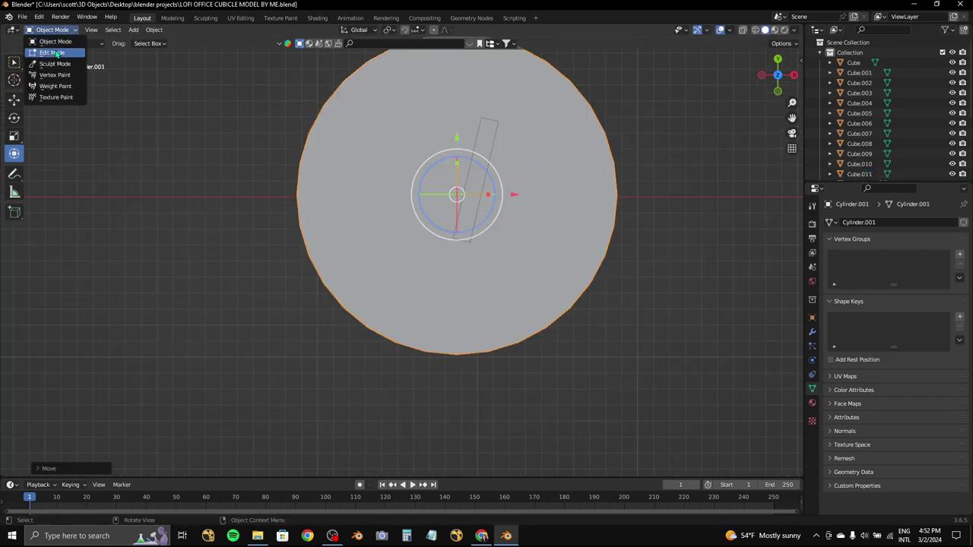
click(57, 53)
key(g)
key(y)
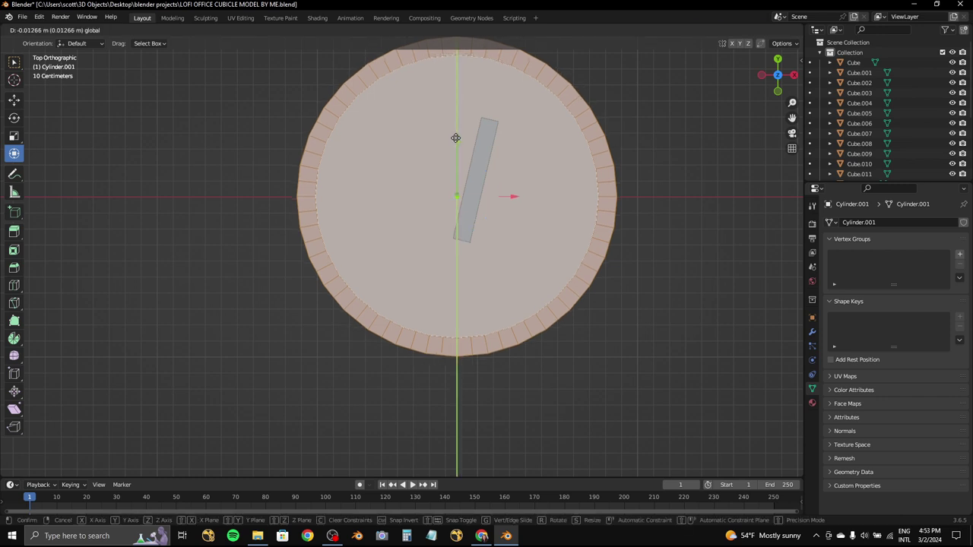
click(456, 138)
scroll(455, 138, up, 2)
click(52, 29)
click(46, 41)
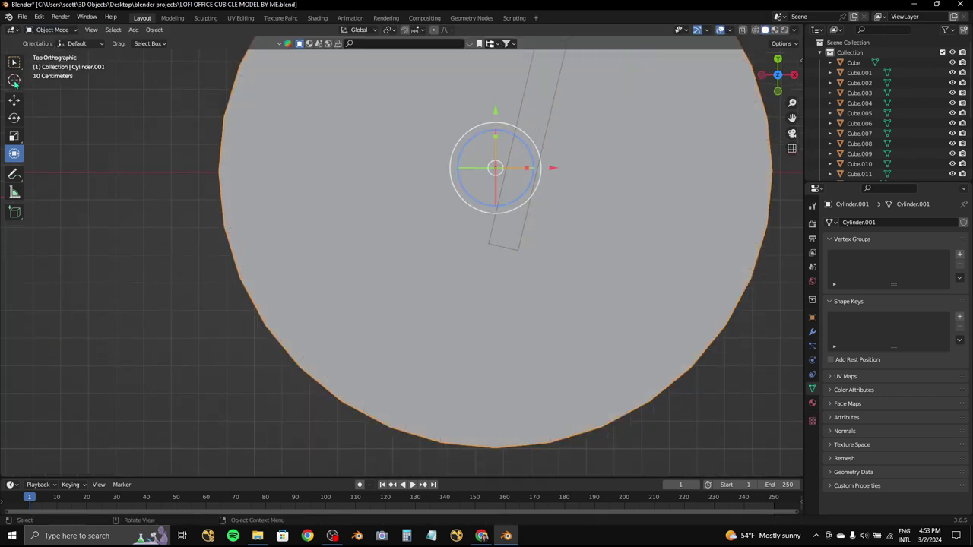
- Reposition the clock hand bar on the clock face with free, X and Y moves
click(14, 80)
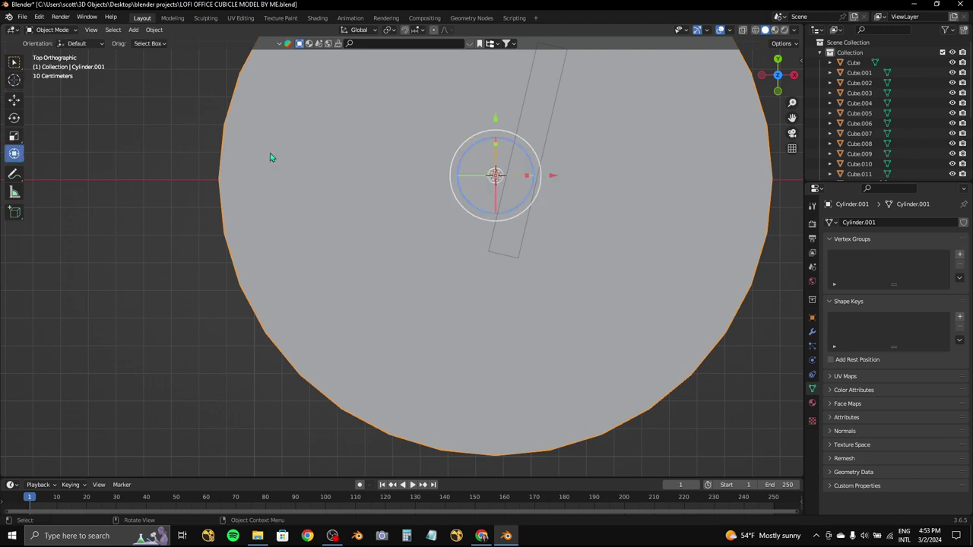
click(508, 182)
key(g)
click(628, 148)
scroll(652, 123, down, 3)
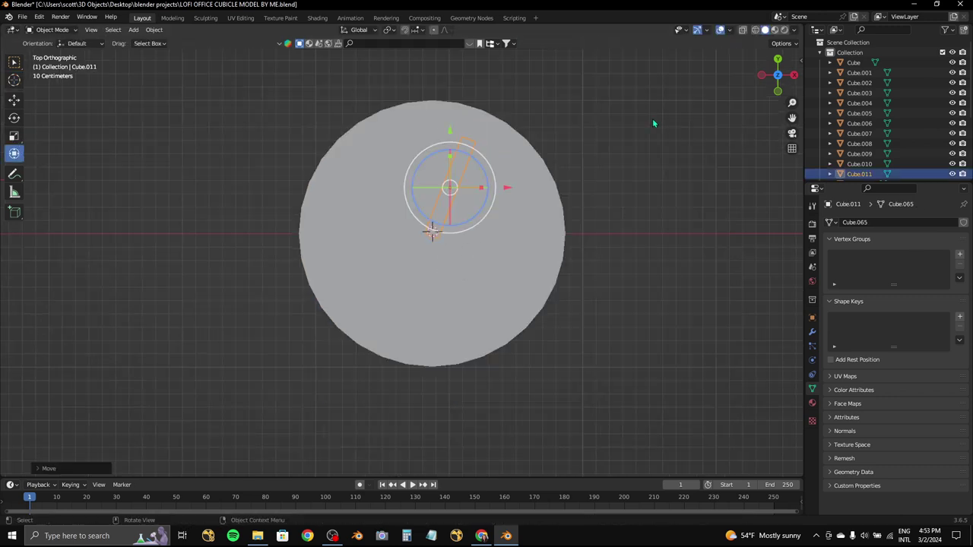
key(g)
key(Return)
key(g)
key(x)
key(Return)
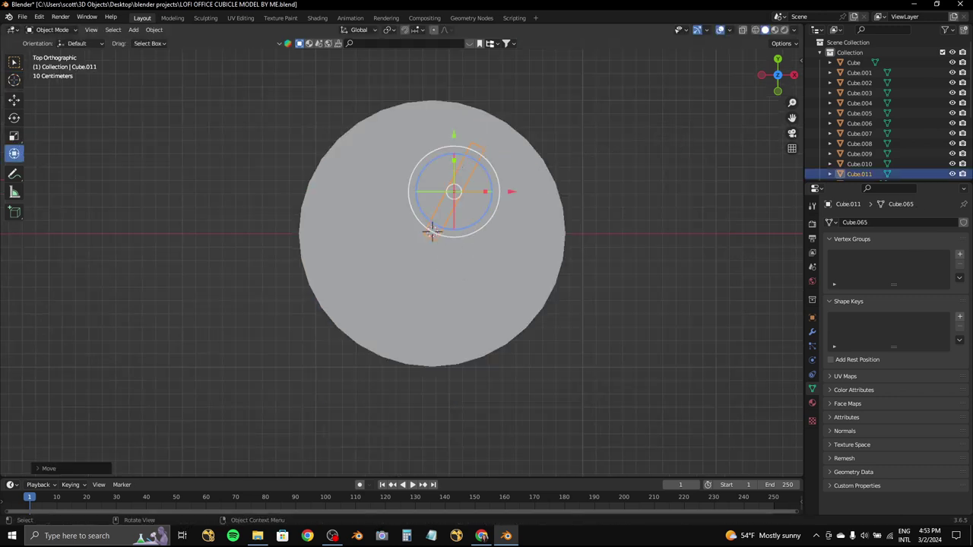
key(g)
key(y)
key(Return)
- Fine-tune the hand's size and position, then duplicate it for a second hand
middle_drag(571, 94, 643, 68)
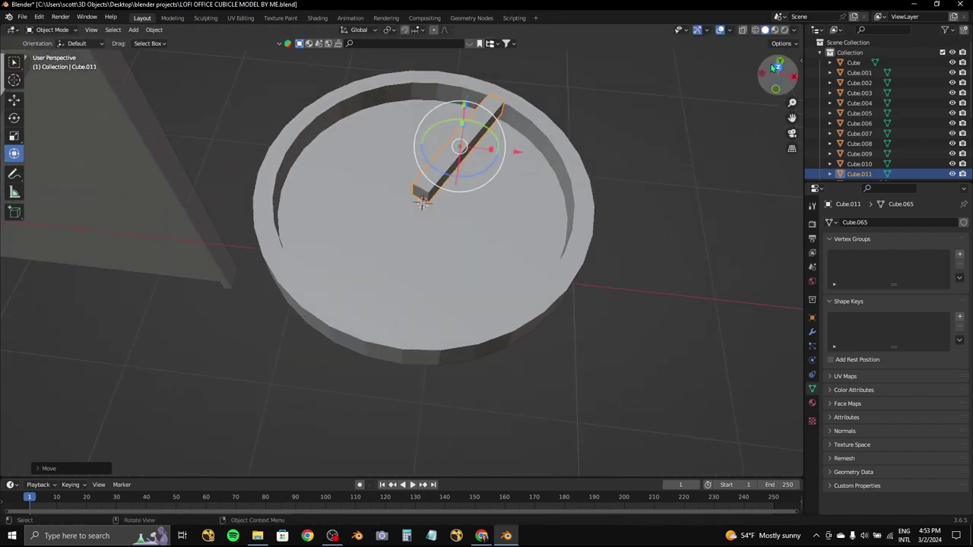
click(776, 67)
key(s)
key(Return)
mouse_move(580, 159)
middle_down()
mouse_move(582, 136)
mouse_move(717, 99)
middle_up()
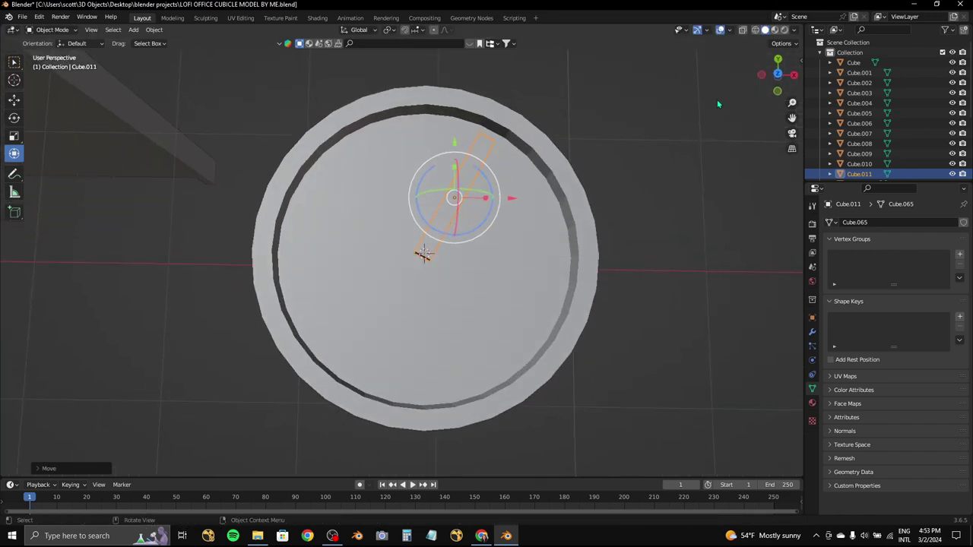
click(778, 74)
key(g)
key(Return)
key(shift+d)
- Resize the copied bar along Y and turn it into a shorter second hand
key(r)
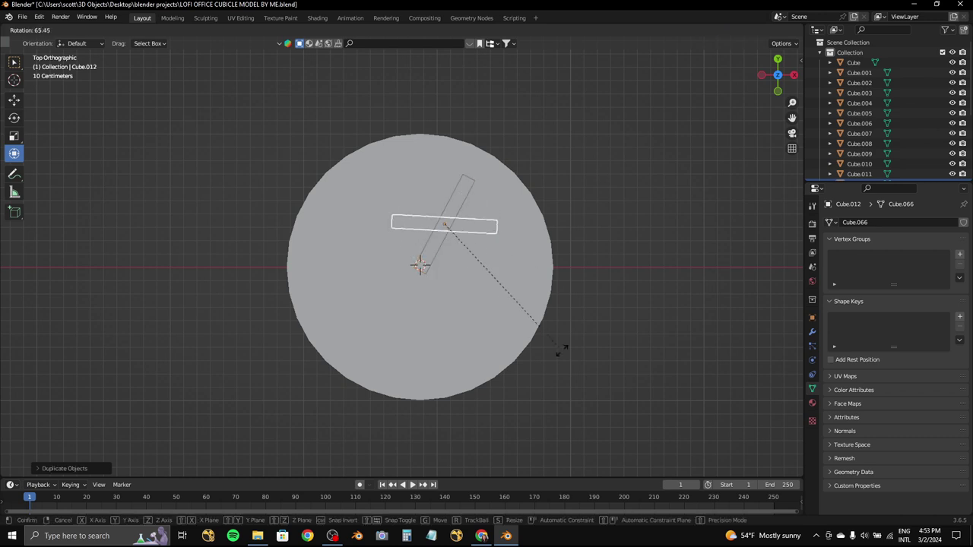
key(Return)
key(s)
key(y)
key(Return)
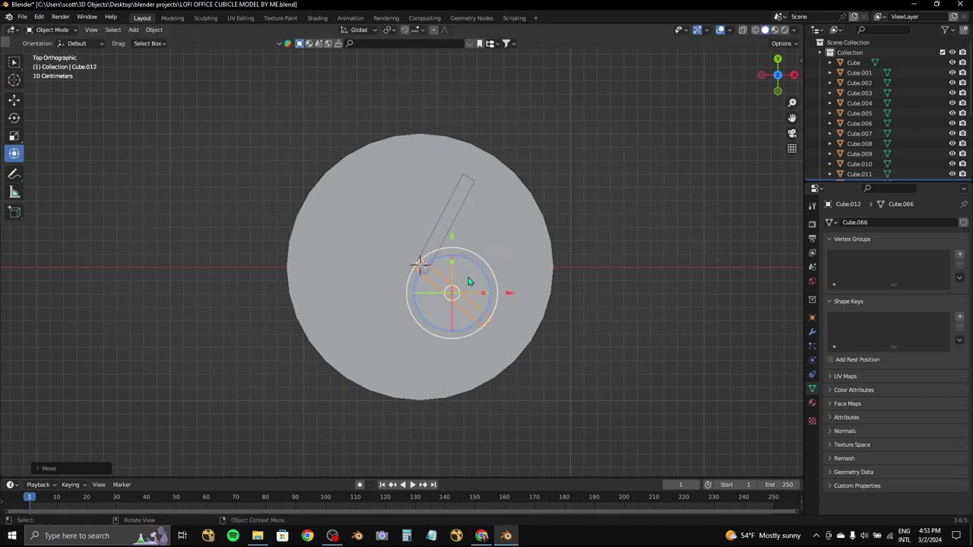
key(r)
key(Return)
key(r)
key(x)
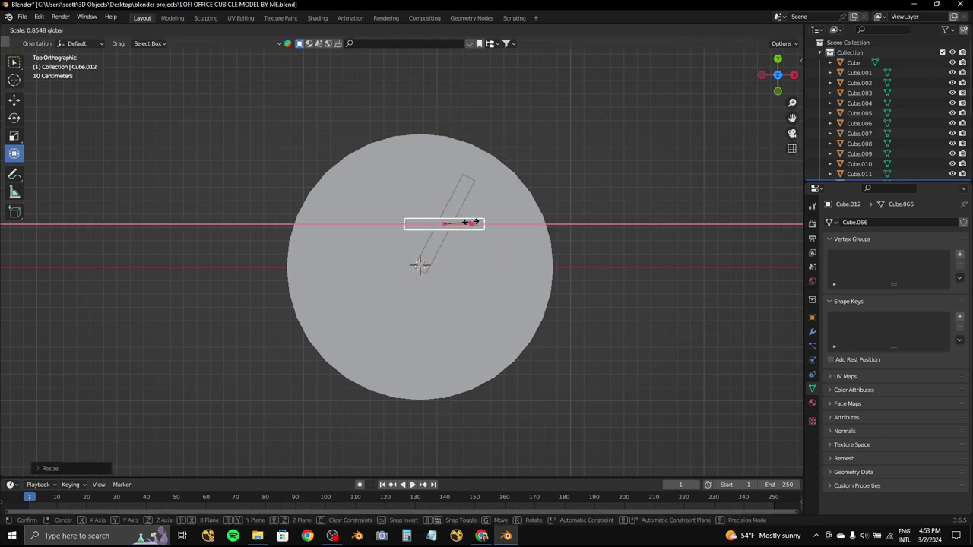
key(Escape)
- Rotate the second hand and move it so it starts at the clock centre
key(g)
key(Return)
key(r)
key(Return)
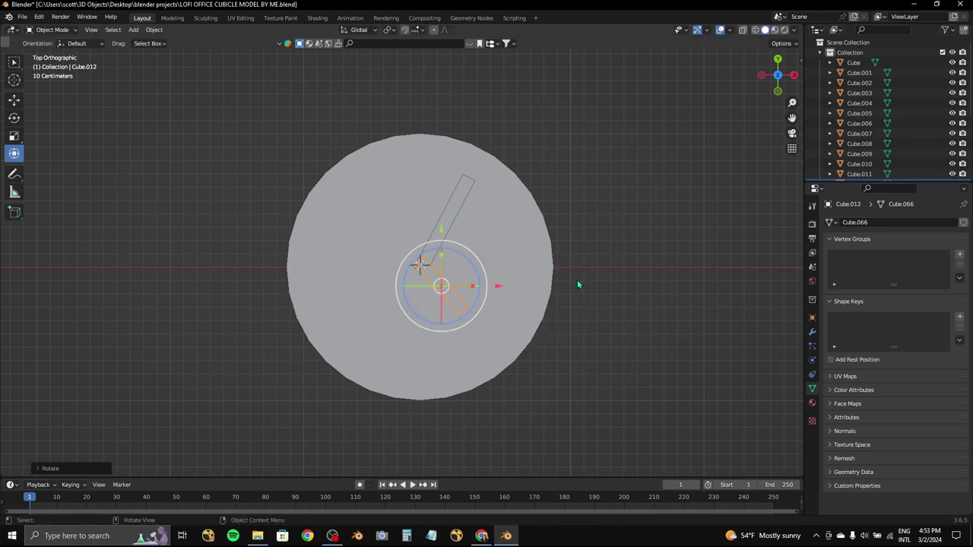
key(r)
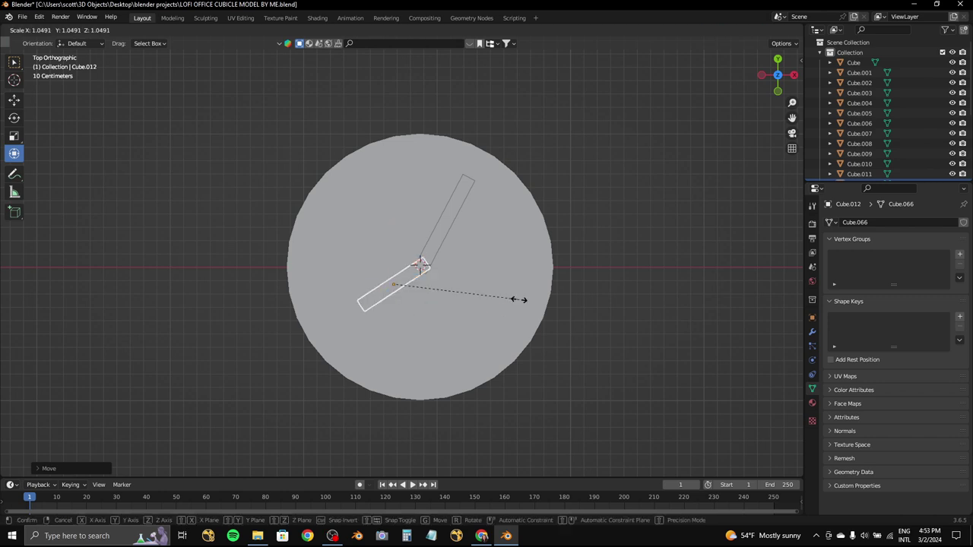
key(Return)
key(g)
scroll(522, 298, up, 3)
key(Return)
- Angle and reposition the first hand, then shift the second hand to meet it
click(479, 218)
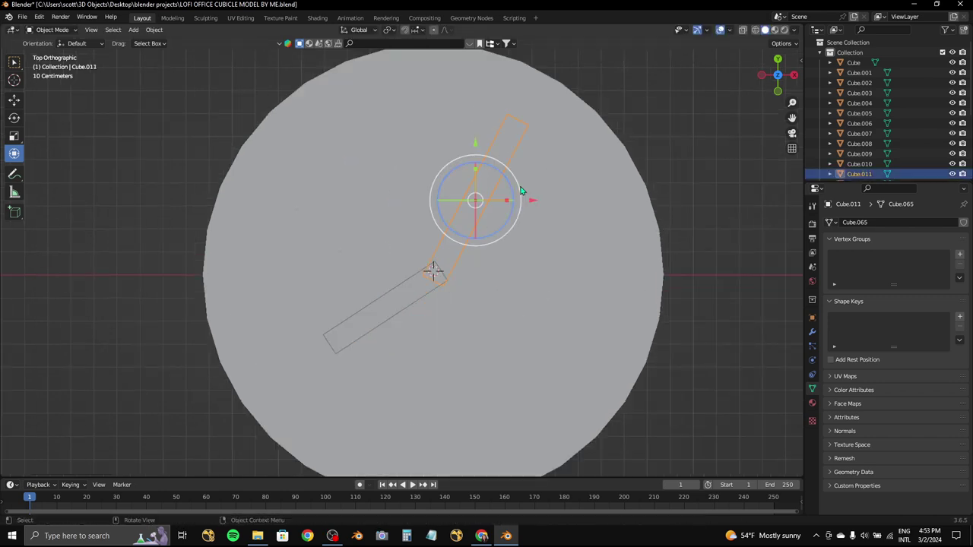
key(r)
key(Return)
key(g)
key(Return)
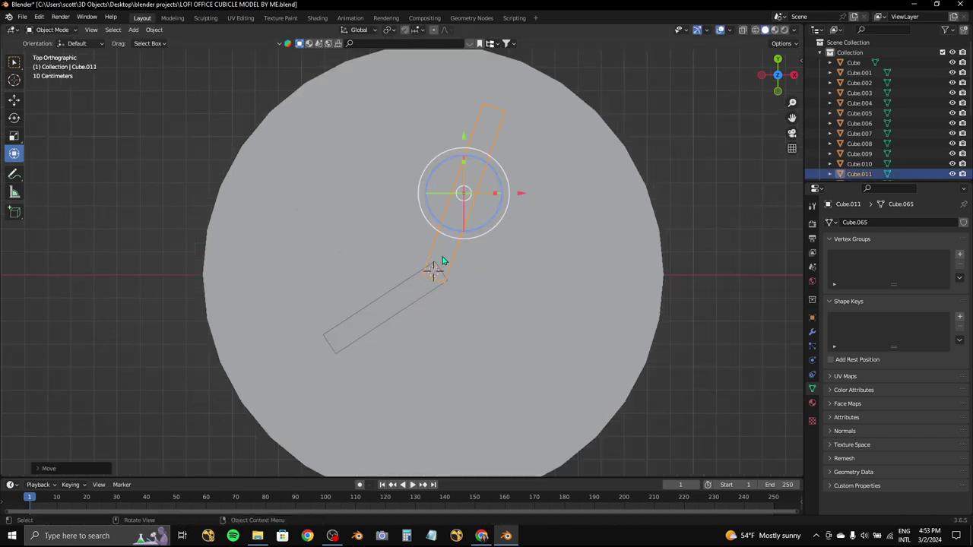
click(442, 266)
key(g)
key(Return)
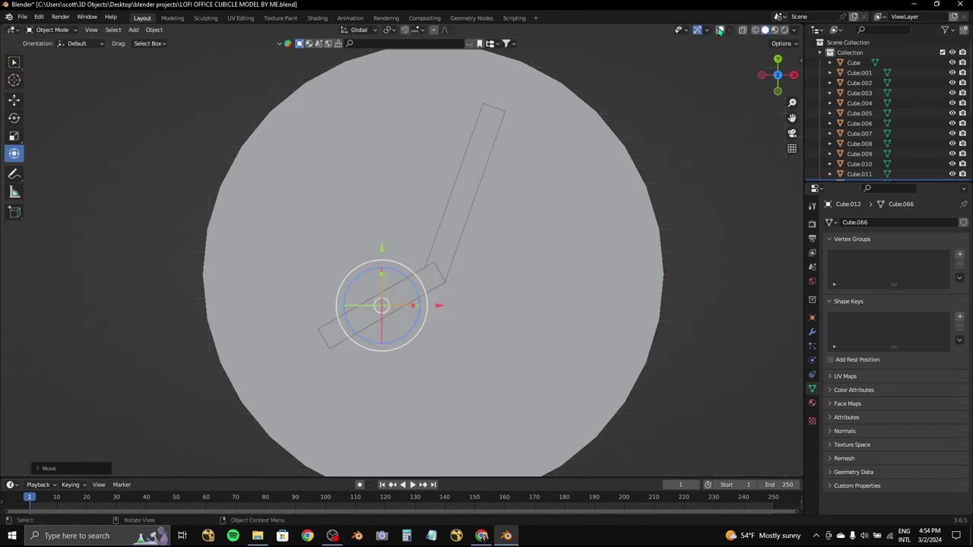
- Check the hands from an angle, then try an X-axis turn of both hands and cancel it
mouse_move(547, 251)
middle_down()
mouse_move(582, 186)
mouse_move(617, 248)
mouse_move(736, 74)
middle_up()
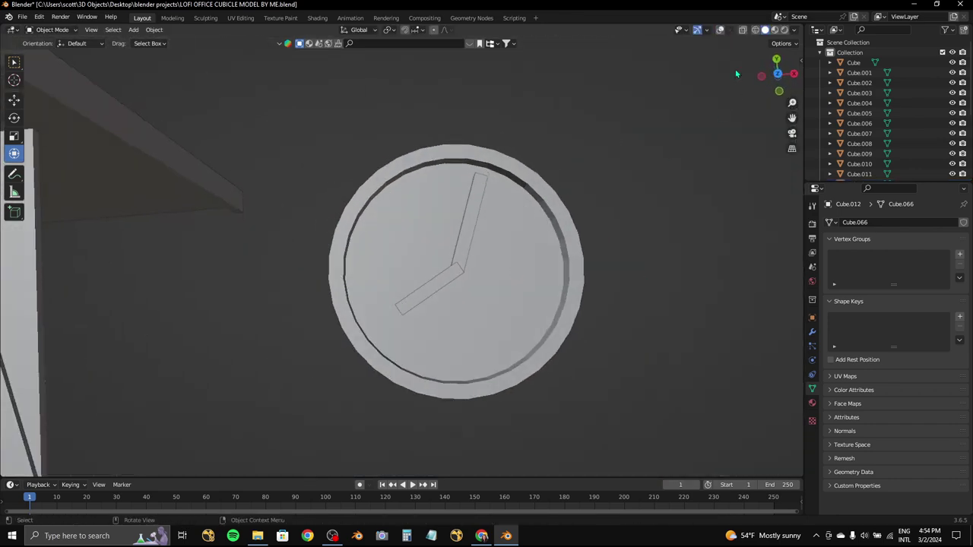
click(777, 76)
click(495, 264)
shift+click(434, 293)
key(r)
key(x)
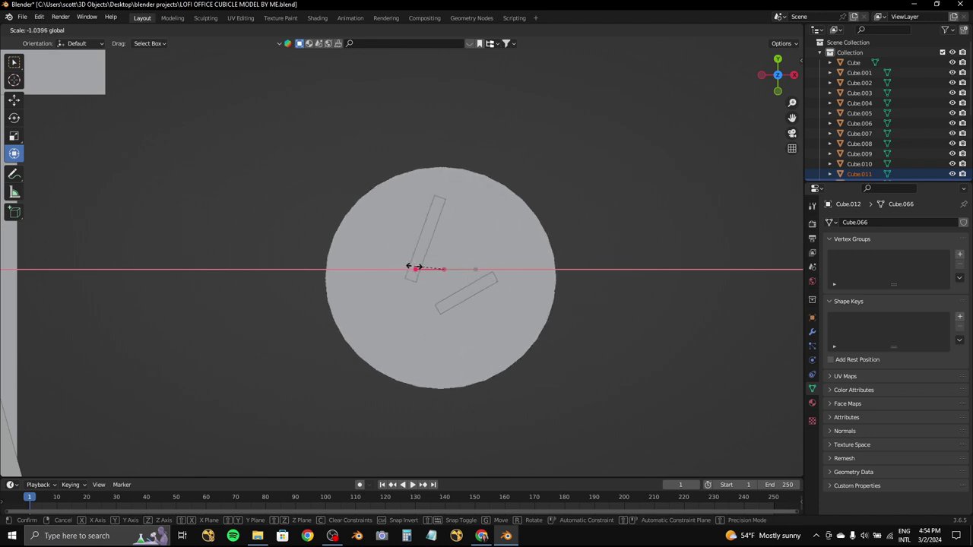
key(Escape)
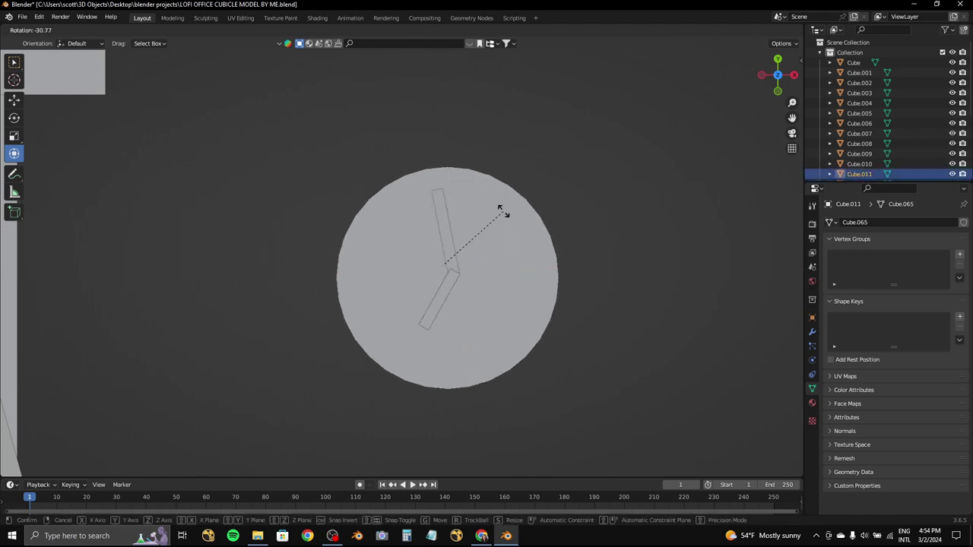
- In top view, fine-tune both hands' angles and nudge the second hand into place
key(KP_7)
key(r)
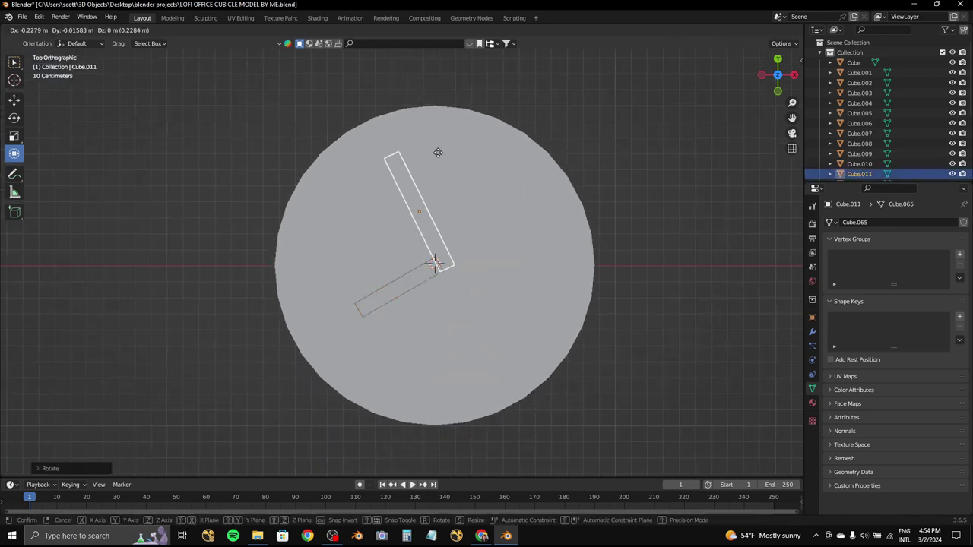
key(r)
key(Escape)
click(407, 290)
key(r)
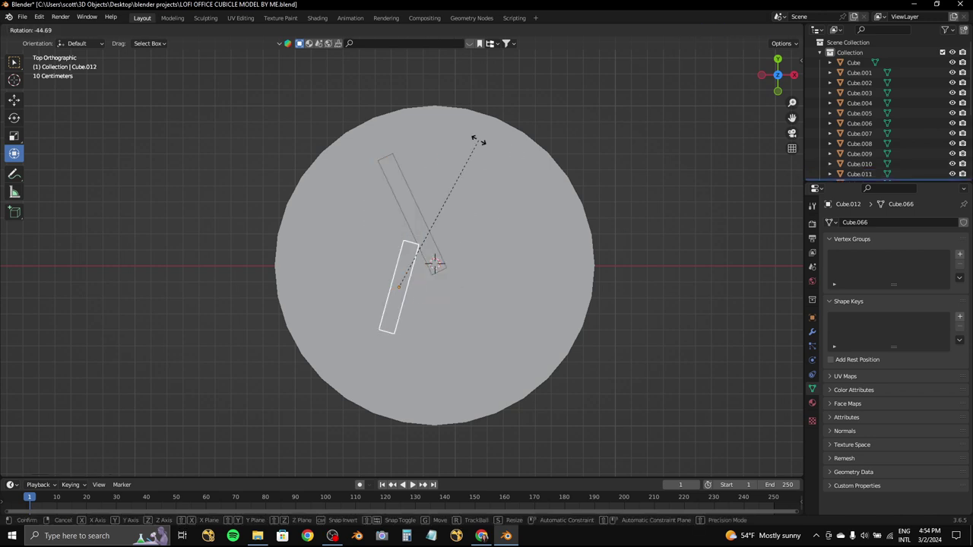
key(Escape)
key(g)
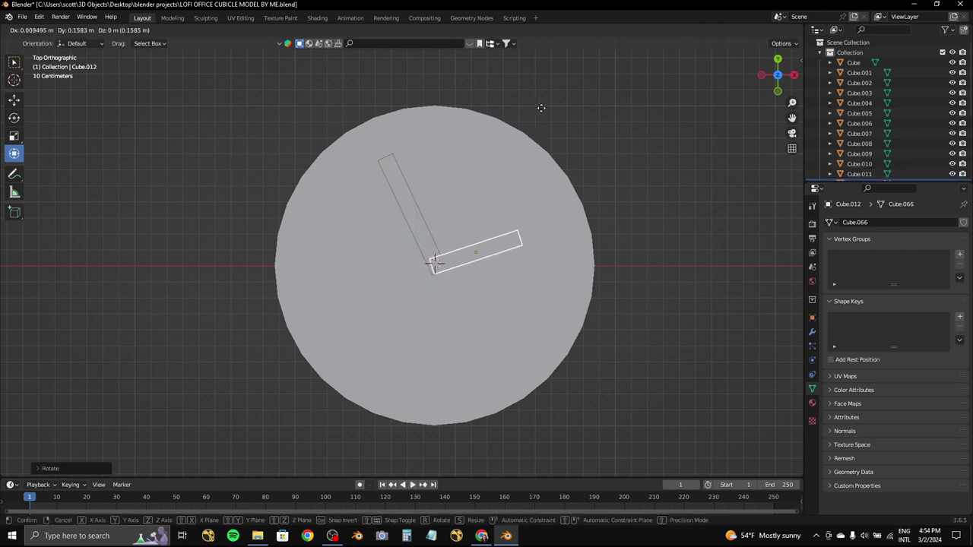
- Add a cylinder and shrink it down to a small hub size
click(592, 223)
click(133, 29)
mouse_move(163, 41)
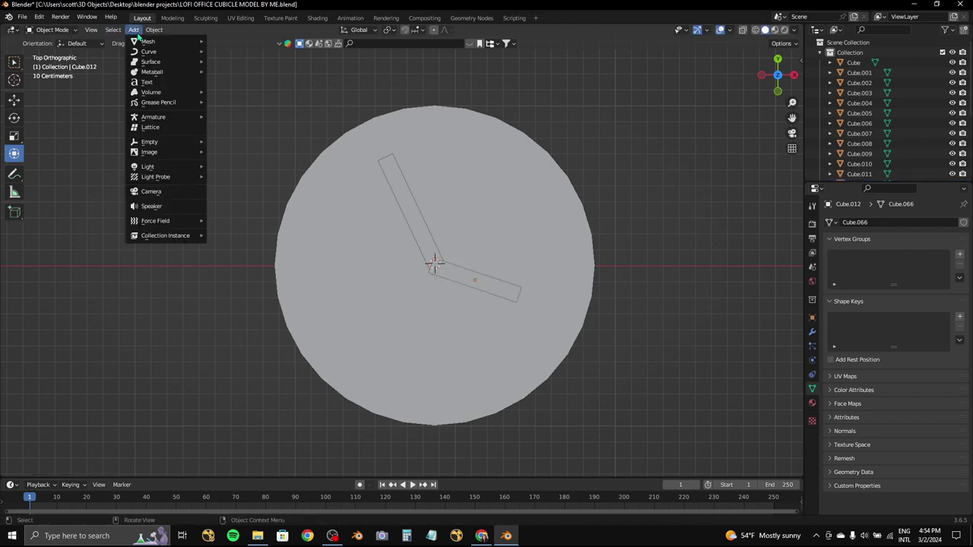
click(231, 91)
scroll(561, 282, down, 2)
key(s)
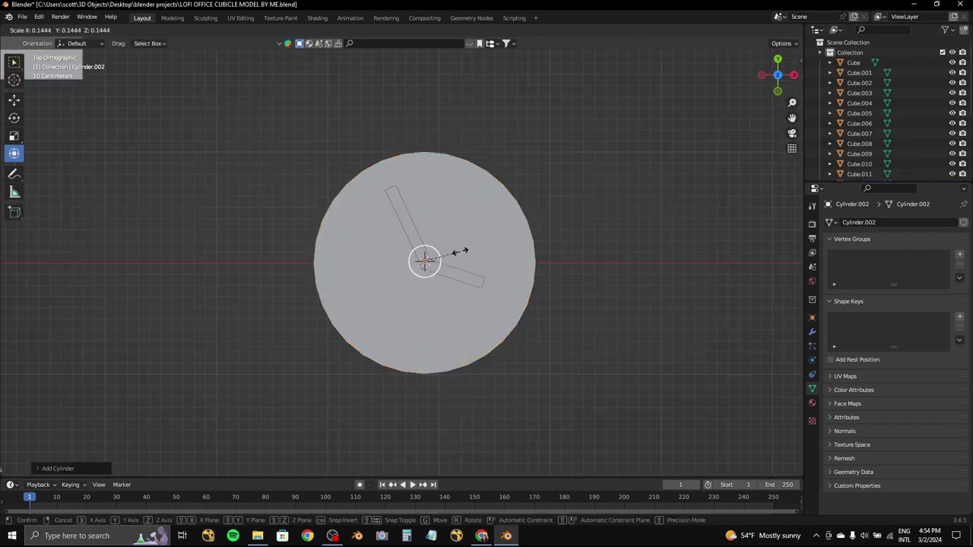
click(460, 250)
middle_drag(460, 250, 502, 228)
scroll(507, 246, up, 3)
scroll(508, 246, up, 2)
- Adjust the hub's height along Z, shrink it further, and raise it to the hands' pivot
key(s)
key(z)
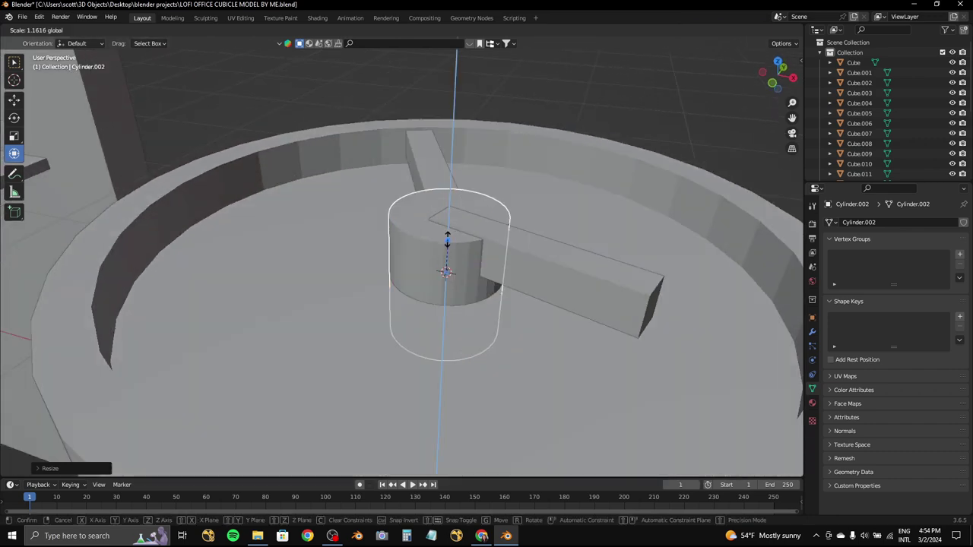
click(448, 238)
click(777, 61)
key(s)
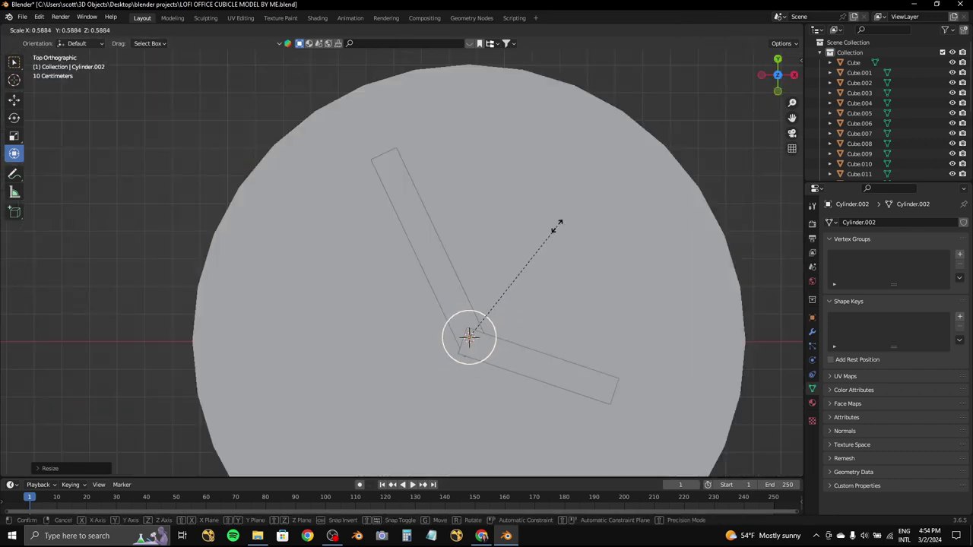
click(555, 226)
middle_drag(556, 226, 486, 228)
key(g)
key(z)
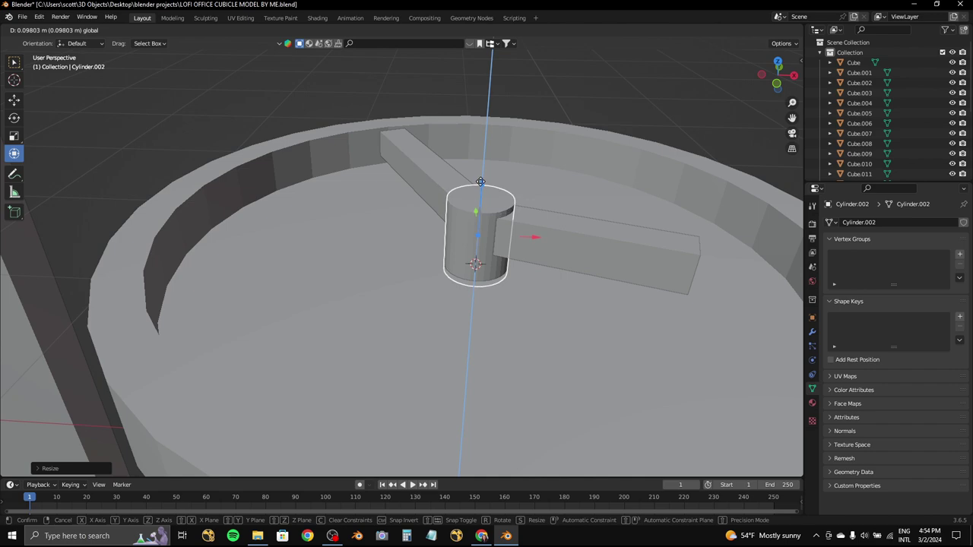
click(480, 183)
- Shrink the hub again from top view, then select the clock hand pieces
click(778, 61)
drag(777, 61, 777, 73)
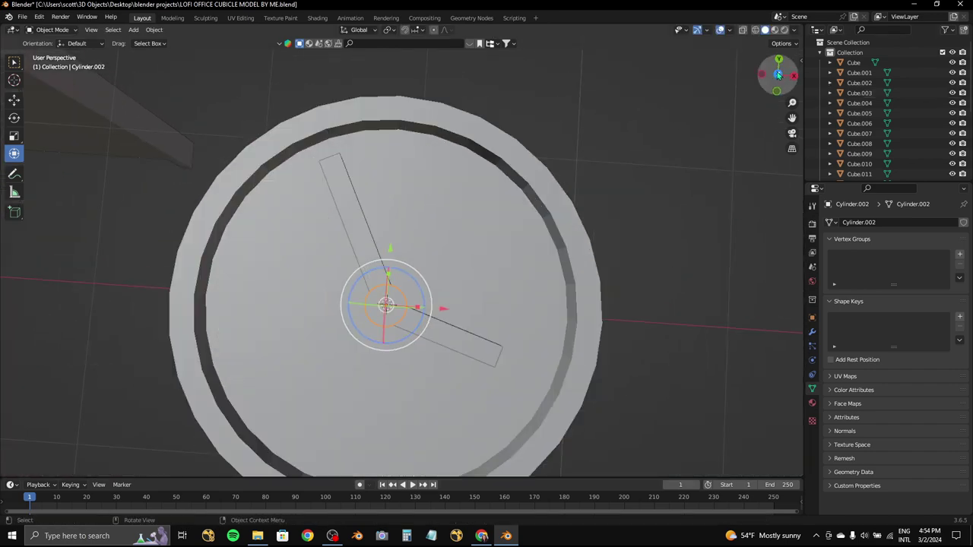
click(777, 74)
key(s)
click(582, 220)
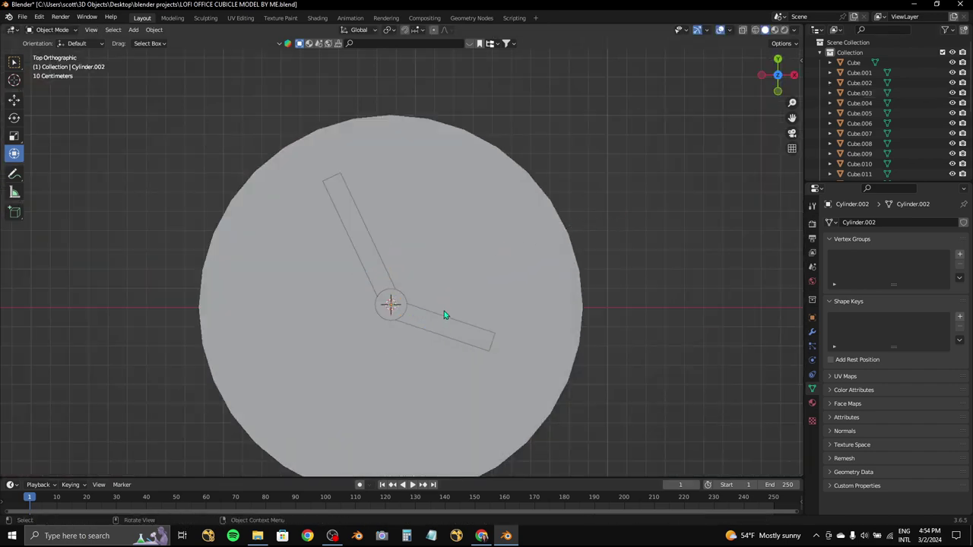
shift+click(365, 241)
middle_drag(365, 242, 437, 186)
- Parent the clock hands and hub to the disc, then rotate the clock upright
shift+click(369, 283)
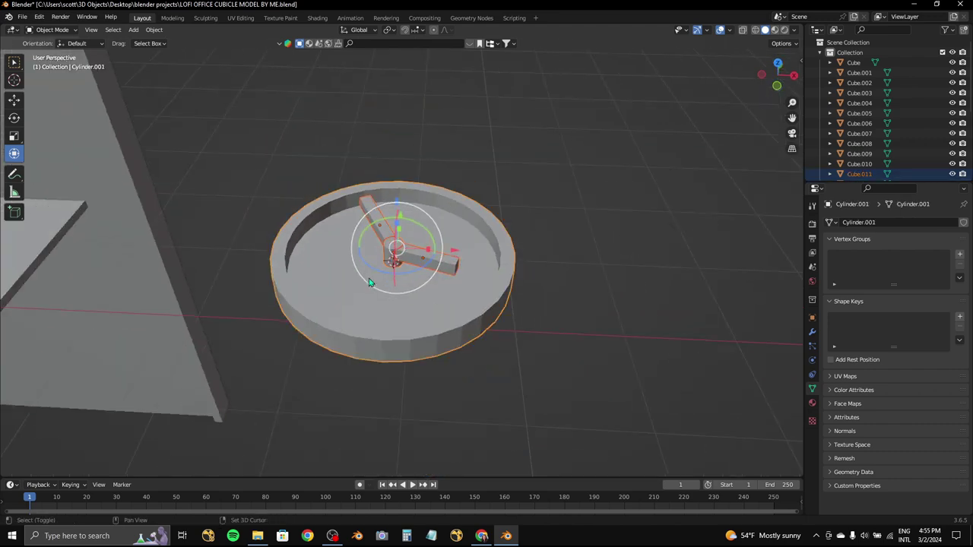
key(ctrl+p)
click(370, 283)
click(793, 77)
key(r)
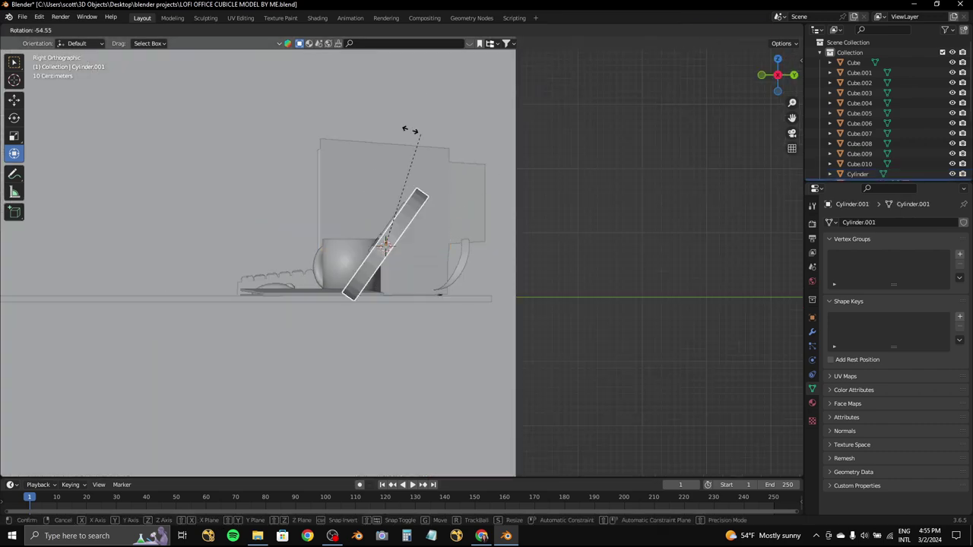
scroll(353, 131, down, 3)
middle_drag(352, 131, 626, 147)
key(KP_7)
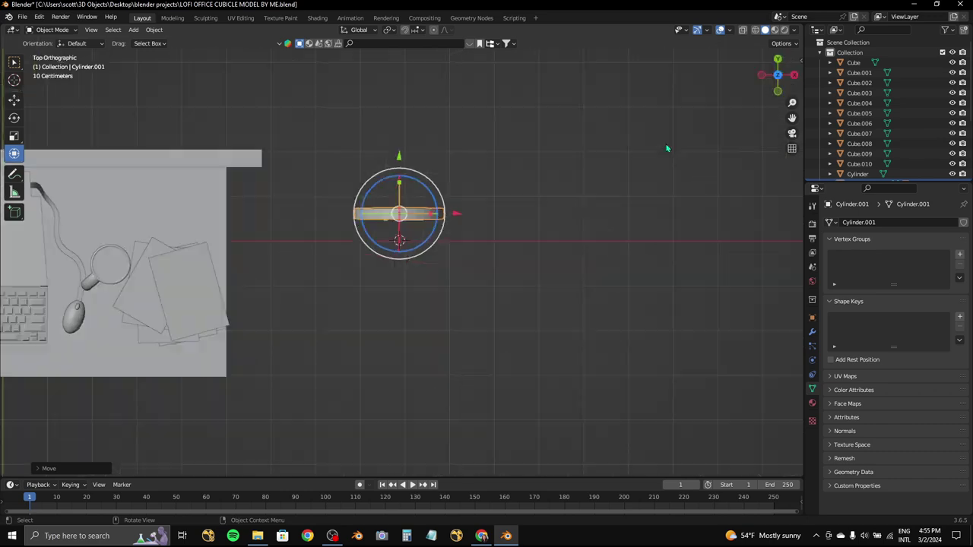
- Place the clock in front of the back wall and raise it to wall height
key(g)
scroll(338, 213, up, 5)
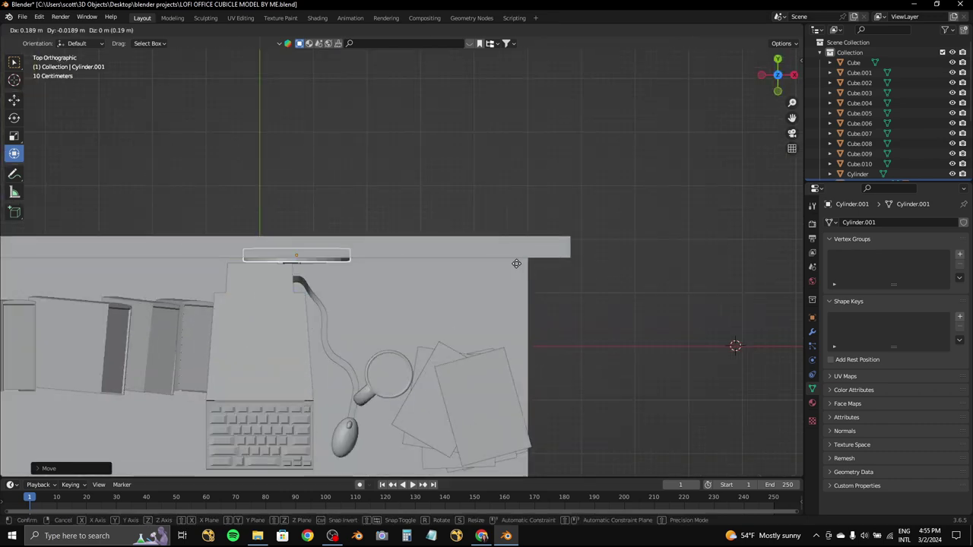
click(576, 269)
middle_drag(576, 270, 456, 251)
middle_drag(304, 289, 483, 242)
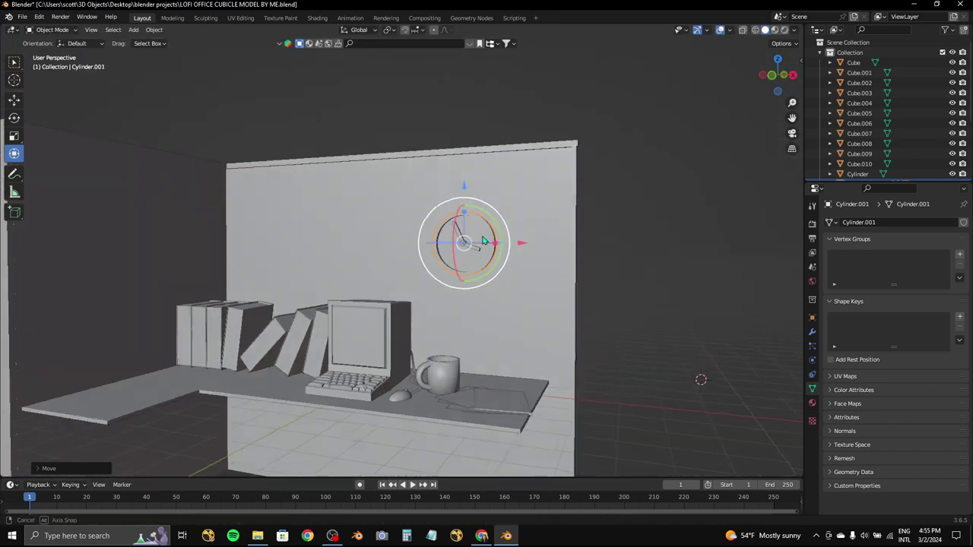
key(g)
key(z)
click(461, 177)
key(g)
key(z)
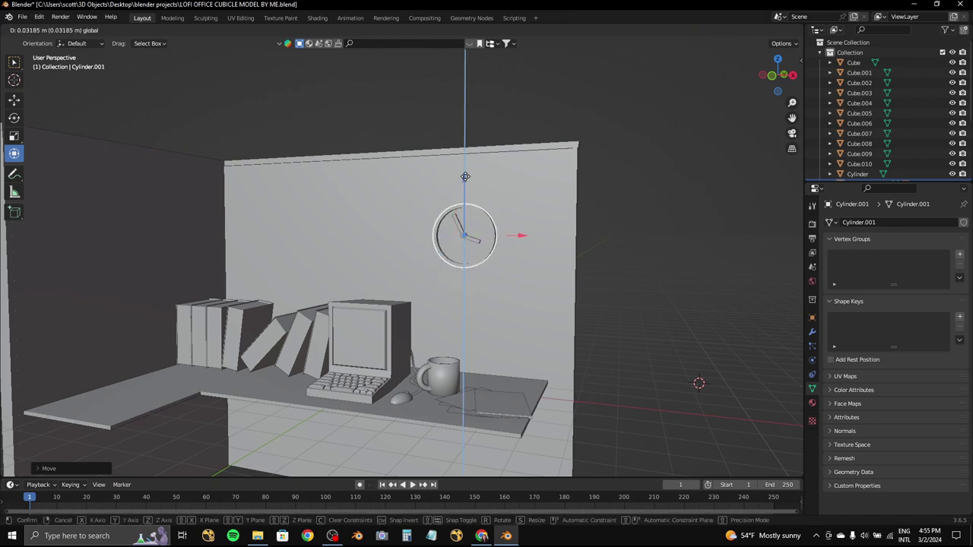
click(463, 182)
- Slide the clock sideways along X to its spot on the back wall
middle_drag(464, 183, 467, 219)
click(467, 218)
key(g)
key(x)
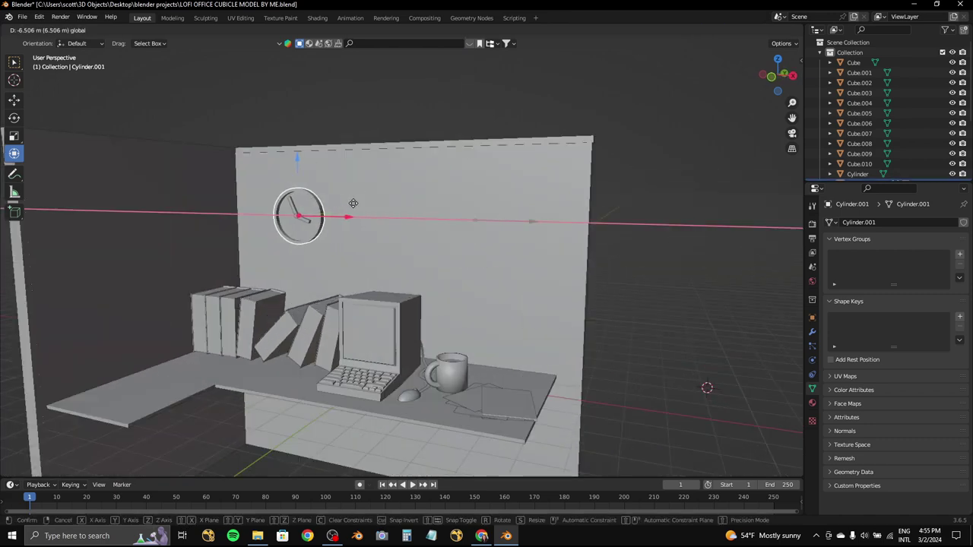
click(359, 204)
middle_drag(360, 204, 506, 159)
scroll(524, 319, down, 5)
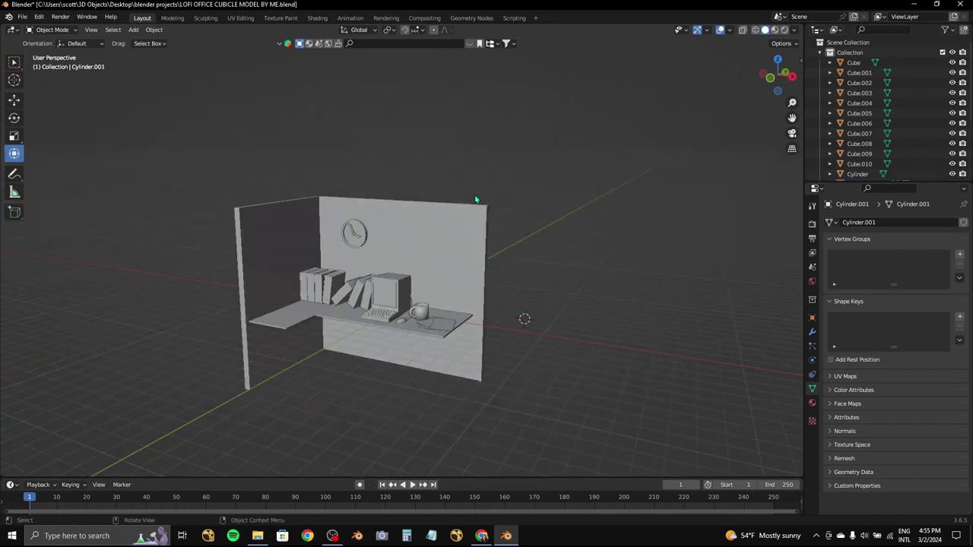
scroll(339, 226, up, 4)
drag(359, 228, 451, 216)
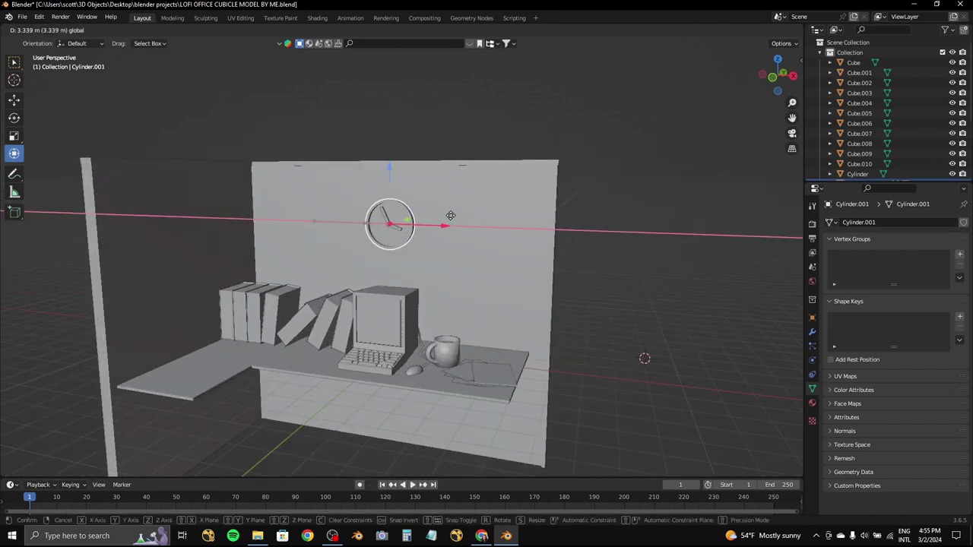
click(536, 219)
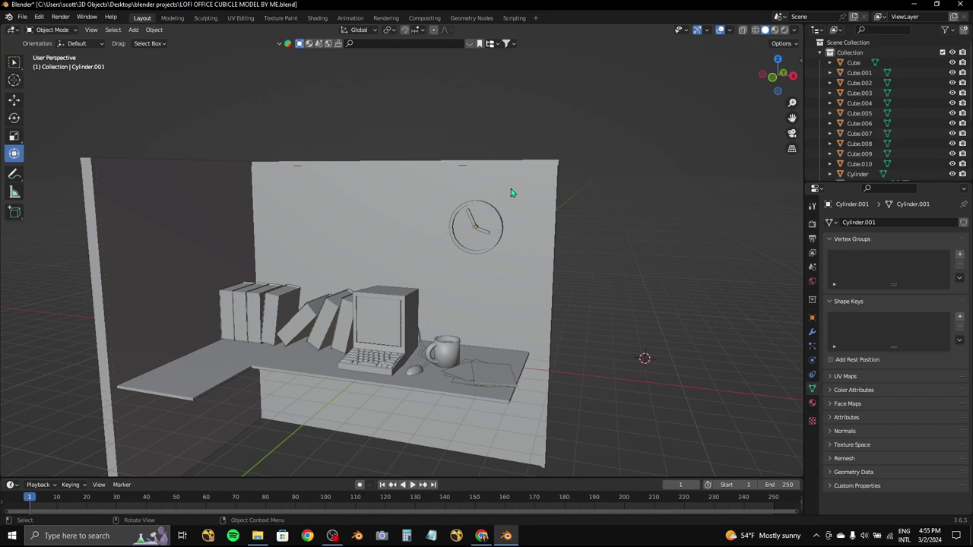
- Straighten the clock from the right view and shift it sideways to its final position
click(793, 76)
key(r)
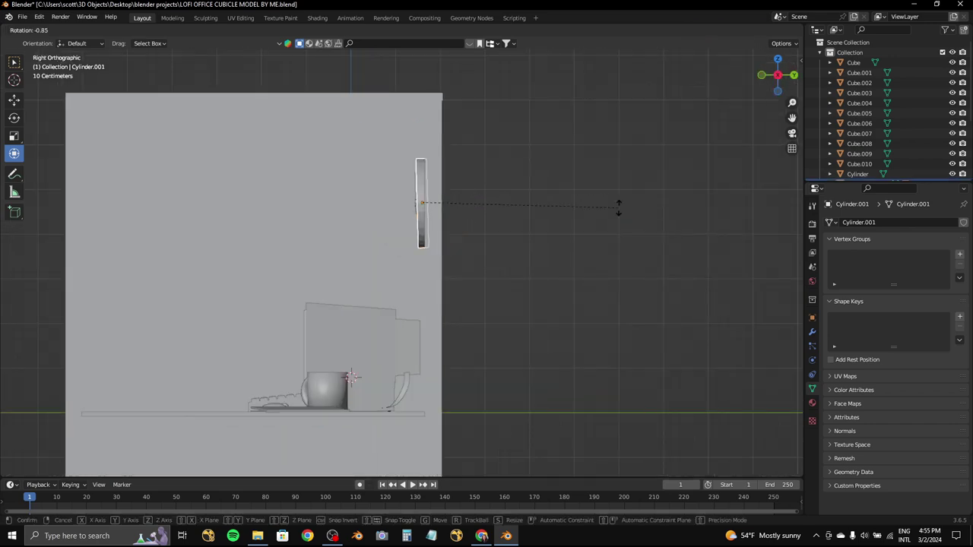
key(Escape)
mouse_move(592, 187)
middle_down()
mouse_move(532, 198)
mouse_move(524, 190)
middle_up()
key(g)
key(x)
click(573, 205)
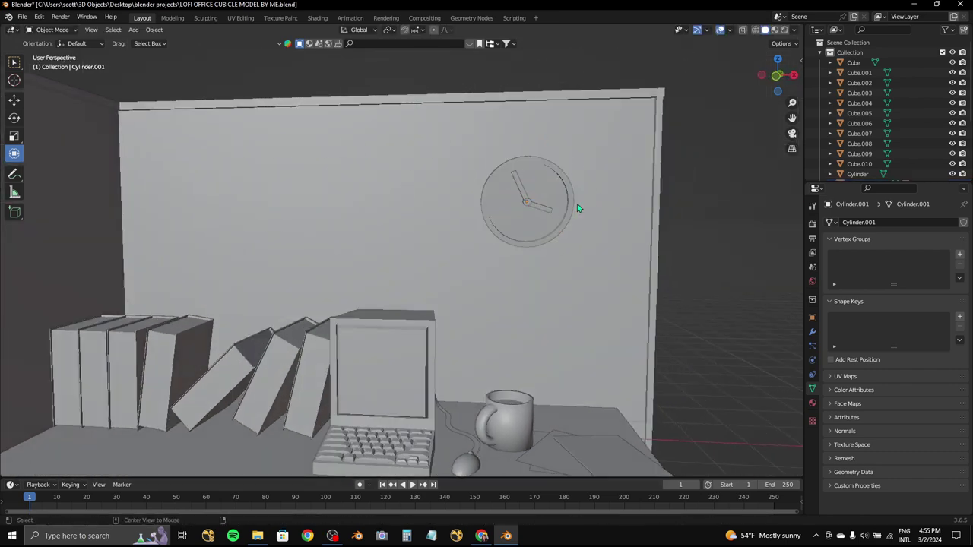
- Adjust the selection's height along Z from the right side view
scroll(470, 219, down, 5)
middle_drag(471, 220, 424, 189)
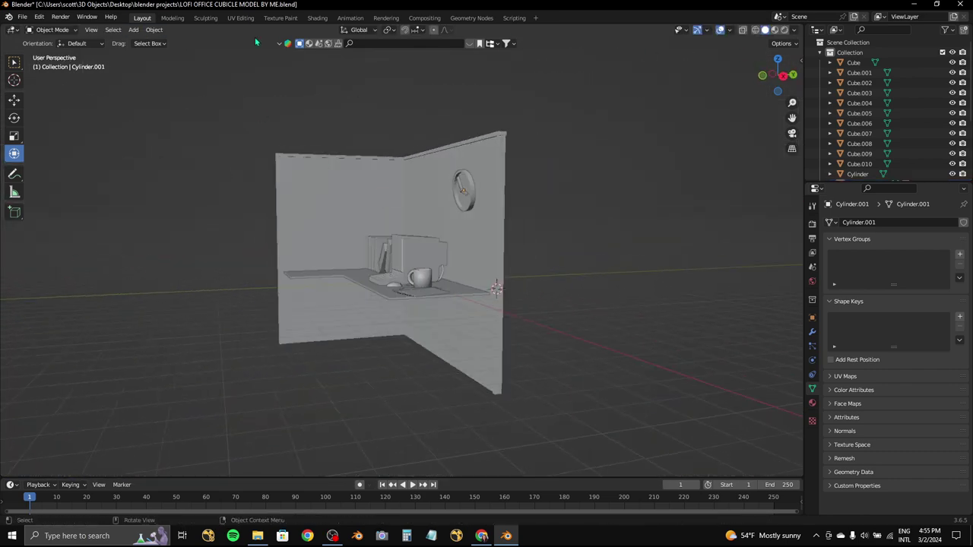
click(783, 75)
key(g)
key(z)
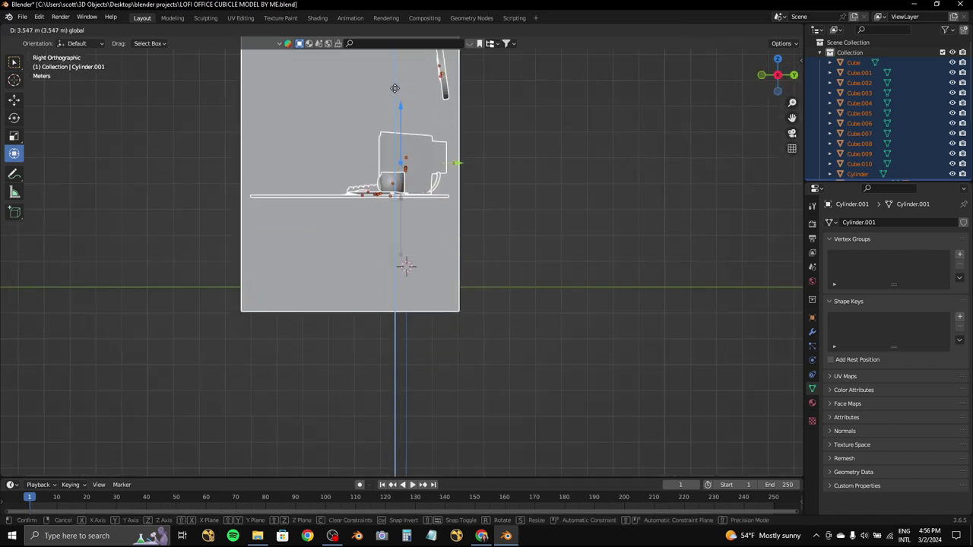
click(383, 66)
middle_drag(383, 66, 426, 190)
- Add a plane, enlarge it, and place it under the cubicle as the floor
click(133, 29)
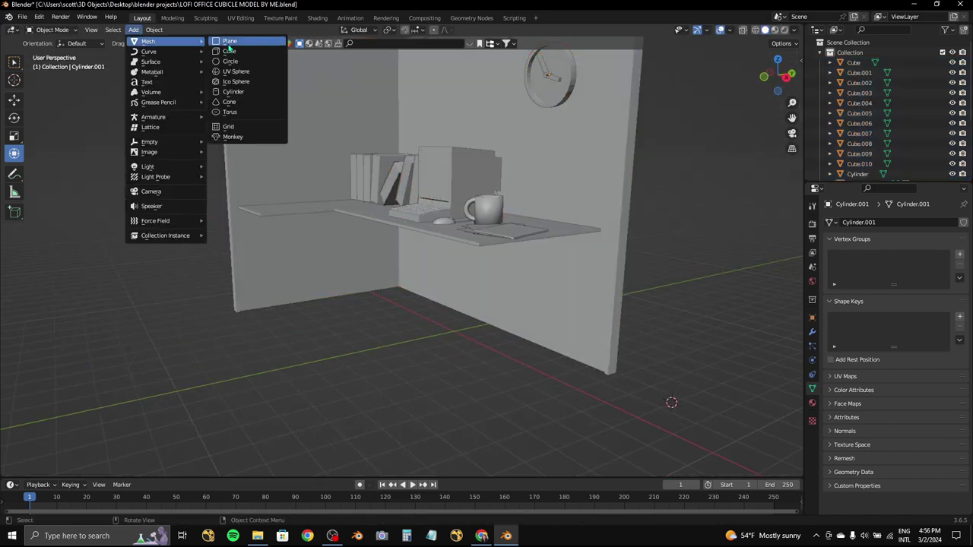
click(234, 46)
click(776, 64)
key(g)
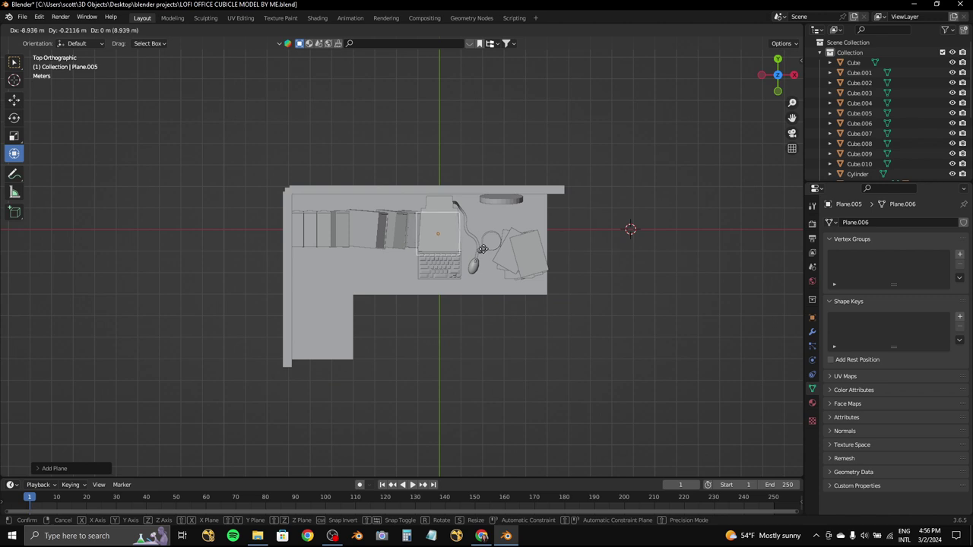
click(483, 249)
key(s)
click(532, 259)
key(g)
click(592, 276)
key(s)
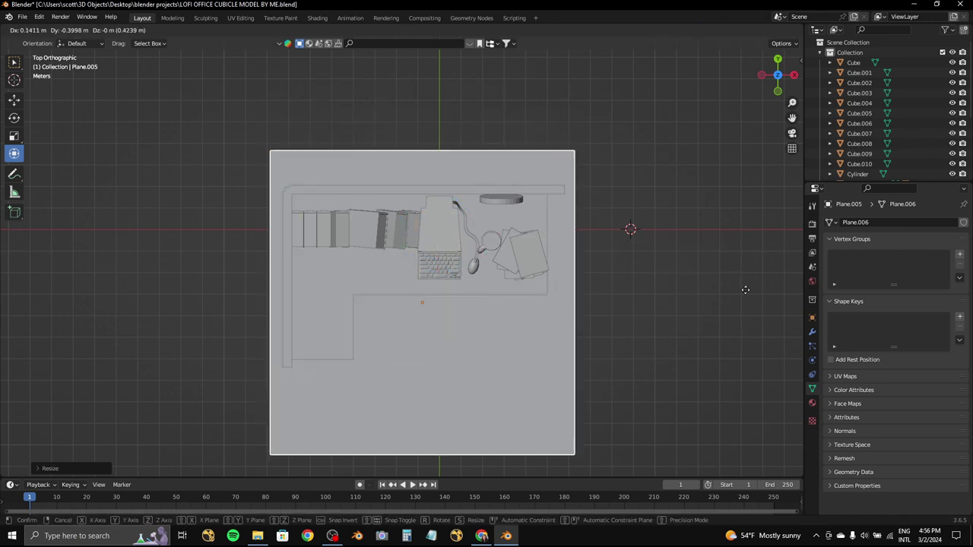
click(753, 322)
scroll(650, 326, down, 4)
- Enter Edit Mode on the floor plane, deselect all, and return to Object Mode
click(52, 30)
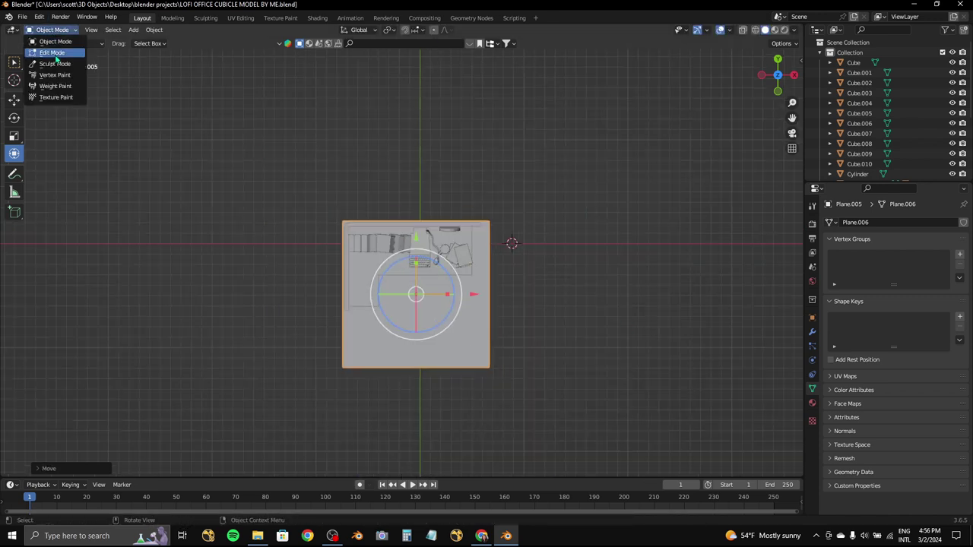
click(53, 50)
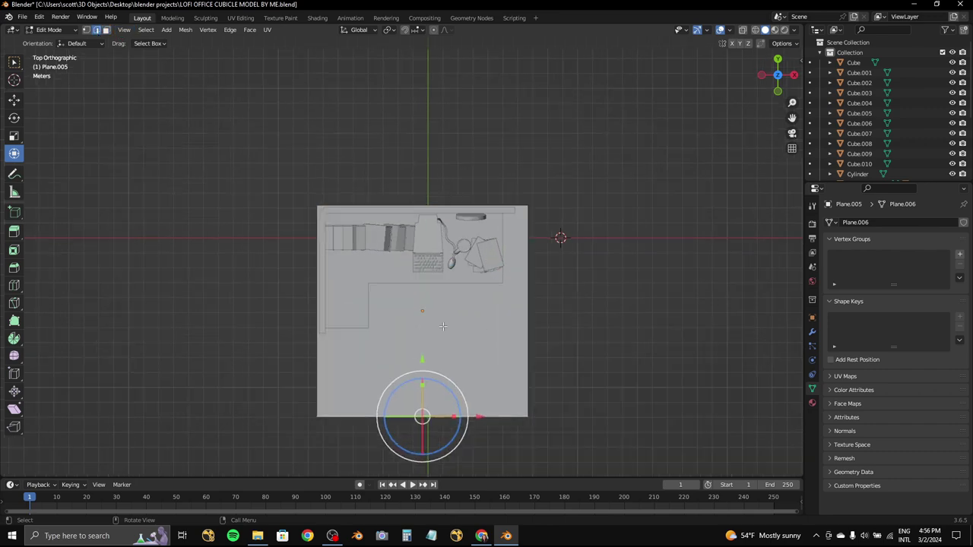
mouse_move(472, 362)
middle_down()
mouse_move(379, 199)
mouse_move(363, 337)
middle_up()
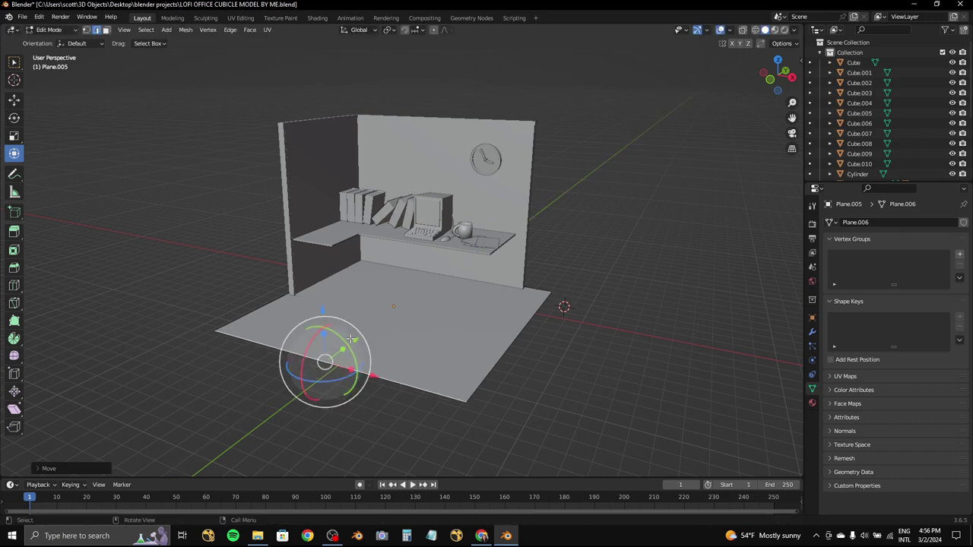
key(alt+a)
middle_drag(363, 336, 86, 57)
key(Tab)
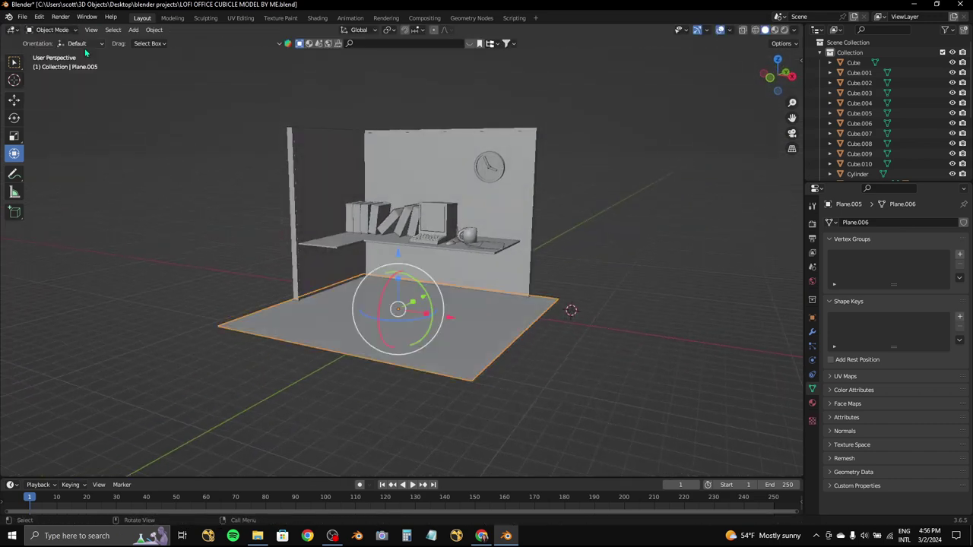
- Move the floor plane further out in front of the desk and save the file
click(777, 66)
key(g)
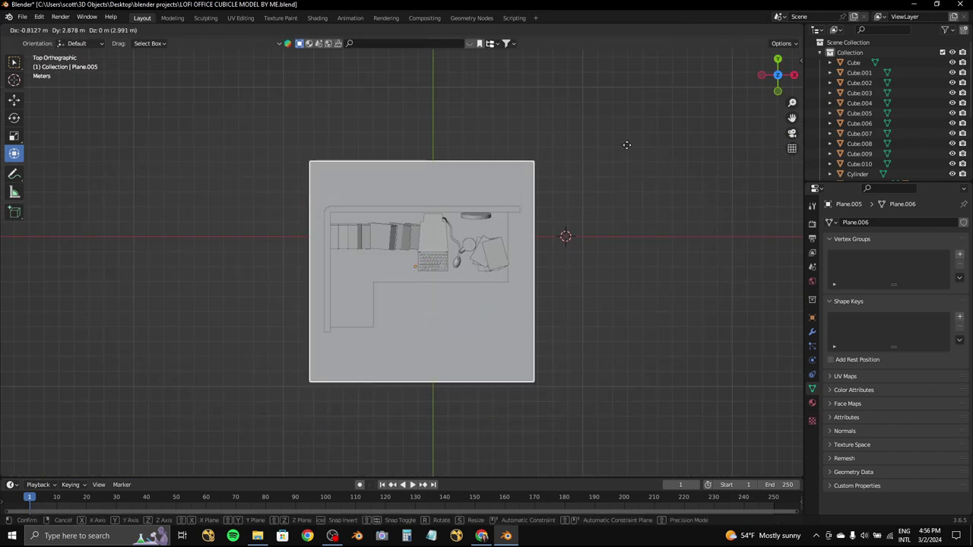
click(636, 185)
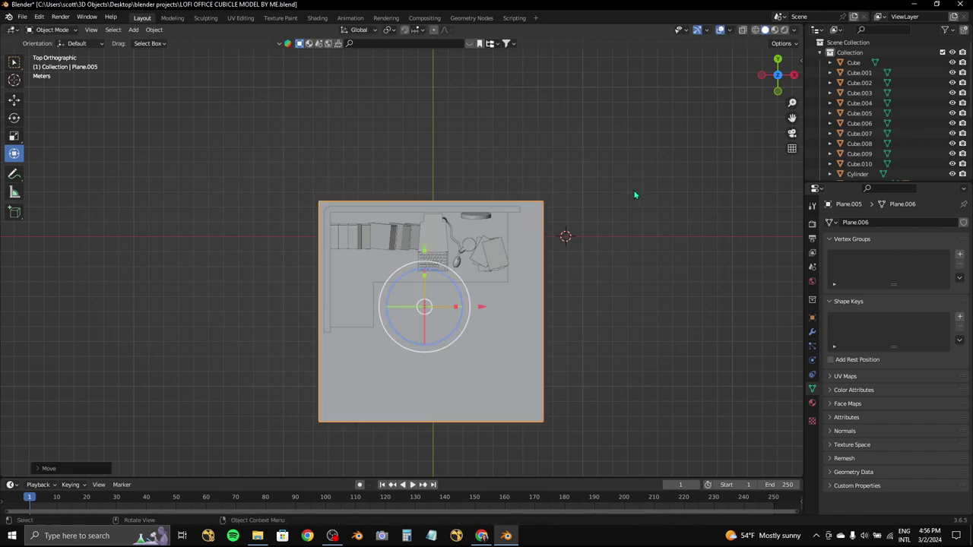
mouse_move(634, 195)
middle_down()
mouse_move(510, 234)
mouse_move(773, 61)
middle_up()
key(ctrl+s)
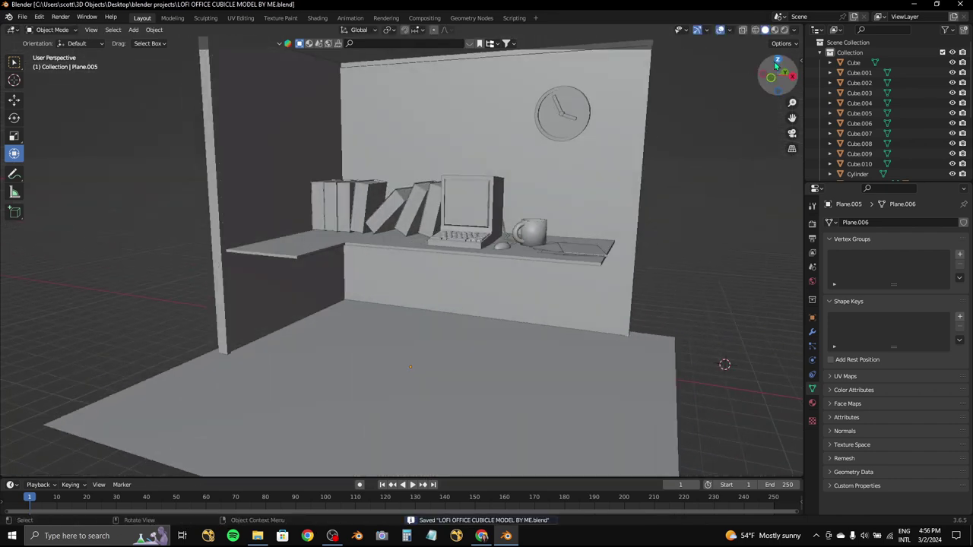
click(773, 61)
scroll(517, 184, down, 3)
click(133, 29)
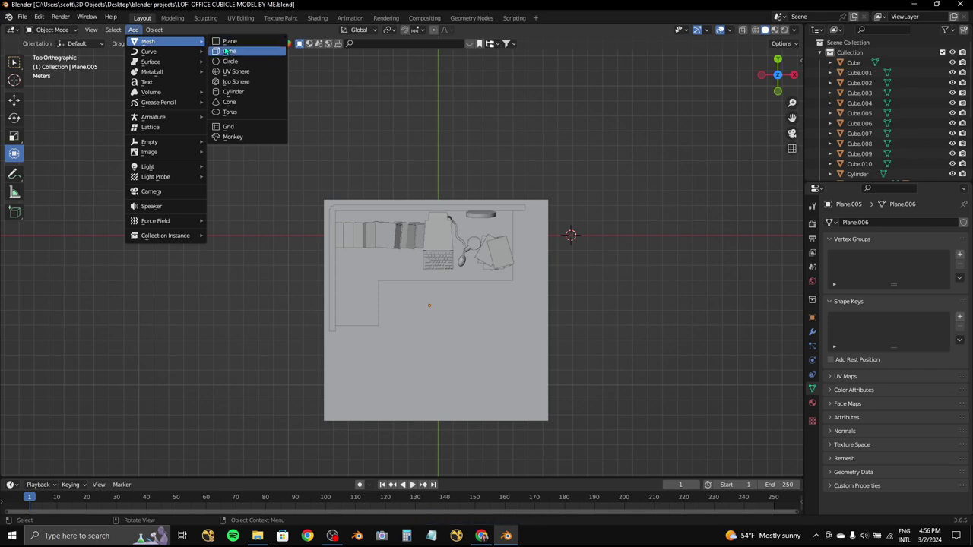
- Add a UV sphere, raise it, and flatten it along Z into a disc for the seat
click(248, 76)
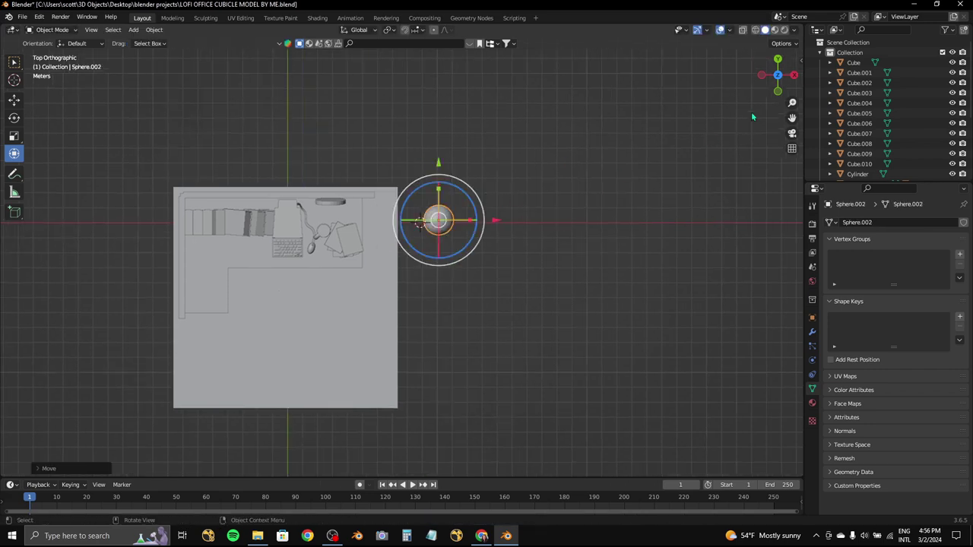
click(777, 90)
scroll(572, 209, up, 4)
drag(489, 307, 458, 200)
key(s)
key(z)
click(448, 214)
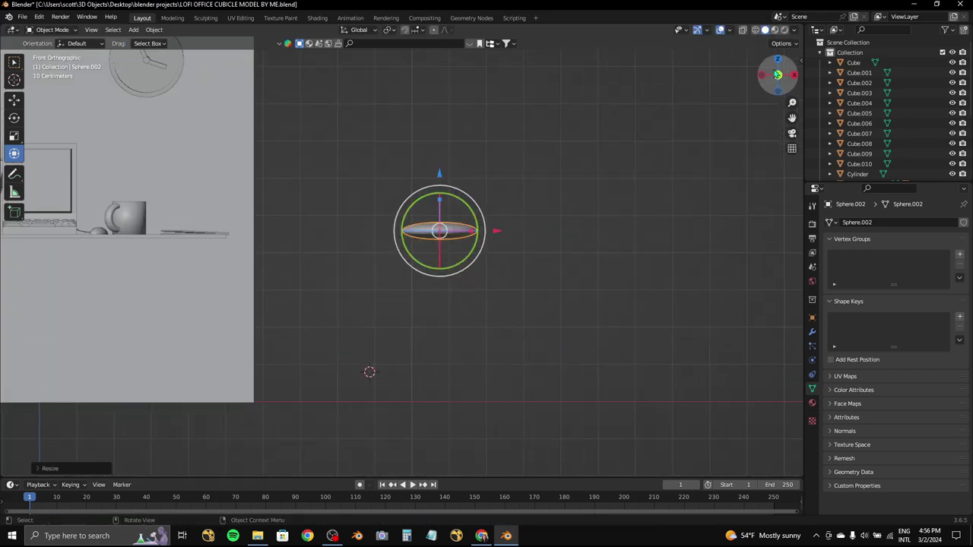
click(777, 59)
middle_drag(423, 168, 411, 120)
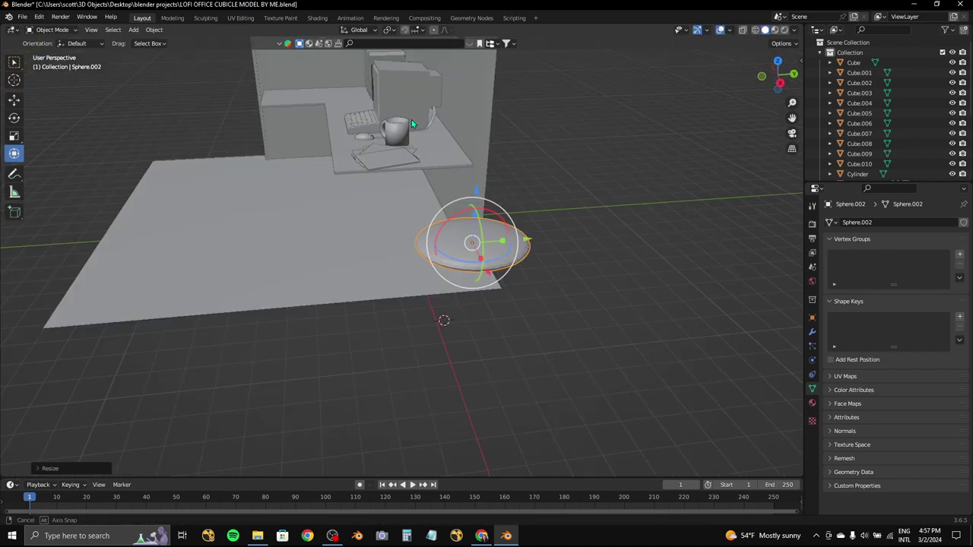
click(761, 74)
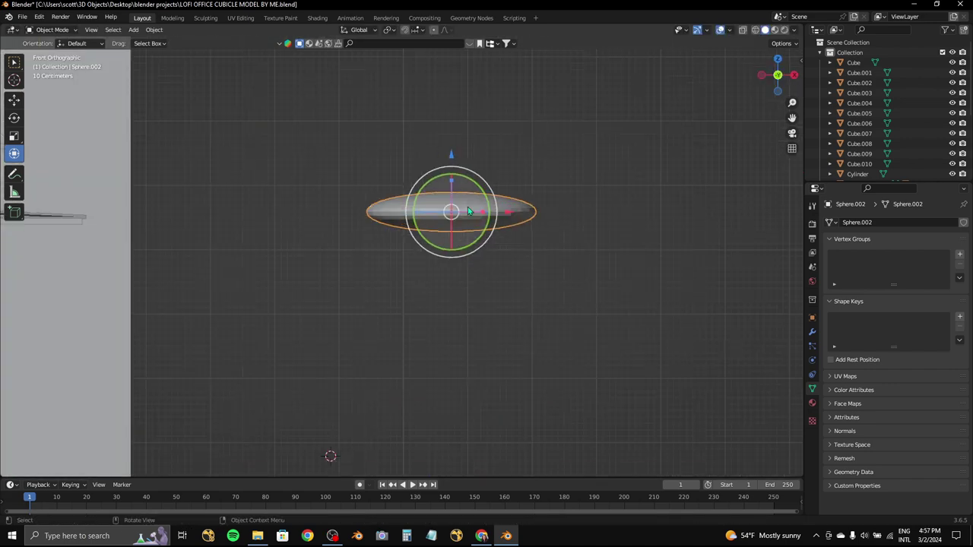
- Turn a copy of the disc upright, widen it and raise it into an oval backrest above the seat
key(KP_3)
key(r)
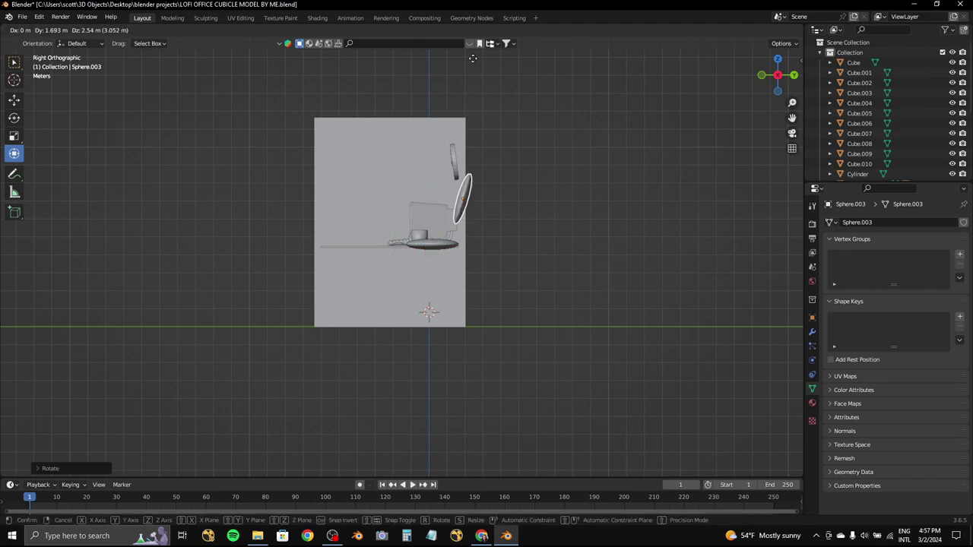
click(473, 58)
key(ctrl+KP_1)
key(KP_3)
key(KP_1)
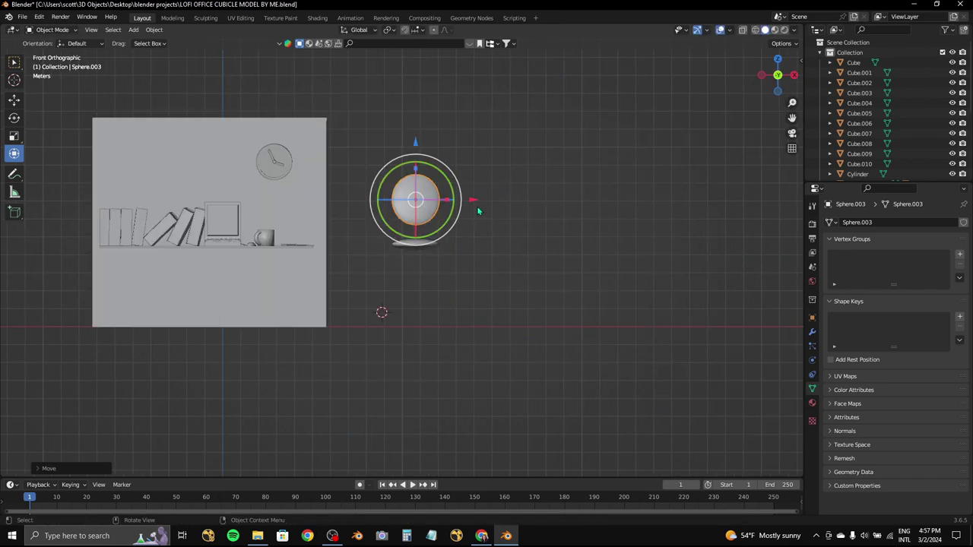
scroll(478, 210, up, 4)
key(s)
click(495, 144)
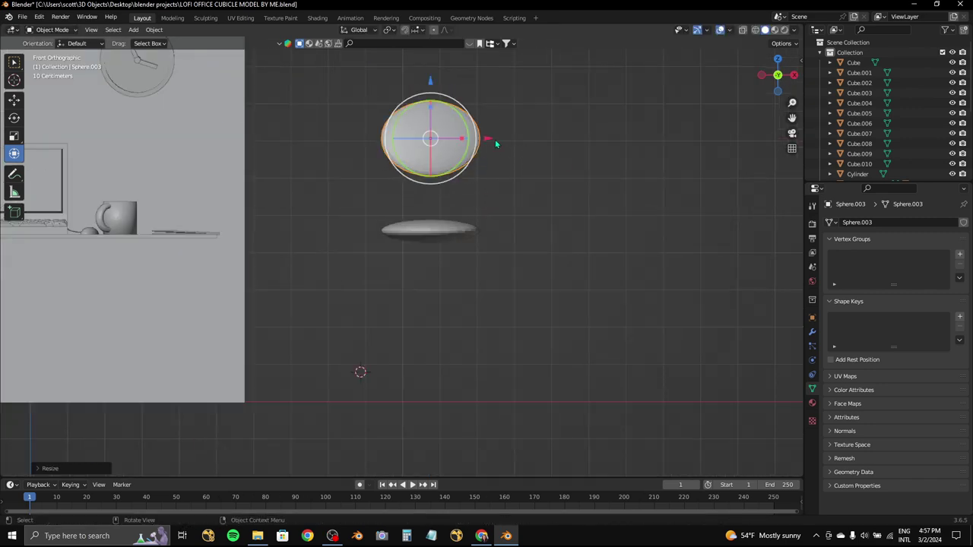
drag(430, 80, 433, 95)
mouse_move(437, 106)
middle_down()
mouse_move(448, 116)
mouse_move(265, 121)
mouse_move(197, 91)
middle_up()
- Add a cube, shrink and rotate it, and place it between the seat and backrest
click(133, 29)
mouse_move(148, 41)
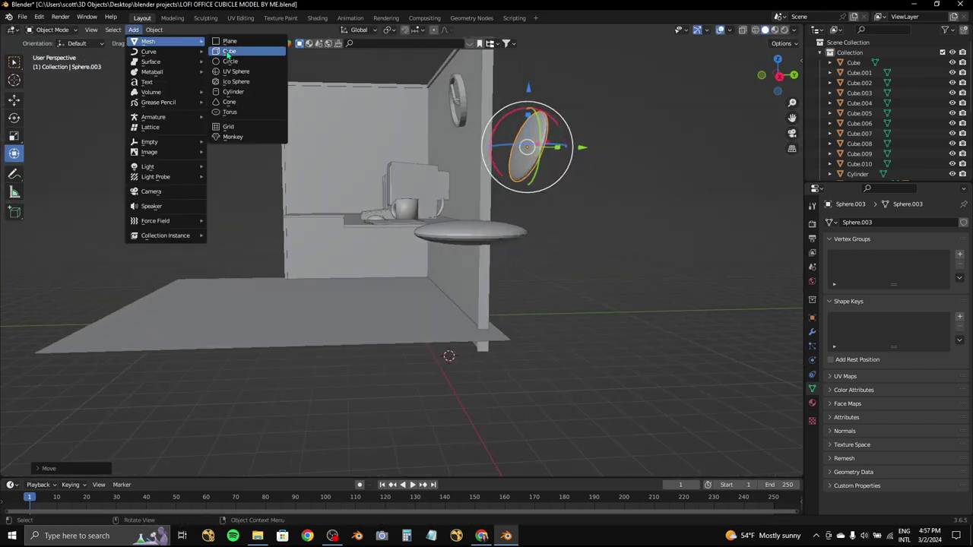
click(229, 51)
key(KP_3)
key(s)
click(615, 144)
key(g)
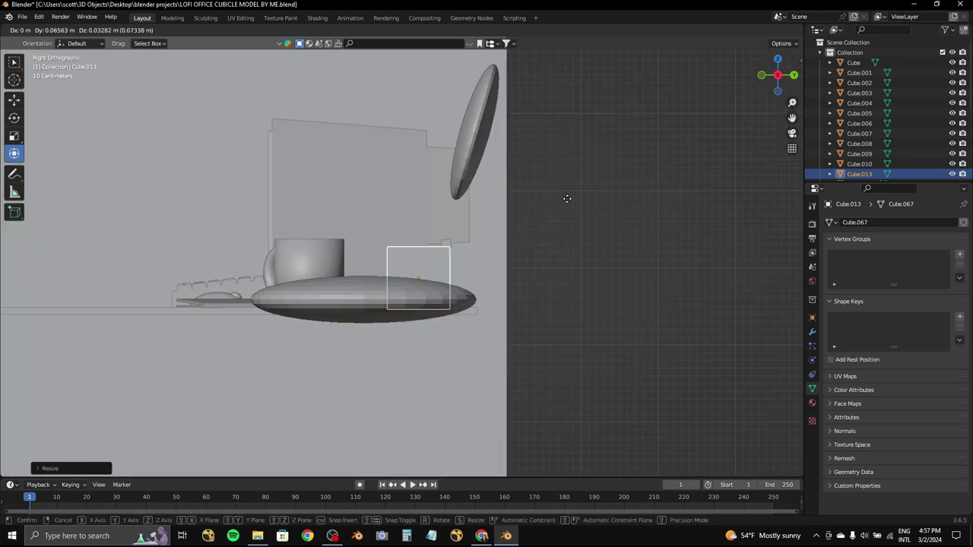
key(r)
click(484, 218)
key(g)
key(y)
click(435, 230)
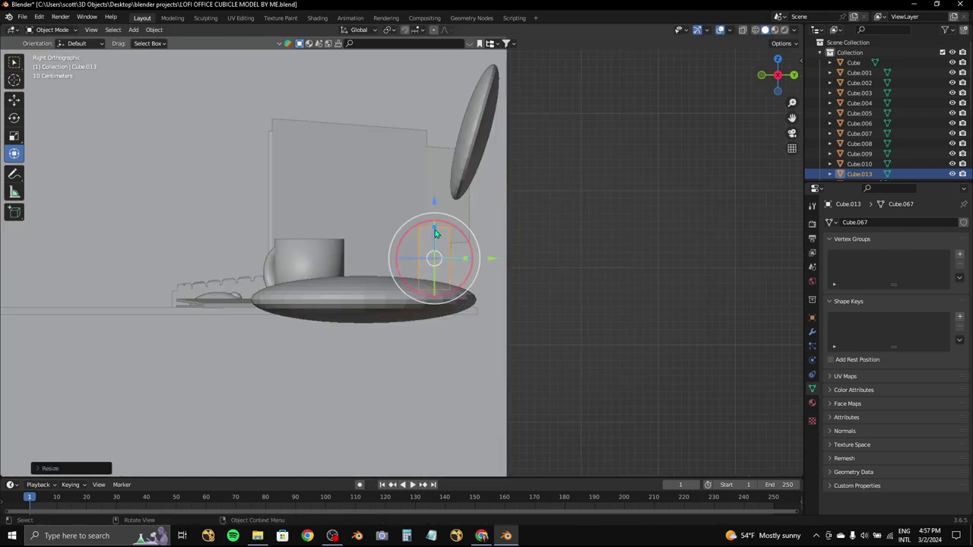
key(g)
key(z)
click(490, 194)
- Narrow the cube along X into a slim backrest post
key(s)
key(z)
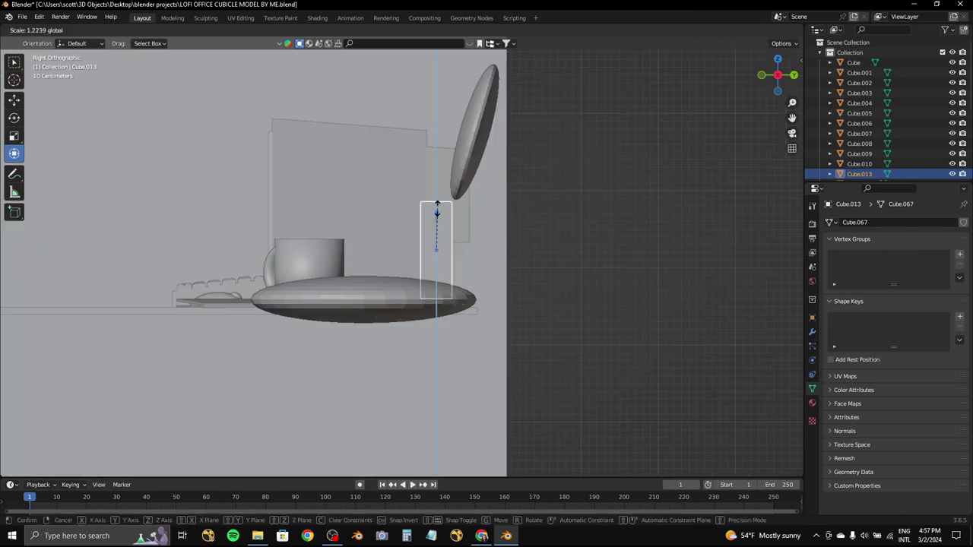
right_click(439, 198)
key(r)
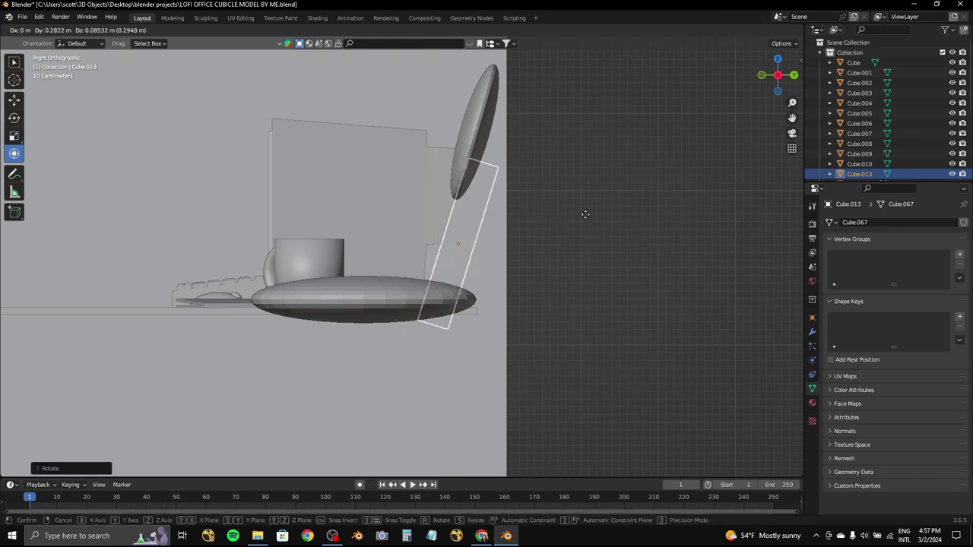
right_click(586, 208)
middle_drag(528, 218, 452, 234)
click(774, 79)
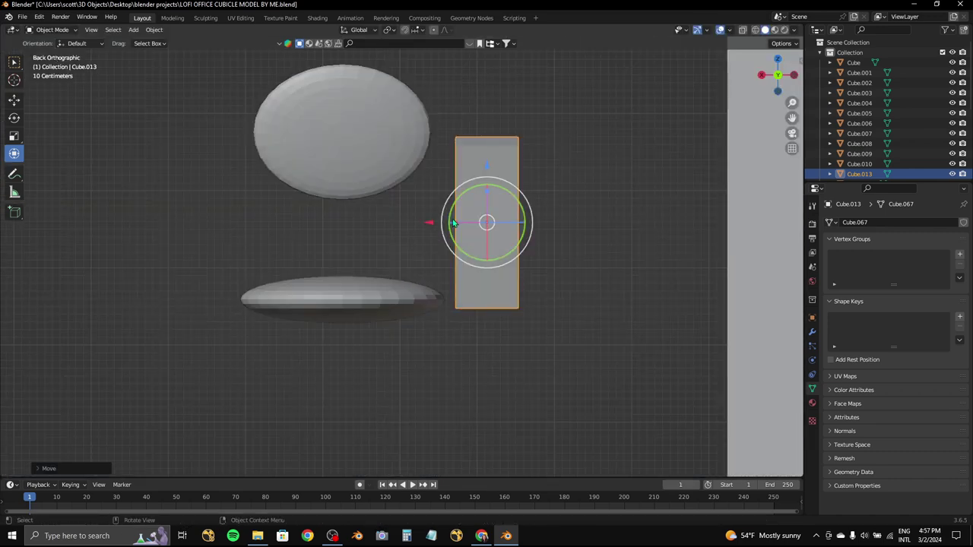
key(s)
key(x)
key(Return)
- Adjust the post's height and centre it sideways under the backrest
key(g)
key(x)
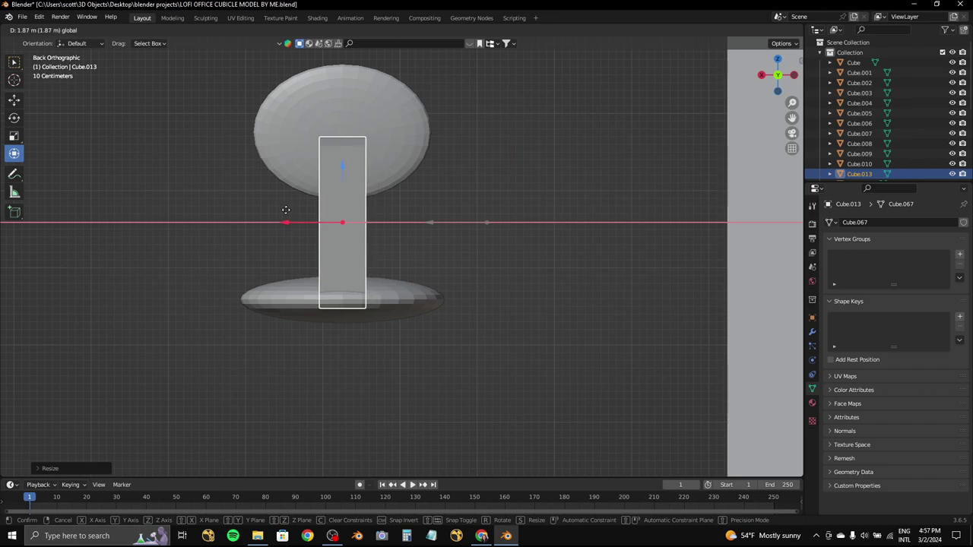
right_click(285, 209)
key(g)
key(z)
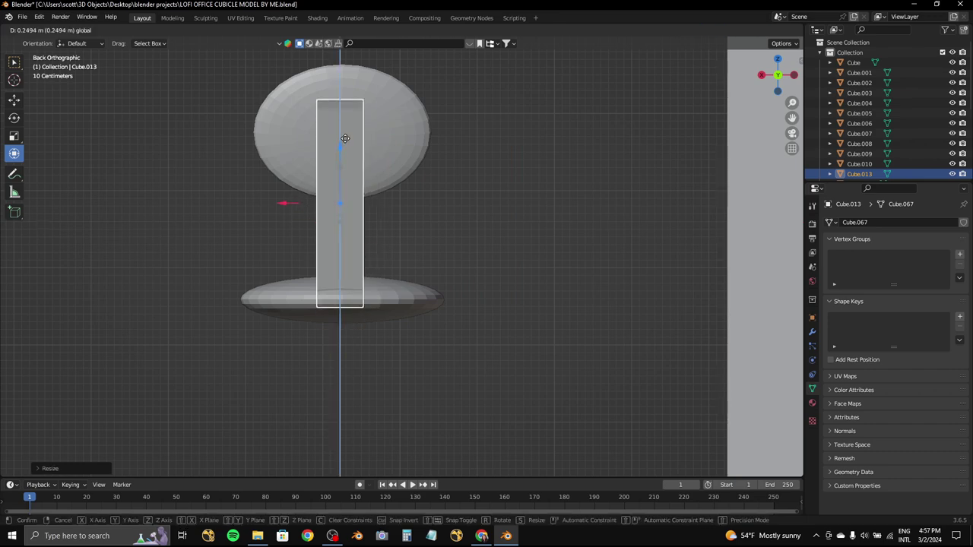
click(286, 206)
key(g)
key(x)
click(288, 206)
- Rescale and reposition the post in side view so it joins the seat and backrest
key(KP_3)
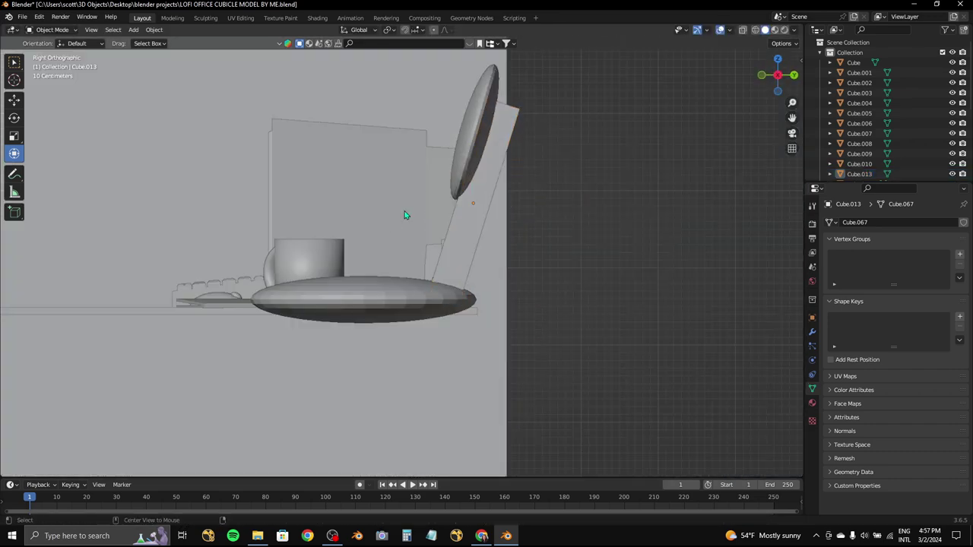
key(ctrl+KP_3)
key(KP_3)
key(s)
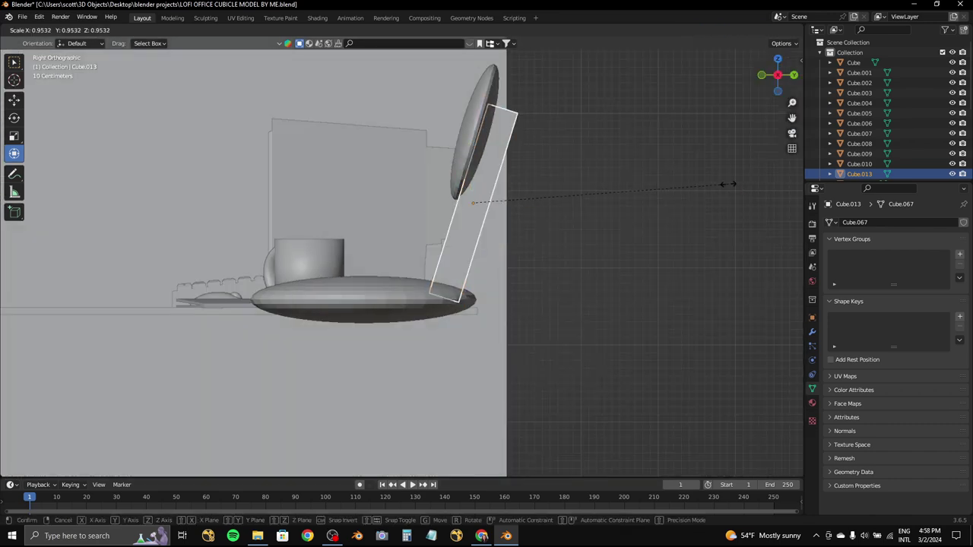
click(699, 183)
drag(473, 202, 630, 178)
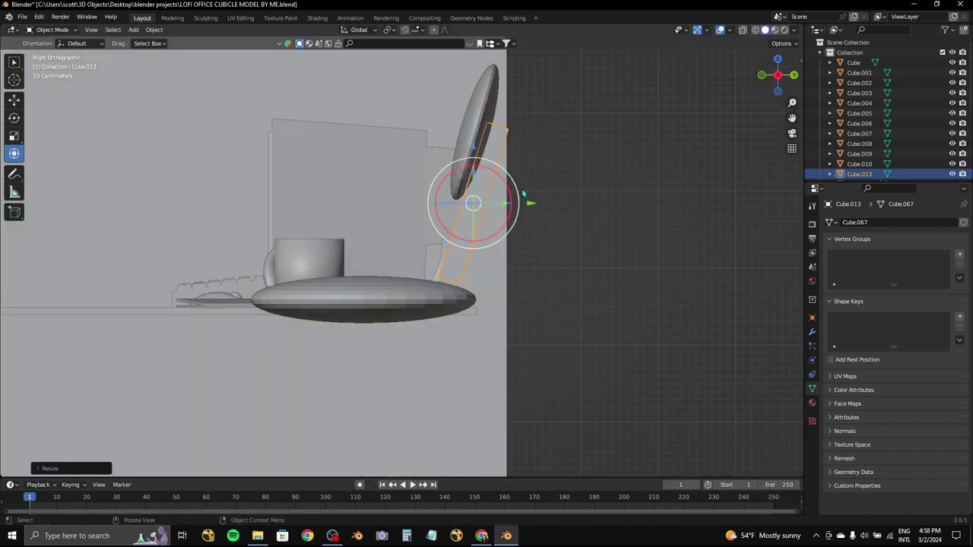
mouse_move(474, 202)
mouse_down()
mouse_move(473, 166)
mouse_move(502, 221)
mouse_move(542, 203)
mouse_up()
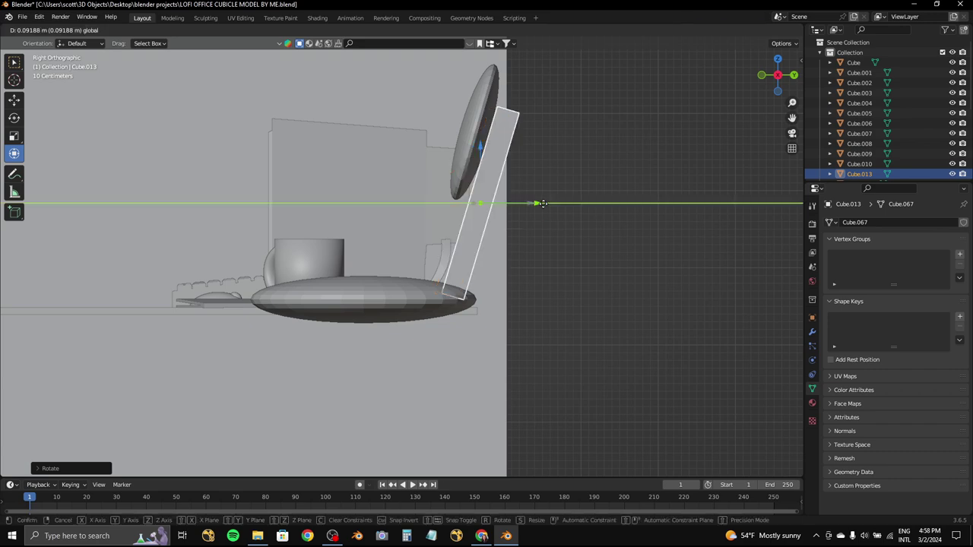
click(538, 204)
drag(777, 74, 752, 114)
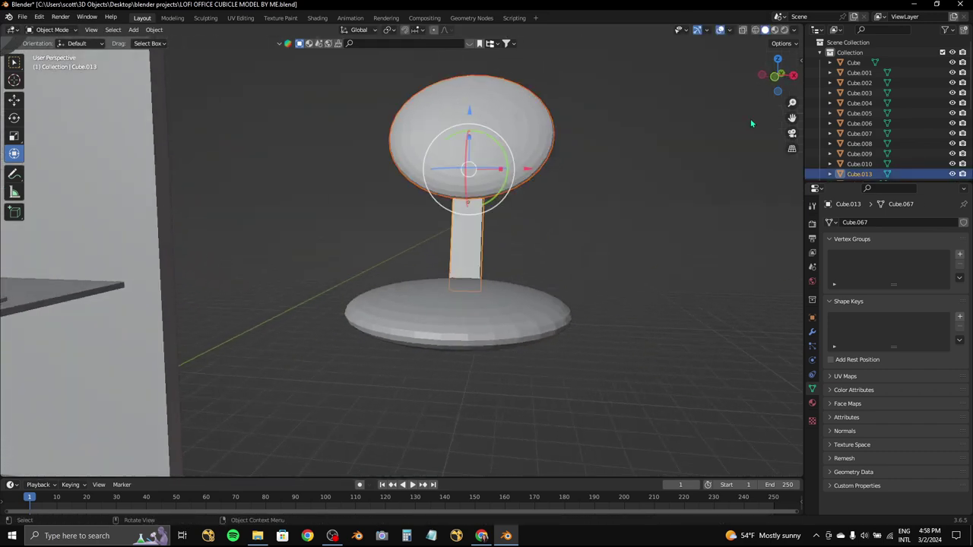
click(777, 75)
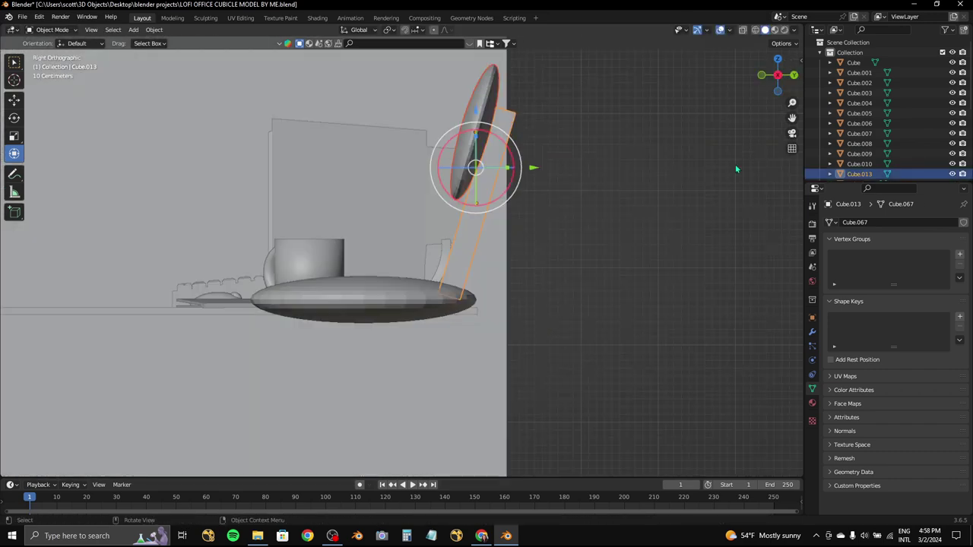
- Reselect the support post and duplicate it to start a leg below the seat
click(576, 154)
mouse_move(576, 154)
middle_down()
mouse_move(595, 223)
mouse_move(575, 166)
middle_up()
key(ctrl+z)
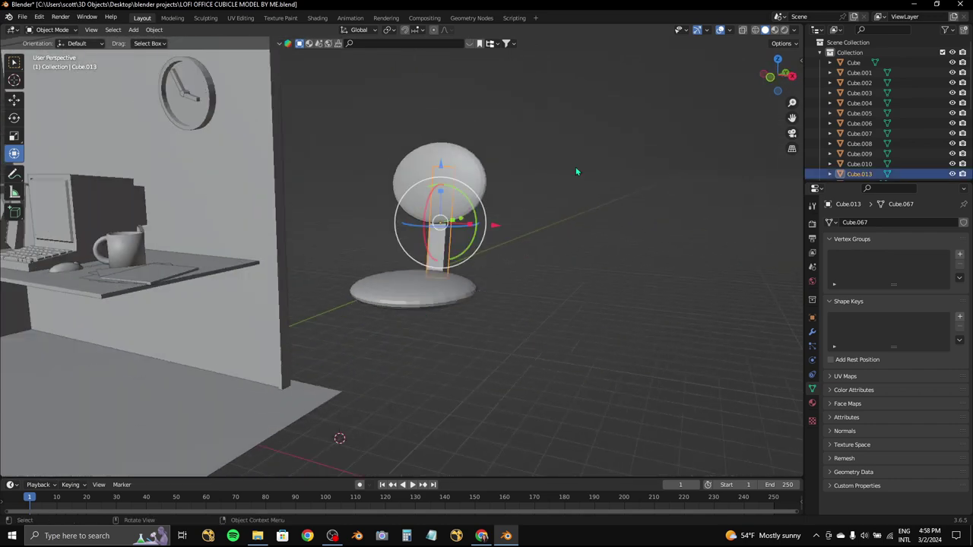
click(791, 76)
key(shift+d)
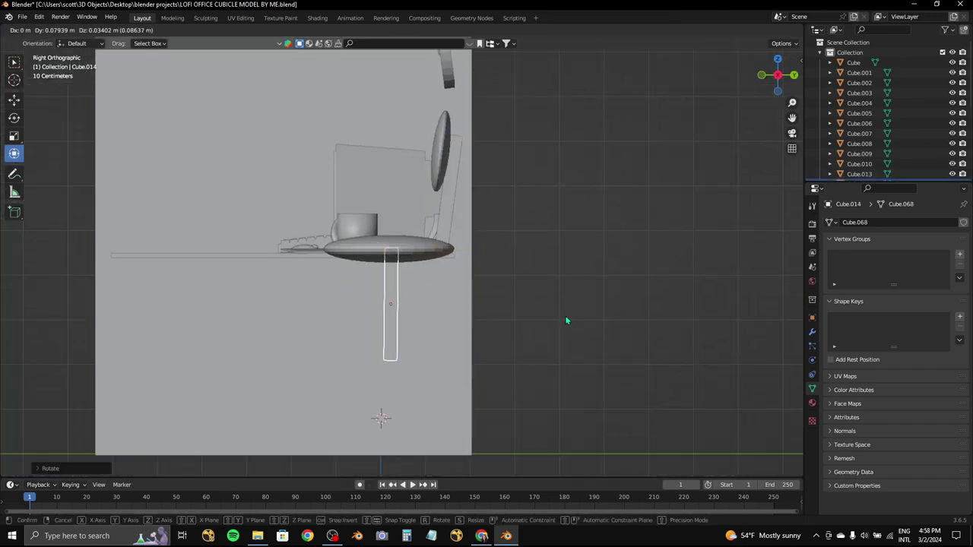
- Place the copied post below the seat, then delete it
click(565, 315)
middle_drag(511, 296, 562, 312)
click(778, 76)
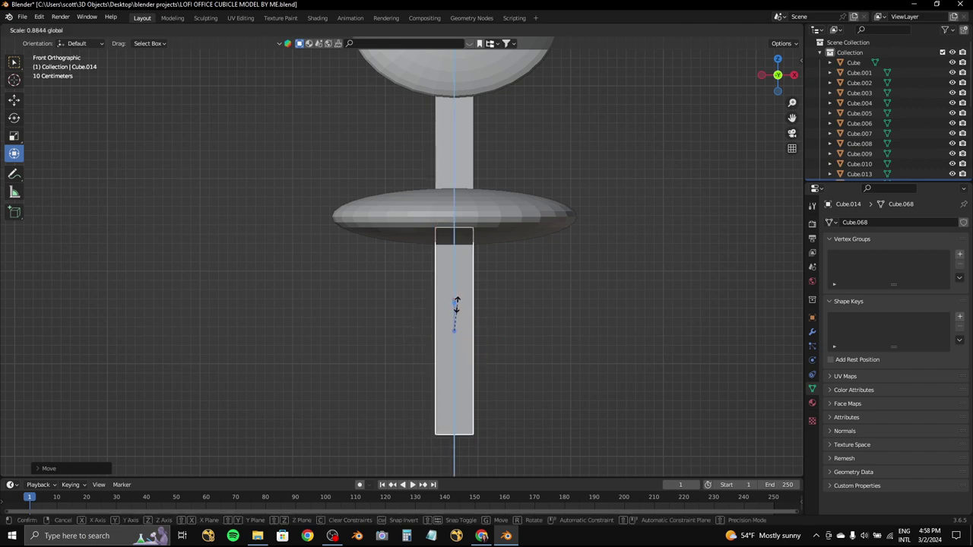
key(Delete)
scroll(453, 314, down, 1)
- Add a cylinder, then scale and move it into a tall post directly beneath the seat
click(133, 30)
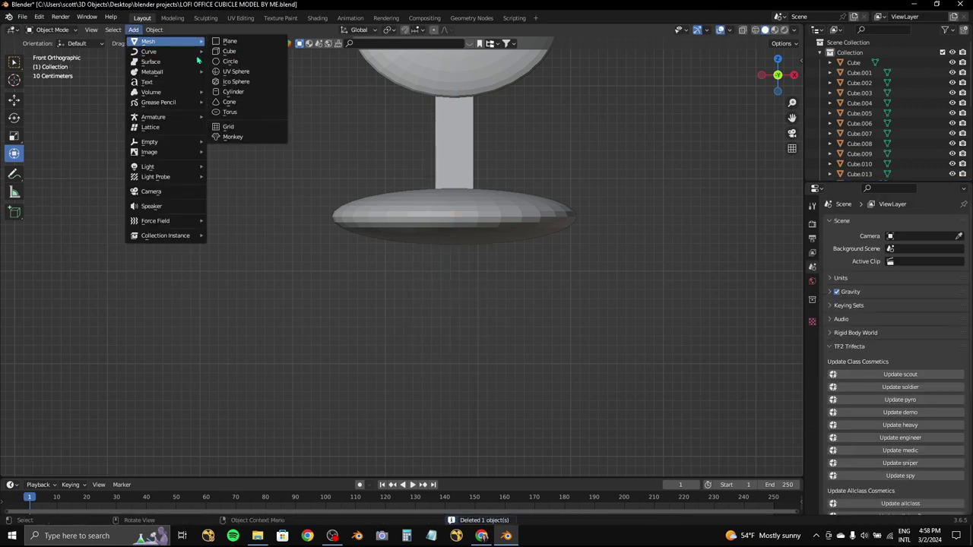
click(236, 103)
key(g)
key(s)
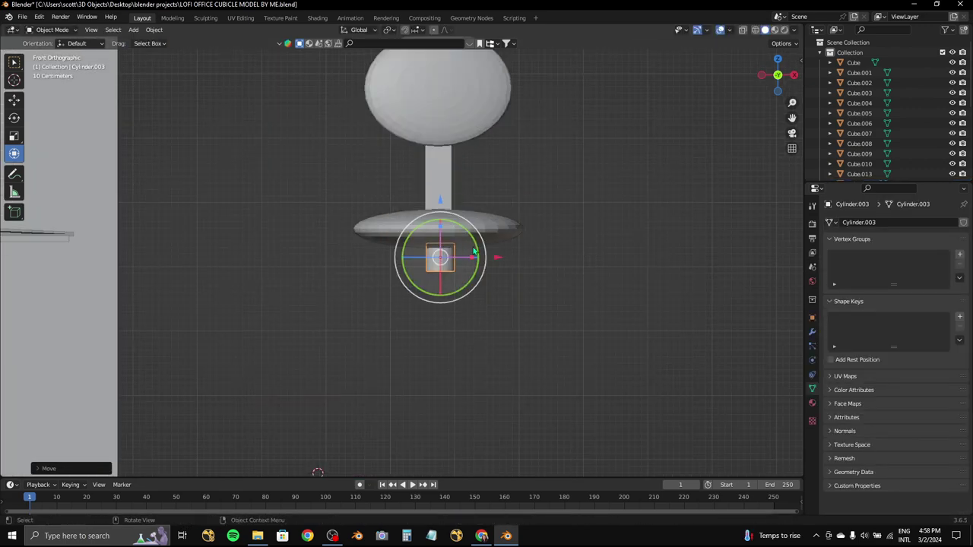
mouse_move(449, 256)
mouse_down()
mouse_move(459, 231)
mouse_move(459, 288)
mouse_up()
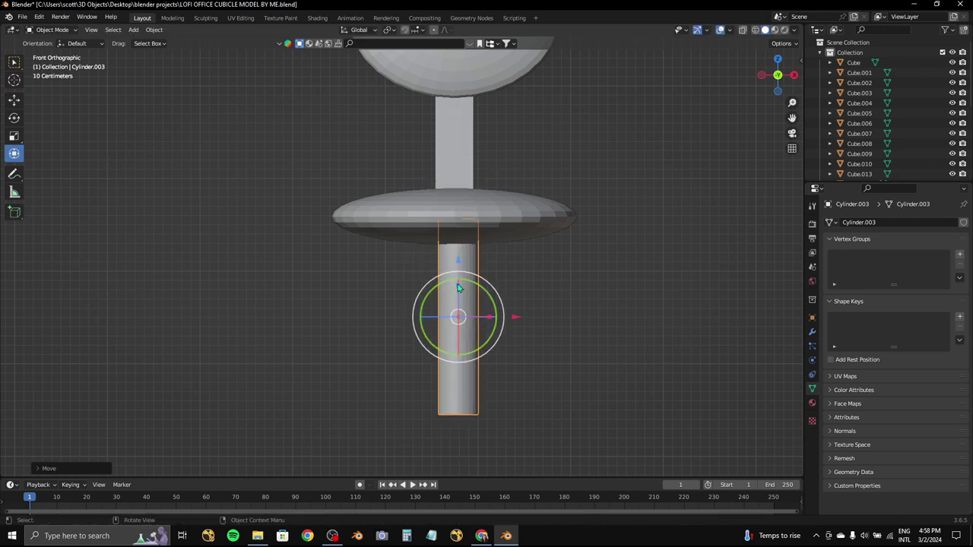
key(g)
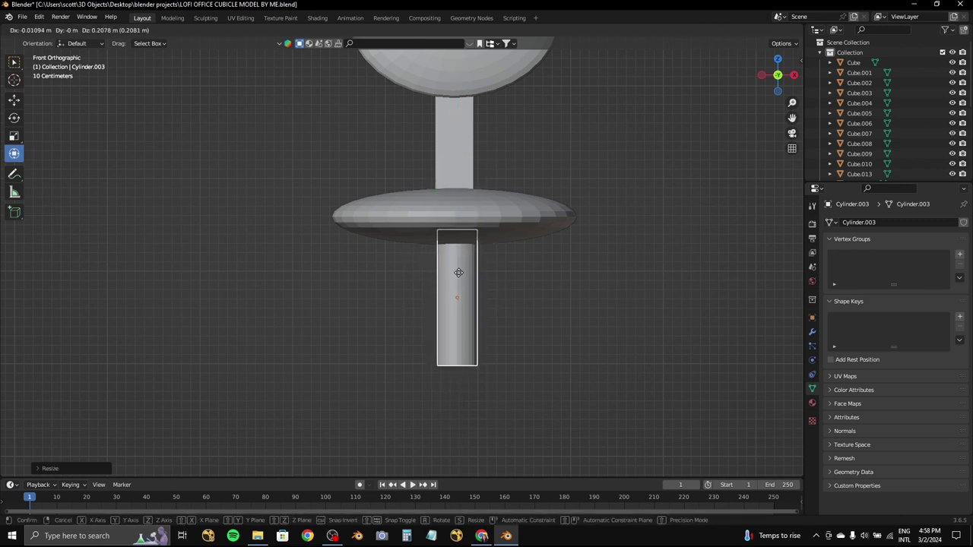
click(458, 274)
middle_drag(472, 171, 555, 197)
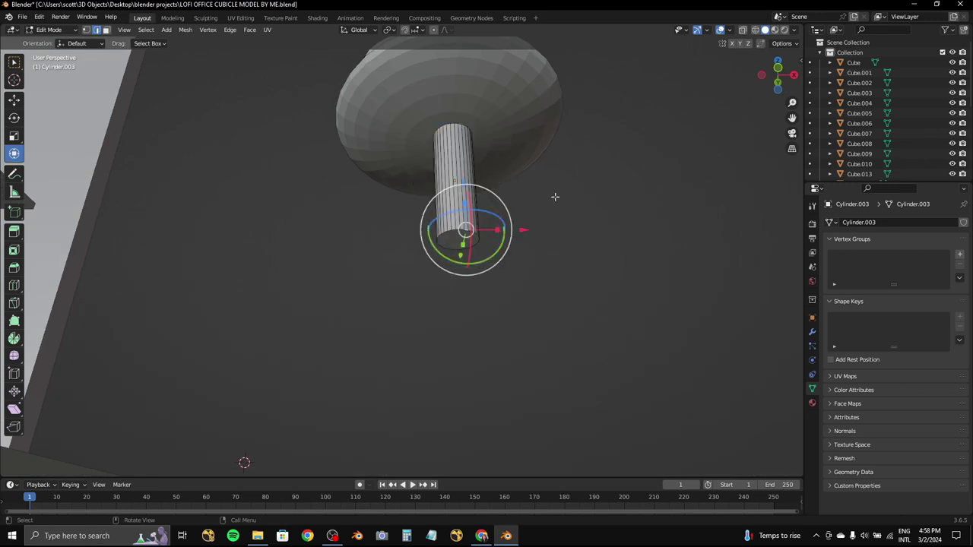
click(778, 82)
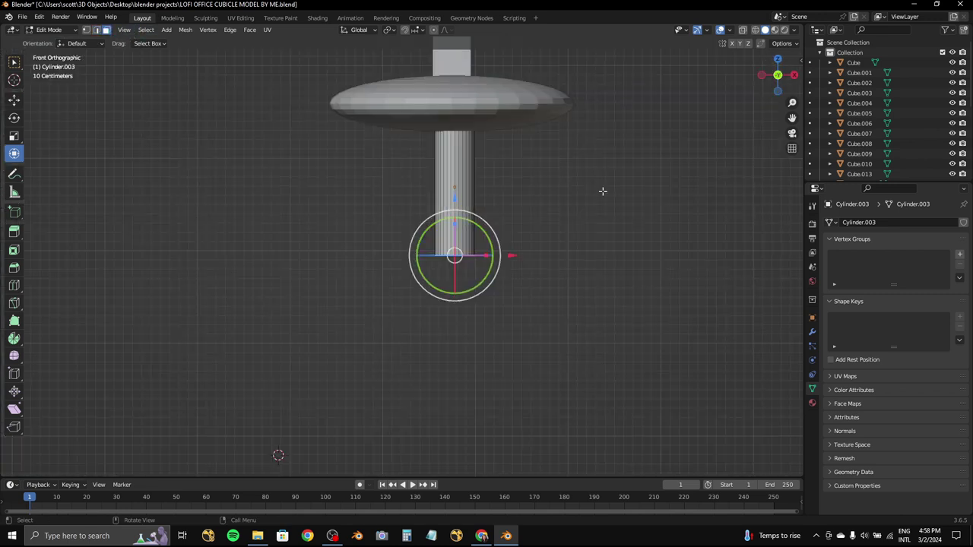
scroll(602, 191, up, 3)
- Return to Object Mode and duplicate the post cylinder to begin a leg
key(s)
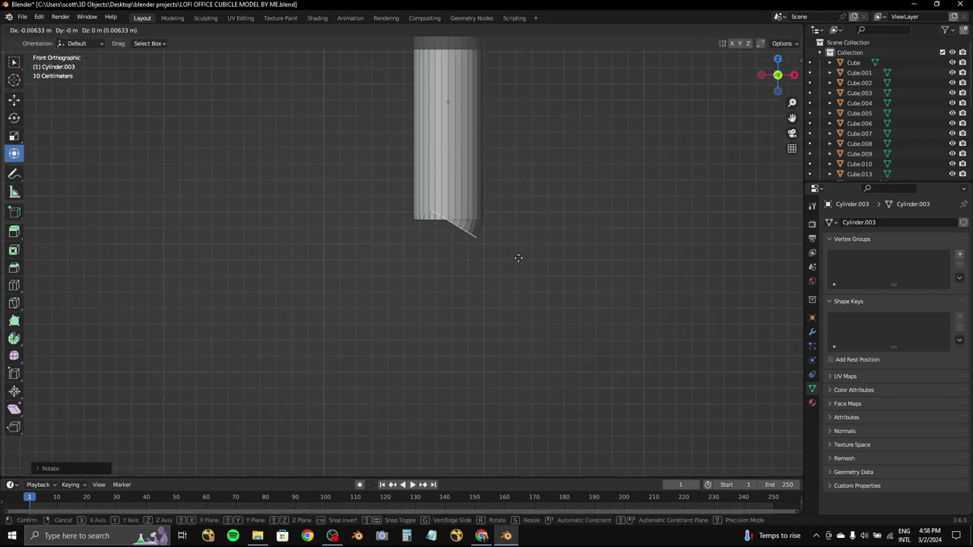
key(Escape)
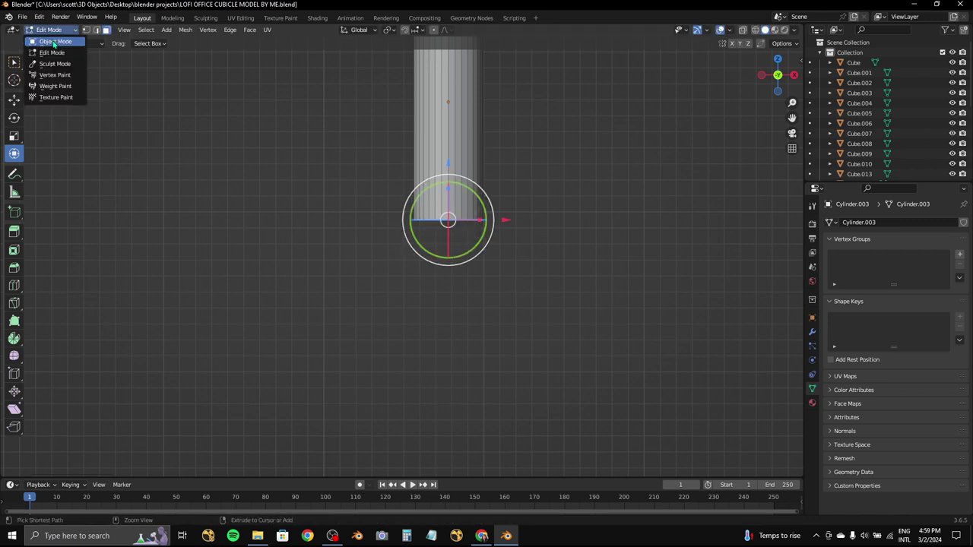
click(53, 42)
key(shift+d)
- Tilt the first leg cylinder and position it under the chair post, viewed from below
key(r)
key(g)
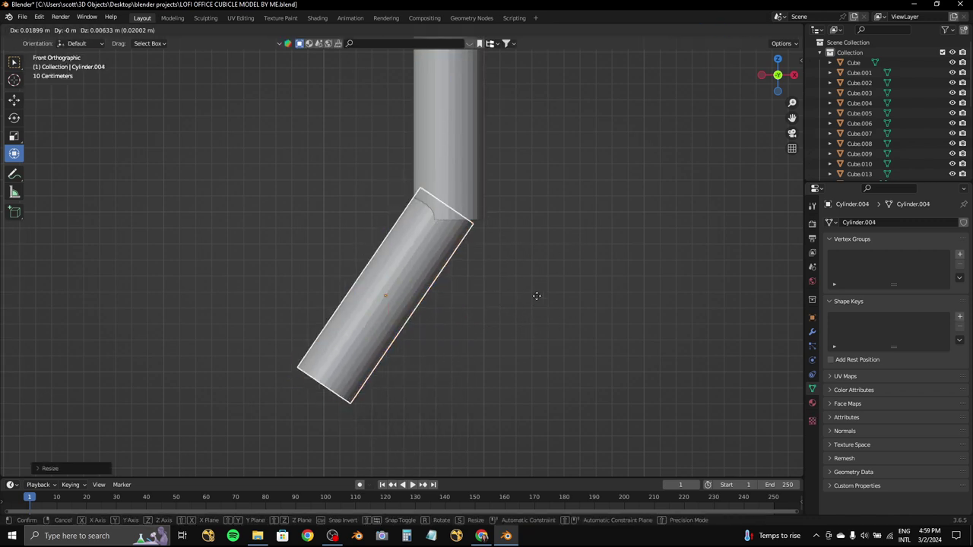
click(543, 286)
click(778, 91)
key(r)
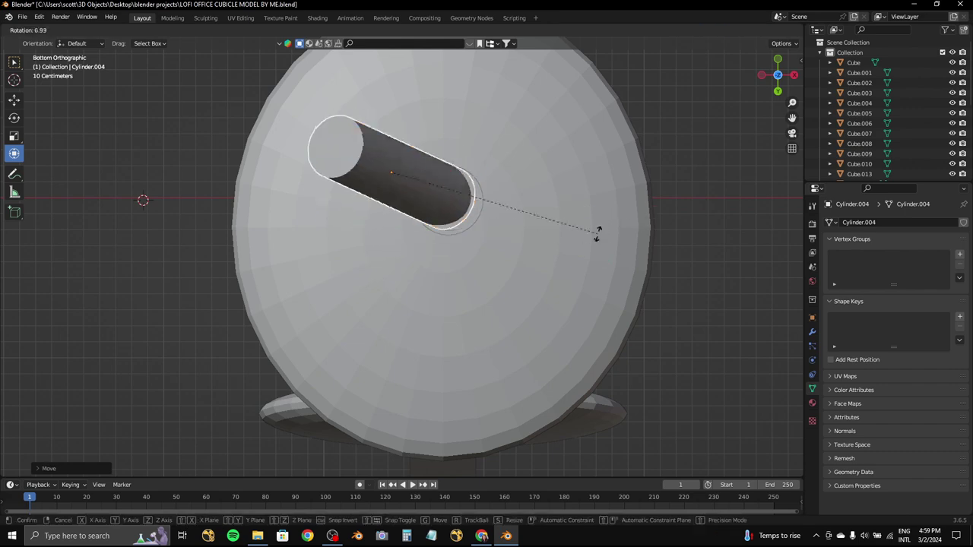
click(584, 241)
key(g)
click(574, 265)
- Duplicate the leg and try placing the copy, then delete the misplaced right-hand copy
key(shift+d)
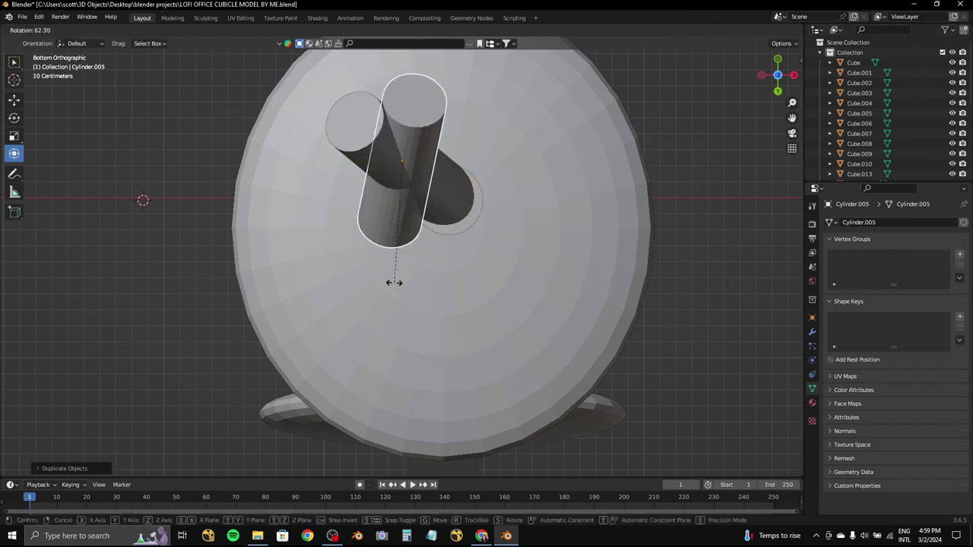
key(r)
key(g)
click(438, 257)
key(r)
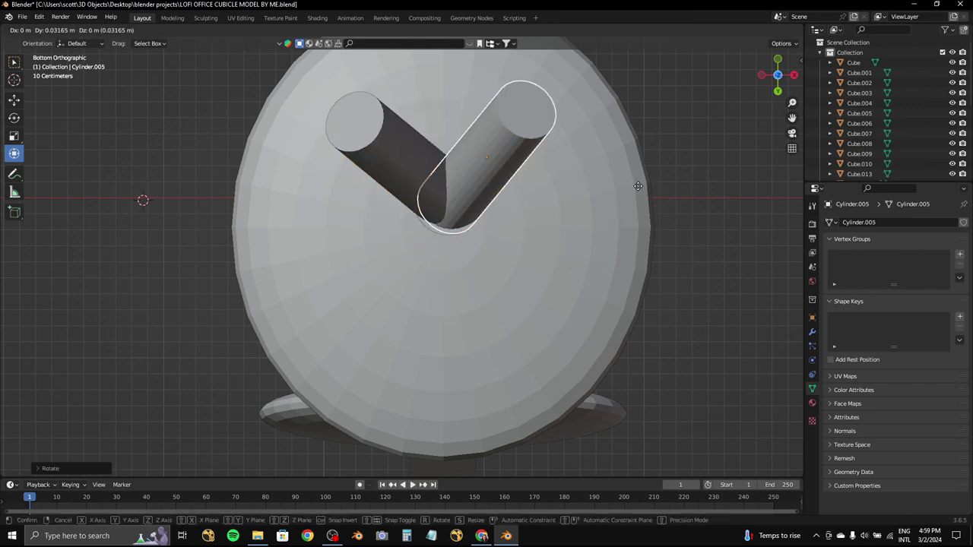
right_click(637, 185)
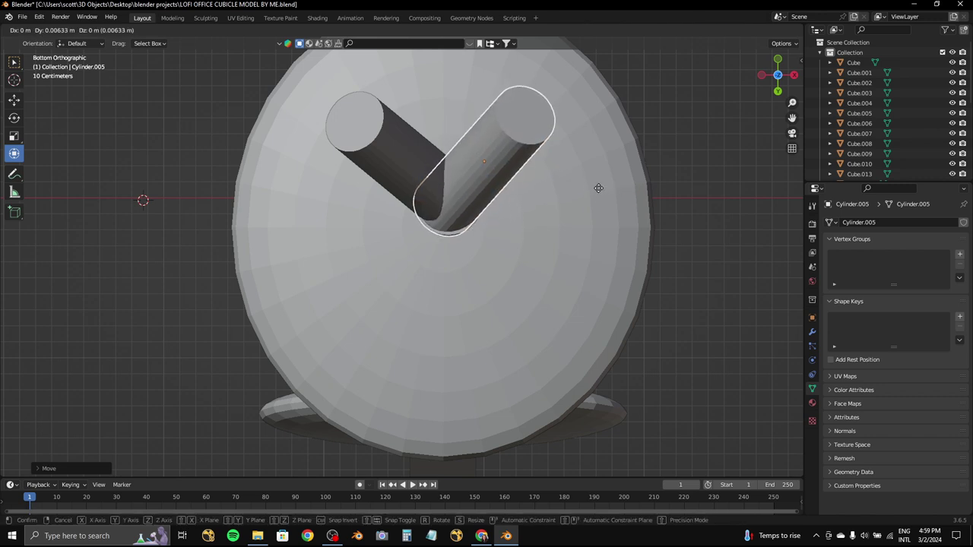
key(Delete)
click(416, 139)
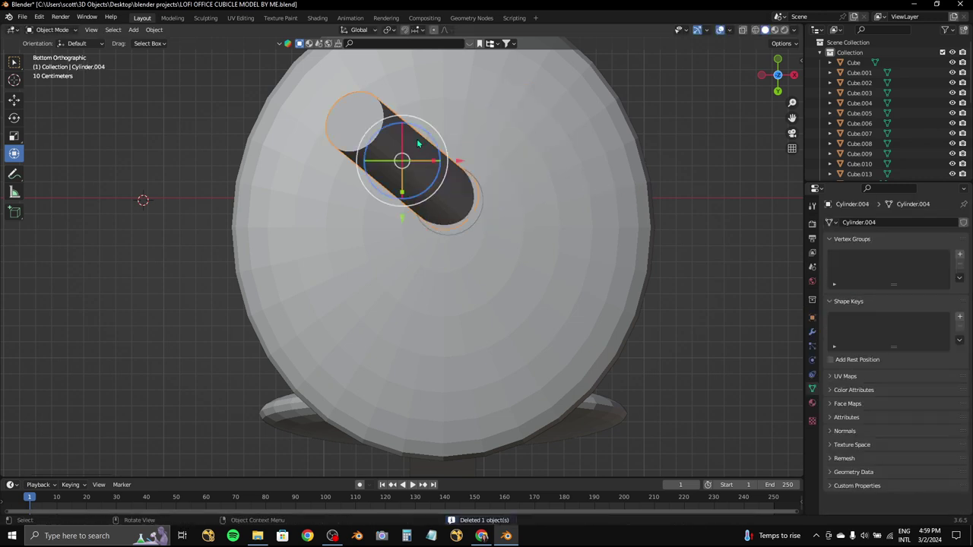
- Duplicate the first leg again and rotate and move it into place as the right arm
key(shift+d)
right_click(436, 162)
key(s)
key(x)
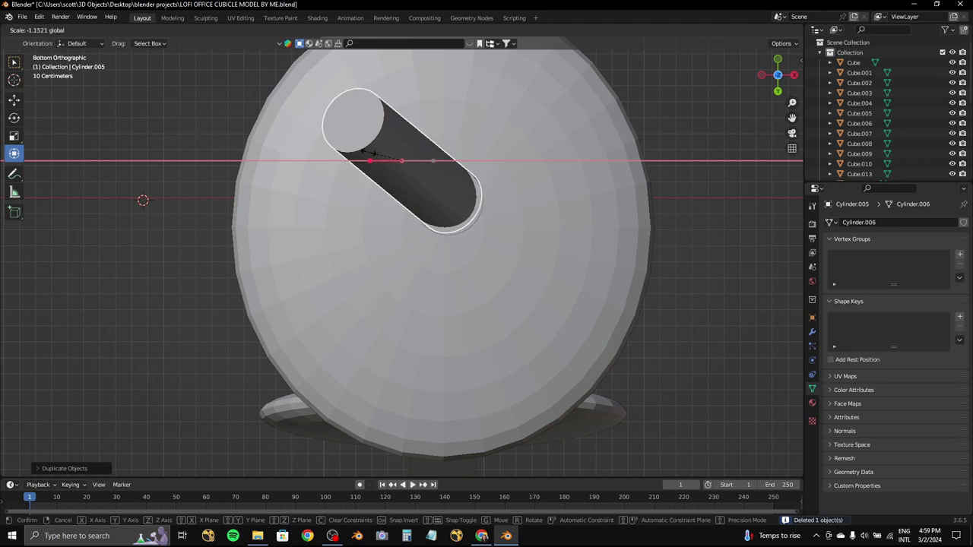
right_click(372, 153)
key(r)
click(424, 199)
key(g)
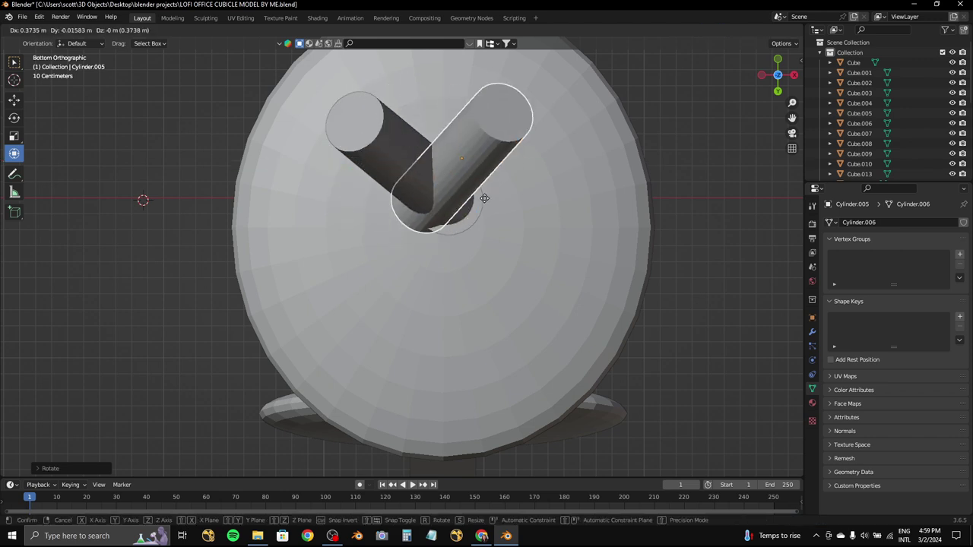
click(506, 196)
key(g)
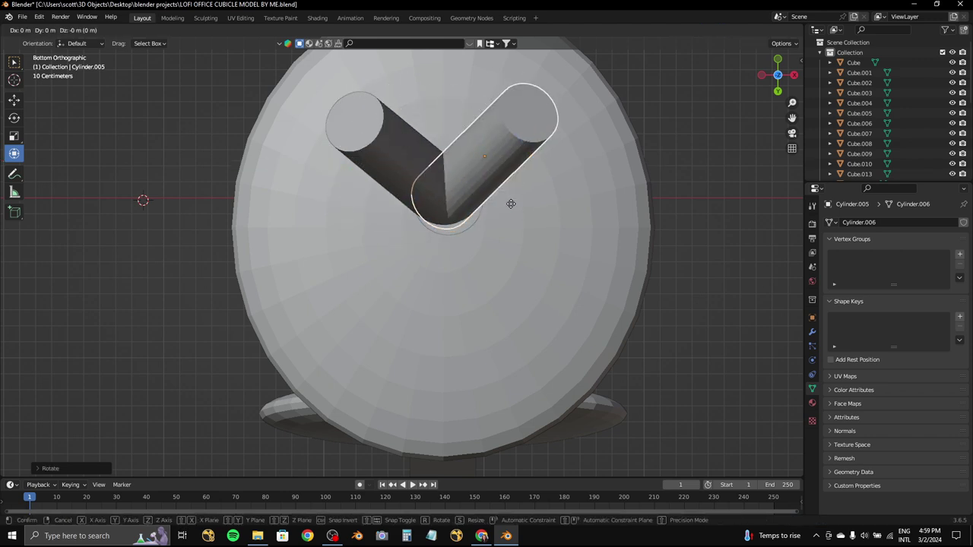
- Duplicate the right arm into a third, downward-pointing leg and position it, checking from the side
key(shift+d)
right_click(483, 199)
key(r)
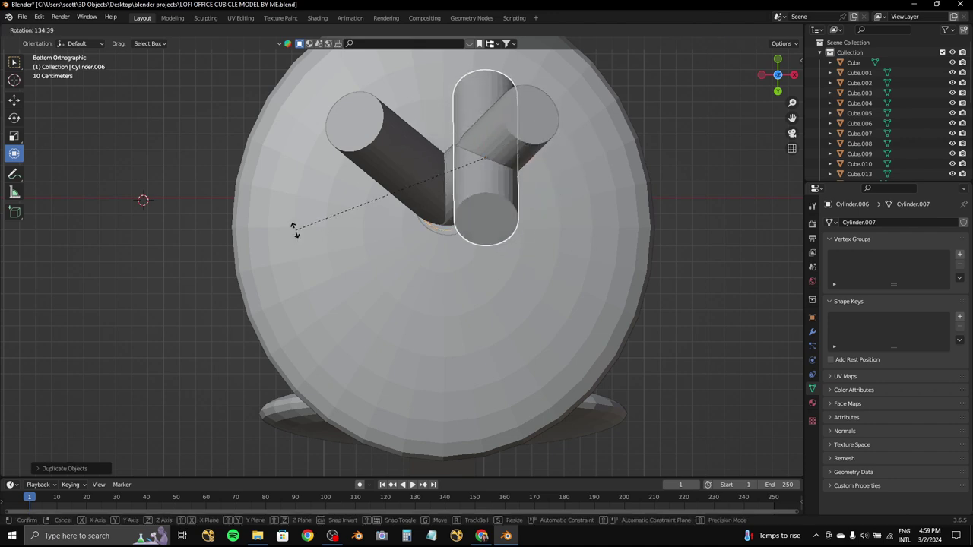
click(596, 252)
key(g)
middle_drag(607, 240, 638, 190)
key(KP_3)
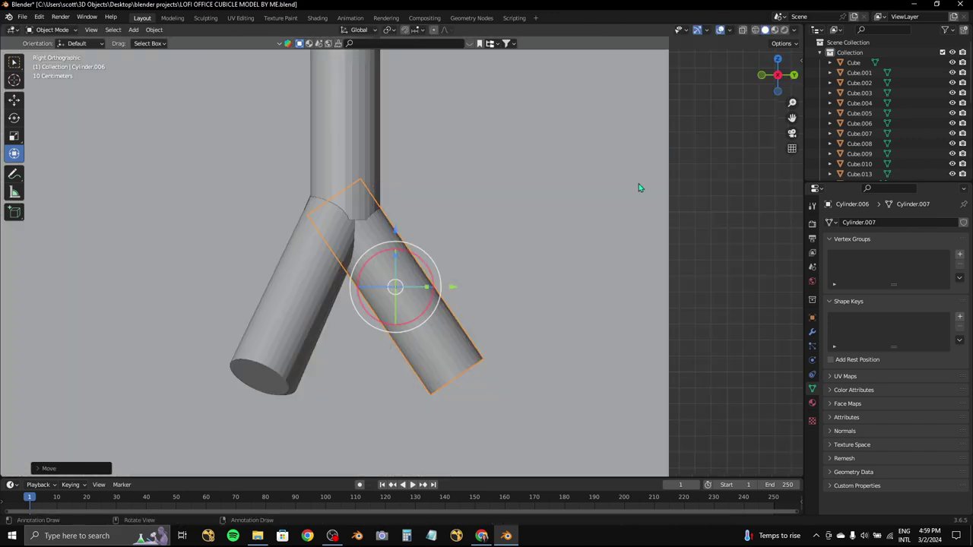
click(539, 174)
- Tilt the left leaning leg to a shallower angle and move it further left
click(363, 235)
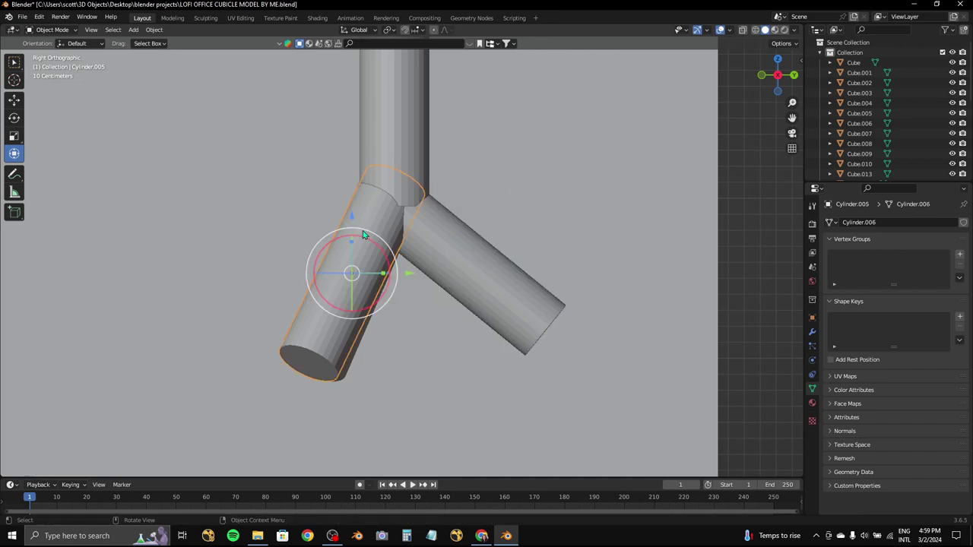
key(r)
click(429, 319)
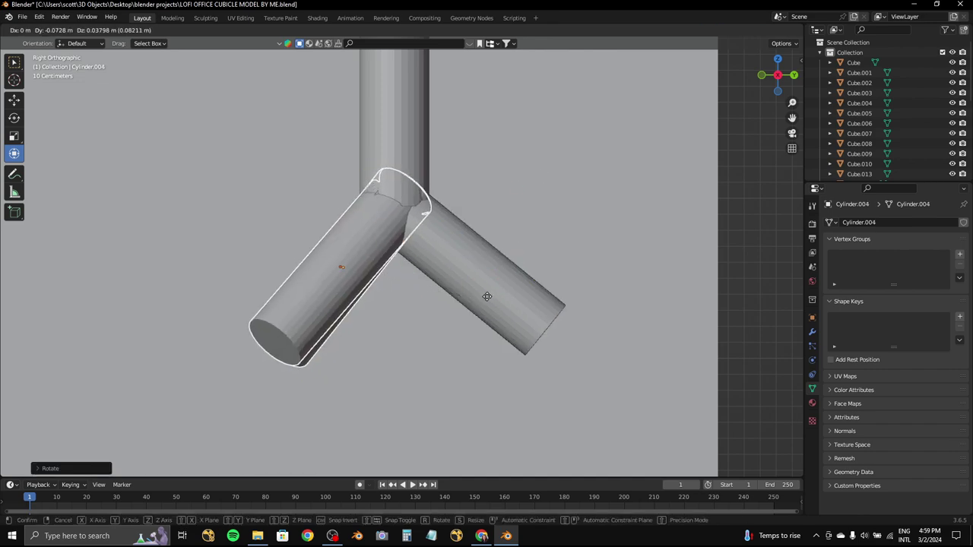
key(g)
click(487, 267)
scroll(488, 268, down, 6)
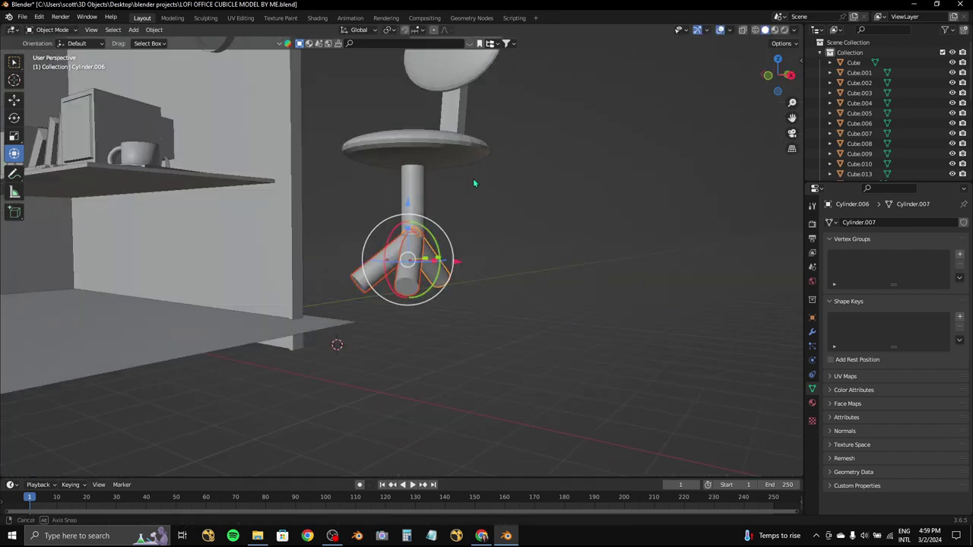
middle_drag(473, 177, 484, 249)
key(ctrl+KP_7)
- Even out the Y spacing by rotating and moving the upper-right and upper-left arms
key(r)
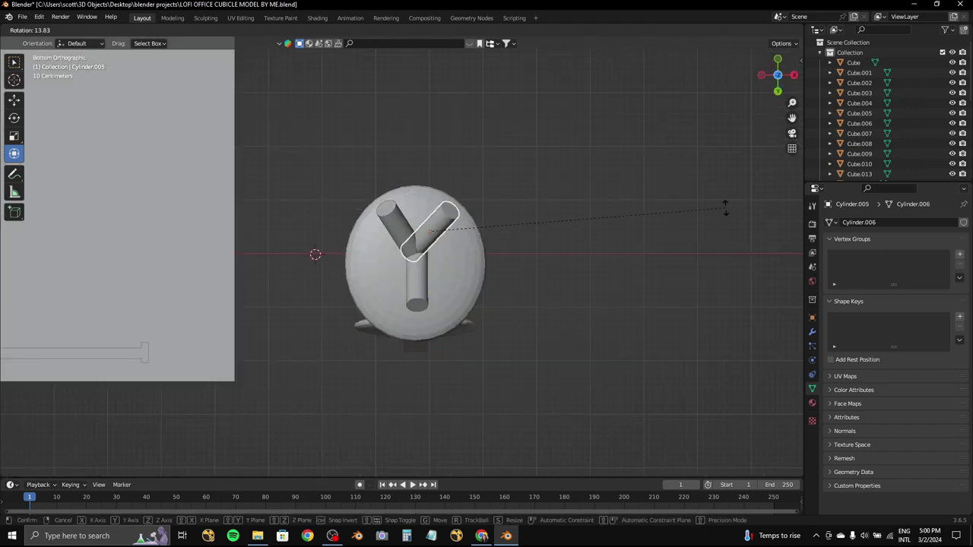
click(578, 205)
key(g)
click(585, 214)
click(384, 190)
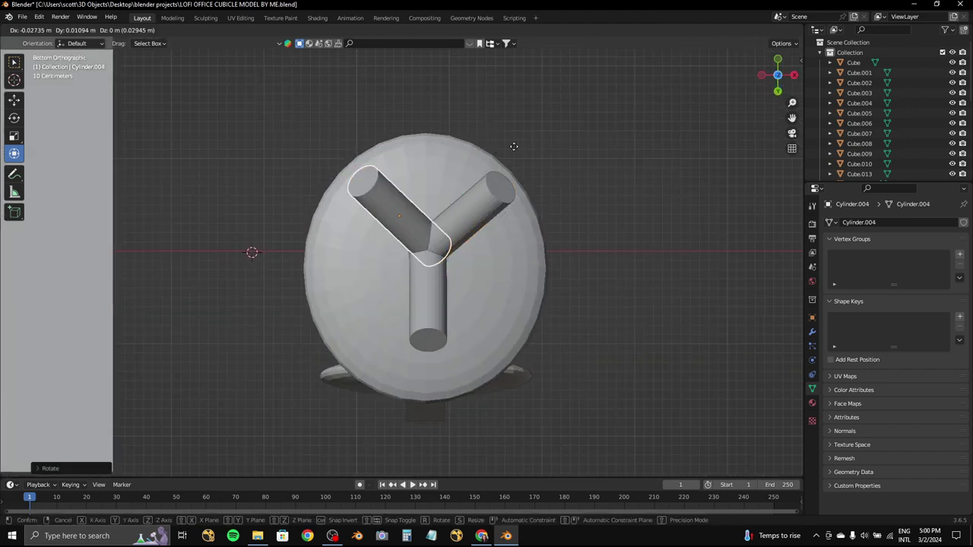
key(r)
click(425, 228)
key(g)
click(440, 248)
- Select all three legs and inspect the base in perspective
click(439, 248)
scroll(439, 247, up, 4)
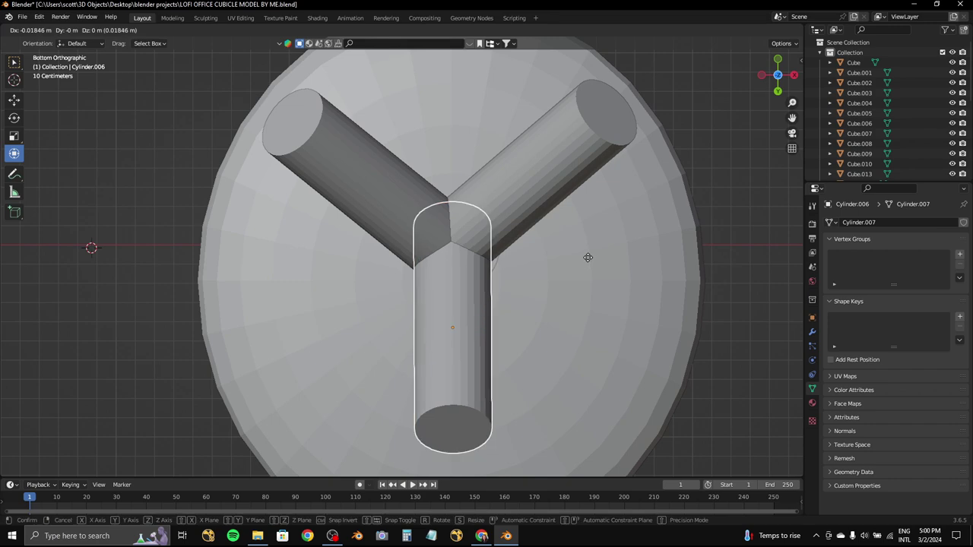
shift+click(409, 195)
middle_drag(409, 195, 402, 348)
shift+click(402, 348)
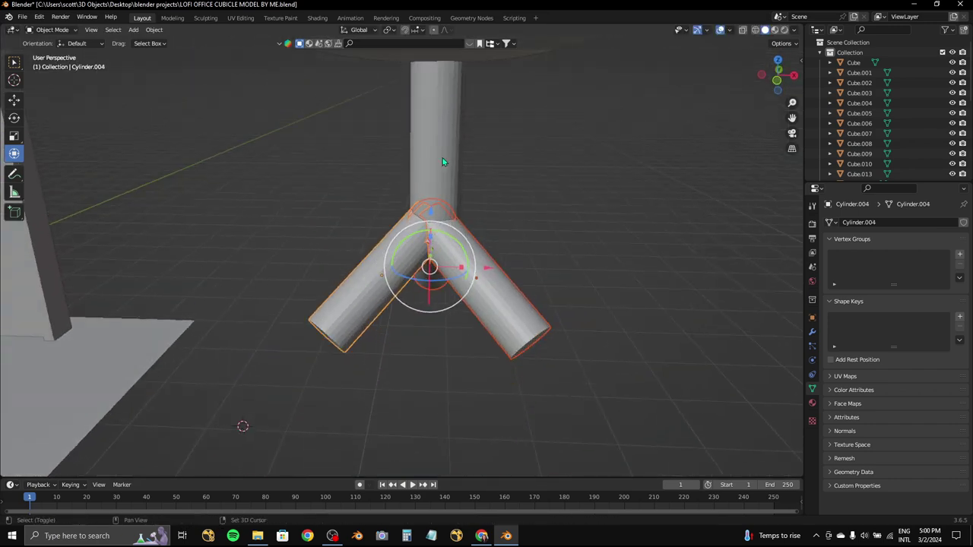
scroll(333, 199, down, 4)
middle_drag(333, 199, 437, 209)
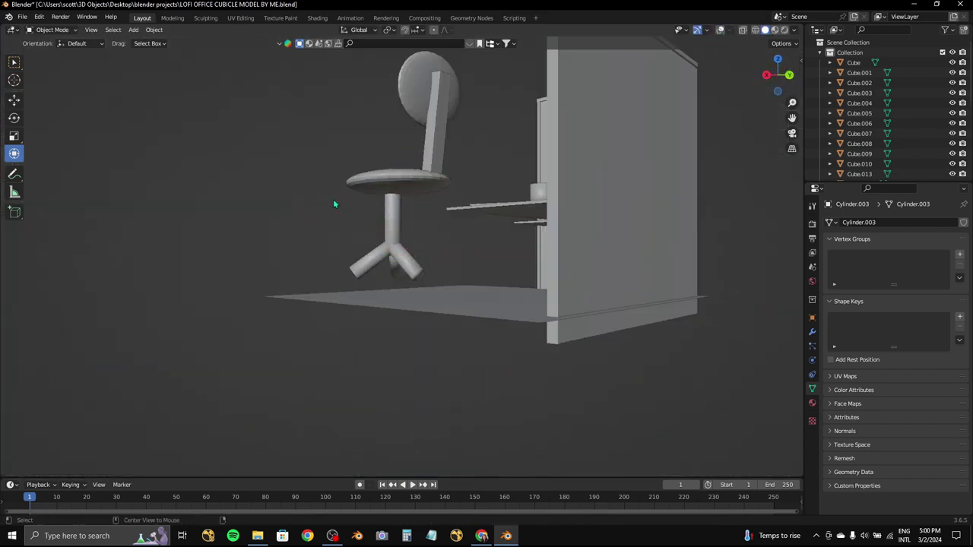
- Reposition the chair in the camera view, then select all chair parts with the post and legs active
key(KP_0)
key(g)
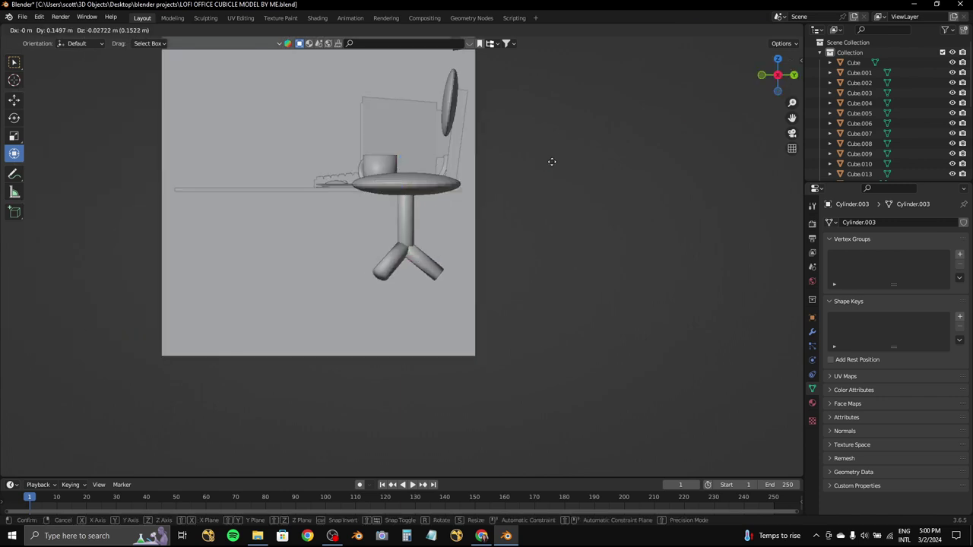
click(460, 145)
middle_drag(460, 145, 465, 162)
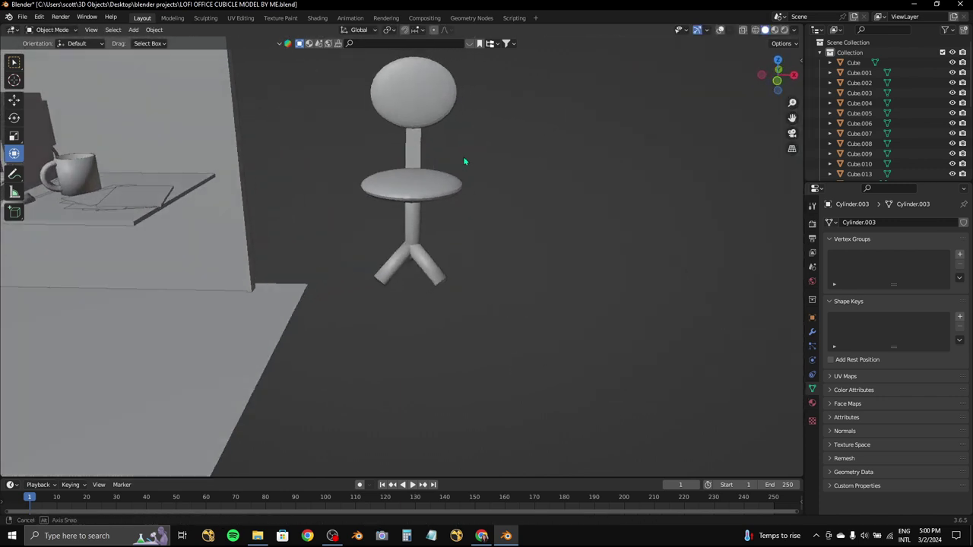
click(414, 161)
click(720, 30)
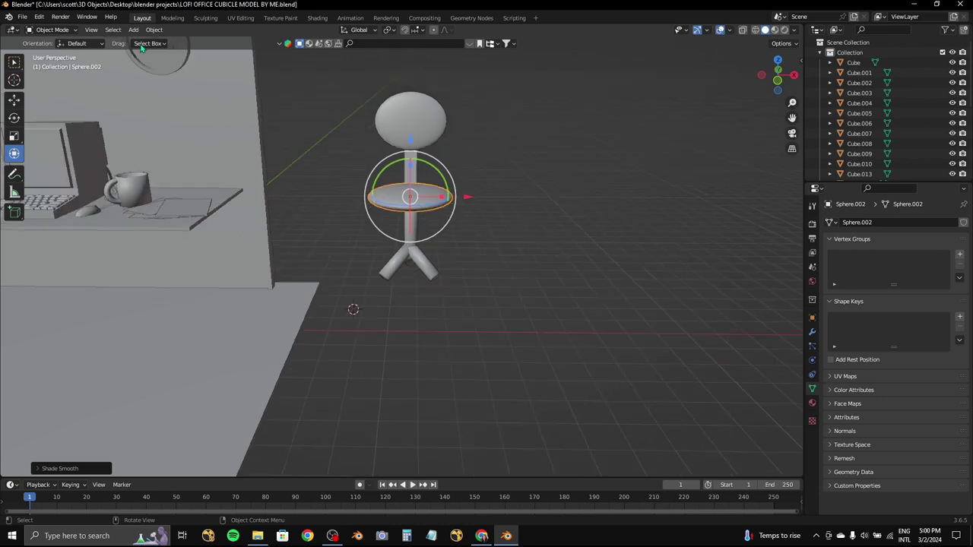
middle_drag(532, 175, 461, 205)
drag(402, 203, 411, 230)
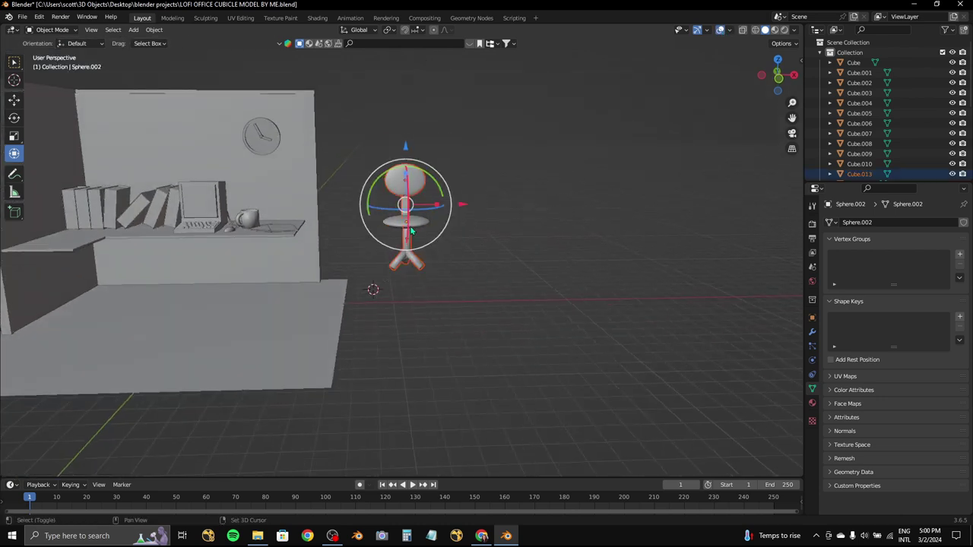
click(409, 233)
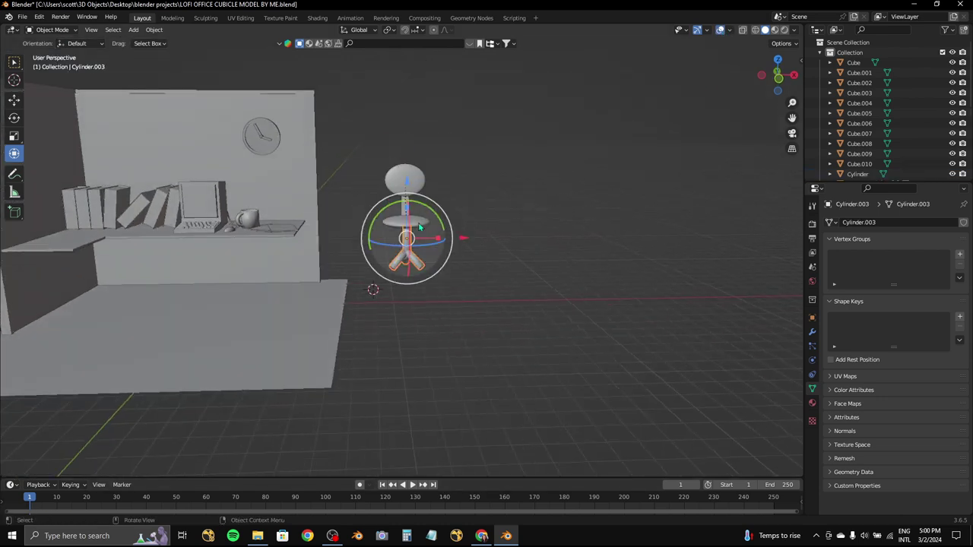
- Resize the chair seat and move it onto the post in front view
click(777, 63)
key(g)
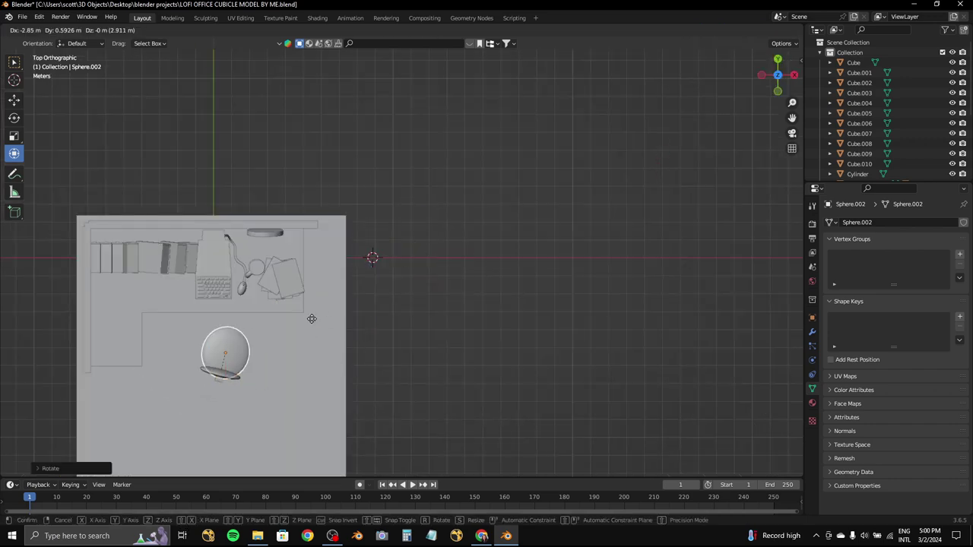
key(s)
click(441, 267)
key(KP_1)
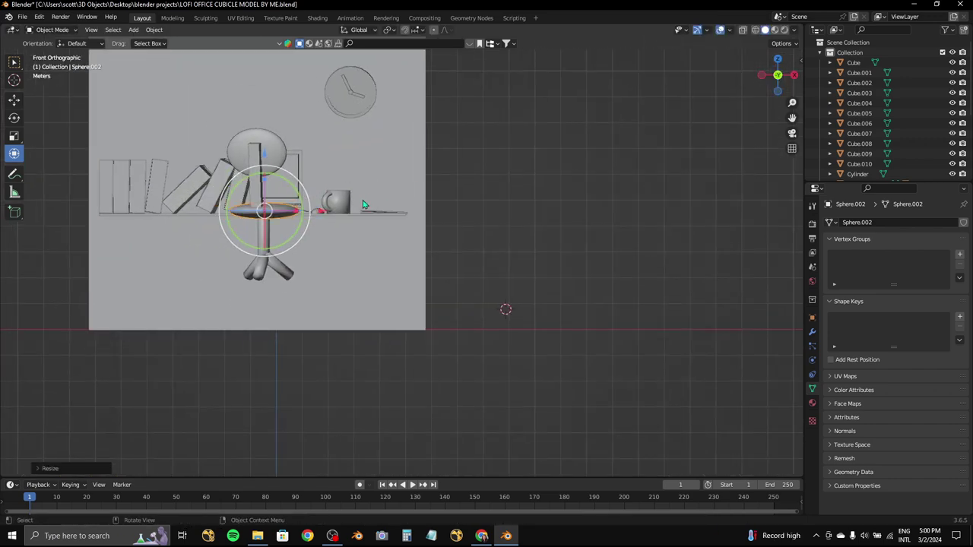
key(g)
middle_drag(269, 188, 484, 227)
click(484, 227)
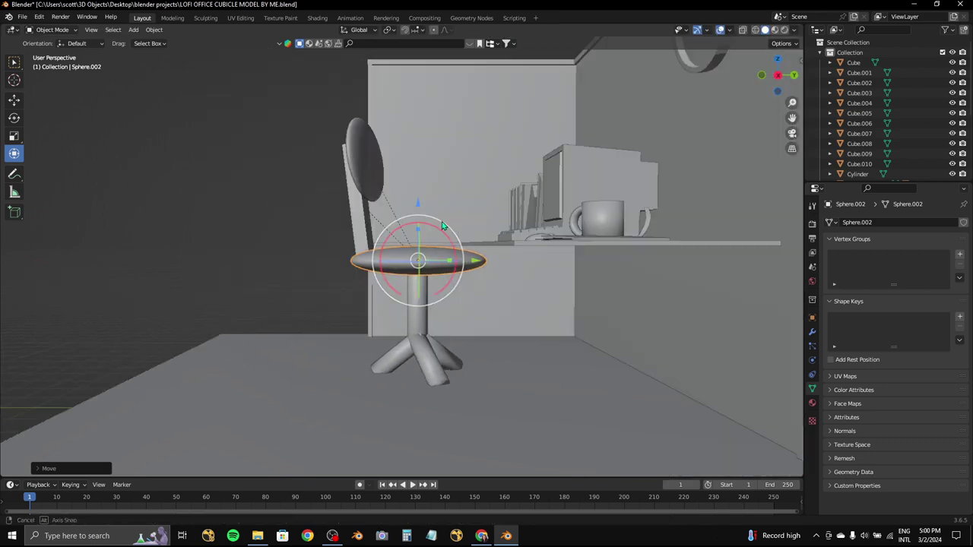
- Adjust the seat's height along Z and tilt it from the side view
drag(776, 74, 571, 243)
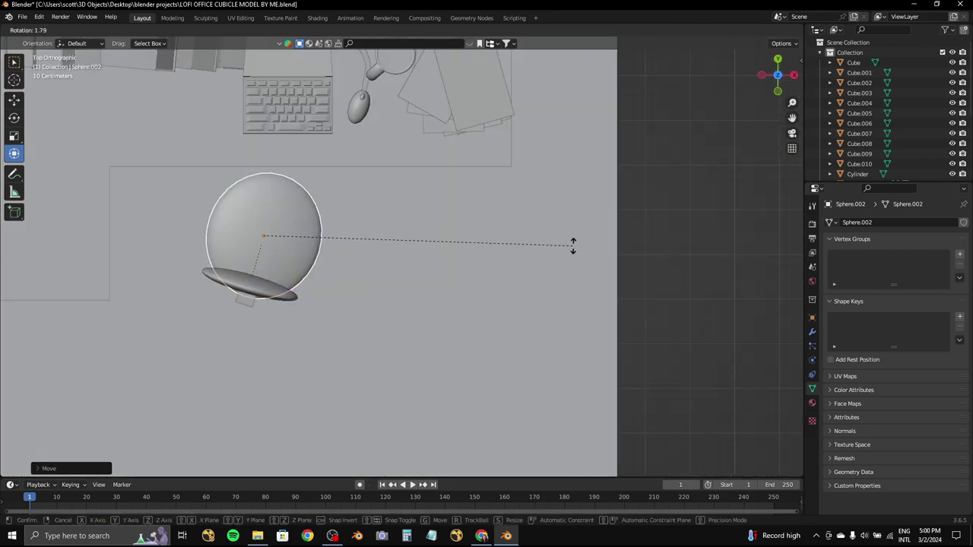
mouse_move(550, 271)
middle_down()
mouse_move(498, 163)
mouse_move(460, 268)
mouse_move(396, 167)
middle_up()
key(g)
key(z)
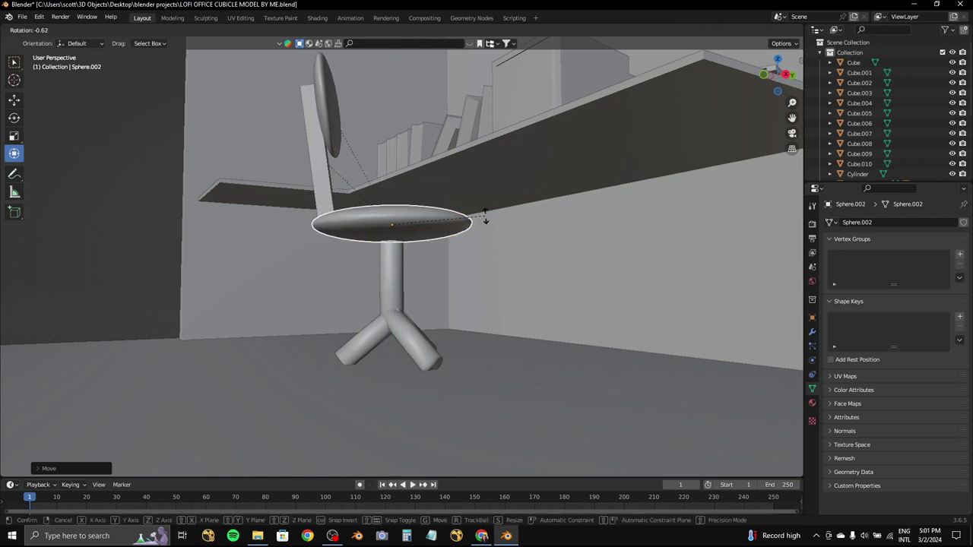
click(395, 219)
middle_drag(395, 219, 483, 213)
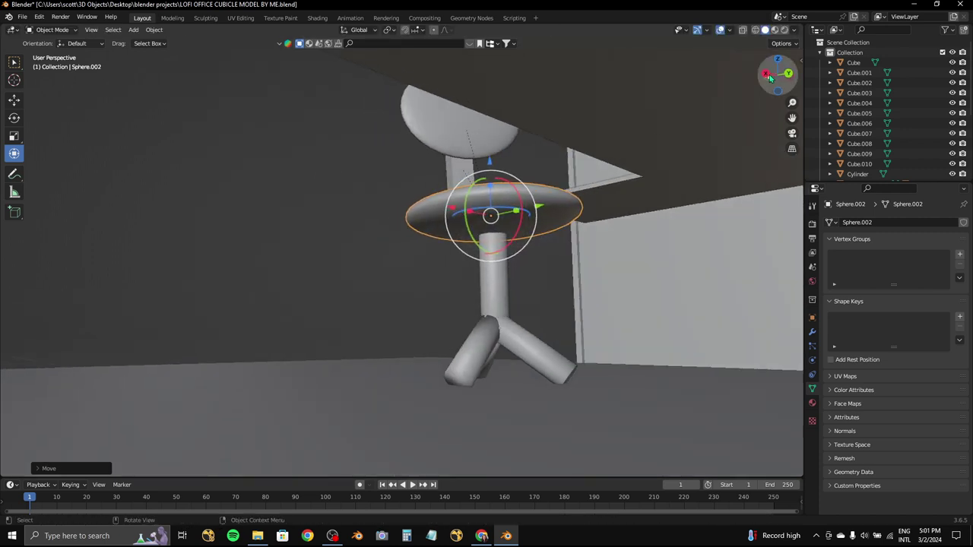
click(768, 73)
key(r)
click(621, 175)
- Fine-tune the seat's height and size until it rests neatly on the post
shift+middle_drag(430, 127, 431, 264)
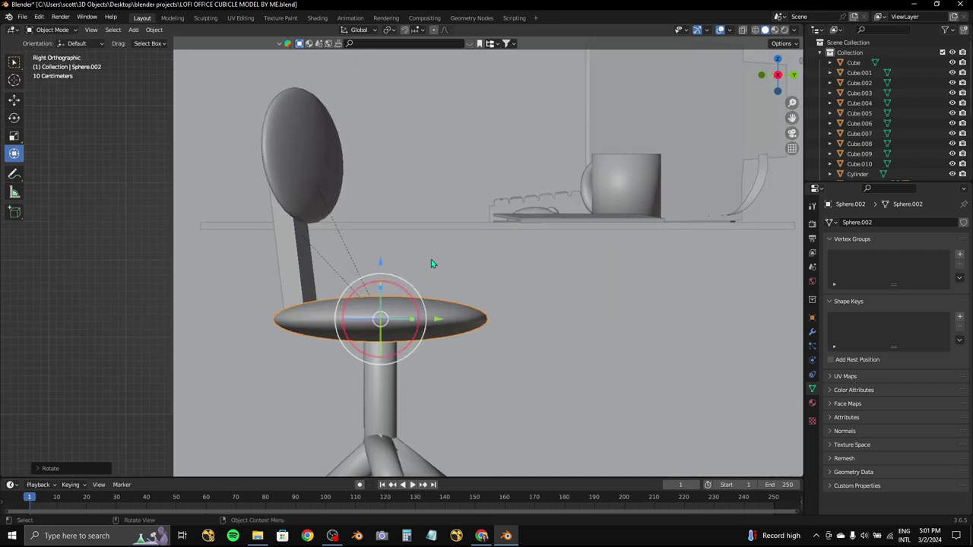
mouse_move(541, 204)
middle_down()
mouse_move(422, 230)
mouse_move(478, 234)
mouse_move(357, 220)
middle_up()
key(g)
key(z)
click(374, 229)
key(s)
click(393, 229)
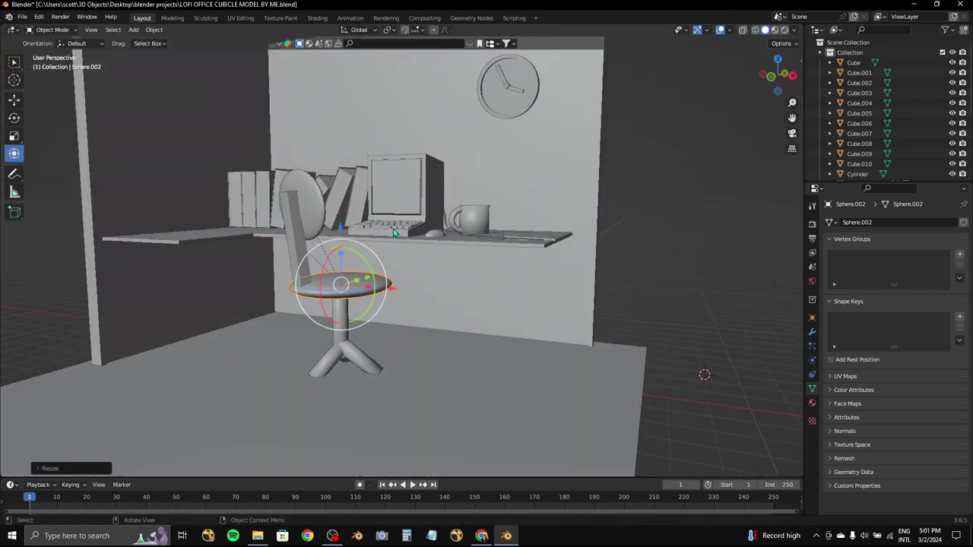
key(g)
key(z)
click(393, 228)
- Save the cubicle model with Ctrl+S and look around the finished cubicle
scroll(393, 228, down, 5)
scroll(508, 279, up, 8)
key(ctrl+s)
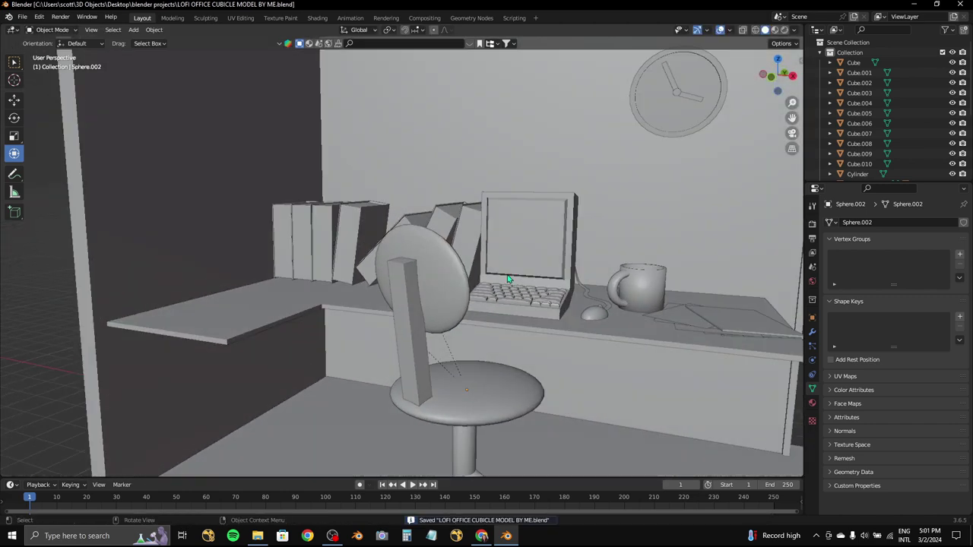
scroll(565, 315, down, 6)
scroll(596, 212, up, 5)
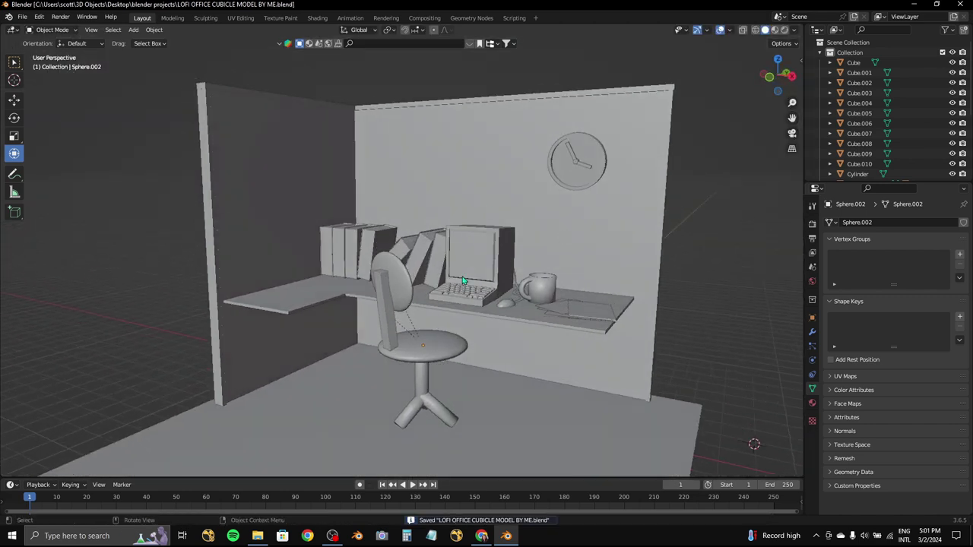
middle_drag(560, 234, 409, 281)
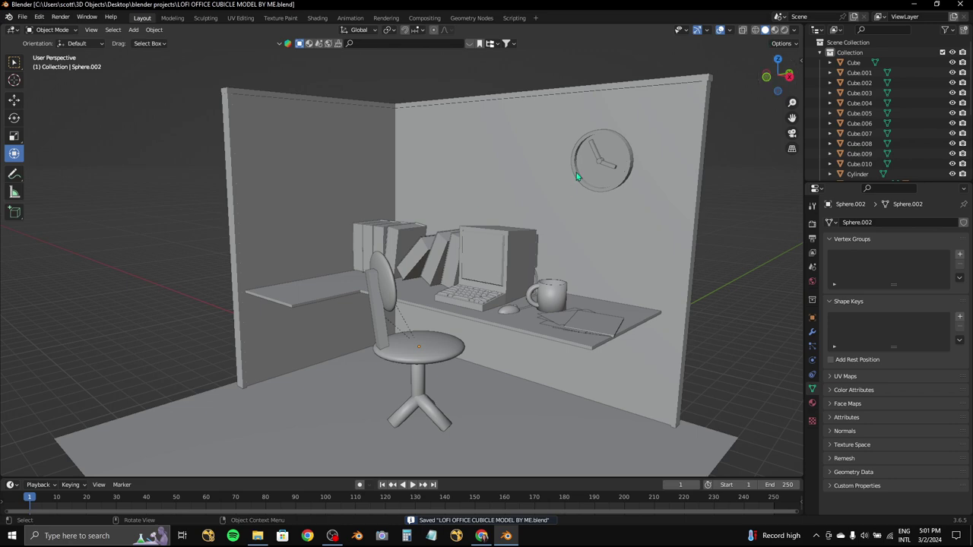
click(766, 78)
mouse_move(580, 135)
middle_down()
mouse_move(449, 178)
mouse_move(384, 261)
middle_up()
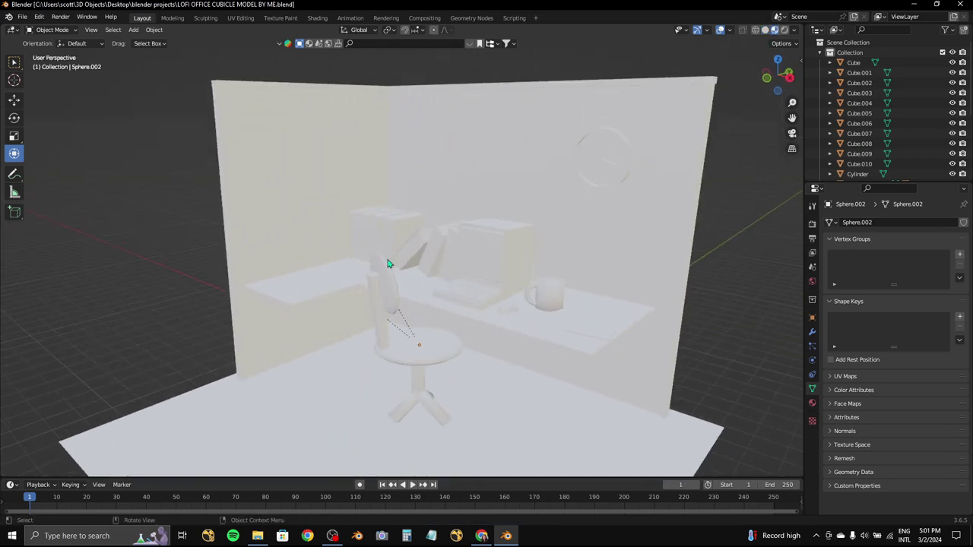
- Give the clock hands (Cube.012) a new material with a black Base Color
scroll(574, 184, up, 4)
key(KP_1)
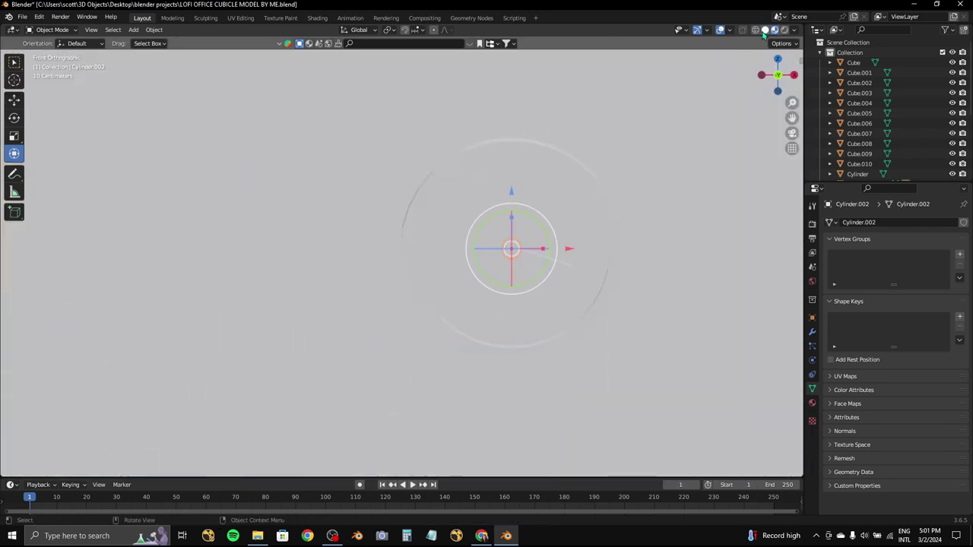
click(764, 31)
click(794, 31)
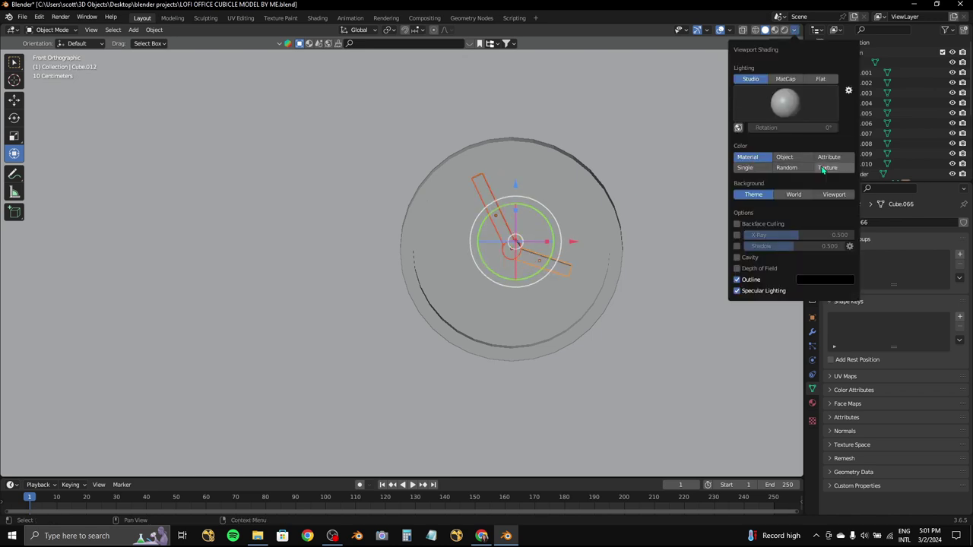
scroll(545, 190, down, 4)
scroll(545, 190, up, 5)
click(811, 403)
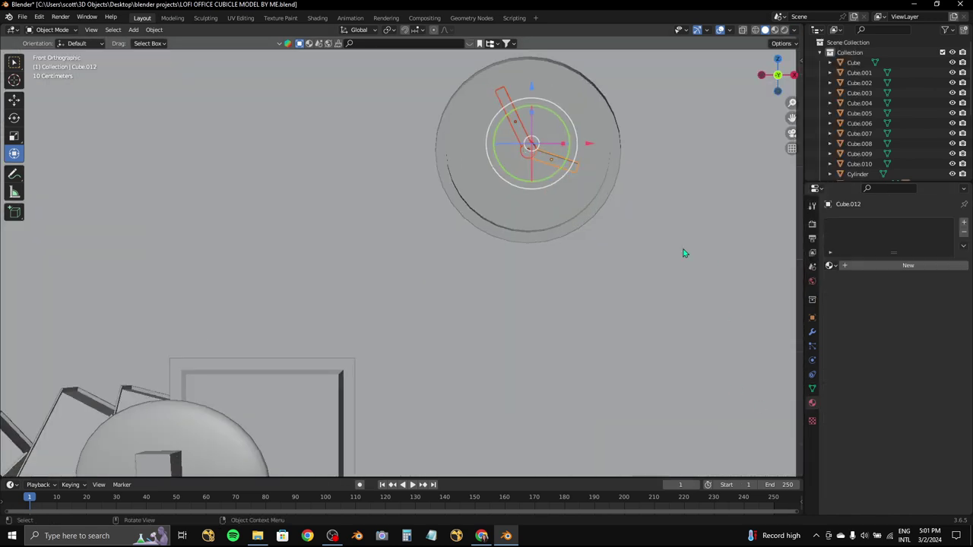
click(909, 265)
click(919, 372)
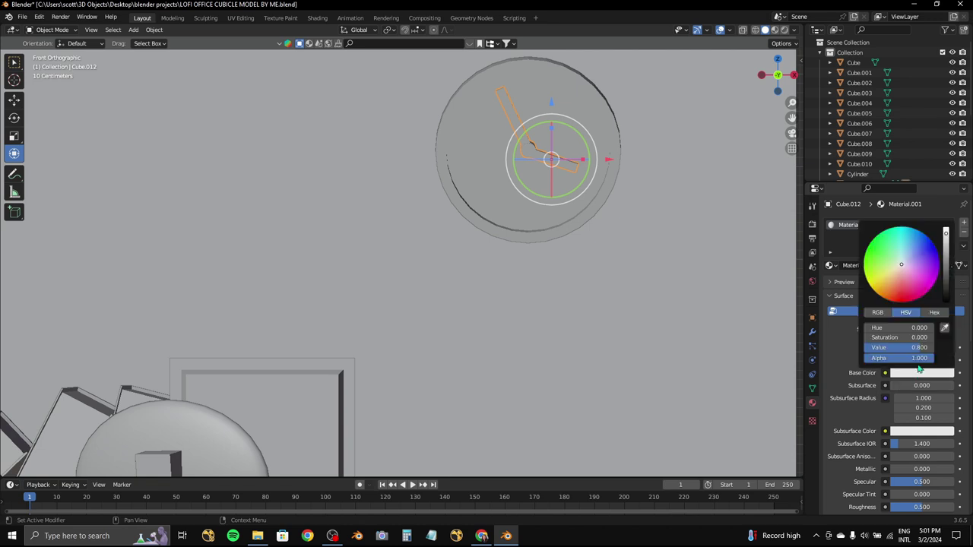
click(755, 30)
- Try matcap and flat viewport lighting, return to studio lighting, and save the file
click(765, 30)
click(794, 30)
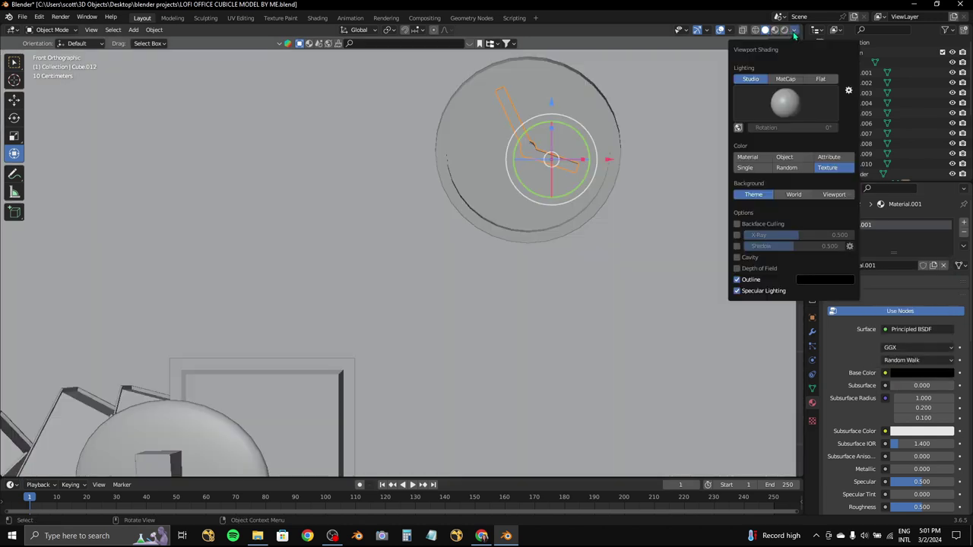
click(784, 102)
click(785, 78)
click(820, 79)
click(750, 79)
key(ctrl+s)
- Give the clock face (Cylinder.001) a new material with its Base Color darkened to grey
click(613, 166)
click(775, 30)
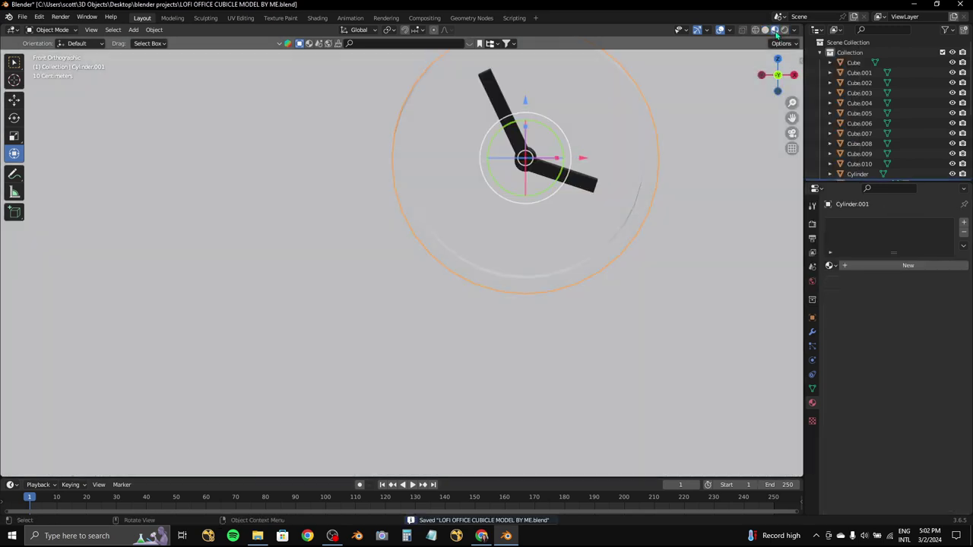
mouse_move(631, 178)
middle_down()
mouse_move(557, 199)
mouse_move(646, 232)
middle_up()
click(882, 265)
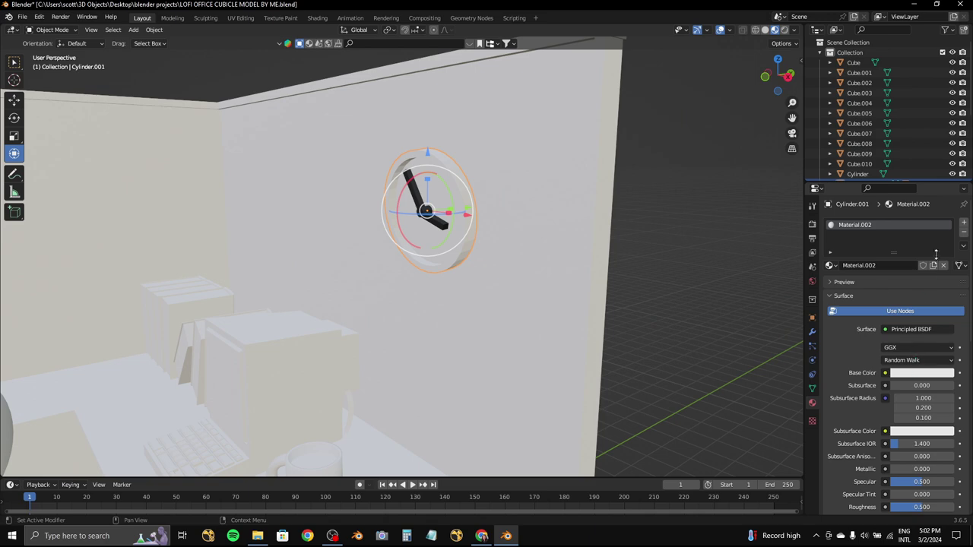
click(922, 372)
drag(944, 243, 944, 266)
scroll(513, 224, up, 4)
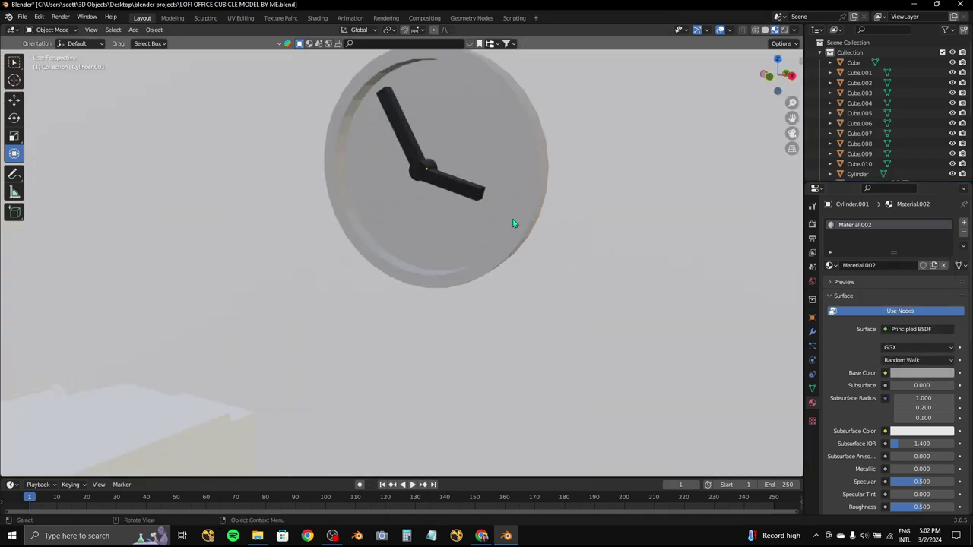
scroll(543, 220, down, 5)
middle_drag(469, 213, 386, 167)
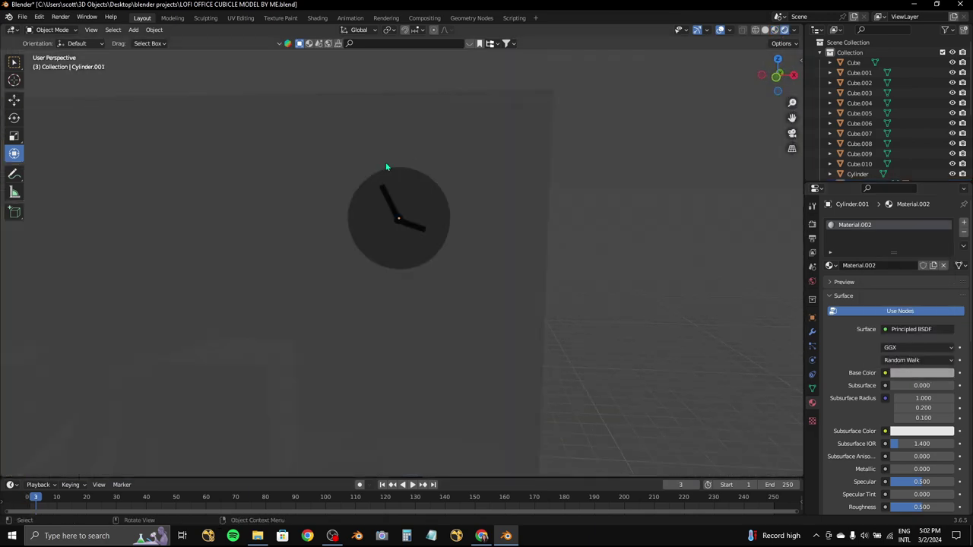
- Add a point light, raise its power to about 496 W, and position it above the cubicle
scroll(386, 166, down, 3)
click(133, 30)
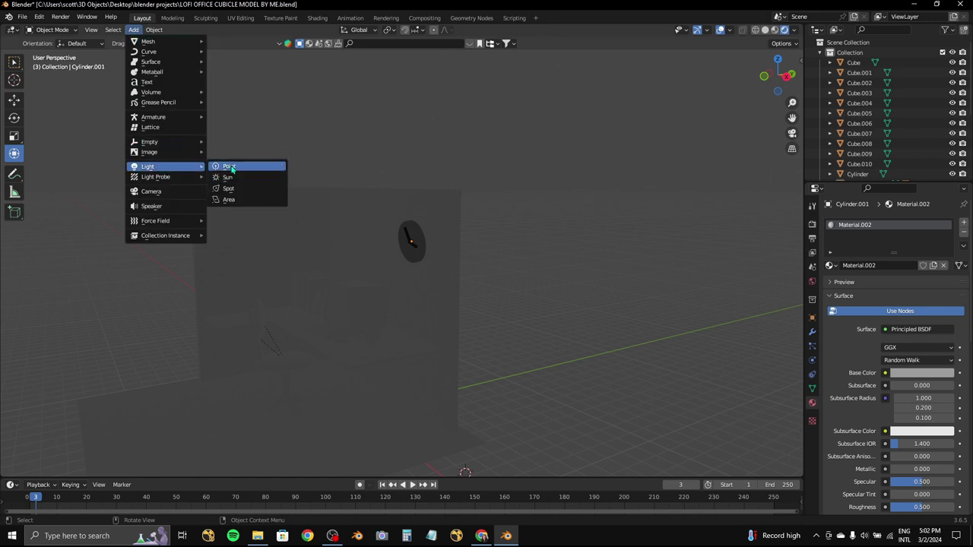
click(232, 168)
click(778, 65)
drag(778, 65, 392, 242)
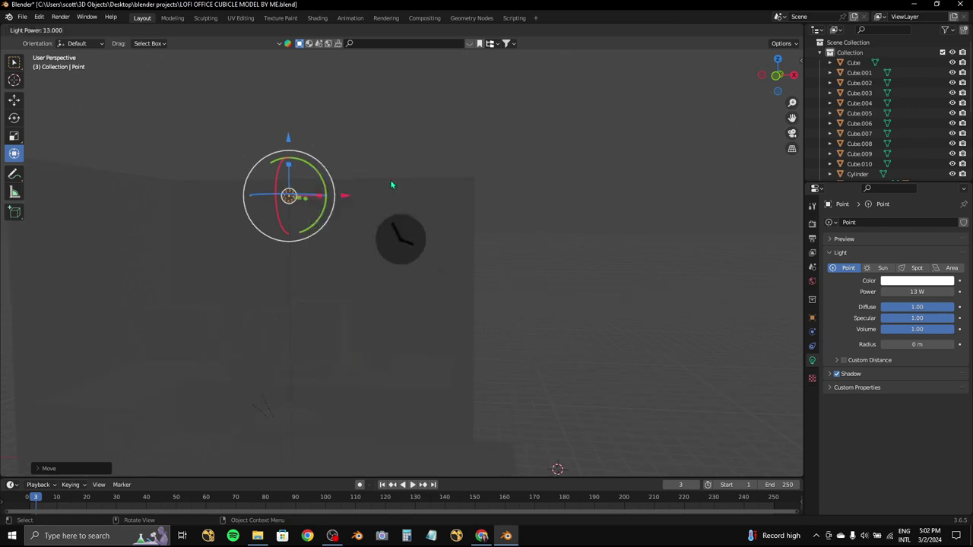
drag(392, 185, 624, 164)
middle_drag(623, 164, 394, 254)
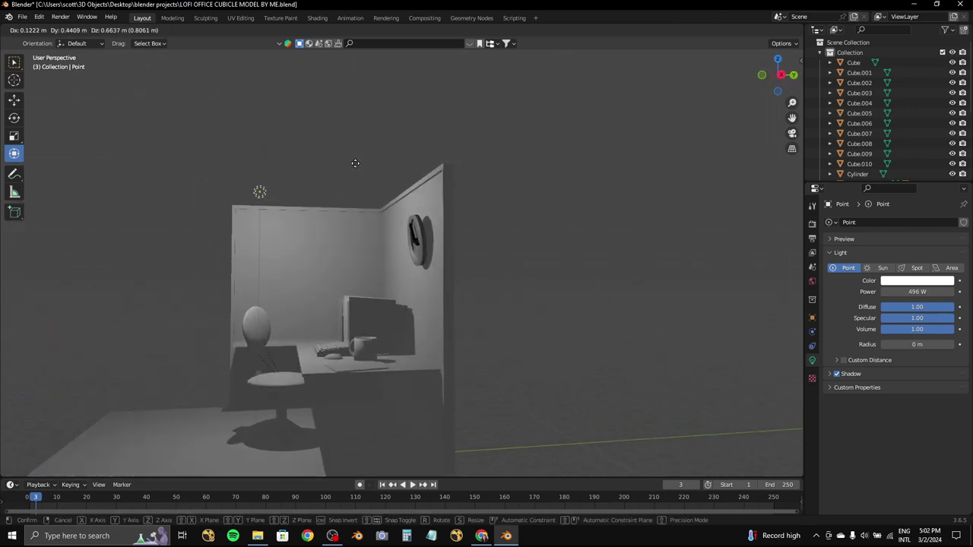
- Select the wall clock and drive its material's Base Color with an Image Texture
click(416, 226)
key(KP_Decimal)
click(811, 403)
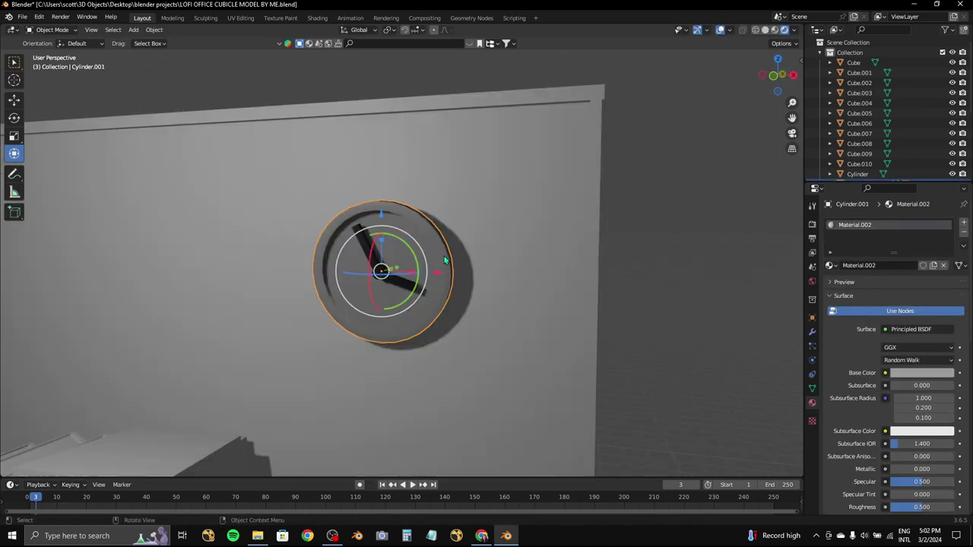
click(922, 373)
drag(946, 299, 945, 254)
click(885, 372)
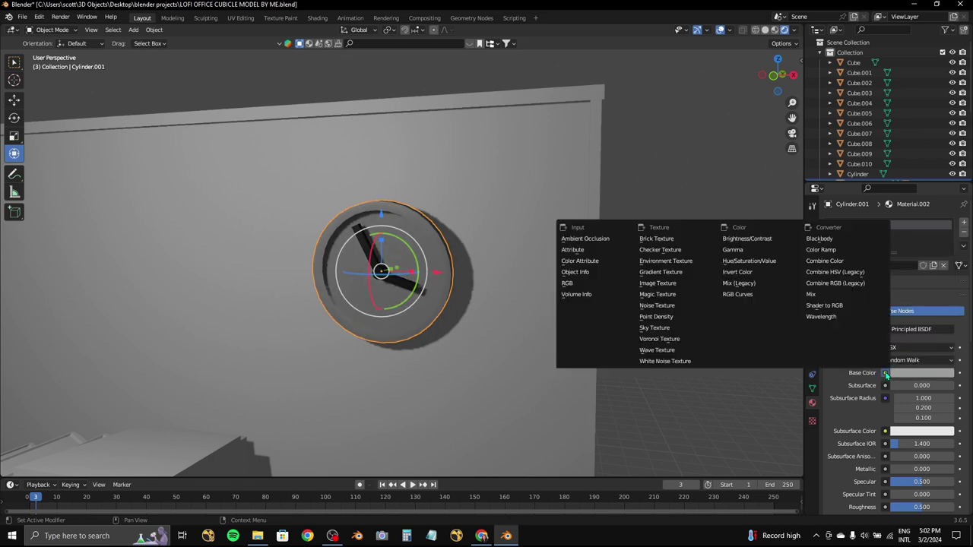
click(661, 291)
- Search Windows for 'METAL CLOCK' images, then cancel Blender's image file browser
click(939, 386)
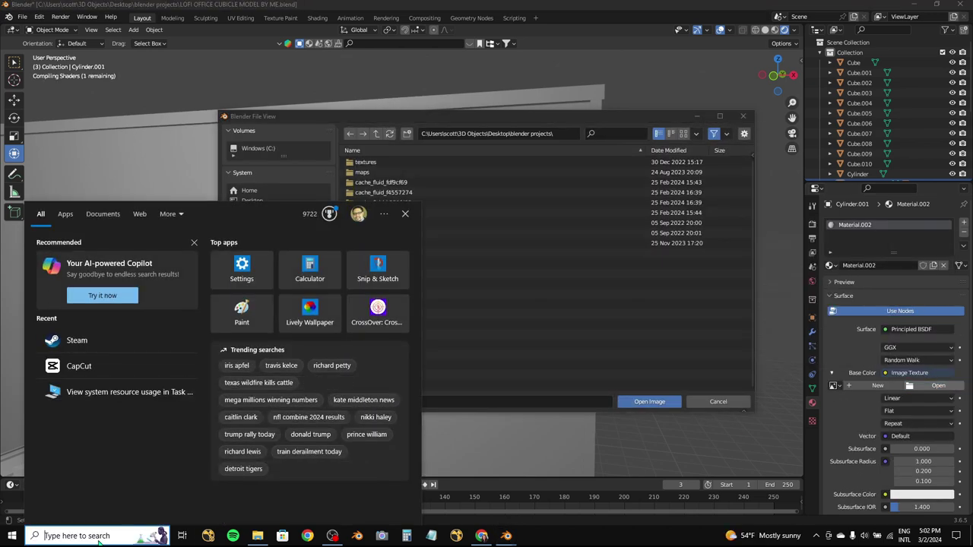
click(76, 536)
click(76, 536)
text(METAL)
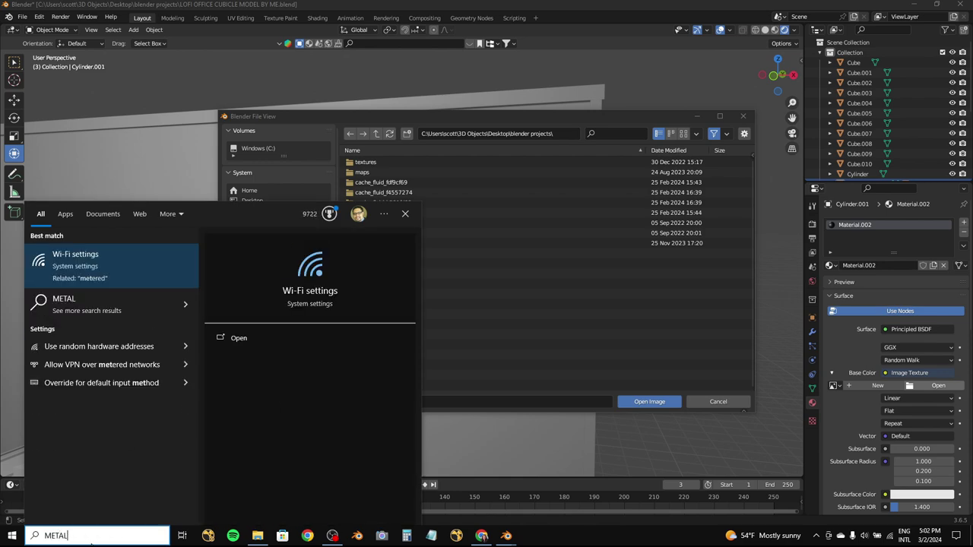
text( CLOCK)
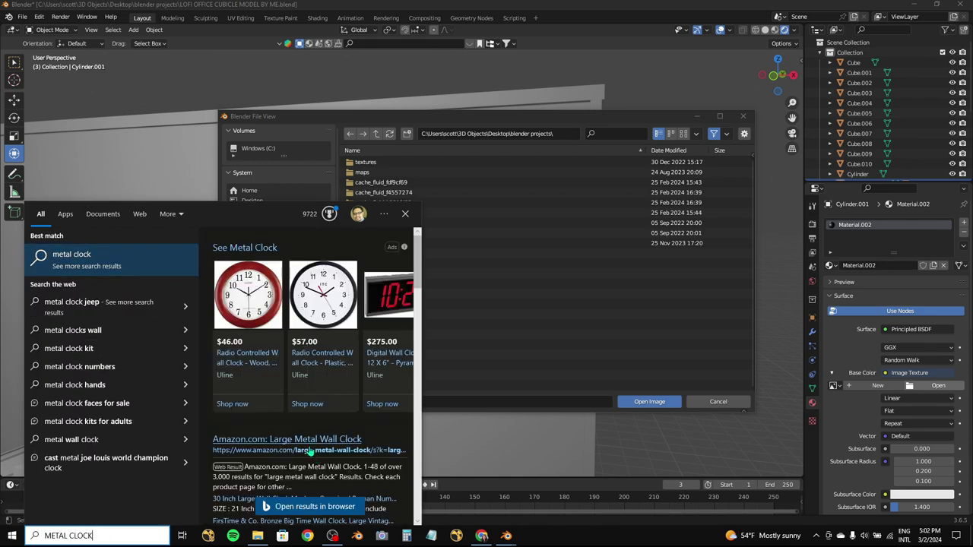
click(545, 256)
click(718, 402)
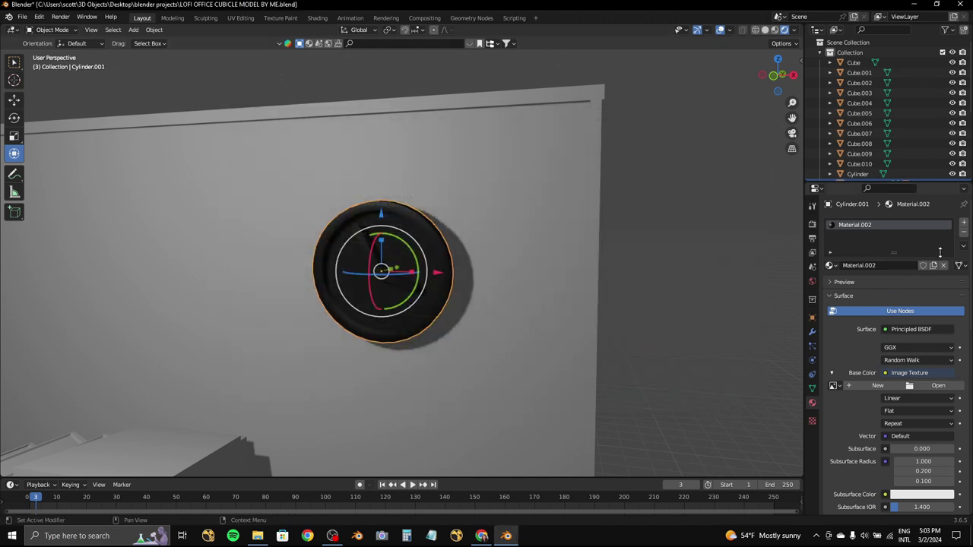
- Replace the clock's textured material with a fresh new material
click(943, 265)
click(943, 265)
click(917, 373)
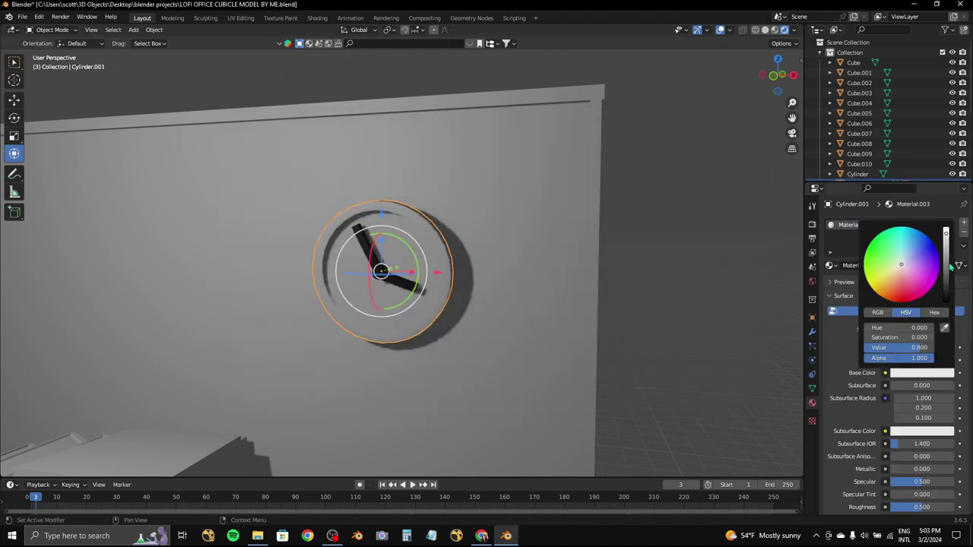
click(773, 74)
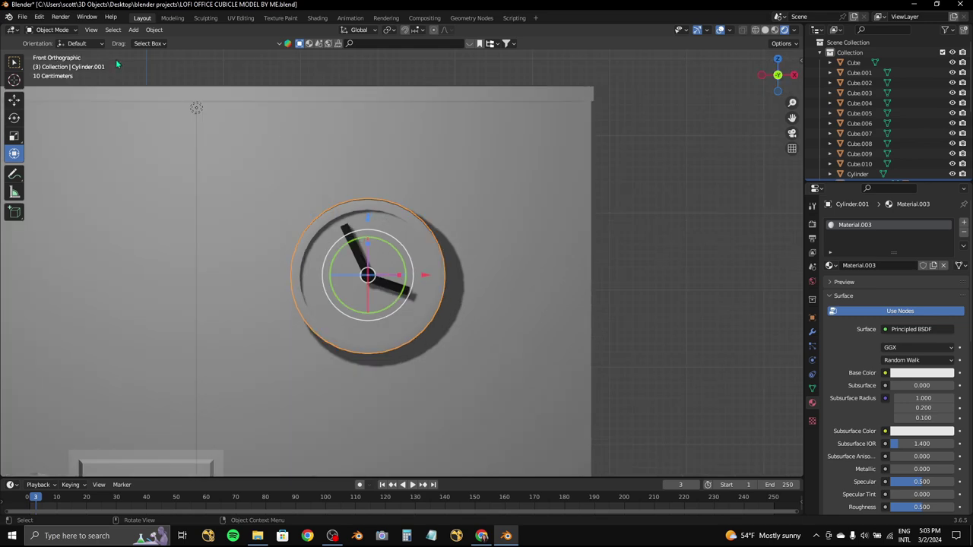
- Enter Edit Mode on the clock and line up a front view, undoing an accidental rotation
click(57, 52)
drag(777, 74, 771, 83)
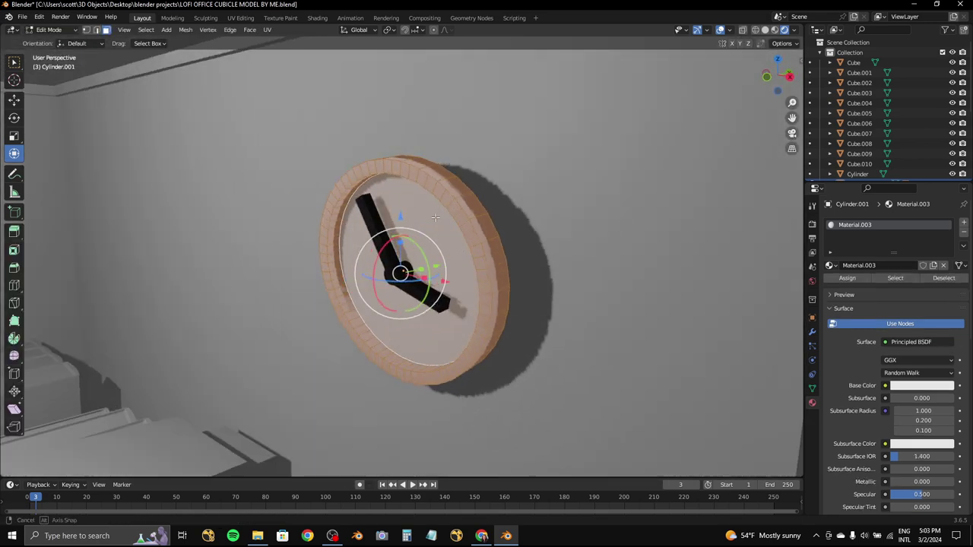
key(r)
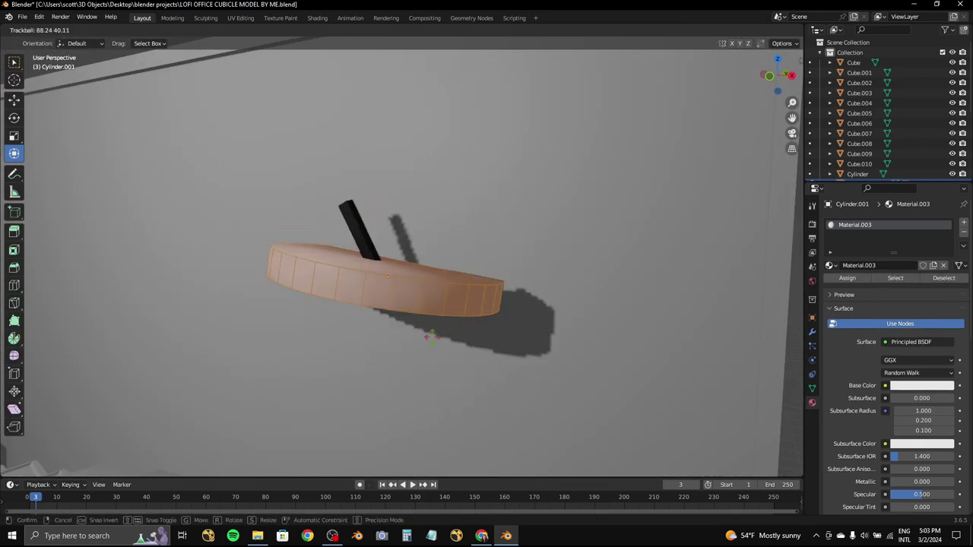
right_click(272, 380)
drag(773, 76, 539, 118)
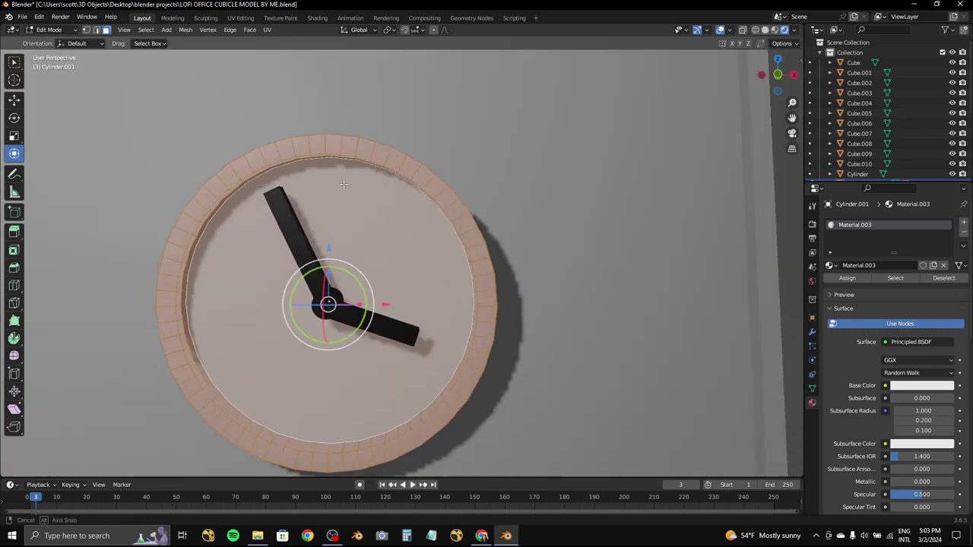
drag(779, 72, 447, 184)
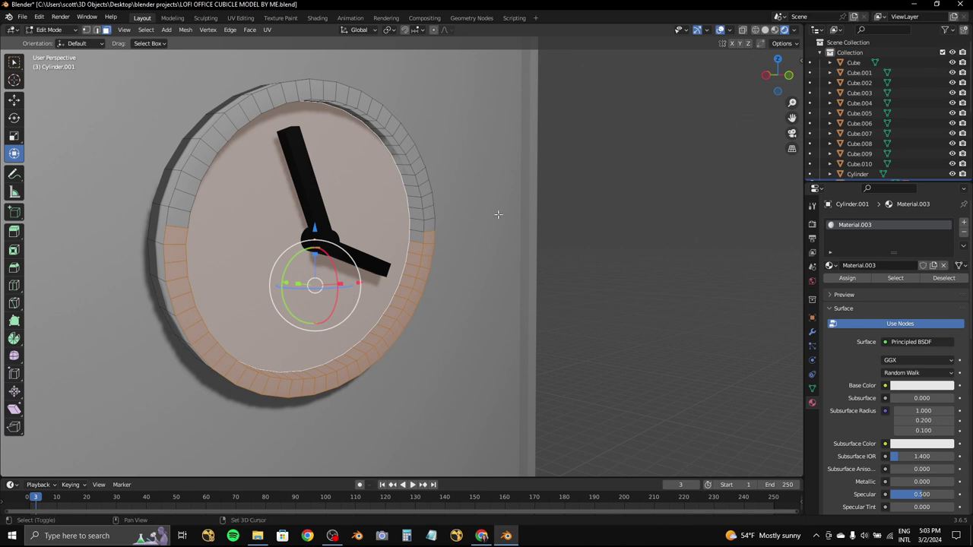
key(KP_1)
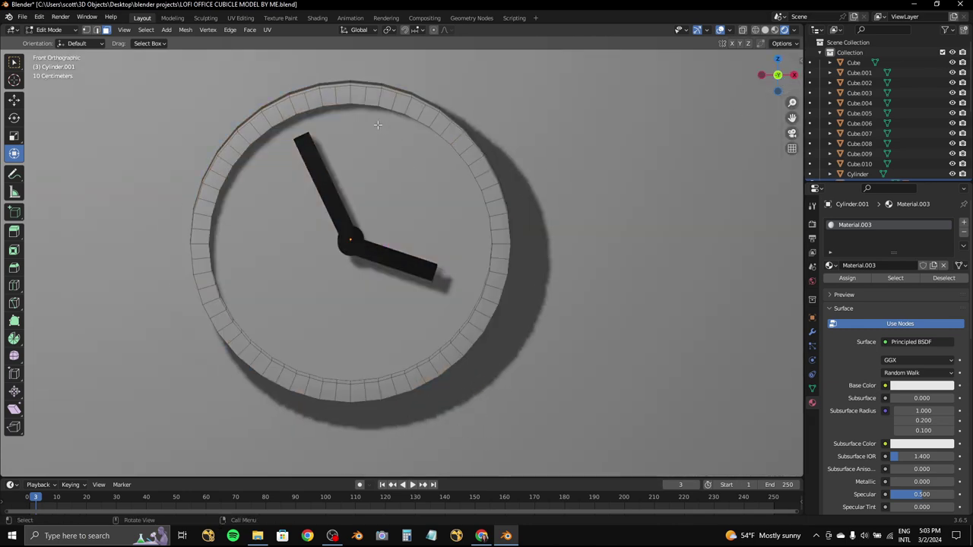
mouse_move(322, 148)
middle_down()
mouse_move(593, 155)
mouse_move(603, 185)
mouse_move(421, 219)
middle_up()
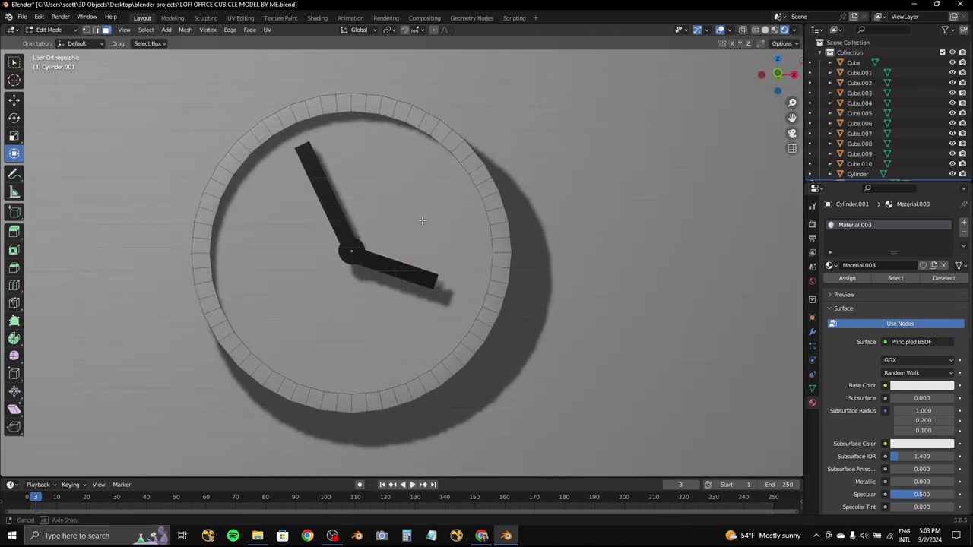
drag(581, 444, 111, 93)
middle_drag(111, 93, 459, 178)
key(alt+a)
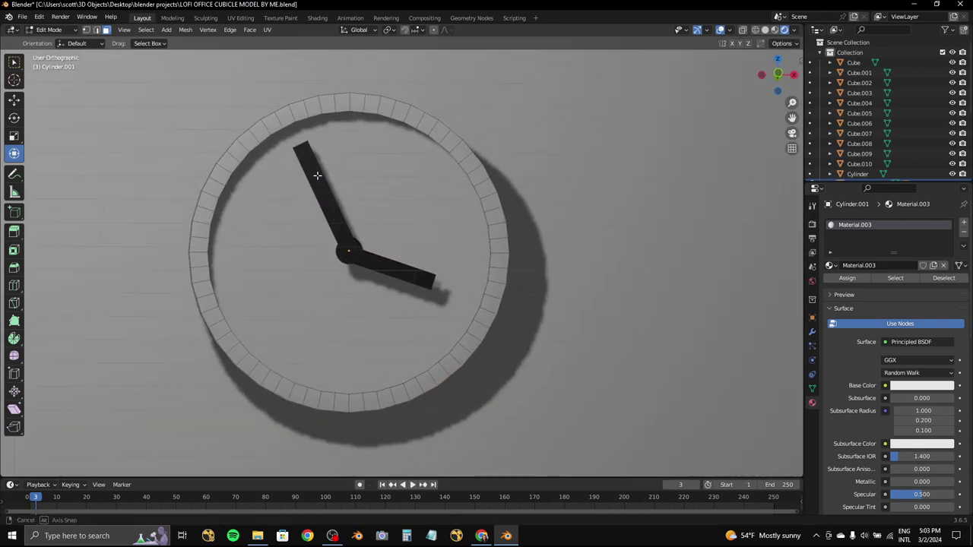
middle_drag(317, 176, 313, 174)
- Select all the clock's outer rim faces and set their Base Color to black
drag(159, 83, 539, 467)
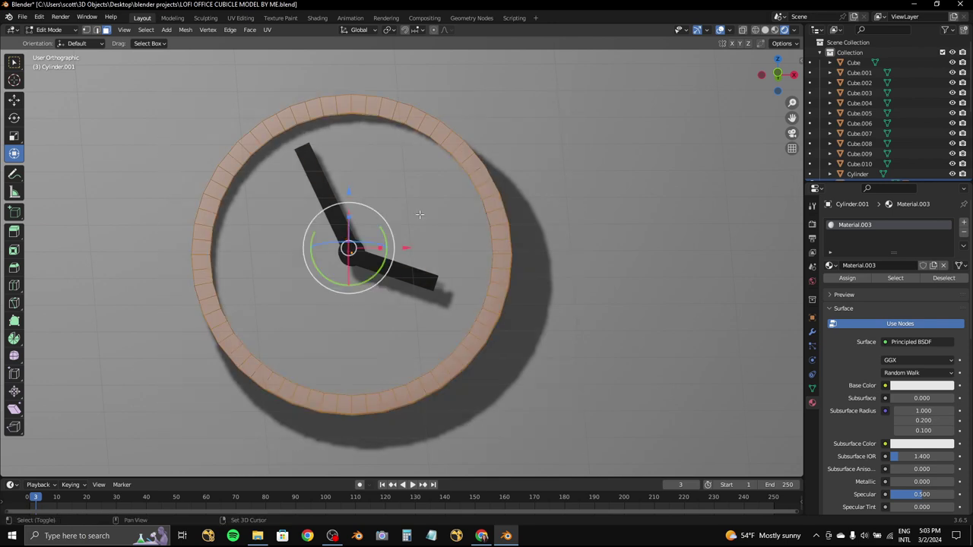
middle_drag(517, 228, 425, 213)
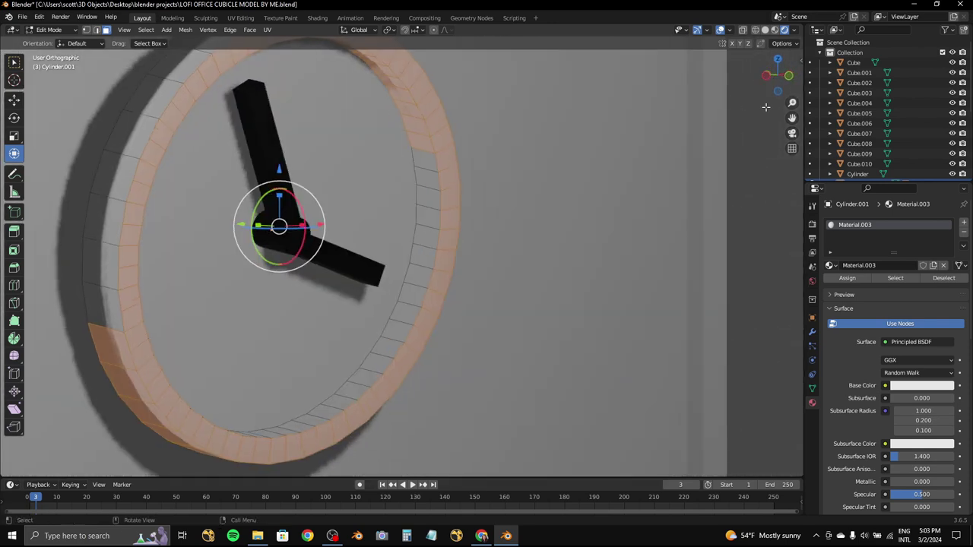
scroll(448, 211, up, 2)
drag(393, 163, 399, 317)
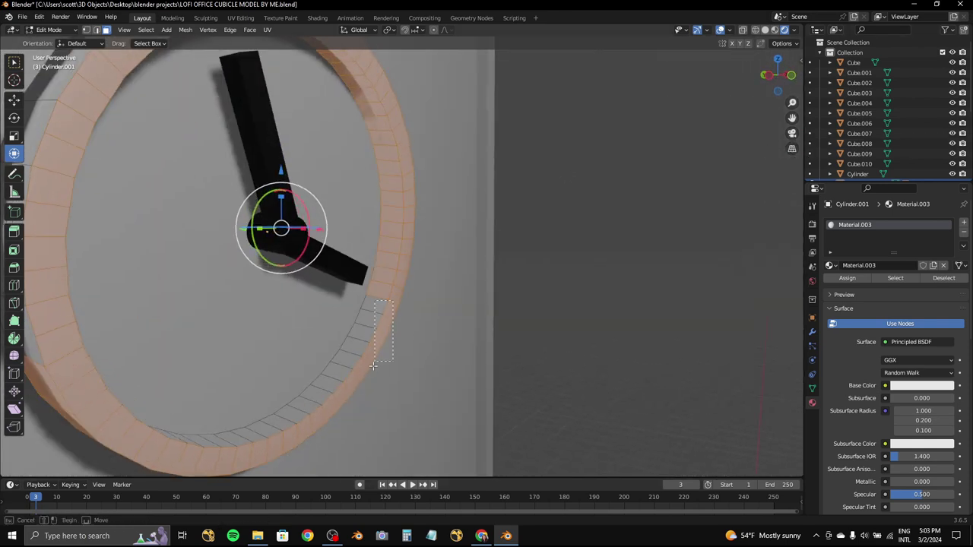
drag(372, 366, 373, 365)
drag(381, 411, 339, 369)
middle_drag(288, 418, 256, 428)
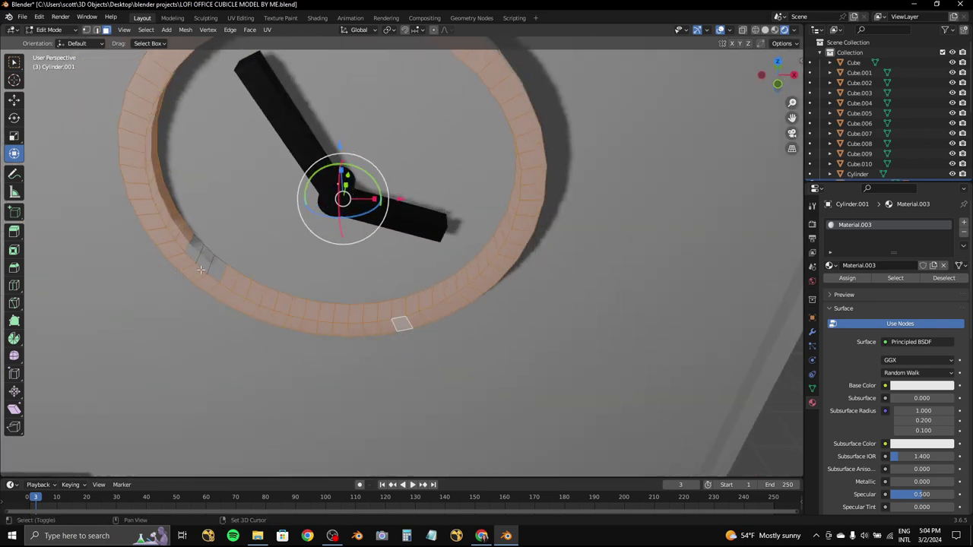
mouse_move(205, 265)
middle_down()
mouse_move(353, 238)
mouse_move(268, 210)
middle_up()
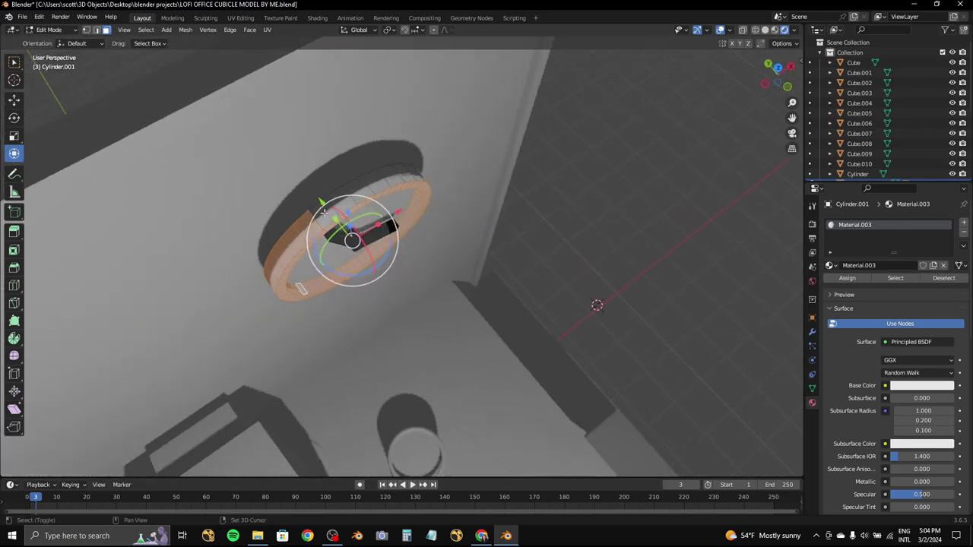
middle_drag(415, 177, 667, 203)
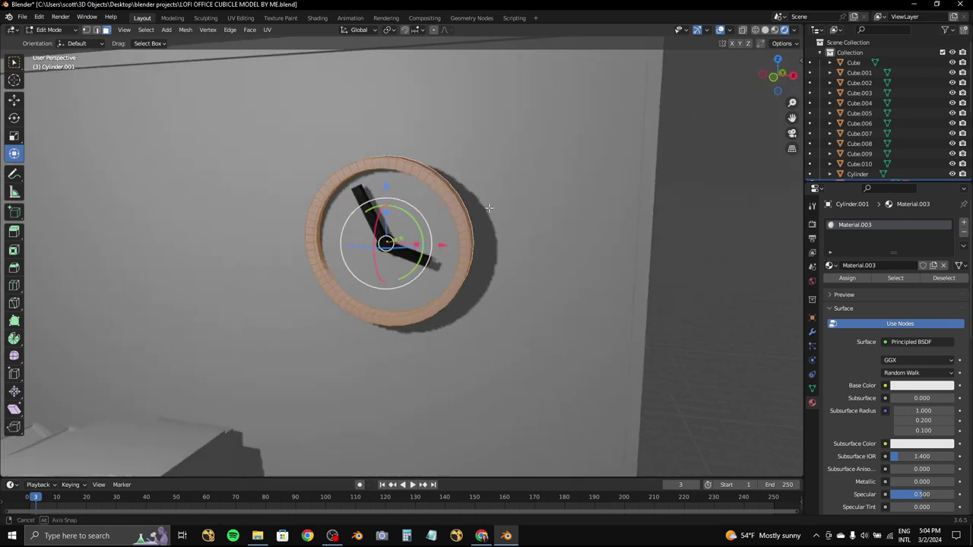
scroll(666, 204, up, 4)
click(921, 386)
drag(949, 245, 949, 313)
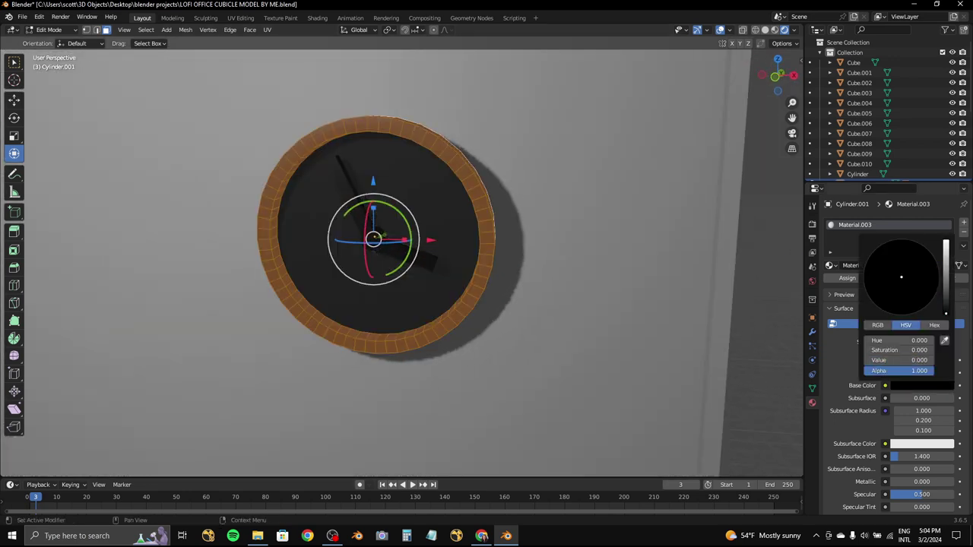
- Assign the inner clock face a new white material slot, Material.004
click(442, 159)
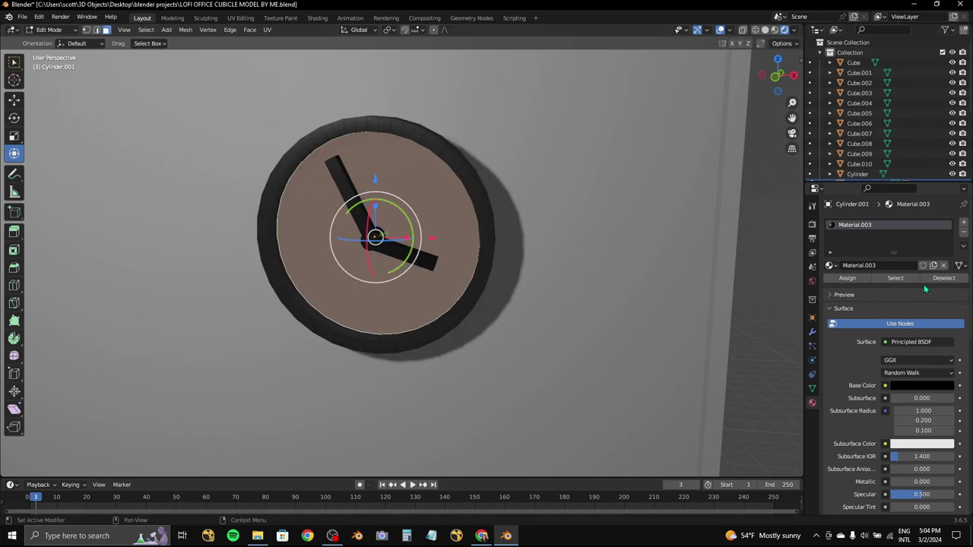
click(963, 222)
click(895, 286)
click(921, 405)
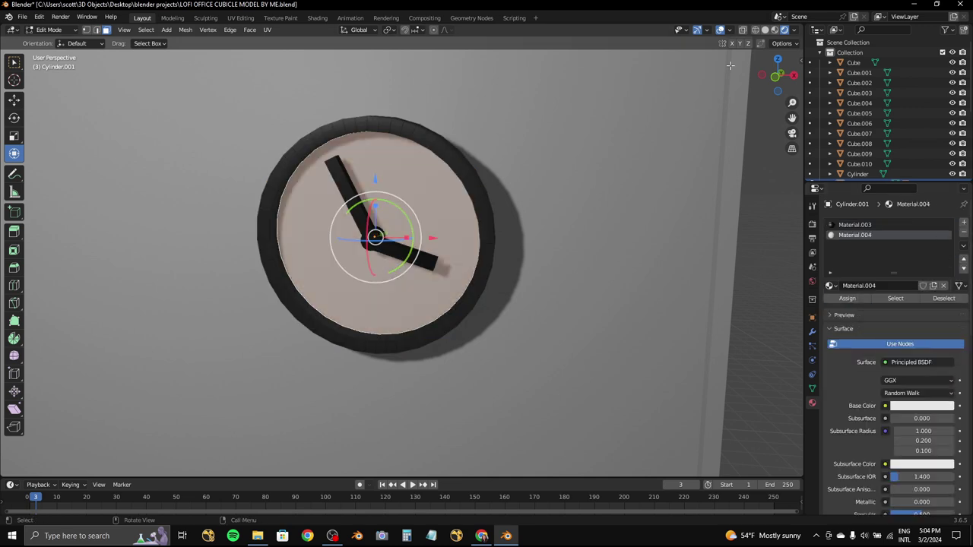
middle_drag(780, 332, 92, 71)
scroll(92, 72, down, 5)
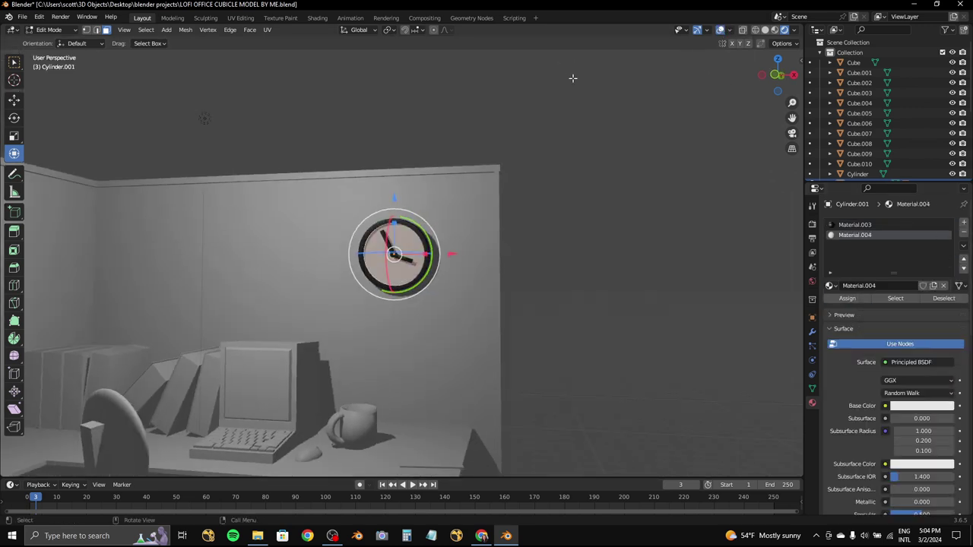
middle_drag(573, 77, 81, 23)
- Select the computer and, in Edit Mode, select the monitor screen faces from the front
click(57, 42)
click(316, 249)
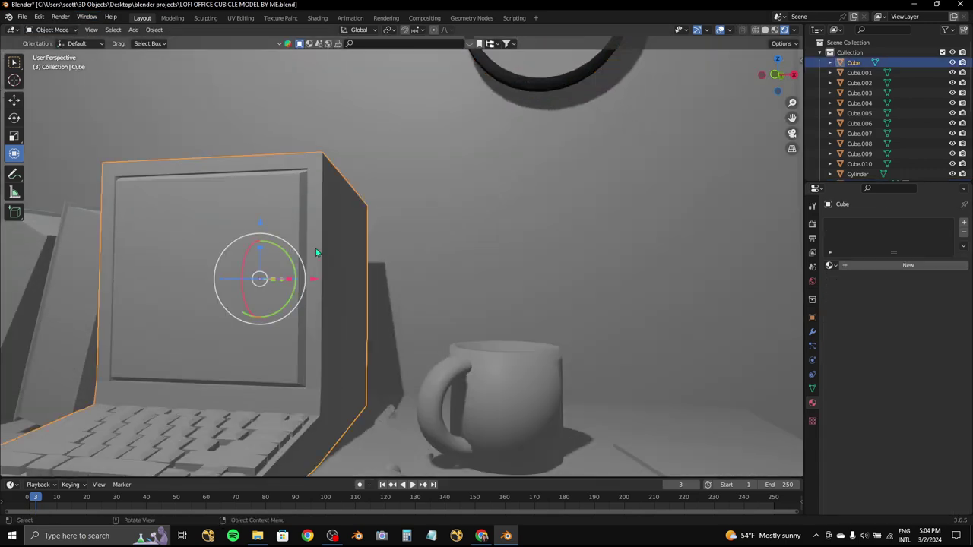
middle_drag(316, 249, 115, 50)
click(51, 52)
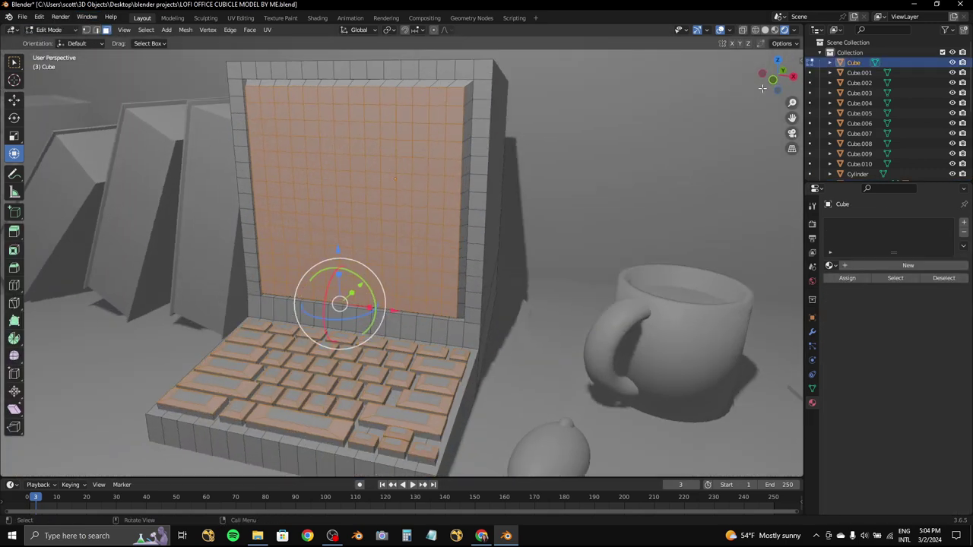
key(KP_1)
scroll(304, 103, up, 2)
shift+middle_drag(426, 91, 426, 137)
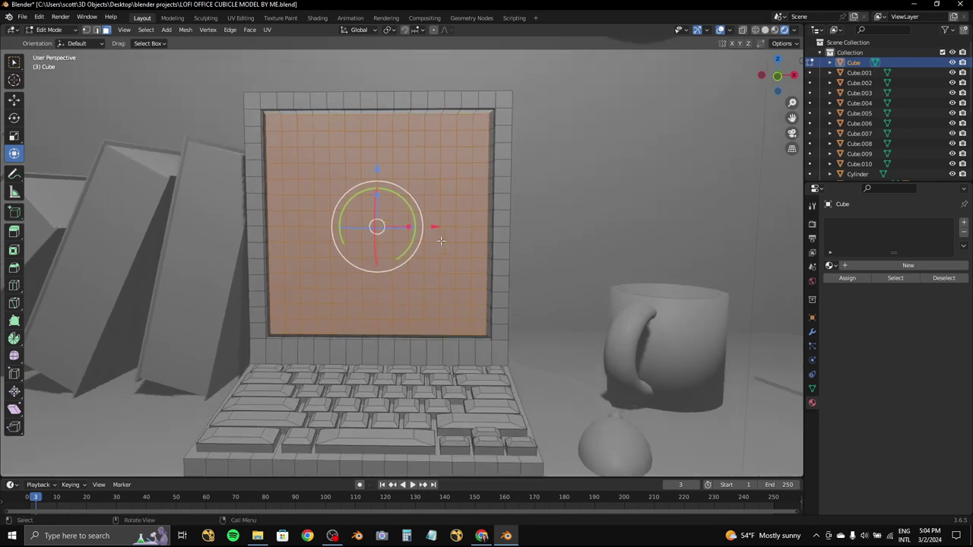
scroll(477, 114, up, 3)
shift+middle_drag(476, 114, 469, 159)
mouse_move(525, 79)
mouse_down()
mouse_move(196, 387)
mouse_move(199, 404)
mouse_up()
middle_drag(199, 404, 258, 315)
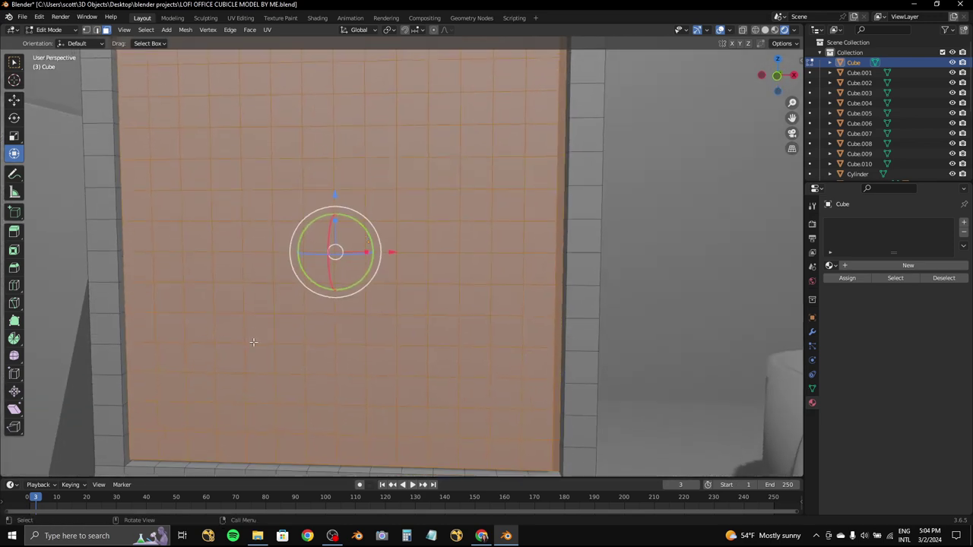
- Give the computer a new dark material and assign a second new material to the screen faces
click(874, 266)
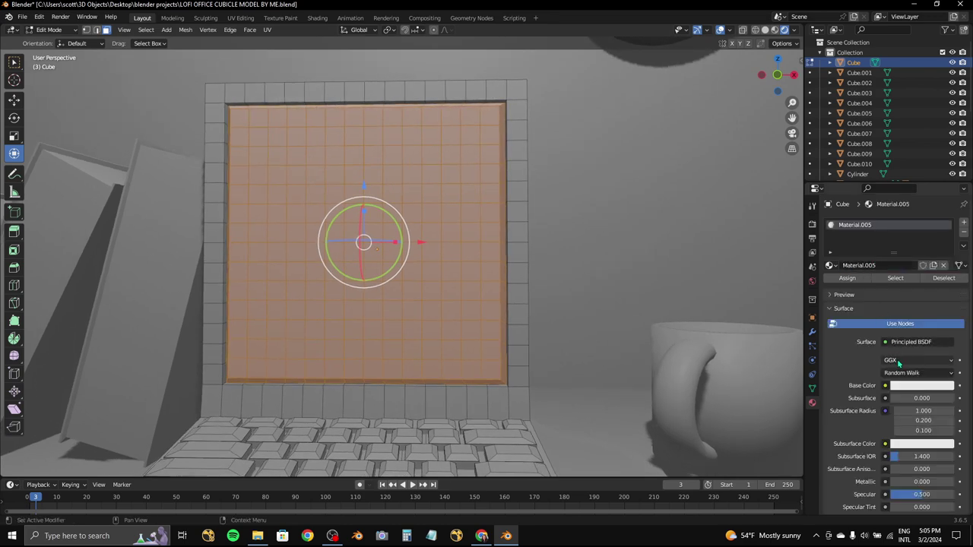
click(921, 386)
mouse_move(899, 359)
mouse_down()
mouse_move(867, 359)
mouse_move(935, 359)
mouse_up()
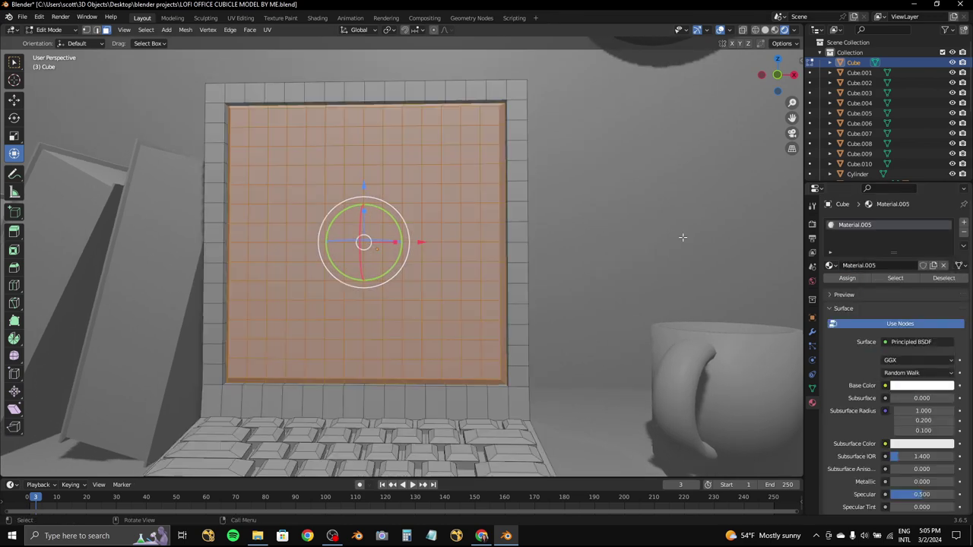
click(964, 221)
click(894, 289)
click(922, 405)
drag(948, 315, 949, 336)
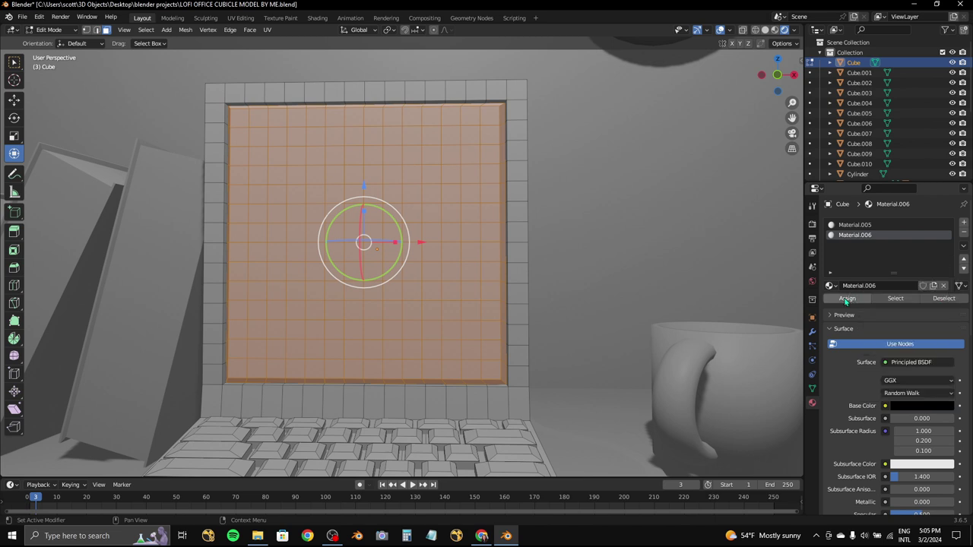
scroll(859, 242, down, 2)
middle_drag(606, 269, 642, 298)
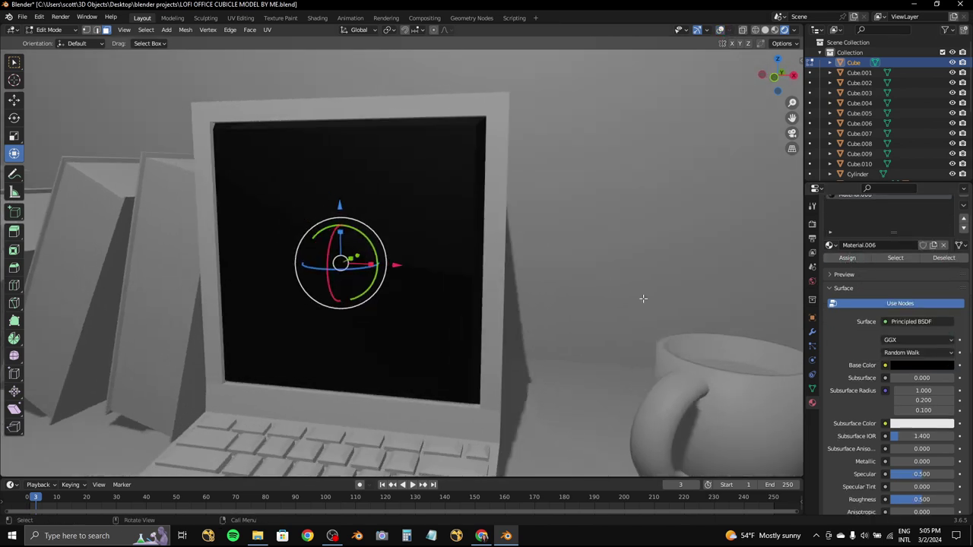
- Try green base and emission colours on the screen, then return both to black
click(906, 372)
drag(948, 336, 946, 273)
click(910, 368)
scroll(888, 388, down, 6)
click(920, 403)
click(865, 283)
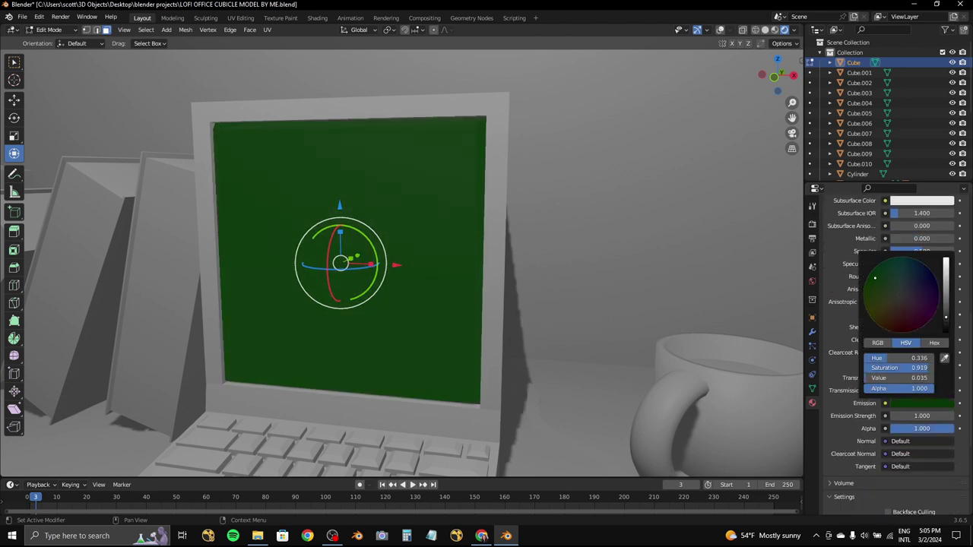
drag(944, 312, 946, 262)
drag(864, 288, 865, 280)
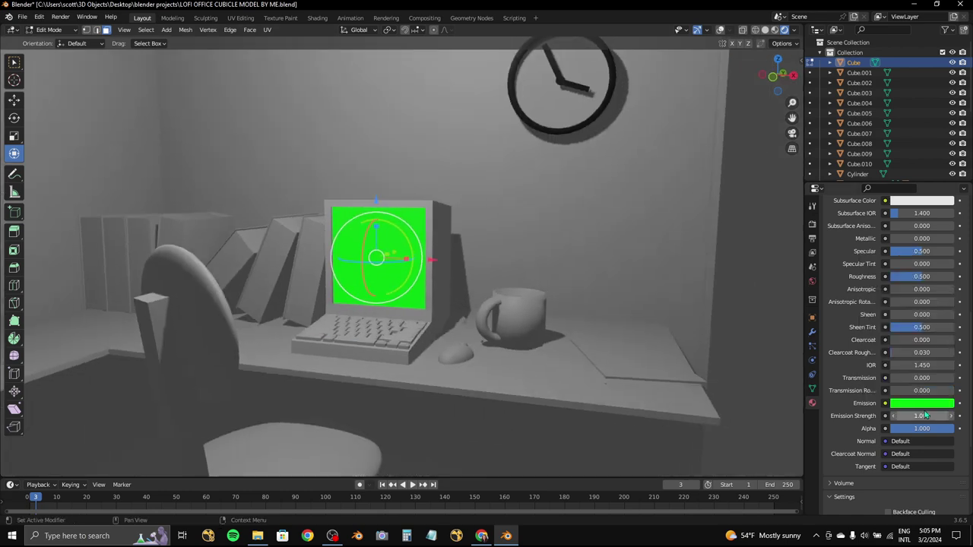
click(922, 403)
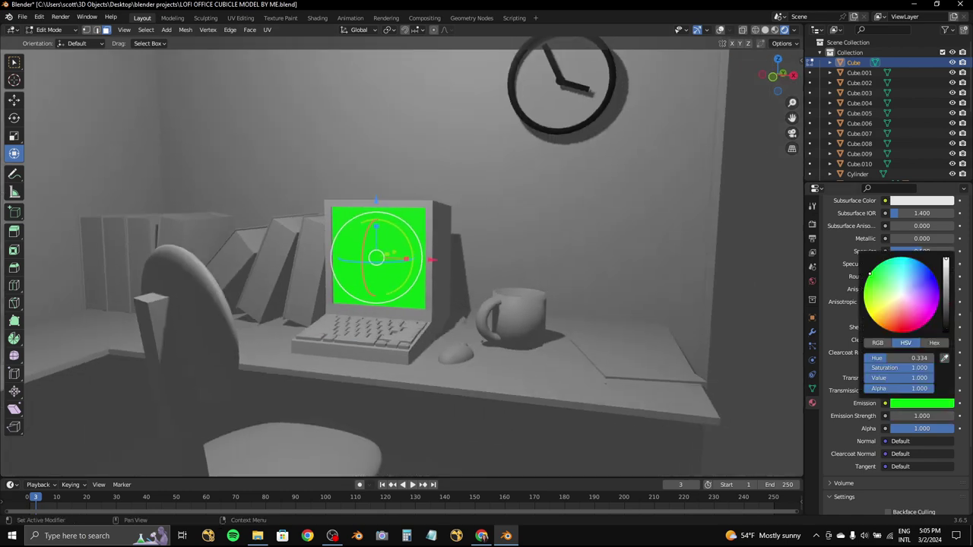
drag(945, 262, 946, 332)
key(KP_Decimal)
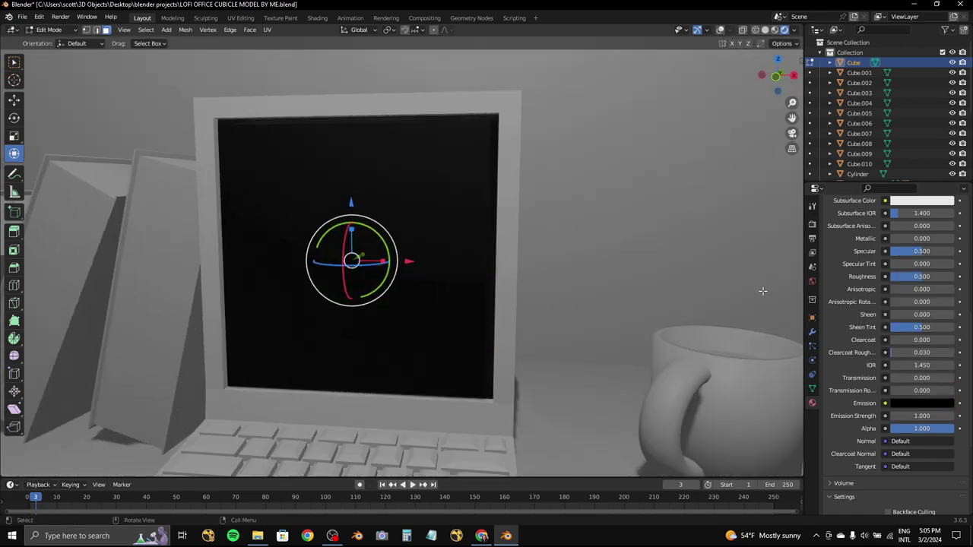
click(948, 401)
mouse_move(947, 334)
mouse_down()
mouse_move(947, 300)
mouse_move(947, 334)
mouse_up()
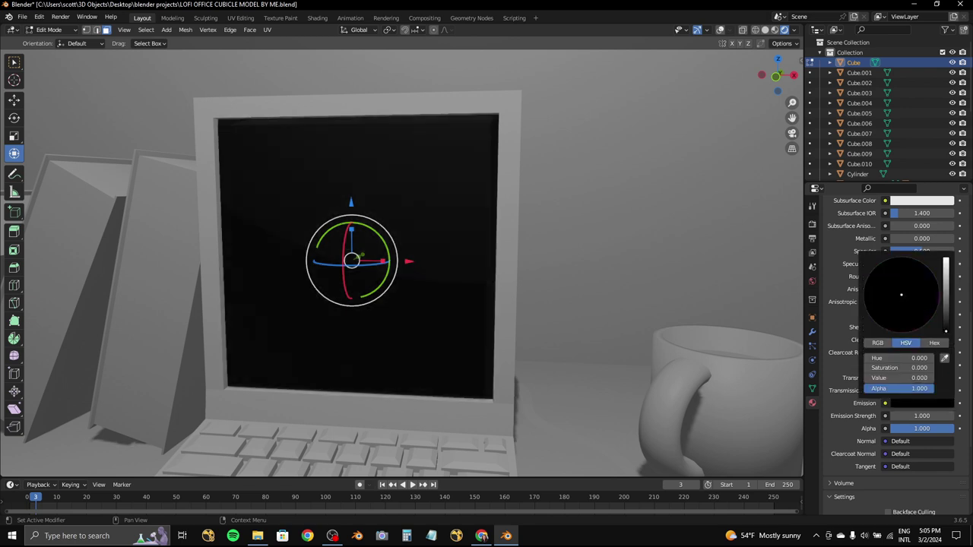
- Set the screen material's Metallic to 1.000
scroll(916, 365, up, 2)
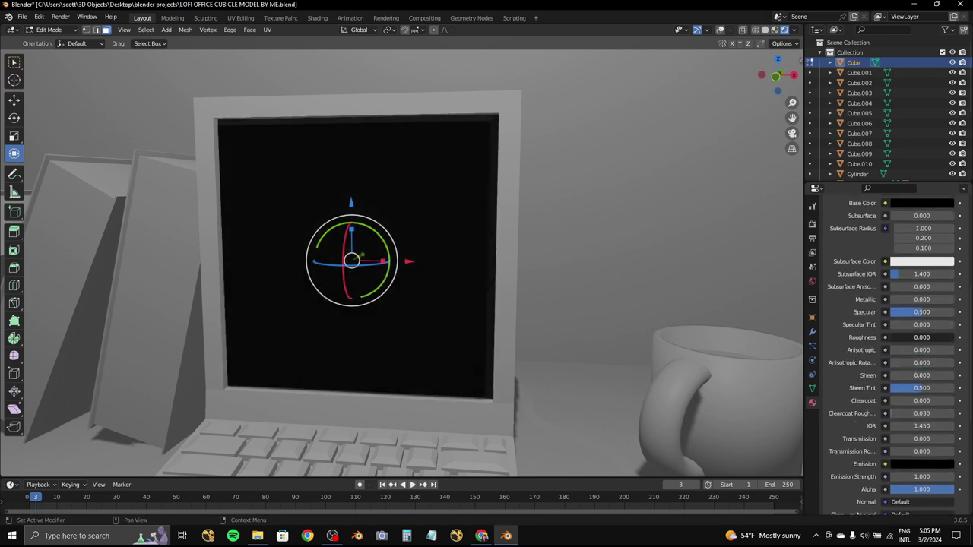
middle_drag(752, 133, 688, 128)
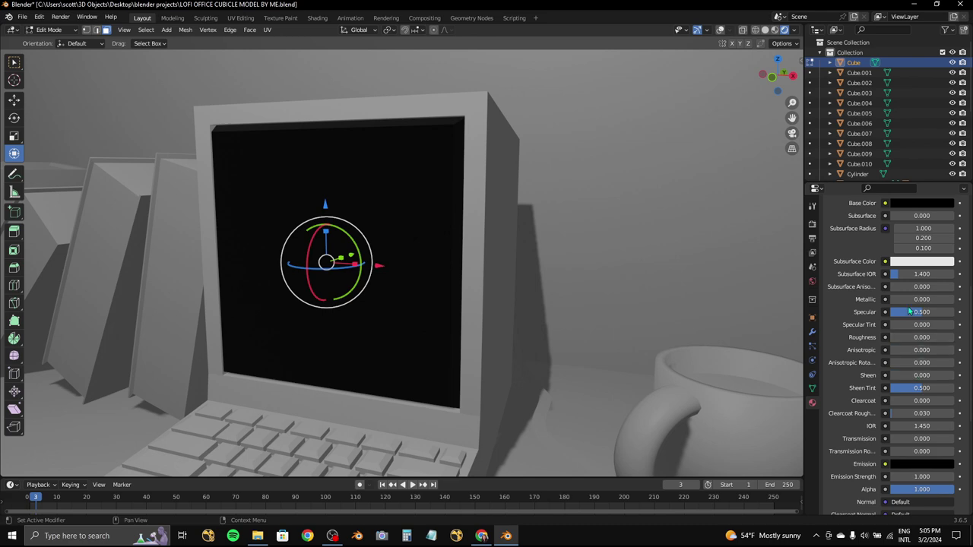
drag(921, 298, 934, 299)
middle_drag(572, 282, 532, 289)
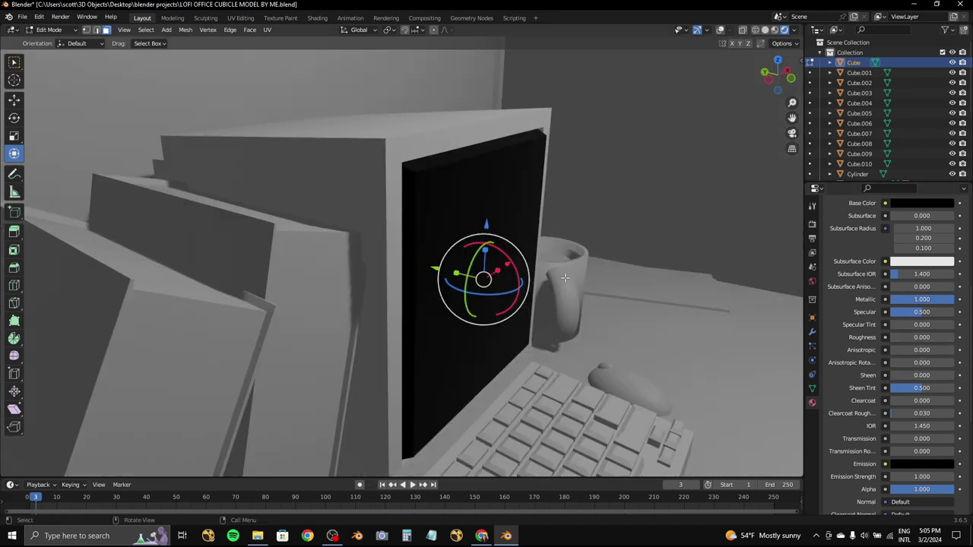
scroll(532, 289, down, 5)
- Switch the render engine to Cycles with viewport Denoise and preview the desk in rendered shading
click(812, 224)
click(923, 222)
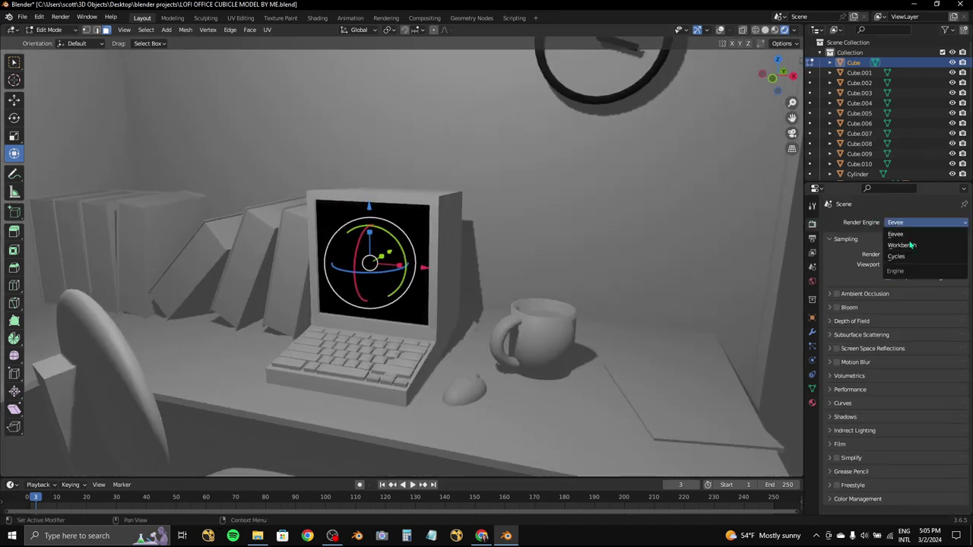
click(909, 259)
click(844, 342)
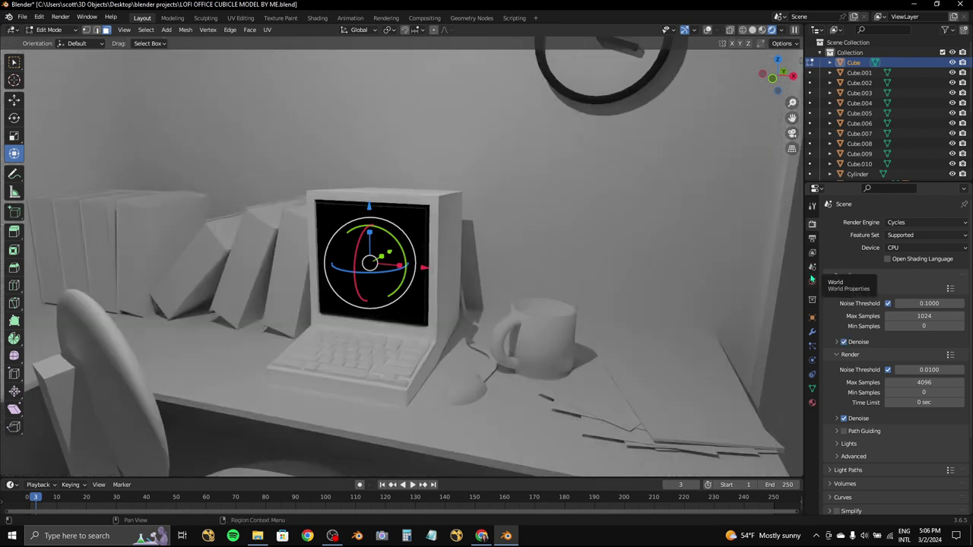
click(812, 403)
scroll(583, 251, up, 4)
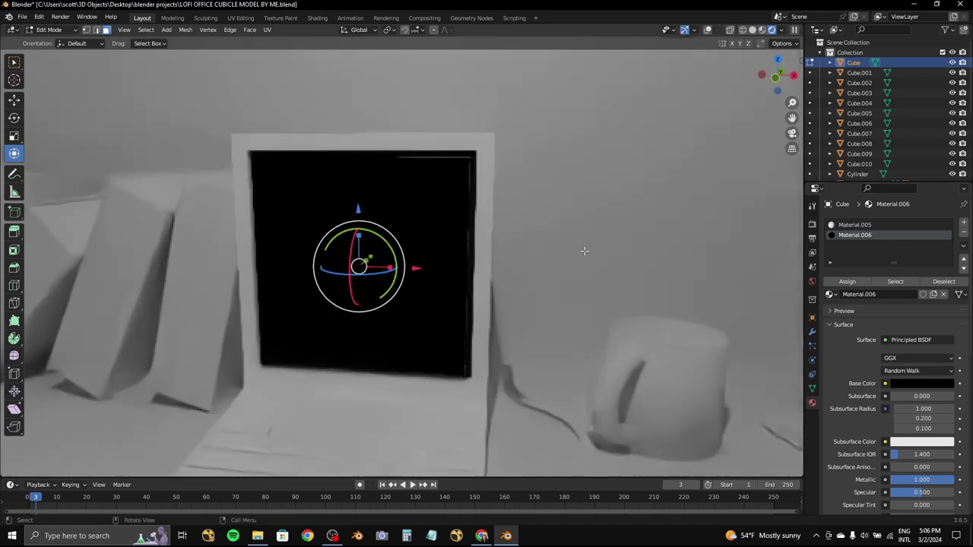
click(760, 30)
middle_drag(470, 228, 468, 171)
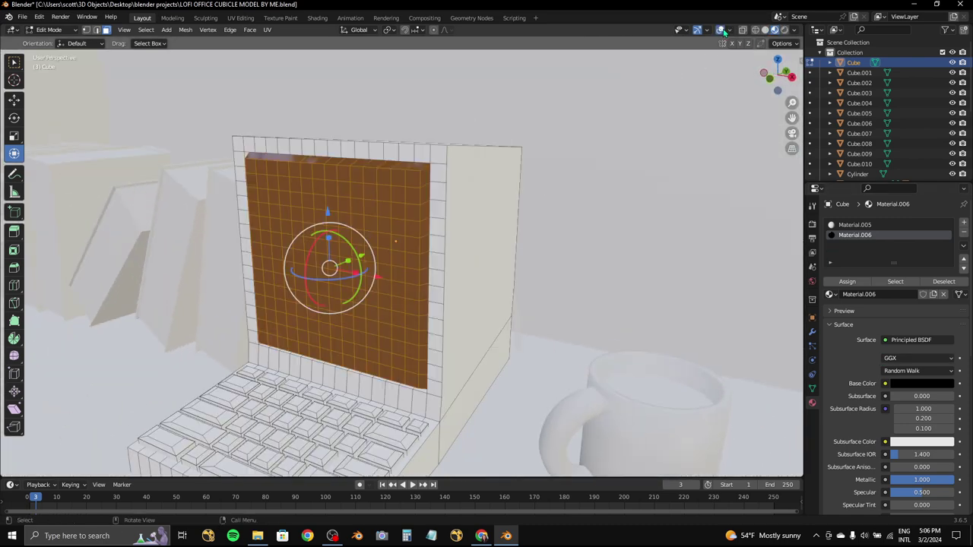
scroll(468, 171, down, 5)
scroll(581, 140, up, 4)
click(784, 30)
- Switch the render engine back to Eevee and show the whole computer mesh's Material.005 settings
click(811, 222)
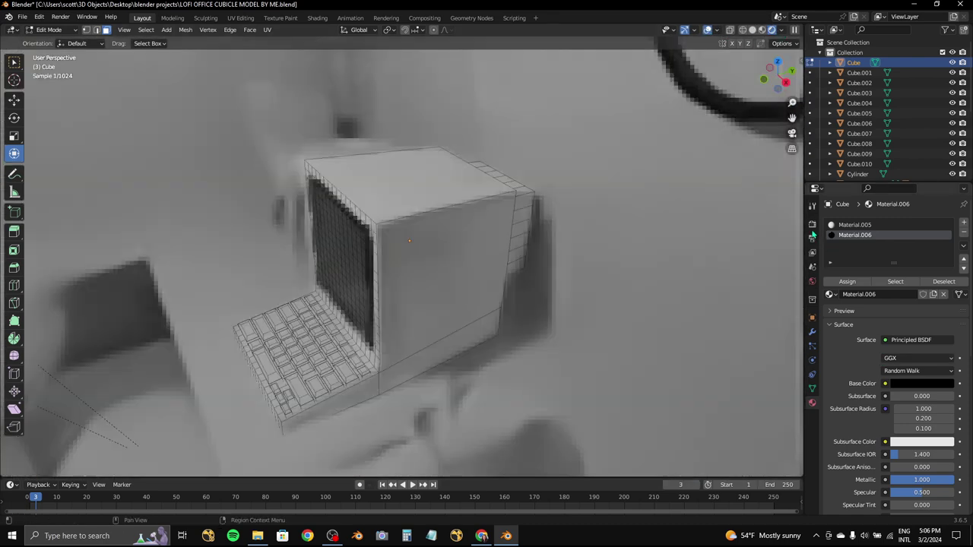
click(924, 222)
click(912, 232)
mouse_move(471, 197)
shift+middle_down()
mouse_move(411, 152)
mouse_move(571, 159)
shift+middle_up()
key(a)
click(812, 402)
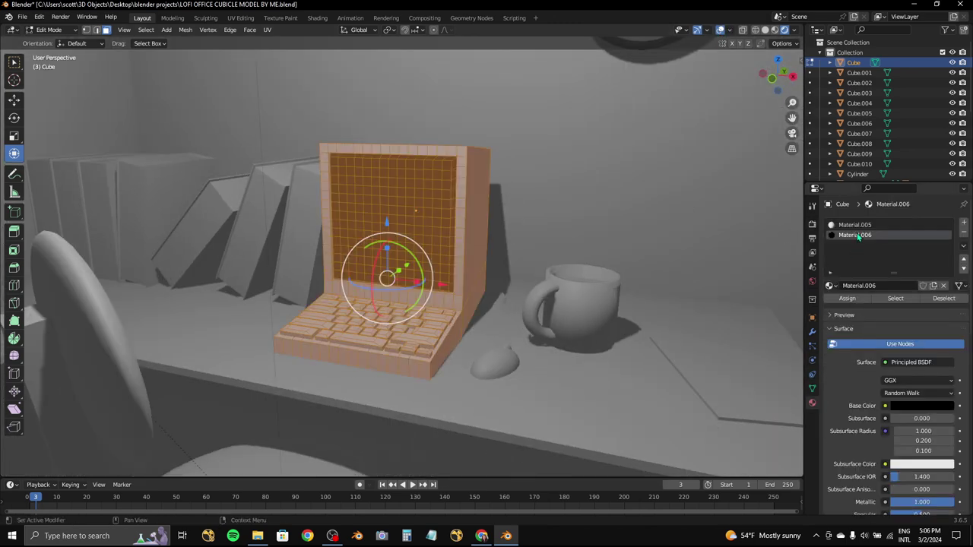
click(78, 536)
- Search 'worn plastic texture' in Bing images via Edge and save a scratched texture JPEG to Downloads
text(worn plastic texture)
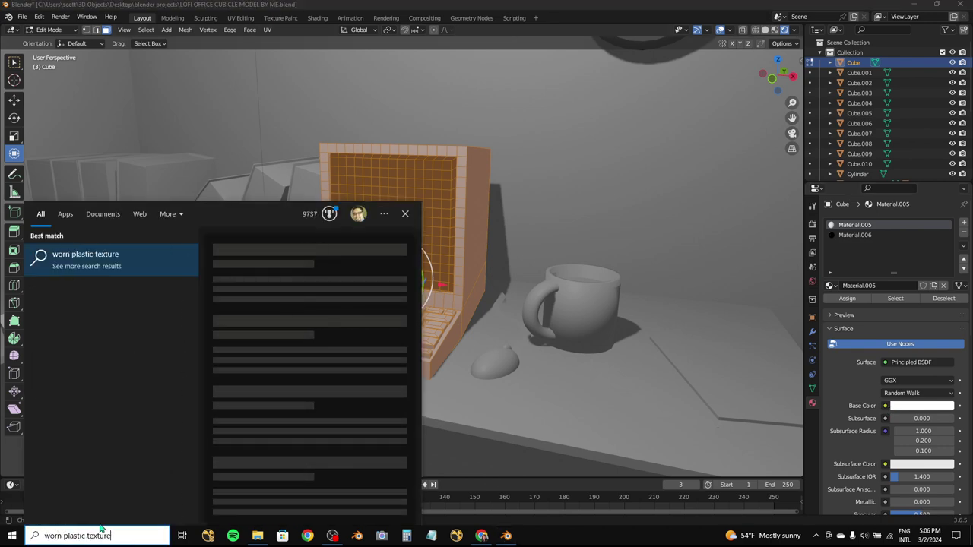
scroll(298, 338, down, 2)
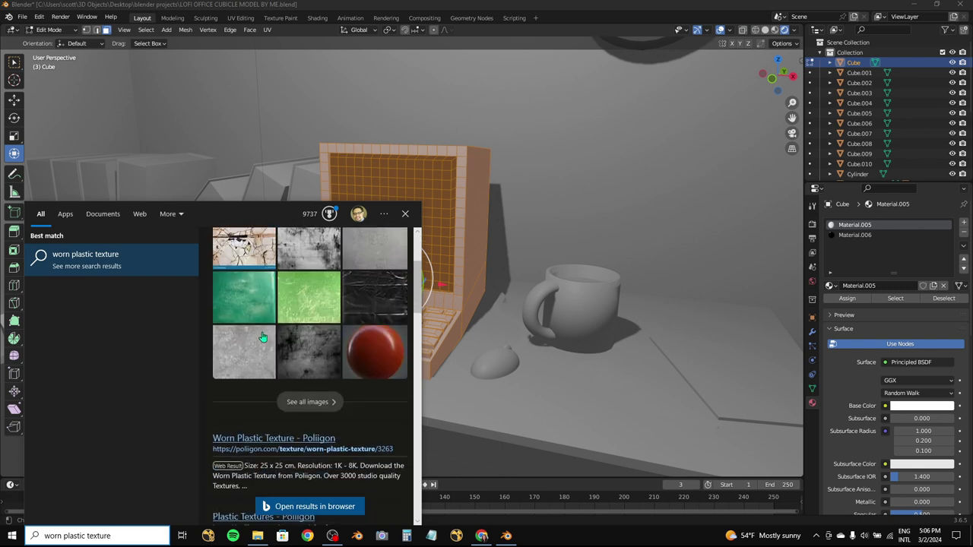
scroll(259, 342, up, 2)
click(259, 341)
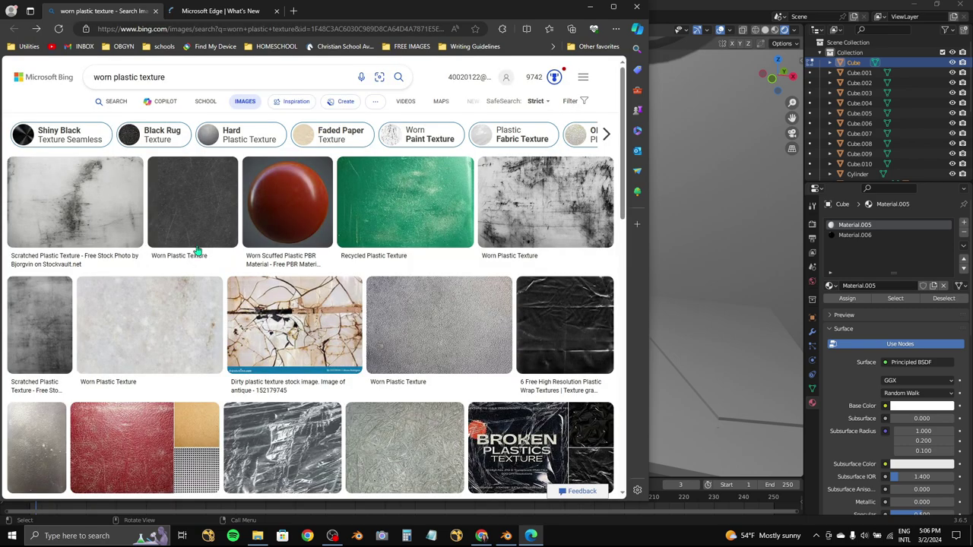
click(113, 184)
right_click(261, 235)
click(289, 262)
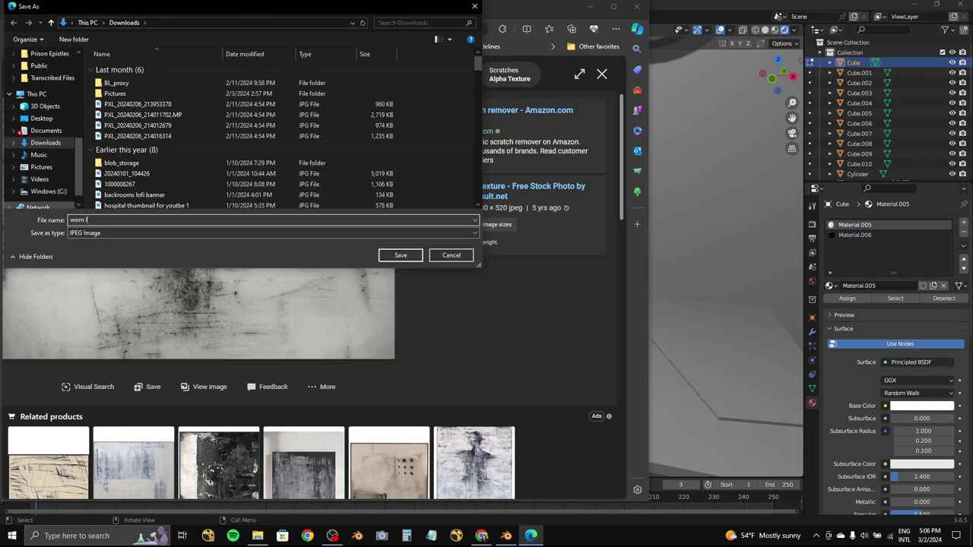
click(401, 255)
- Set the computer's base colour to an image texture using worn plastic.jpg
click(869, 365)
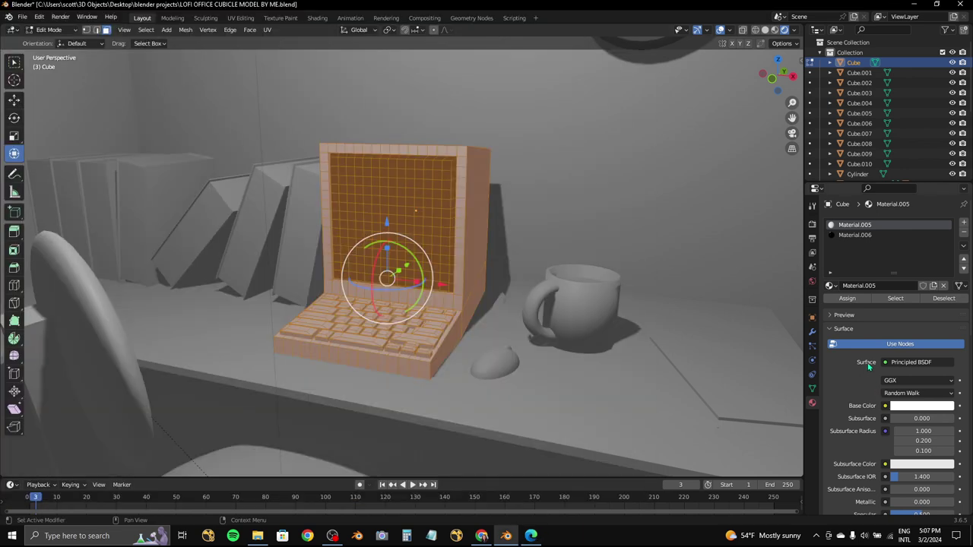
click(885, 405)
click(887, 408)
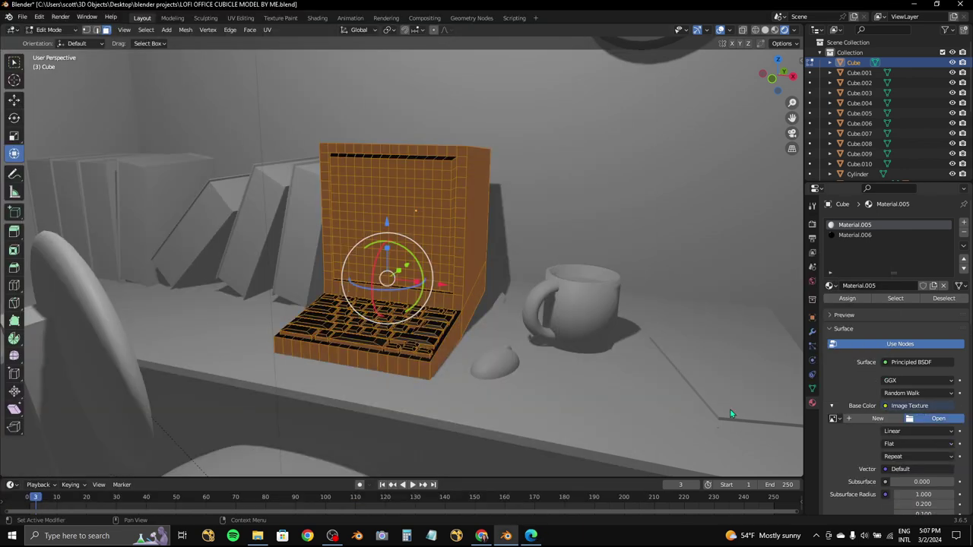
click(939, 418)
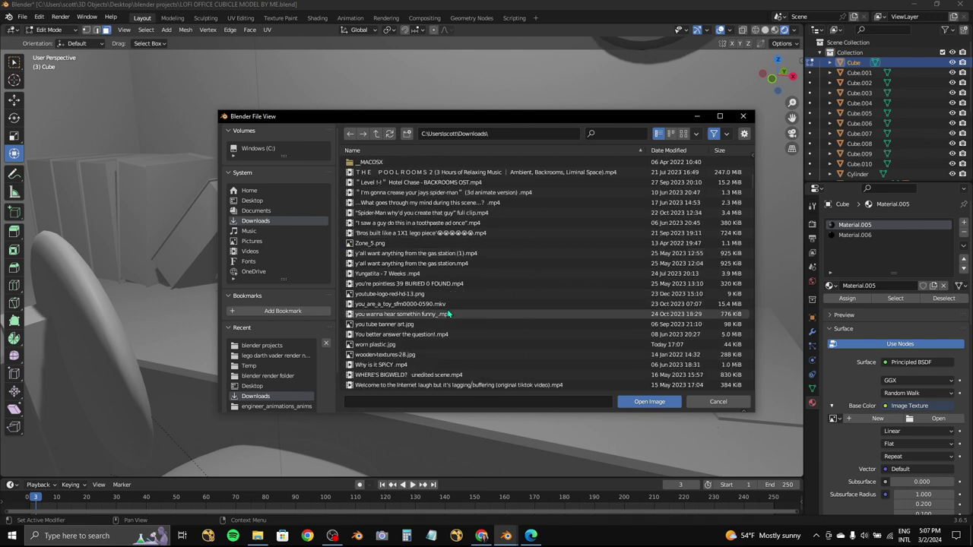
click(648, 402)
mouse_move(395, 274)
middle_down()
mouse_move(406, 233)
mouse_move(141, 24)
middle_up()
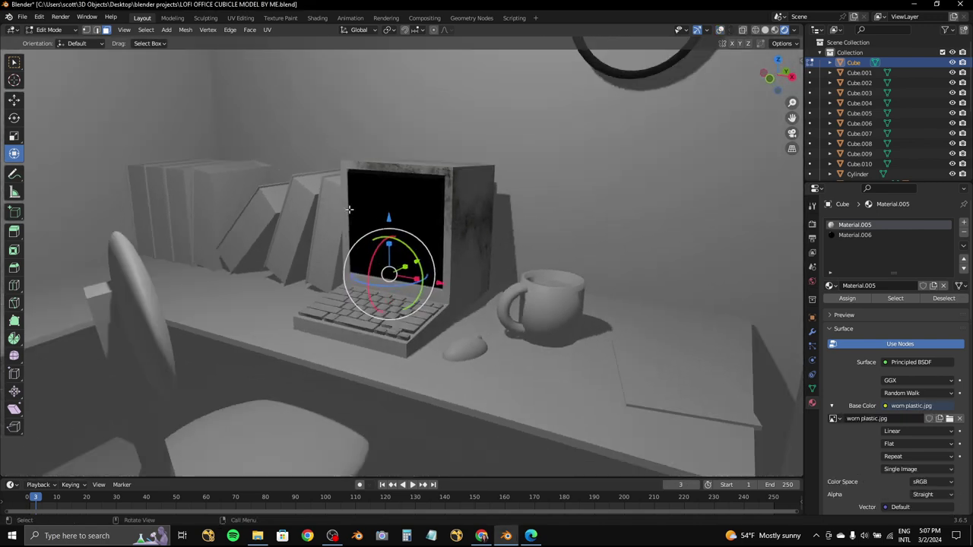
- In UV Editing, preview the texture, select all the computer's UV islands, and shrink and move them
click(240, 18)
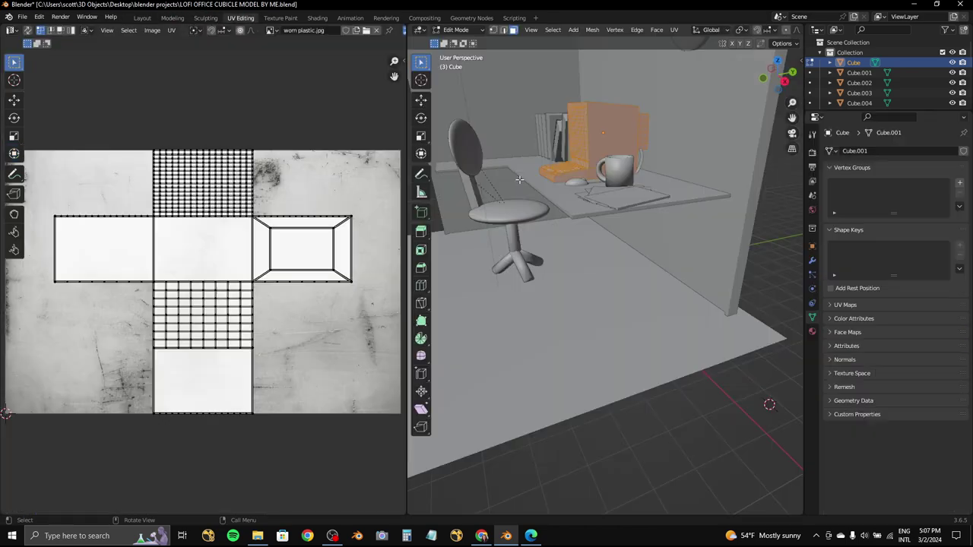
click(741, 160)
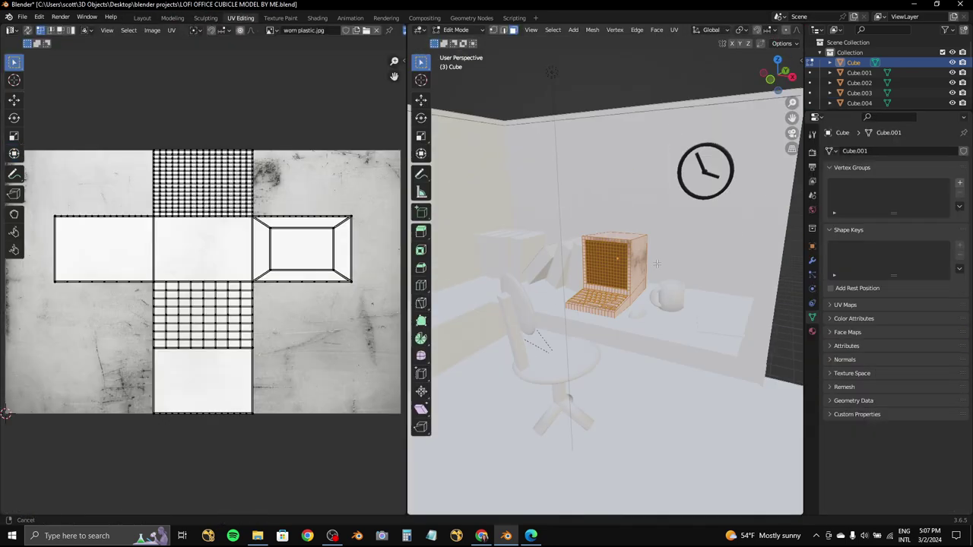
key(KP_Decimal)
key(a)
key(s)
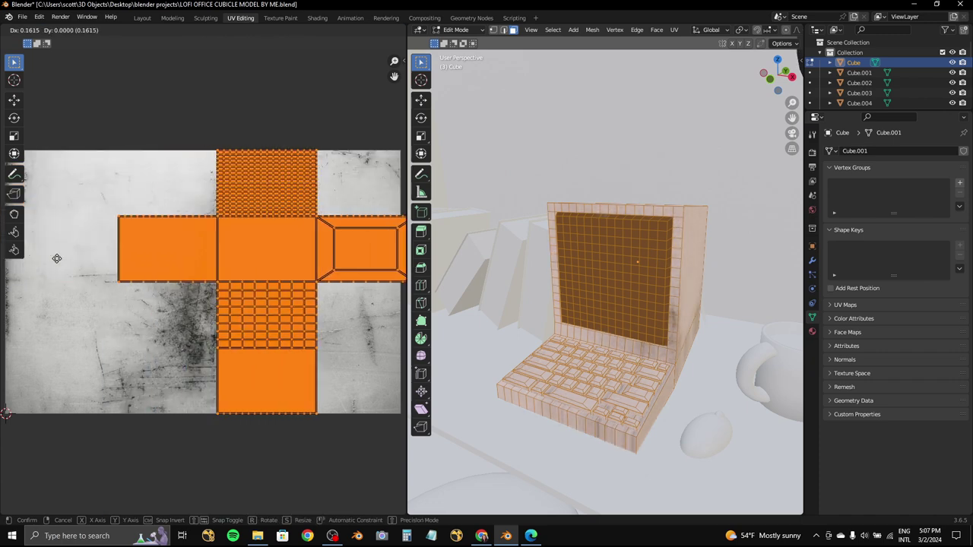
click(240, 261)
key(g)
click(228, 251)
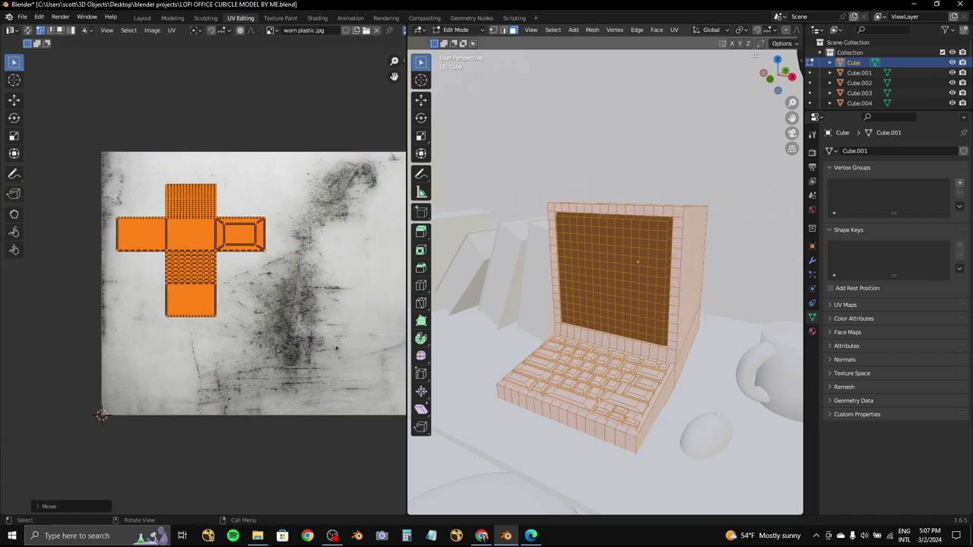
drag(804, 80, 906, 81)
middle_drag(646, 304, 608, 289)
- Resize the UV islands, place them up and left, then shrink them further
key(s)
click(127, 227)
key(g)
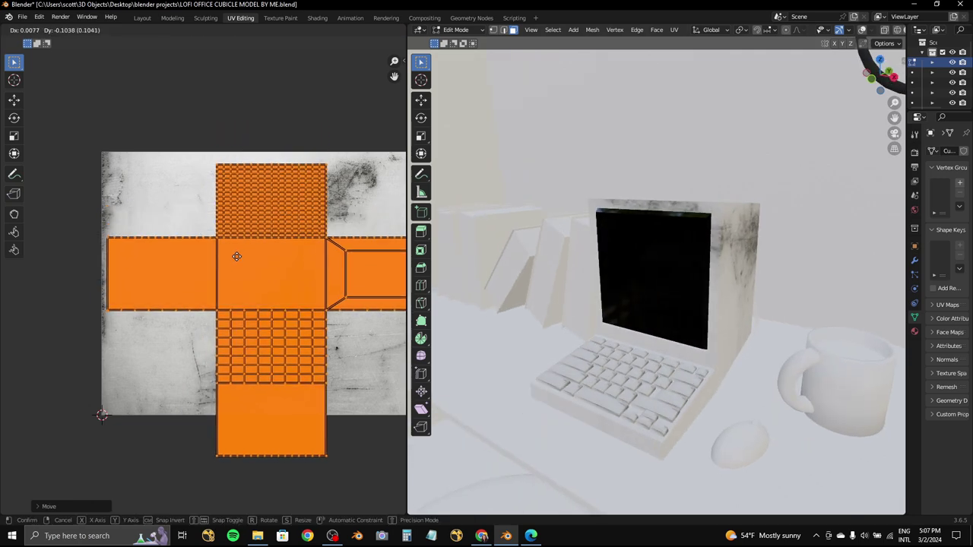
scroll(251, 257, down, 1)
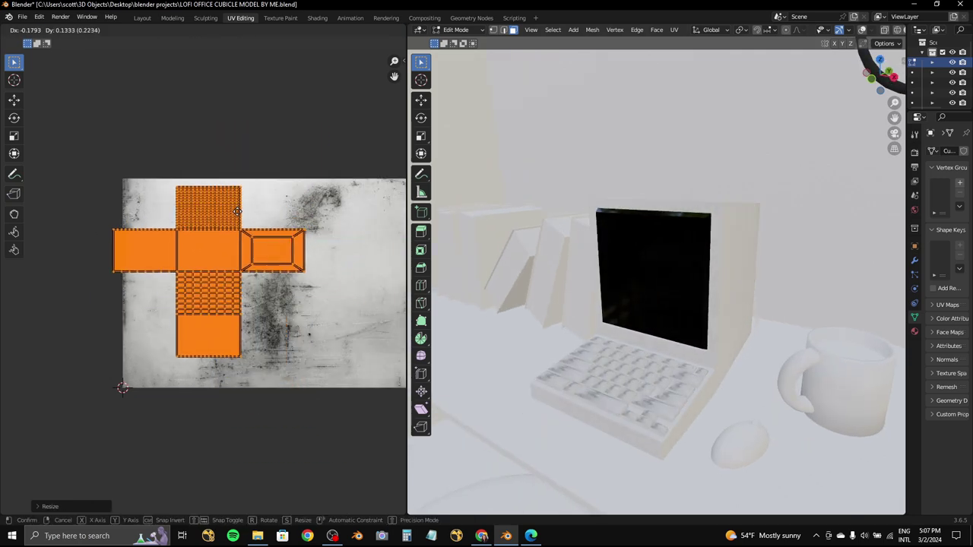
click(249, 212)
key(s)
click(287, 199)
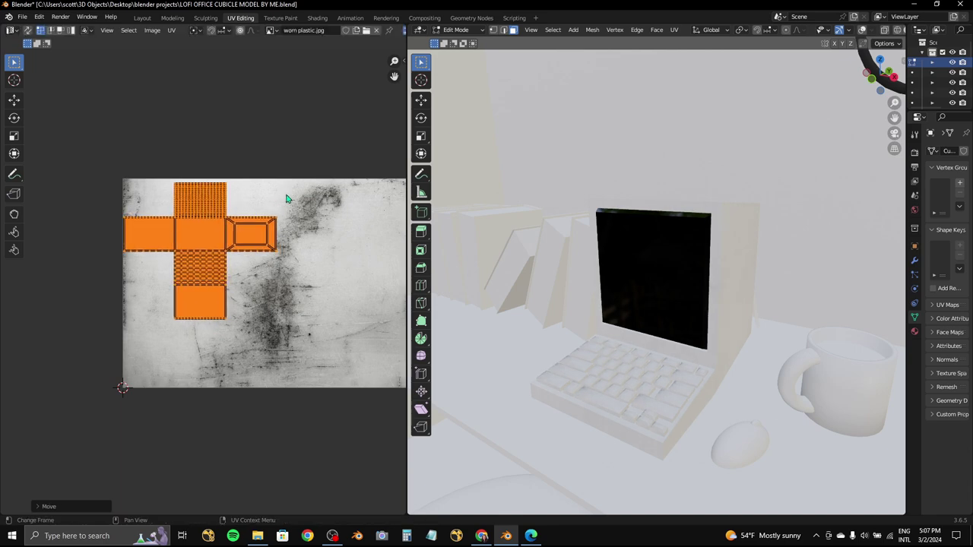
- Move the UV islands onto another area of the worn plastic image and resize them
scroll(288, 248, up, 1)
scroll(218, 222, up, 2)
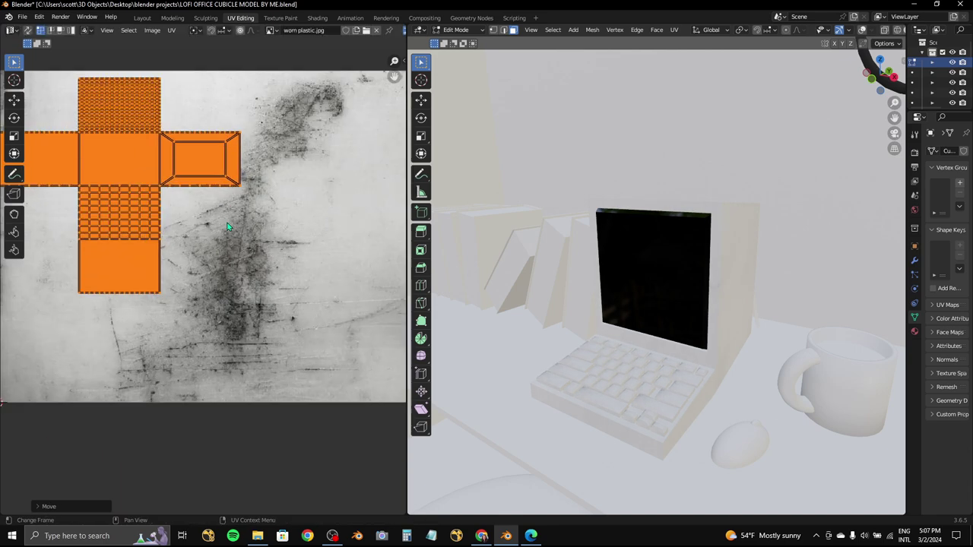
scroll(218, 221, up, 2)
scroll(218, 222, down, 3)
key(g)
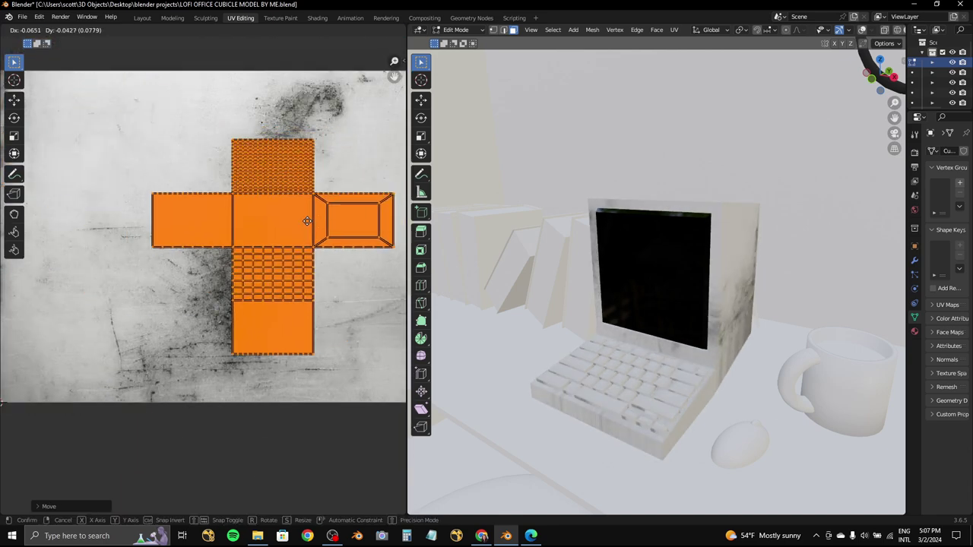
click(380, 266)
scroll(322, 224, down, 3)
key(g)
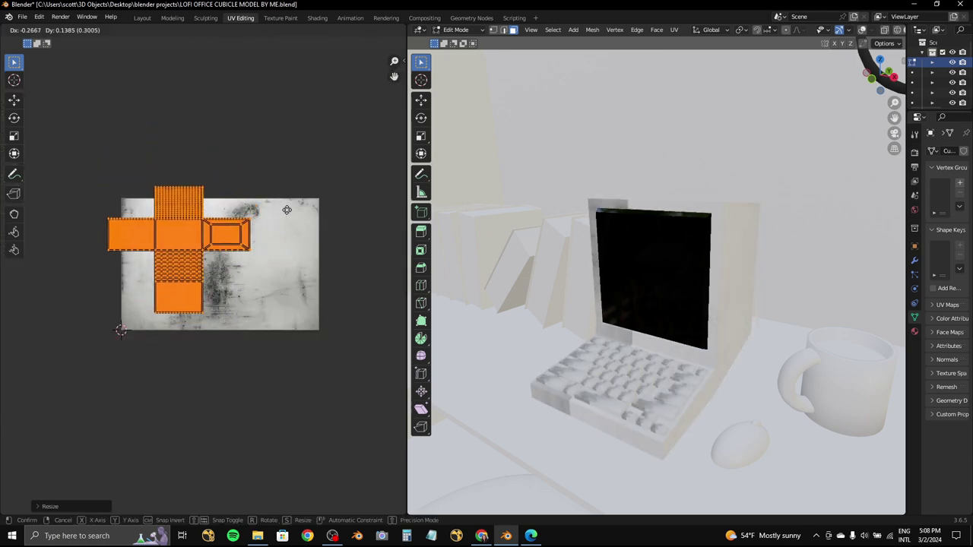
click(261, 215)
scroll(256, 217, up, 2)
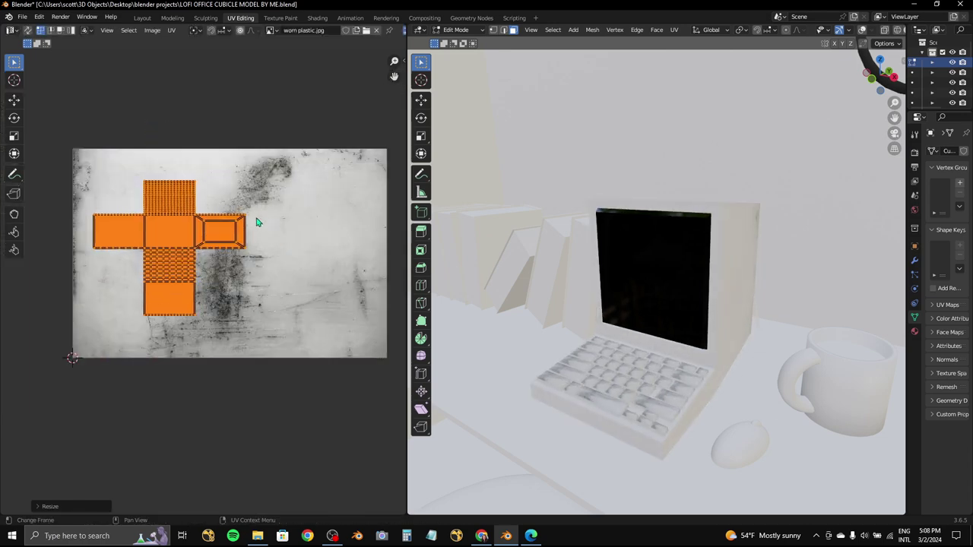
scroll(175, 276, up, 5)
- Select the keyboard UV face and recentre the UV view on the islands
click(173, 237)
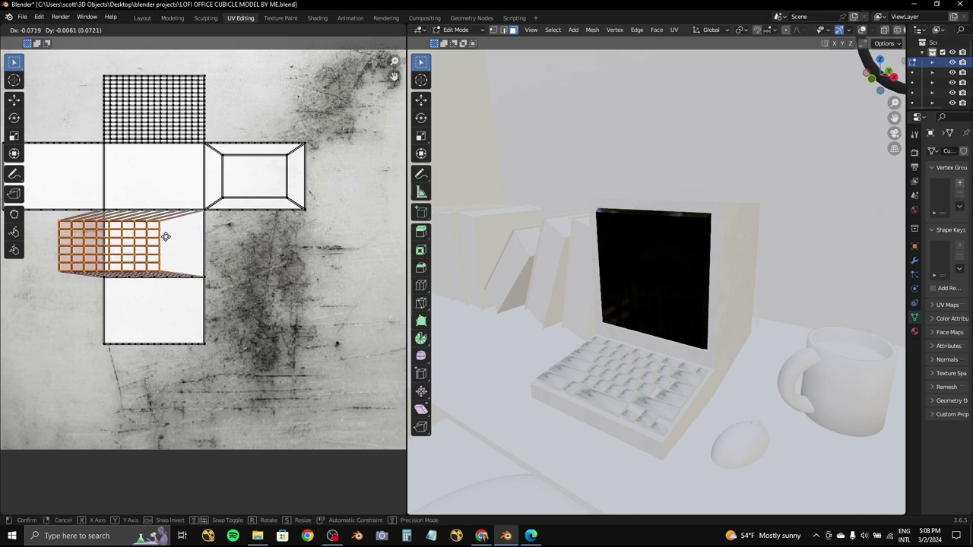
right_click(166, 236)
key(r)
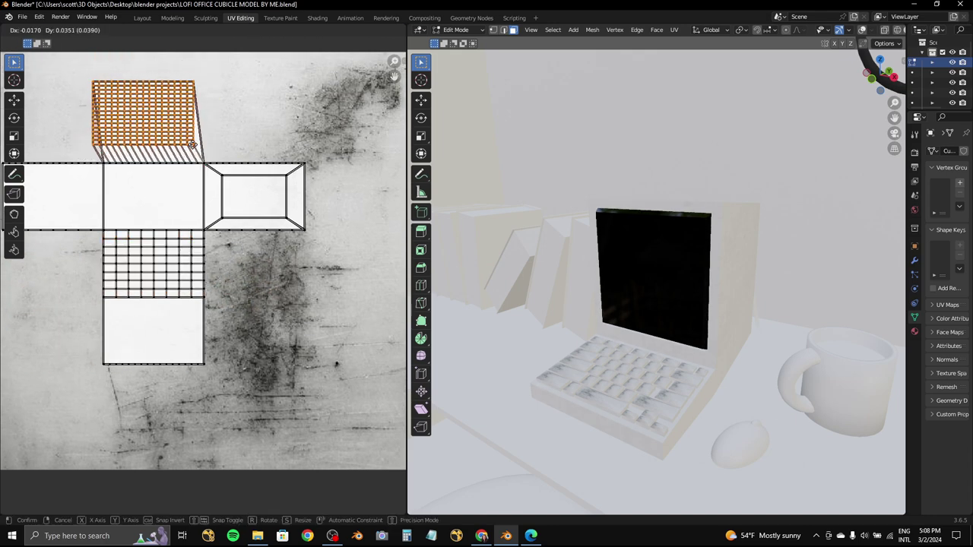
right_click(183, 165)
middle_drag(182, 165, 254, 255)
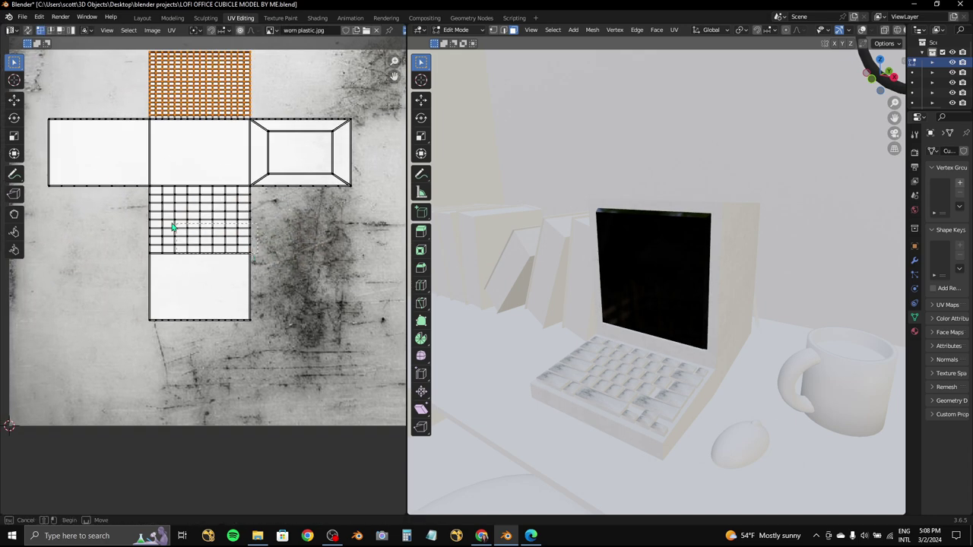
- Shift all islands slightly up-right, then select the bottom and right faces to move the right one left
drag(139, 180, 141, 180)
key(a)
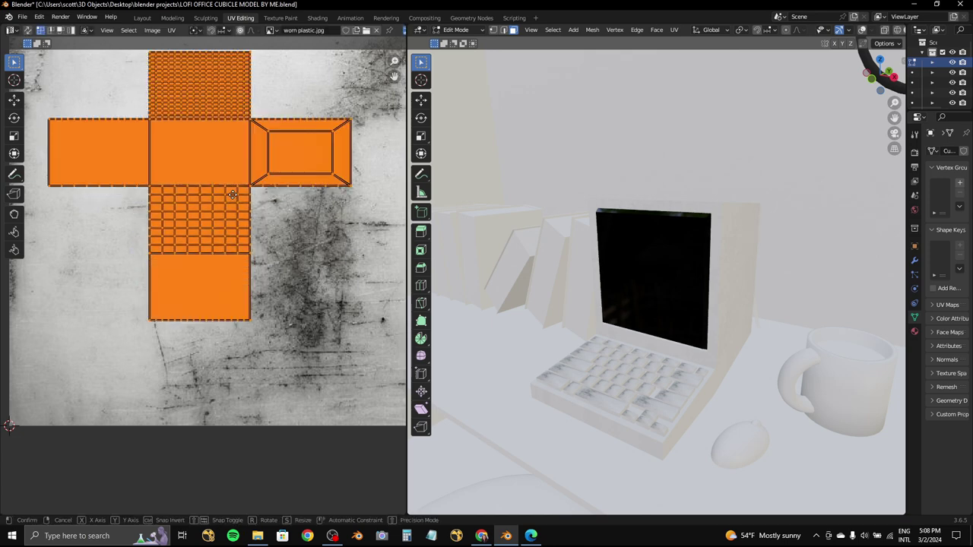
key(g)
click(234, 193)
click(104, 290)
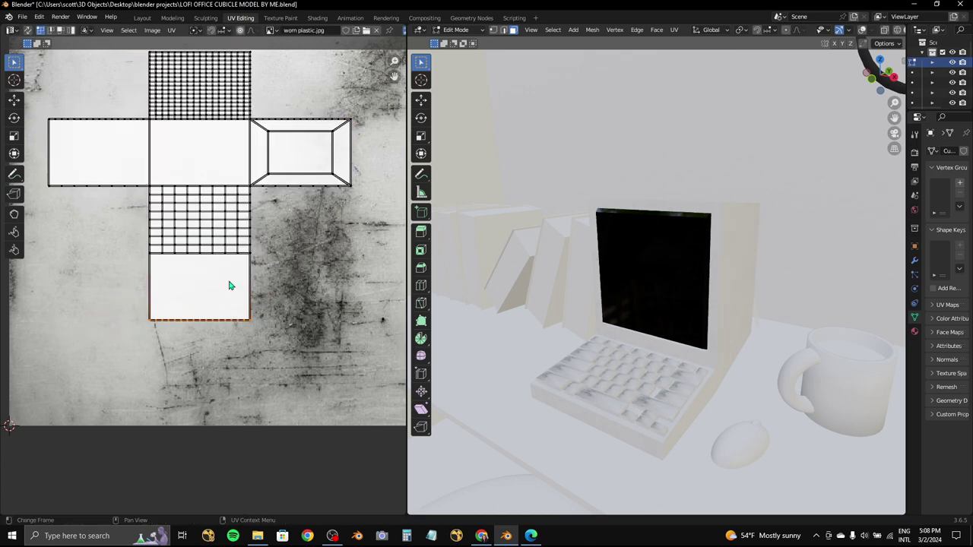
drag(128, 257, 129, 256)
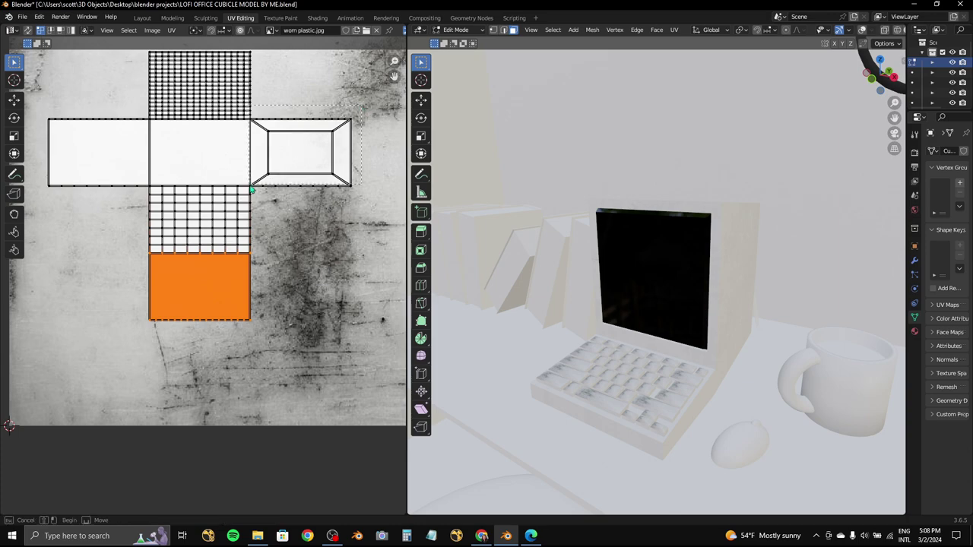
drag(252, 189, 251, 188)
key(g)
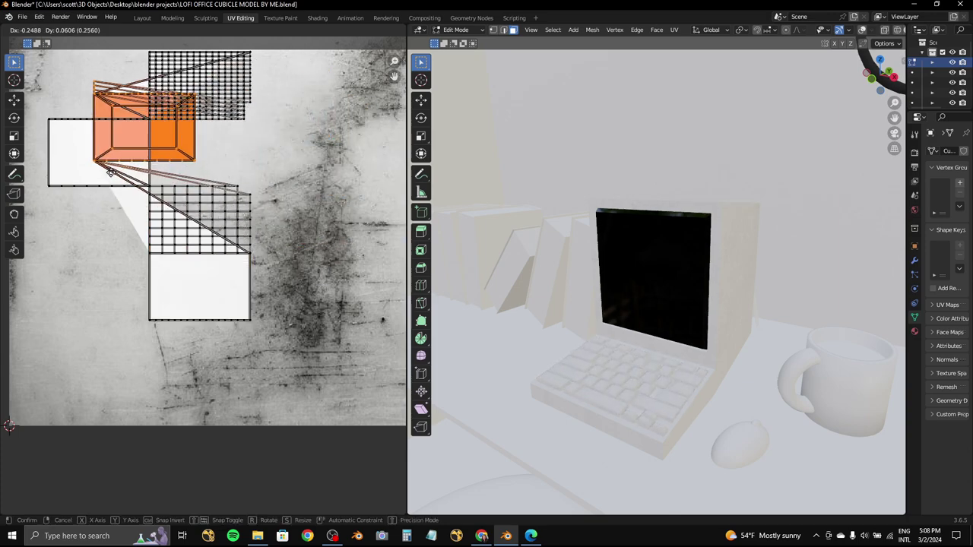
- Back in the Layout workspace, select the point light and view the cubicle from above
click(143, 18)
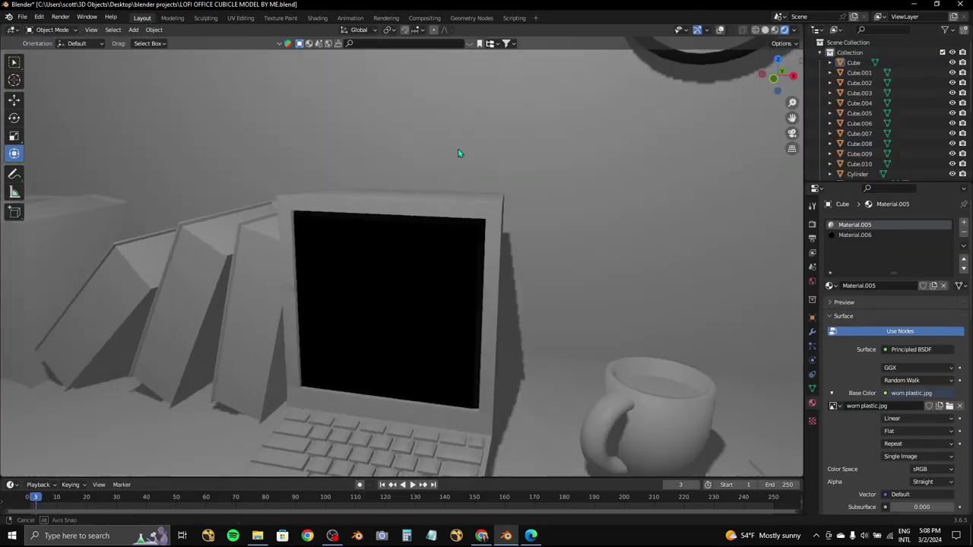
scroll(599, 111, down, 5)
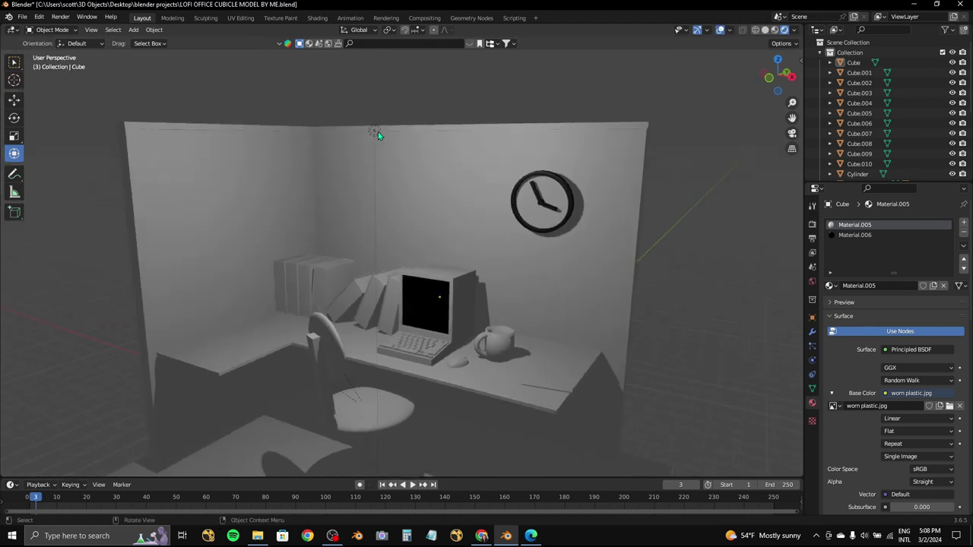
click(377, 132)
key(g)
middle_drag(345, 75, 456, 152)
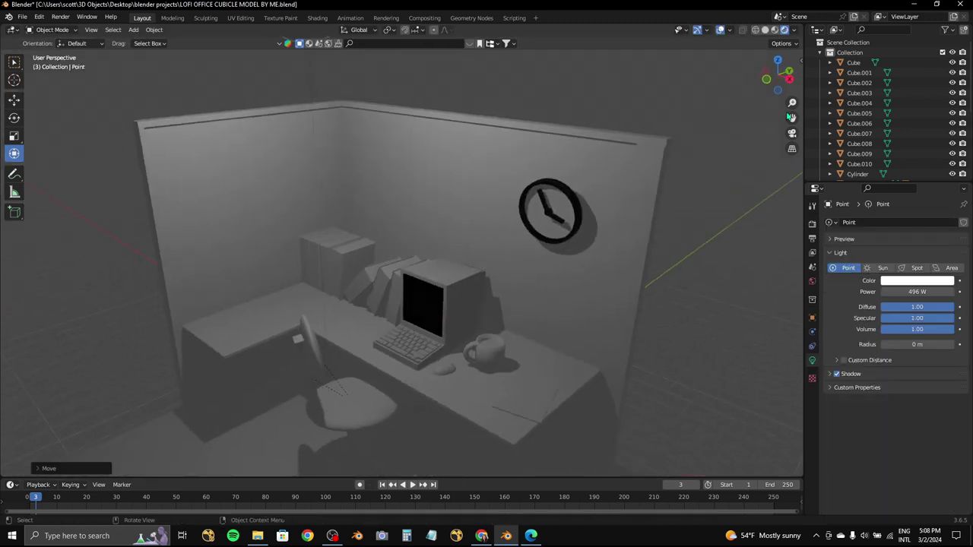
key(KP_7)
- Duplicate the point light as Point.001 and place the copy above the desk
click(571, 282)
click(571, 282)
middle_drag(571, 282, 487, 133)
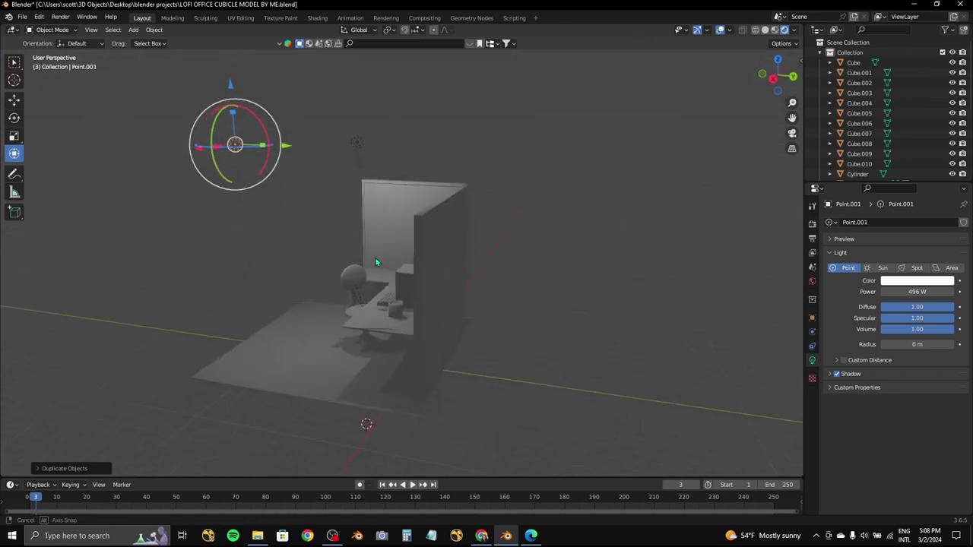
click(283, 90)
scroll(425, 251, up, 3)
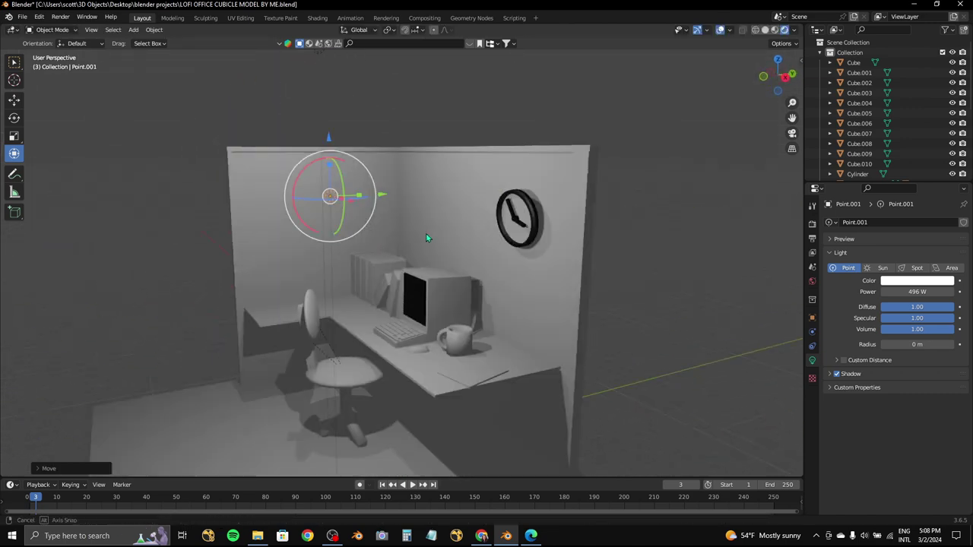
scroll(426, 251, up, 3)
key(g)
click(577, 216)
mouse_move(577, 216)
middle_down()
mouse_move(504, 223)
mouse_move(531, 303)
middle_up()
scroll(493, 233, up, 3)
scroll(517, 232, down, 3)
- Give the mug a new material with worn plastic.jpg from Downloads as its base colour texture
click(531, 304)
click(811, 403)
click(875, 261)
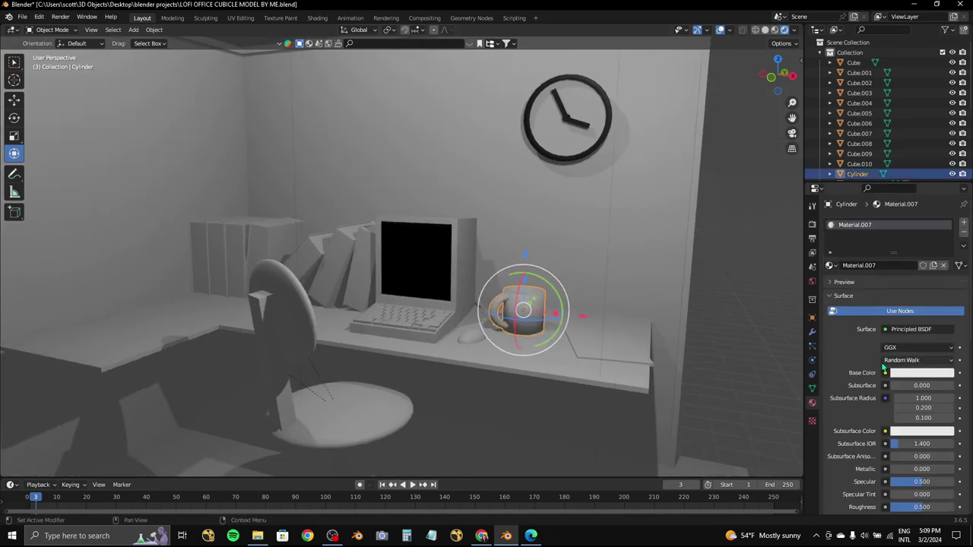
click(886, 373)
click(695, 321)
click(927, 386)
click(256, 345)
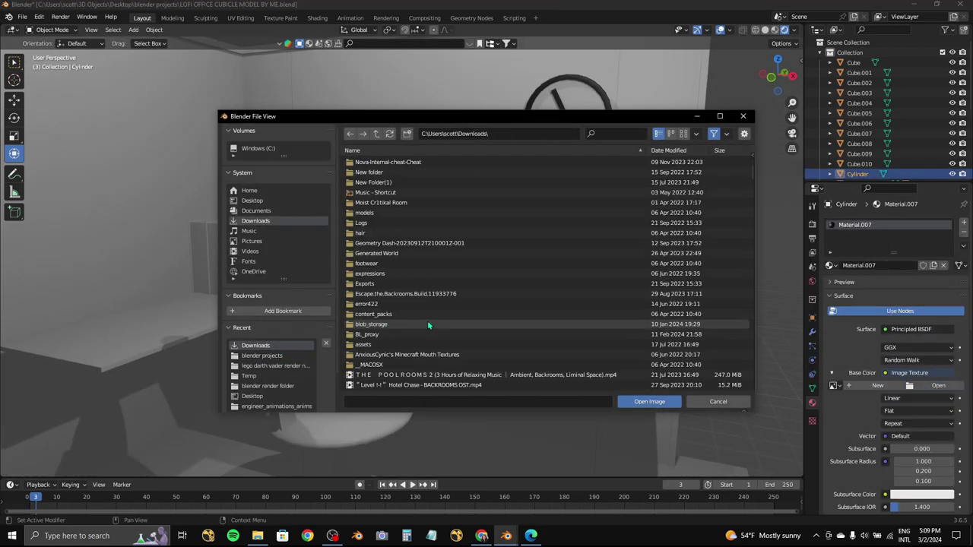
scroll(427, 321, down, 5)
scroll(456, 326, down, 3)
click(479, 328)
click(650, 403)
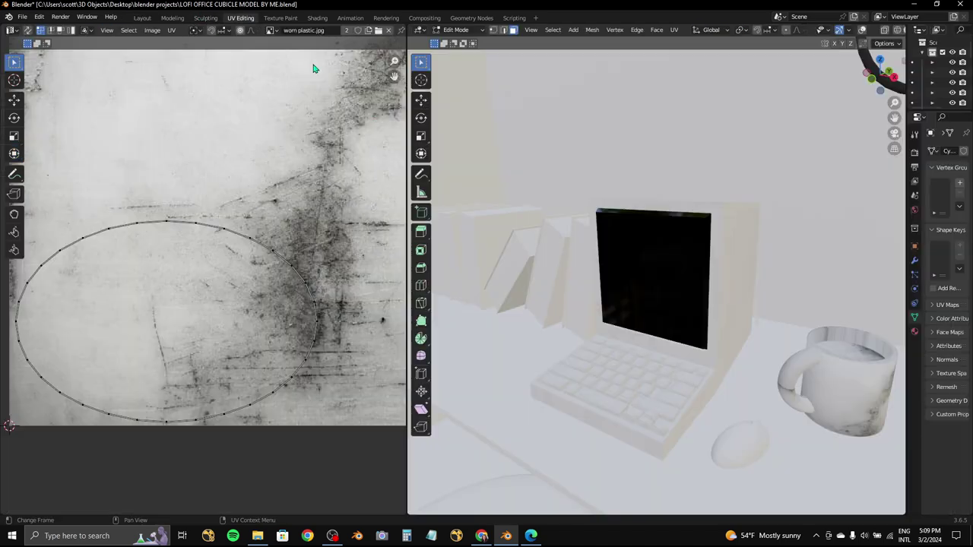
- In UV Editing, enlarge the mug's UVs and move them toward the image's top-left
click(240, 17)
scroll(280, 256, down, 4)
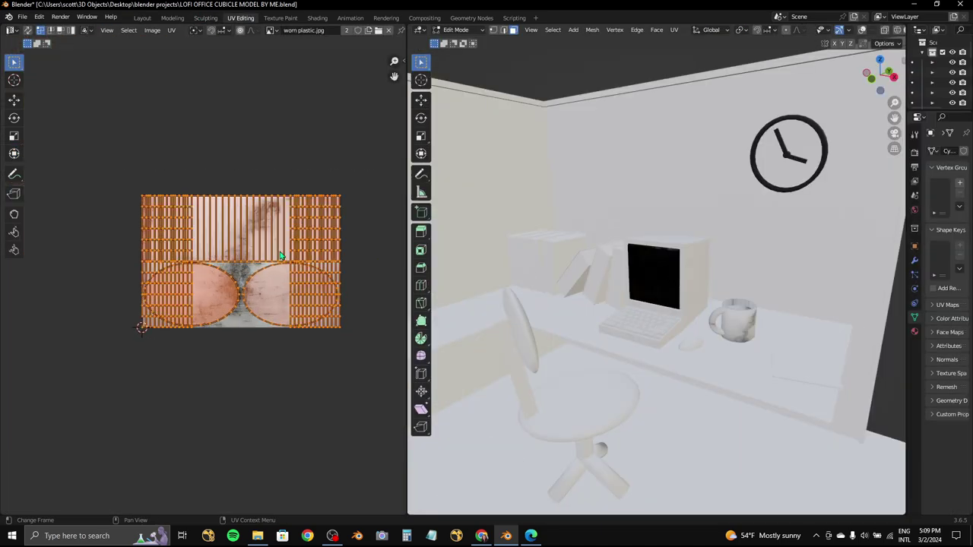
scroll(280, 256, down, 5)
key(s)
key(g)
middle_drag(729, 289, 759, 281)
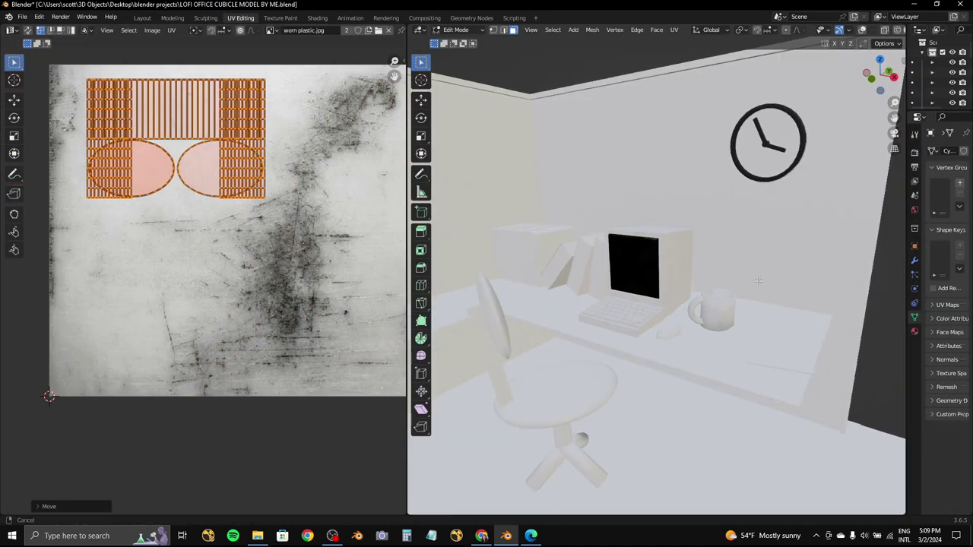
scroll(758, 281, up, 8)
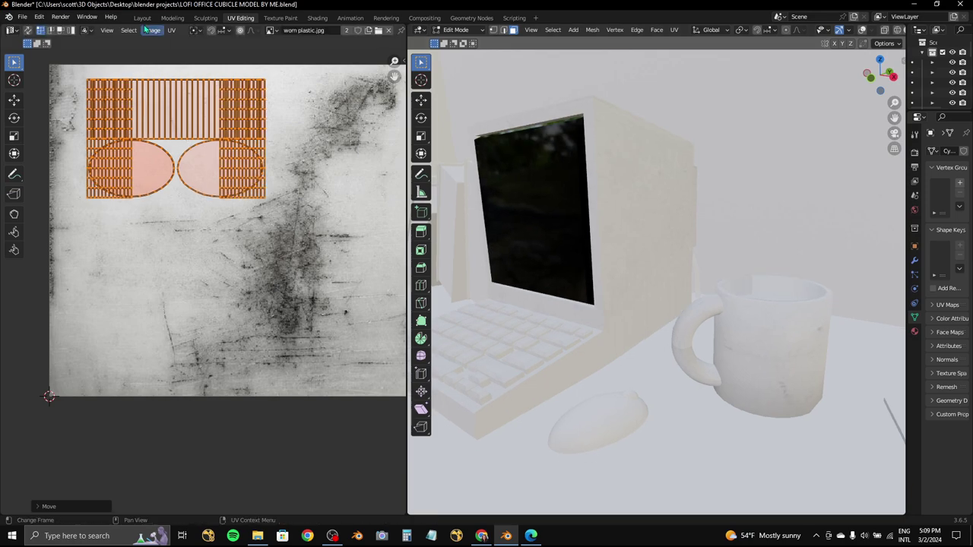
click(142, 18)
scroll(456, 256, up, 4)
- Assign a new dark brown coffee material, Material.008, to the mug's top face
click(39, 32)
click(46, 57)
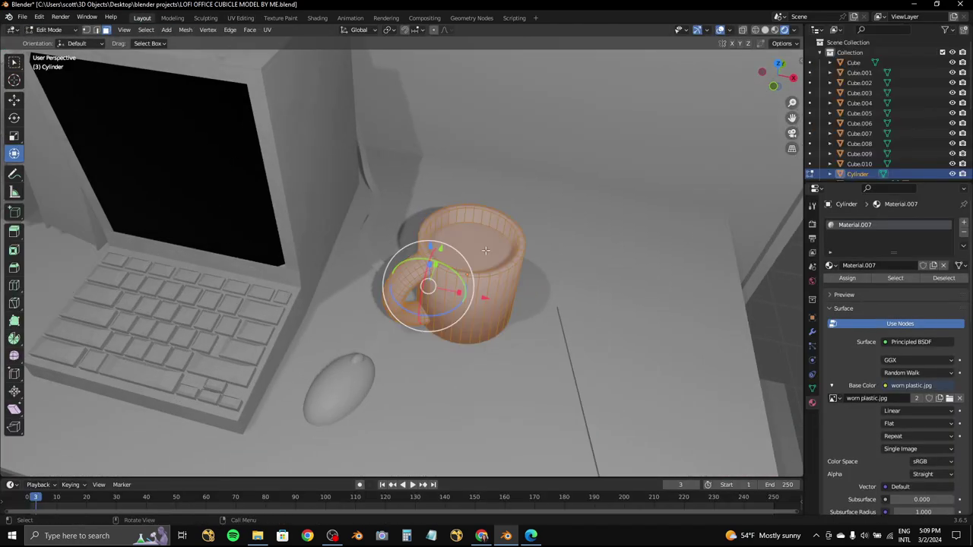
click(469, 247)
click(964, 222)
click(892, 284)
click(922, 408)
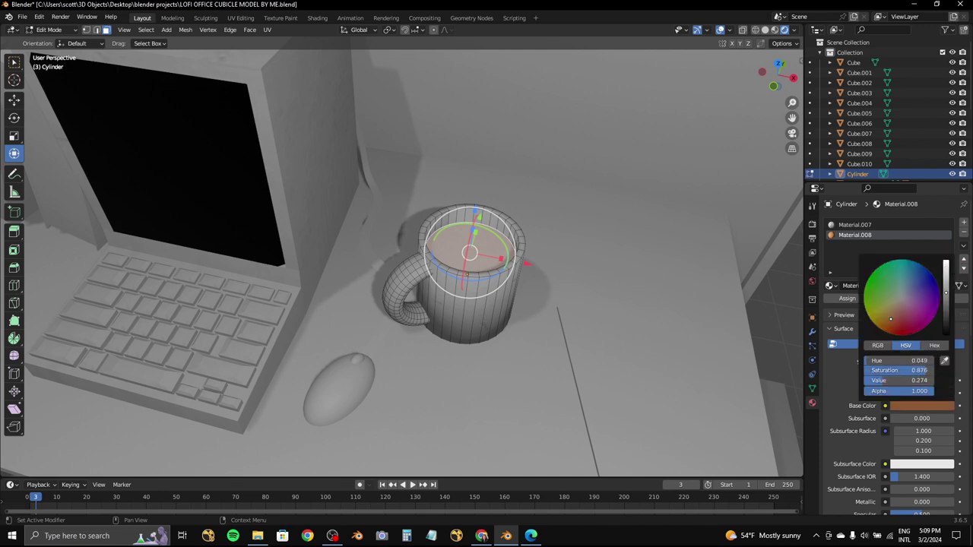
click(846, 298)
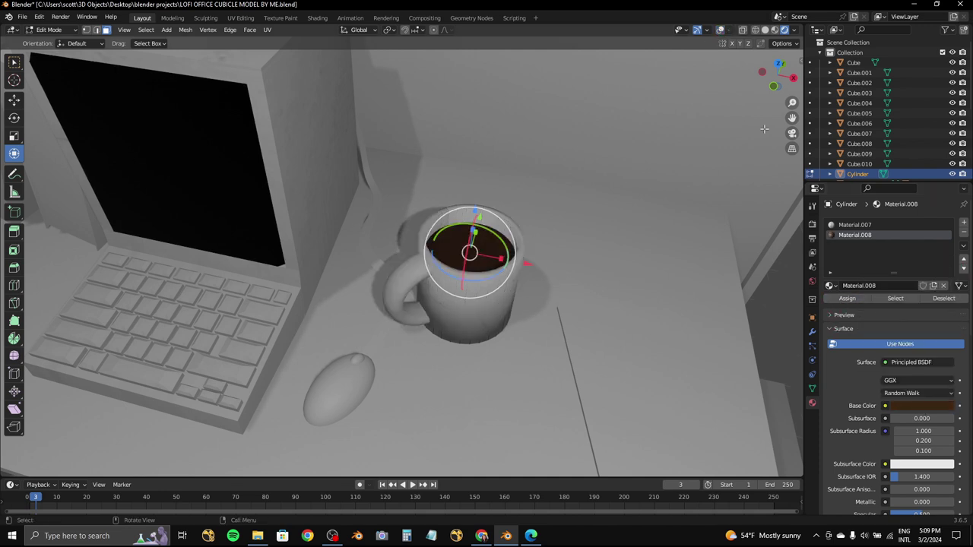
click(917, 408)
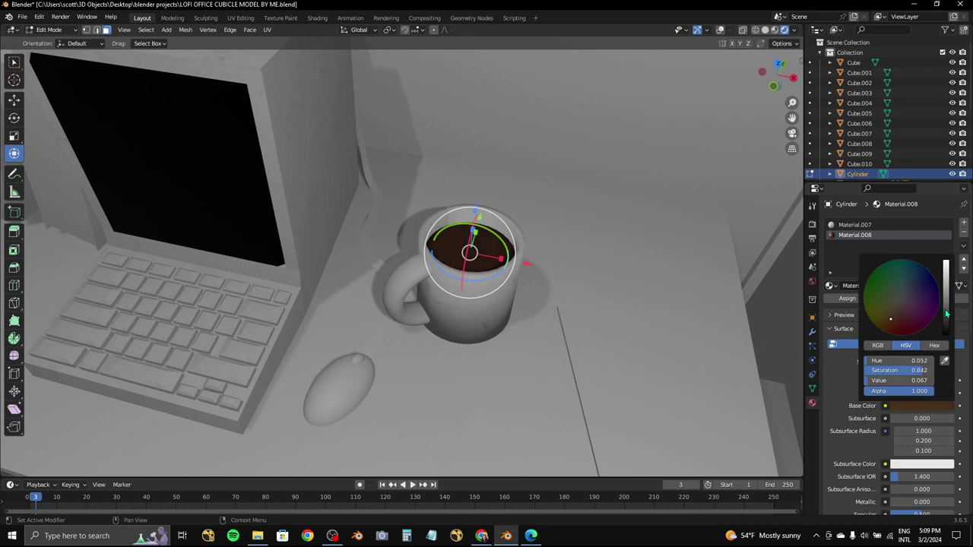
scroll(609, 142, down, 10)
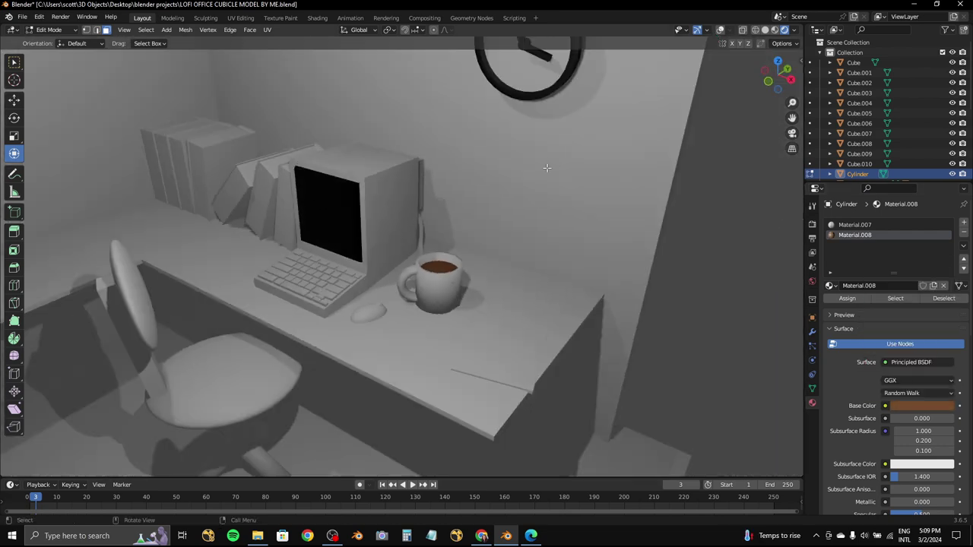
middle_drag(573, 152, 562, 163)
scroll(430, 193, up, 10)
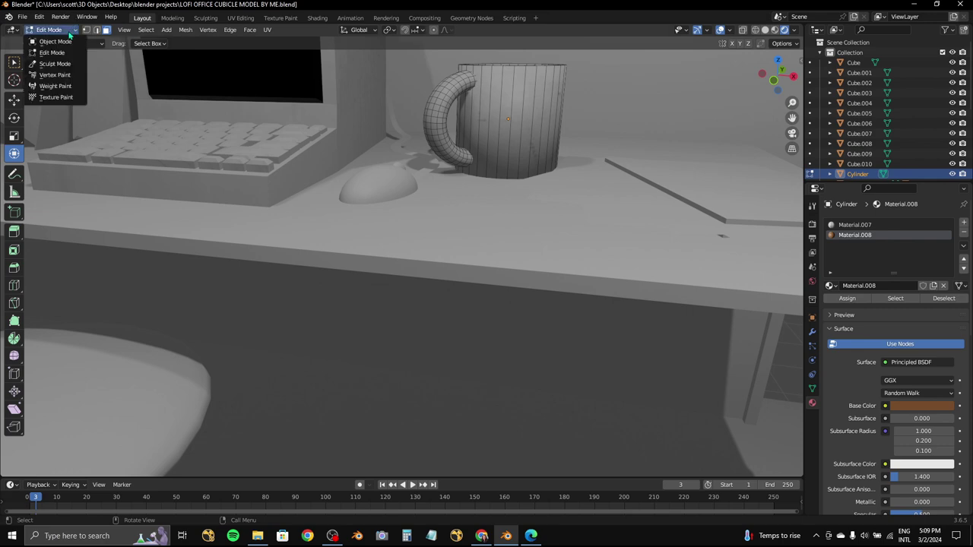
- Return to Object Mode and give the thin desk slab Cube.002 new Material.009
click(54, 41)
middle_drag(380, 228, 462, 256)
click(462, 256)
middle_drag(501, 304, 532, 289)
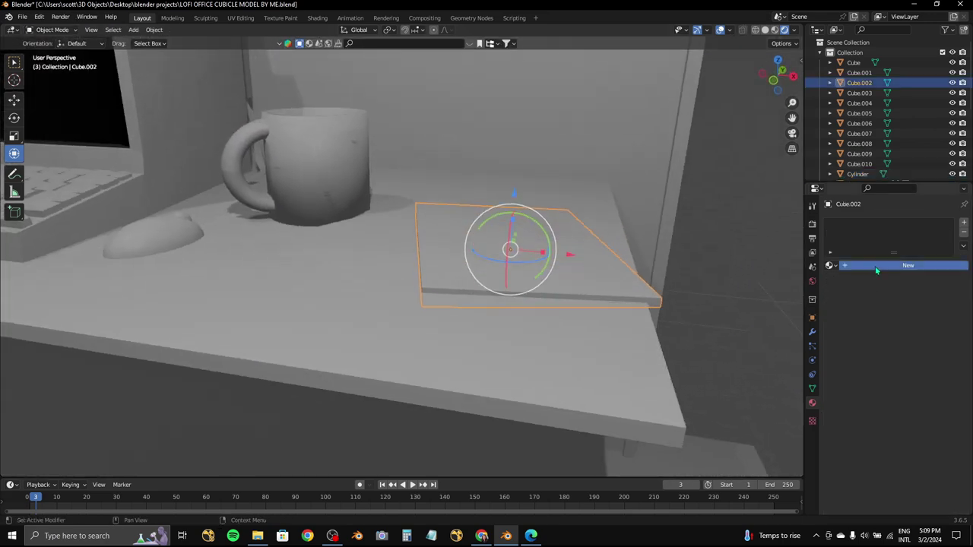
click(876, 266)
- Search Edge images for 'file folder Texture' and open the vintage confidential file image
click(76, 535)
click(98, 341)
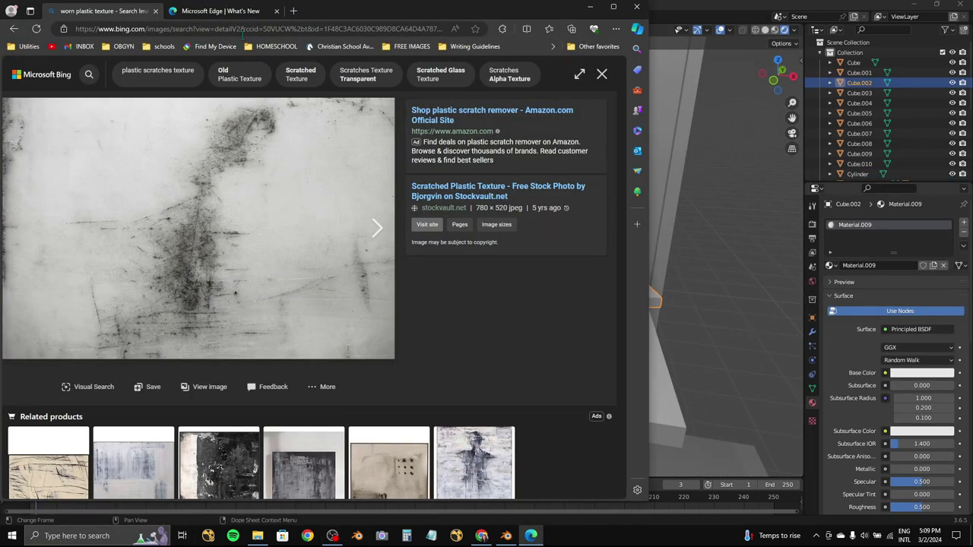
click(238, 28)
text(file folder Texture)
key(Return)
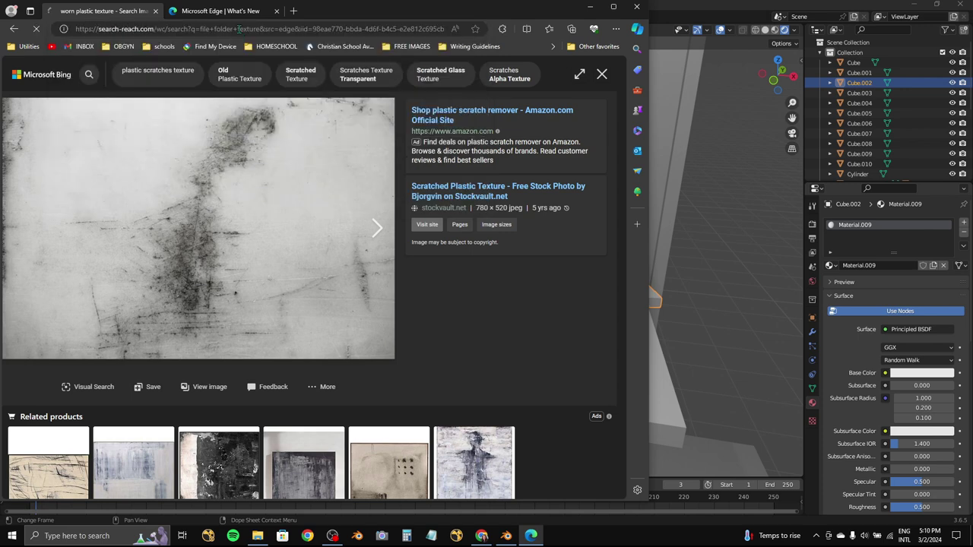
click(186, 106)
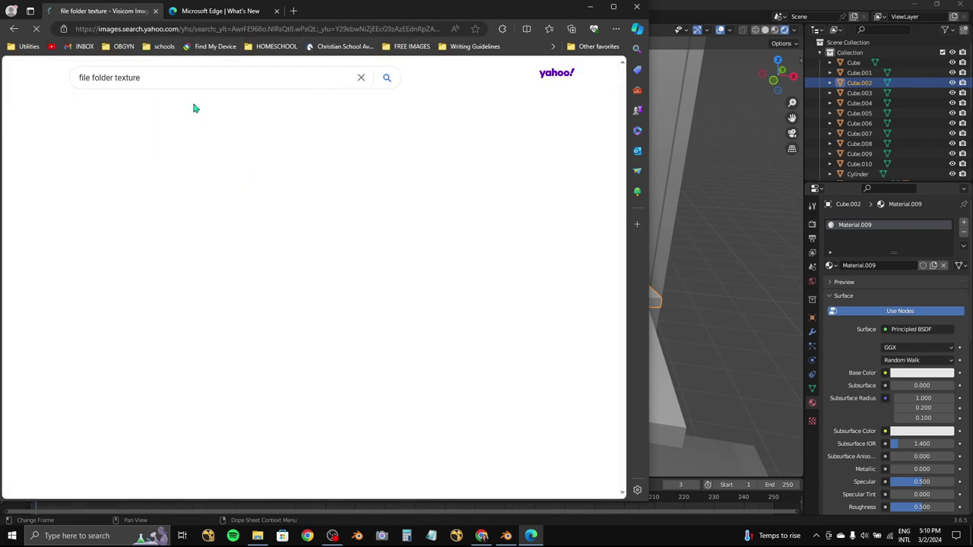
scroll(279, 253, down, 3)
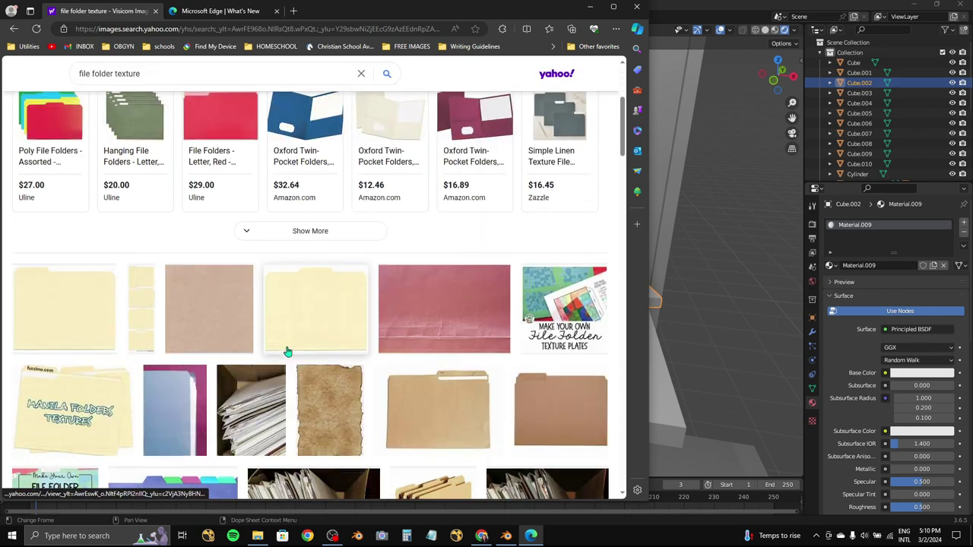
scroll(395, 371, down, 2)
scroll(445, 413, down, 3)
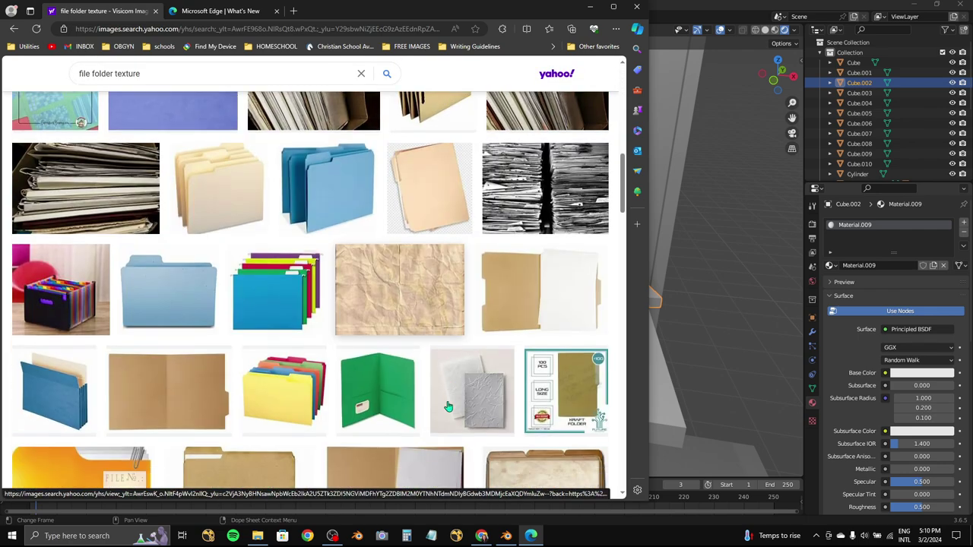
scroll(446, 403, down, 3)
click(545, 363)
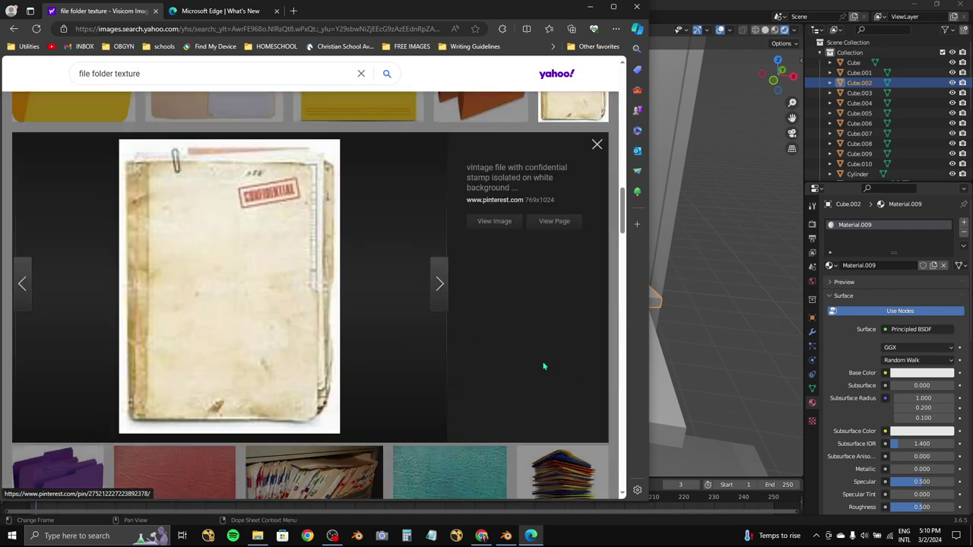
- Save the full-resolution vintage file image to Downloads as foler texture.jpg
right_click(256, 279)
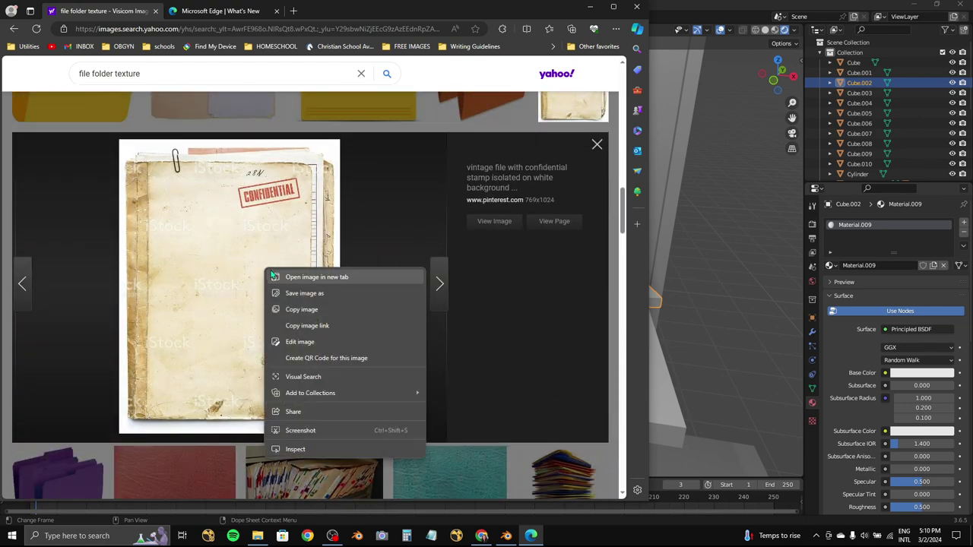
click(287, 279)
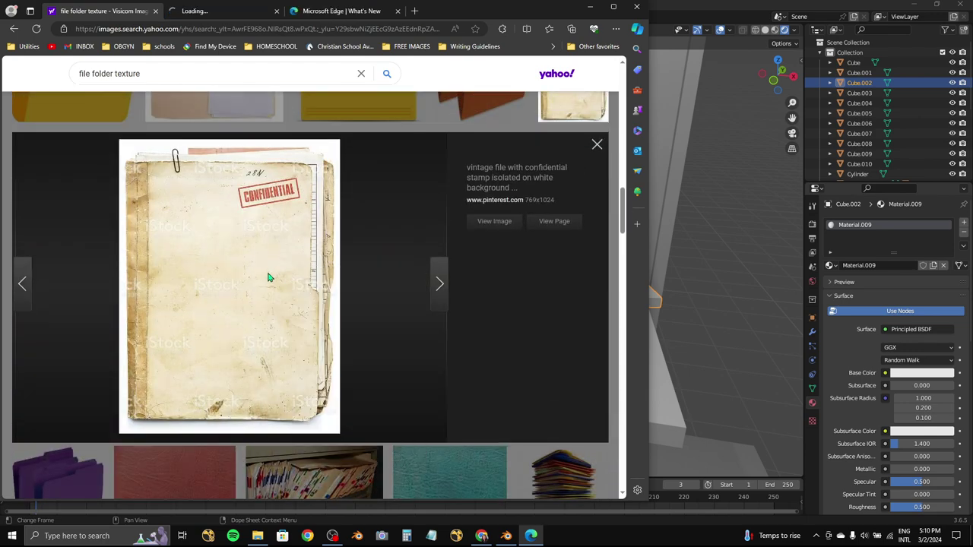
right_click(268, 277)
click(294, 297)
text(foler texture)
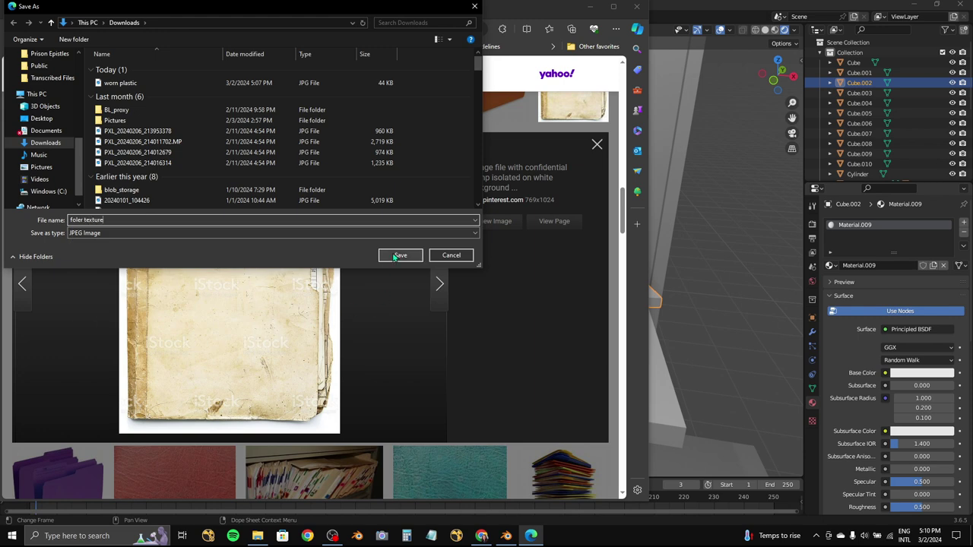
click(395, 256)
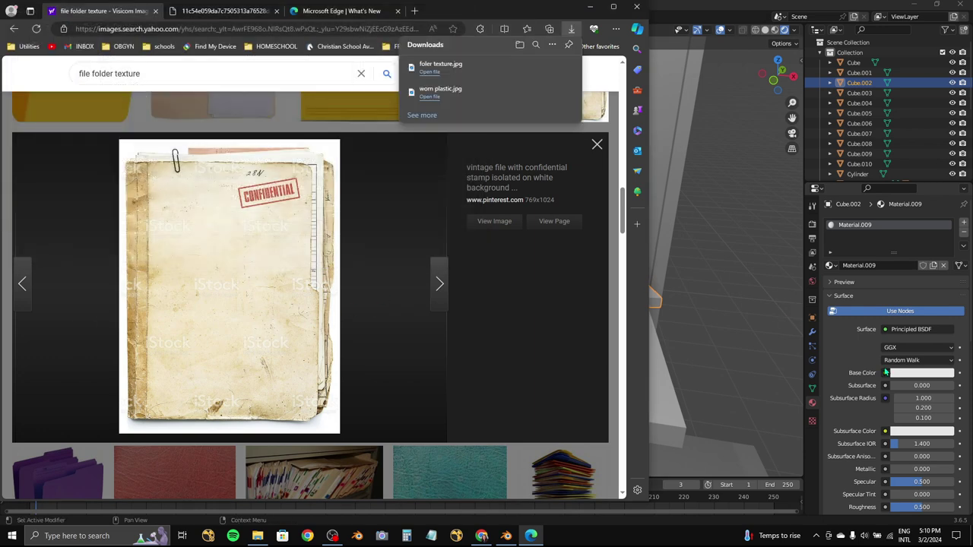
- Set Cube.002's base colour to an Image Texture and browse for an image file
click(885, 373)
click(672, 284)
click(938, 386)
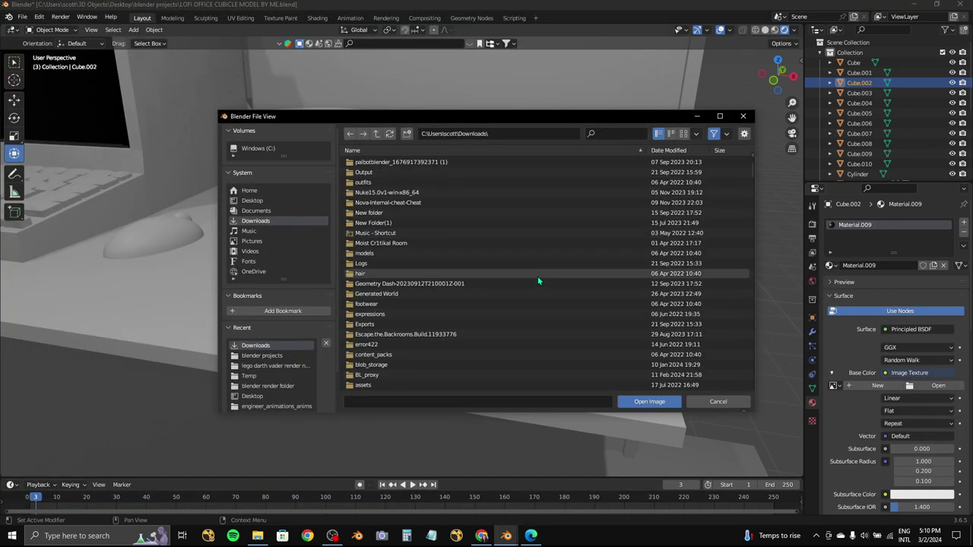
- Scroll through Blender's image browser and select worn plastic.jpg
scroll(539, 276, down, 10)
scroll(536, 268, down, 5)
scroll(564, 315, down, 5)
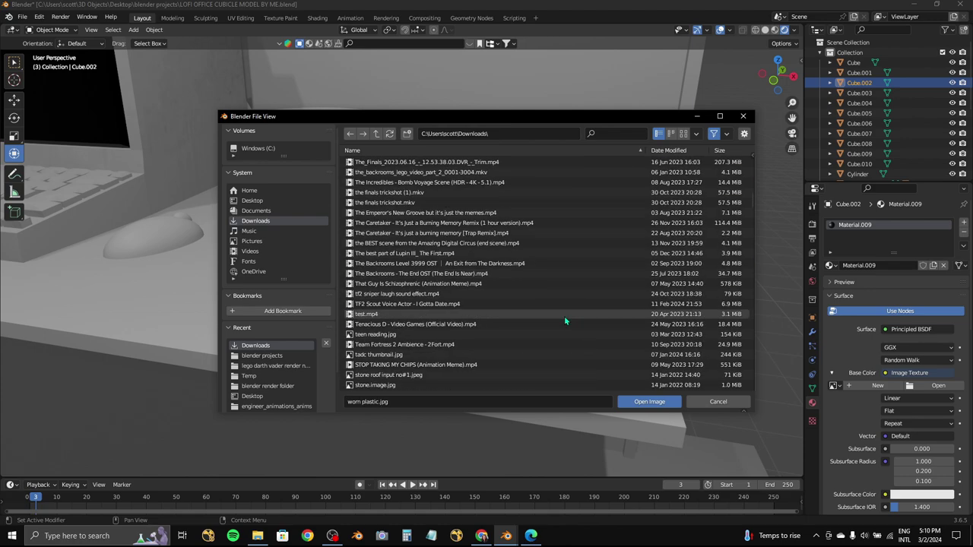
scroll(564, 316, down, 5)
scroll(564, 315, down, 5)
click(752, 254)
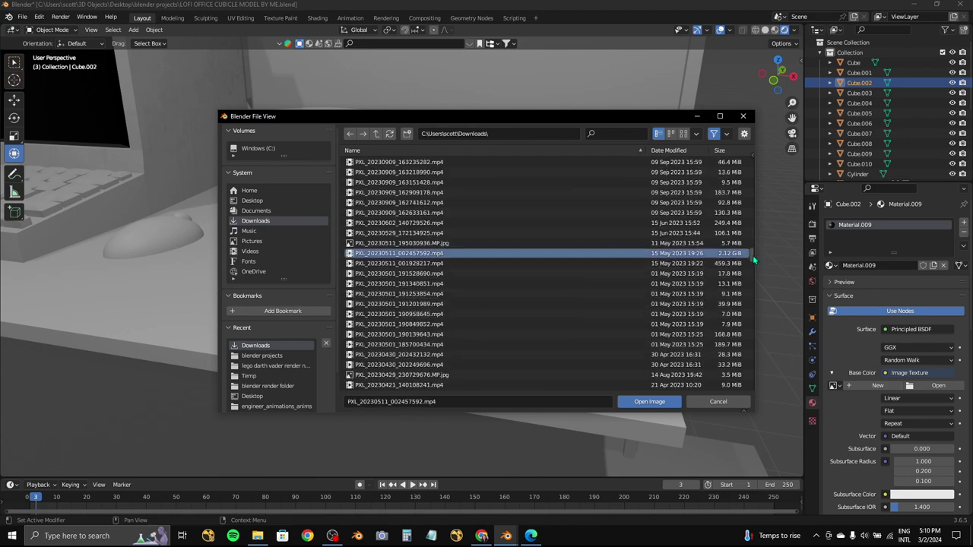
mouse_move(752, 255)
mouse_down()
mouse_move(756, 173)
mouse_move(751, 185)
mouse_up()
click(641, 286)
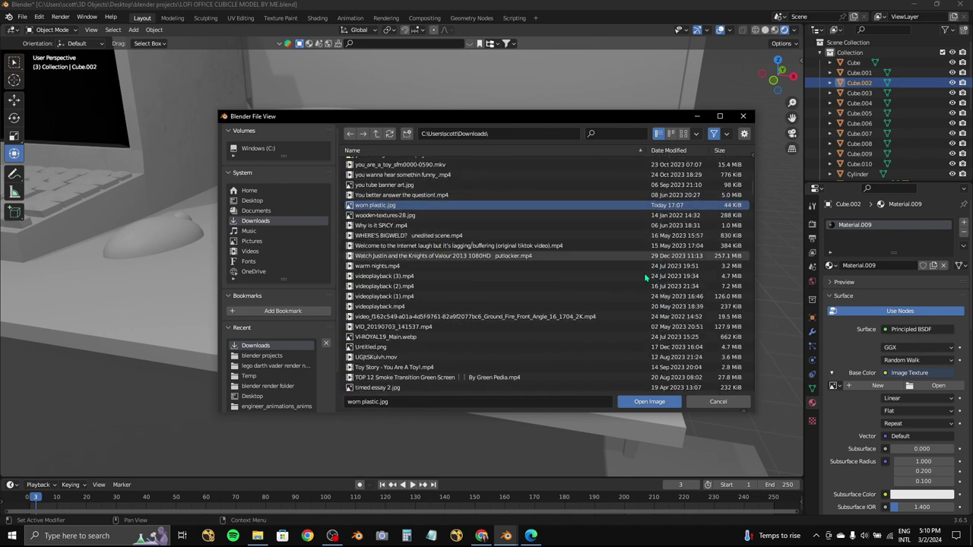
- Scroll the file list further and try a 'file' search filter, then clear it
scroll(645, 281, down, 5)
scroll(654, 251, down, 5)
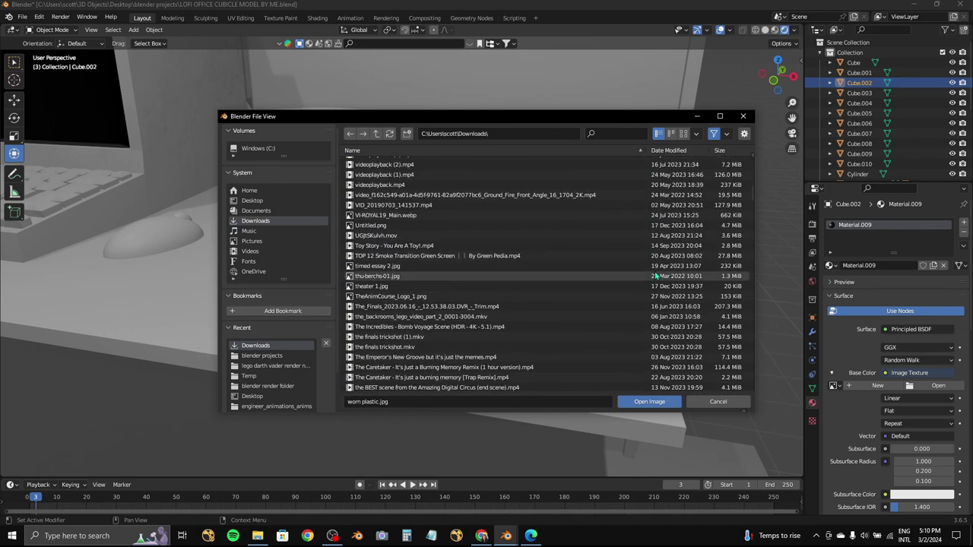
scroll(658, 276, down, 5)
scroll(672, 285, down, 5)
scroll(573, 219, up, 10)
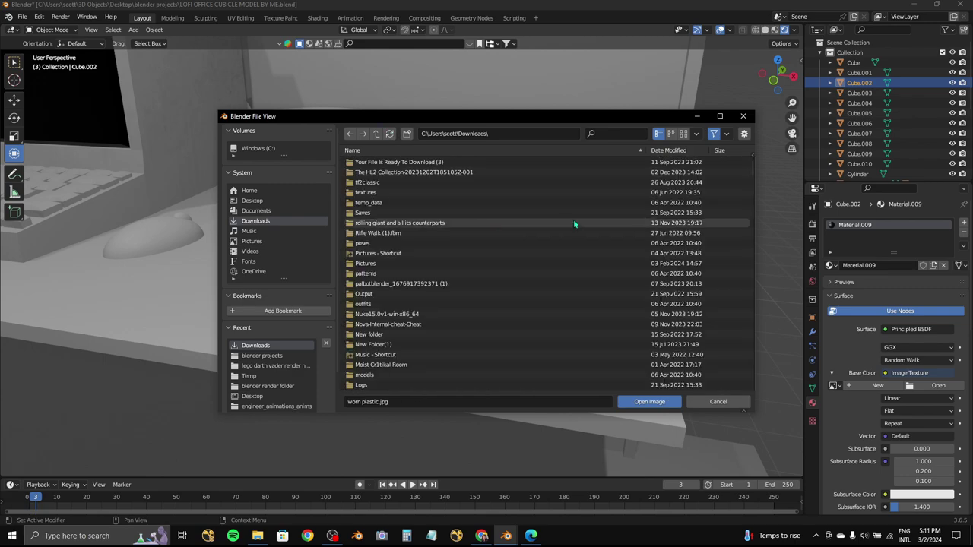
scroll(578, 227, up, 5)
scroll(609, 287, down, 3)
scroll(603, 205, down, 2)
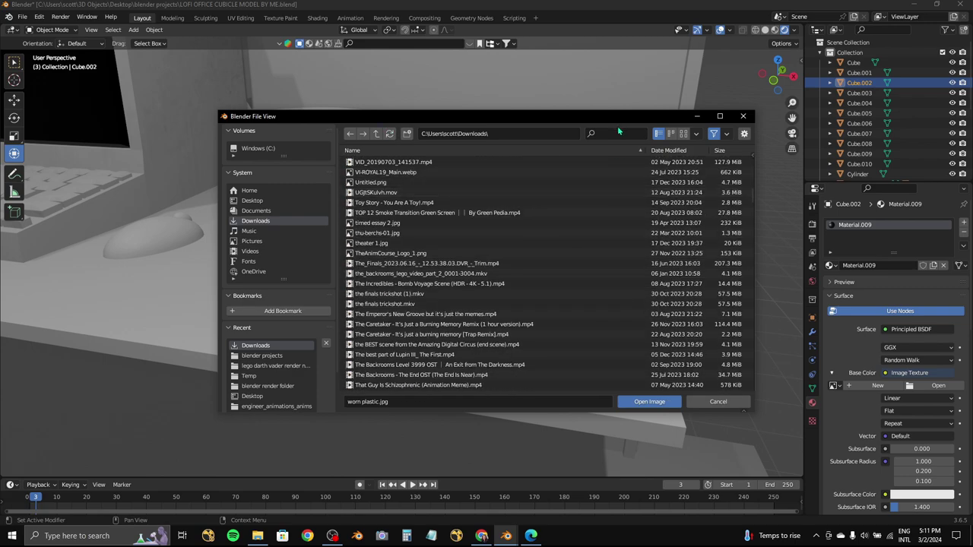
text(file)
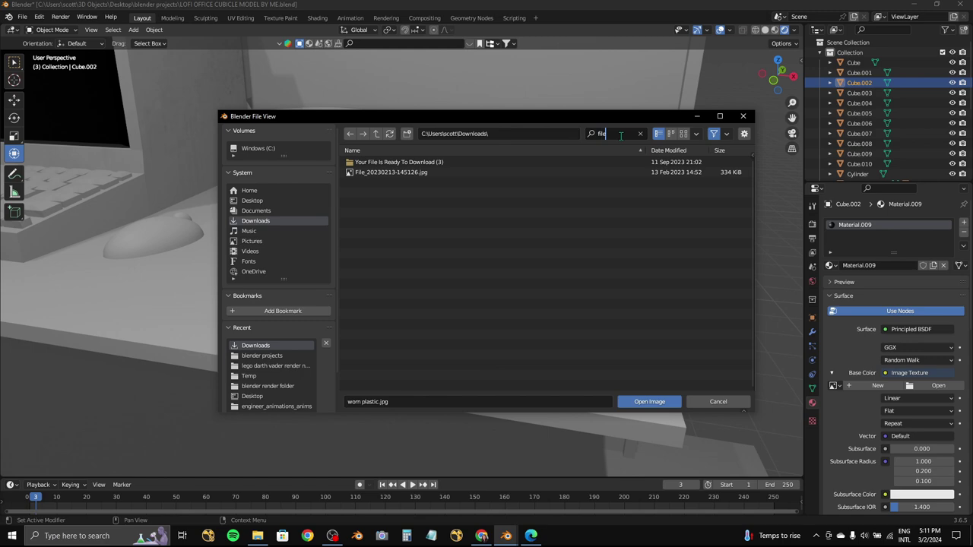
key(BackSpace)
key(BackSpace)
key(BackSpace)
text(old)
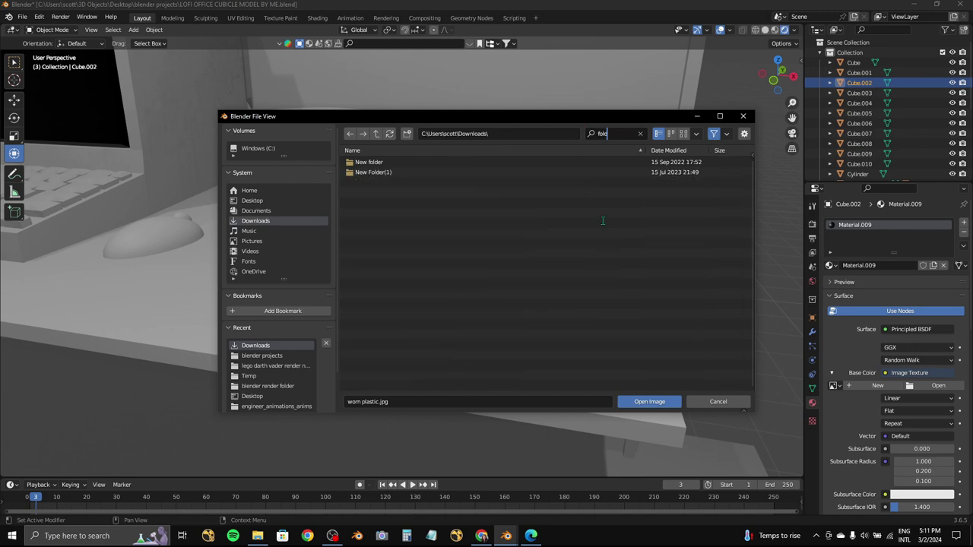
key(BackSpace)
key(BackSpace)
key(BackSpace)
- Check the Downloads folder in the system file browser, then filter Blender's browser with 'foa'
click(258, 535)
click(436, 164)
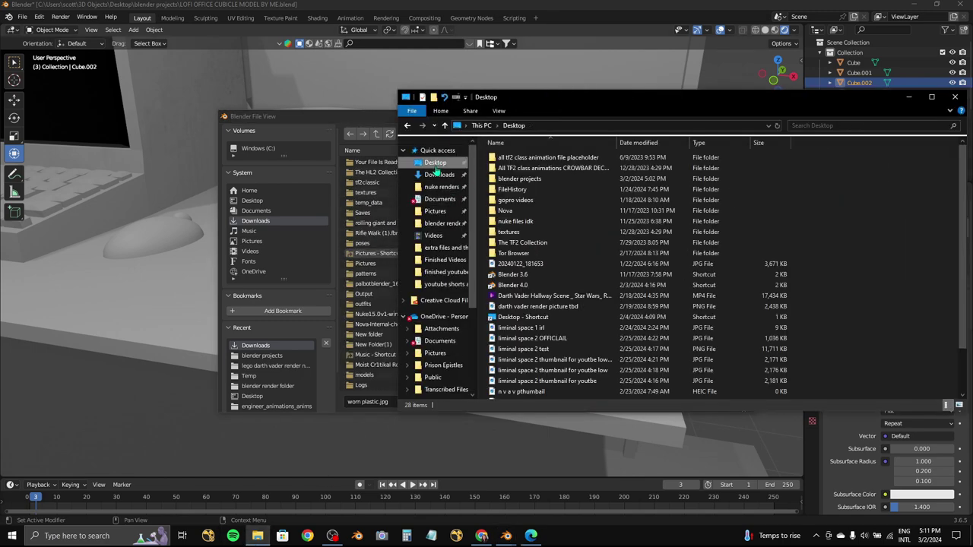
click(438, 174)
click(377, 125)
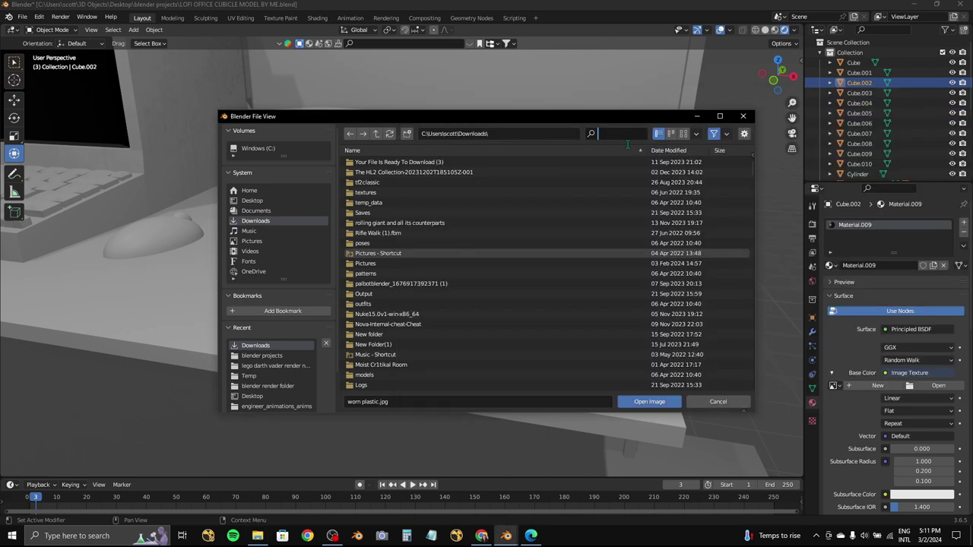
text(fo)
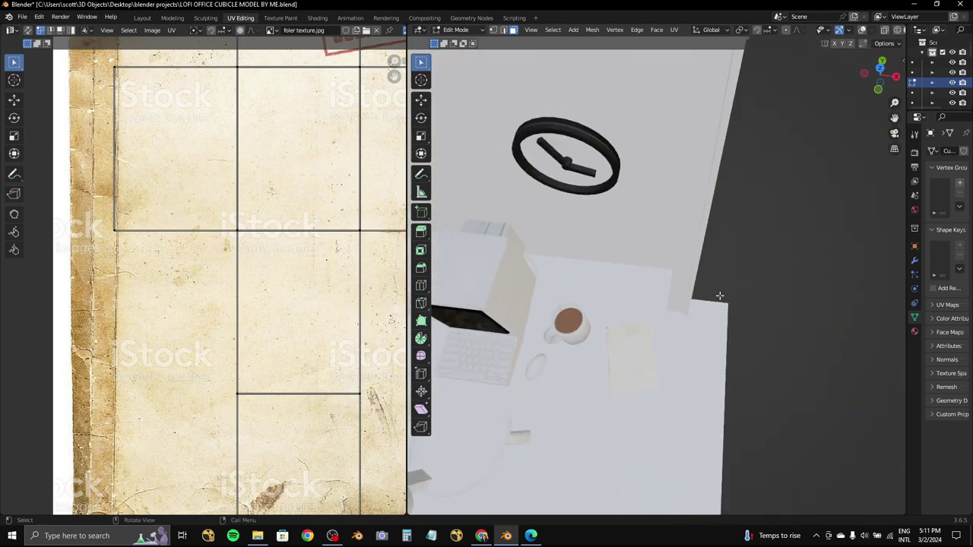
text(a)
- Scale up the folder's UV islands in two passes in the UV editor
scroll(299, 254, down, 3)
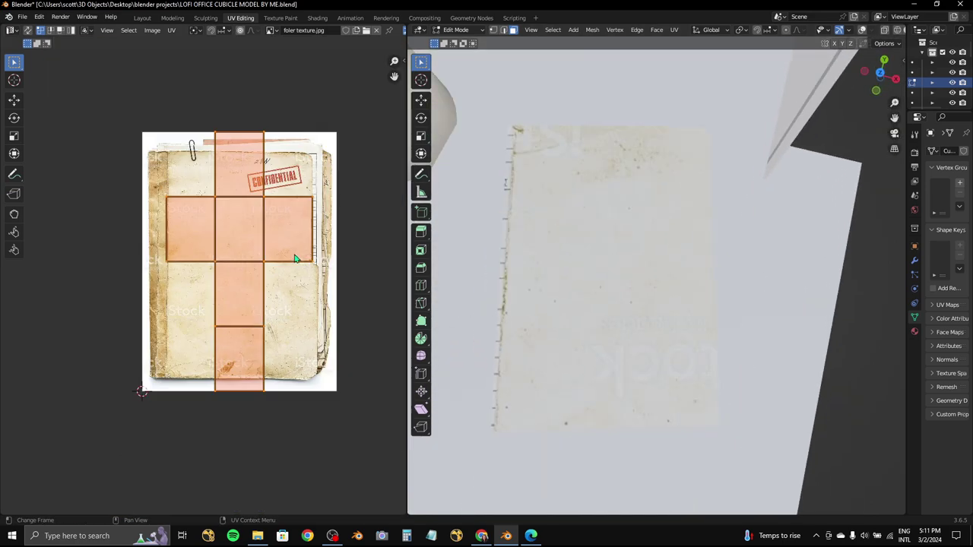
key(s)
scroll(336, 314, up, 2)
scroll(347, 326, down, 3)
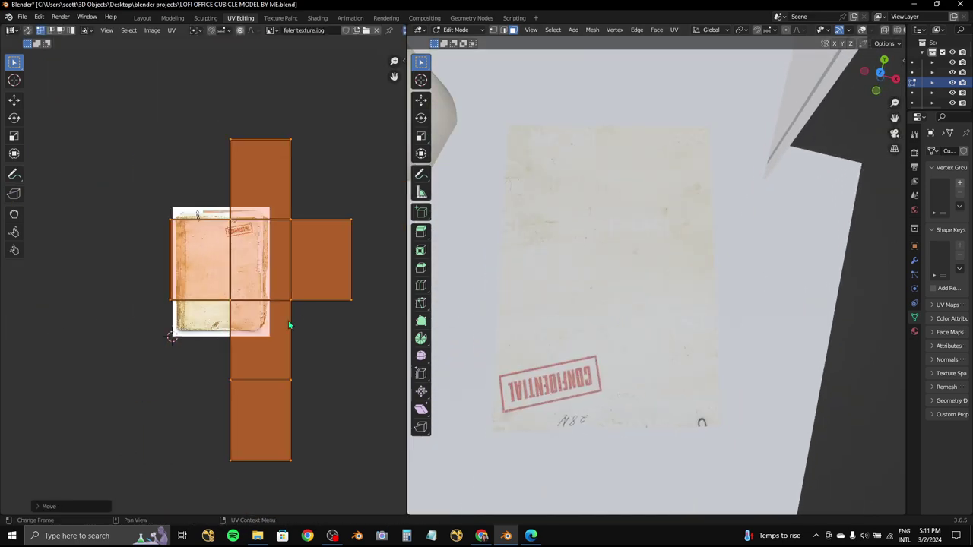
scroll(348, 326, down, 2)
scroll(356, 350, down, 1)
scroll(348, 337, up, 2)
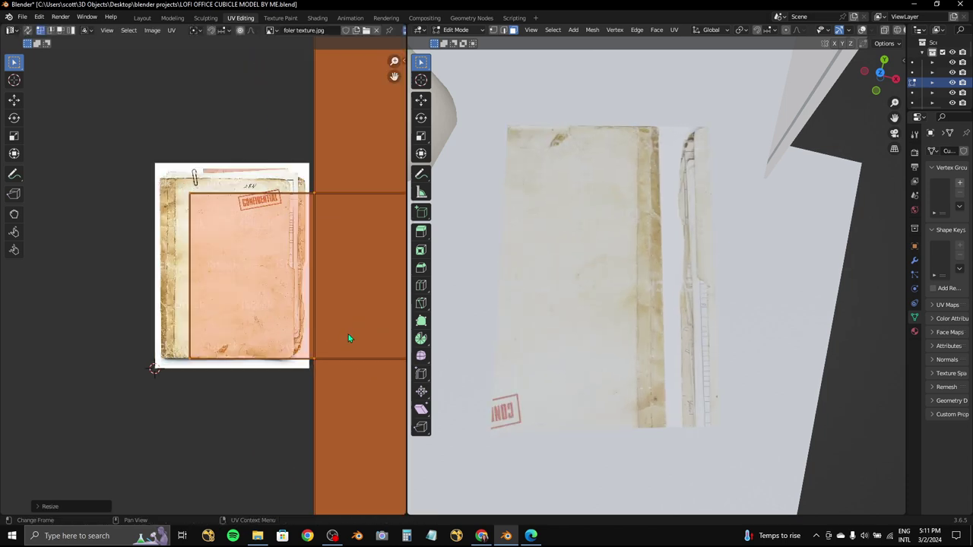
click(320, 324)
key(s)
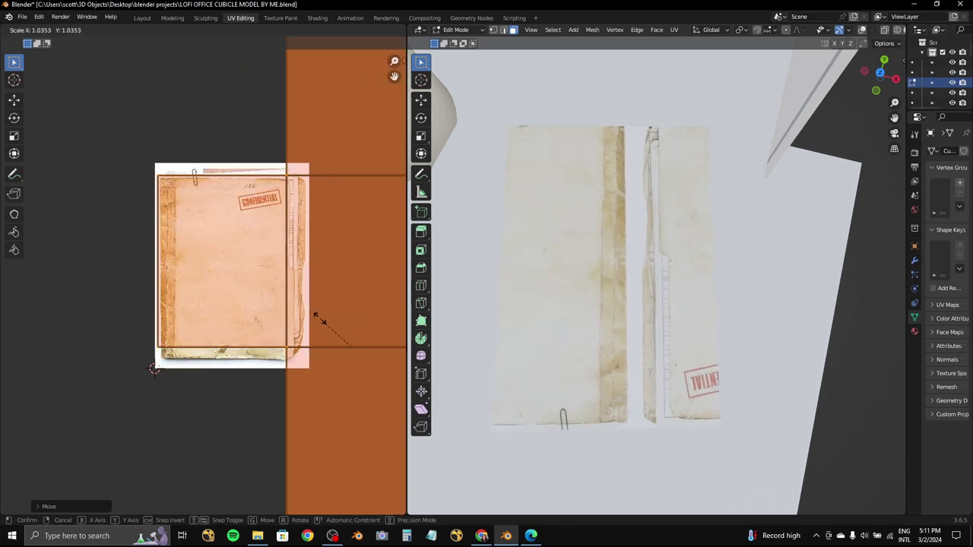
scroll(322, 318, down, 3)
scroll(322, 318, up, 3)
click(321, 317)
- Reposition and rescale the UV islands over the folder image
key(g)
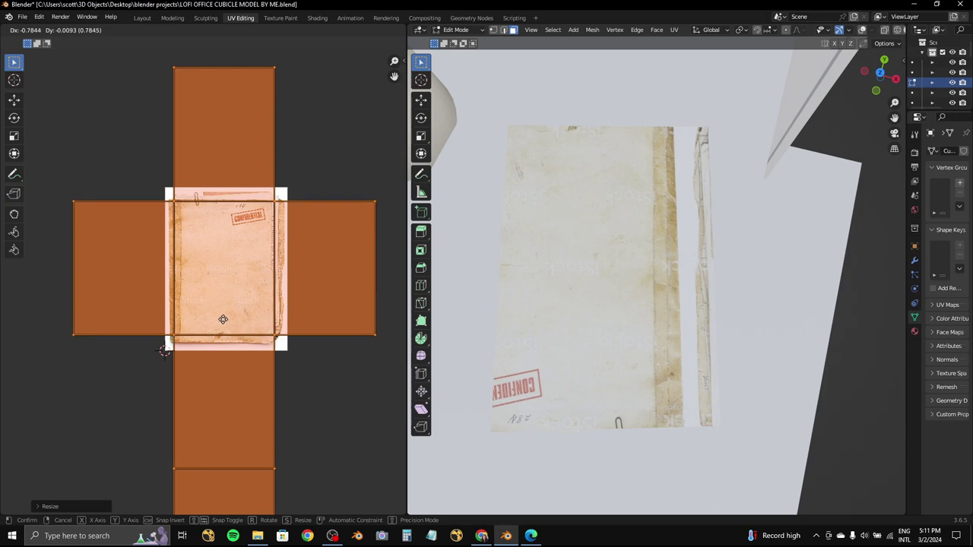
click(223, 320)
key(g)
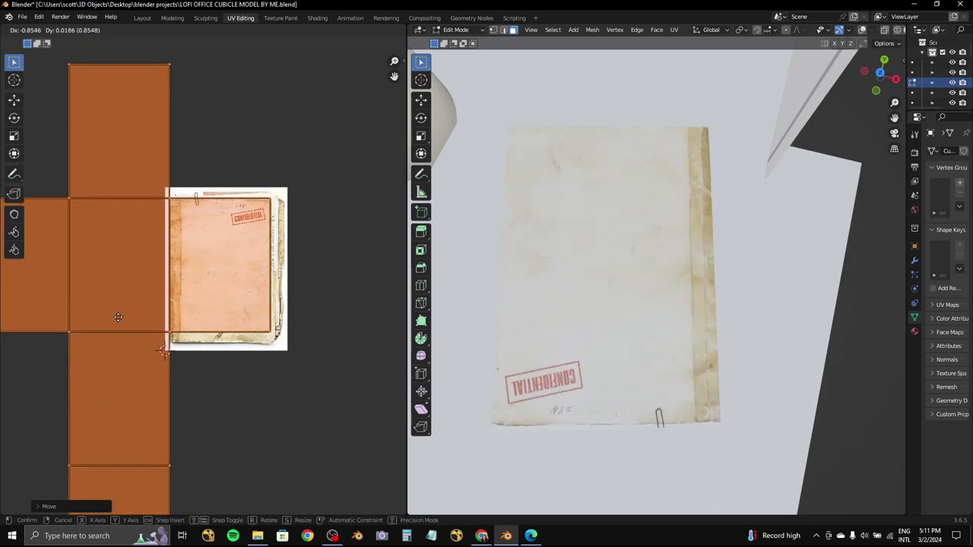
click(118, 317)
key(s)
click(347, 327)
key(g)
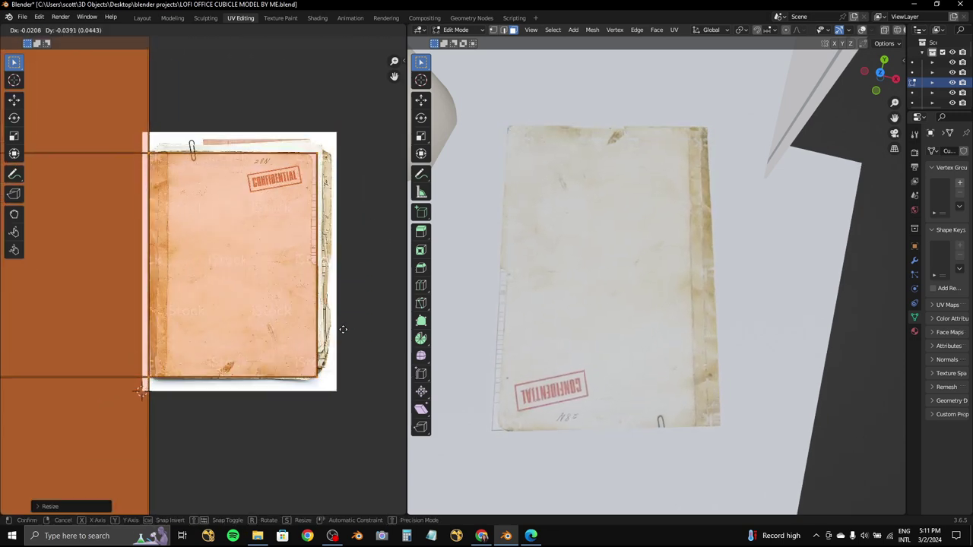
click(343, 328)
key(s)
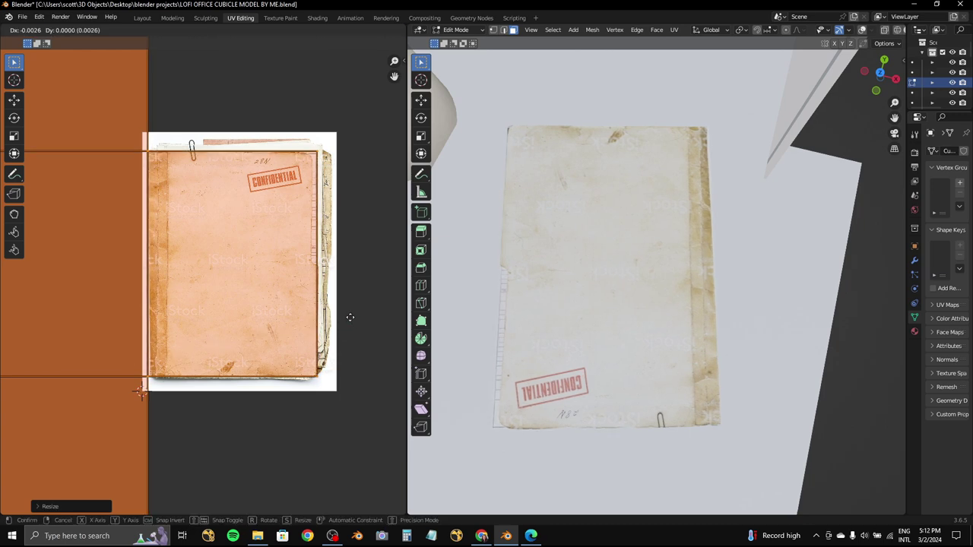
click(151, 30)
mouse_move(172, 31)
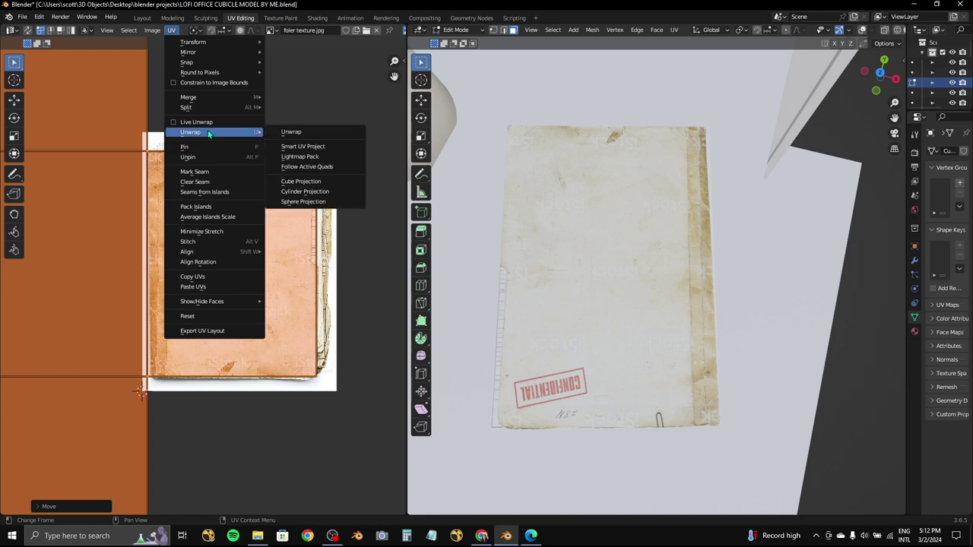
- Re-unwrap the folder's UVs, then scale, rotate and move the new islands
click(291, 133)
key(g)
key(s)
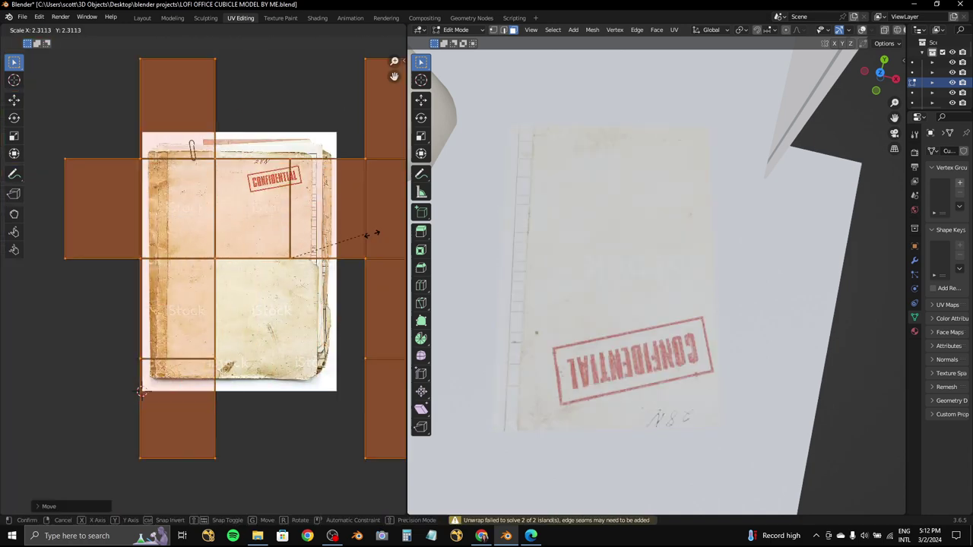
click(375, 254)
scroll(375, 254, down, 4)
key(r)
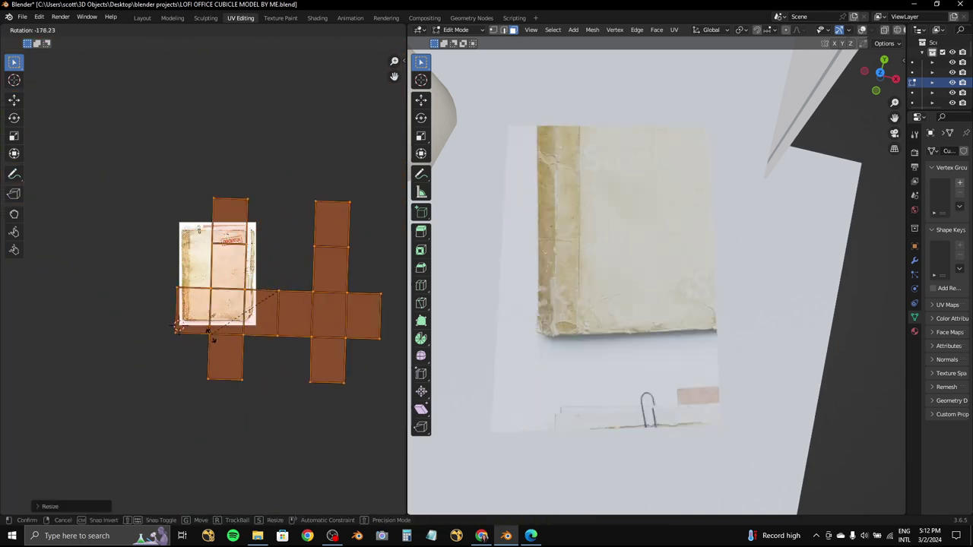
key(s)
key(r)
key(g)
click(19, 224)
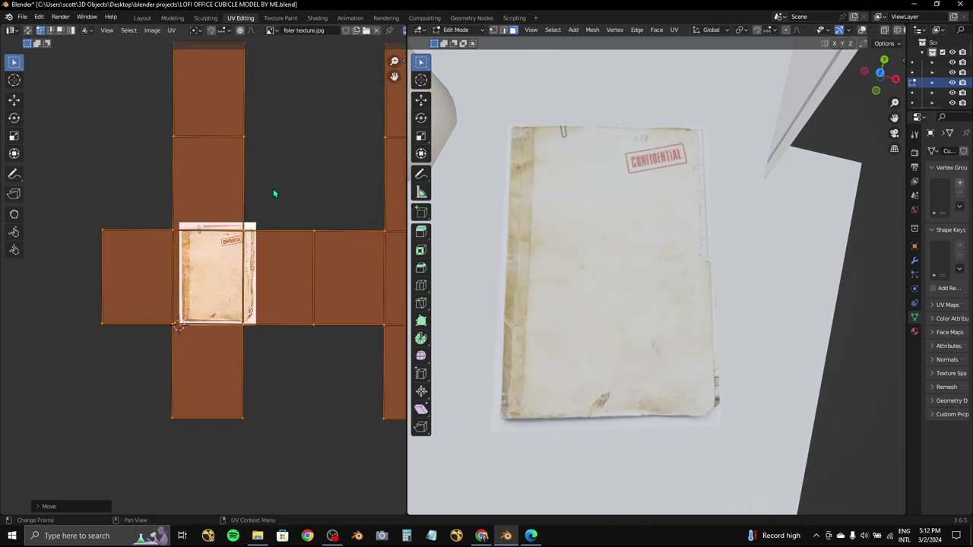
- Rotate and shift the UV islands so the folder picture sits upright
mouse_move(532, 183)
middle_down()
mouse_move(581, 177)
mouse_move(608, 190)
middle_up()
scroll(294, 190, down, 6)
key(r)
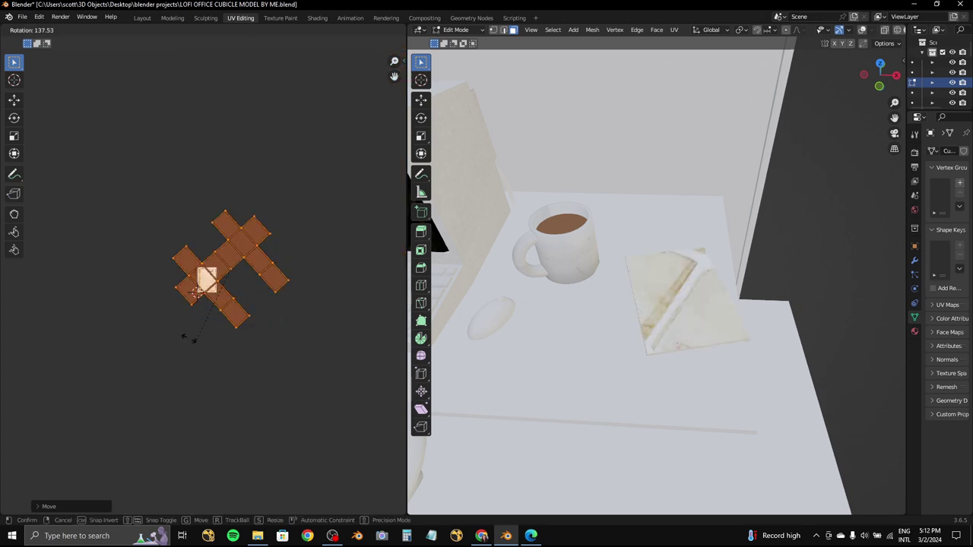
scroll(181, 304, up, 3)
key(g)
click(170, 322)
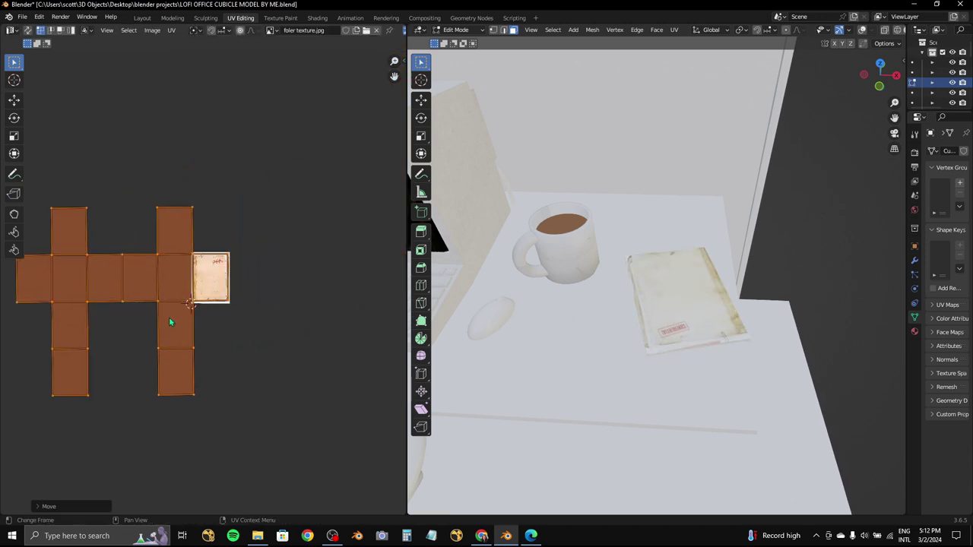
key(r)
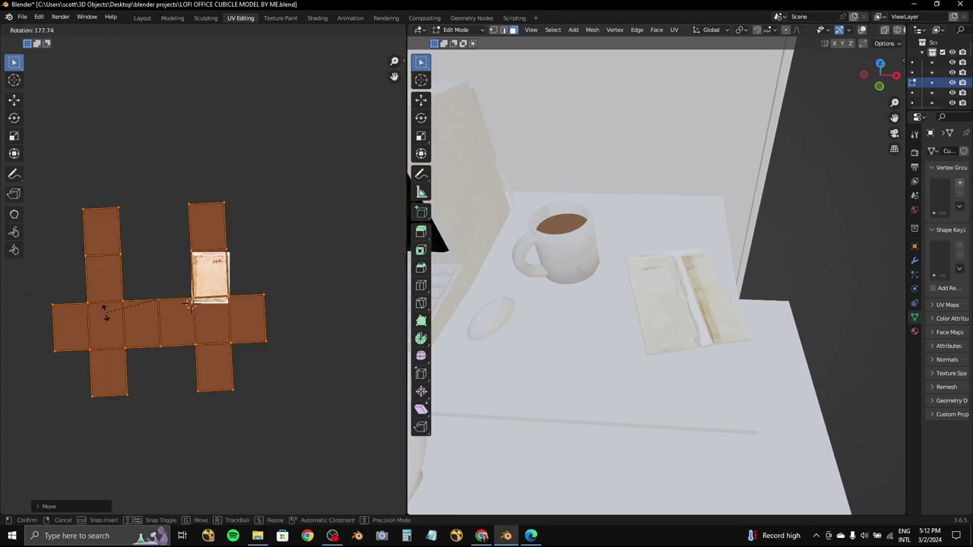
click(106, 317)
key(g)
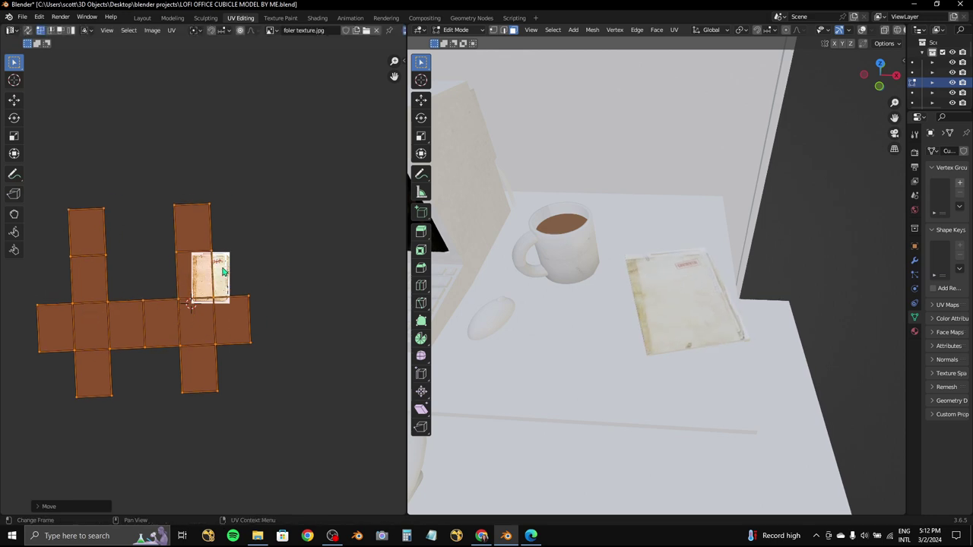
key(r)
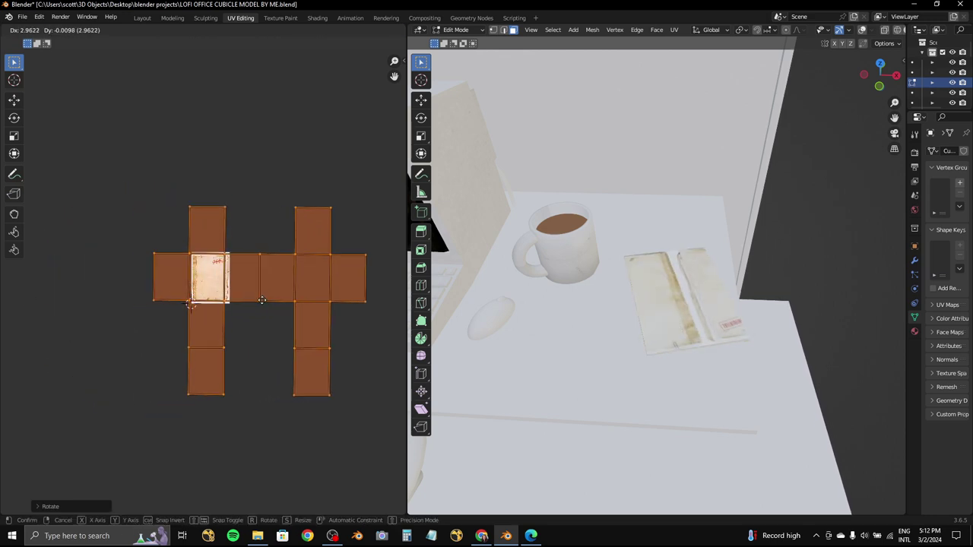
click(324, 279)
key(r)
right_click(324, 279)
- Move and scale the UV face to line up with the folder picture, then return to Layout
key(g)
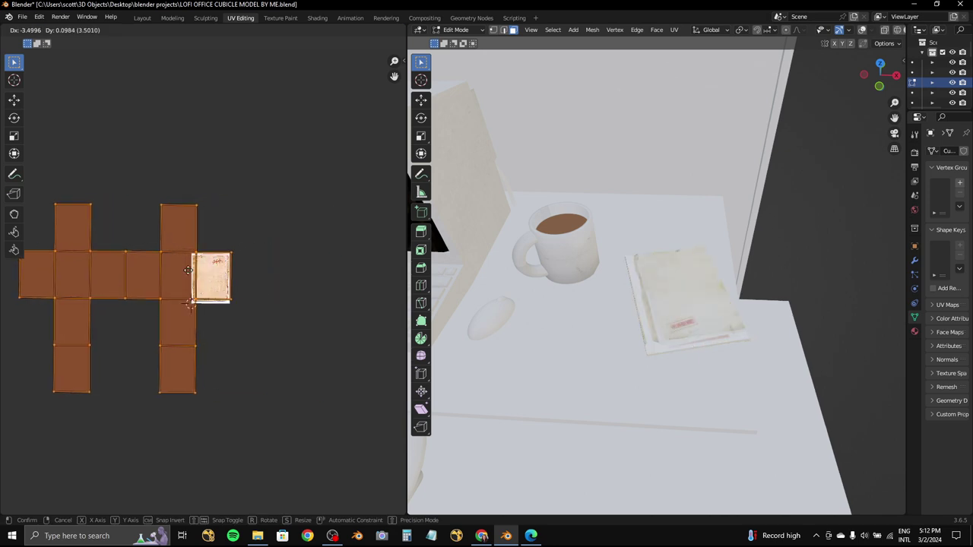
scroll(326, 258, up, 3)
scroll(326, 253, up, 2)
scroll(326, 259, up, 2)
key(g)
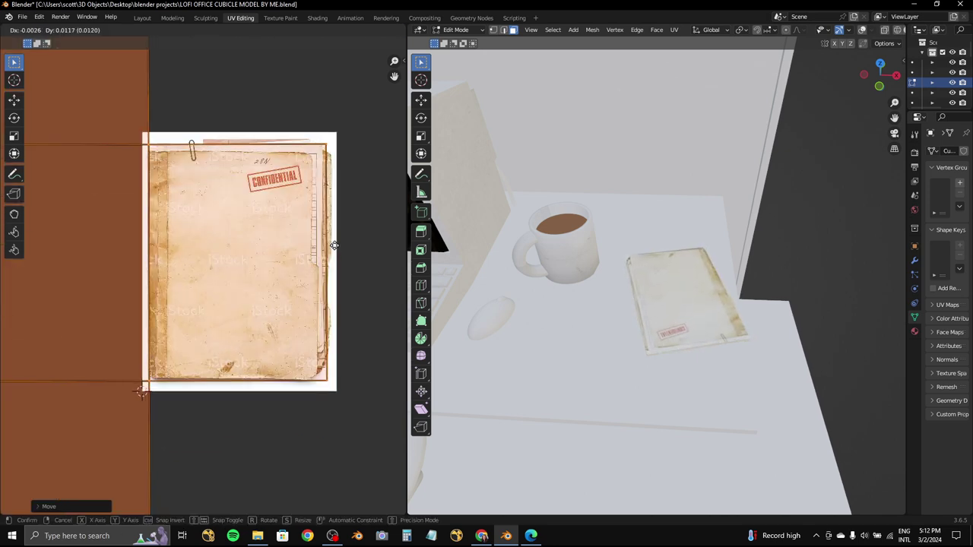
key(s)
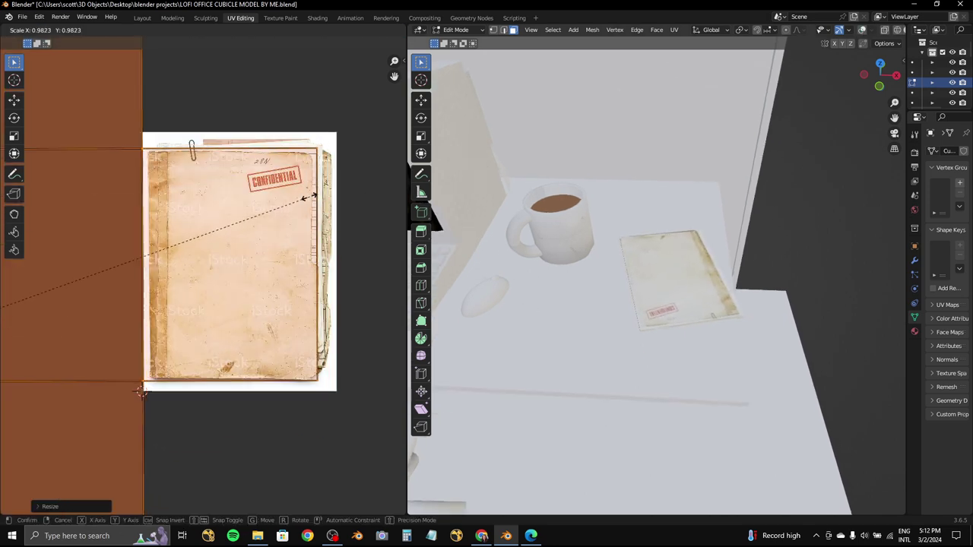
click(332, 202)
key(g)
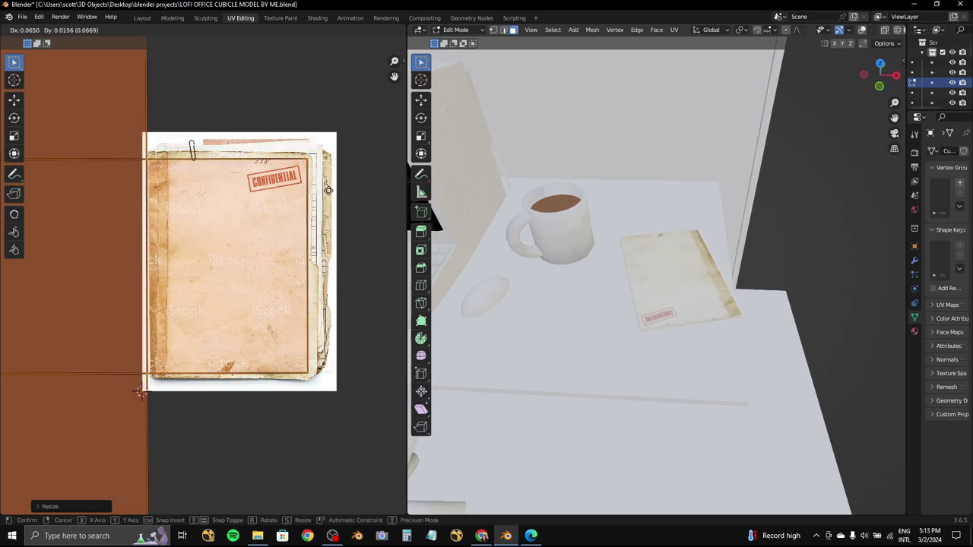
click(328, 192)
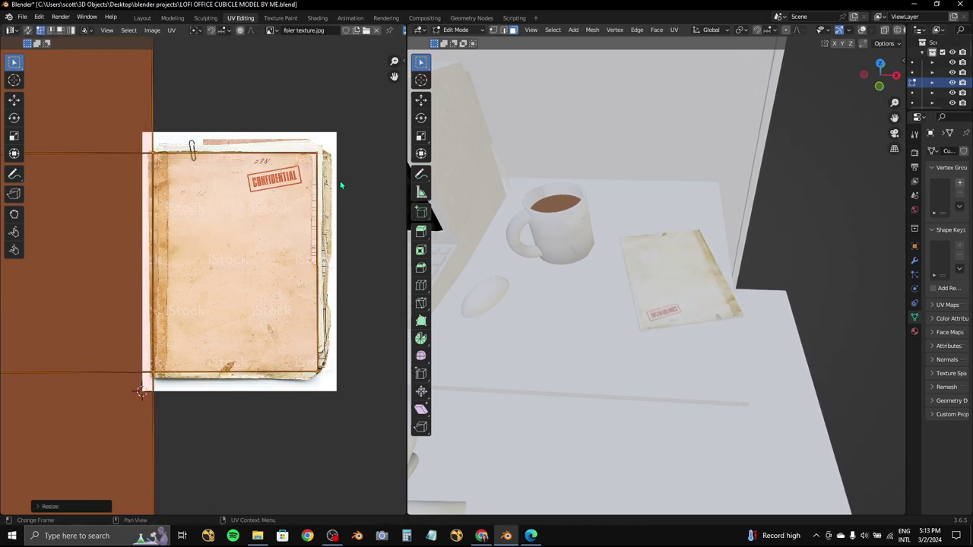
scroll(340, 183, up, 2)
key(g)
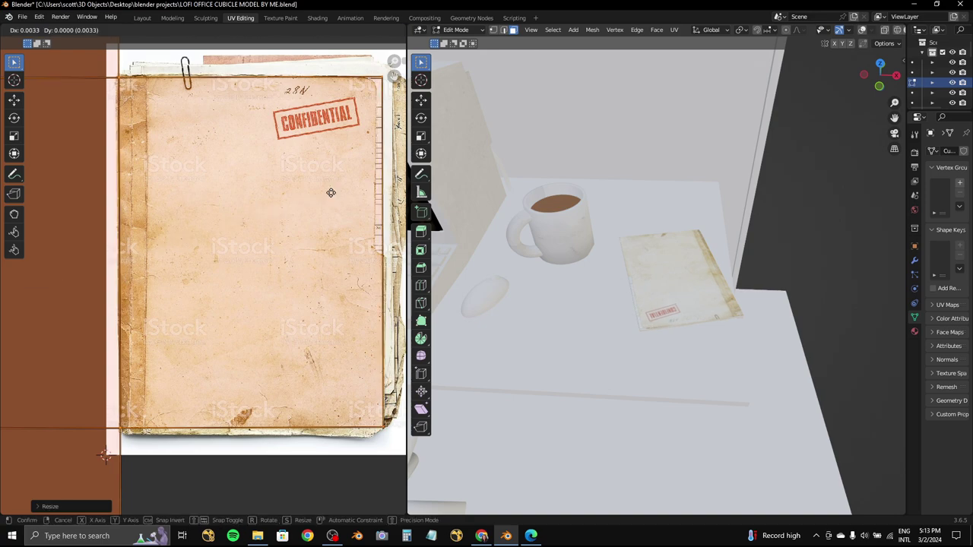
click(142, 17)
mouse_move(577, 130)
middle_down()
mouse_move(417, 190)
mouse_move(376, 254)
middle_up()
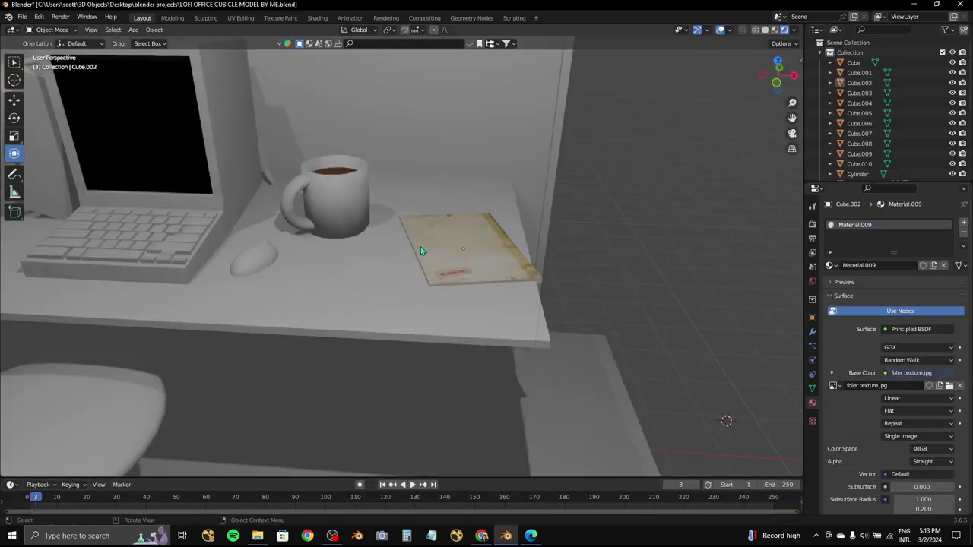
- Select the paper sheets under the folder, checking them from above and at an angle
click(376, 254)
click(777, 59)
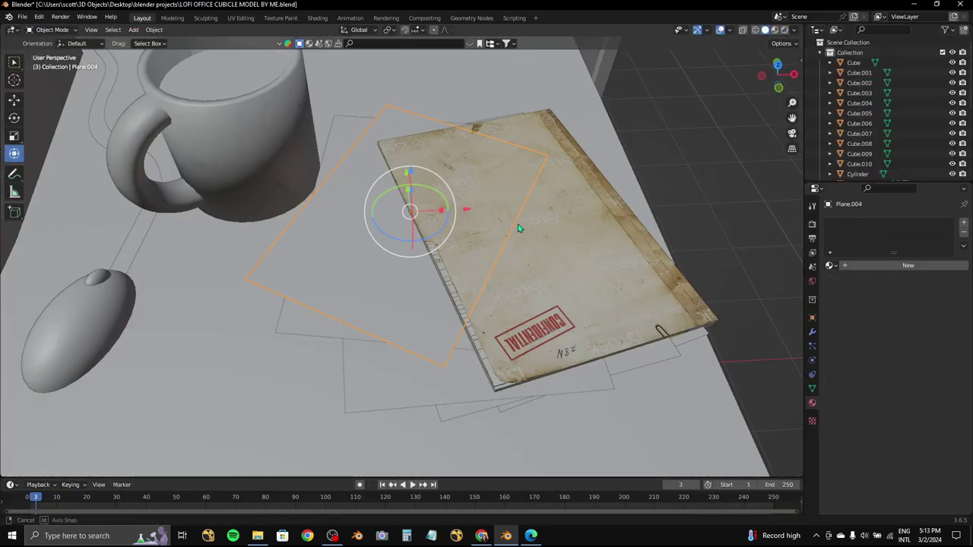
scroll(502, 362, up, 3)
click(502, 362)
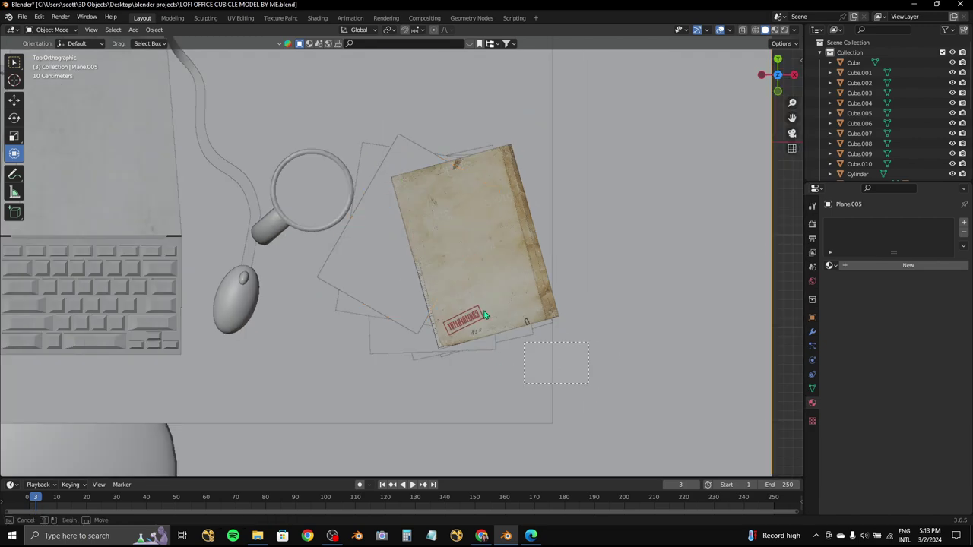
scroll(438, 133, down, 5)
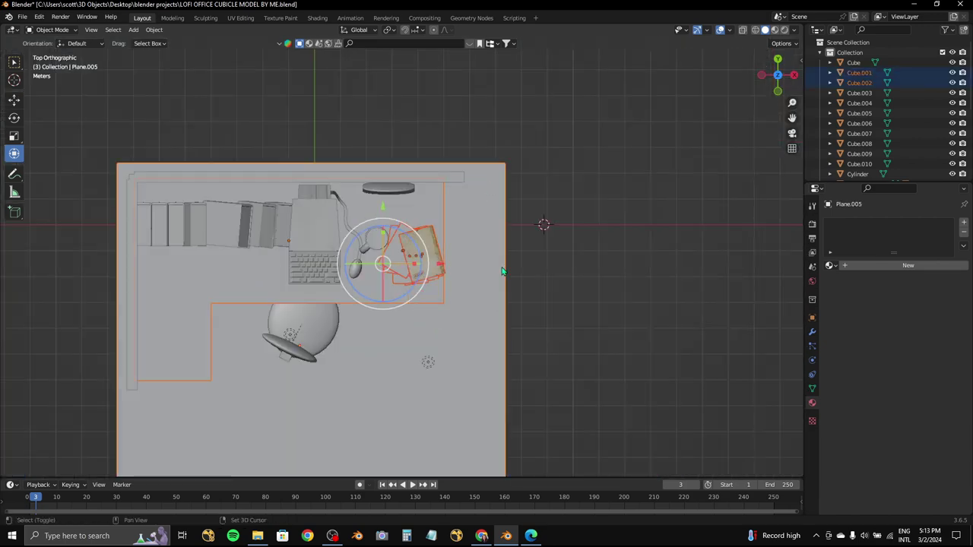
middle_drag(437, 133, 485, 184)
scroll(491, 252, up, 5)
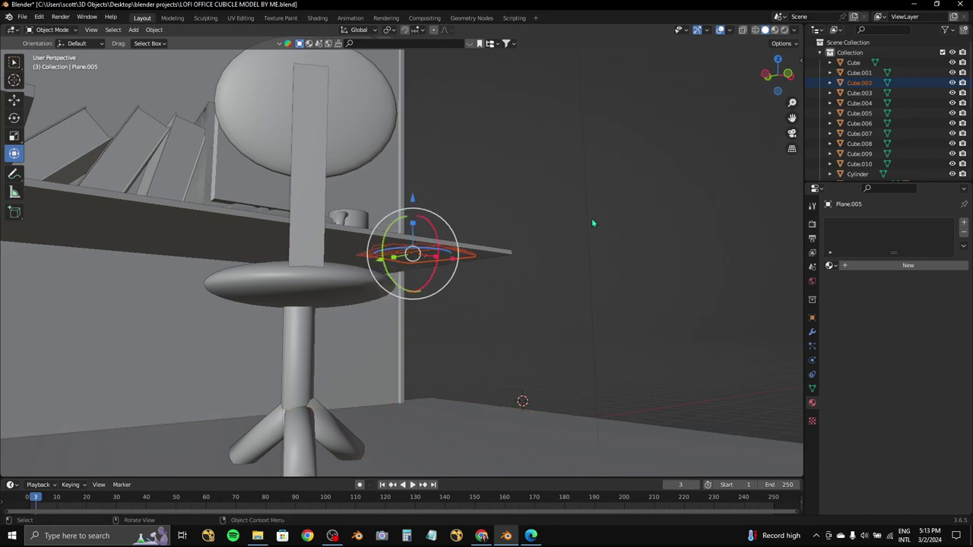
click(776, 59)
scroll(500, 212, up, 3)
click(359, 254)
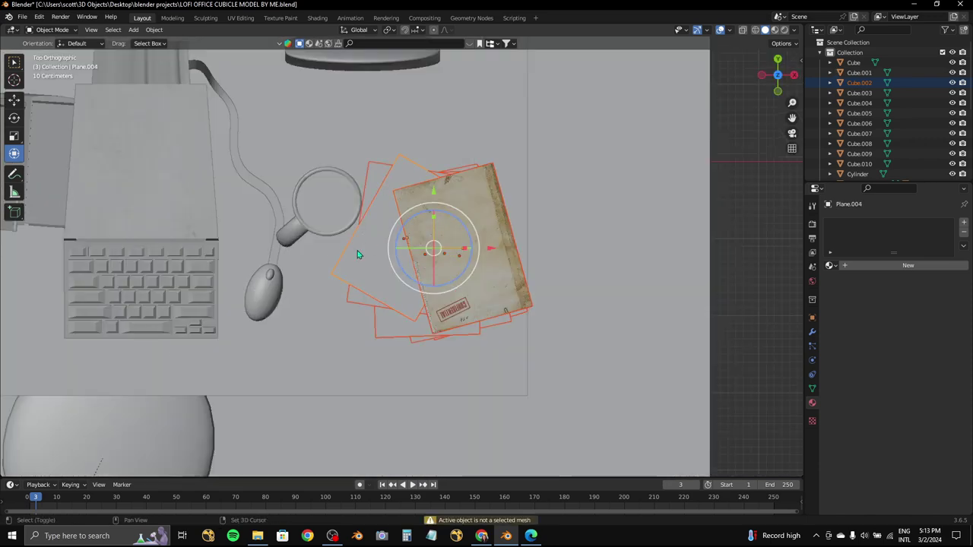
middle_drag(359, 255, 517, 168)
scroll(517, 167, up, 3)
click(610, 203)
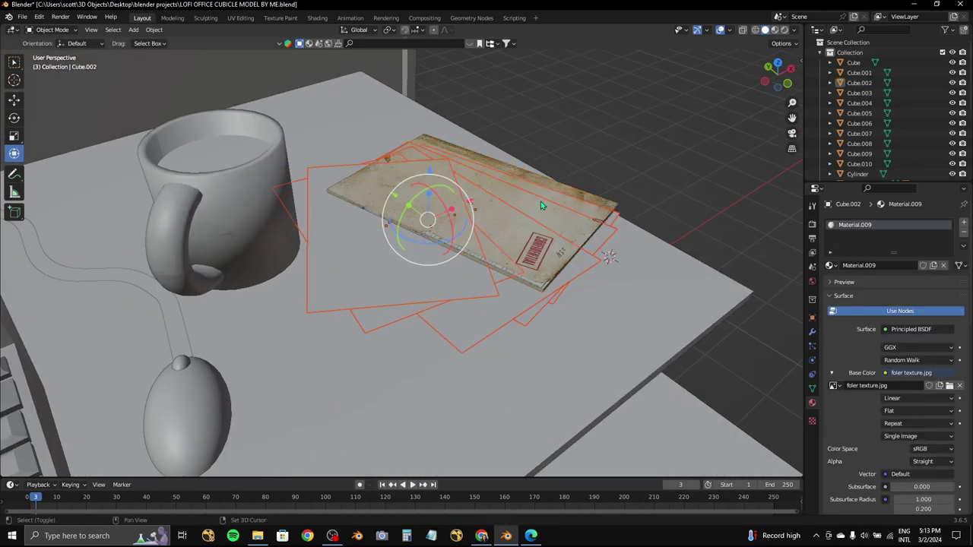
click(398, 273)
- Add a new material to the paper sheets with an Image Texture base colour
click(776, 63)
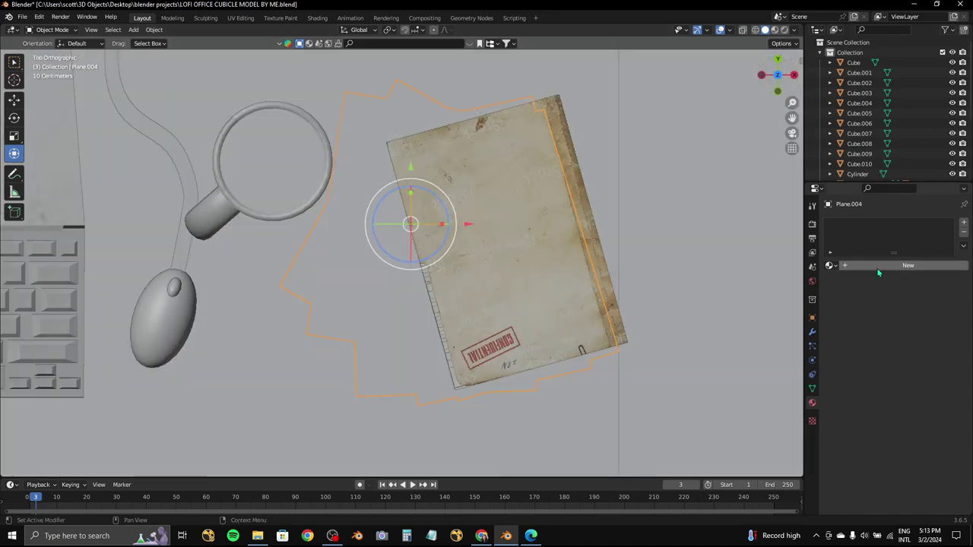
click(907, 265)
click(885, 372)
click(749, 428)
click(531, 535)
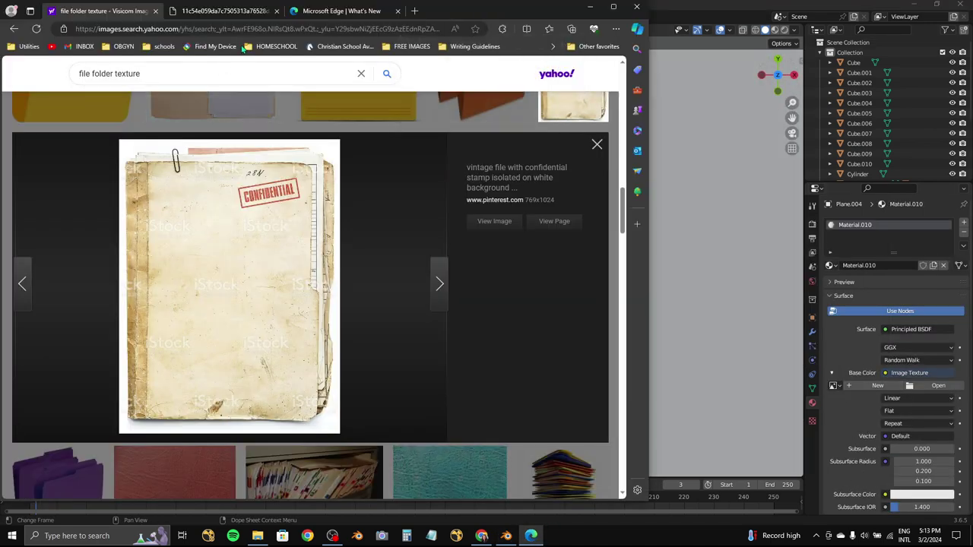
- Search Edge for 'work papers texture' and browse the image results
click(231, 28)
text(work papers texture)
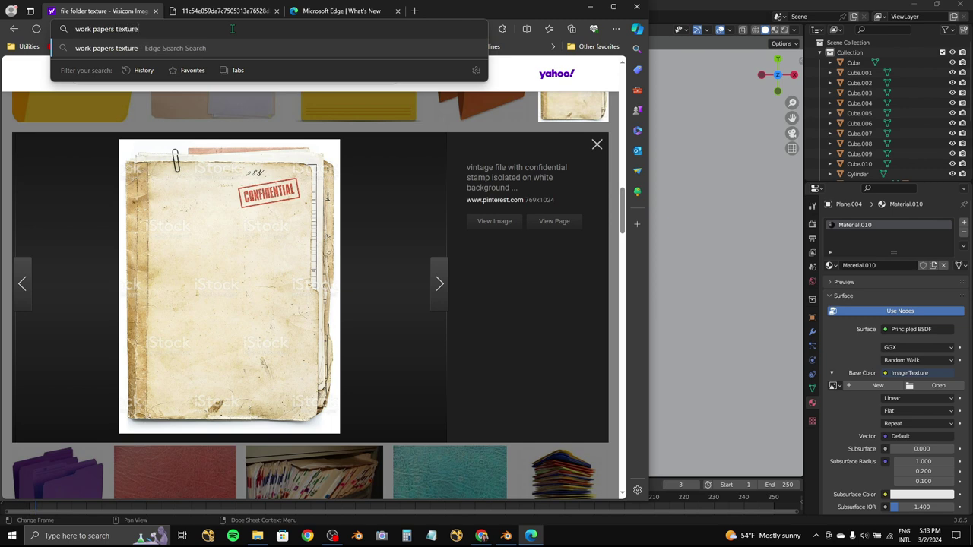
key(Return)
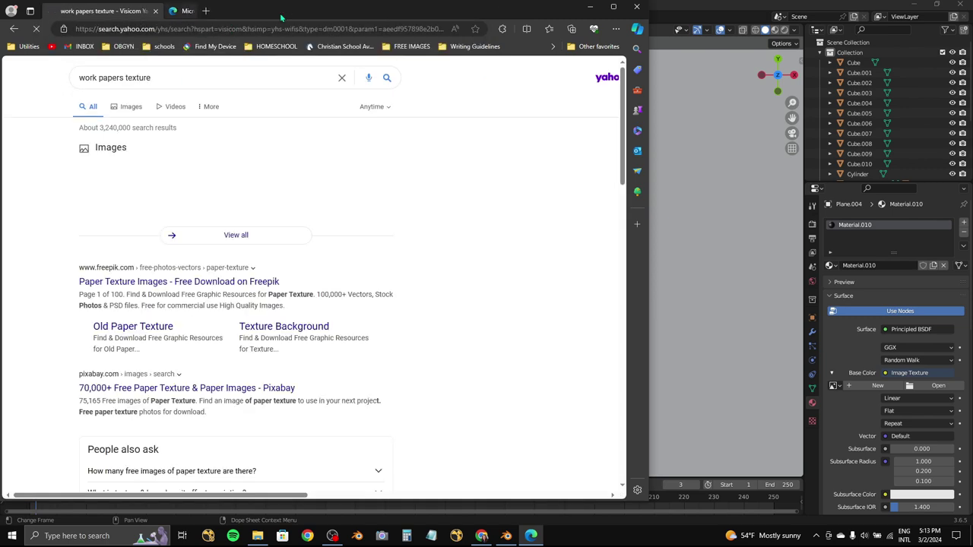
click(130, 107)
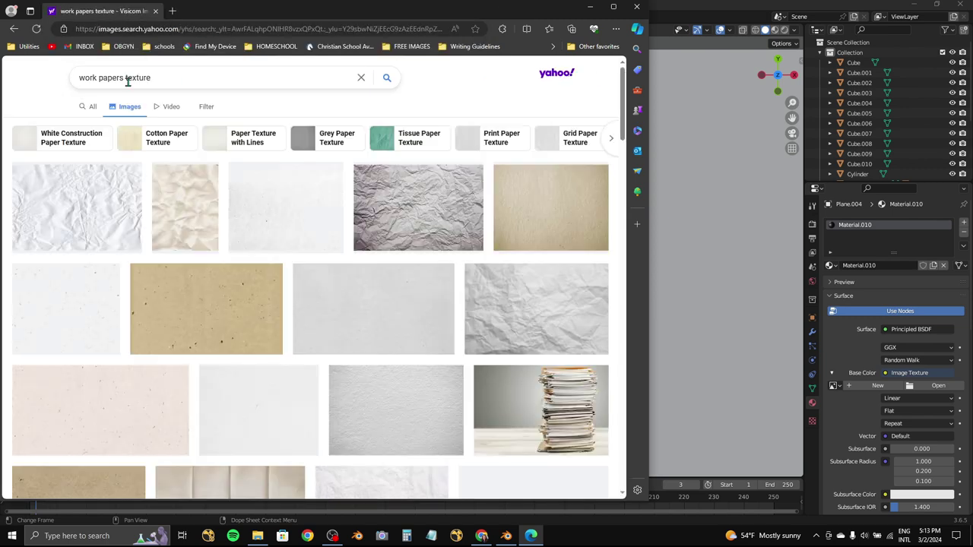
scroll(100, 80, down, 5)
scroll(130, 69, up, 2)
scroll(137, 74, up, 3)
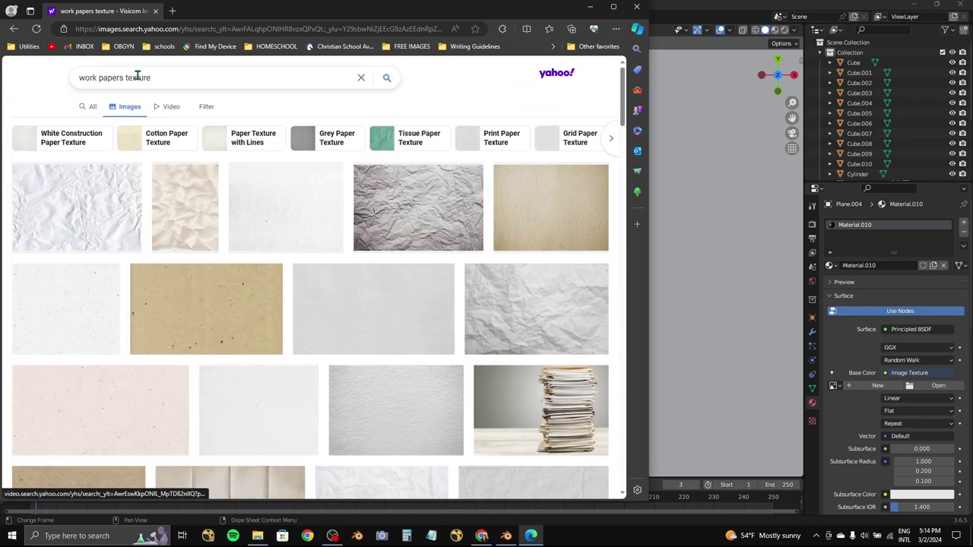
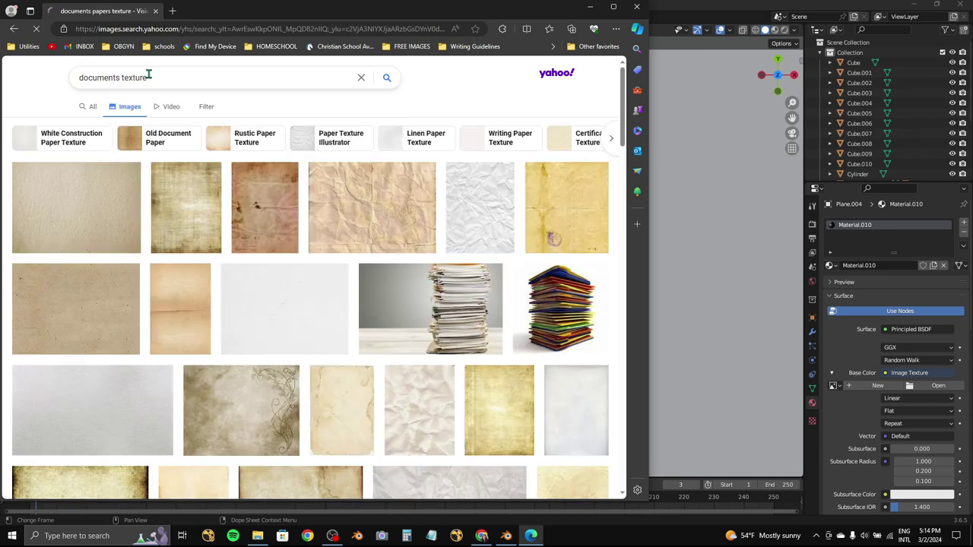
- Open the full-size Old paper sheet texture image on OpenGameArt
scroll(304, 315, down, 3)
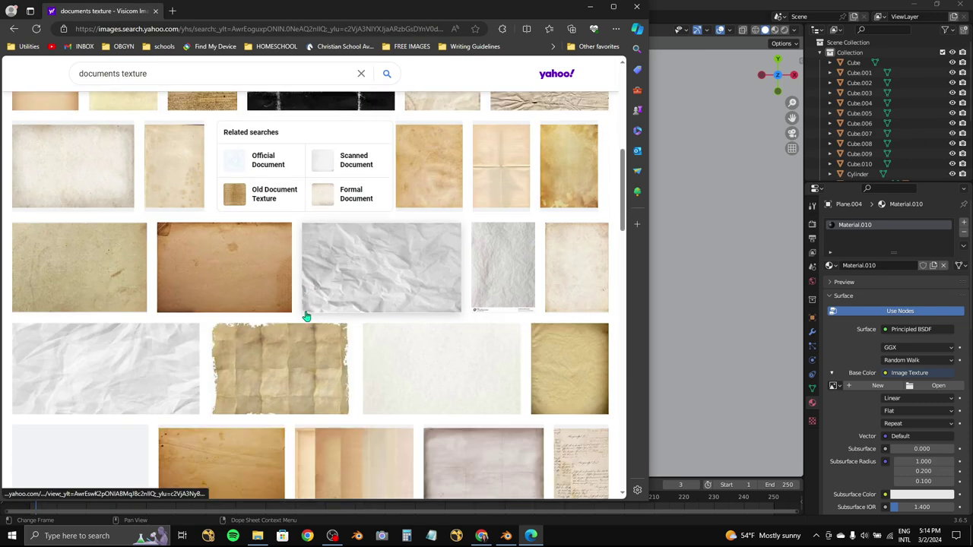
scroll(306, 316, down, 3)
scroll(307, 316, down, 3)
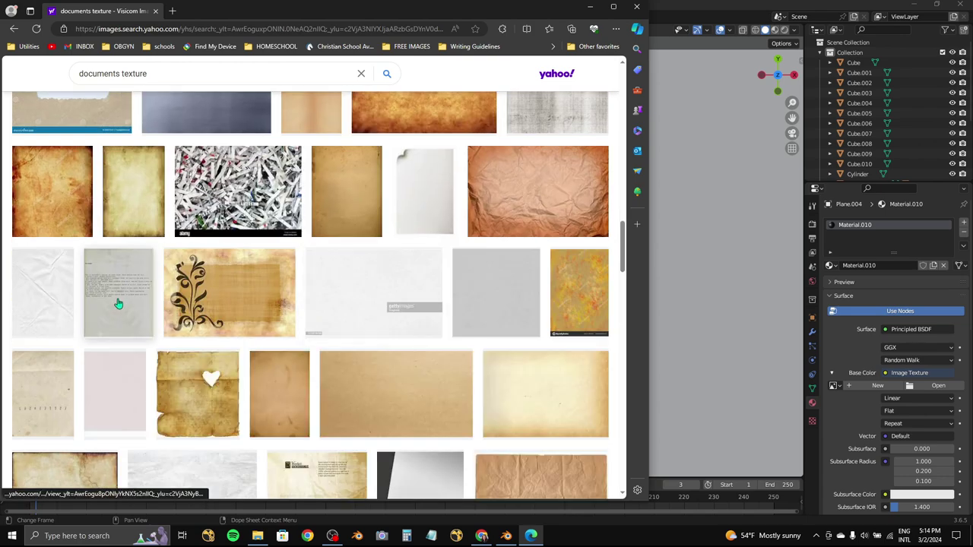
click(118, 304)
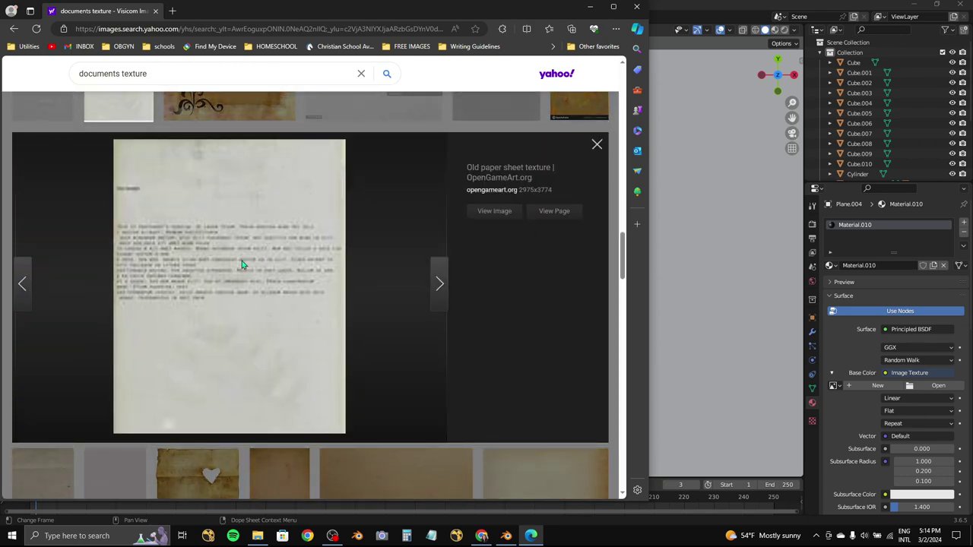
right_click(242, 261)
key(Escape)
scroll(175, 294, up, 1)
scroll(151, 283, down, 1)
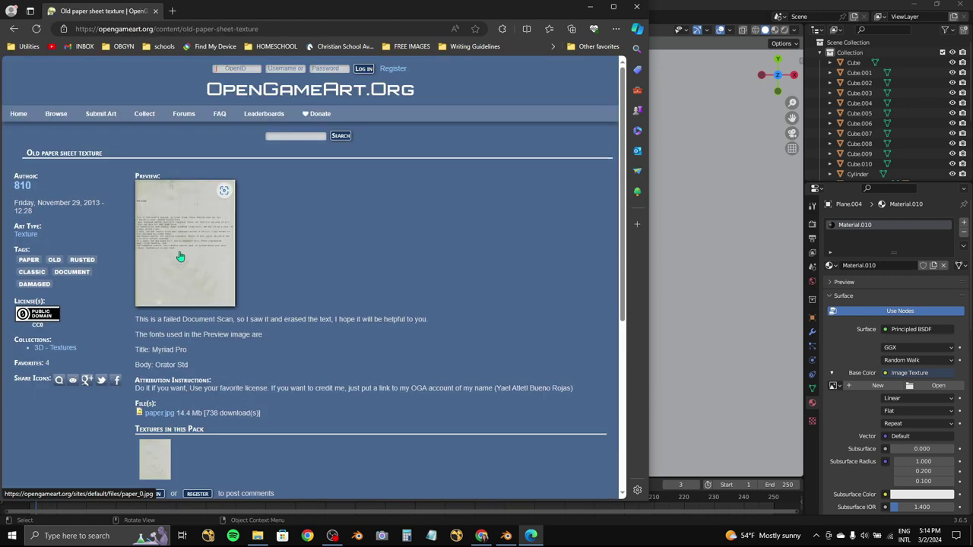
click(184, 256)
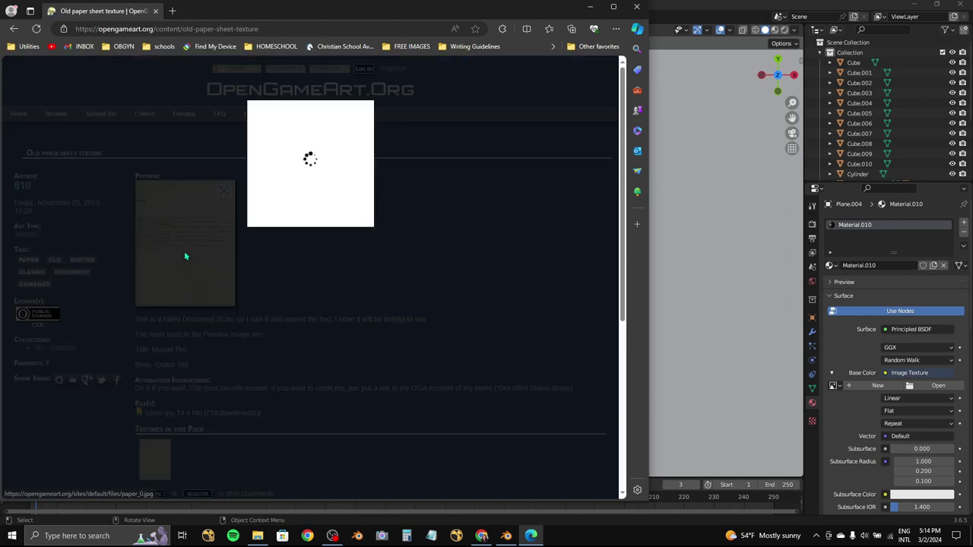
- Save the paper texture to Downloads as 'document papers.jpg' and check it in its folder
scroll(296, 266, down, 4)
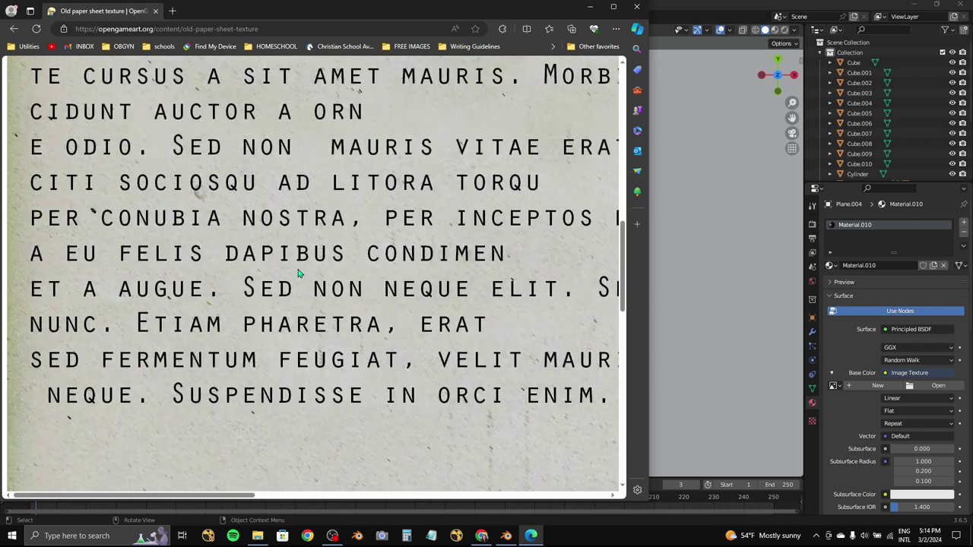
scroll(301, 271, up, 6)
right_click(301, 271)
text(v)
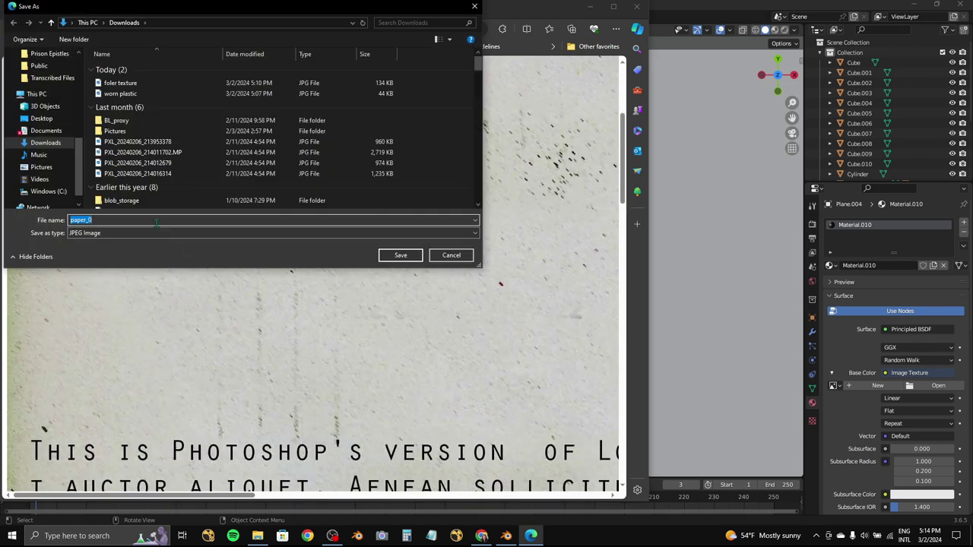
text(document)
click(400, 255)
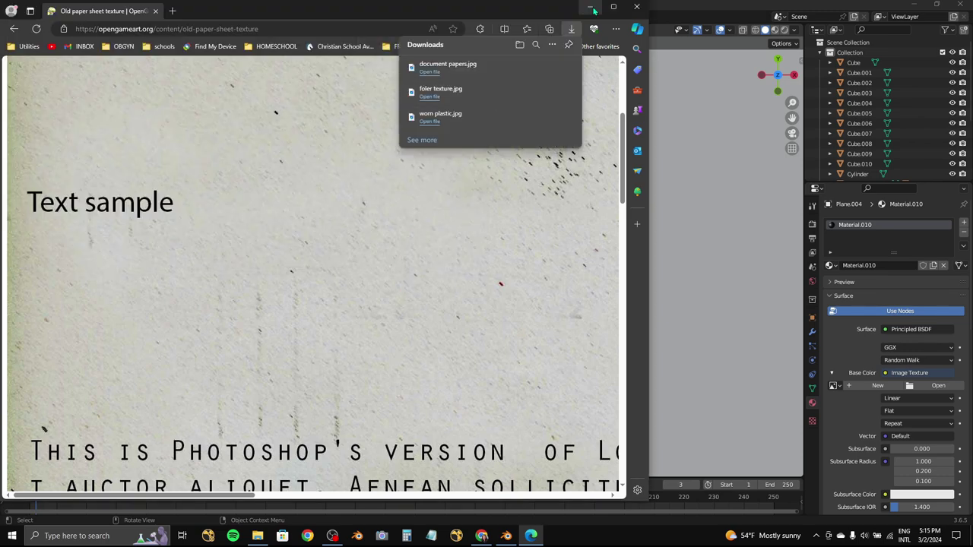
click(537, 66)
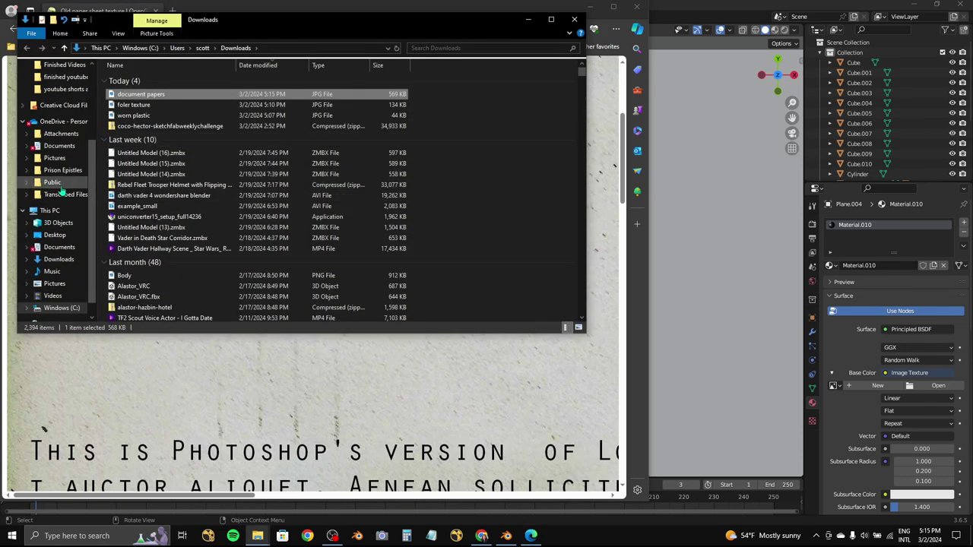
click(530, 19)
- Load document papers.jpg from Downloads as the desk papers' base colour image
click(738, 264)
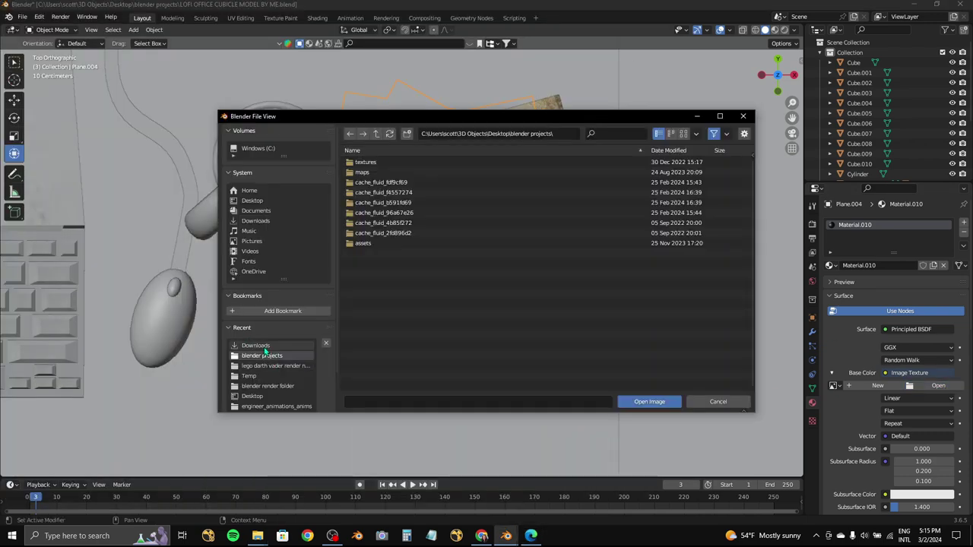
click(256, 345)
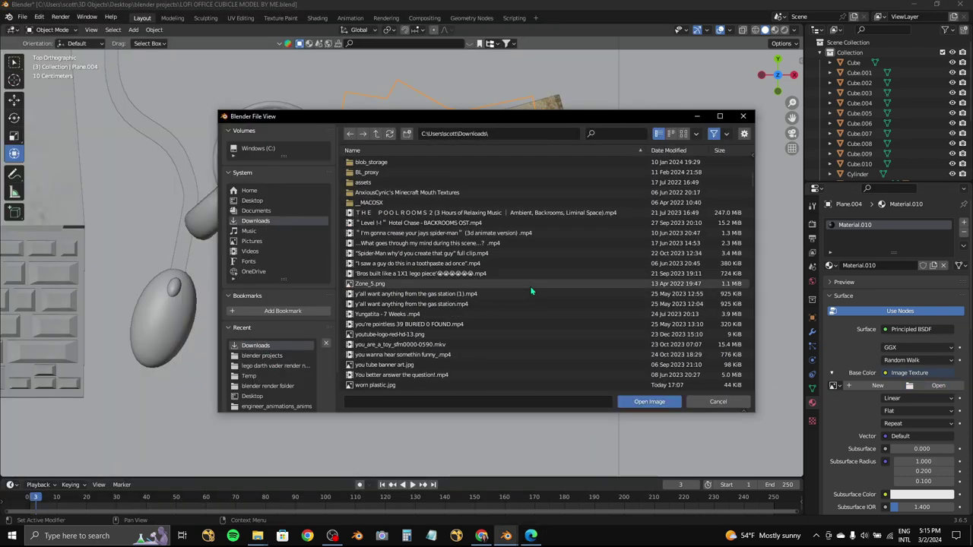
click(610, 133)
text(doc)
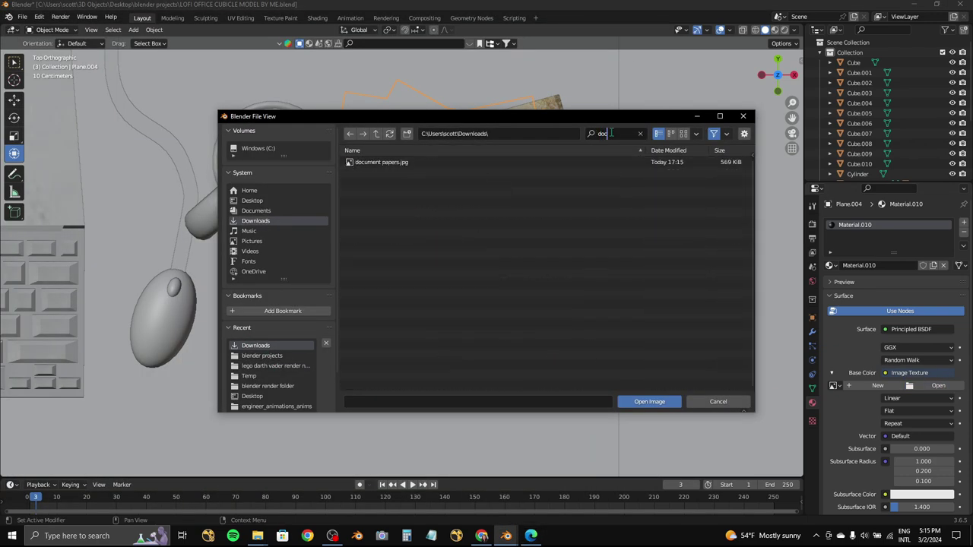
double_click(614, 164)
- Preview the textured papers and cubicle rendered in Cycles, then return to solid shading
scroll(626, 103, up, 3)
mouse_move(626, 103)
middle_down()
mouse_move(723, 32)
mouse_move(357, 201)
mouse_move(361, 185)
mouse_move(425, 160)
mouse_move(793, 249)
middle_up()
scroll(393, 199, up, 5)
scroll(349, 200, down, 2)
scroll(335, 196, down, 5)
scroll(479, 179, up, 3)
scroll(479, 179, up, 3)
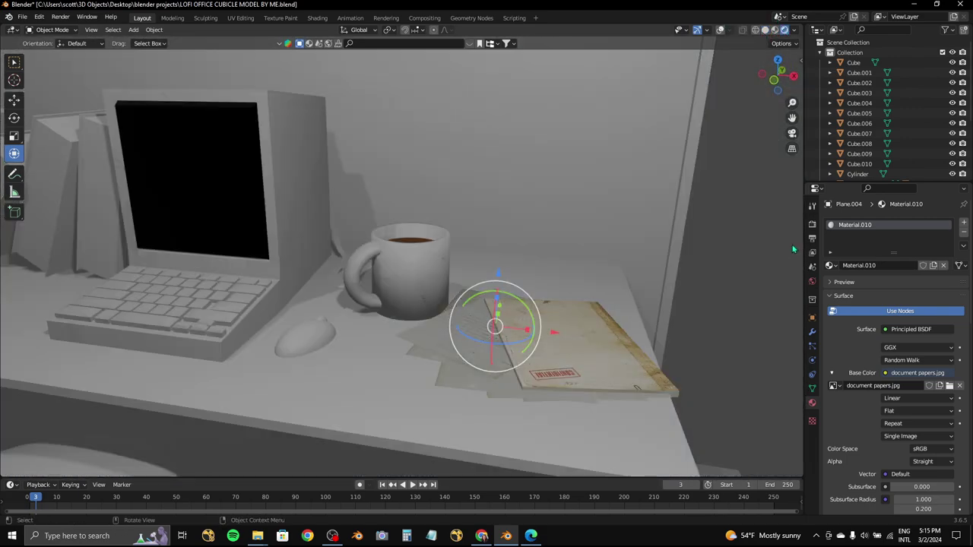
click(812, 224)
click(926, 222)
click(924, 256)
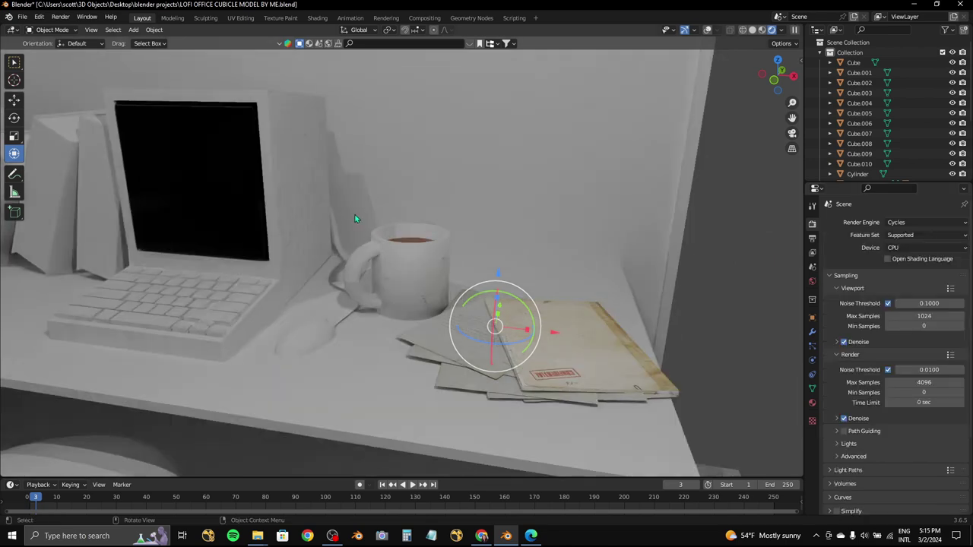
scroll(354, 219, down, 4)
middle_drag(401, 219, 471, 217)
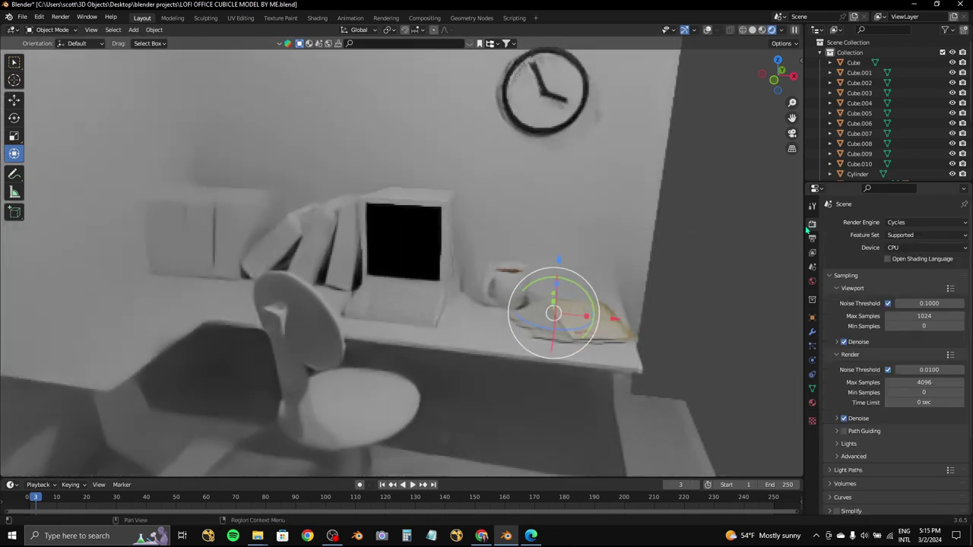
click(752, 30)
- Inspect the coffee mug in material and rendered previews, switching the render engine back to Eevee
click(508, 285)
scroll(485, 249, up, 3)
scroll(484, 248, up, 3)
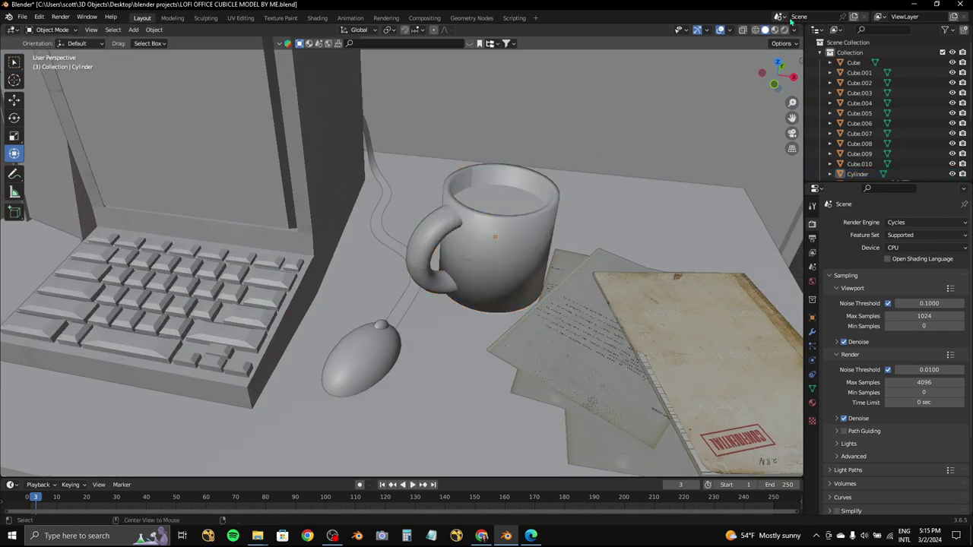
click(774, 29)
click(765, 29)
mouse_move(358, 300)
middle_down()
mouse_move(526, 298)
mouse_move(641, 203)
middle_up()
click(784, 29)
click(925, 222)
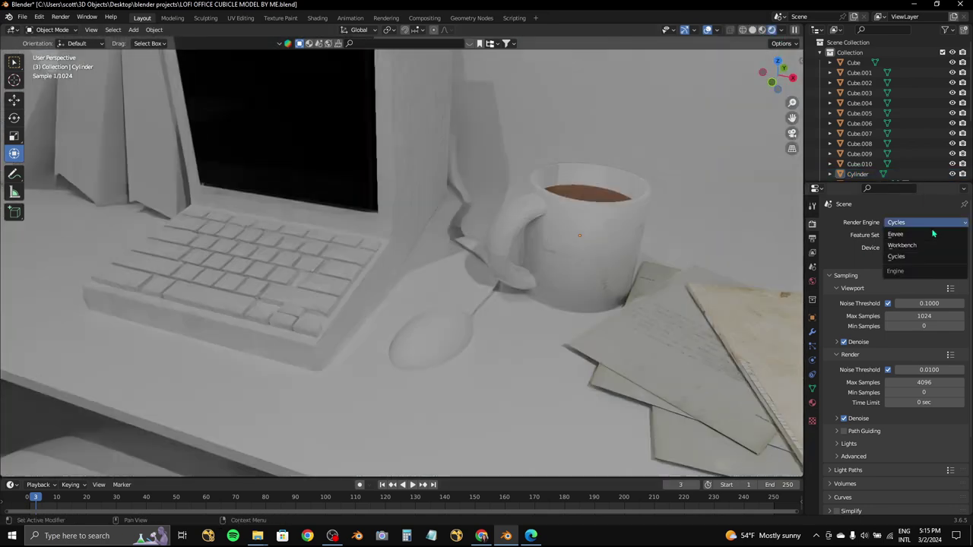
click(924, 233)
middle_drag(513, 210, 476, 285)
scroll(457, 317, up, 4)
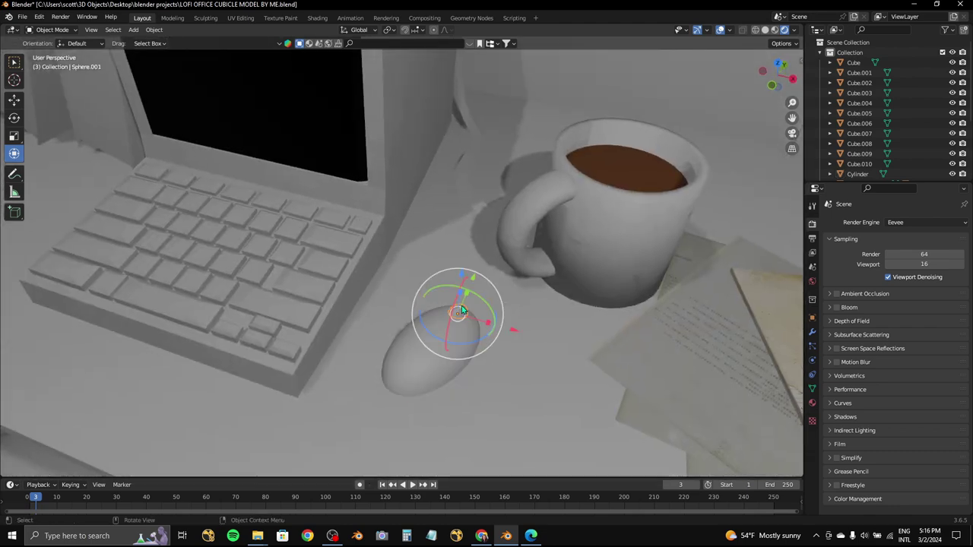
- Give the cable plug and the mouse cable new black materials
click(811, 402)
click(879, 262)
click(920, 372)
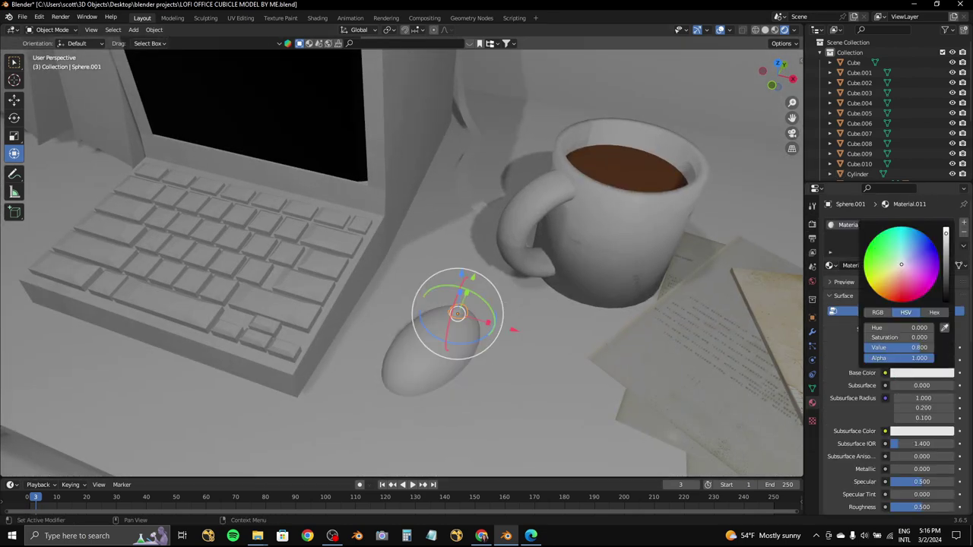
drag(961, 251, 962, 334)
click(469, 130)
click(874, 265)
click(920, 372)
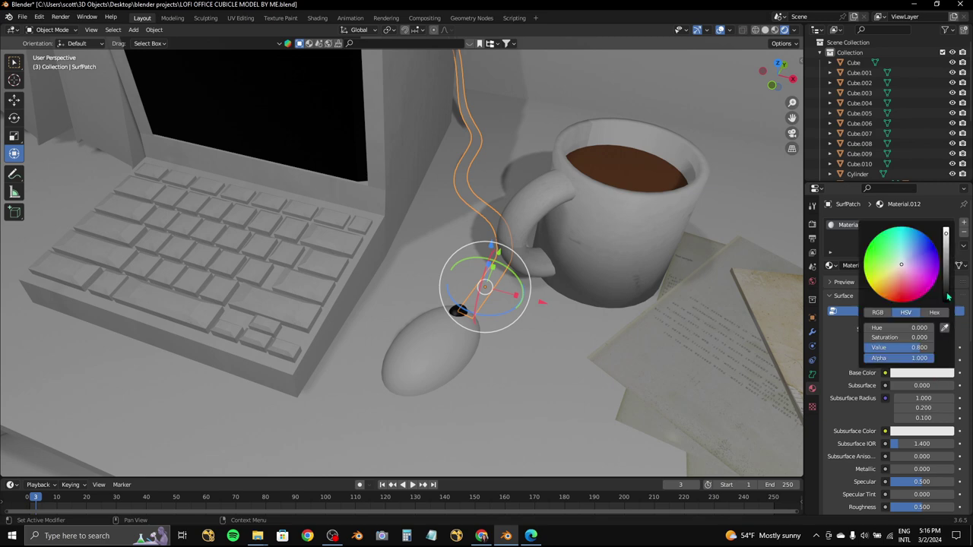
drag(958, 250, 957, 335)
- Frame and orbit the view around the blackened mouse cable and mouse
mouse_move(501, 228)
middle_down()
mouse_move(535, 216)
mouse_move(472, 218)
middle_up()
click(467, 222)
key(KP_Decimal)
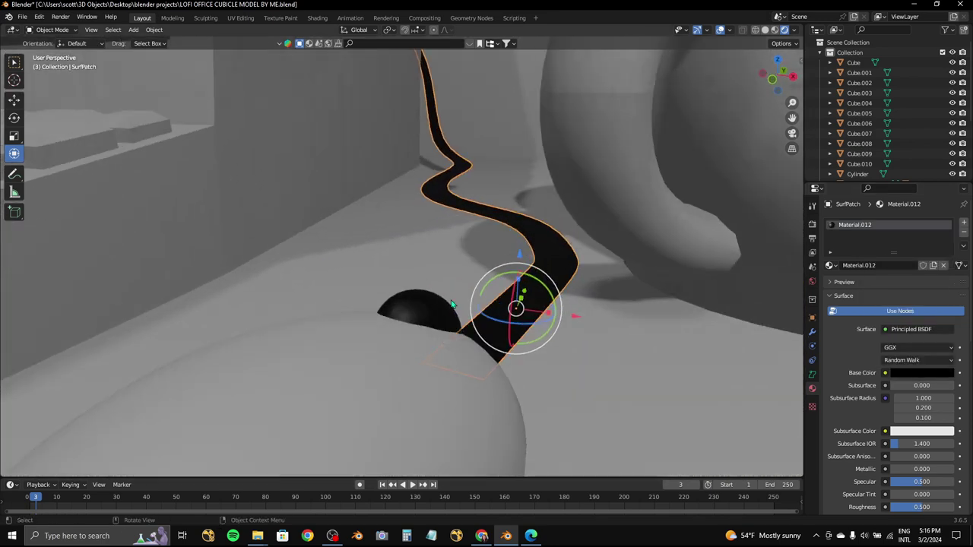
scroll(920, 397, down, 2)
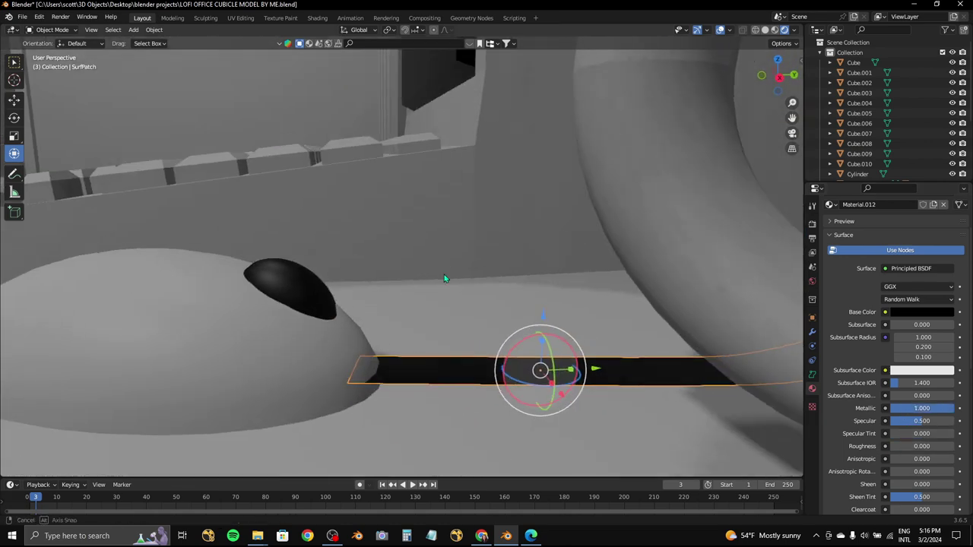
middle_drag(444, 274, 460, 304)
- Give the mouse a new material whose Base Color is the worn plastic.jpg image texture
click(460, 334)
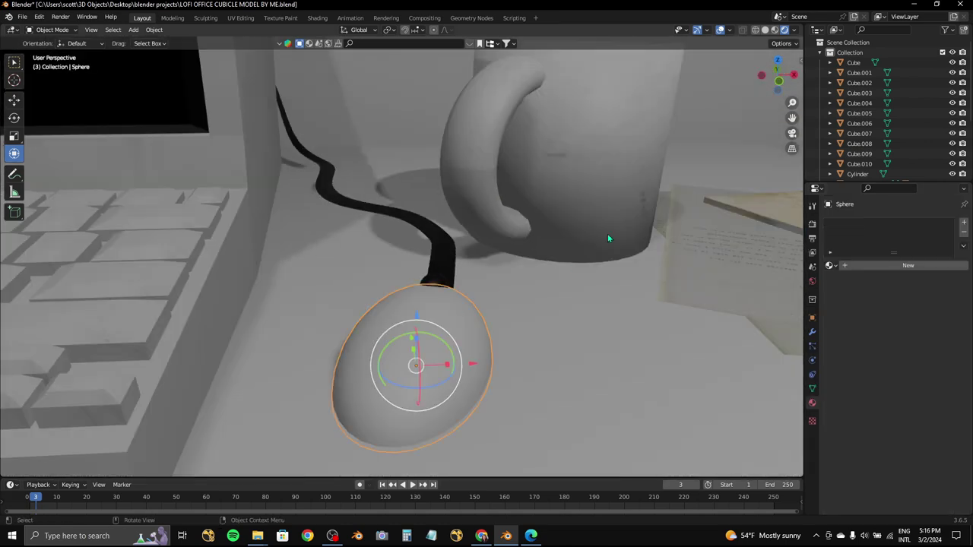
click(909, 265)
click(908, 360)
click(748, 293)
click(938, 385)
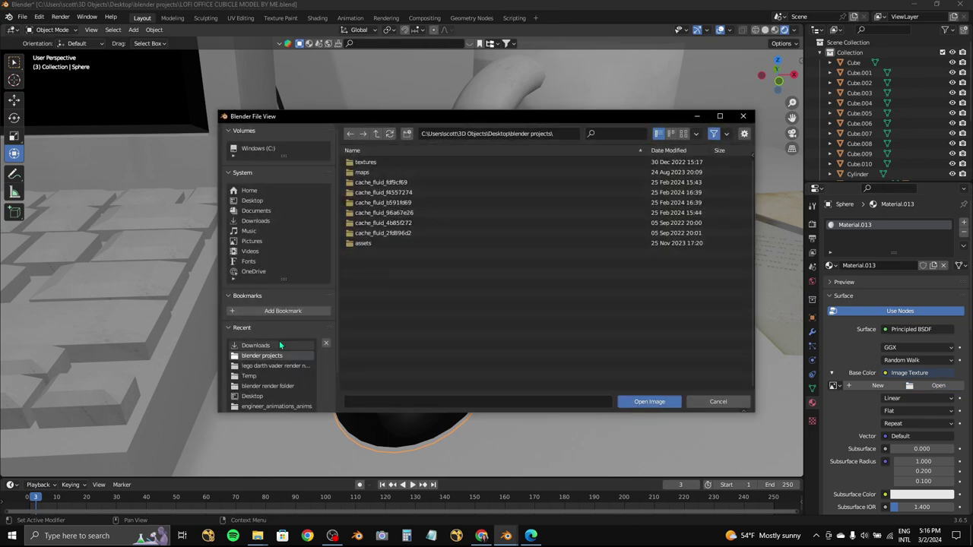
click(279, 345)
scroll(531, 329, down, 5)
double_click(540, 341)
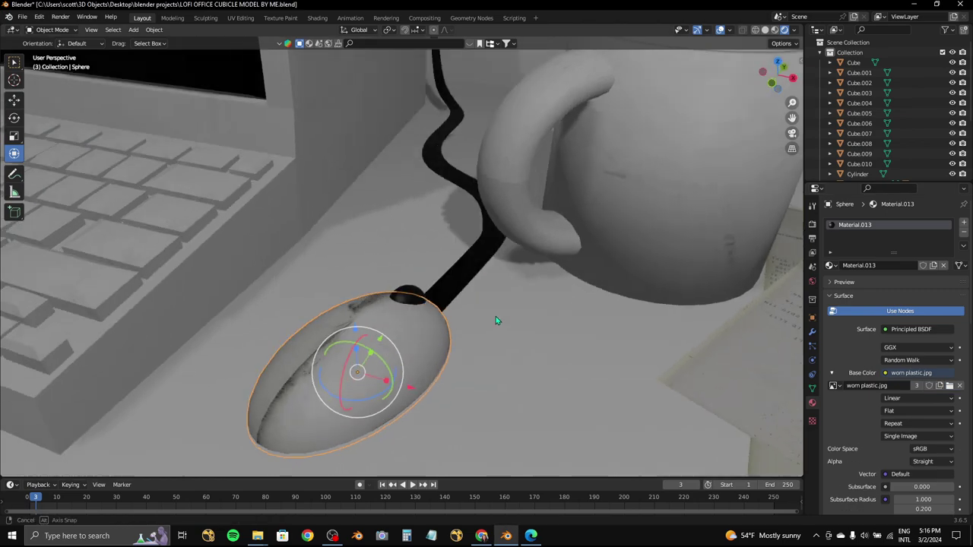
middle_drag(496, 320, 468, 284)
scroll(468, 283, down, 4)
- In UV Editing, scale, rotate 90 degrees and reposition the mouse's UV island over the texture
click(247, 21)
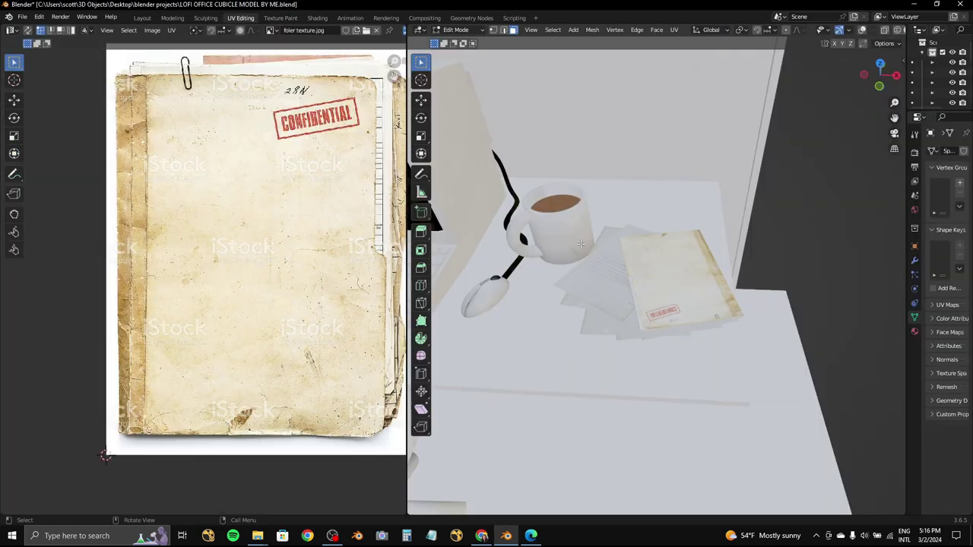
scroll(258, 241, down, 3)
key(s)
click(358, 260)
key(r)
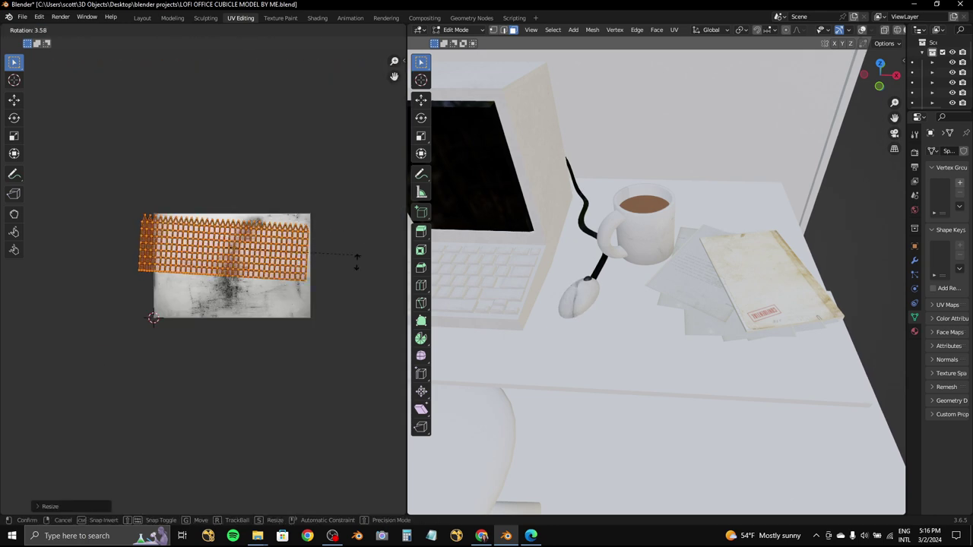
click(358, 261)
scroll(282, 284, up, 3)
key(g)
click(298, 312)
key(r)
click(299, 311)
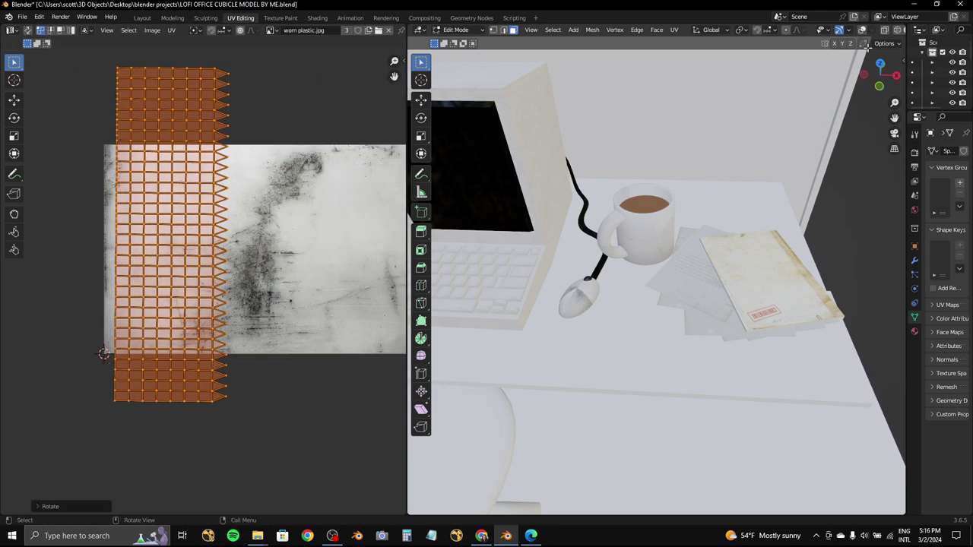
- Shrink and tilt the mouse's UV island onto a small patch of worn plastic
key(KP_Decimal)
scroll(654, 274, down, 3)
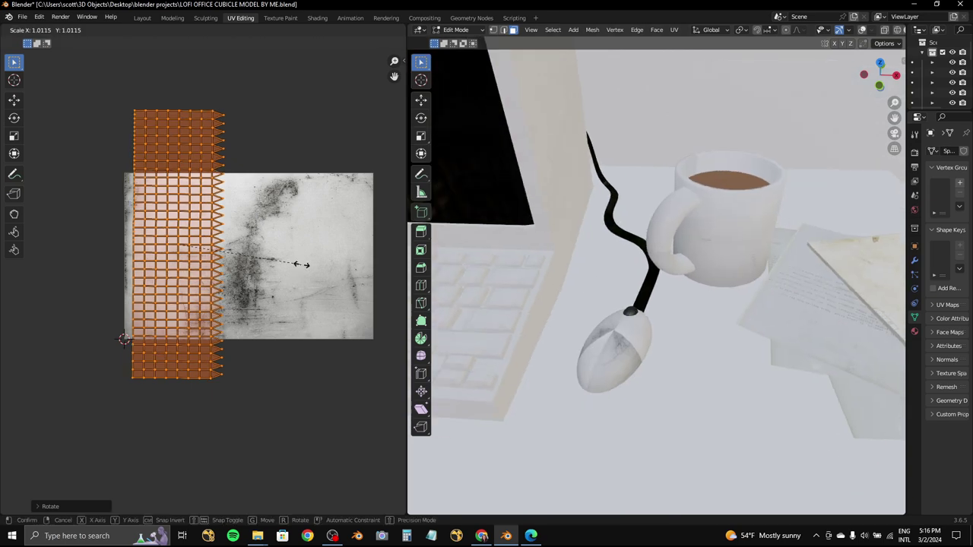
key(s)
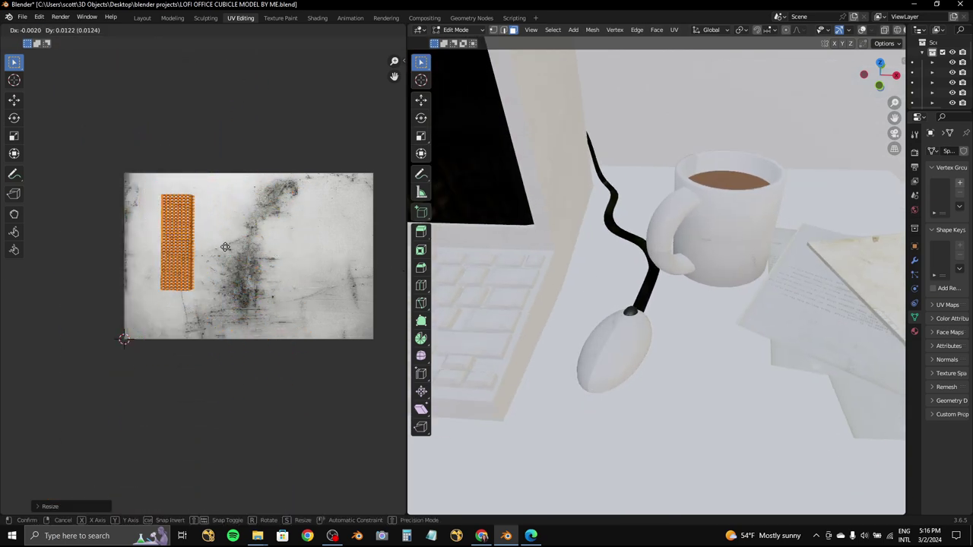
click(250, 272)
key(r)
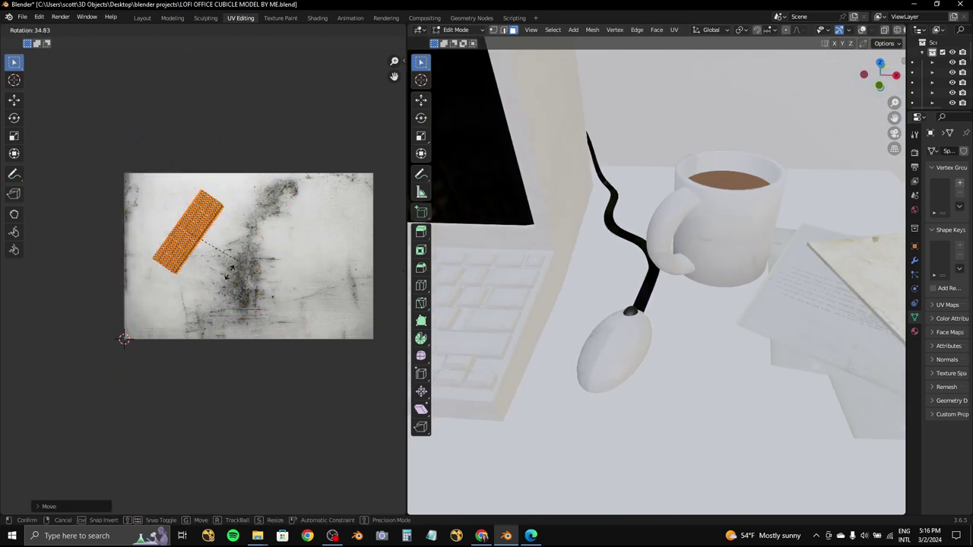
click(257, 273)
key(s)
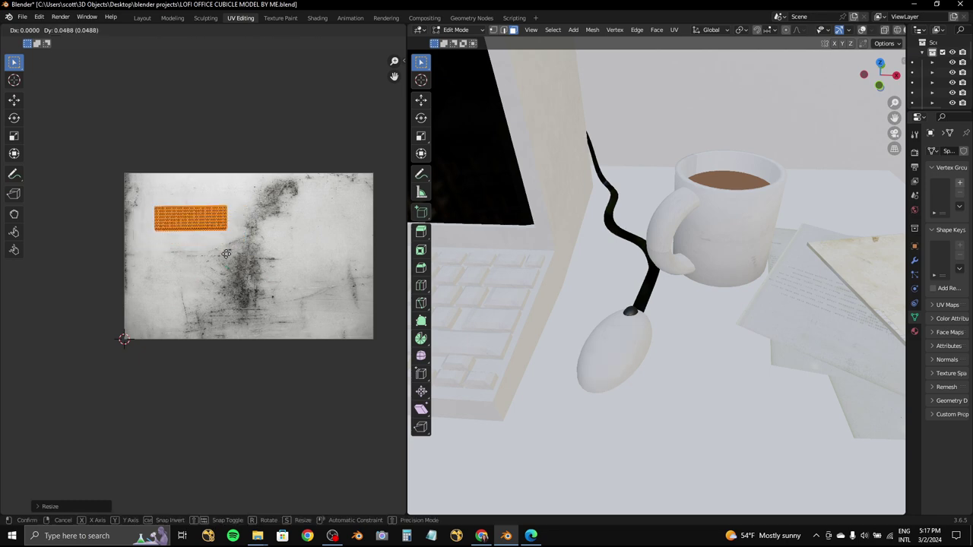
- Back in Layout, select the desk and create a new material for it
click(143, 17)
scroll(456, 213, down, 3)
click(495, 304)
click(900, 265)
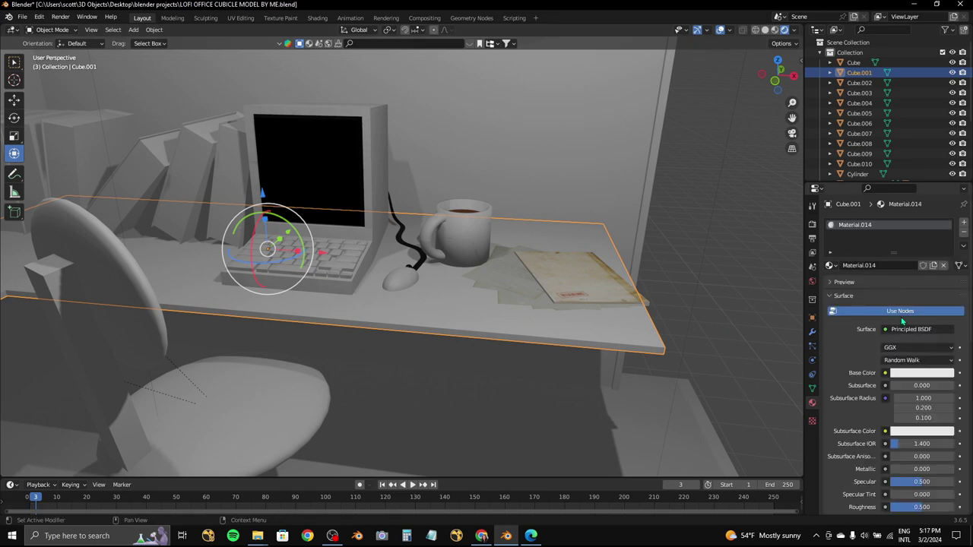
- Search the web for dark wood texture and show the image results
click(532, 536)
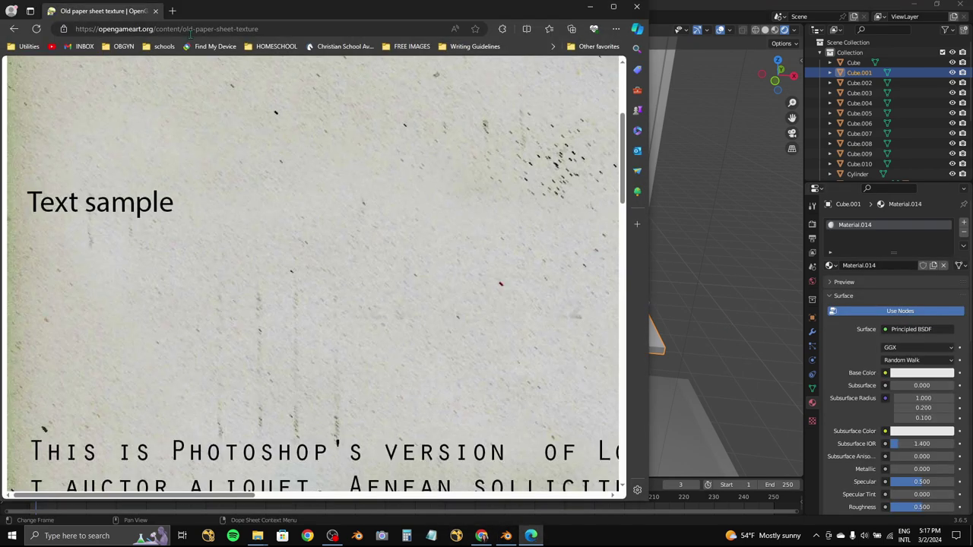
click(190, 29)
text(dark wood text)
click(104, 66)
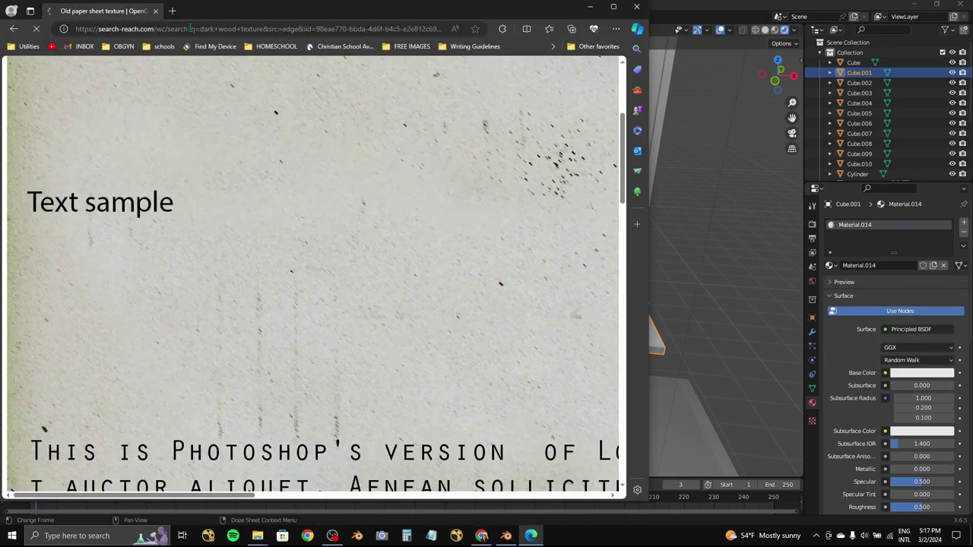
click(196, 106)
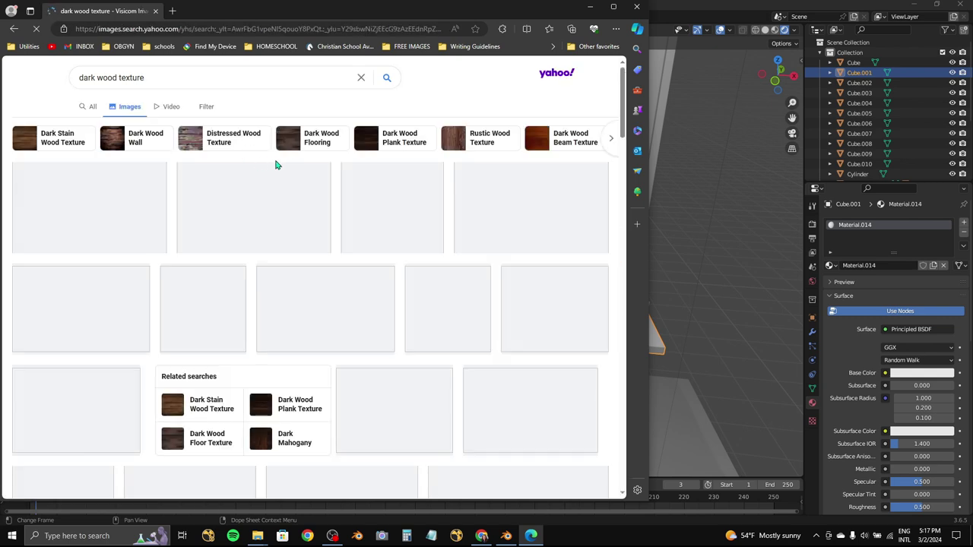
- Preview a dark reddish wood image and open it in a new tab
click(297, 216)
right_click(291, 253)
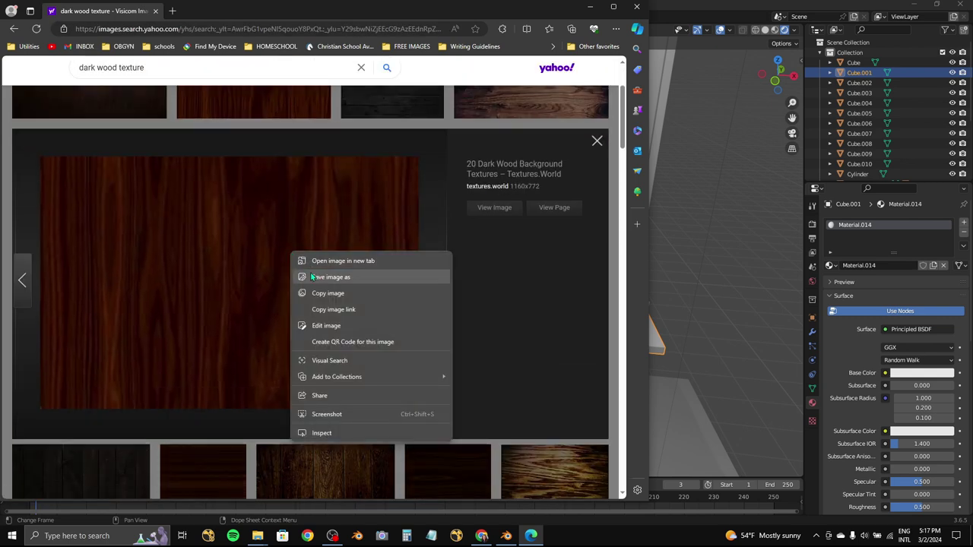
click(316, 276)
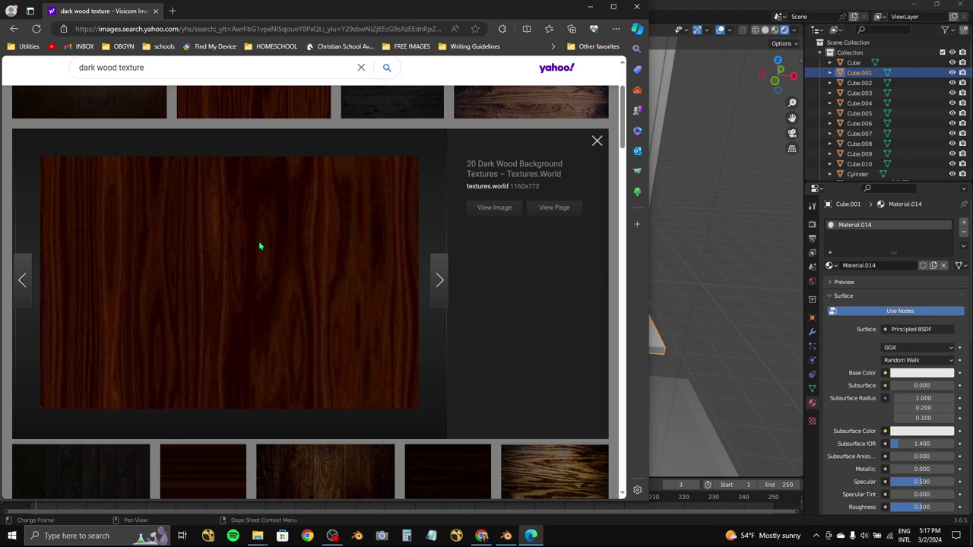
drag(281, 136, 110, 10)
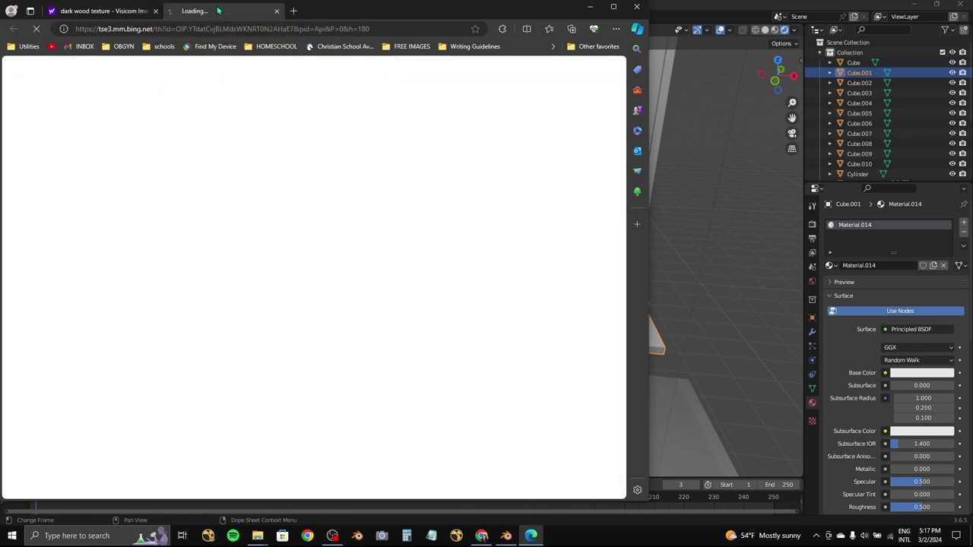
click(88, 16)
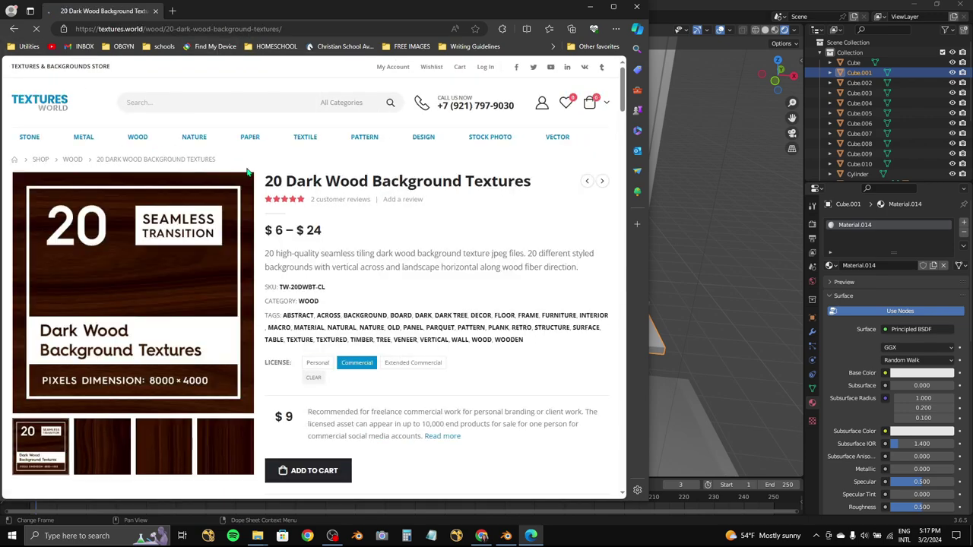
- On the Textures.World page, start saving the large seamless dark wood texture via Save link as
click(124, 447)
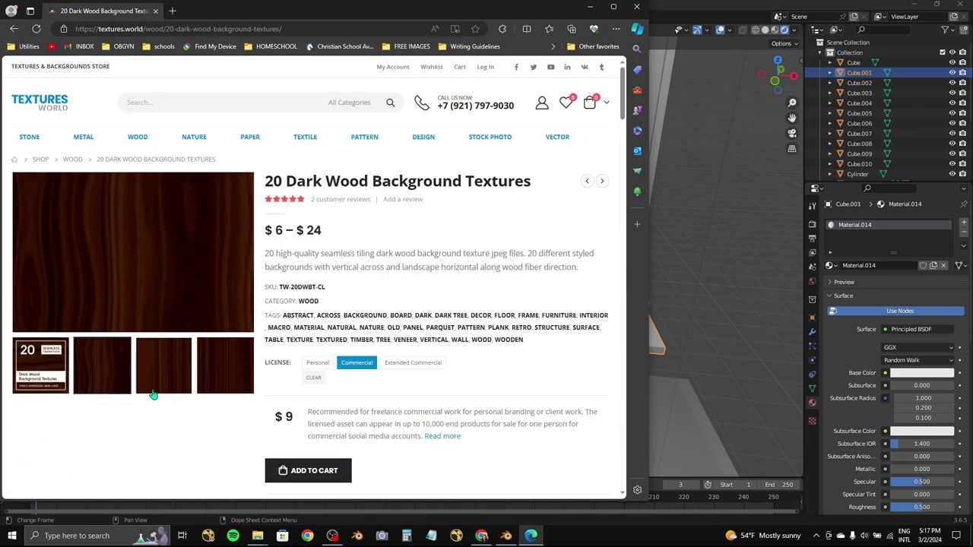
right_click(139, 256)
click(124, 276)
scroll(123, 276, down, 10)
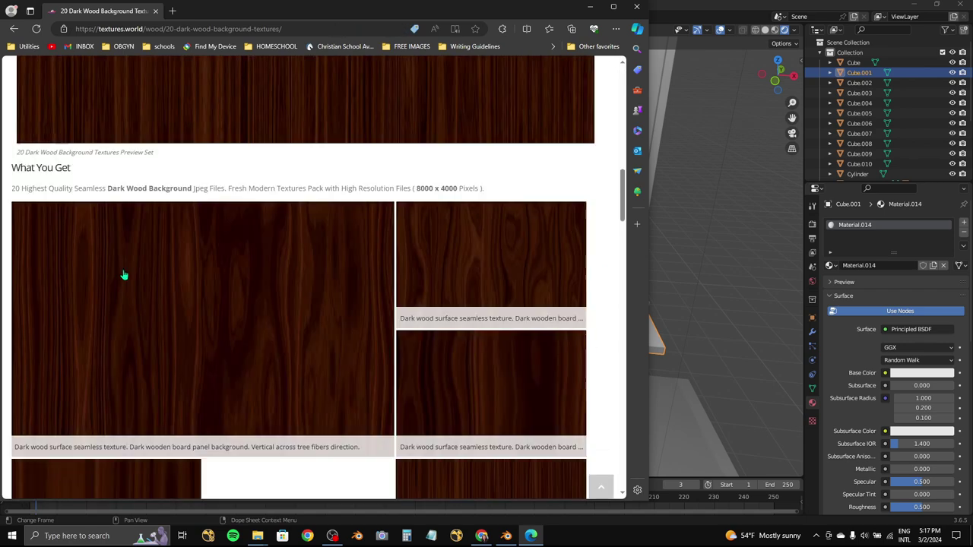
scroll(150, 282, up, 3)
scroll(228, 294, down, 3)
right_click(229, 310)
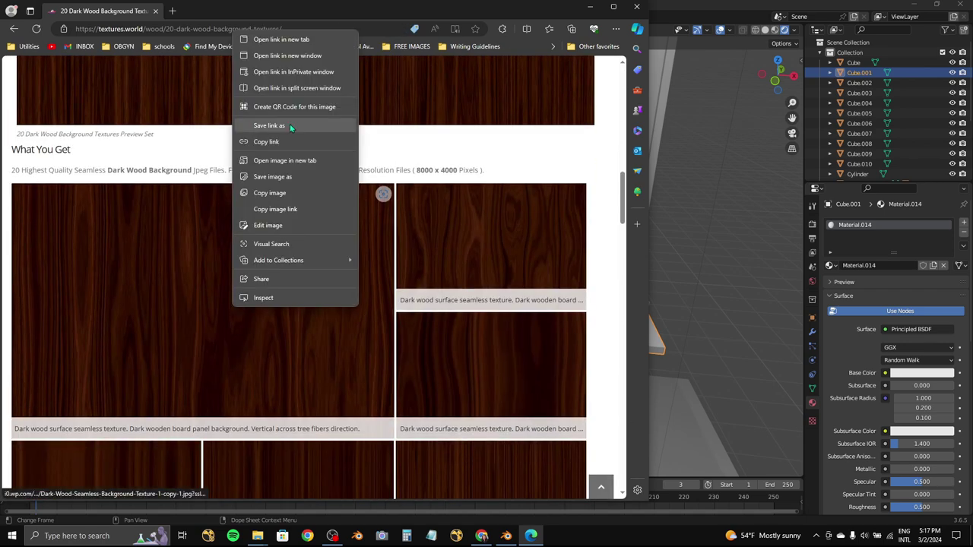
click(294, 176)
- Save the wood texture to Downloads as 'dark wood seamless' with file type All files
click(153, 233)
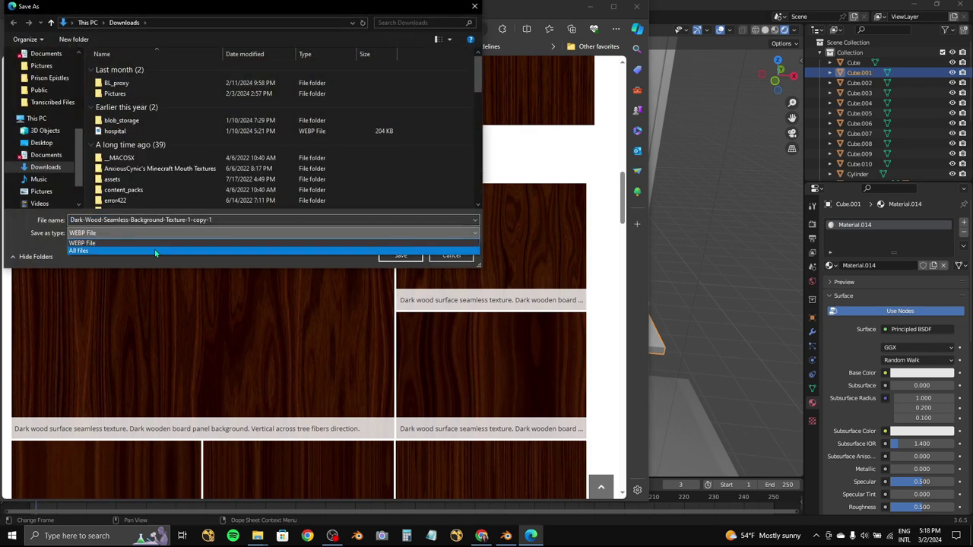
click(154, 248)
text(dark wood i guess)
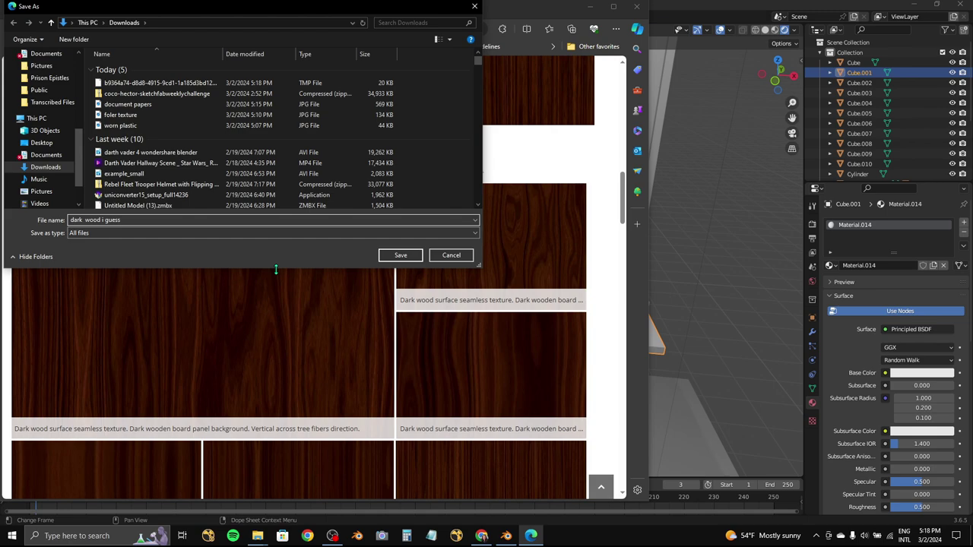
click(390, 256)
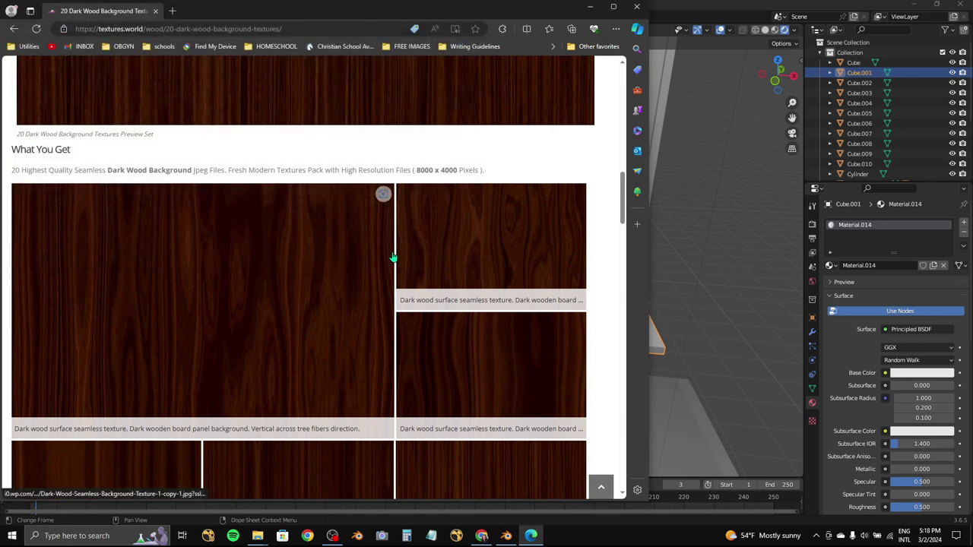
- In Blender, plug an Image Texture into the desk's Base Color and browse for an image
click(884, 372)
click(884, 373)
click(658, 283)
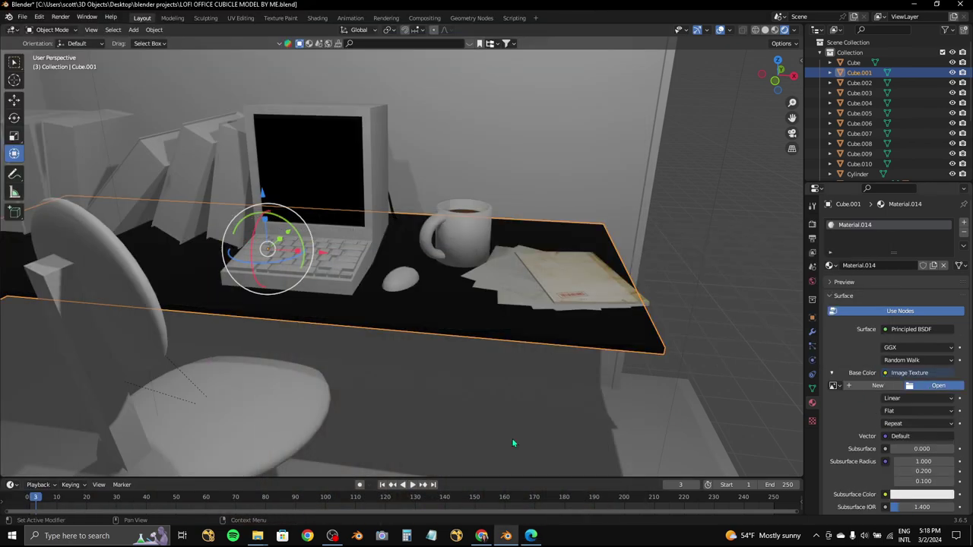
click(939, 385)
- Look for the dark wood file in Downloads by filtering the file browser with 'dar'
click(205, 494)
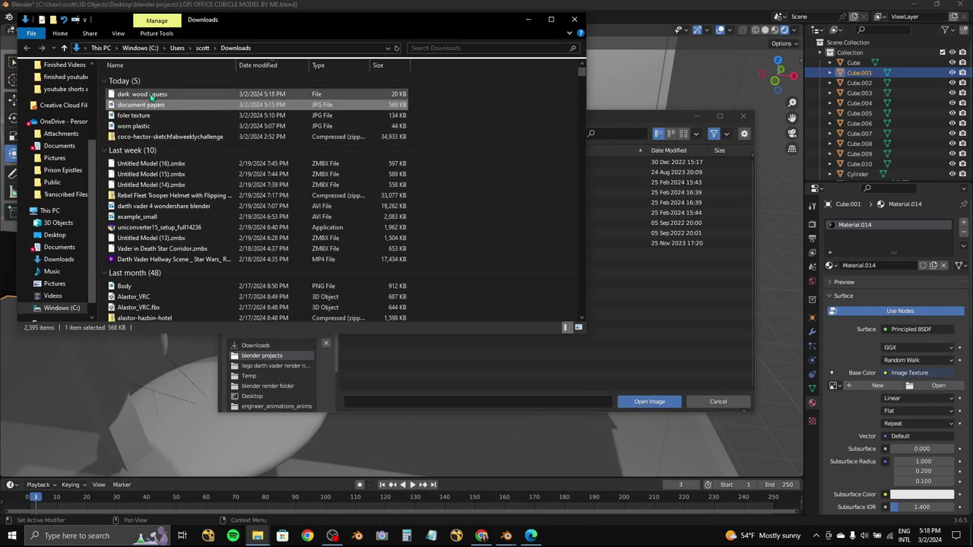
click(460, 358)
click(255, 345)
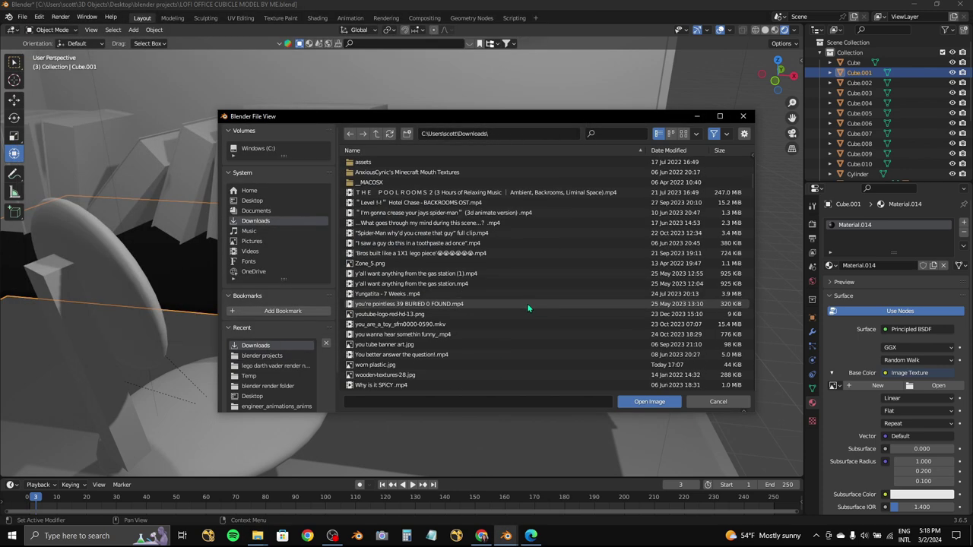
click(620, 134)
text(de)
key(BackSpace)
text(ark)
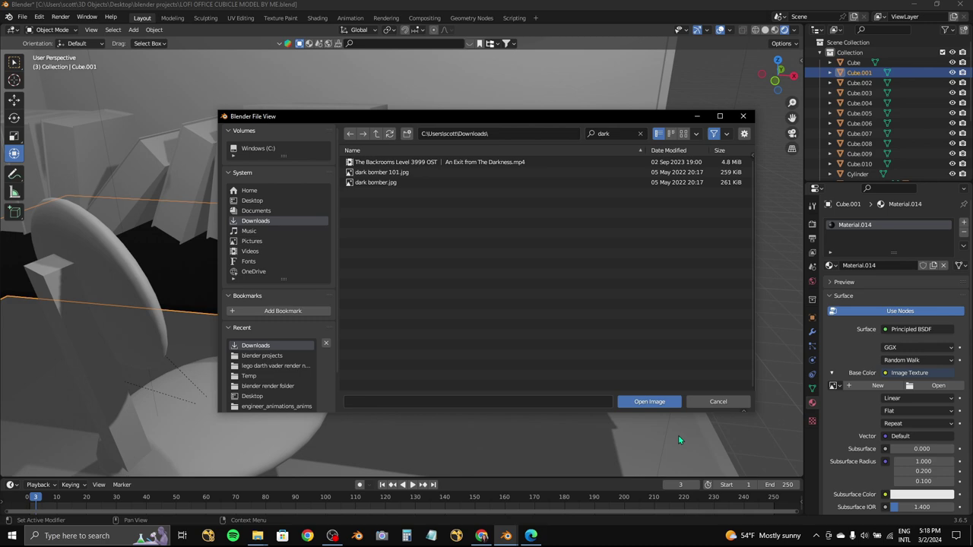
click(718, 401)
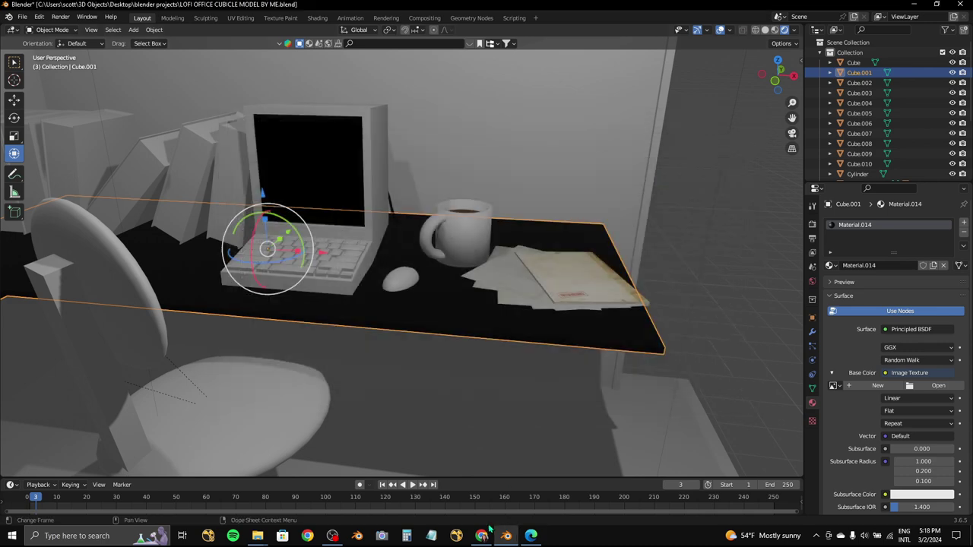
- View the textures.world dark wood image enlarged and open its link in a new tab
click(531, 535)
right_click(305, 55)
click(387, 273)
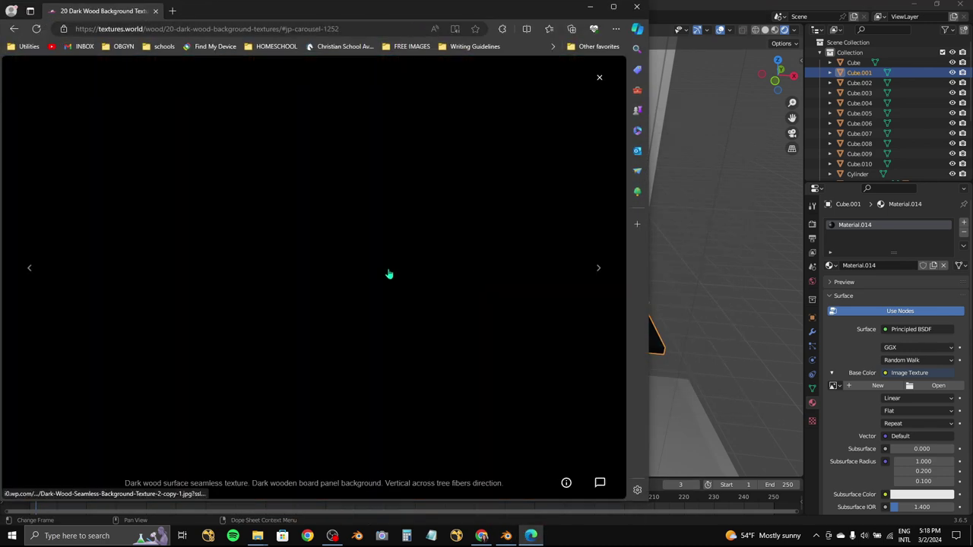
click(13, 32)
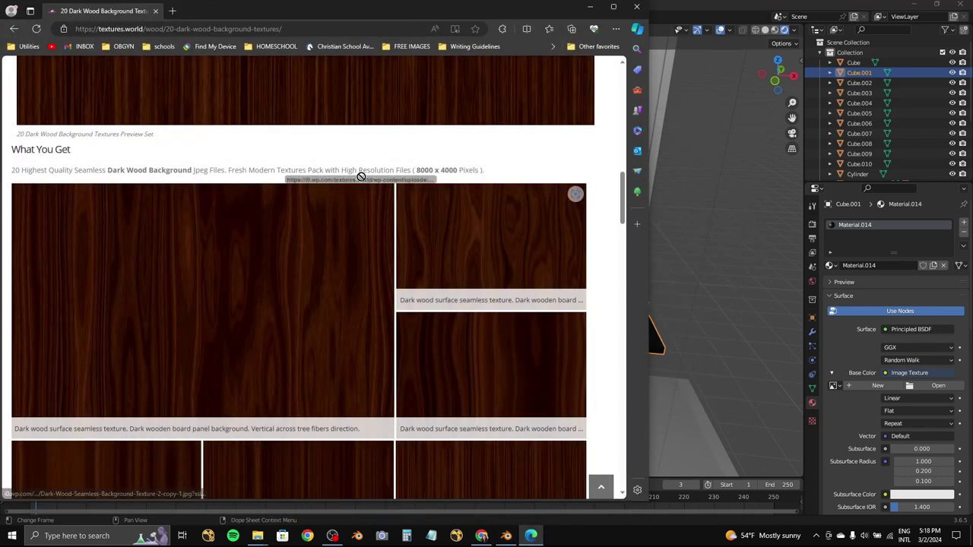
middle_click(358, 174)
click(325, 245)
right_click(285, 249)
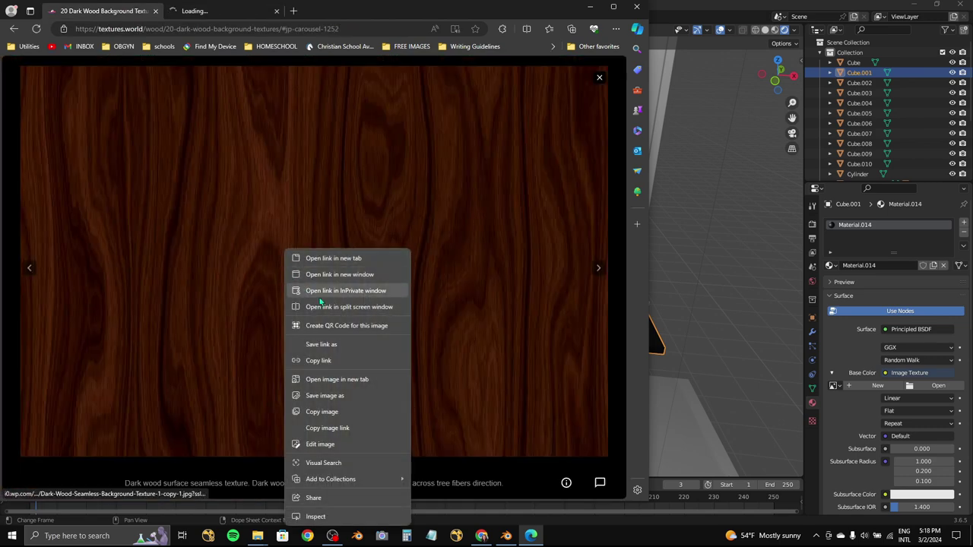
click(342, 412)
- Launch Chrome with a profile, check the channel page, and paste a link into a new tab
click(307, 536)
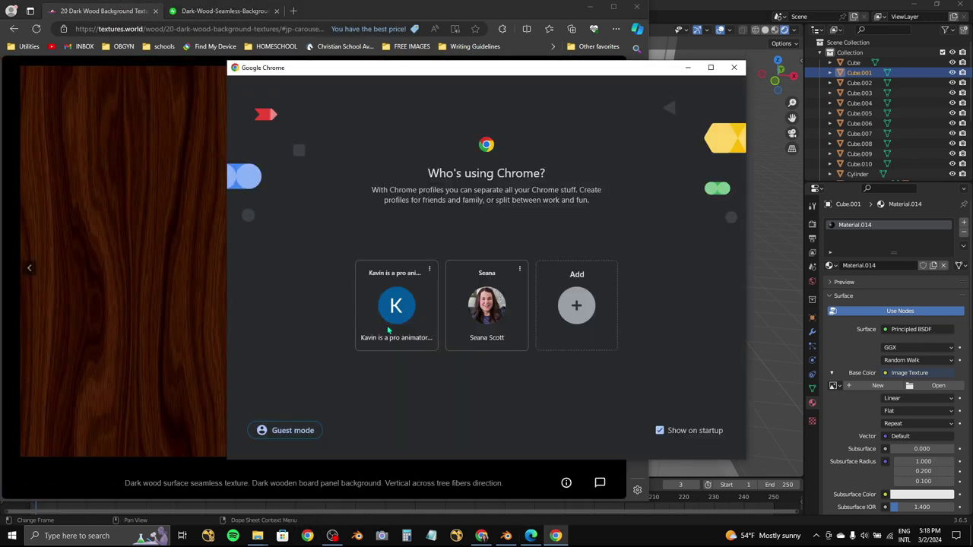
click(483, 304)
click(198, 9)
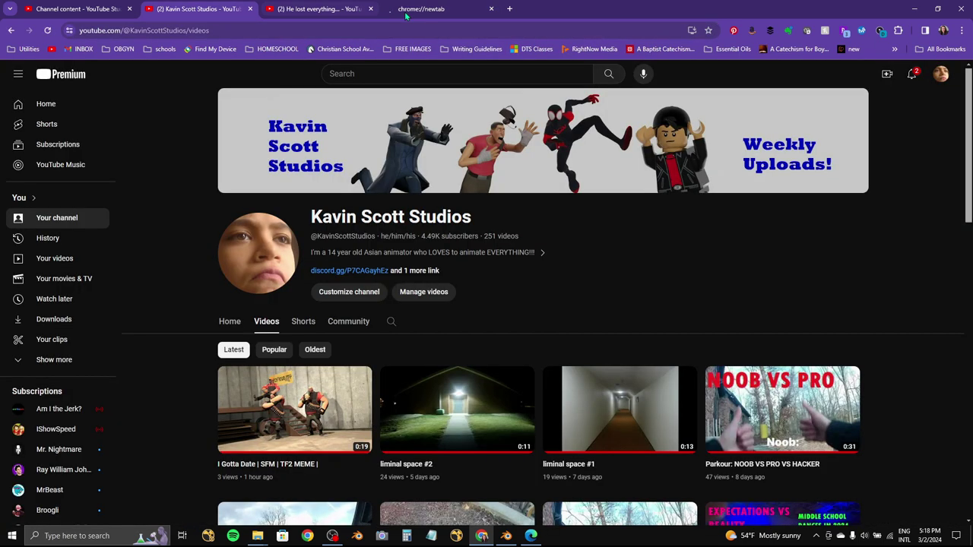
click(912, 73)
click(771, 75)
click(437, 8)
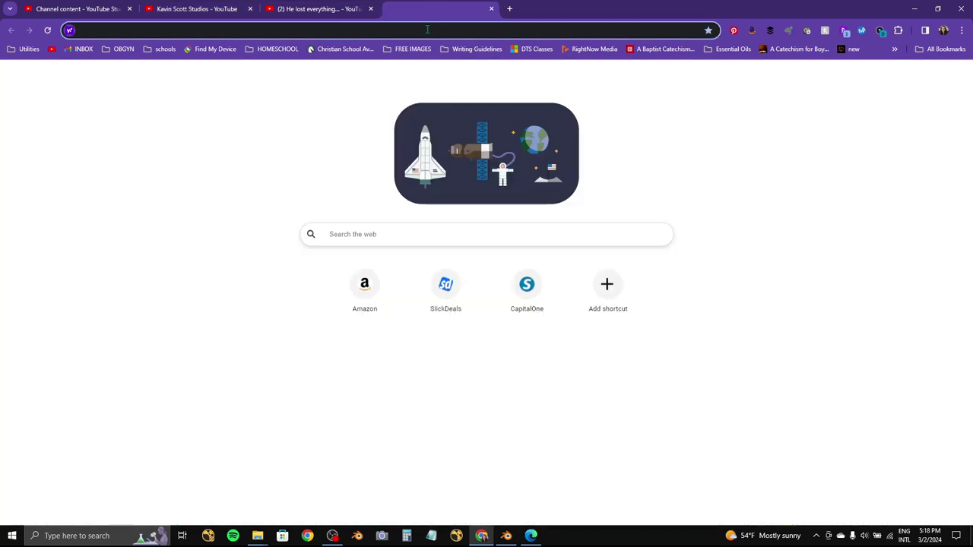
right_click(424, 30)
click(441, 113)
click(491, 8)
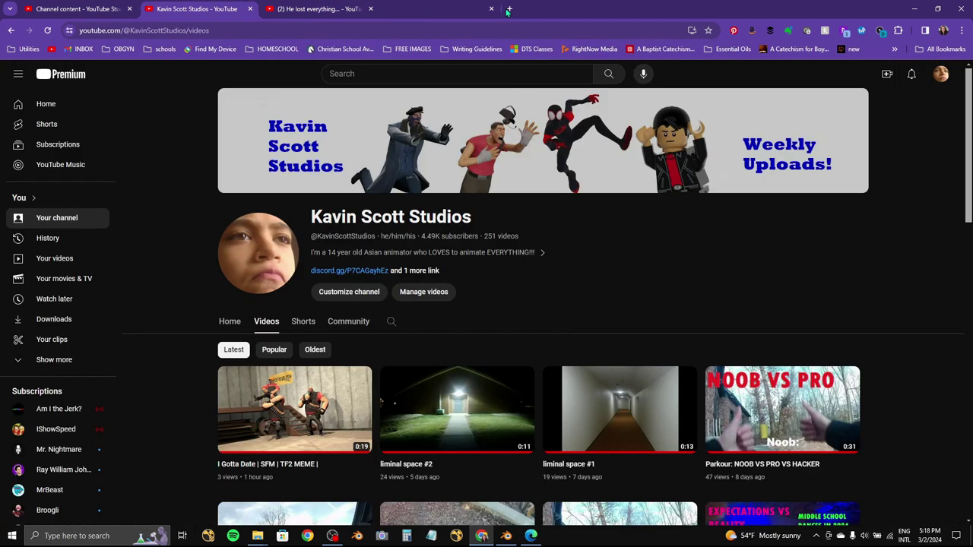
- Switch between Edge, Blender's texture browser and Chrome, closing the Chrome profile picker
click(531, 536)
click(510, 536)
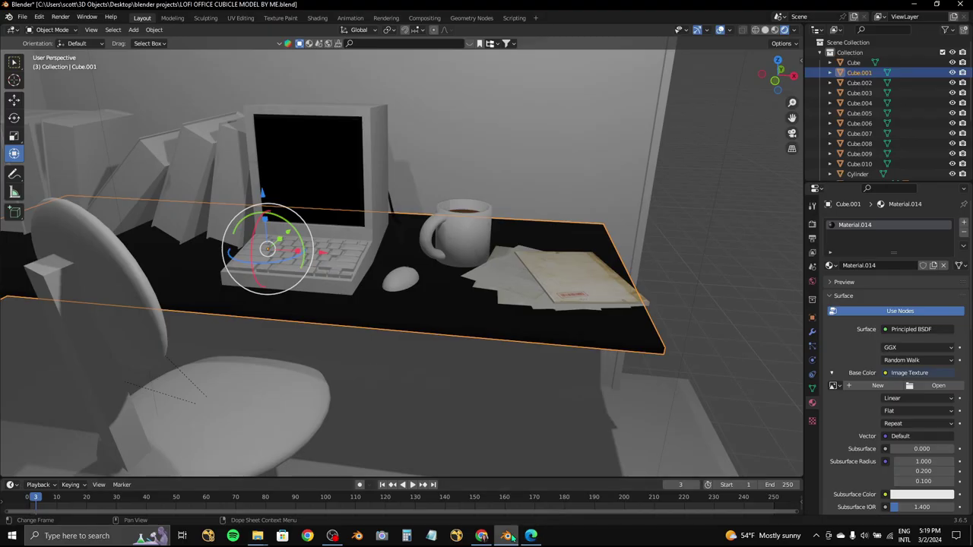
click(937, 387)
right_click(456, 259)
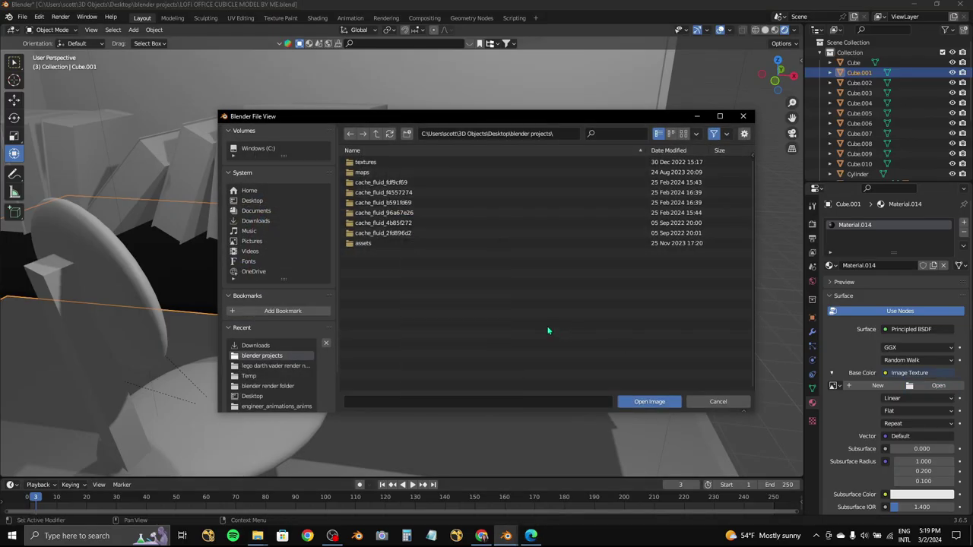
click(307, 536)
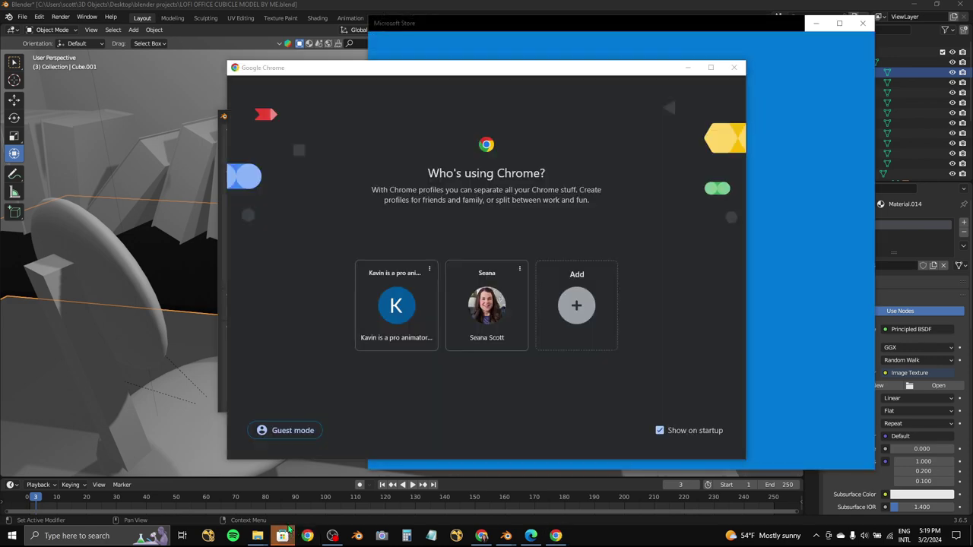
click(733, 66)
- Attempt Save image as on the wood texture, keep the WEBP type, then cancel the dialog
click(530, 536)
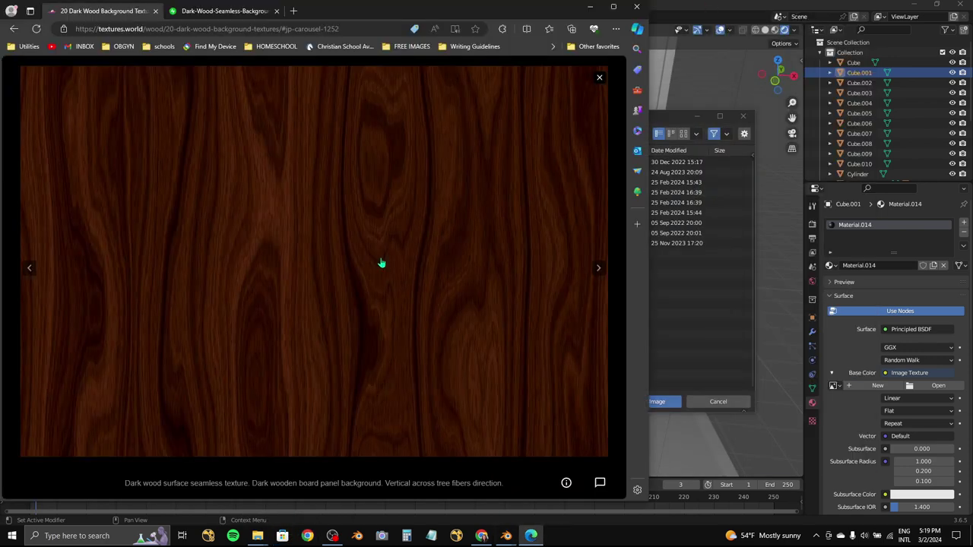
right_click(380, 260)
click(410, 396)
click(273, 232)
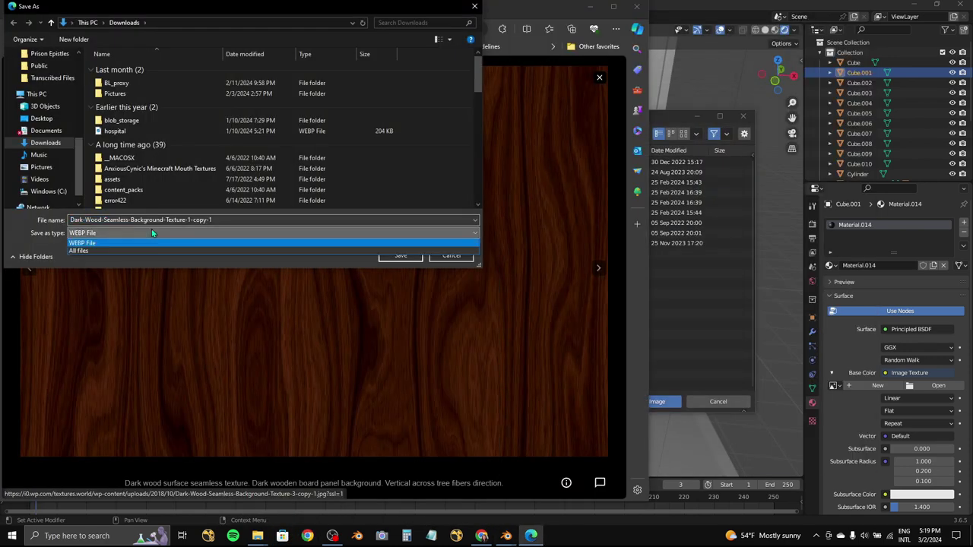
click(304, 240)
text(.png)
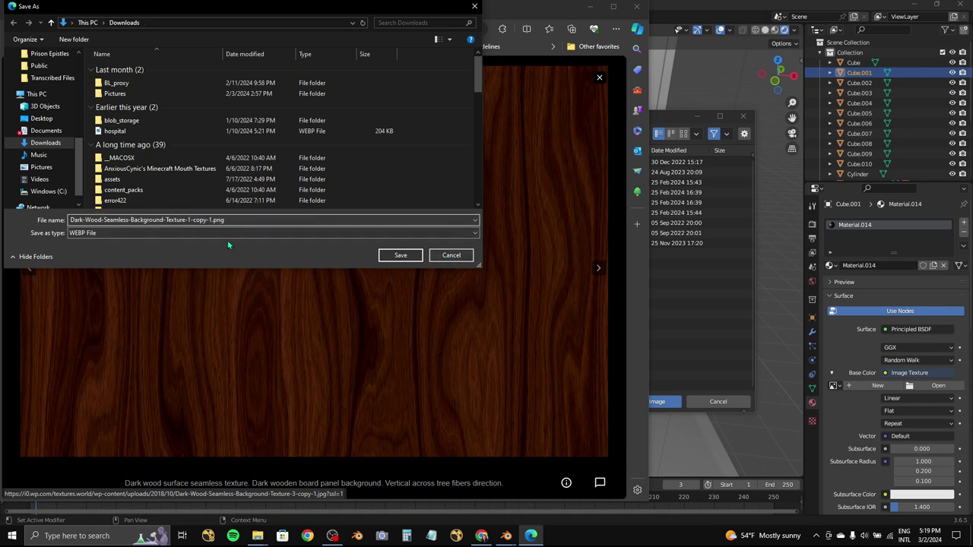
click(400, 254)
- Return to the Yahoo dark wood results and preview the Wallpaper Cave image
click(13, 29)
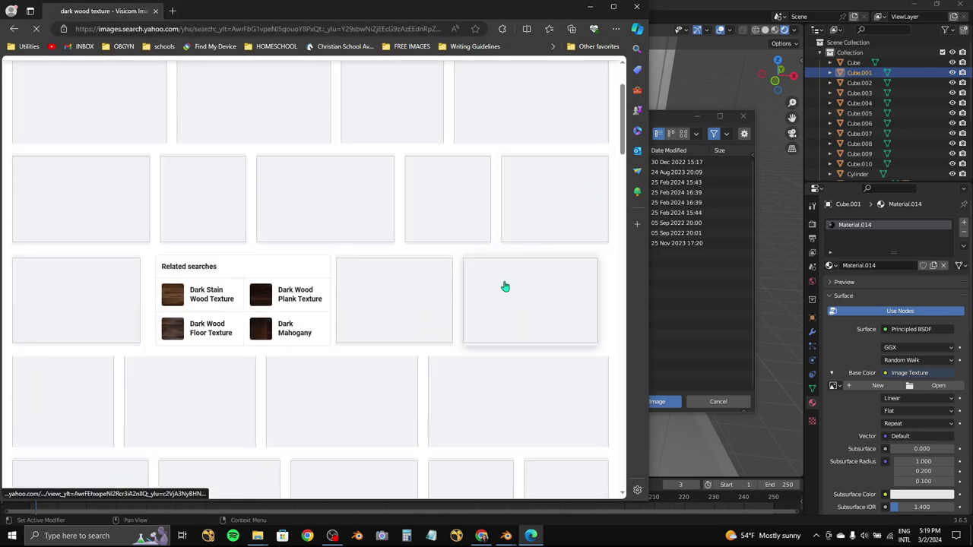
scroll(515, 261, down, 3)
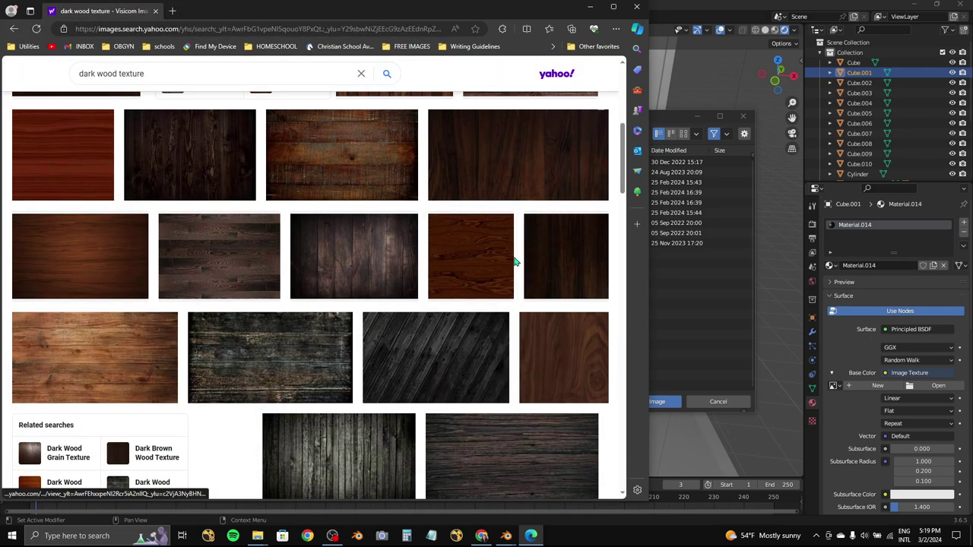
click(536, 171)
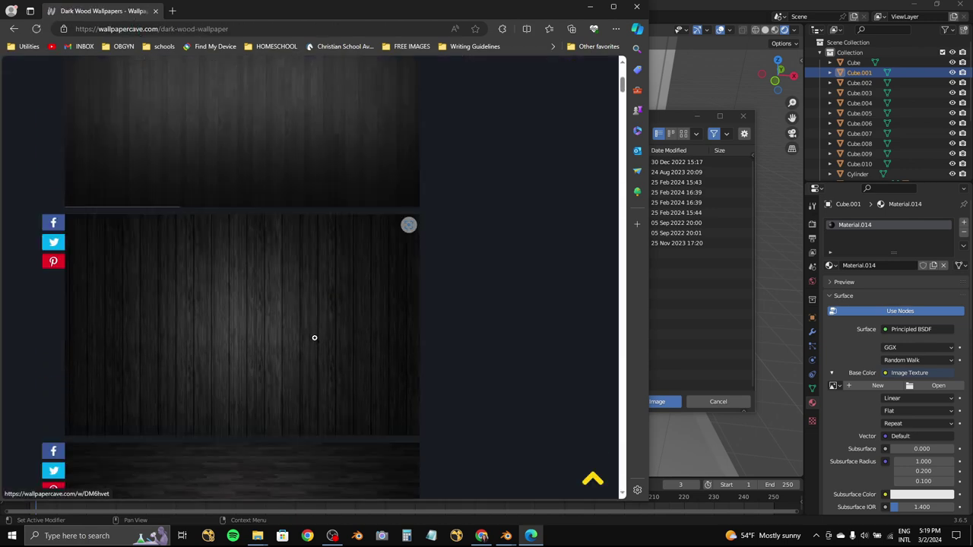
scroll(314, 337, up, 3)
scroll(314, 338, up, 3)
scroll(313, 338, up, 4)
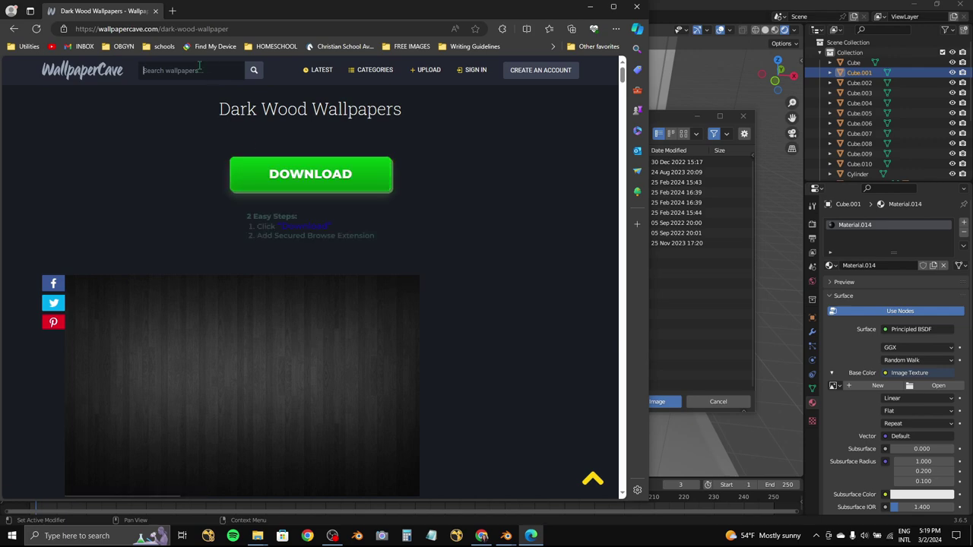
- Search the 'wood' wallpapers, then go back to the Yahoo dark wood preview
text(wood)
key(Return)
scroll(280, 225, down, 3)
scroll(279, 226, down, 3)
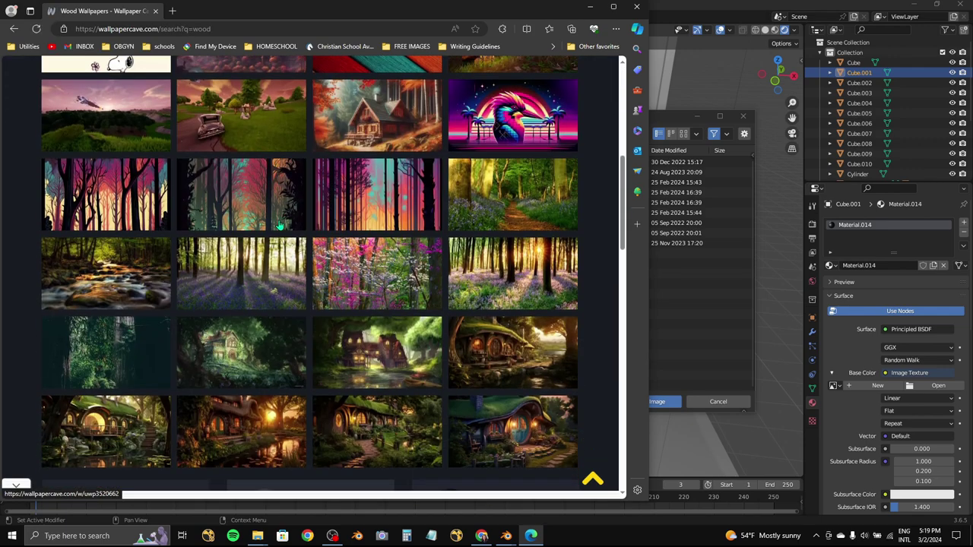
scroll(279, 226, up, 5)
scroll(280, 226, up, 3)
click(14, 28)
click(14, 28)
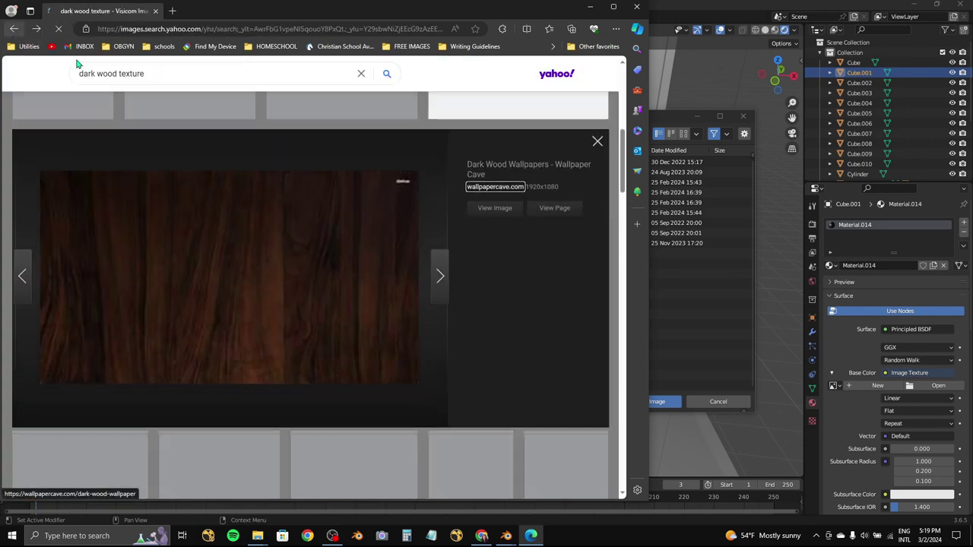
- Save the full-size dark wood image as 'oak wood dark texture.jpg' in Downloads, then return to Blender
click(504, 216)
right_click(275, 308)
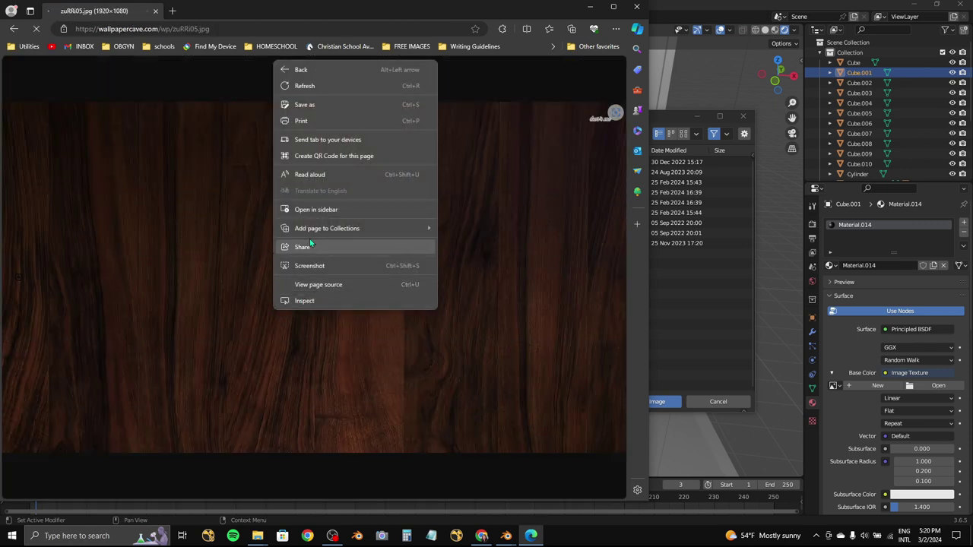
click(217, 217)
right_click(217, 218)
click(228, 241)
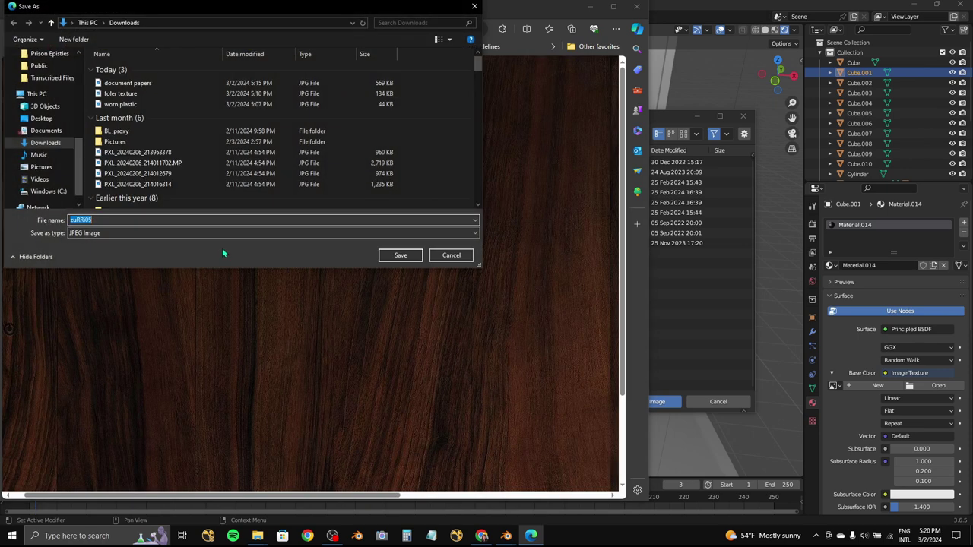
text(oak wood dark texture)
click(389, 254)
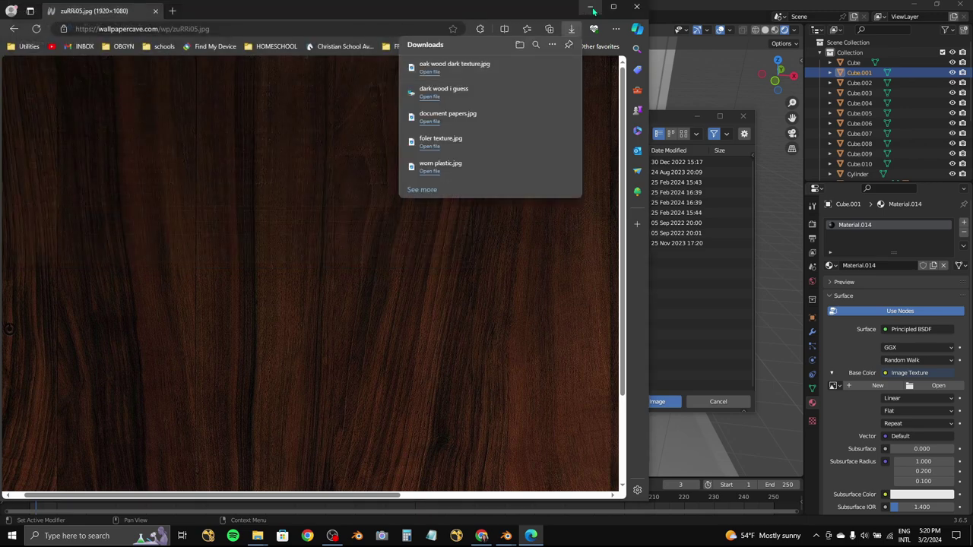
key(alt+Tab)
click(257, 345)
scroll(471, 319, down, 10)
- Load oak wood dark texture.jpg from the file list as the desk's image texture
scroll(547, 242, down, 2)
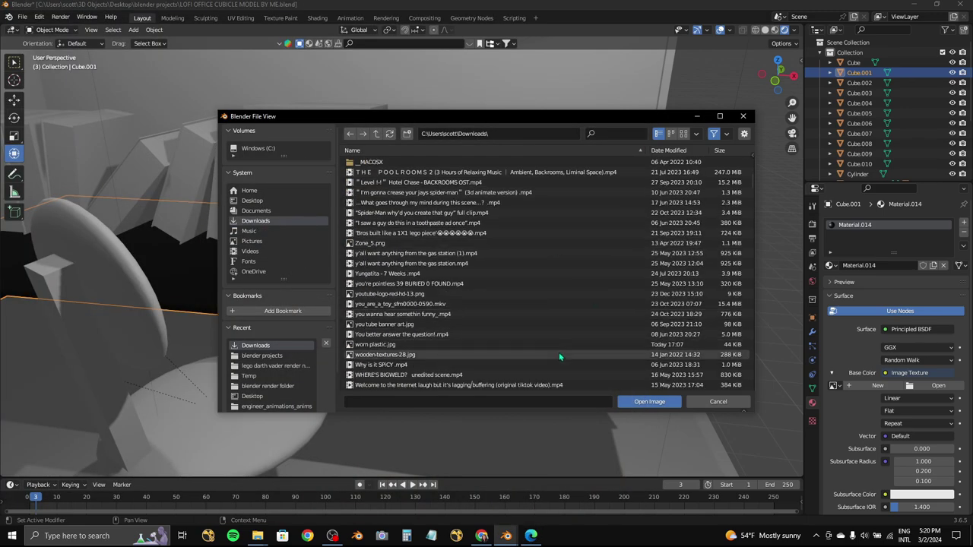
click(616, 133)
text(oak wood)
double_click(395, 162)
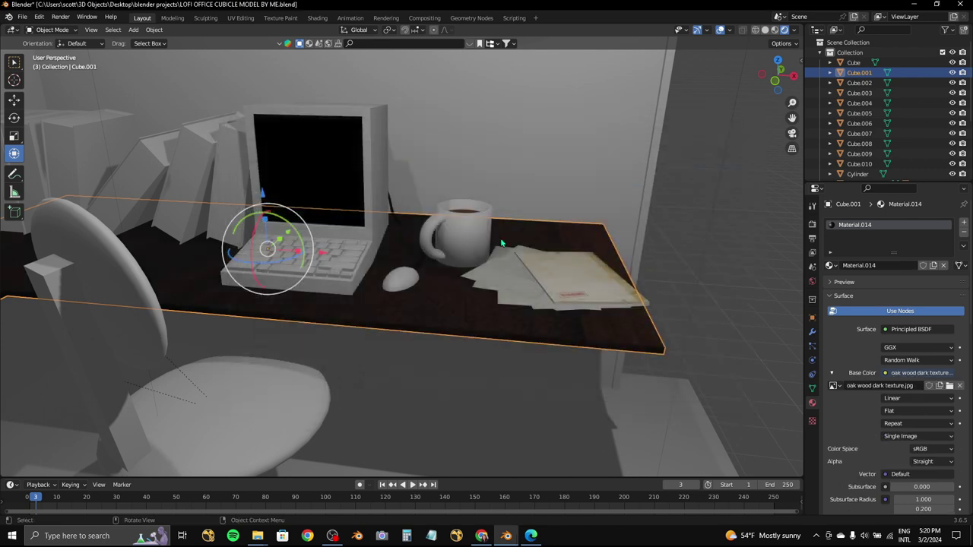
scroll(473, 226, up, 2)
- In UV Editing, scale and move the desk's UV strip over the wood image
click(241, 17)
scroll(653, 266, down, 5)
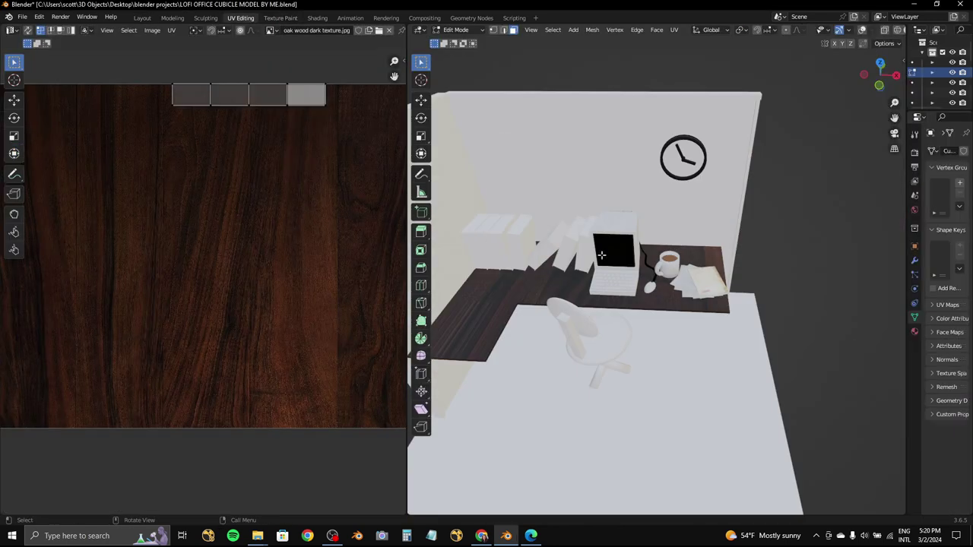
key(s)
click(212, 234)
key(g)
scroll(777, 234, up, 3)
key(s)
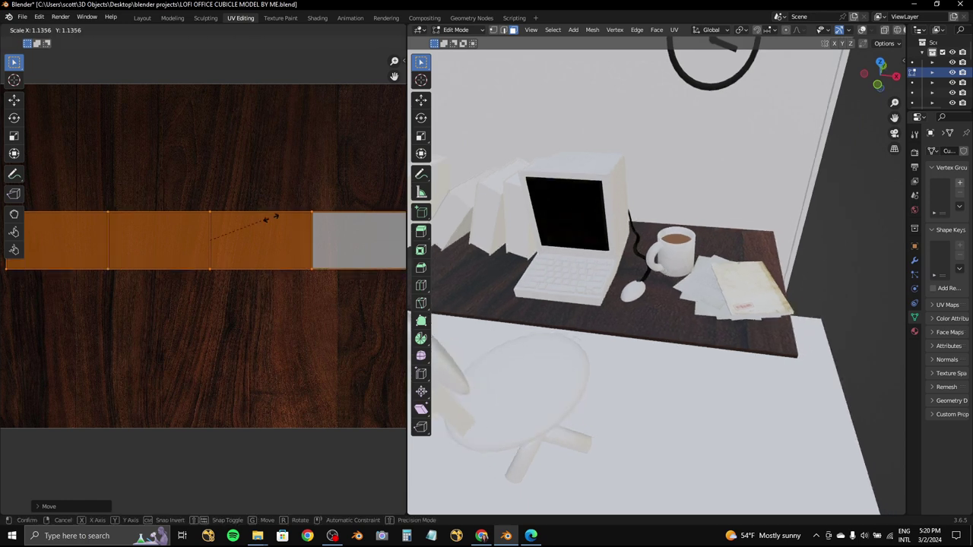
click(777, 233)
scroll(777, 234, down, 2)
scroll(332, 234, down, 1)
scroll(275, 213, down, 4)
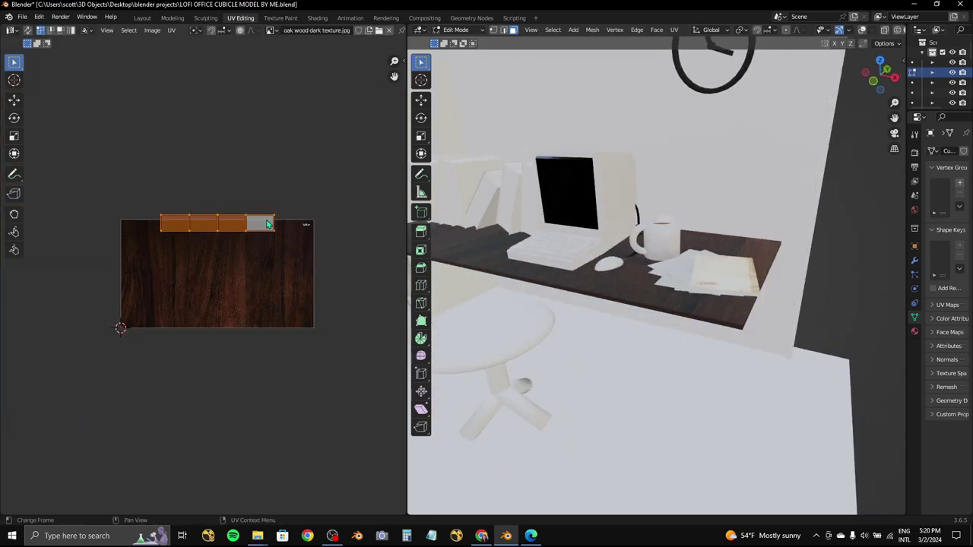
- Rescale and nudge the UV islands left and down until the wood grain fits
key(s)
click(276, 252)
scroll(276, 253, up, 4)
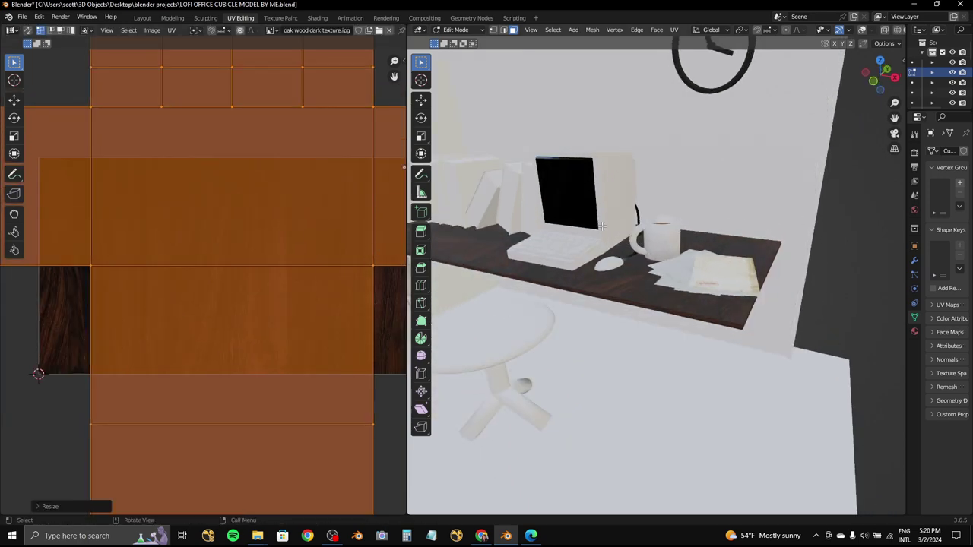
scroll(335, 237, up, 2)
scroll(336, 236, down, 5)
key(s)
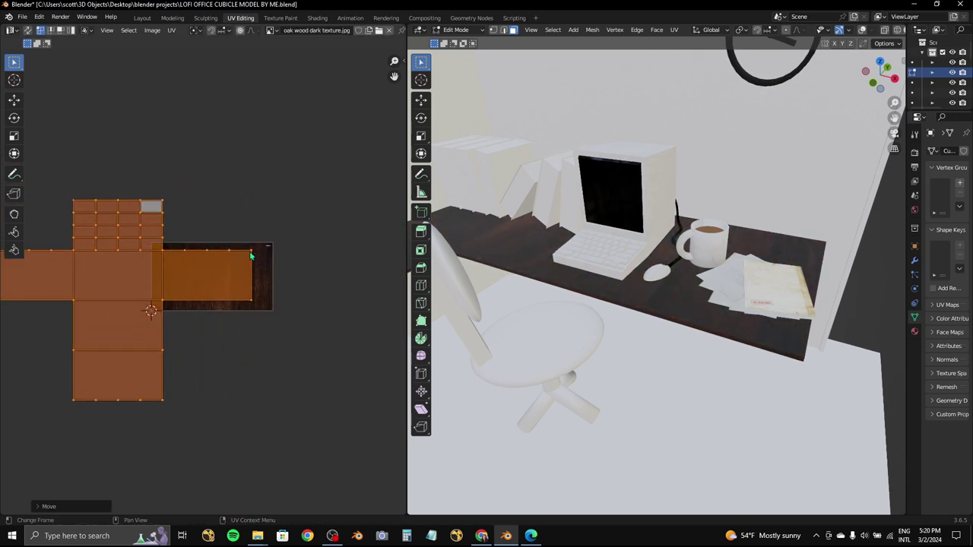
click(304, 256)
key(g)
click(292, 265)
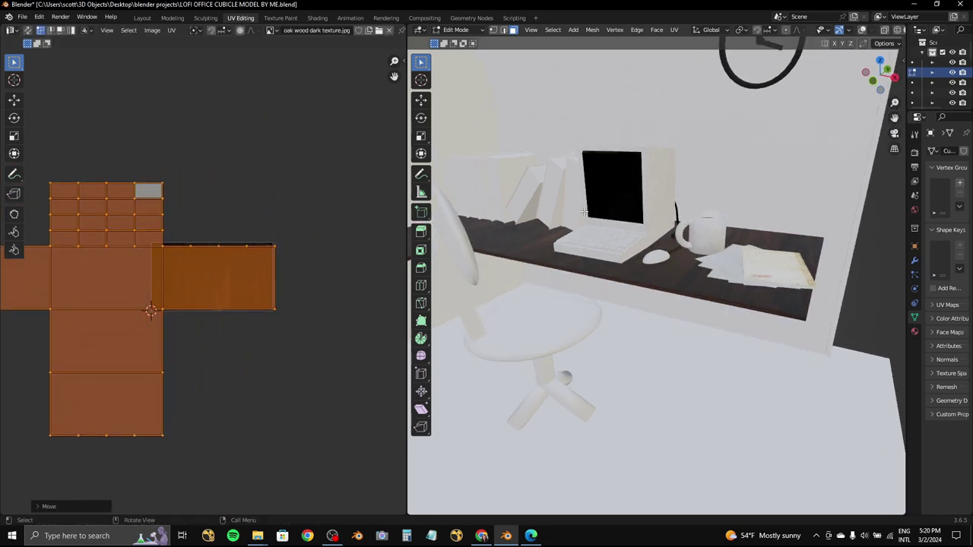
key(s)
click(356, 223)
- Return to the Layout workspace and view the textured desk from a new angle
middle_drag(642, 221, 655, 214)
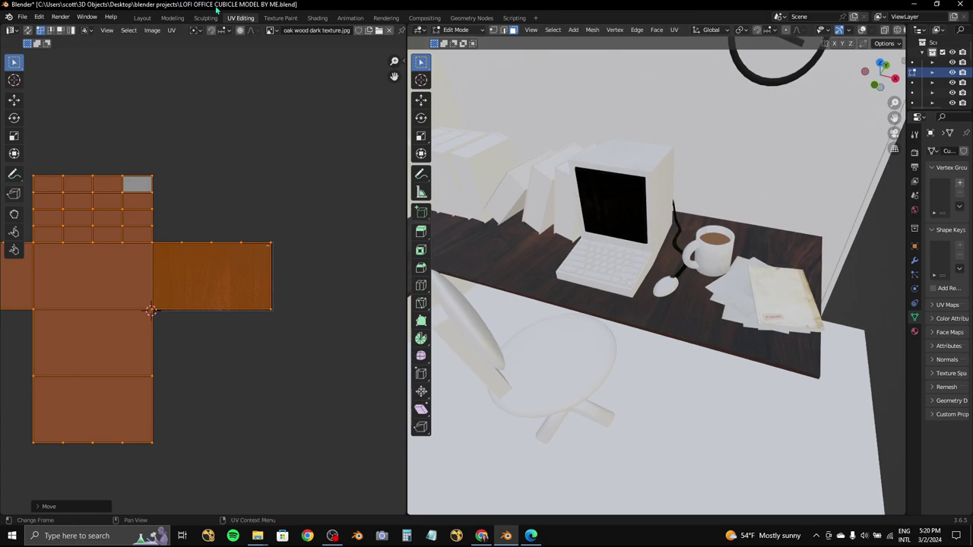
click(142, 17)
scroll(307, 103, down, 3)
mouse_move(488, 222)
middle_down()
mouse_move(415, 226)
mouse_move(482, 327)
middle_up()
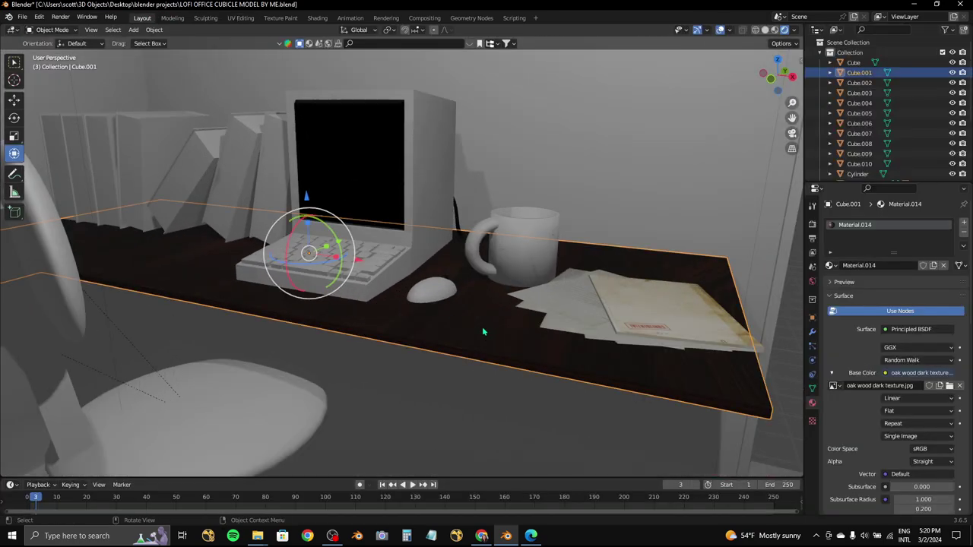
- Select the laptop, look down at its keyboard, and enter Edit Mode
scroll(482, 326, up, 3)
scroll(380, 304, up, 3)
middle_drag(380, 304, 354, 310)
click(354, 310)
scroll(354, 310, up, 3)
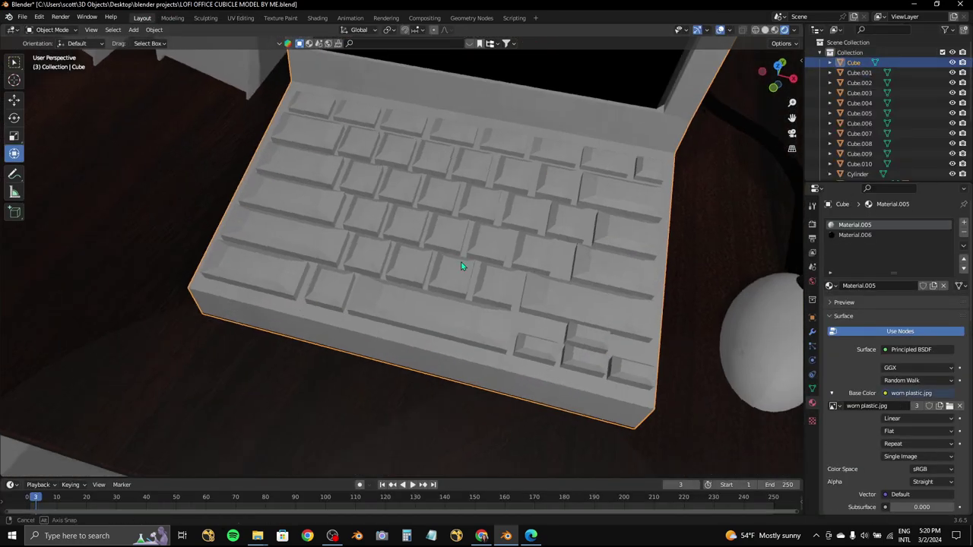
middle_drag(460, 269, 480, 289)
scroll(261, 166, down, 5)
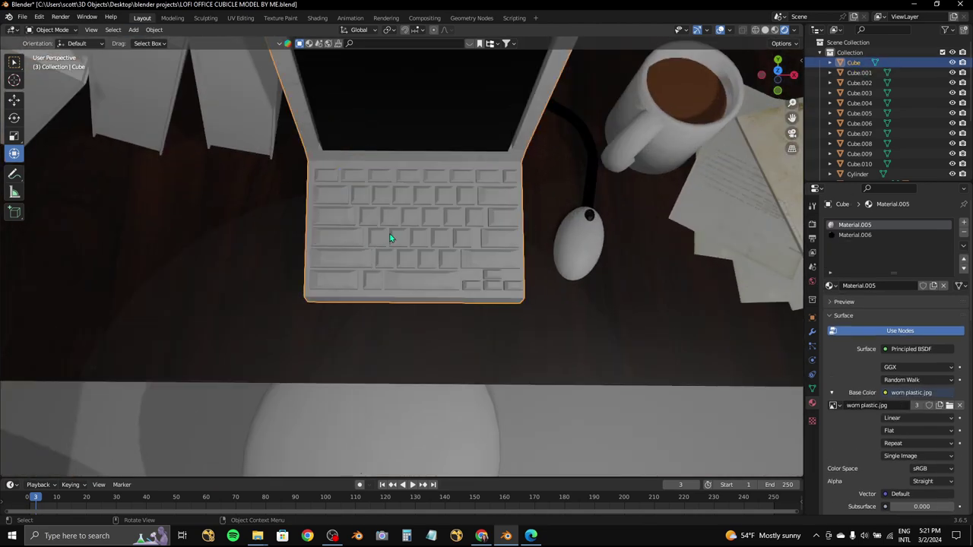
click(51, 30)
click(53, 55)
- Separate the mesh By Loose Parts after undoing a By Material split, then return to Object Mode
click(185, 30)
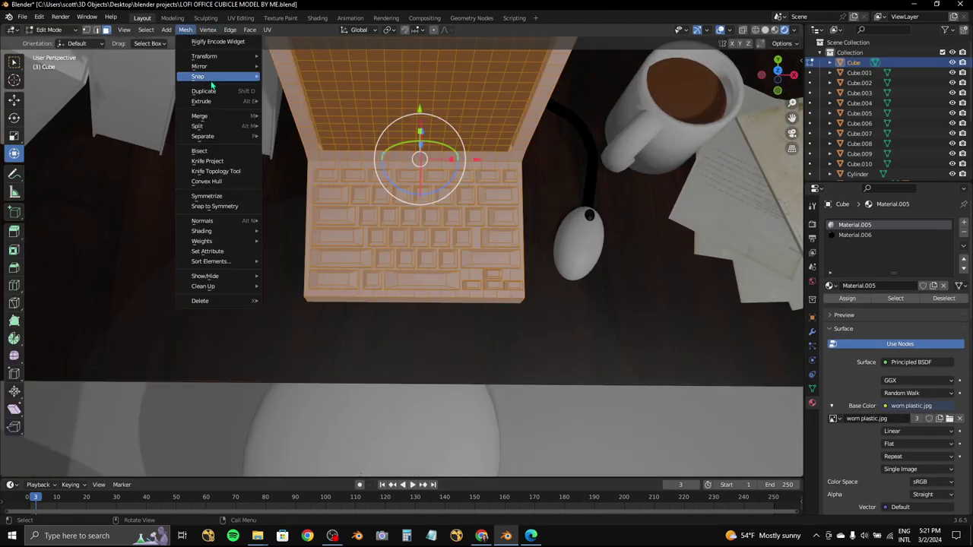
click(291, 148)
key(ctrl+z)
click(186, 30)
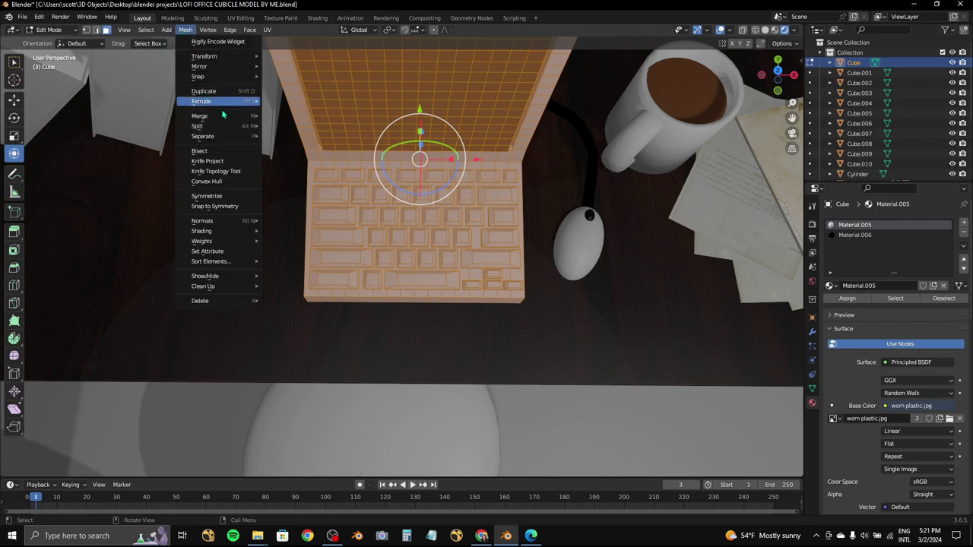
click(289, 158)
click(52, 29)
- In top view, join the selected keycaps with Ctrl+J and give them new Material.015
click(53, 43)
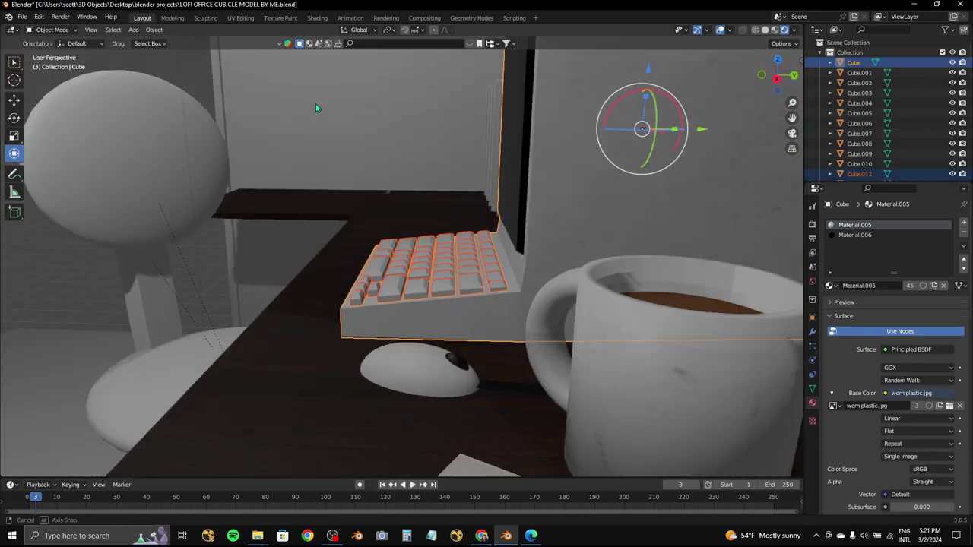
mouse_move(317, 106)
middle_down()
mouse_move(413, 161)
mouse_move(401, 160)
middle_up()
scroll(413, 164, down, 5)
key(KP_7)
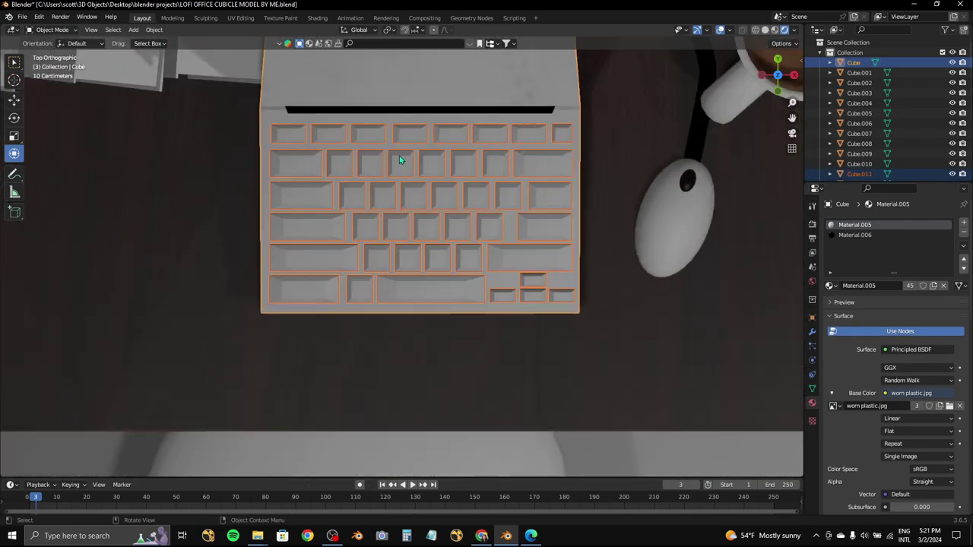
click(289, 133)
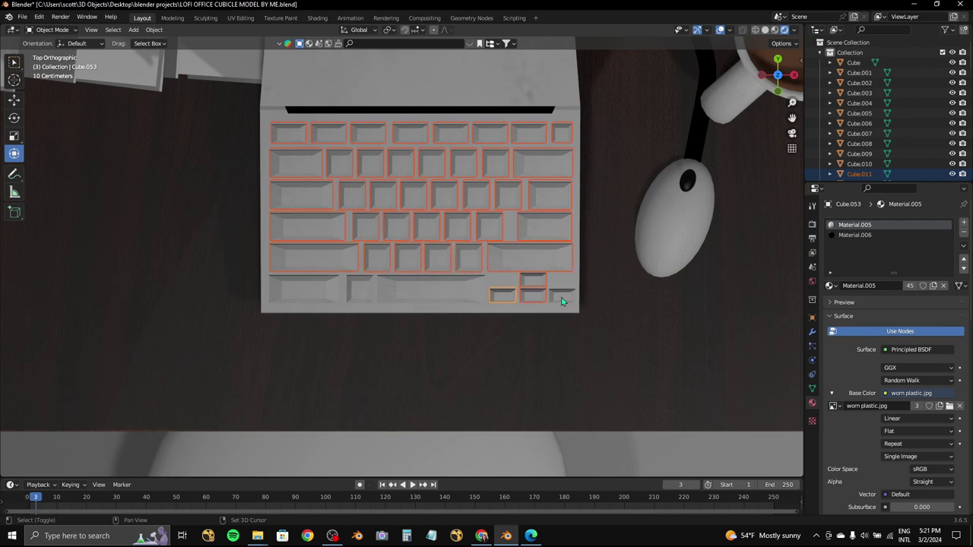
key(ctrl+j)
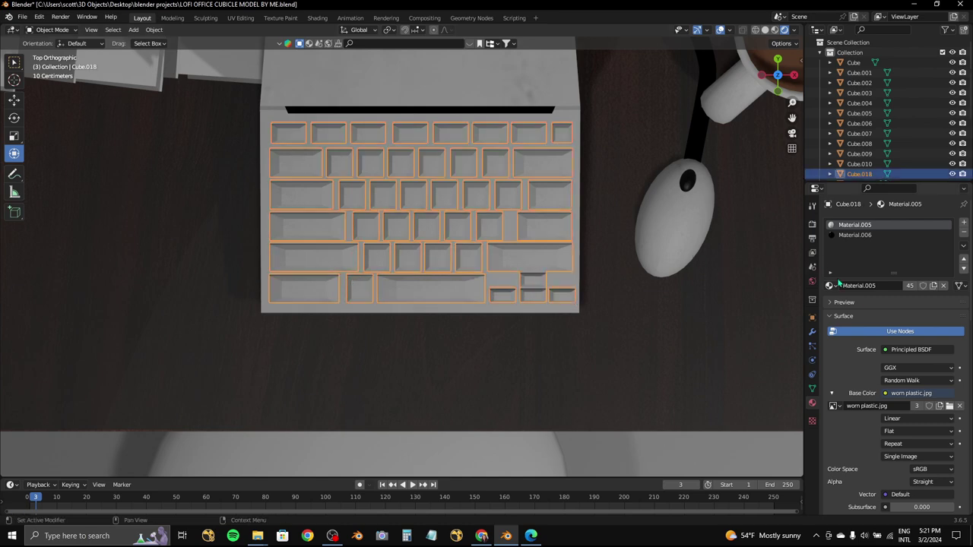
click(966, 226)
click(900, 286)
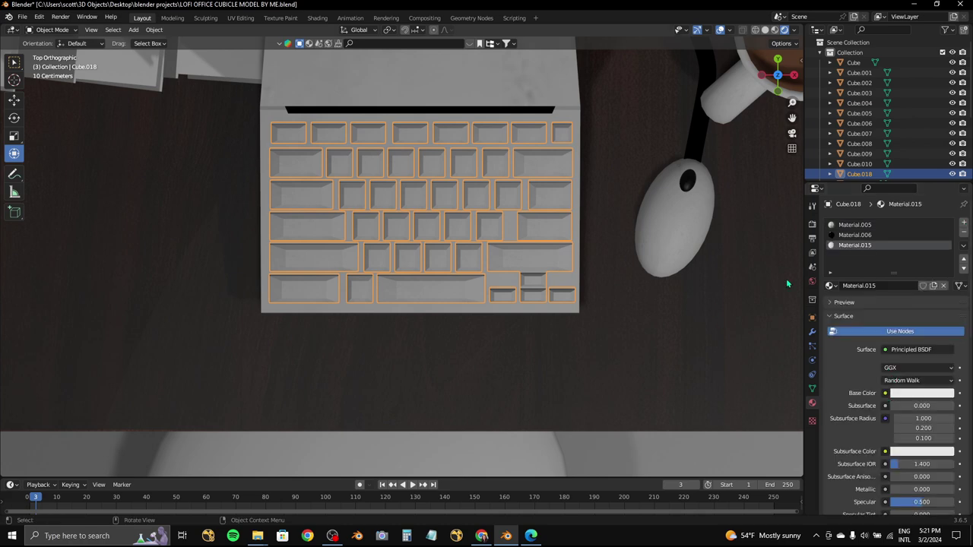
- Search for 'white keyboard texture' and show the image results
click(531, 535)
click(208, 30)
text(wh)
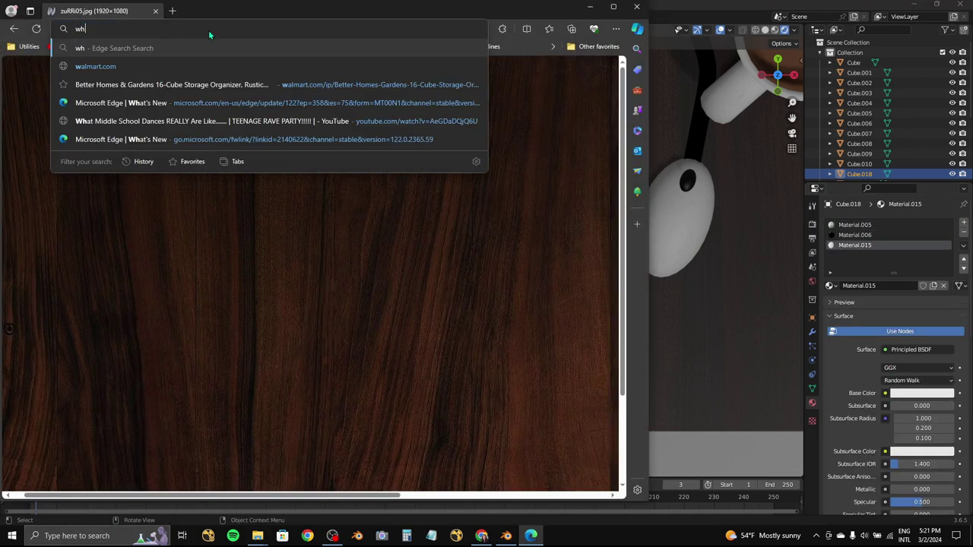
text(ite keyboard text)
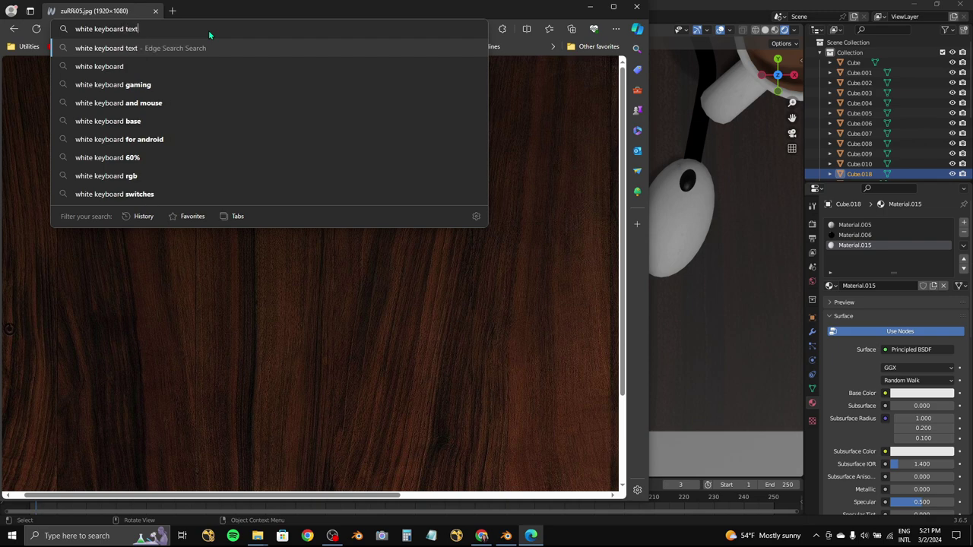
text(ure)
key(Return)
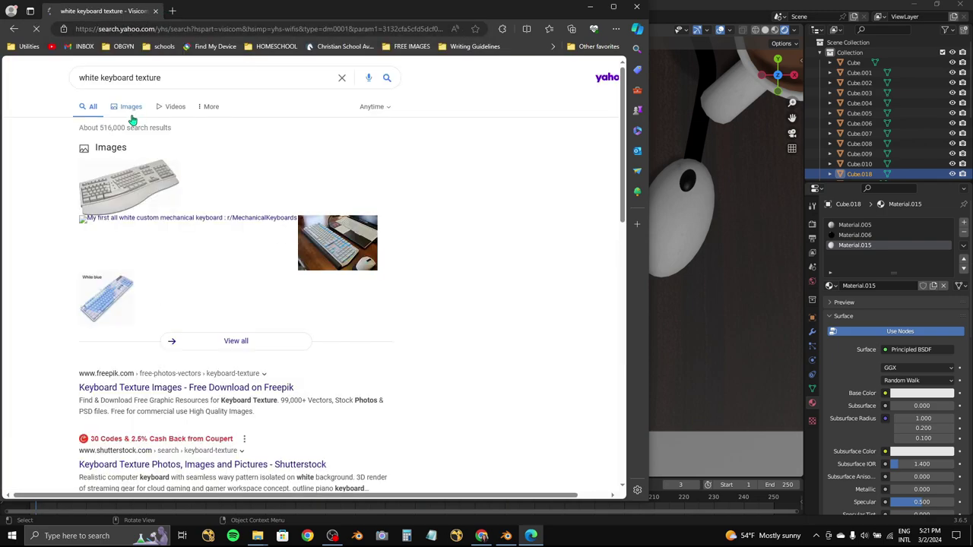
click(134, 114)
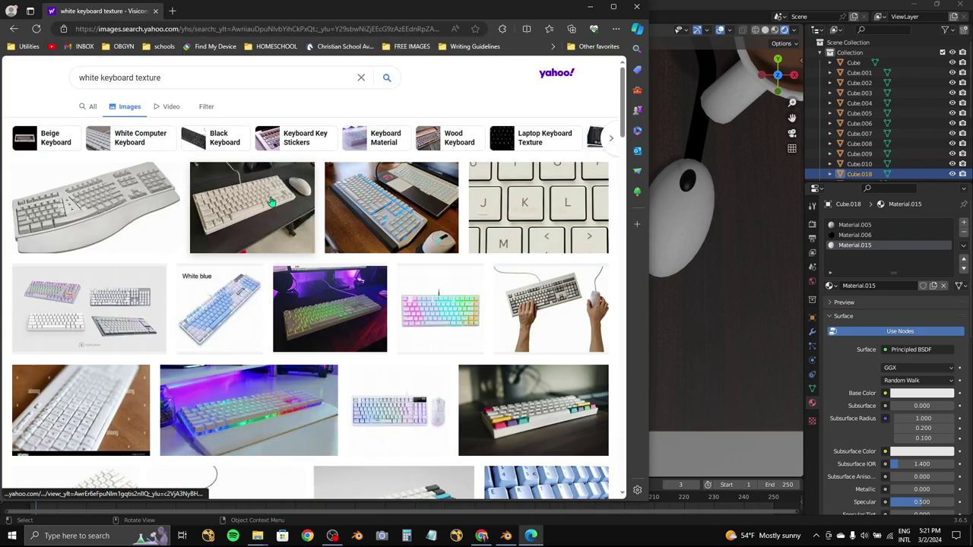
- Browse the white keyboard results and preview a close-up keyboard image
scroll(247, 307, down, 3)
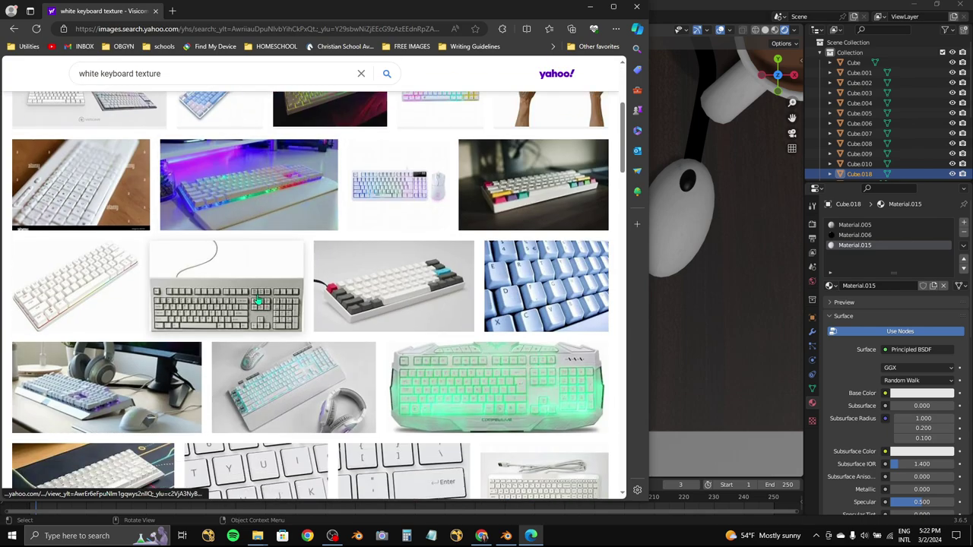
scroll(259, 300, down, 3)
scroll(250, 282, down, 3)
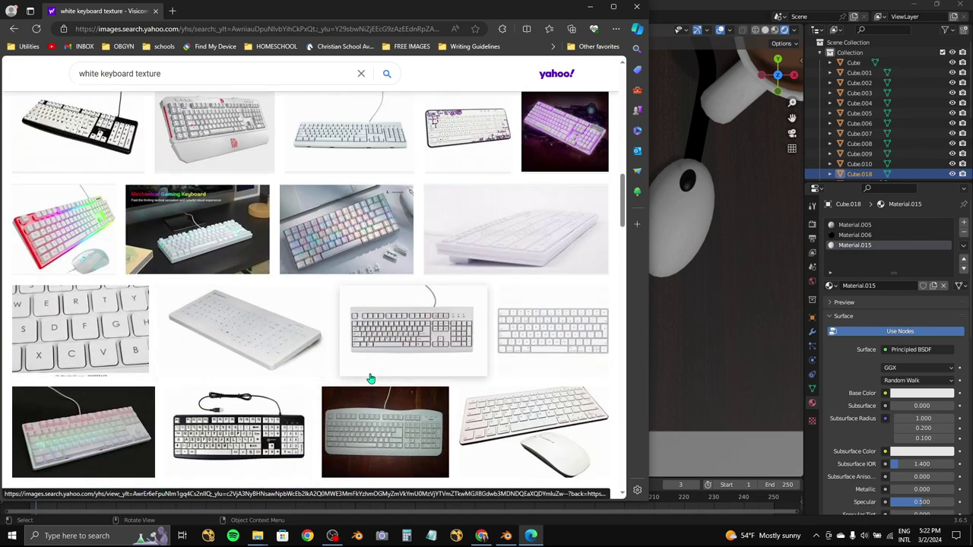
scroll(400, 362, down, 3)
scroll(380, 330, down, 3)
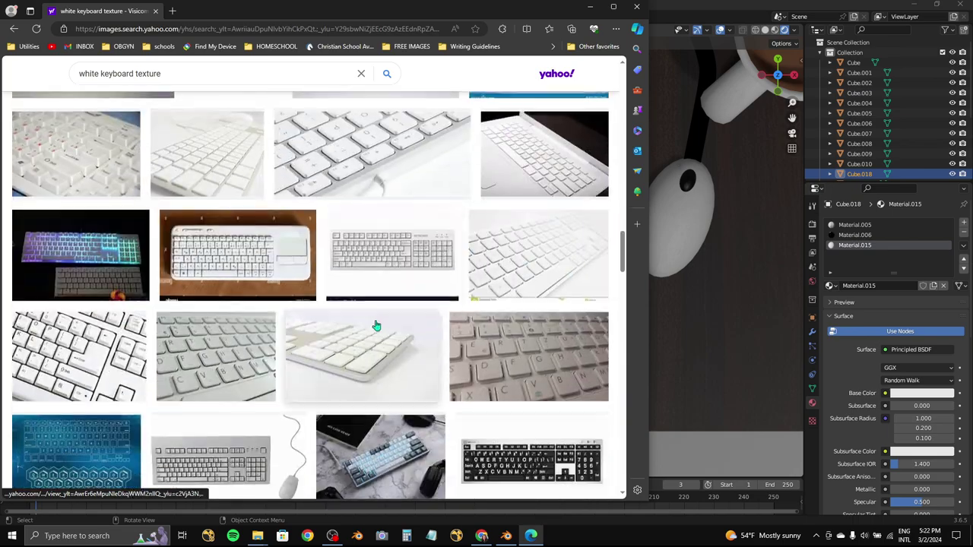
scroll(347, 383, up, 15)
click(569, 217)
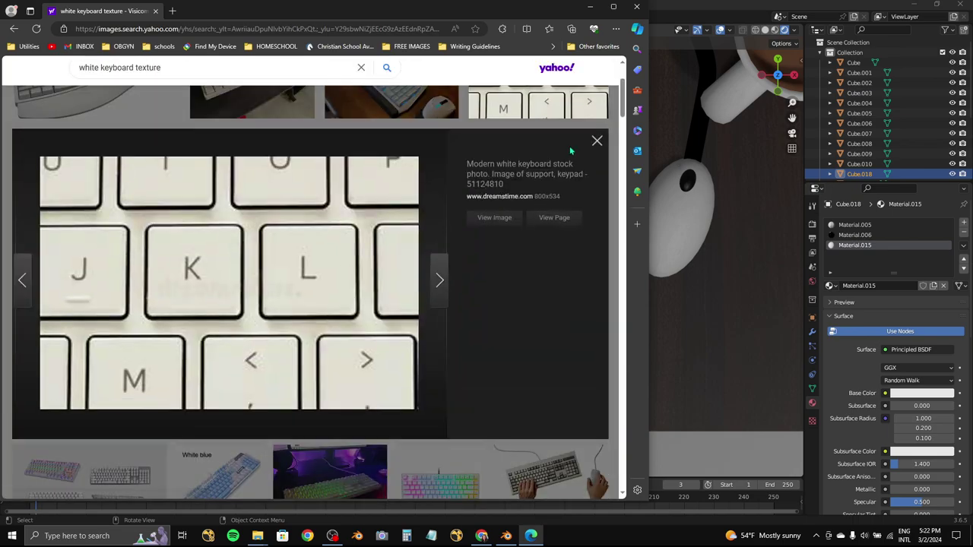
click(596, 141)
scroll(393, 284, down, 5)
scroll(393, 284, down, 5)
scroll(304, 228, up, 5)
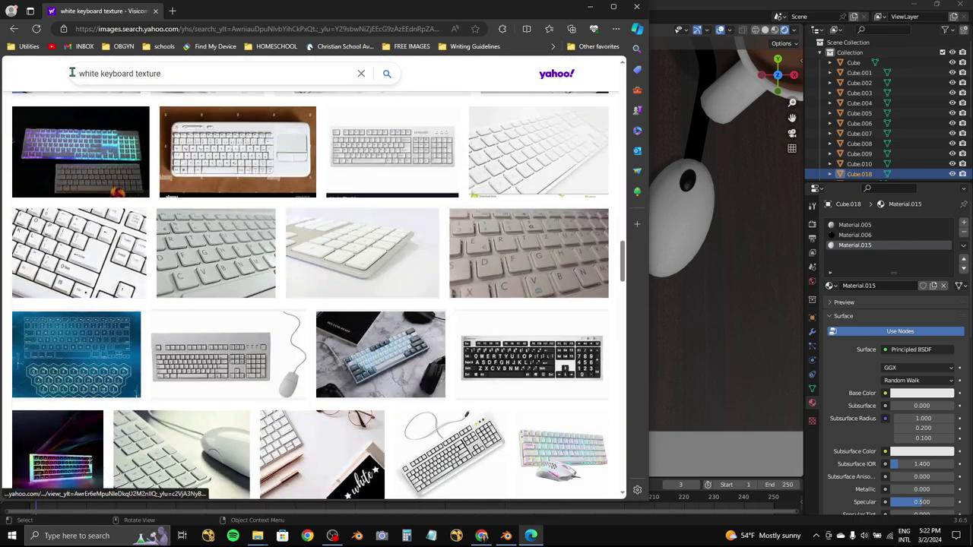
- Search old school white keyboard textures and start saving a full keyboard image
text(old school)
key(Return)
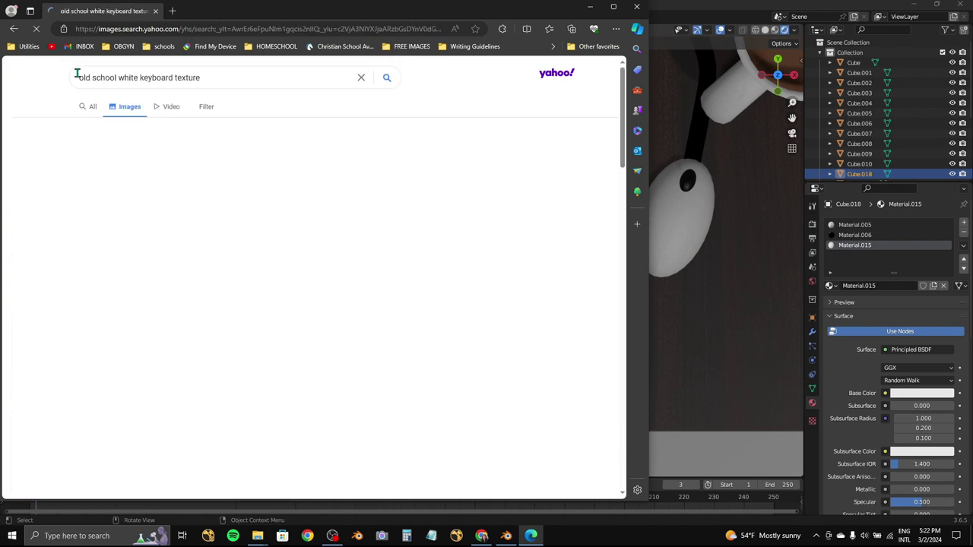
scroll(243, 304, down, 5)
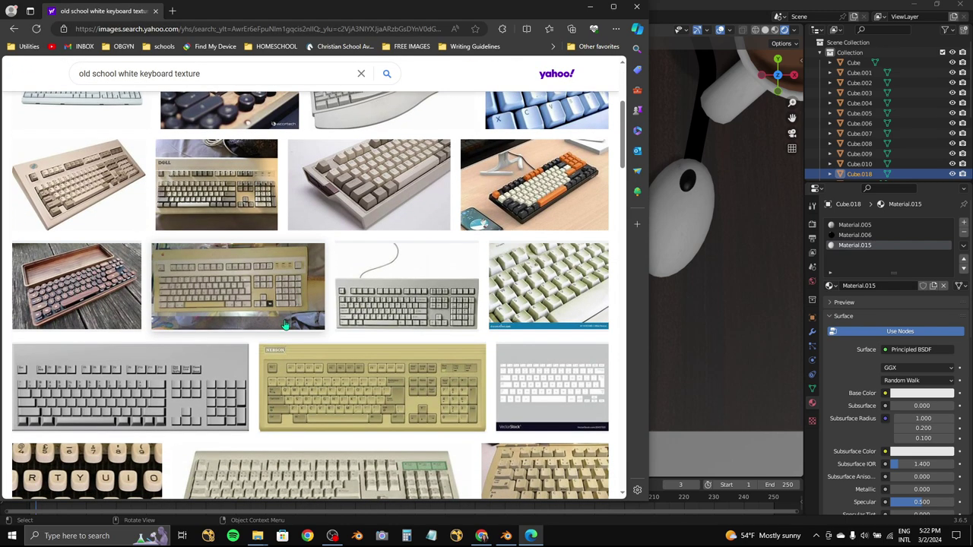
click(250, 357)
right_click(227, 276)
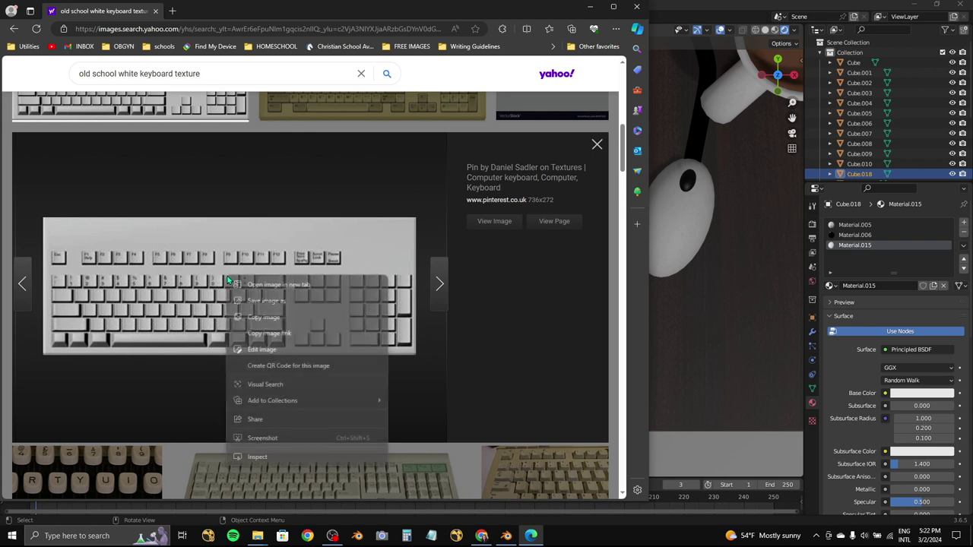
click(492, 383)
text(keyboard white texture)
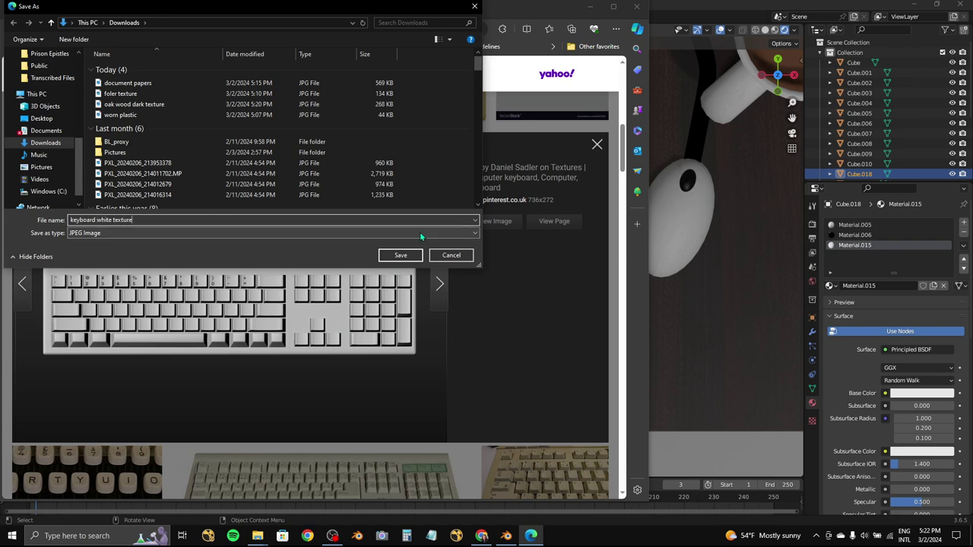
- Save the keyboard image to Downloads, then set Material.015's Base Color to Image Texture
click(400, 254)
click(506, 535)
click(885, 393)
click(874, 377)
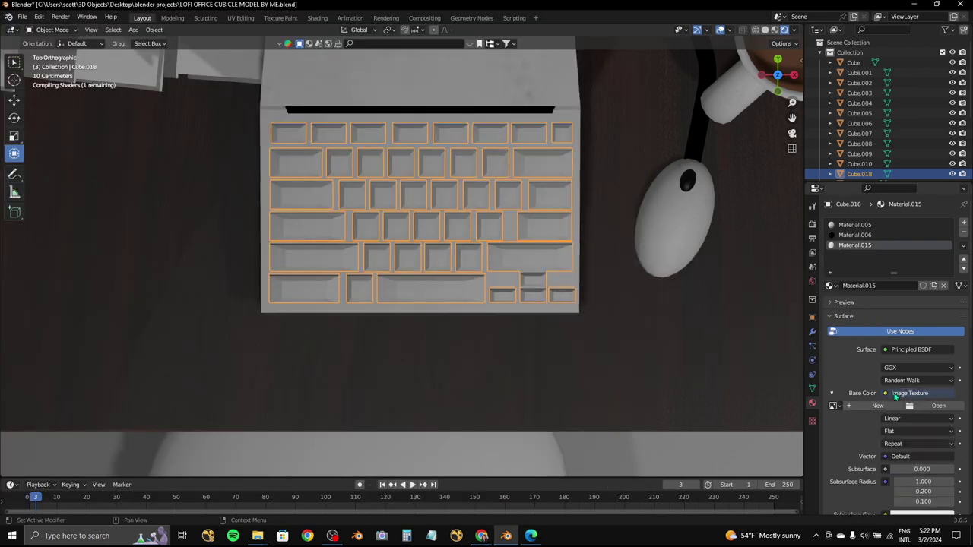
- Load keyboard white texture.jpg from Downloads into the image texture and enter Edit Mode
click(921, 407)
click(292, 345)
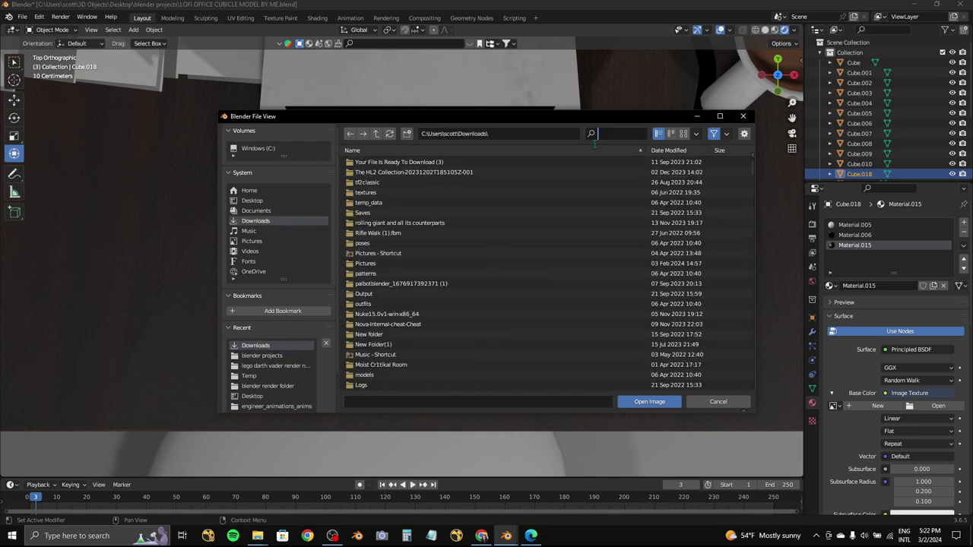
text(key)
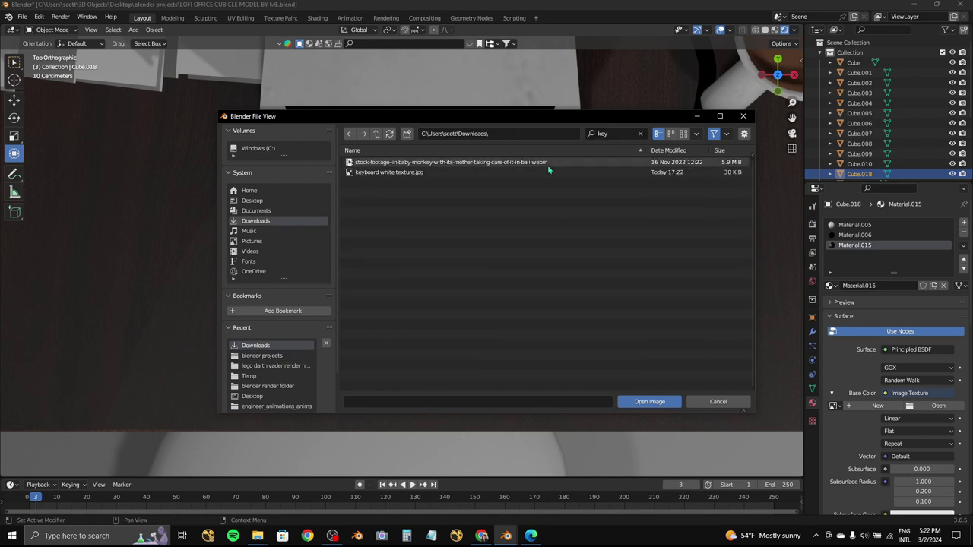
click(548, 172)
click(655, 400)
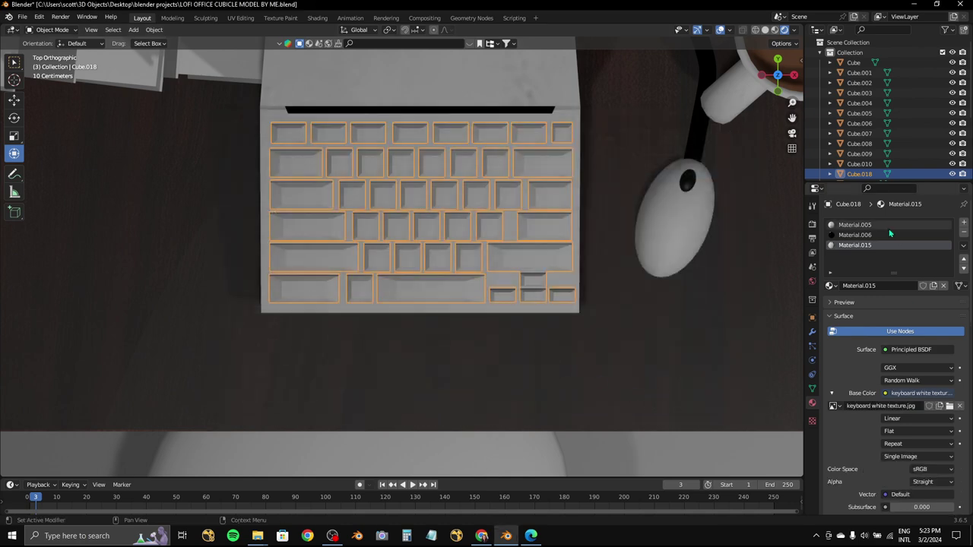
click(52, 53)
- Apply the textured material to the keycaps and frame the keyboard from top view in UV Editing
click(847, 299)
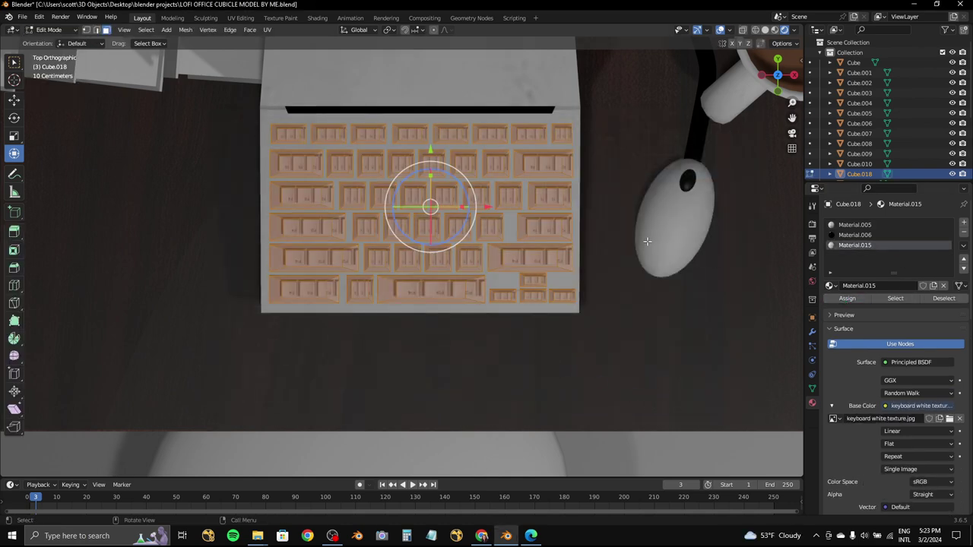
scroll(667, 185, up, 3)
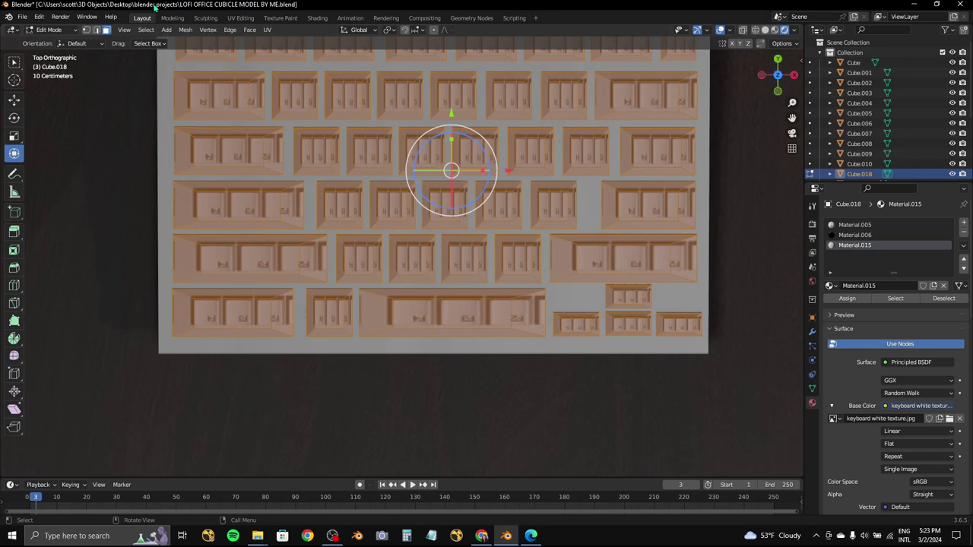
click(240, 17)
scroll(798, 73, up, 3)
scroll(798, 72, up, 2)
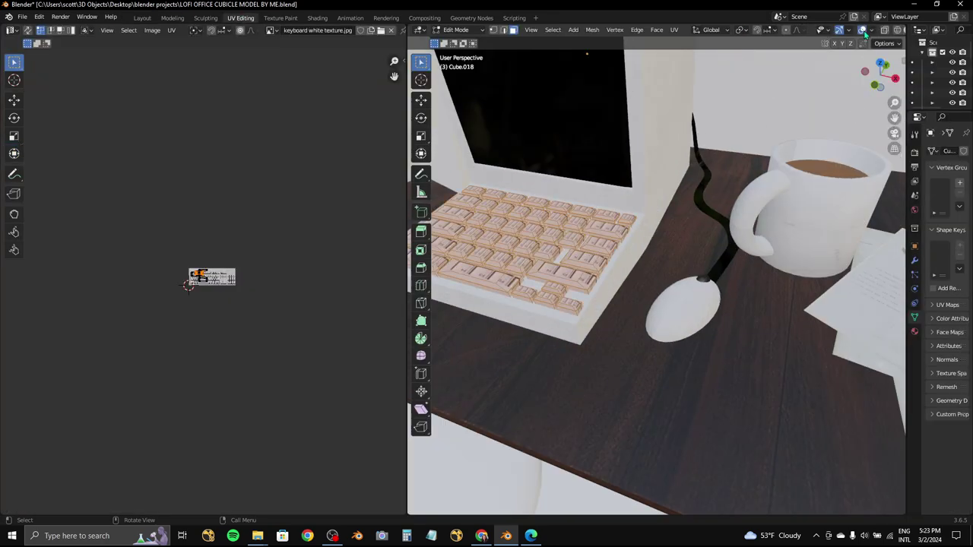
key(KP_7)
key(KP_Decimal)
scroll(253, 276, up, 5)
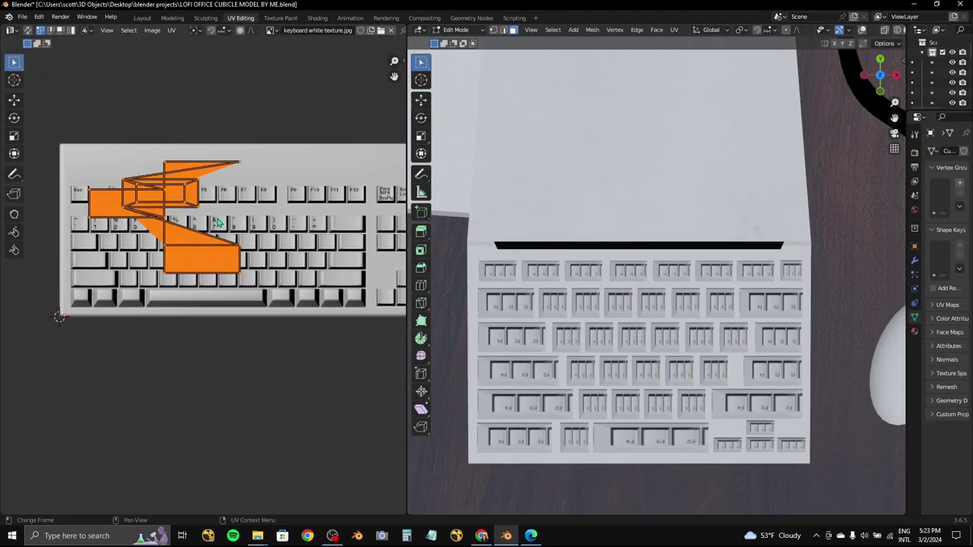
- Select all keycap faces, unwrap them onto the keyboard texture, and shrink the UV islands
click(216, 222)
scroll(250, 236, up, 3)
scroll(270, 240, up, 1)
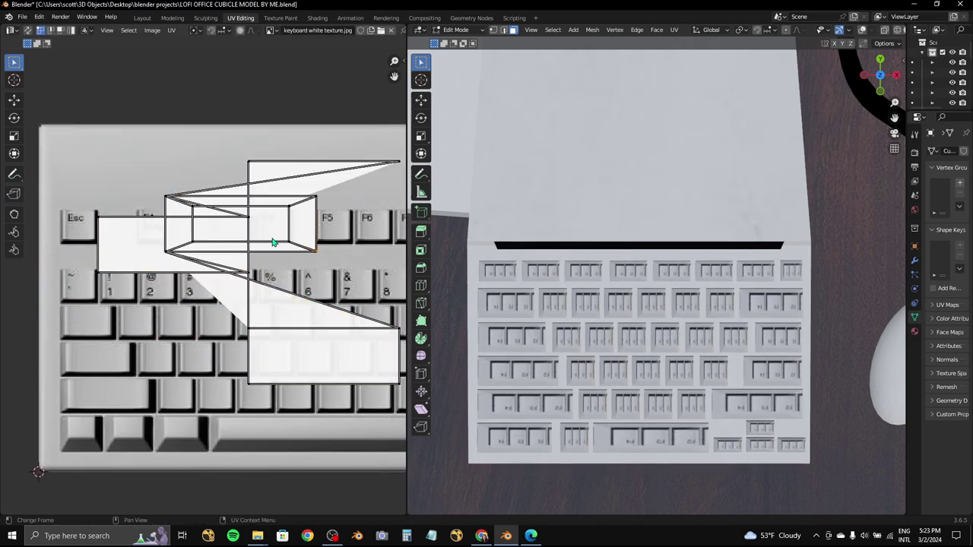
key(a)
click(172, 29)
click(304, 133)
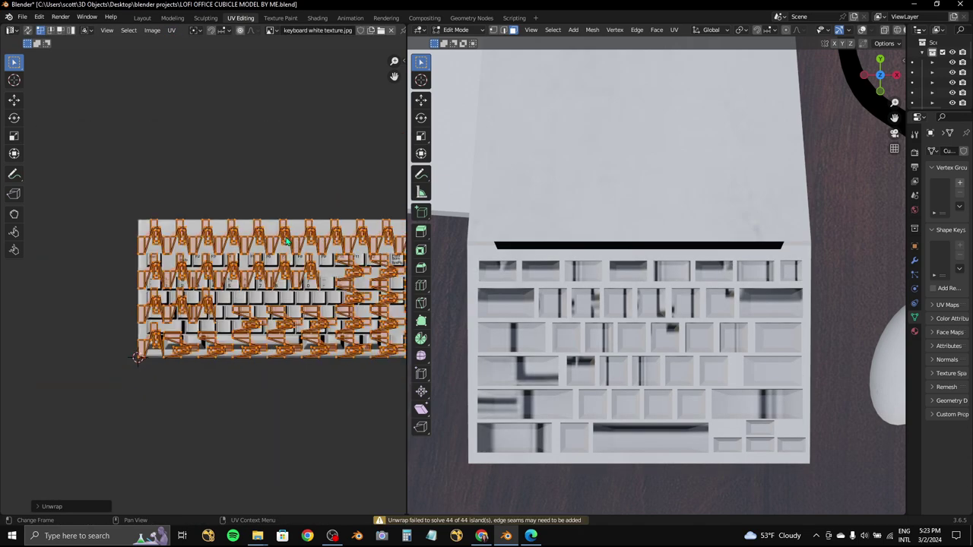
scroll(287, 242, up, 2)
key(s)
scroll(342, 250, up, 1)
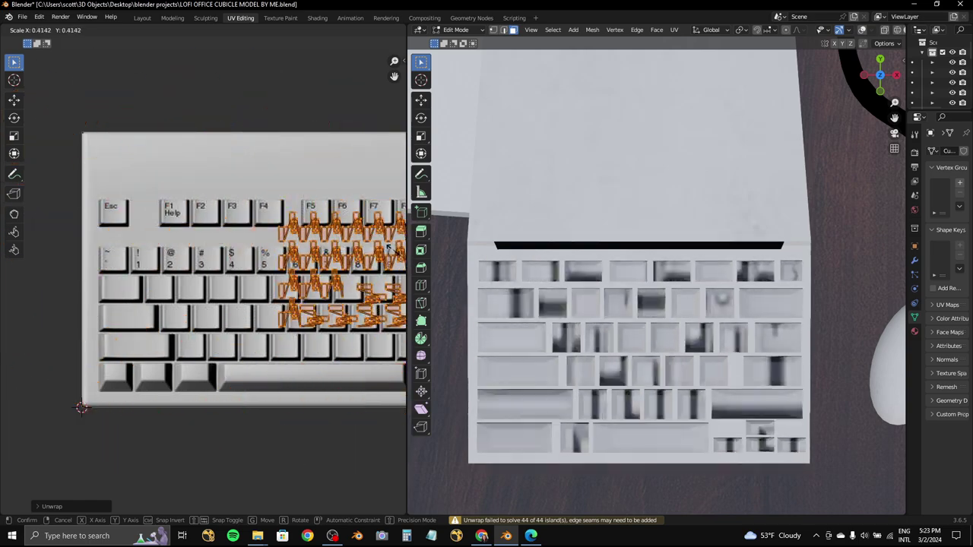
click(303, 265)
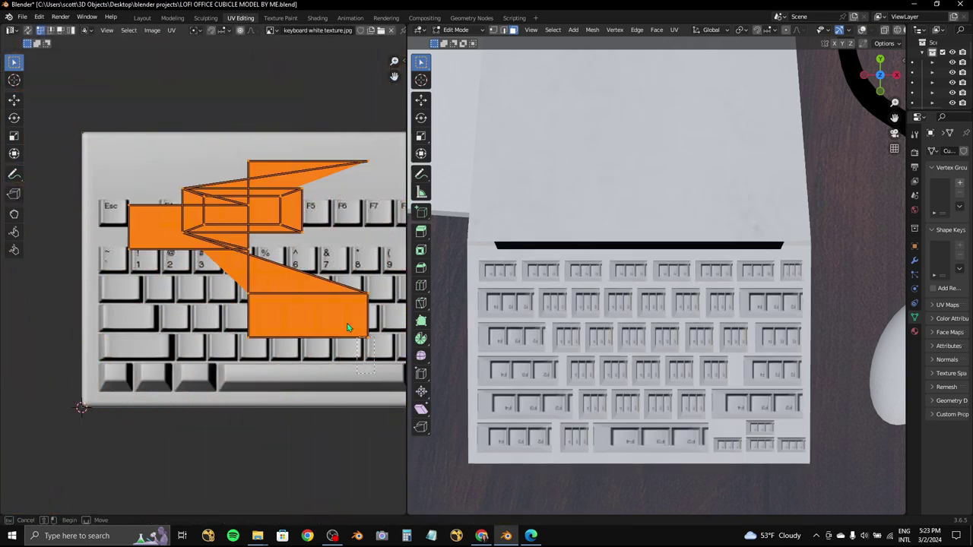
- Scale the inner UV box to about a quarter size and place it over the 3 and 4 keys
click(347, 327)
scroll(85, 179, up, 3)
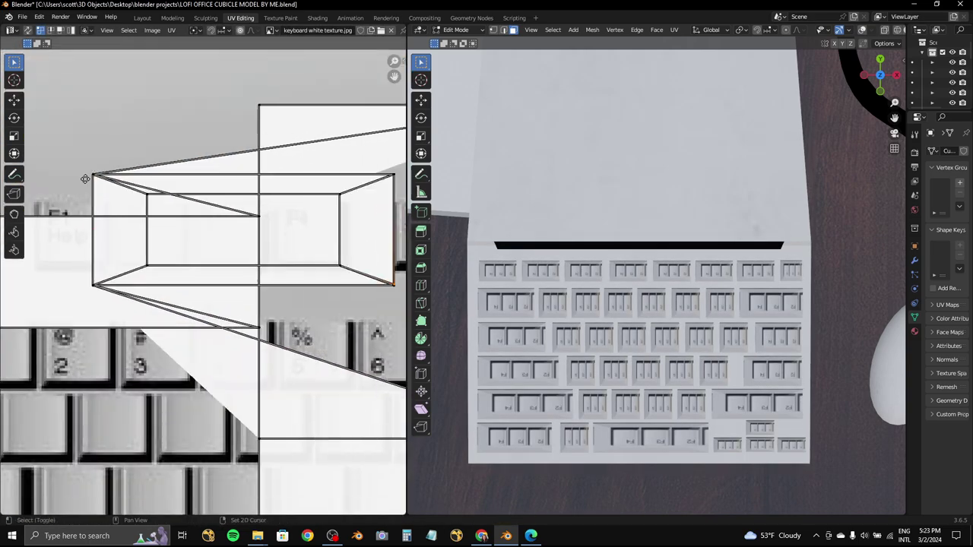
scroll(85, 179, down, 3)
drag(126, 213, 298, 290)
key(s)
scroll(98, 282, down, 3)
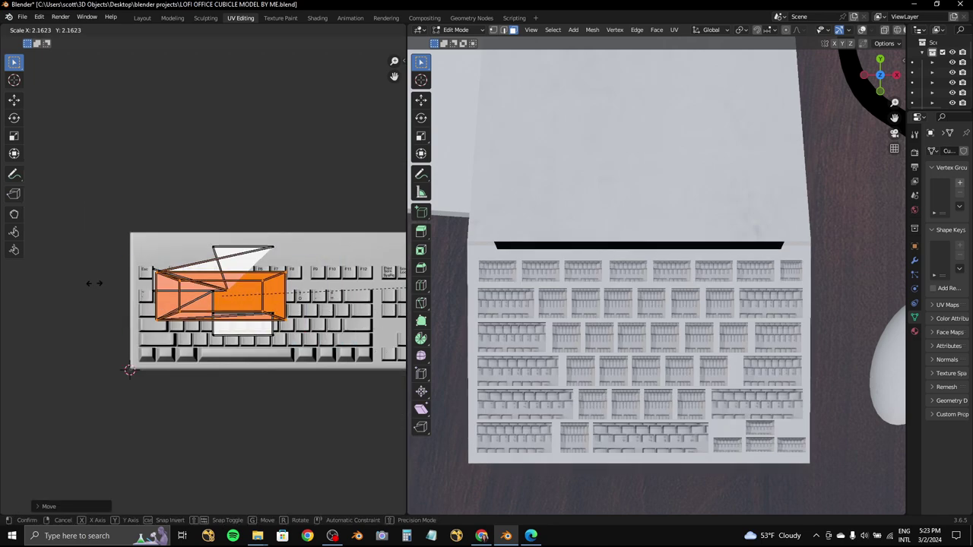
scroll(93, 283, down, 6)
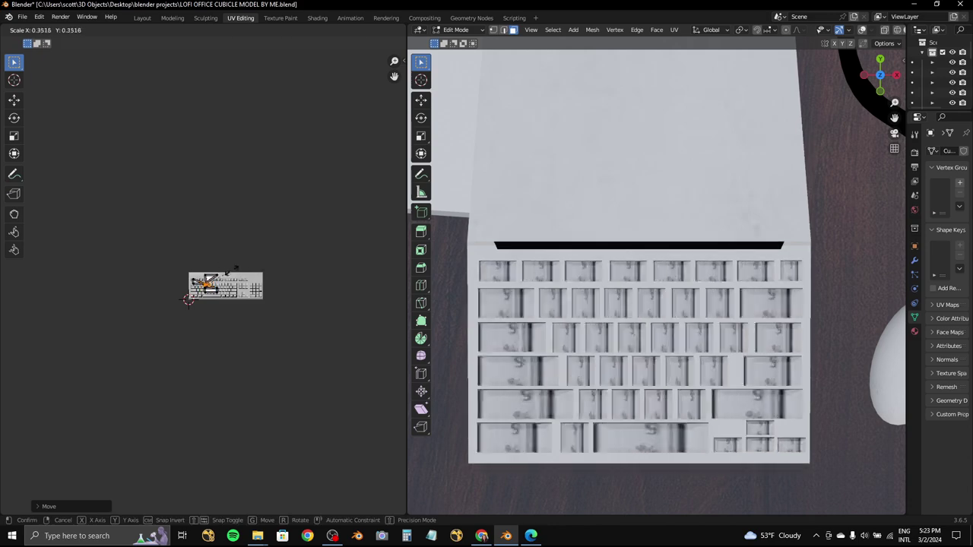
click(89, 296)
key(g)
scroll(89, 296, up, 2)
scroll(152, 304, up, 3)
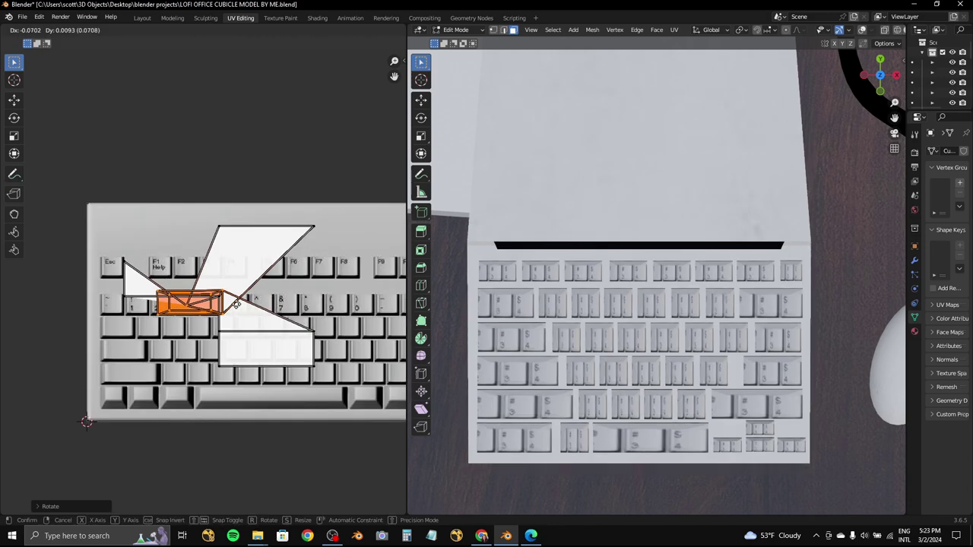
key(s)
middle_drag(373, 326, 325, 311)
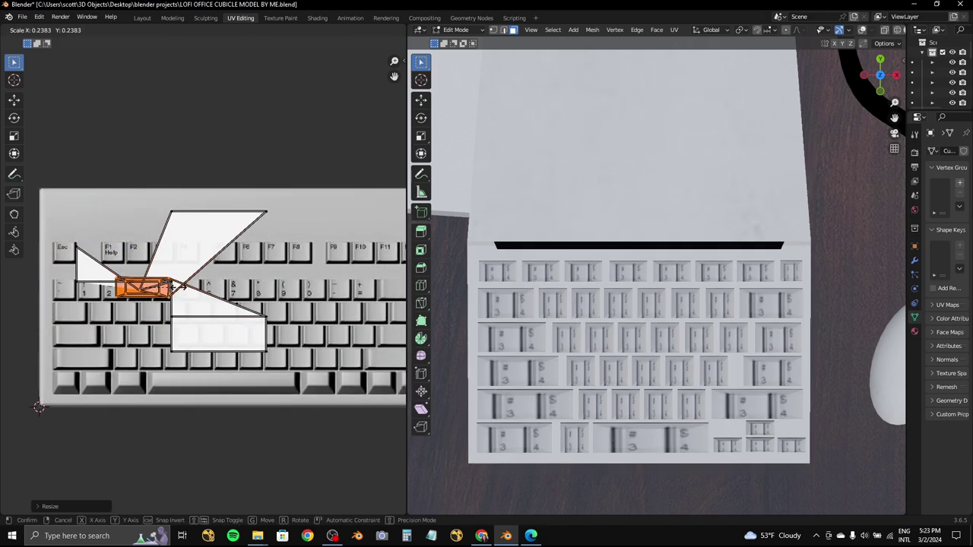
key(g)
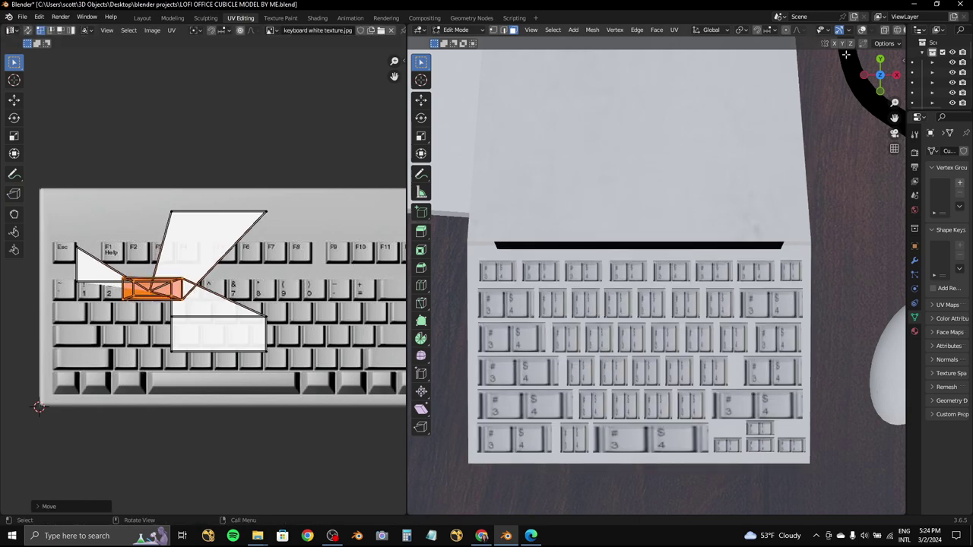
click(861, 30)
- Move a single key's UV island over Esc and resize it to fit onto F1
scroll(546, 397, up, 1)
scroll(546, 396, up, 1)
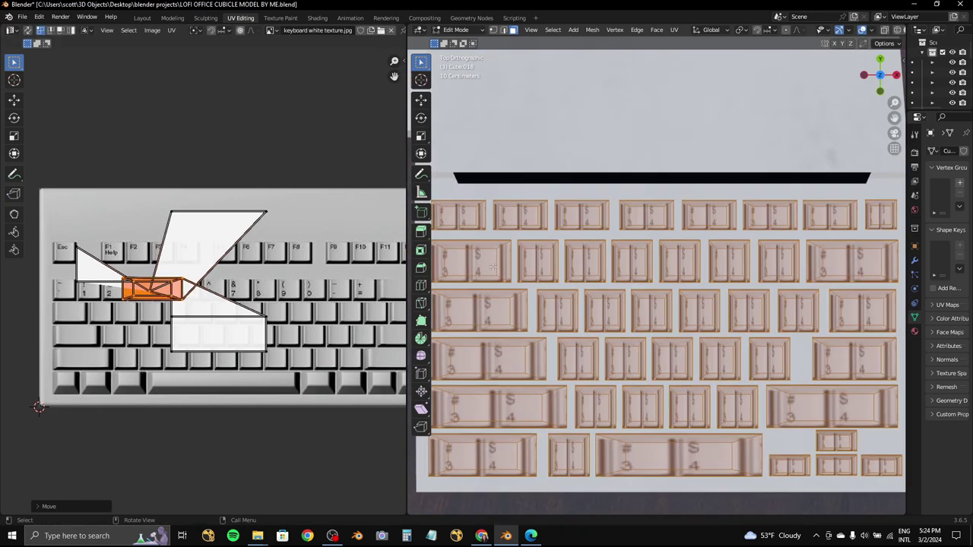
click(487, 262)
key(g)
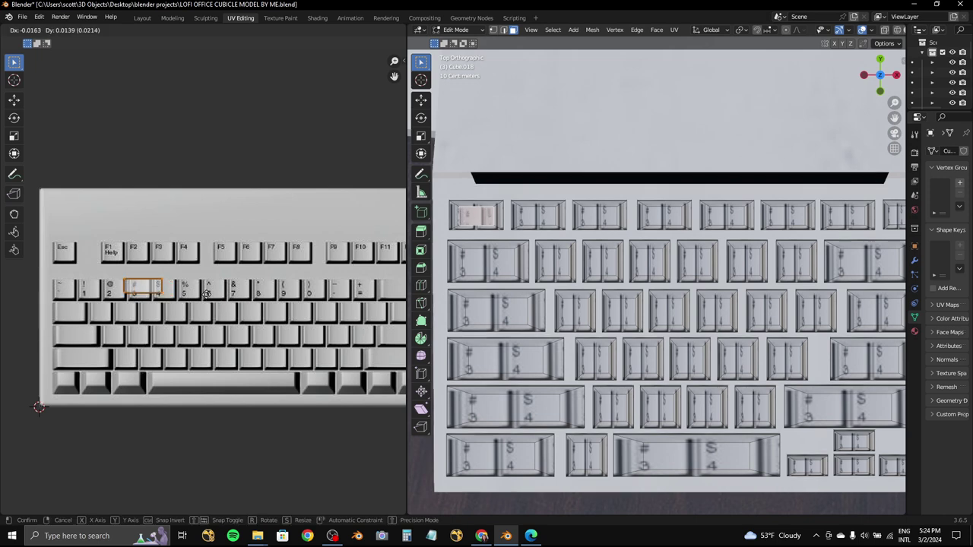
scroll(78, 267, up, 2)
click(78, 267)
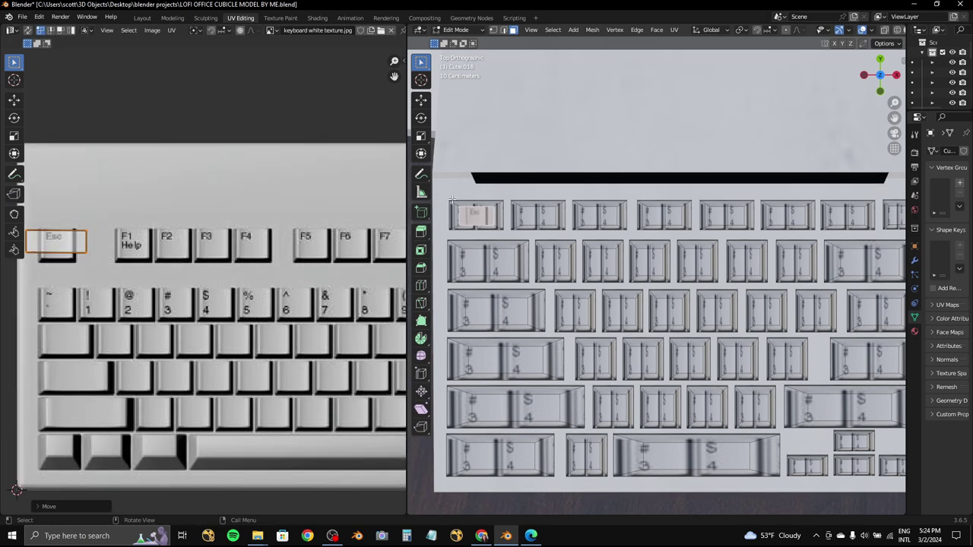
scroll(184, 287, down, 3)
key(g)
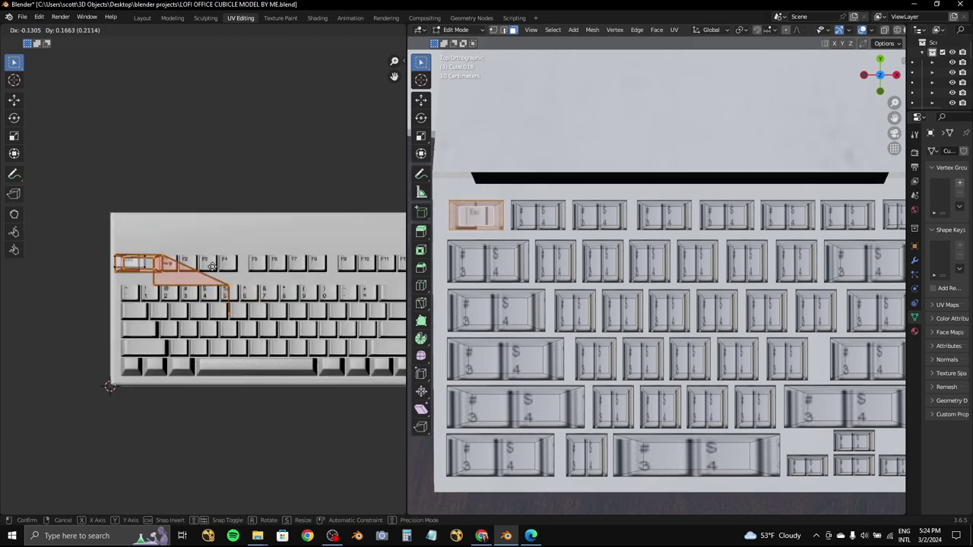
click(207, 268)
key(s)
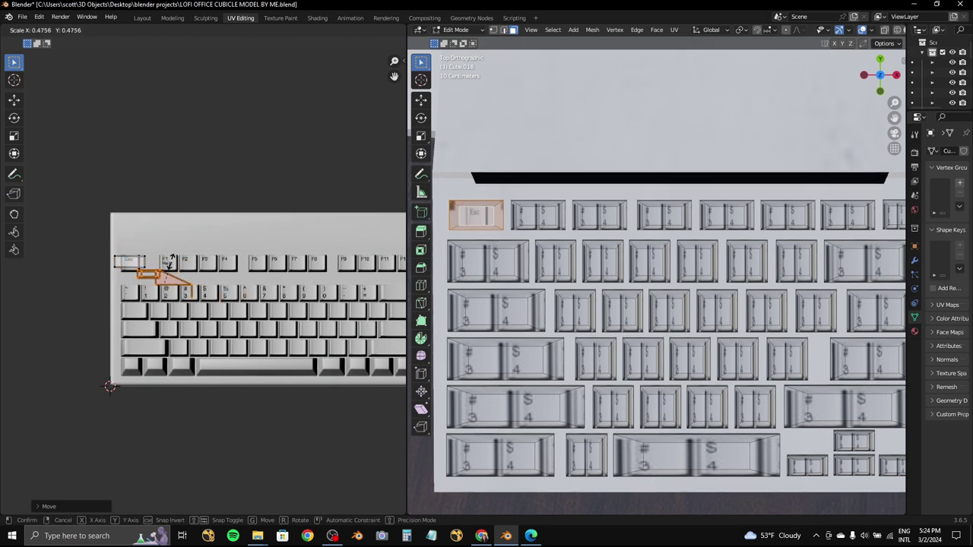
scroll(159, 272, up, 2)
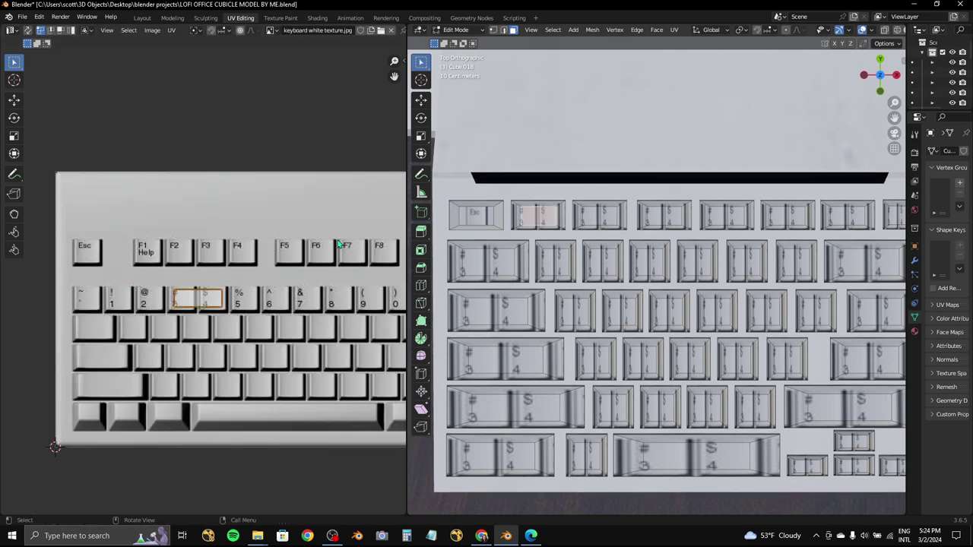
click(173, 243)
- In Layout, remove the extra material slot and assign Material.005 worn plastic to the keys
middle_drag(567, 218, 606, 214)
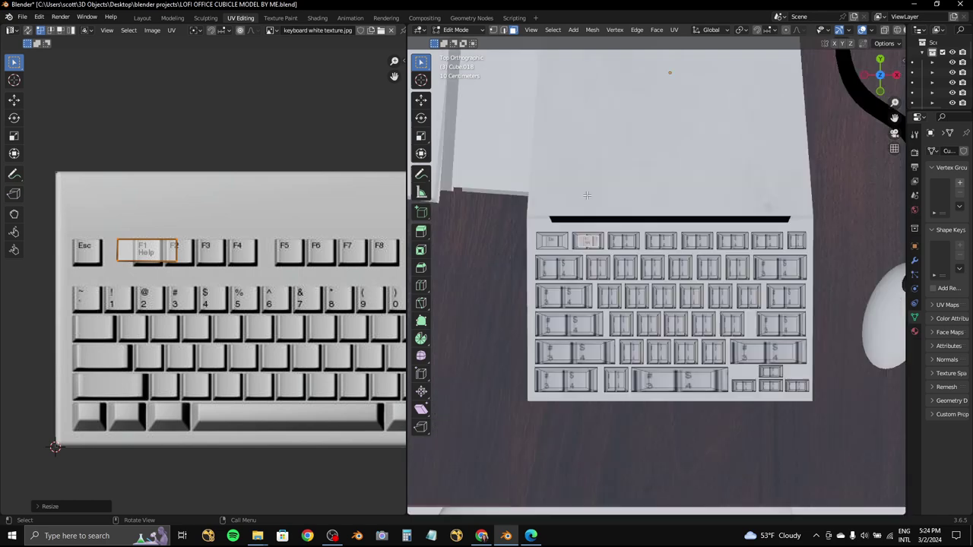
click(139, 17)
mouse_move(473, 160)
middle_down()
mouse_move(504, 189)
mouse_move(476, 262)
middle_up()
click(963, 232)
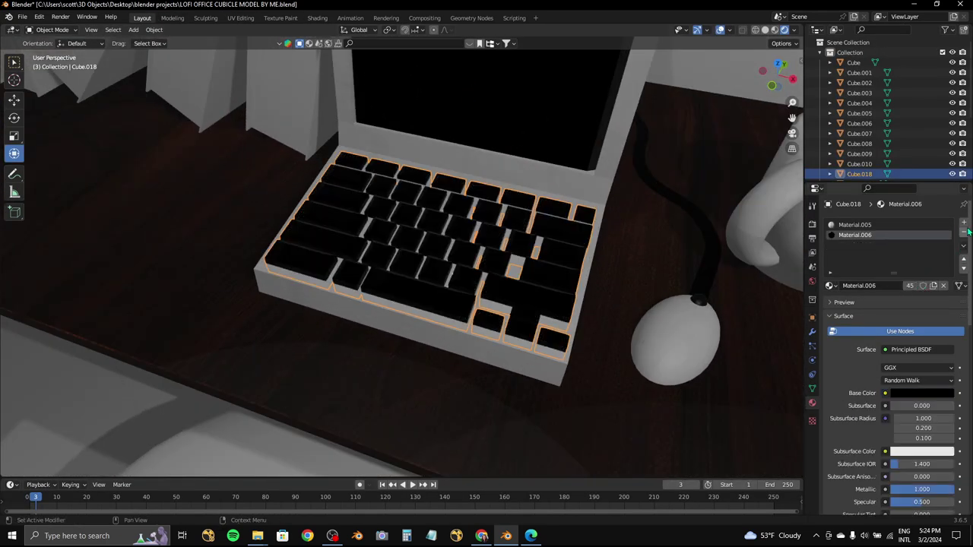
click(66, 32)
click(53, 45)
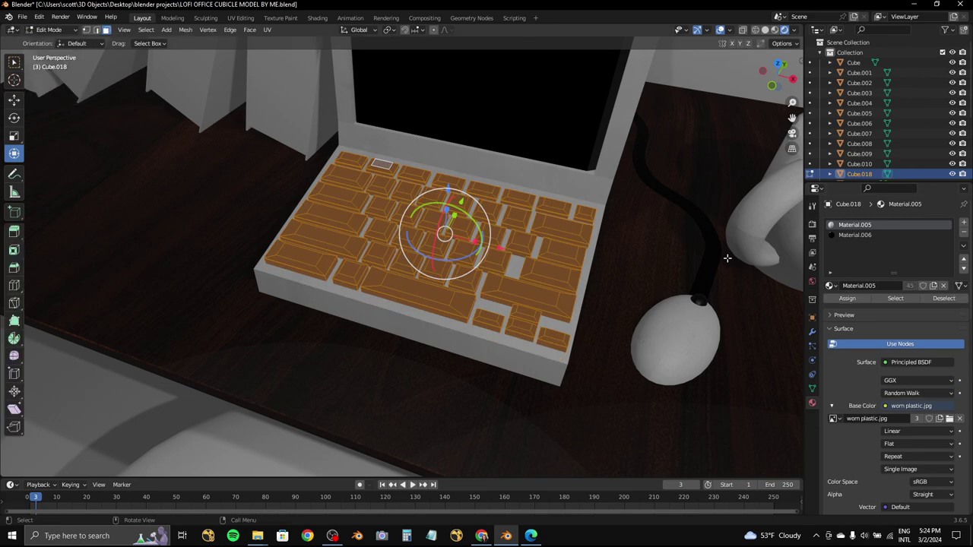
click(848, 298)
scroll(456, 251, up, 3)
key(Tab)
scroll(456, 251, down, 5)
middle_drag(456, 228, 456, 254)
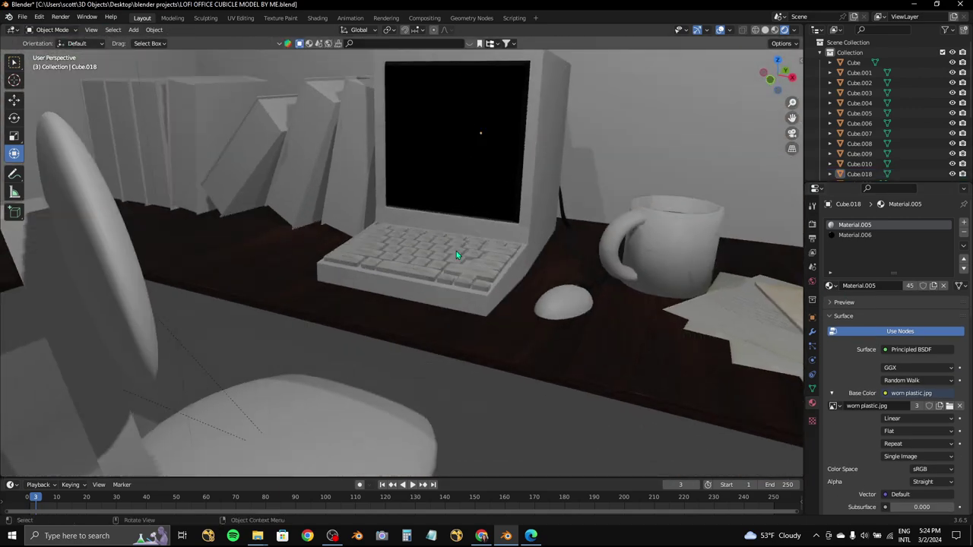
scroll(456, 254, down, 5)
scroll(444, 242, up, 5)
mouse_move(326, 203)
middle_down()
mouse_move(380, 228)
mouse_move(425, 289)
middle_up()
- Search the web for 'green carpet texture'
click(434, 321)
key(alt+Tab)
click(217, 31)
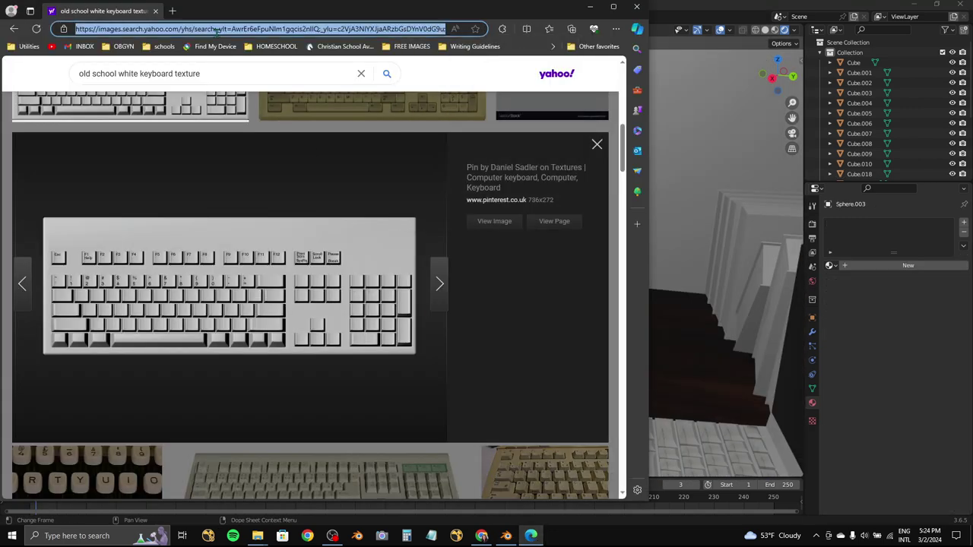
text(green car)
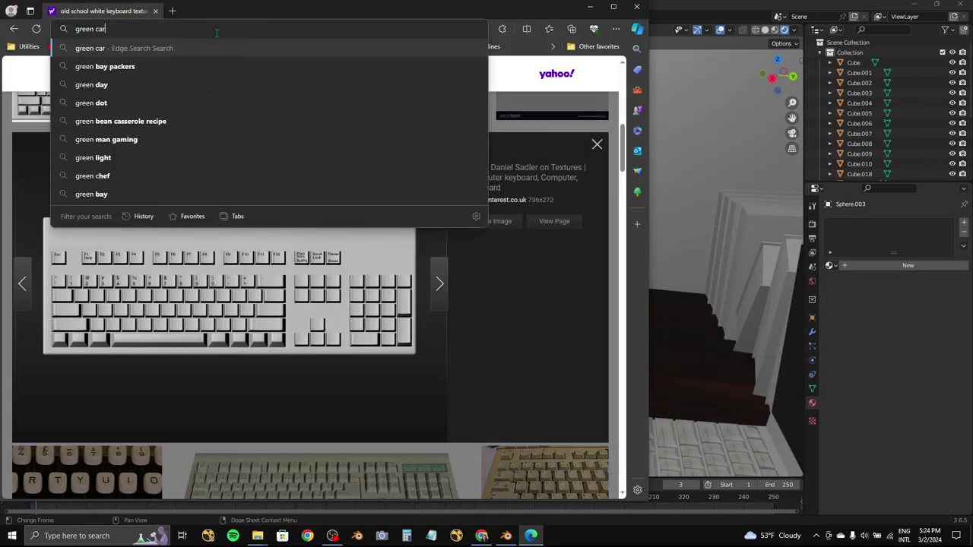
text(pet texture)
key(Return)
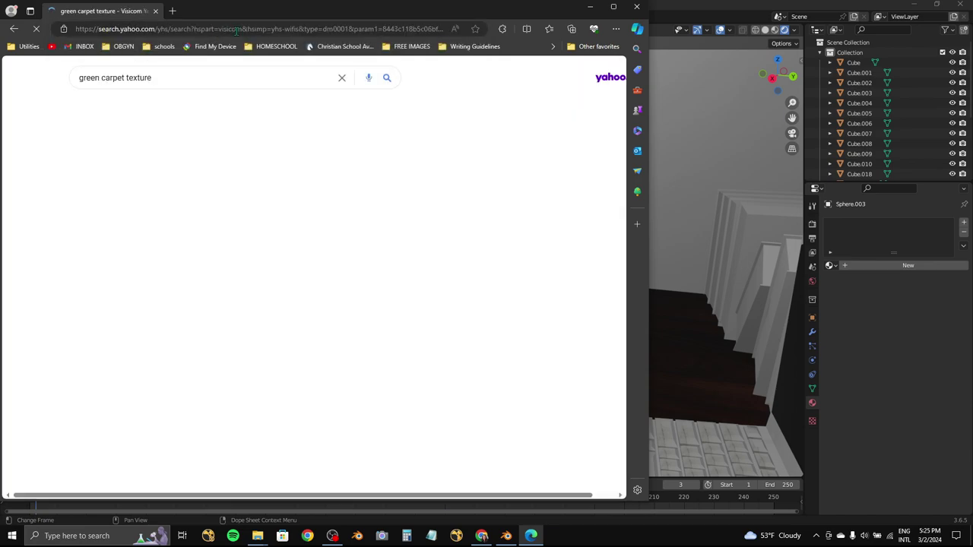
- Open a green carpet image from the Images results and choose Save image as
click(182, 111)
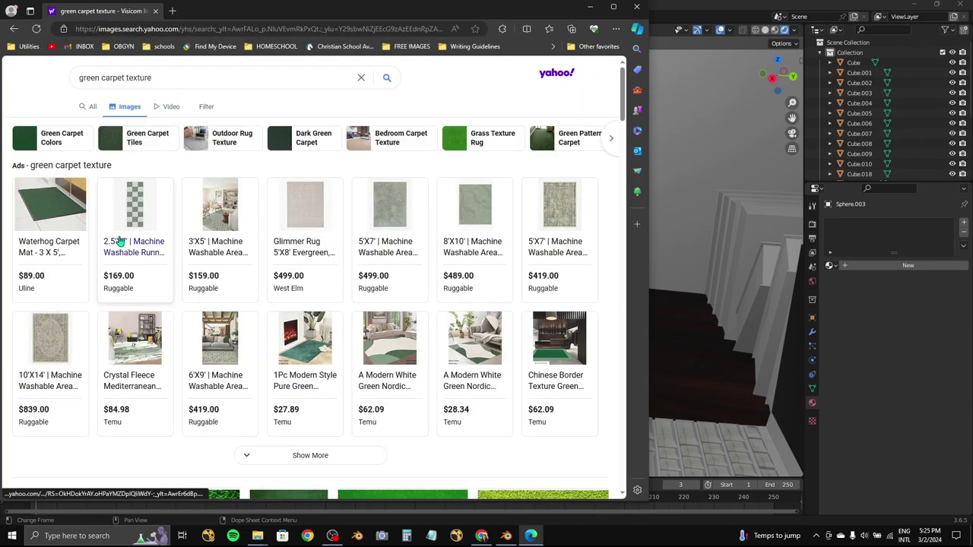
scroll(247, 252, down, 5)
scroll(272, 314, down, 7)
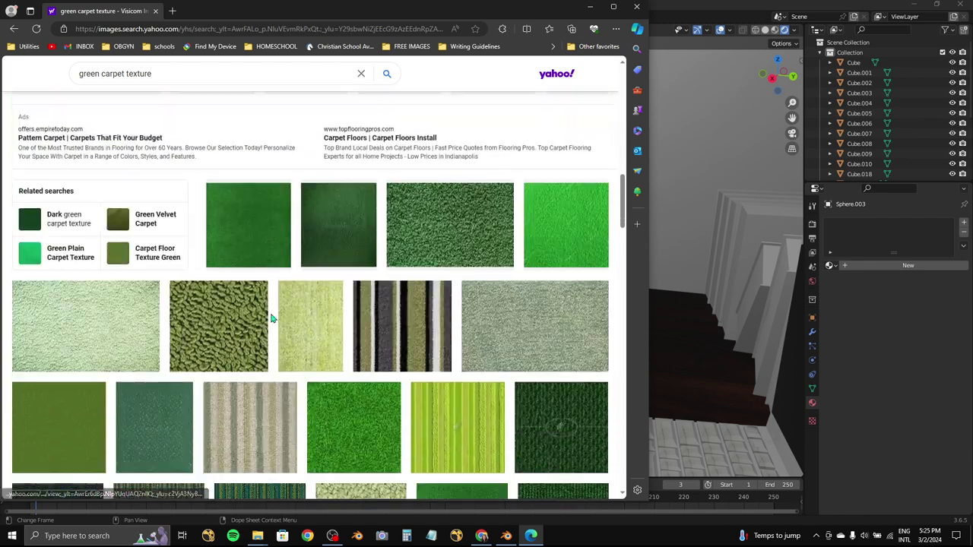
scroll(271, 317, up, 3)
click(450, 445)
right_click(267, 253)
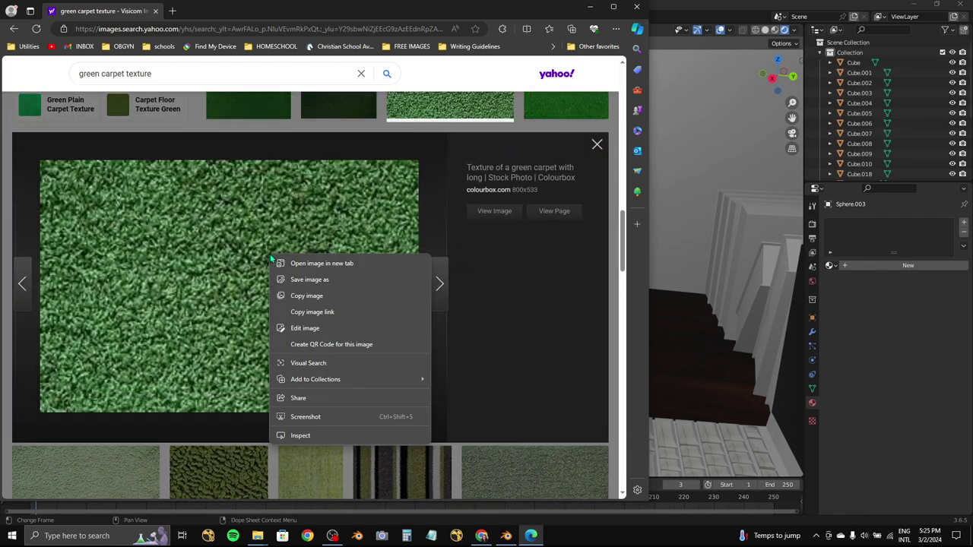
click(295, 280)
- Save the carpet image, then give Sphere.003 a new material with an Image Texture base colour
text(gr)
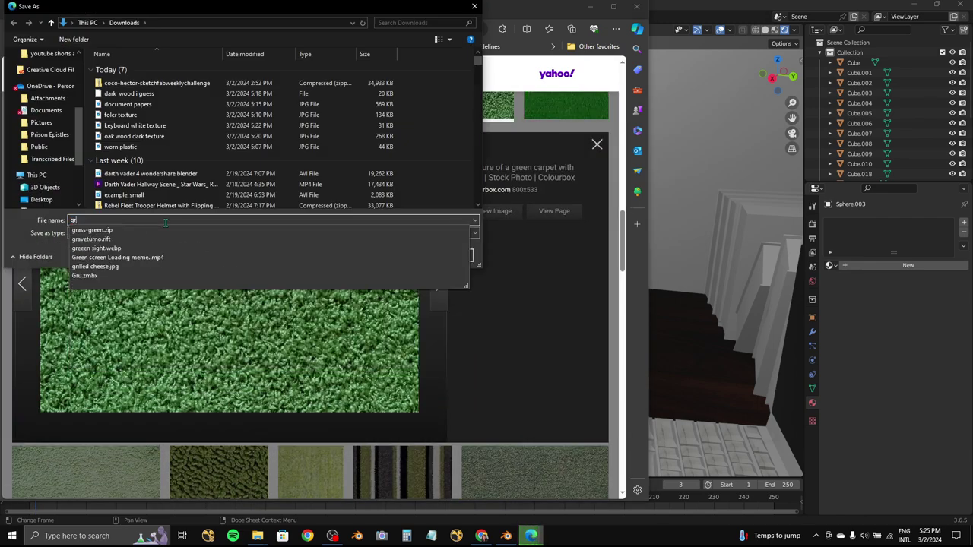
text(een cloth)
click(401, 255)
click(889, 272)
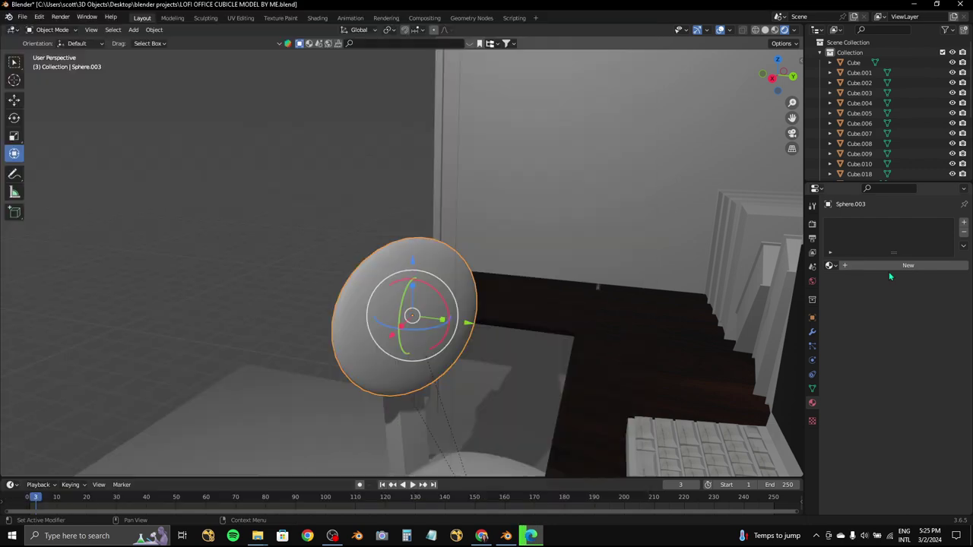
click(889, 265)
click(886, 373)
click(673, 304)
click(919, 385)
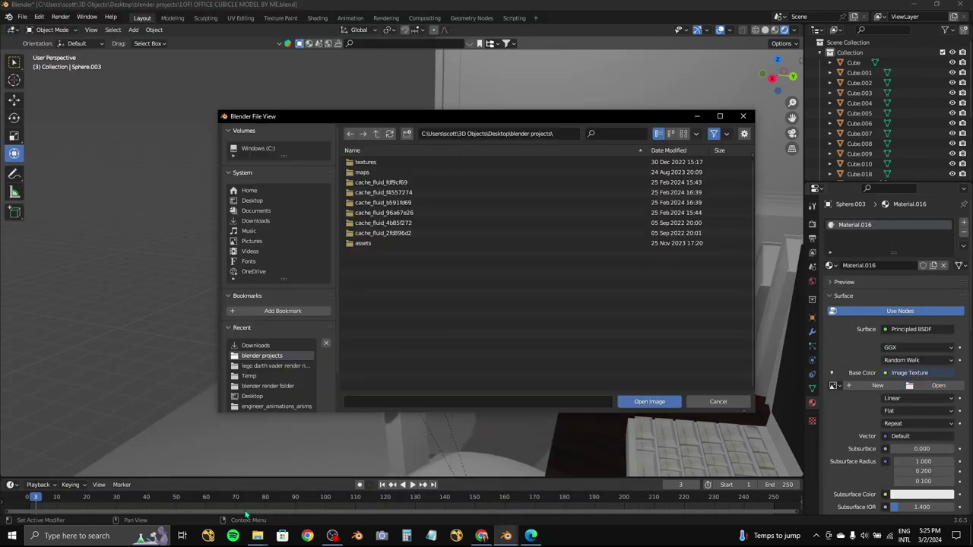
click(255, 345)
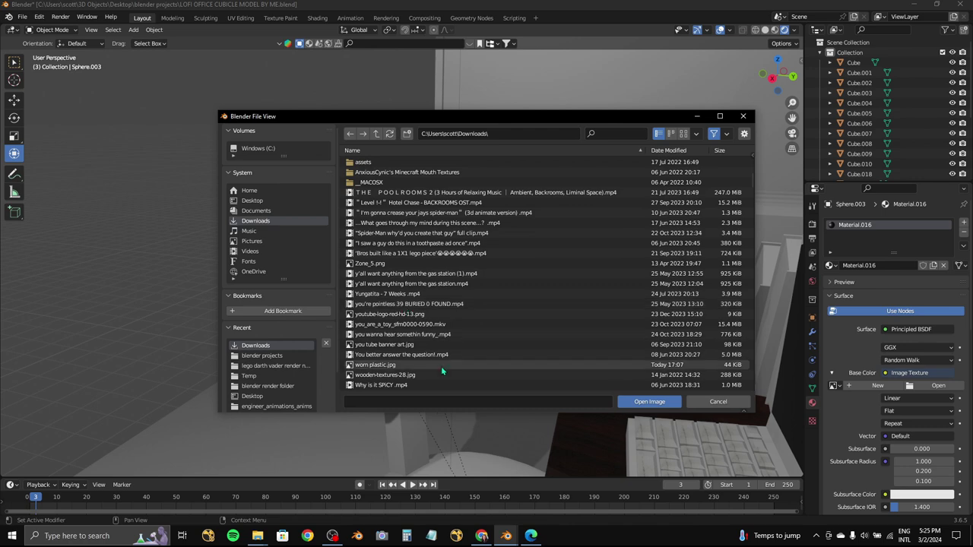
scroll(441, 365, down, 5)
text(gree)
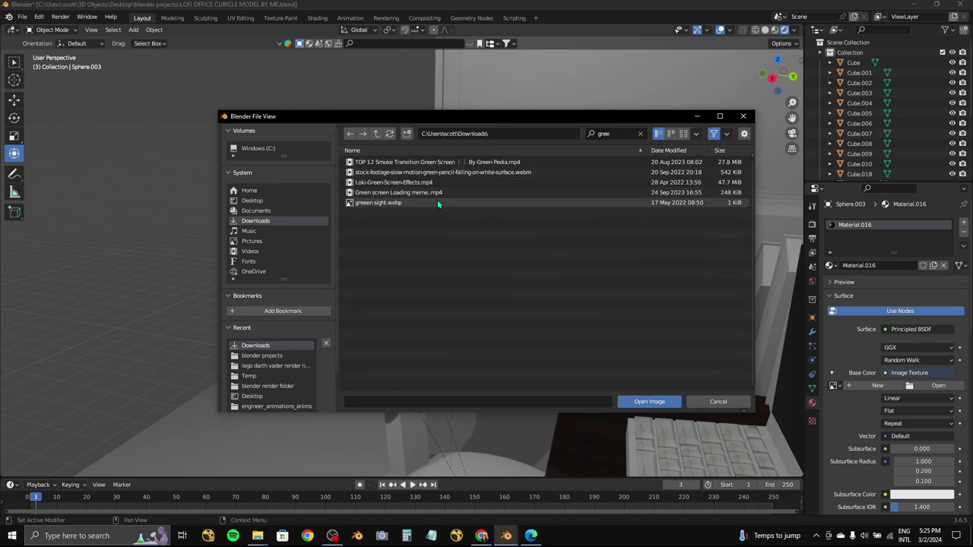
- Save the carpet texture image to Downloads as 'green chair texture'
click(530, 536)
right_click(213, 241)
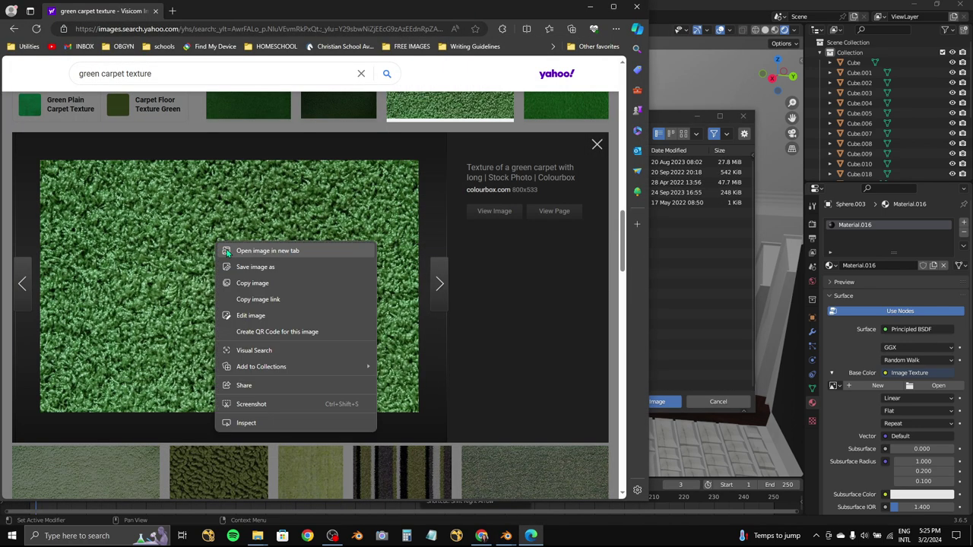
click(250, 267)
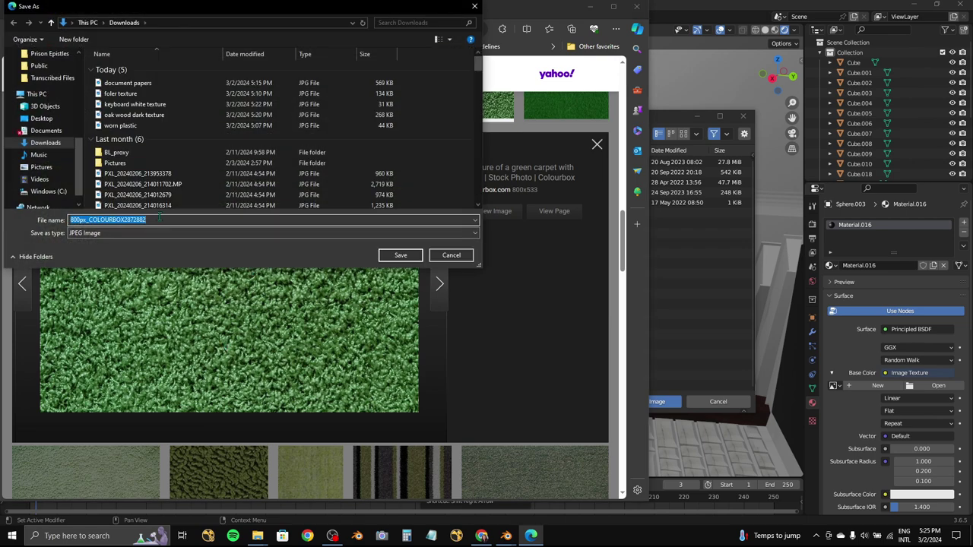
text(green chair)
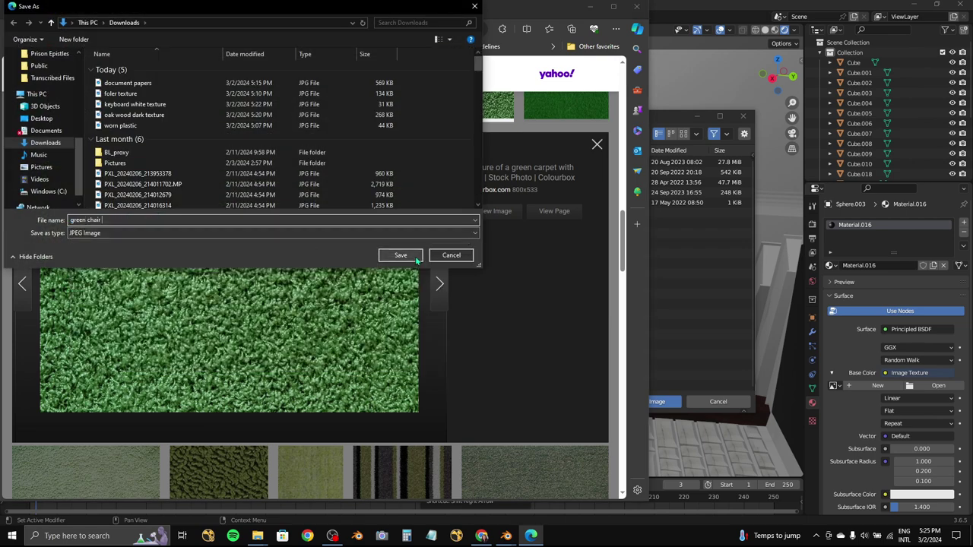
text(ure)
key(Return)
- Load green chair texture.jpg from Downloads as the chair back's base colour
click(653, 246)
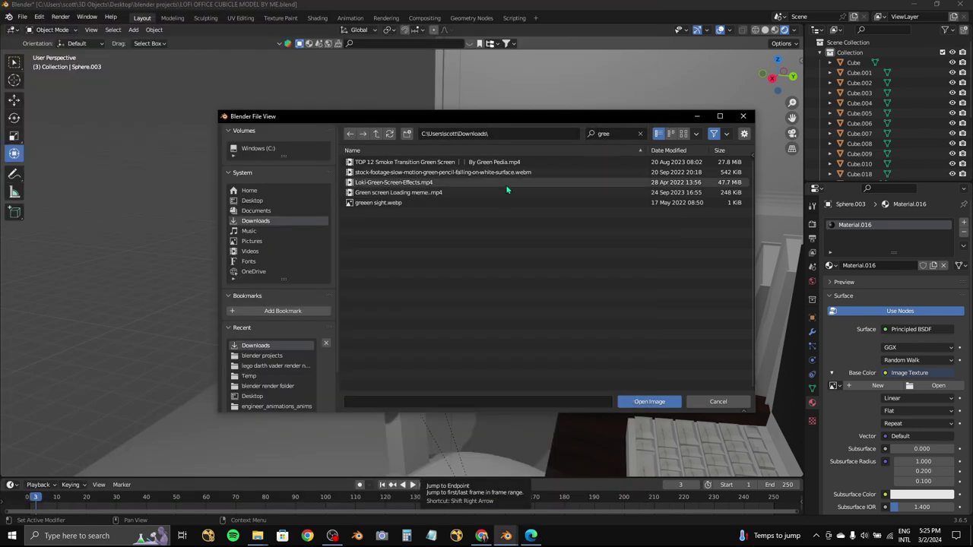
click(254, 221)
key(ctrl+f)
text(gree)
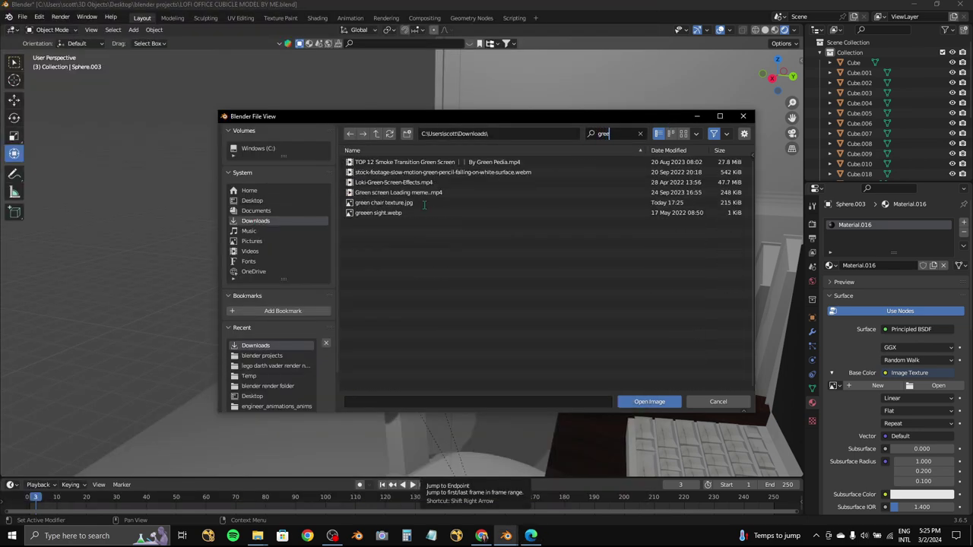
click(649, 401)
- Scale and rotate the chair back's UV islands in UV Editing
scroll(640, 290, down, 6)
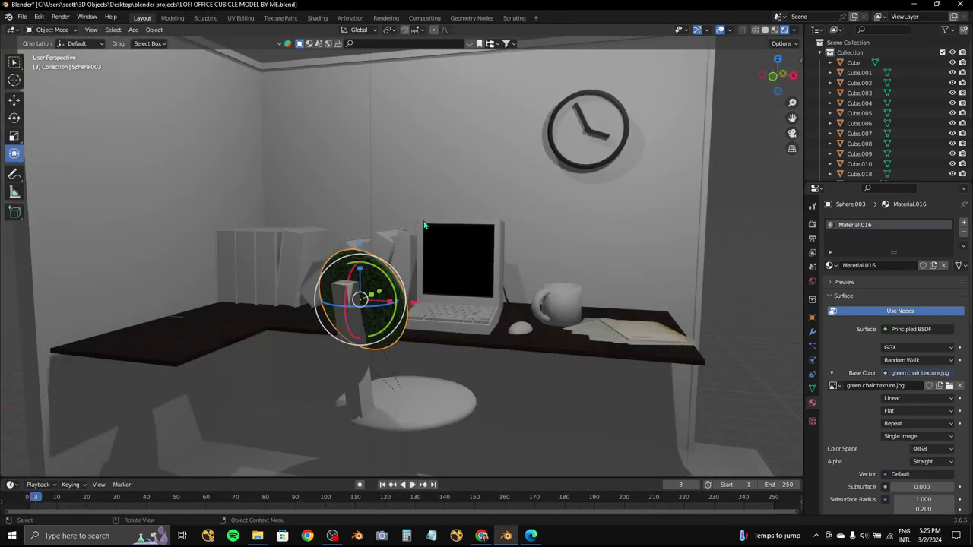
click(240, 17)
key(Home)
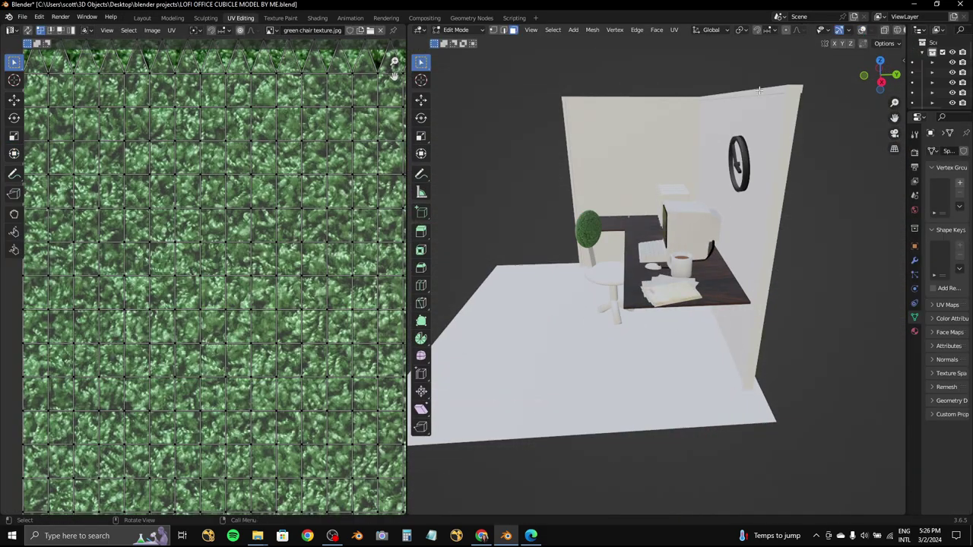
key(KP_Decimal)
key(a)
key(s)
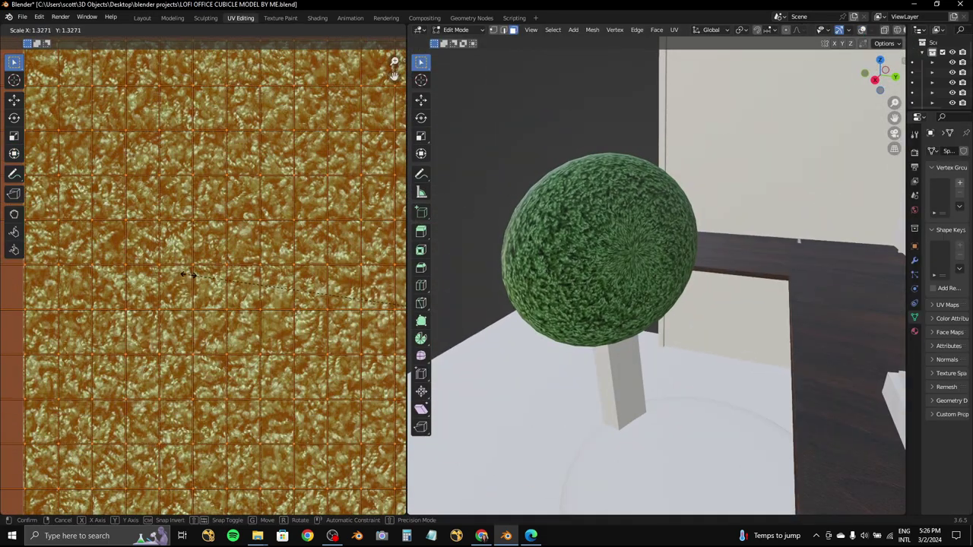
click(343, 247)
key(r)
click(344, 247)
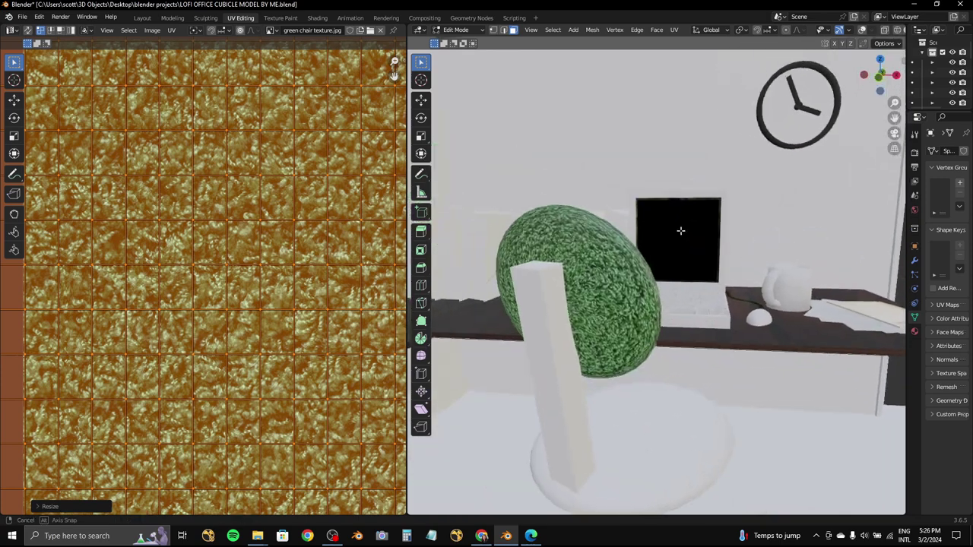
key(Home)
- Set the chair back material's Metallic to 1.0 and return to Layout
drag(908, 263, 770, 260)
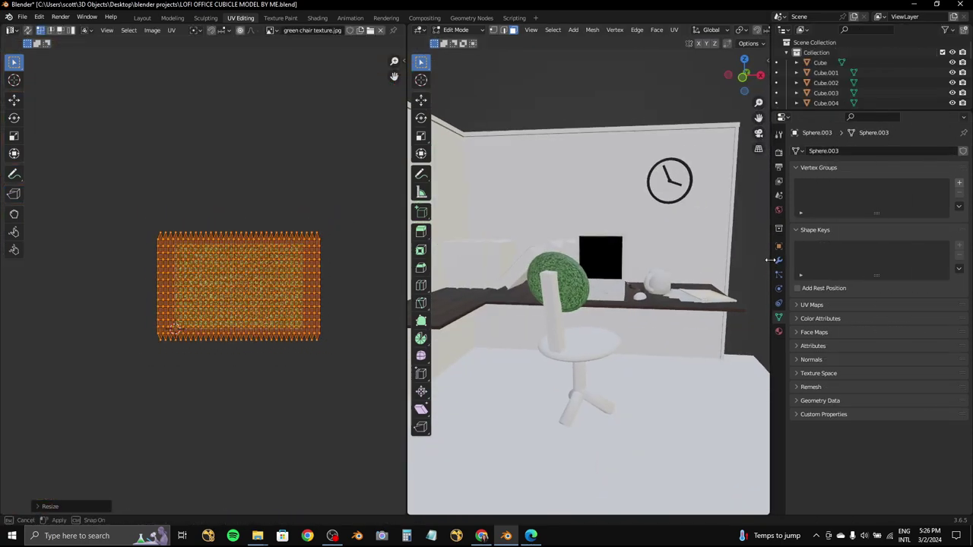
click(778, 332)
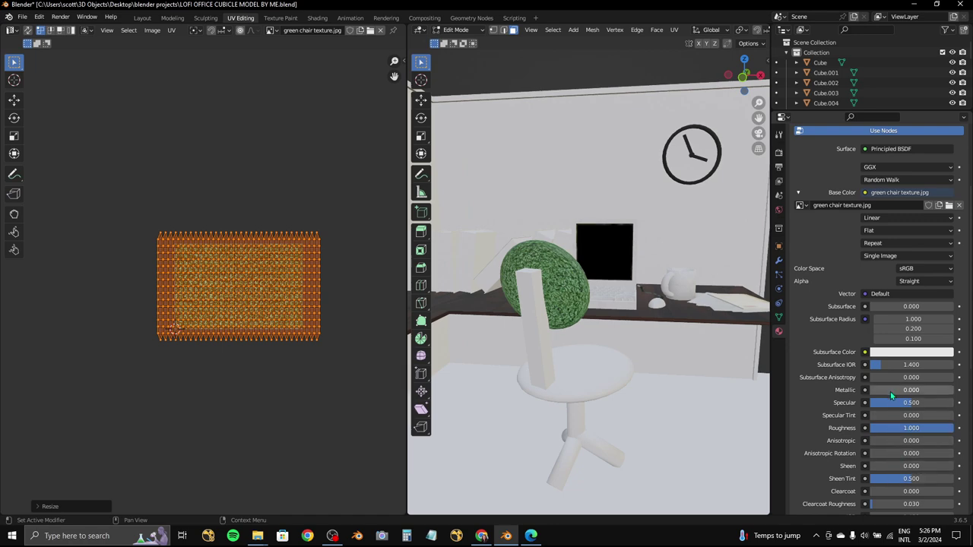
drag(891, 395, 950, 390)
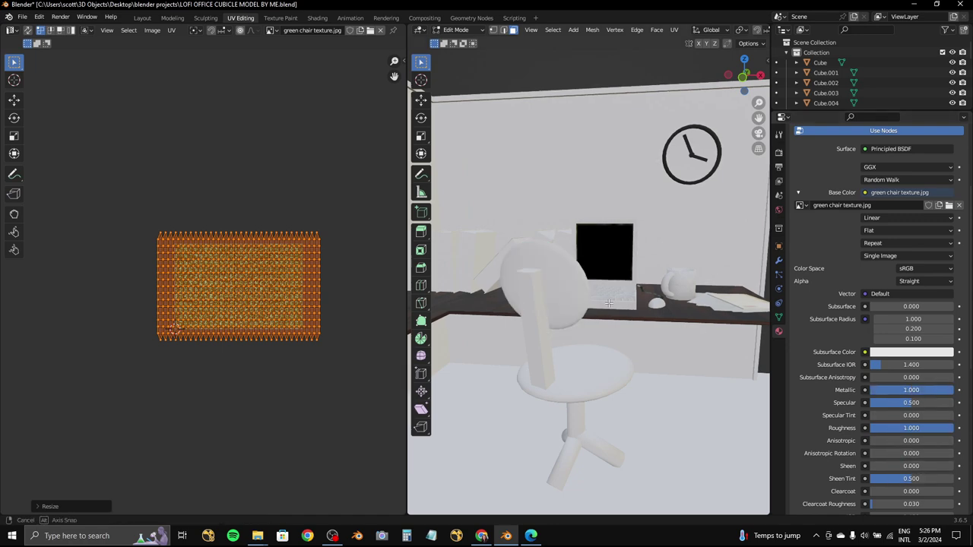
middle_drag(608, 303, 562, 304)
click(142, 18)
- Delete the point light near the clock
click(440, 422)
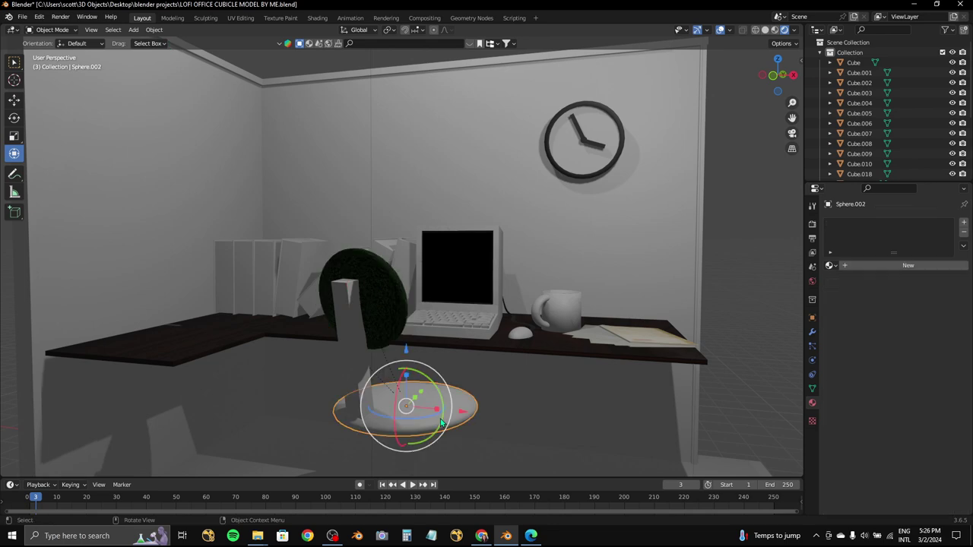
click(365, 297)
middle_drag(364, 296, 339, 288)
scroll(339, 288, down, 4)
click(527, 164)
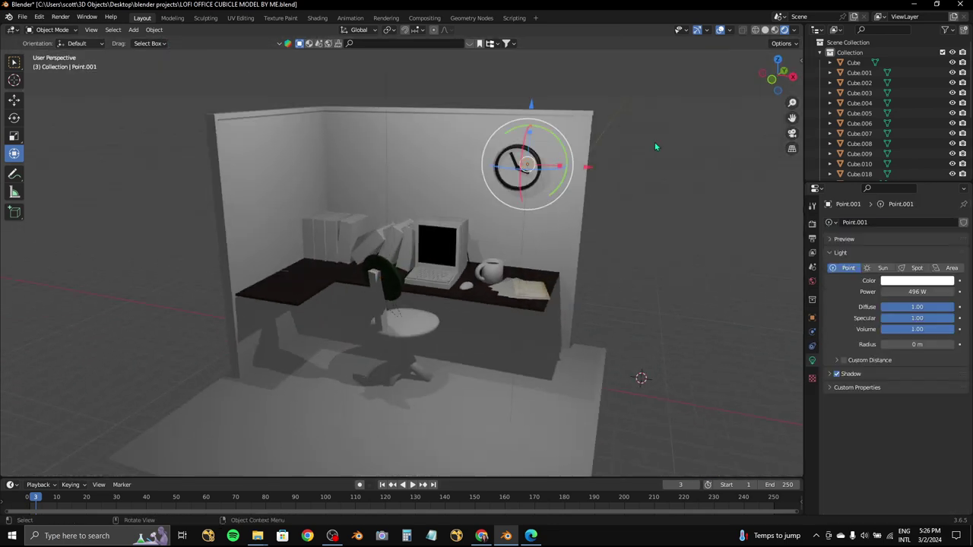
click(771, 79)
scroll(714, 95, down, 3)
key(Delete)
- Move the remaining point light lower in top view and duplicate it near the chair
drag(403, 150, 404, 203)
middle_drag(405, 204, 727, 146)
click(777, 59)
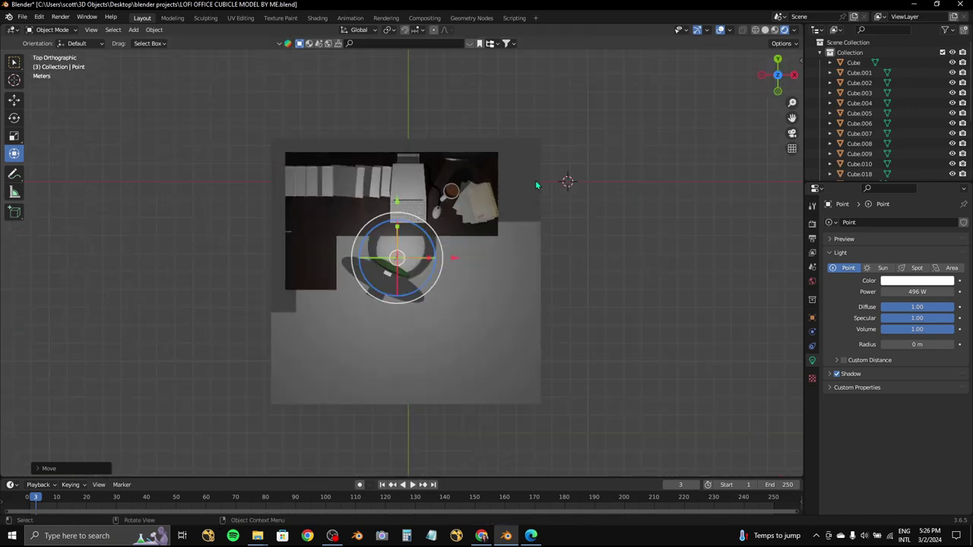
key(g)
click(526, 342)
key(shift+d)
click(457, 241)
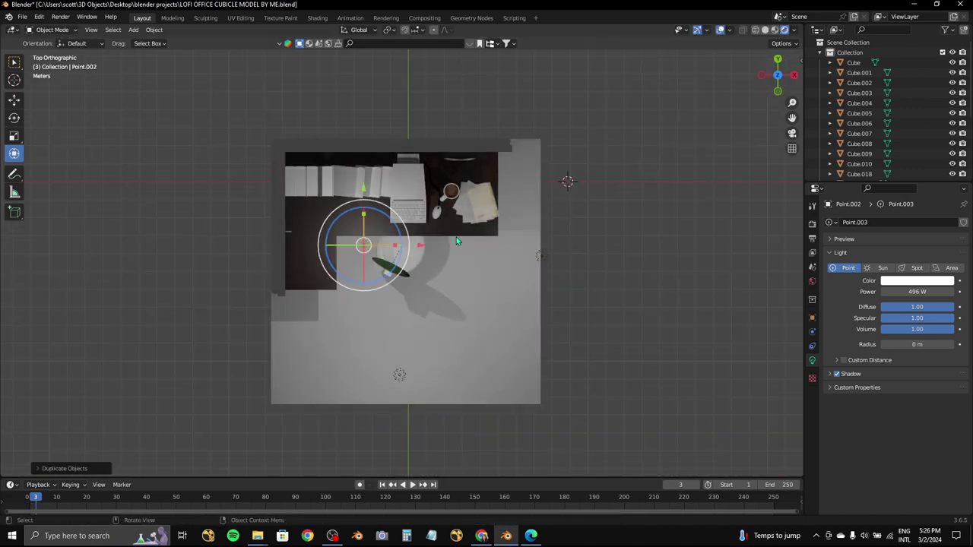
key(ctrl+z)
middle_drag(456, 241, 446, 239)
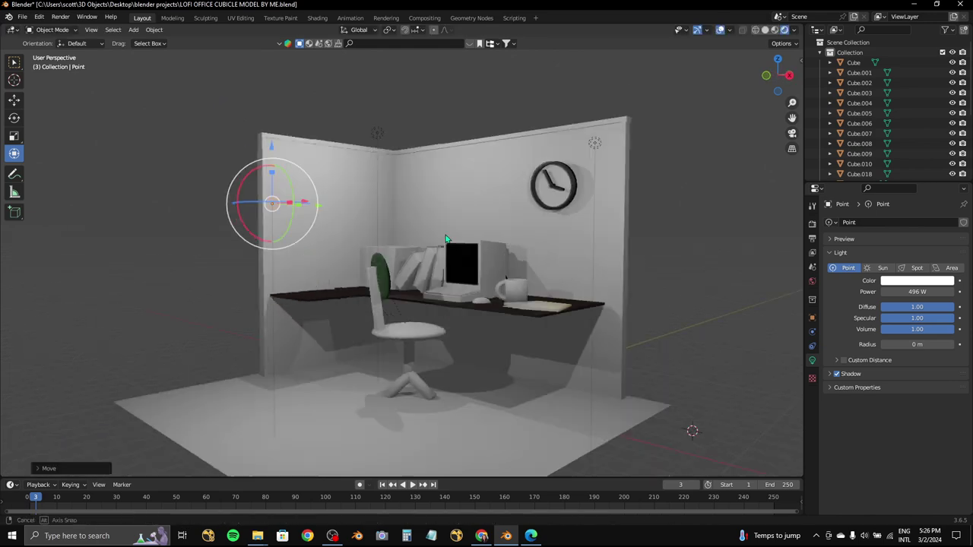
- Give the chair seat Sphere.002 the same Material.016 green texture as the back
scroll(446, 238, up, 5)
scroll(446, 239, down, 6)
scroll(441, 241, up, 3)
scroll(439, 241, up, 4)
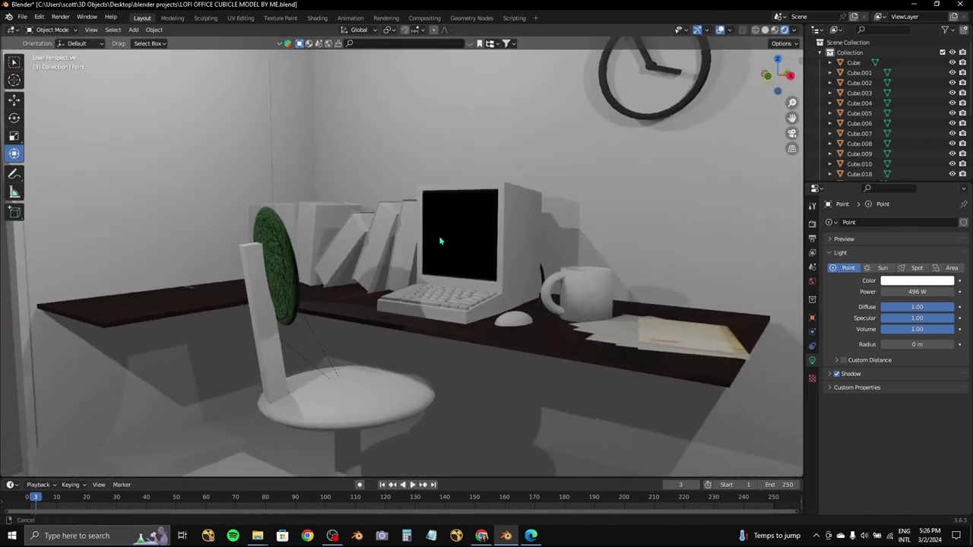
click(291, 266)
click(426, 384)
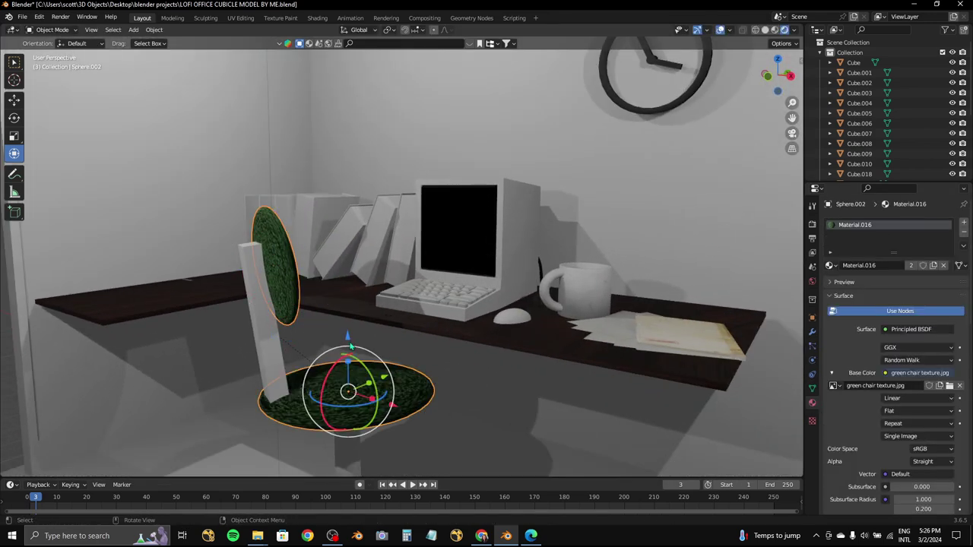
- Select and frame the chair post, then inspect its material's base colour
click(270, 334)
click(896, 372)
scroll(919, 426, down, 1)
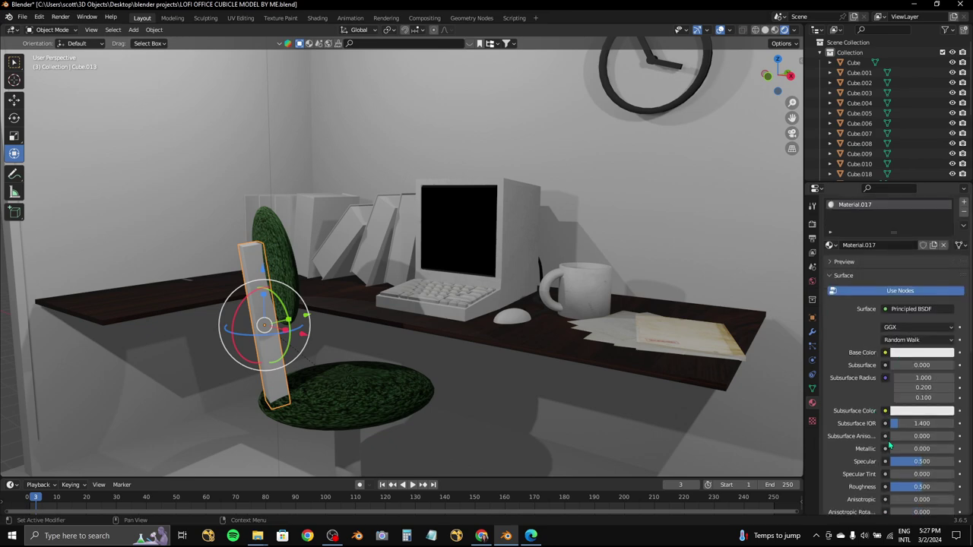
drag(912, 448, 941, 467)
key(KP_Decimal)
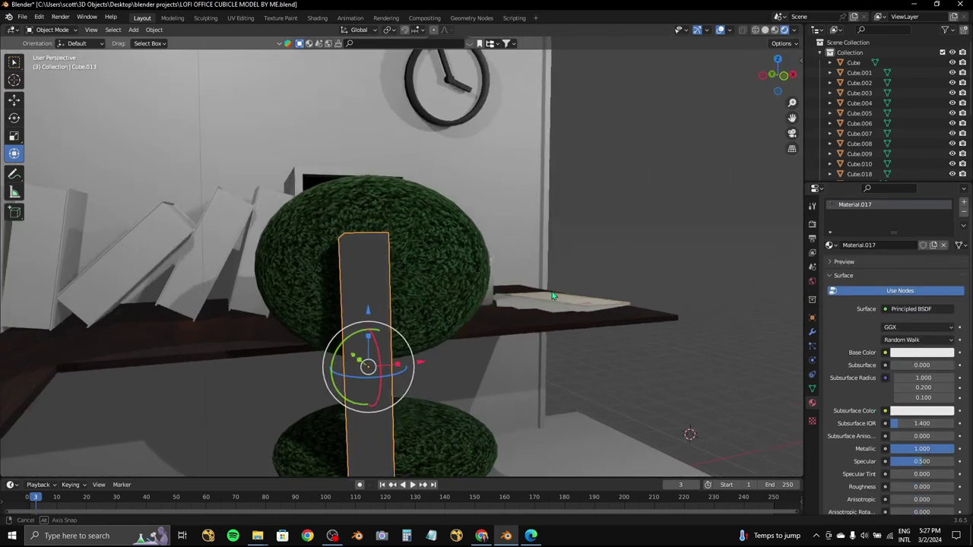
scroll(912, 319, down, 3)
scroll(909, 286, down, 2)
click(912, 251)
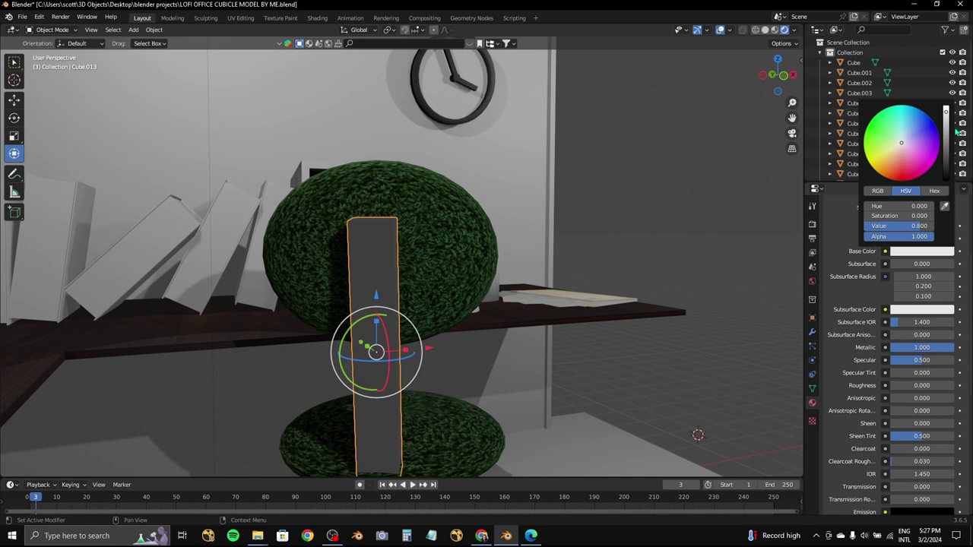
- Select and frame the chair base, then give it a new material
mouse_move(373, 348)
middle_down()
mouse_move(570, 225)
mouse_move(404, 406)
middle_up()
click(404, 405)
key(KP_Decimal)
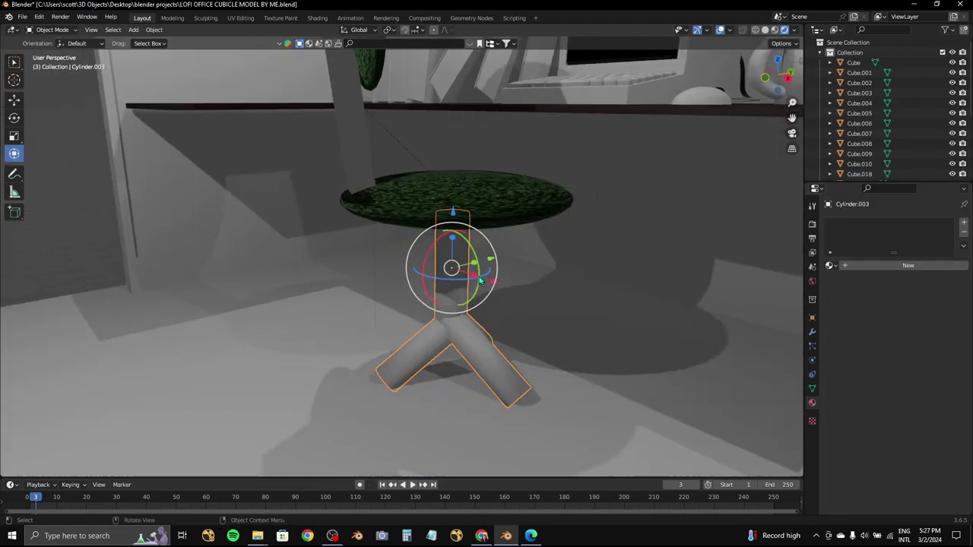
click(873, 265)
scroll(896, 445, down, 2)
drag(901, 408, 954, 409)
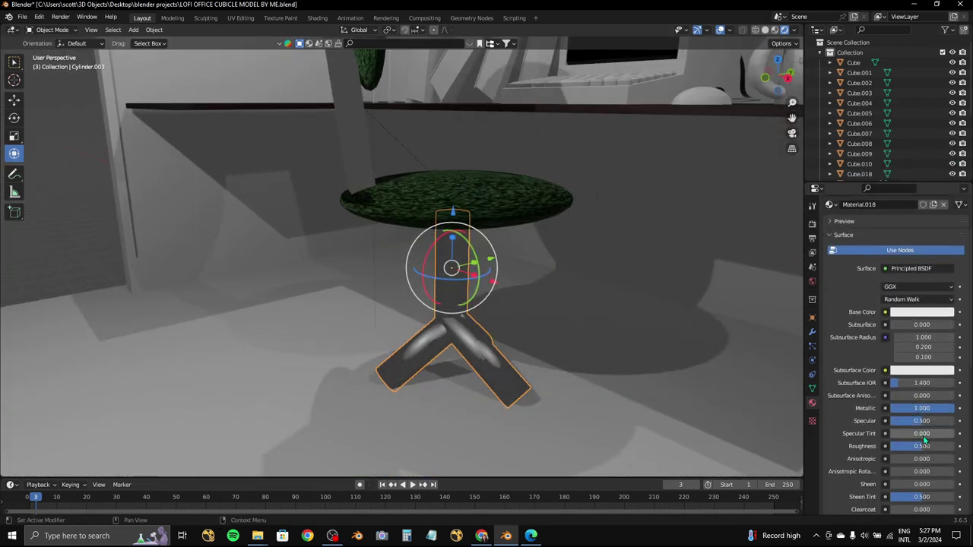
- Switch the render engine to Cycles
middle_drag(800, 418, 760, 319)
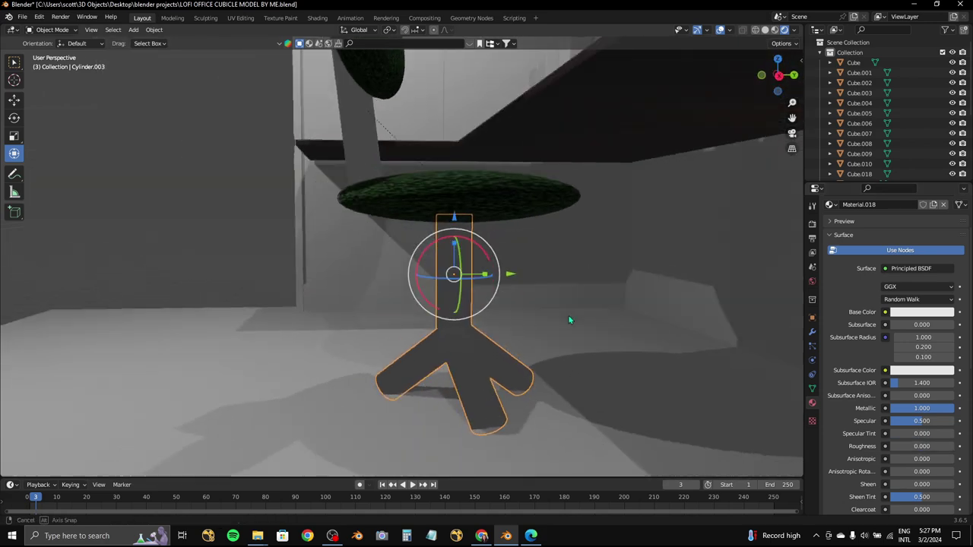
click(811, 224)
click(924, 222)
key(Return)
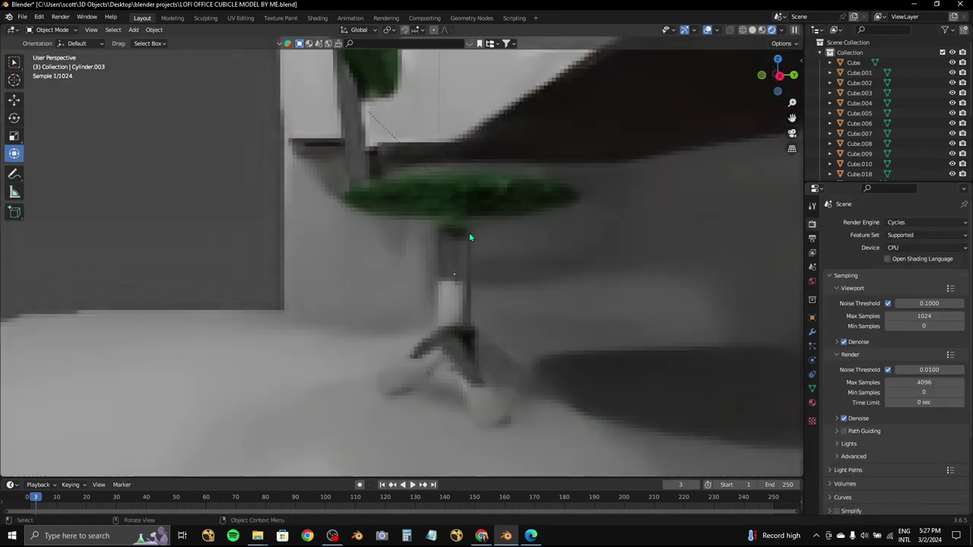
middle_drag(469, 233, 491, 287)
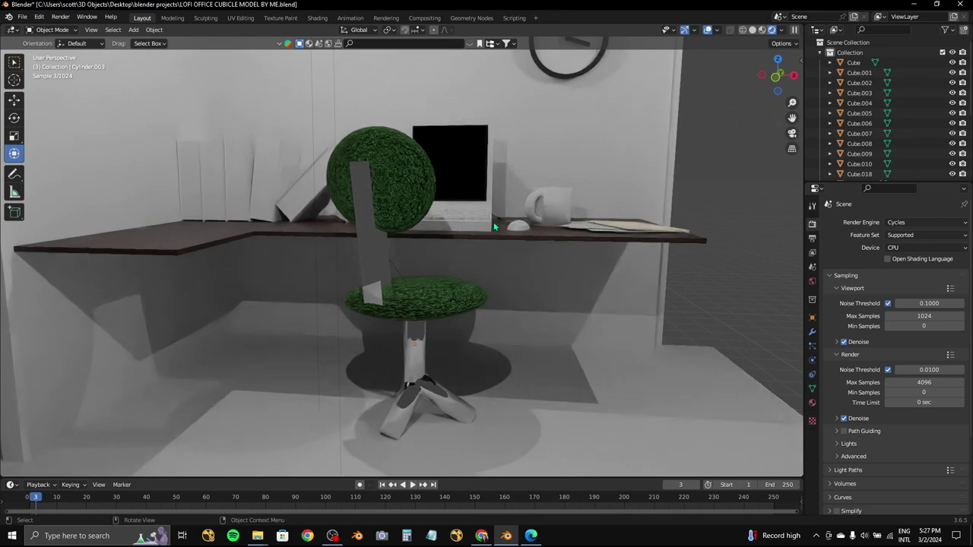
- Scale up the chair's UV island in UV Editing, then return to Layout
click(240, 18)
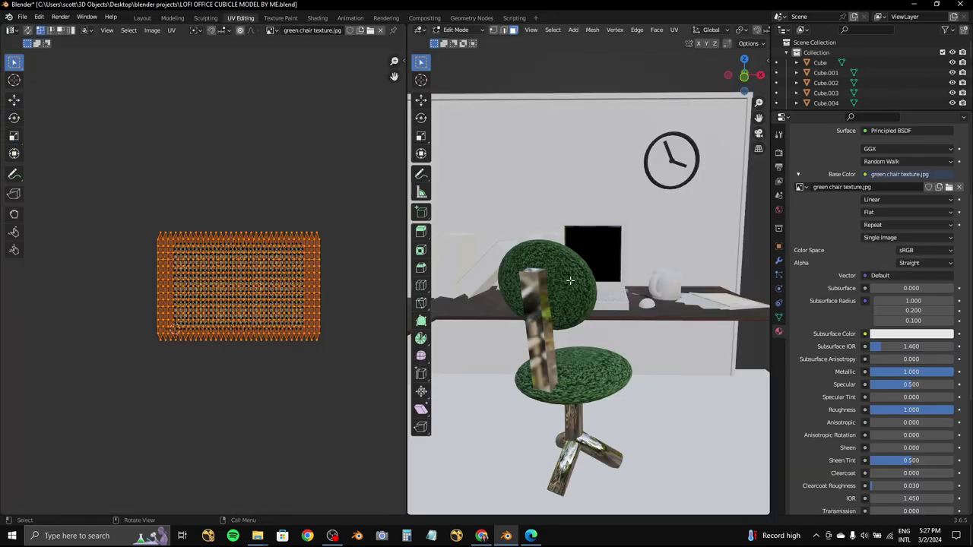
key(s)
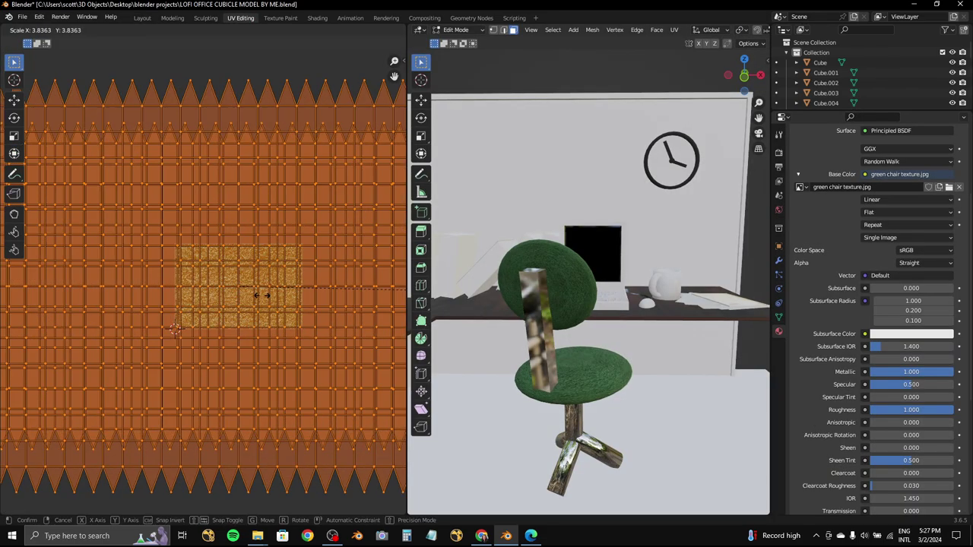
click(268, 23)
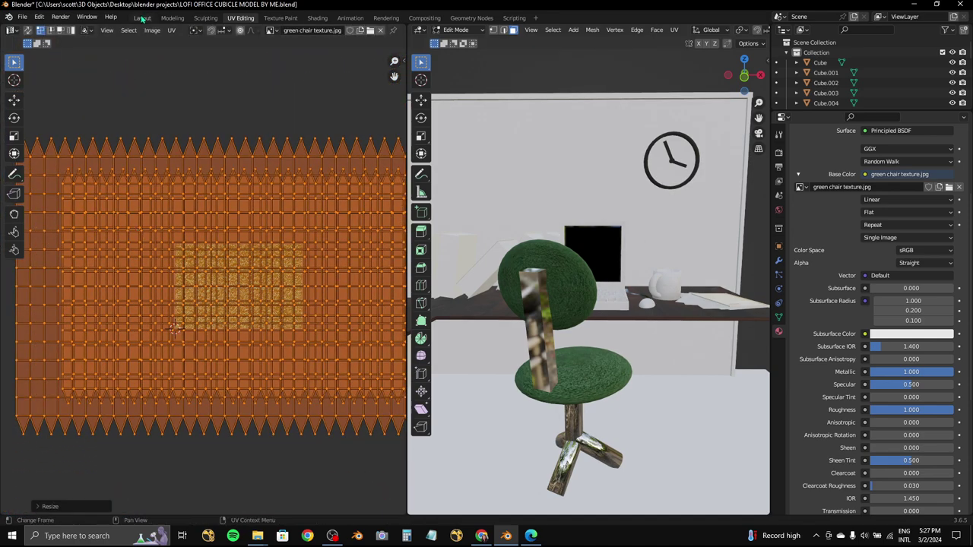
click(142, 17)
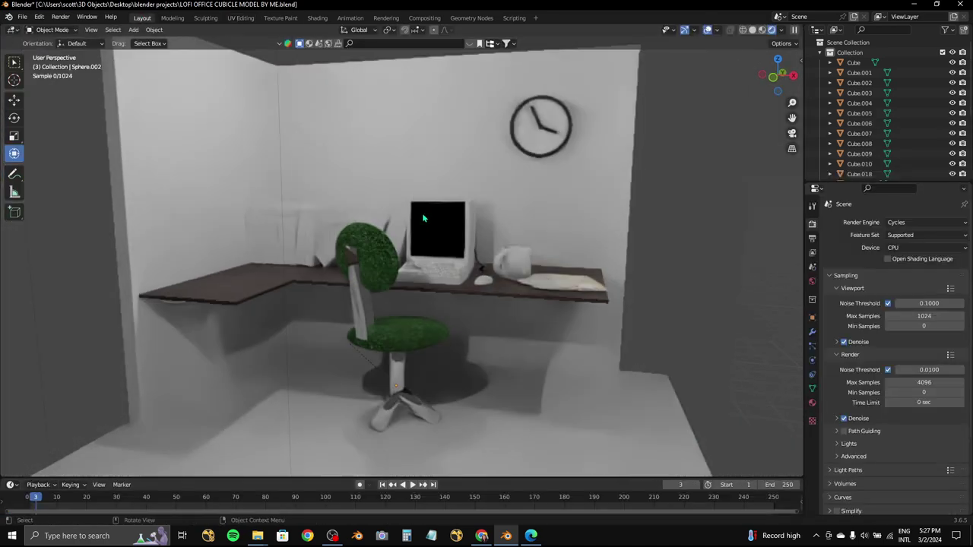
- Tweak the chair material's Sheen, and drop Alpha to 0.173 before raising it again
key(KP_Decimal)
click(812, 404)
scroll(917, 432, down, 5)
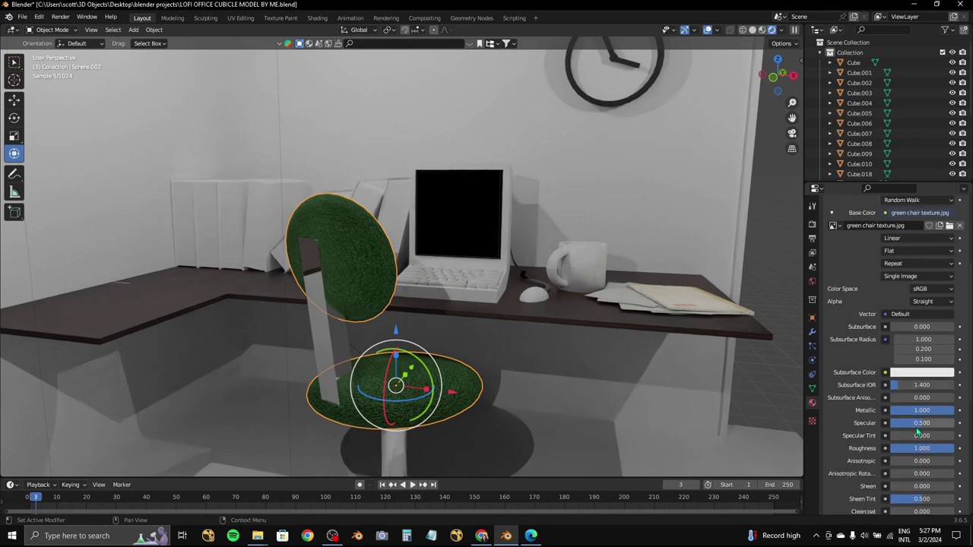
drag(904, 485, 955, 485)
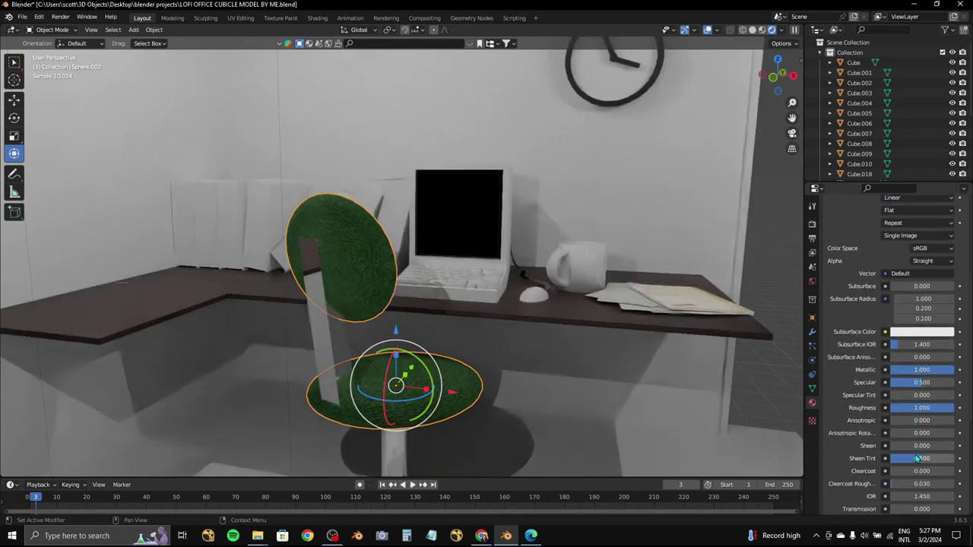
scroll(917, 426, down, 2)
scroll(957, 461, down, 2)
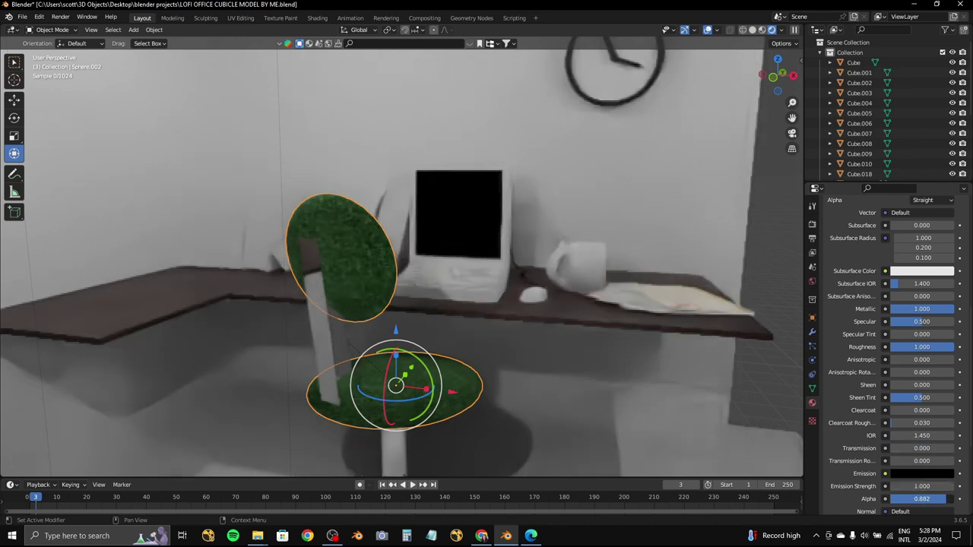
drag(930, 499, 900, 498)
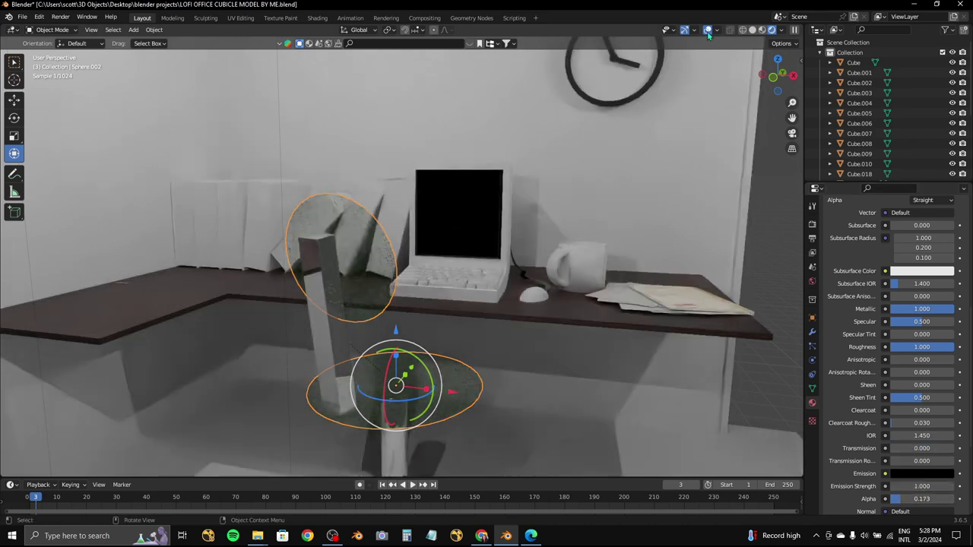
drag(913, 502, 925, 502)
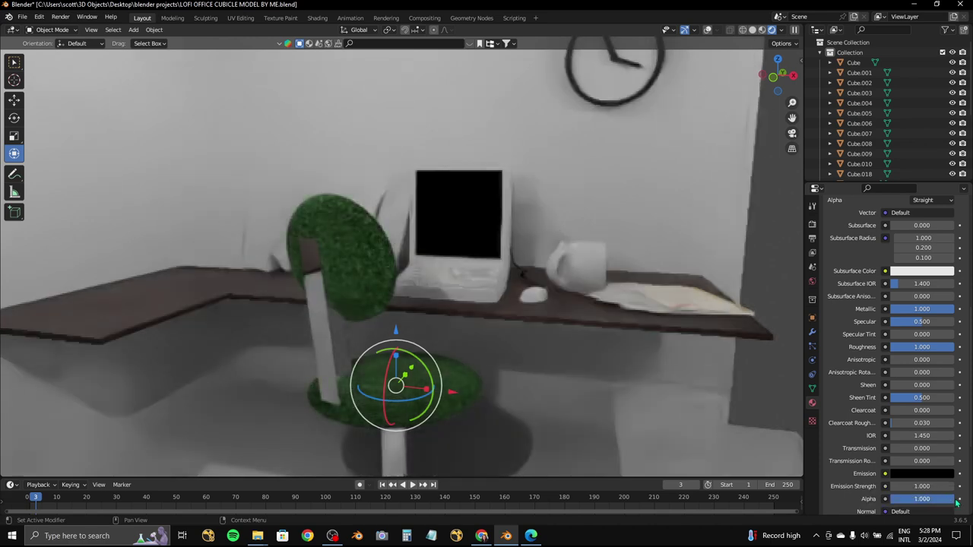
- Lower Subsurface IOR to 1.010, reduce Roughness for gloss, and adjust lower shader sliders
scroll(920, 425, up, 3)
middle_drag(334, 296, 487, 289)
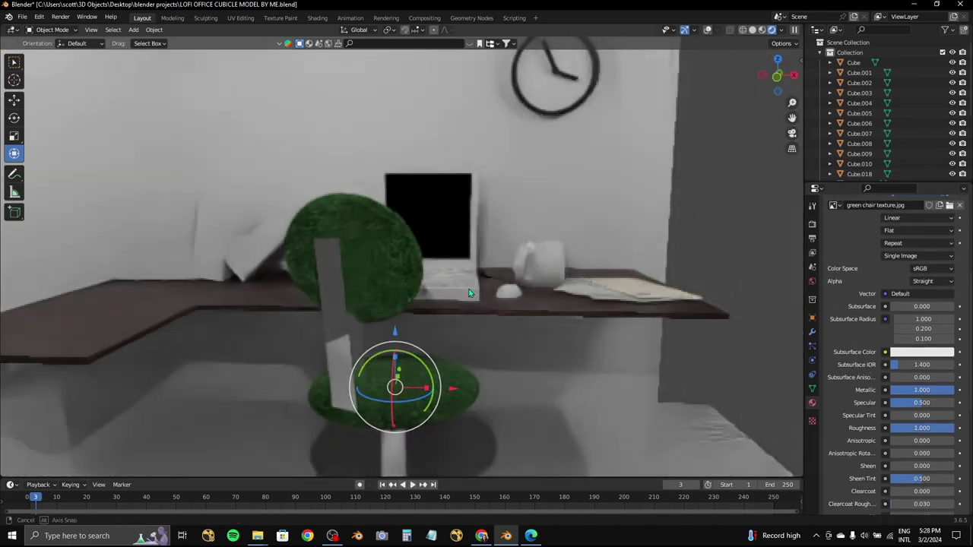
scroll(918, 332, up, 1)
drag(921, 385, 897, 385)
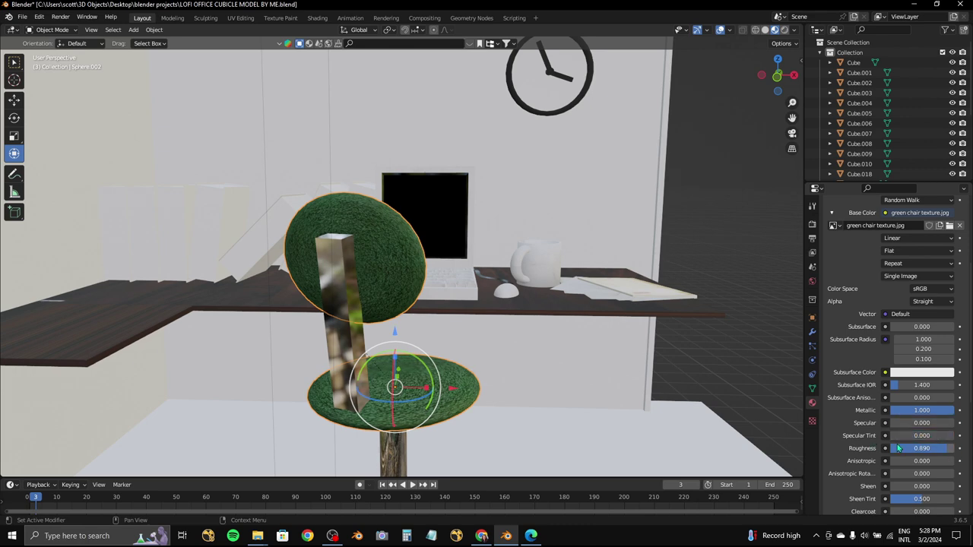
mouse_move(898, 449)
mouse_down()
mouse_move(851, 448)
mouse_move(943, 456)
mouse_up()
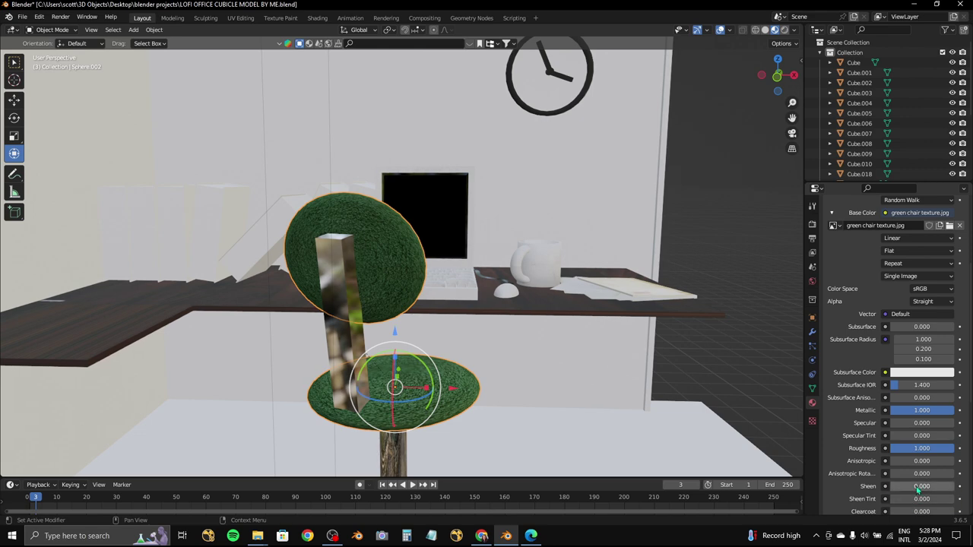
scroll(918, 490, down, 2)
drag(918, 472, 954, 471)
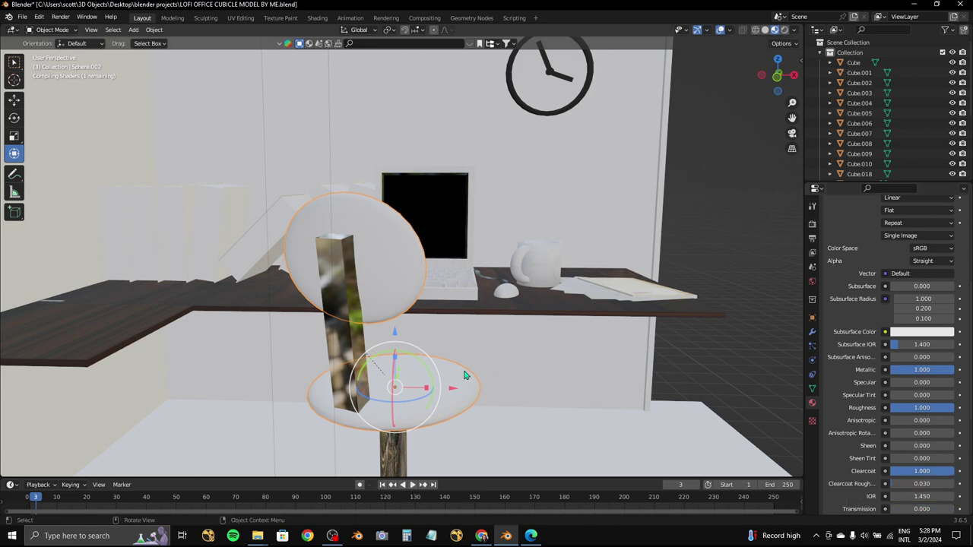
- Preview the cubicle scene in Rendered viewport shading
middle_drag(465, 375, 533, 377)
scroll(898, 471, down, 1)
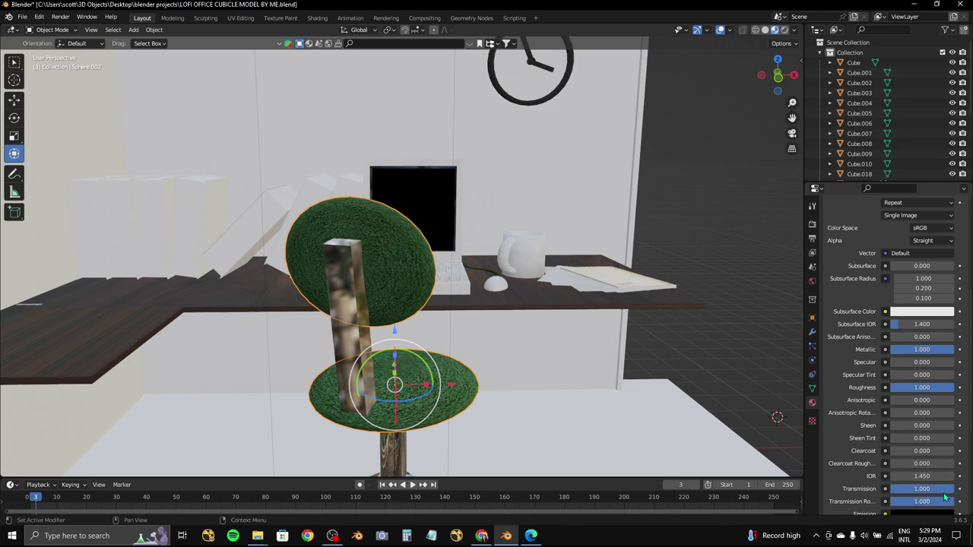
click(783, 30)
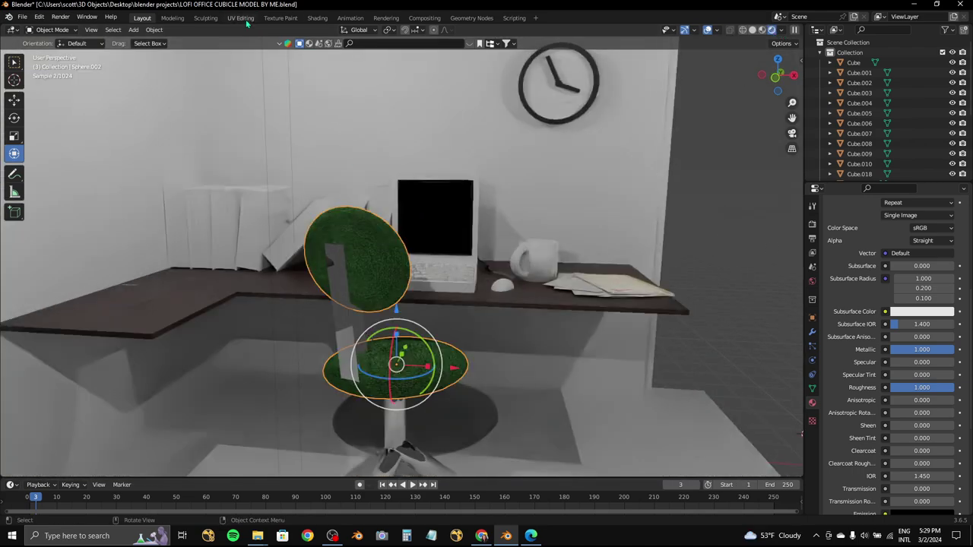
- Scale the chair's UV map up further in UV Editing, then return to Layout
click(240, 17)
scroll(216, 206, down, 3)
scroll(228, 251, down, 1)
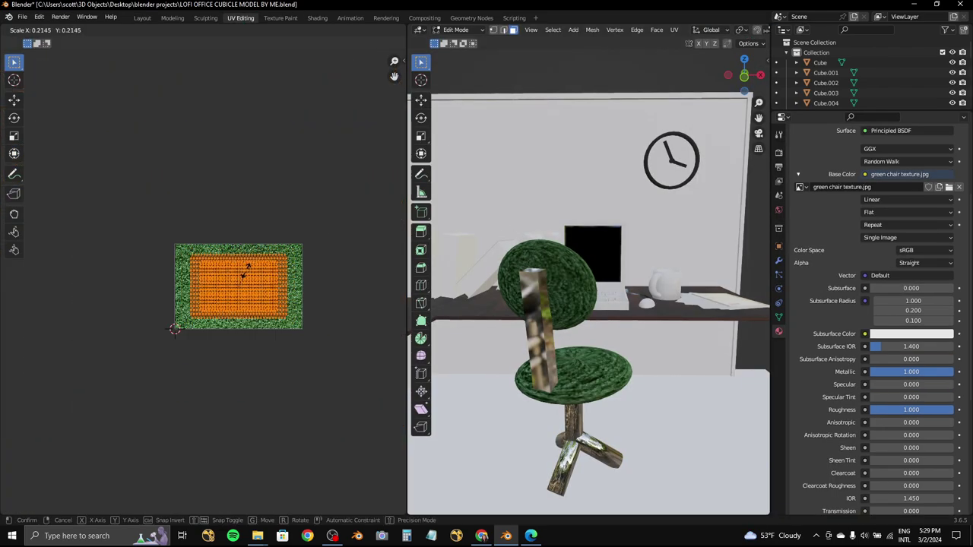
scroll(245, 250, up, 3)
key(s)
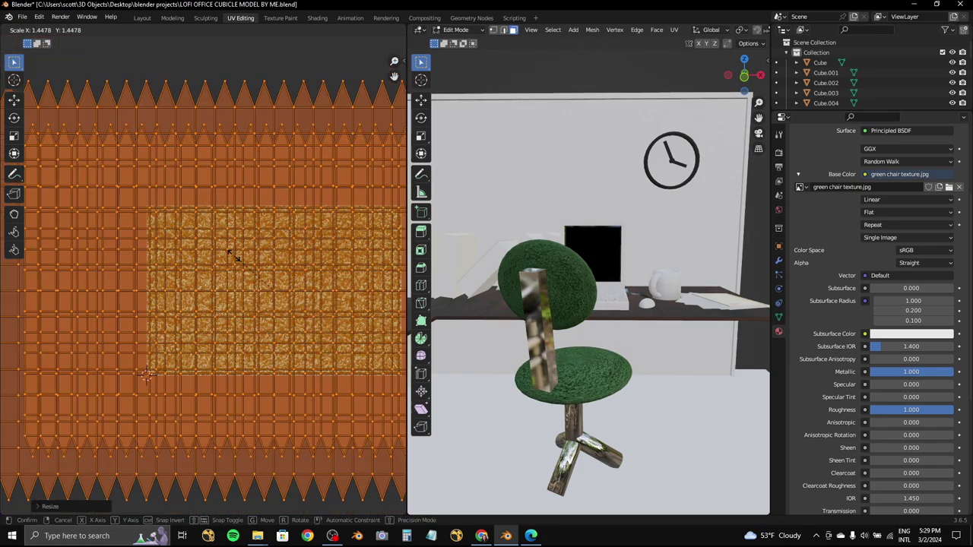
click(230, 230)
click(142, 18)
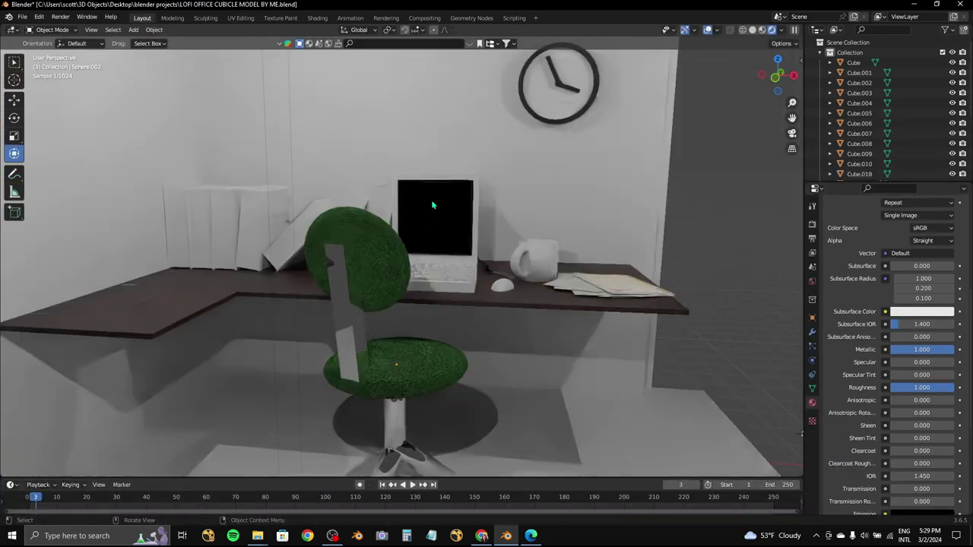
- Orbit around the desk and compare solid and rendered viewport shading
middle_drag(351, 326, 773, 39)
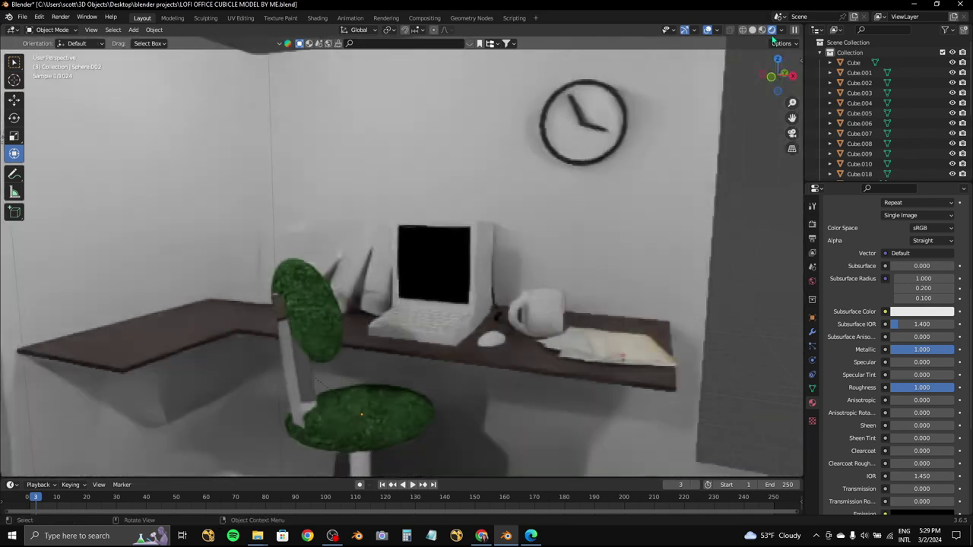
click(753, 30)
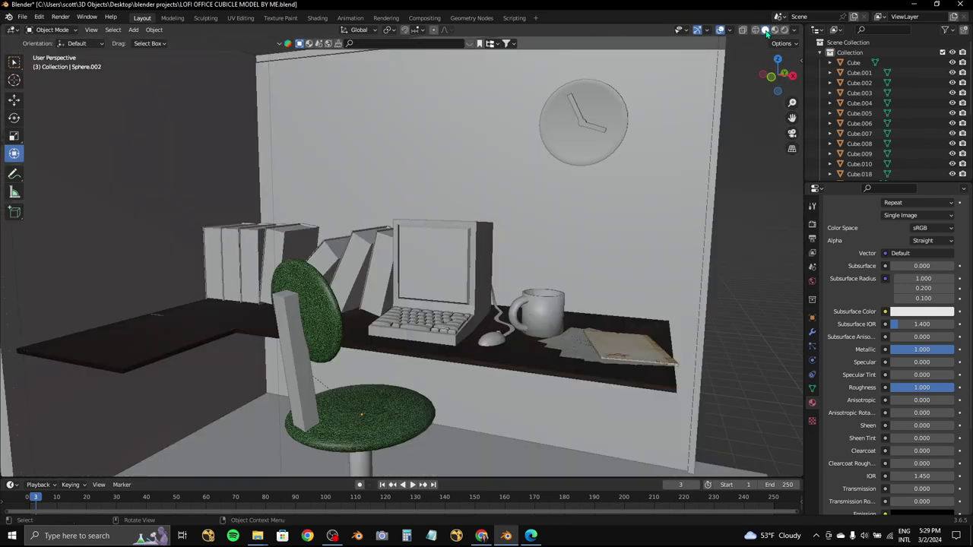
click(784, 29)
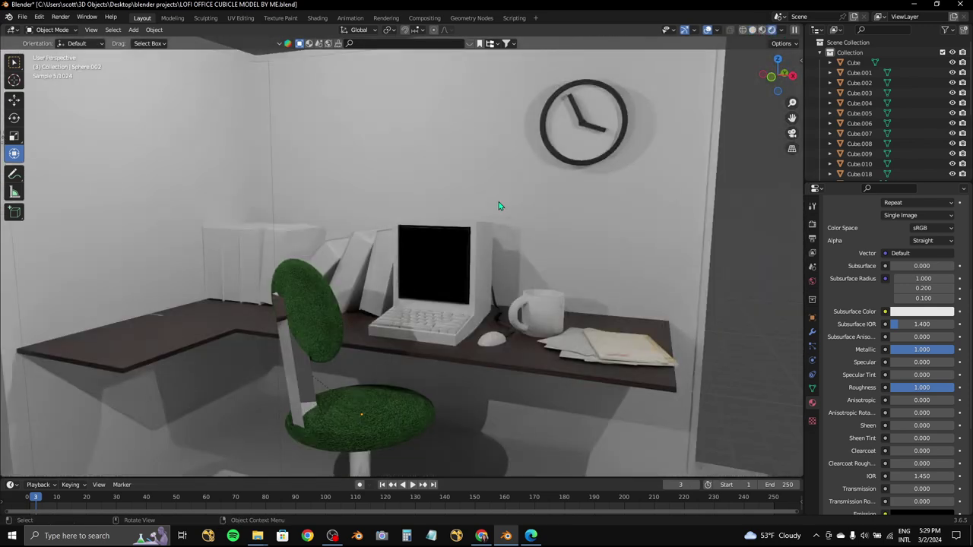
click(754, 30)
click(763, 31)
scroll(364, 228, up, 5)
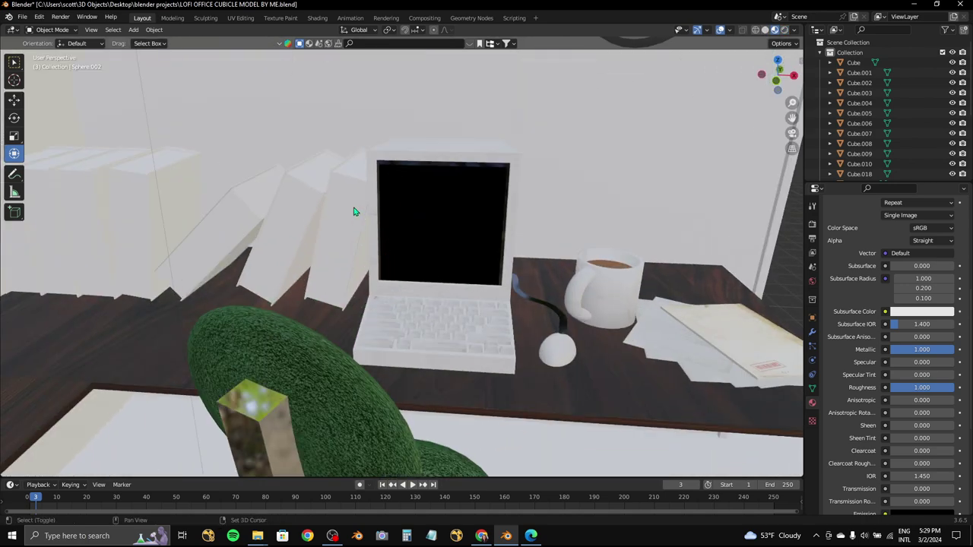
- Select the leaning book Cube.003 beside the monitor
click(327, 224)
shift+click(113, 210)
shift+middle_drag(113, 210, 147, 197)
shift+click(122, 199)
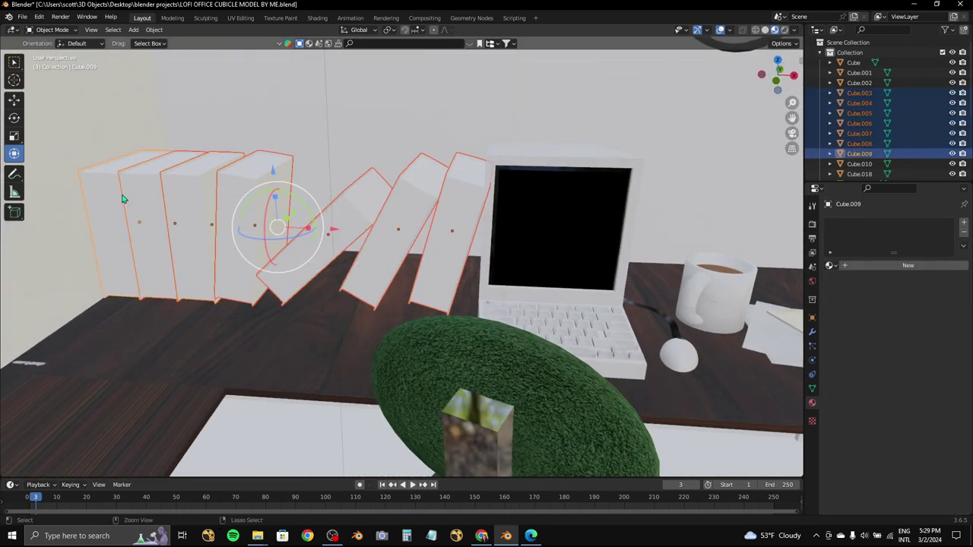
click(374, 205)
- Edit Cube.003 with all faces selected in Material Preview, then start a new Edge search
click(765, 30)
click(52, 29)
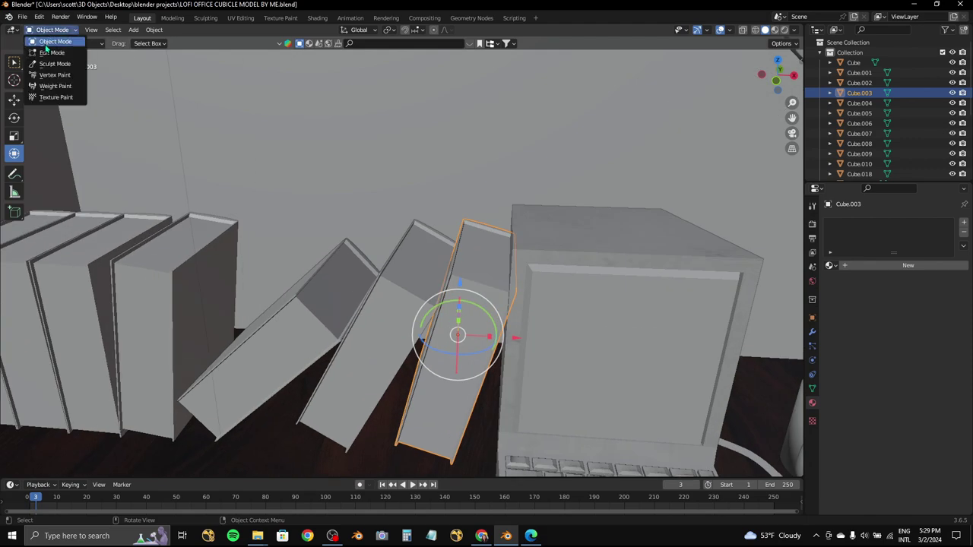
click(47, 53)
middle_drag(395, 228, 424, 218)
key(a)
scroll(365, 251, up, 3)
click(776, 31)
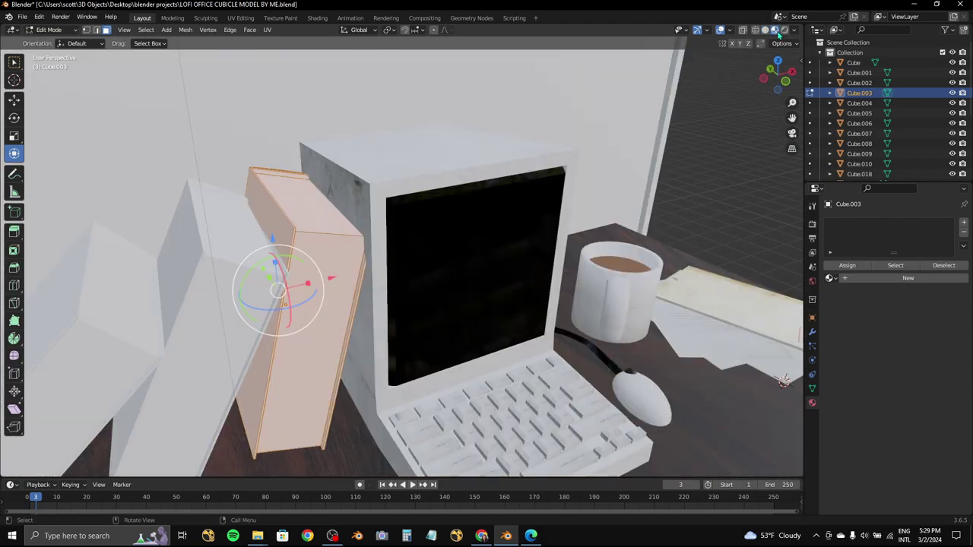
click(530, 535)
click(186, 28)
- Search Edge images for 'book texture' and preview the red book-cover texture
text(book t)
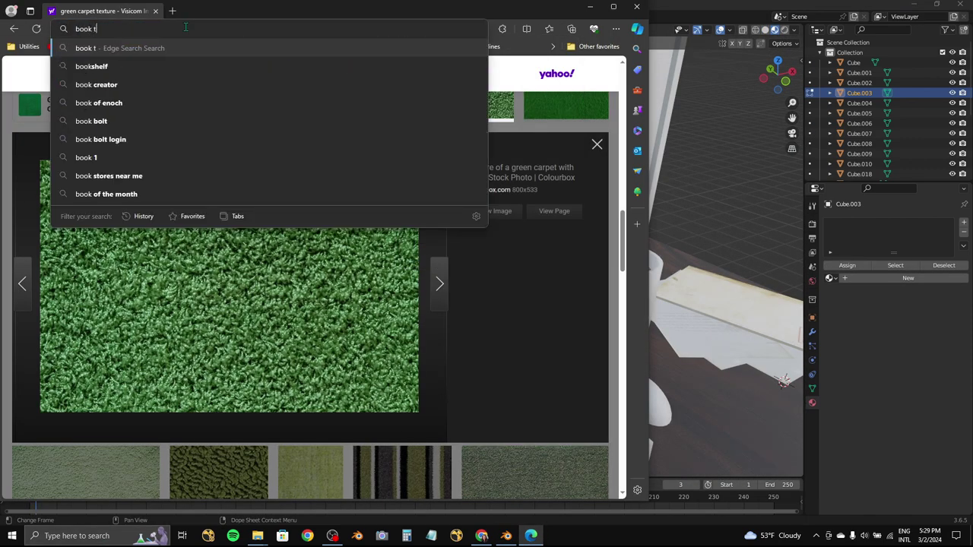
text(exture)
key(Return)
click(198, 110)
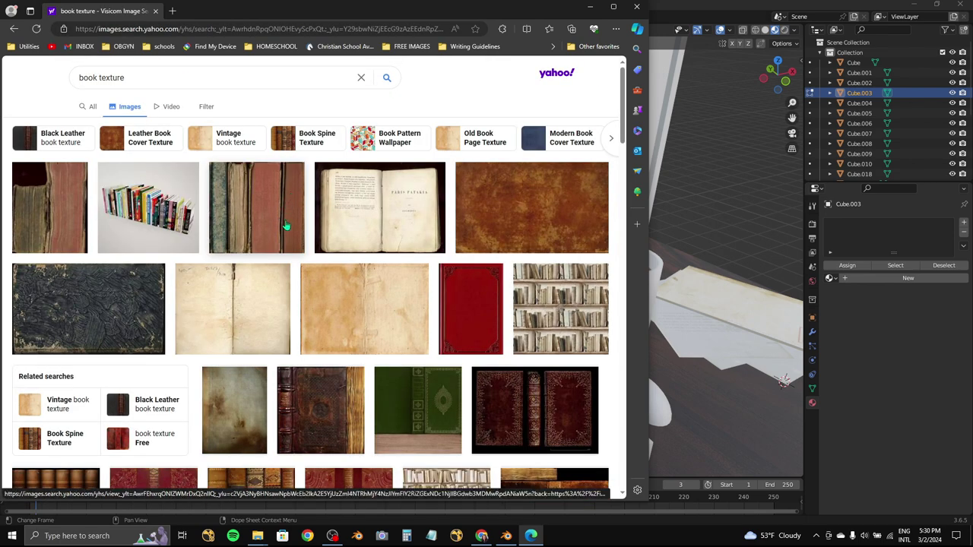
scroll(422, 349, down, 3)
click(154, 292)
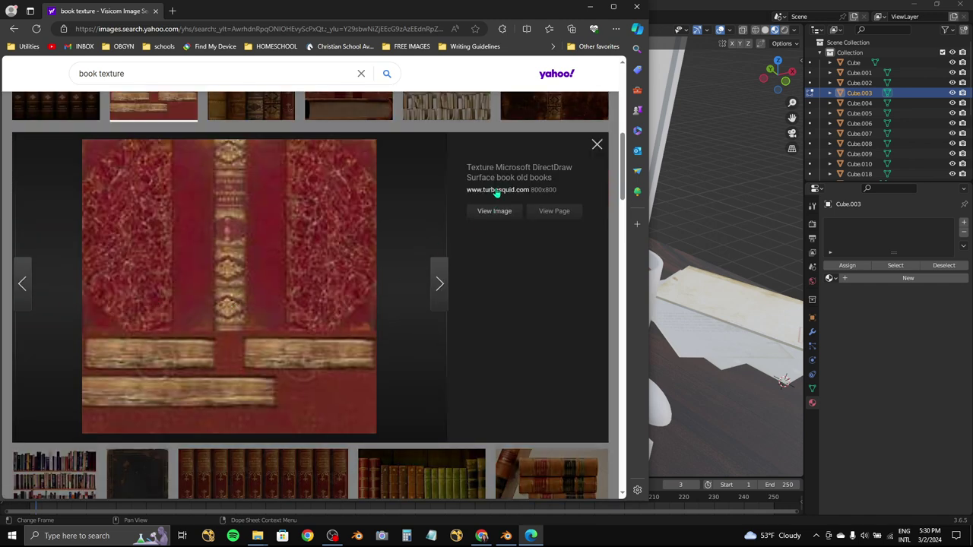
drag(355, 215, 117, 13)
- Save the red book-cover image to Downloads as 'book texture 1'
right_click(256, 265)
click(299, 288)
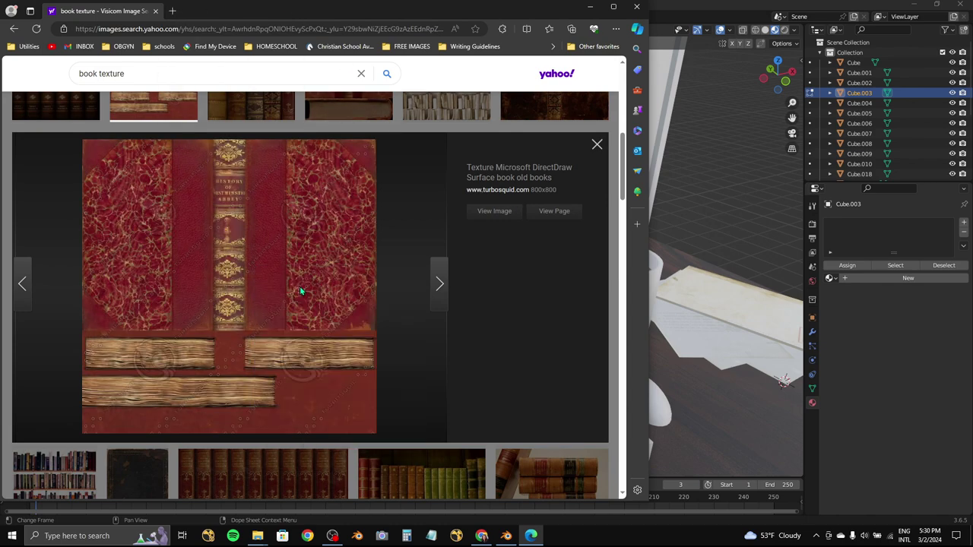
text(book texture 1)
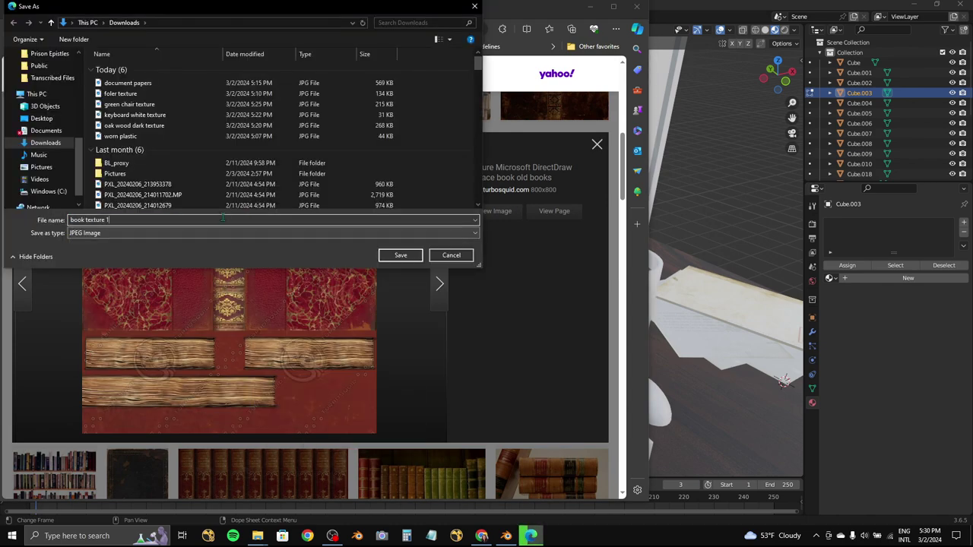
click(395, 255)
- Give Cube.003 a new material with an Image Texture base colour and browse for the image
click(869, 412)
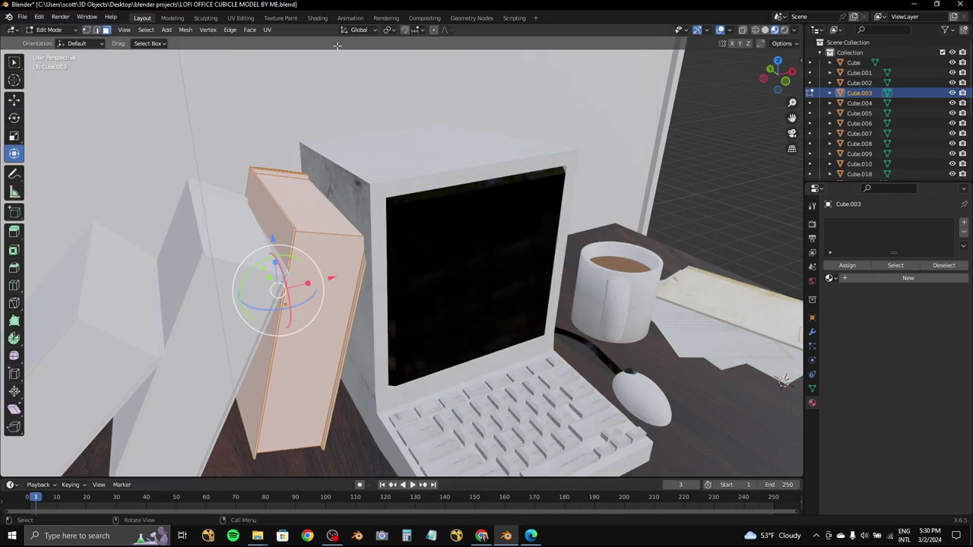
click(869, 278)
click(885, 368)
click(669, 446)
- Check today's newest files in the Downloads folder, then return to the book texture search
click(938, 379)
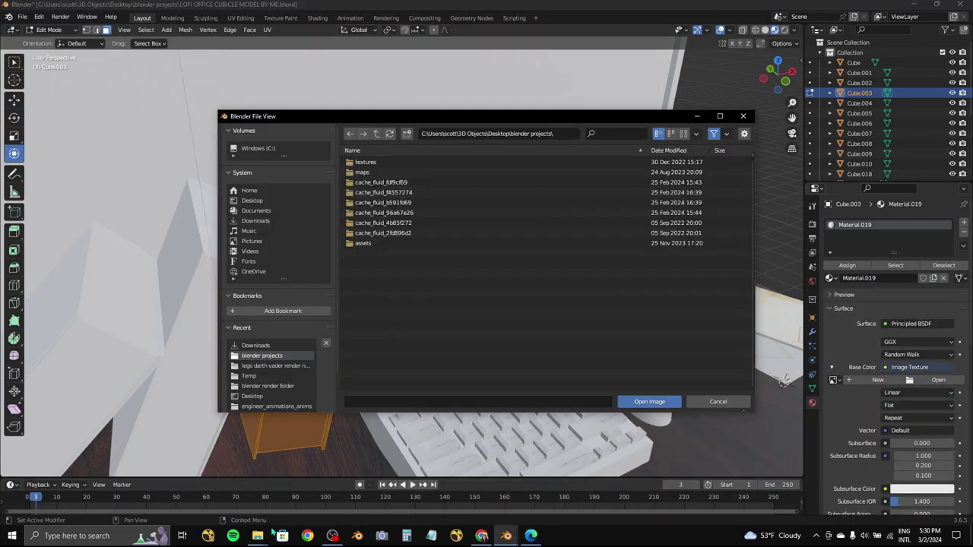
click(289, 497)
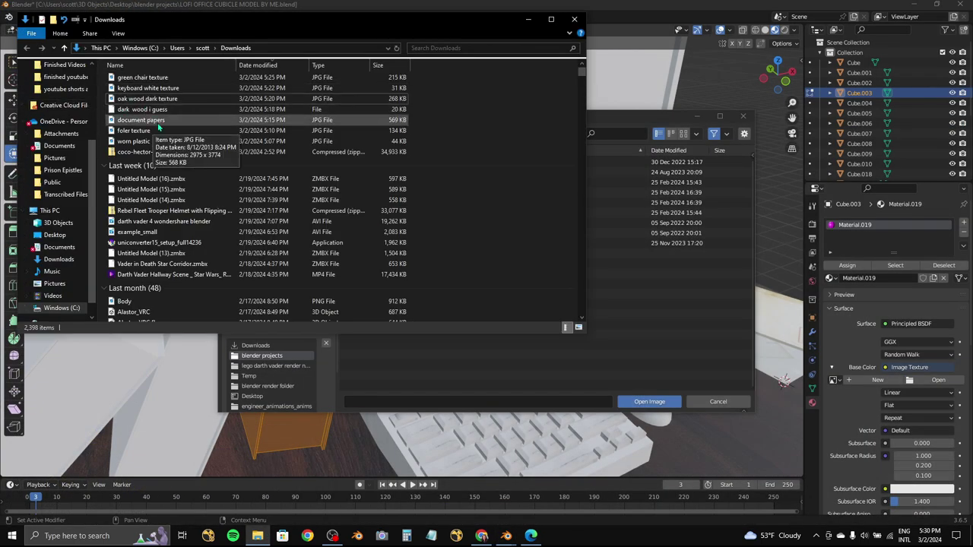
scroll(53, 122, up, 3)
click(58, 96)
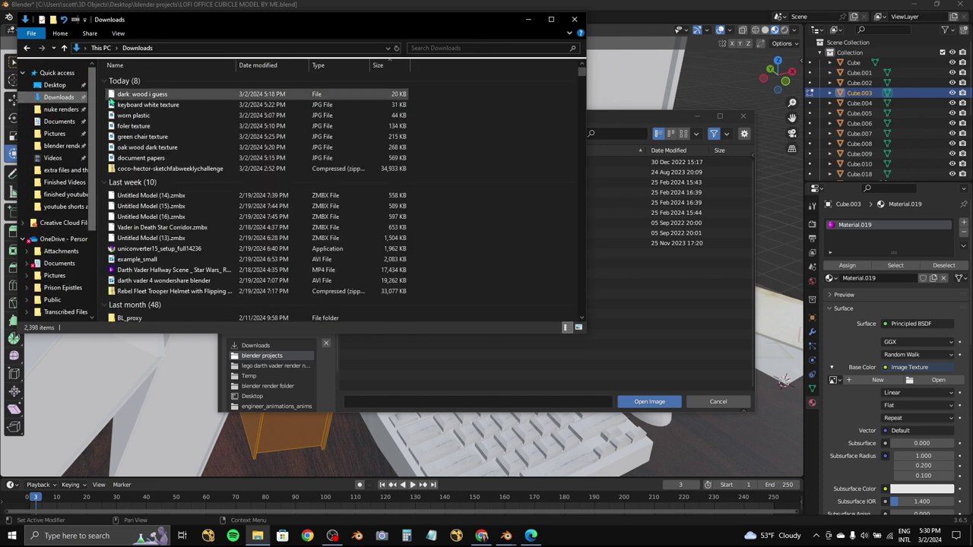
click(531, 535)
- Remove the failed book texture 1.jpg download from Edge's downloads list
click(616, 28)
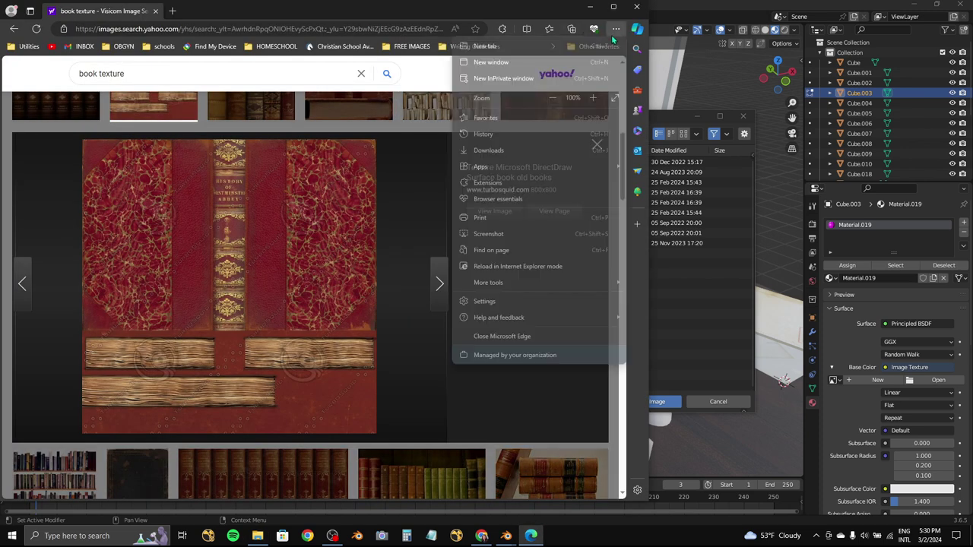
click(502, 148)
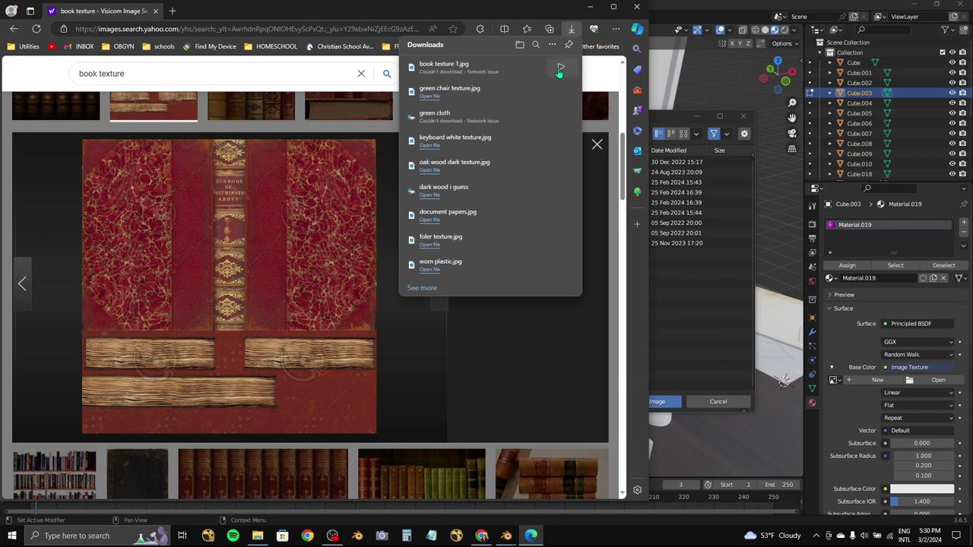
click(559, 69)
- Save the red book-cover image as book 1.jpg and return to Blender's file browser
right_click(254, 178)
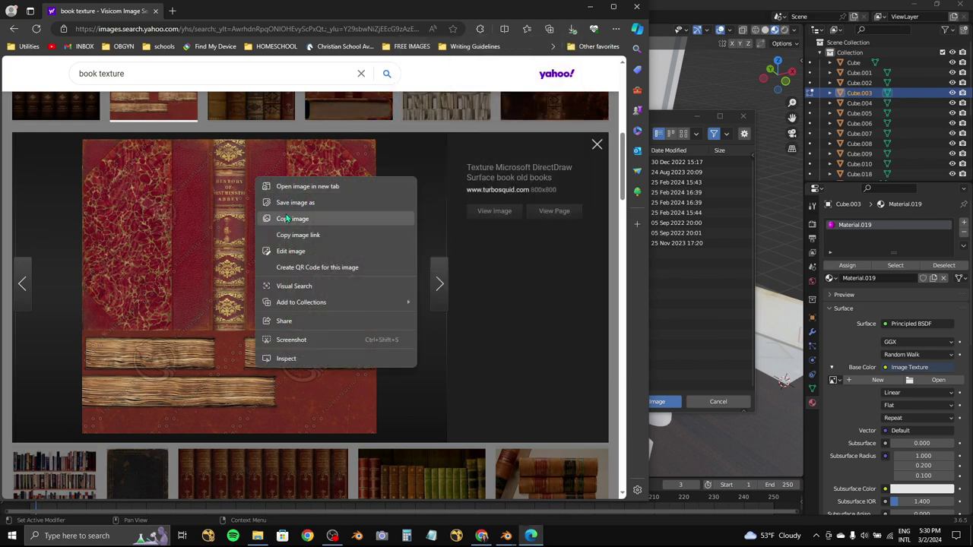
click(288, 200)
text(book 1)
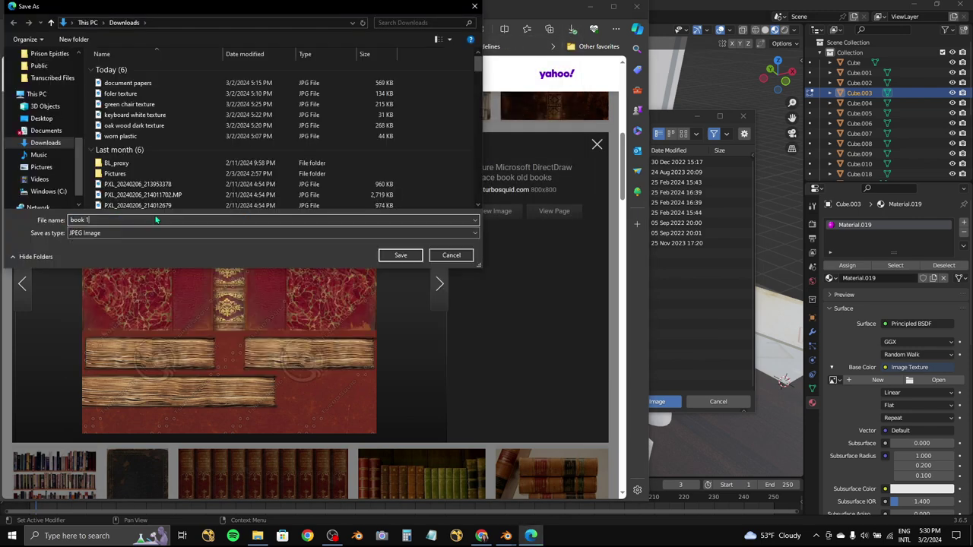
click(400, 255)
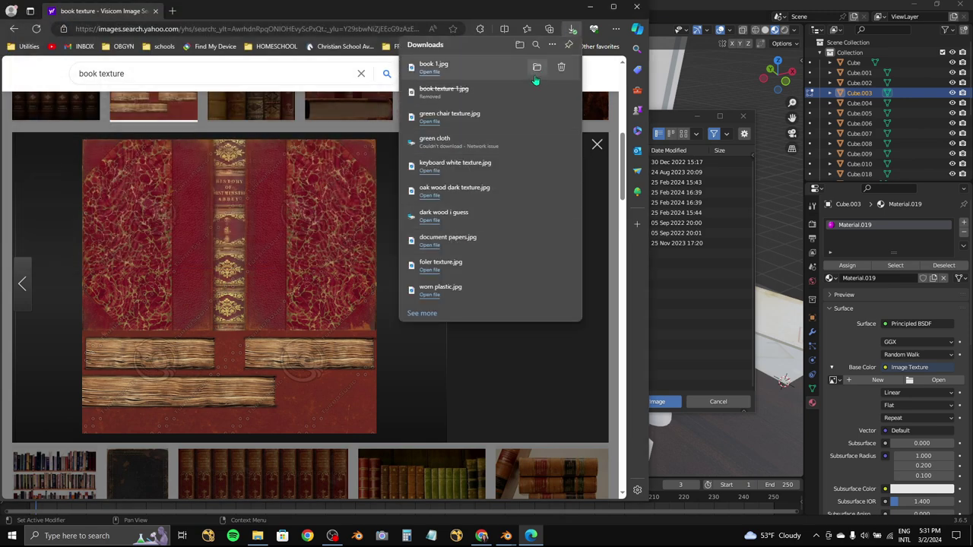
click(536, 76)
click(955, 96)
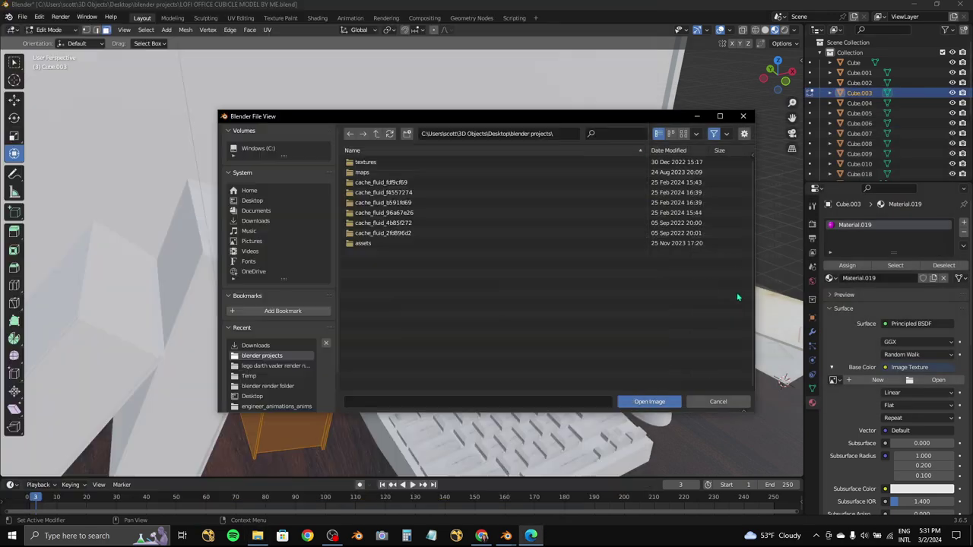
- Load book 1.jpg from Downloads as the red book's base colour image
click(255, 345)
click(608, 133)
text(bpop)
key(BackSpace)
text(oo)
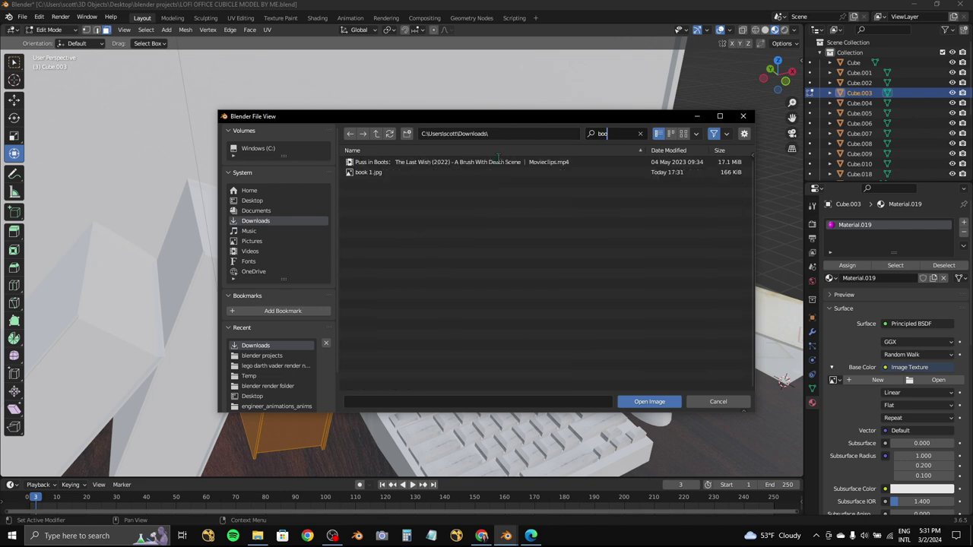
click(650, 402)
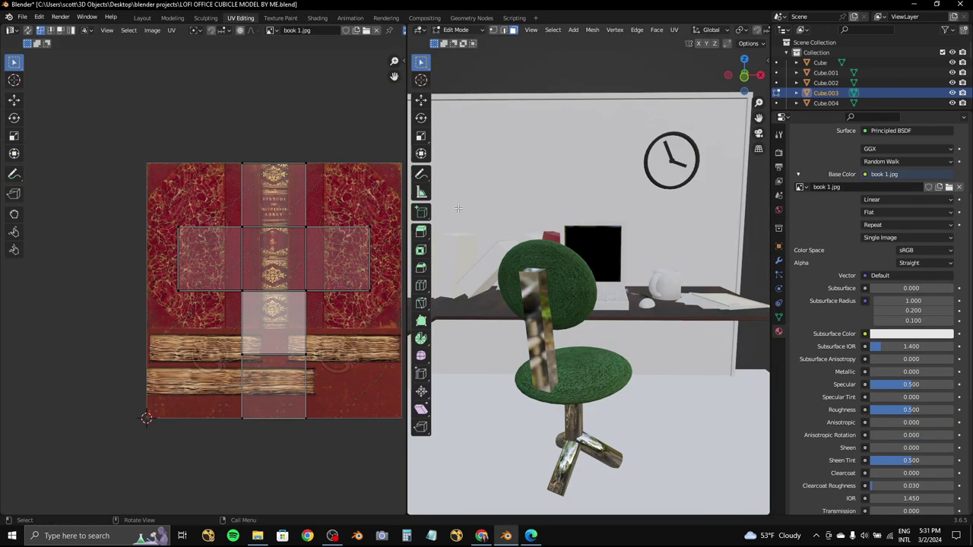
- In UV Editing, frame the book and move its UV islands across the texture
click(240, 18)
key(KP_Decimal)
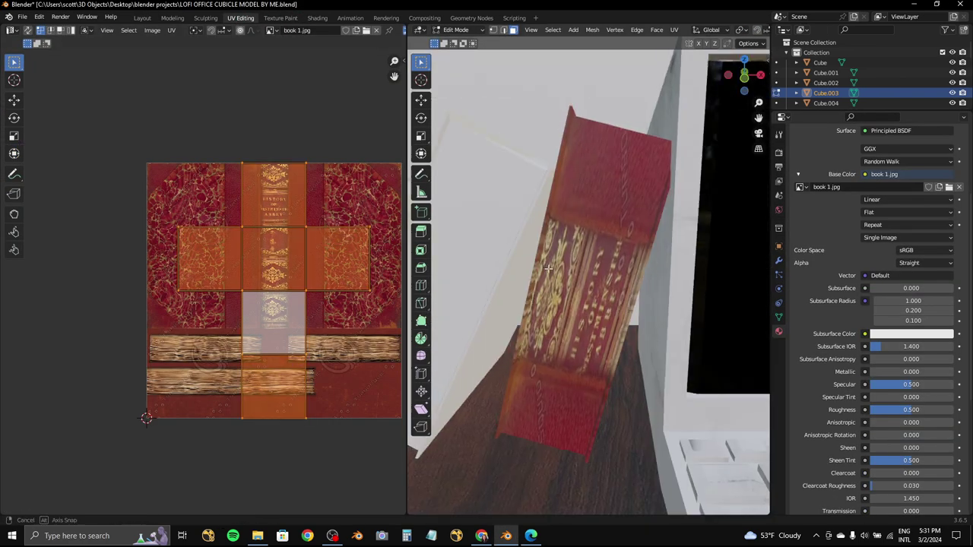
key(g)
click(383, 319)
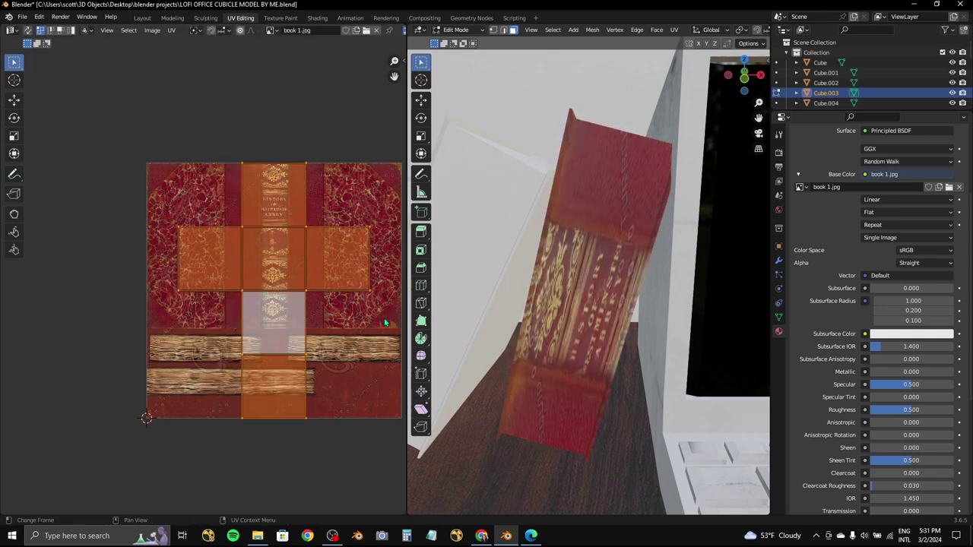
click(364, 304)
key(g)
key(Escape)
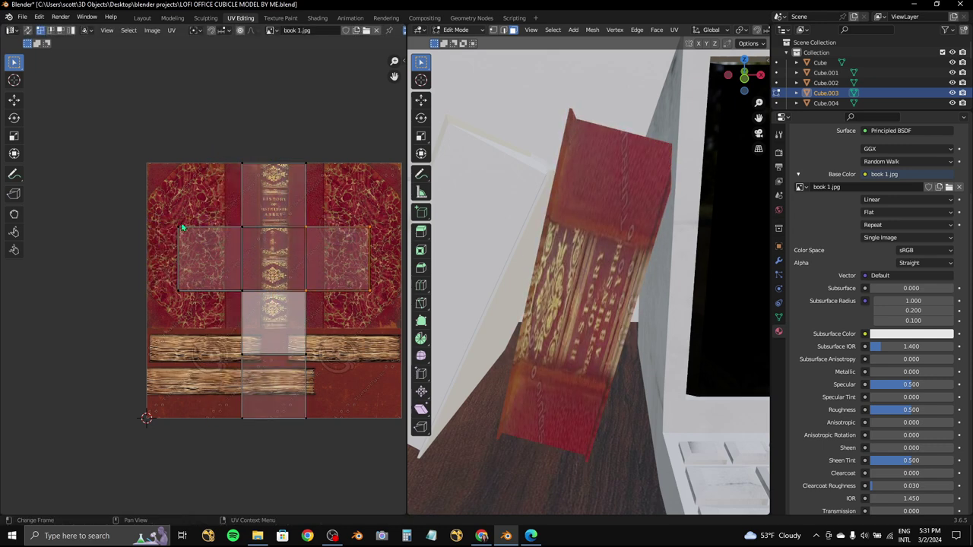
key(g)
key(Escape)
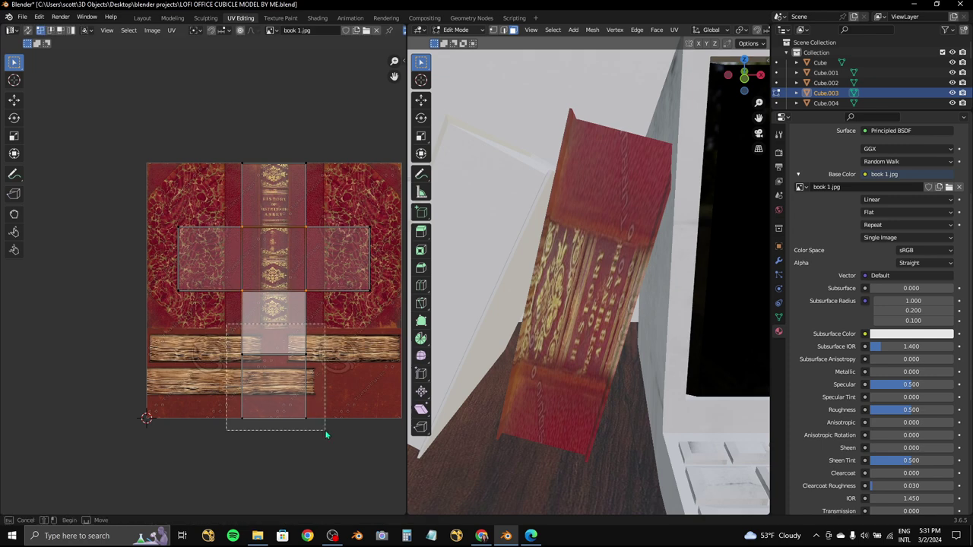
key(g)
key(Escape)
- Select the top-centre UV face and extend the selection to its whole island
click(273, 190)
key(g)
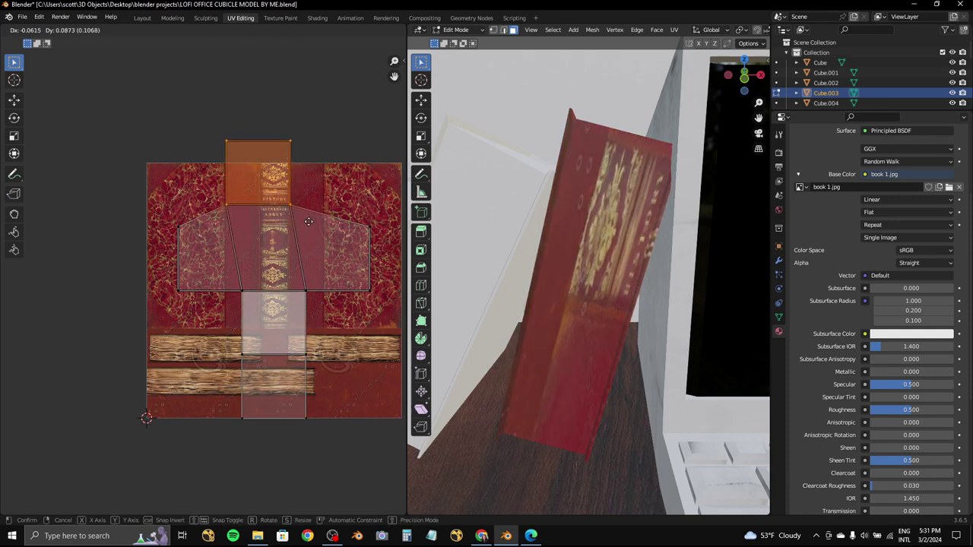
key(r)
key(Escape)
key(ctrl+l)
key(g)
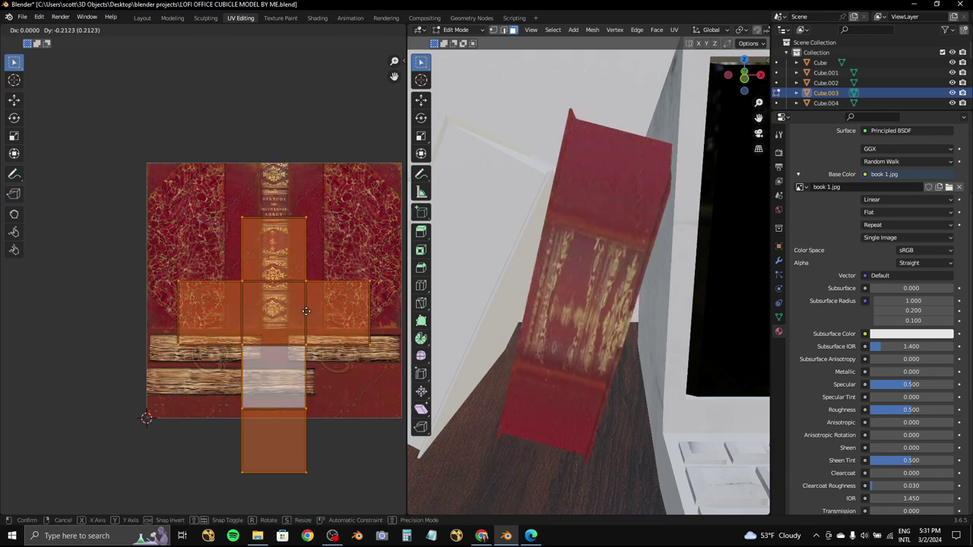
- Re-unwrap the book's UVs and place the left-side face at the texture's top-left
click(300, 334)
click(172, 30)
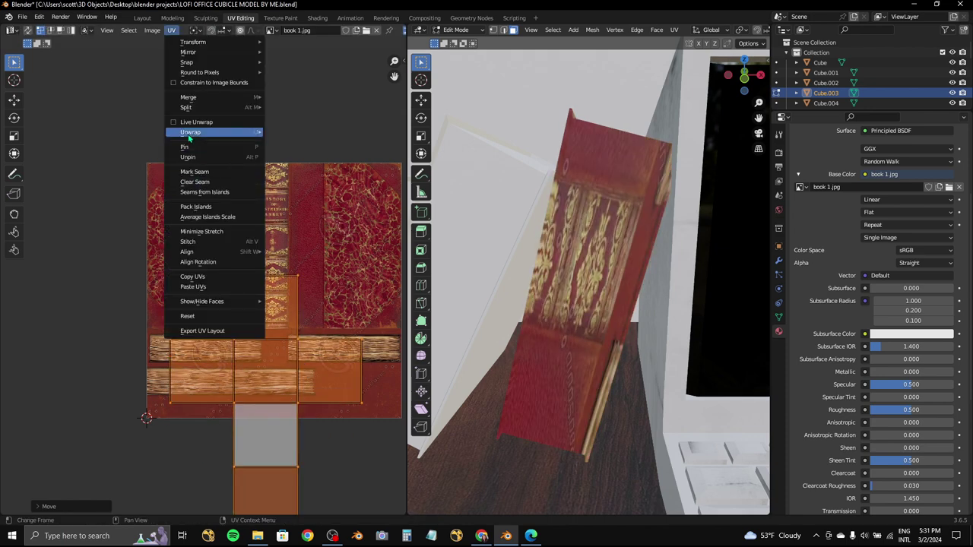
mouse_move(191, 132)
click(292, 132)
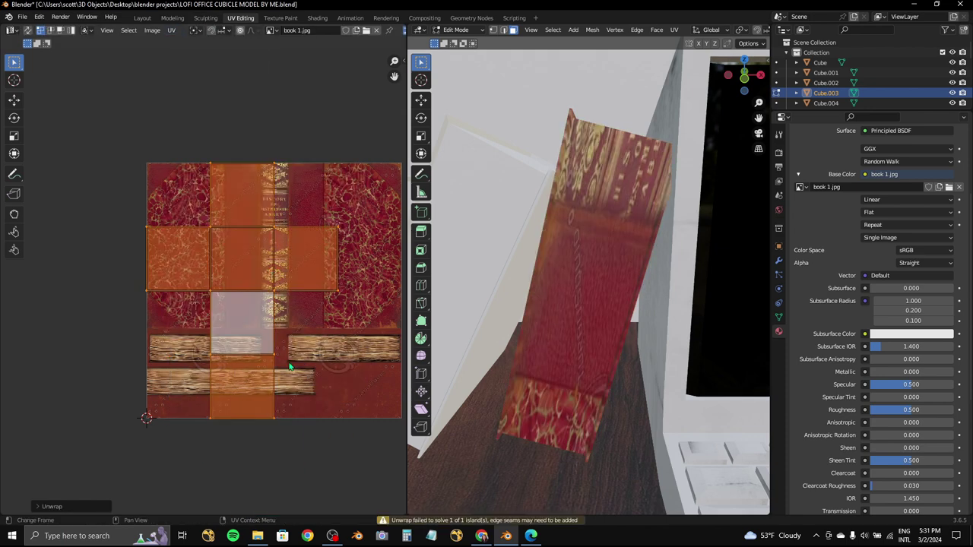
drag(198, 304, 199, 305)
drag(303, 372, 218, 290)
key(g)
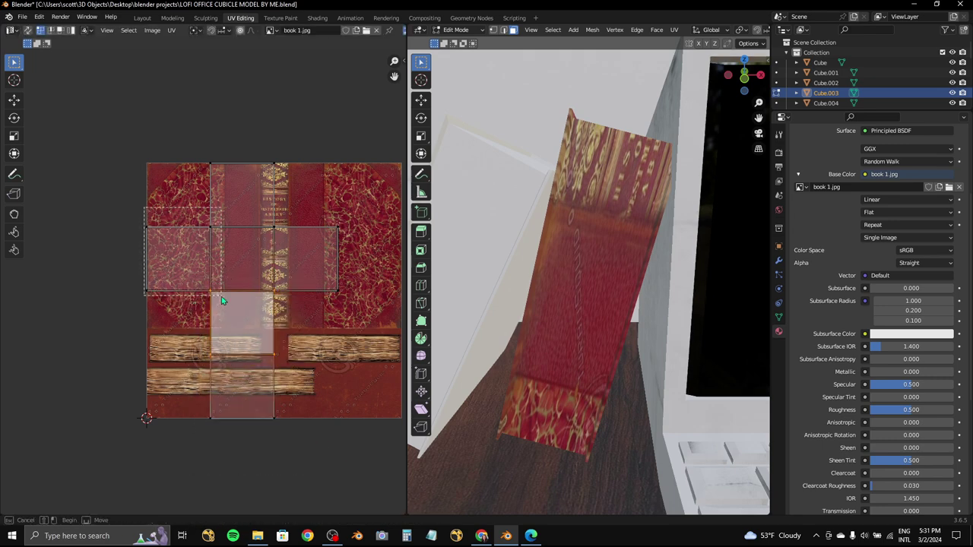
click(199, 226)
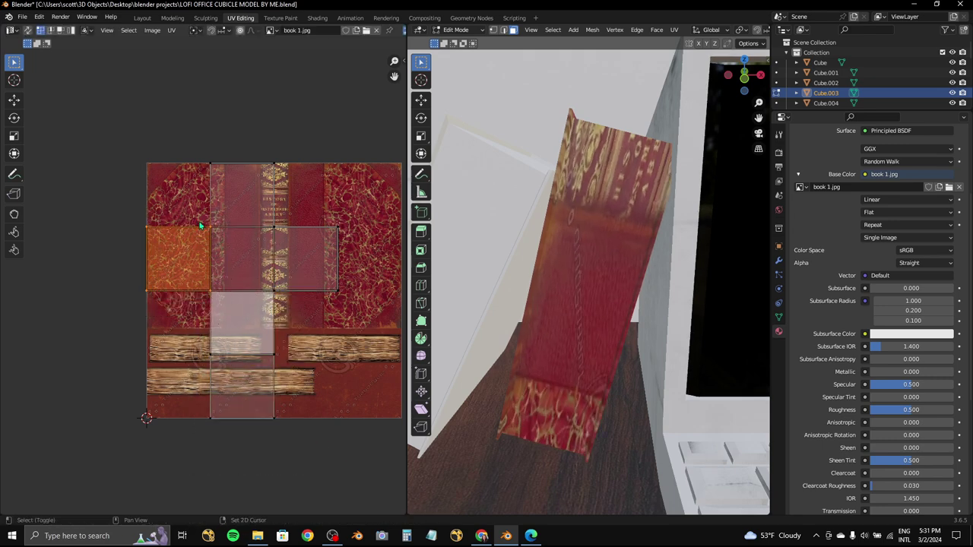
- Try rotating the faces into a cross layout, then undo back to the T layout
key(r)
click(251, 165)
key(g)
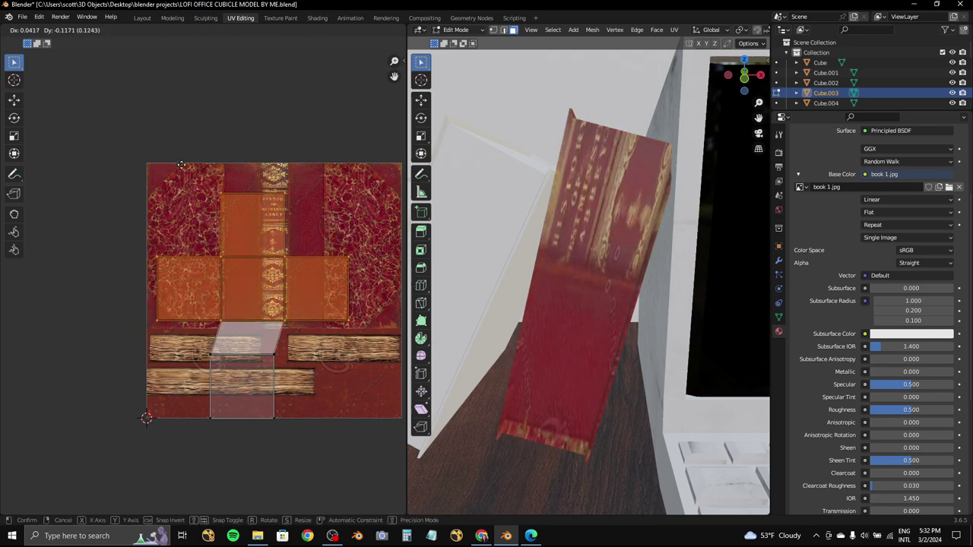
click(211, 176)
key(ctrl+z)
key(ctrl+z)
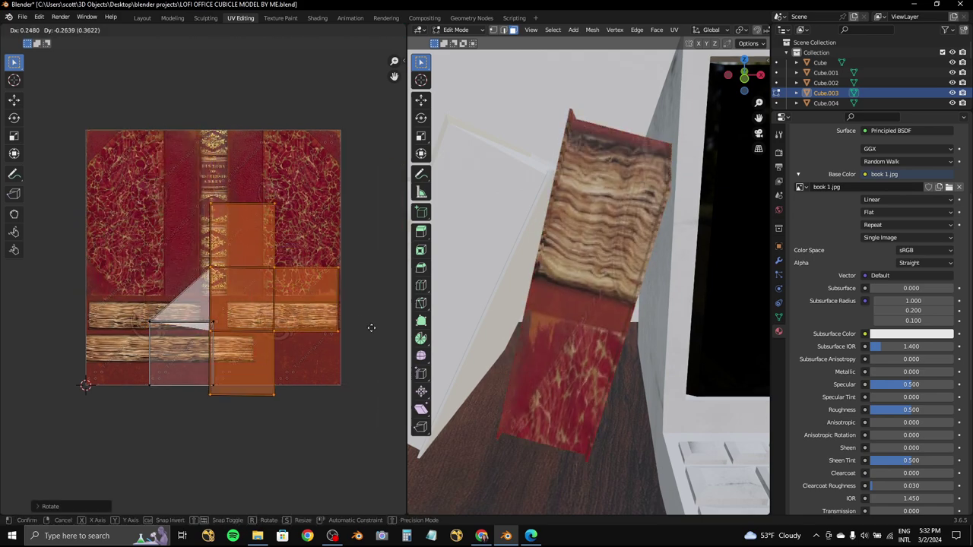
- Move the UV island toward the upper centre of the texture, checking the book from several angles
click(301, 343)
key(g)
drag(302, 343, 308, 281)
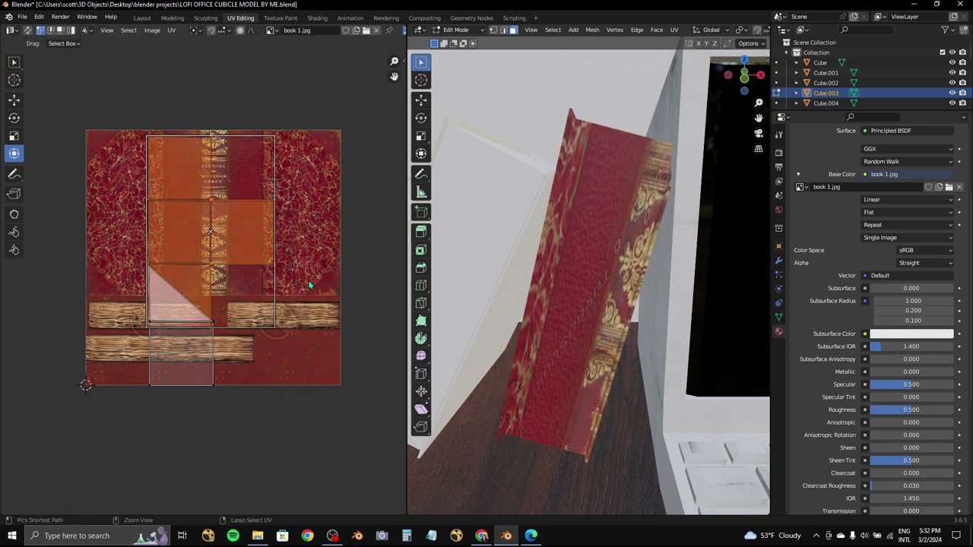
click(244, 239)
key(g)
click(267, 220)
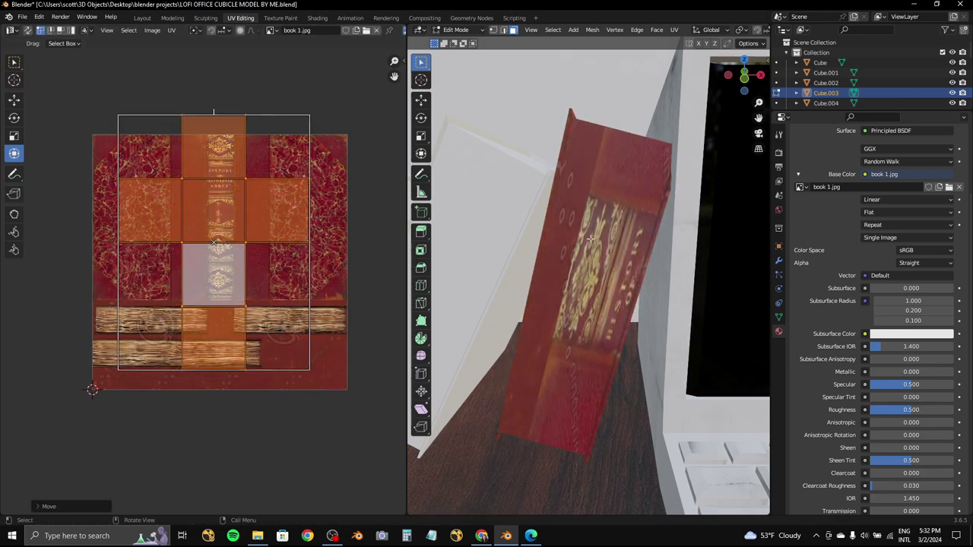
middle_drag(578, 266, 636, 265)
drag(316, 240, 322, 258)
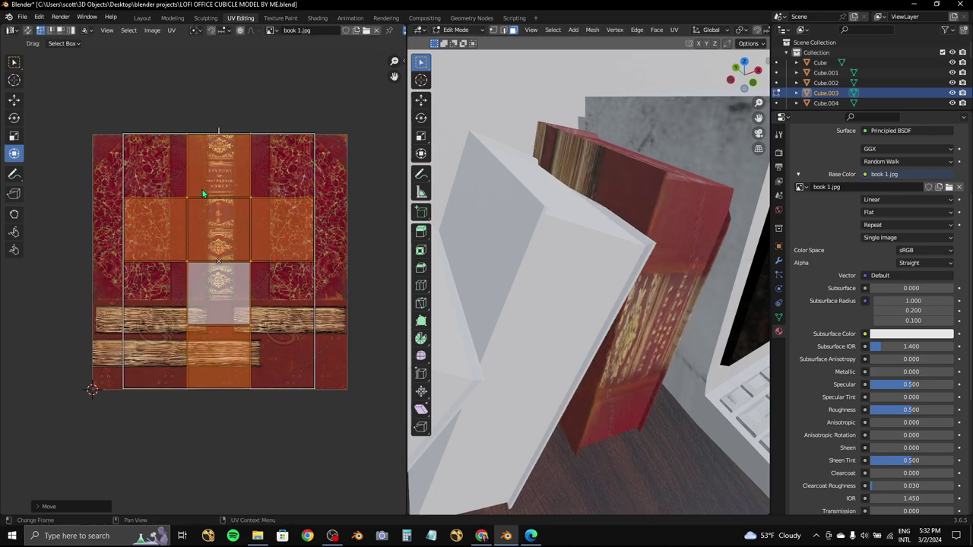
mouse_move(532, 228)
middle_down()
mouse_move(549, 180)
mouse_move(532, 213)
middle_up()
- Rotate the UV island 90 degrees twice and shift it left and up
key(r)
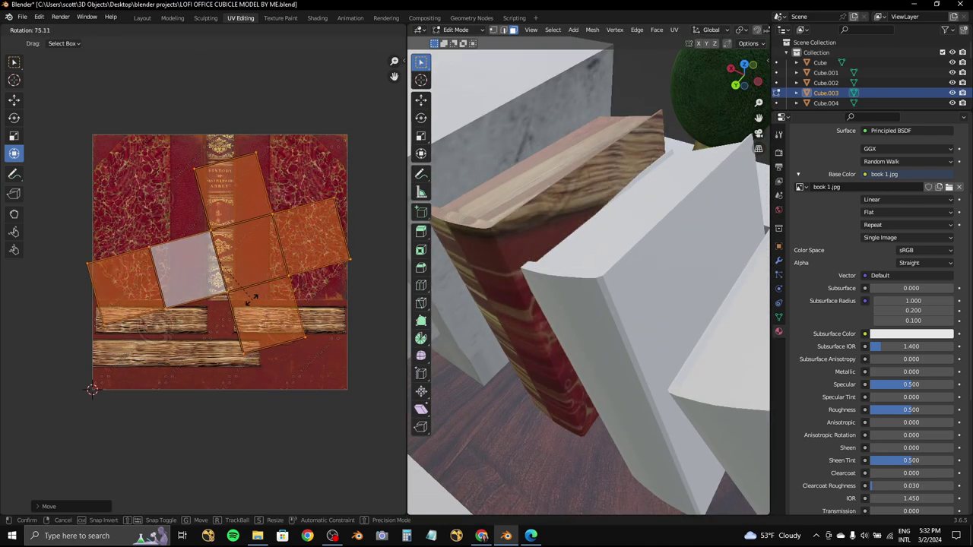
click(228, 259)
key(g)
click(222, 266)
key(r)
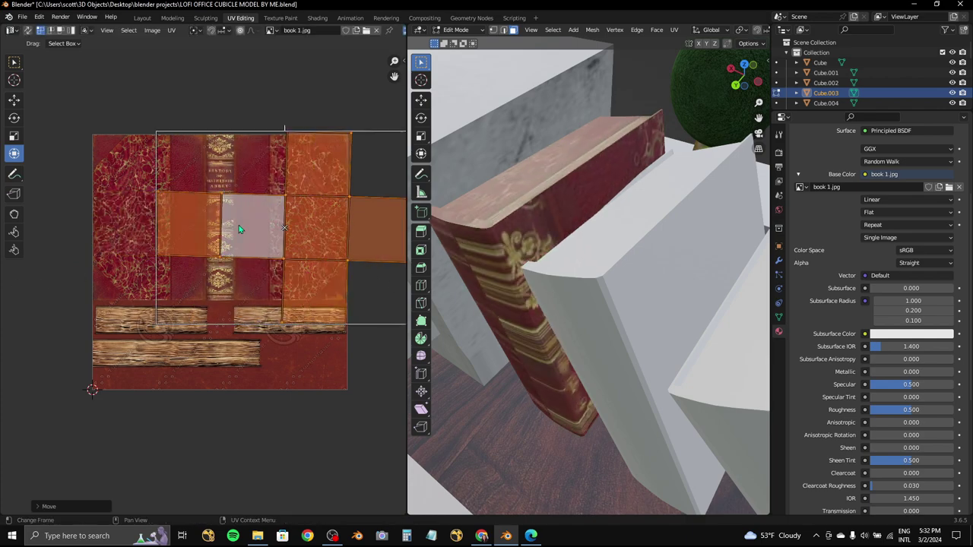
key(Return)
- Scale the UV island onto the gold-ornamented spine area, then return to Layout
key(s)
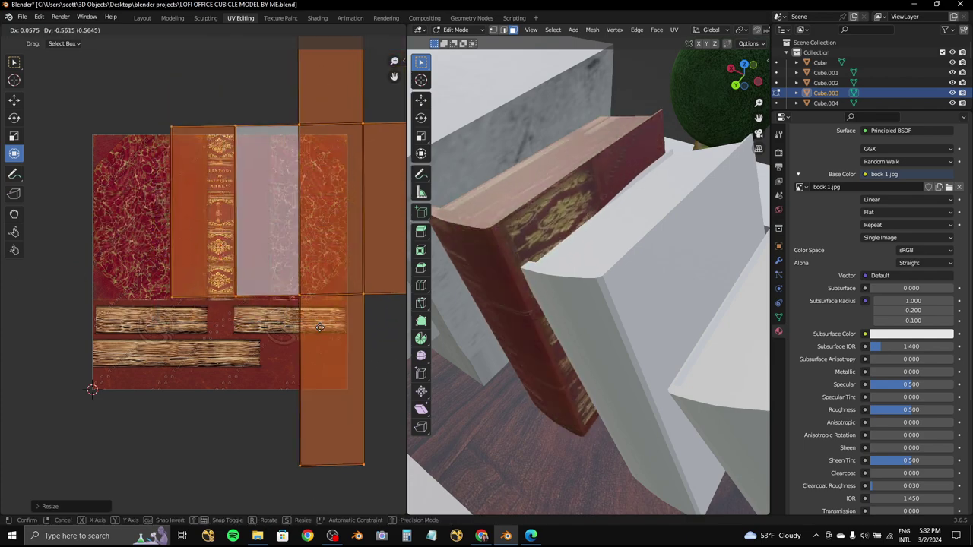
key(Return)
key(s)
key(Return)
key(g)
key(Return)
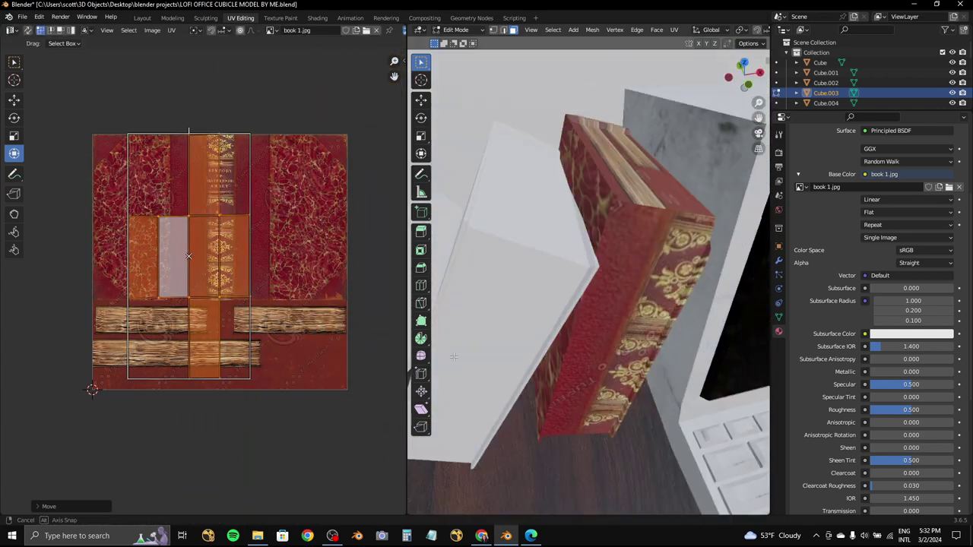
mouse_move(532, 228)
middle_down()
mouse_move(568, 280)
mouse_move(641, 206)
middle_up()
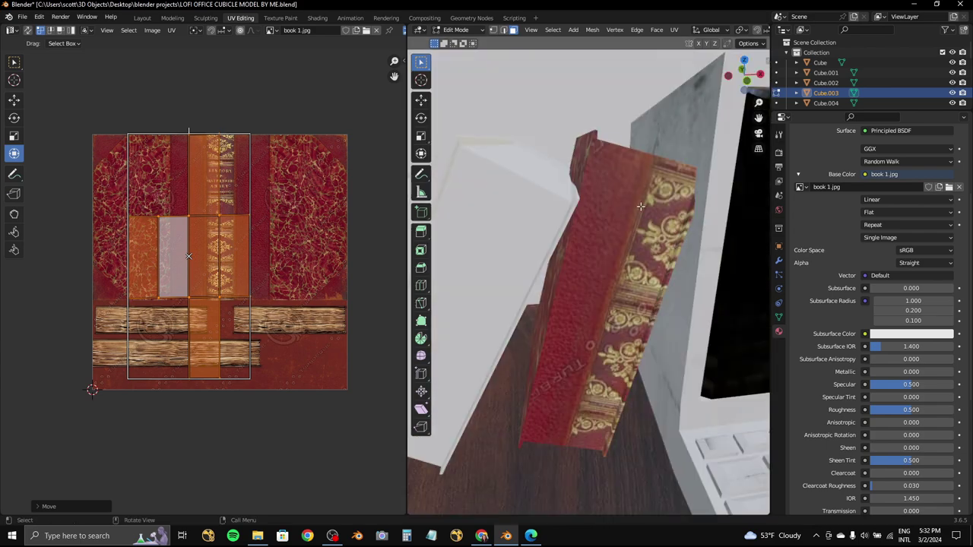
click(142, 17)
- Select the blank book and save the green book image from Edge as 'book 2'
click(370, 219)
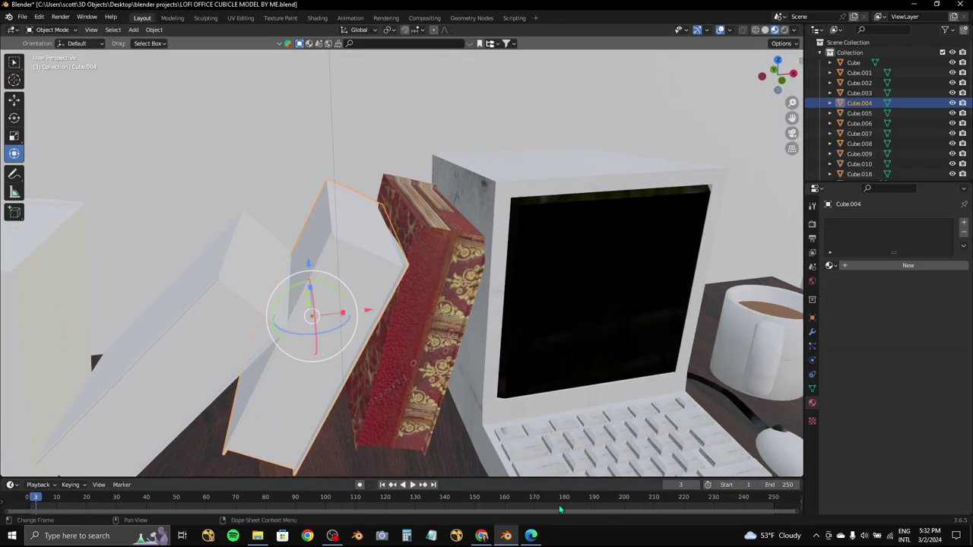
click(530, 535)
click(596, 143)
click(415, 185)
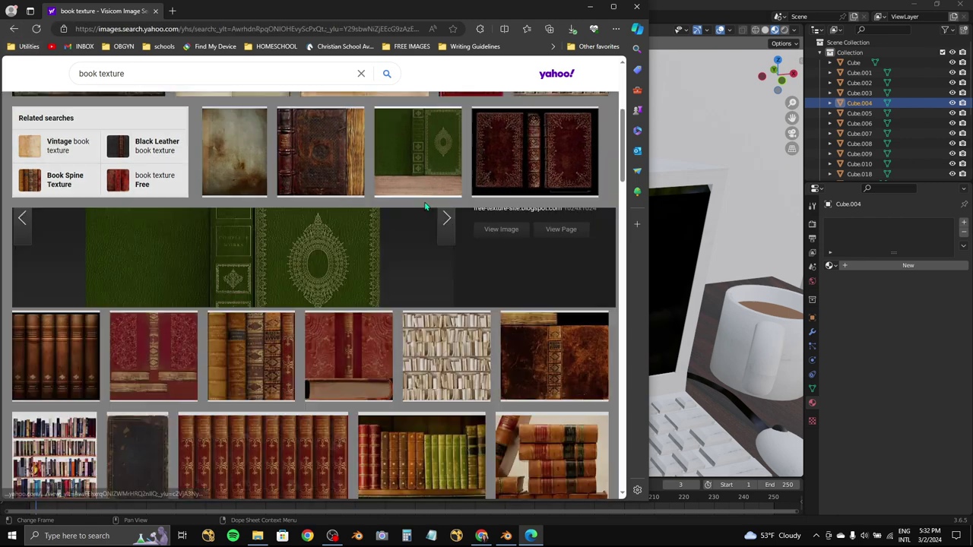
right_click(245, 219)
click(285, 243)
text(book)
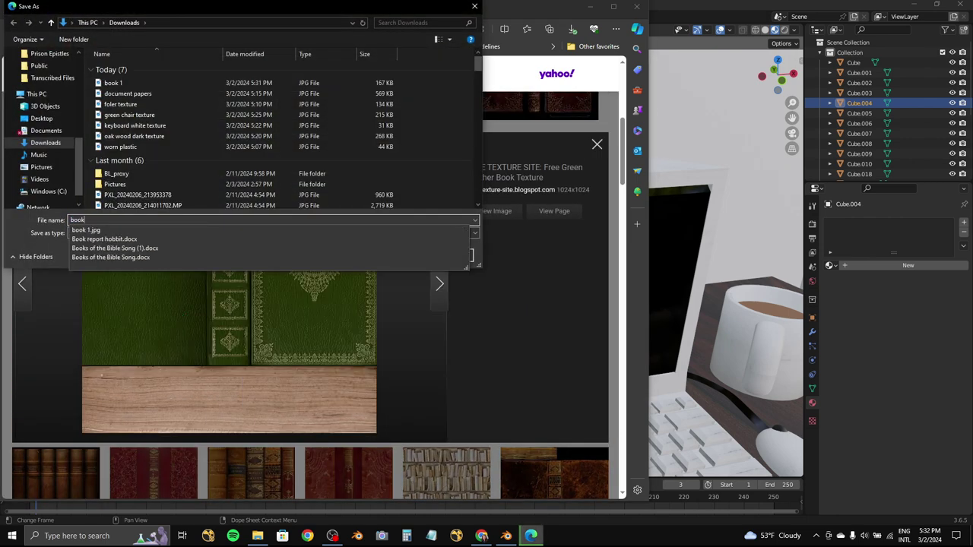
text( 2)
click(401, 255)
- Give the book a new material with book 2.jpg as its Image Texture base colour
click(506, 535)
click(812, 318)
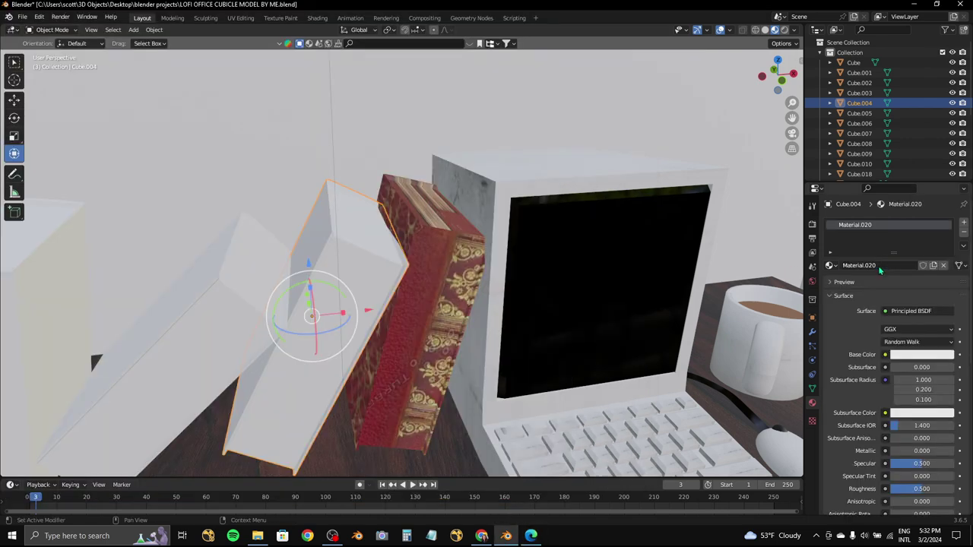
click(885, 354)
click(658, 421)
click(938, 367)
click(256, 345)
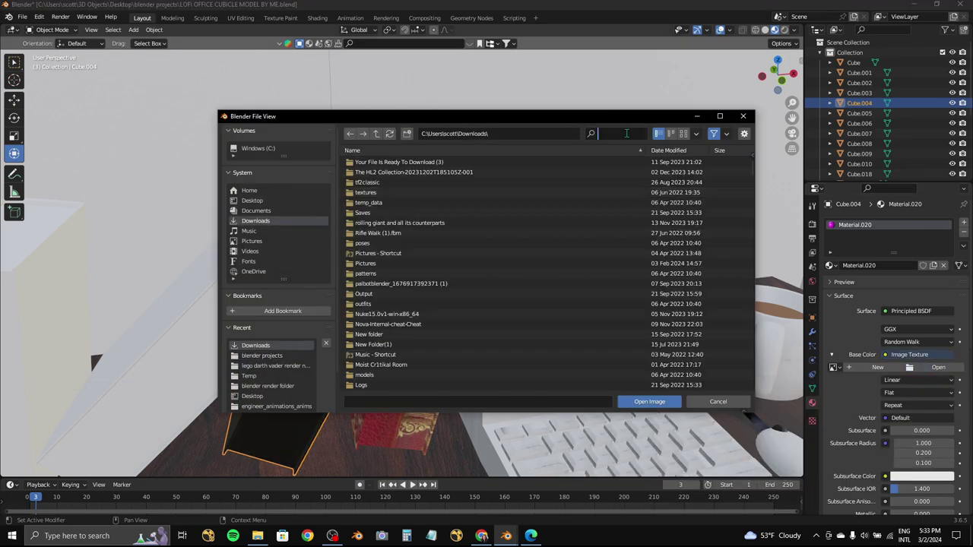
click(611, 134)
text(book)
click(639, 404)
middle_drag(639, 404, 226, 122)
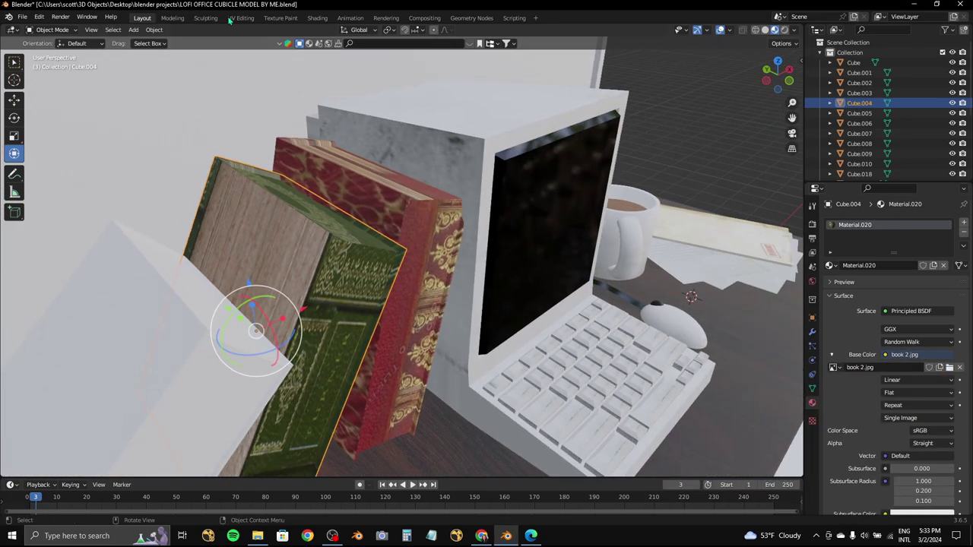
- In UV Editing, move and scale the green book's UV islands across book 2.jpg
click(240, 17)
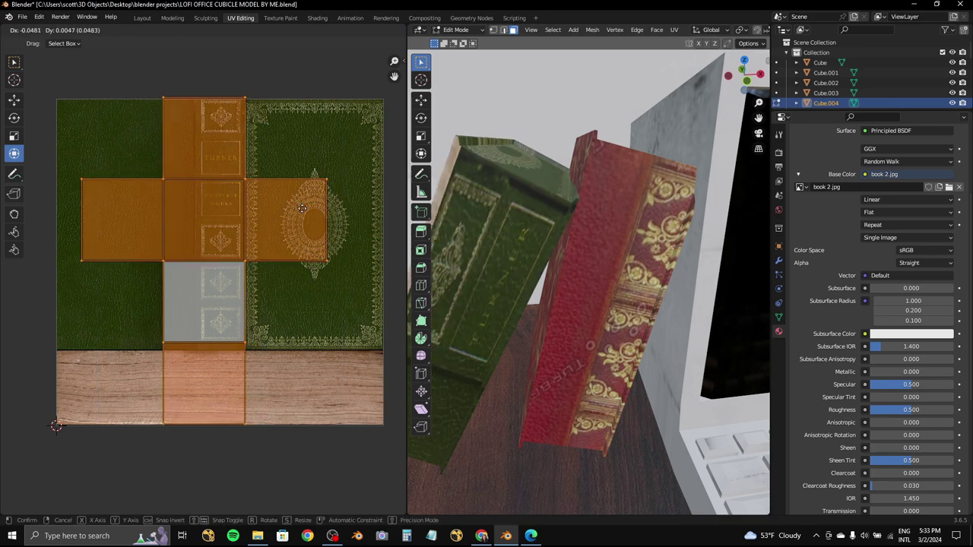
key(g)
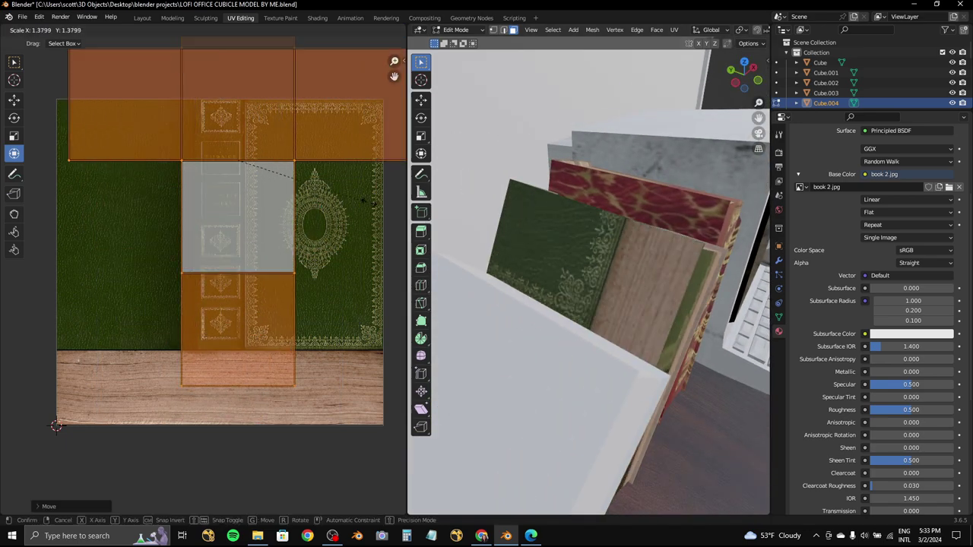
click(462, 238)
middle_drag(461, 238, 532, 251)
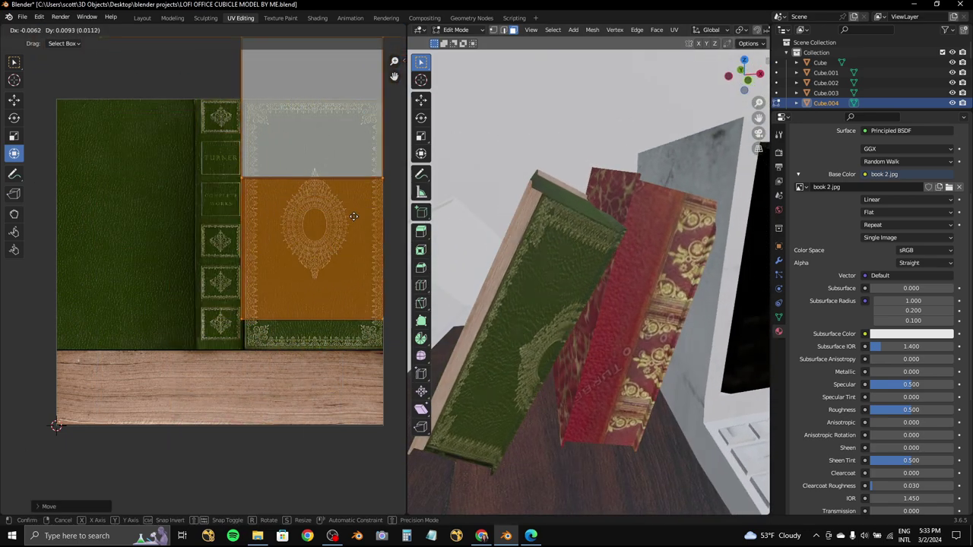
key(s)
click(376, 226)
scroll(375, 226, down, 4)
key(g)
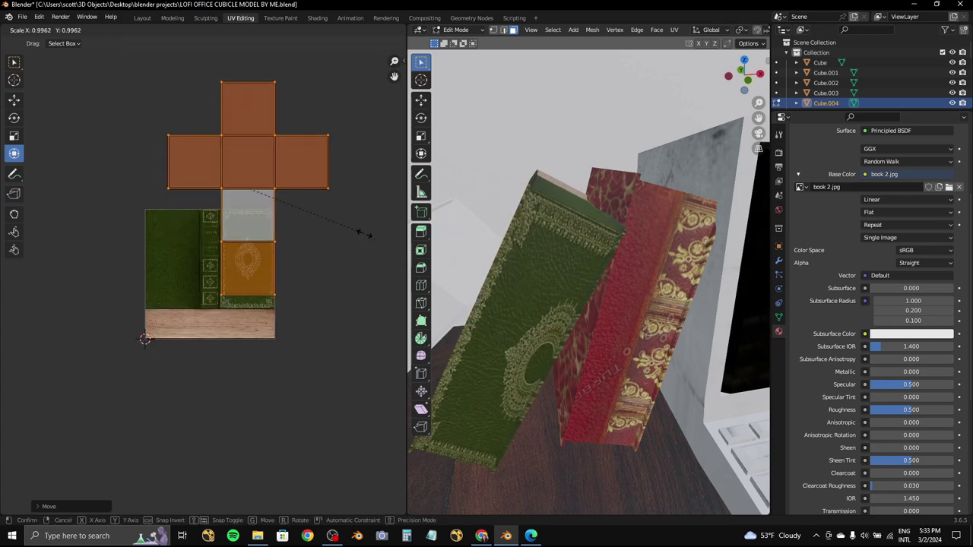
click(358, 250)
middle_drag(486, 262, 575, 271)
- Shrink, enlarge and reposition the UV cross over the green cover
key(g)
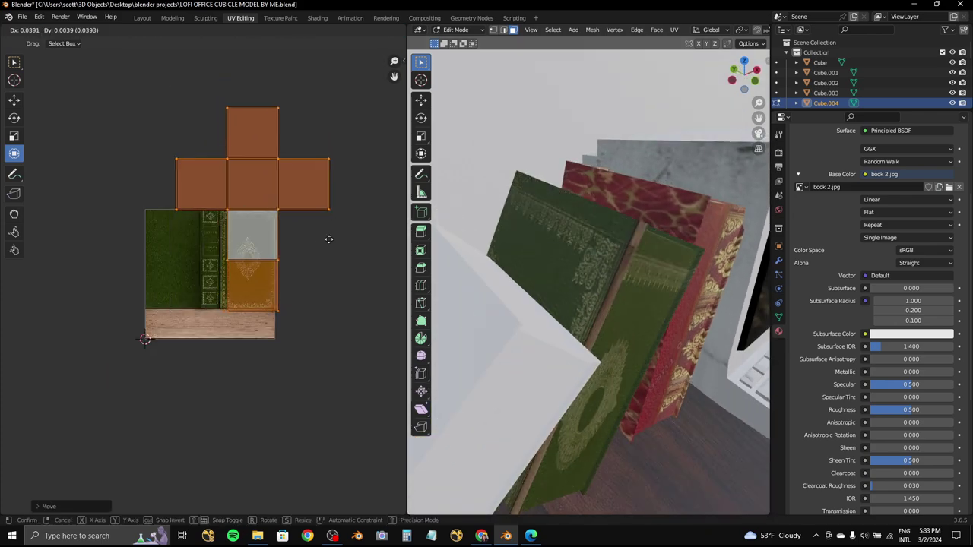
key(s)
click(344, 249)
click(376, 229)
key(g)
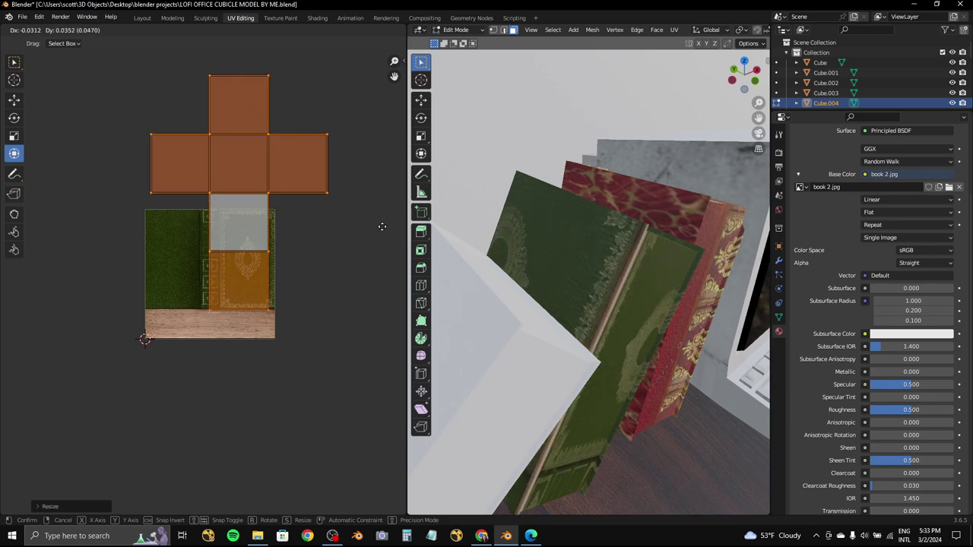
key(s)
click(38, 221)
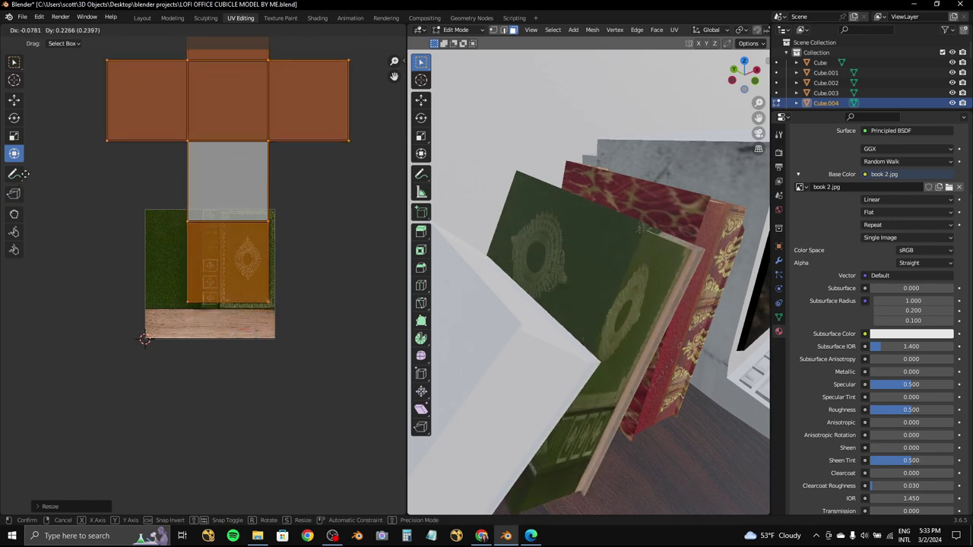
key(g)
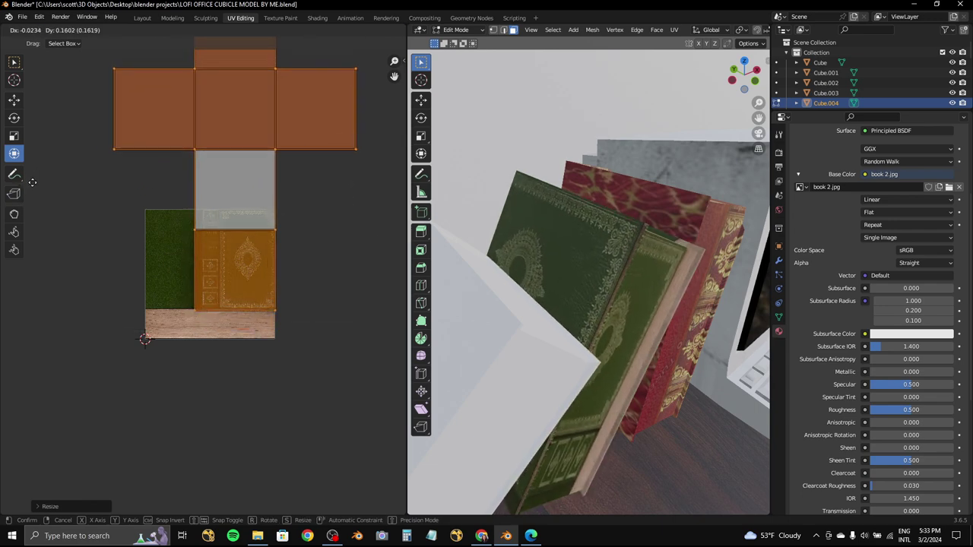
scroll(136, 135, down, 3)
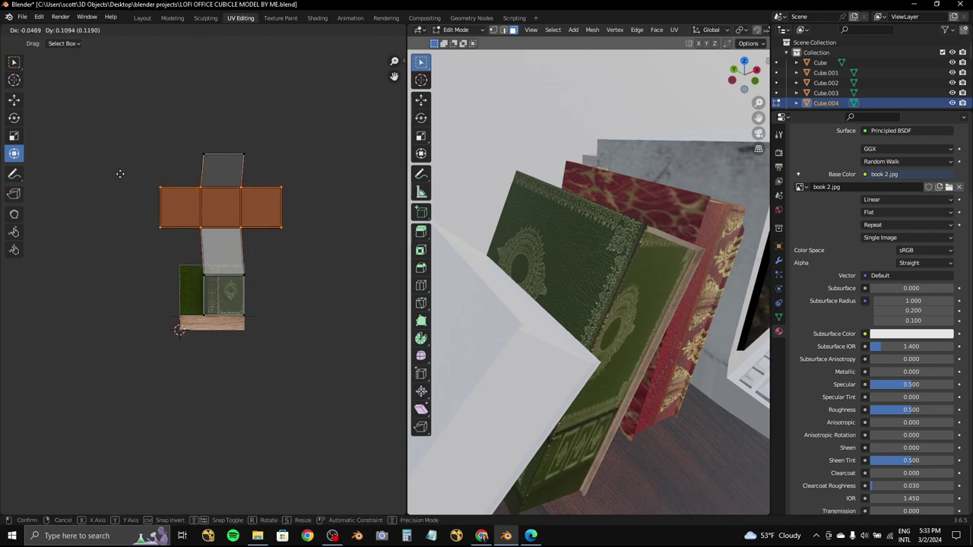
click(144, 190)
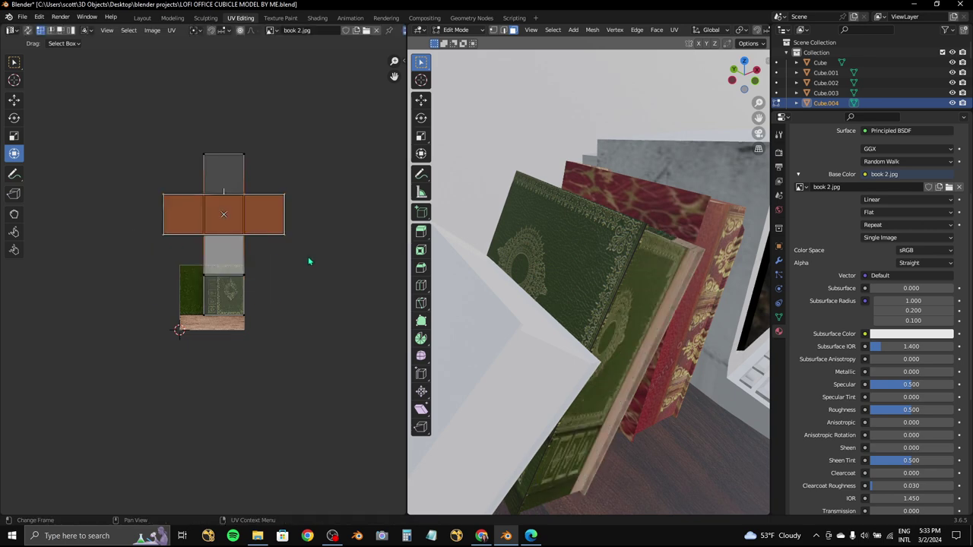
scroll(308, 256, up, 2)
- Rotate, shrink and move the spine strip onto the green spine, then return to Layout
key(r)
click(209, 269)
key(s)
click(220, 289)
key(g)
click(235, 305)
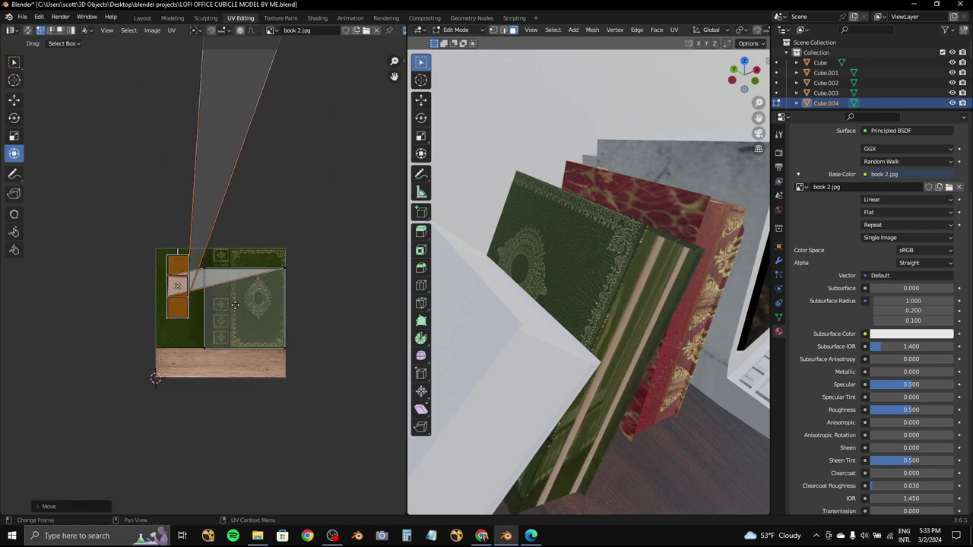
middle_drag(532, 304, 380, 132)
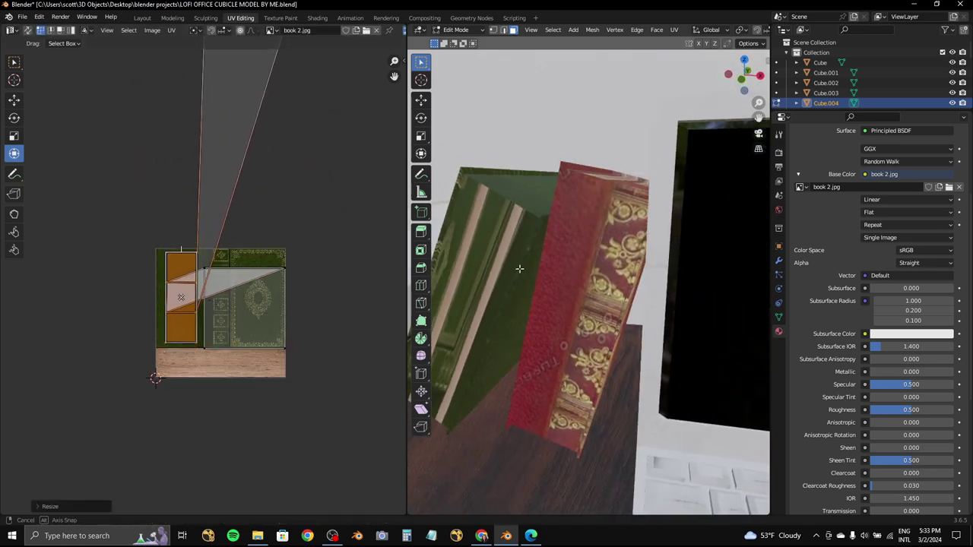
click(142, 18)
mouse_move(251, 408)
middle_down()
mouse_move(373, 171)
mouse_move(375, 278)
middle_up()
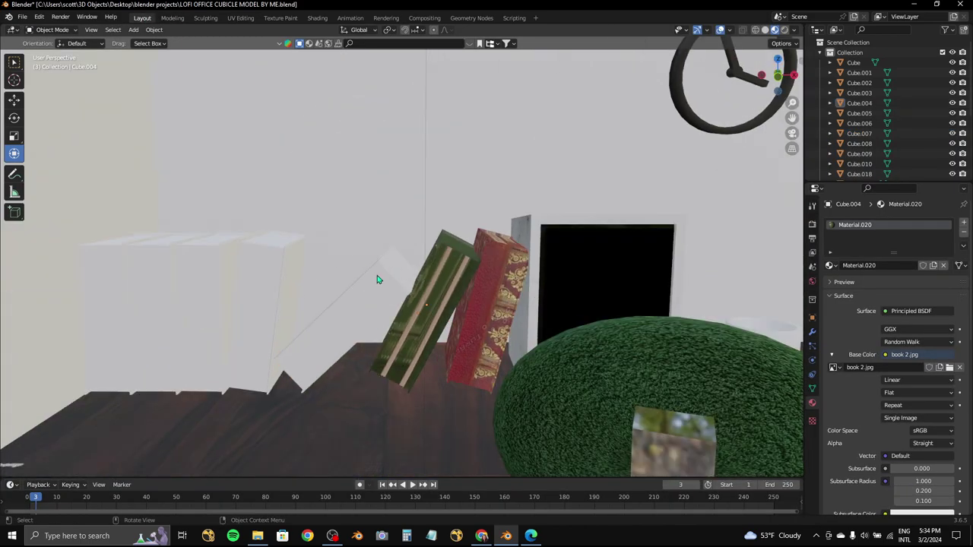
- Select Cube.005, set its Base Color to Image Texture and open the file browser
click(375, 278)
click(886, 355)
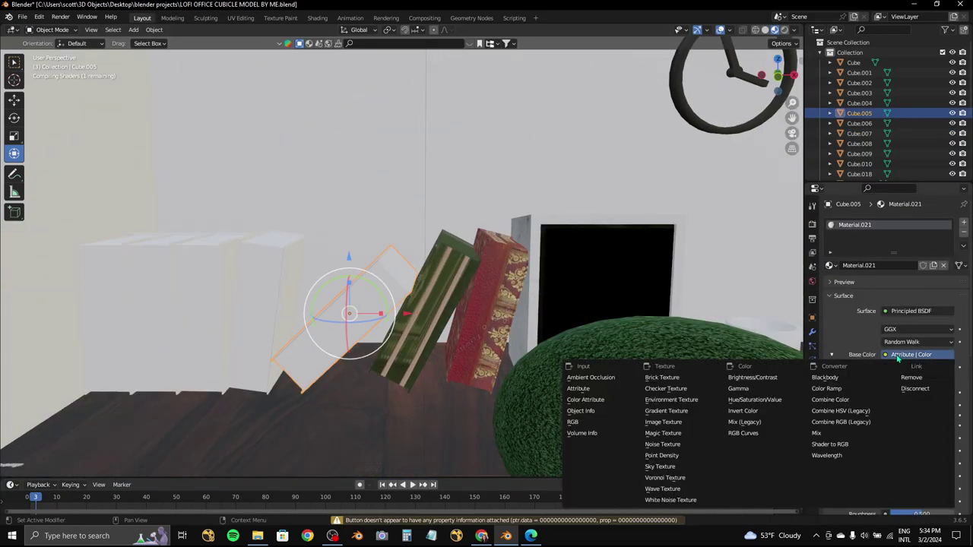
click(651, 425)
click(937, 367)
- In Edge, close the green book viewer and browse results, previewing a red crest-pattern texture
click(531, 536)
key(Escape)
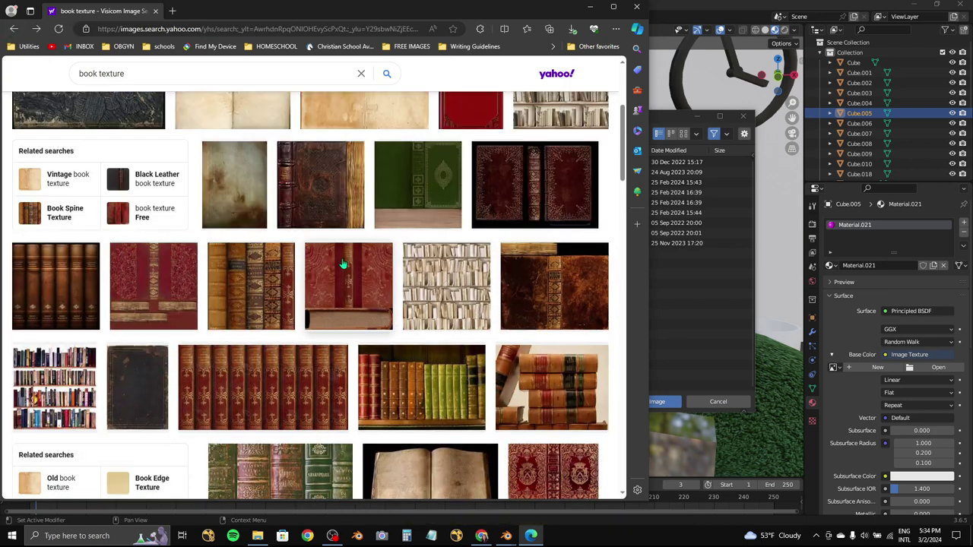
click(727, 342)
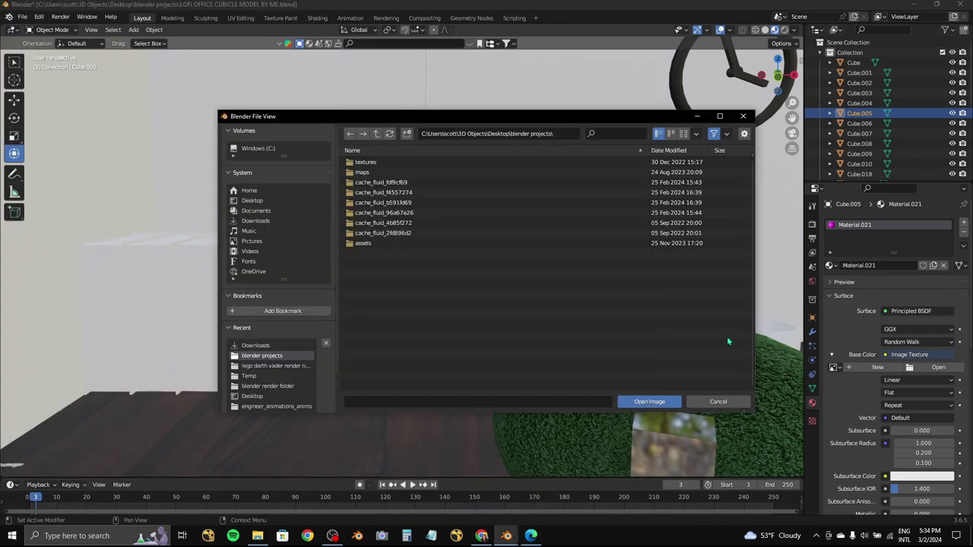
click(521, 535)
scroll(323, 306, down, 3)
click(553, 289)
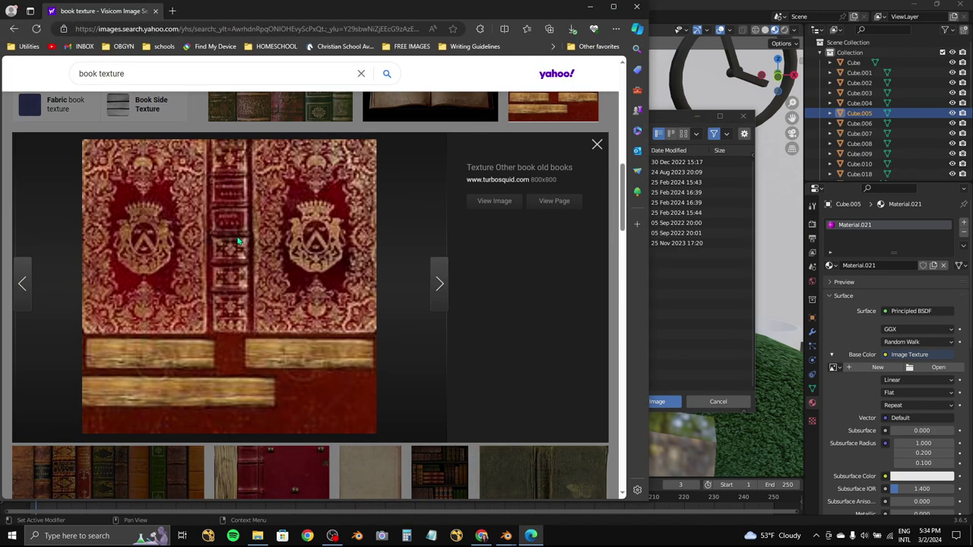
- Open the blue marbled book texture from the search results for a closer look
click(596, 146)
scroll(476, 266, down, 3)
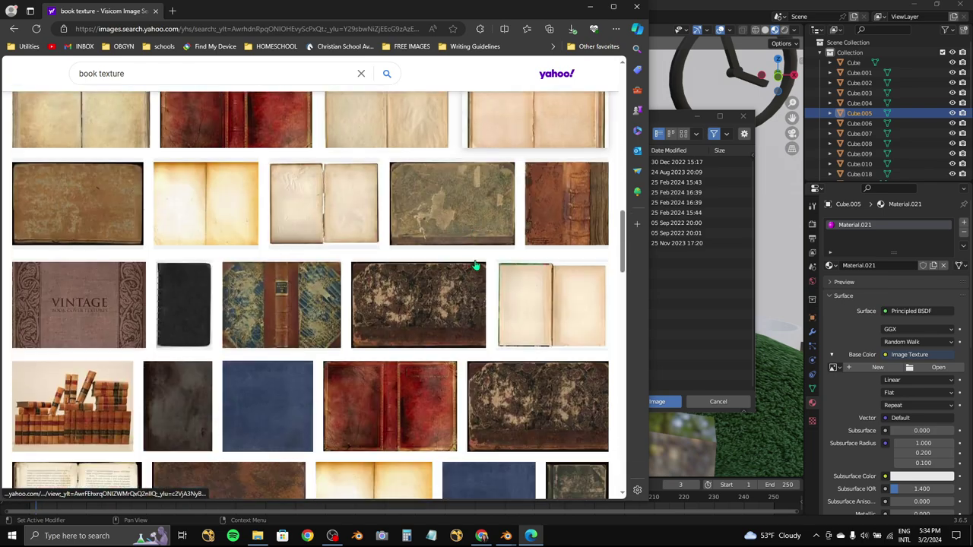
scroll(475, 265, down, 3)
scroll(476, 266, up, 3)
click(324, 255)
right_click(324, 250)
click(580, 307)
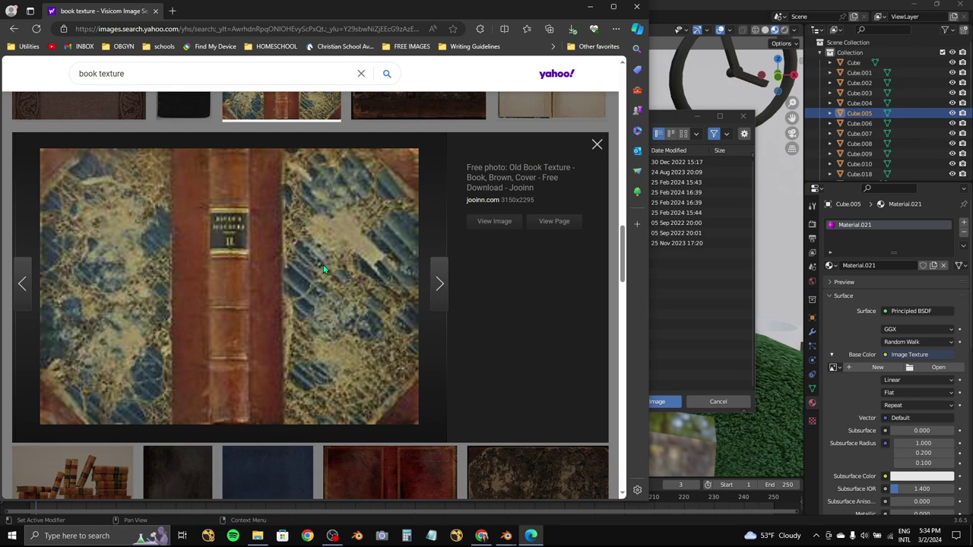
scroll(323, 270, down, 5)
scroll(323, 270, up, 5)
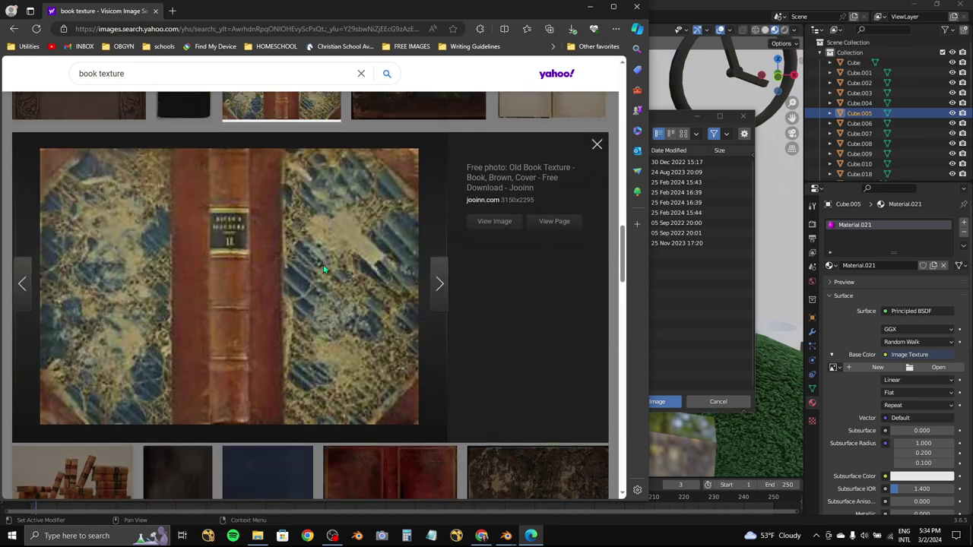
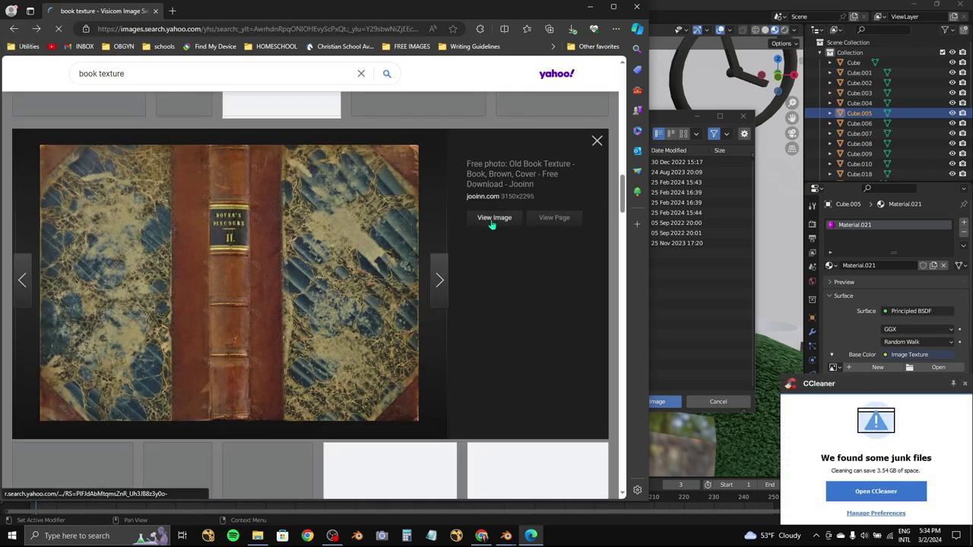
- Save the full-size marbled old book cover image to Downloads and switch back to Blender's file browser
click(494, 217)
key(ctrl+s)
text(book 3)
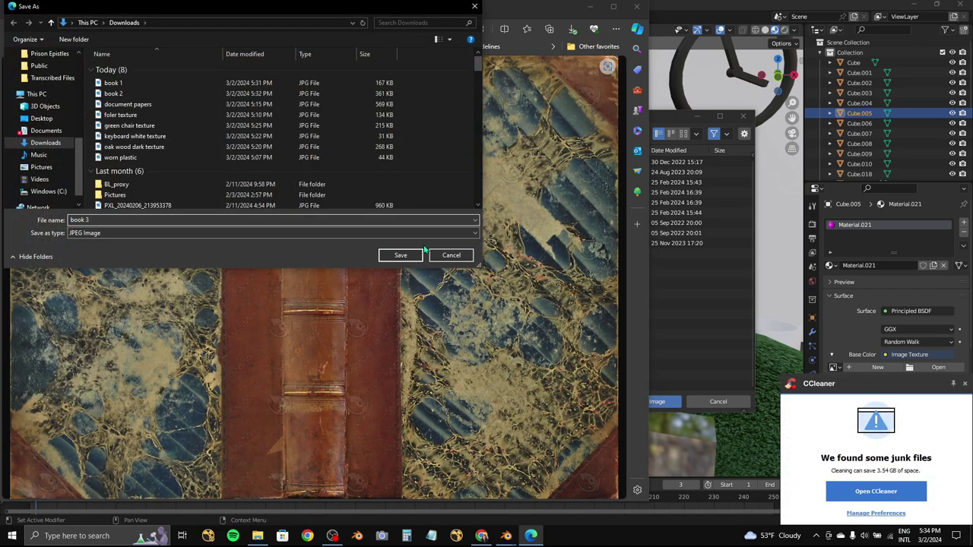
key(Return)
click(713, 300)
- Filter Downloads for 'book 3' and load book 3.jpg as the book's Base Color texture
click(255, 345)
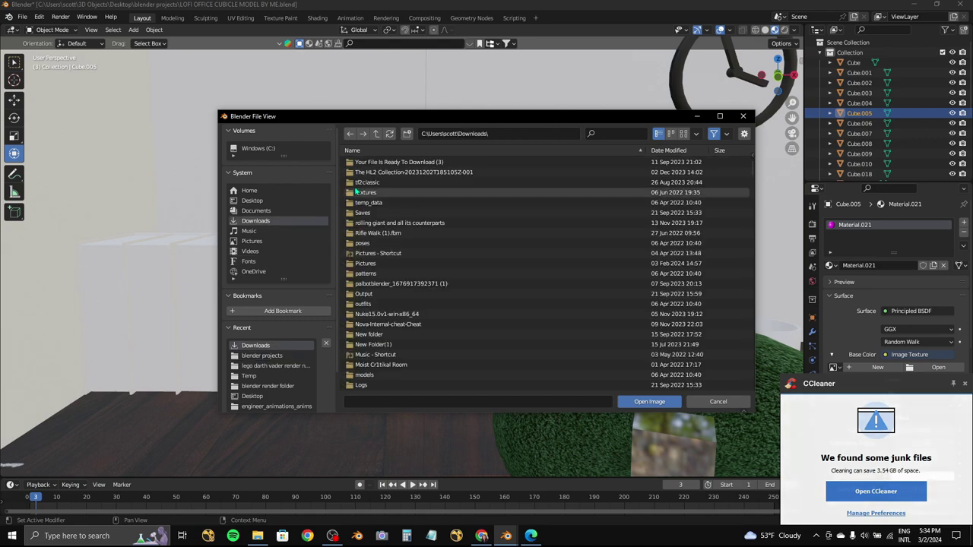
click(608, 133)
text(book 3)
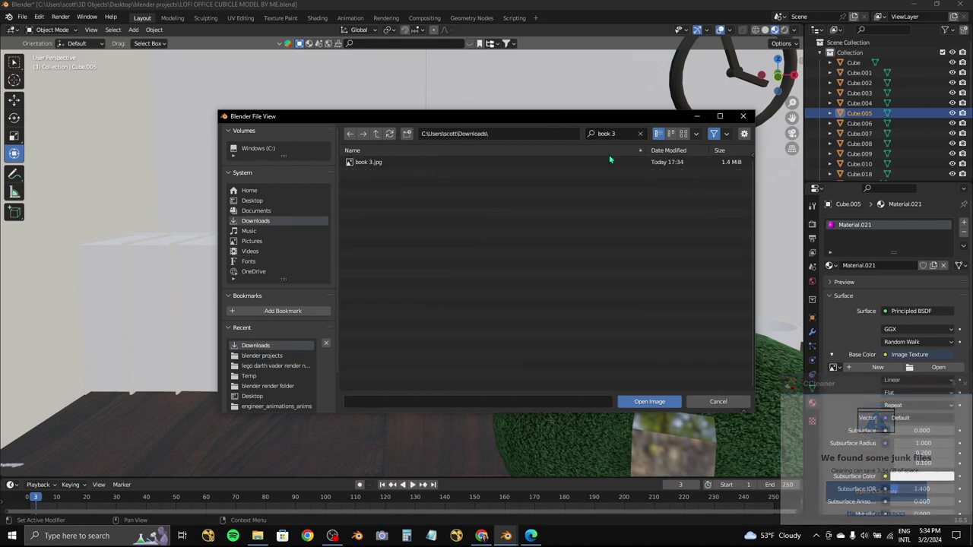
double_click(609, 155)
middle_drag(462, 267, 280, 76)
- Select all of the book's faces in edit mode and reposition its whole UV layout
click(240, 17)
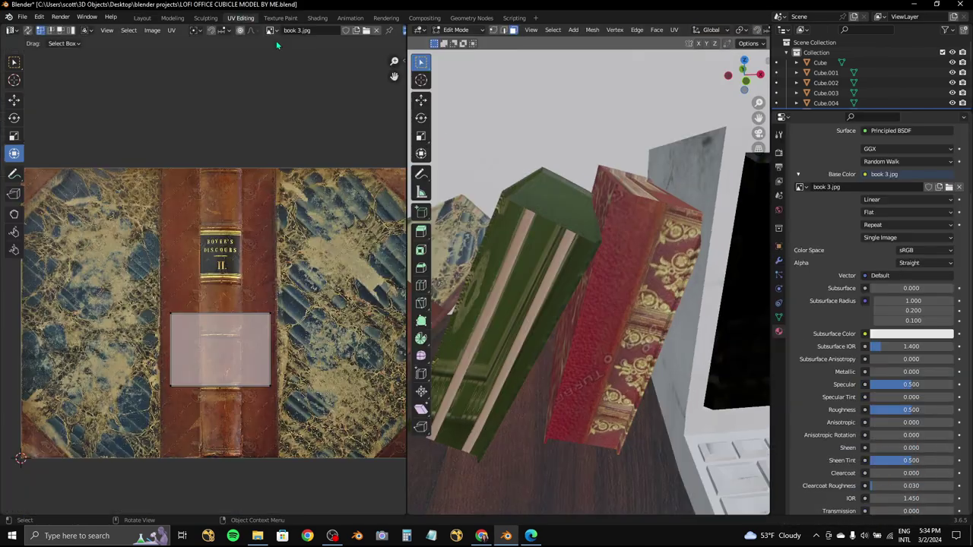
middle_drag(577, 289, 760, 51)
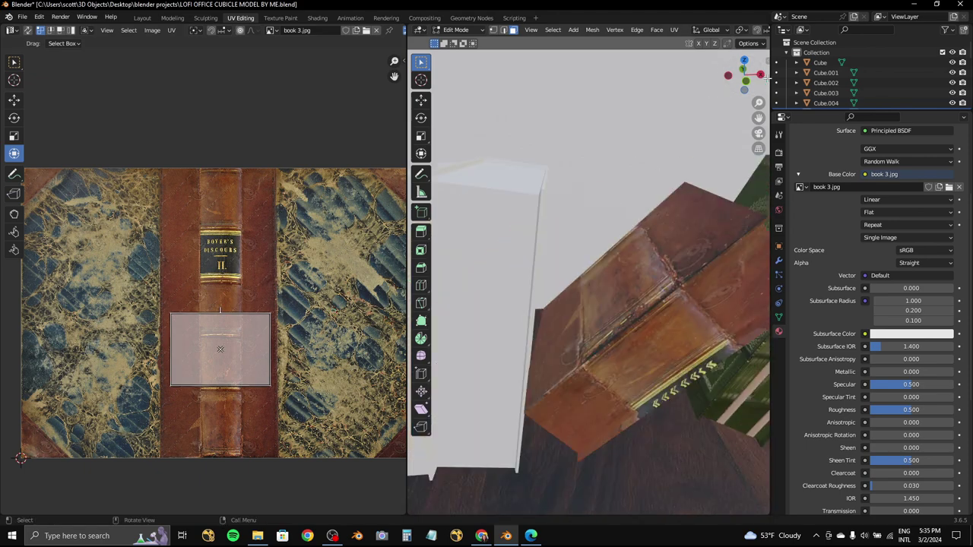
click(820, 83)
drag(771, 91, 864, 38)
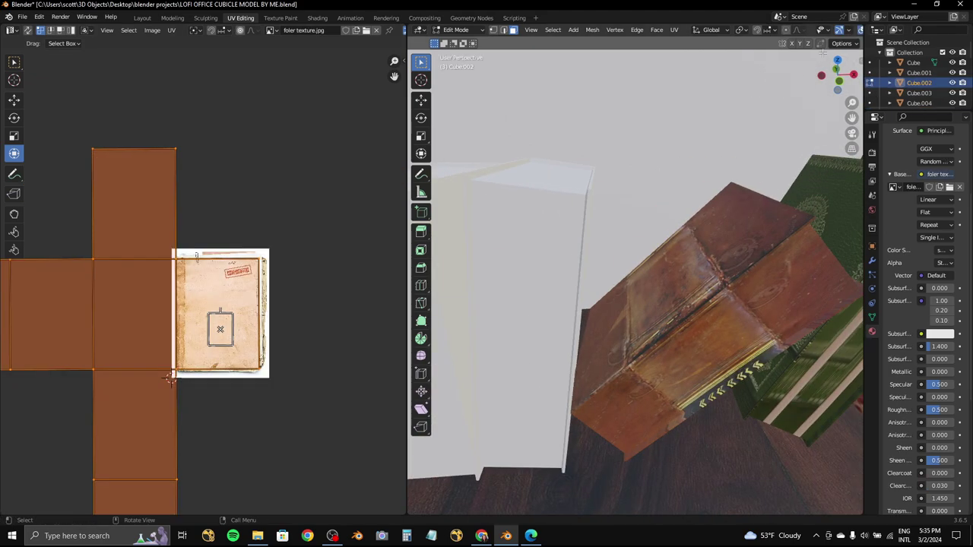
middle_drag(608, 304, 532, 266)
click(142, 17)
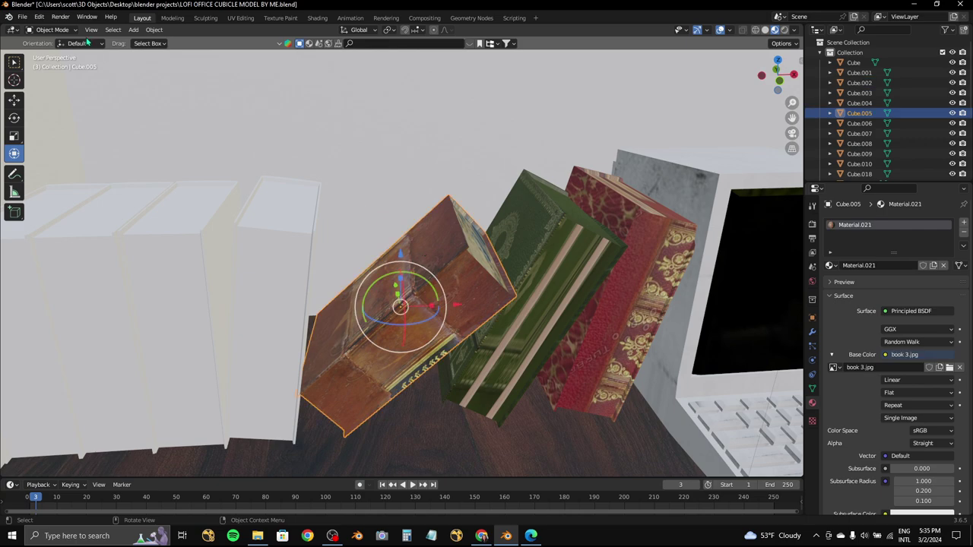
key(Tab)
key(a)
click(240, 18)
key(g)
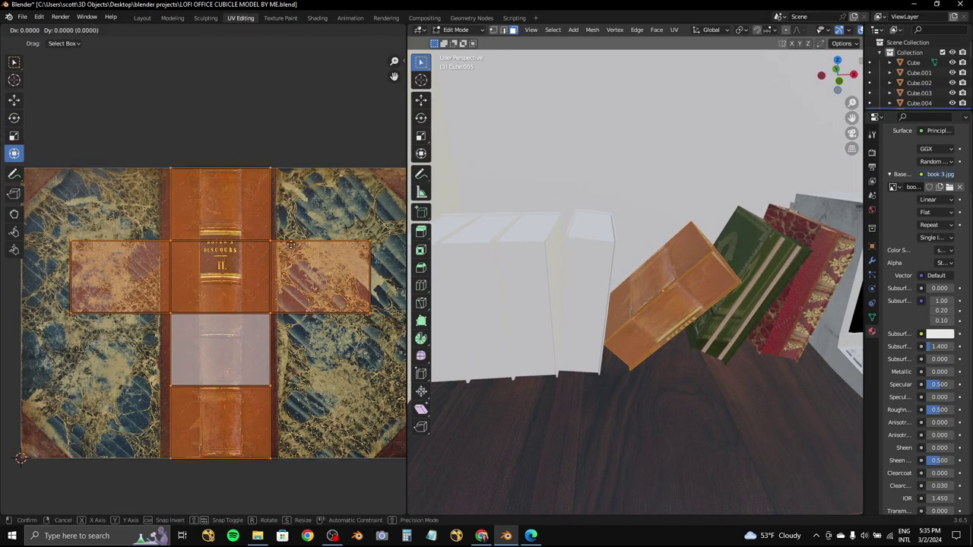
click(291, 244)
- Select a single book face, then rotate and move its UV island over the right-hand cover
scroll(615, 210, up, 5)
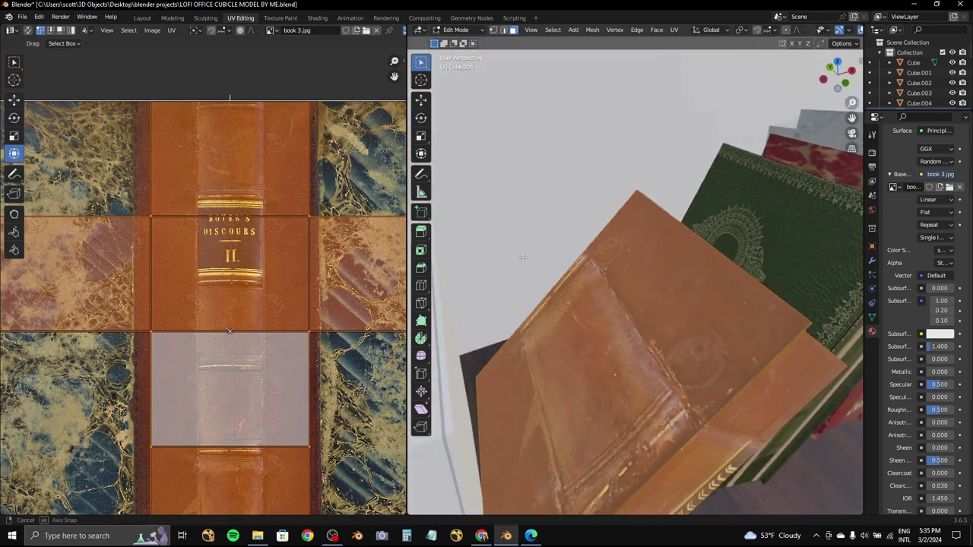
mouse_move(613, 278)
middle_down()
mouse_move(682, 310)
mouse_move(467, 161)
middle_up()
click(683, 310)
scroll(615, 293, down, 5)
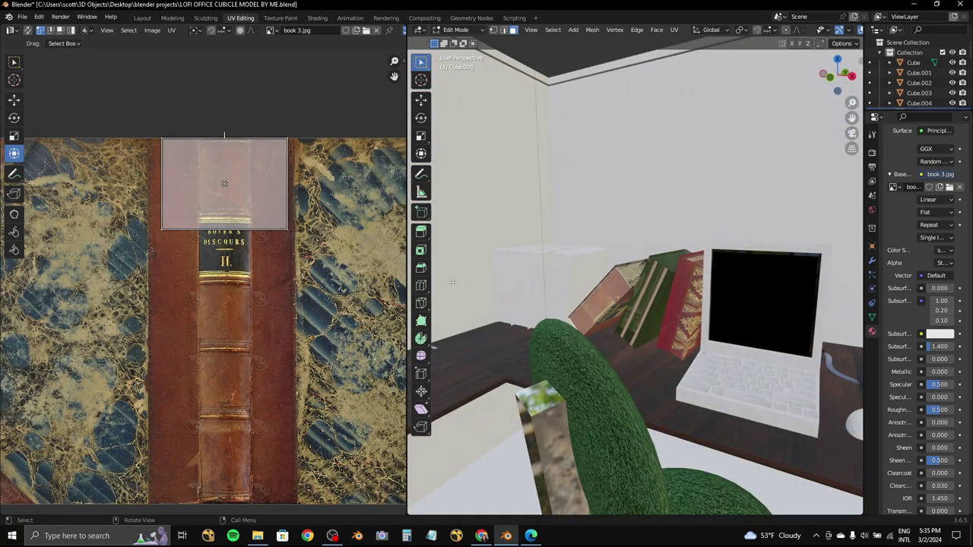
middle_drag(616, 293, 615, 293)
scroll(616, 293, up, 4)
scroll(378, 289, down, 5)
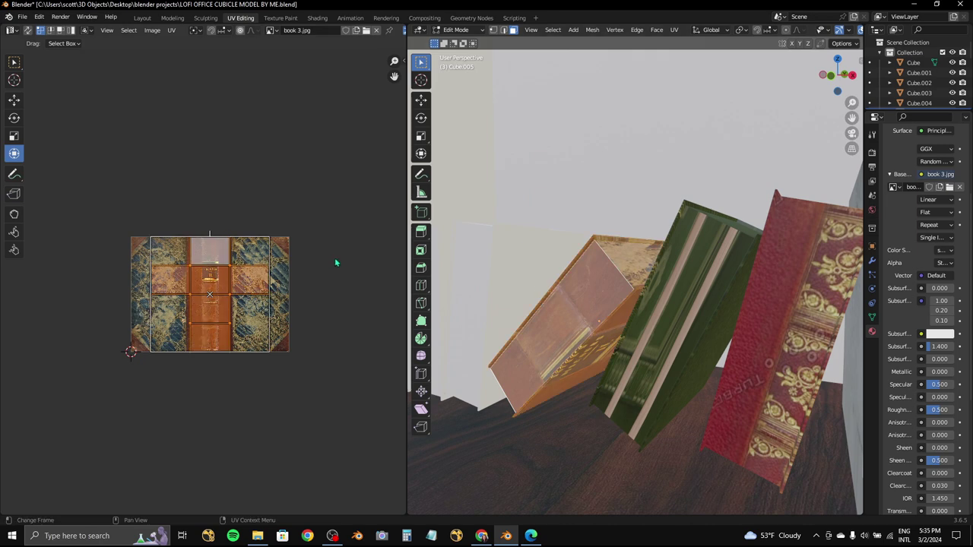
key(r)
click(172, 380)
key(g)
click(178, 370)
scroll(178, 369, up, 2)
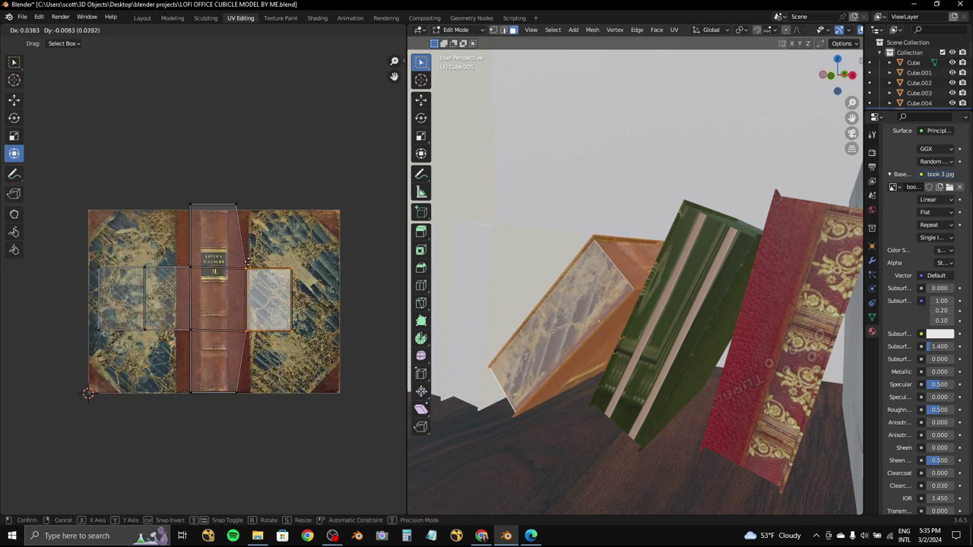
drag(243, 277, 238, 263)
- Enlarge the face's UV island to fill the cover texture, then select the neighbouring book Cube.004
click(142, 18)
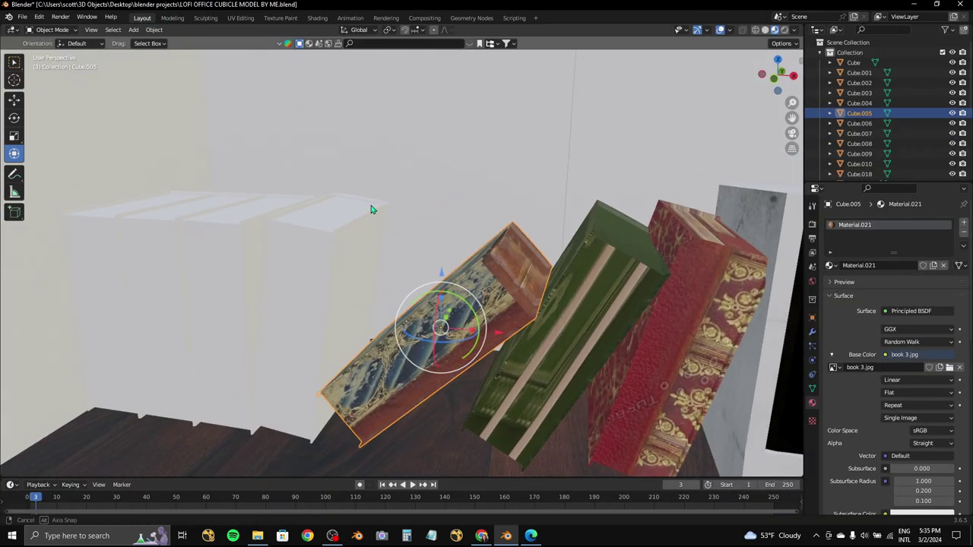
click(239, 18)
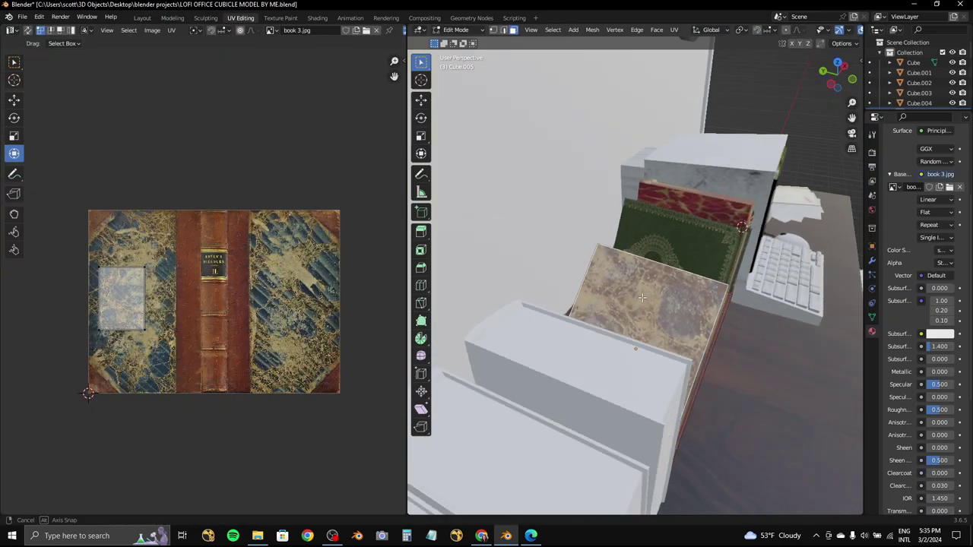
scroll(587, 268, up, 5)
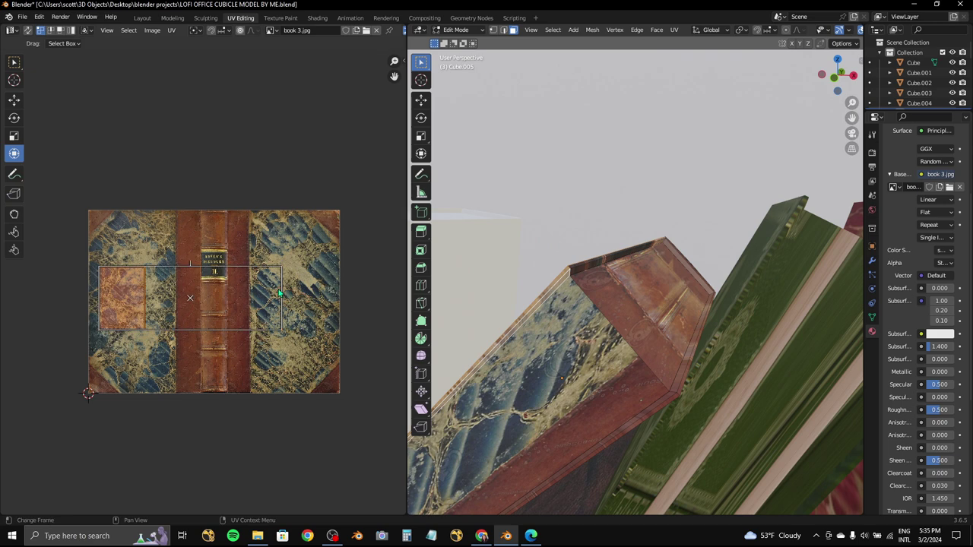
click(332, 266)
key(s)
click(396, 263)
scroll(324, 252, down, 4)
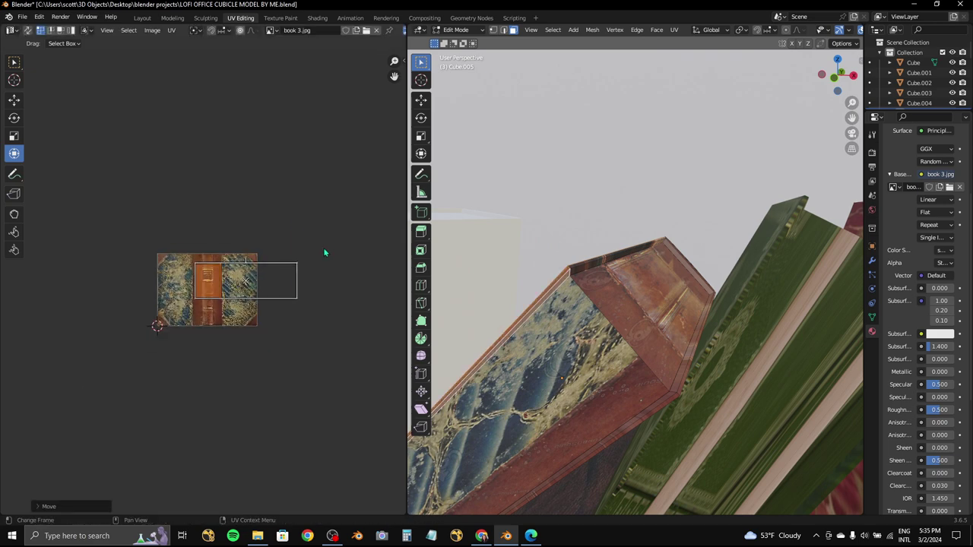
scroll(350, 285, up, 5)
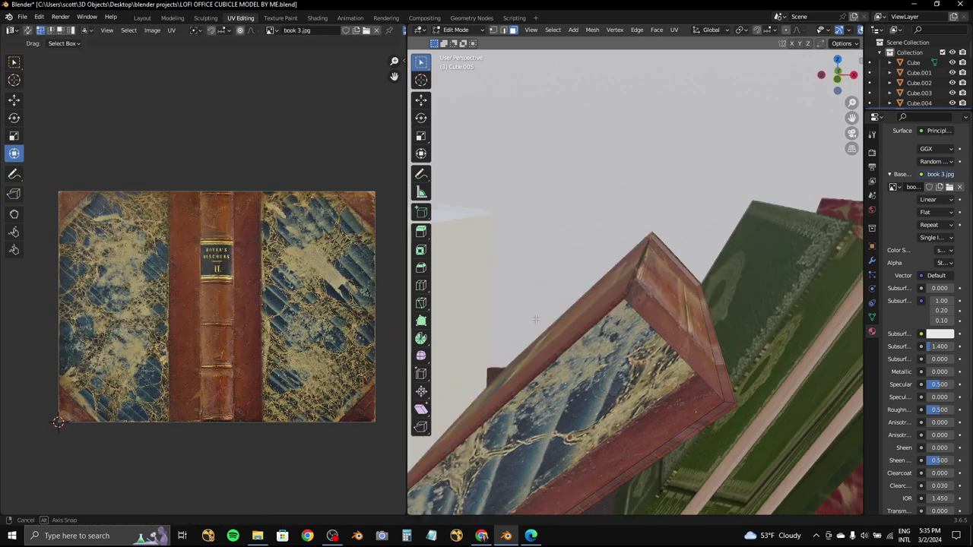
mouse_move(532, 319)
middle_down()
mouse_move(558, 270)
mouse_move(532, 251)
middle_up()
click(142, 18)
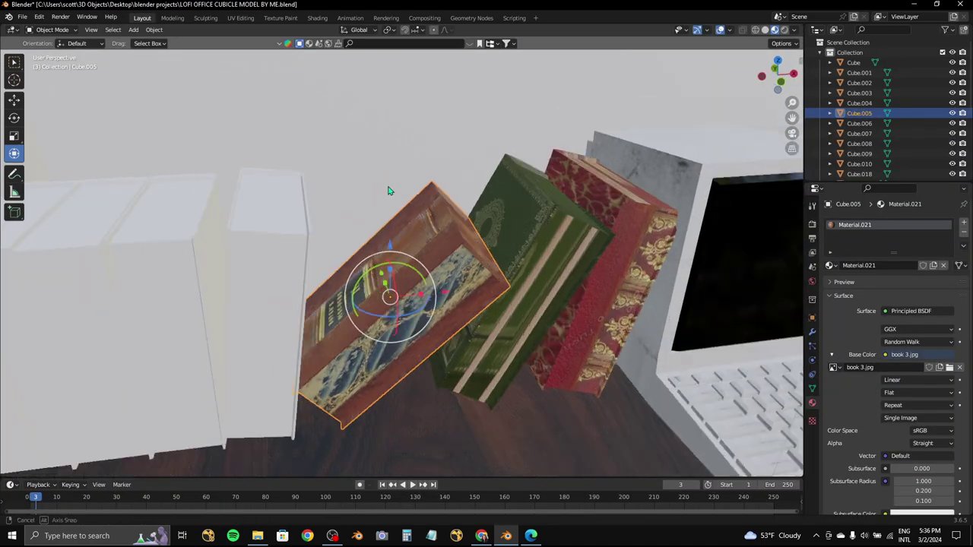
scroll(484, 272, down, 4)
click(488, 281)
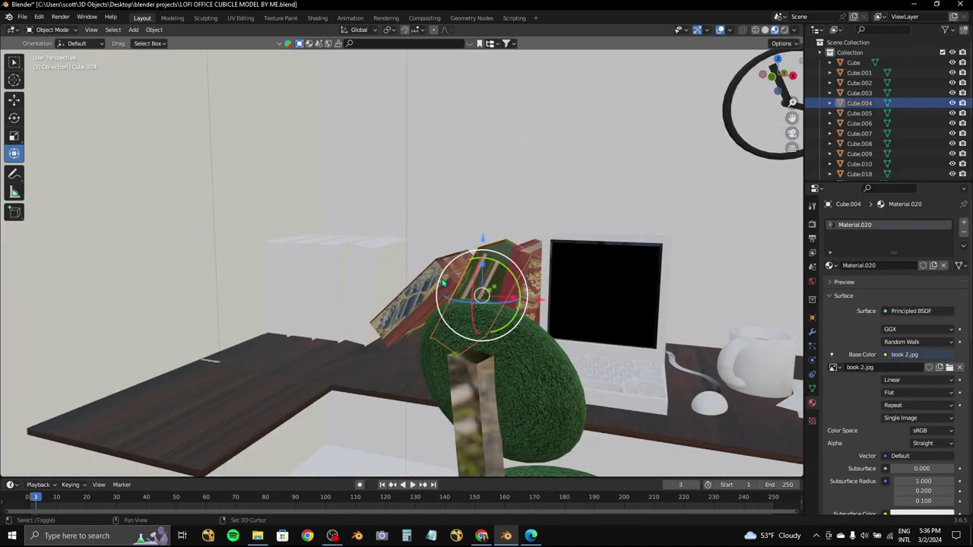
- Add the white books to the selection, try joining them, then undo the join
scroll(526, 287, up, 3)
middle_drag(528, 299, 365, 271)
shift+click(365, 271)
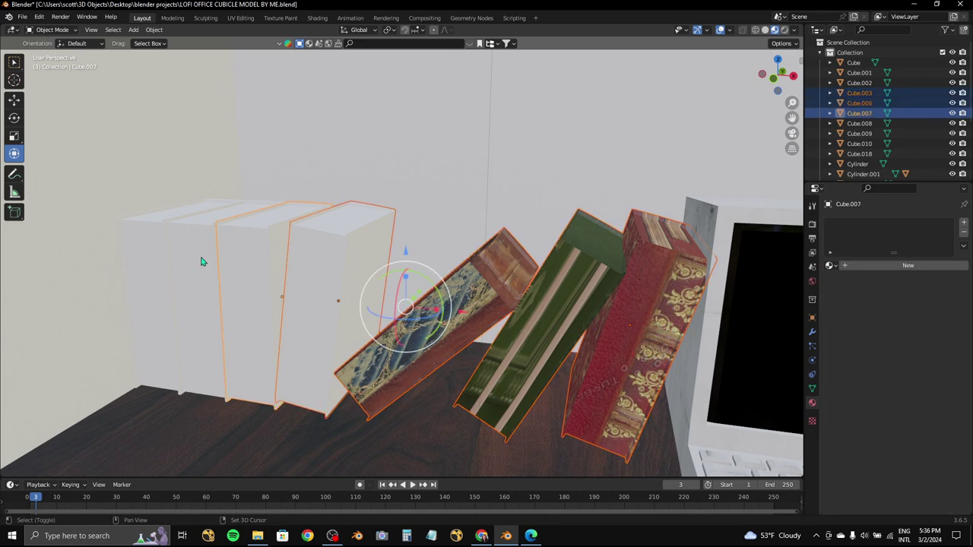
key(ctrl+j)
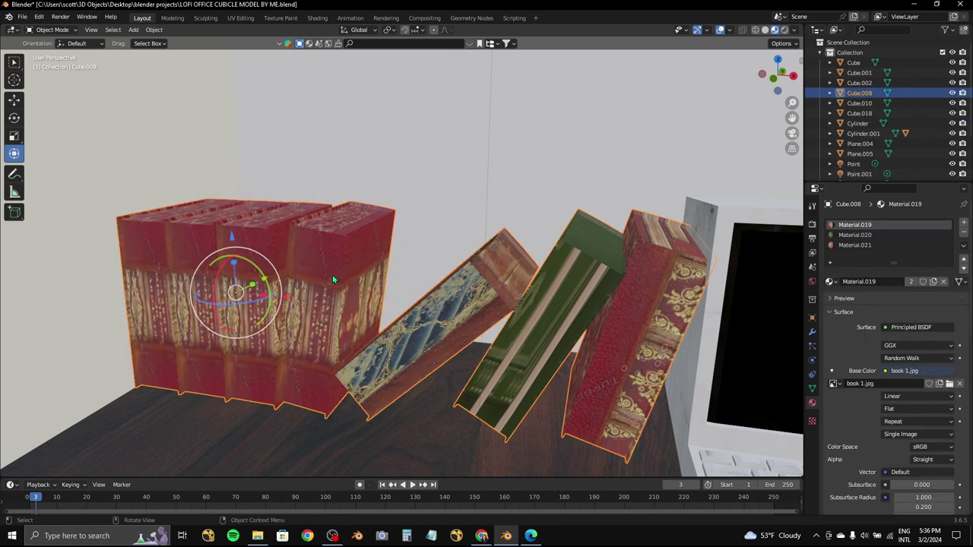
key(ctrl+z)
key(ctrl+z)
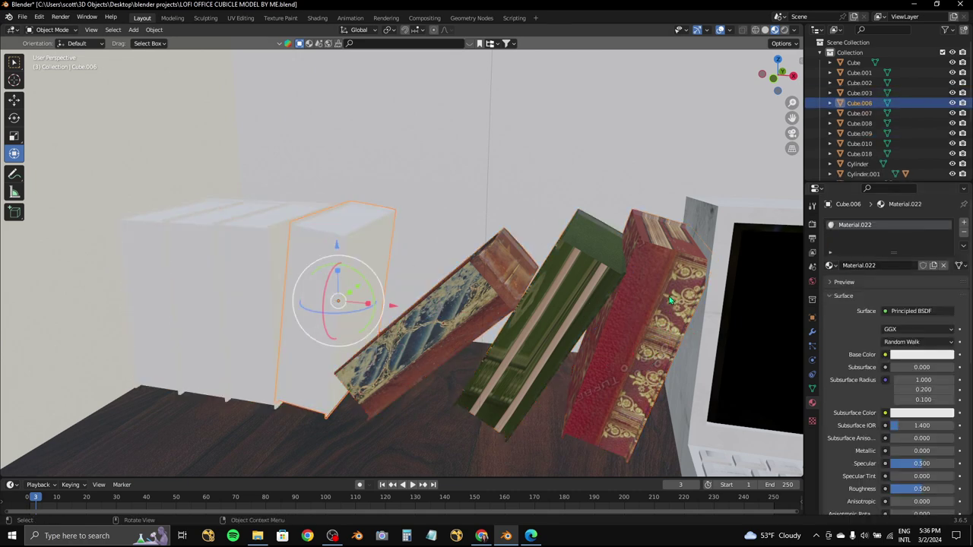
- In the Shading workspace, select the red book Cube.003 to inspect its material
click(318, 19)
scroll(521, 187, up, 6)
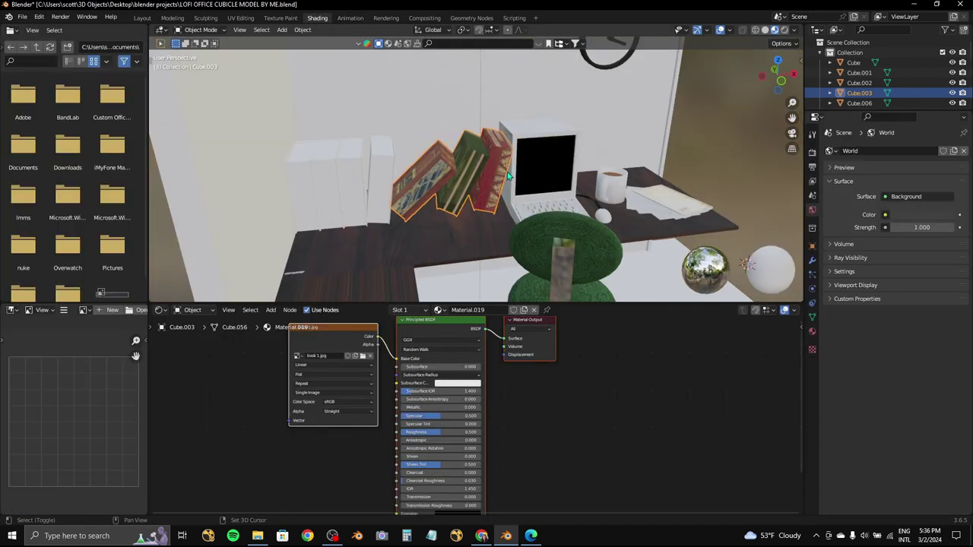
scroll(508, 186, up, 2)
click(517, 184)
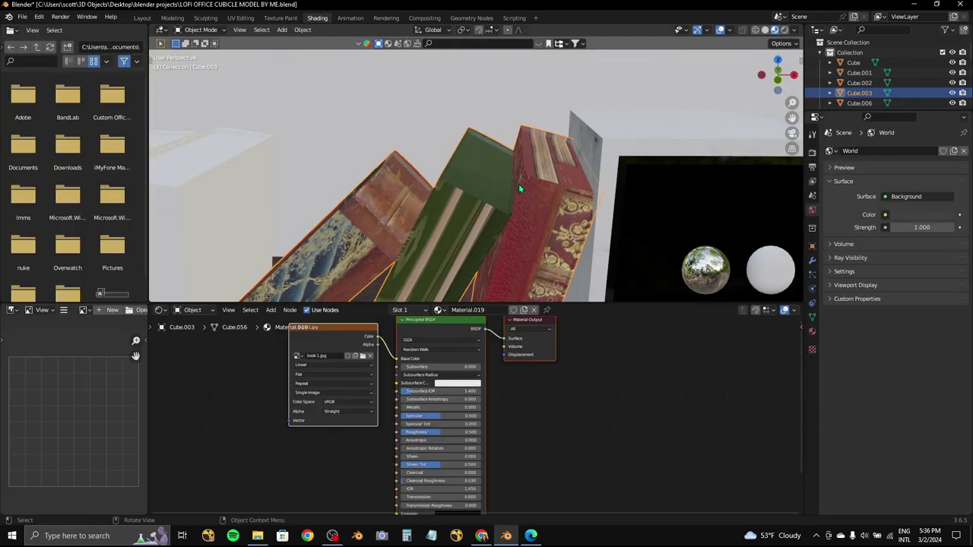
scroll(517, 184, up, 2)
scroll(498, 176, down, 1)
scroll(501, 176, down, 1)
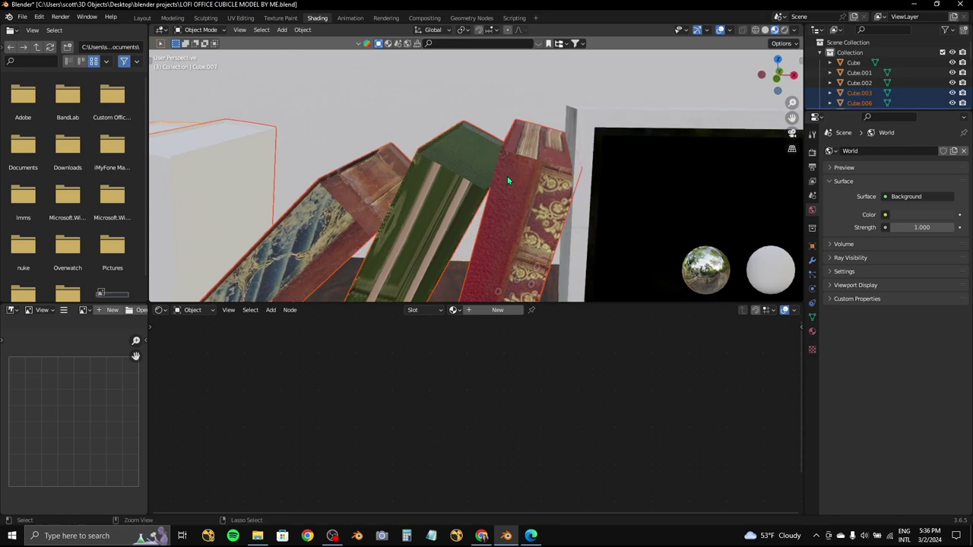
scroll(507, 175, down, 3)
key(ctrl+z)
key(ctrl+z)
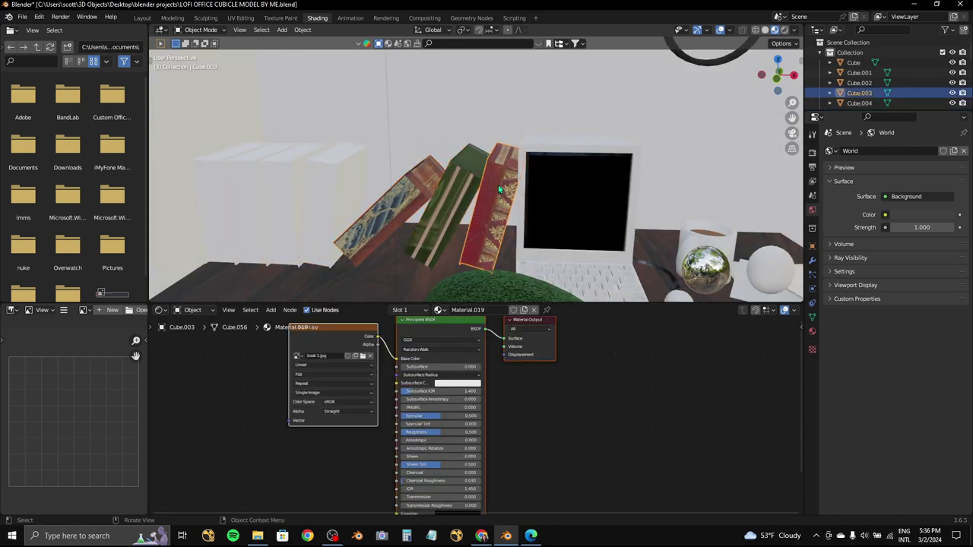
- Select the white books Cube.006 and Cube.007 and give Cube.007 a new material
right_click(480, 345)
click(315, 191)
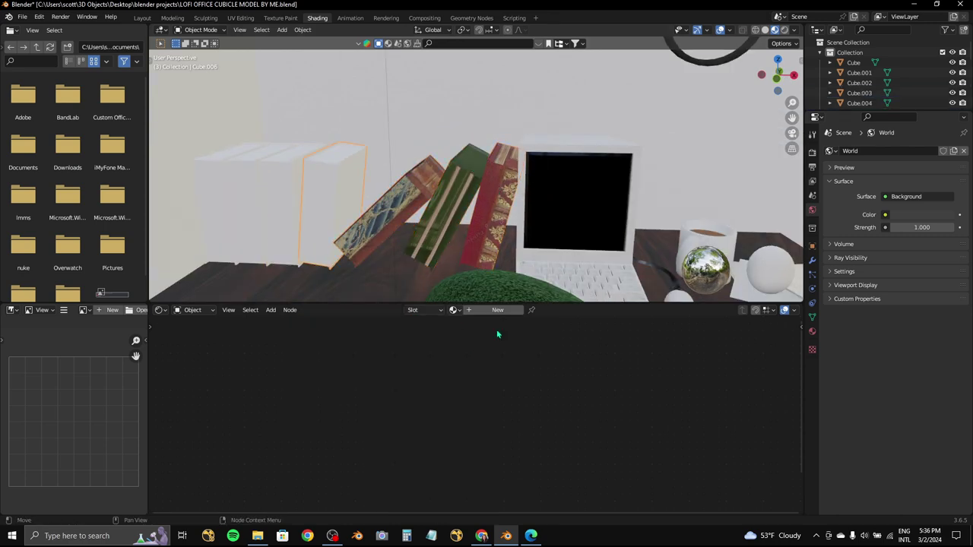
right_click(502, 370)
scroll(394, 166, up, 2)
scroll(384, 209, up, 2)
click(384, 209)
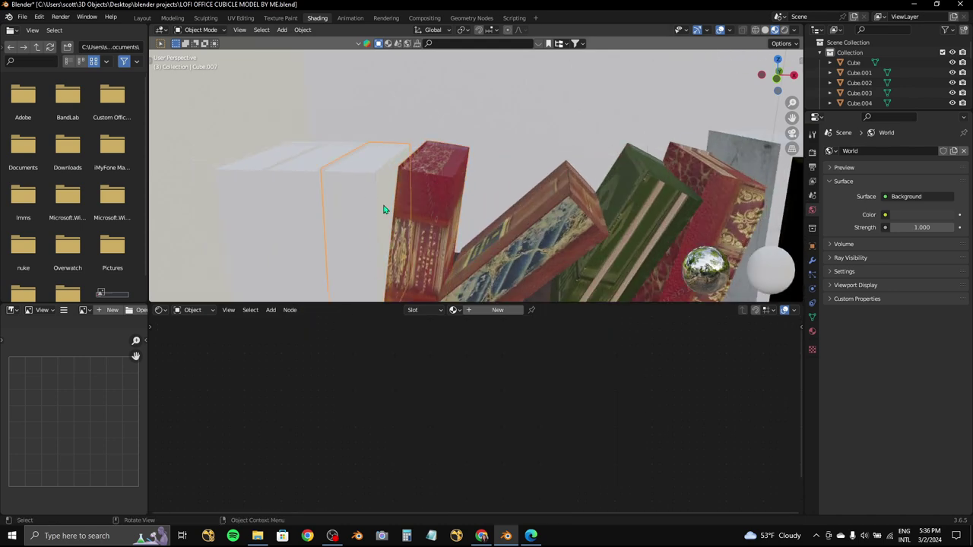
click(497, 310)
- Give Cube.009 and another plain white book their own new materials
right_click(484, 365)
click(260, 188)
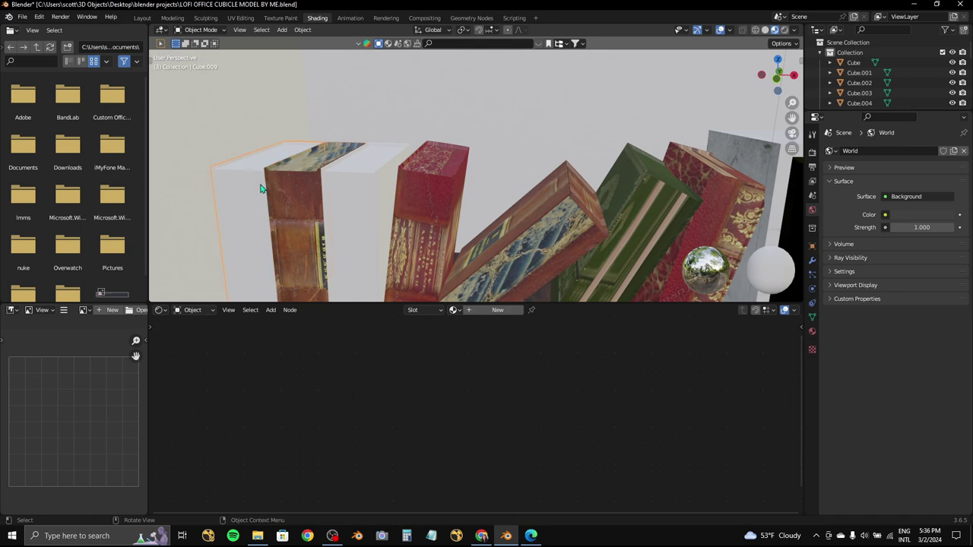
click(496, 311)
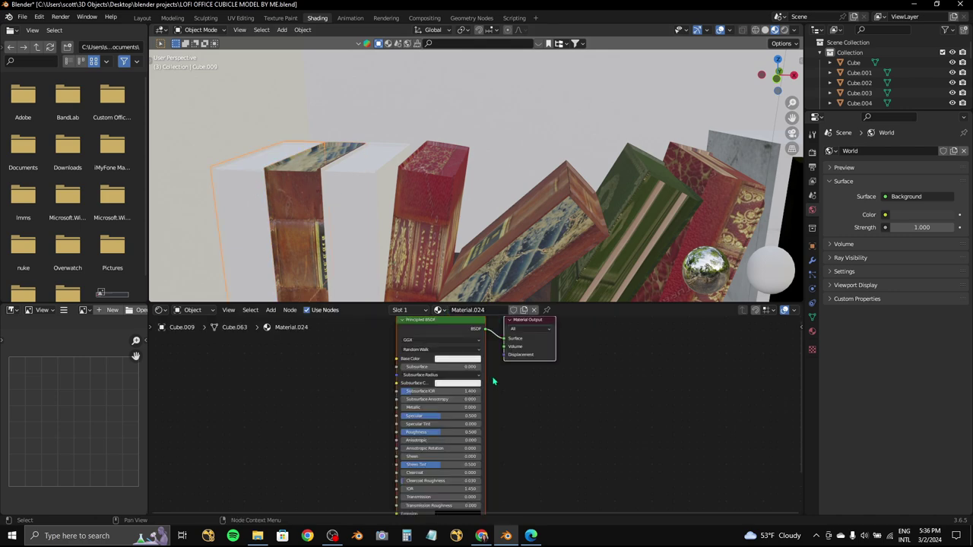
click(598, 288)
click(363, 231)
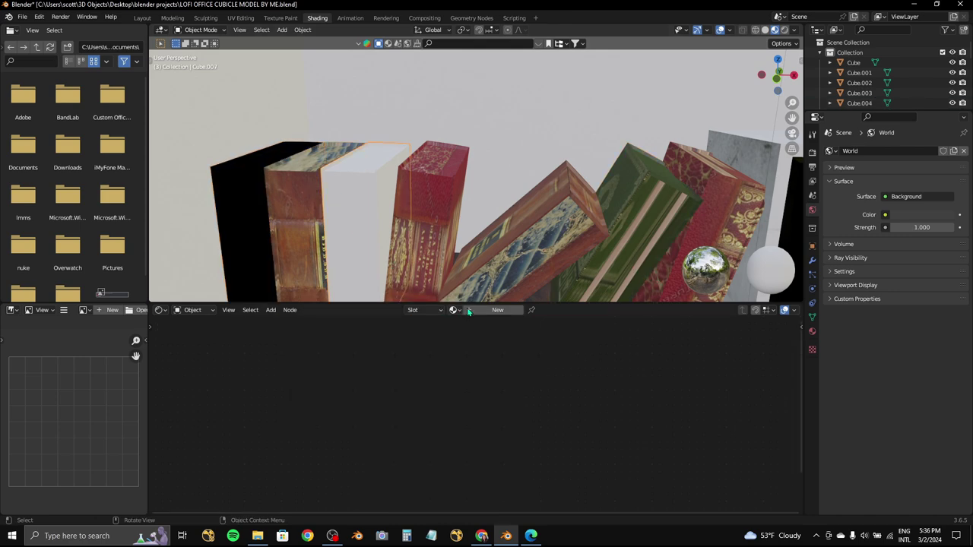
click(470, 311)
- Replace the default material nodes with the copied image-texture node setup
key(a)
key(x)
right_click(465, 346)
middle_drag(465, 228, 486, 216)
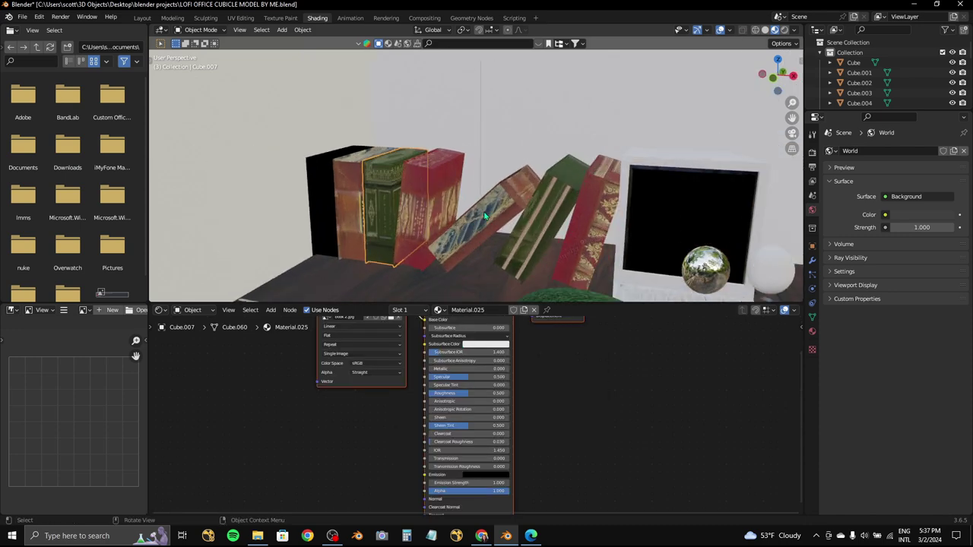
click(502, 216)
right_click(422, 319)
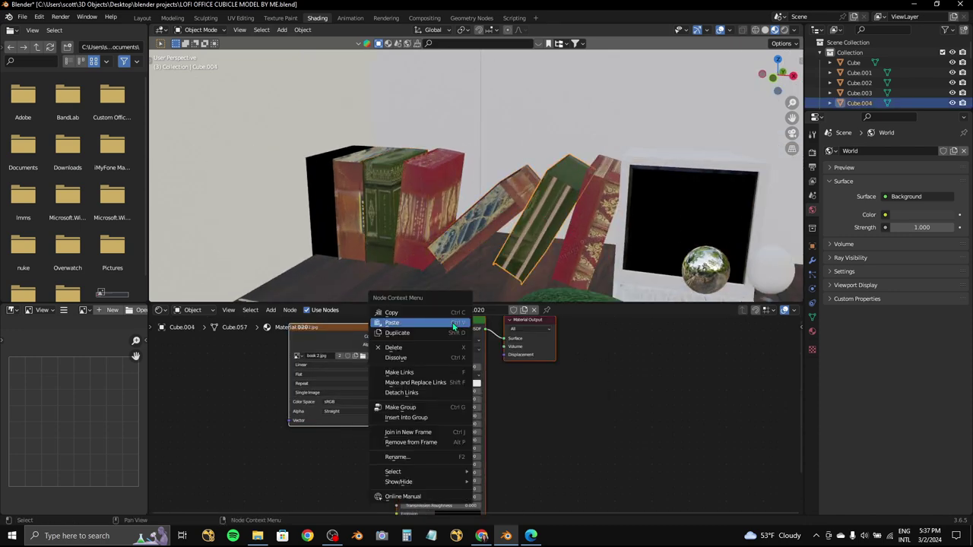
click(327, 223)
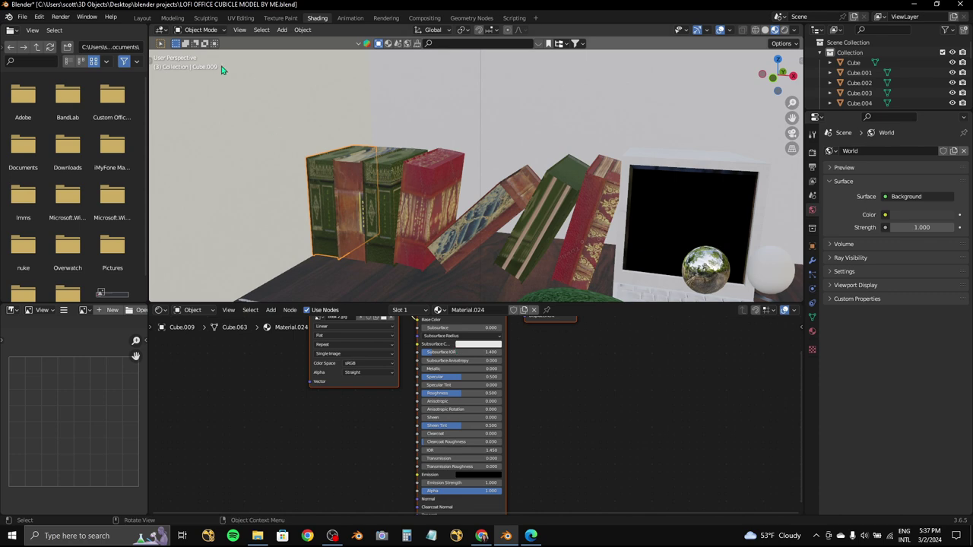
- Select all of the book's UV faces and resize them to fit over the texture
click(250, 17)
middle_drag(608, 304, 646, 289)
key(a)
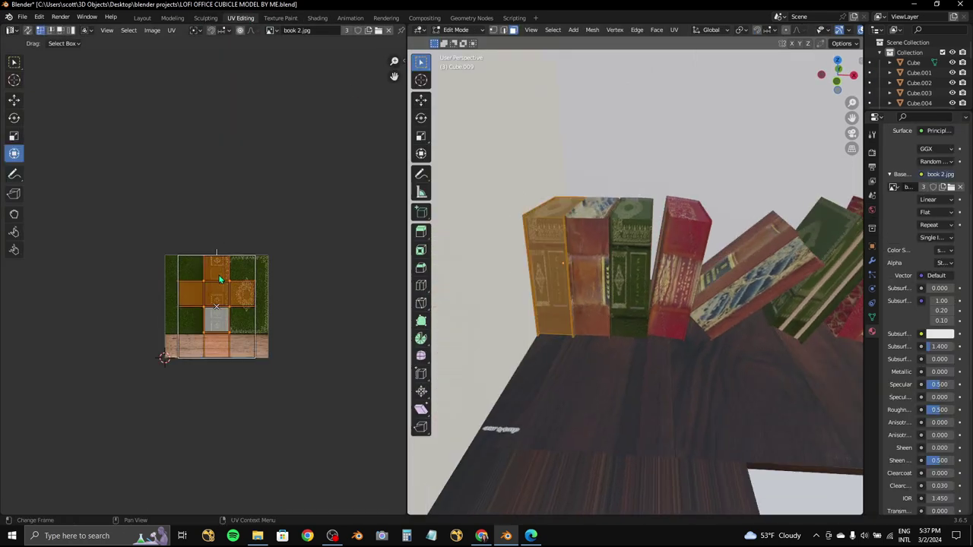
scroll(228, 327, up, 2)
key(s)
click(289, 266)
key(s)
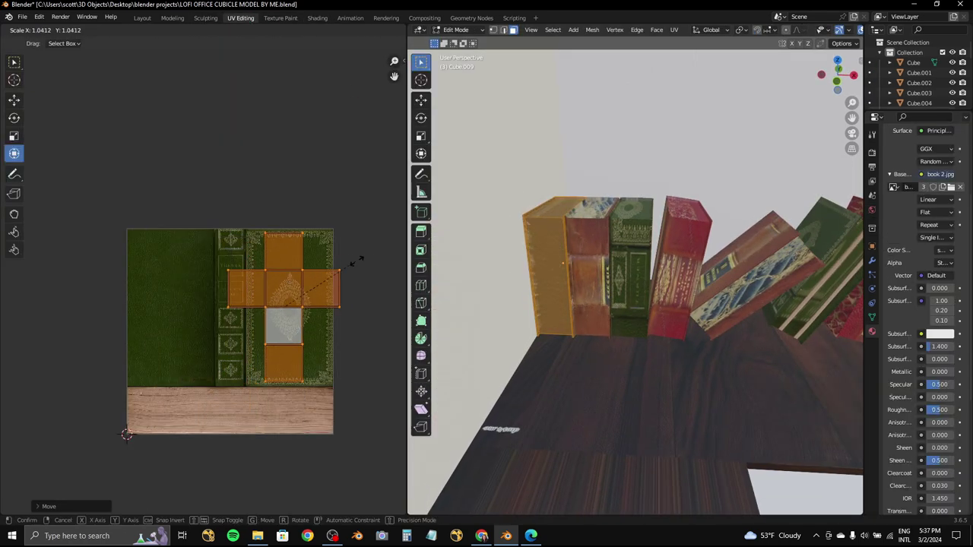
click(358, 256)
key(g)
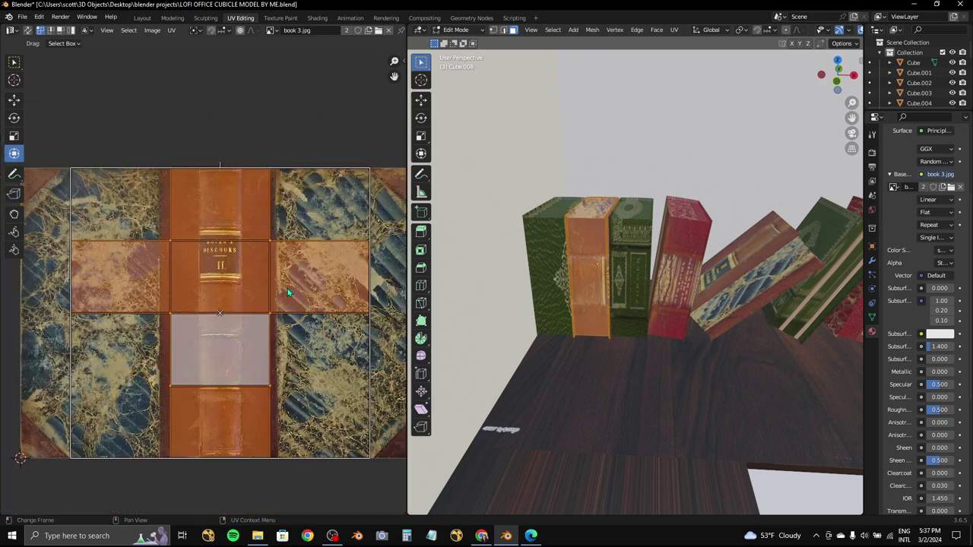
scroll(288, 293, down, 1)
- Slide the UV rectangle onto the spine, then scale and place the UV cross over the green cover
key(g)
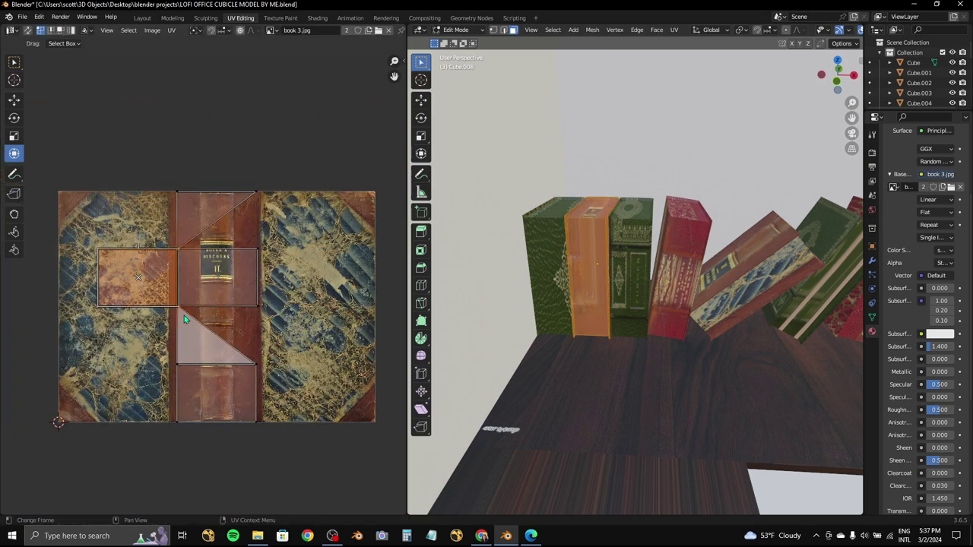
key(g)
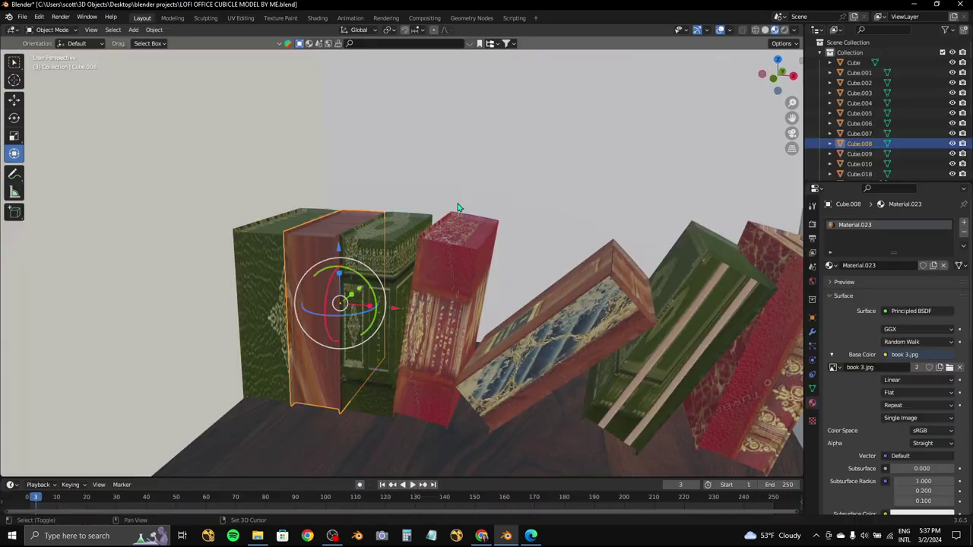
scroll(278, 288, up, 3)
key(a)
key(s)
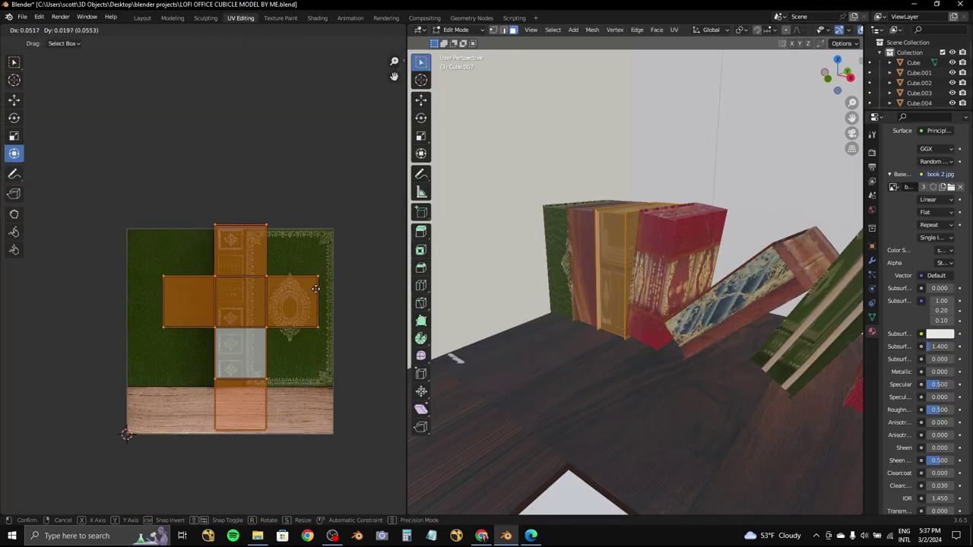
click(285, 290)
key(g)
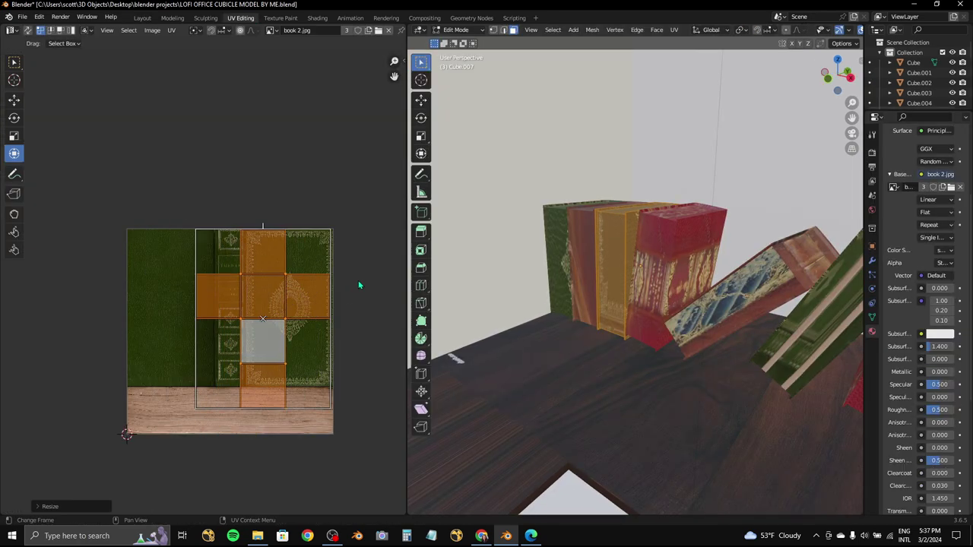
key(s)
click(393, 270)
key(g)
click(4, 329)
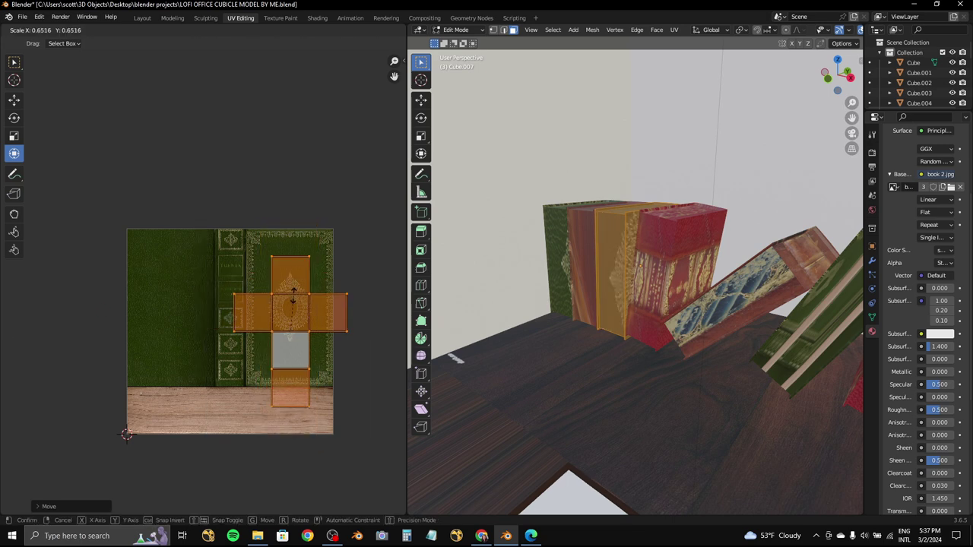
- Box-select the left UV faces and move them onto the cover texture
key(s)
click(211, 307)
scroll(183, 289, down, 2)
drag(130, 260, 226, 324)
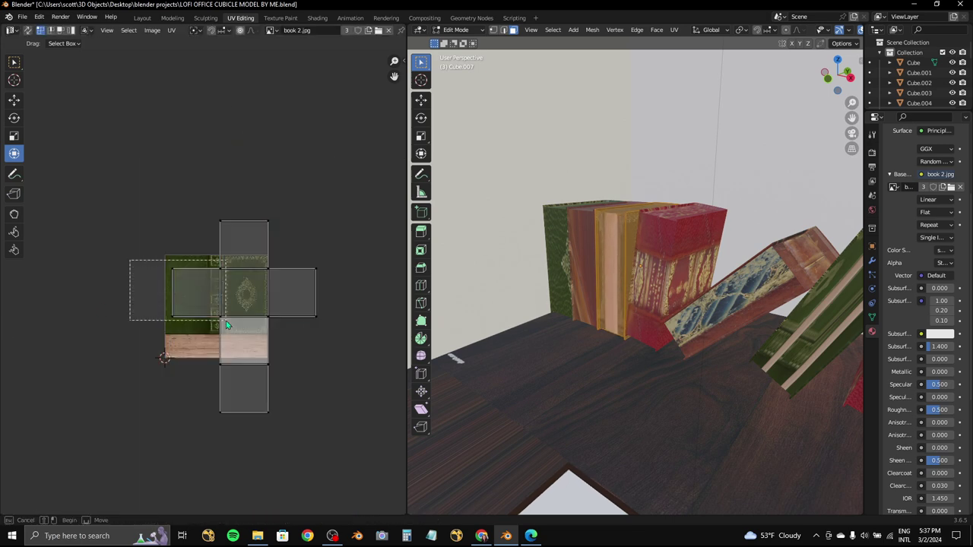
key(g)
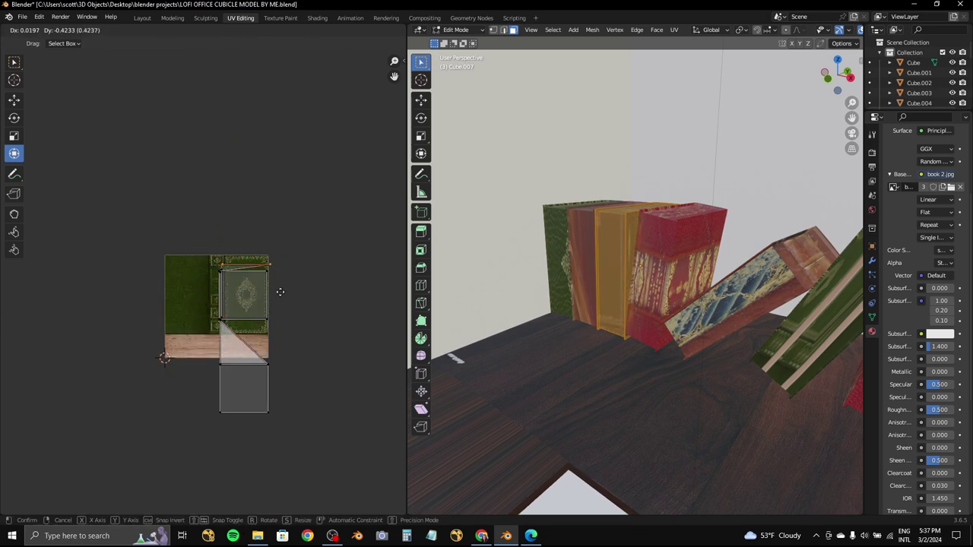
key(g)
click(142, 17)
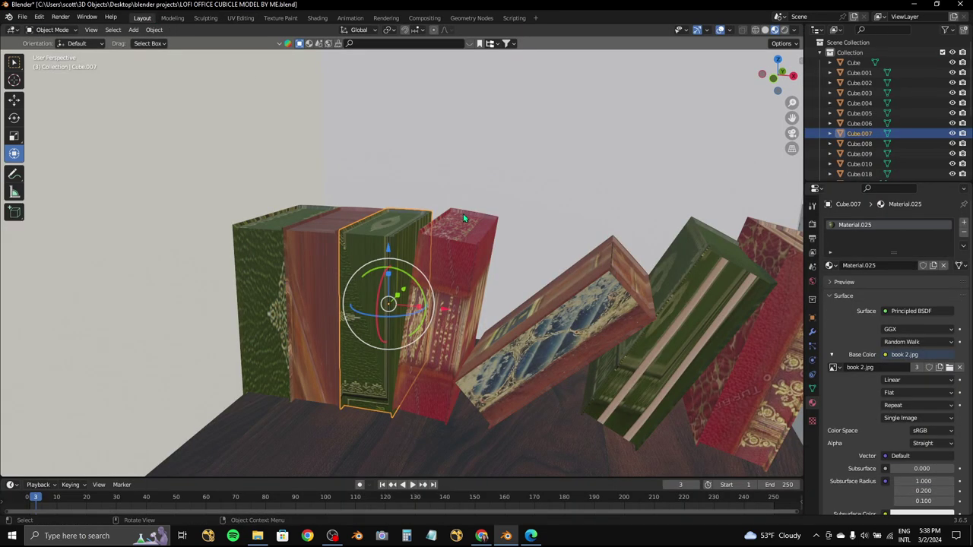
- Box-select and move the red book's UV faces over the red cover texture
click(240, 17)
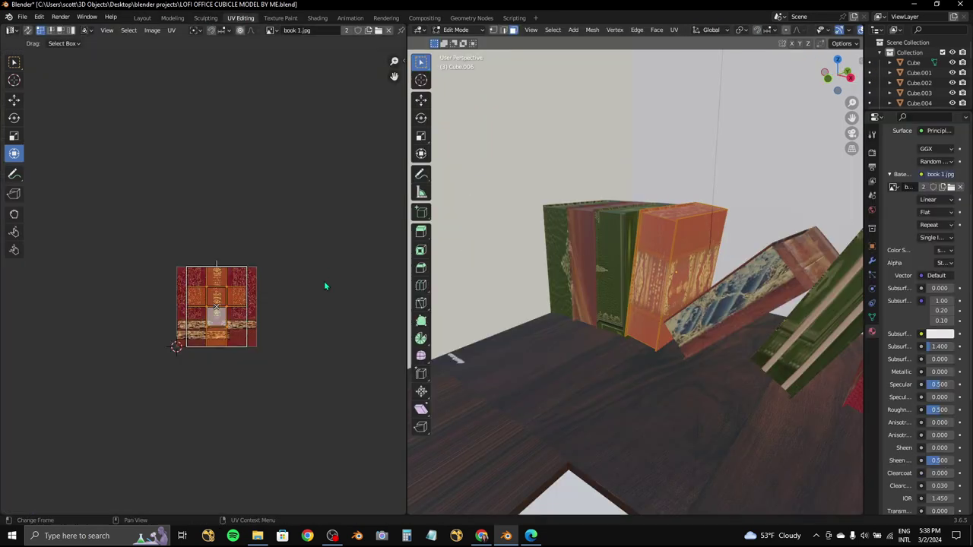
scroll(326, 285, up, 3)
key(g)
drag(328, 441, 171, 339)
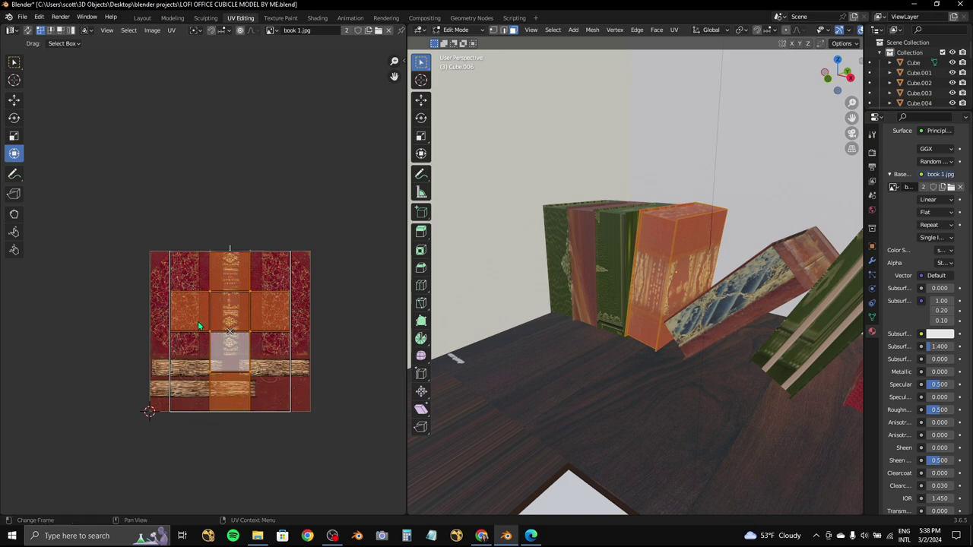
scroll(198, 325, up, 3)
drag(110, 285, 192, 370)
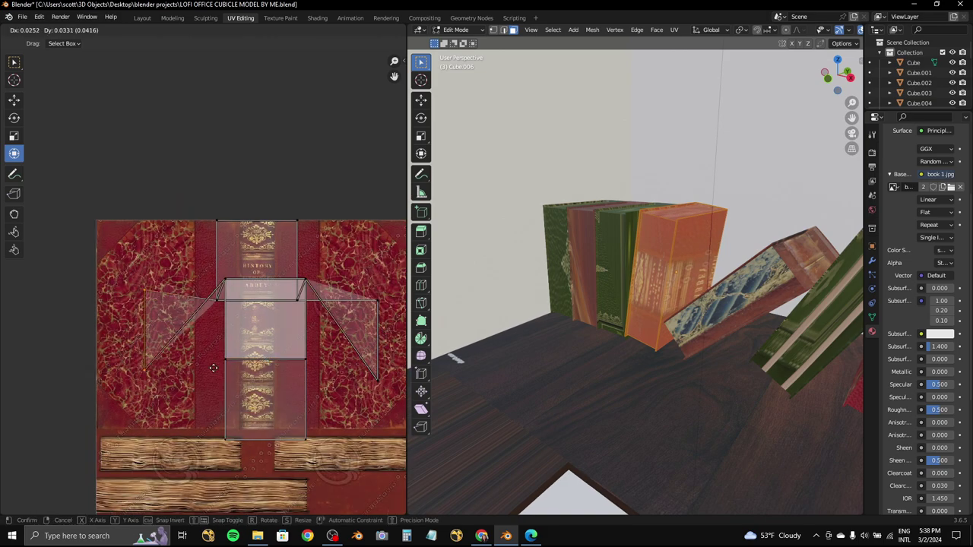
middle_drag(551, 274, 532, 289)
click(143, 17)
middle_drag(425, 259, 452, 269)
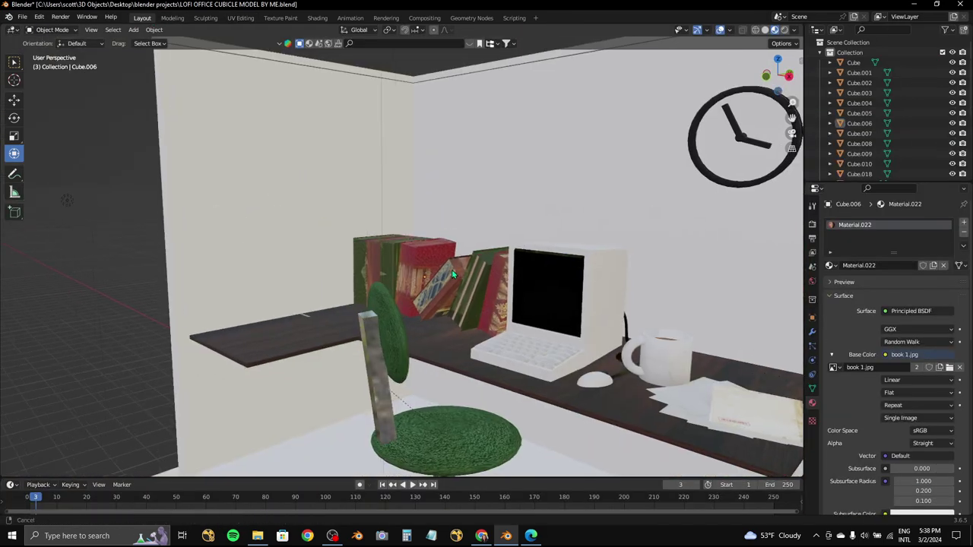
- Select the blue marbled book and inspect its UV layout against the texture
click(471, 278)
click(240, 17)
scroll(380, 206, down, 5)
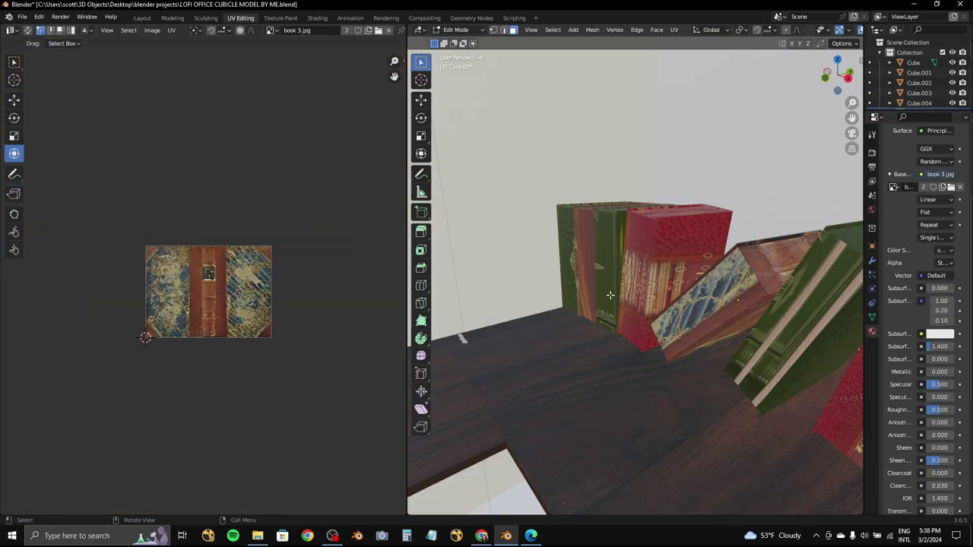
scroll(258, 288, up, 3)
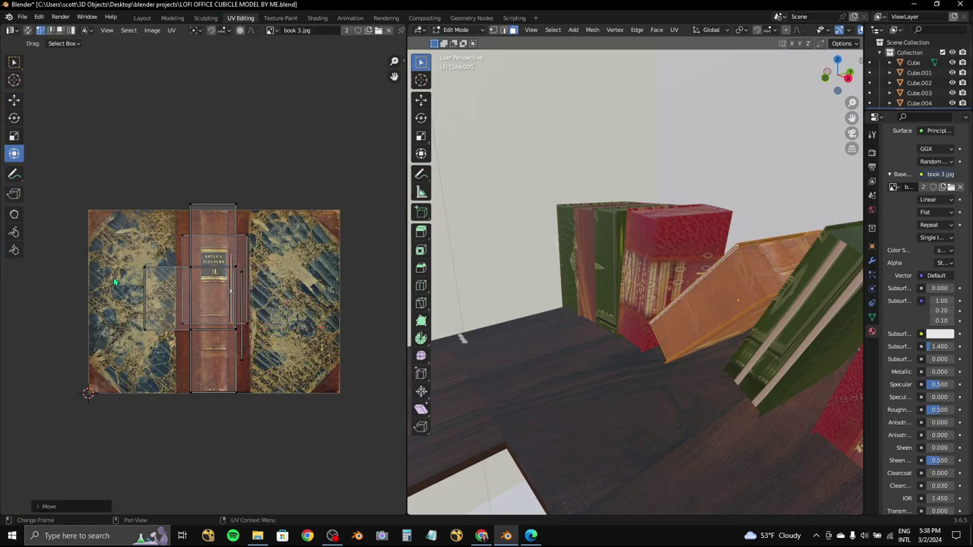
scroll(635, 304, down, 3)
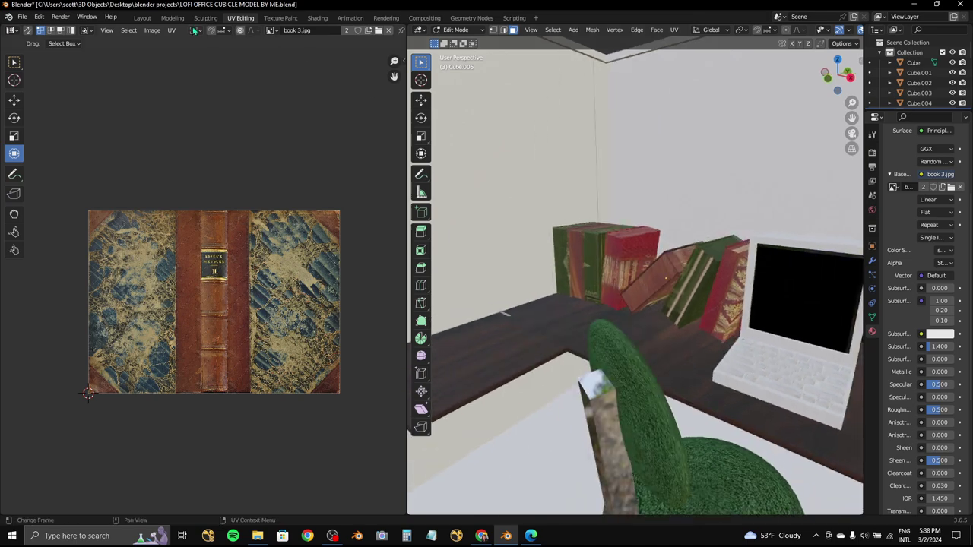
click(143, 17)
middle_drag(365, 165, 375, 173)
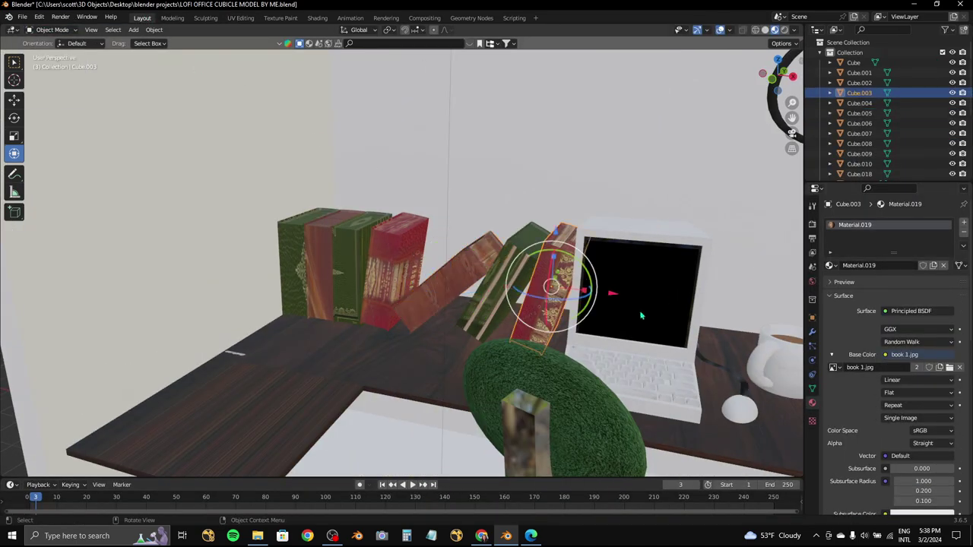
- Search Yahoo Images in Edge for book pages texture and preview a page-edge image
click(530, 535)
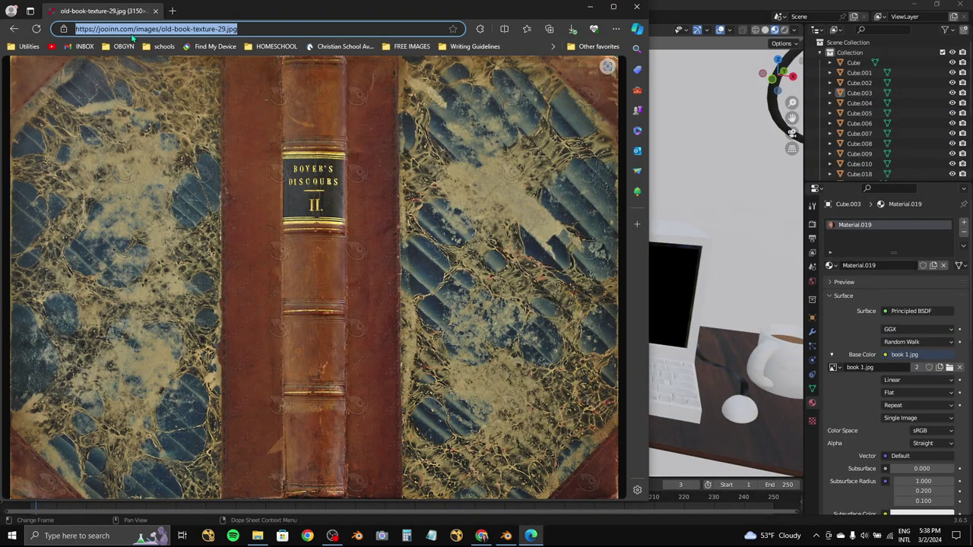
text(pbook page)
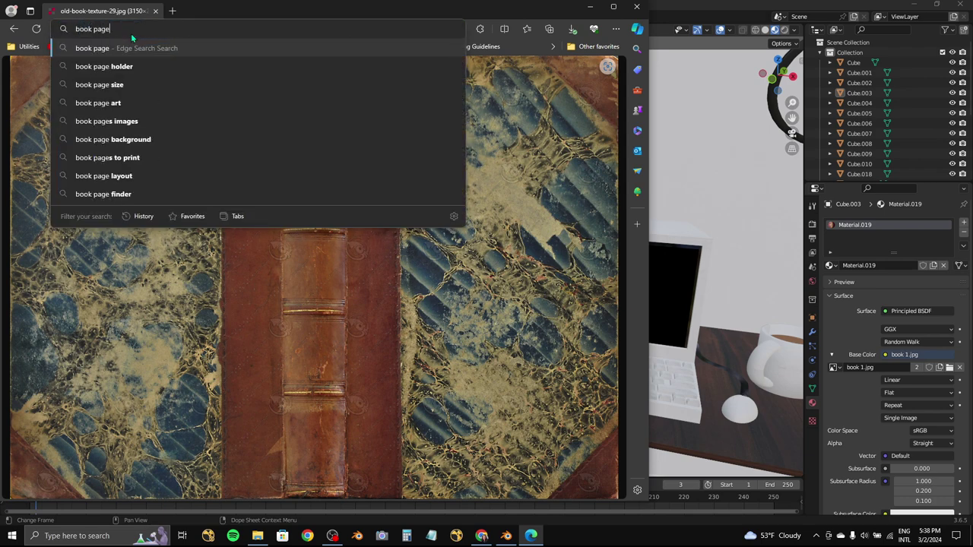
text(xture)
key(Return)
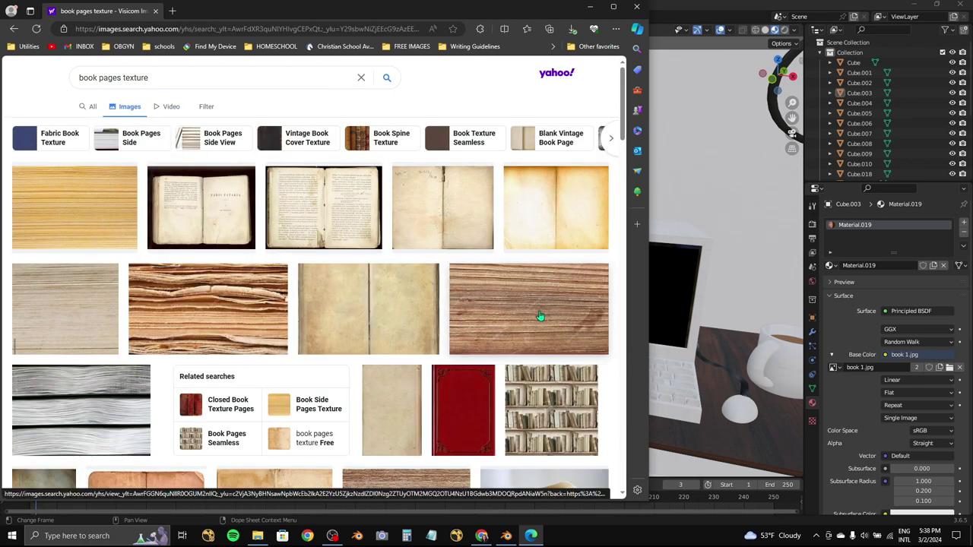
click(539, 315)
click(597, 140)
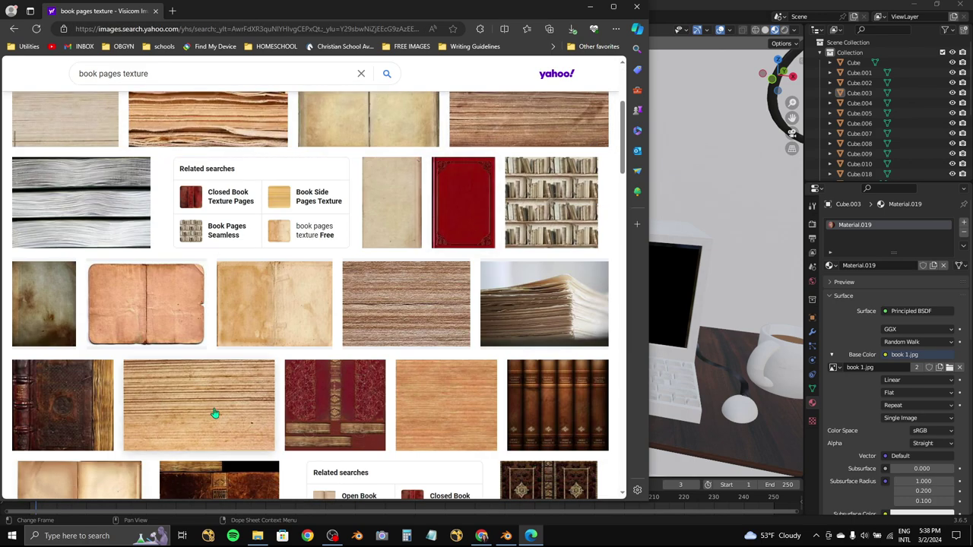
- Save the page-edge image to Downloads as 'book page flat side texure' and return to Blender
scroll(215, 414, up, 5)
click(274, 258)
key(ctrl+s)
text(b)
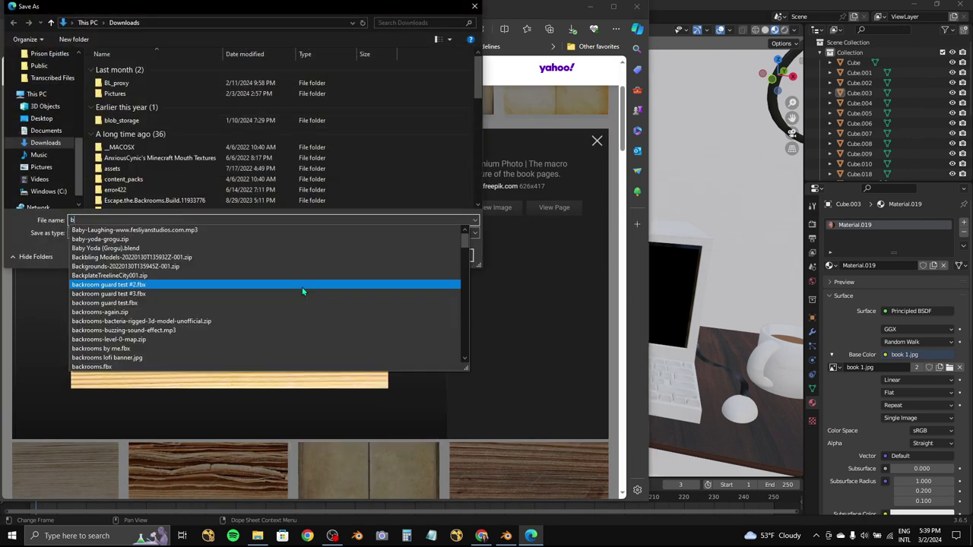
text(ook page flat side texure)
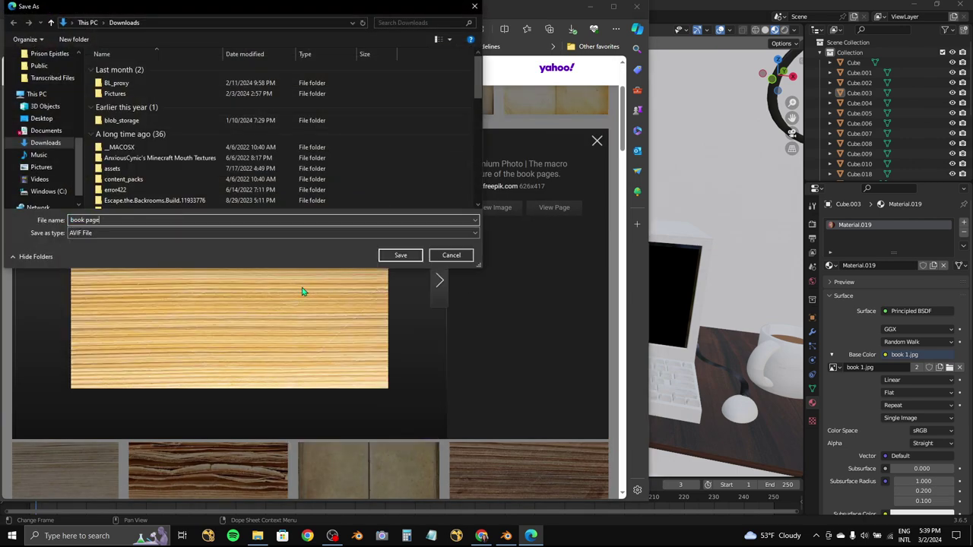
click(400, 255)
click(505, 535)
scroll(517, 266, up, 4)
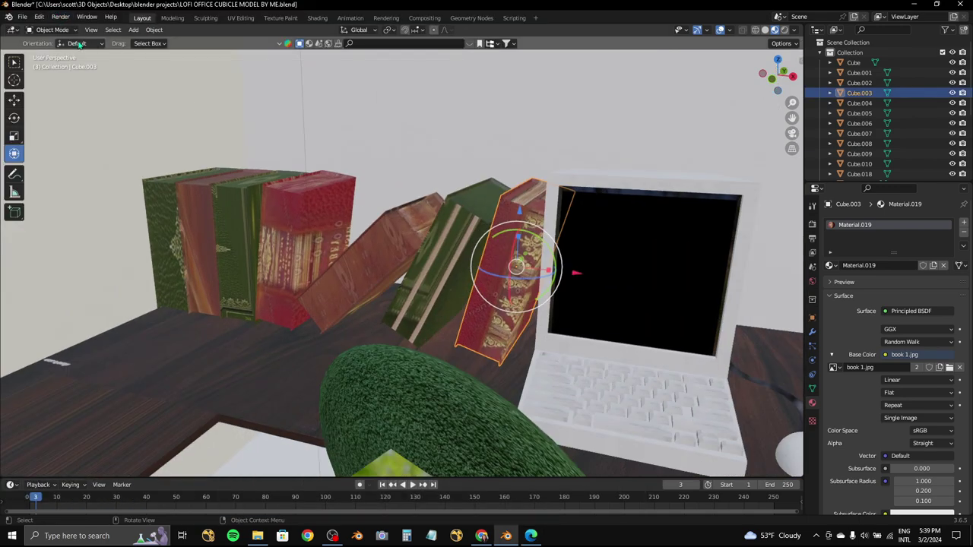
- Add a second material slot to book Cube.003 and assign the new Material.026 to it
click(52, 53)
mouse_move(456, 274)
middle_down()
mouse_move(421, 283)
mouse_move(445, 398)
middle_up()
scroll(444, 398, up, 3)
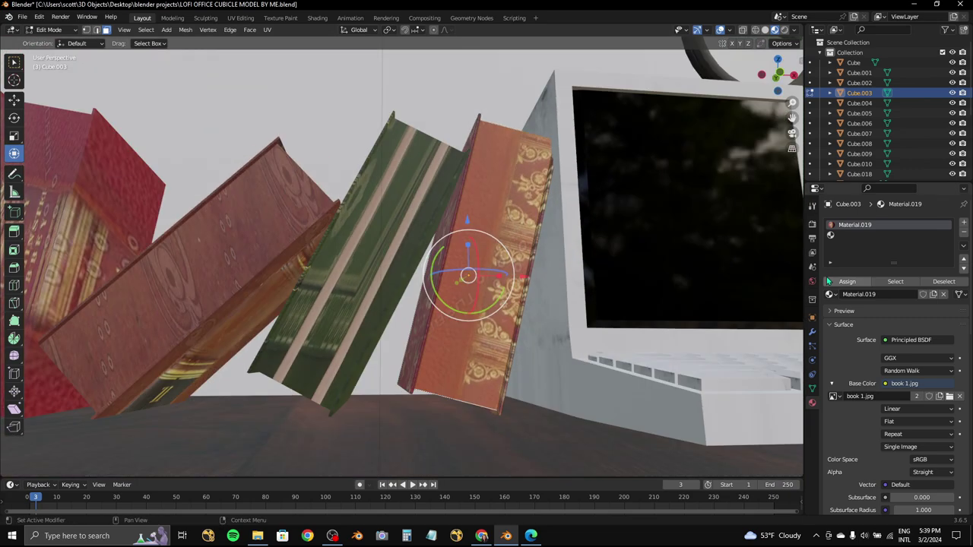
click(964, 222)
click(859, 295)
click(846, 281)
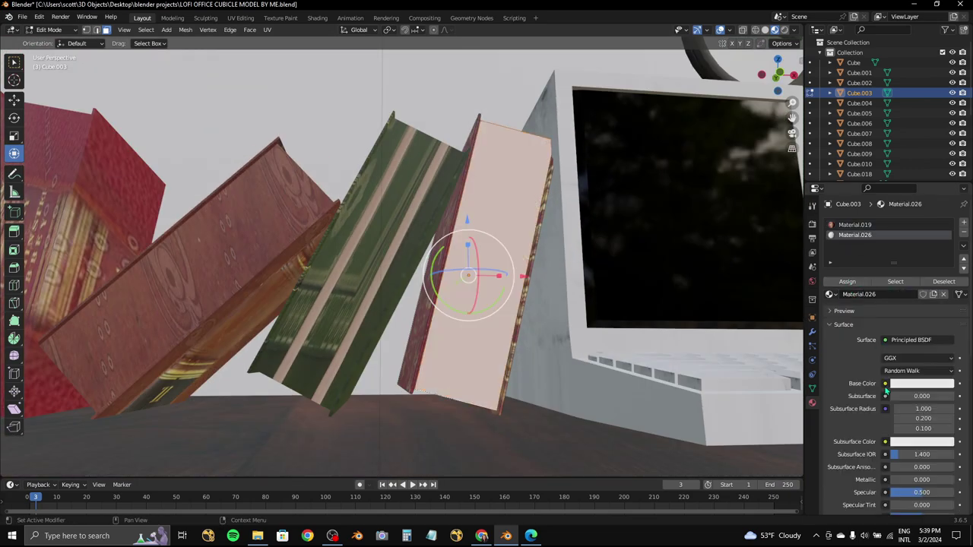
- Make Material.026's base colour an Image Texture and browse the Downloads folder for its image
click(922, 397)
click(256, 346)
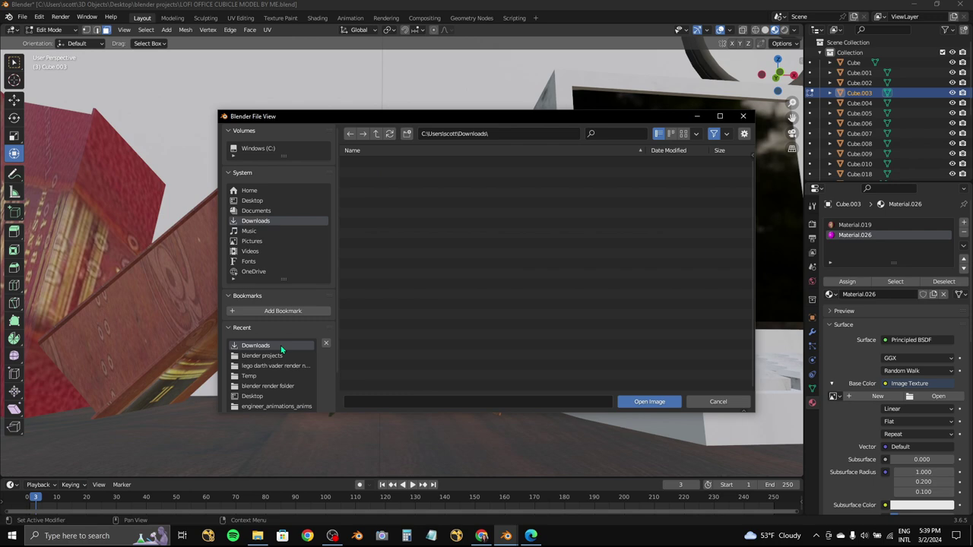
click(612, 134)
text(pa)
key(BackSpace)
key(BackSpace)
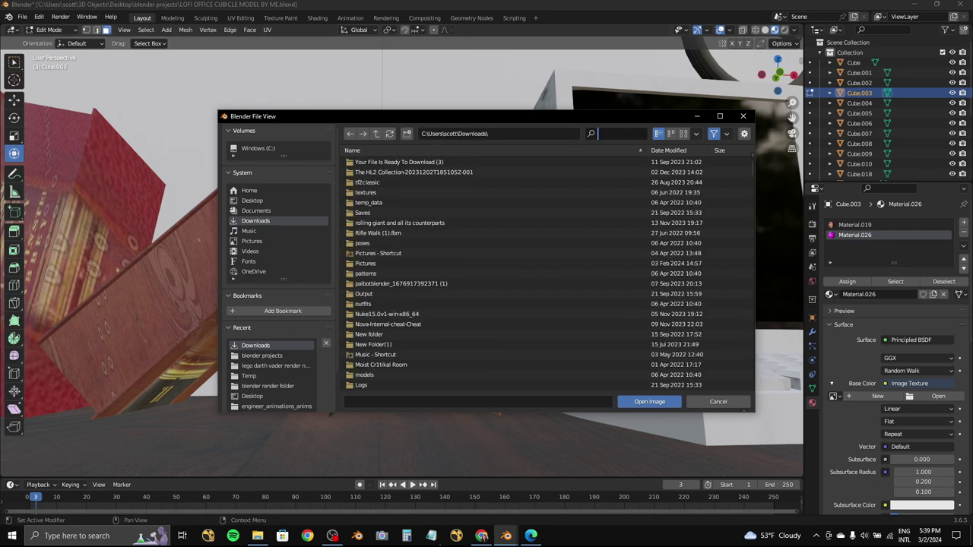
key(alt+Tab)
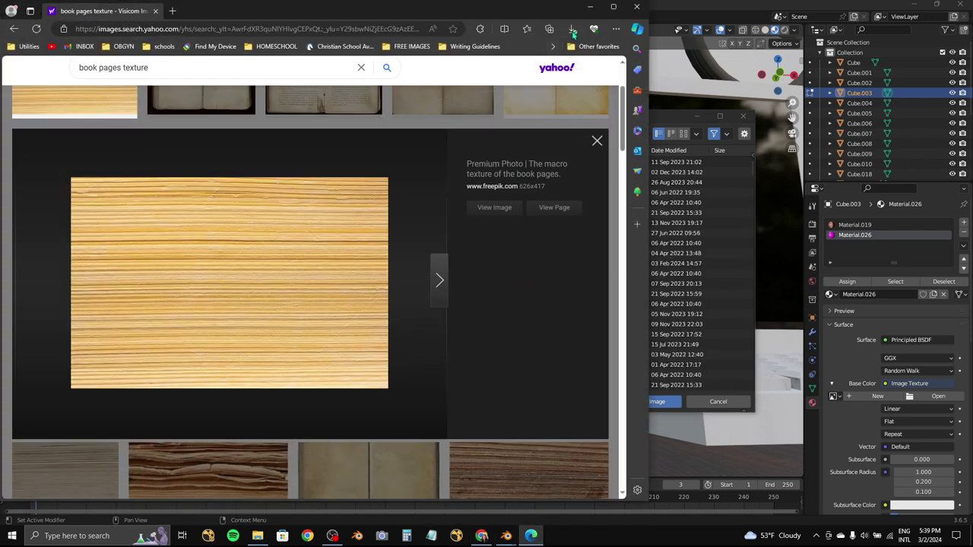
- Check the downloaded AVIF page texture by opening it from its Downloads folder
click(573, 29)
click(534, 66)
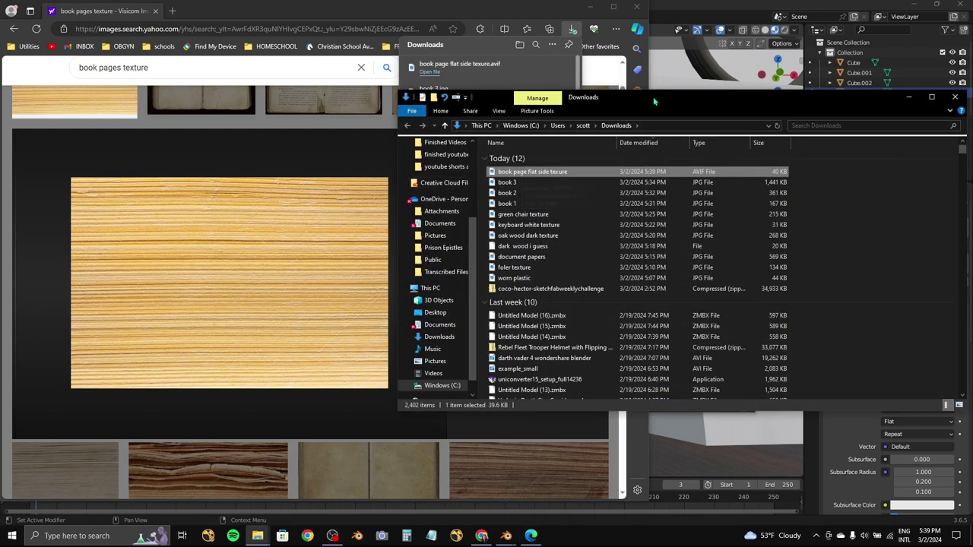
double_click(655, 173)
click(773, 47)
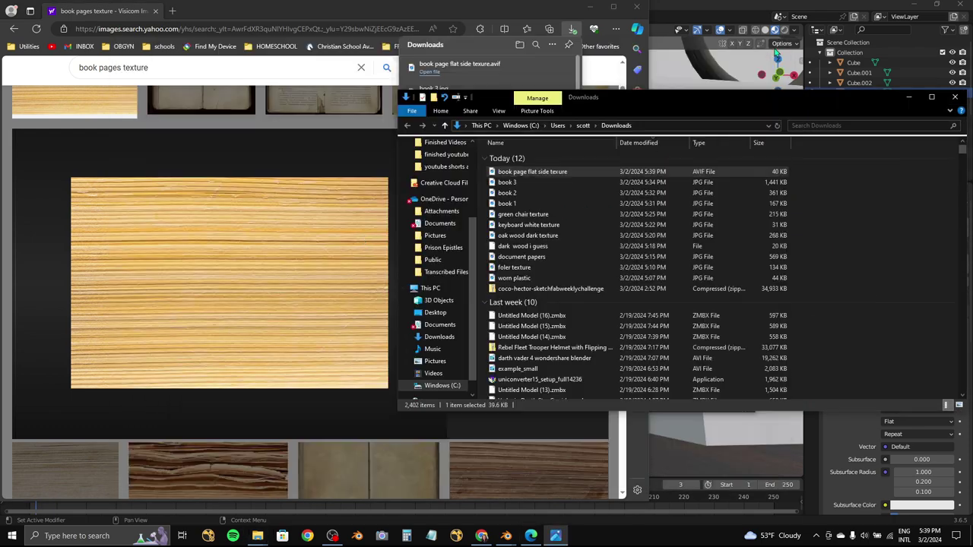
- Save the previewed page image again into Downloads as 'page 2 test'
right_click(246, 248)
click(274, 276)
text(page 2 test)
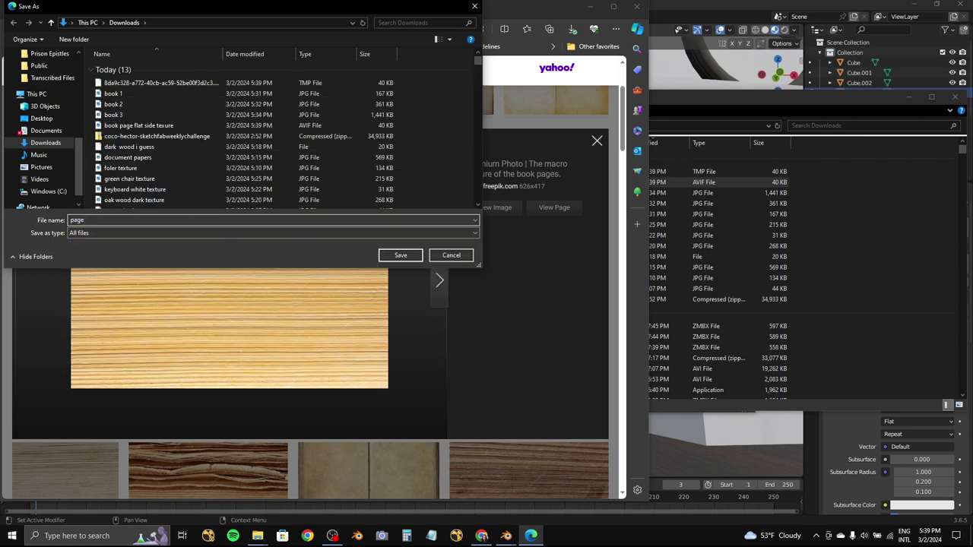
click(386, 258)
click(586, 183)
- Filter Blender's file browser for 'page', then clear the filter and return to the image results
click(909, 97)
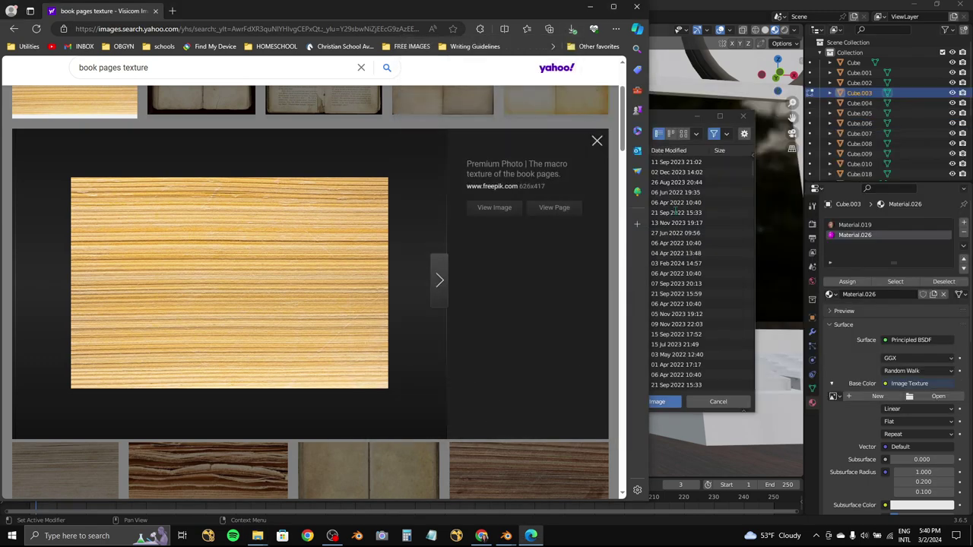
click(646, 122)
text(page)
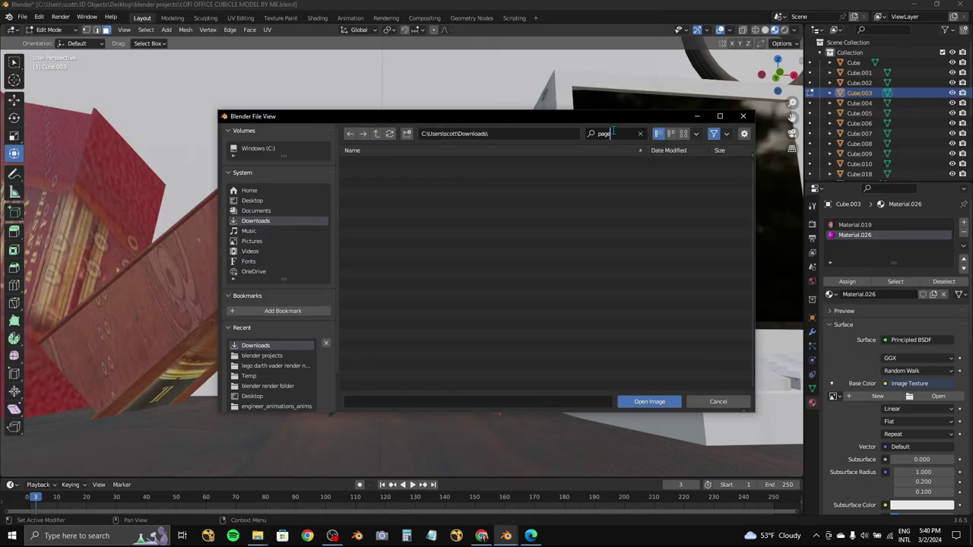
key(Escape)
click(531, 536)
- Save the lined book-pages texture image from the results to Downloads
key(Escape)
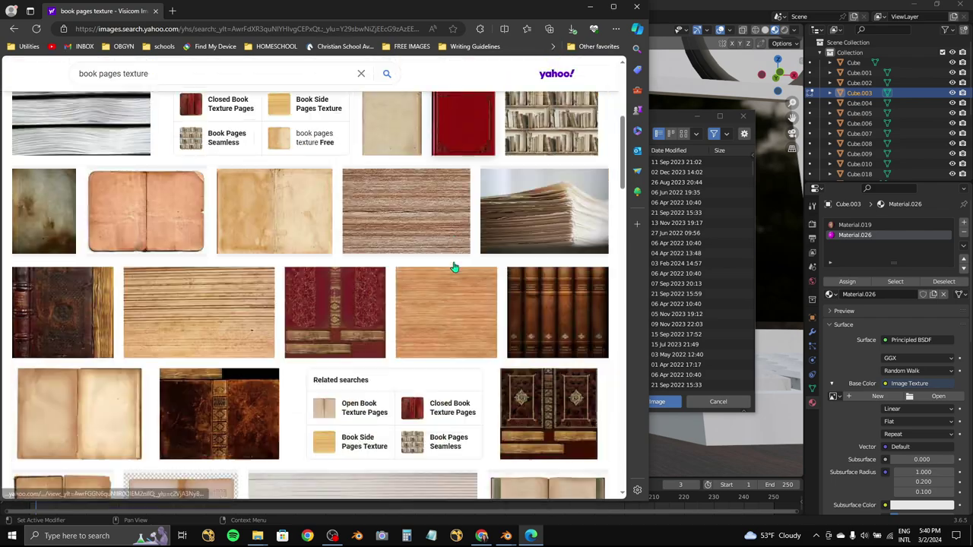
scroll(345, 315, down, 2)
scroll(344, 315, down, 3)
scroll(338, 321, down, 3)
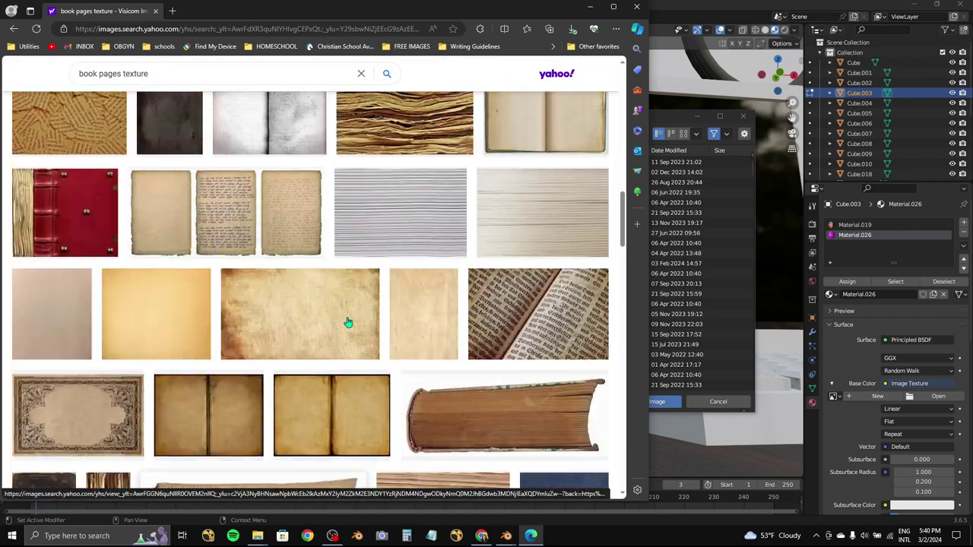
click(357, 254)
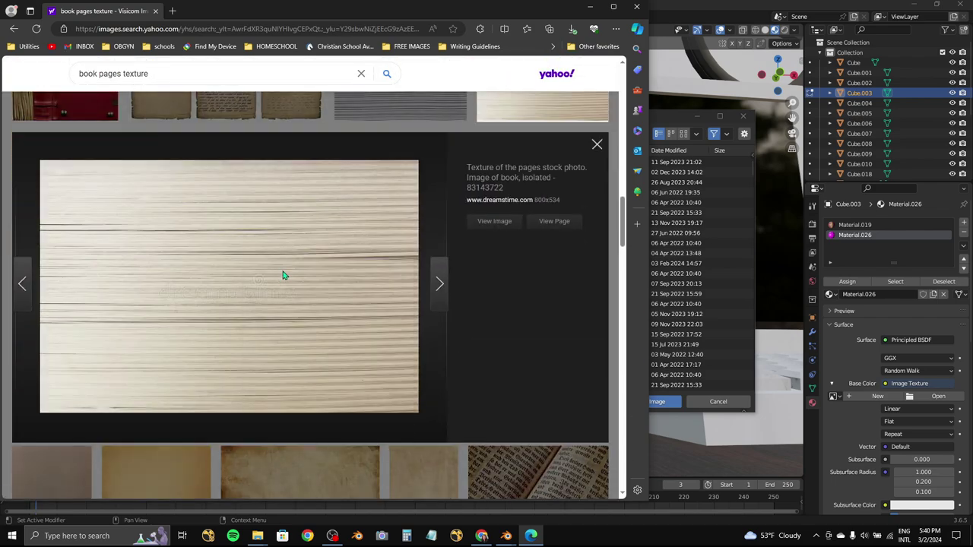
scroll(317, 263, down, 3)
scroll(317, 262, up, 3)
right_click(265, 275)
click(290, 296)
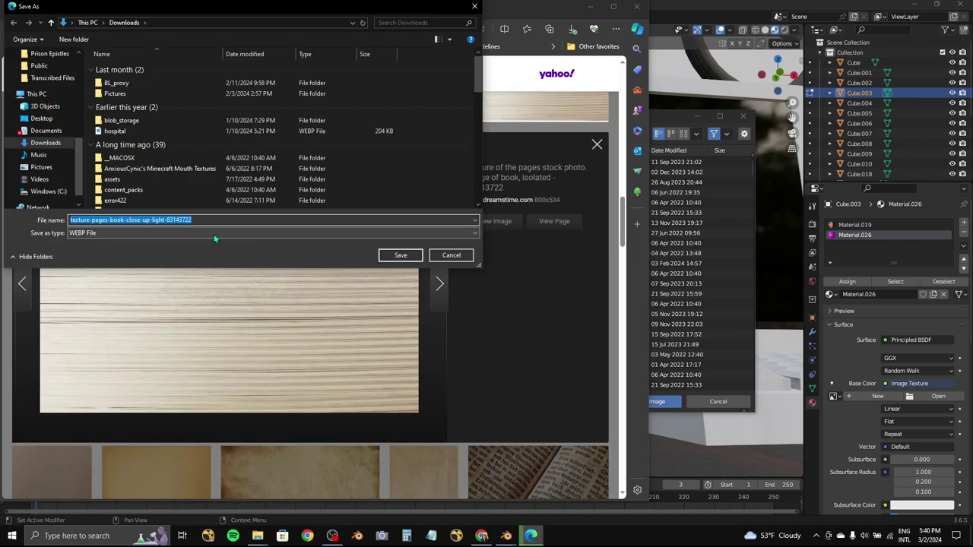
click(454, 262)
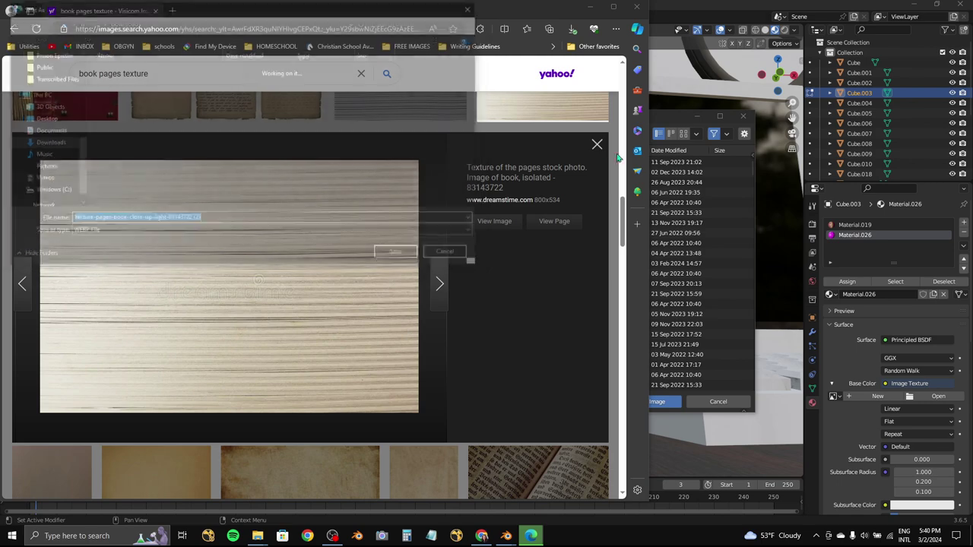
click(449, 255)
- Find and save the striped page-edge texture image further down the results
click(597, 143)
scroll(395, 339, down, 2)
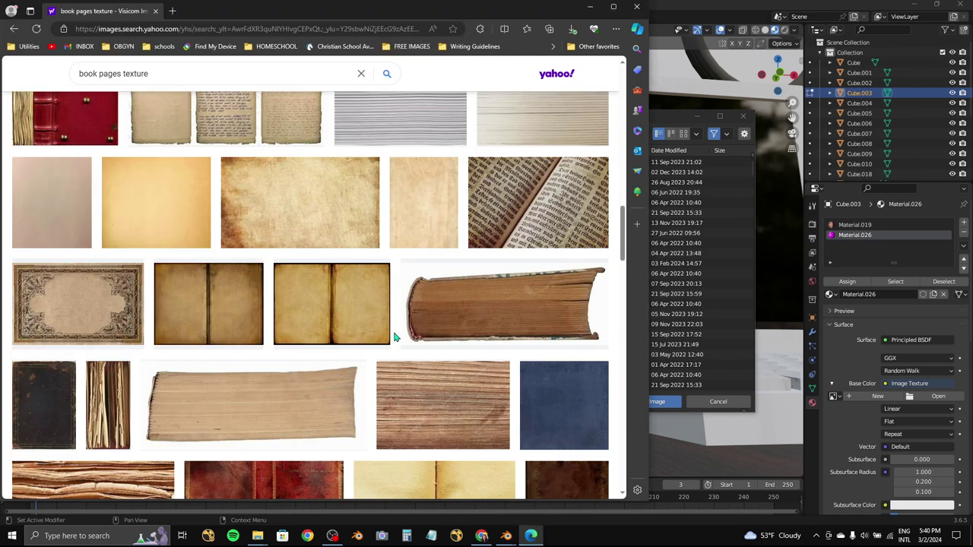
scroll(395, 335, down, 3)
scroll(395, 336, down, 3)
scroll(395, 336, down, 3)
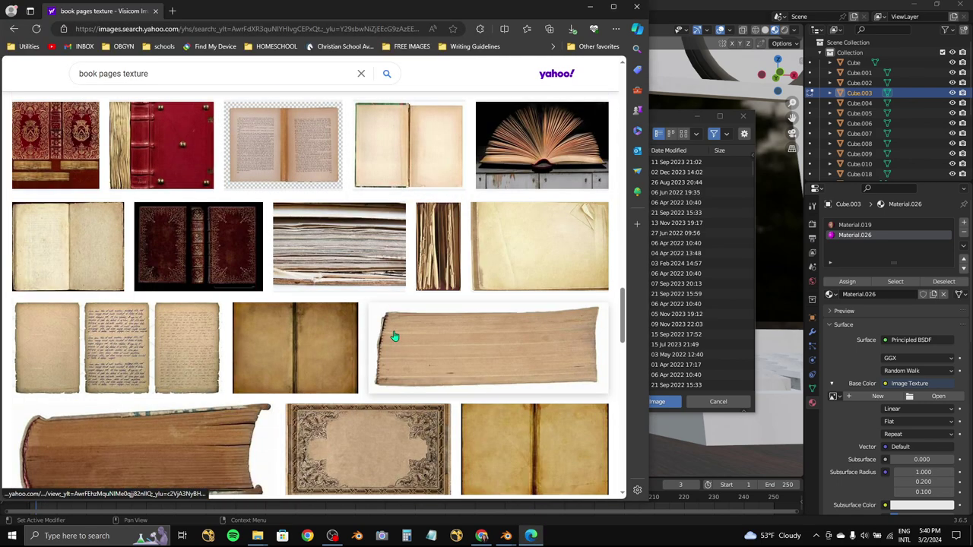
scroll(394, 336, down, 3)
scroll(394, 337, up, 10)
scroll(393, 337, down, 3)
scroll(347, 332, down, 3)
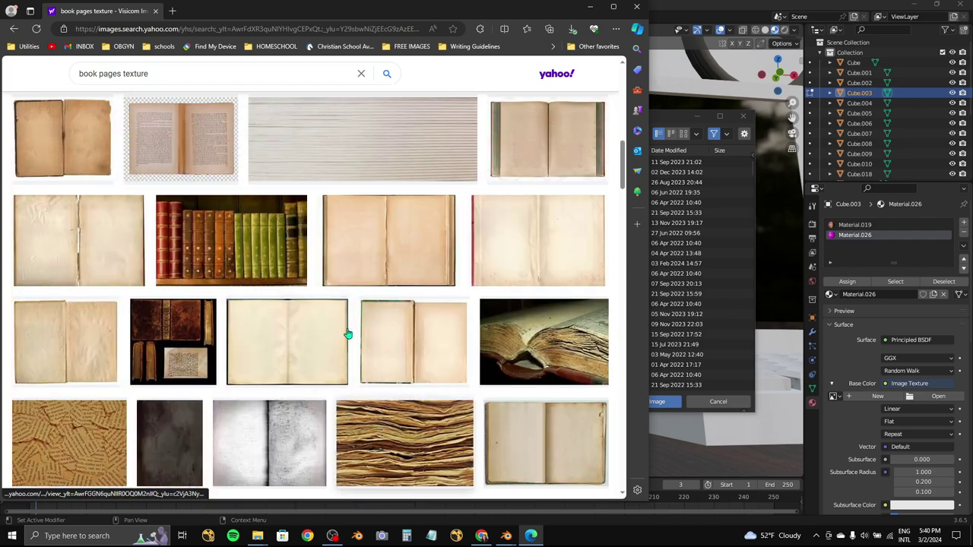
scroll(347, 332, down, 3)
click(382, 365)
right_click(258, 308)
click(308, 328)
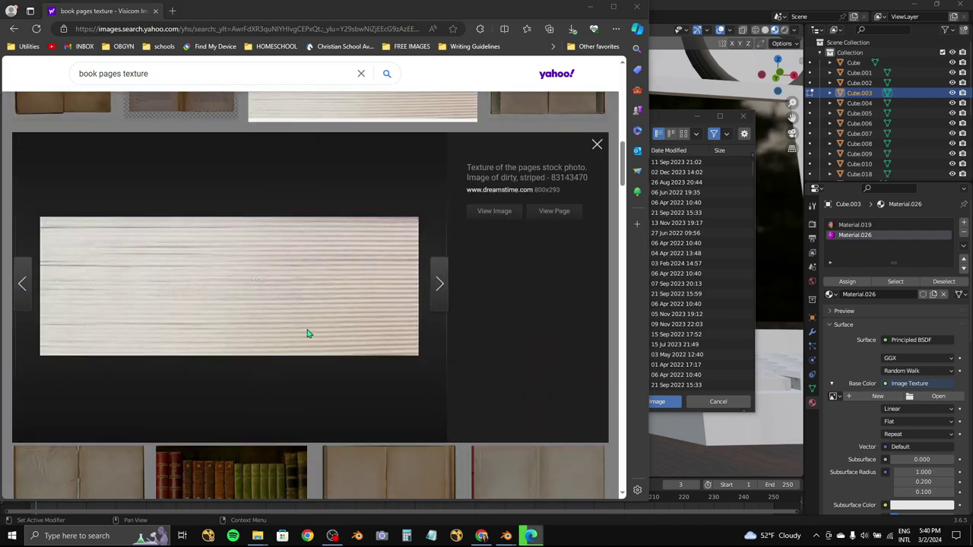
click(451, 255)
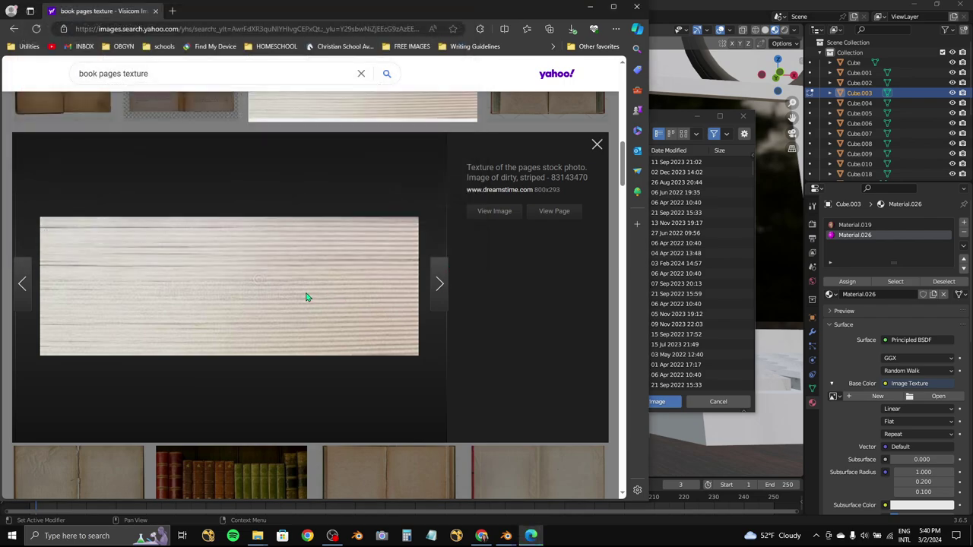
scroll(307, 298, up, 5)
scroll(306, 297, down, 5)
key(Escape)
- Open the first freepik macro book-pages photo at full size on its own page
scroll(434, 257, up, 5)
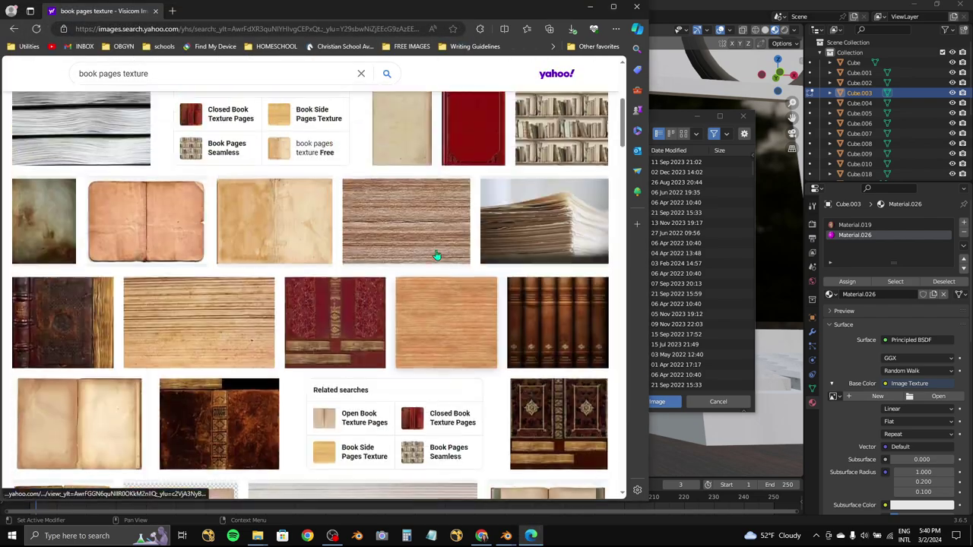
scroll(434, 256, up, 2)
scroll(410, 259, up, 5)
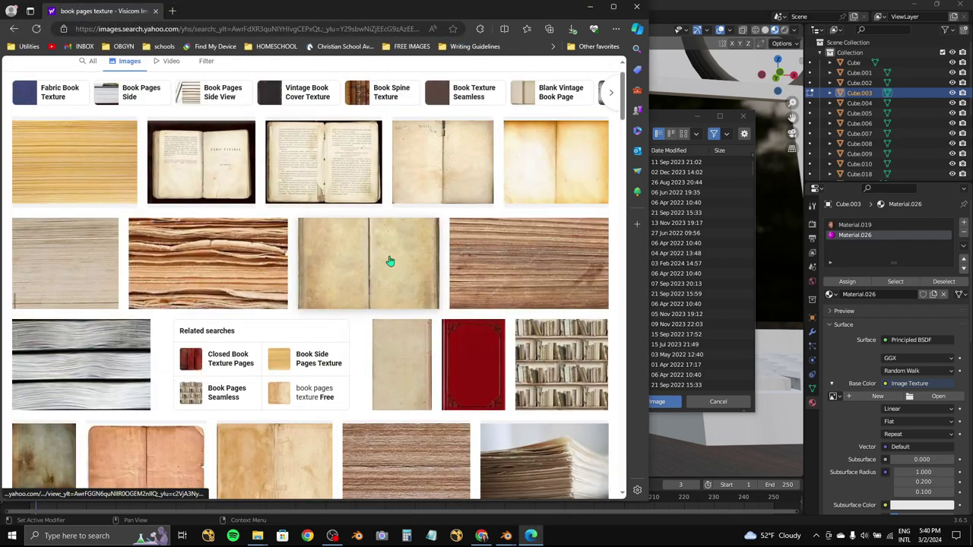
click(84, 155)
click(494, 211)
- Try saving the full-size book-pages image from its context menu, then cancel
right_click(317, 256)
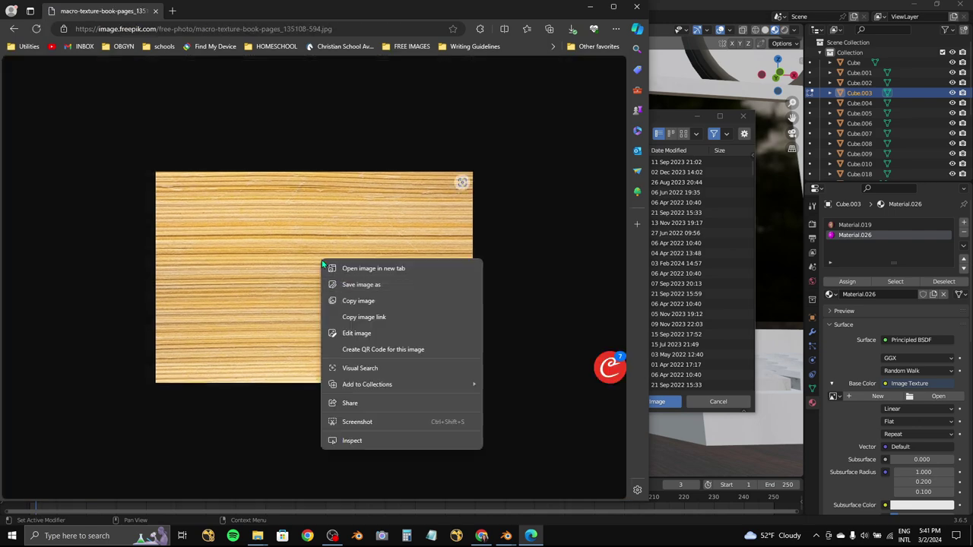
click(349, 286)
click(145, 234)
click(439, 258)
drag(425, 273, 220, 4)
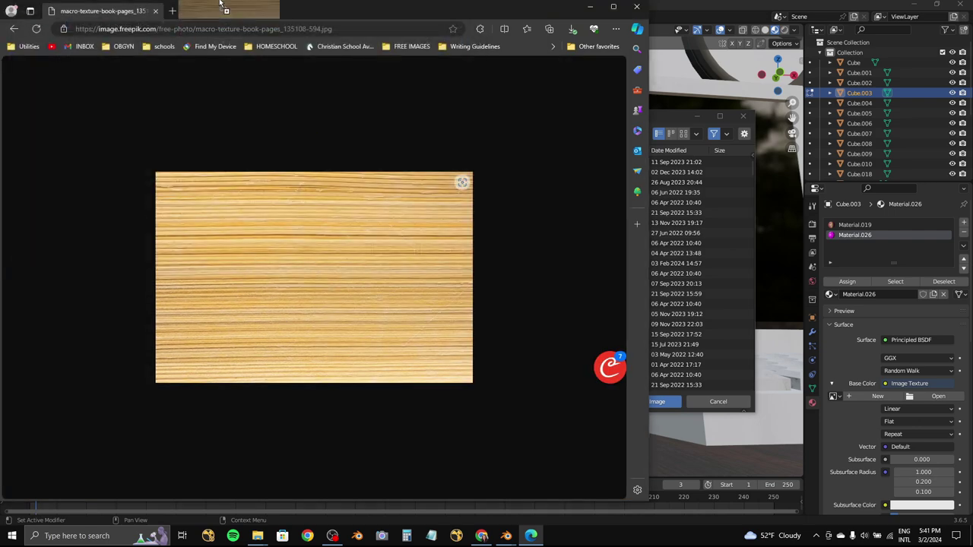
right_click(293, 219)
click(329, 244)
click(430, 310)
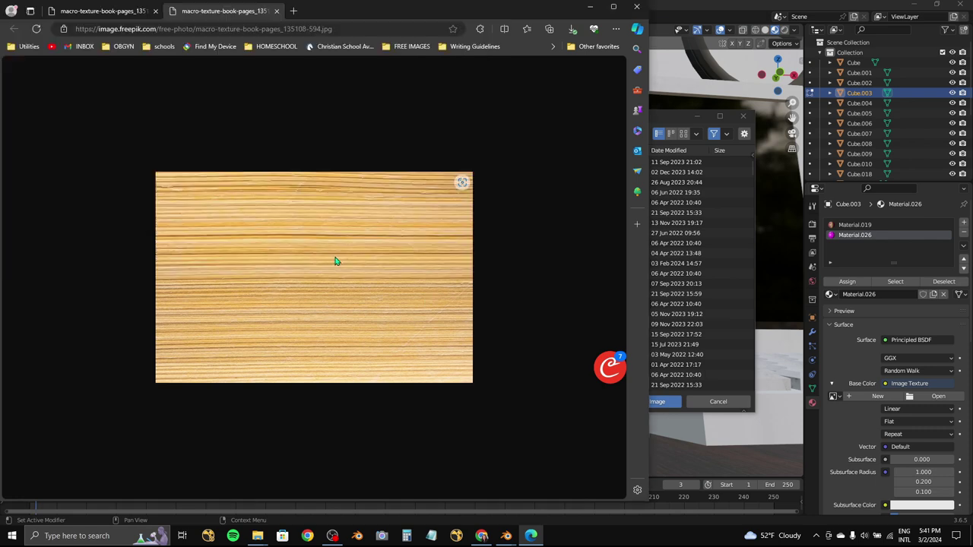
- Save the image via Edge's image editor to Downloads as cfjfvjx8.png and return to Blender
right_click(331, 257)
click(366, 332)
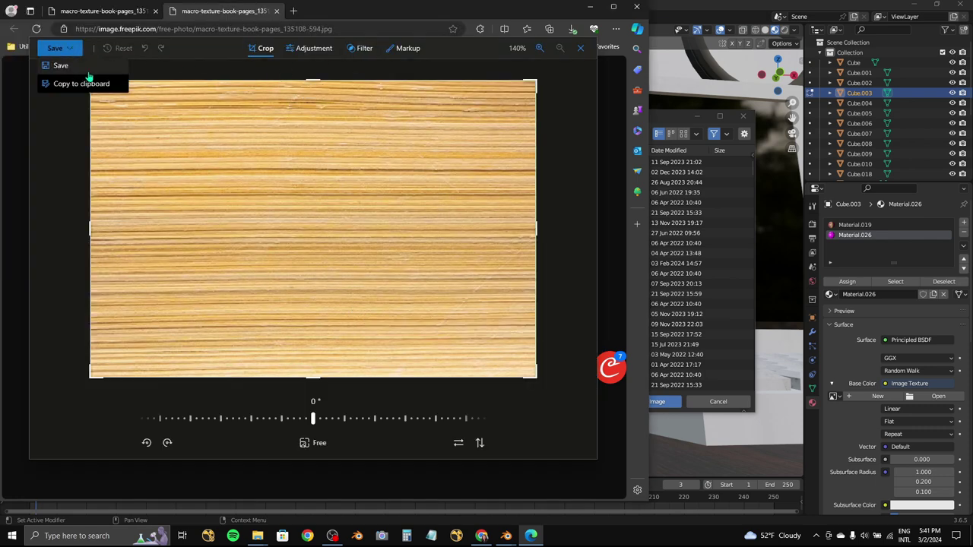
click(83, 67)
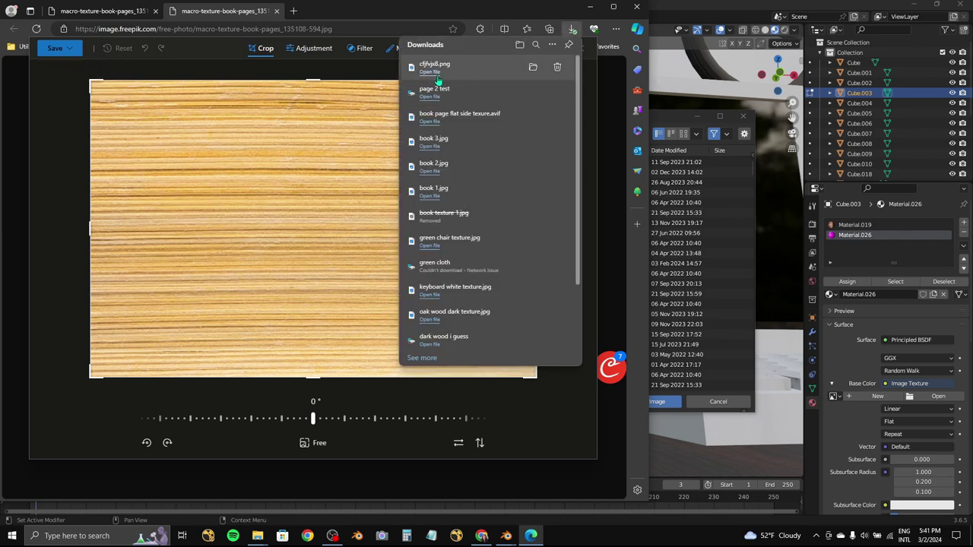
click(533, 67)
click(909, 97)
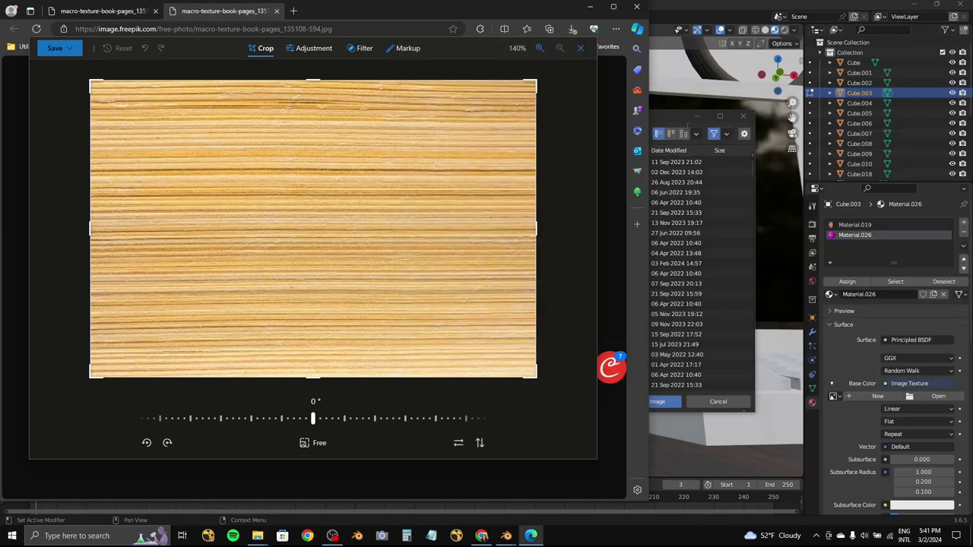
click(618, 373)
- Load cfjfvjx8.png from Downloads as Material.026's image texture
text(c)
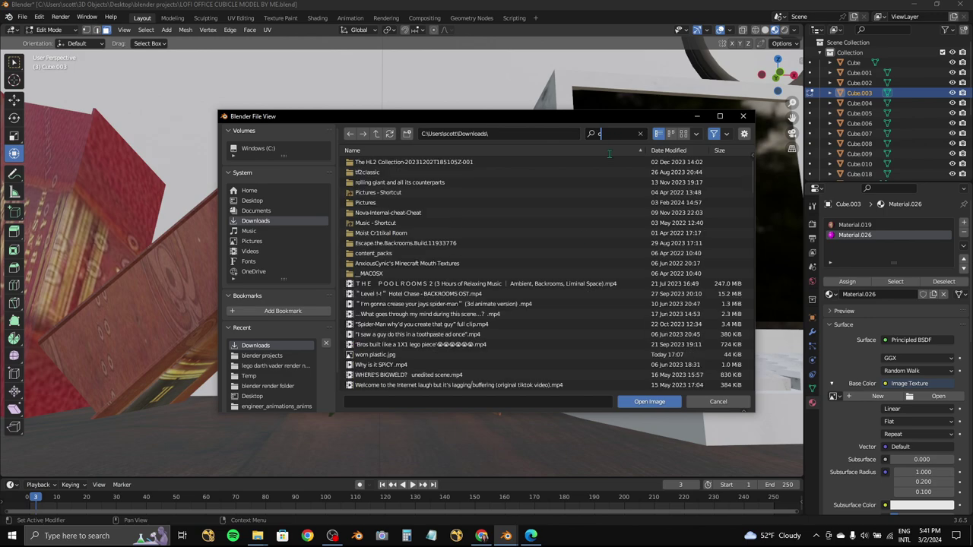
scroll(617, 348, down, 3)
scroll(625, 354, down, 3)
scroll(625, 343, down, 3)
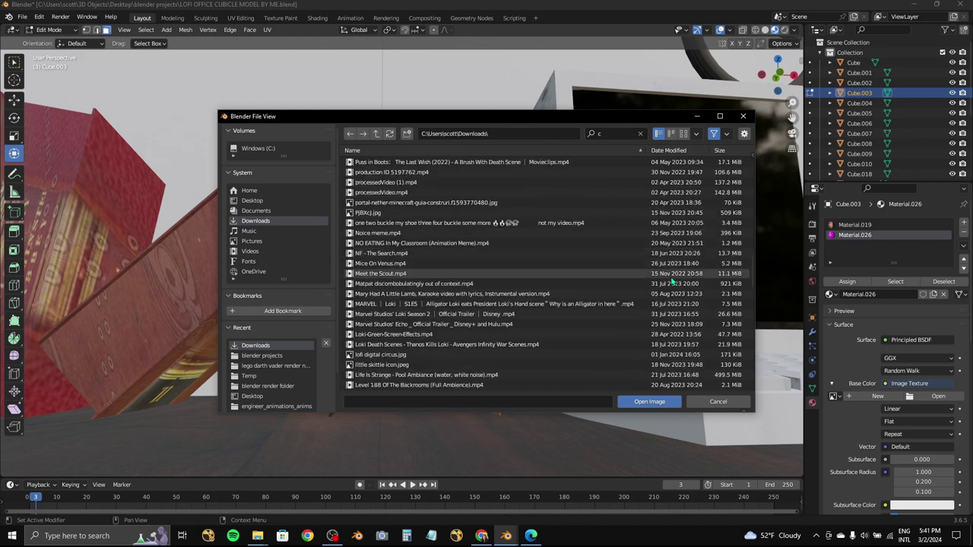
scroll(677, 282, down, 3)
scroll(675, 297, down, 1)
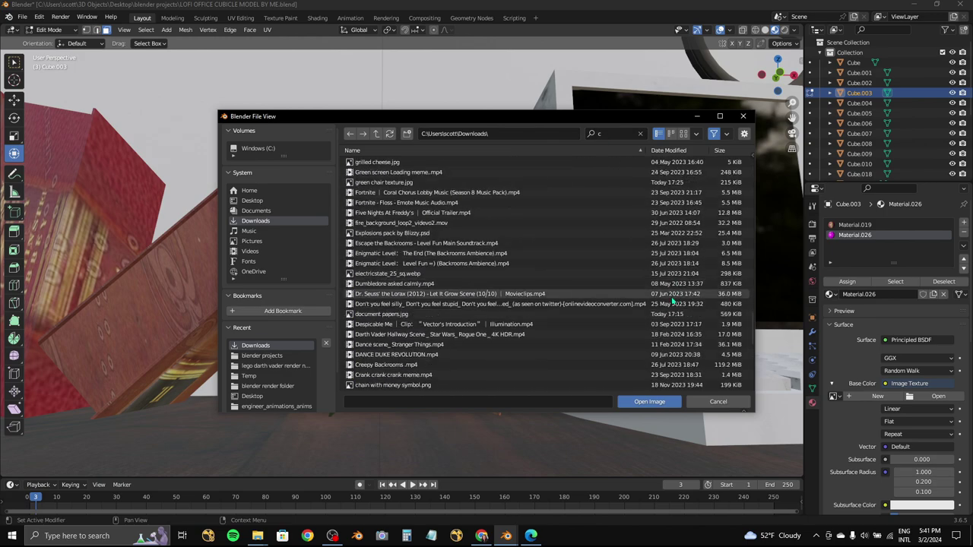
click(667, 182)
scroll(667, 228, down, 5)
scroll(664, 259, down, 3)
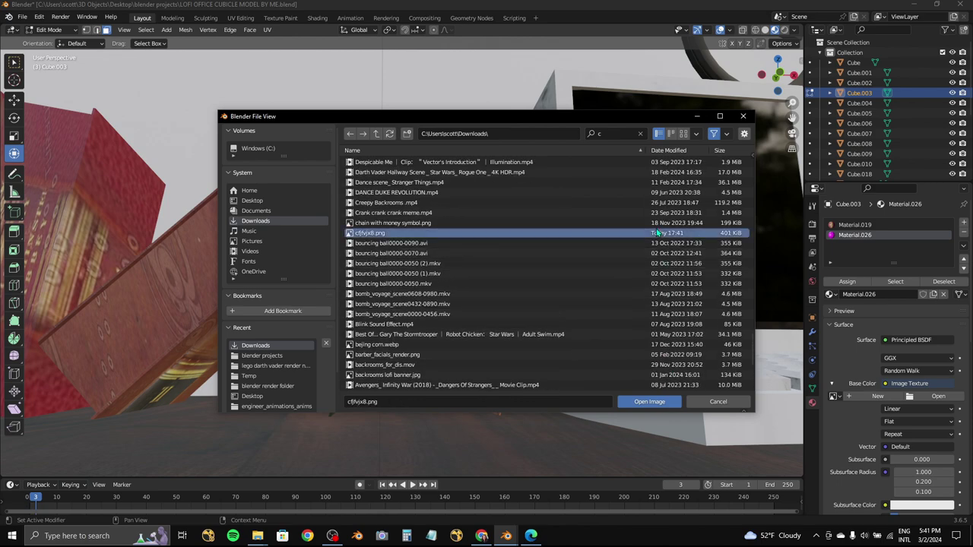
click(649, 401)
click(240, 18)
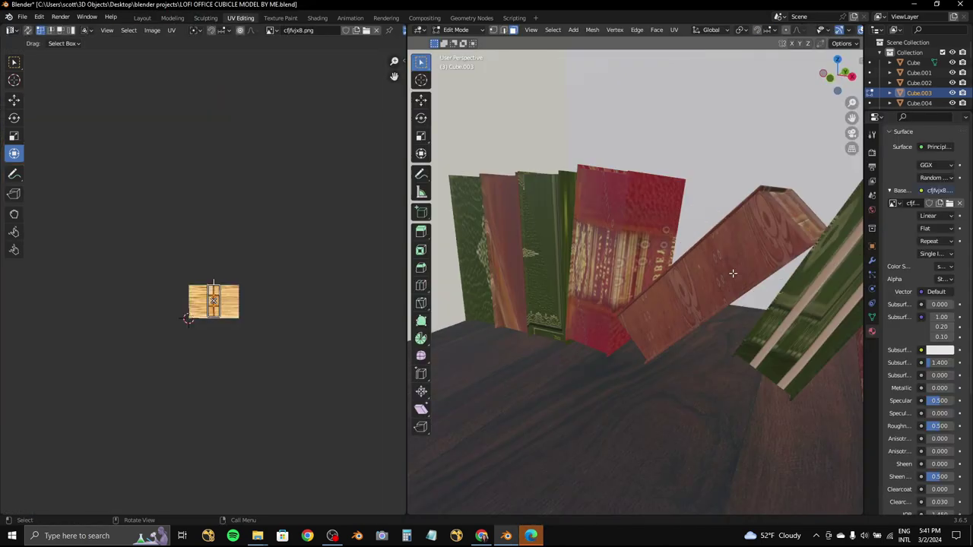
- Rotate and scale up Cube.003's UV island to fit the texture, then go back to Layout
middle_drag(733, 272, 577, 289)
scroll(269, 267, up, 3)
key(r)
click(263, 365)
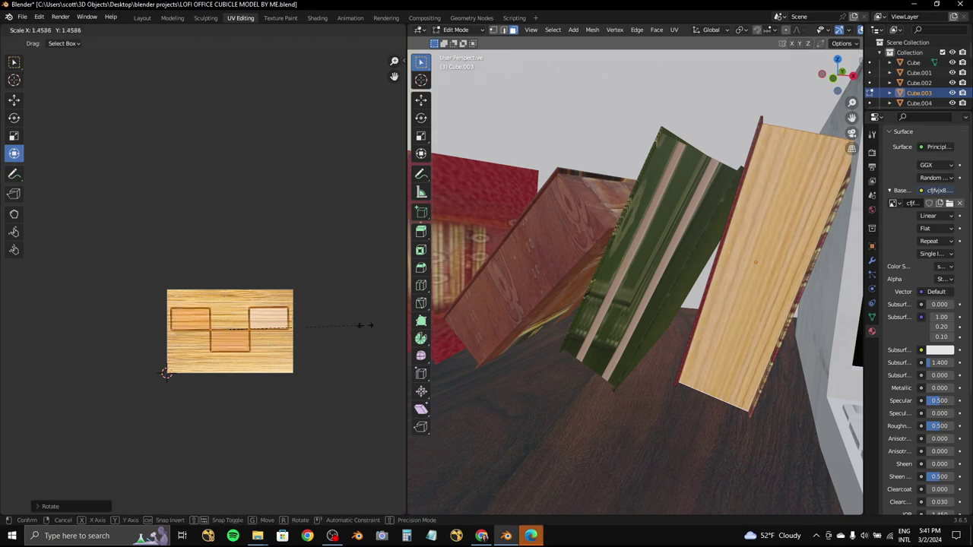
key(s)
click(358, 321)
mouse_move(577, 251)
middle_down()
mouse_move(640, 204)
mouse_move(632, 193)
middle_up()
scroll(632, 193, down, 5)
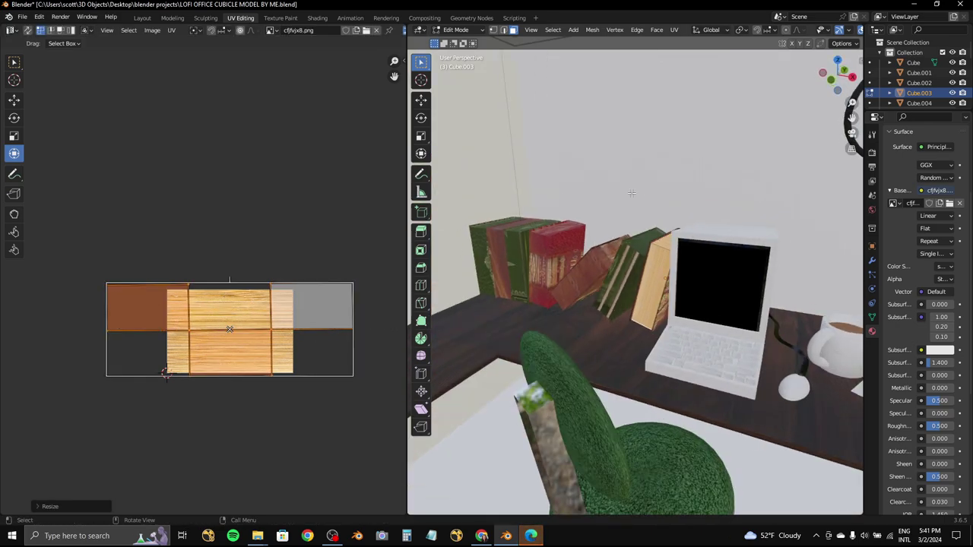
click(143, 18)
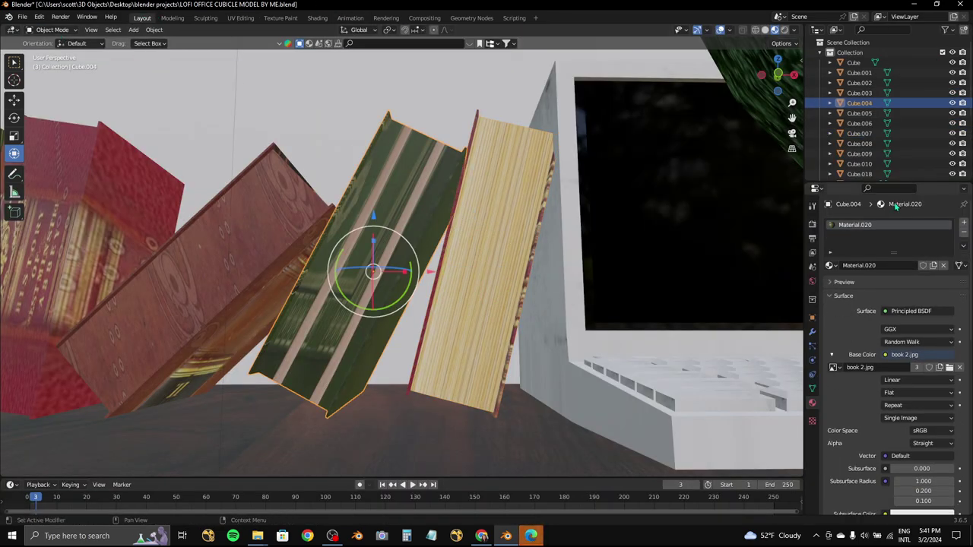
- Give green book Cube.004 a second material, Material.027, with an Image Texture base colour from Downloads
click(966, 225)
click(874, 282)
click(912, 371)
click(817, 441)
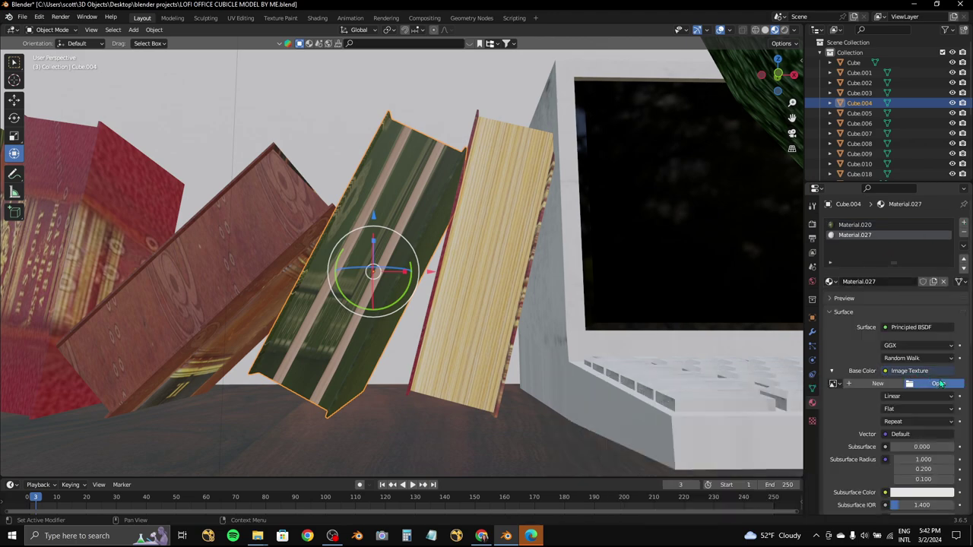
click(938, 383)
click(249, 346)
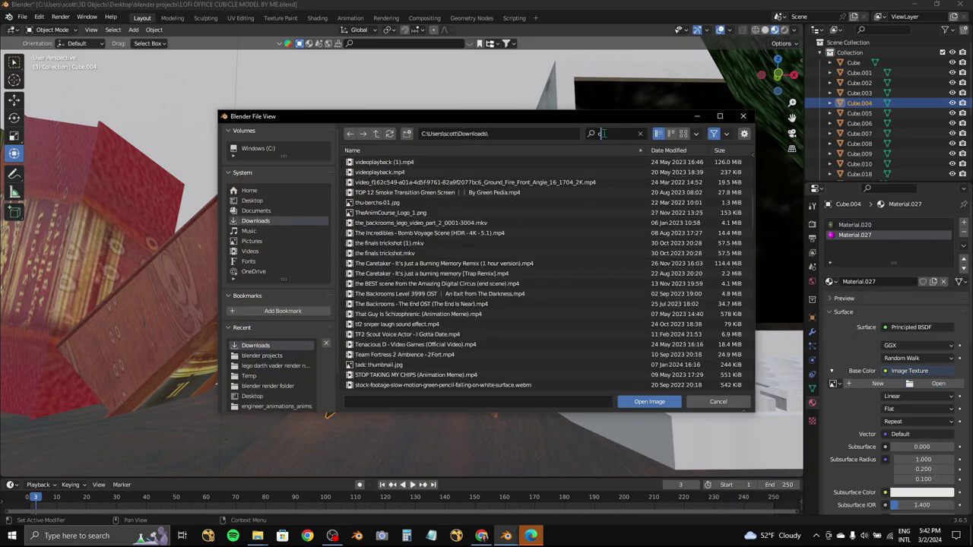
key(ctrl+f)
text(c)
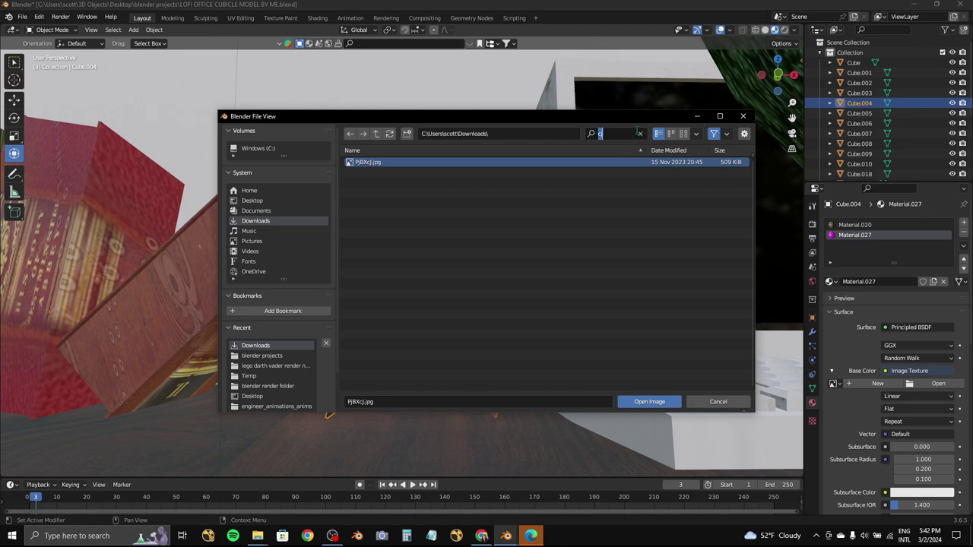
click(639, 133)
- Rename cfjfvjx8 in File Explorer to 'book paper texture OFFICAL'
click(257, 536)
click(209, 490)
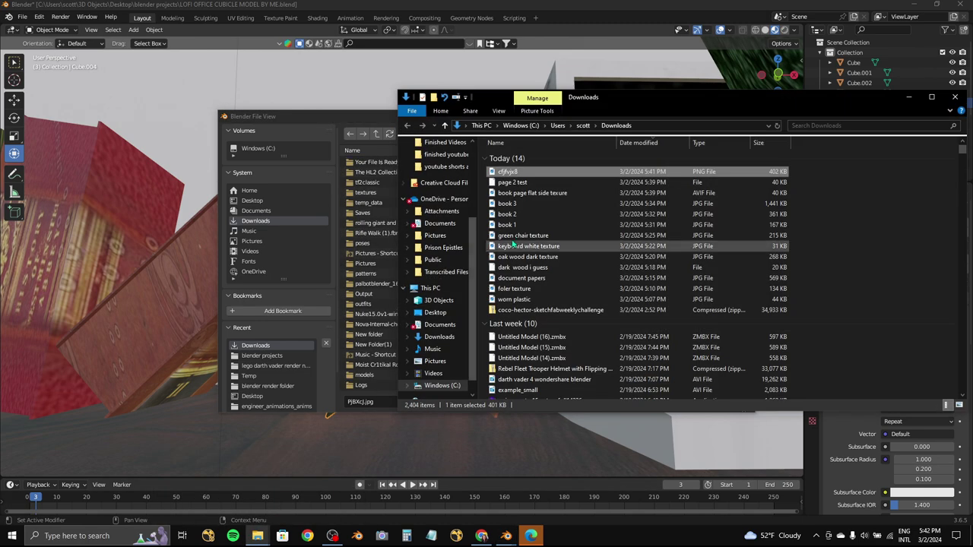
right_click(523, 173)
click(567, 414)
text(book pa)
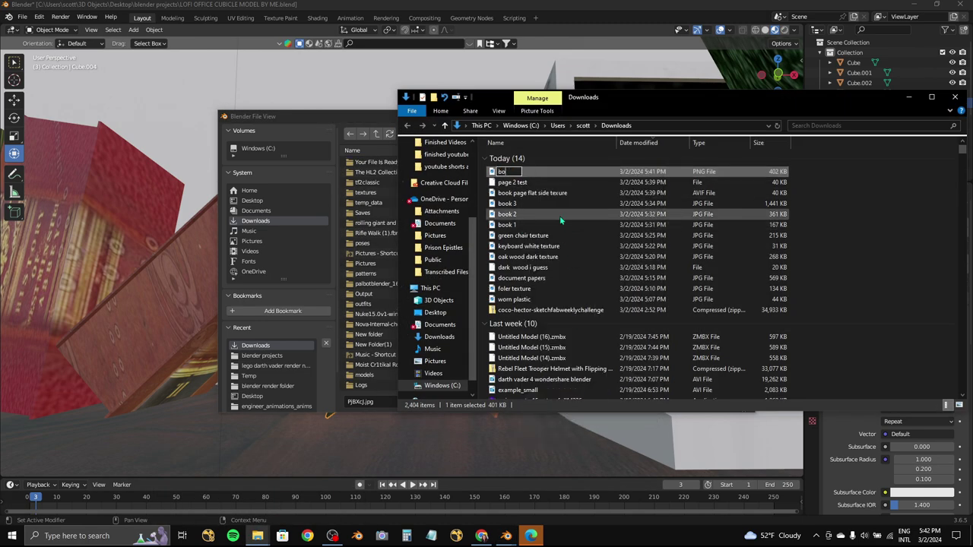
text(per texture OFFIC)
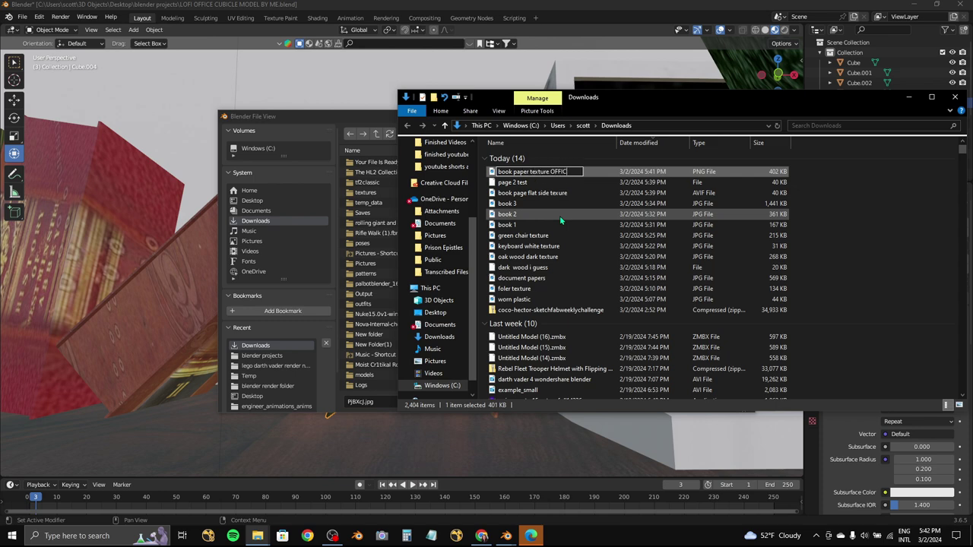
text(AL)
key(Return)
- Search Downloads for 'paper' and load book paper texture OFFICAL.png into Material.027
click(906, 97)
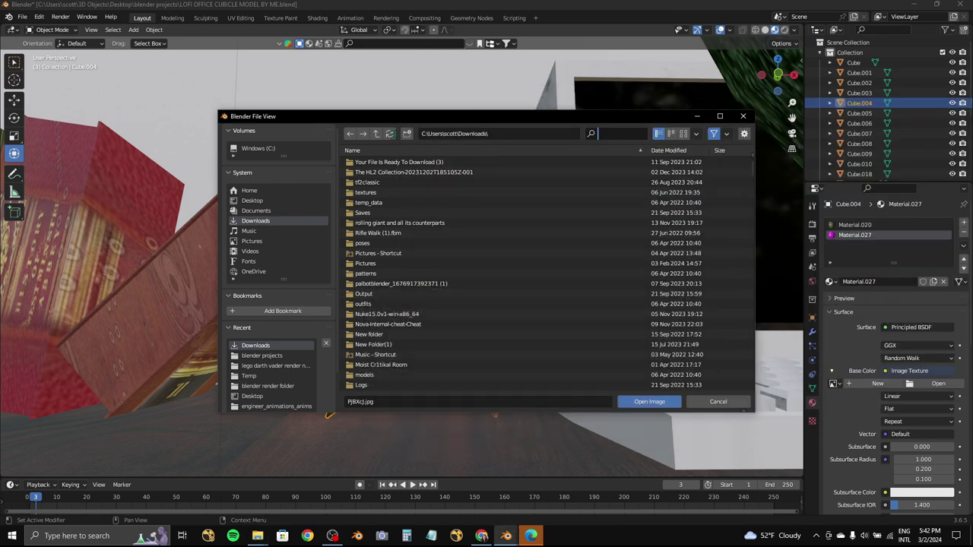
click(620, 137)
text(paper)
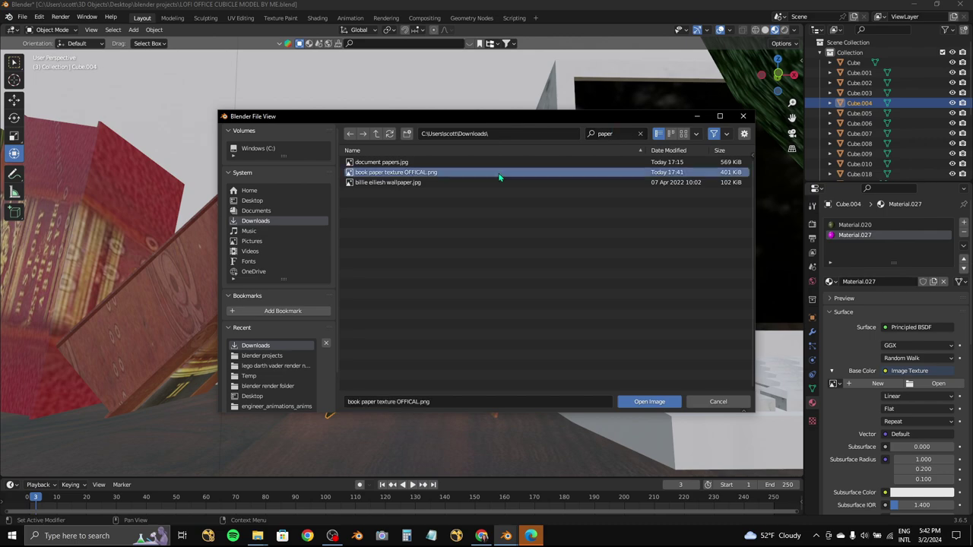
double_click(499, 174)
- Assign Material.027 to the green book's selected page faces in UV Editing, then return to Layout
click(241, 17)
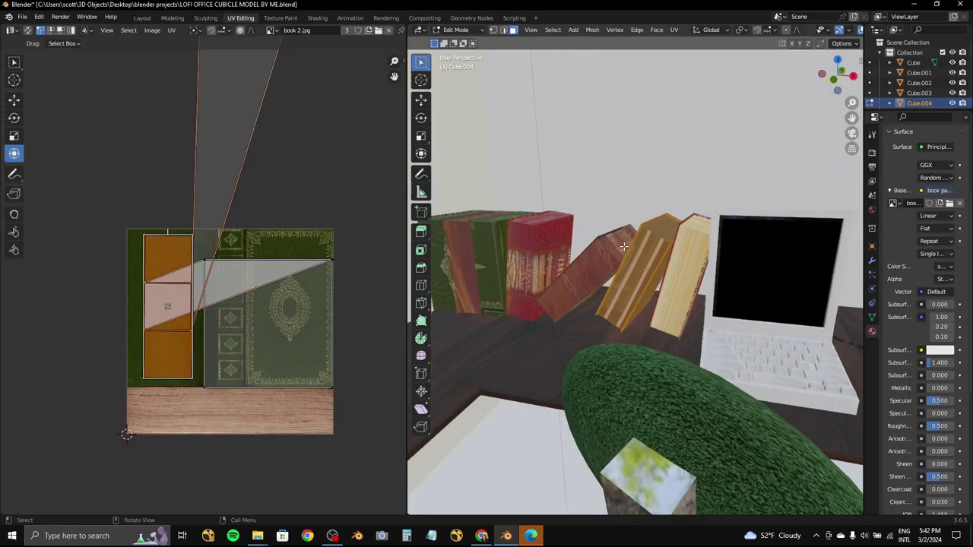
scroll(920, 228, up, 3)
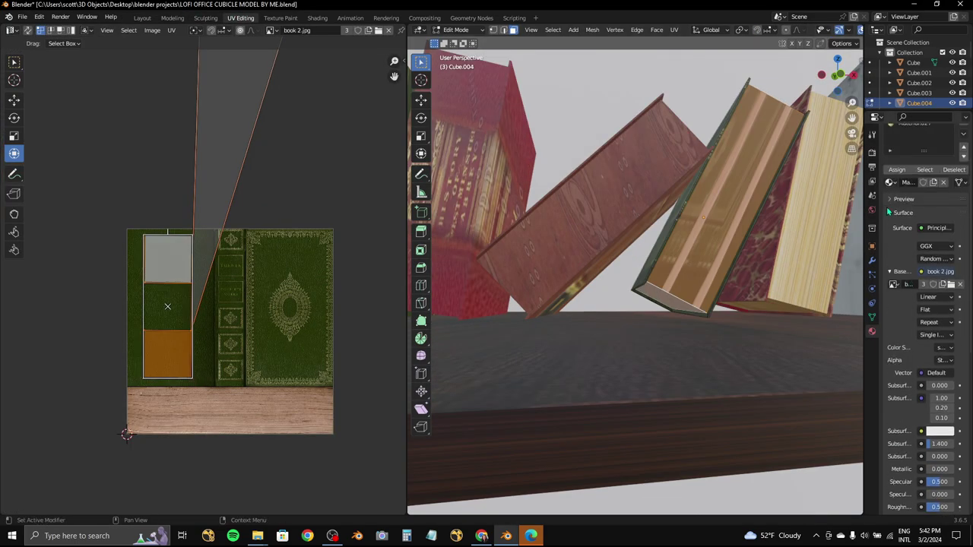
scroll(919, 228, up, 2)
click(914, 164)
click(899, 211)
key(a)
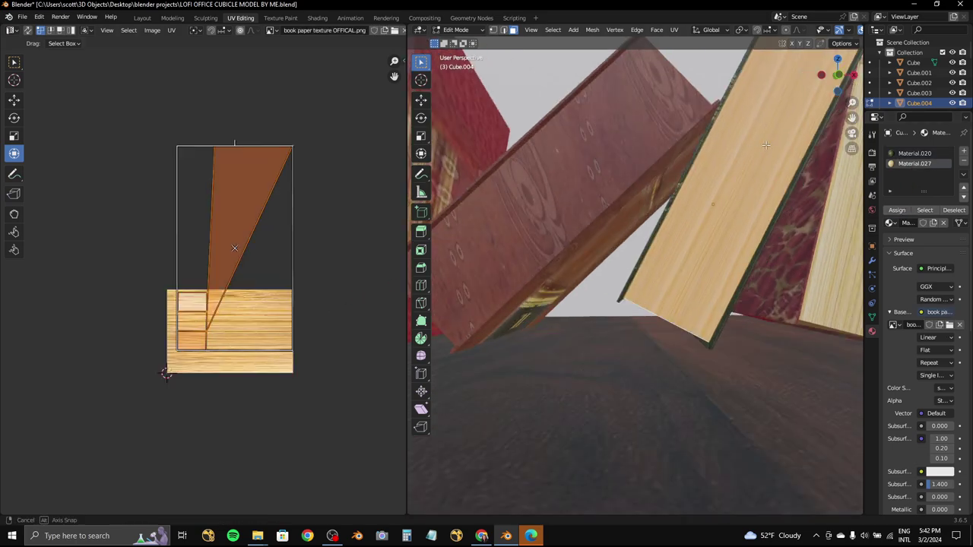
scroll(635, 274, up, 3)
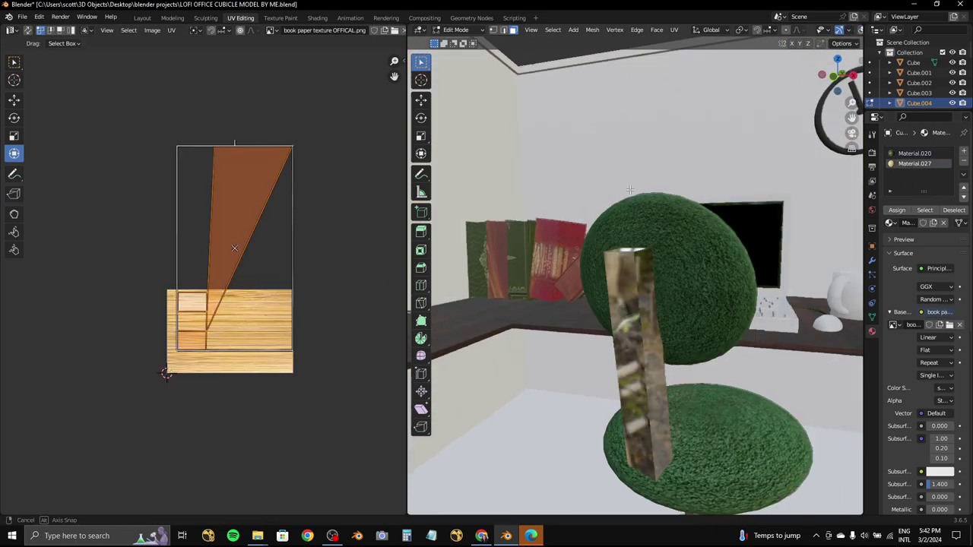
middle_drag(859, 30, 585, 196)
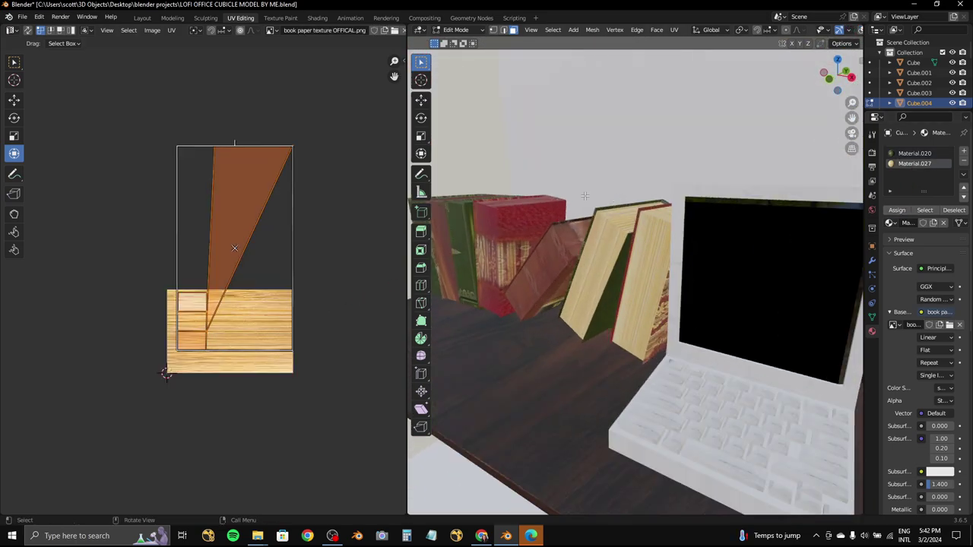
click(142, 18)
middle_drag(277, 199, 222, 120)
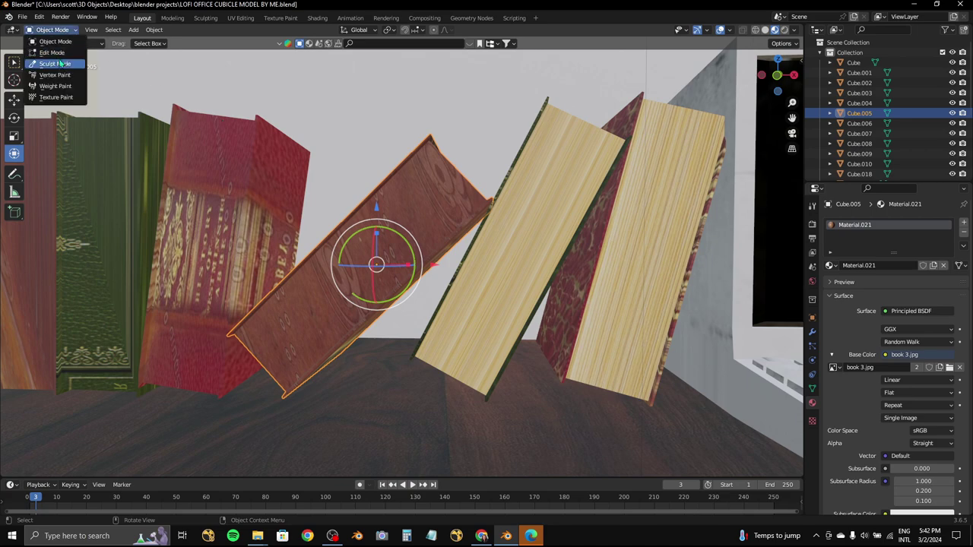
- Switch the brown leaning book into Edit Mode
click(61, 64)
click(52, 30)
click(51, 53)
middle_drag(152, 190, 256, 339)
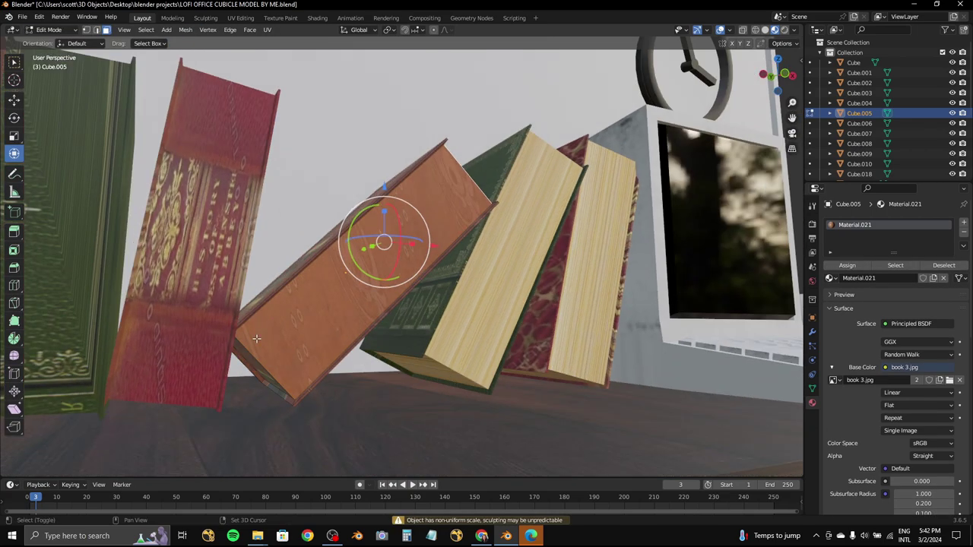
- Add Material.028 with book paper texture OFFICAL.png as Base Color and assign it to the page faces
click(964, 225)
click(874, 294)
click(909, 383)
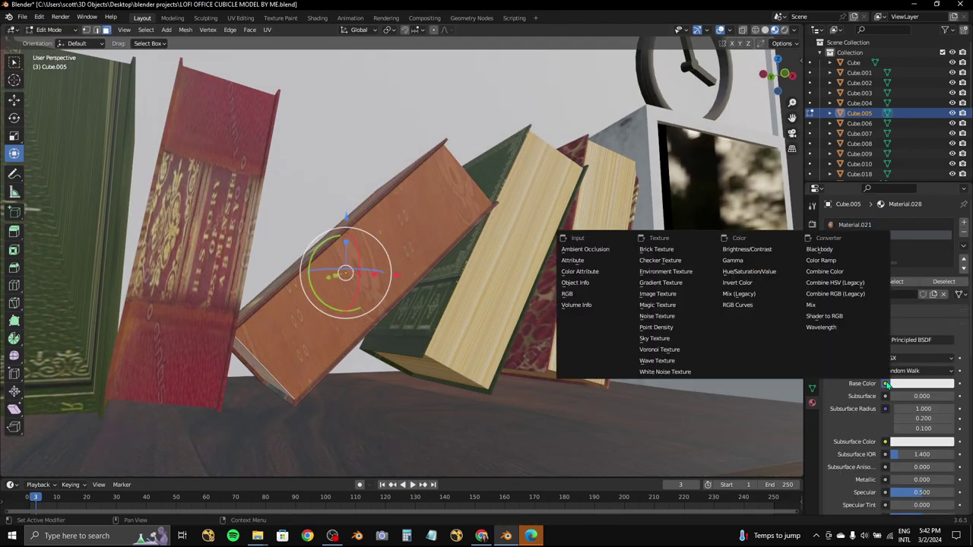
click(684, 319)
click(935, 396)
click(256, 221)
scroll(471, 289, down, 5)
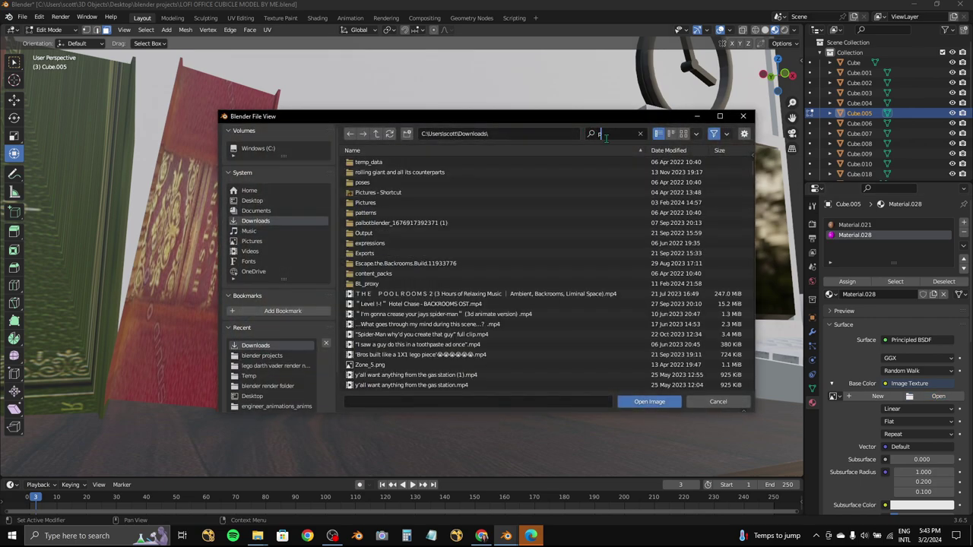
click(618, 134)
text(book)
double_click(387, 172)
middle_drag(452, 204, 426, 221)
click(847, 281)
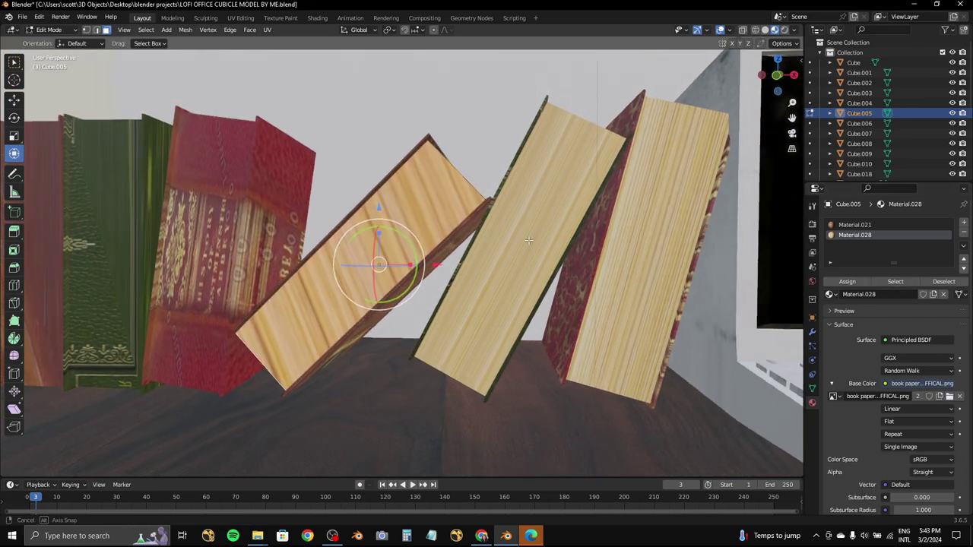
- In UV Editing, rotate and scale up the book's UV island so the paper grain fits
click(240, 17)
key(a)
scroll(204, 282, up, 3)
key(r)
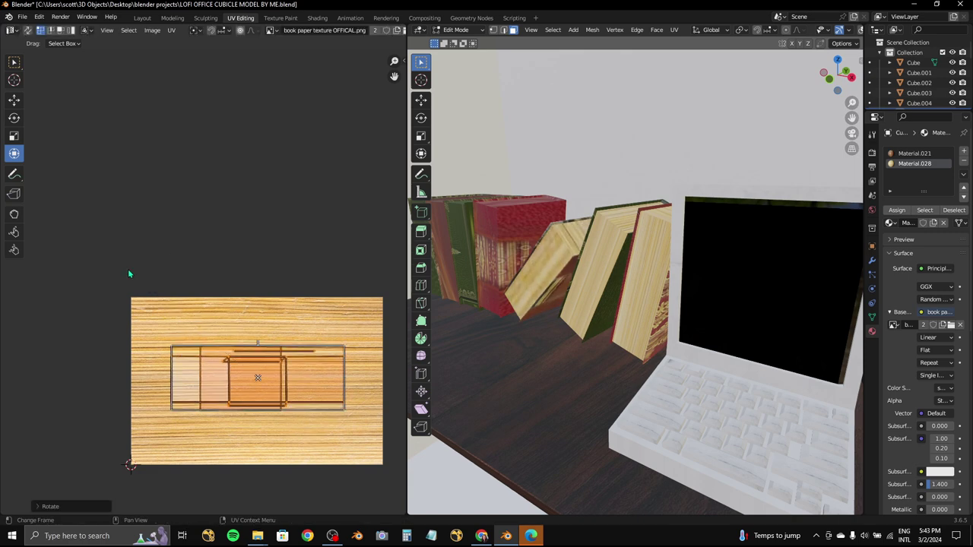
key(s)
click(390, 363)
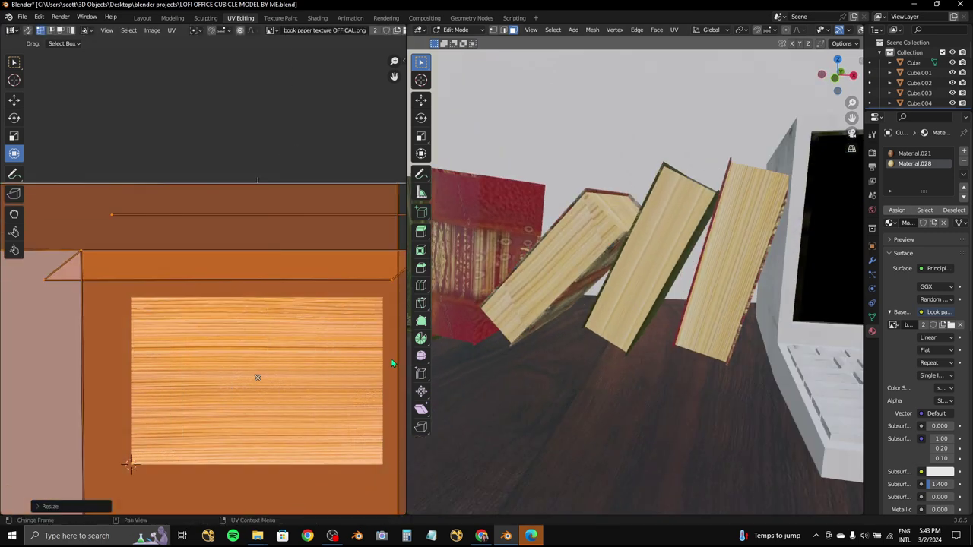
scroll(391, 363, down, 5)
key(s)
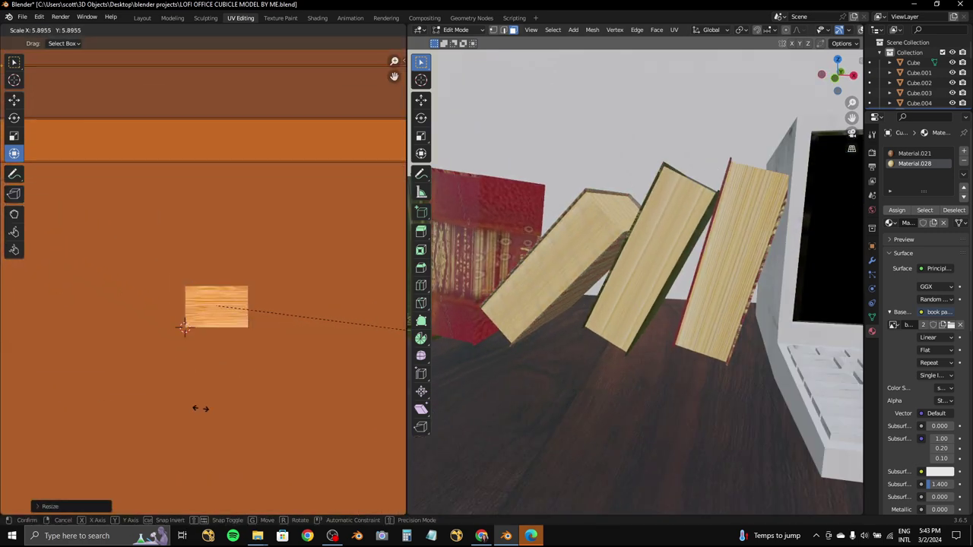
key(Escape)
scroll(304, 329, down, 5)
scroll(245, 351, up, 5)
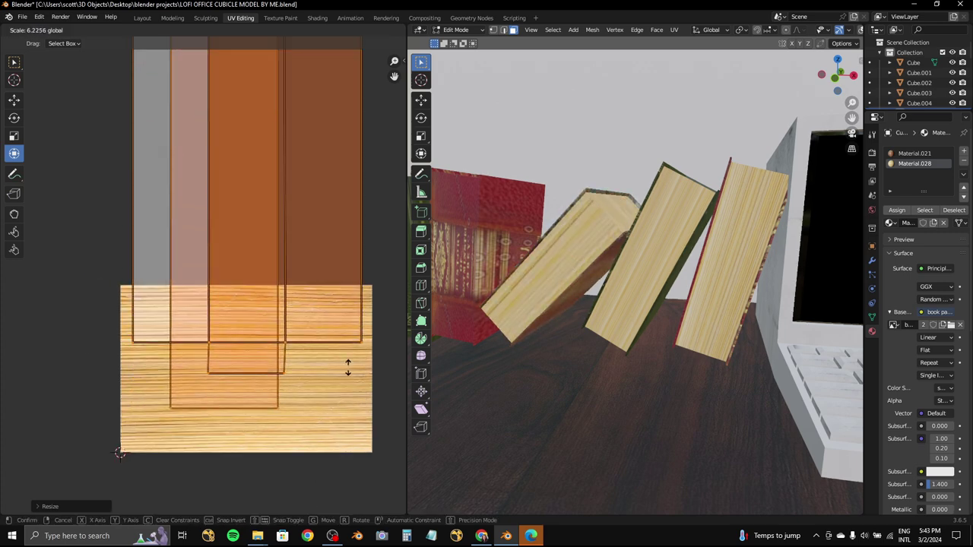
key(s)
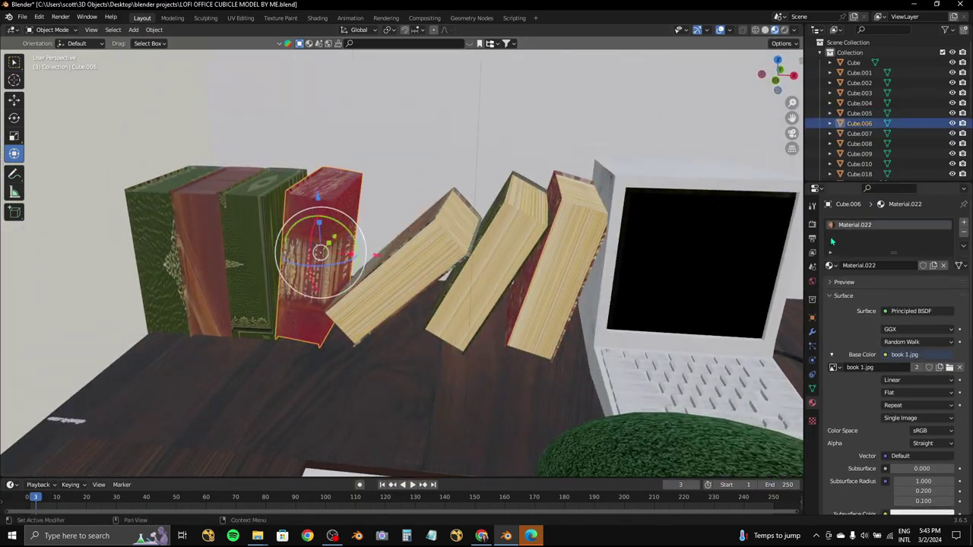
- Add Material.029 to the red book with book paper texture OFFICAL.png as its Base Color image
click(964, 222)
click(889, 281)
click(915, 370)
click(741, 456)
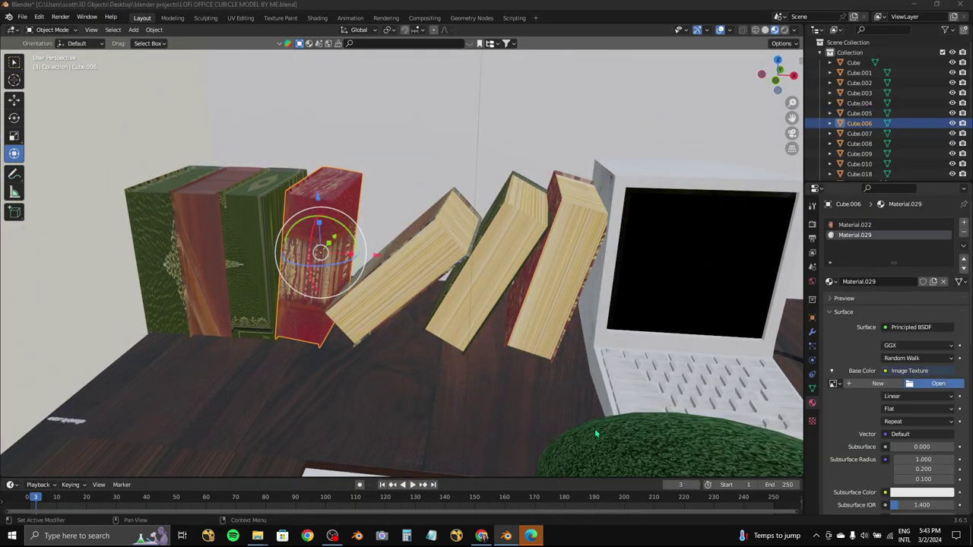
click(938, 383)
text(paper)
double_click(395, 172)
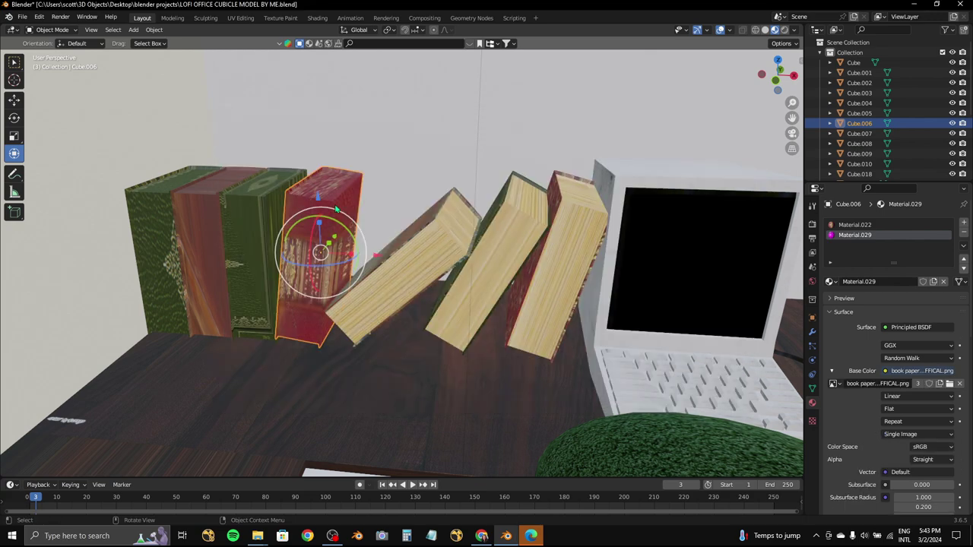
- Select the red book's side face in the UV Editing workspace
click(240, 17)
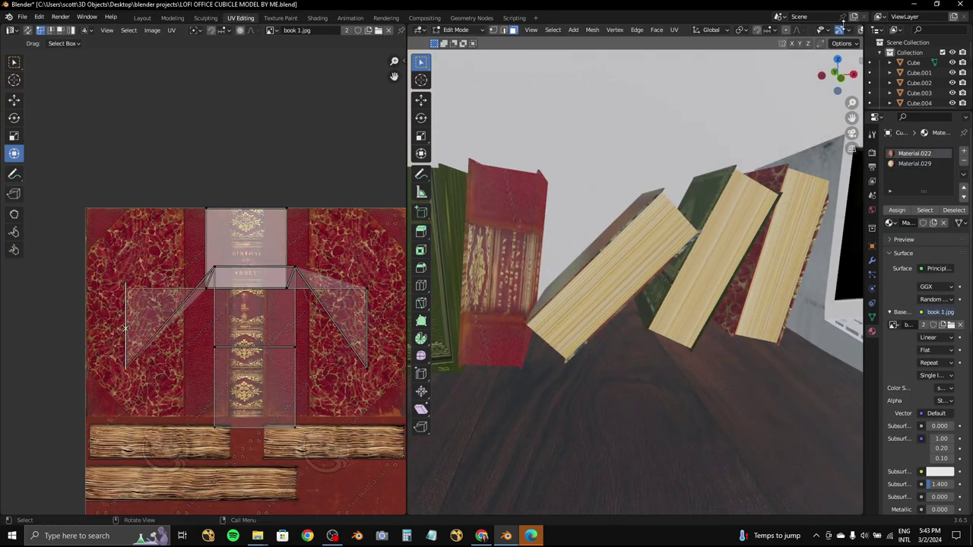
click(535, 197)
mouse_move(535, 196)
middle_down()
mouse_move(557, 229)
mouse_move(963, 247)
middle_up()
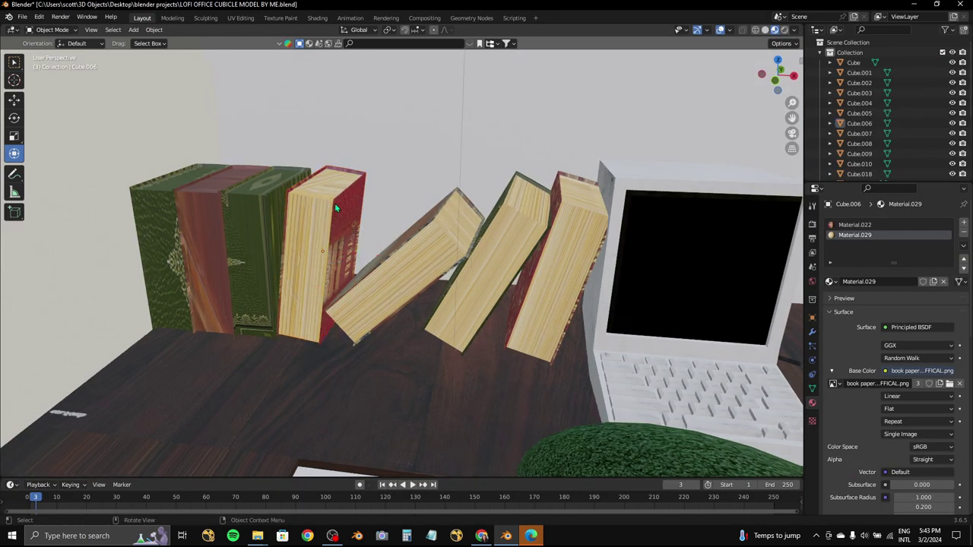
scroll(335, 203, up, 3)
- Select the green book, enter Edit Mode and view its cover
click(323, 200)
key(Tab)
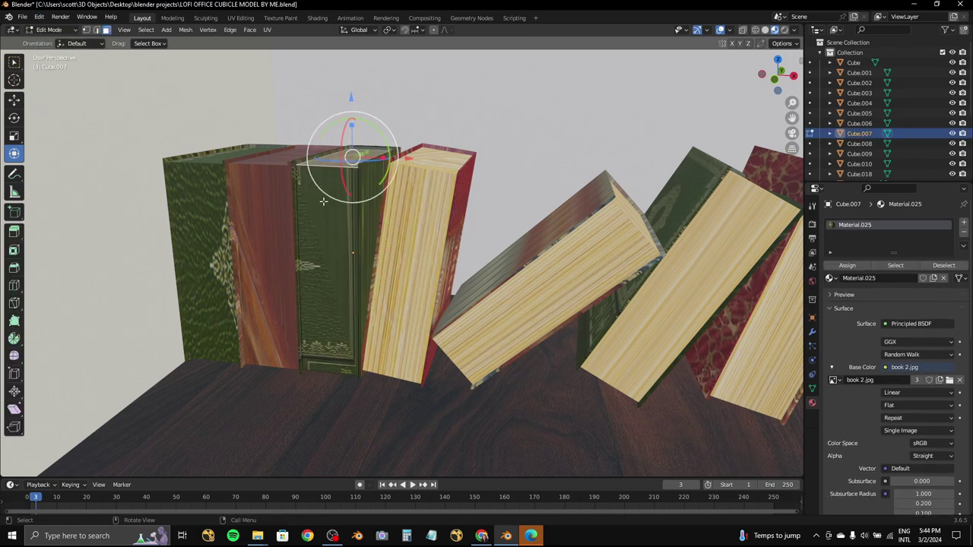
scroll(334, 220, up, 5)
mouse_move(334, 221)
middle_down()
mouse_move(398, 273)
mouse_move(471, 272)
middle_up()
scroll(397, 273, down, 5)
- Add Material.030 using book paper texture OFFICAL.png as Base Color and assign it to the page face
click(964, 222)
click(874, 294)
click(909, 383)
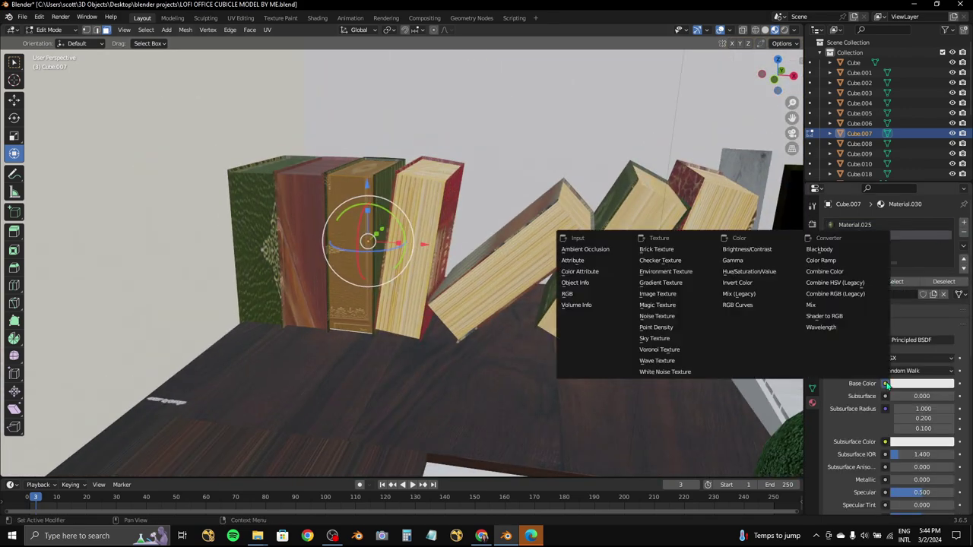
click(654, 305)
click(938, 396)
click(258, 536)
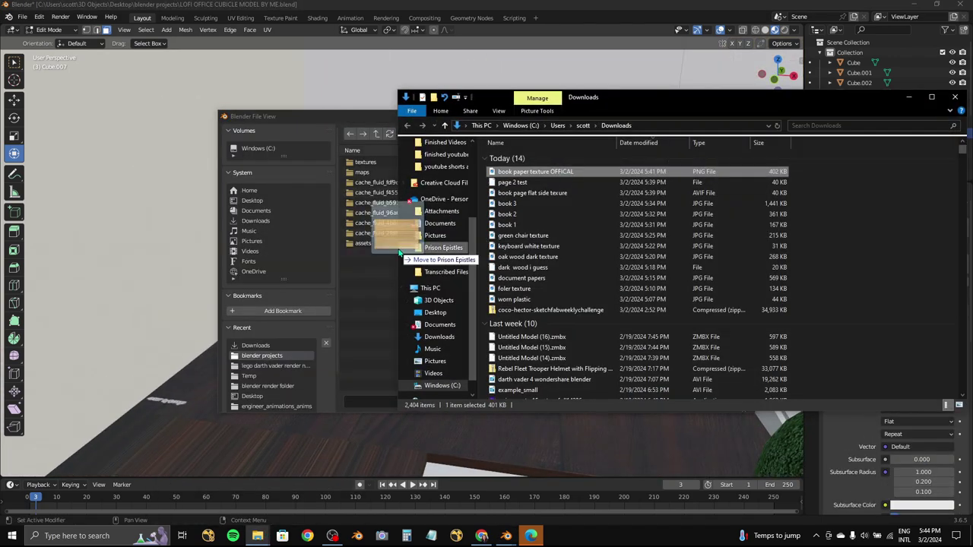
click(380, 138)
text(paper)
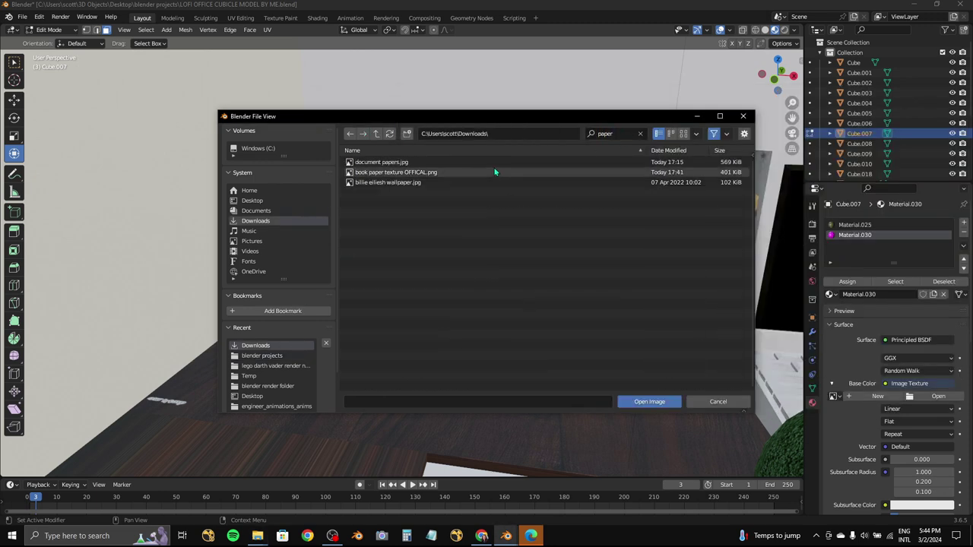
double_click(494, 172)
click(847, 282)
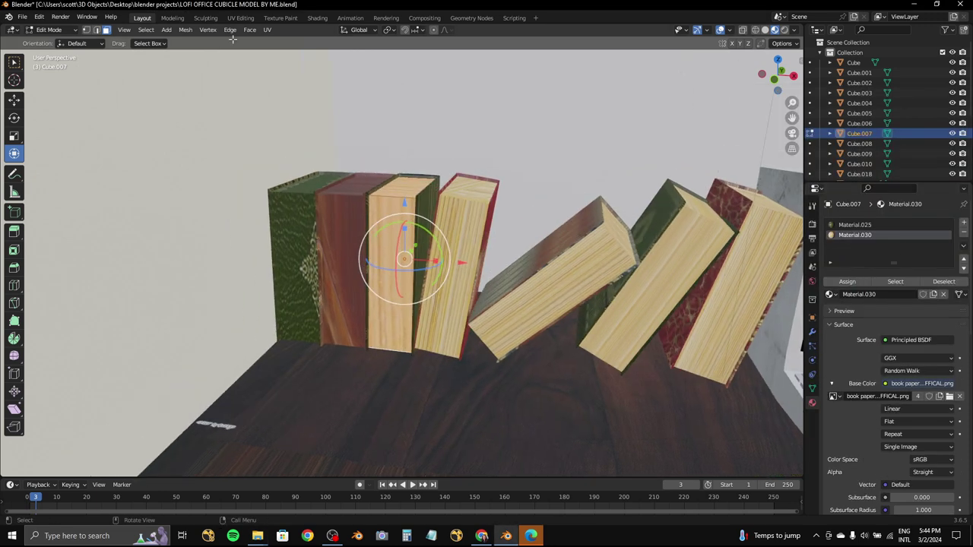
- In UV Editing, select all of the face's UVs and scale the island up twice
click(240, 17)
key(a)
key(s)
click(199, 319)
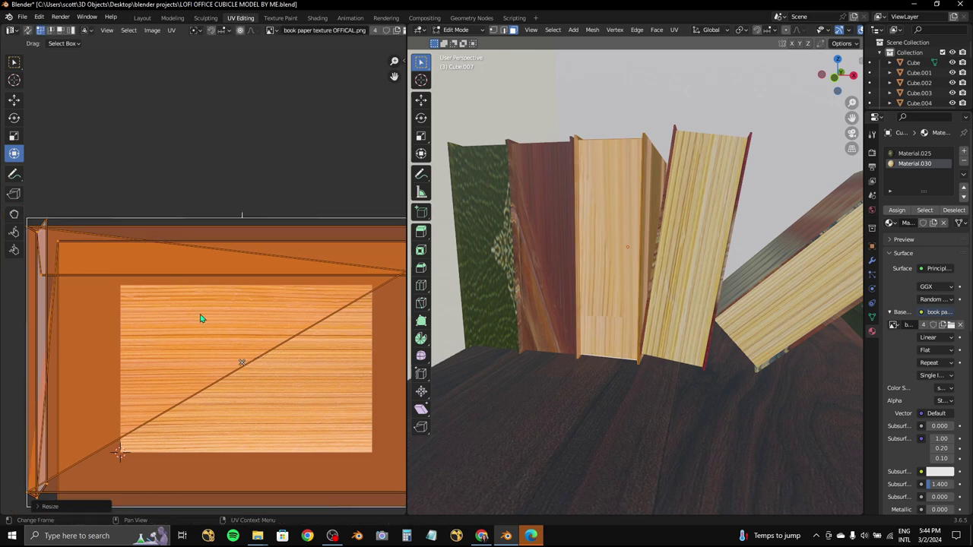
key(s)
click(44, 294)
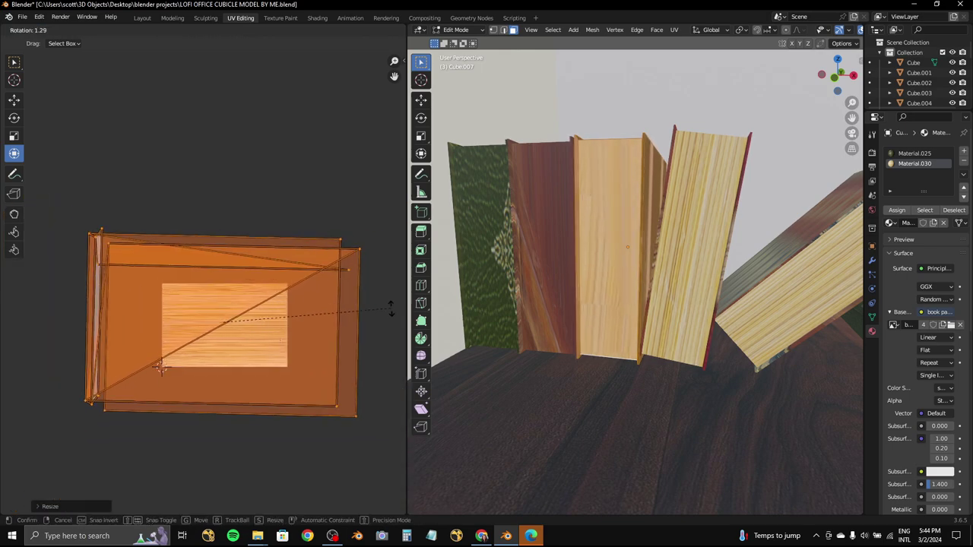
scroll(228, 319, up, 3)
- Move and rescale the UV island over the texture so the page lines look right
key(g)
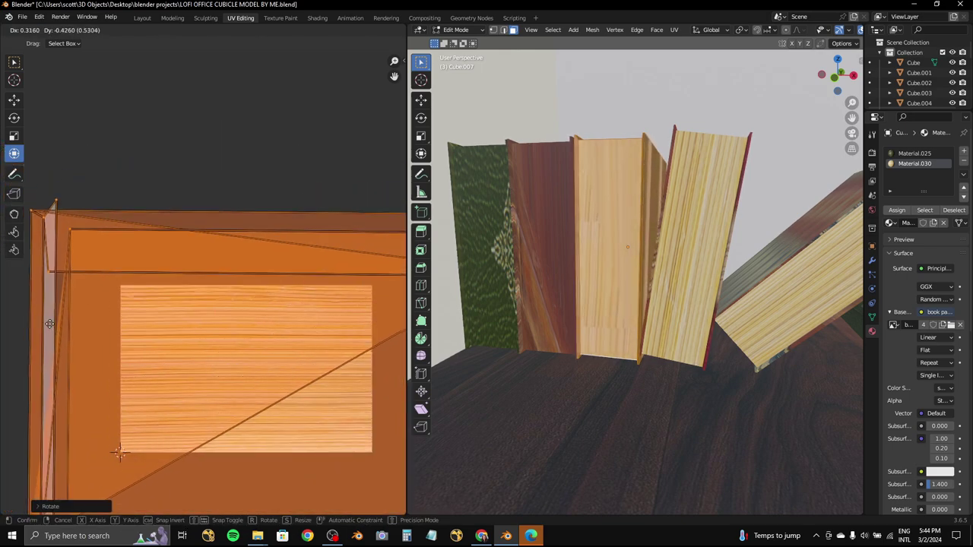
key(s)
click(208, 310)
key(g)
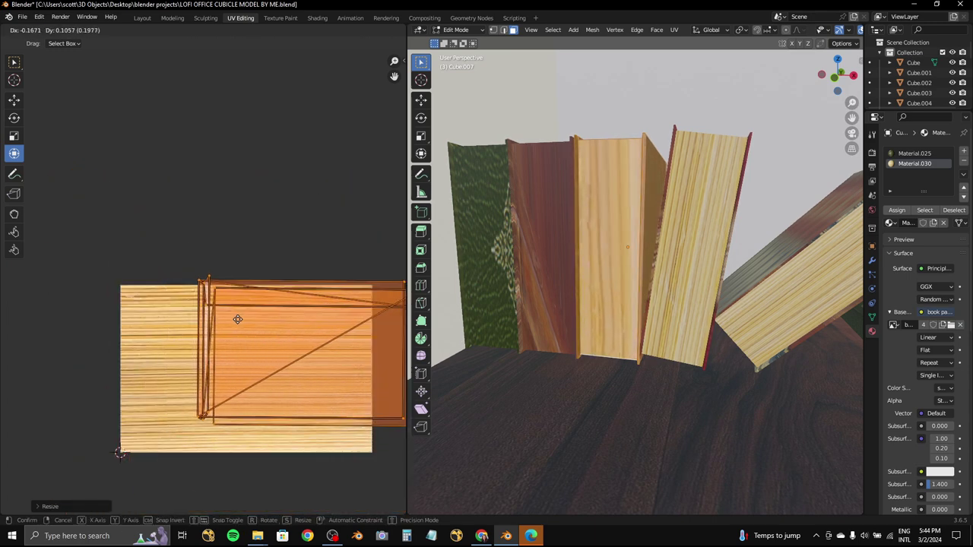
key(s)
key(g)
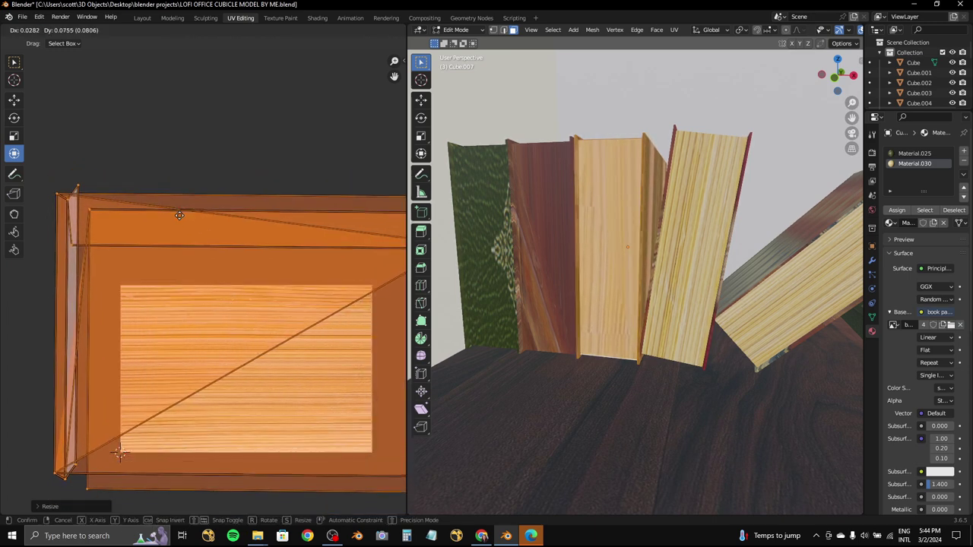
click(231, 207)
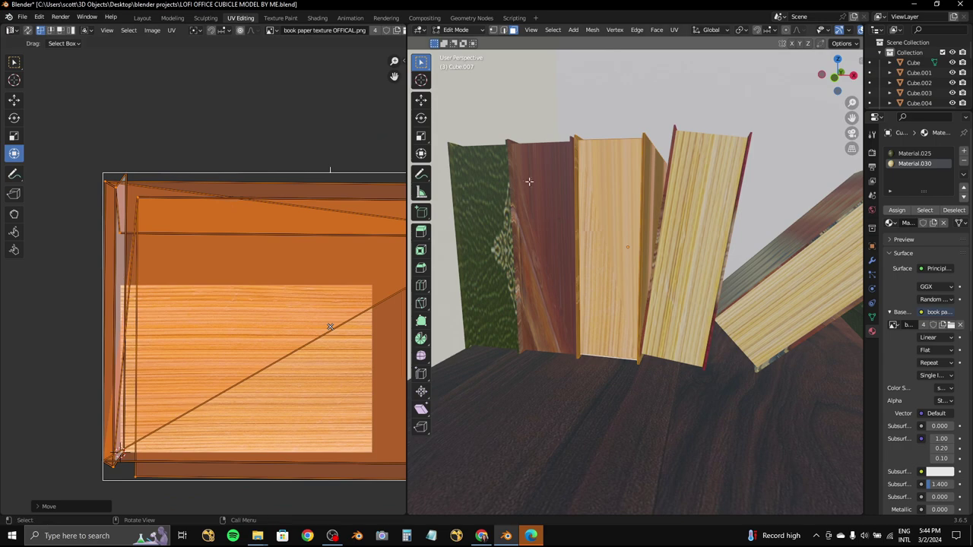
click(143, 18)
- Give the next book a new image-texture material, mistakenly loading the wallpaper image
click(964, 222)
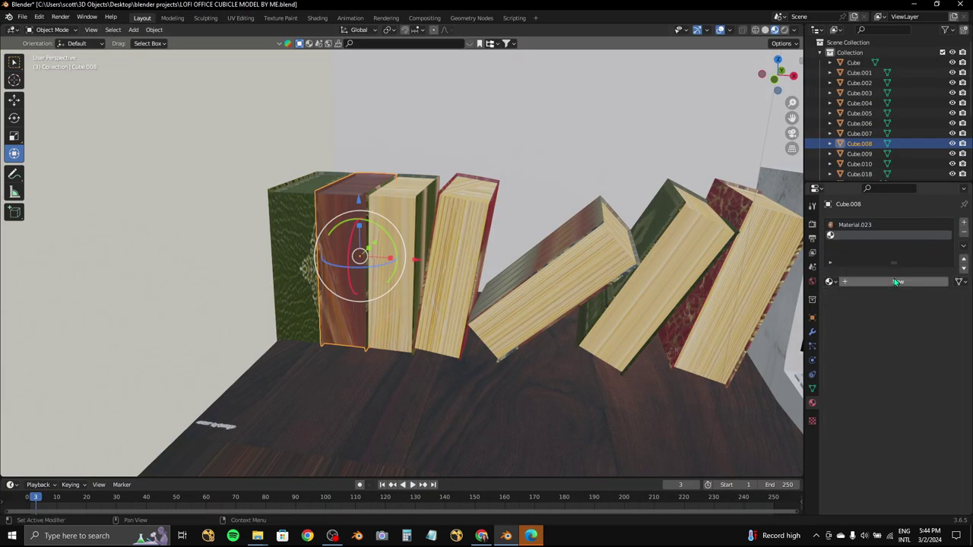
click(897, 281)
click(912, 370)
click(760, 426)
click(937, 383)
click(255, 345)
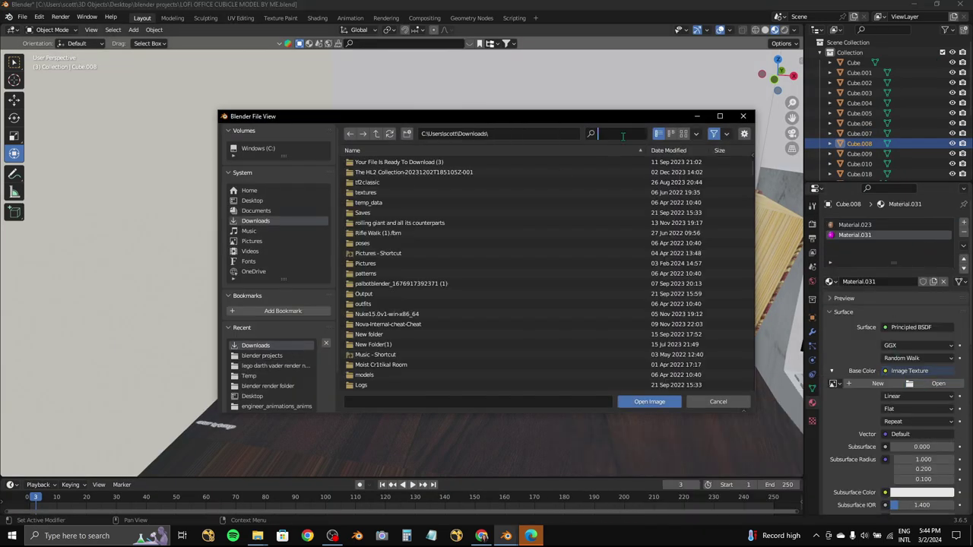
text(wallpaper)
double_click(380, 162)
- Replace the wallpaper image with book paper texture OFFICAL.png
click(959, 383)
click(938, 383)
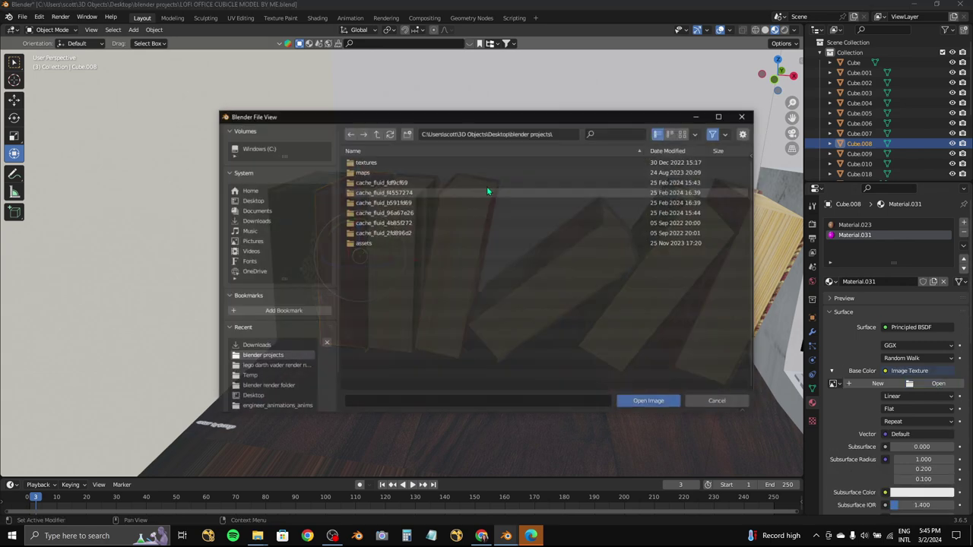
click(305, 345)
click(602, 134)
text(paper)
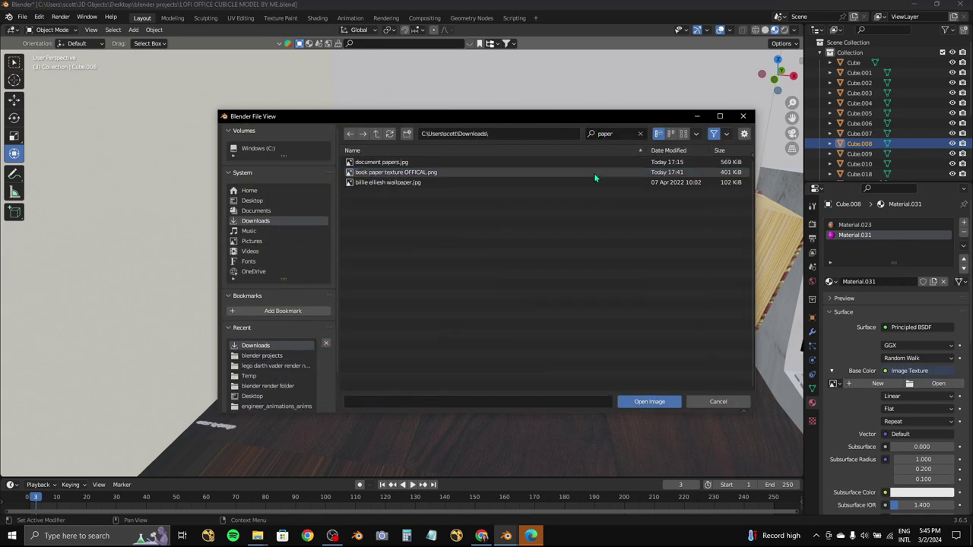
click(643, 403)
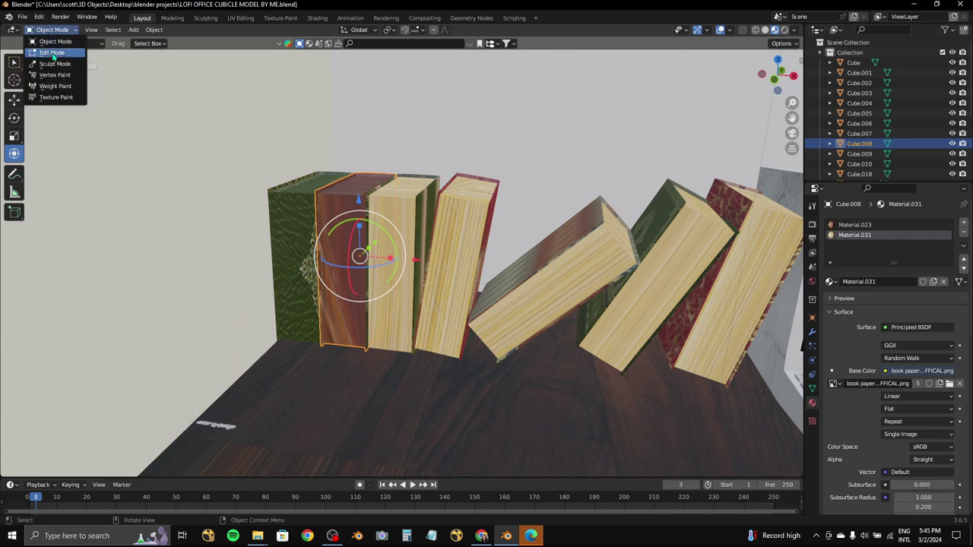
- In Edit Mode, assign the paper material slot to the book's front face
click(54, 56)
scroll(451, 157, up, 5)
mouse_move(451, 157)
middle_down()
mouse_move(442, 254)
mouse_move(314, 157)
middle_up()
scroll(441, 253, down, 3)
scroll(442, 253, down, 2)
click(854, 235)
click(847, 281)
key(Tab)
- Select the green book's page face in Edit Mode
click(330, 177)
click(45, 54)
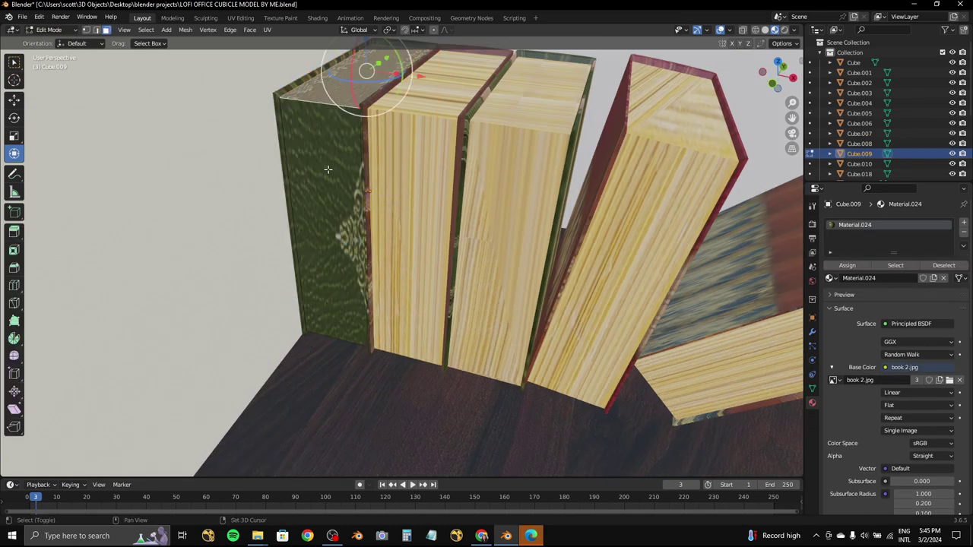
scroll(380, 183, up, 5)
mouse_move(380, 182)
middle_down()
mouse_move(532, 89)
mouse_move(373, 327)
middle_up()
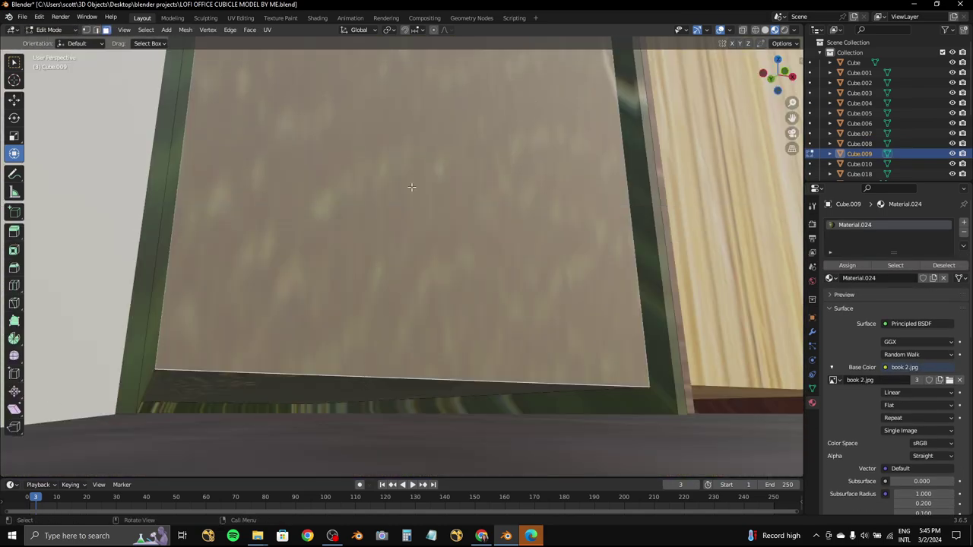
click(411, 187)
middle_drag(332, 387, 536, 457)
- Give the green book Material.032 with book paper texture OFFICAL.png, assigned to its page face
click(963, 222)
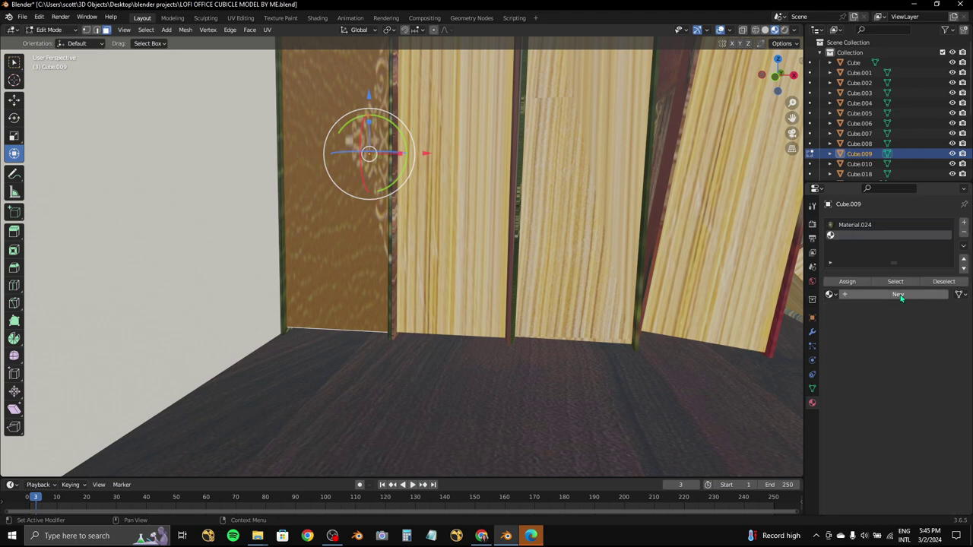
click(897, 294)
click(912, 383)
click(653, 301)
click(938, 396)
click(255, 345)
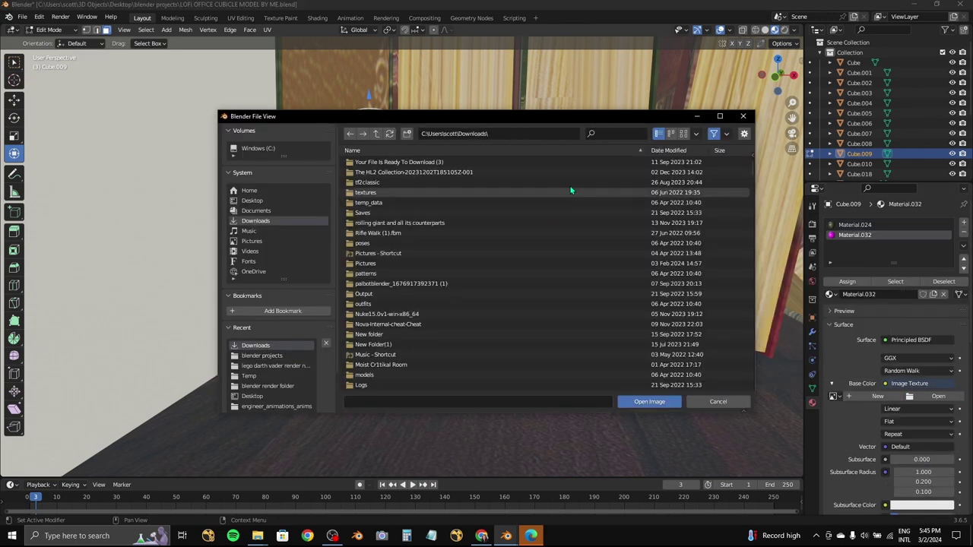
text(paper)
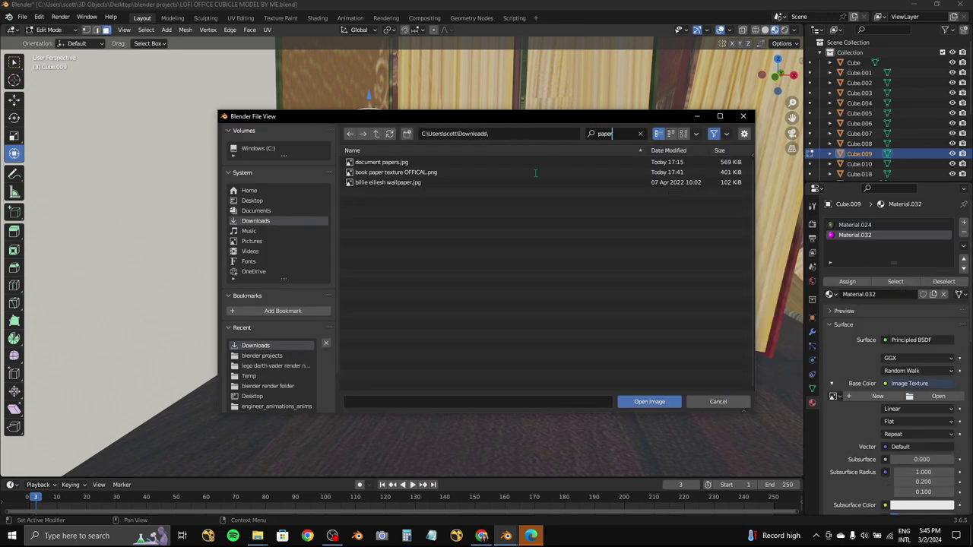
double_click(535, 172)
click(857, 279)
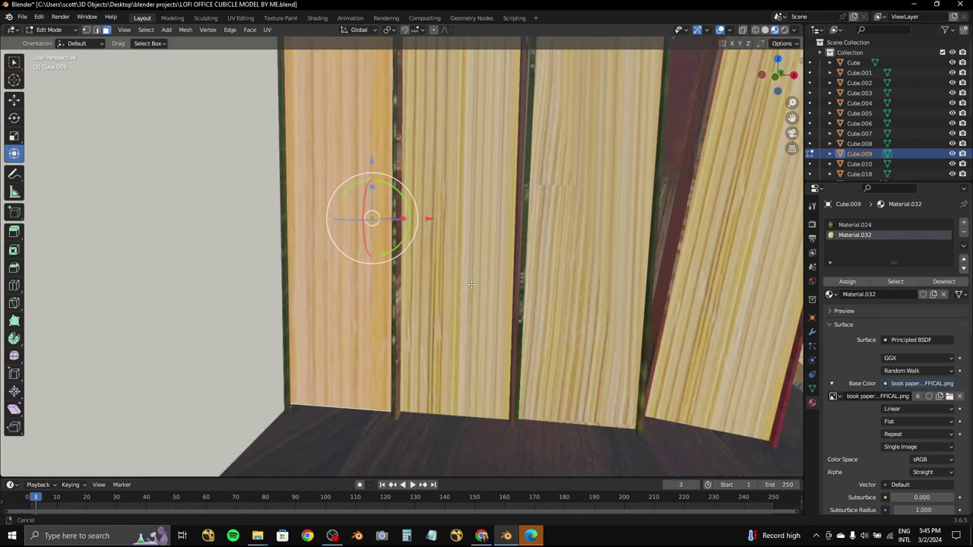
scroll(40, 68, down, 5)
click(60, 43)
scroll(572, 253, down, 5)
- Set the floor plane's Base Color to black, then select the monitor
middle_drag(572, 253, 476, 240)
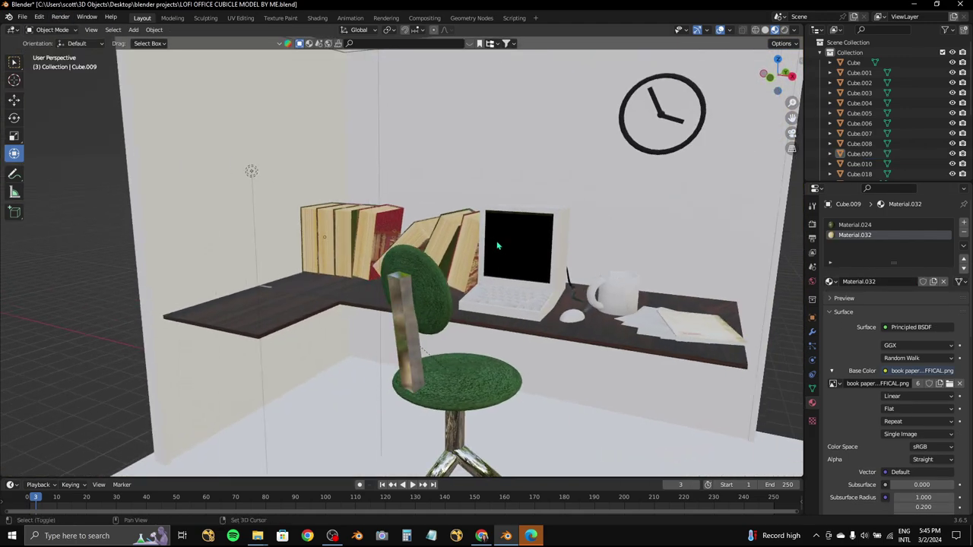
click(570, 430)
click(922, 354)
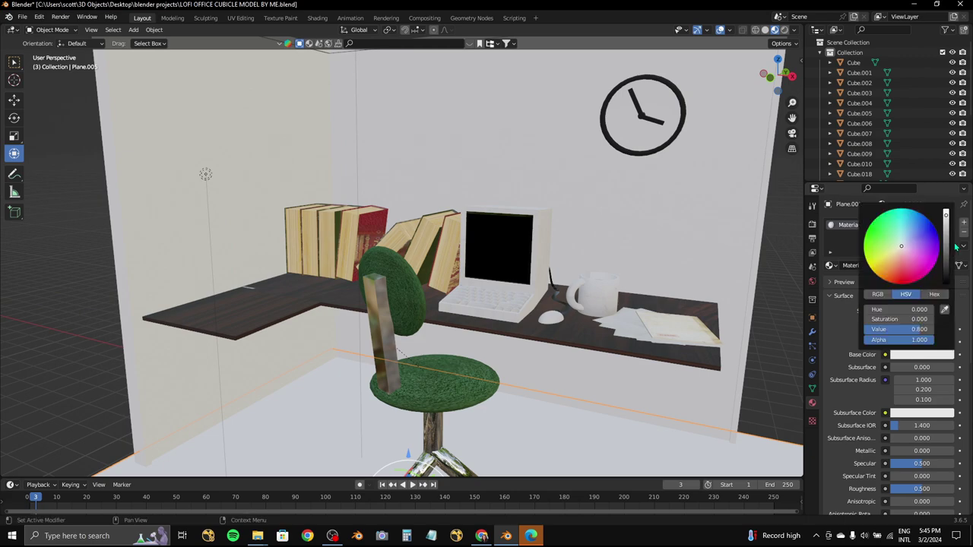
drag(951, 209, 950, 270)
scroll(479, 112, down, 5)
middle_drag(479, 112, 426, 198)
click(414, 219)
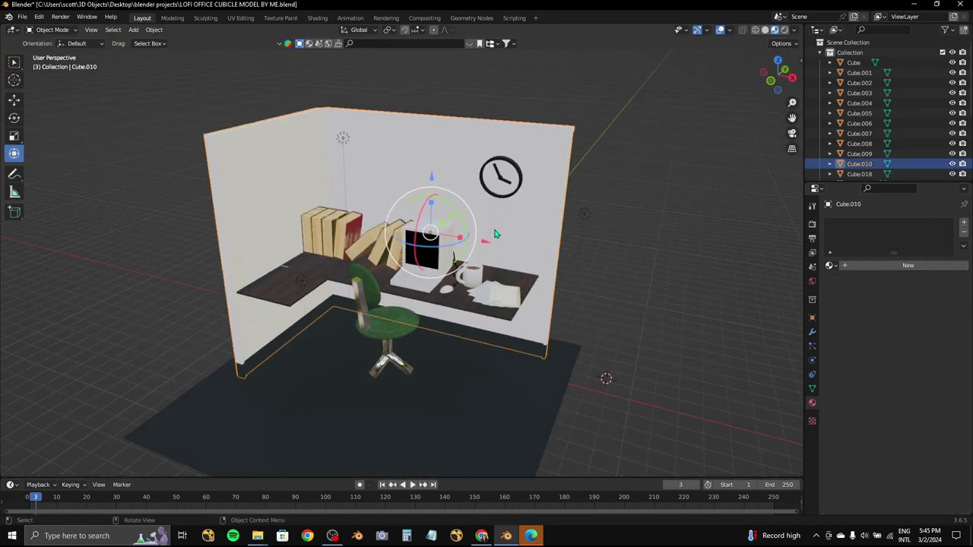
scroll(456, 220, up, 3)
scroll(482, 219, up, 2)
scroll(482, 218, down, 4)
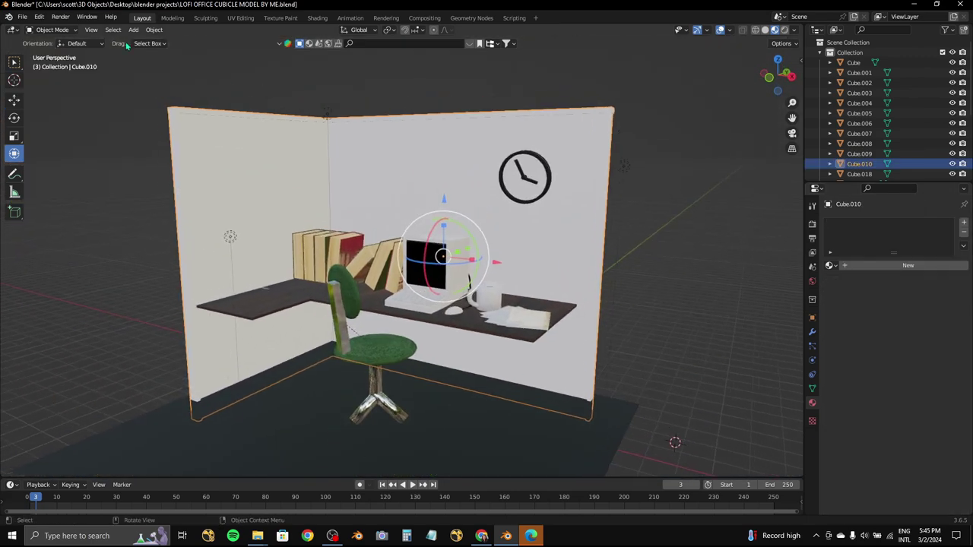
- Search Edge for 'office cubicle texture' and browse the image results
click(495, 529)
click(276, 10)
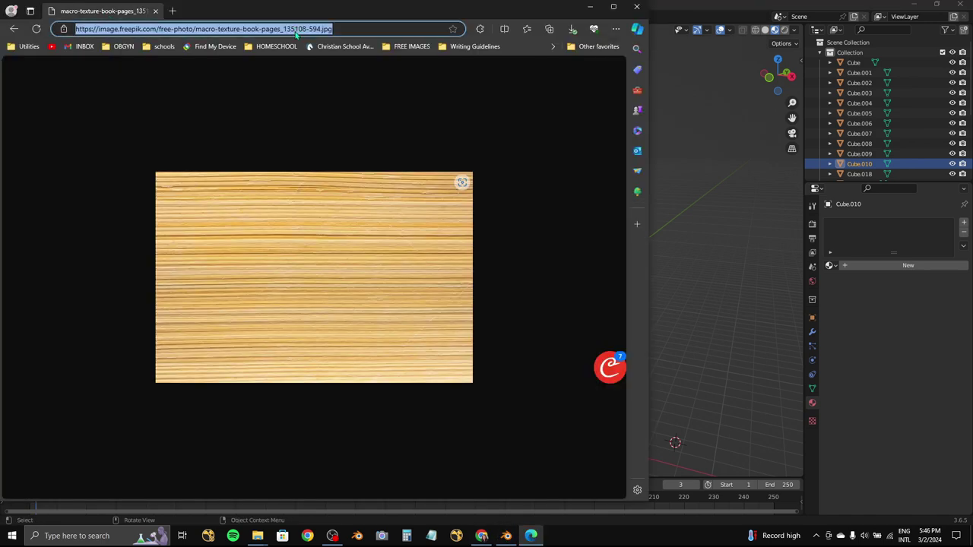
text(office cubicle)
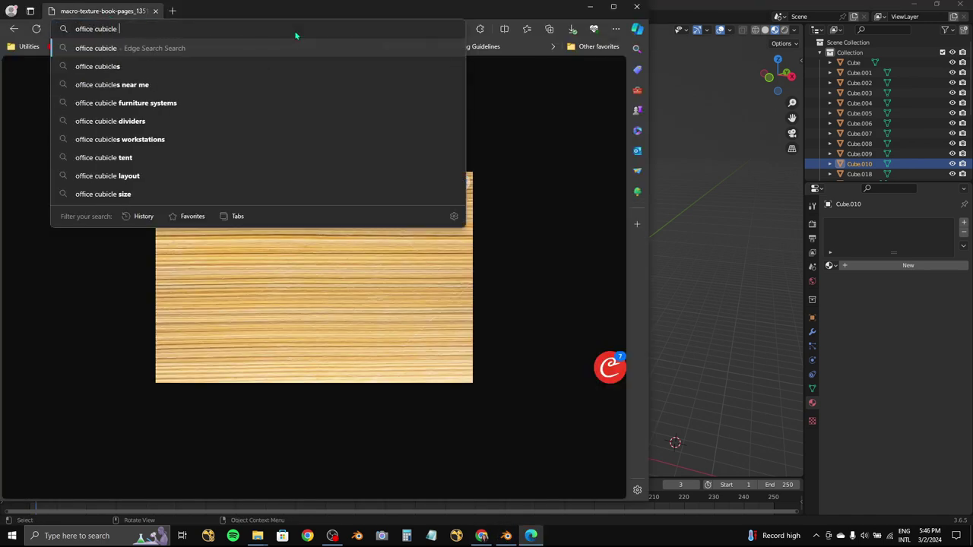
text(ture)
key(Return)
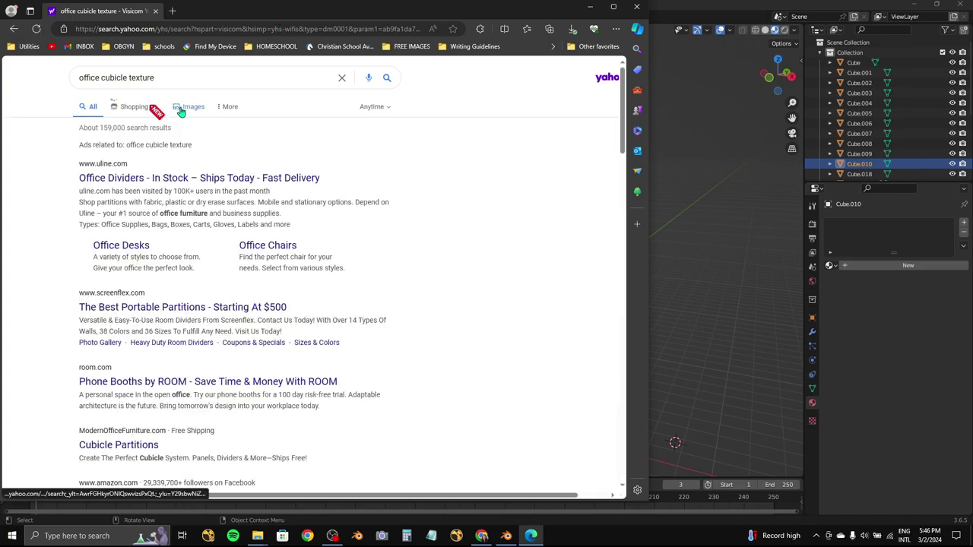
click(183, 112)
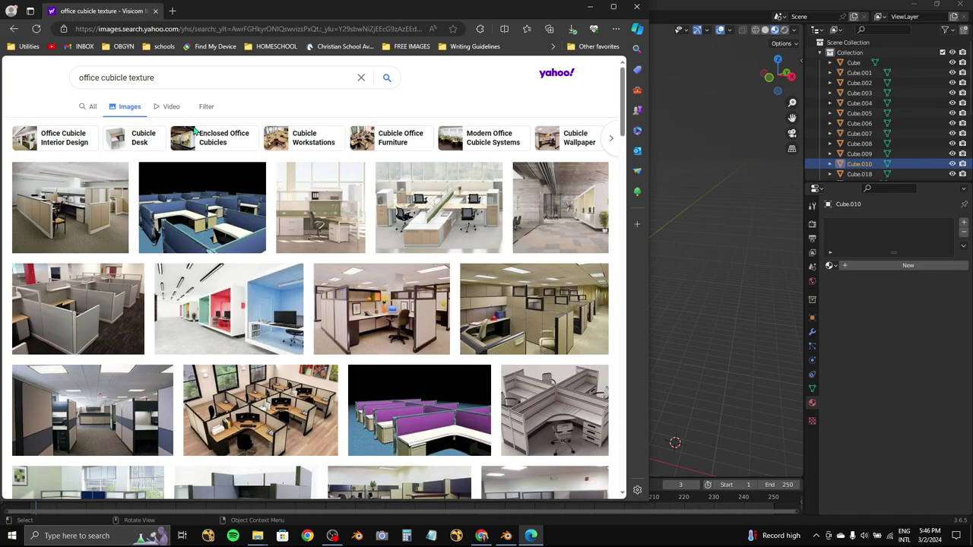
scroll(196, 131, down, 3)
scroll(221, 198, down, 3)
scroll(245, 266, down, 3)
scroll(245, 266, down, 3)
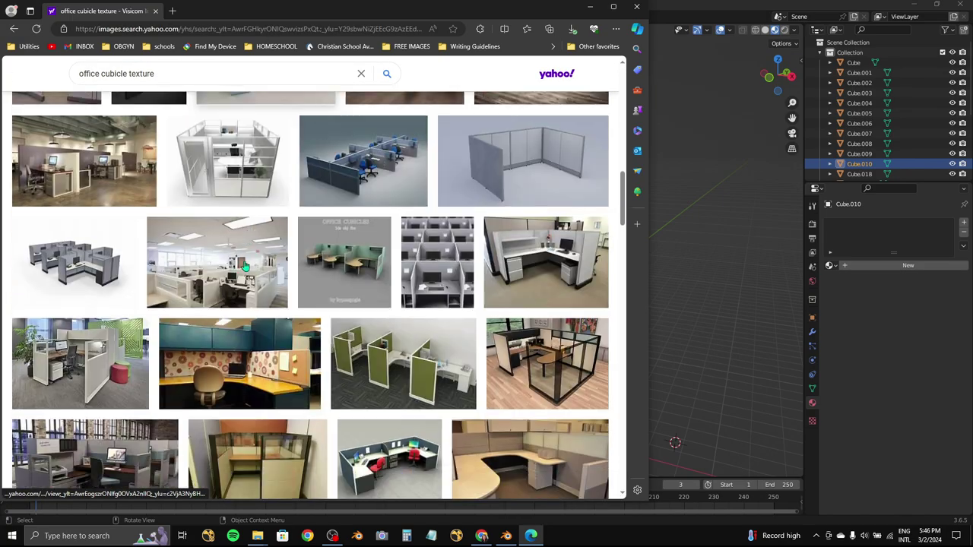
scroll(245, 266, up, 5)
- Preview a beige fabric cubicle wall texture and try saving it from its context menu
click(135, 269)
right_click(261, 262)
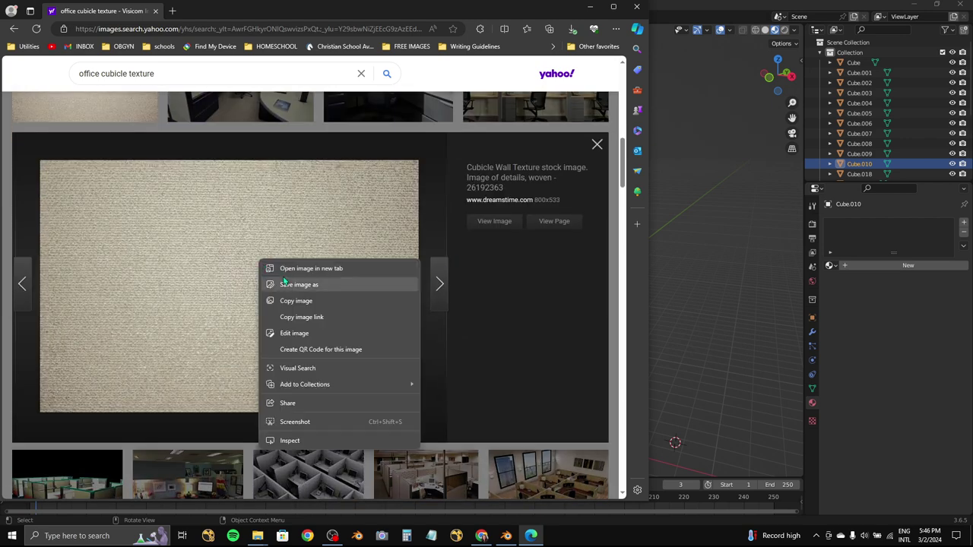
click(289, 285)
key(Return)
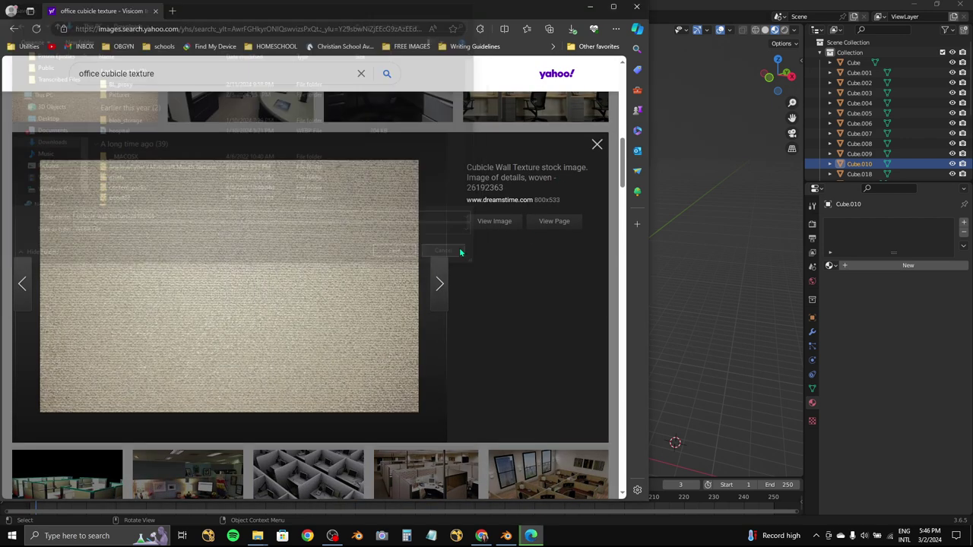
click(490, 221)
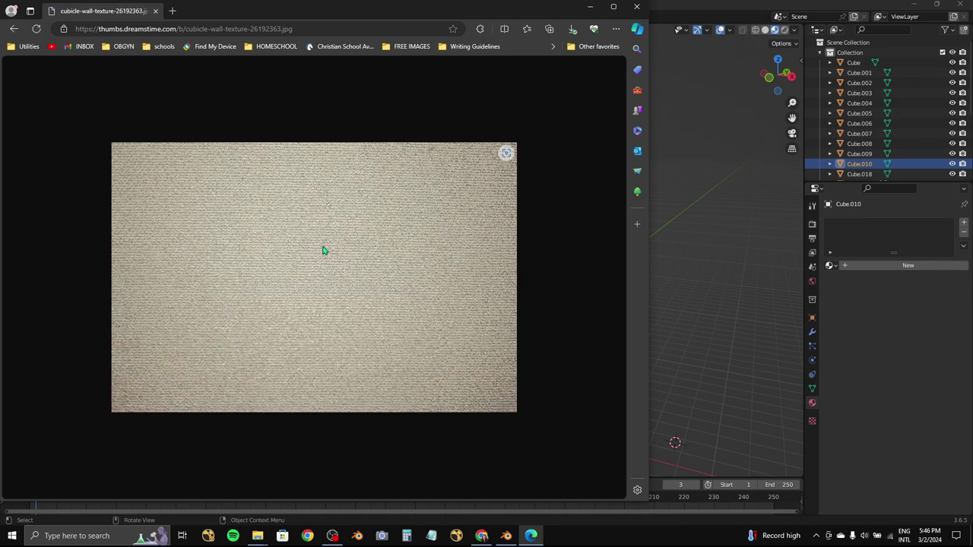
right_click(318, 253)
click(351, 275)
key(Escape)
right_click(239, 138)
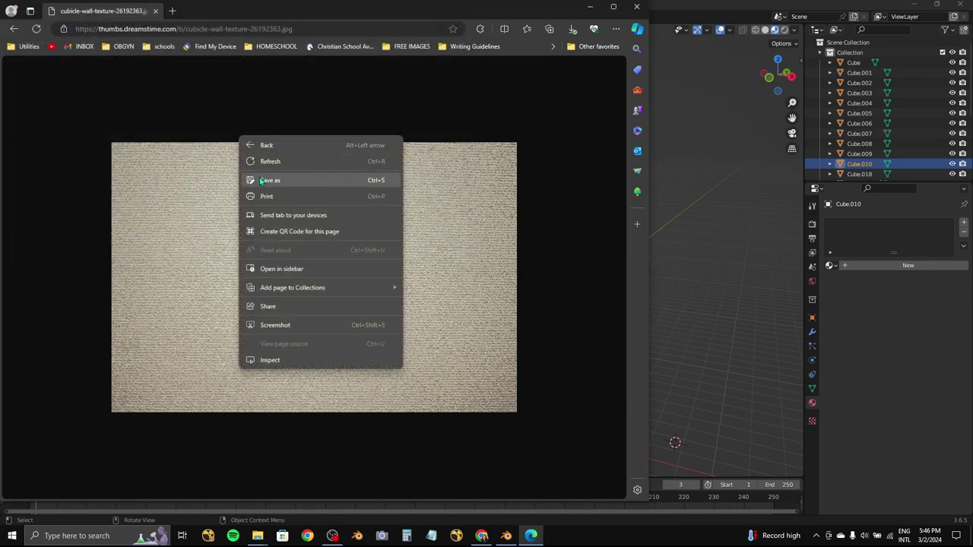
mouse_move(314, 276)
click(154, 199)
- Open the fabric texture in Edge's image editor and save it to Downloads
right_click(231, 241)
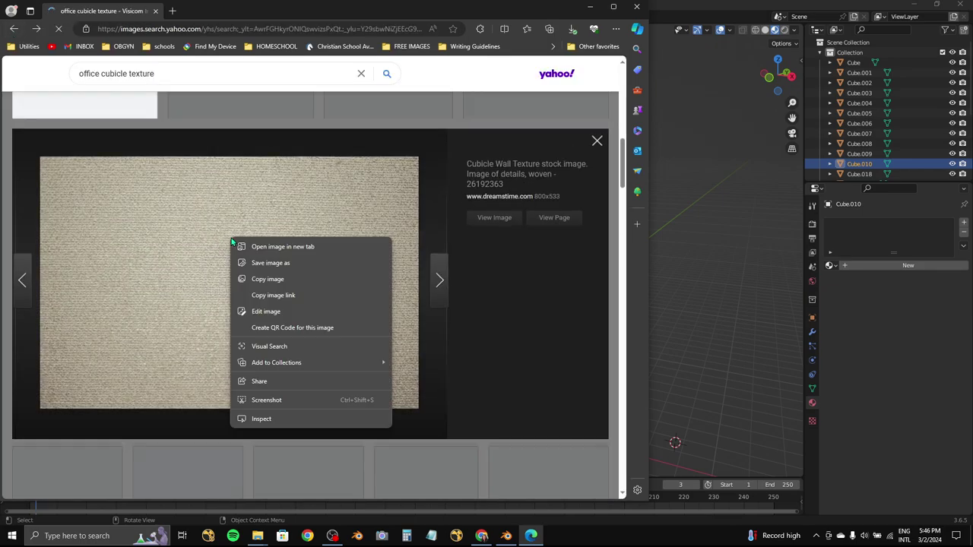
click(266, 312)
drag(114, 86, 261, 180)
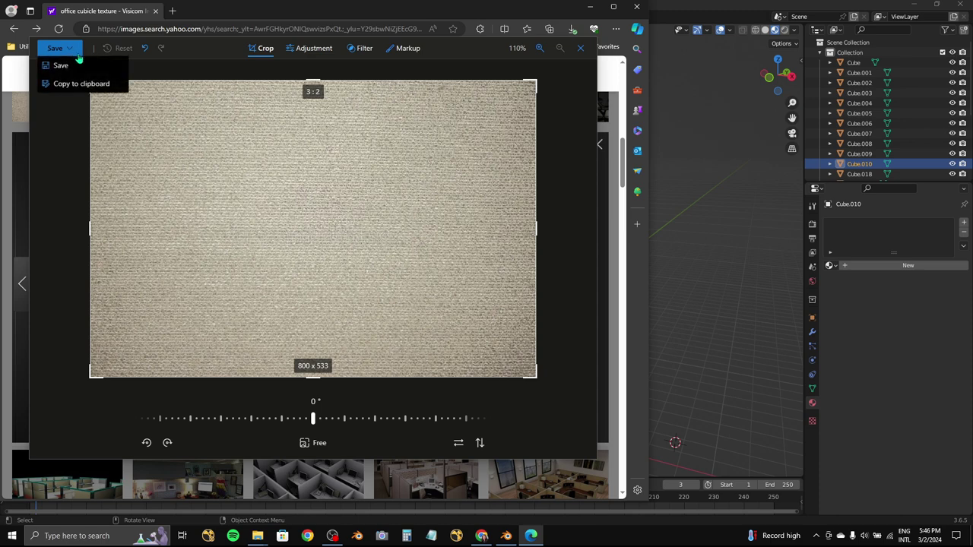
click(533, 66)
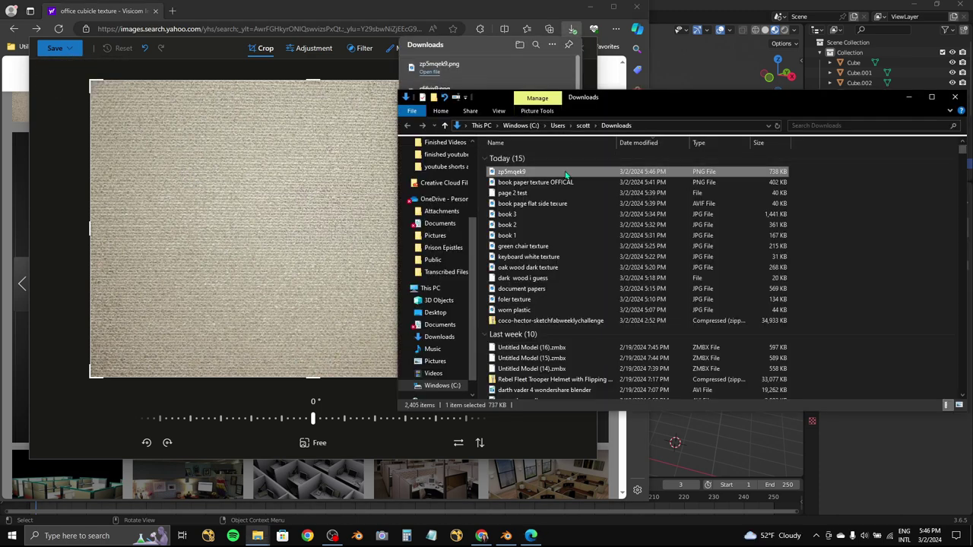
- Rename the downloaded PNG to 'cubicle wall texture' and close the Downloads window and editor
right_click(567, 173)
click(594, 424)
text(cubicle wall texture)
click(955, 97)
click(579, 50)
- Give the wall panel a new material with 'cubicle wall texture.png' as its Base Color image texture
click(304, 266)
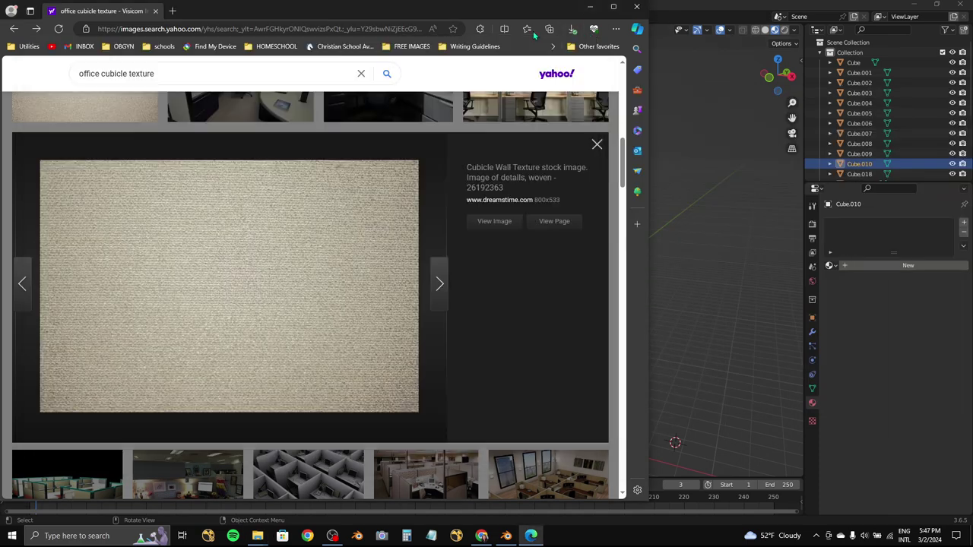
click(590, 6)
click(908, 266)
click(912, 354)
click(653, 415)
click(939, 367)
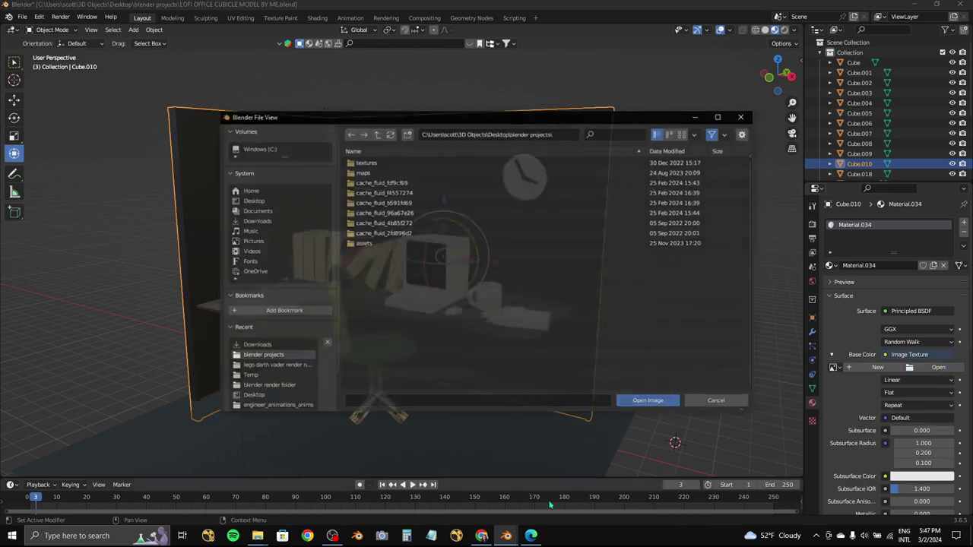
click(257, 344)
click(608, 133)
text(cub)
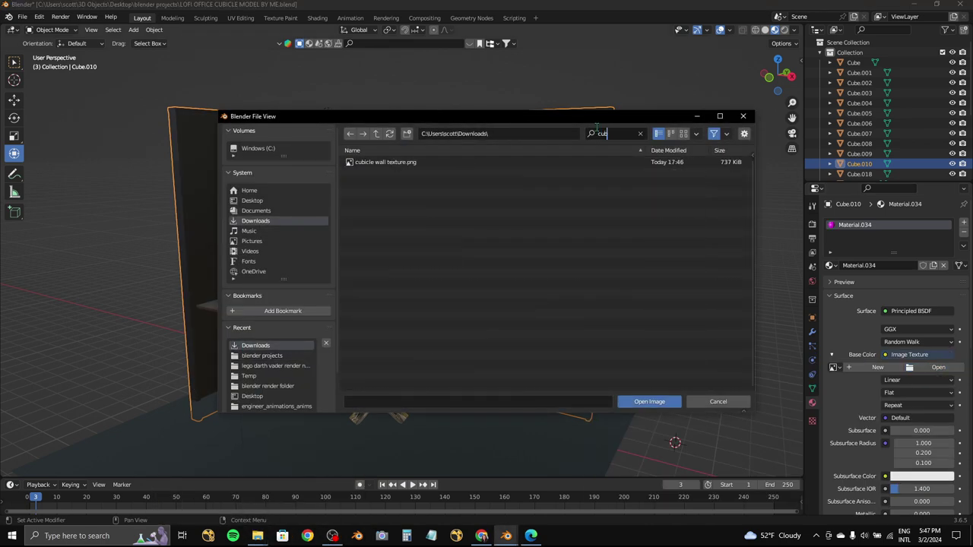
click(648, 401)
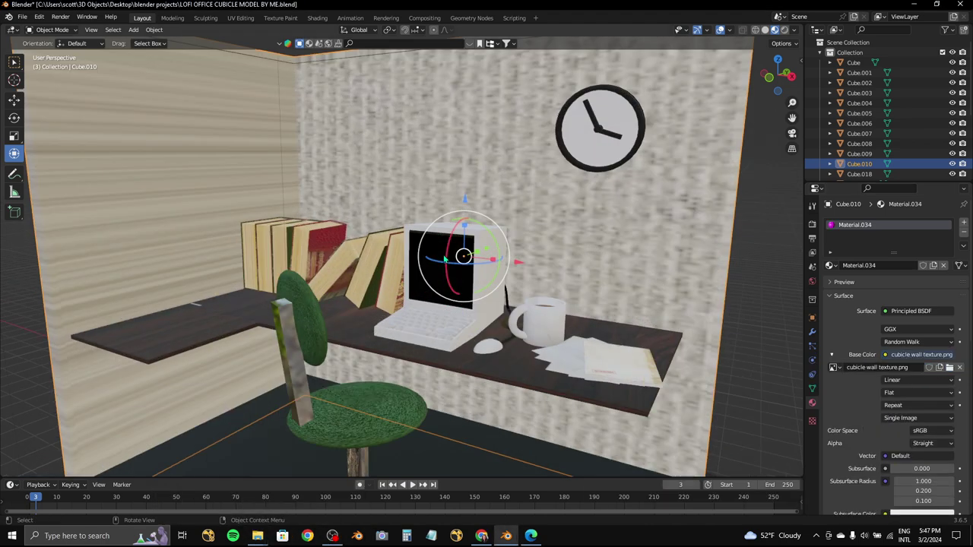
- Enter edit mode in the UV Editing workspace and select all the wall panel's faces
key(Tab)
click(240, 18)
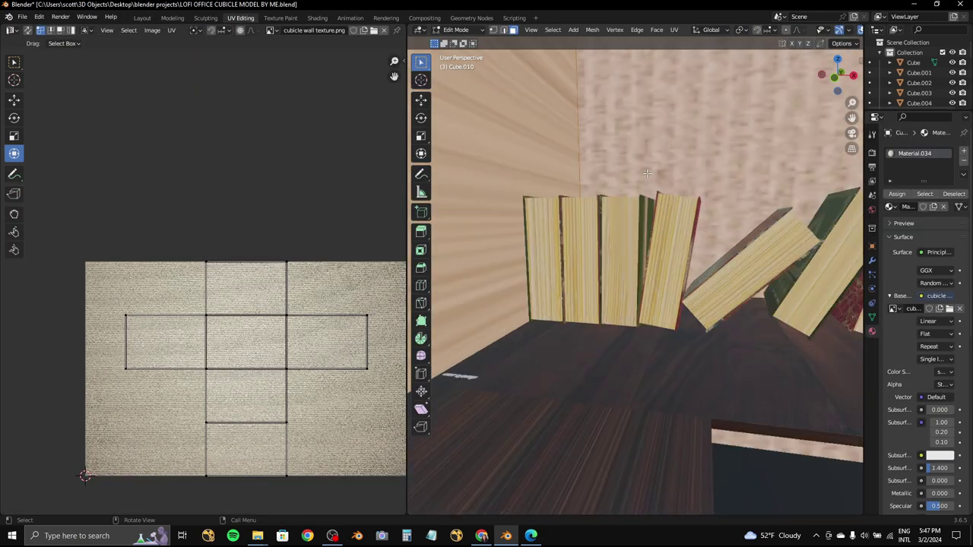
scroll(600, 208, down, 4)
scroll(600, 207, down, 3)
mouse_move(532, 213)
middle_down()
mouse_move(600, 207)
mouse_move(791, 266)
mouse_move(749, 268)
middle_up()
key(a)
key(KP_Divide)
key(KP_Divide)
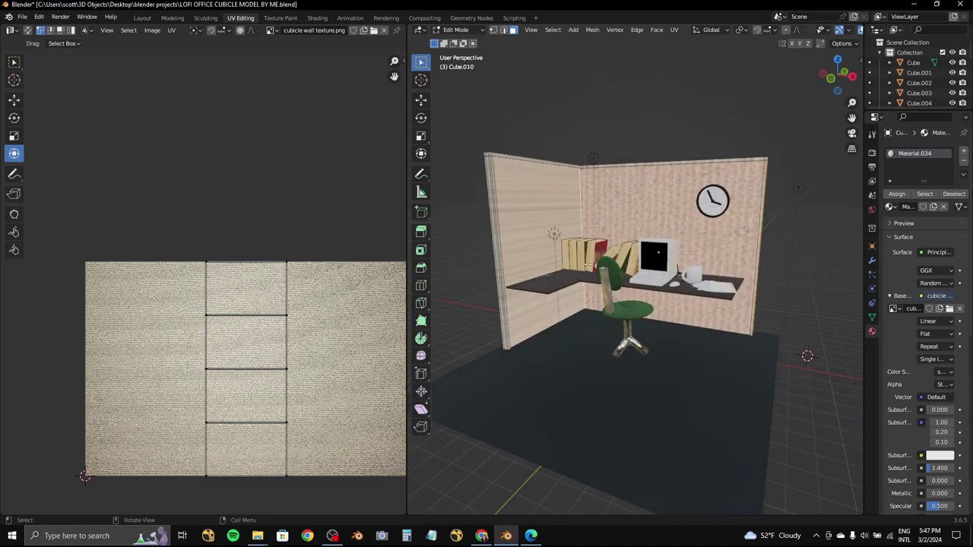
scroll(229, 342, down, 2)
key(s)
- Rotate the UV islands to a vertical orientation and move them on the texture
click(39, 315)
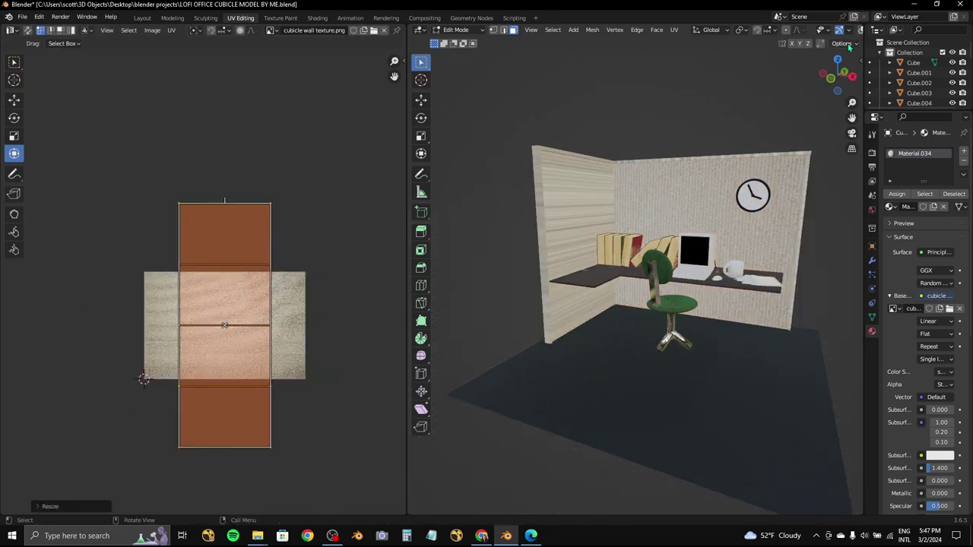
scroll(646, 266, up, 4)
key(r)
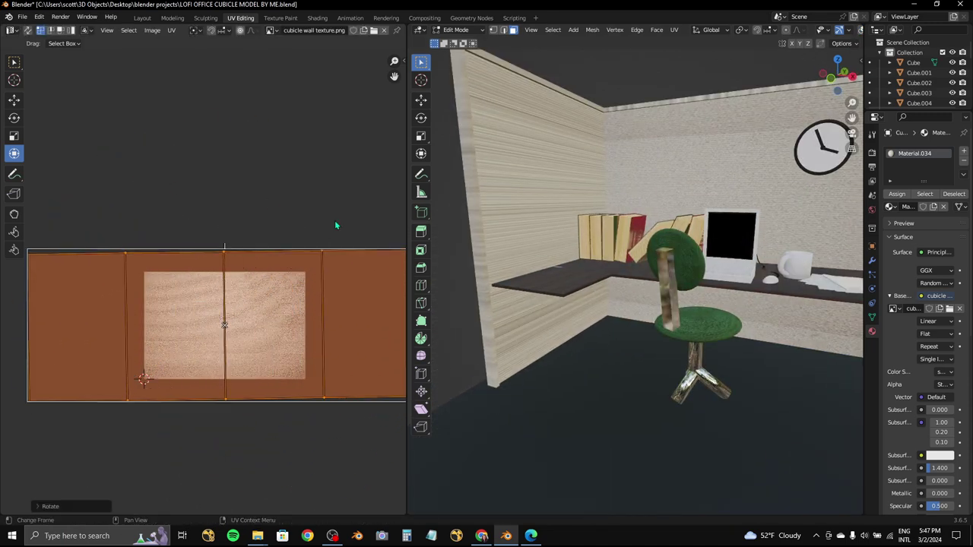
click(358, 238)
middle_drag(726, 169, 836, 46)
key(g)
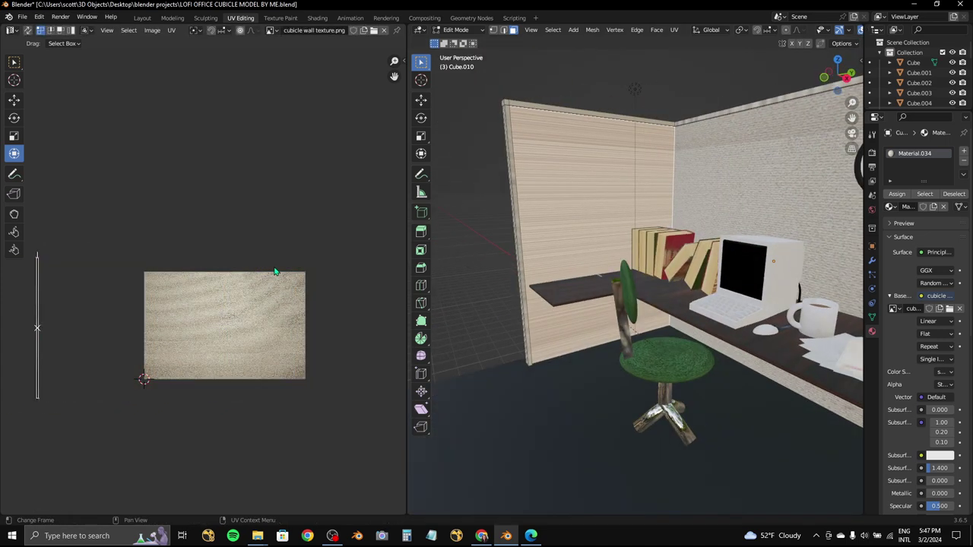
right_click(202, 293)
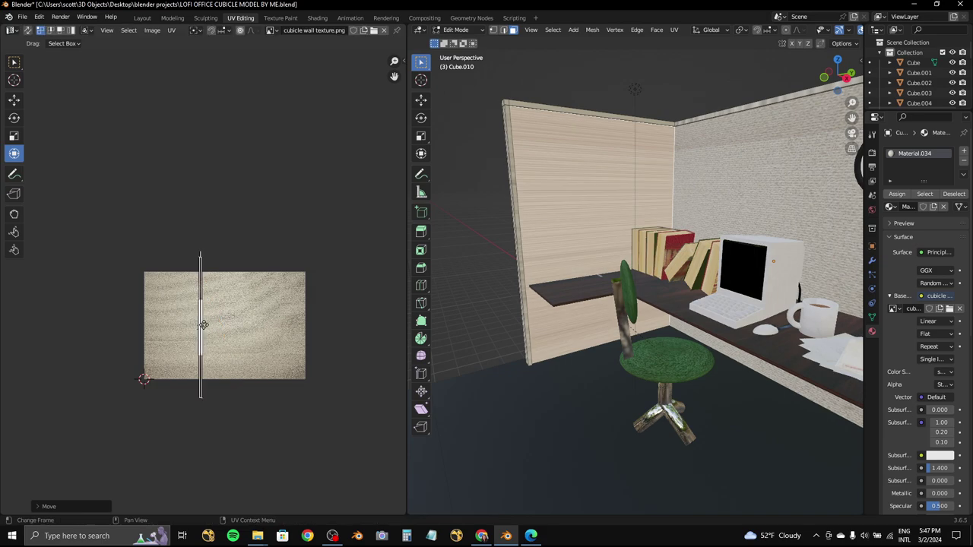
click(202, 328)
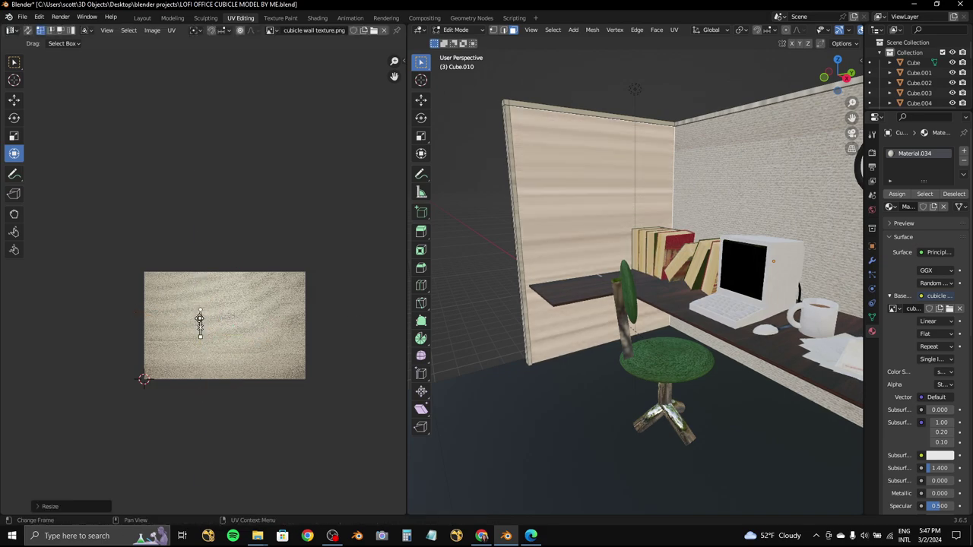
- Scale up the selected UV line and bring it into view
scroll(332, 363, up, 4)
scroll(352, 340, down, 2)
key(s)
scroll(289, 327, up, 2)
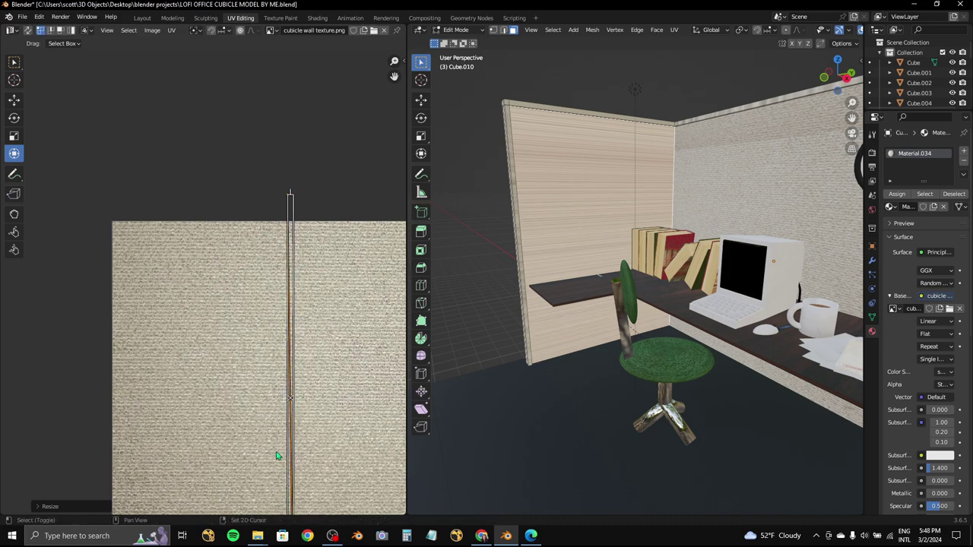
middle_drag(278, 456, 301, 314)
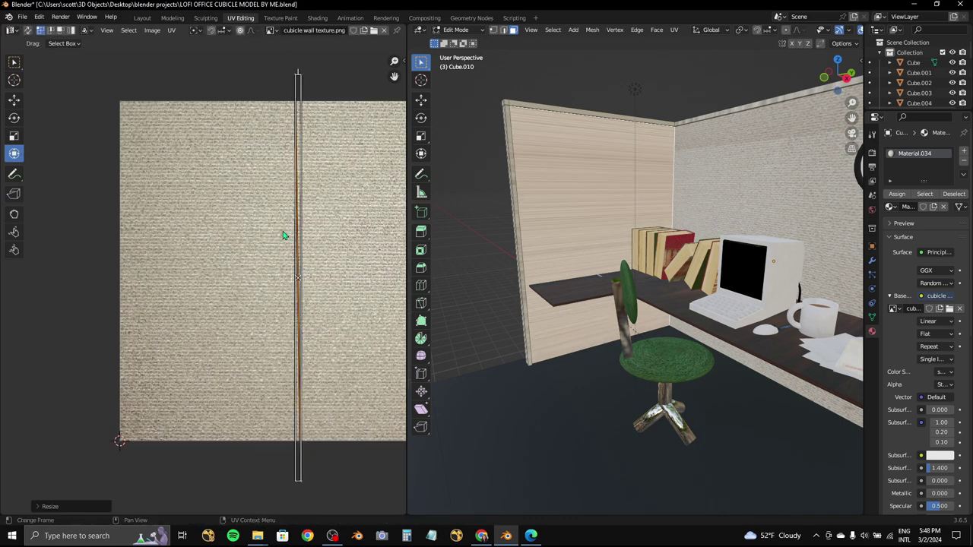
scroll(283, 235, down, 1)
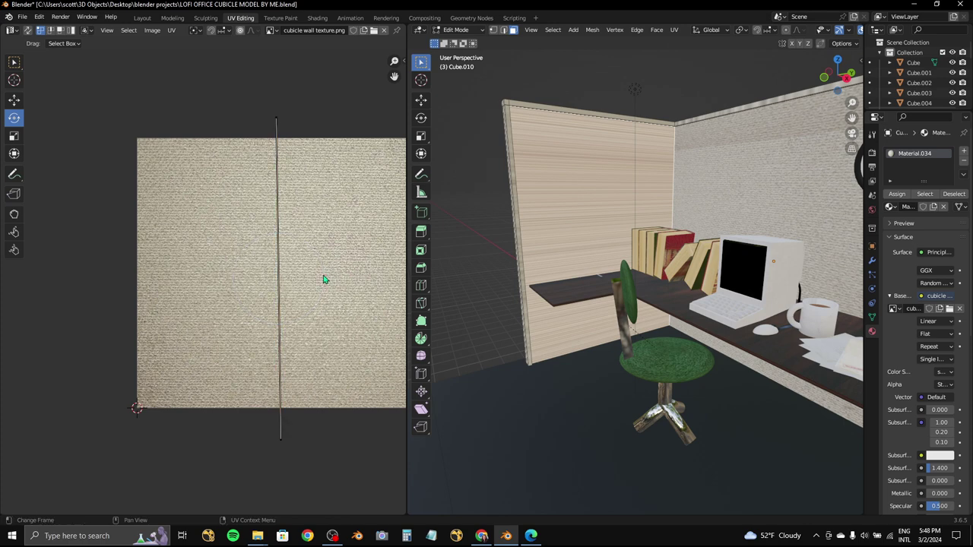
- Select the side wall face, try scaling its UVs then undo, and frame the wall
click(513, 30)
click(564, 169)
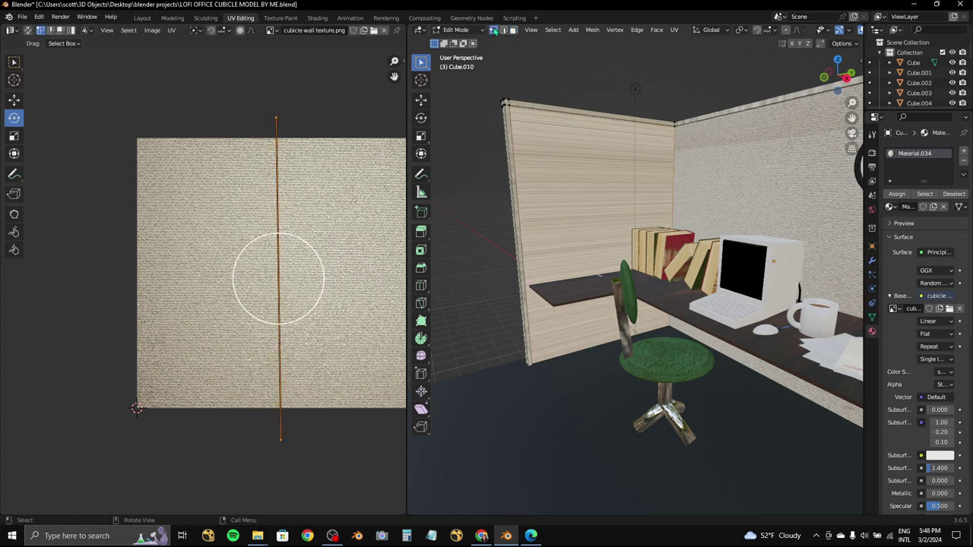
scroll(268, 227, down, 1)
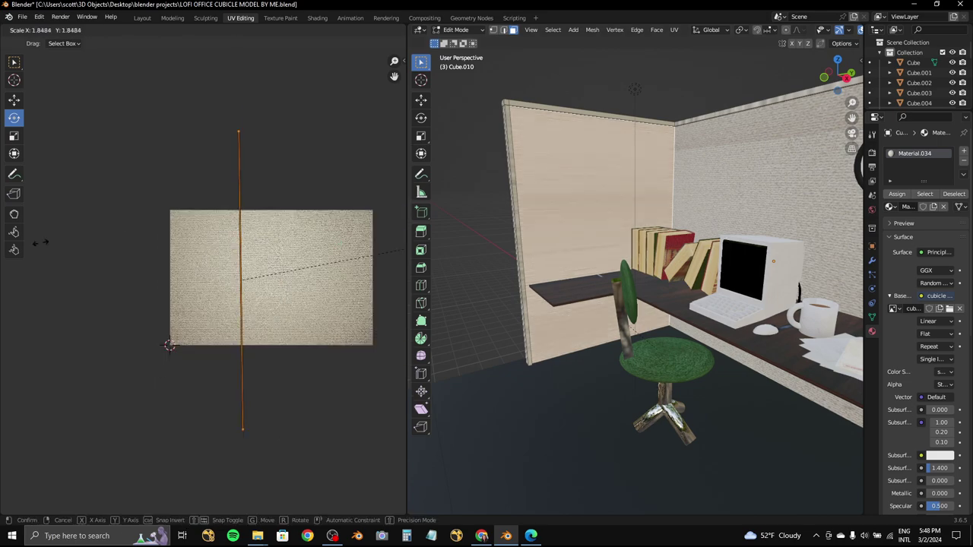
key(ctrl+z)
key(ctrl+z)
key(ctrl+shift+z)
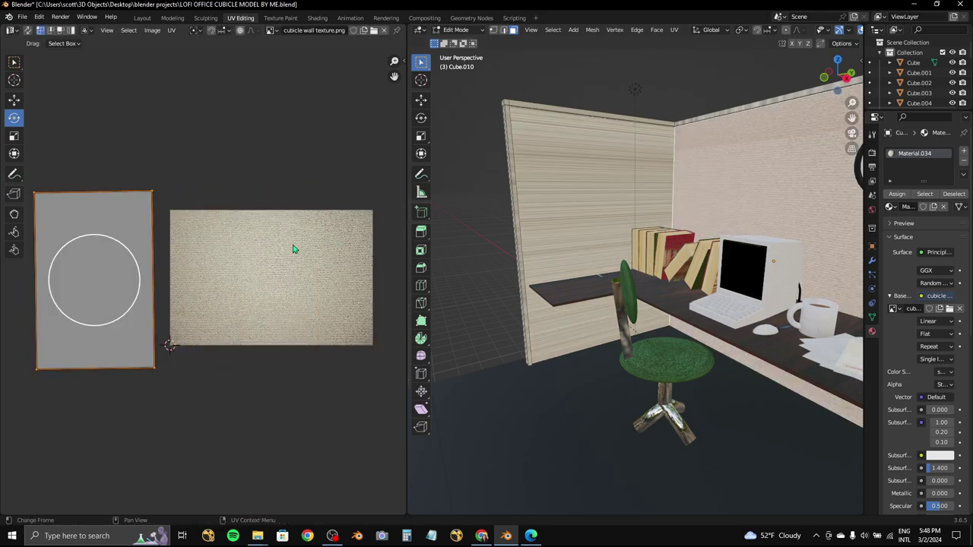
key(ctrl+z)
key(KP_Decimal)
mouse_move(536, 163)
middle_down()
mouse_move(612, 205)
mouse_move(635, 266)
mouse_move(560, 209)
middle_up()
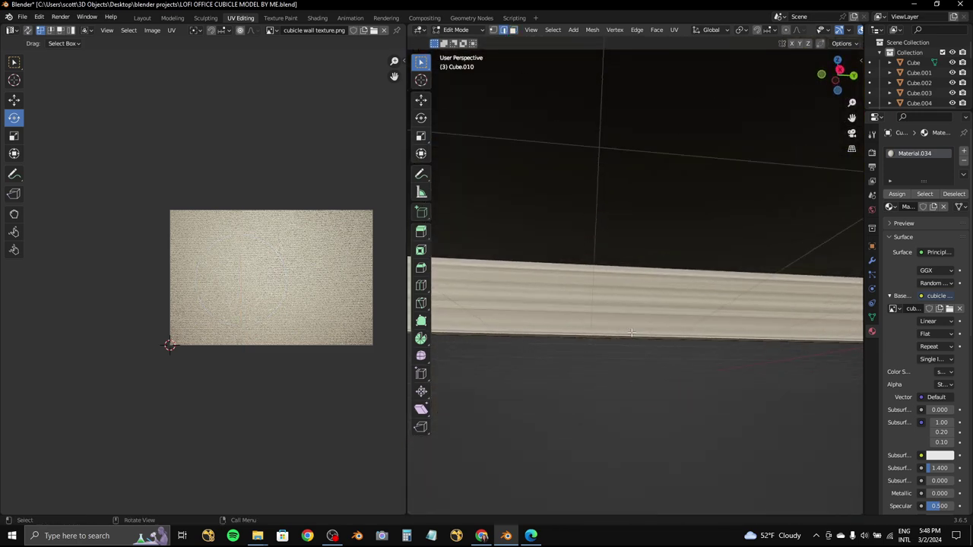
key(KP_Decimal)
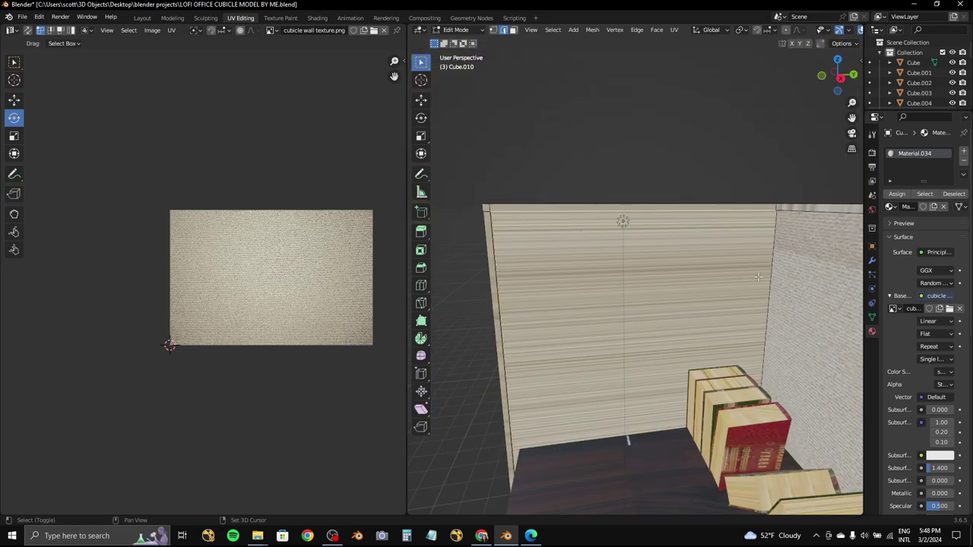
scroll(306, 286, down, 2)
mouse_move(577, 274)
middle_down()
mouse_move(605, 281)
mouse_move(522, 261)
middle_up()
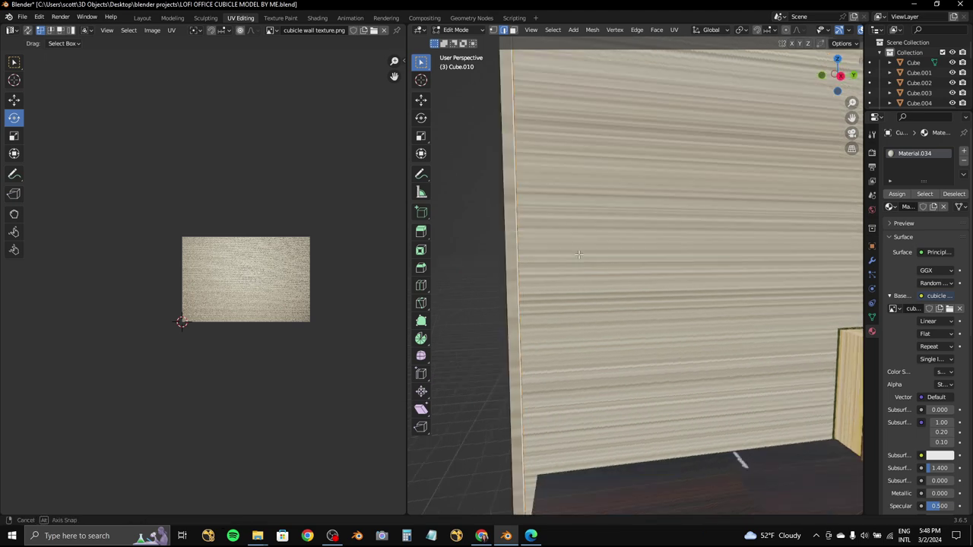
scroll(685, 257, down, 5)
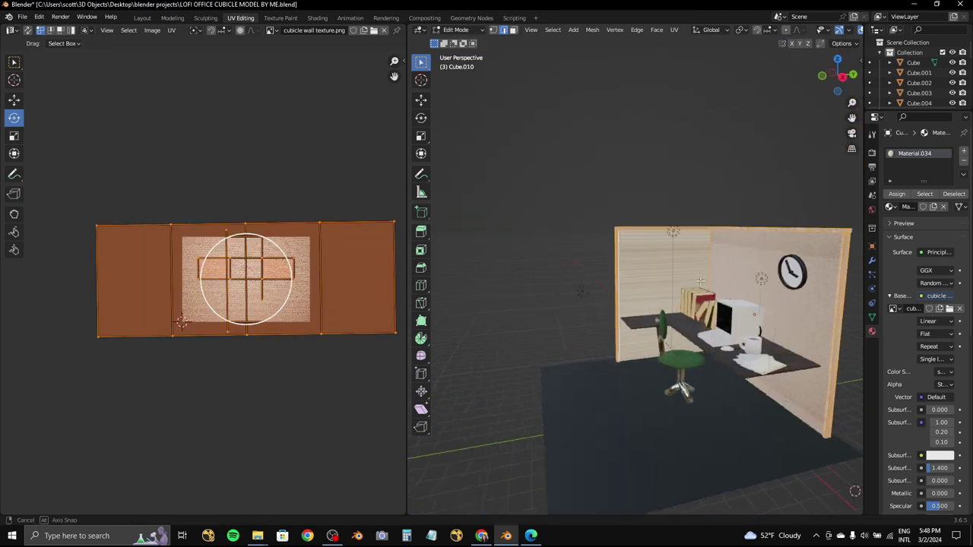
scroll(684, 256, up, 2)
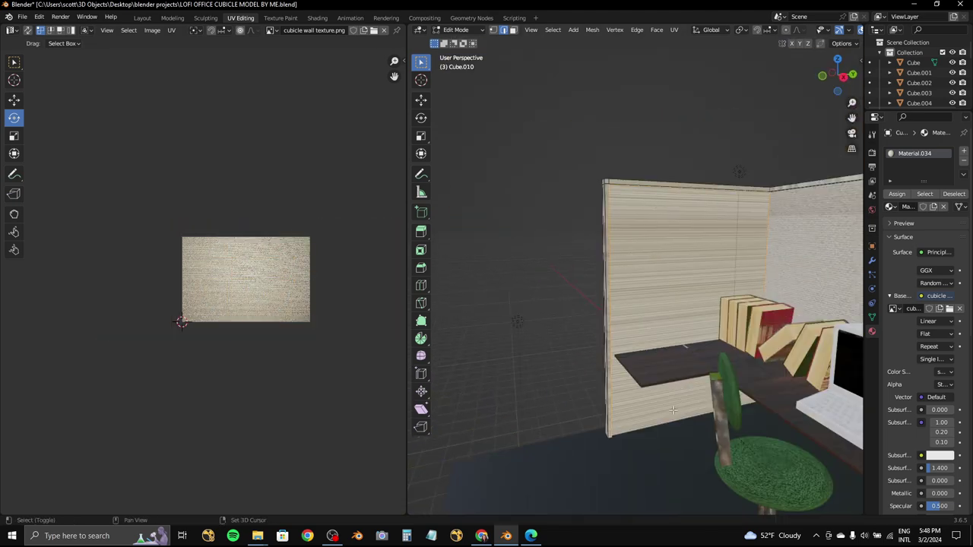
- Box-select the side wall's faces in face mode and apply UV > Unwrap
click(513, 31)
scroll(250, 284, up, 3)
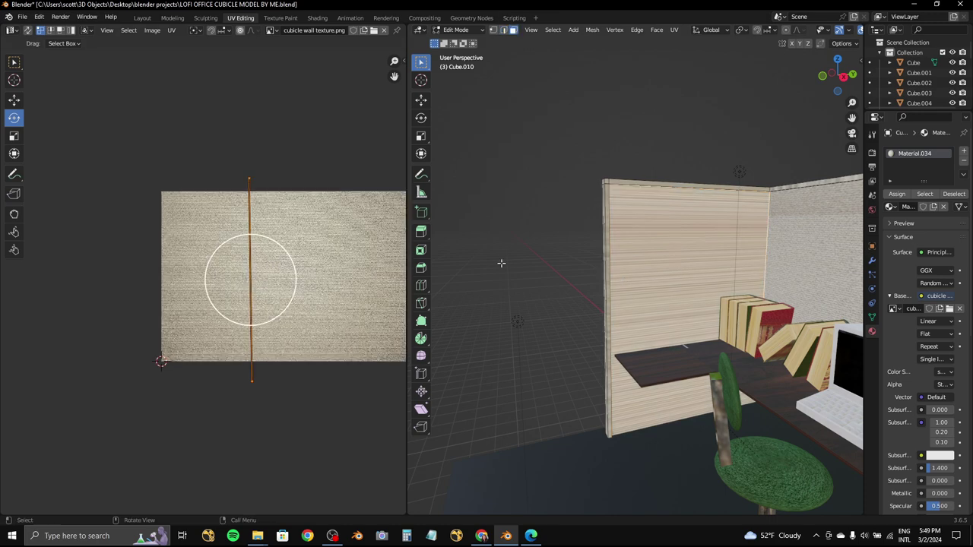
middle_drag(503, 263, 525, 152)
drag(521, 145, 707, 336)
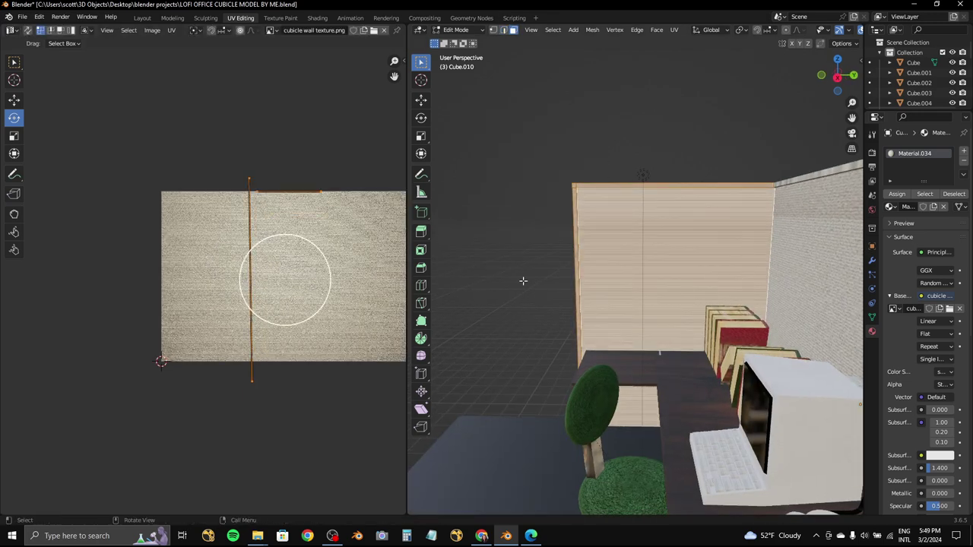
middle_drag(522, 278, 660, 242)
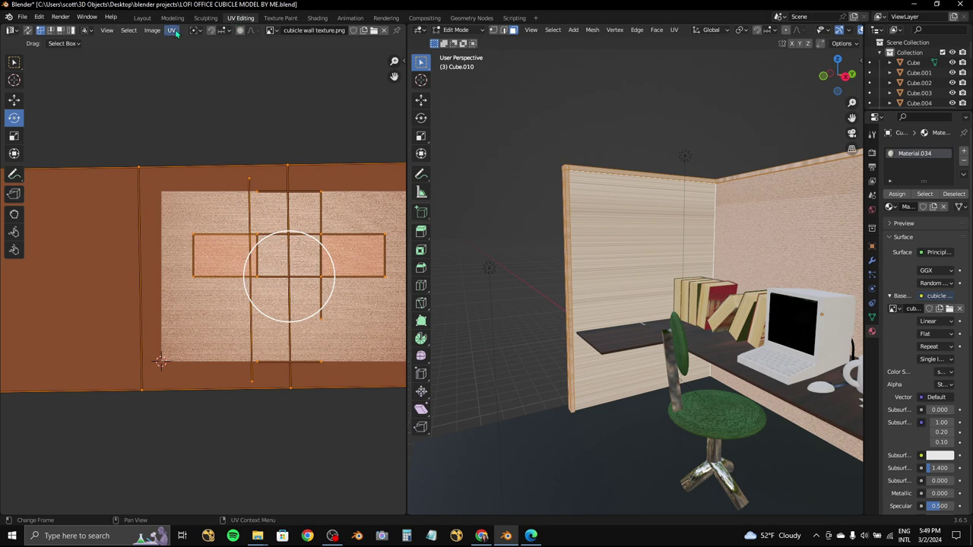
click(172, 31)
click(292, 135)
middle_drag(578, 228, 605, 236)
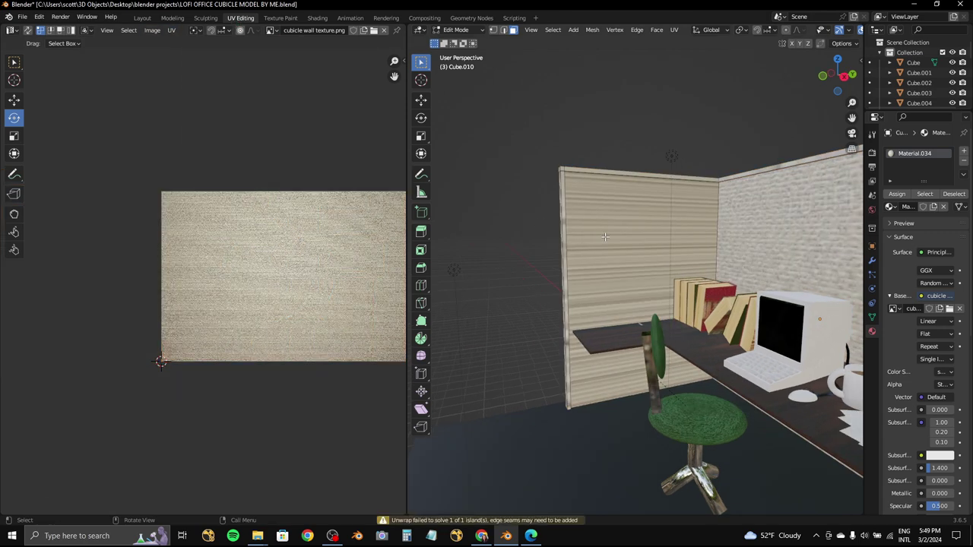
click(605, 236)
- Try Smart UV Project, then re-unwrap the trim faces with the standard Unwrap
click(172, 30)
mouse_move(191, 132)
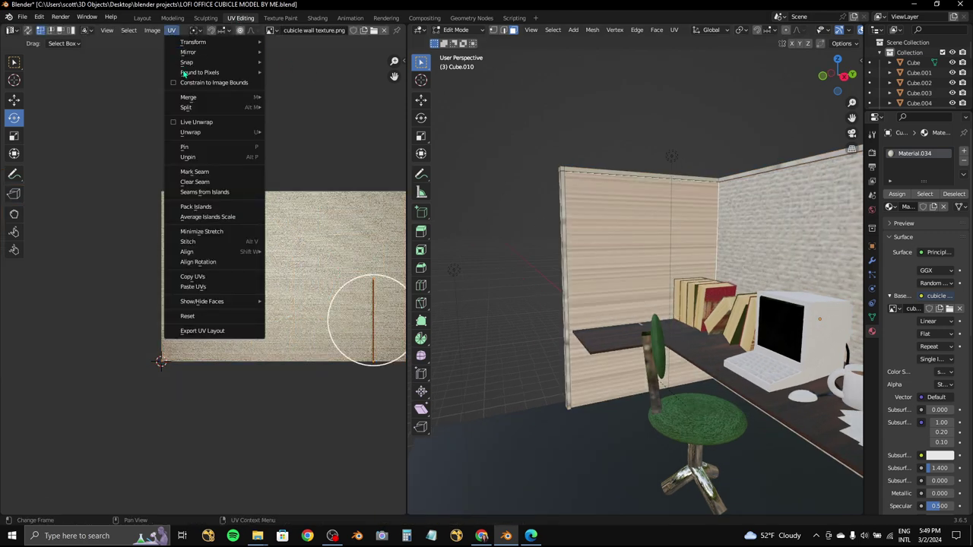
click(303, 146)
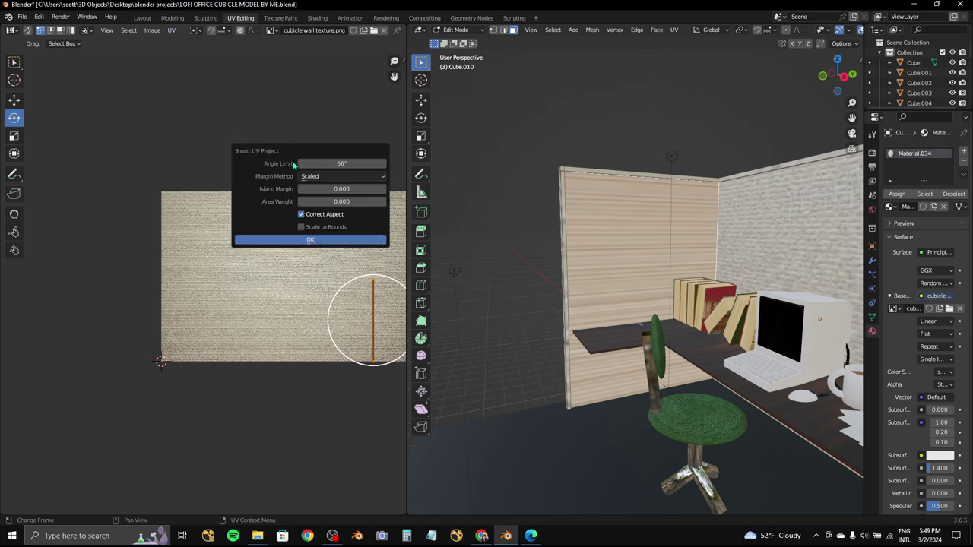
click(172, 30)
click(304, 132)
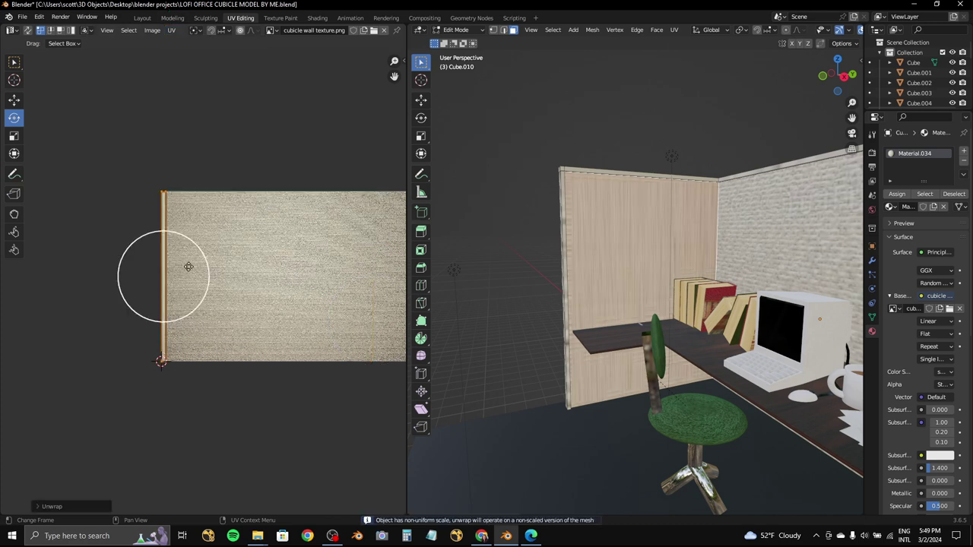
- Rotate the UV strip a quarter-turn upright and rescale it to fit within the fabric texture
key(r)
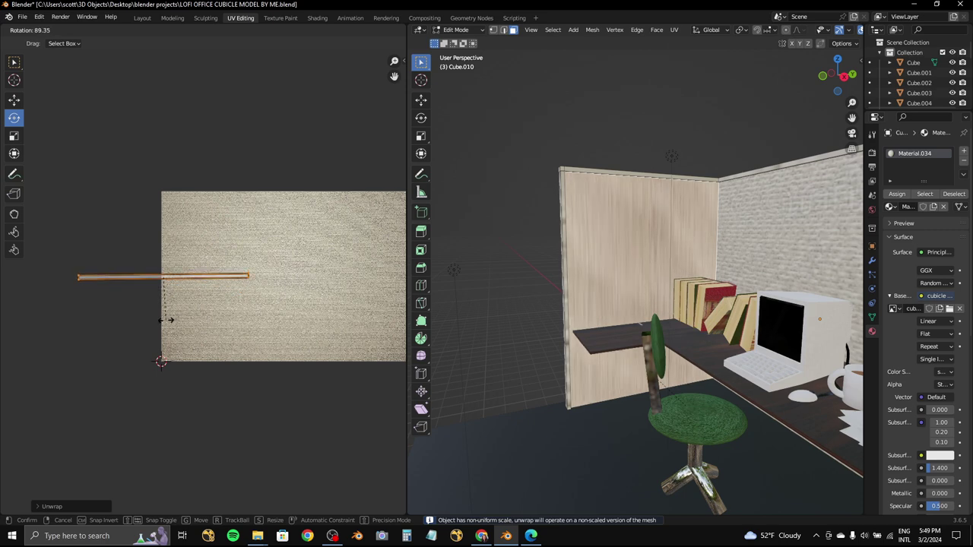
click(164, 320)
key(s)
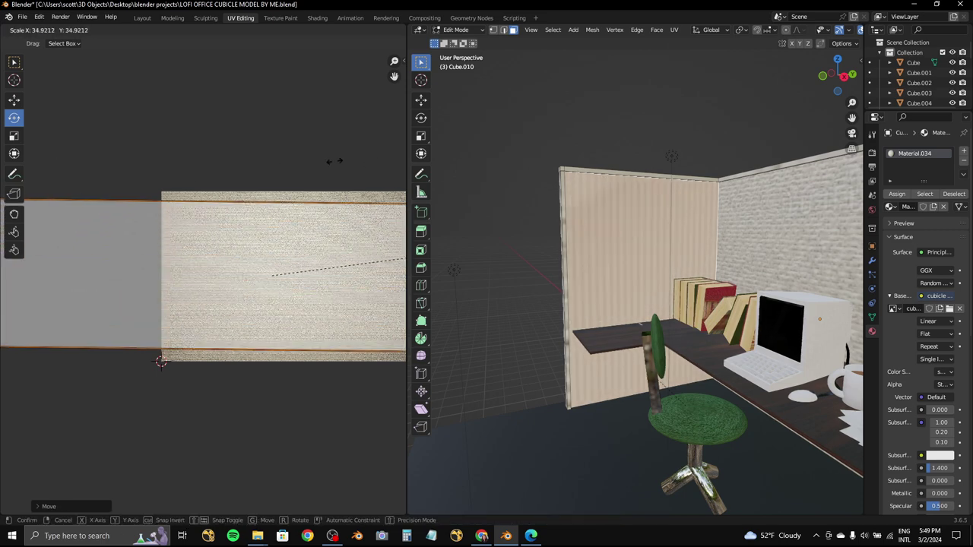
click(403, 133)
click(228, 277)
key(s)
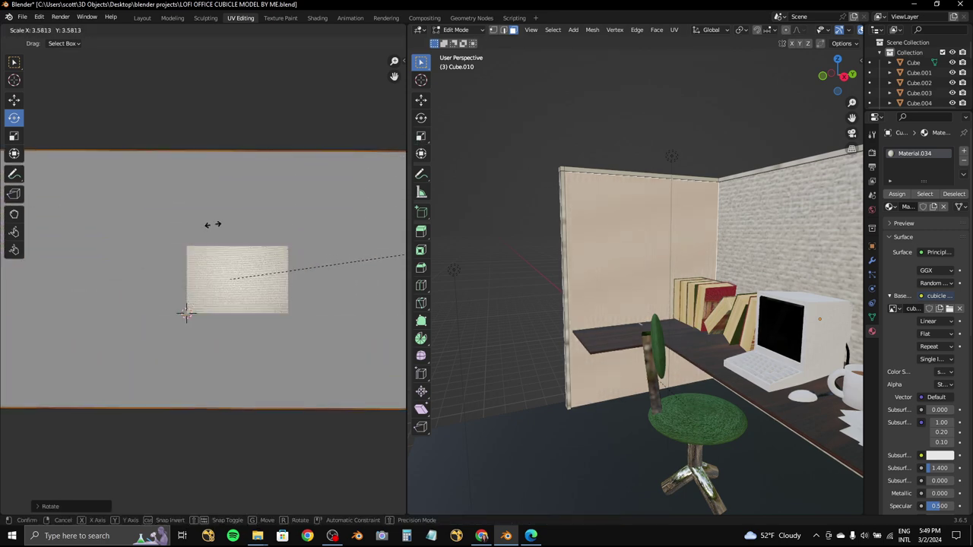
key(r)
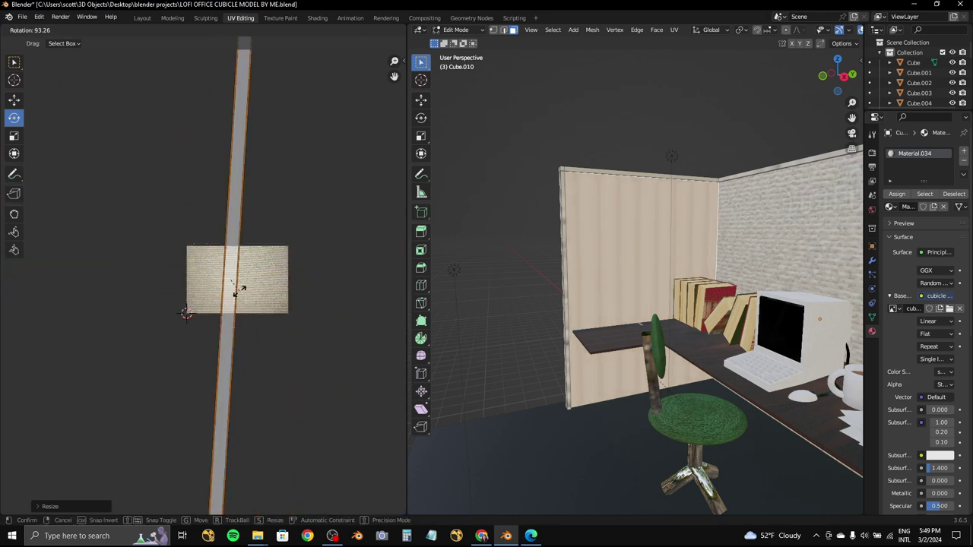
click(235, 278)
key(s)
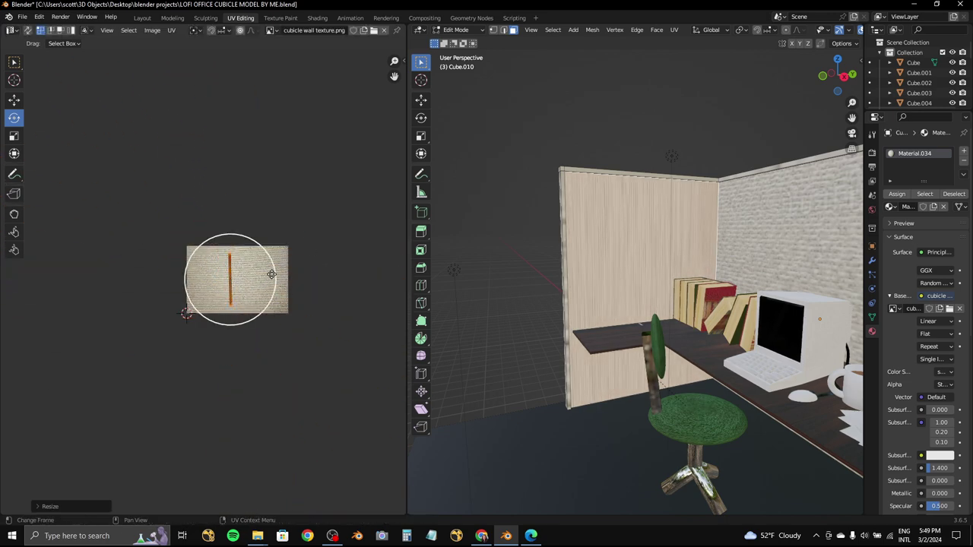
- Apply UV > Unwrap > Cube Projection to the wall faces and view the wall head-on
click(172, 30)
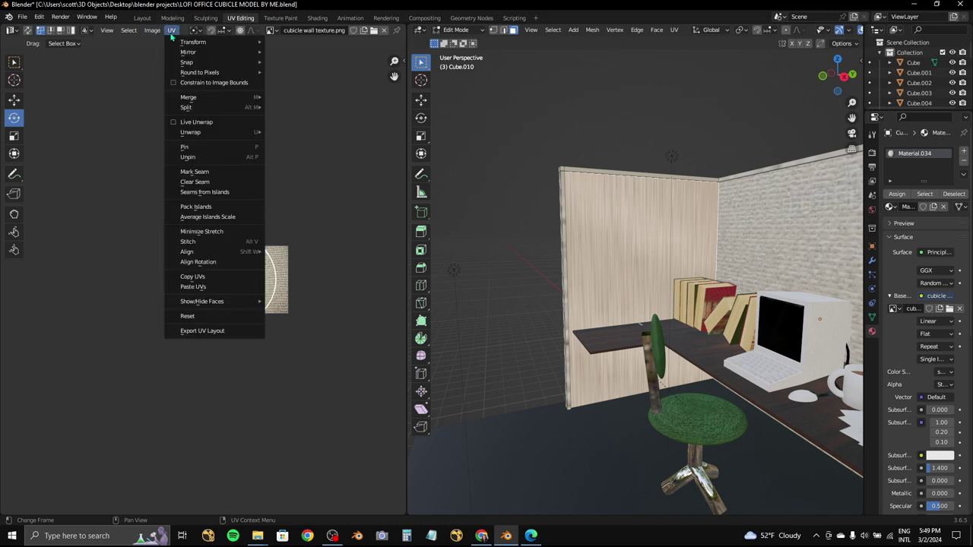
mouse_move(191, 132)
click(301, 181)
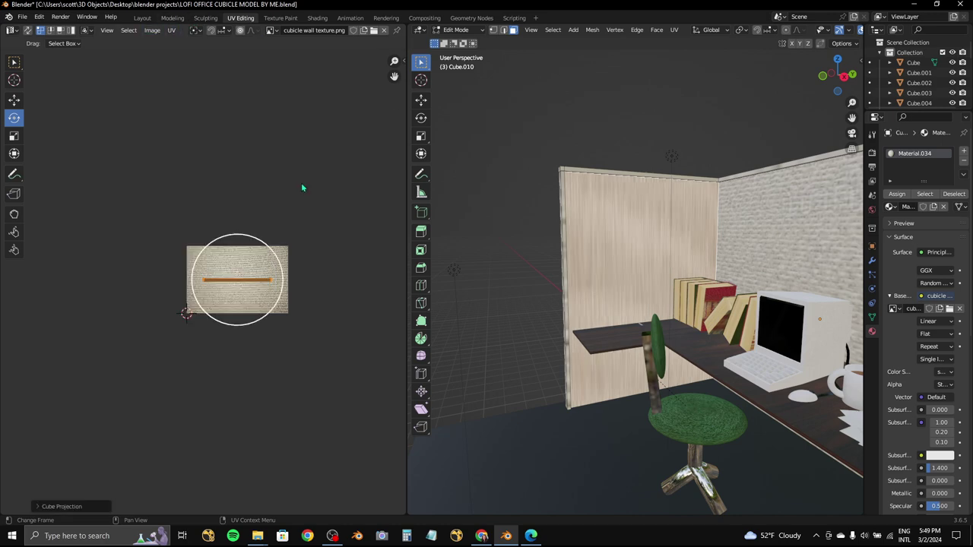
scroll(267, 289, up, 4)
scroll(592, 259, up, 4)
middle_drag(593, 260, 486, 266)
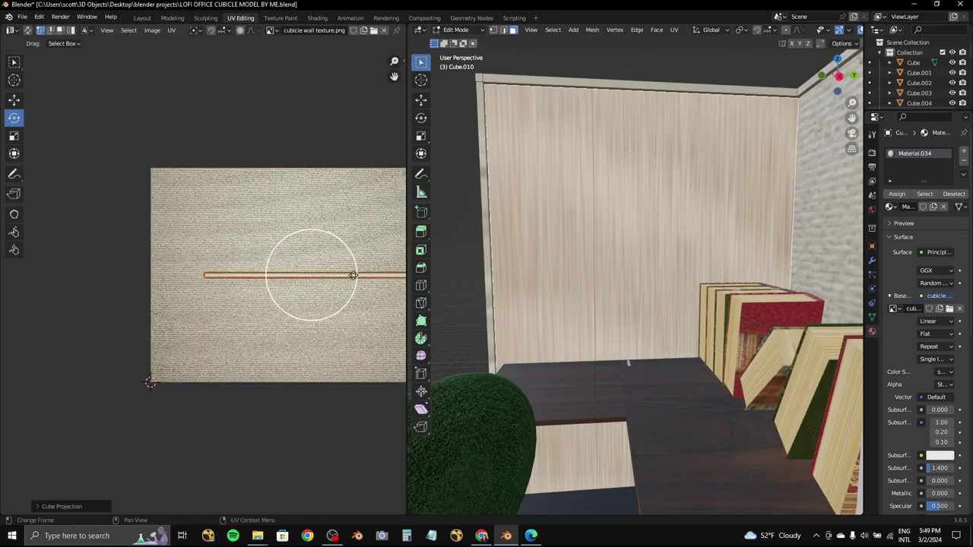
middle_drag(353, 276, 270, 274)
- Move the selected UV edge to the texture's left border and then upward
key(g)
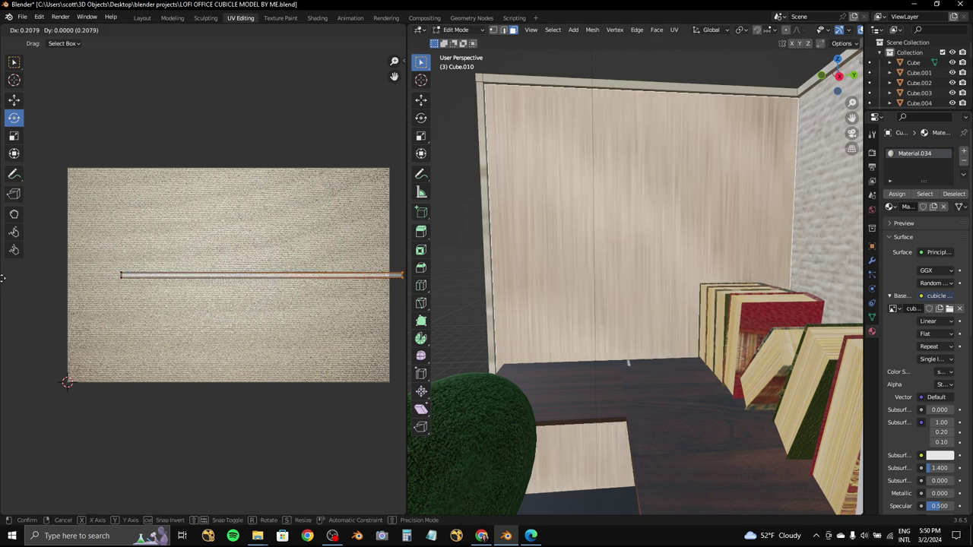
scroll(228, 280, down, 5)
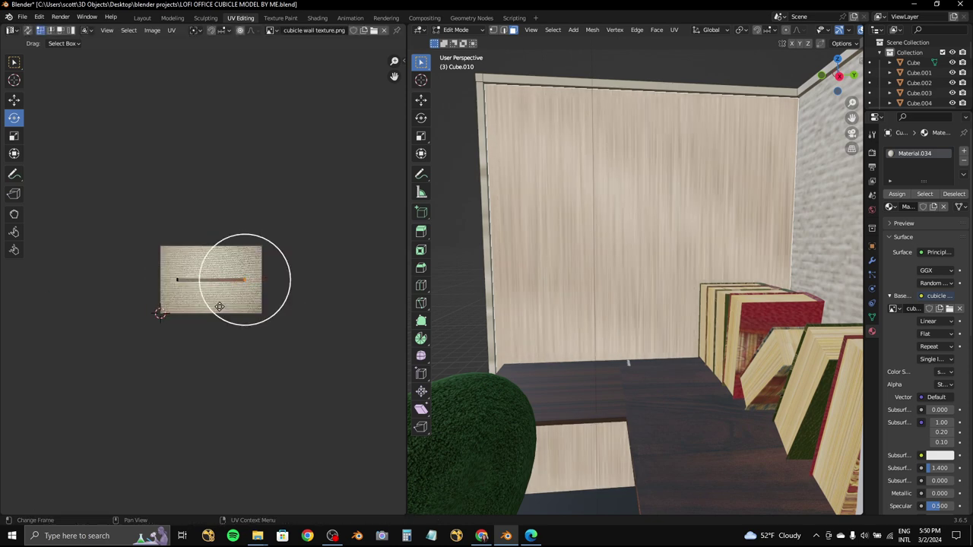
scroll(304, 279, up, 3)
scroll(119, 296, up, 3)
click(119, 297)
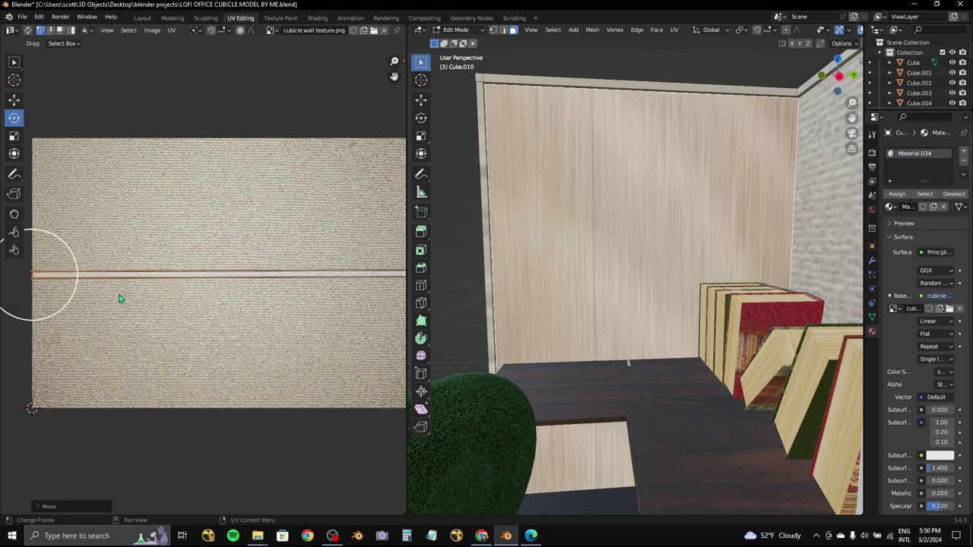
scroll(196, 275, down, 1)
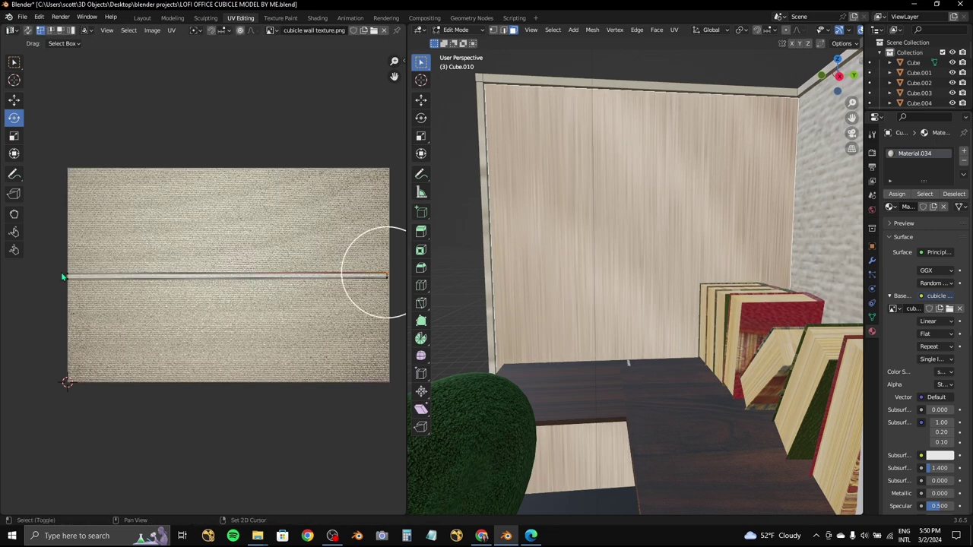
key(g)
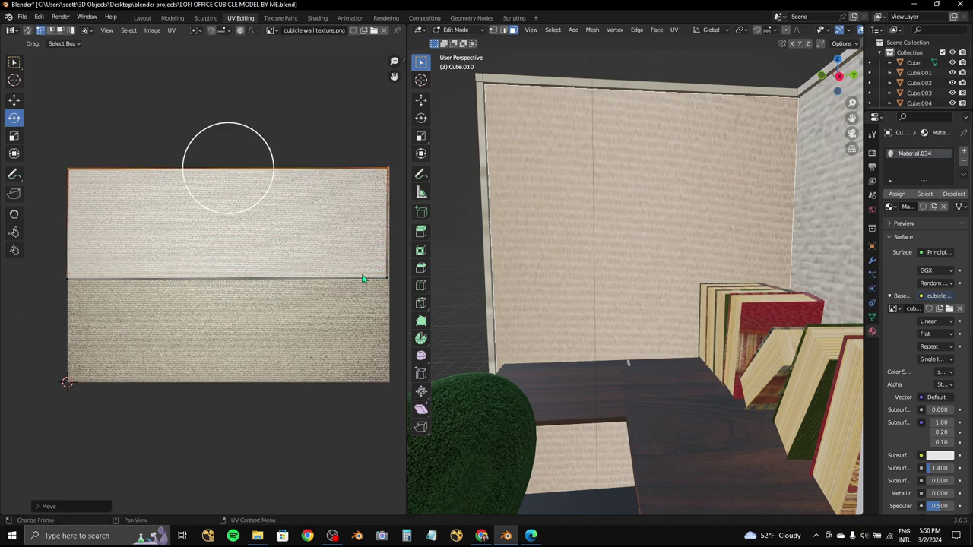
- Select all the UVs and rescale them to cover the fabric texture
key(a)
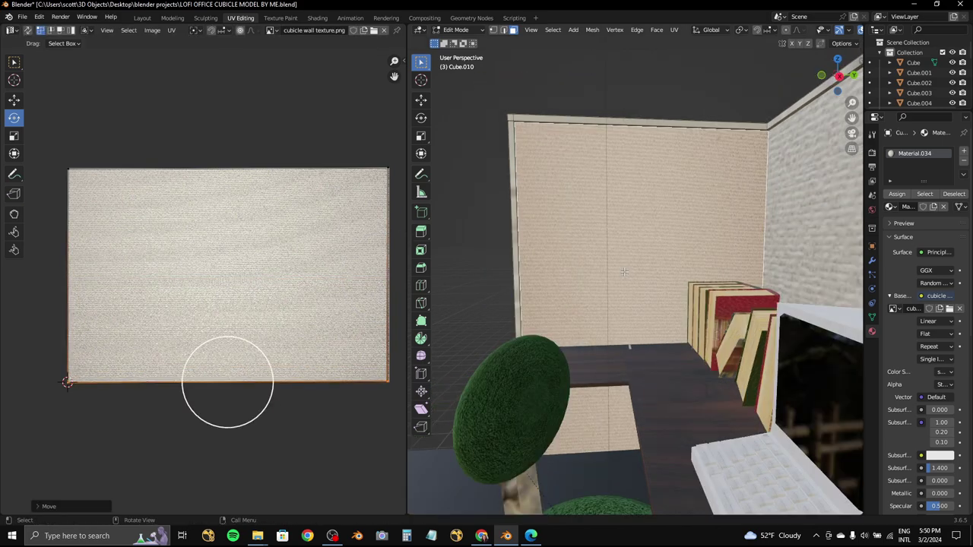
key(s)
click(243, 257)
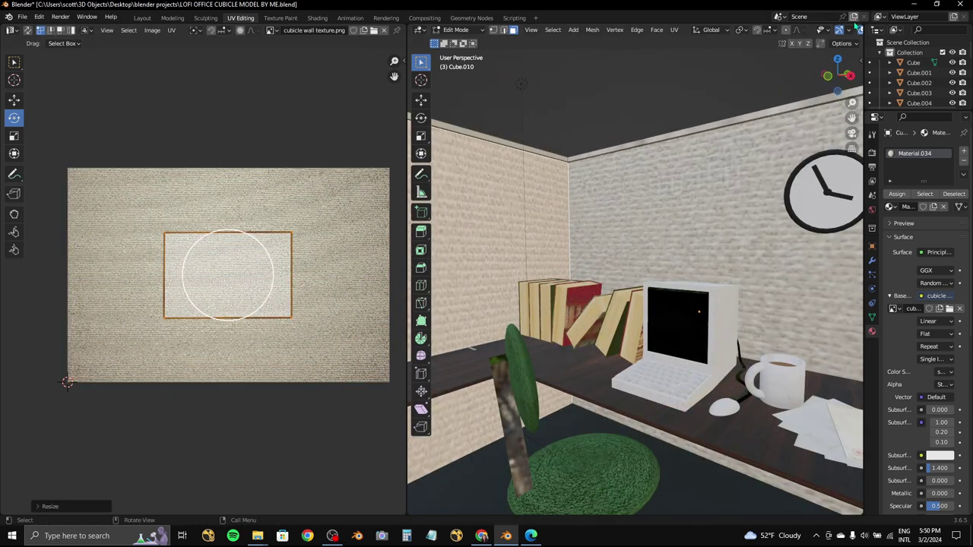
scroll(550, 250, down, 5)
scroll(386, 241, up, 3)
key(s)
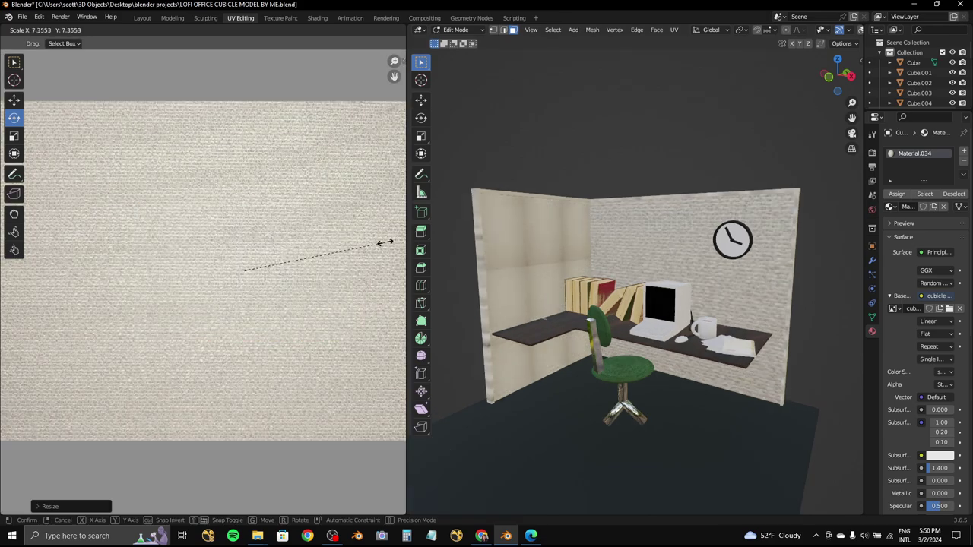
click(145, 18)
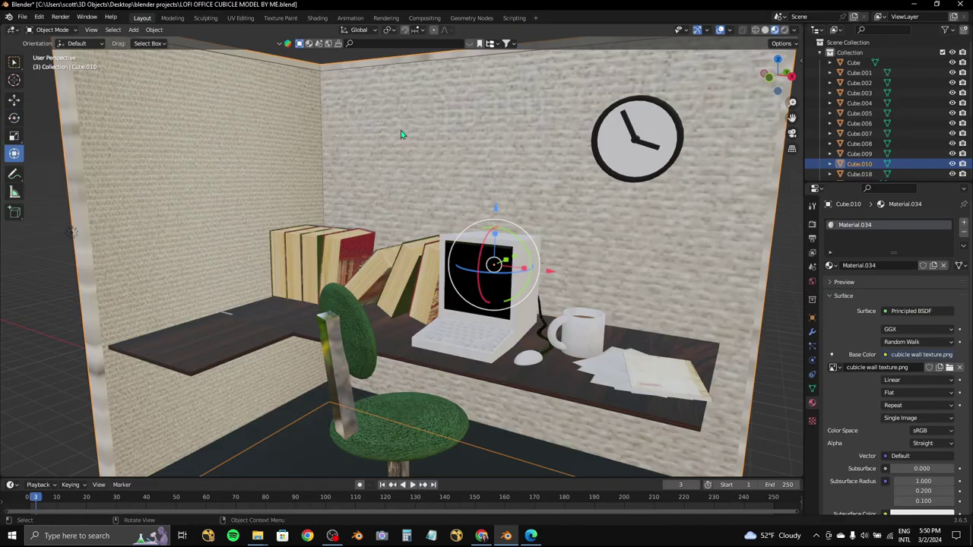
click(240, 17)
- Scale the UV face and move it across the texture, enlarging it slightly
key(s)
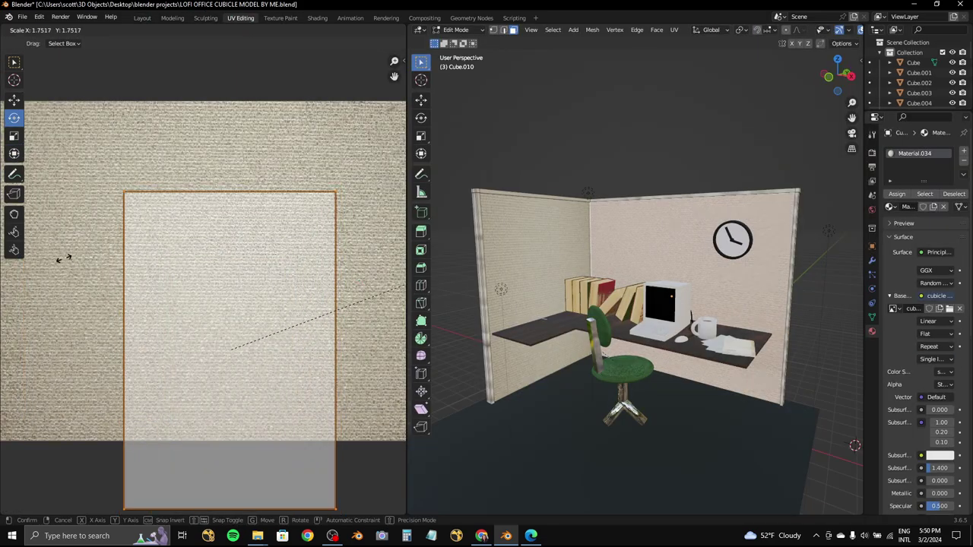
click(306, 248)
key(g)
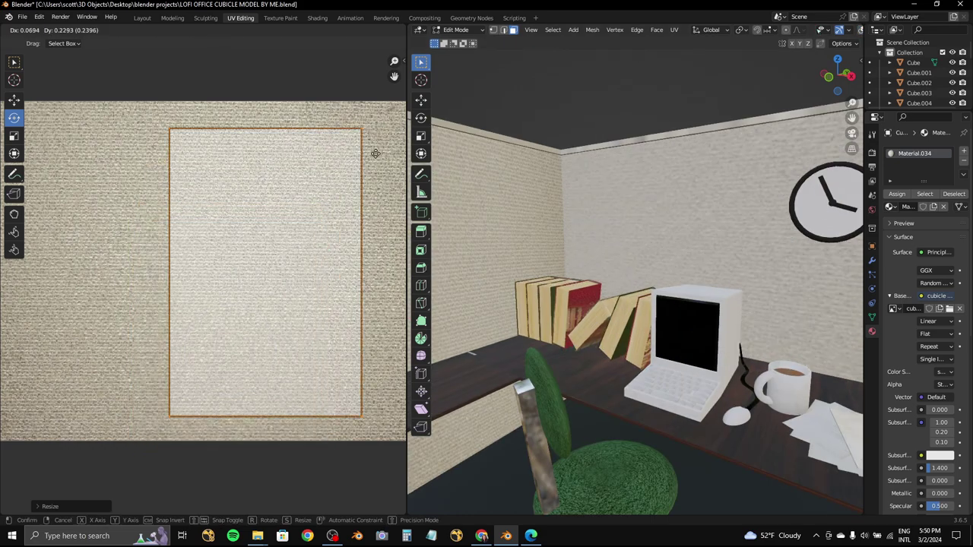
scroll(239, 291, down, 4)
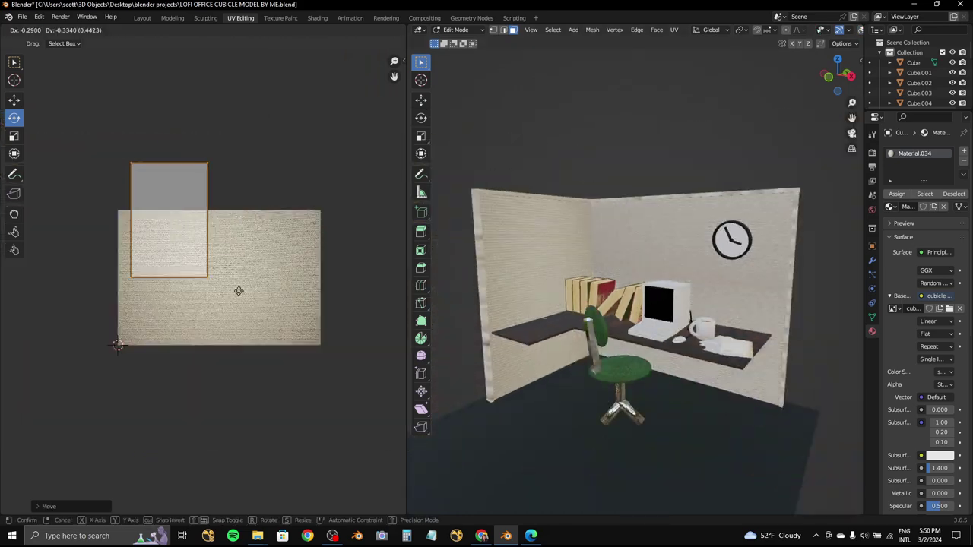
scroll(251, 319, up, 1)
scroll(256, 332, up, 1)
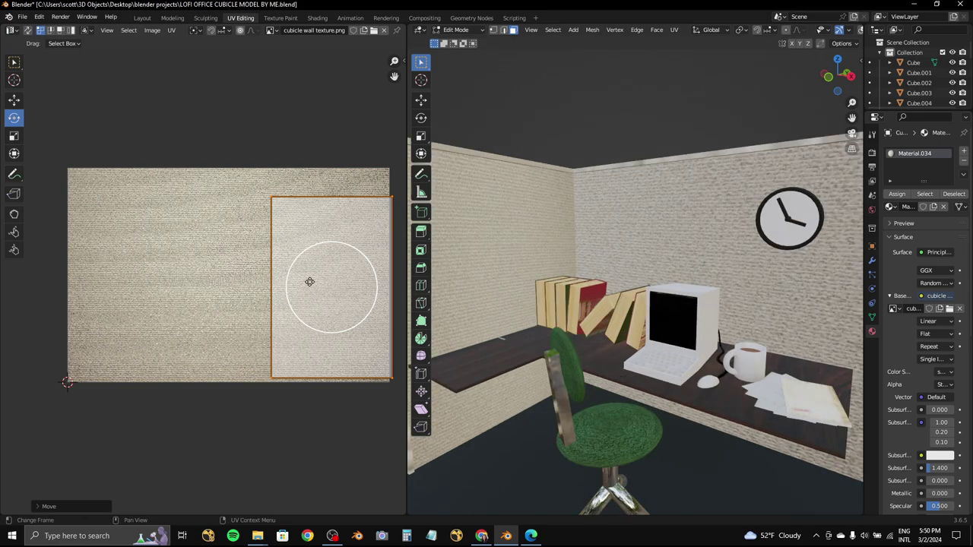
key(s)
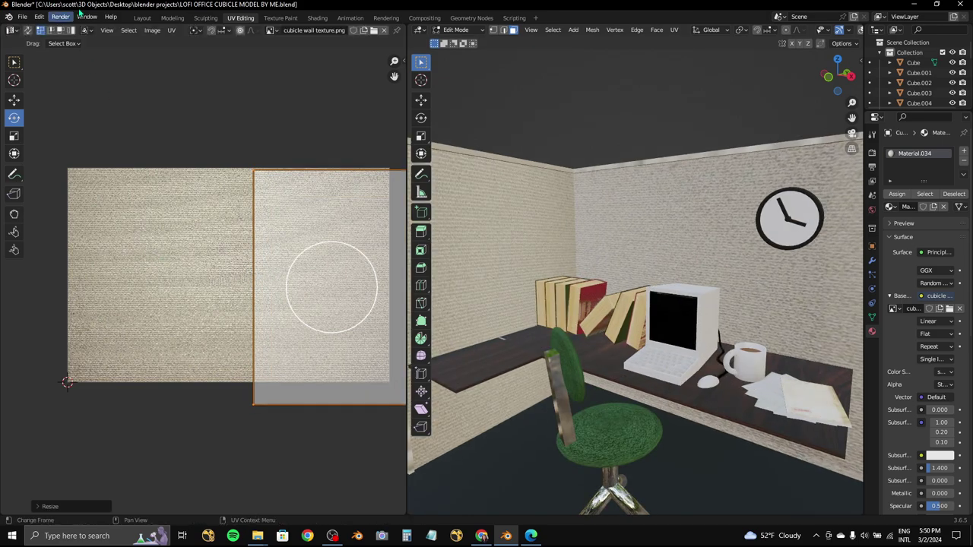
- Select every face of the wall, show it in local view, and widen the properties panel
click(142, 18)
scroll(425, 266, up, 3)
click(155, 30)
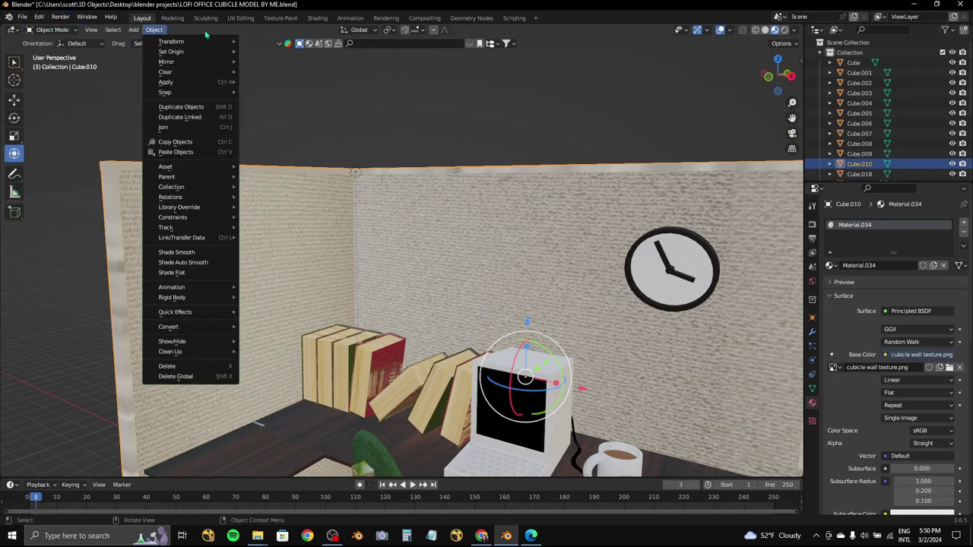
click(244, 18)
scroll(566, 212, down, 5)
key(a)
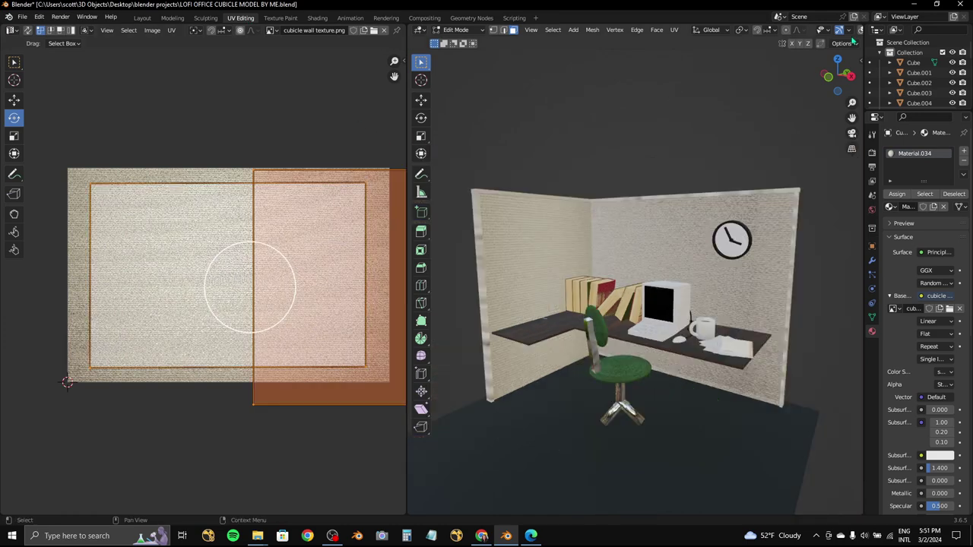
key(slash)
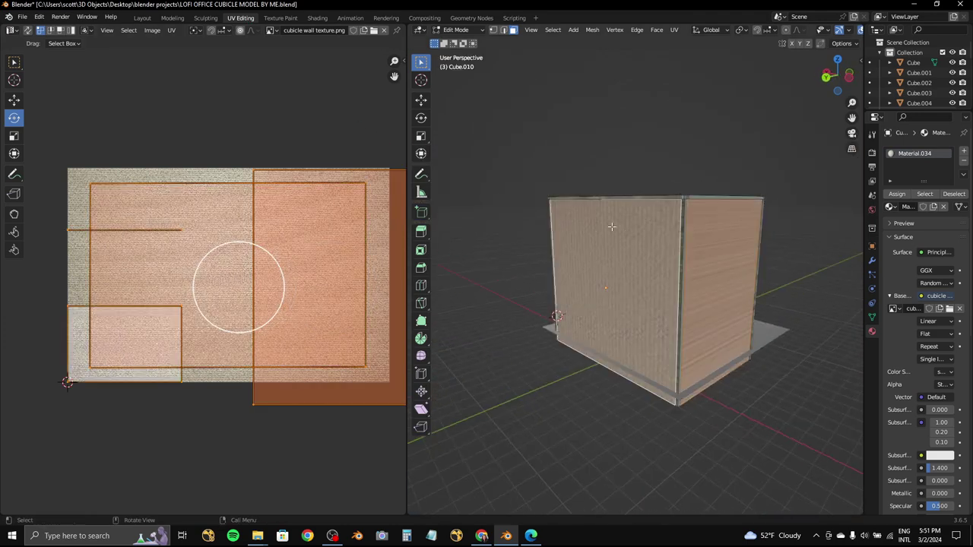
drag(863, 207, 784, 206)
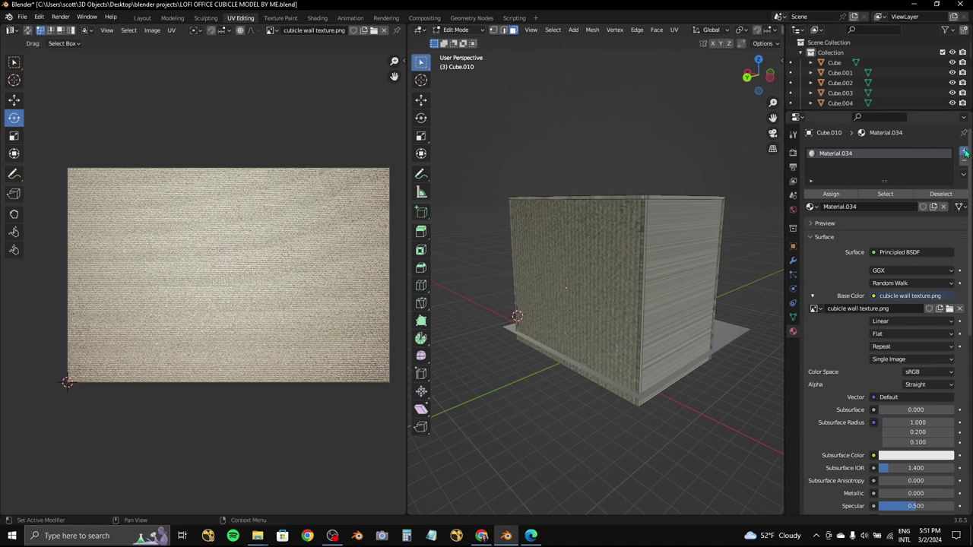
- Add a new material slot with a new material and select the wall's edge trim
click(964, 151)
click(884, 223)
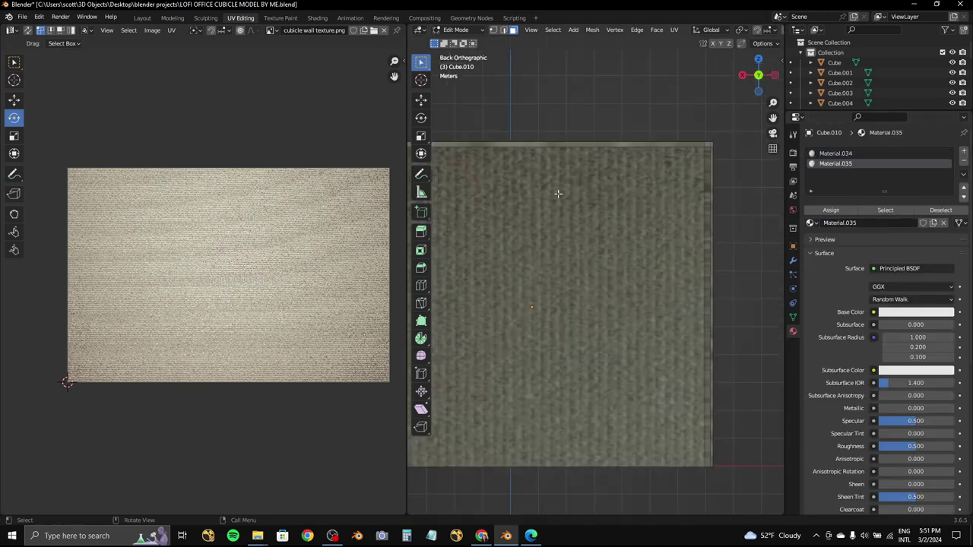
middle_drag(612, 255, 661, 249)
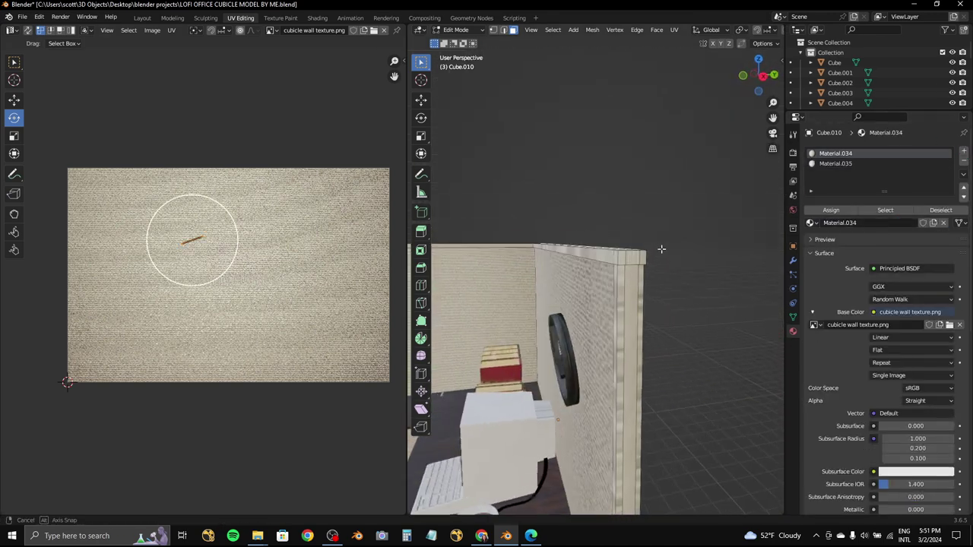
drag(603, 248, 602, 248)
mouse_move(602, 249)
middle_down()
mouse_move(607, 292)
mouse_move(705, 244)
middle_up()
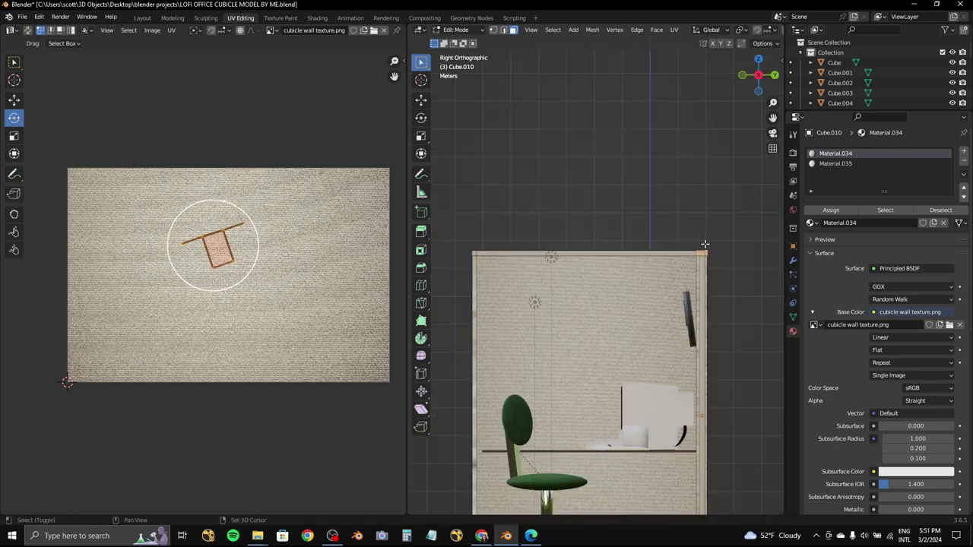
drag(706, 246, 461, 253)
mouse_move(461, 254)
middle_down()
mouse_move(606, 223)
mouse_move(766, 86)
middle_up()
scroll(532, 243, down, 4)
scroll(616, 217, up, 4)
scroll(630, 208, down, 4)
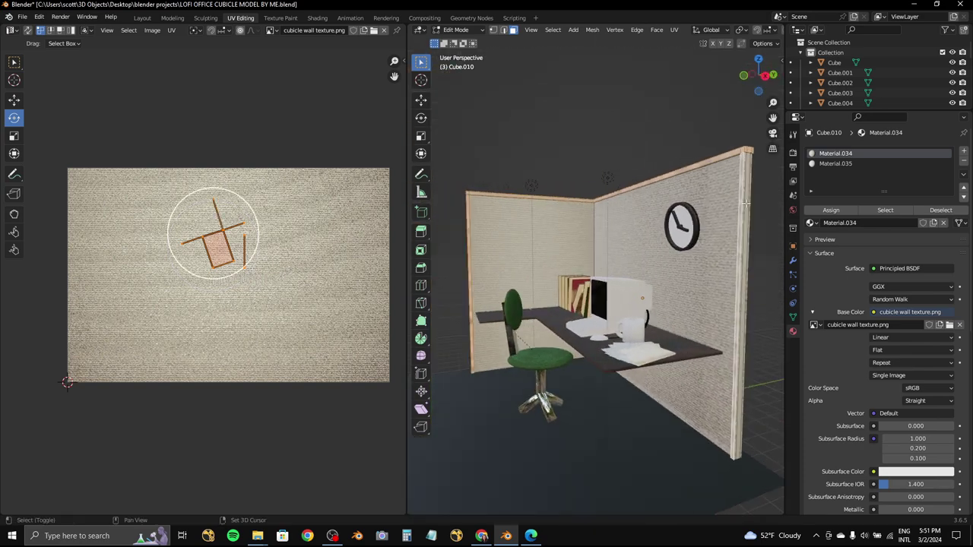
- Orbit around the wall clock, monitor and panel edge to inspect the trim
click(764, 78)
middle_drag(624, 166, 661, 154)
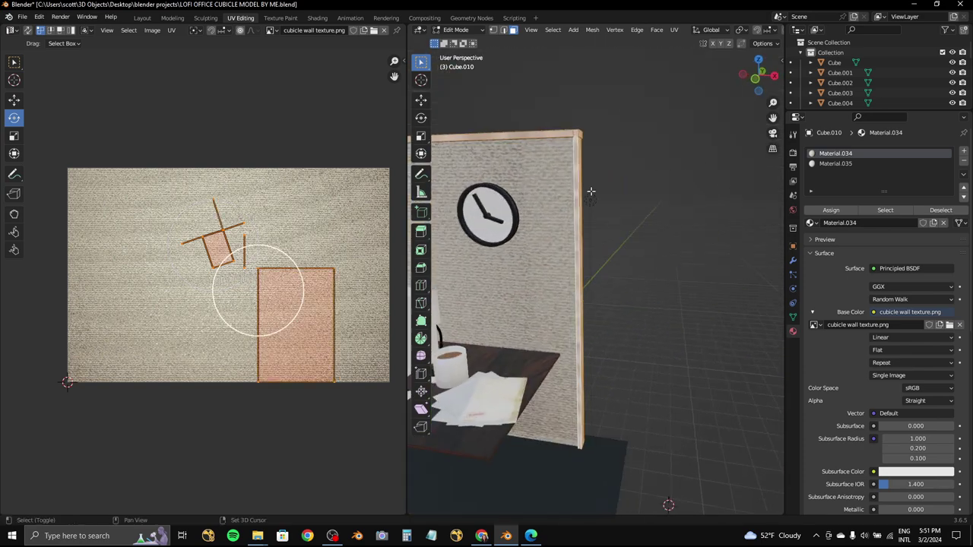
scroll(661, 153, up, 3)
mouse_move(584, 76)
middle_down()
mouse_move(608, 182)
mouse_move(638, 190)
mouse_move(654, 174)
middle_up()
scroll(608, 182, down, 5)
scroll(610, 189, up, 4)
scroll(638, 190, down, 3)
scroll(662, 157, up, 3)
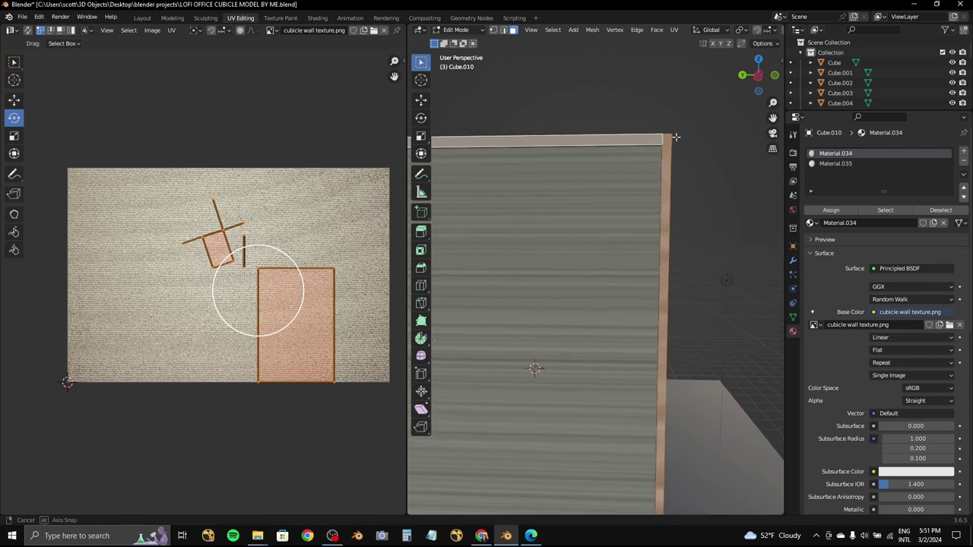
mouse_move(676, 137)
middle_down()
mouse_move(566, 130)
mouse_move(560, 158)
mouse_move(580, 152)
middle_up()
scroll(562, 152, down, 4)
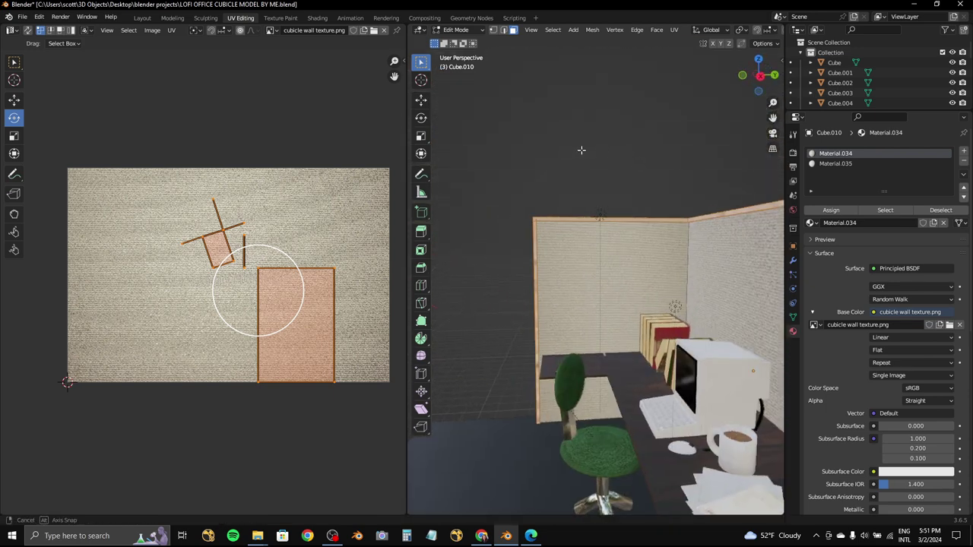
scroll(608, 183, up, 4)
mouse_move(623, 202)
middle_down()
mouse_move(723, 233)
mouse_move(736, 188)
mouse_move(705, 222)
middle_up()
scroll(730, 205, down, 4)
scroll(729, 204, down, 3)
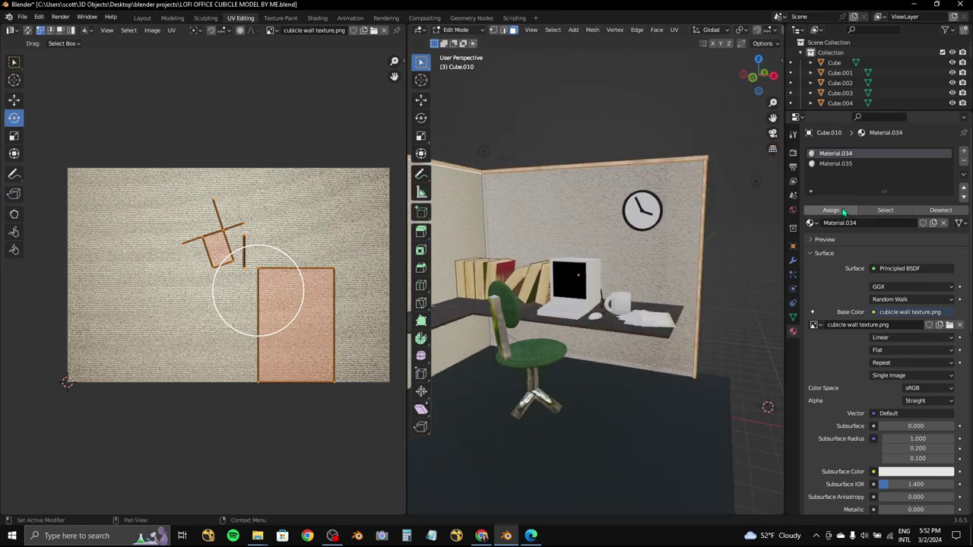
- Make Material.035 active and set its Base Color to dark brown
click(835, 164)
click(902, 312)
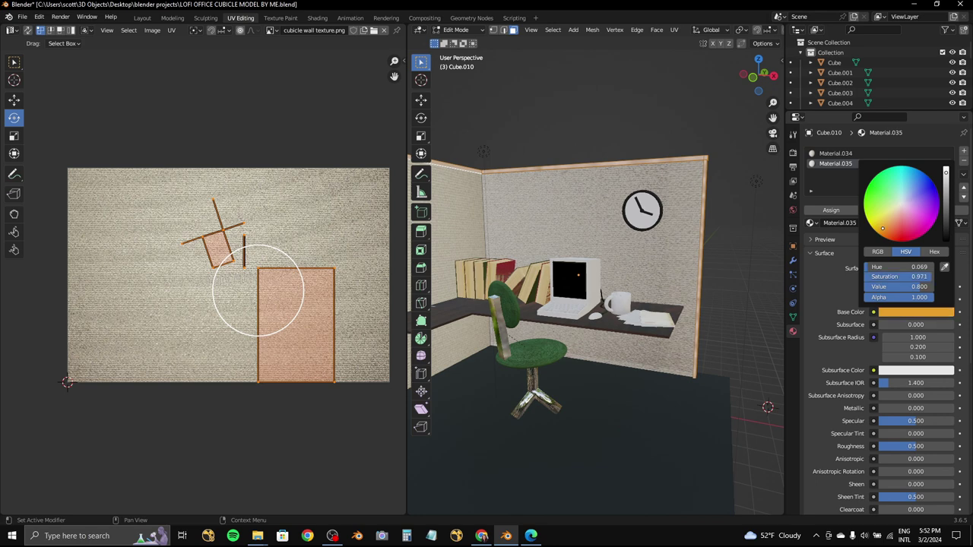
click(912, 312)
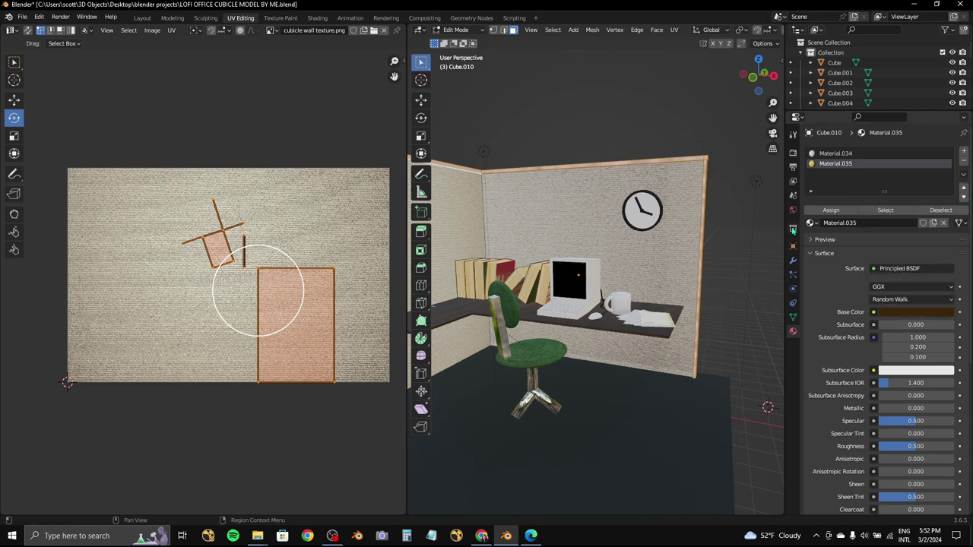
click(831, 210)
- Return to the Layout workspace and save LOFI OFFICE CUBICLE MODEL BY ME.blend
click(143, 17)
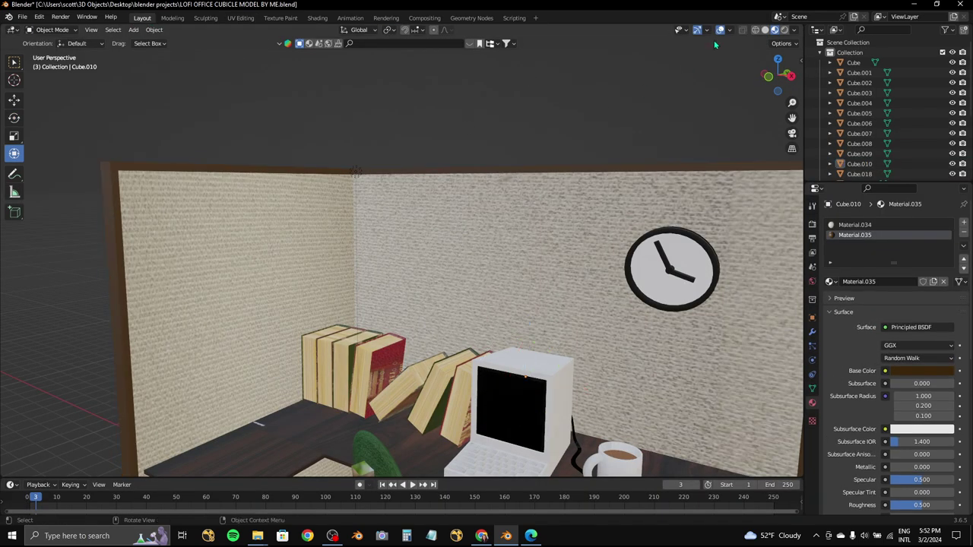
scroll(579, 231, down, 5)
scroll(579, 231, up, 3)
middle_drag(532, 228, 451, 218)
key(ctrl+s)
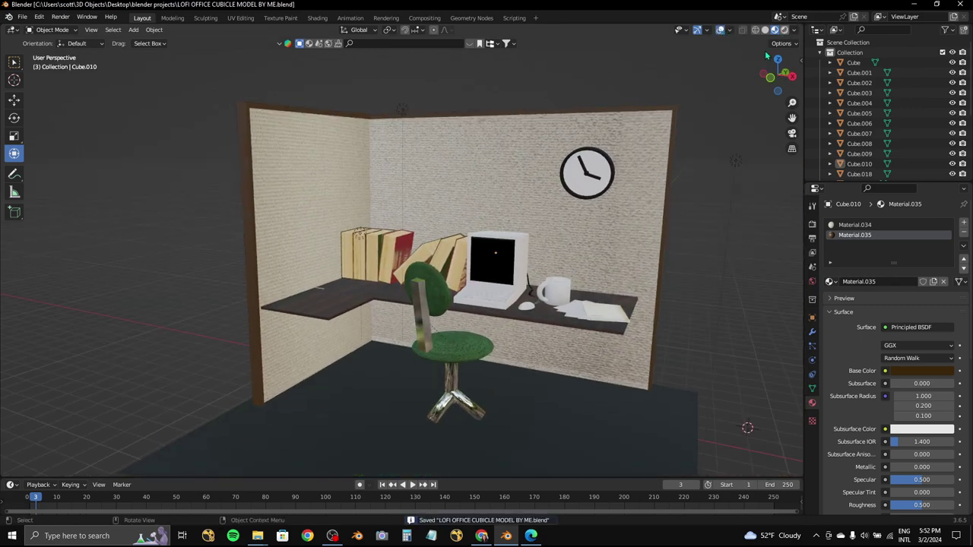
- Select the wall clock, frame it in view, and enter Edit Mode
click(587, 171)
key(KP_Decimal)
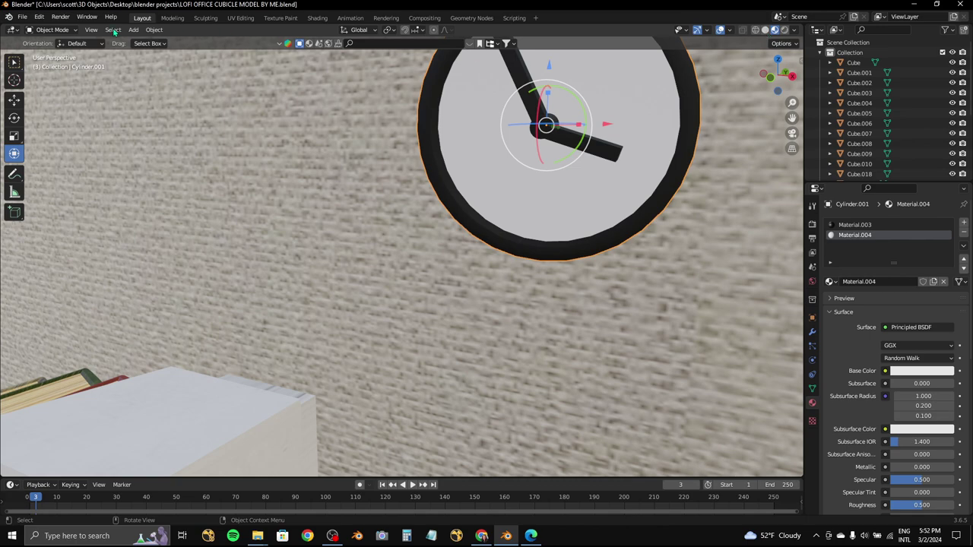
click(57, 30)
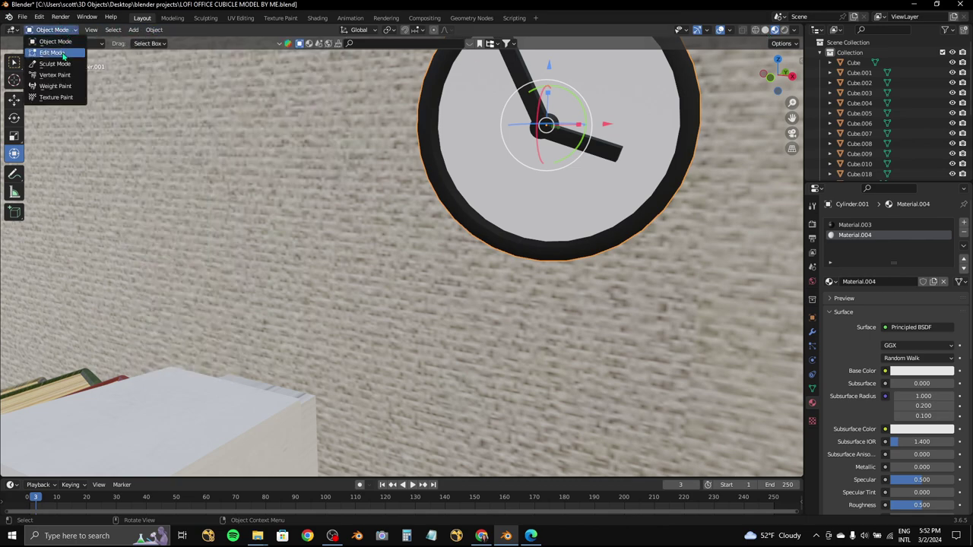
click(52, 52)
- Duplicate the clock face and move the copy outward along Y
middle_drag(456, 144, 597, 140)
drag(490, 204, 467, 206)
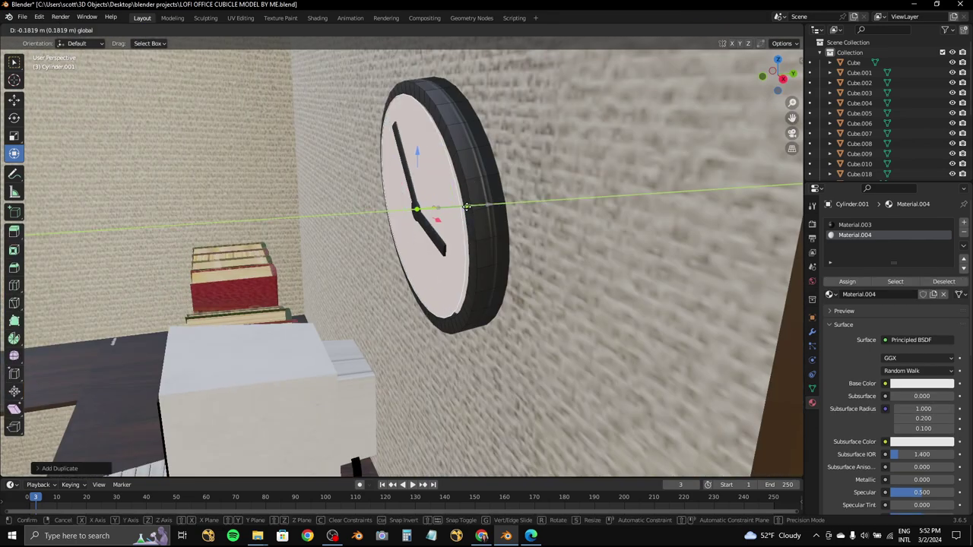
key(y)
key(KP_3)
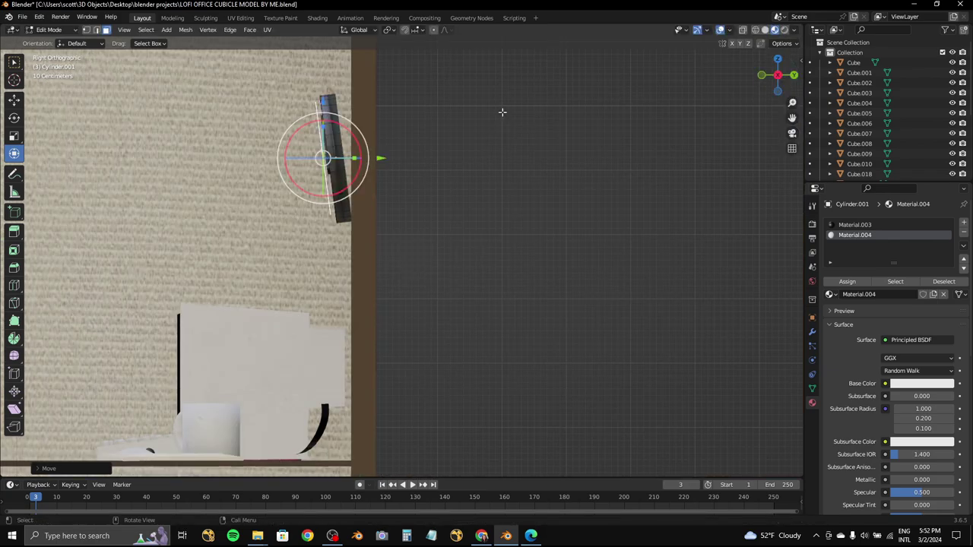
scroll(321, 163, up, 3)
scroll(434, 276, up, 2)
click(536, 204)
key(e)
mouse_move(536, 205)
middle_down()
mouse_move(494, 228)
mouse_move(500, 180)
mouse_move(478, 178)
middle_up()
scroll(494, 228, up, 3)
- Separate the copied face into its own object, Cylinder.002, and select it
click(190, 33)
mouse_move(203, 136)
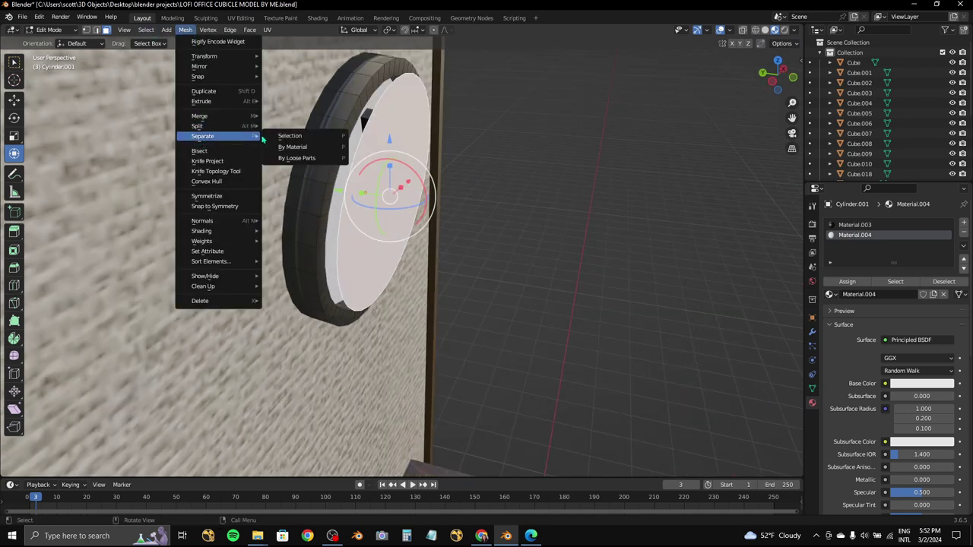
click(289, 134)
click(52, 32)
click(53, 44)
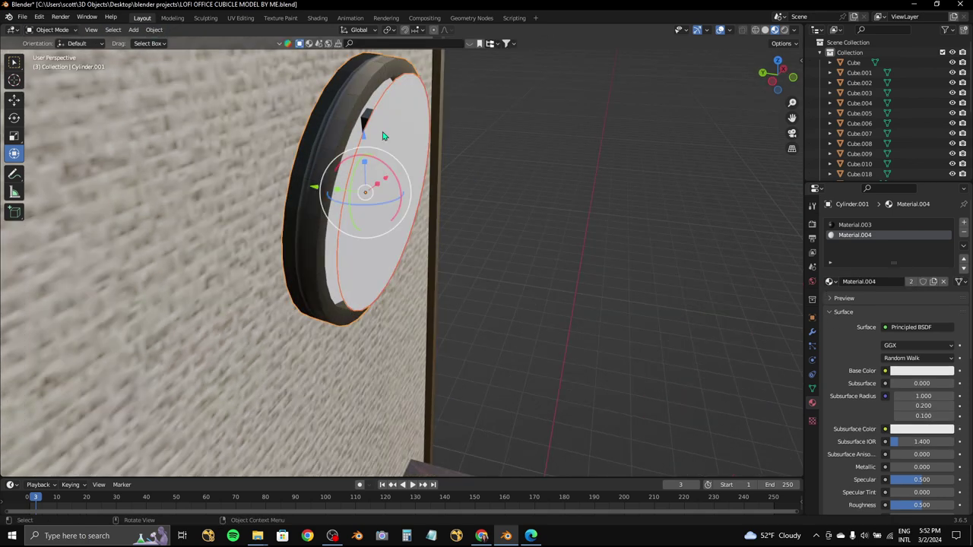
- Extrude the separated disc's face outward to give it depth
click(52, 30)
click(53, 59)
middle_drag(471, 174, 532, 152)
key(e)
click(556, 134)
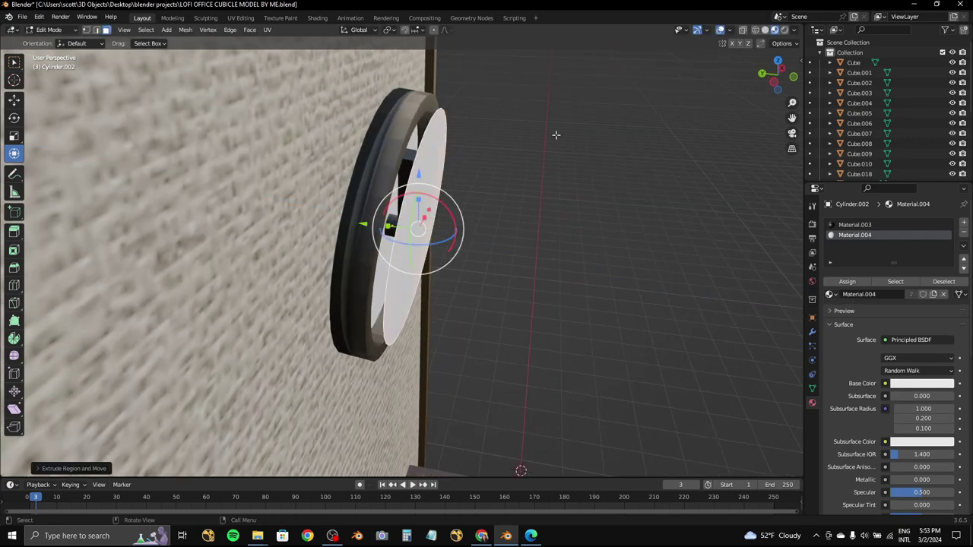
mouse_move(786, 74)
mouse_down()
mouse_move(429, 211)
mouse_move(878, 301)
mouse_up()
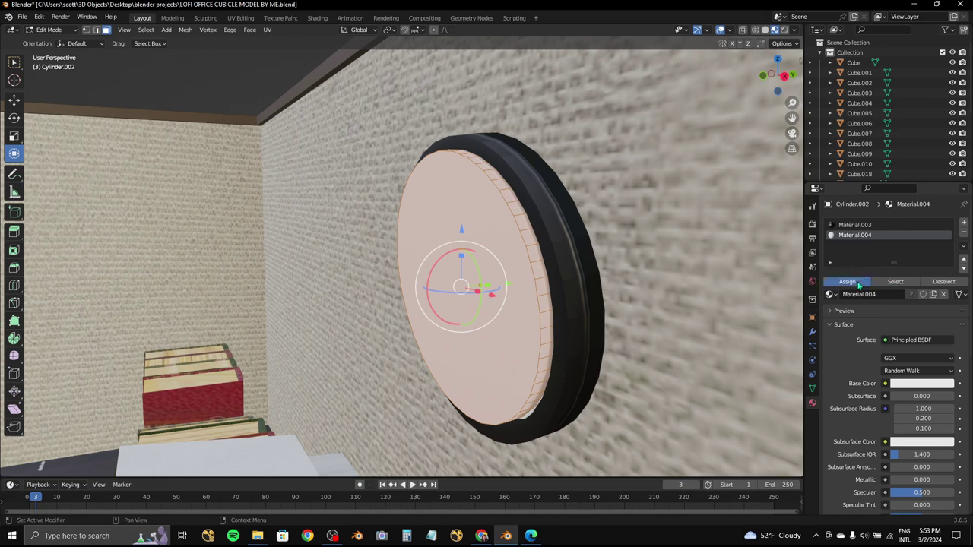
- Assign the material to the disc and set Transmission Roughness to 0
click(859, 285)
scroll(918, 383, down, 5)
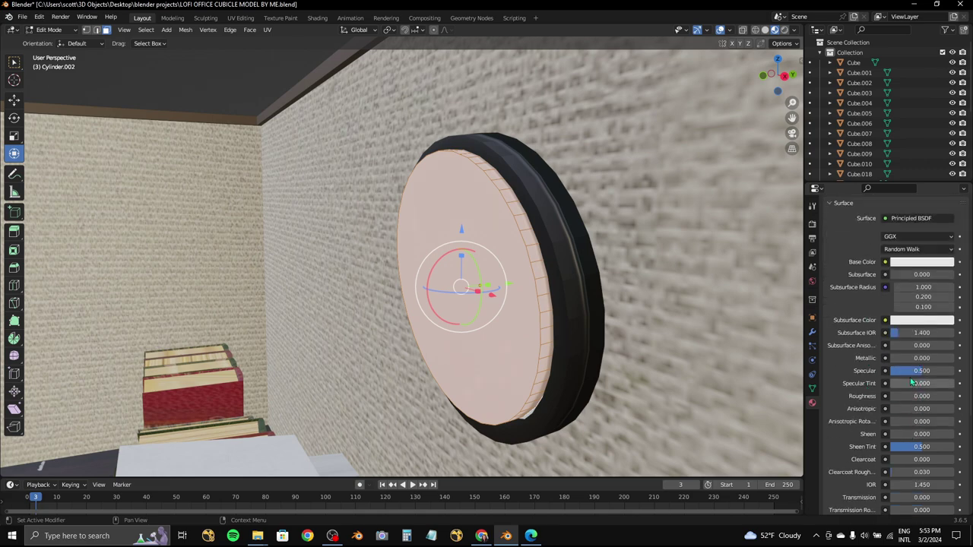
key(KP_1)
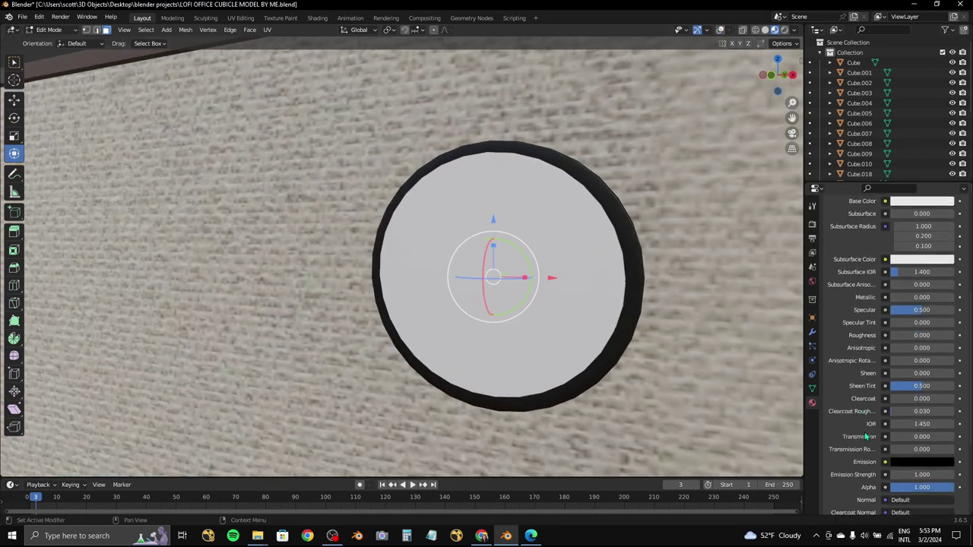
scroll(920, 418, down, 1)
drag(922, 428, 875, 428)
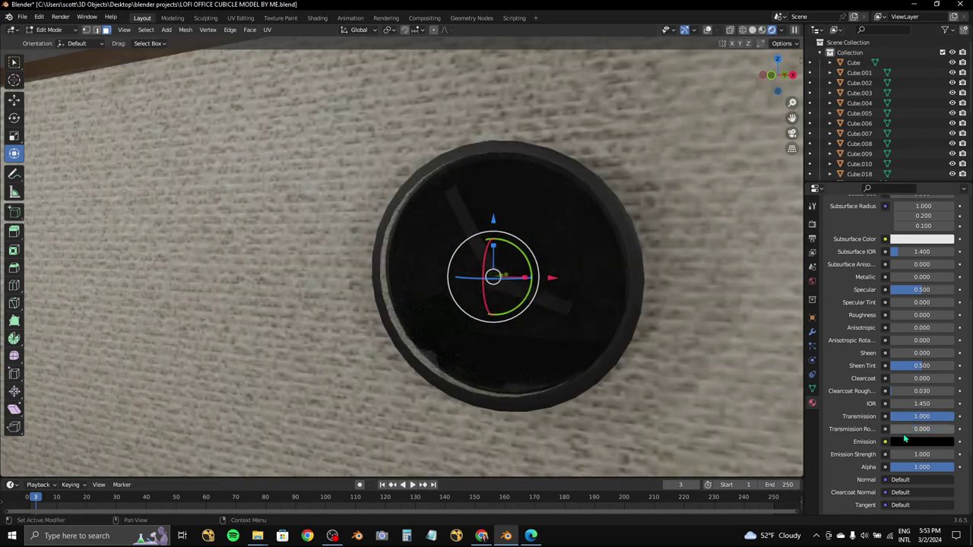
- Keep the Emission colour black and set Alpha to 0 for a fully transparent cover
click(905, 440)
drag(946, 372, 945, 386)
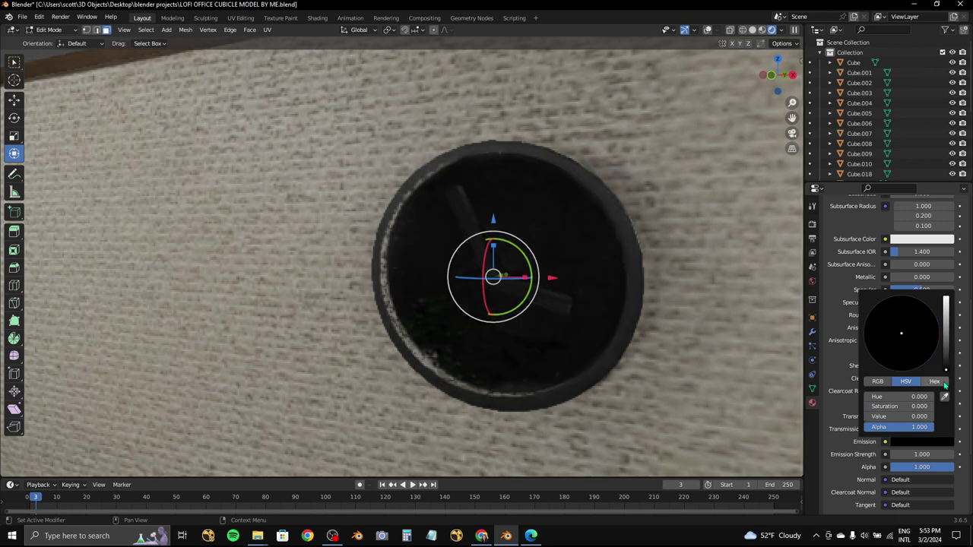
click(878, 382)
mouse_move(946, 370)
mouse_down()
mouse_move(945, 328)
mouse_move(946, 371)
mouse_up()
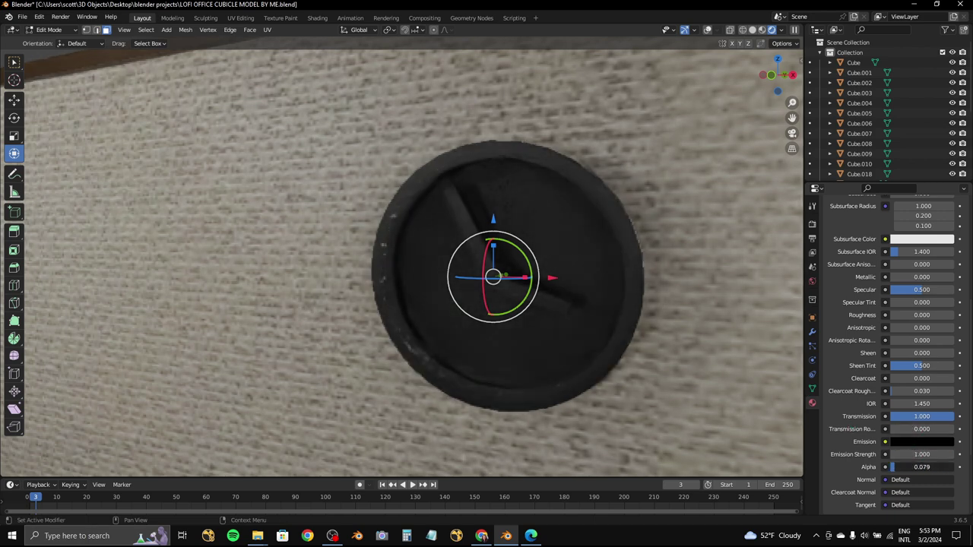
drag(921, 466, 897, 466)
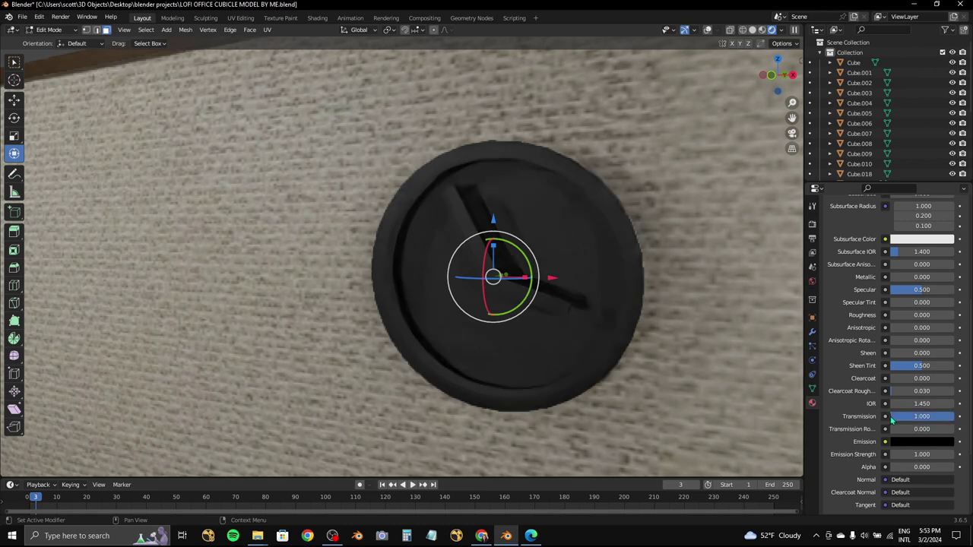
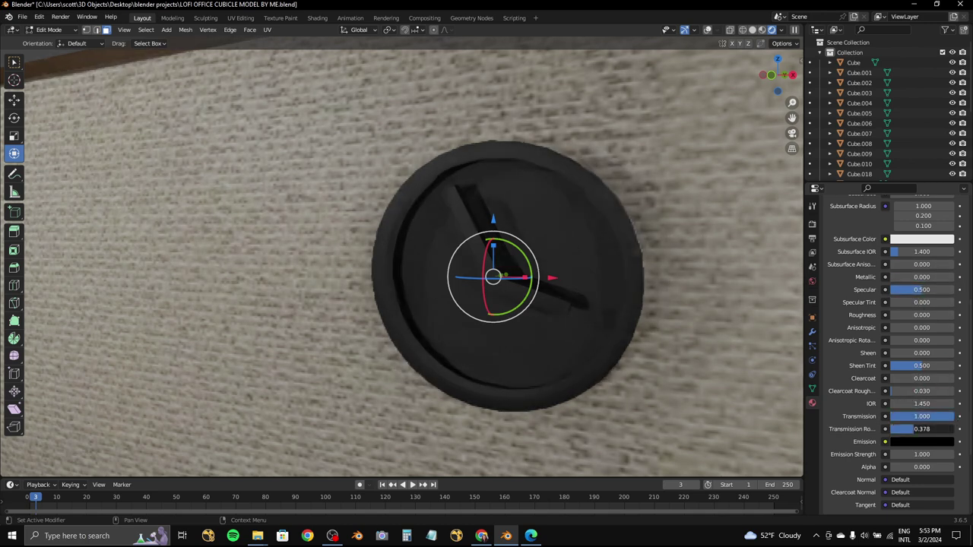
- Brighten the emission colour on the clock face material
drag(913, 466, 946, 466)
click(921, 442)
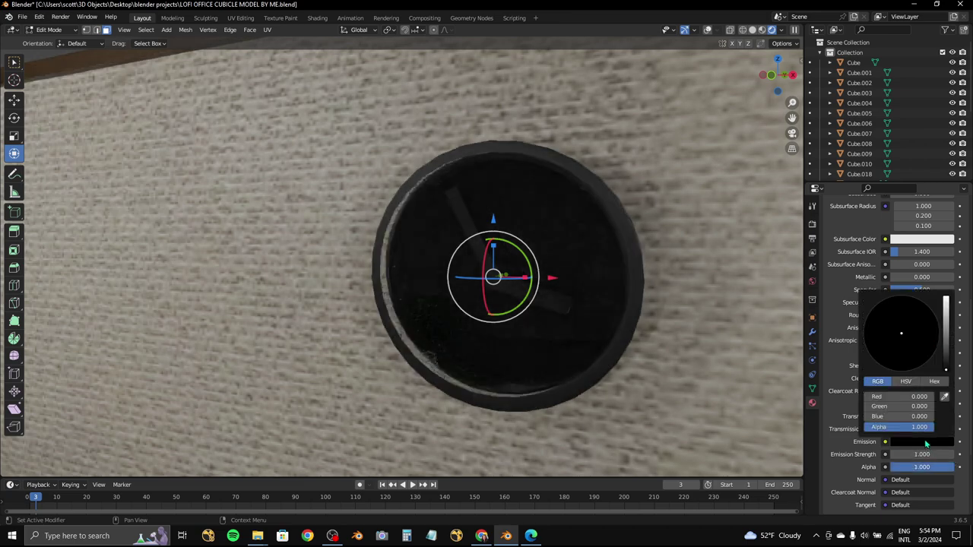
drag(948, 368, 948, 351)
scroll(653, 296, down, 3)
scroll(653, 297, up, 5)
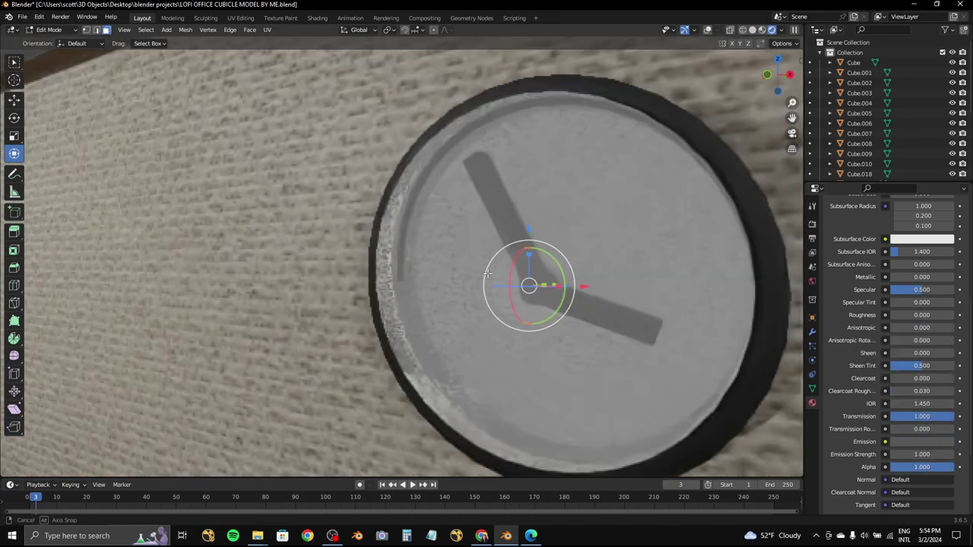
- Return to Object Mode in solid shading and frame the selected clock hand
middle_drag(653, 296, 747, 30)
click(747, 30)
middle_drag(606, 148, 456, 144)
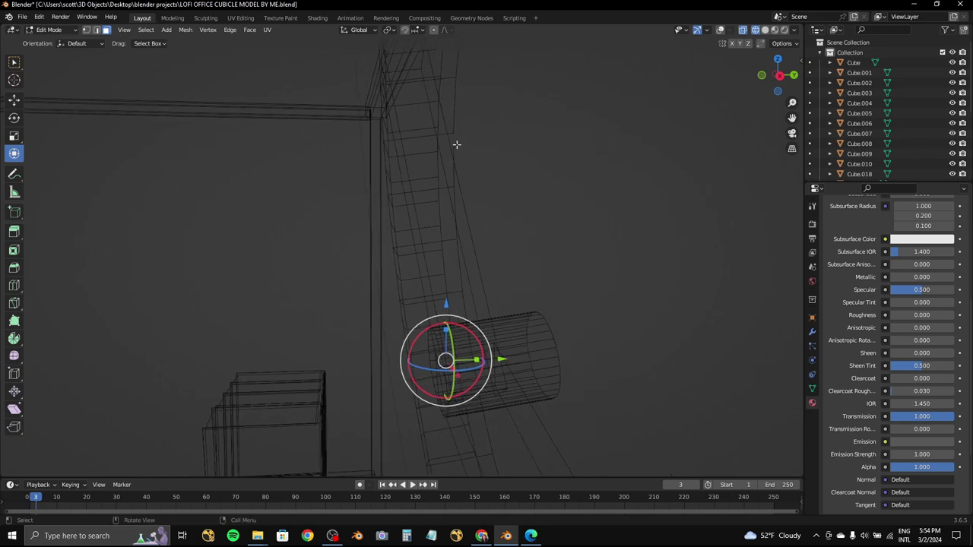
mouse_move(467, 200)
middle_down()
mouse_move(605, 204)
mouse_move(511, 141)
mouse_move(321, 198)
middle_up()
key(shift+z)
click(49, 30)
click(34, 38)
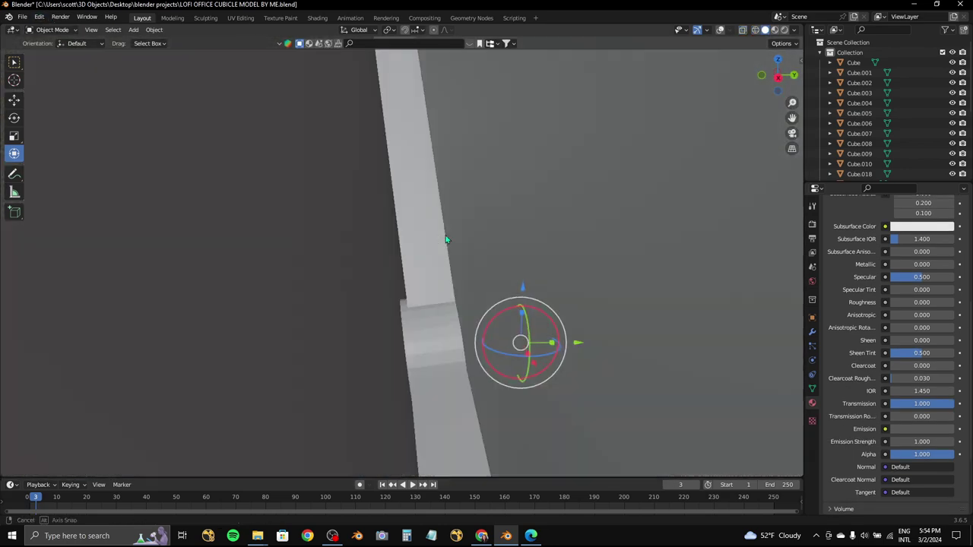
key(KP_Decimal)
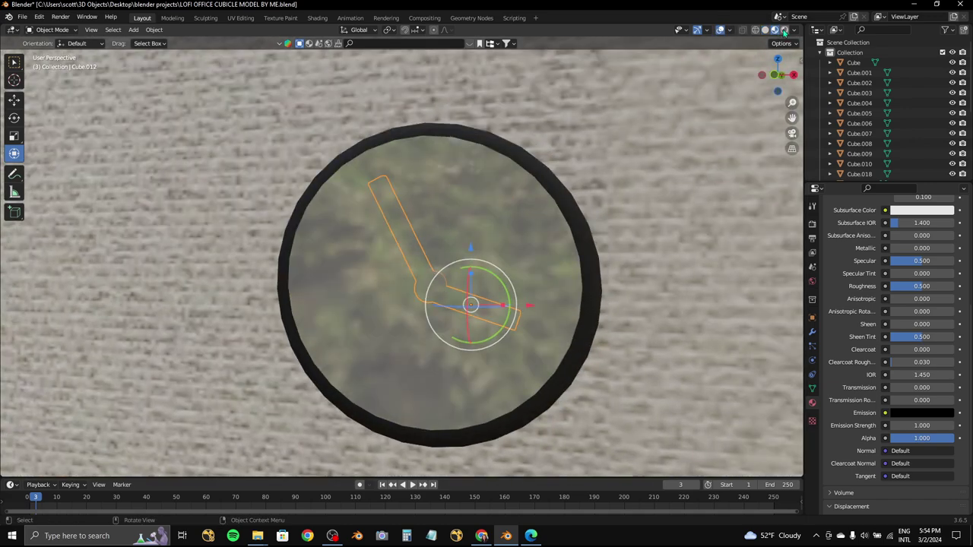
- In Rendered shading, raise the clock hand's emission to light grey and adjust its base colour
click(784, 30)
click(922, 413)
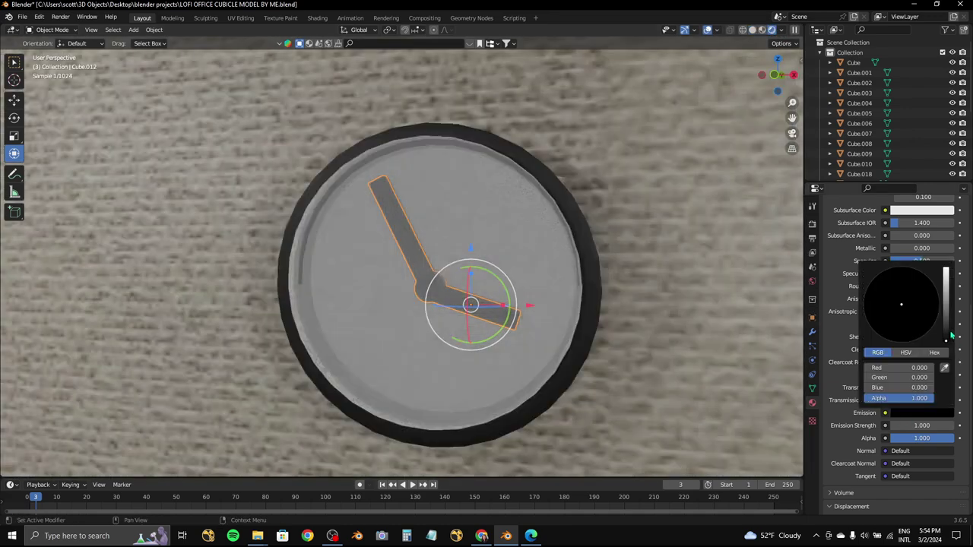
mouse_move(945, 339)
mouse_down()
mouse_move(945, 280)
mouse_move(946, 342)
mouse_up()
scroll(912, 342, up, 3)
click(921, 253)
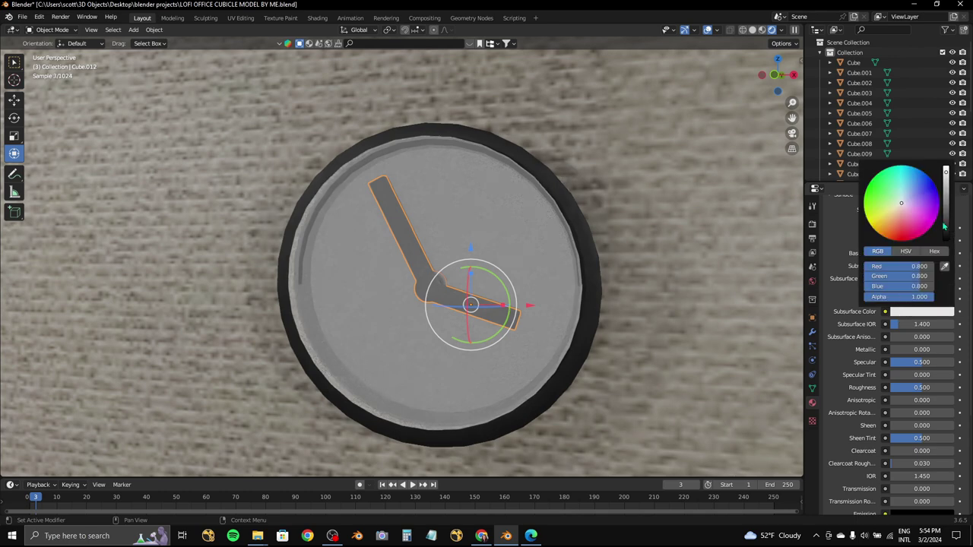
drag(946, 175, 945, 242)
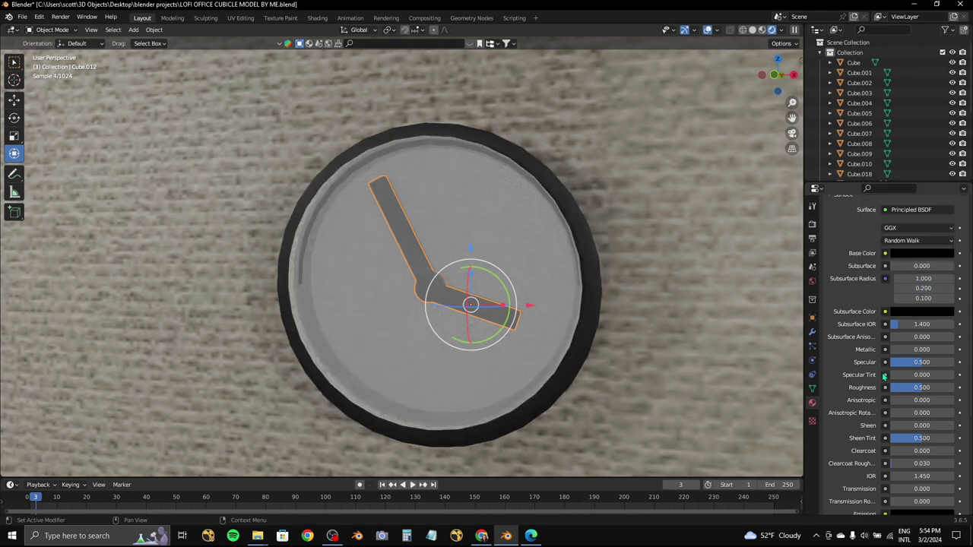
- Reset the hand's emission strength to 1.000, make its emission white, and select the front cover
scroll(539, 294, down, 2)
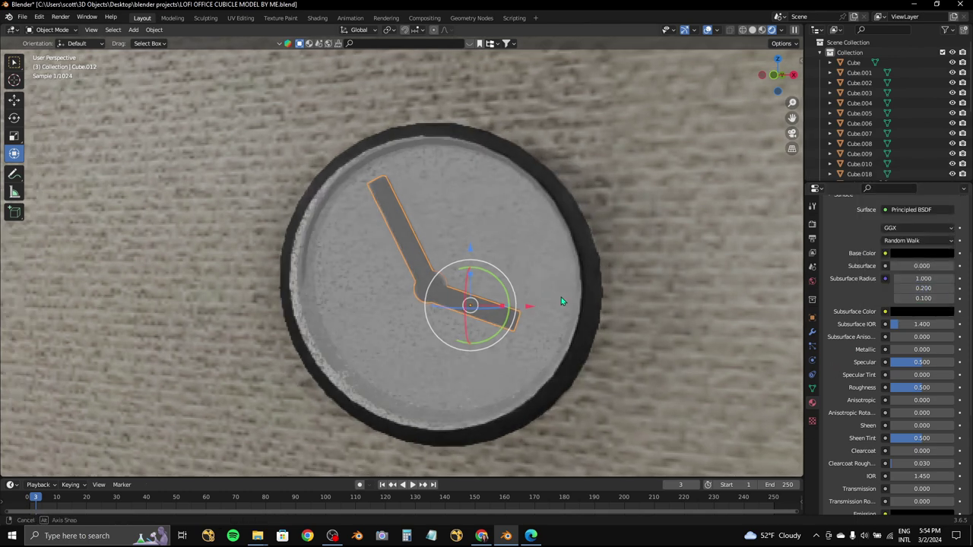
scroll(563, 299, down, 5)
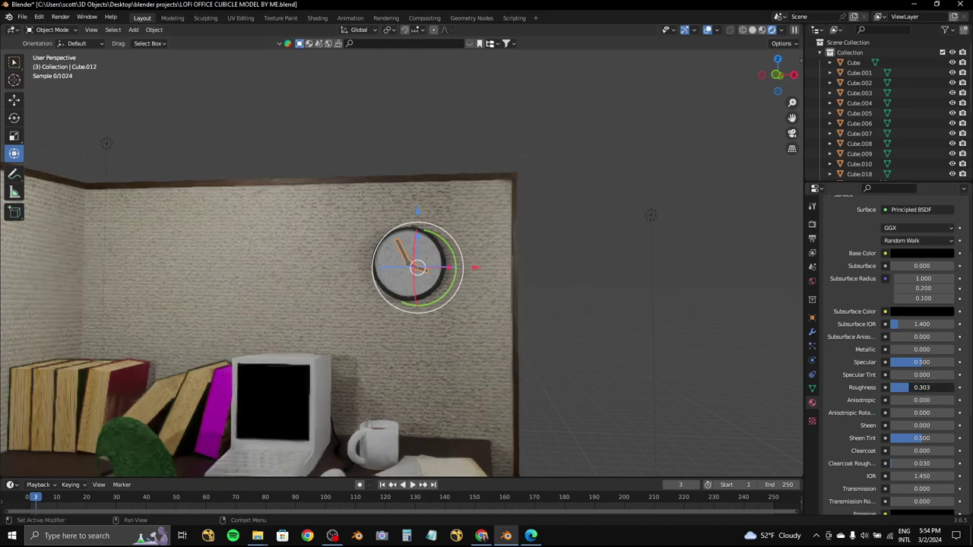
scroll(543, 282, up, 5)
scroll(544, 282, up, 3)
scroll(916, 456, down, 2)
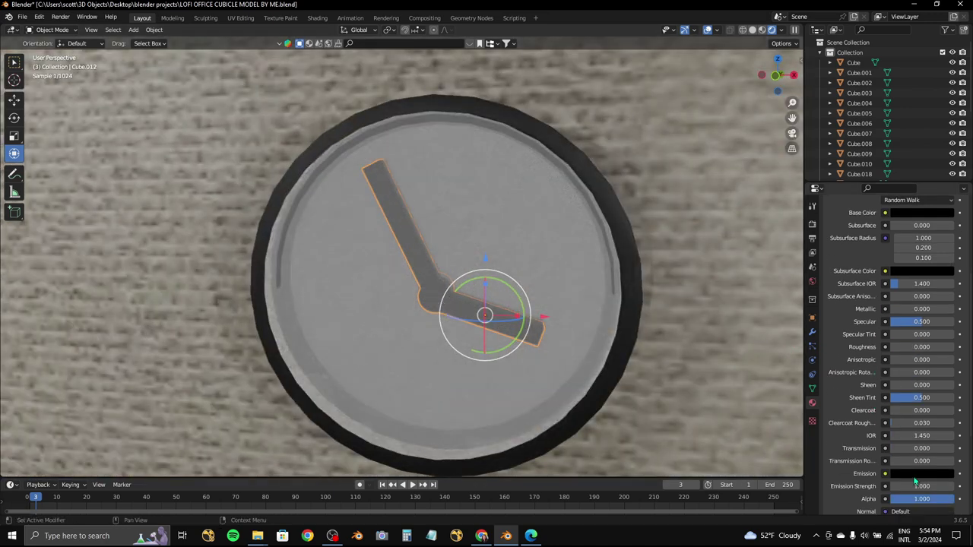
key(BackSpace)
click(921, 473)
mouse_move(948, 403)
mouse_down()
mouse_move(948, 327)
mouse_move(947, 411)
mouse_up()
scroll(552, 288, down, 2)
scroll(552, 288, down, 4)
click(921, 473)
- Raise the clock cover's (Cylinder.002) emission colour to white
click(396, 312)
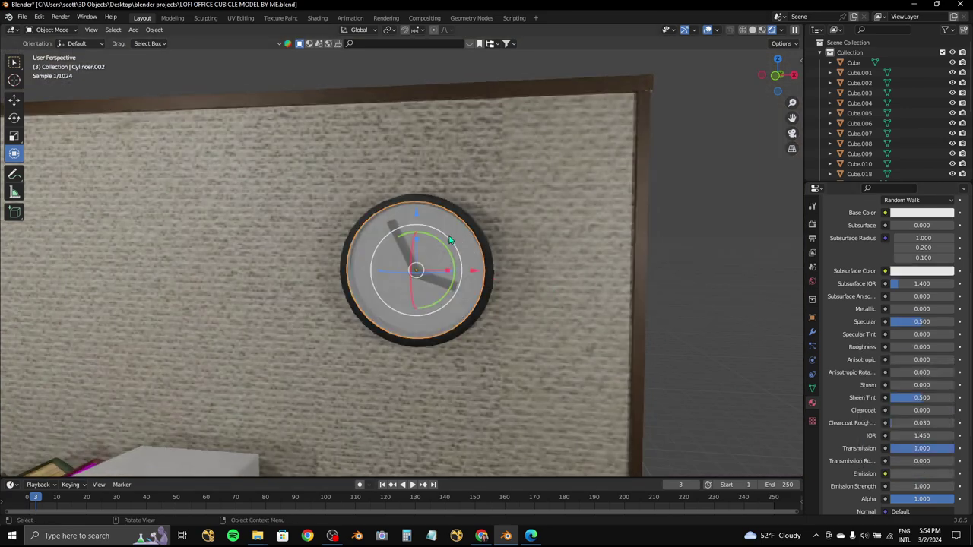
scroll(895, 447, down, 1)
scroll(896, 446, down, 1)
click(921, 428)
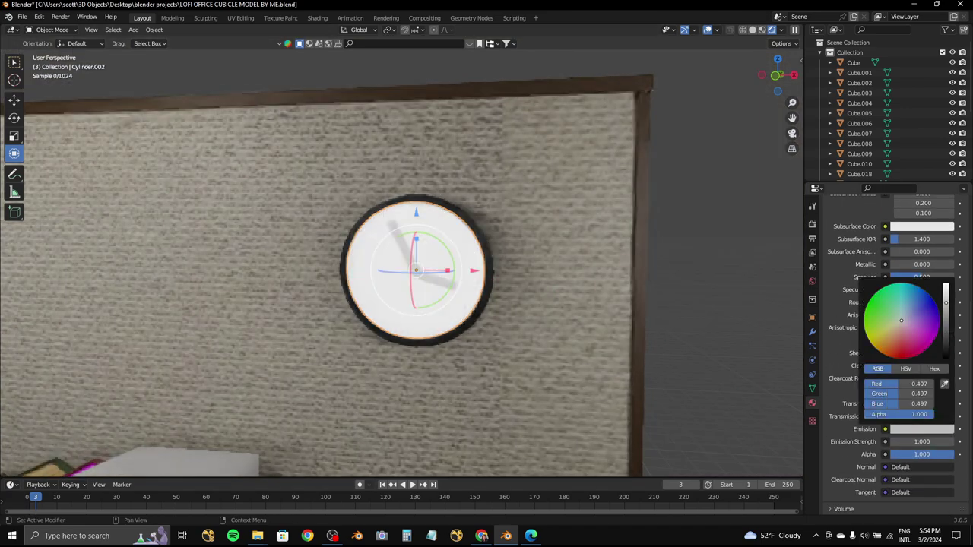
mouse_move(947, 289)
mouse_down()
mouse_move(946, 351)
mouse_move(946, 288)
mouse_up()
mouse_move(921, 441)
mouse_down()
mouse_move(937, 442)
mouse_move(915, 441)
mouse_up()
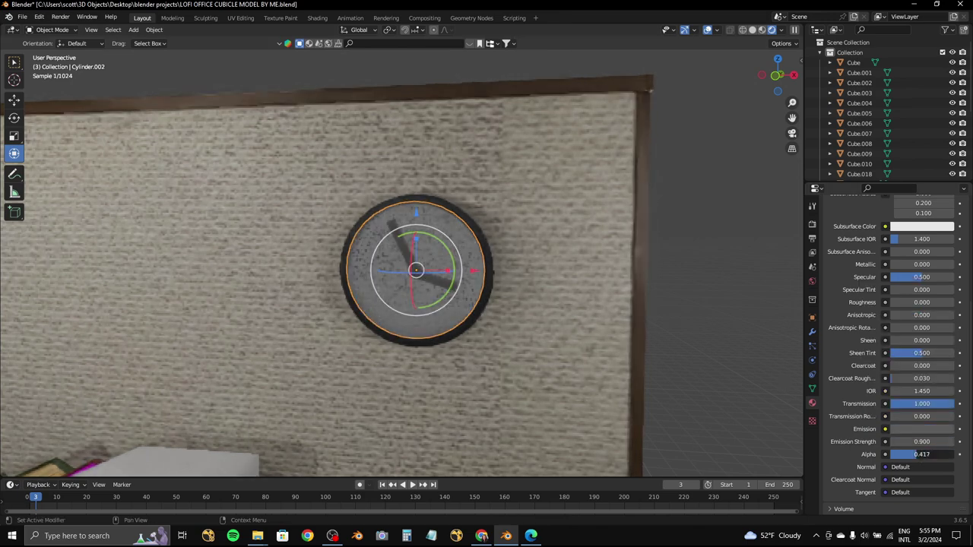
- Make the cover's material single-user
mouse_move(641, 311)
middle_down()
mouse_move(476, 289)
mouse_move(541, 286)
middle_up()
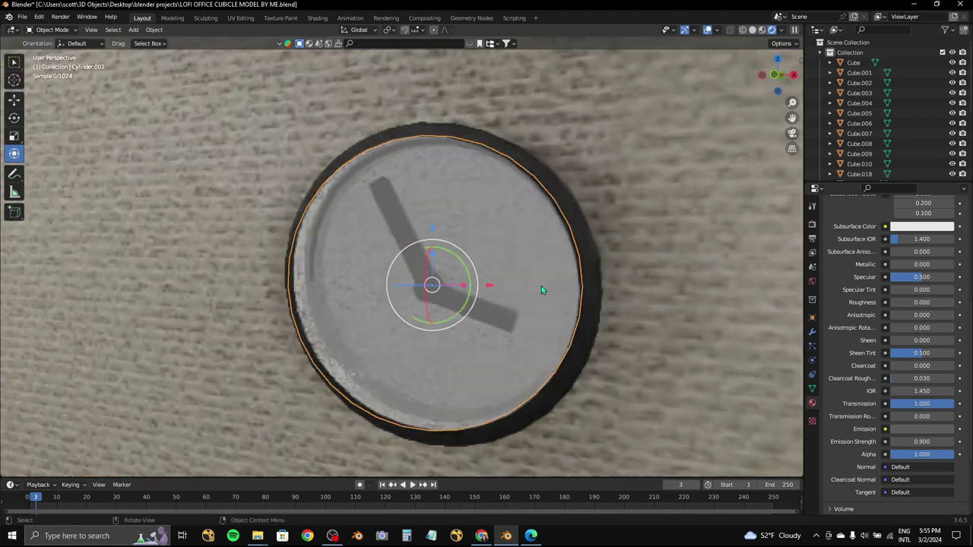
scroll(541, 286, up, 2)
scroll(894, 277, up, 5)
scroll(929, 251, up, 2)
click(943, 282)
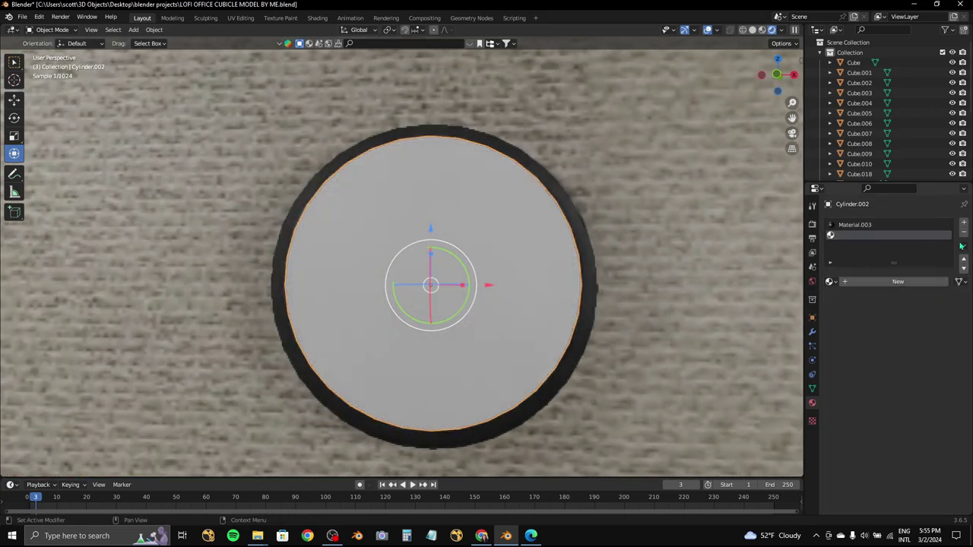
- Set the cover's base colour to white and Transmission to 1.000 for a glass look
click(912, 372)
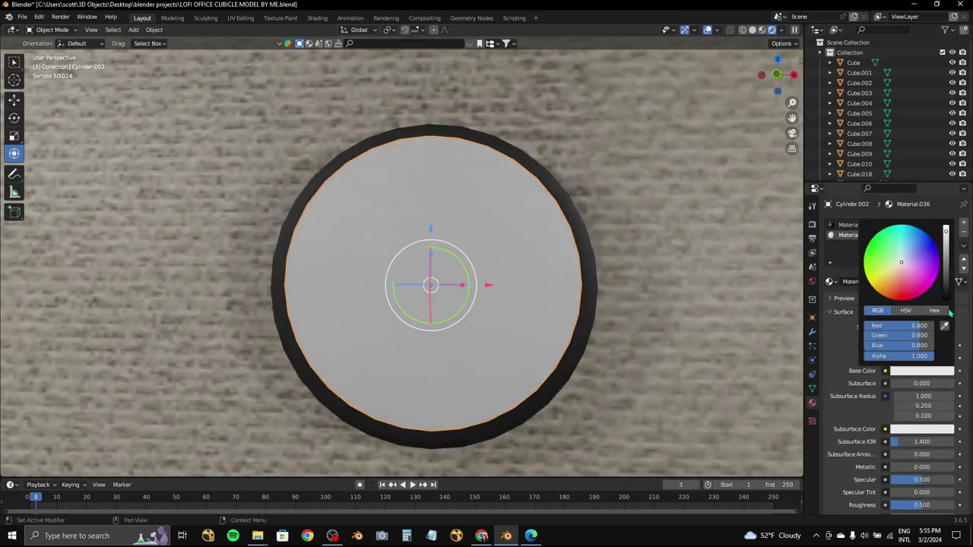
scroll(879, 434, down, 2)
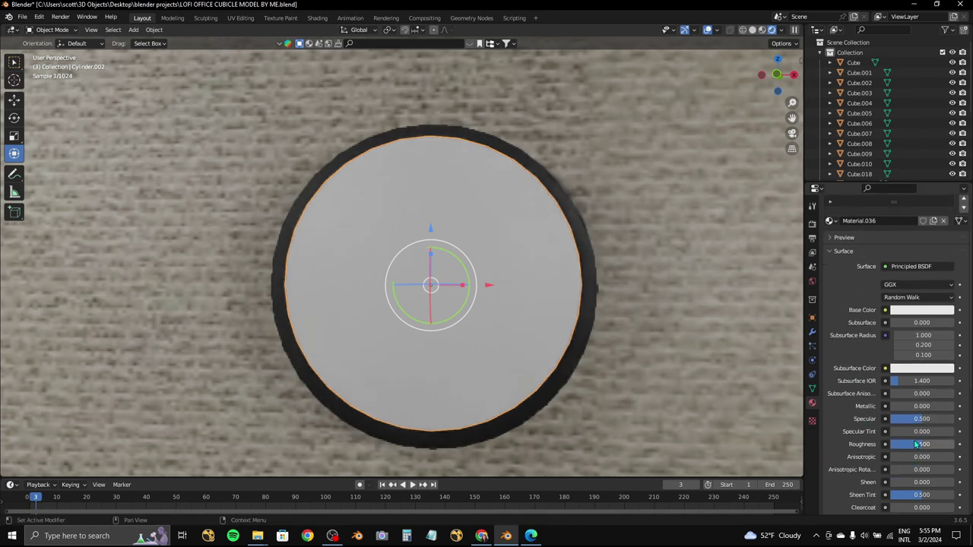
scroll(922, 495, down, 2)
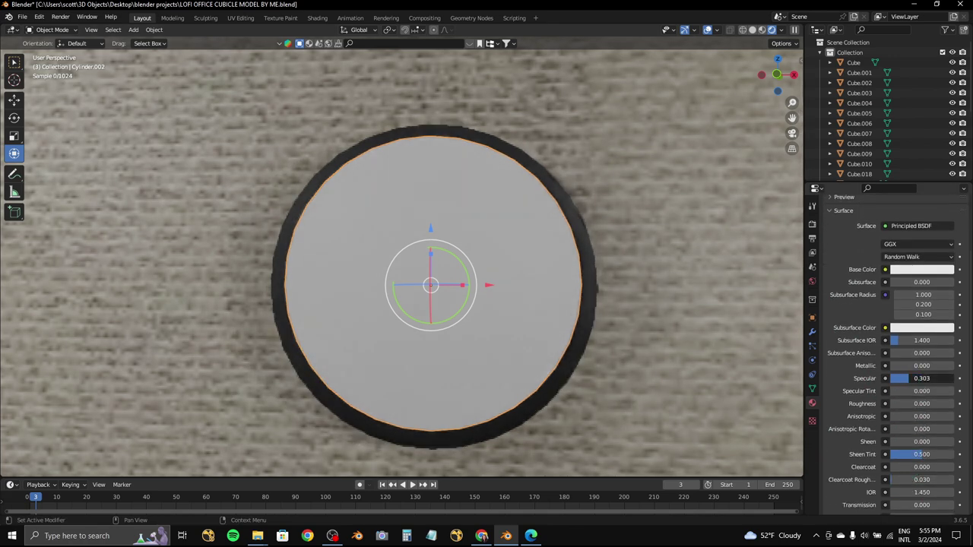
scroll(957, 383, down, 2)
drag(931, 444, 956, 449)
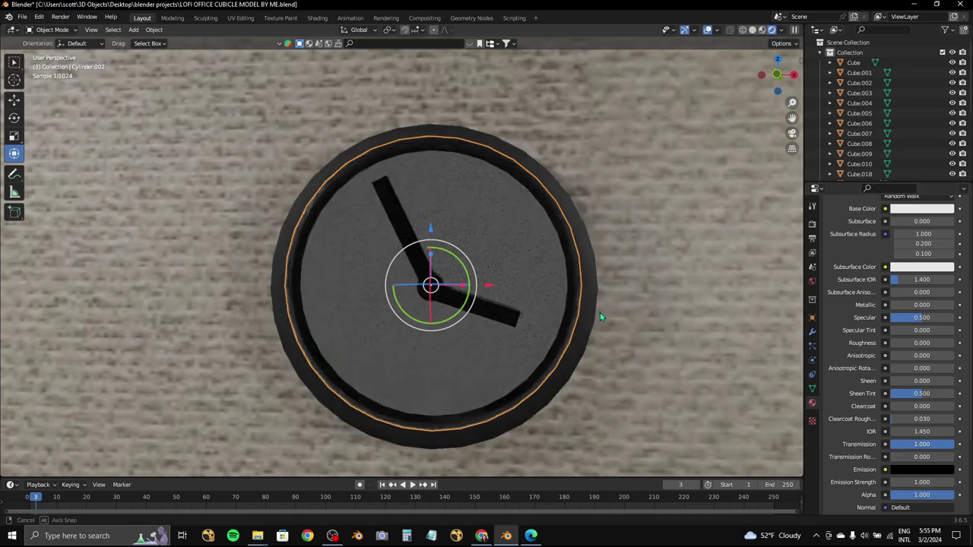
scroll(600, 317, down, 1)
scroll(608, 318, down, 3)
scroll(485, 325, up, 3)
scroll(478, 320, up, 3)
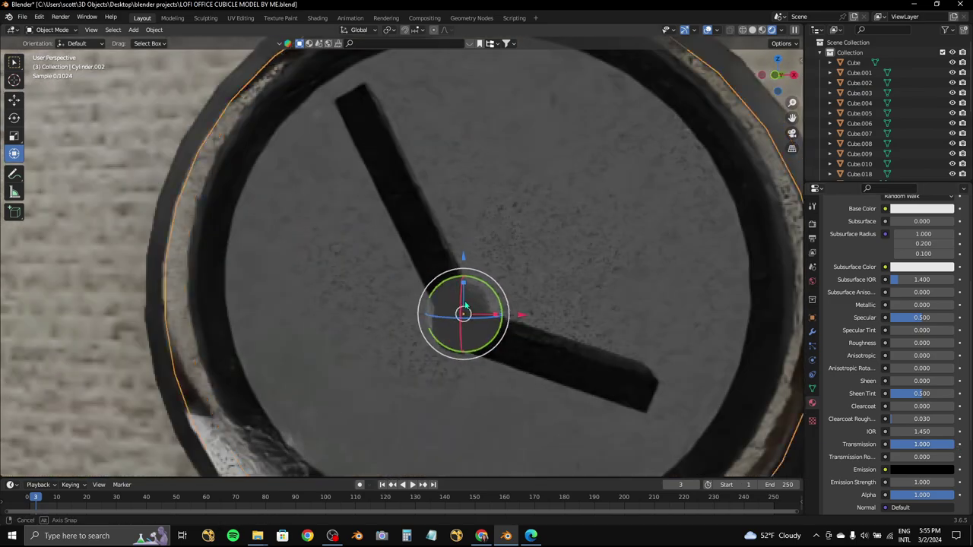
- Select and frame the clock face, then brighten its emission to white
mouse_move(465, 304)
middle_down()
mouse_move(408, 296)
mouse_move(525, 299)
mouse_move(387, 260)
middle_up()
scroll(456, 264, up, 3)
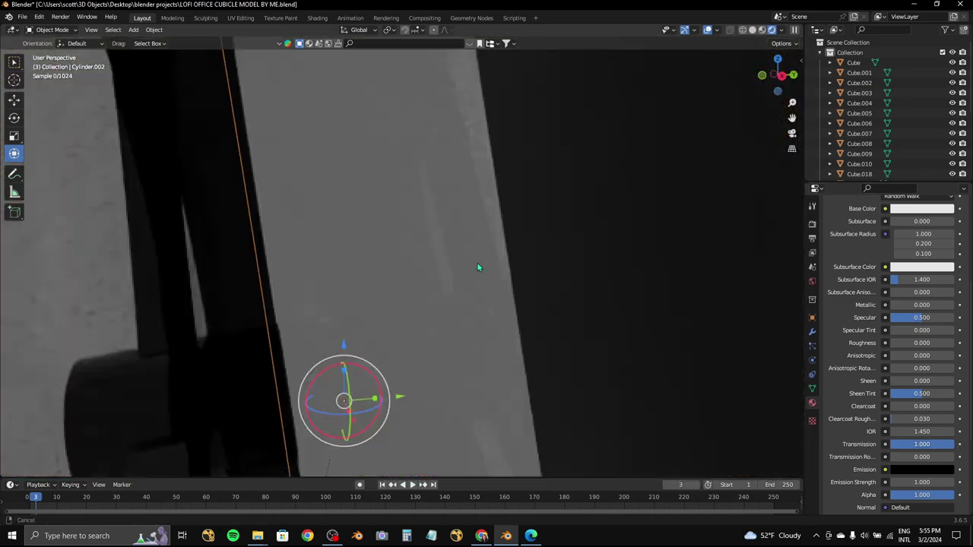
middle_drag(477, 267, 534, 259)
click(567, 237)
key(KP_Decimal)
click(919, 469)
drag(945, 395, 946, 327)
- Test a brighter cover emission, return it to black, then select the pink book
scroll(532, 266, down, 5)
middle_drag(494, 266, 537, 267)
scroll(537, 267, up, 4)
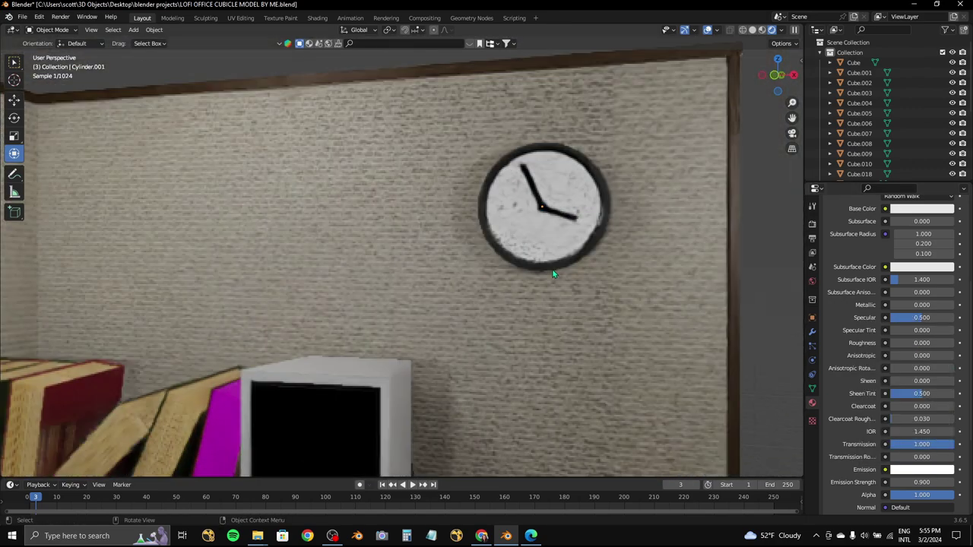
click(920, 469)
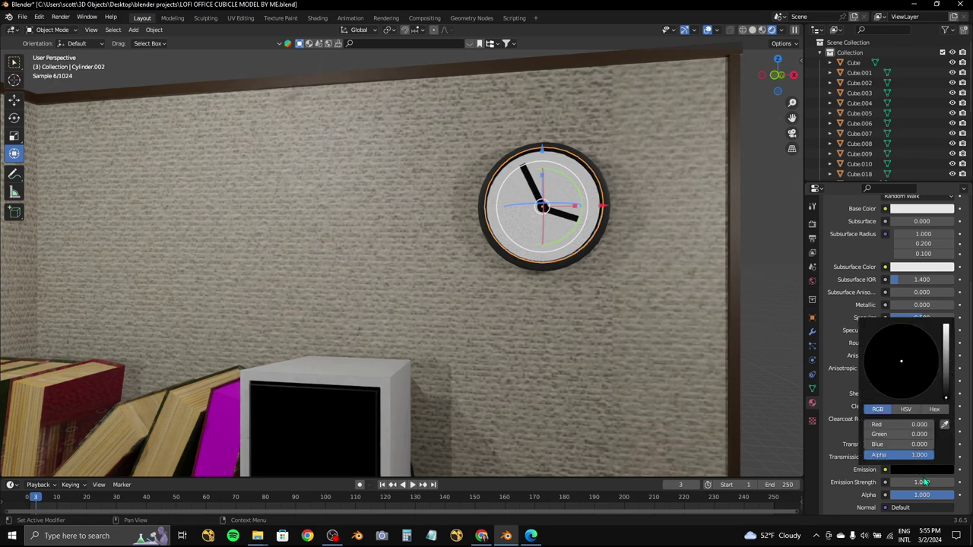
mouse_move(946, 389)
mouse_down()
mouse_move(946, 350)
mouse_move(946, 376)
mouse_up()
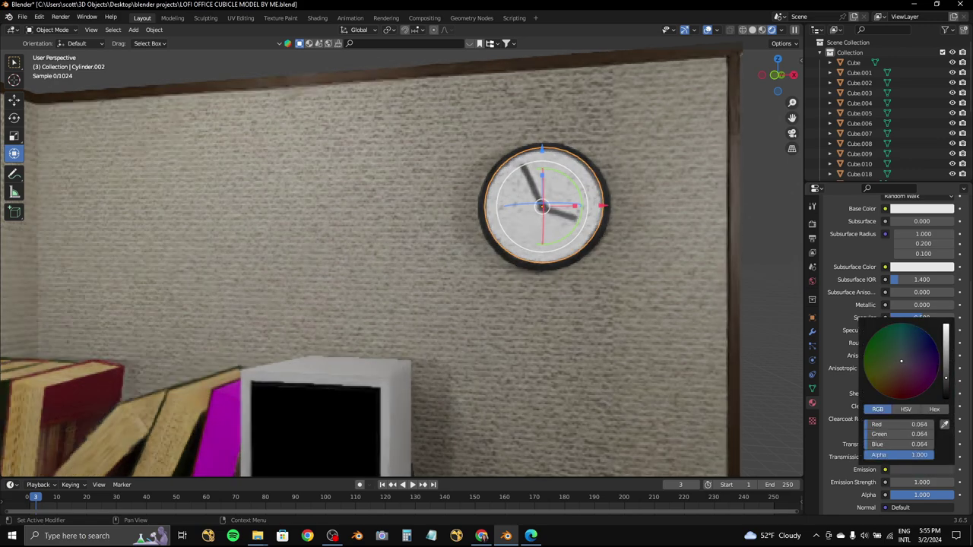
scroll(481, 271, down, 5)
click(304, 380)
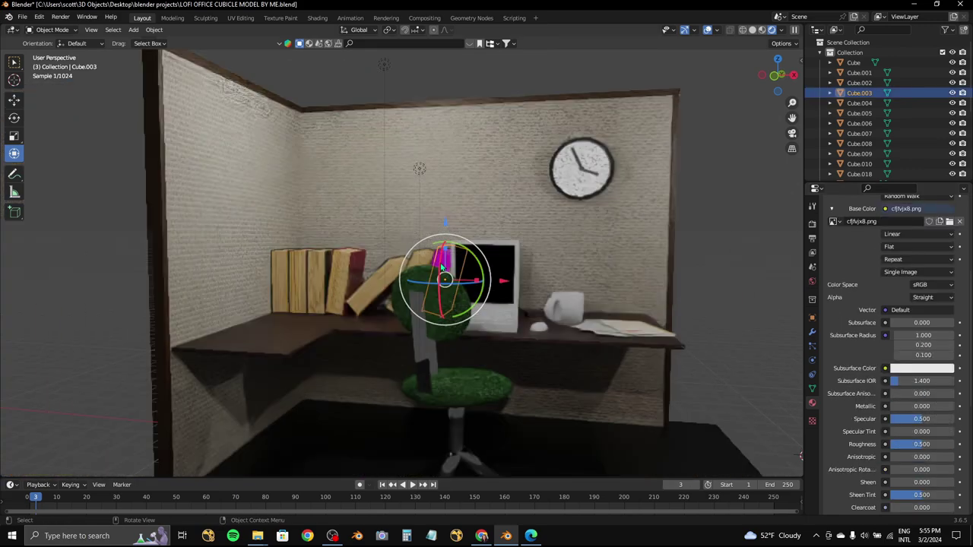
- Frame the selected book, enter Edit Mode, and view it in Rendered shading
scroll(456, 319, up, 3)
click(742, 29)
key(KP_Decimal)
click(761, 30)
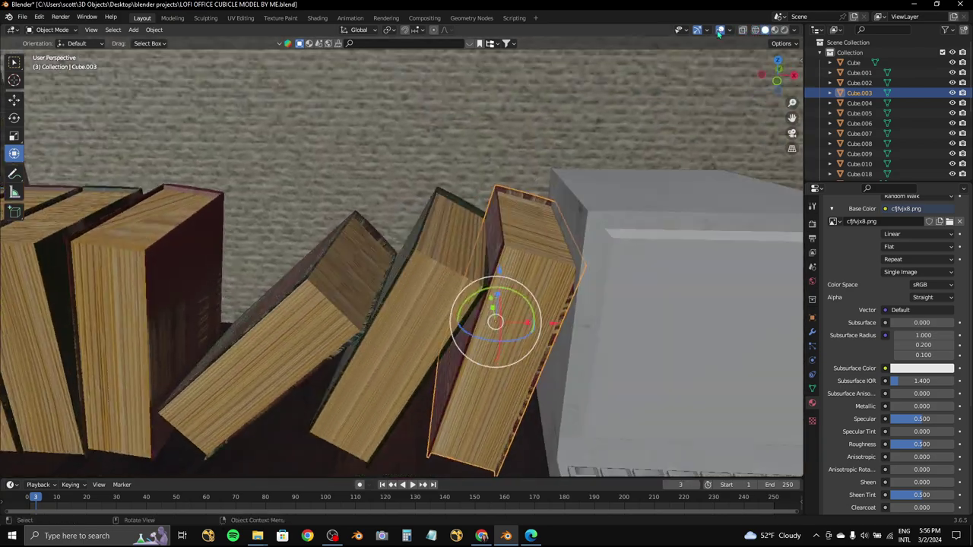
key(Tab)
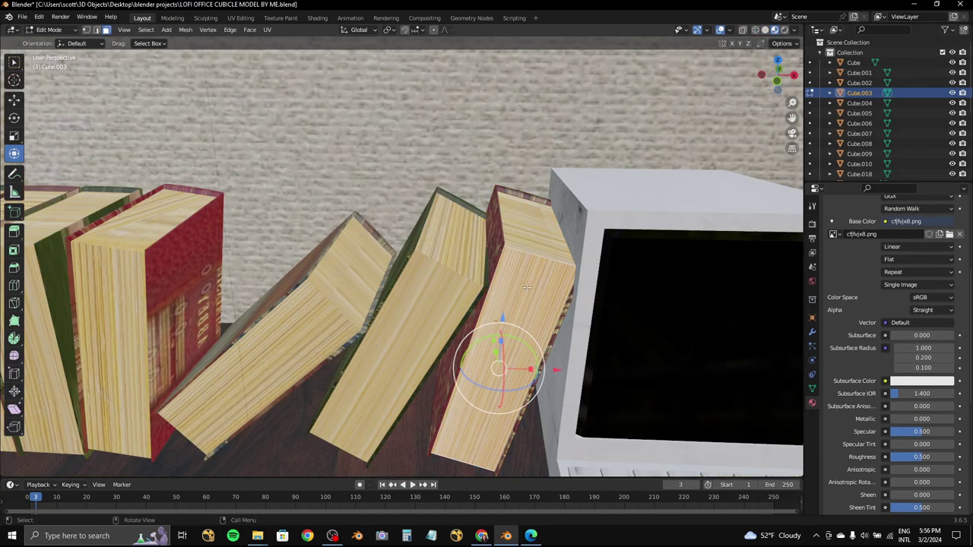
drag(773, 76, 764, 73)
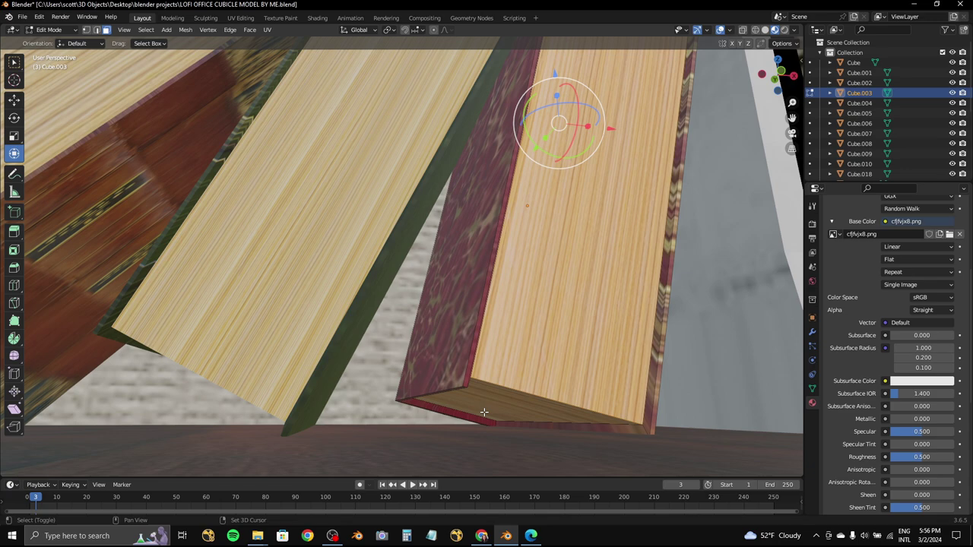
middle_drag(551, 241, 456, 251)
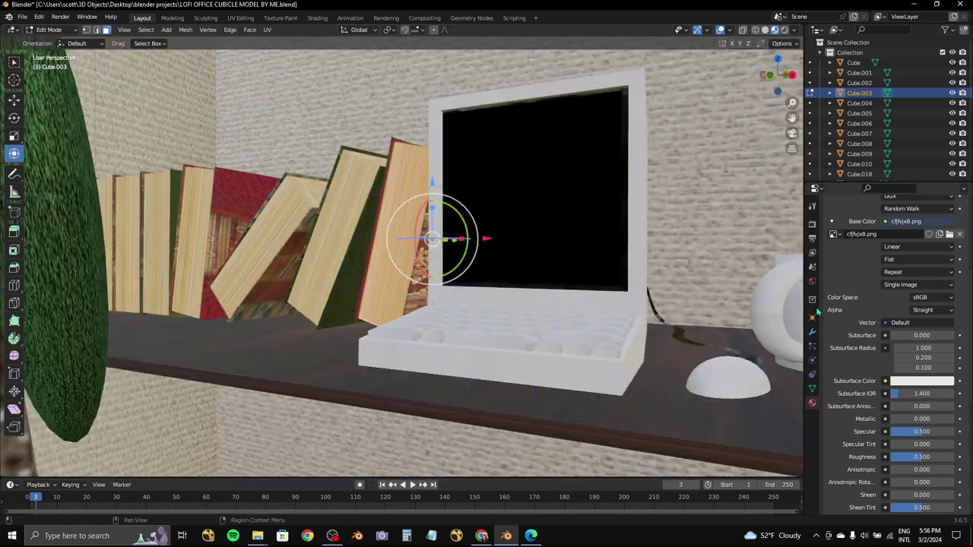
scroll(870, 284, up, 5)
click(783, 30)
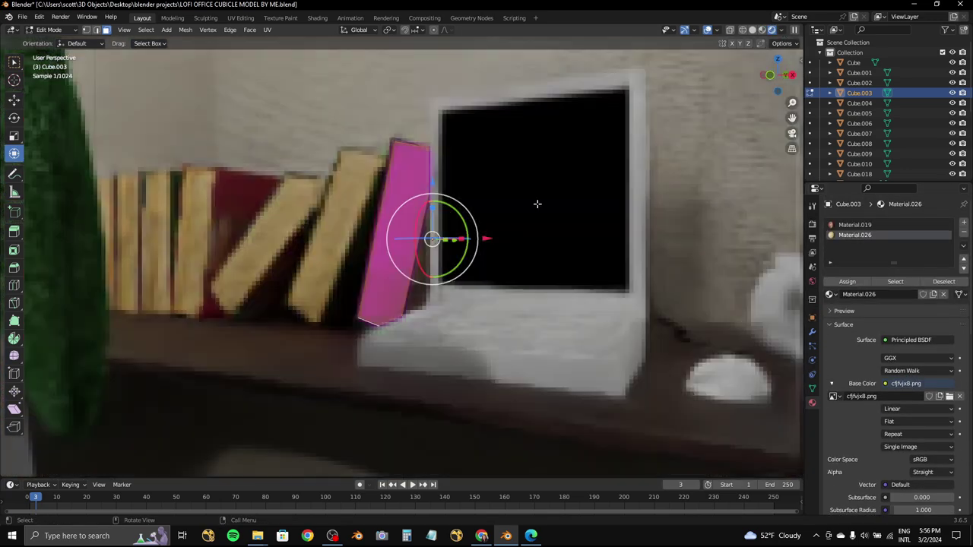
mouse_move(536, 206)
middle_down()
mouse_move(738, 282)
mouse_move(677, 308)
middle_up()
- Replace the book's base colour image with 'book paper texture OFFICAL.png' from Downloads
click(959, 396)
click(939, 396)
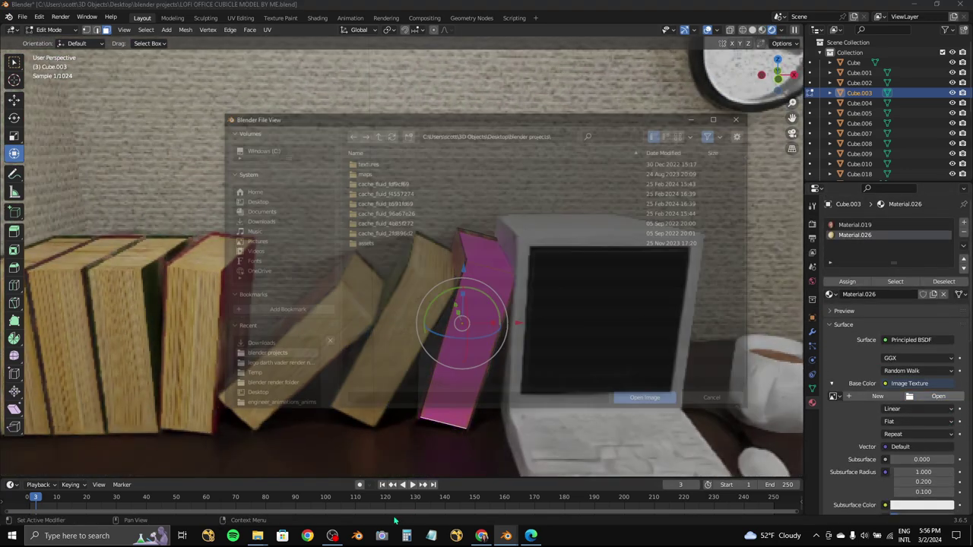
click(255, 220)
click(617, 134)
text(pAPER)
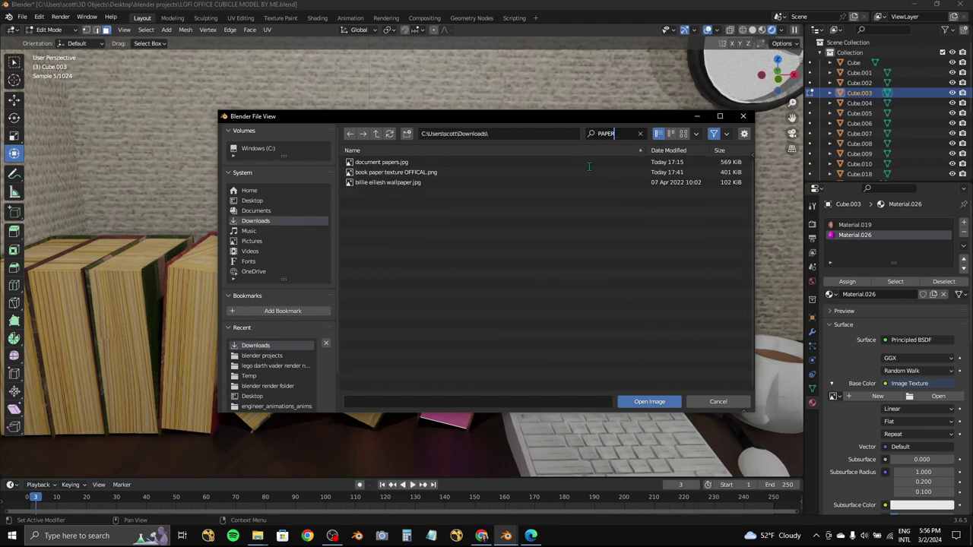
click(657, 406)
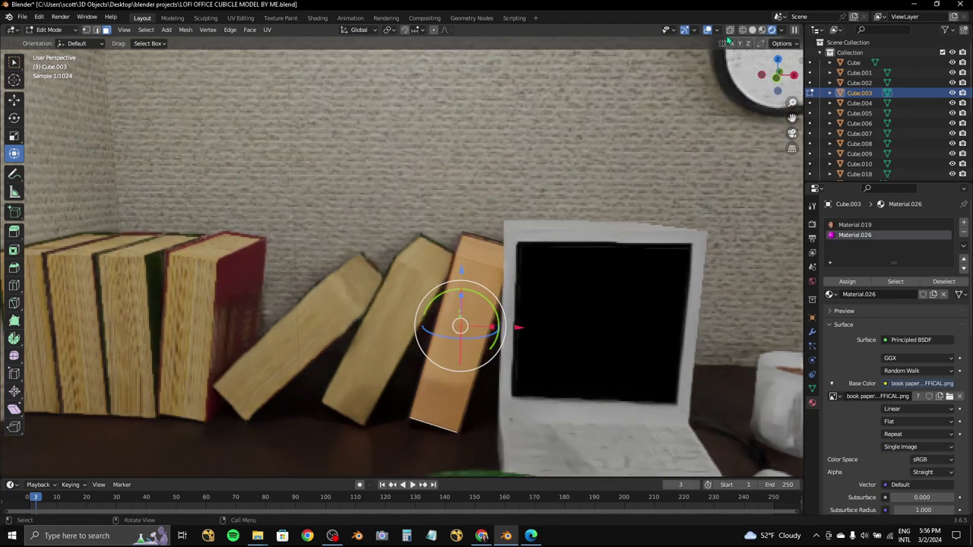
- Return to Object Mode with material preview and select the computer monitor
middle_drag(540, 204, 697, 25)
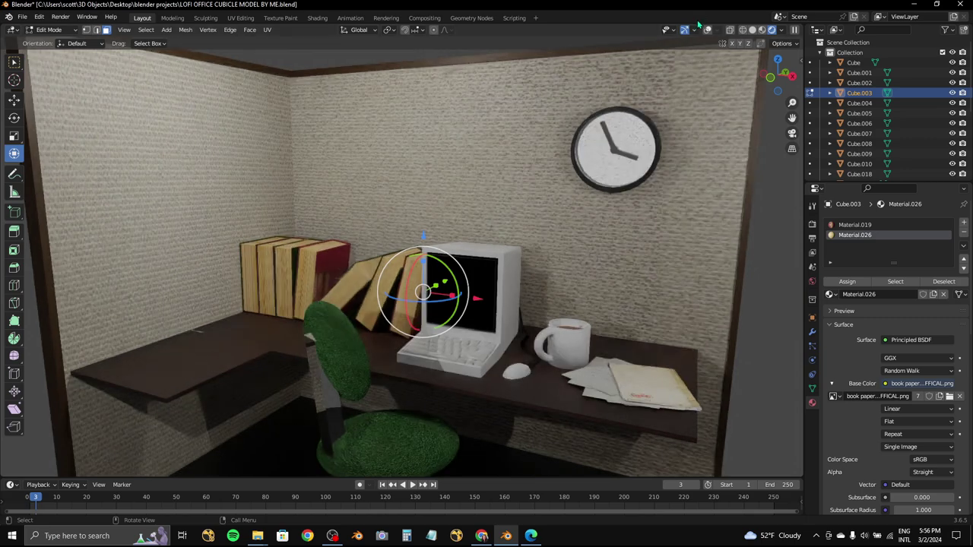
click(762, 31)
click(49, 29)
click(57, 43)
click(471, 289)
- Frame the monitor, pick its screen material slot, and try a dark green base colour
key(KP_Decimal)
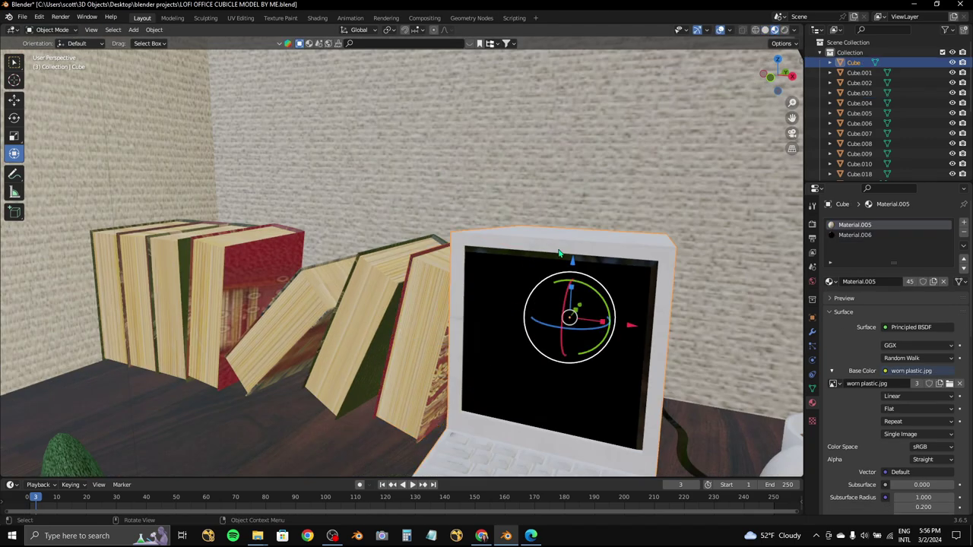
click(67, 32)
click(854, 235)
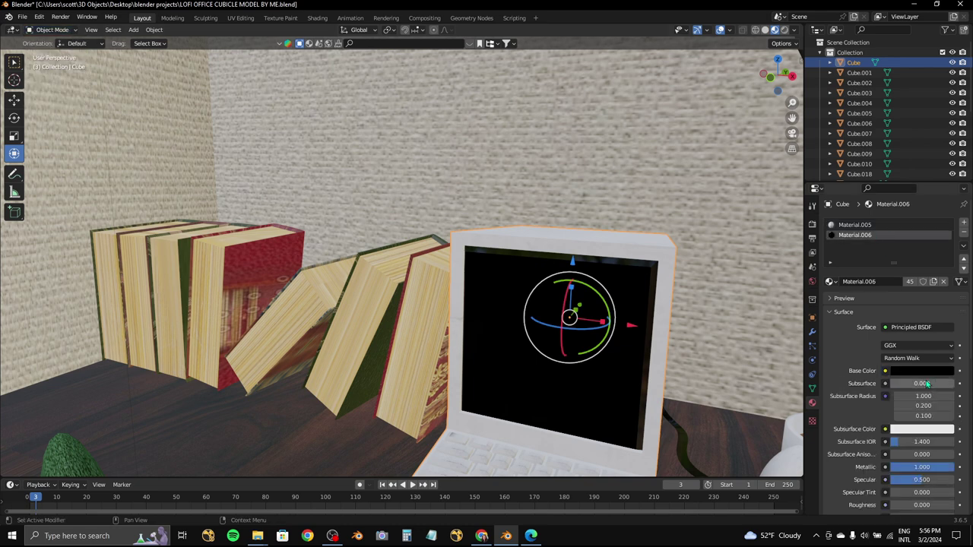
click(922, 371)
drag(946, 278, 945, 269)
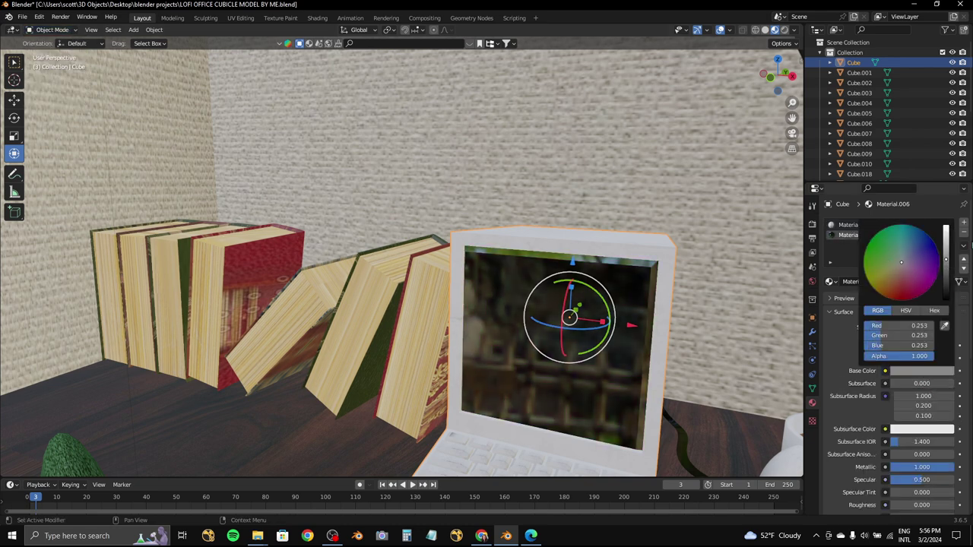
click(784, 30)
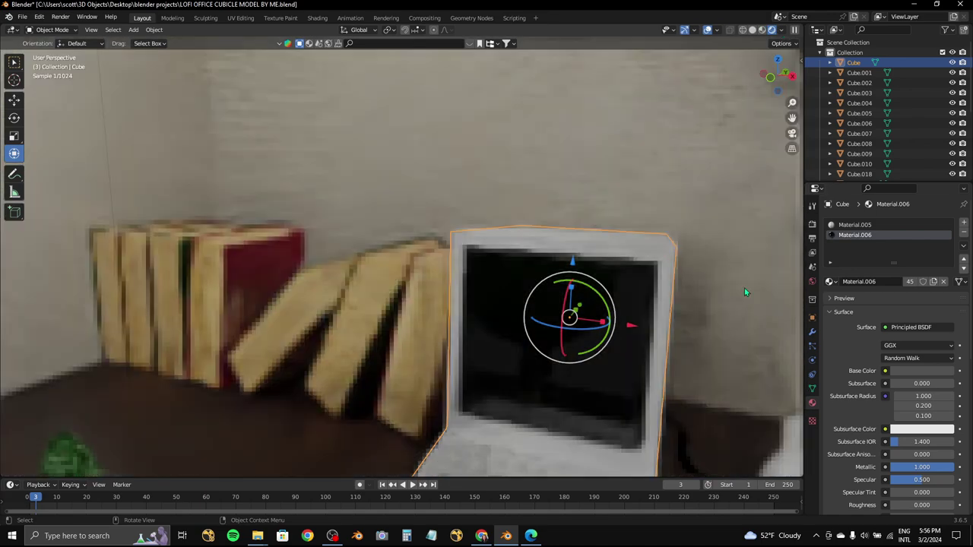
click(921, 370)
click(885, 252)
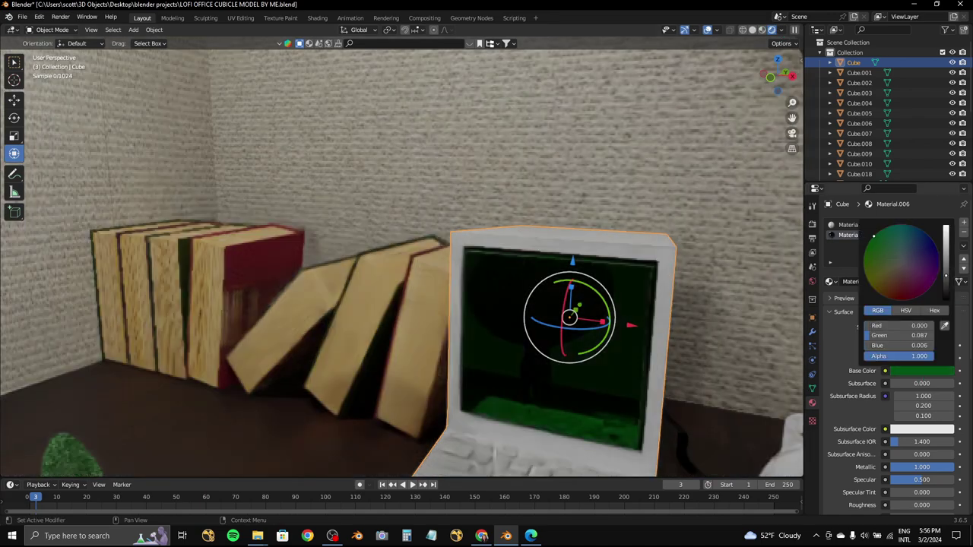
- Set the screen material's Metallic to 0
scroll(902, 320, up, 3)
scroll(903, 320, down, 3)
text(0)
key(Return)
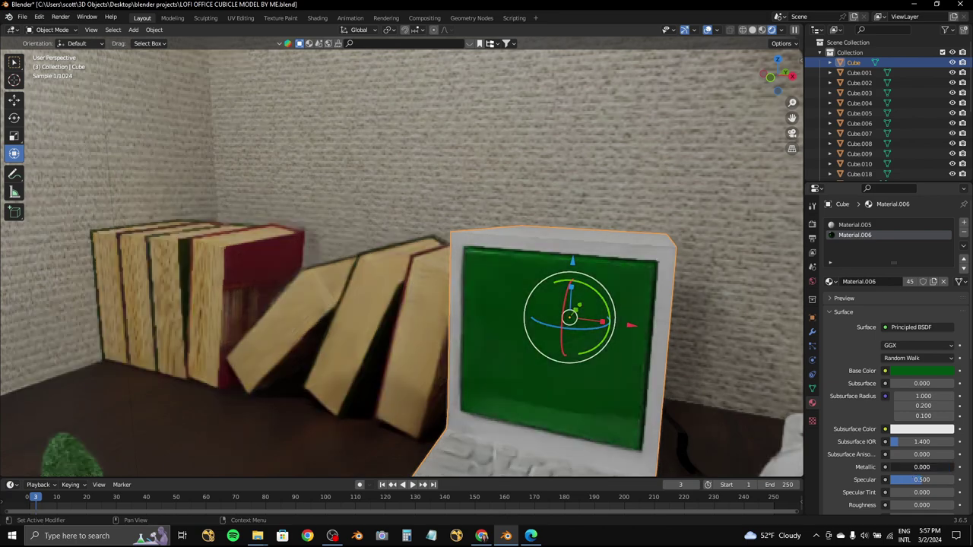
- Change the screen's base colour to a vivid pure green
middle_drag(532, 319, 602, 353)
click(909, 370)
scroll(886, 238, up, 3)
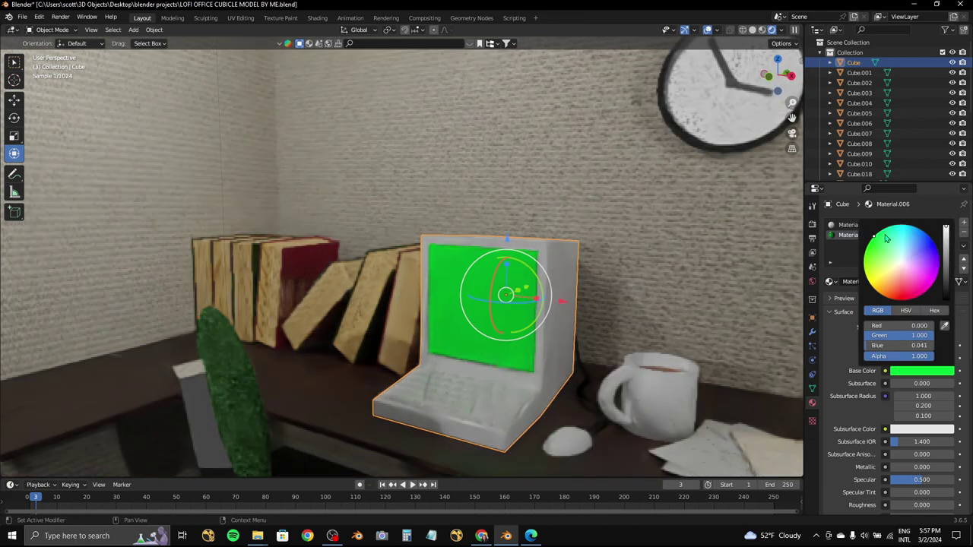
drag(891, 227, 875, 244)
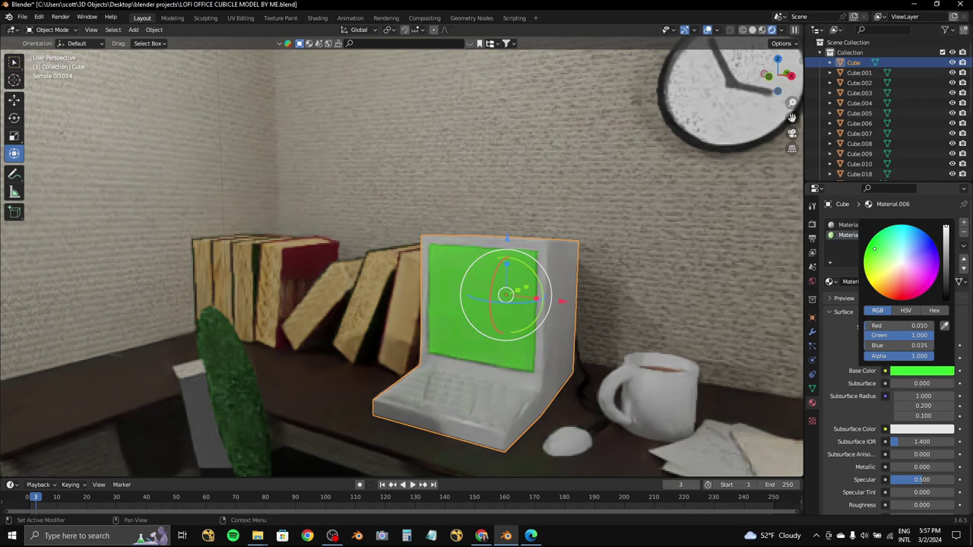
mouse_move(945, 259)
mouse_down()
mouse_move(946, 293)
mouse_move(946, 232)
mouse_up()
scroll(897, 342, down, 3)
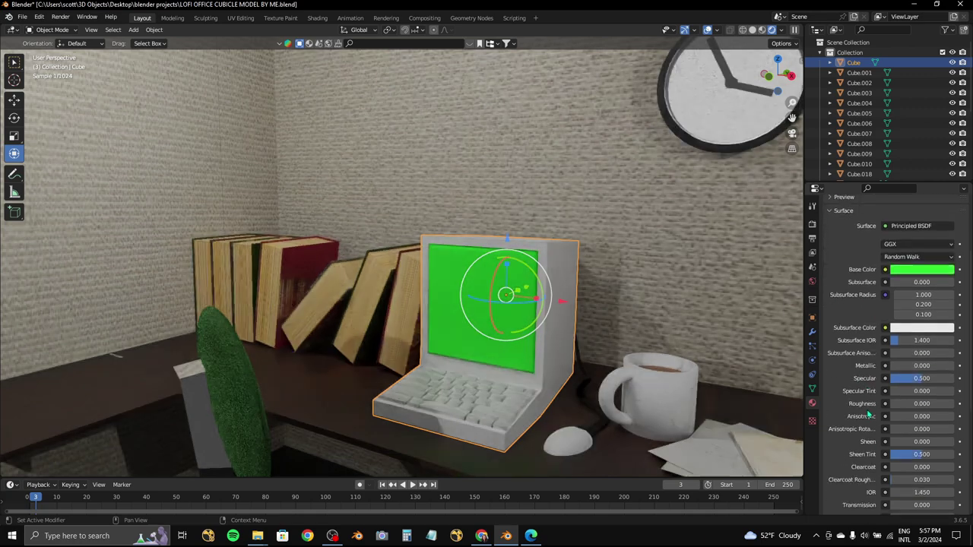
scroll(456, 289, down, 6)
middle_drag(426, 289, 482, 269)
- Set the World background colour to black and hide the viewport overlays
click(811, 282)
click(921, 286)
drag(946, 148, 946, 215)
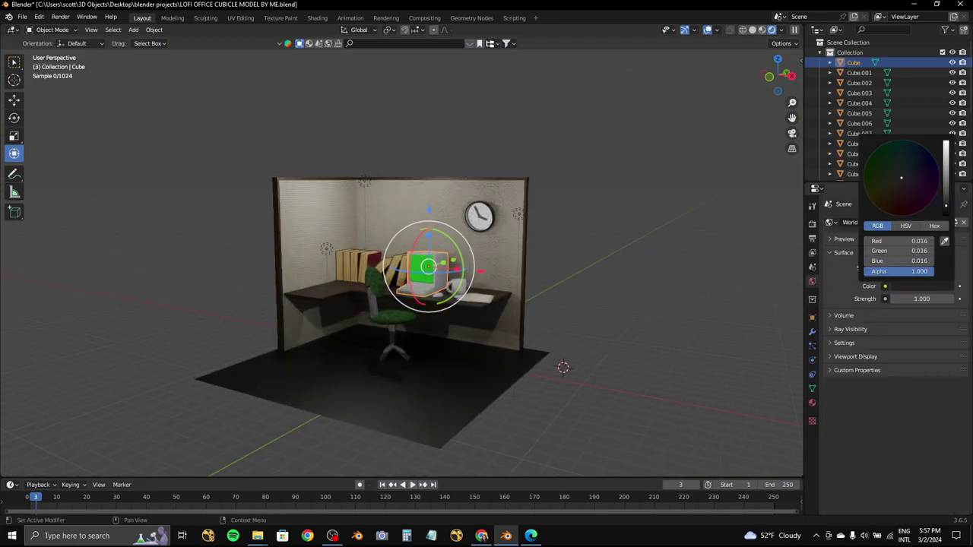
click(708, 30)
scroll(602, 183, up, 6)
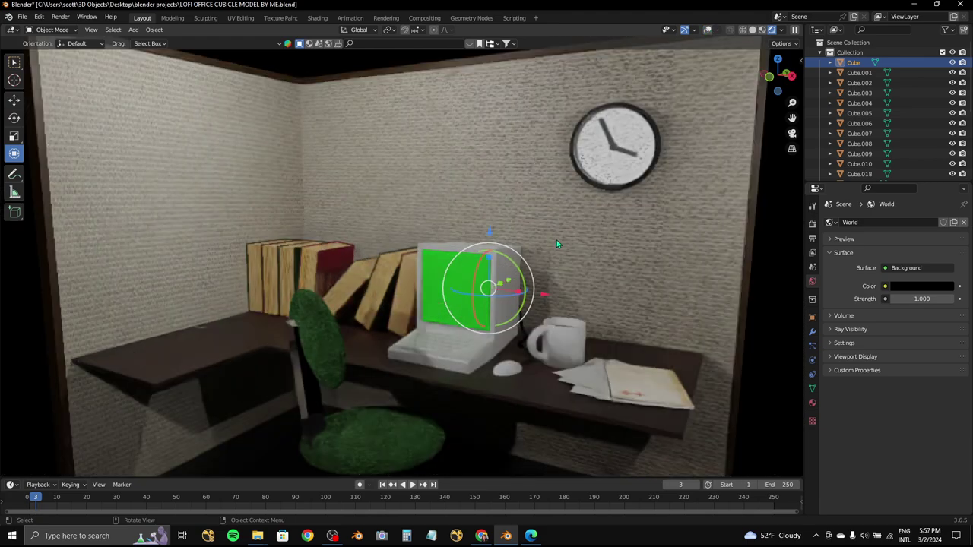
scroll(603, 183, up, 2)
- After trying lighter green and blue, set the screen's base colour to black
click(813, 403)
click(919, 371)
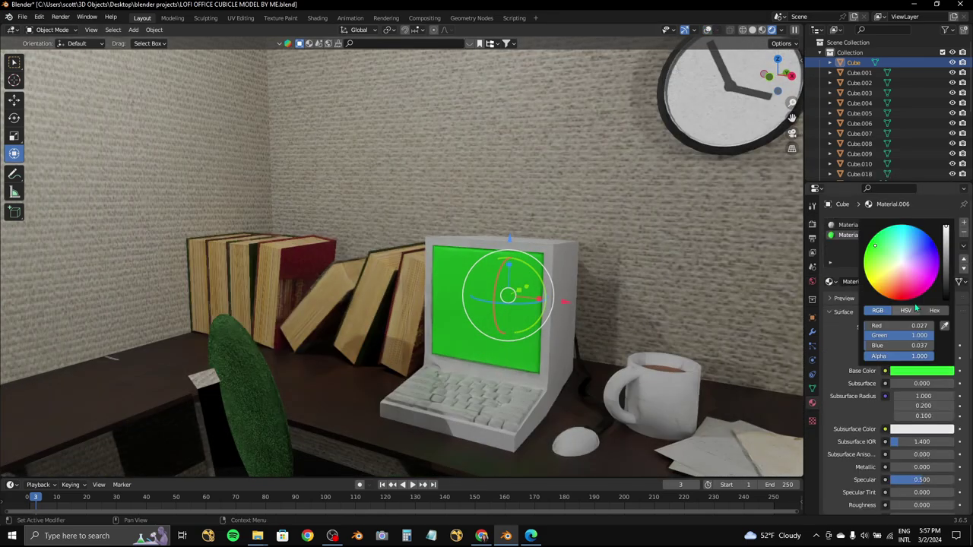
click(888, 239)
drag(896, 236, 926, 251)
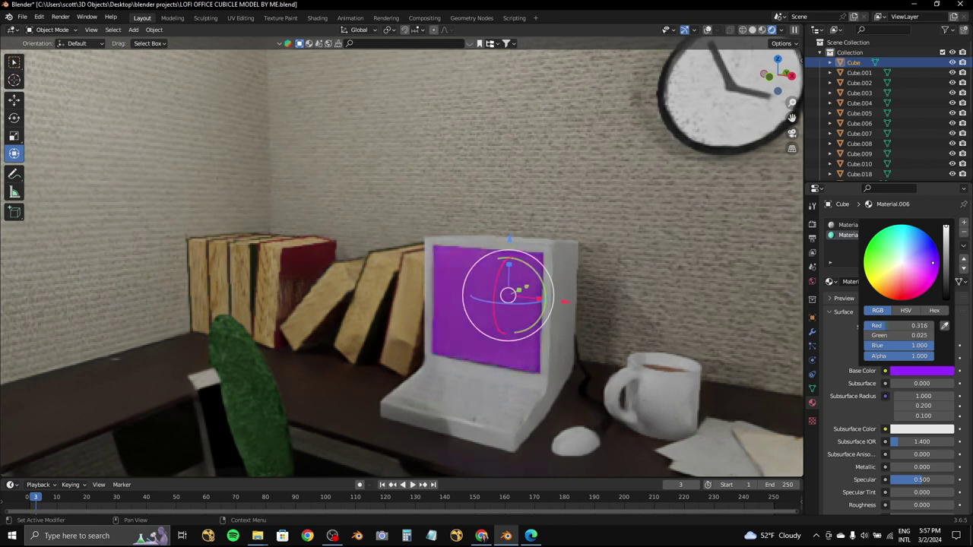
click(914, 371)
click(902, 264)
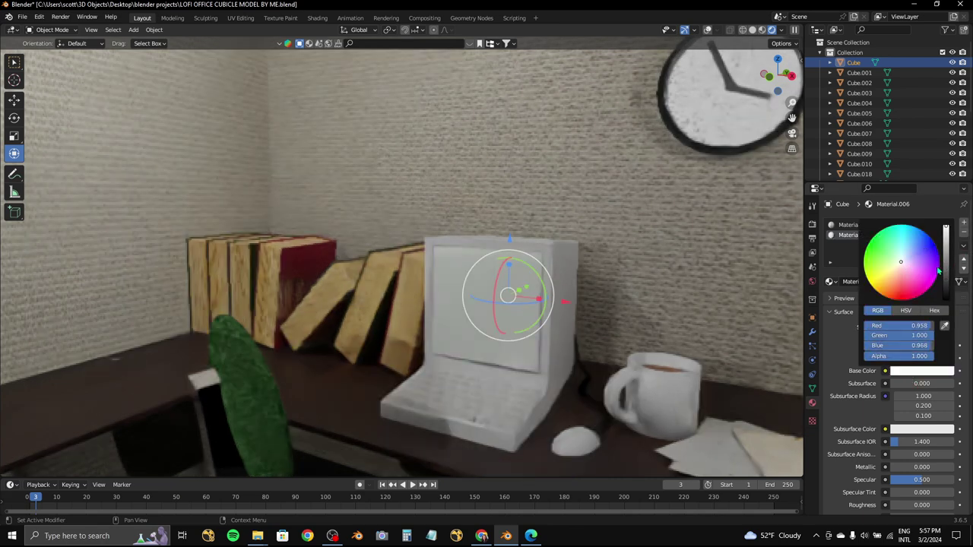
drag(945, 235, 945, 300)
scroll(913, 342, down, 5)
- Set the screen's Emission colour to white after testing green and grey tints
click(922, 469)
drag(945, 396, 945, 380)
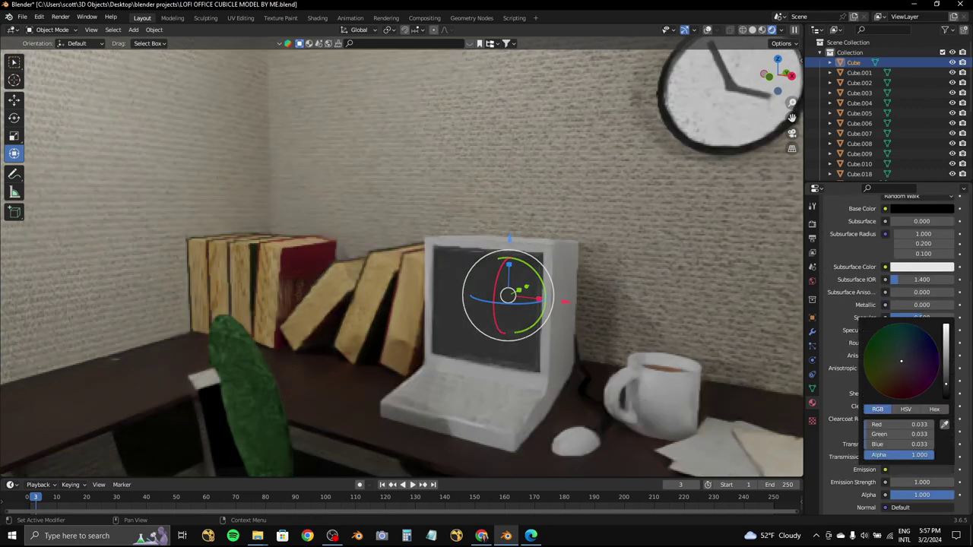
click(882, 349)
click(881, 329)
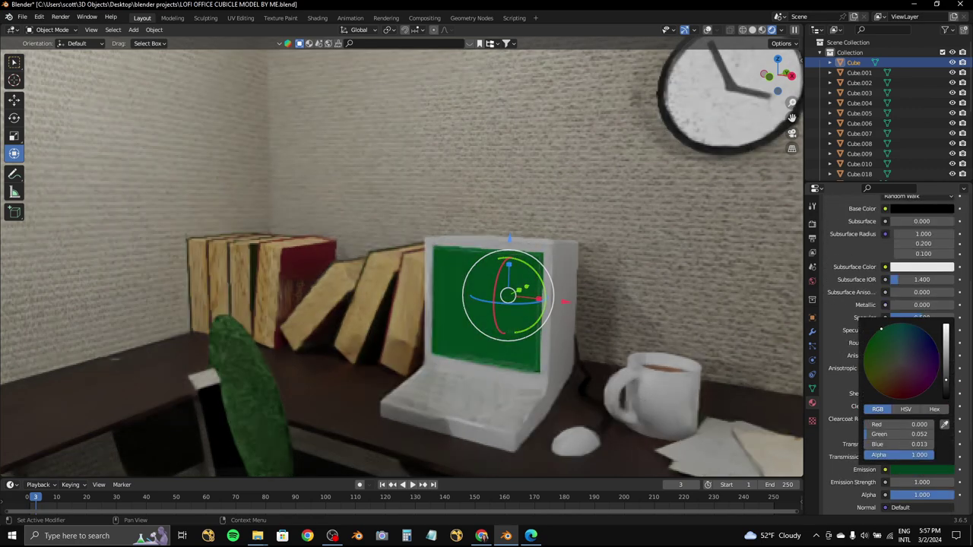
click(903, 359)
drag(945, 381, 945, 329)
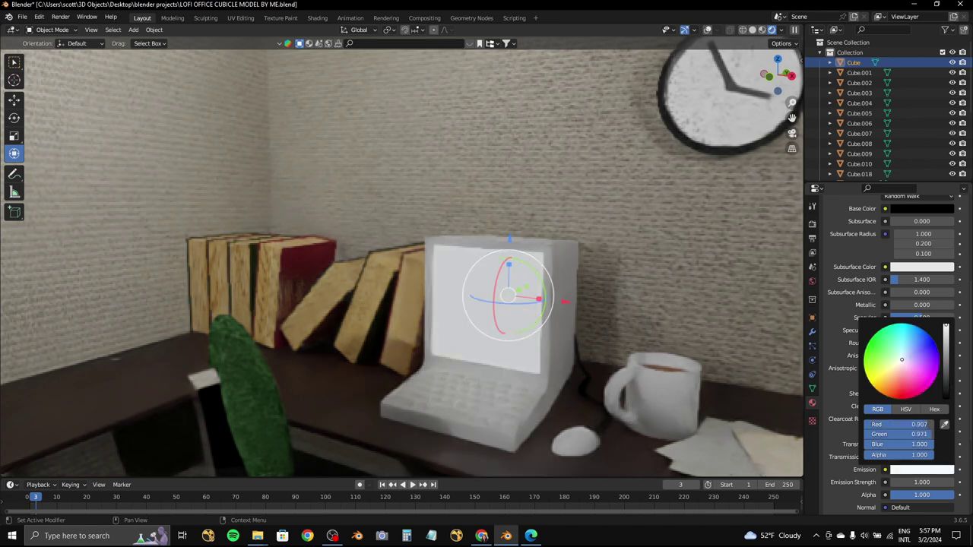
scroll(487, 261, down, 8)
scroll(485, 259, up, 2)
scroll(465, 275, up, 2)
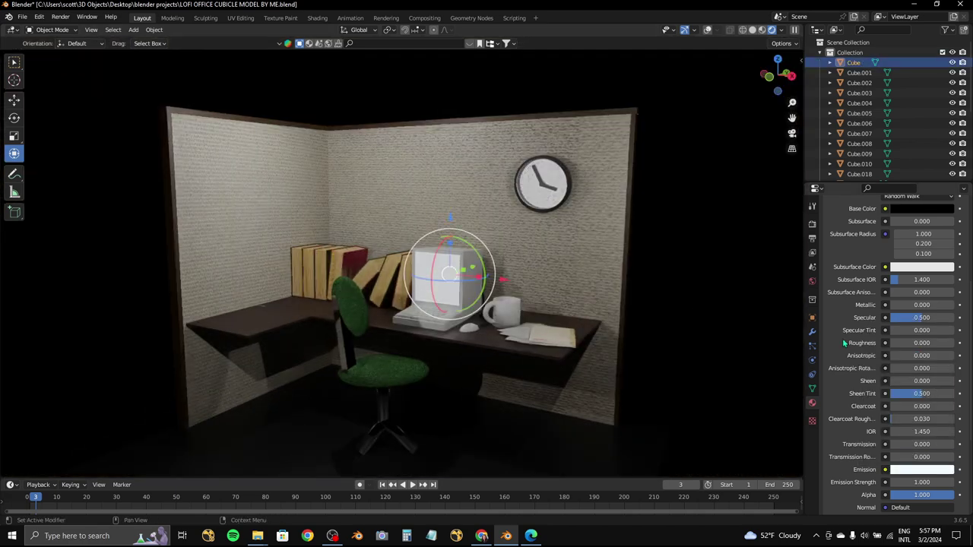
click(921, 469)
mouse_move(946, 328)
mouse_down()
mouse_move(946, 395)
mouse_move(945, 328)
mouse_up()
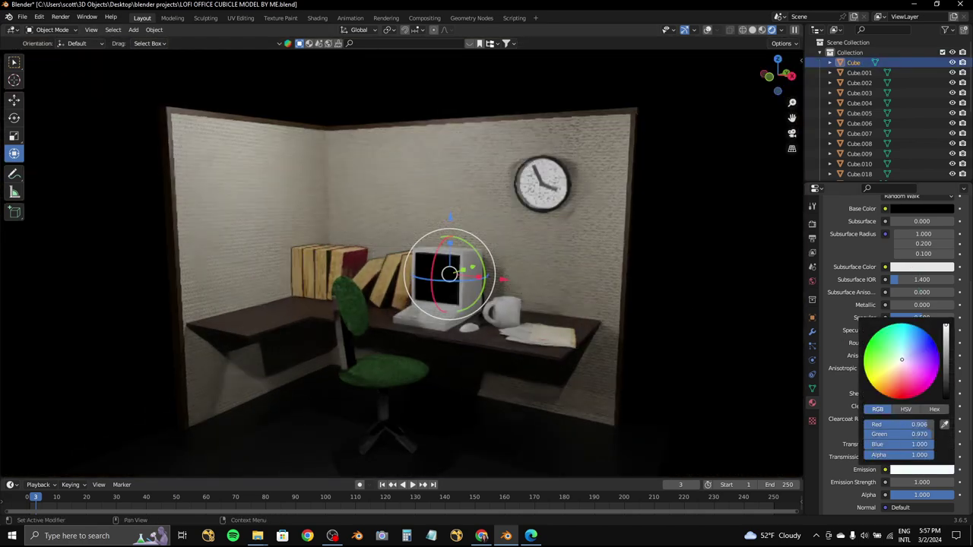
- Deselect everything and save the project as LOFI OFFICE CUBICLE MODEL BY ME.blend
key(alt+a)
scroll(501, 294, up, 3)
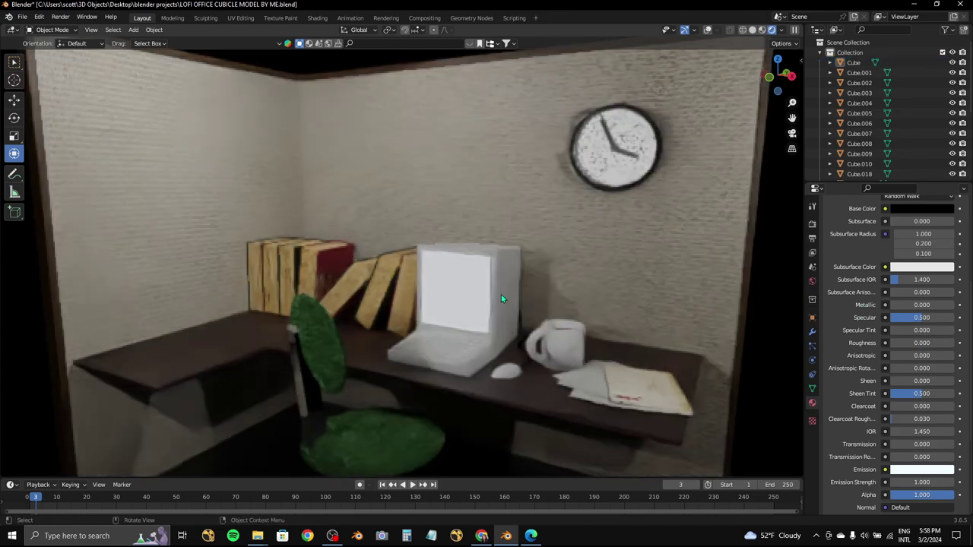
scroll(501, 294, down, 3)
scroll(493, 293, down, 3)
key(ctrl+s)
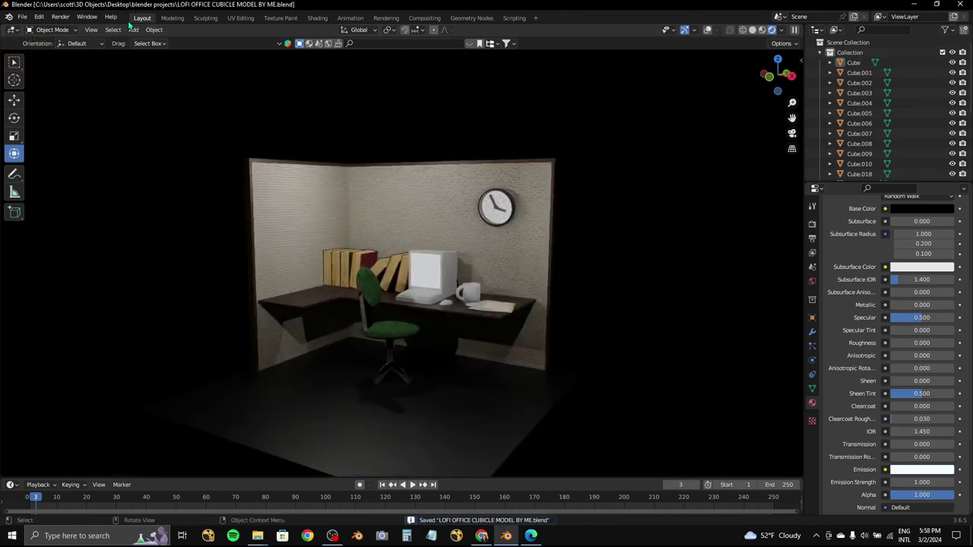
- Add a camera, make it the active camera, and frame the cubicle through it
click(133, 30)
click(151, 191)
right_click(332, 177)
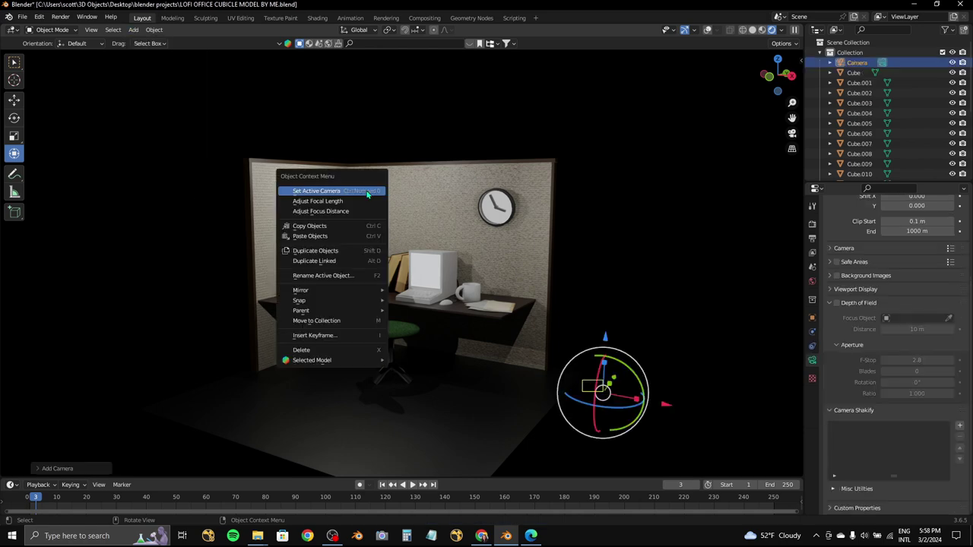
key(KP_0)
key(shift+grave)
key(s)
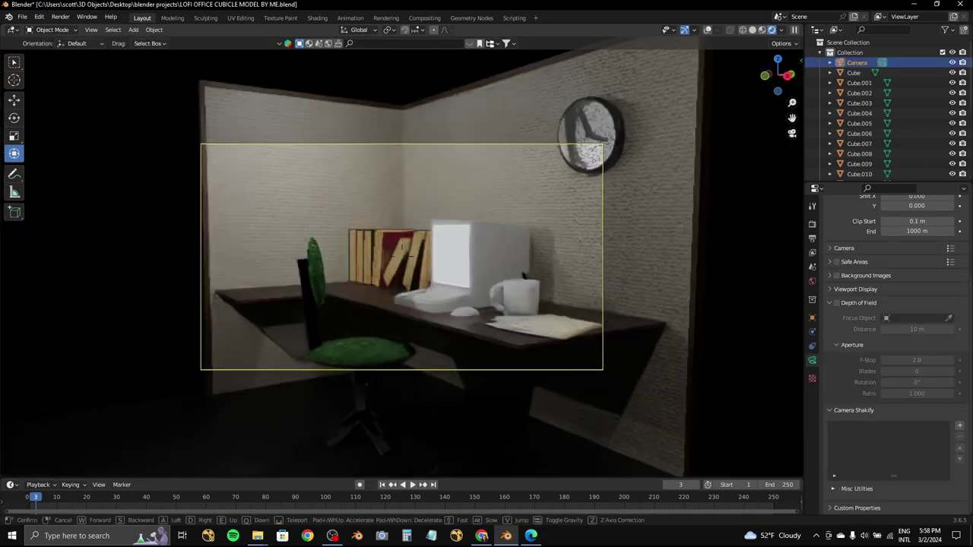
click(729, 44)
- Switch to solid shading and pull the camera further back from the cubicle
click(752, 30)
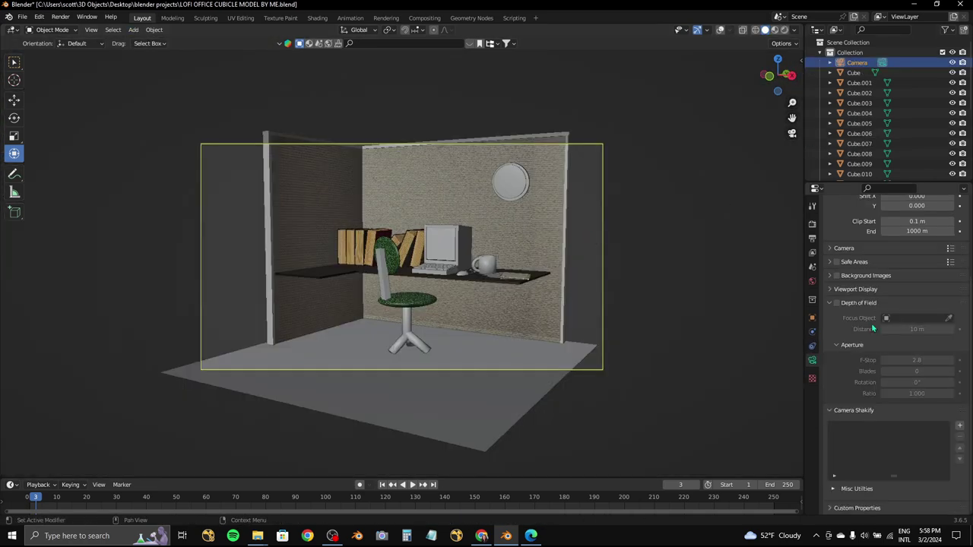
scroll(873, 327, up, 4)
key(shift+grave)
key(s)
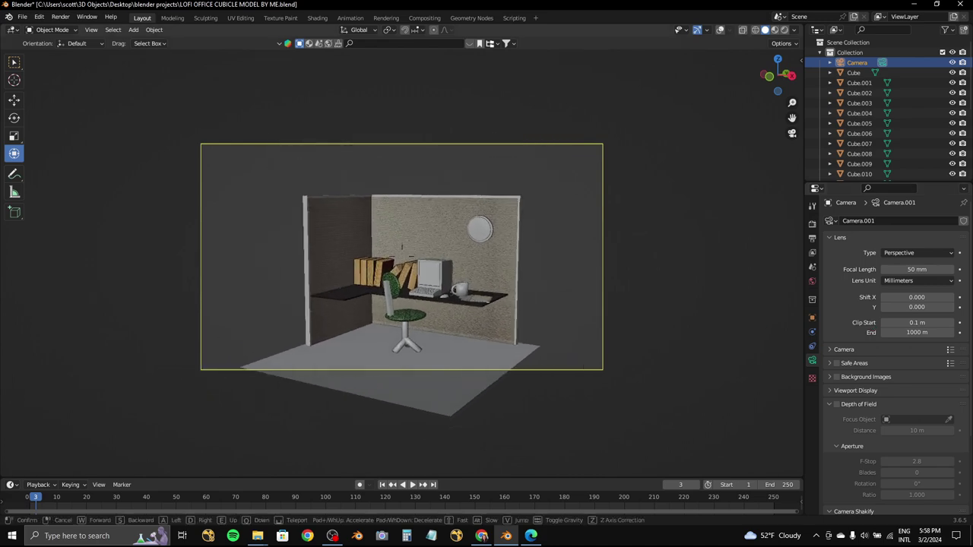
click(452, 268)
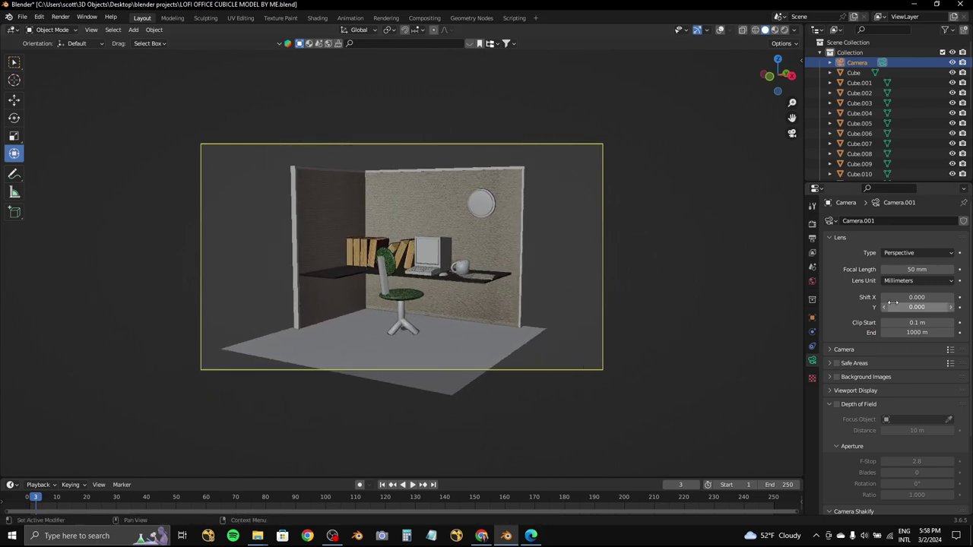
- Set the render output resolution to a square 1440 × 1440 px
click(812, 225)
click(812, 239)
text(144)
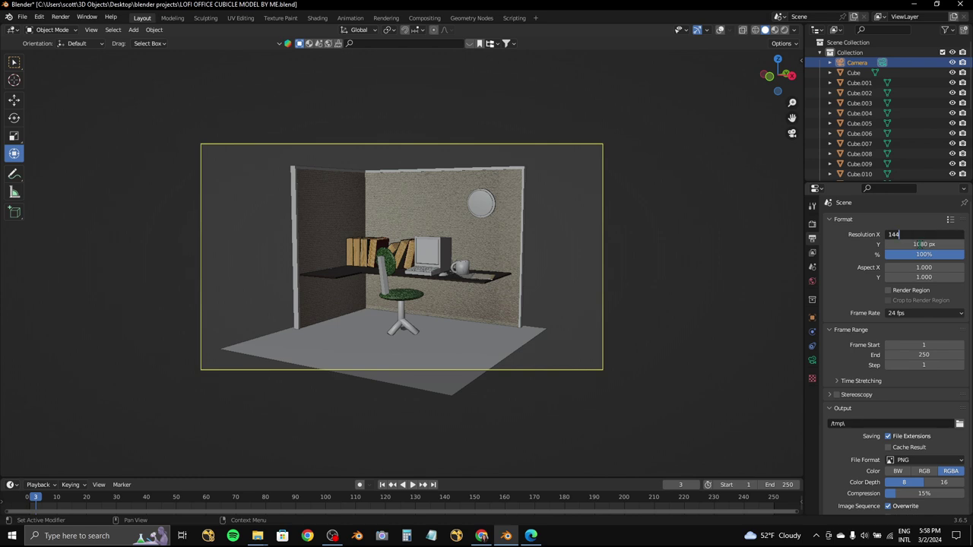
text(0)
key(Return)
double_click(920, 244)
text(1440)
key(Return)
middle_drag(524, 273, 411, 318)
scroll(502, 288, down, 5)
scroll(411, 317, up, 2)
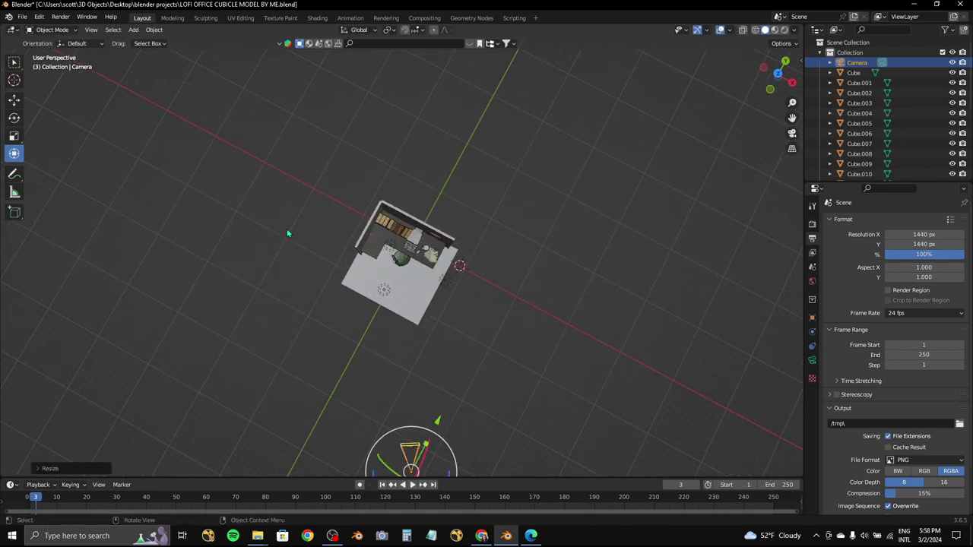
- Add a cube near the cubicle centre in top view to serve as a camera rig
middle_drag(287, 232, 423, 286)
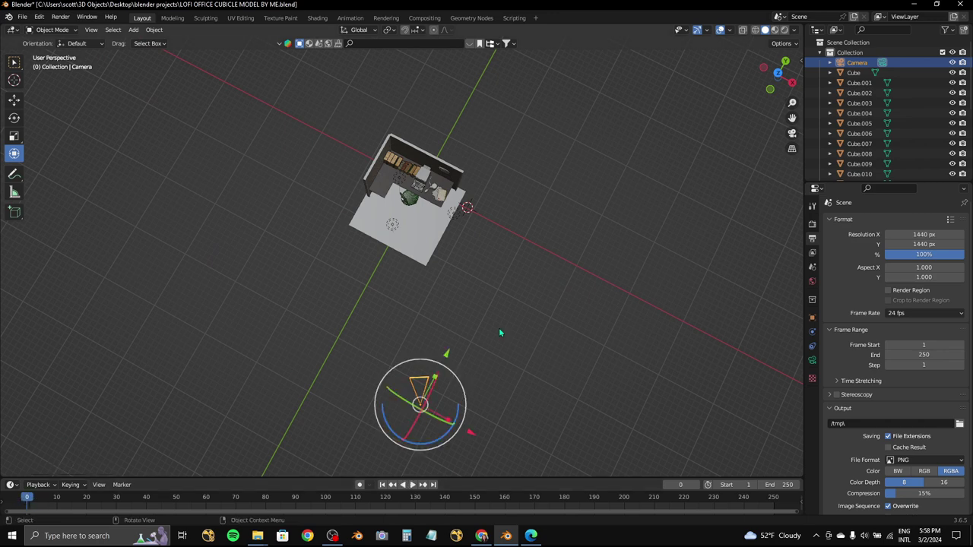
right_click(499, 332)
mouse_move(463, 449)
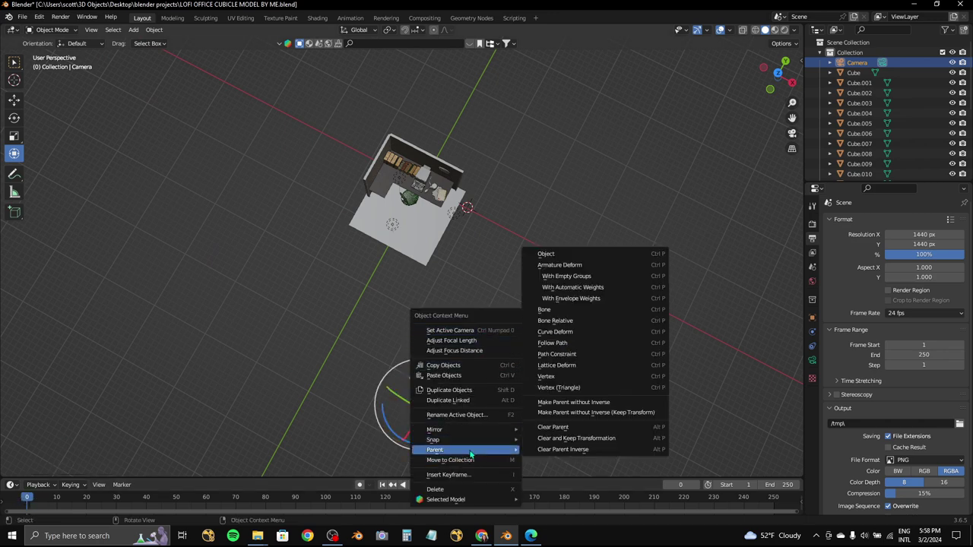
click(573, 254)
click(133, 30)
click(228, 51)
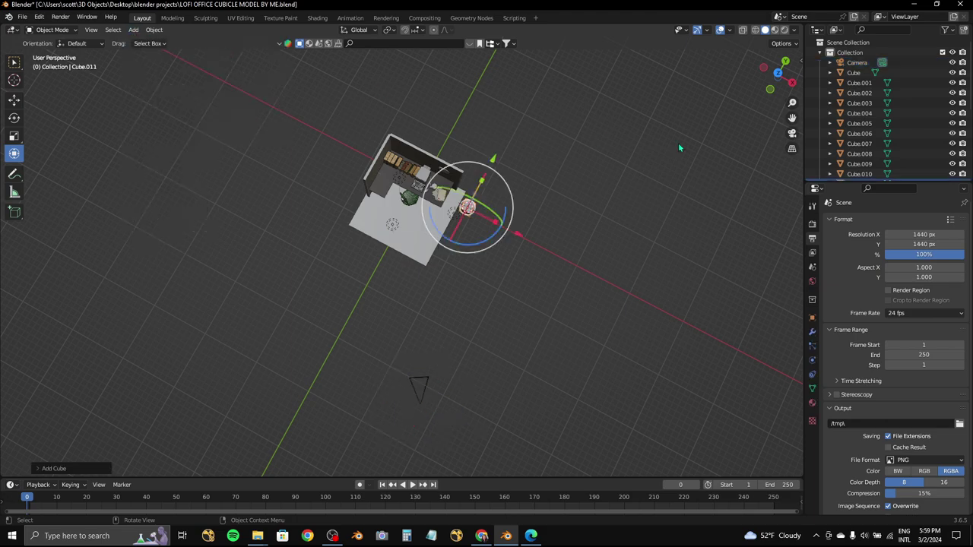
click(778, 75)
key(g)
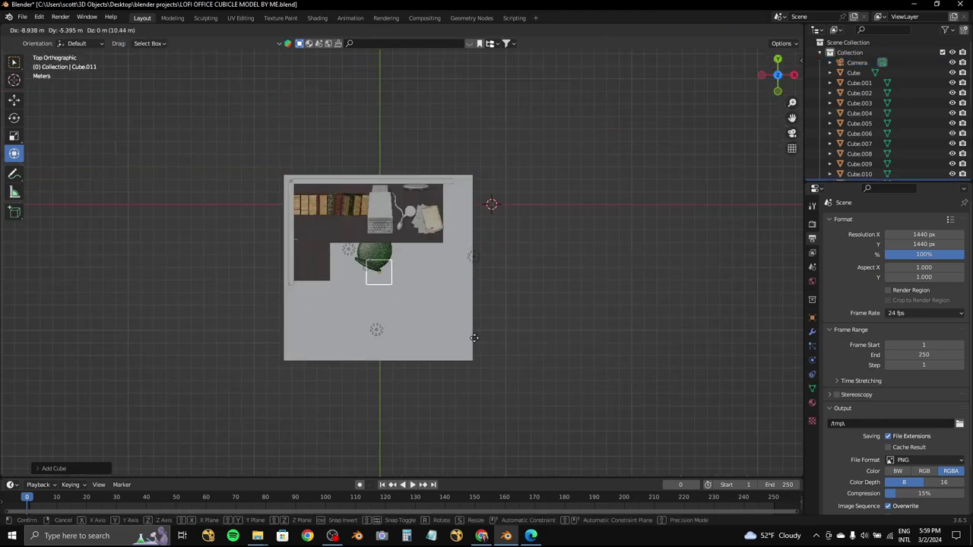
click(473, 338)
middle_drag(474, 338, 472, 292)
key(s)
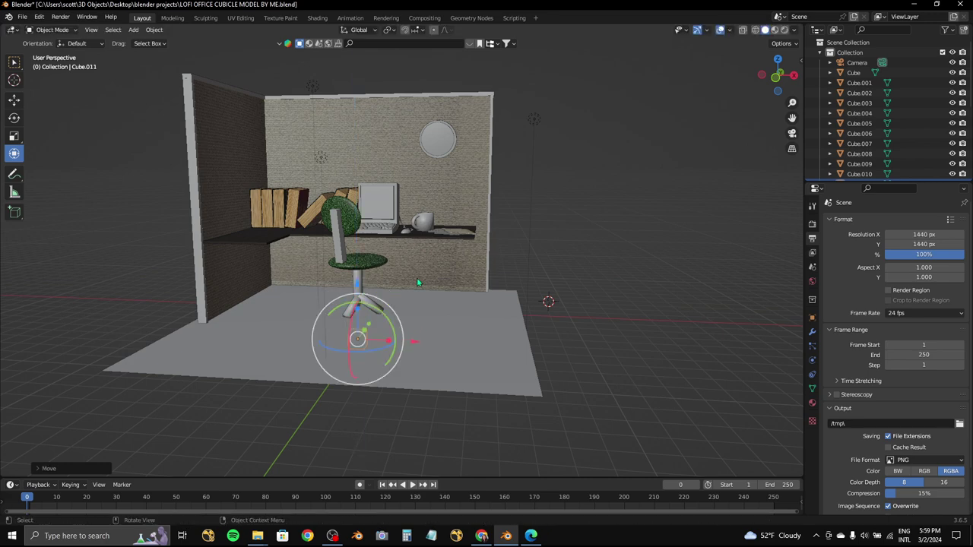
scroll(417, 283, down, 5)
- Parent the camera to the new cube
click(503, 239)
right_click(411, 219)
key(Escape)
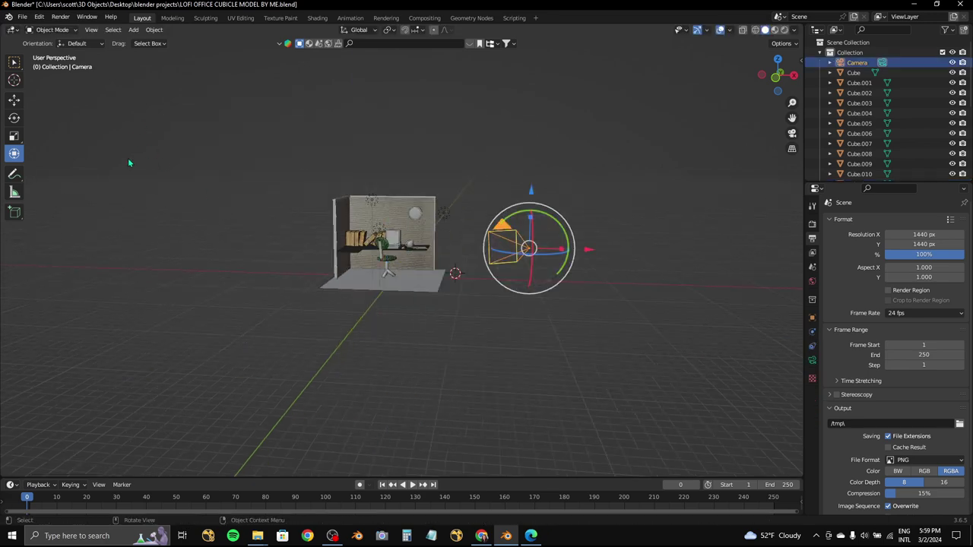
click(155, 29)
scroll(361, 310, up, 4)
mouse_move(357, 251)
middle_down()
mouse_move(361, 310)
mouse_move(405, 303)
middle_up()
right_click(369, 309)
click(373, 307)
scroll(372, 310, down, 5)
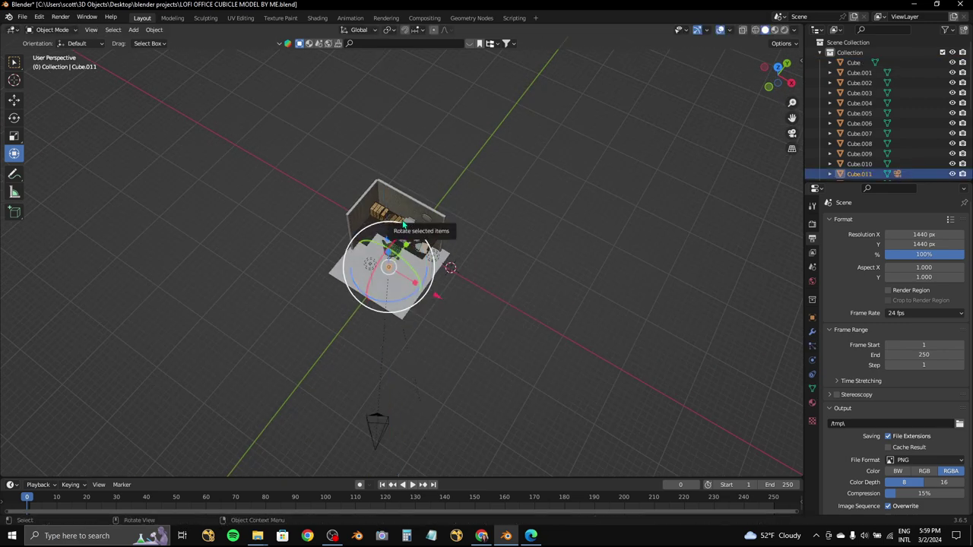
- Through the camera view, raise the camera rig and rotate it around the Z axis
key(KP_0)
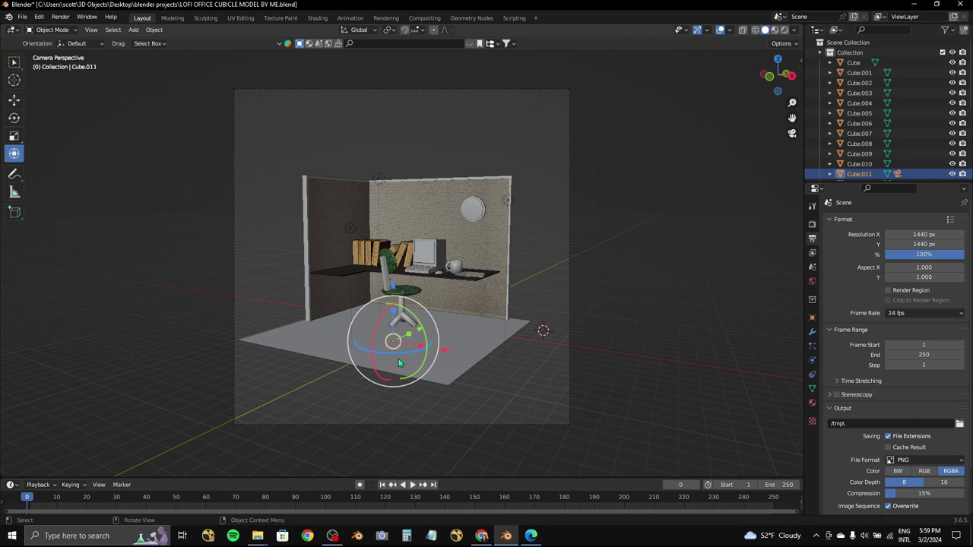
key(g)
key(z)
click(418, 346)
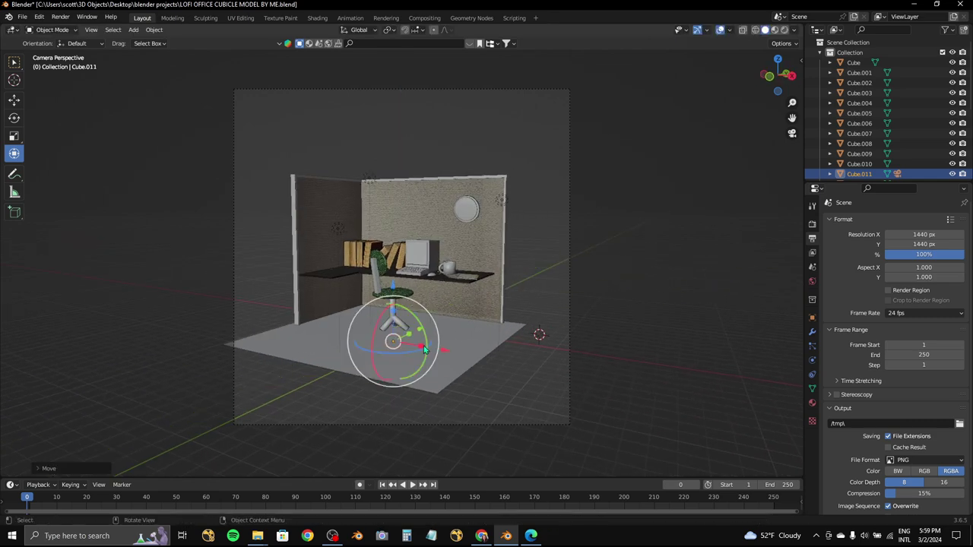
key(g)
key(z)
right_click(425, 338)
key(g)
key(y)
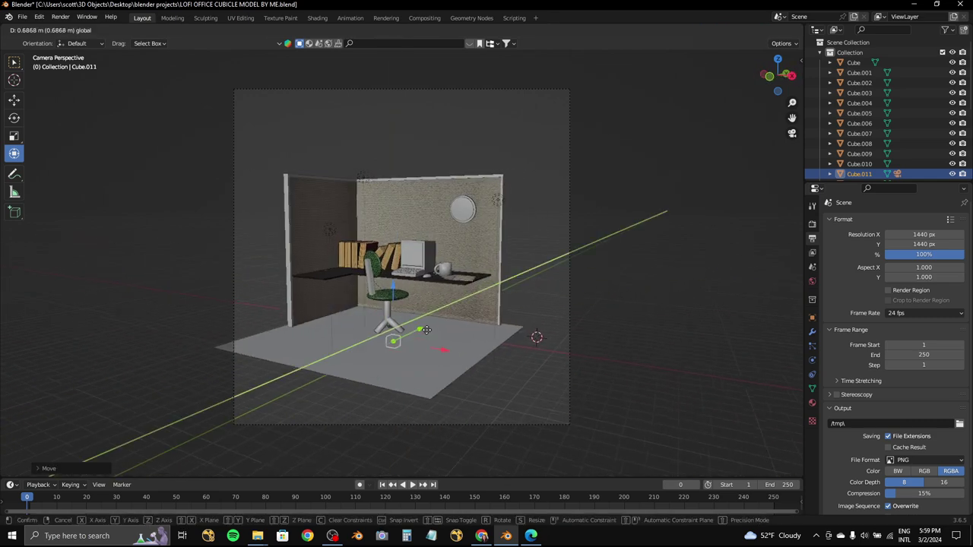
right_click(427, 330)
key(r)
key(r)
key(z)
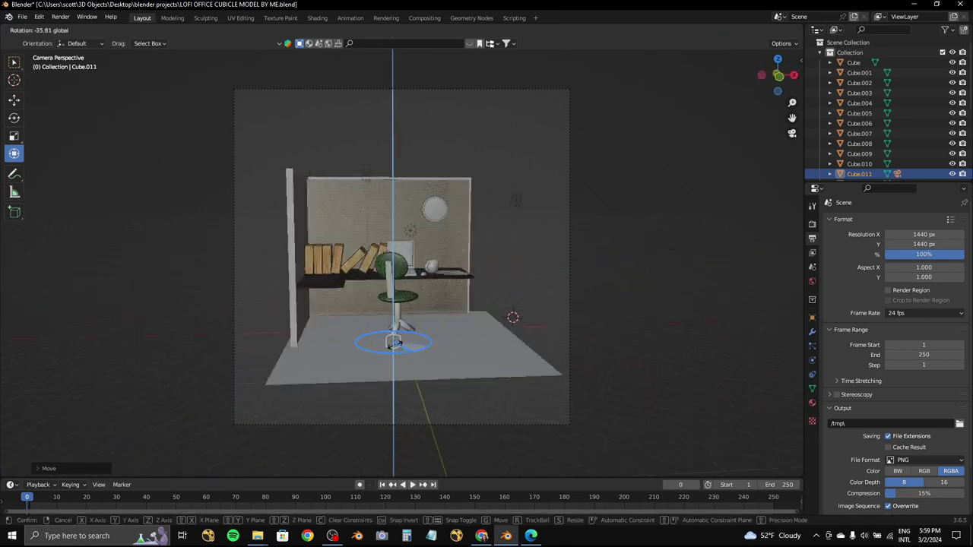
click(410, 346)
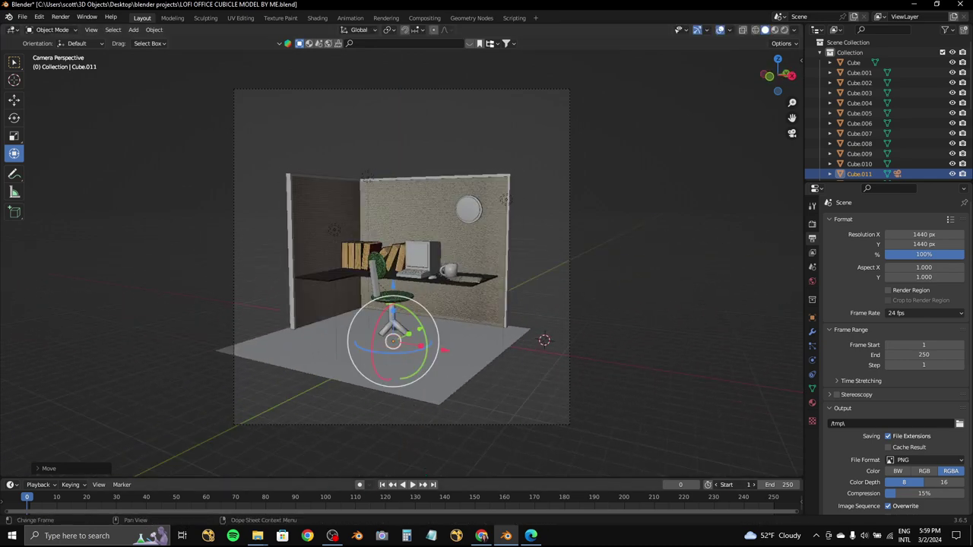
drag(414, 356, 396, 346)
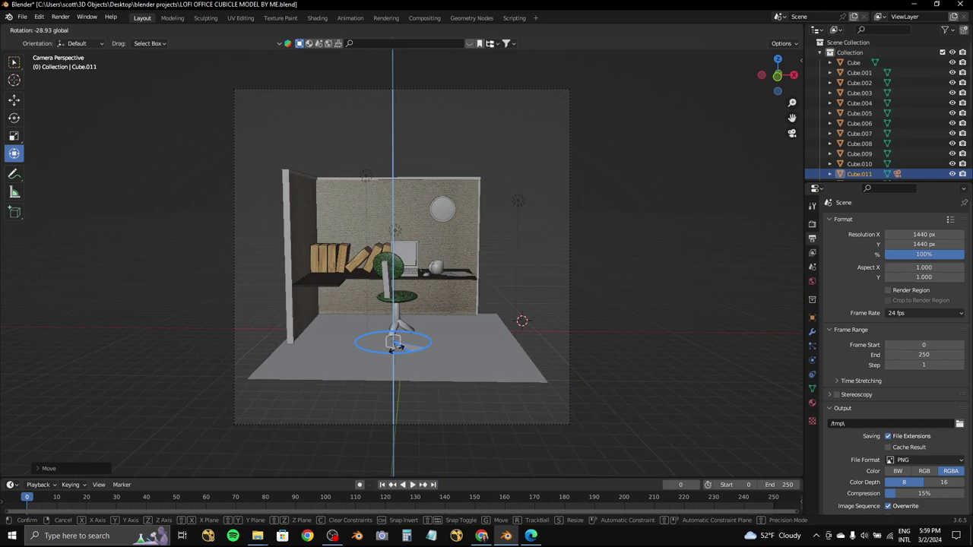
- Turn on auto keying and key the rig's location, rotation and scale at frame 0
key(i)
click(360, 484)
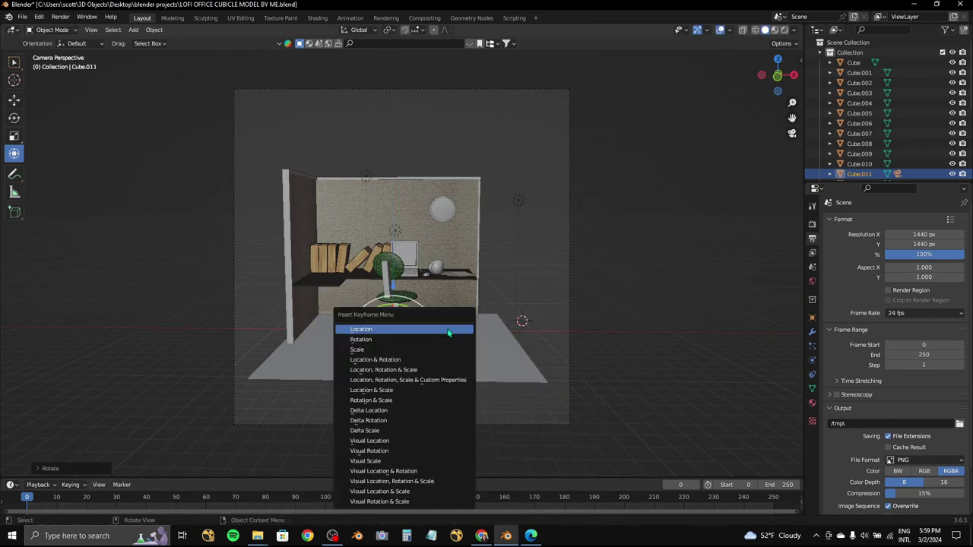
key(i)
click(448, 333)
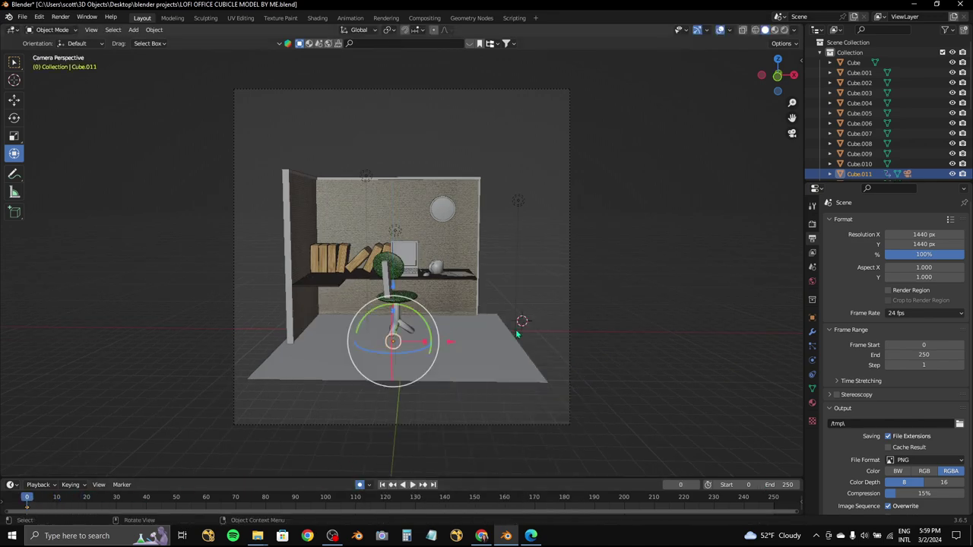
key(i)
click(497, 370)
drag(513, 480, 469, 436)
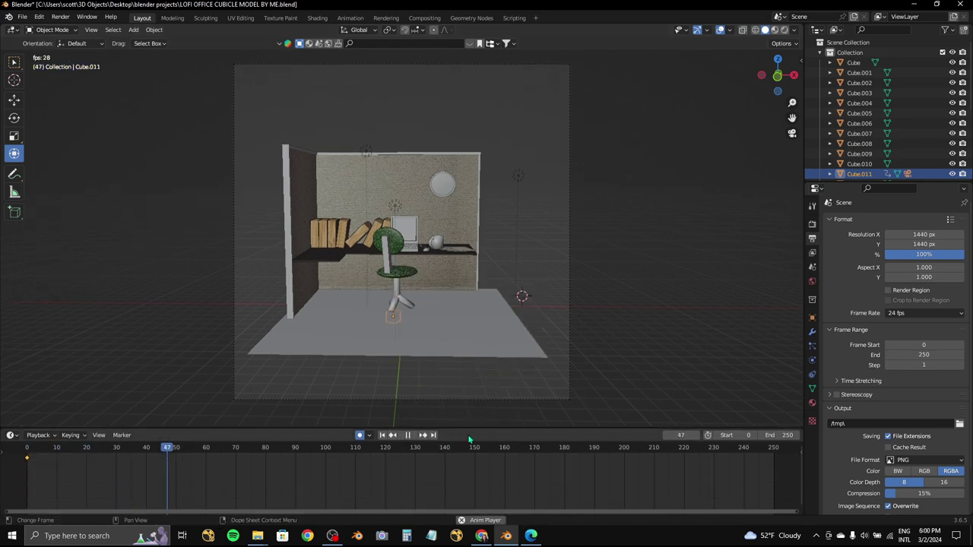
- Rotate the rig around Z and record a keyframe at frame 90
key(r)
key(z)
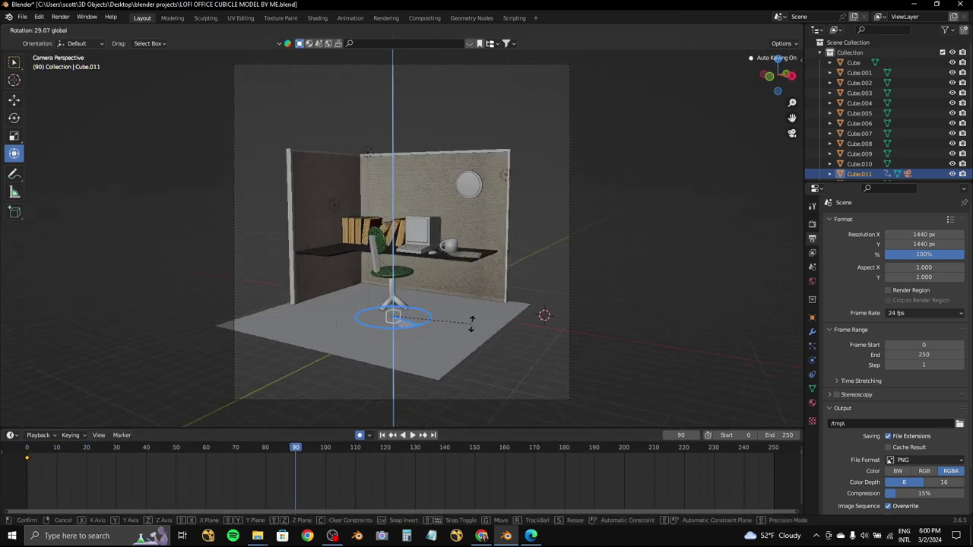
key(i)
key(shift+Left)
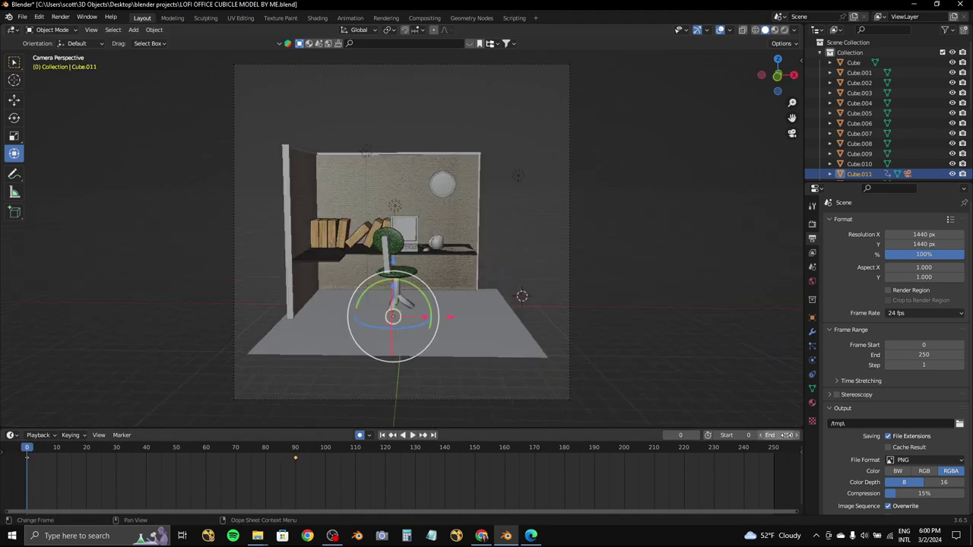
key(space)
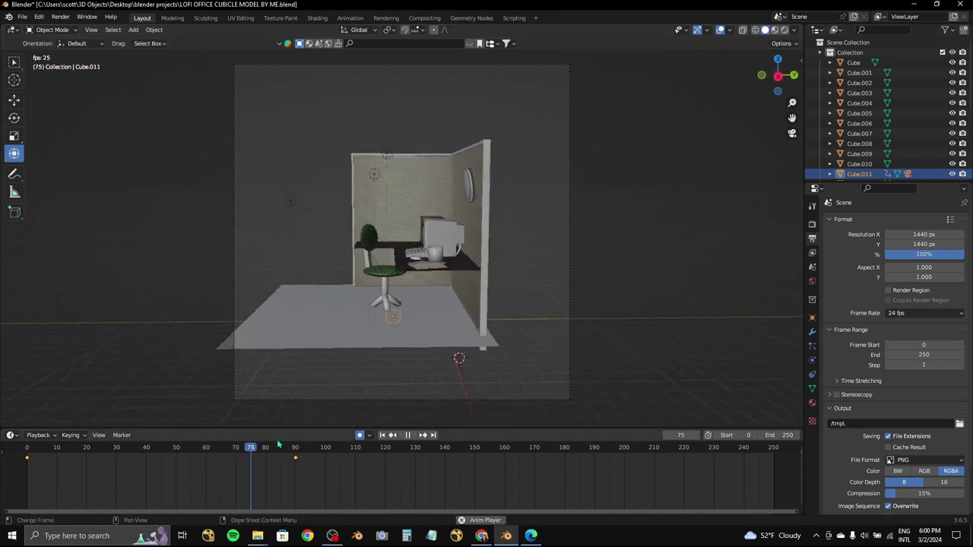
- Walk the camera toward the round clock and key its location, rotation and scale
key(w)
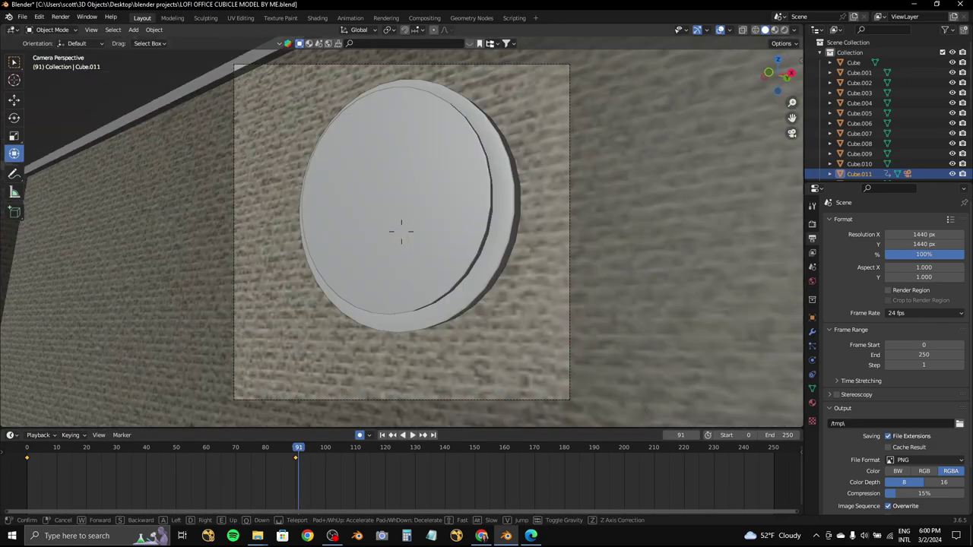
key(w)
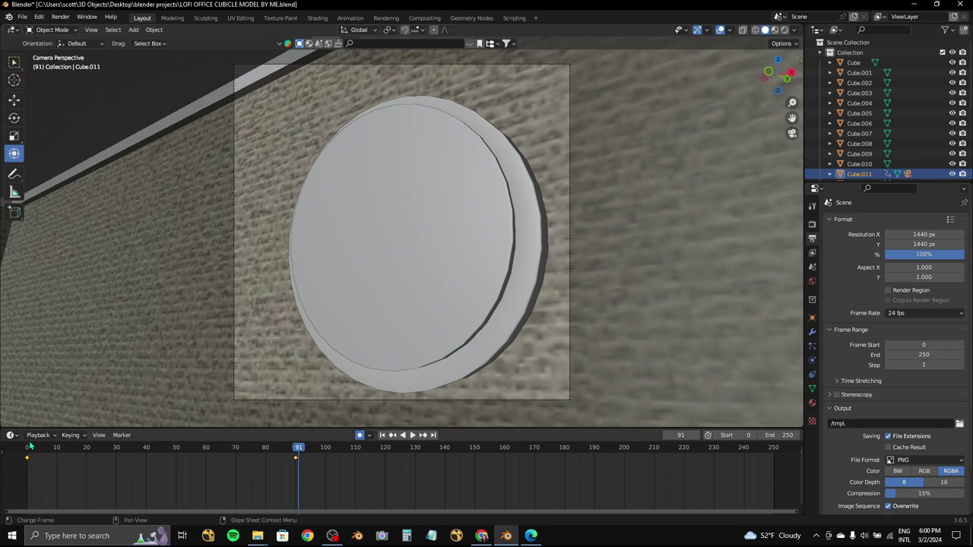
click(33, 374)
click(54, 433)
key(i)
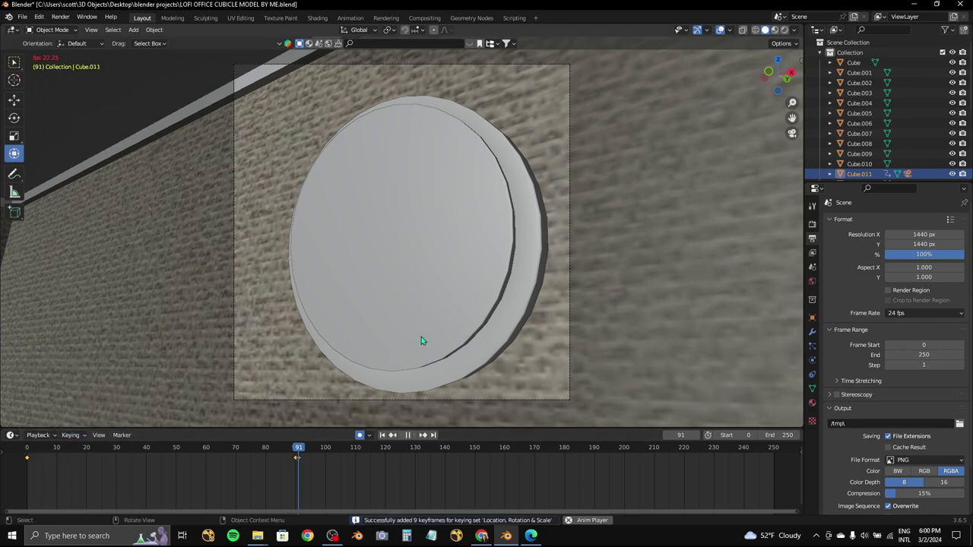
key(space)
click(407, 436)
- Pull the camera back from the clock and fix its position at frame 130
key(KP_0)
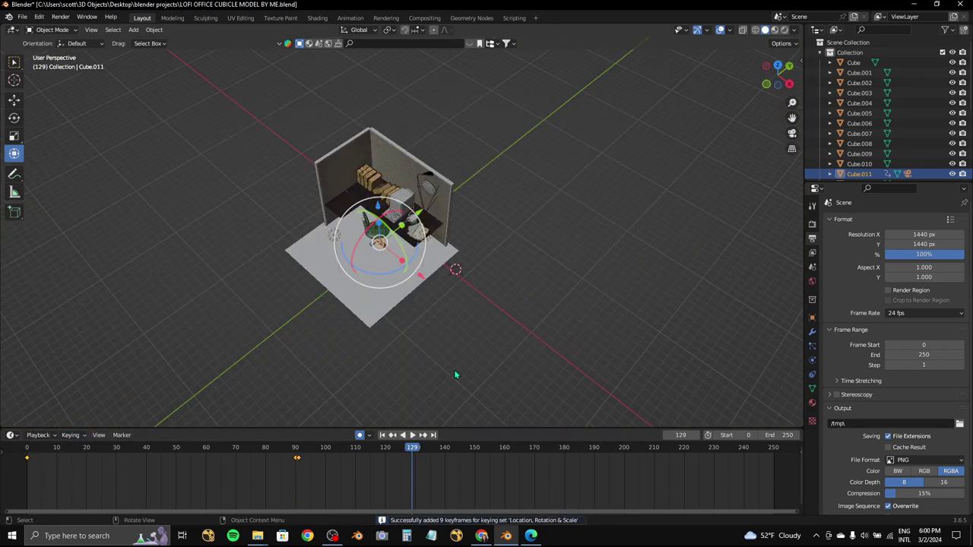
key(KP_0)
key(Right)
key(shift+grave)
click(402, 231)
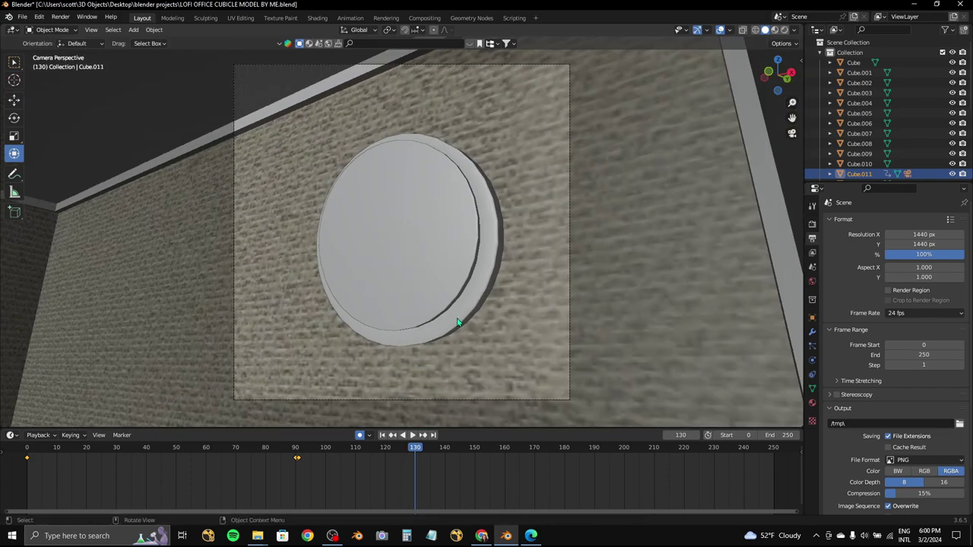
key(space)
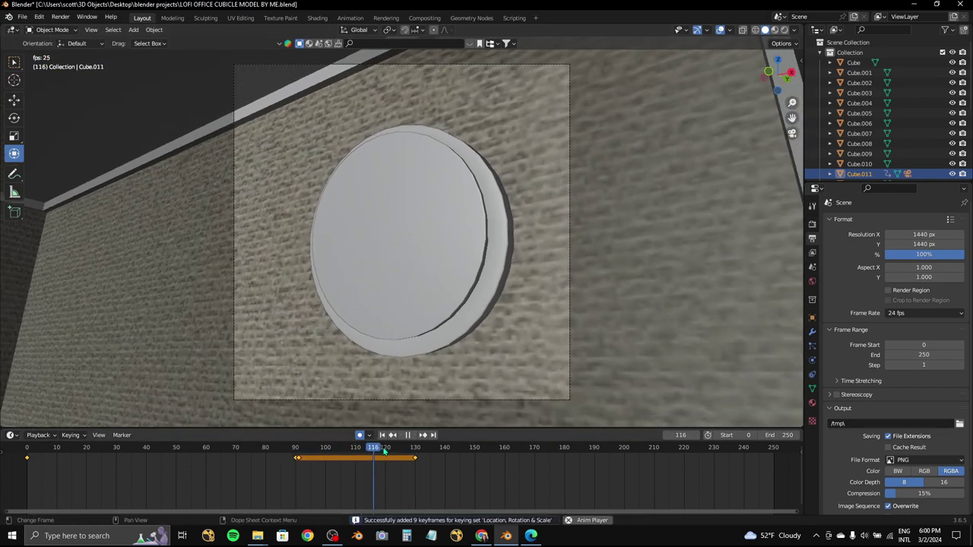
- Fly the camera over the desk, past the mug and keyboard, toward the monitor
key(shift+grave)
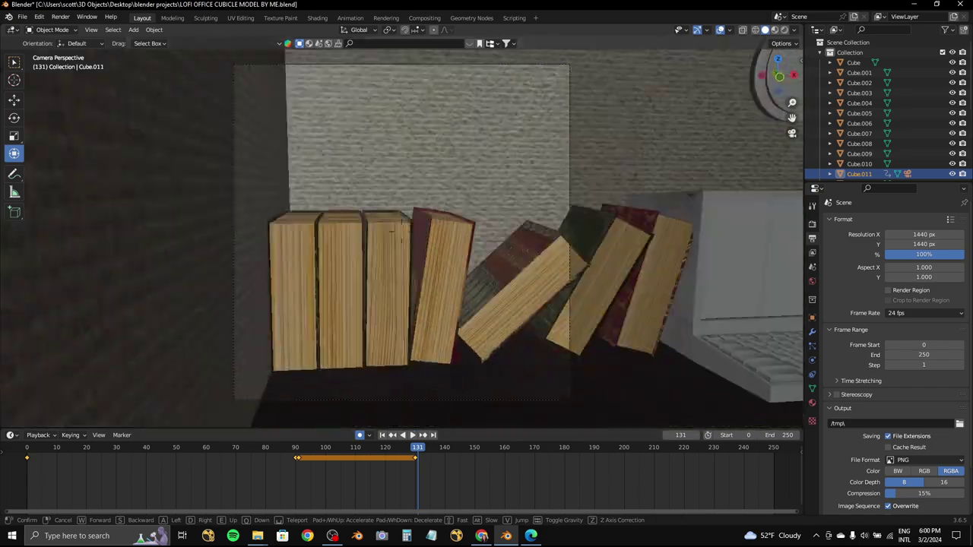
key(w)
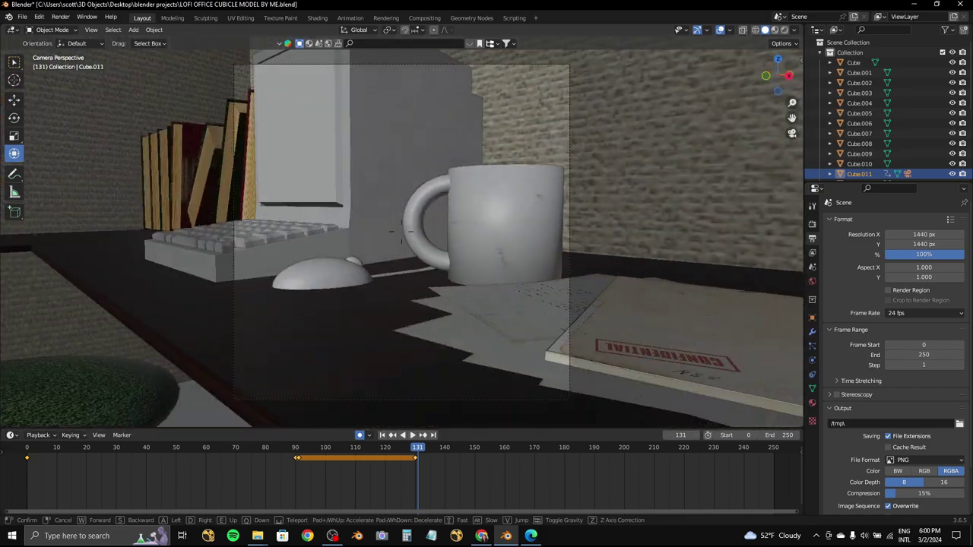
key(w)
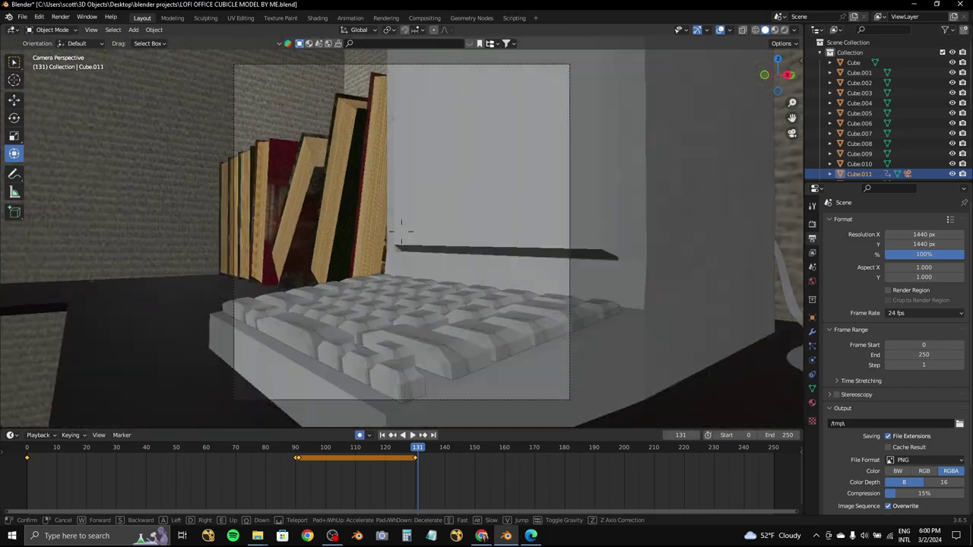
key(s)
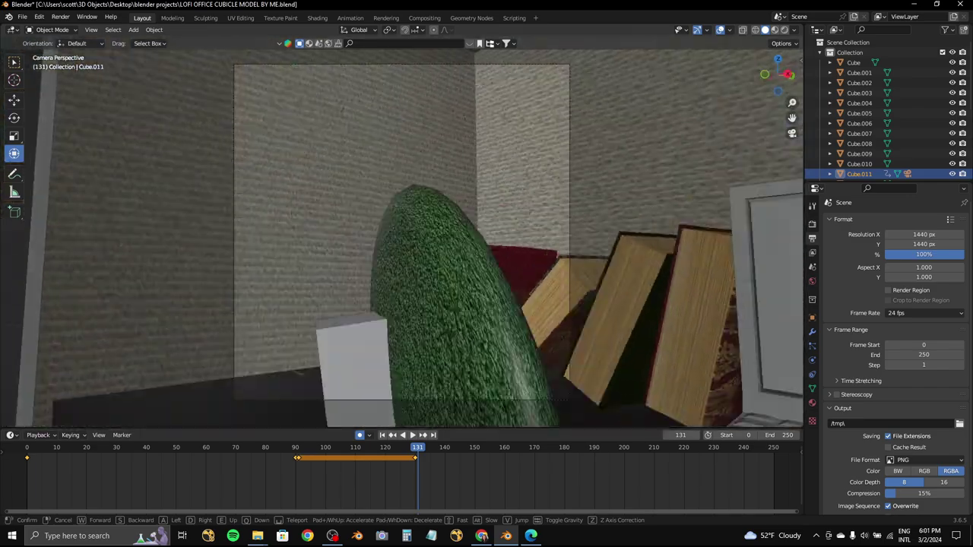
key(s)
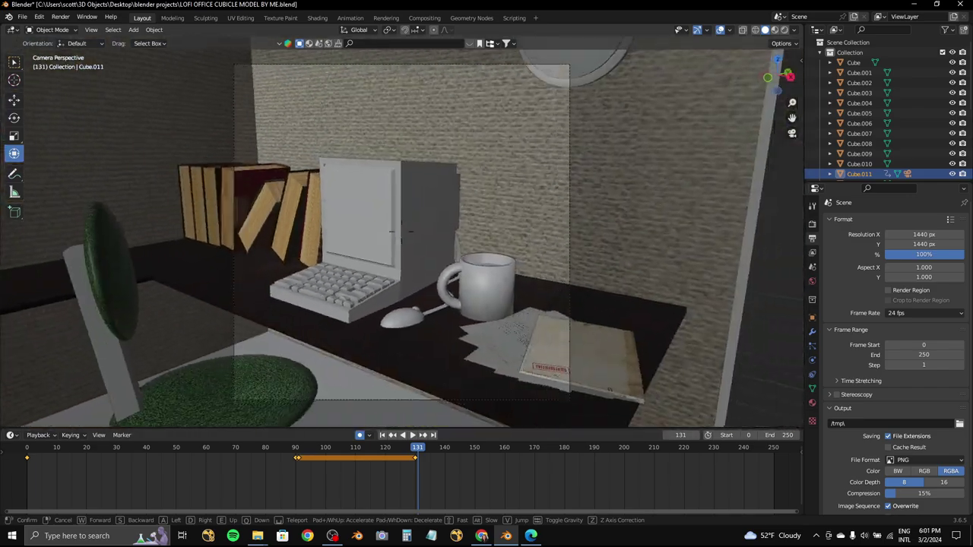
key(w)
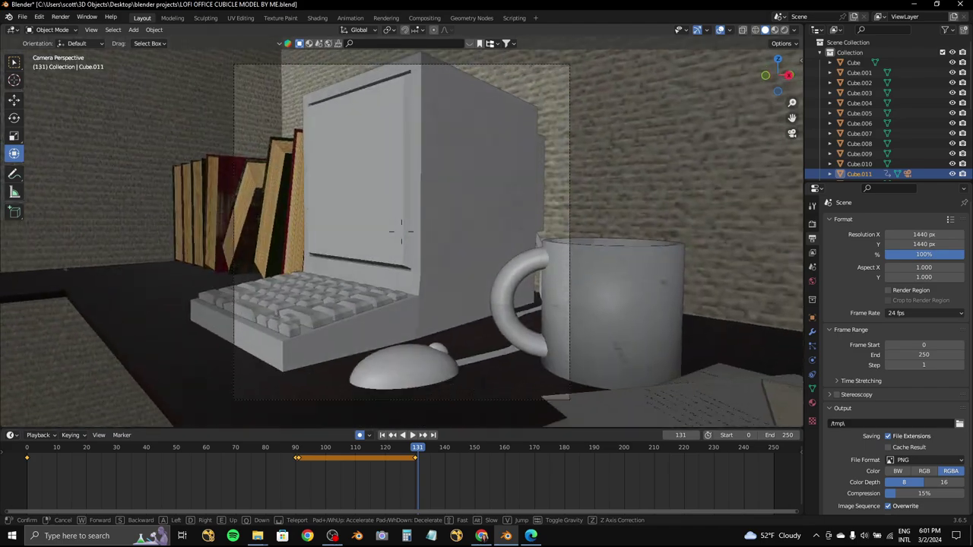
key(s)
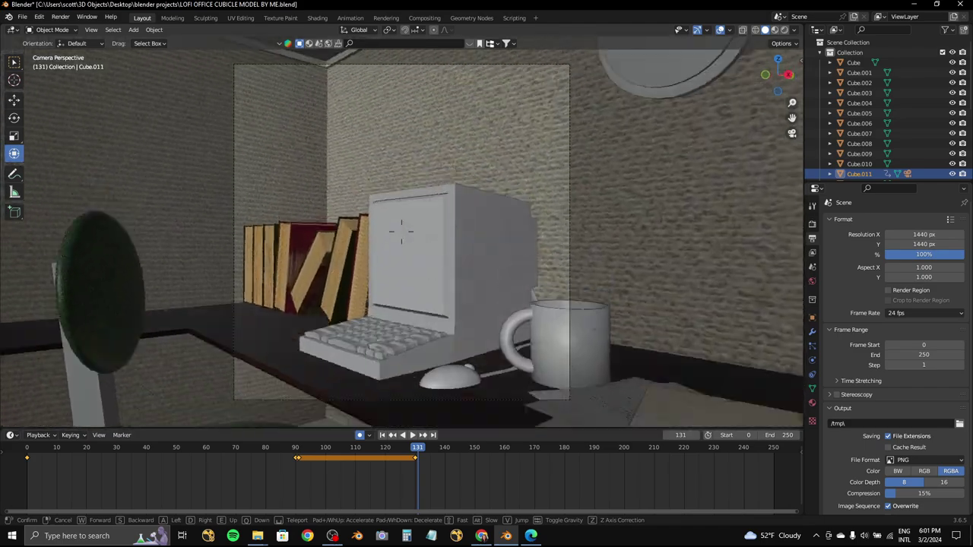
key(w)
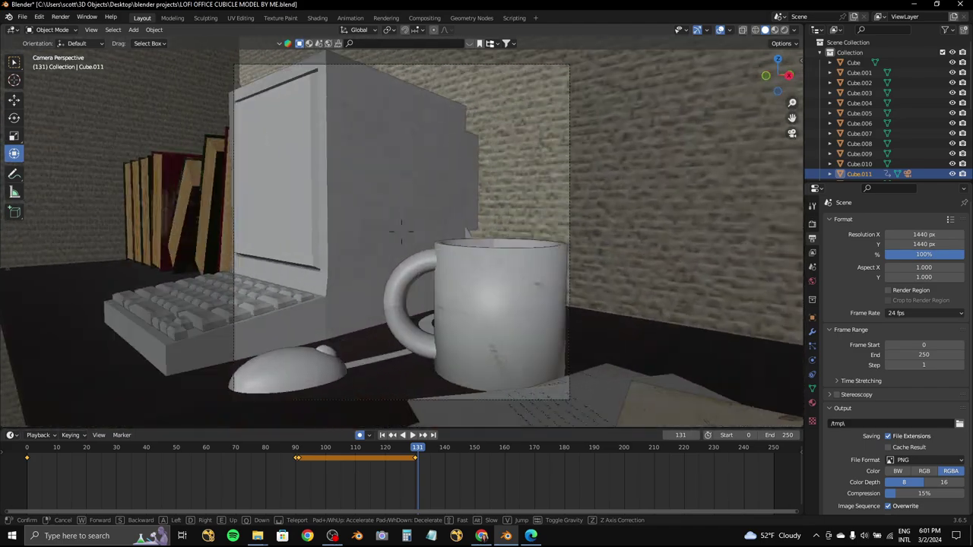
scroll(444, 311, down, 2)
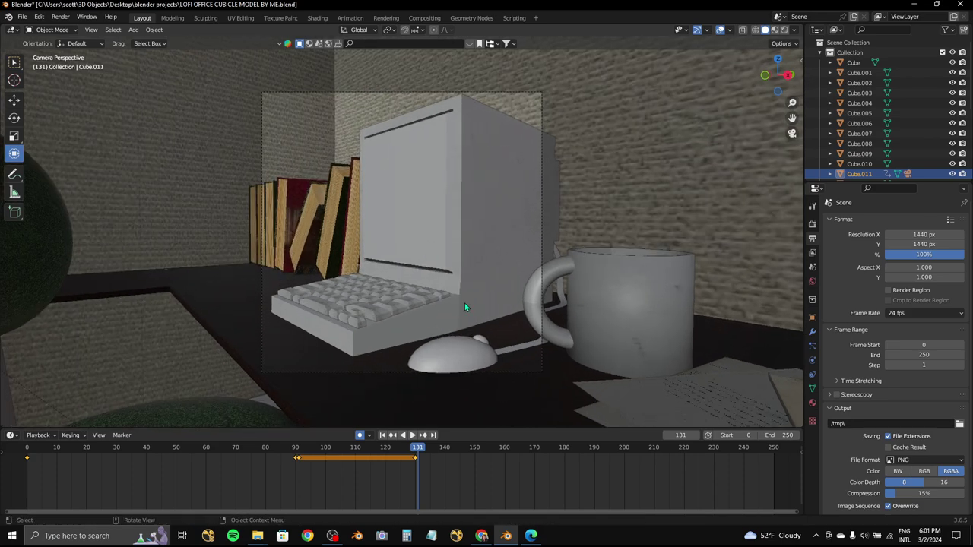
- Move the camera forward and right toward the monitor and desk items
key(r)
key(w)
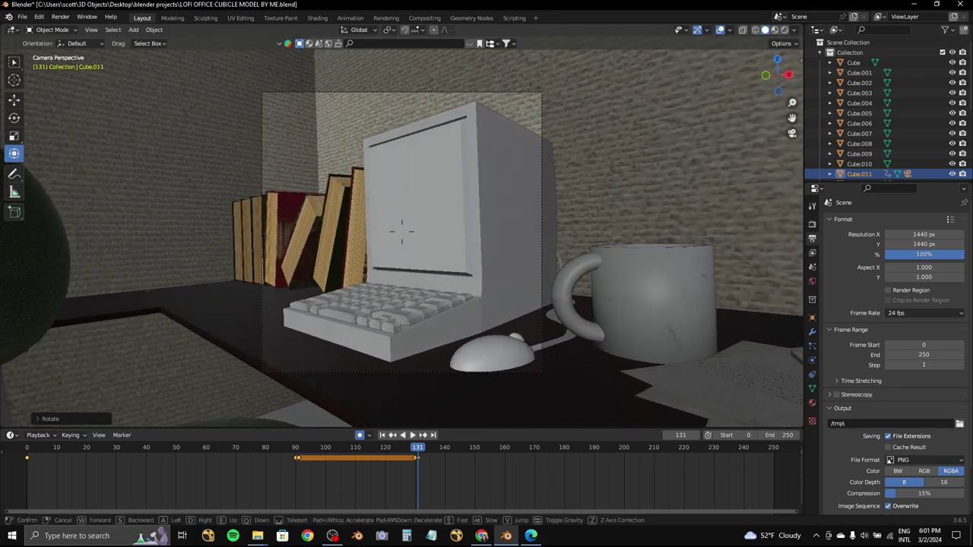
key(d)
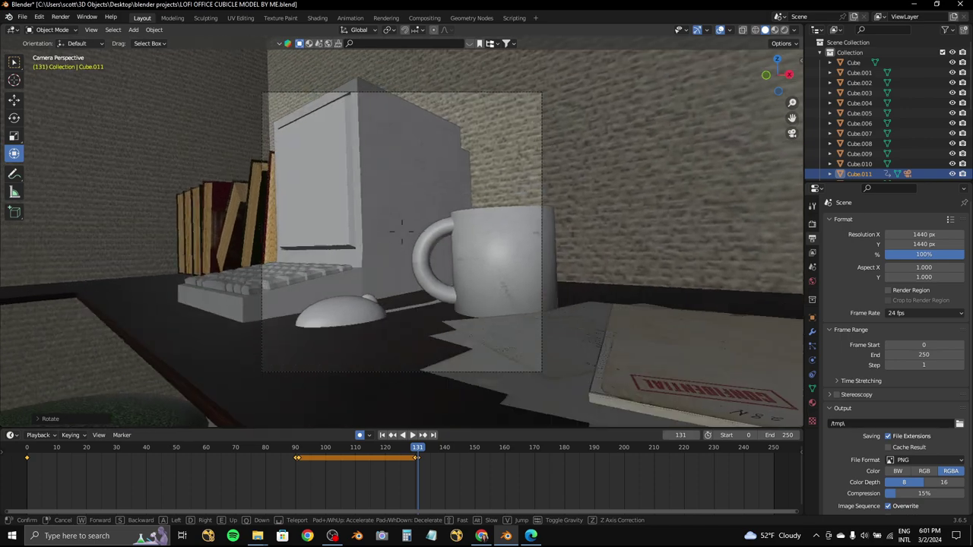
key(w)
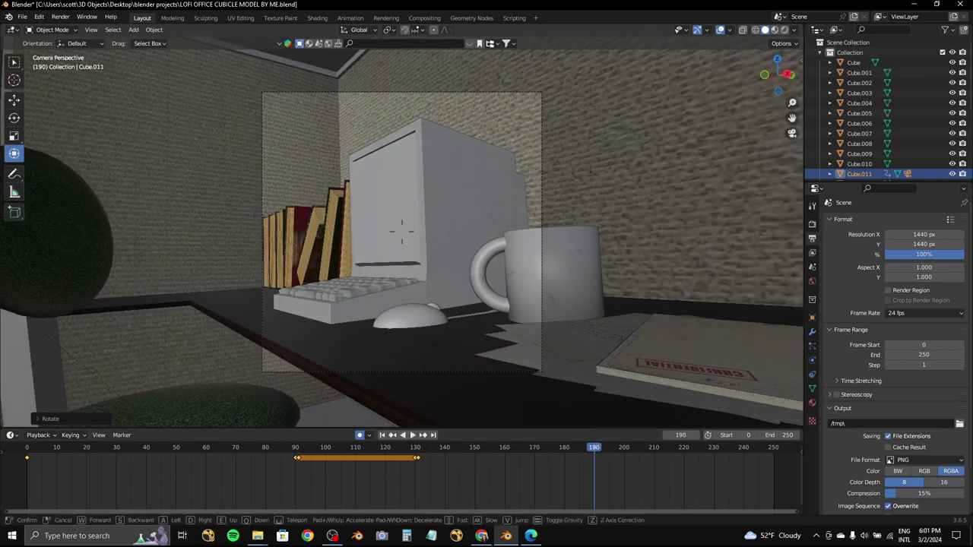
click(526, 318)
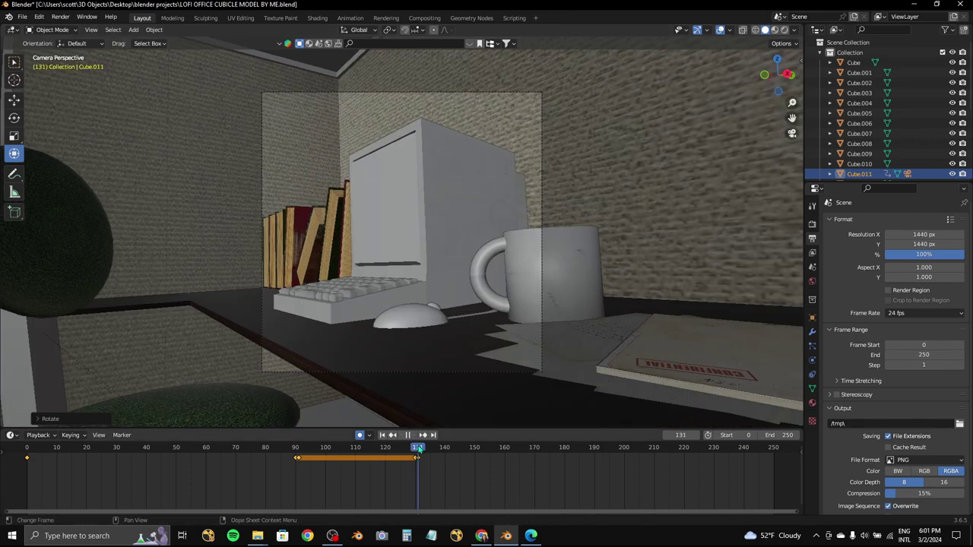
key(space)
- Raise the camera toward the notebook, key it at frame 190, and shift the middle keyframe later
key(shift+grave)
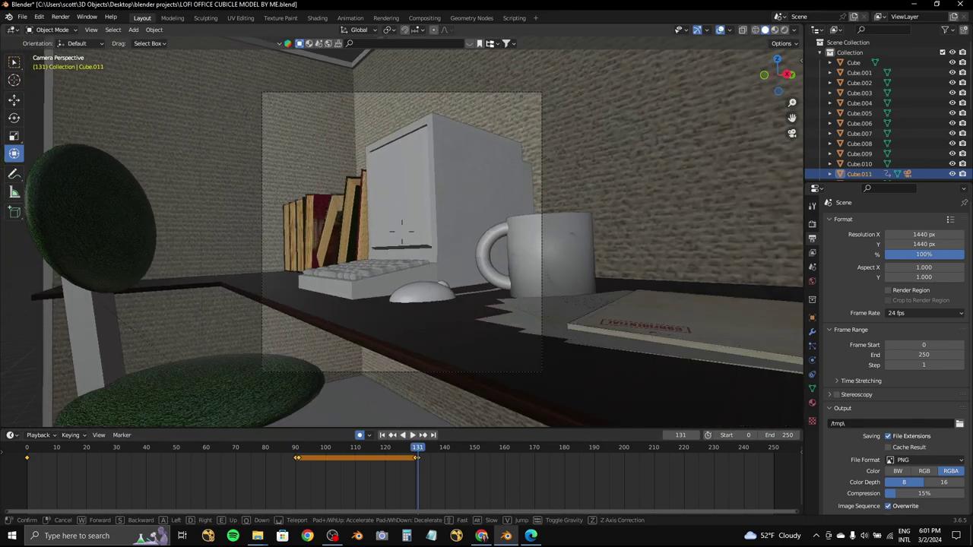
key(e)
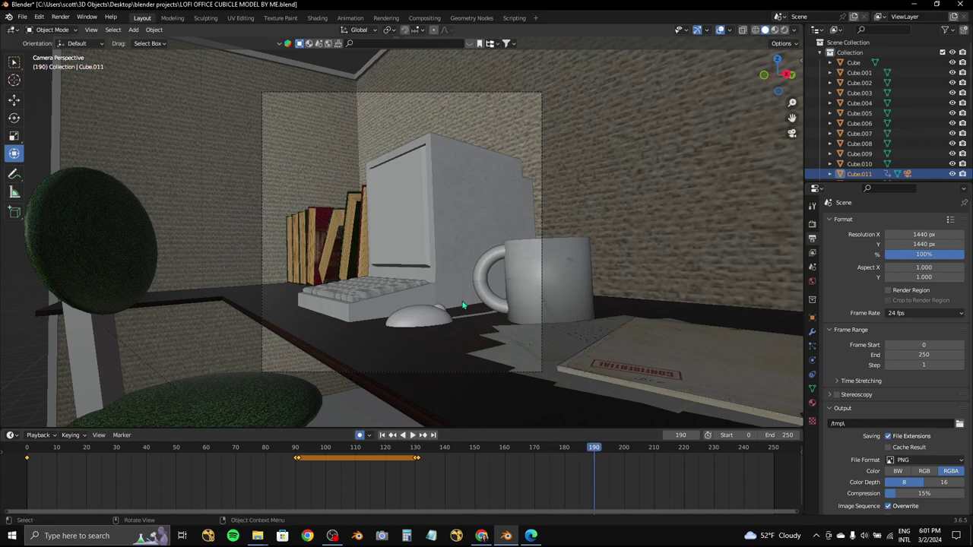
key(d)
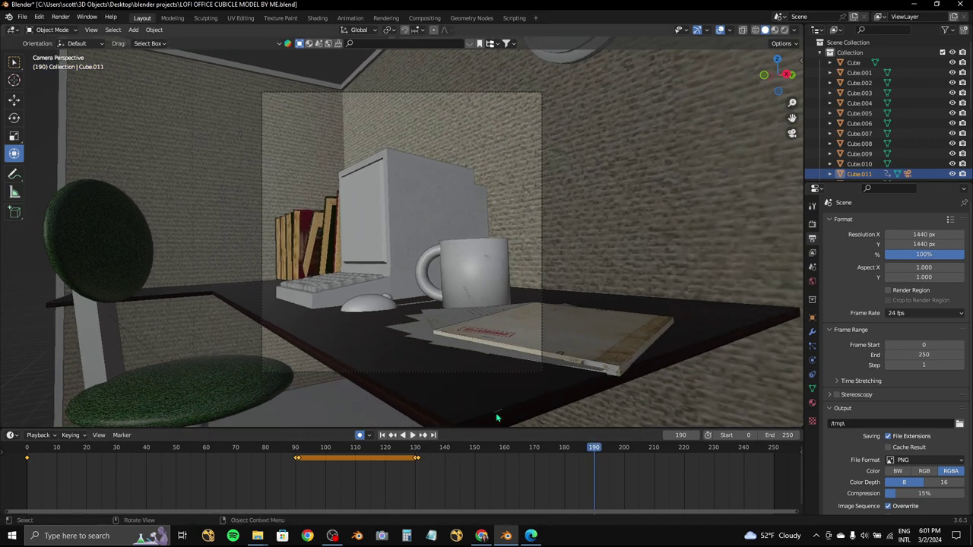
key(space)
mouse_move(320, 454)
mouse_down()
mouse_move(416, 454)
mouse_move(300, 454)
mouse_up()
drag(407, 454, 447, 469)
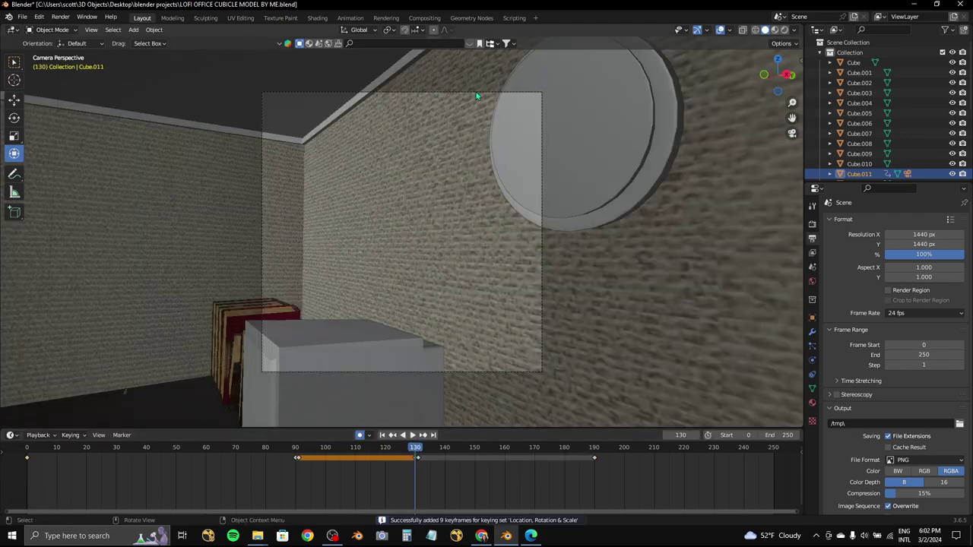
- Preview the fly-through, delete the old camera, and frame the cubicle with a new camera
key(space)
drag(326, 448, 27, 449)
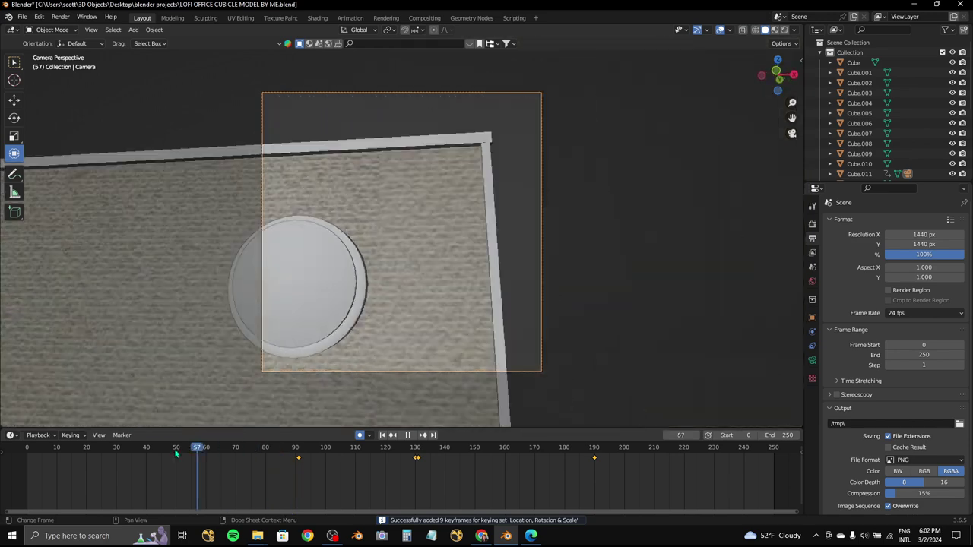
key(Delete)
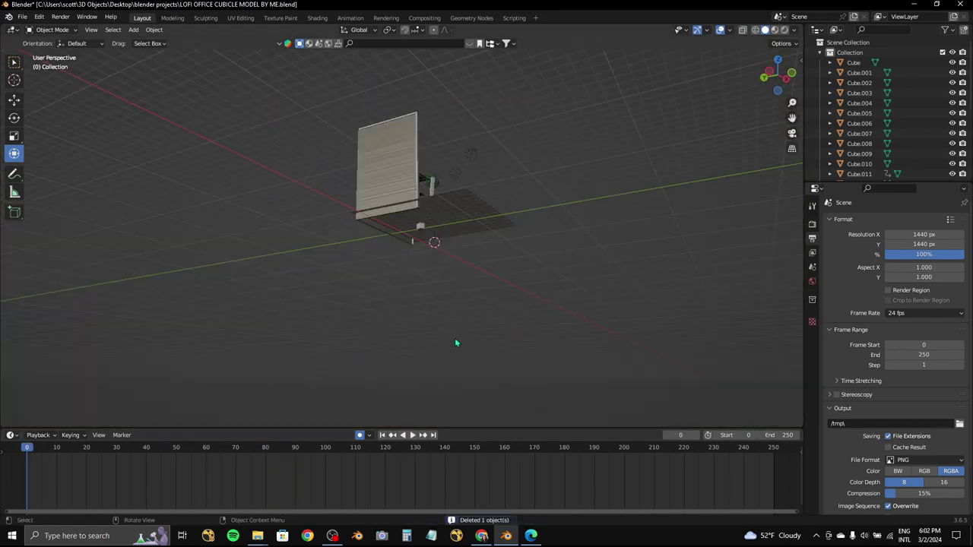
click(133, 30)
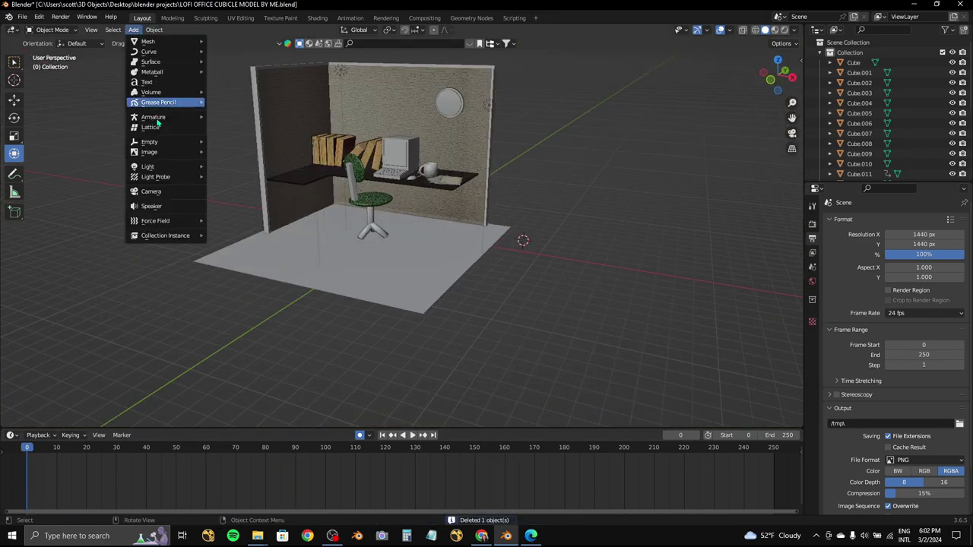
click(162, 196)
key(KP_0)
key(s)
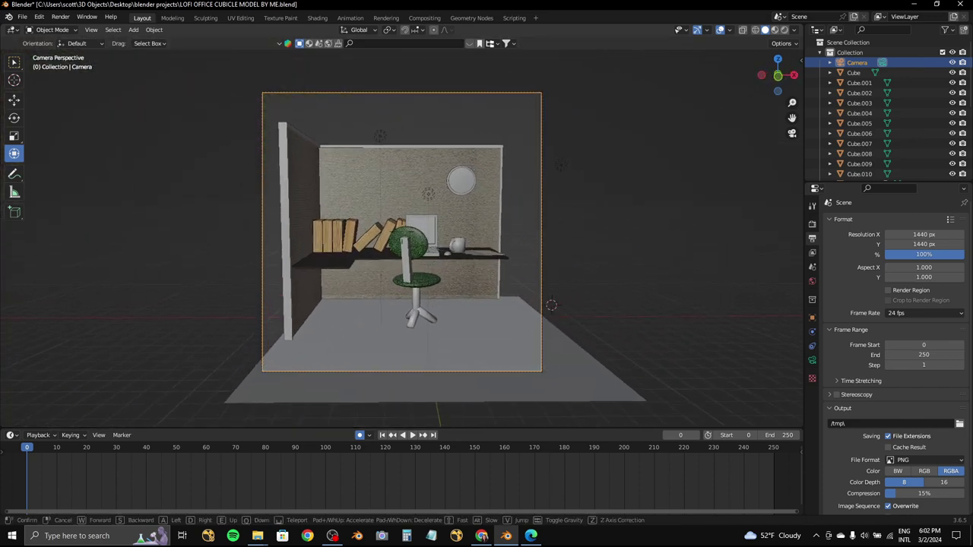
click(462, 233)
- Move the floor plane along X and scale it to about 0.97, then preview materials
click(777, 59)
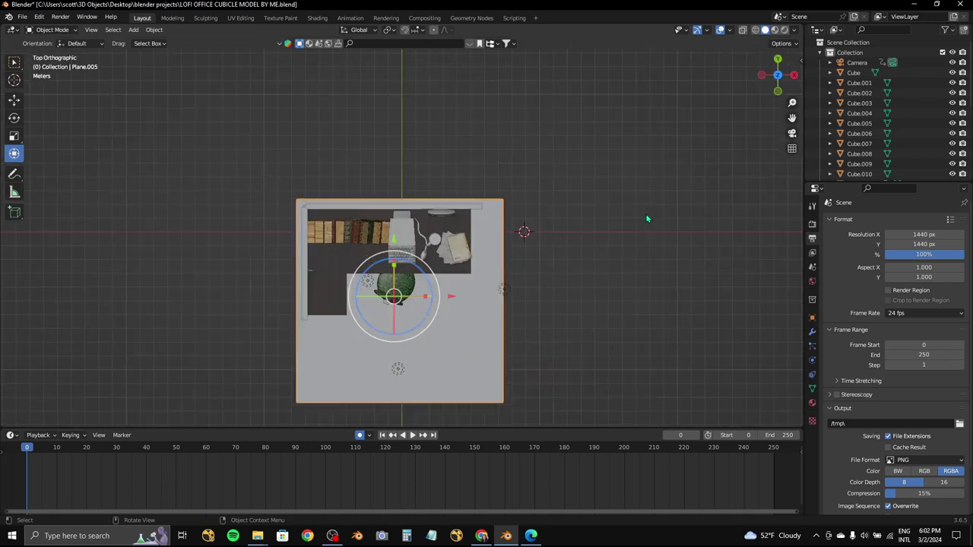
key(g)
key(g)
key(x)
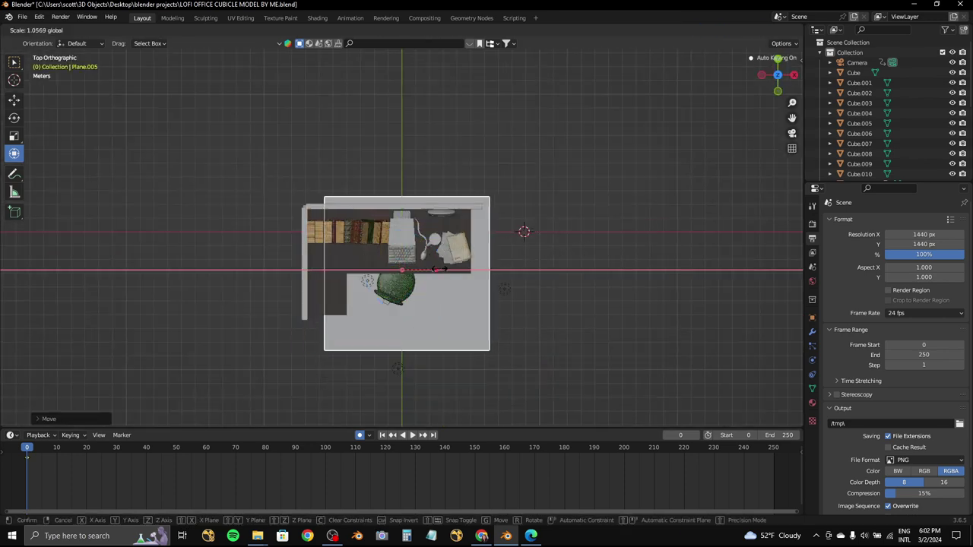
click(425, 270)
key(s)
key(x)
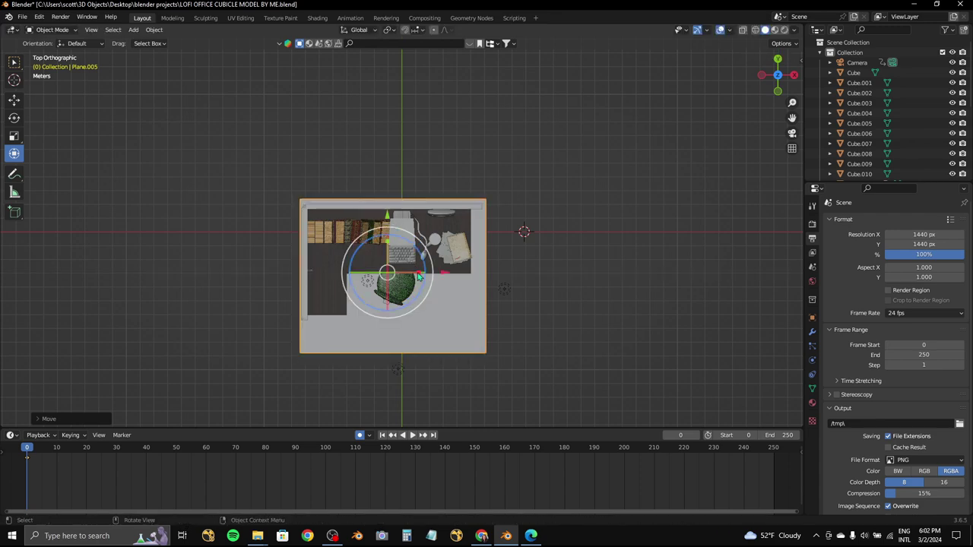
key(KP_0)
click(812, 402)
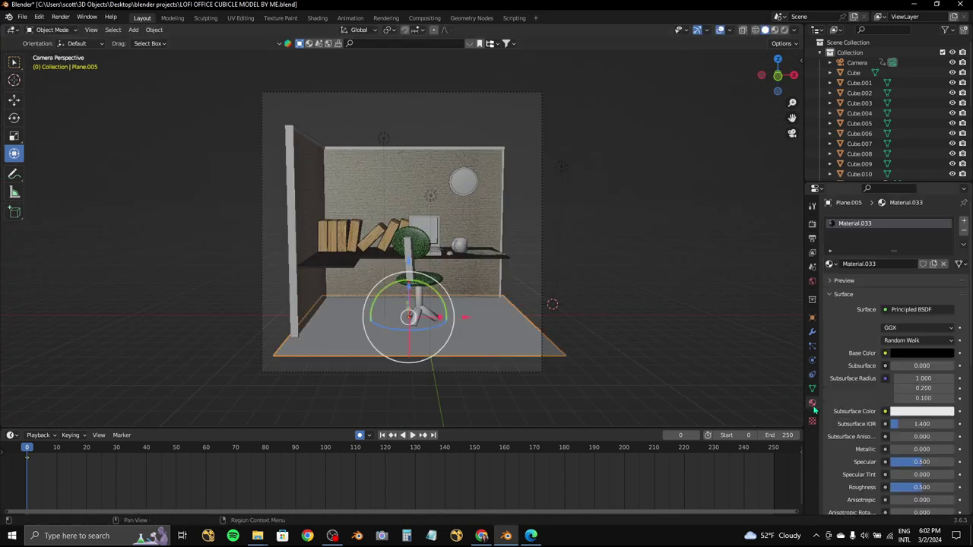
scroll(917, 434, down, 5)
click(775, 29)
- In rendered view, tint the ceiling point light a darker green
click(784, 30)
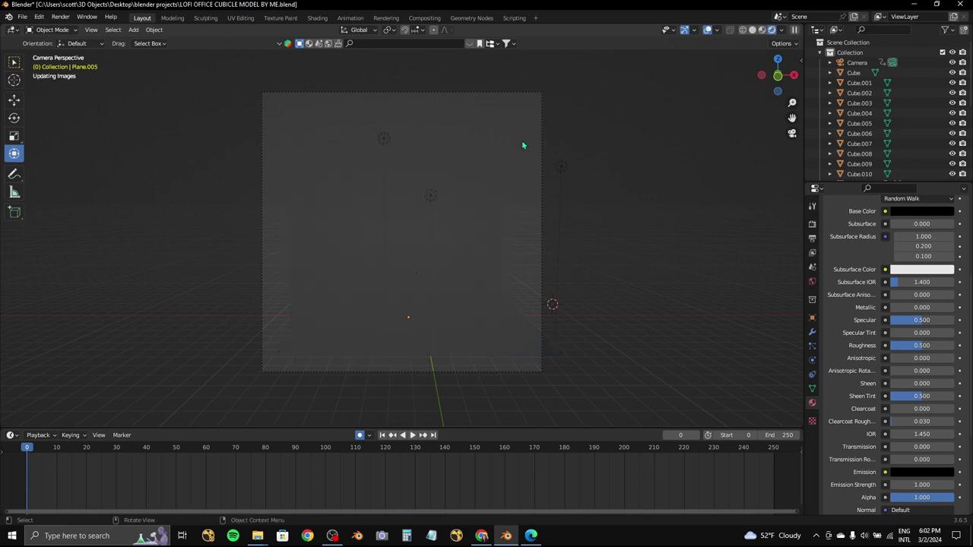
scroll(380, 179, up, 2)
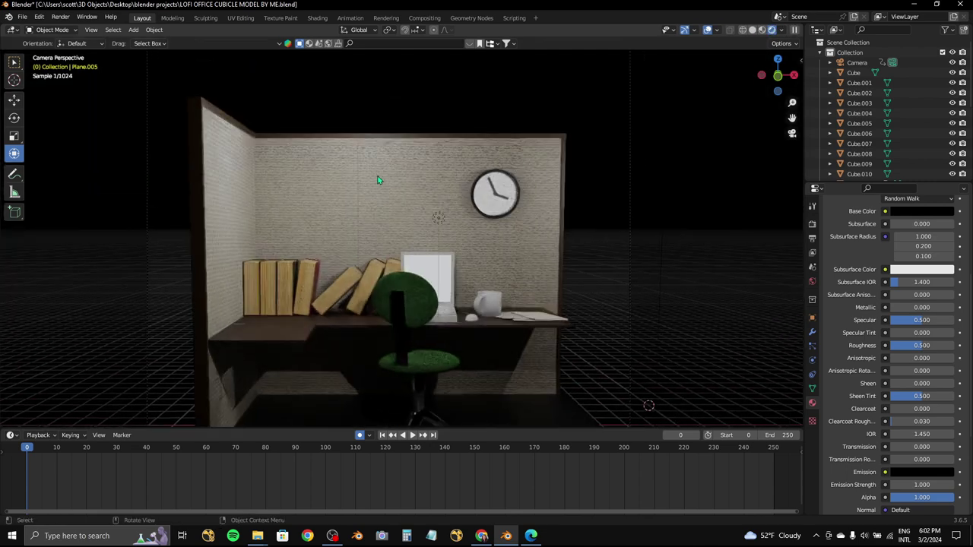
click(358, 128)
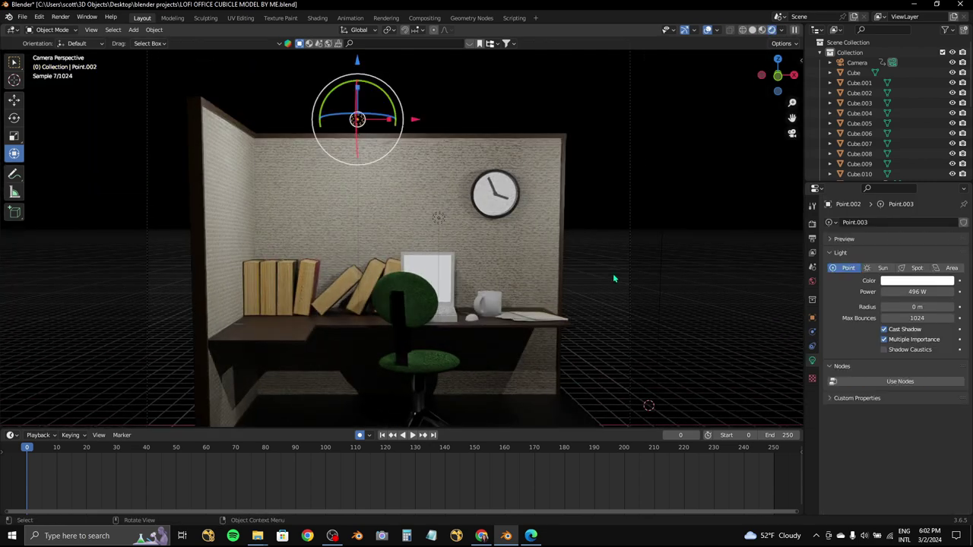
click(916, 281)
click(886, 170)
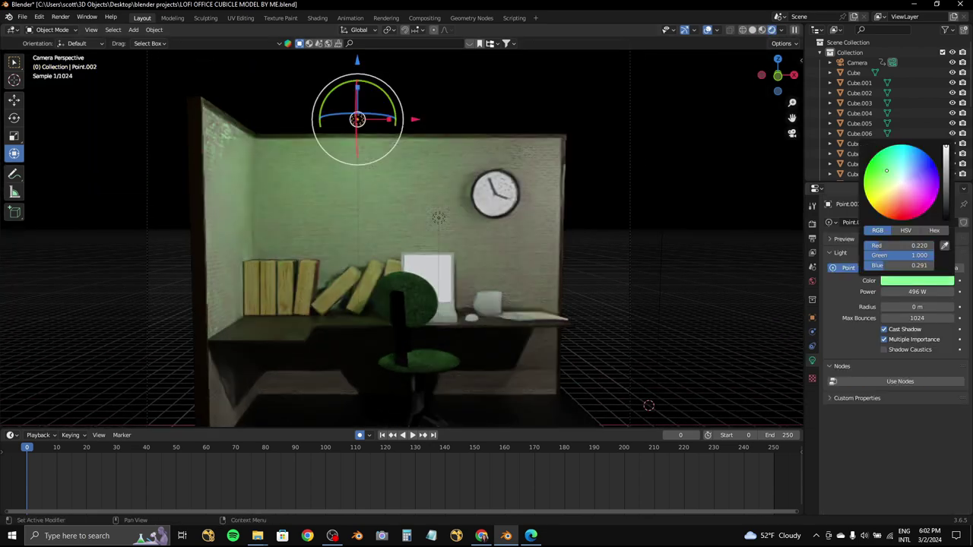
drag(946, 150, 945, 175)
- Tint the light near the wall centre pale green and brighten it
click(439, 218)
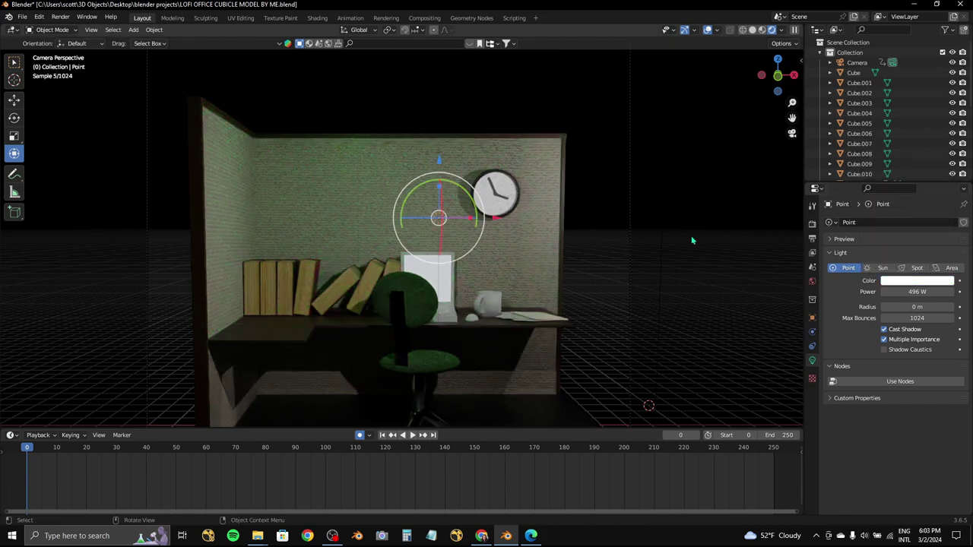
drag(903, 205, 890, 180)
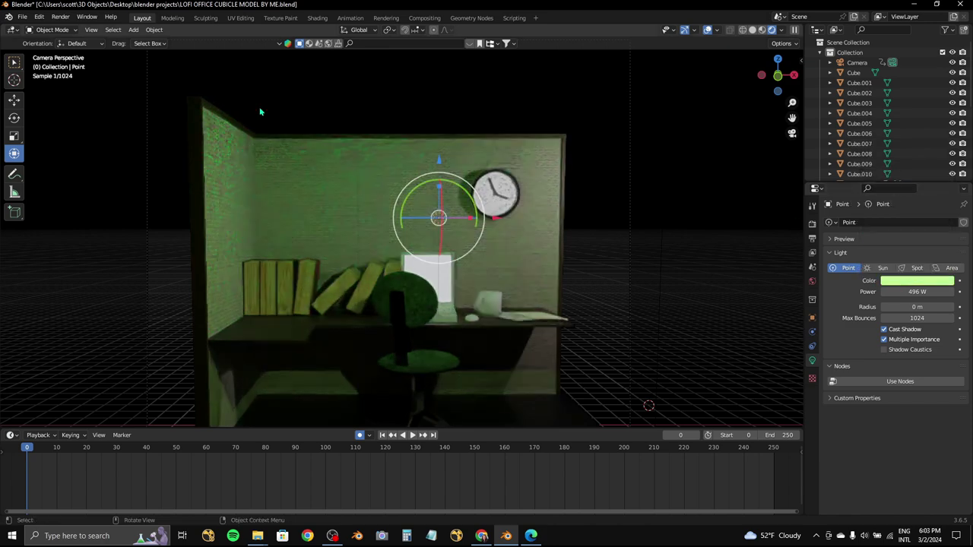
click(897, 286)
mouse_move(945, 201)
mouse_down()
mouse_move(946, 162)
mouse_move(945, 188)
mouse_up()
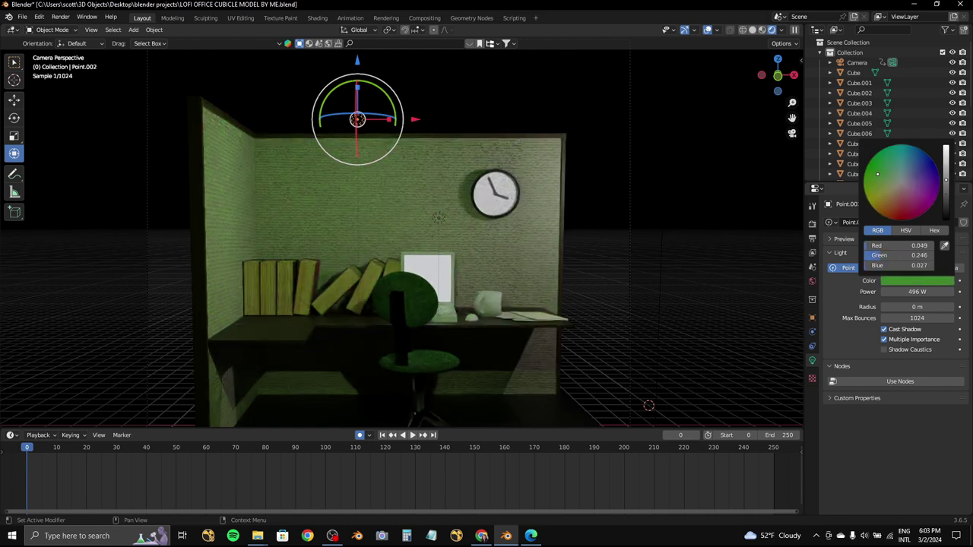
- Check the right-side light's colour, then lighten the ceiling light's green
click(665, 167)
click(899, 281)
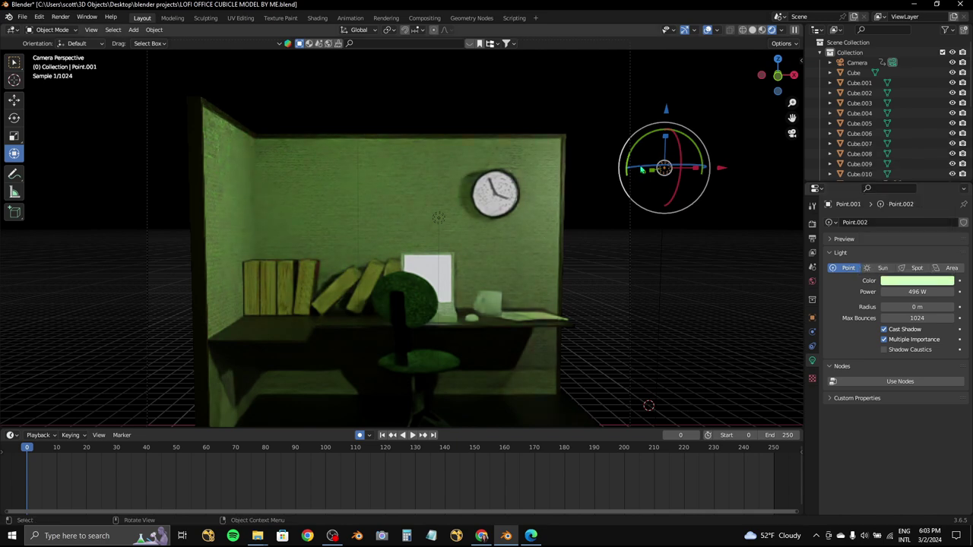
click(920, 281)
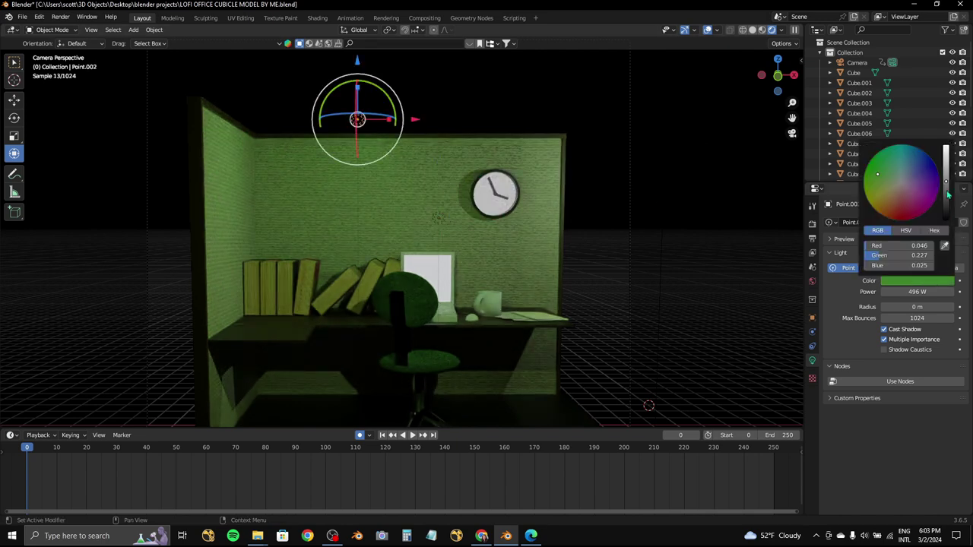
drag(909, 256, 935, 255)
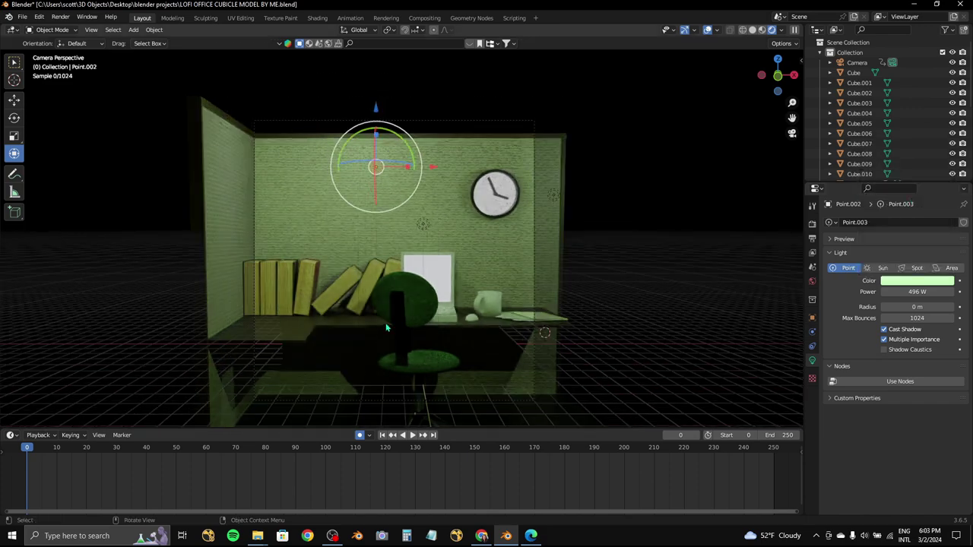
scroll(408, 296, down, 2)
scroll(409, 297, up, 1)
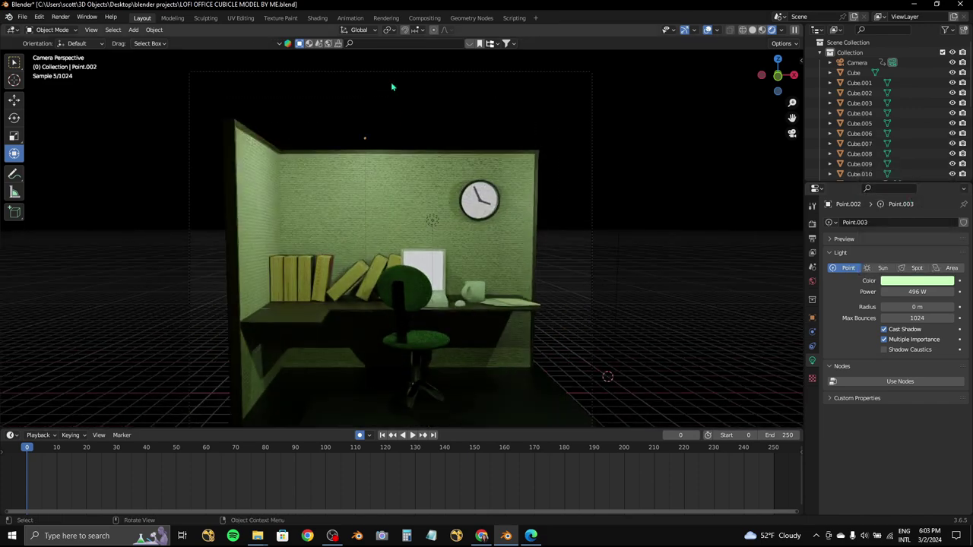
- Keyframe the new camera's starting position and parent it to Cube.011
click(392, 82)
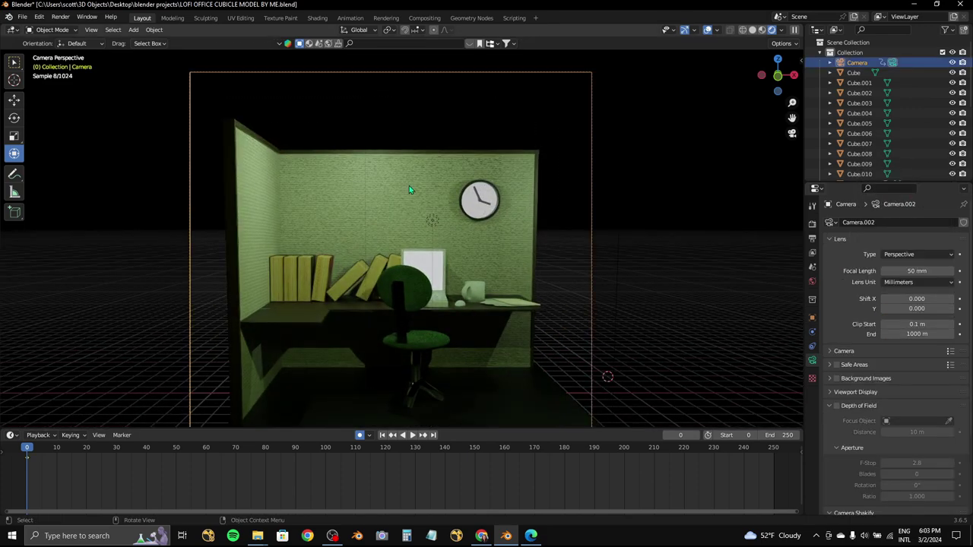
key(i)
mouse_move(409, 185)
middle_down()
mouse_move(423, 278)
mouse_move(390, 302)
middle_up()
shift+click(392, 303)
key(ctrl+p)
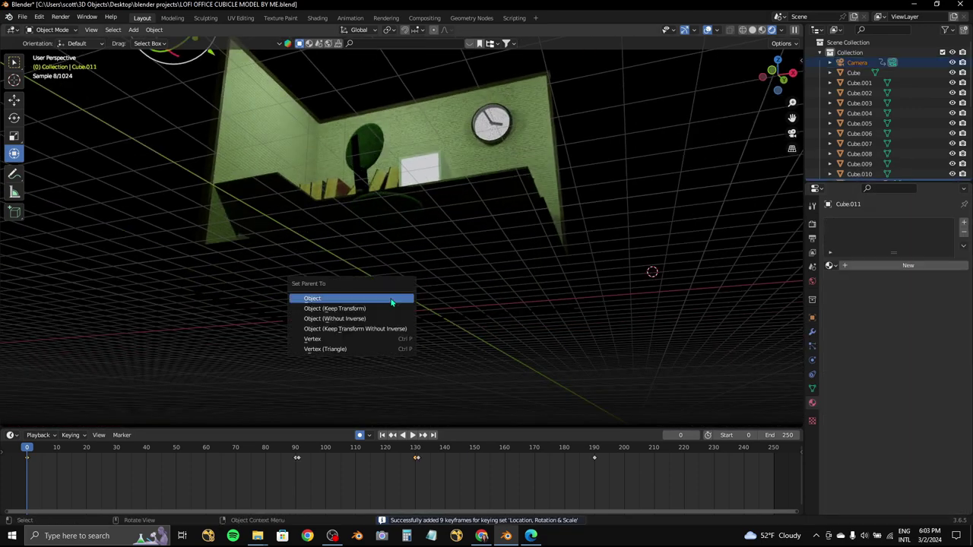
click(391, 303)
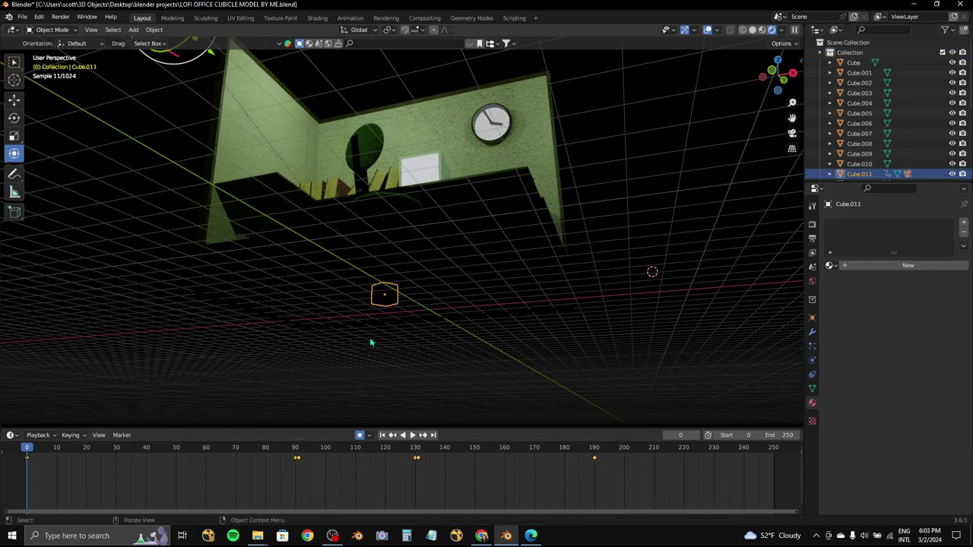
- Preview the fly-through from camera view, then stop playback and rewind to frame 0
key(KP_0)
key(space)
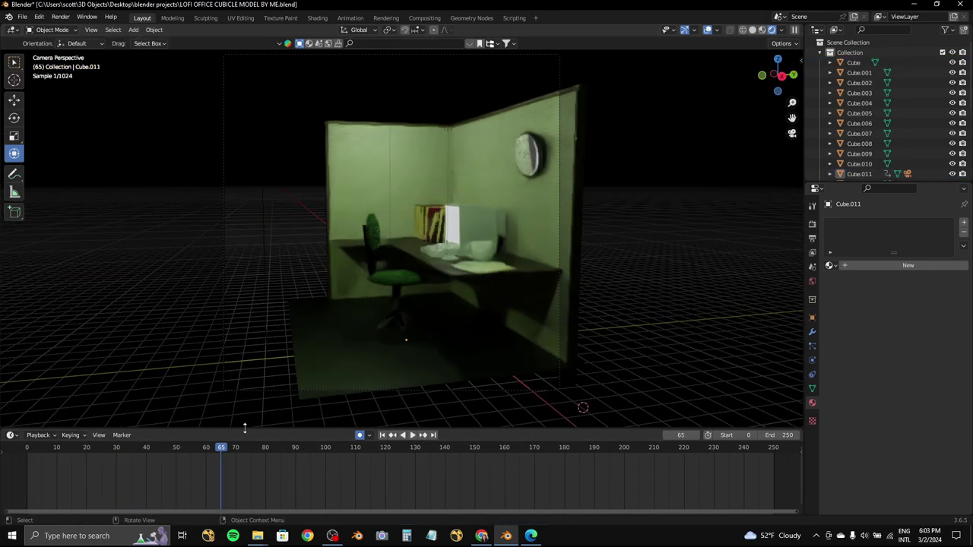
key(Escape)
click(561, 96)
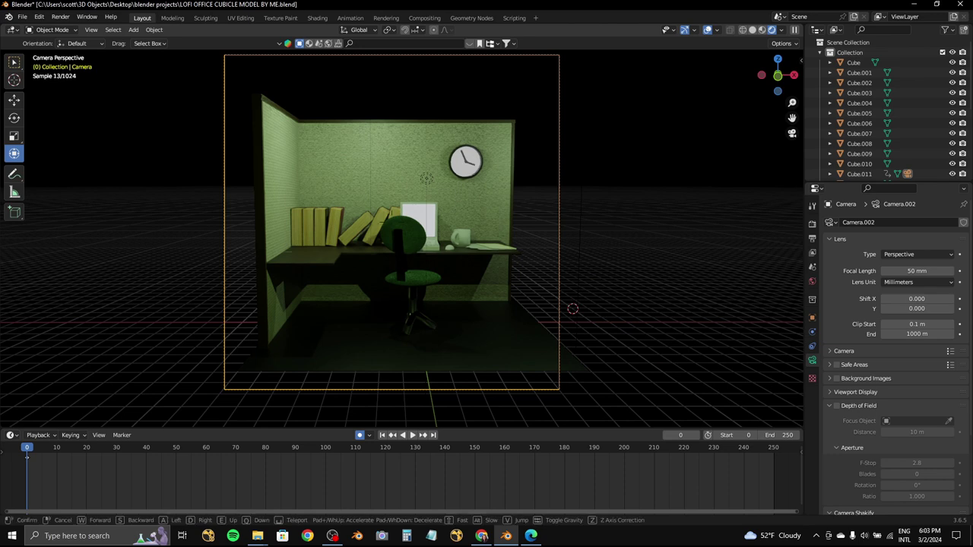
key(Escape)
key(space)
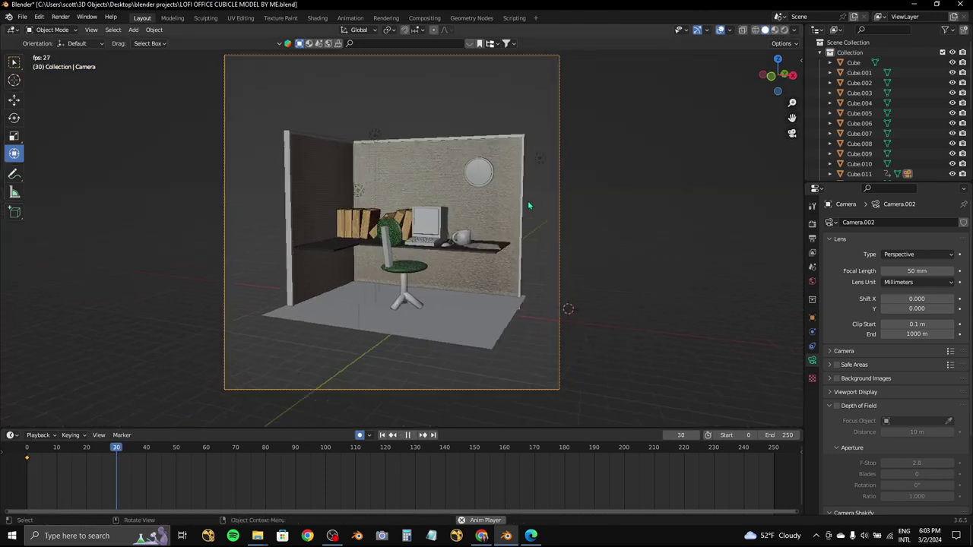
key(Escape)
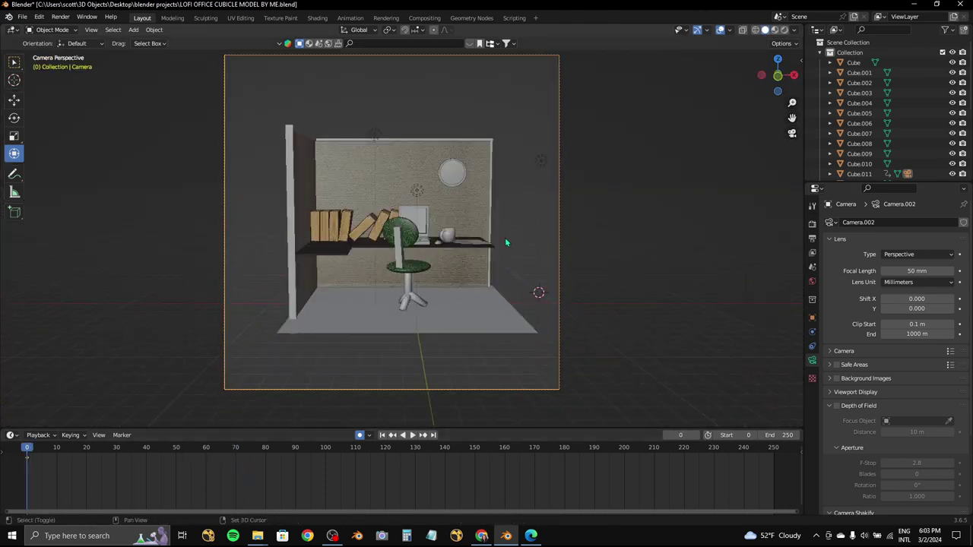
key(shift+grave)
- Keyframe the camera at frame 90, then fly it toward the wall clock and keep that view
key(space)
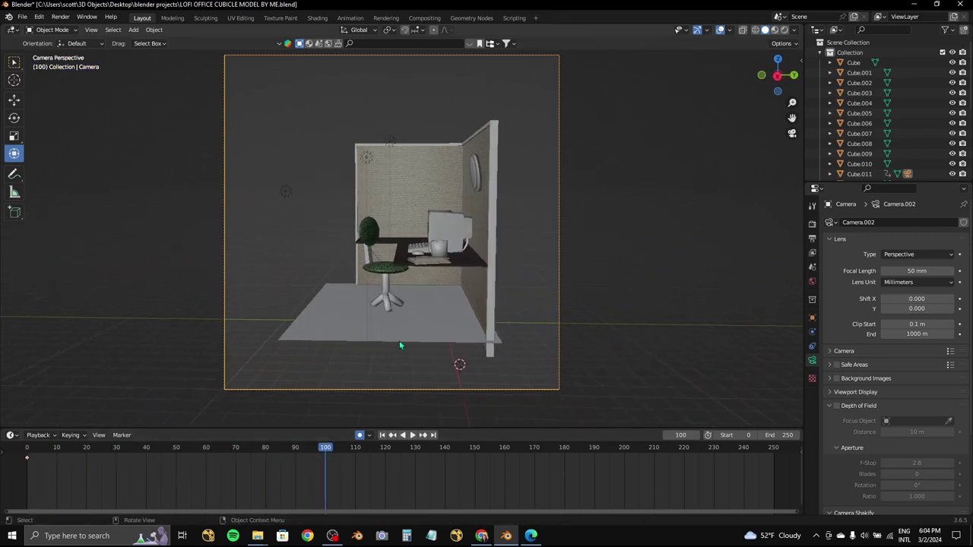
key(i)
key(Right)
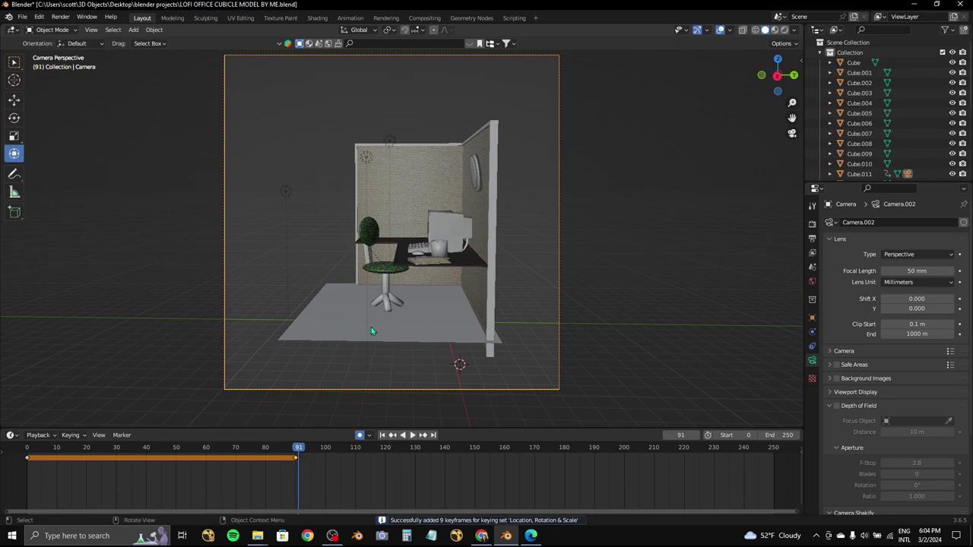
key(shift+grave)
key(w)
key(w)
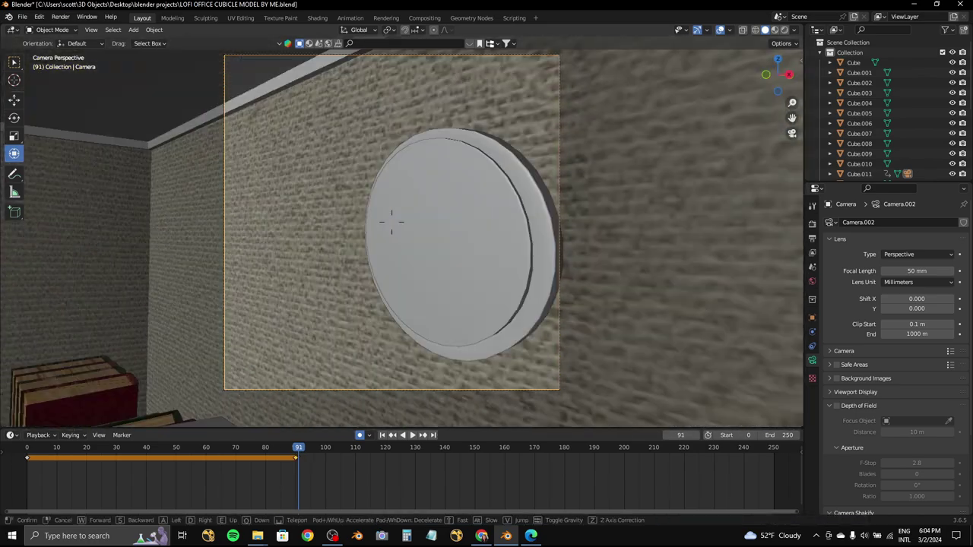
key(w)
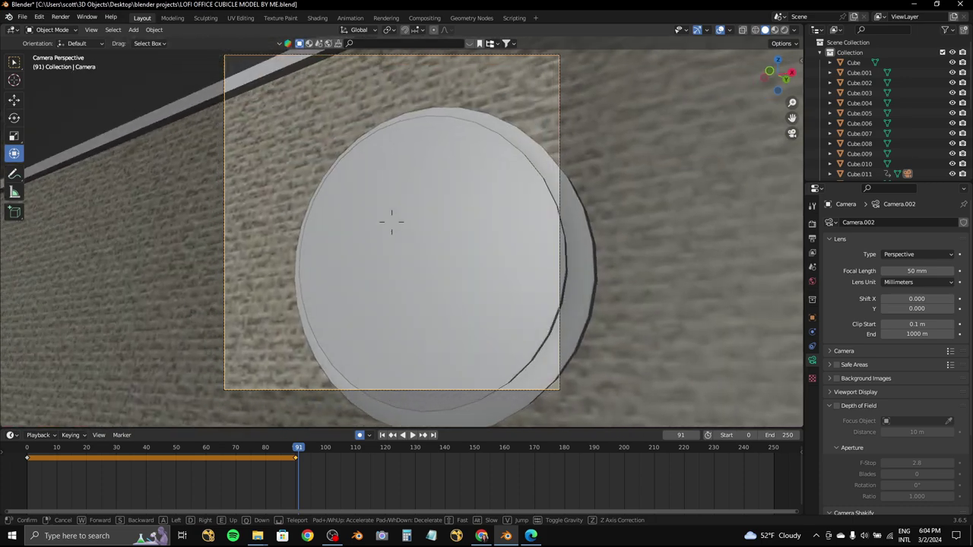
key(s)
key(Return)
key(space)
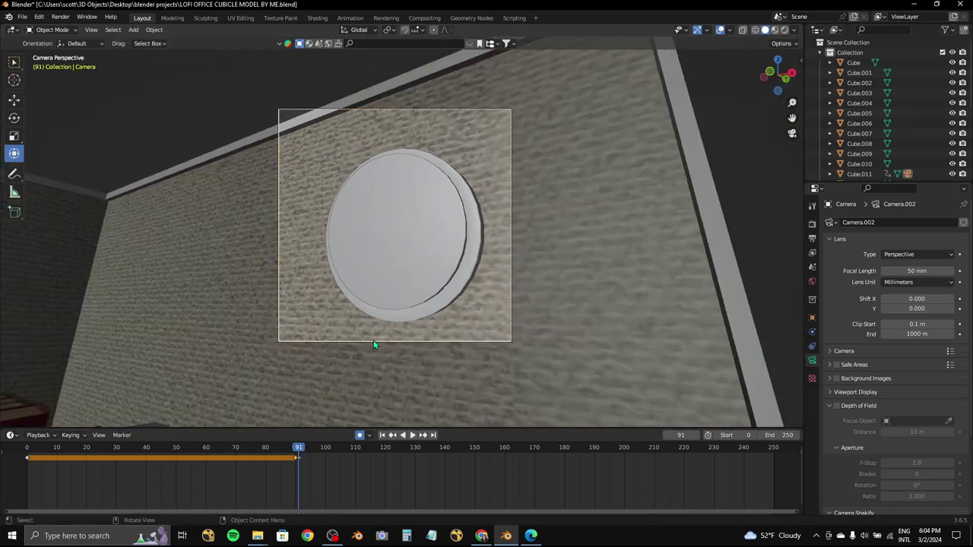
- Adjust the keyframe selection in the timeline and move the playhead to around frame 130
click(445, 452)
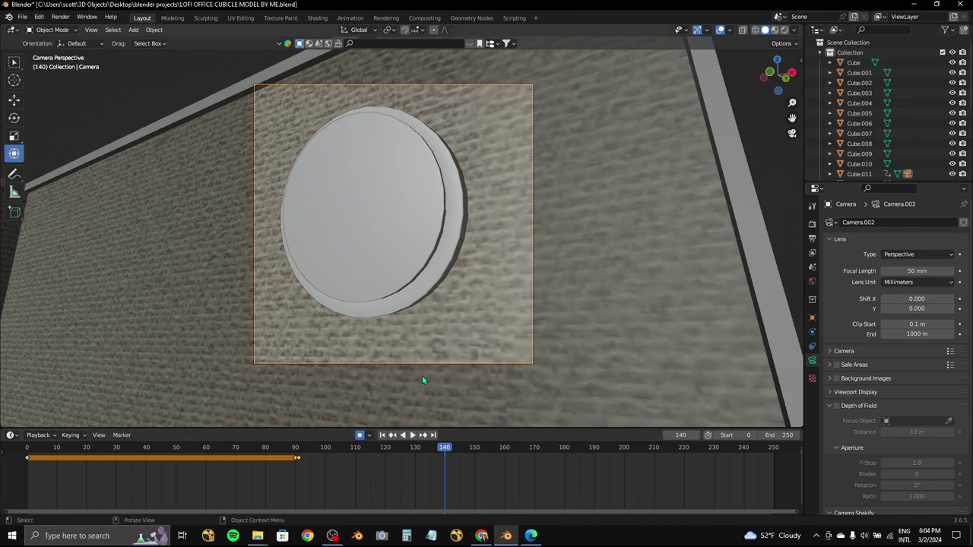
middle_drag(422, 380, 524, 390)
scroll(524, 391, up, 4)
drag(626, 472, 489, 458)
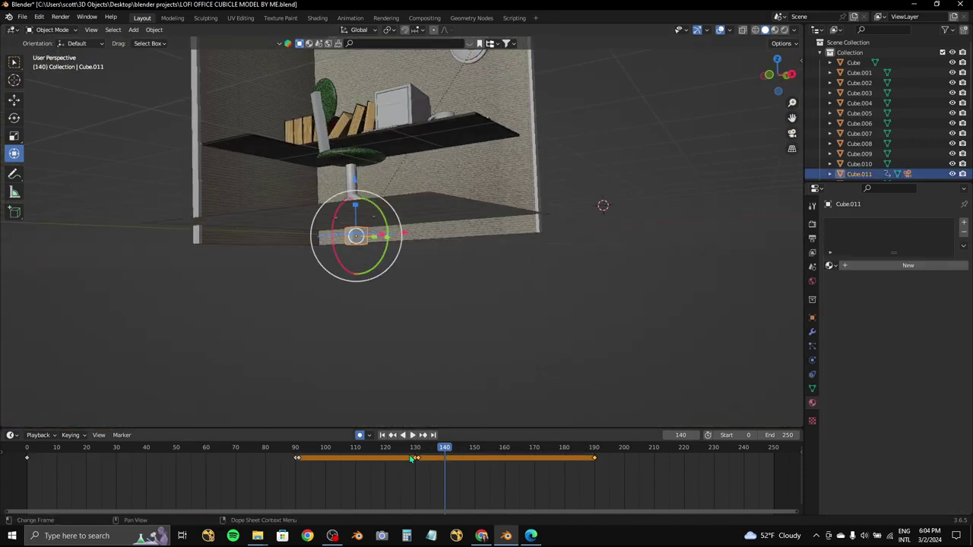
key(space)
key(KP_0)
click(470, 85)
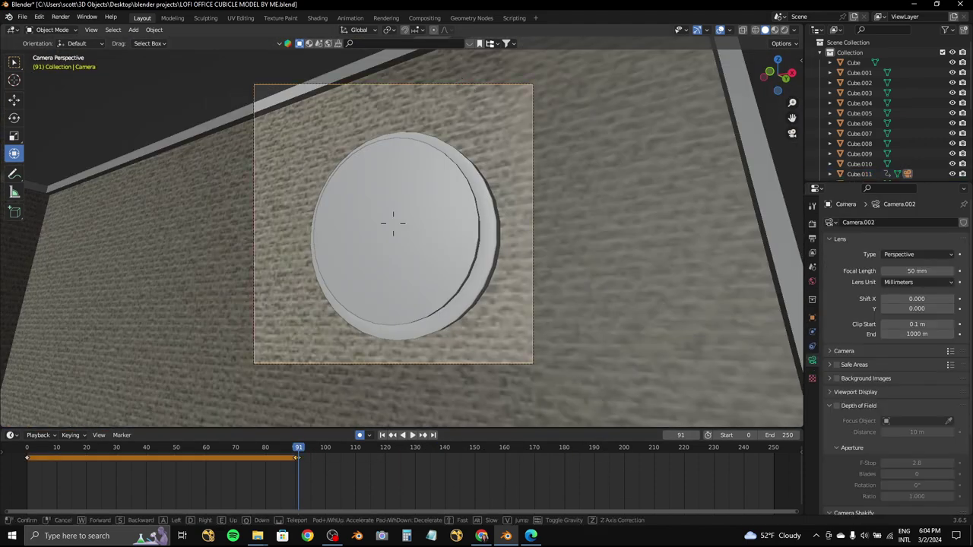
click(347, 339)
key(space)
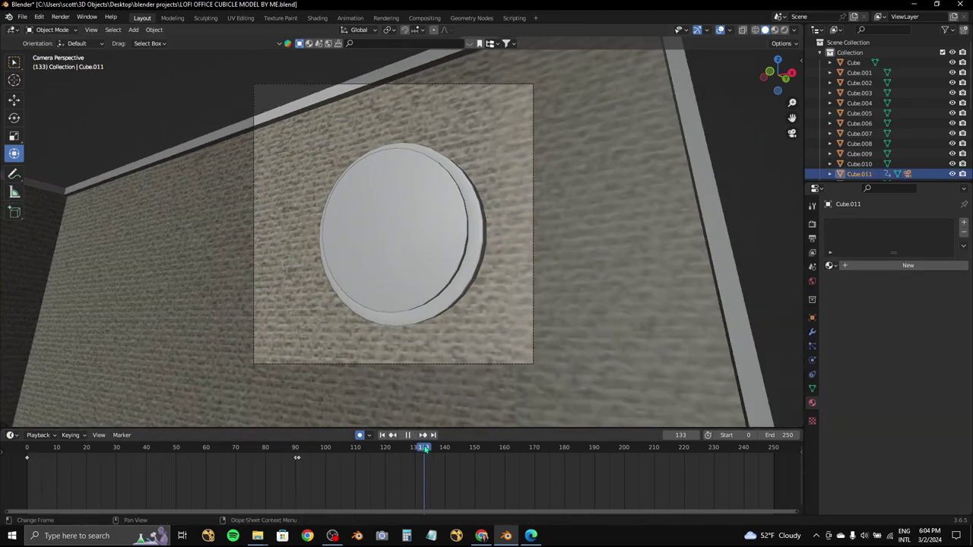
click(313, 448)
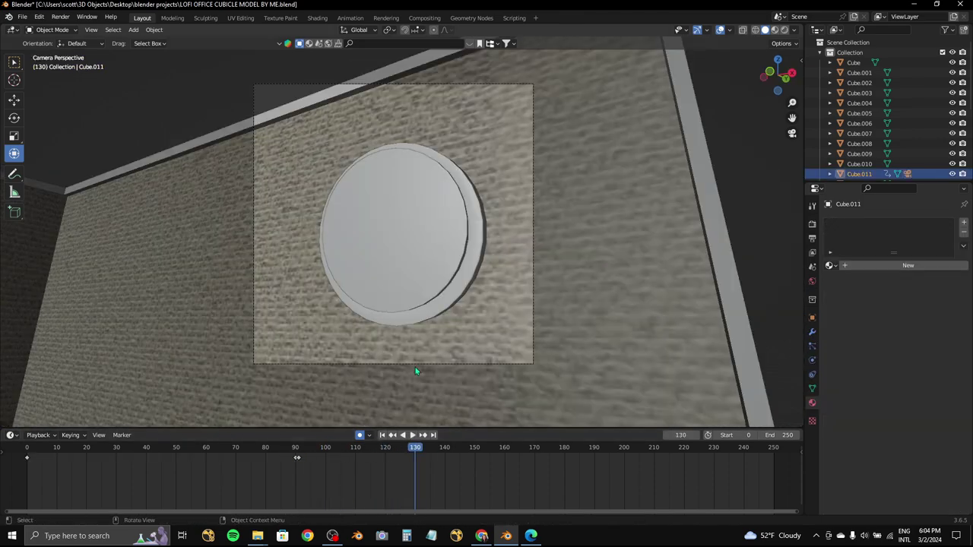
- Reframe the camera on the wall clock at frame 130
middle_drag(415, 371, 409, 392)
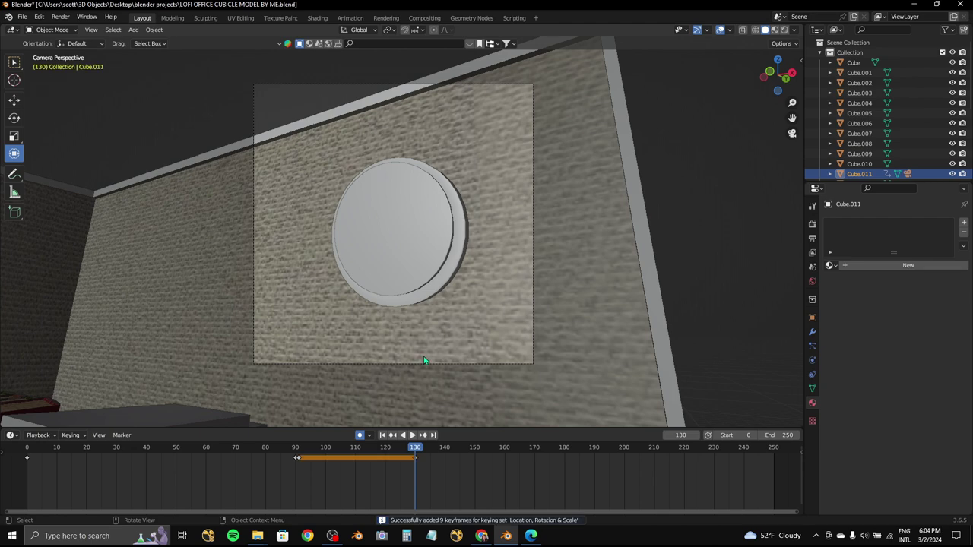
key(Left)
click(484, 84)
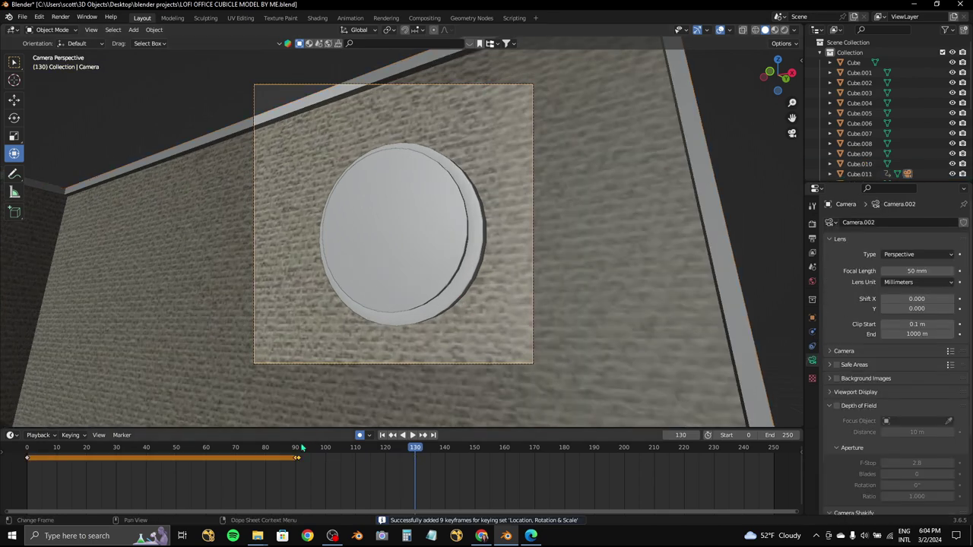
key(s)
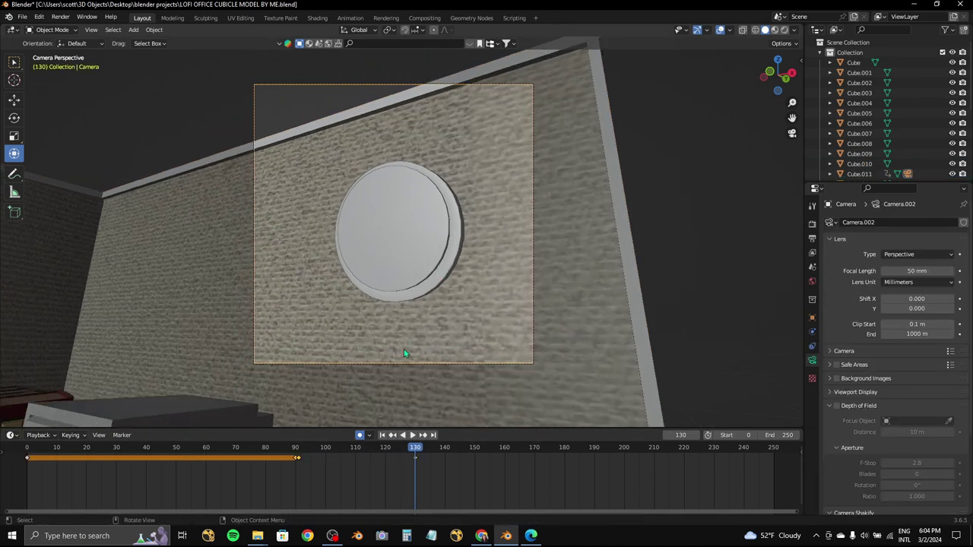
key(Right)
- Fly the camera past the desk, books and mug to a close computer view keyframed at frame 190
key(shift+grave)
key(w)
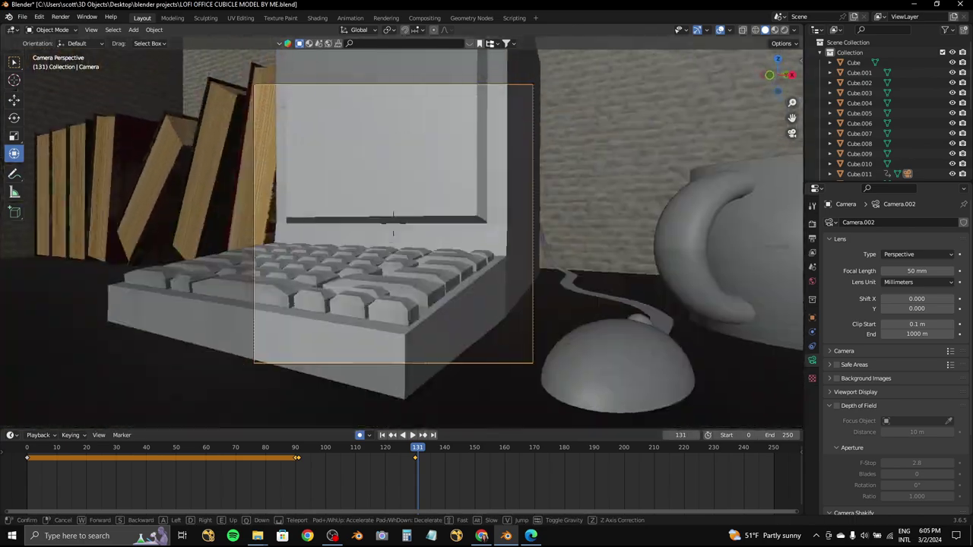
key(s)
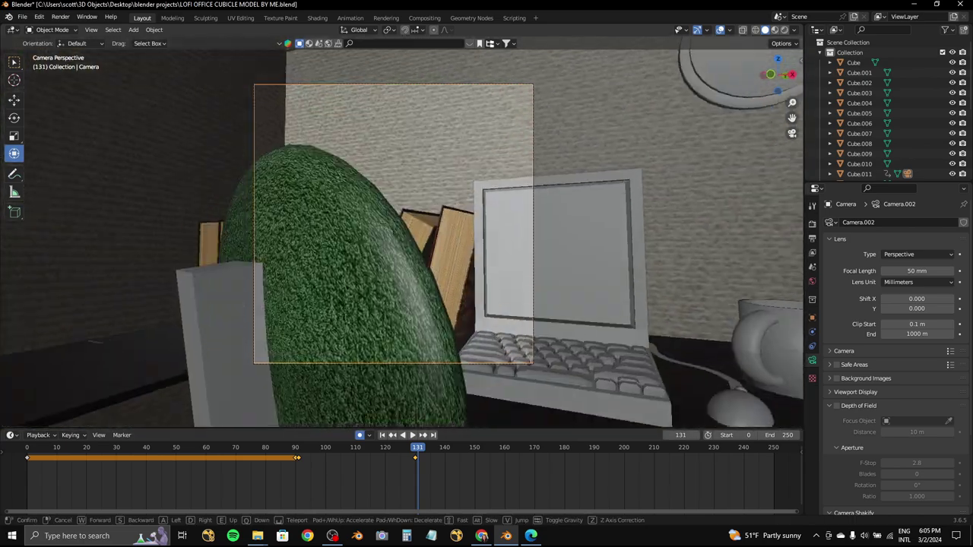
key(w)
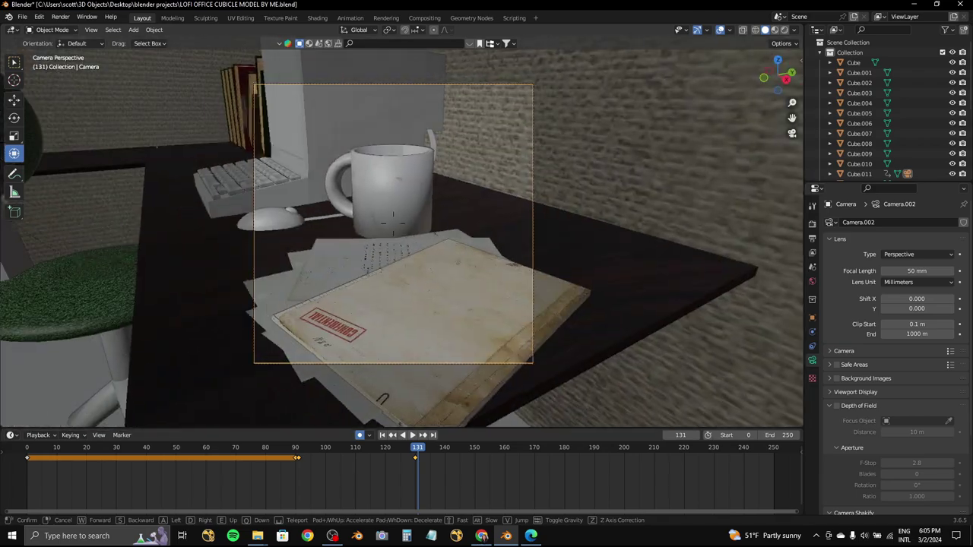
key(s)
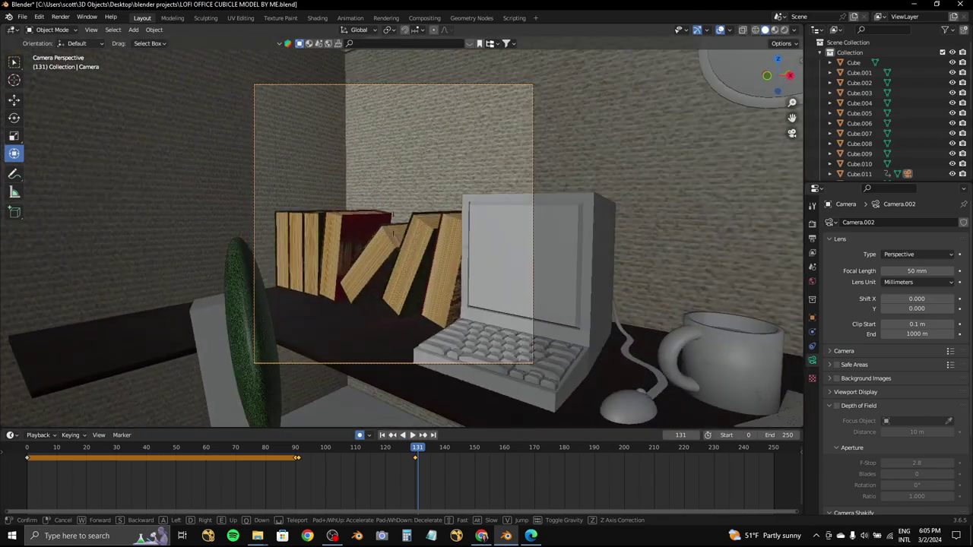
key(w)
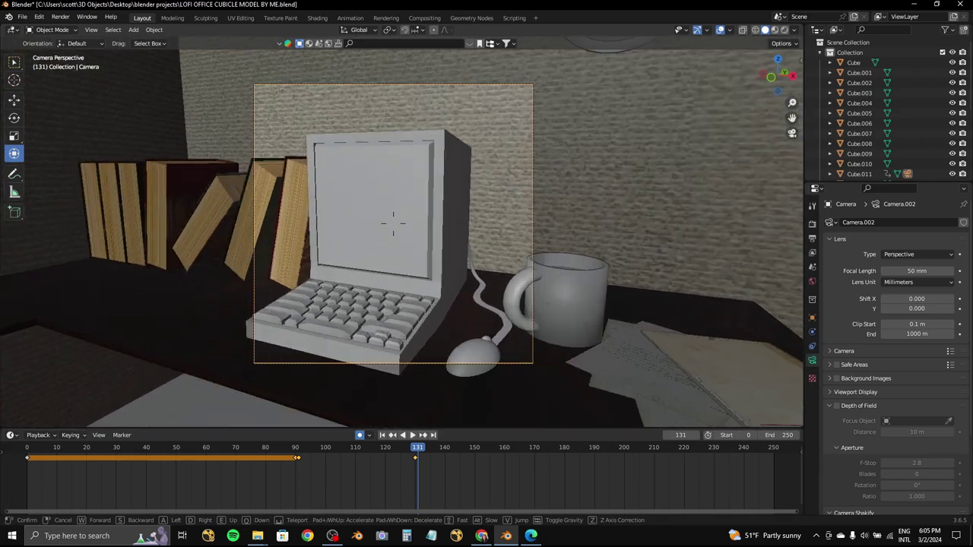
key(w)
key(s)
key(w)
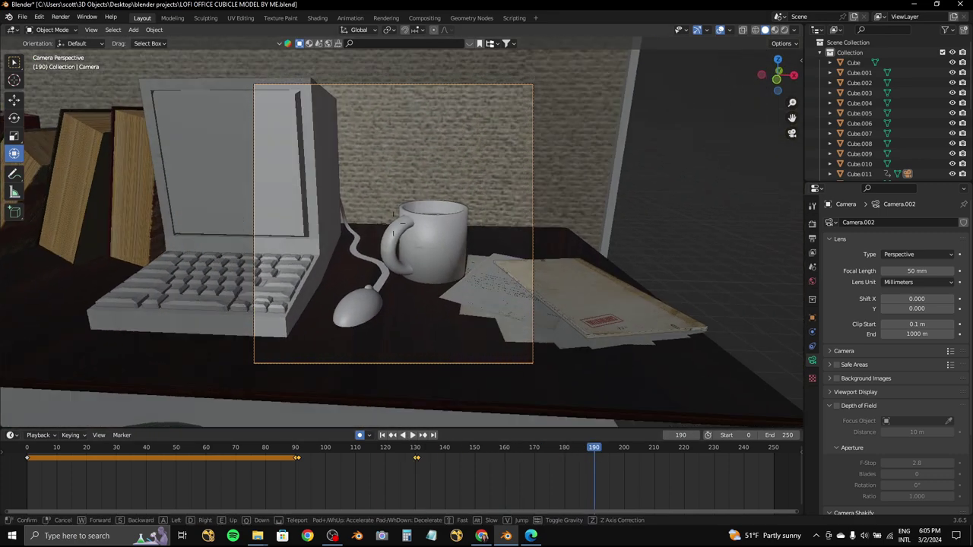
click(540, 304)
- Review the flight from frame 130 to 190, then return to frame 131 and pull the camera back
click(416, 448)
key(space)
click(595, 448)
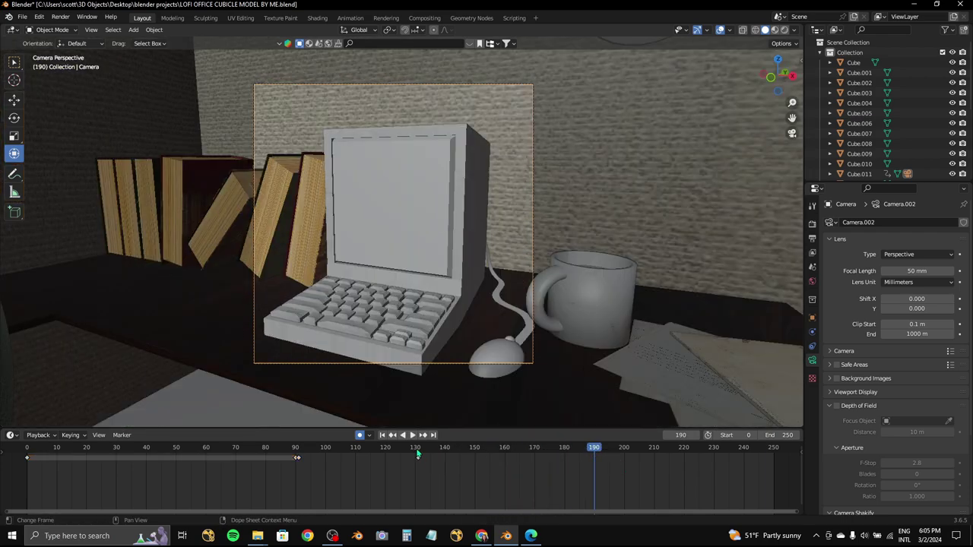
key(space)
click(417, 453)
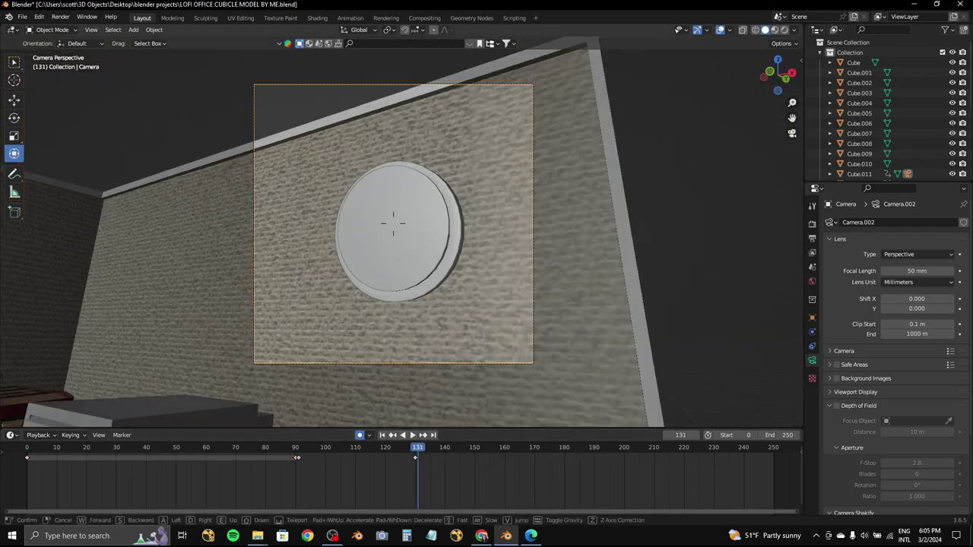
key(s)
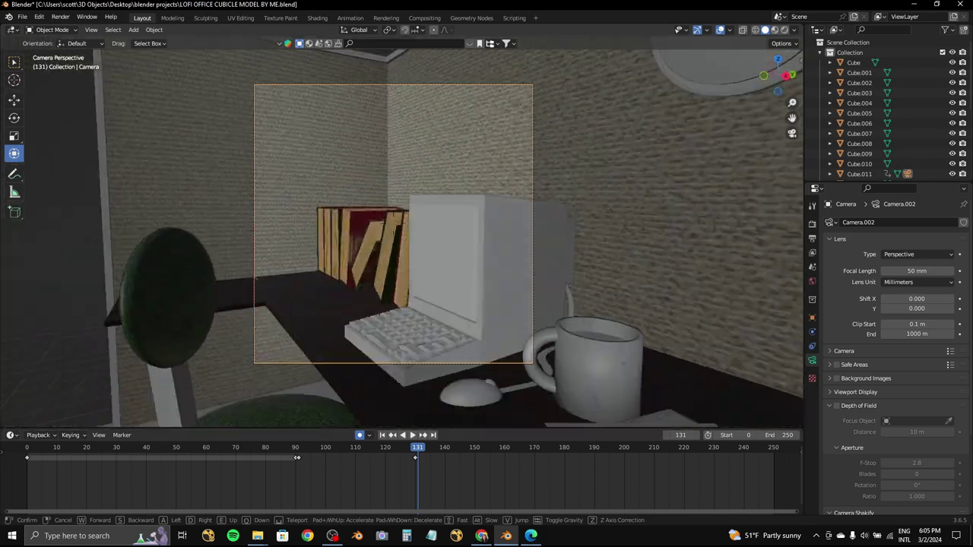
- Pull the camera back to frame the whole cubicle
key(w)
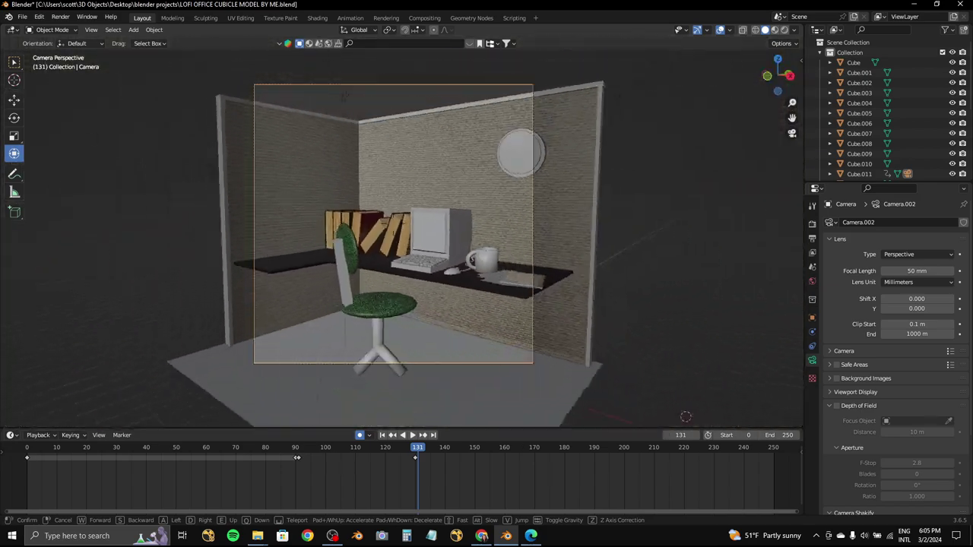
key(s)
key(w)
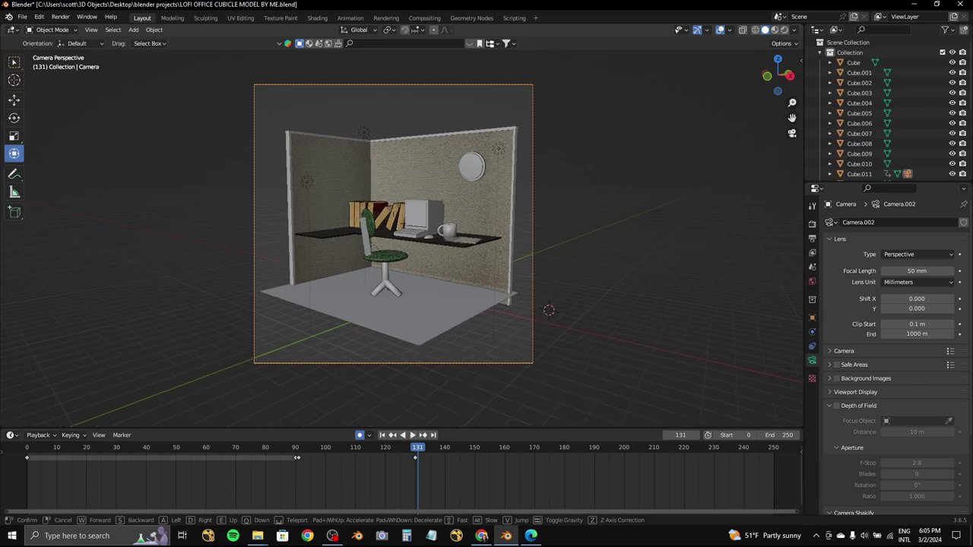
key(shift+grave)
key(w)
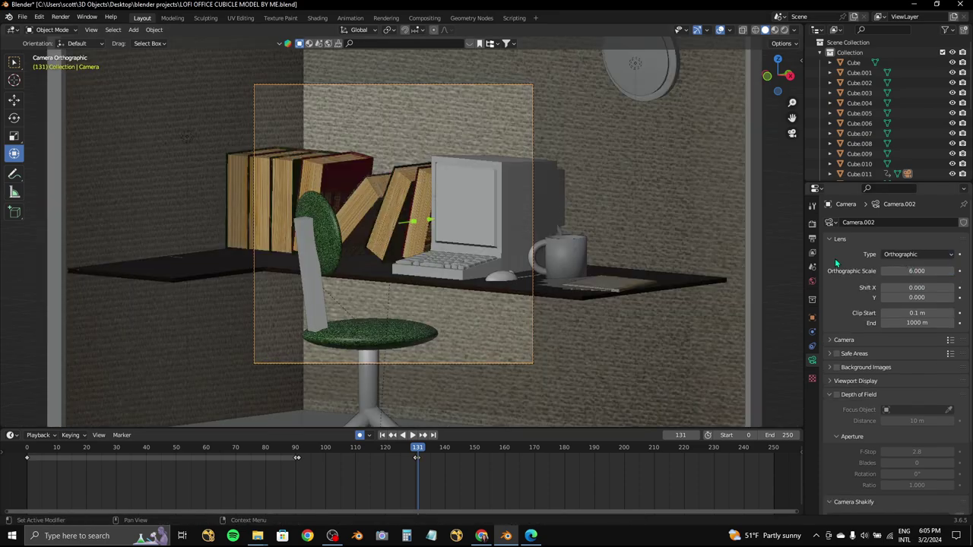
- Try orthographic projection with a wider scale, then keep the camera in perspective
click(517, 215)
drag(917, 271, 950, 271)
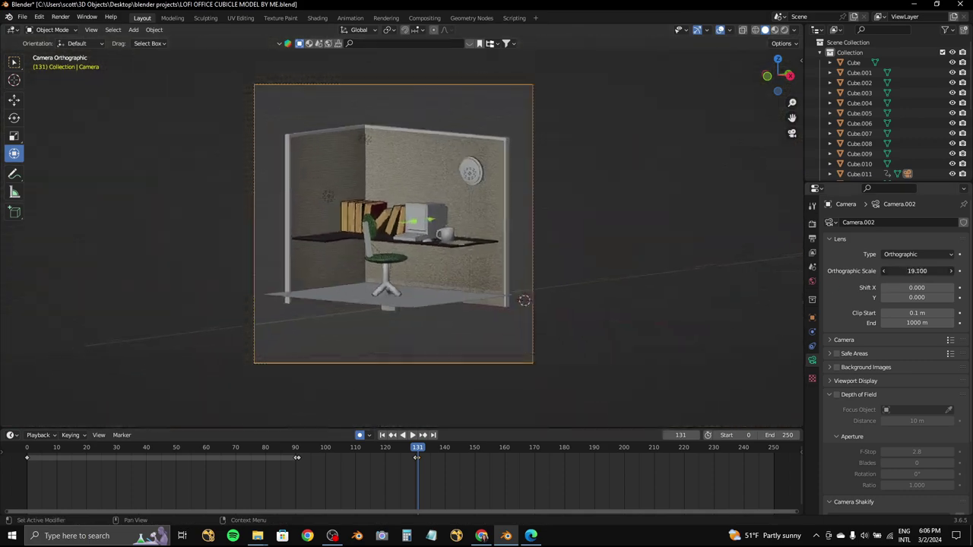
click(916, 254)
click(917, 240)
key(shift+grave)
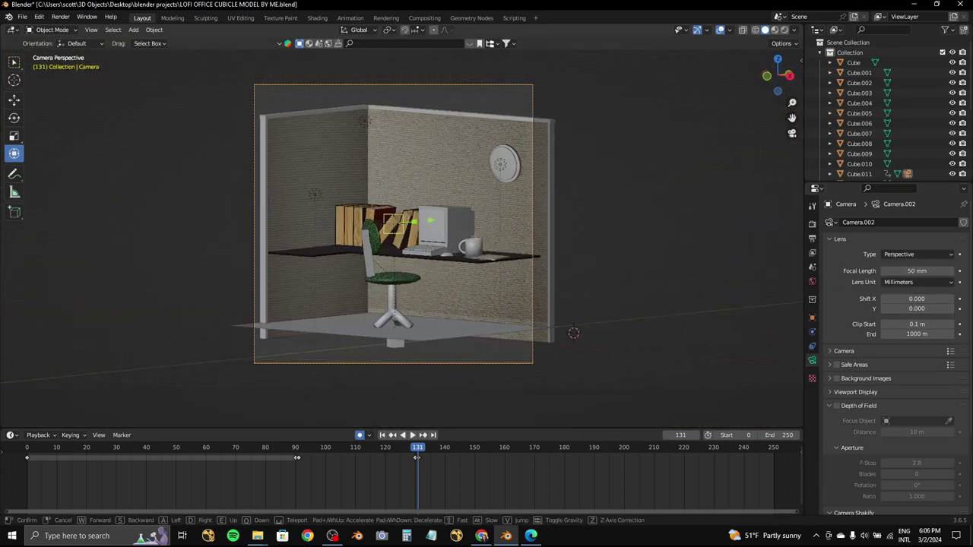
key(Return)
click(916, 254)
click(917, 266)
click(917, 254)
click(912, 243)
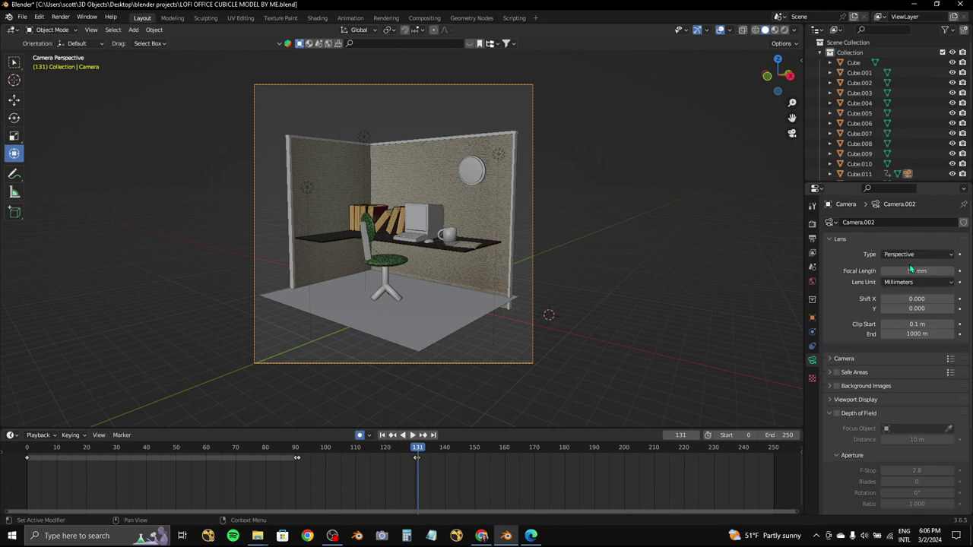
key(Return)
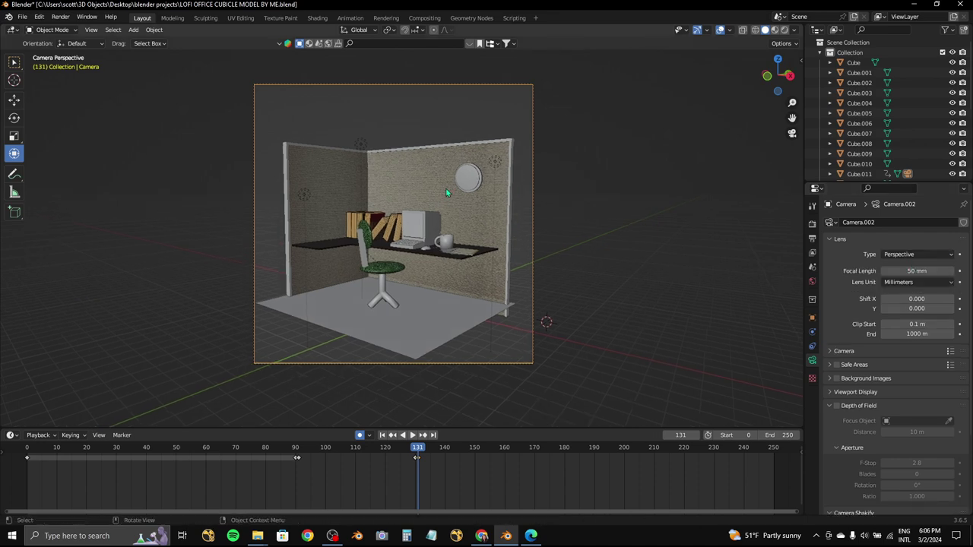
- Fly the camera closer into the cubicle and save the project
click(386, 297)
click(403, 182)
key(g)
key(z)
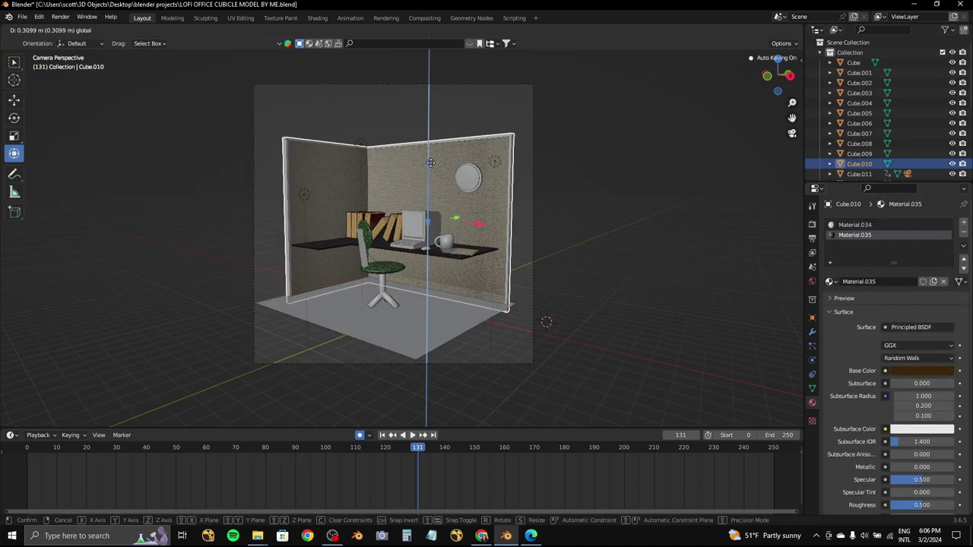
key(Escape)
key(shift+grave)
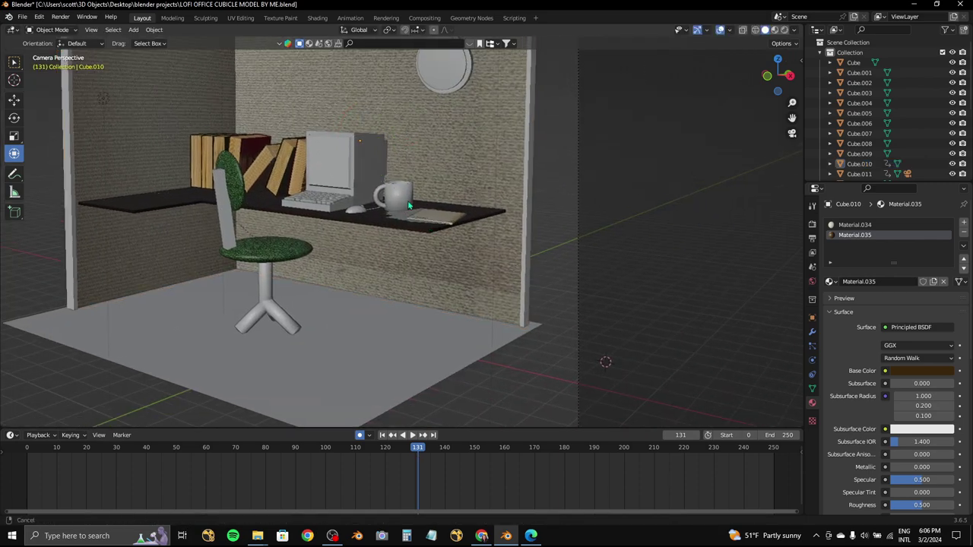
key(Return)
key(ctrl+s)
scroll(411, 448, down, 3)
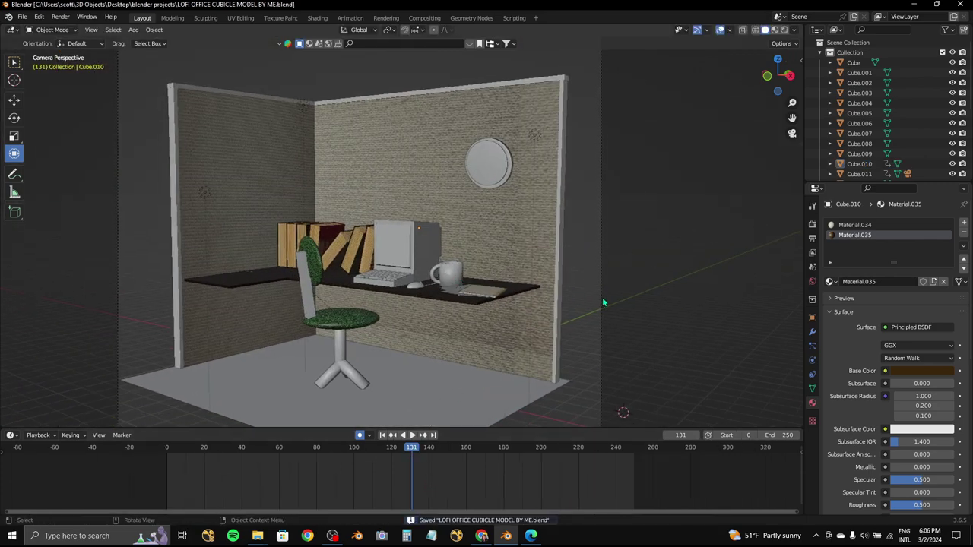
- Keyframe the camera's position, drag that keyframe to about frame 91, and play it back
key(i)
mouse_move(411, 460)
mouse_down()
mouse_move(355, 460)
mouse_move(423, 464)
mouse_up()
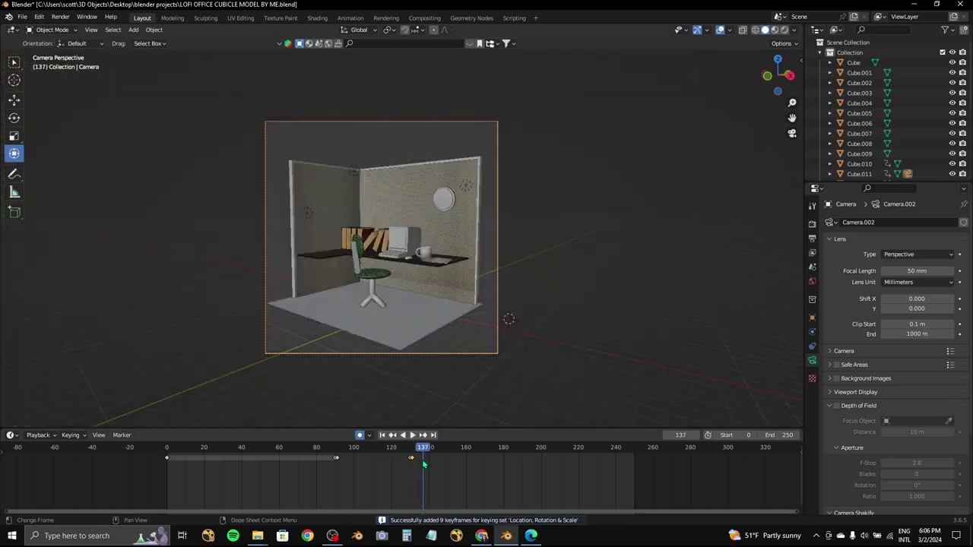
key(space)
click(337, 451)
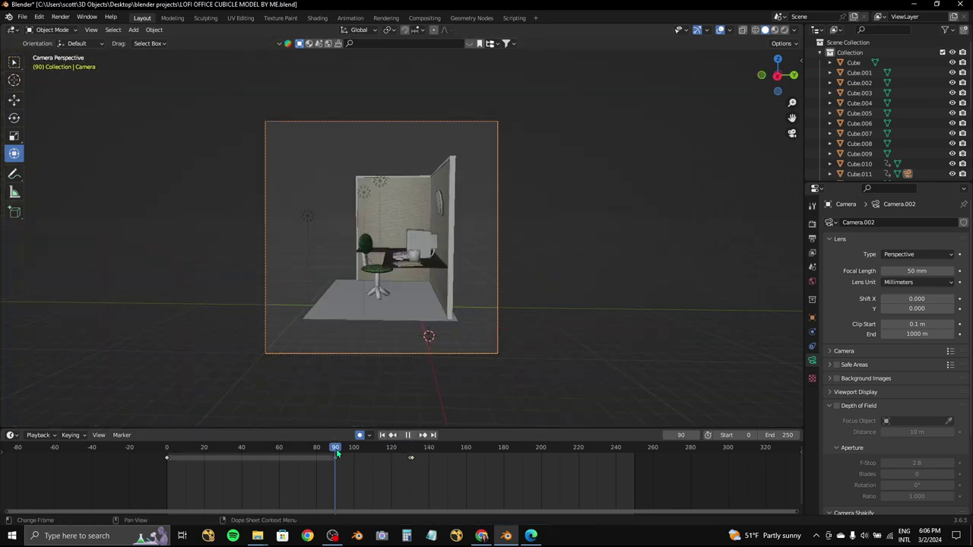
scroll(414, 461, up, 2)
drag(414, 460, 322, 484)
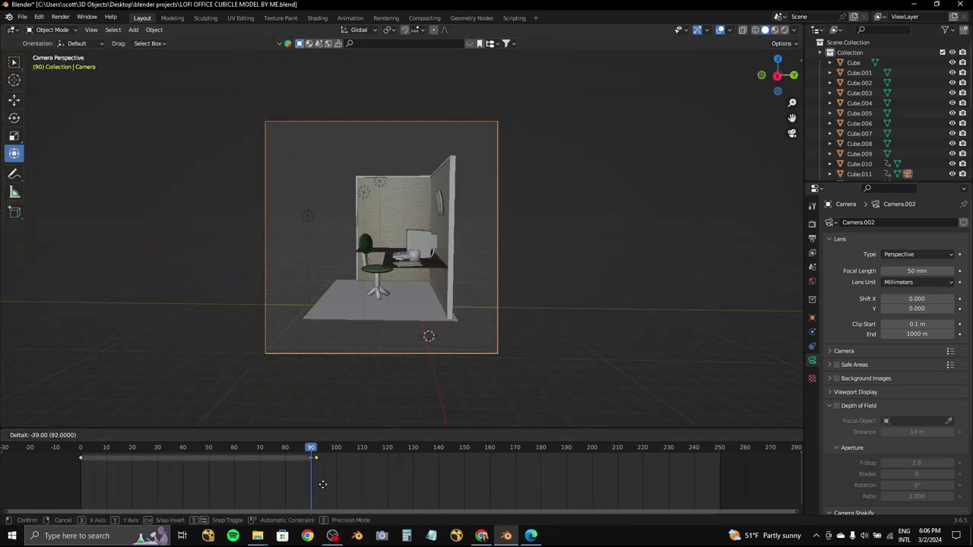
click(320, 482)
key(space)
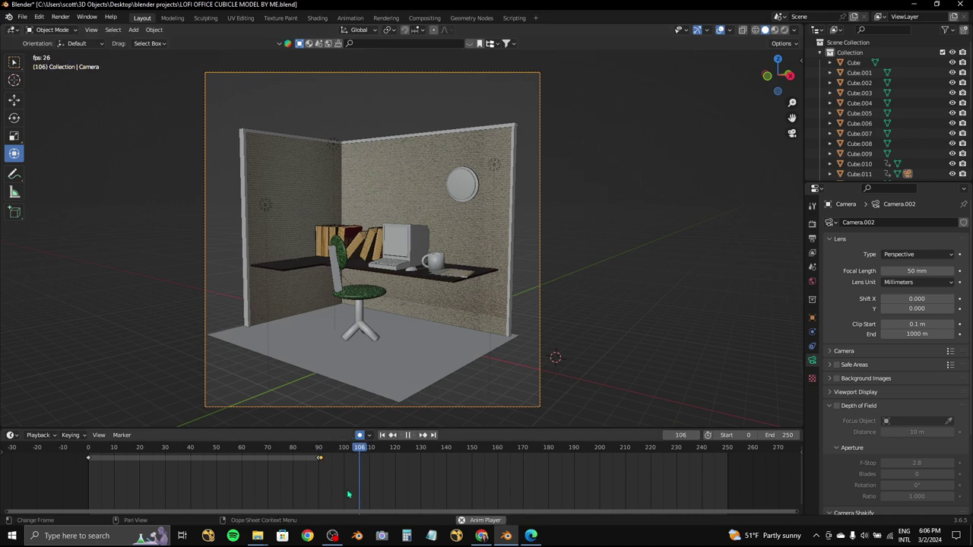
key(Escape)
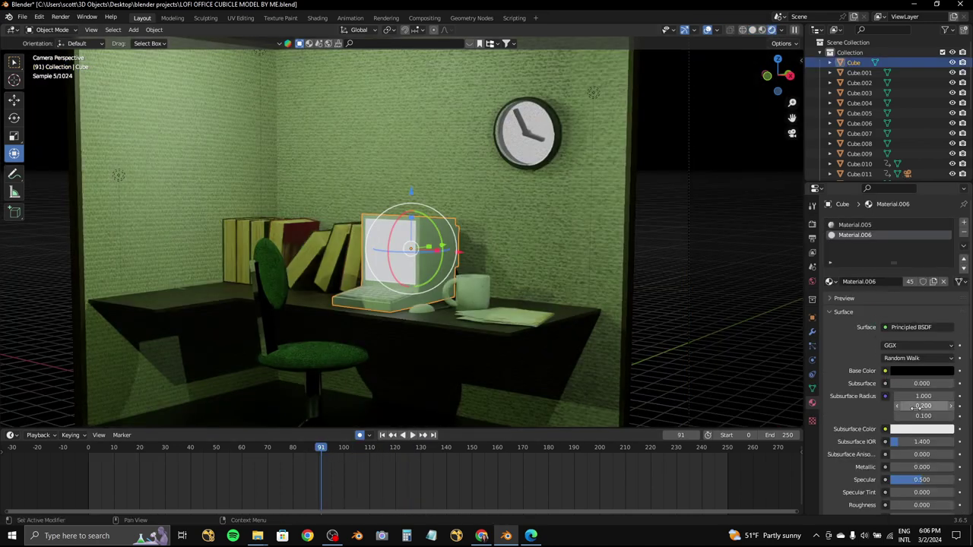
- Set the monitor screen's emission colour to light cyan and keyframe it
scroll(913, 406, down, 6)
click(930, 430)
drag(908, 343, 891, 309)
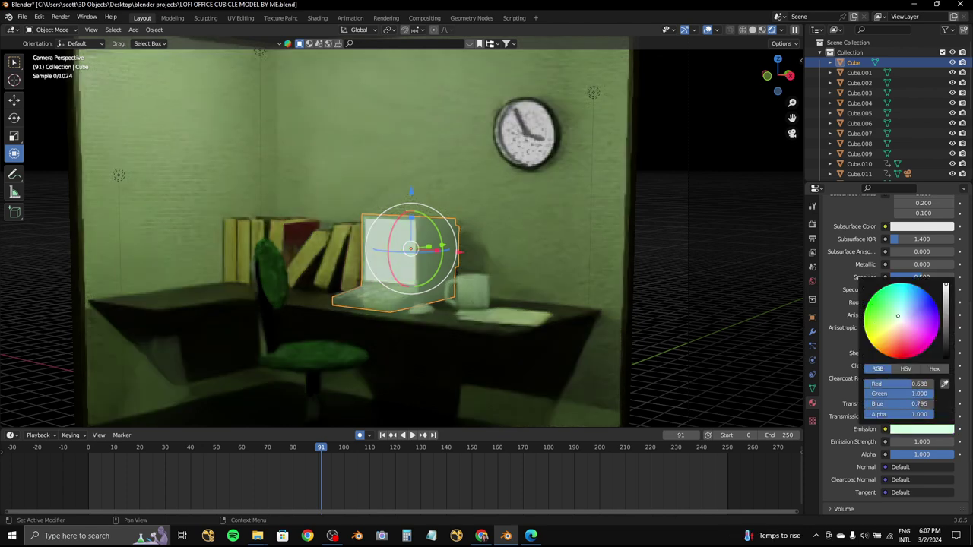
scroll(891, 304, up, 8)
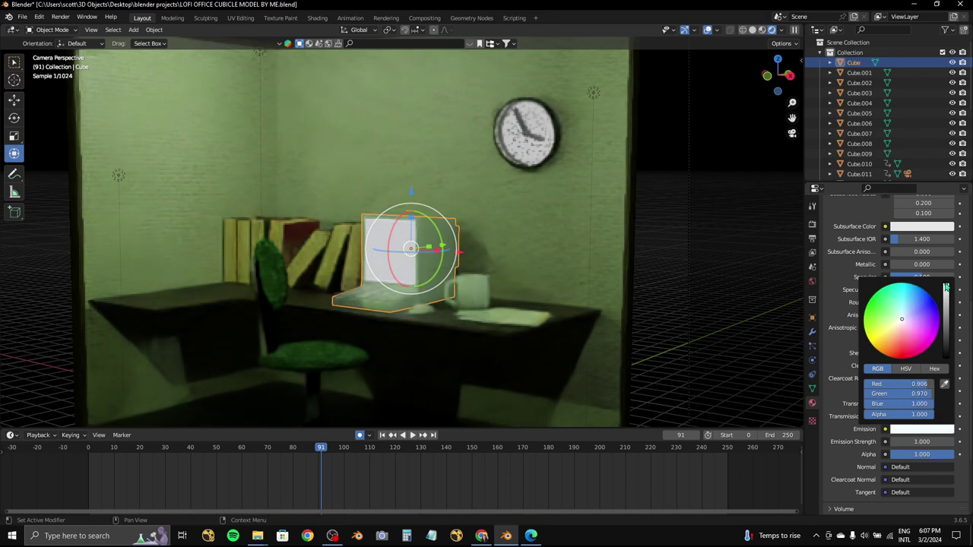
click(891, 304)
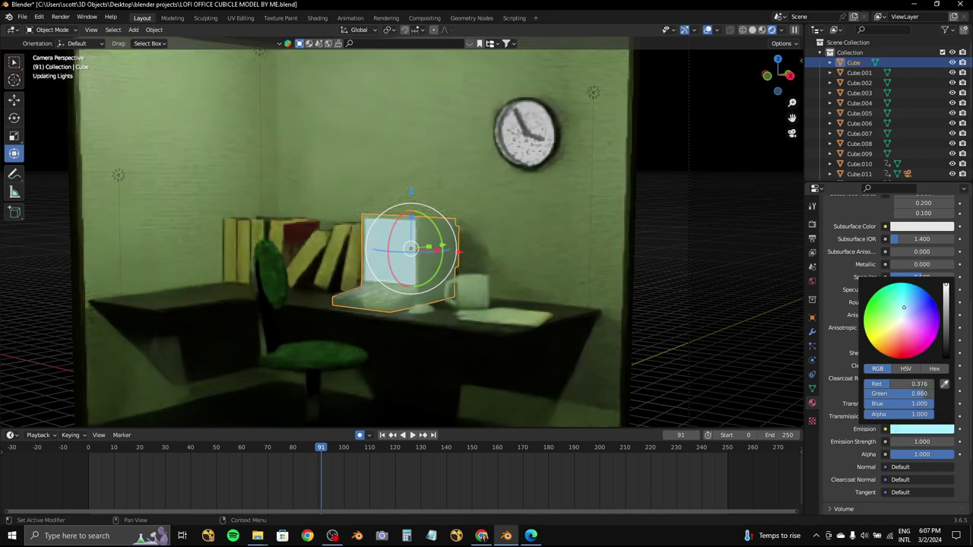
click(959, 429)
key(g)
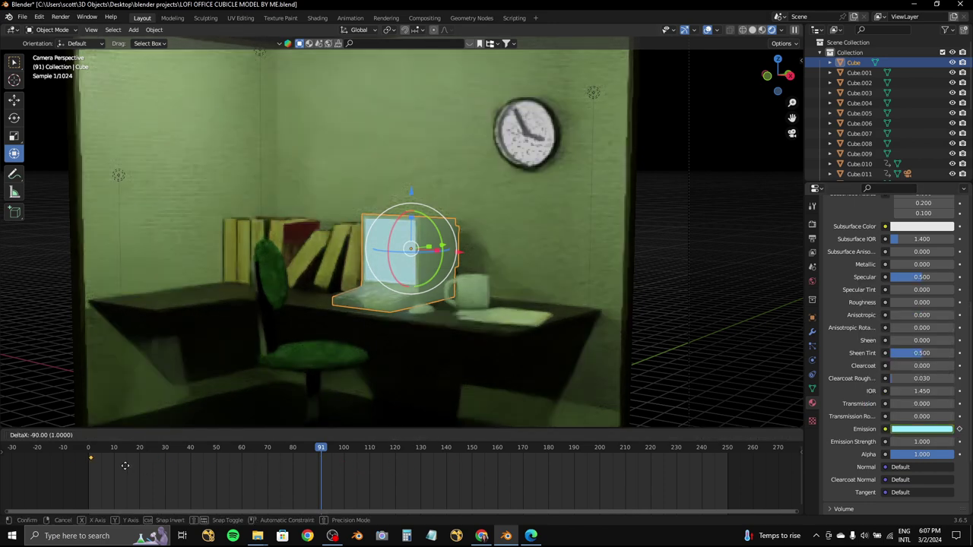
- Darken the screen emission to nearly black a few frames later and duplicate the flicker keys
click(763, 29)
key(shift+Left)
key(space)
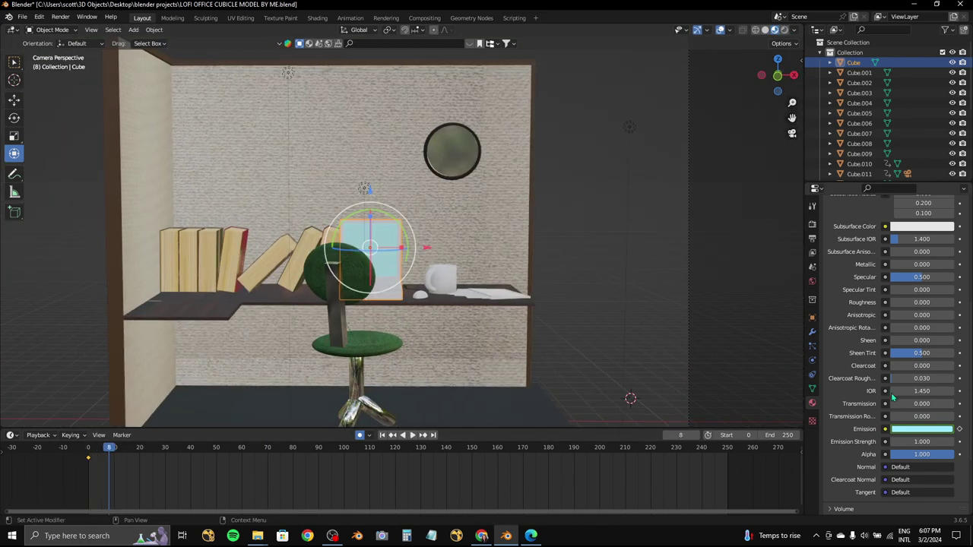
click(935, 432)
drag(948, 320, 948, 335)
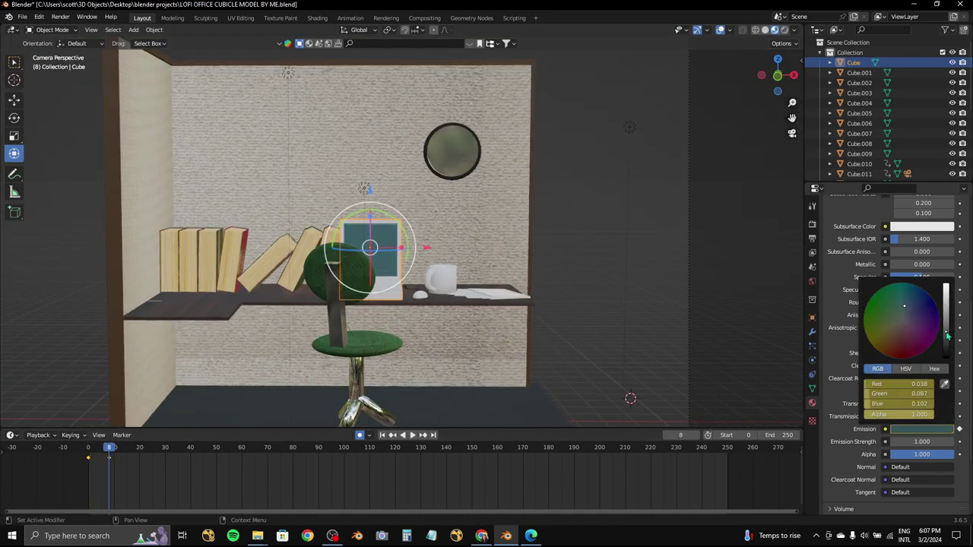
key(g)
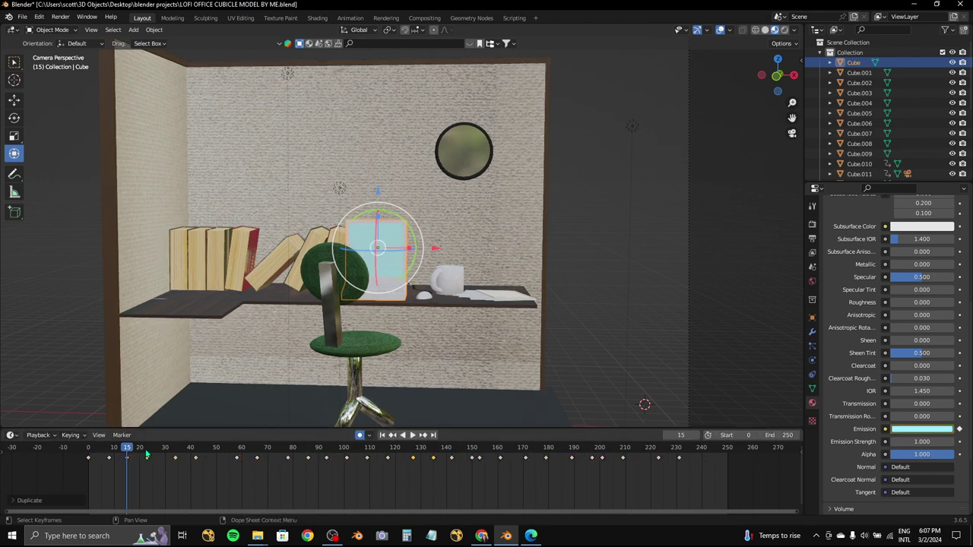
- Stretch the flicker keyframes further apart and preview them in rendered shading
key(space)
key(shift+Left)
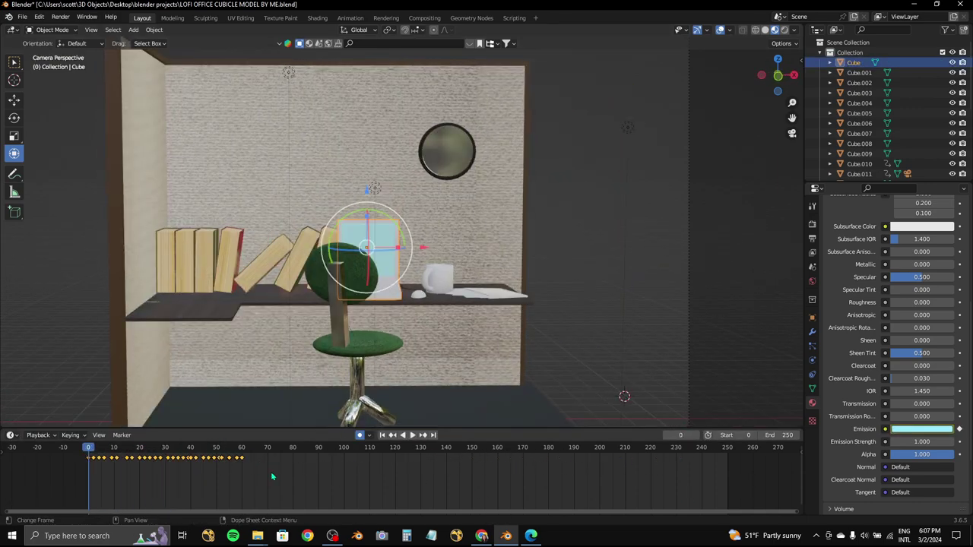
key(s)
click(363, 471)
key(s)
click(371, 480)
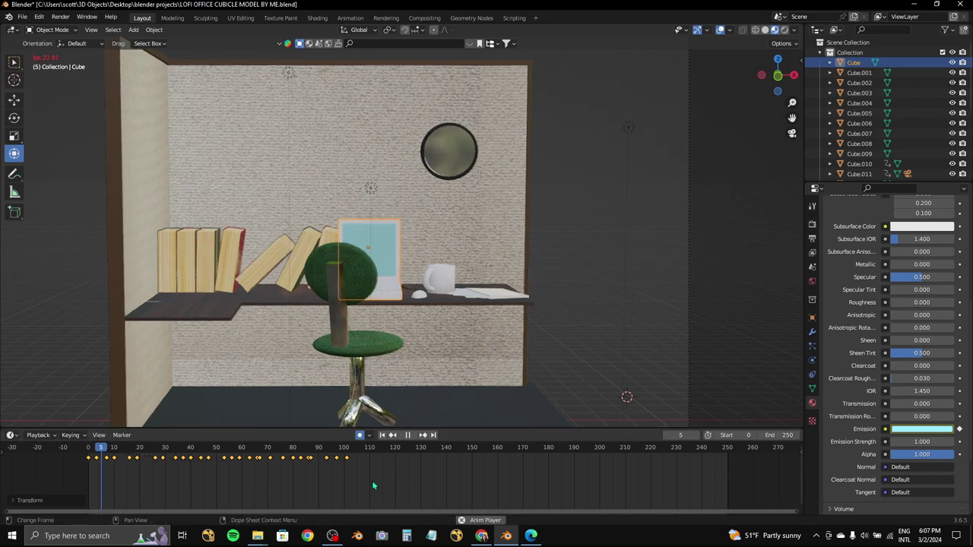
key(z)
click(513, 197)
key(space)
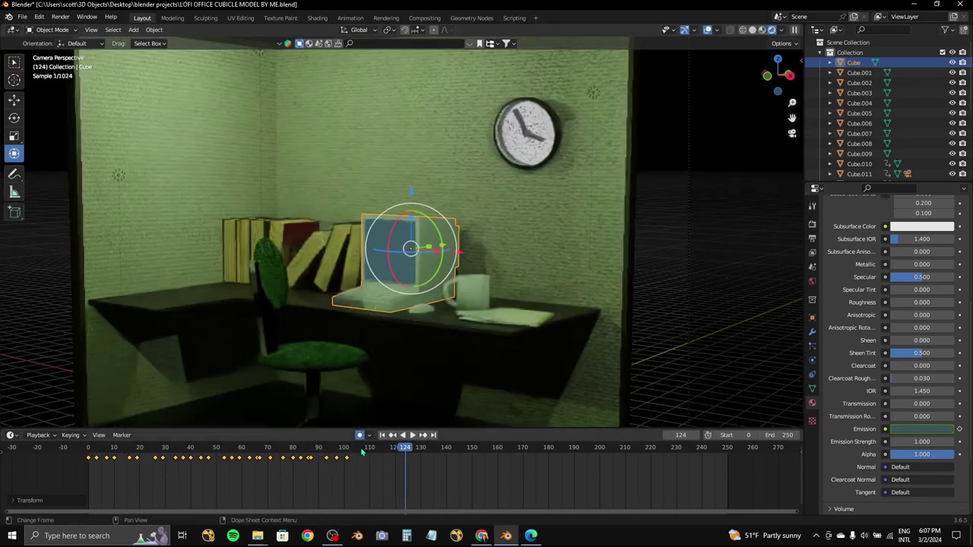
- Duplicate the flicker keys along the timeline and scale them all to span frames 0–250
key(g)
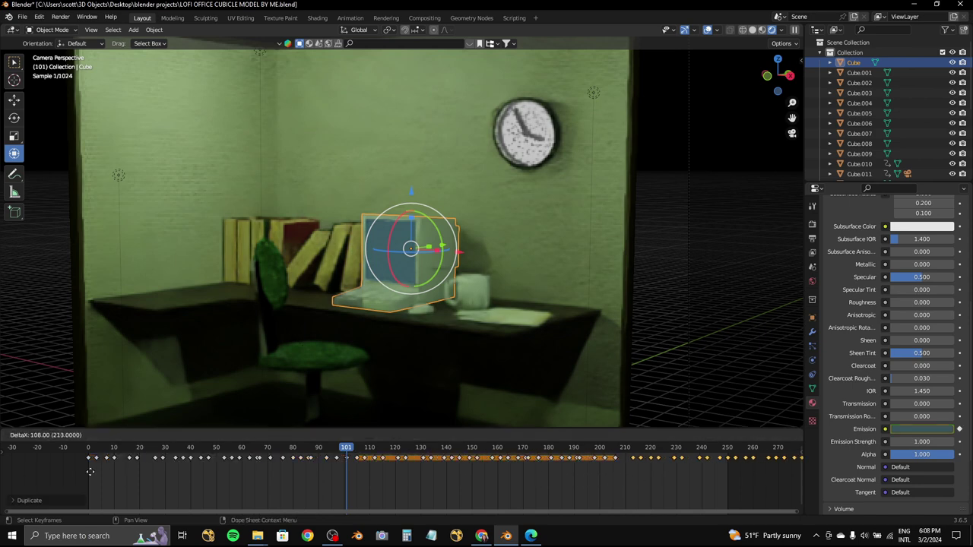
key(shift+Left)
key(Home)
key(a)
key(s)
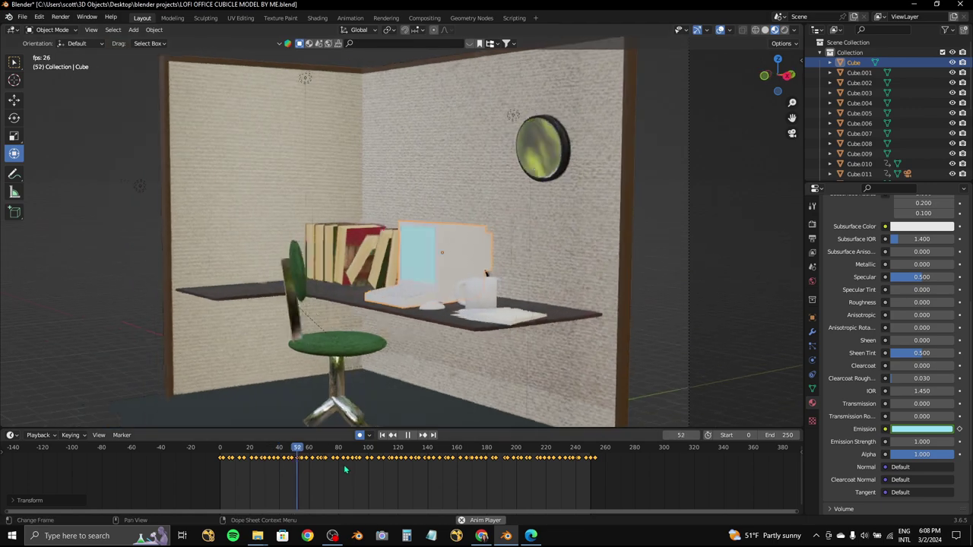
click(364, 474)
- Check the flickering monitor in rendered shading from around the desk, then return to camera view
click(784, 29)
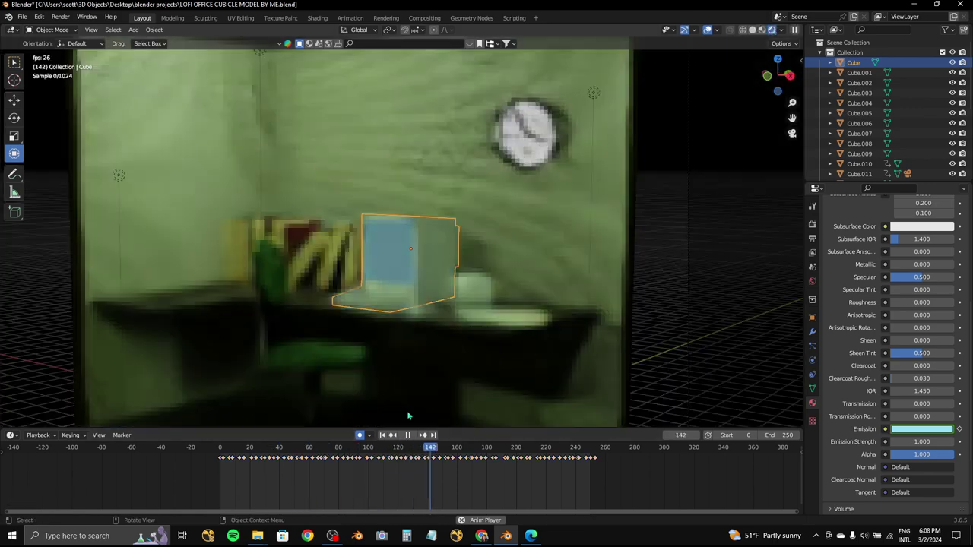
click(407, 435)
key(ctrl+z)
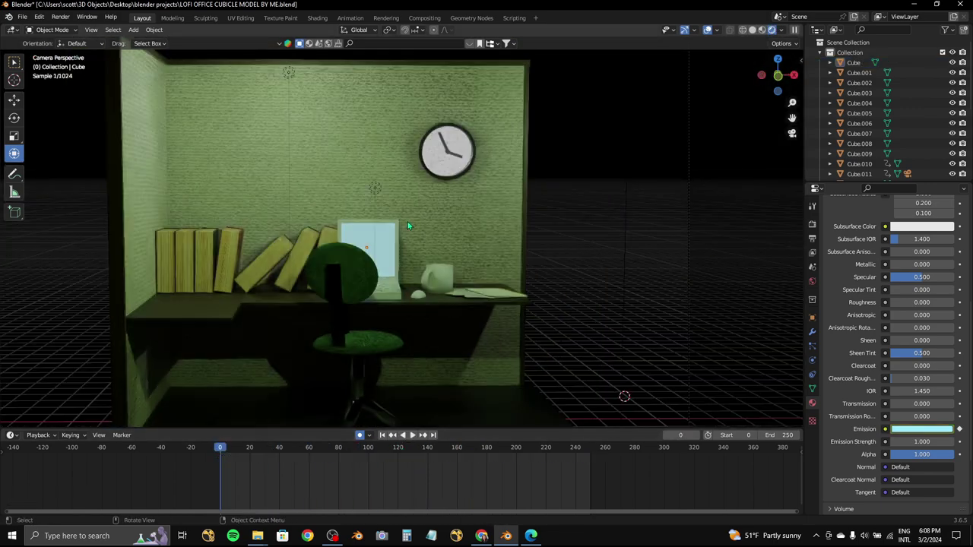
key(KP_0)
scroll(416, 257, up, 5)
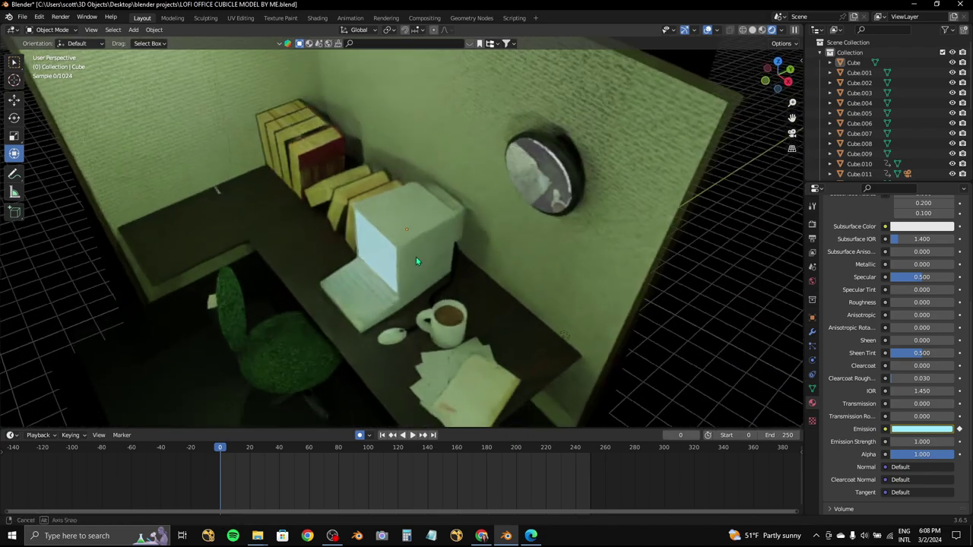
middle_drag(415, 257, 438, 219)
key(KP_0)
- In solid shading, fly the camera to a close-up of the wall clock and key it at frame 240
click(753, 30)
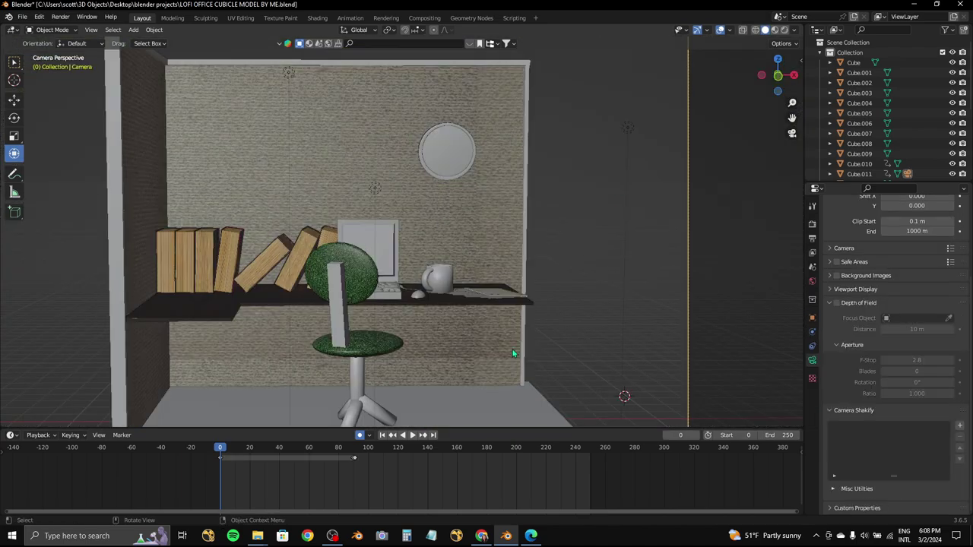
click(355, 451)
scroll(337, 417, down, 4)
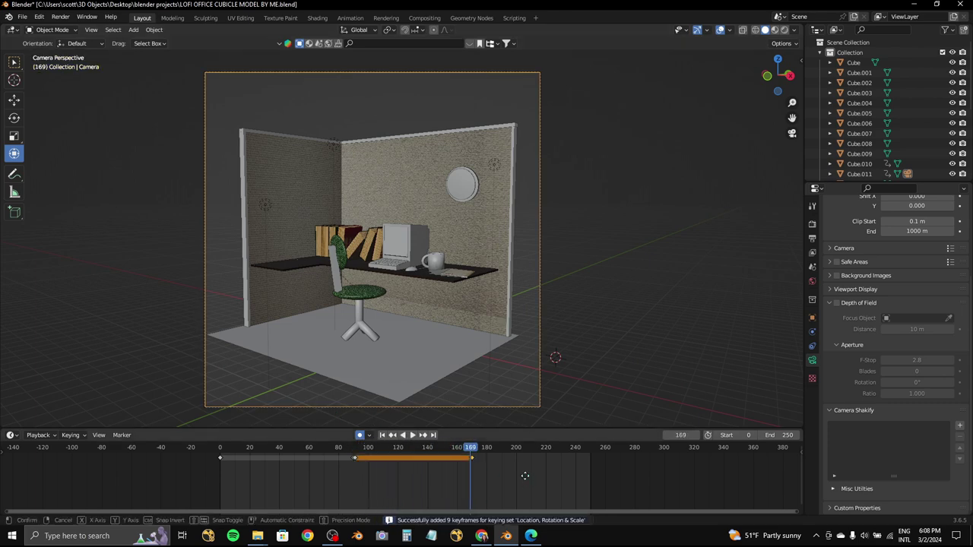
key(Right)
key(shift+grave)
key(w)
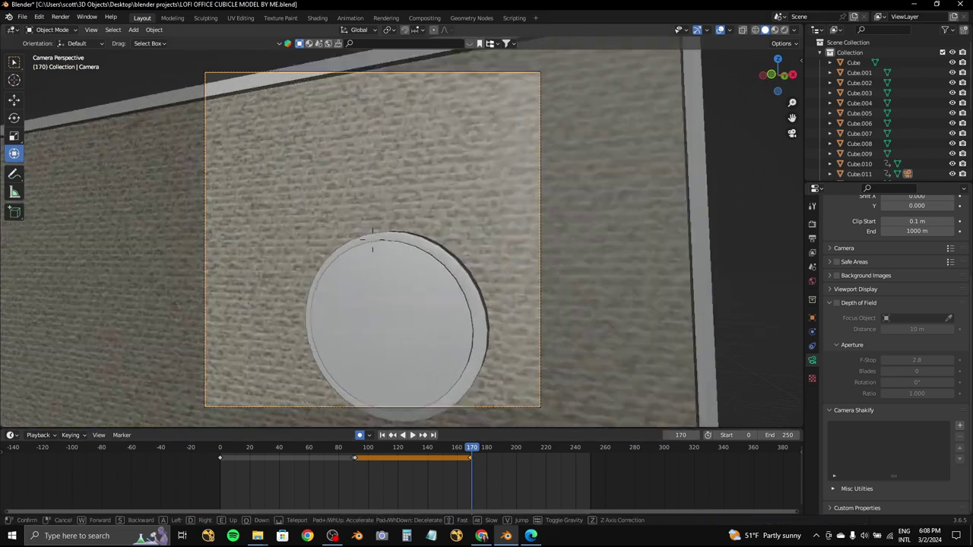
click(372, 238)
key(space)
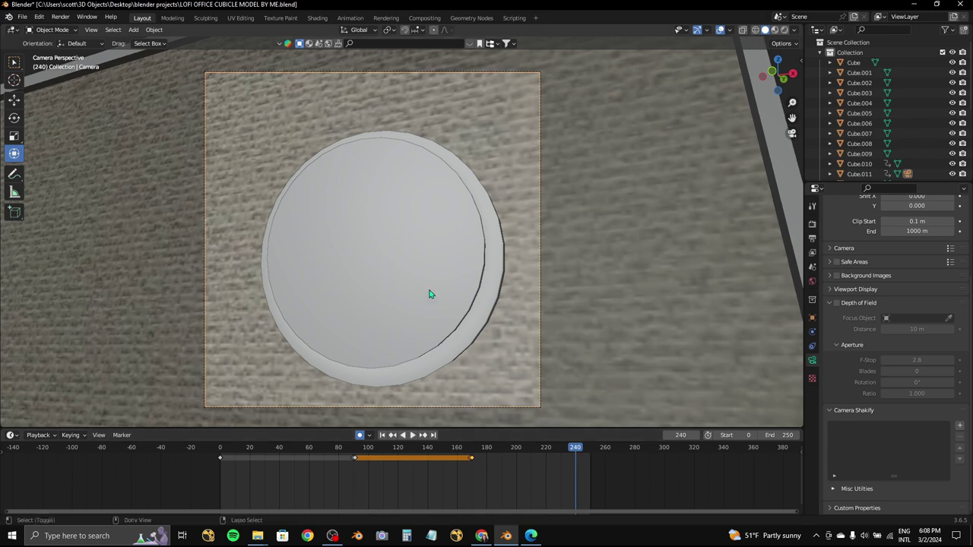
click(372, 239)
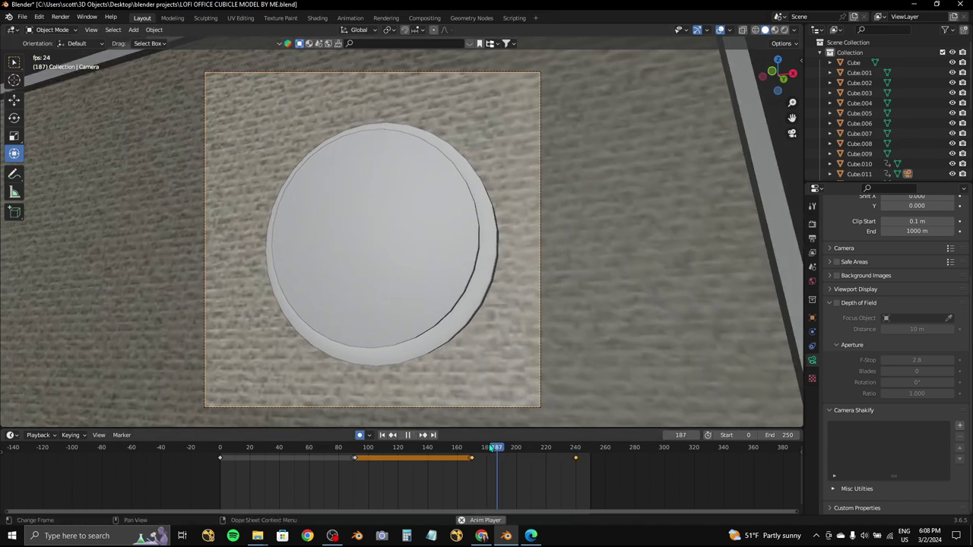
- Move the camera closer to the clock at frame 240, then replay the fly-through ending around frame 170
drag(493, 449, 472, 449)
click(577, 453)
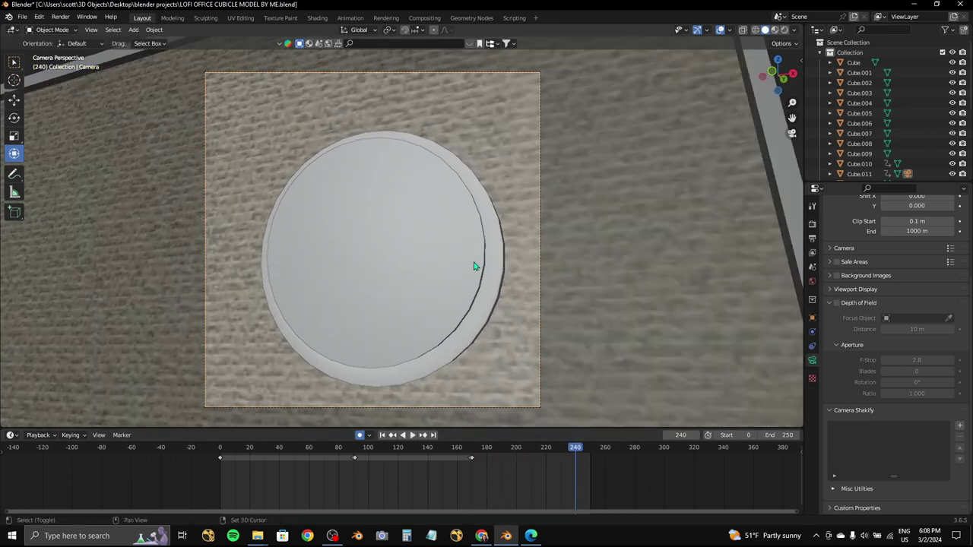
key(shift+grave)
click(468, 448)
key(space)
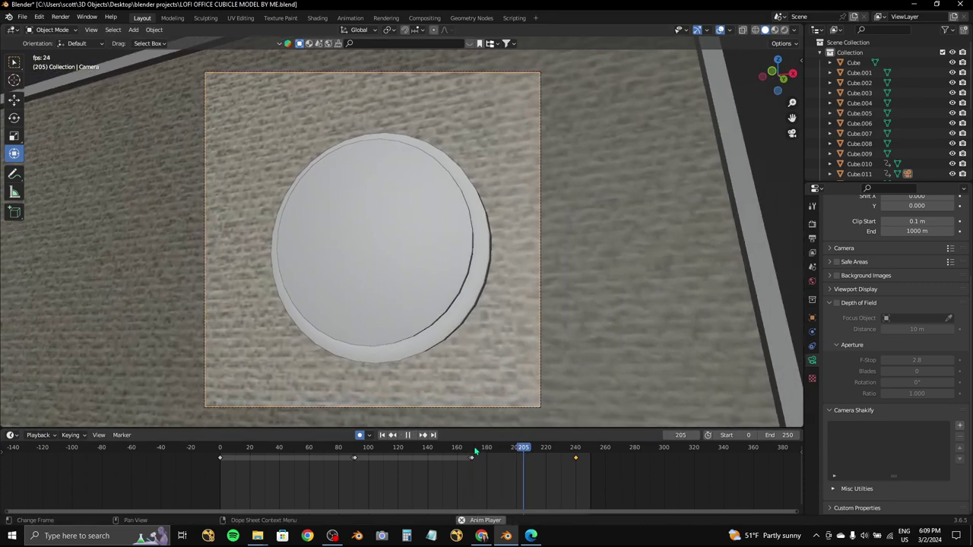
click(441, 448)
click(451, 448)
key(space)
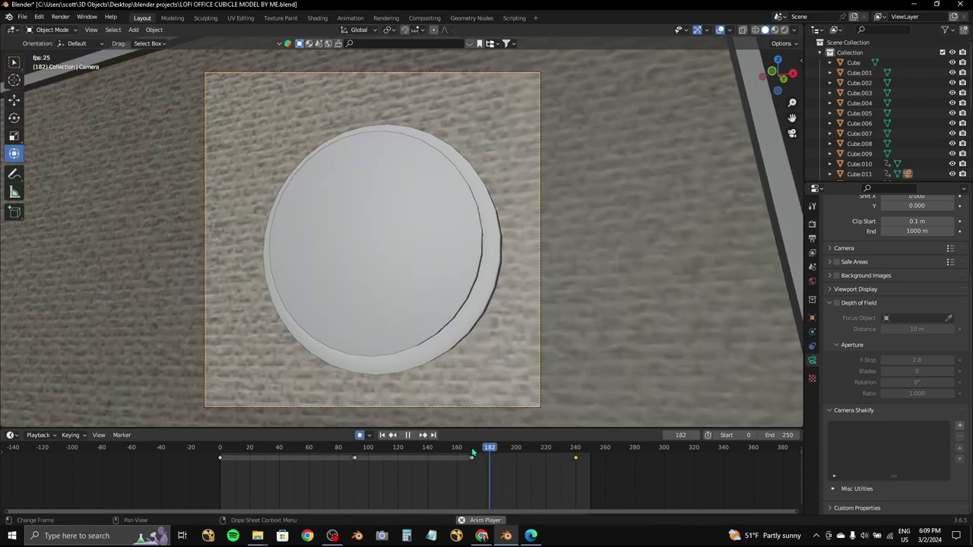
- Orbit up to the cubicle, select Cube.011, then look through the scene camera and reselect it
scroll(359, 499, up, 2)
mouse_move(342, 266)
middle_down()
mouse_move(396, 228)
mouse_move(363, 265)
middle_up()
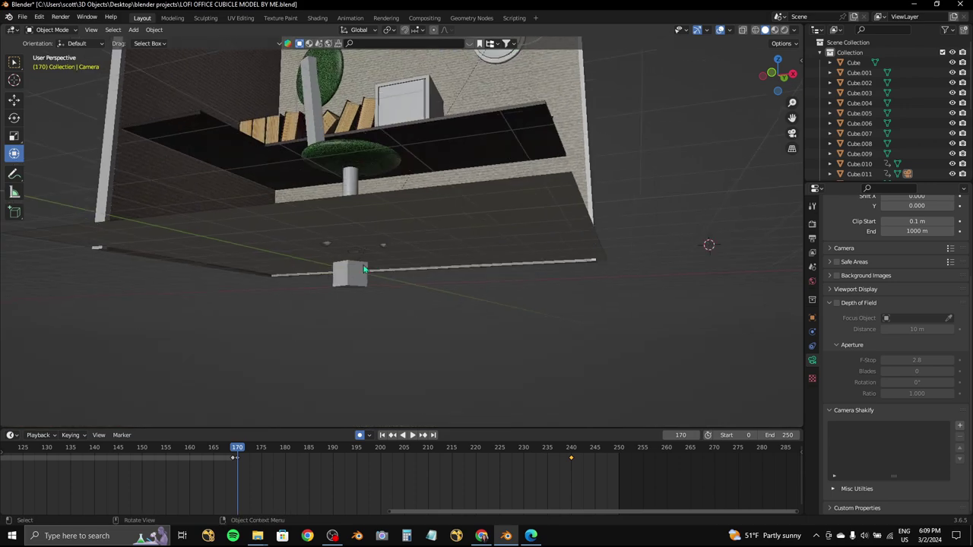
click(349, 274)
scroll(274, 471, down, 4)
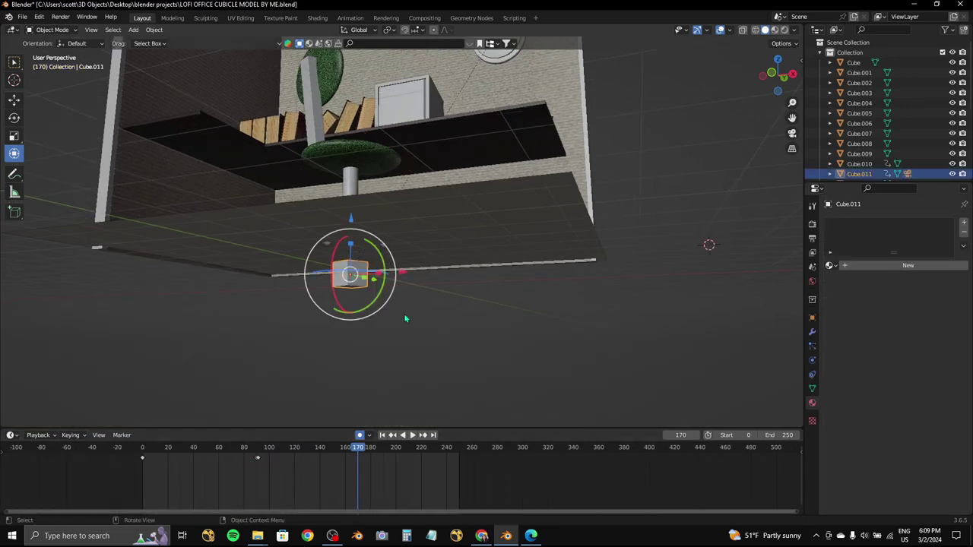
key(KP_0)
click(541, 178)
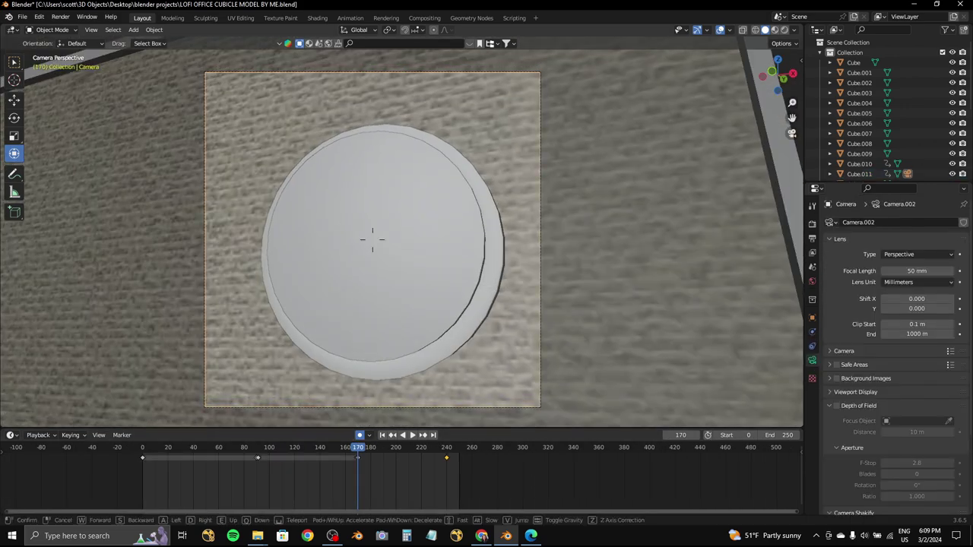
- At frame 240, pull the camera back slightly from the round wall object and confirm the framing
click(448, 449)
middle_drag(470, 300, 384, 291)
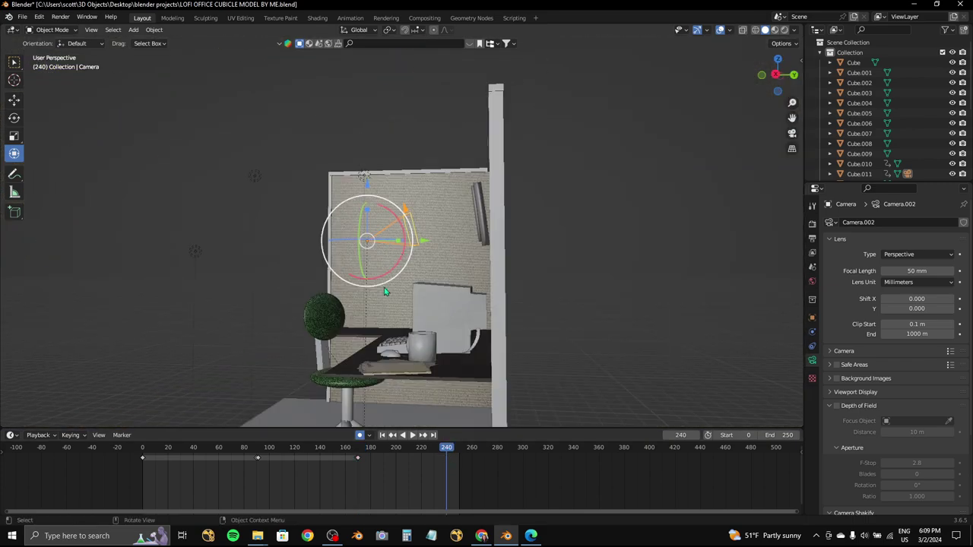
click(778, 59)
key(KP_0)
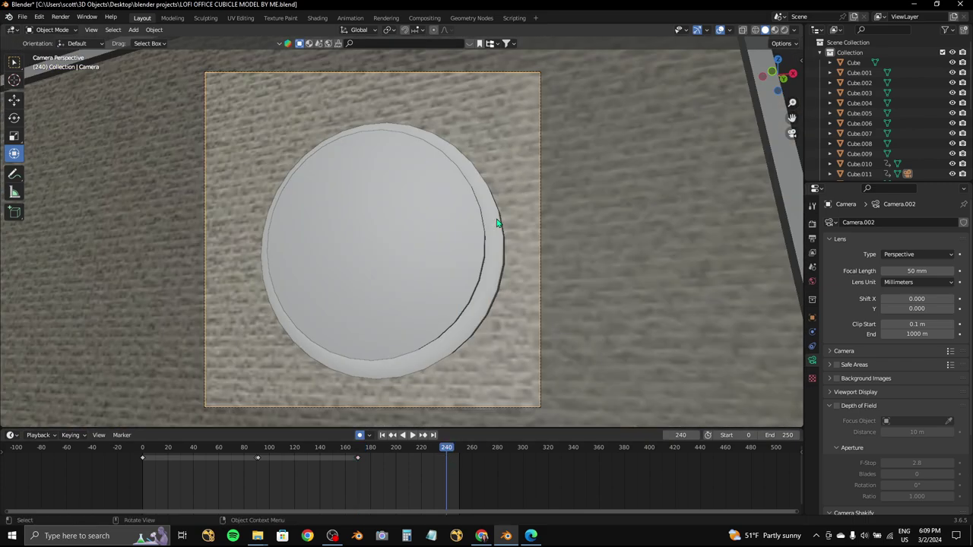
key(s)
click(373, 240)
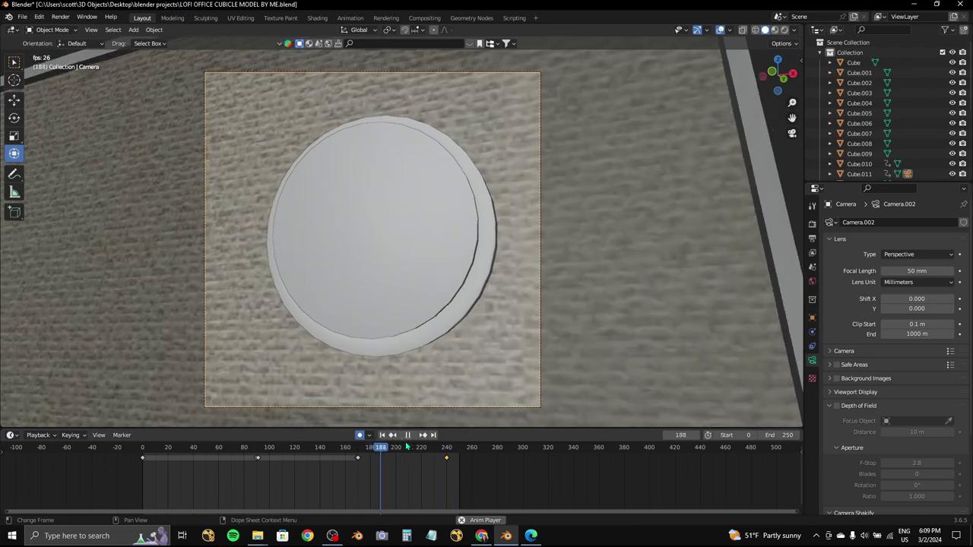
key(space)
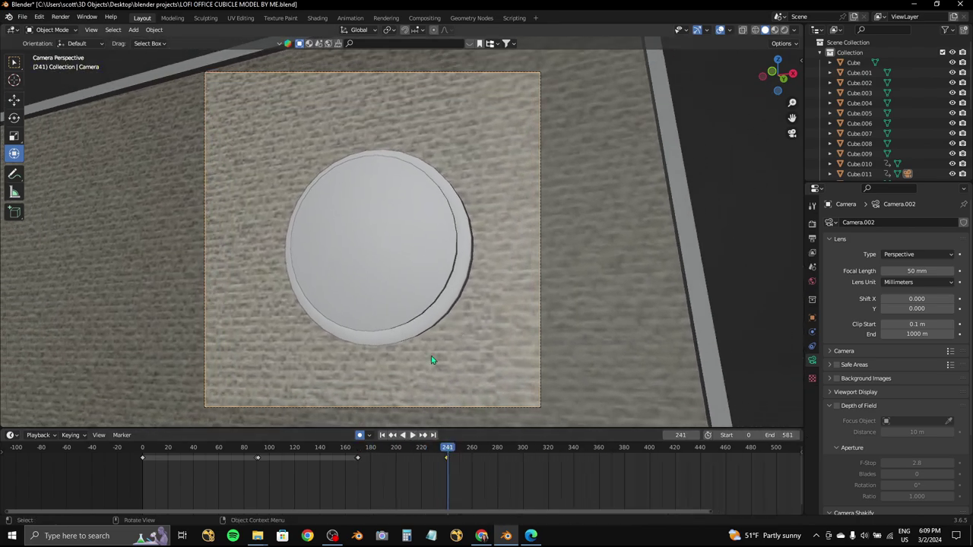
- Fly the camera around the mug for a close-up, then back away to show the keyboard and mouse
key(shift+grave)
key(s)
key(w)
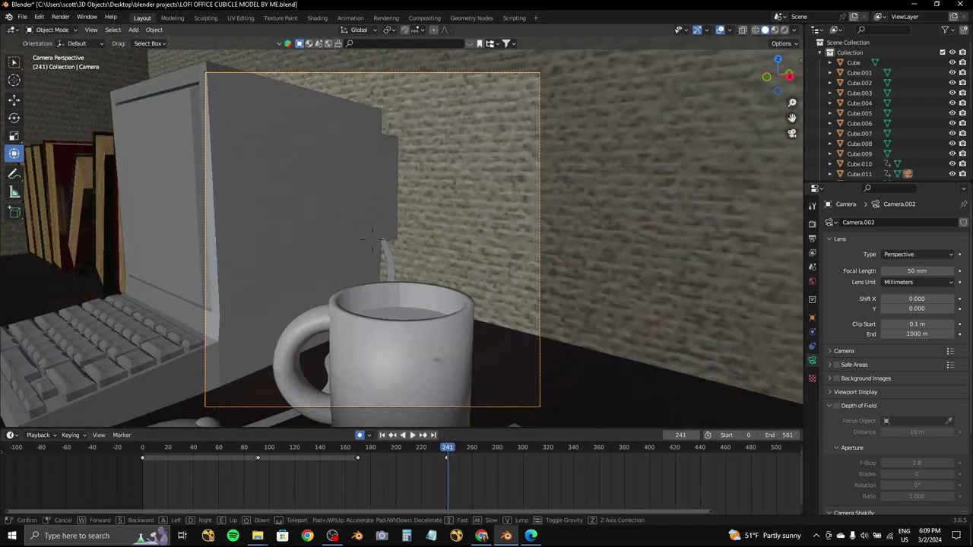
key(s)
key(w)
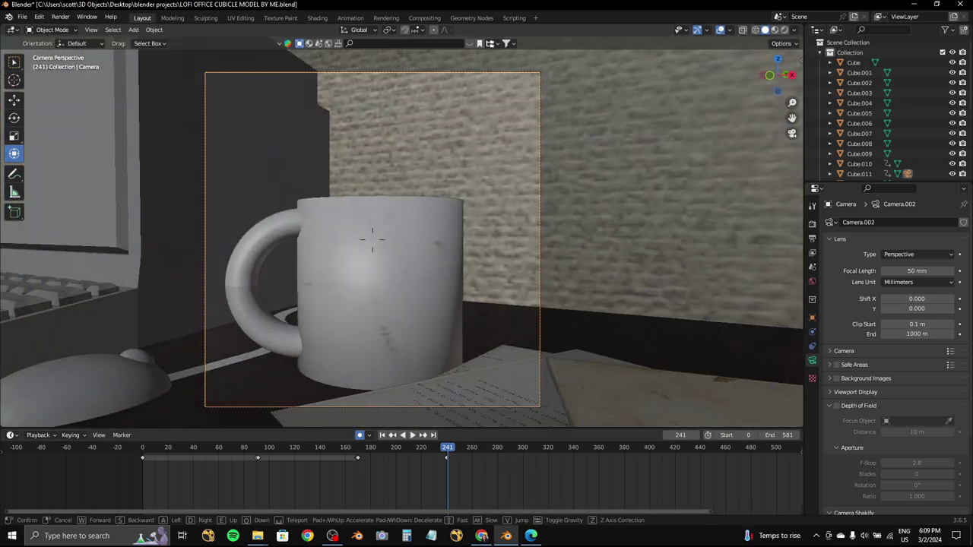
key(s)
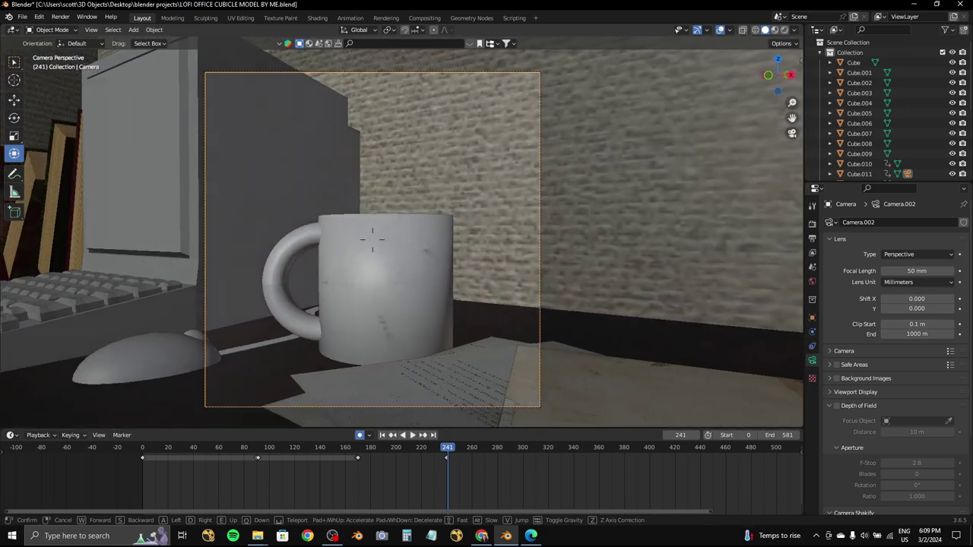
key(s)
key(w)
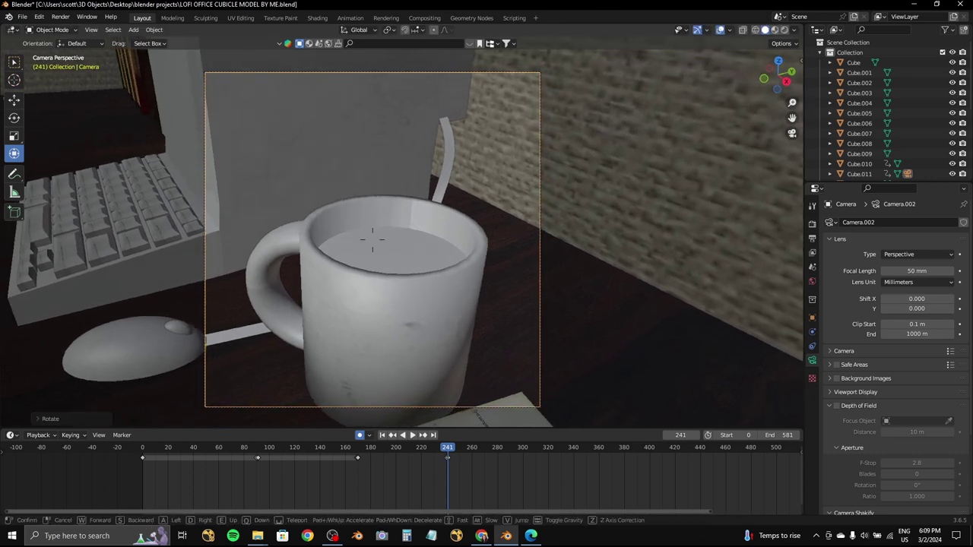
scroll(474, 459, down, 3)
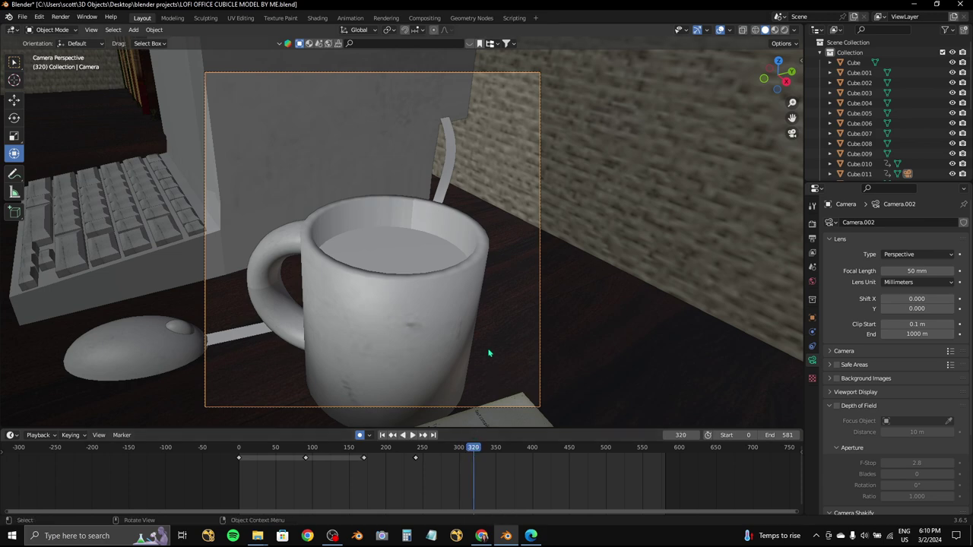
key(s)
scroll(428, 461, up, 2)
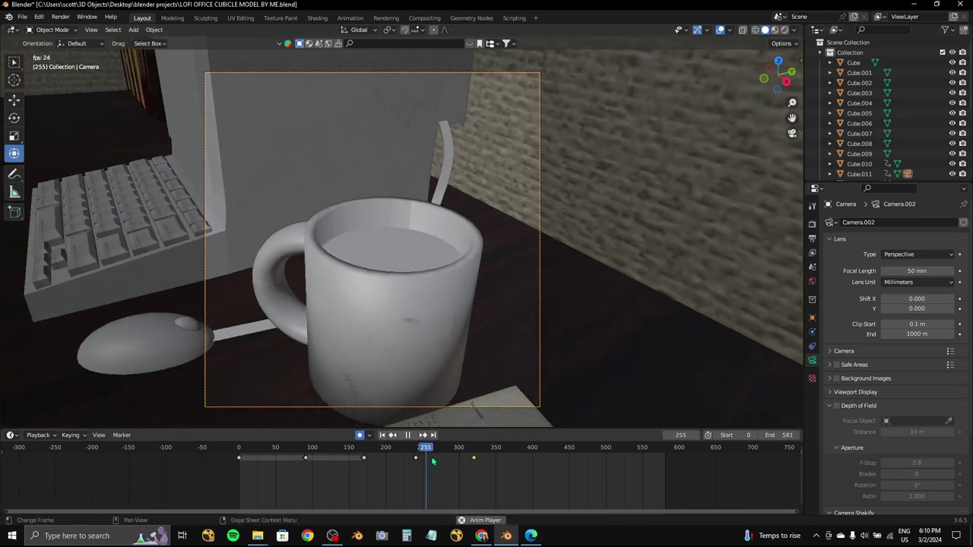
- At frame 320, turn the camera over the books toward the keyboard for a wider shelf view
drag(428, 461, 451, 450)
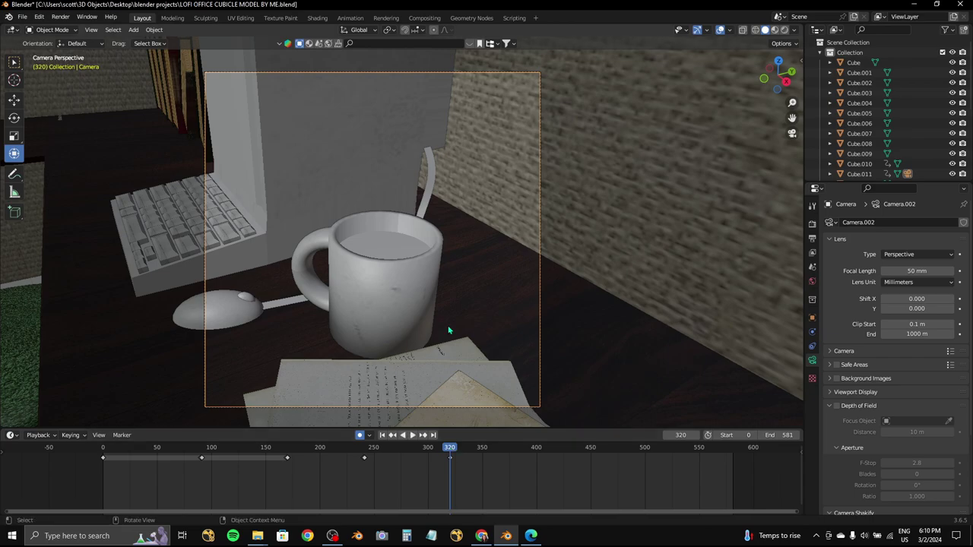
key(w)
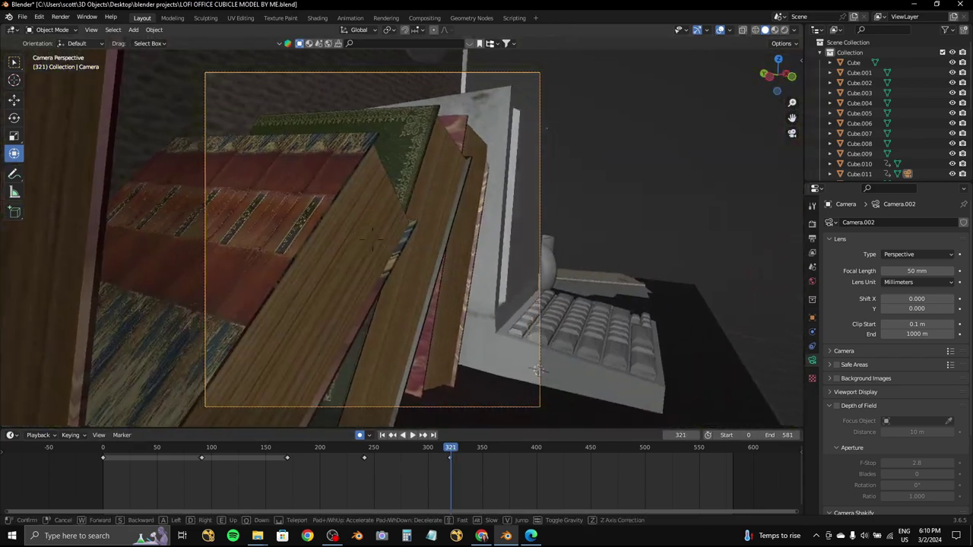
key(w)
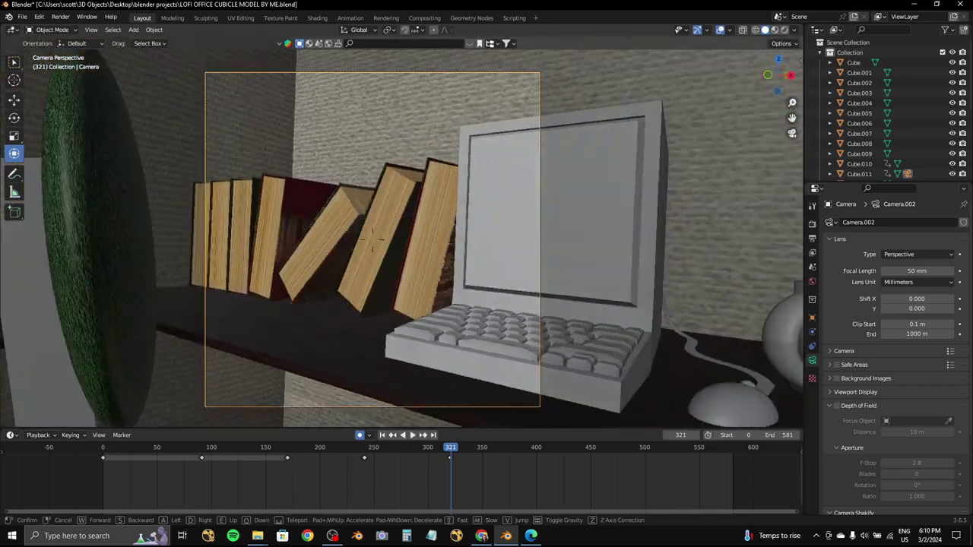
click(438, 318)
- Fly the camera past the books, computer and mug, then shift it right toward the computer
key(shift+grave)
key(w)
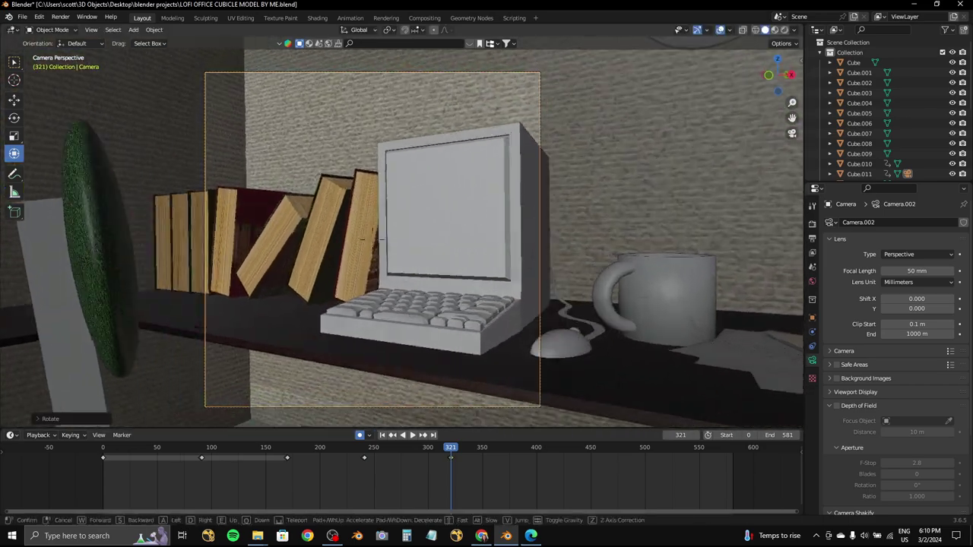
key(s)
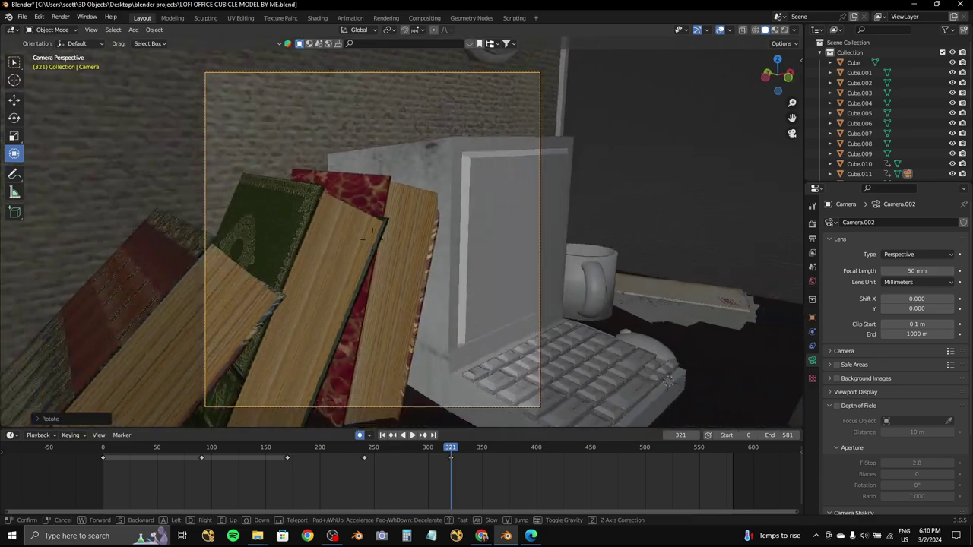
key(w)
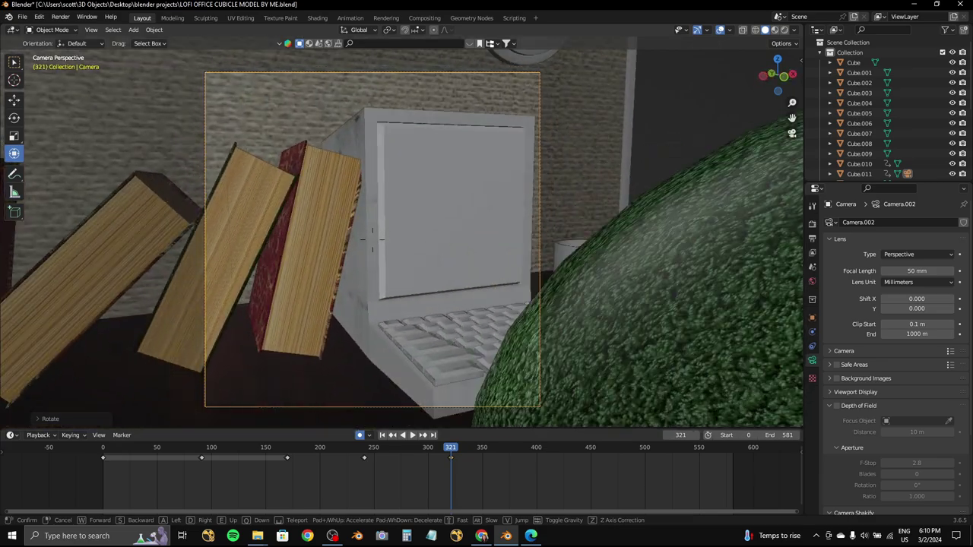
key(s)
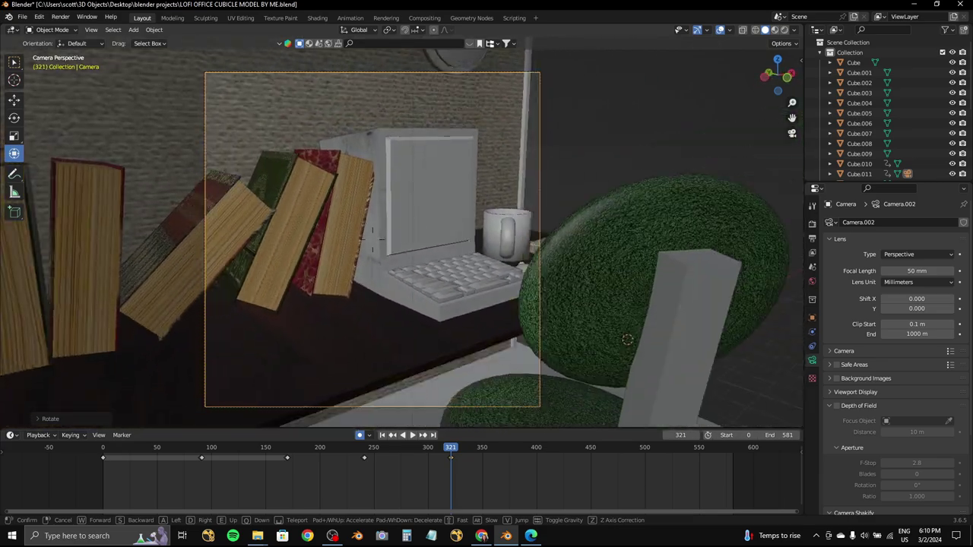
key(w)
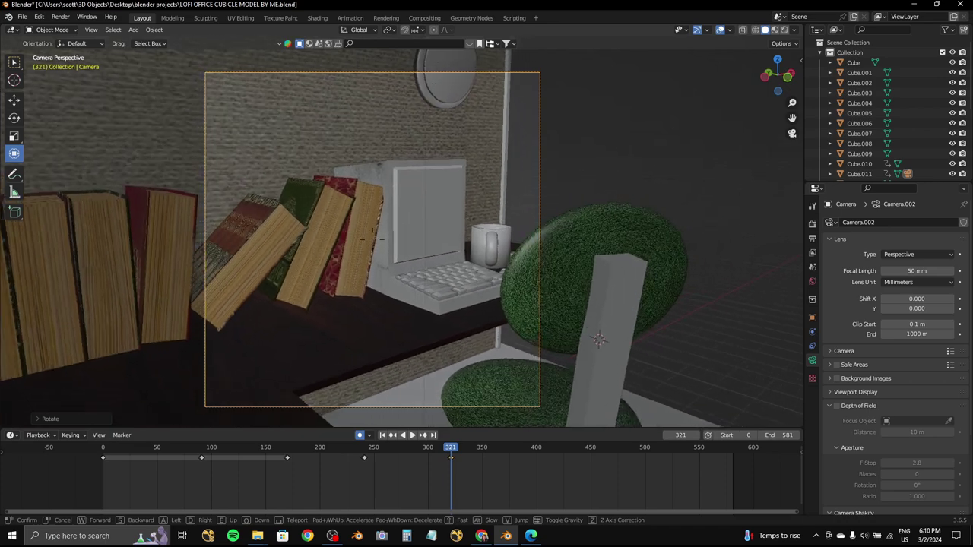
key(d)
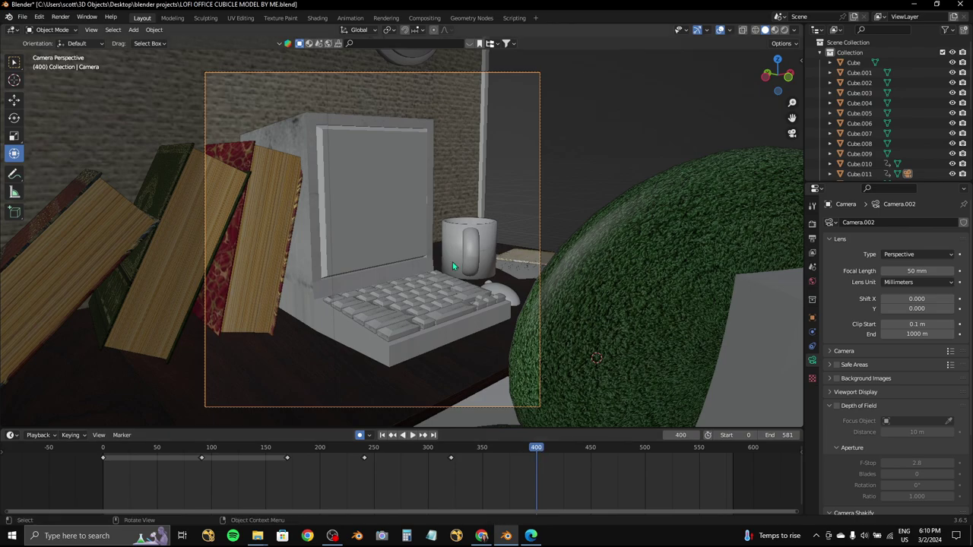
- Retry the camera move back from the desk, cancelling twice, until the chair is revealed
key(shift+grave)
key(s)
key(Escape)
key(shift+grave)
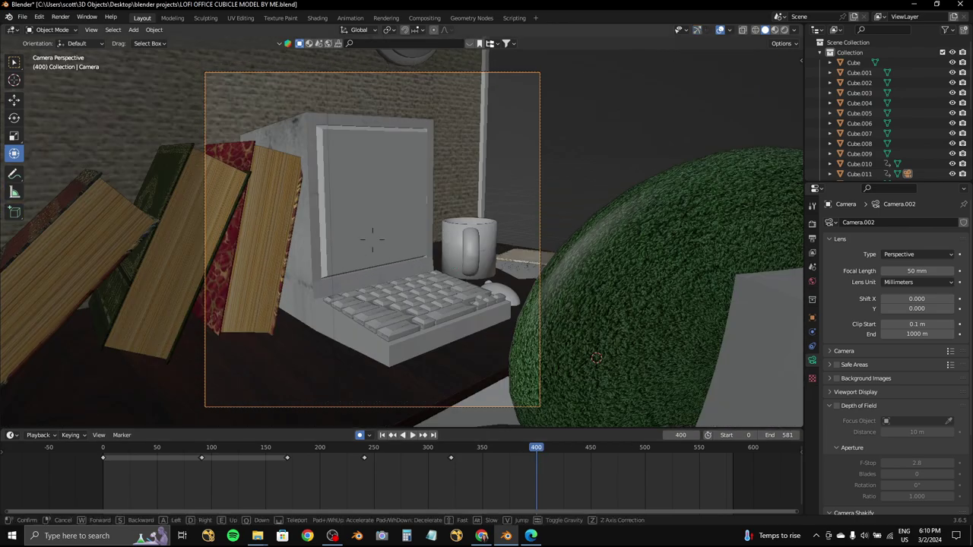
key(s)
key(w)
key(Escape)
key(shift+grave)
key(s)
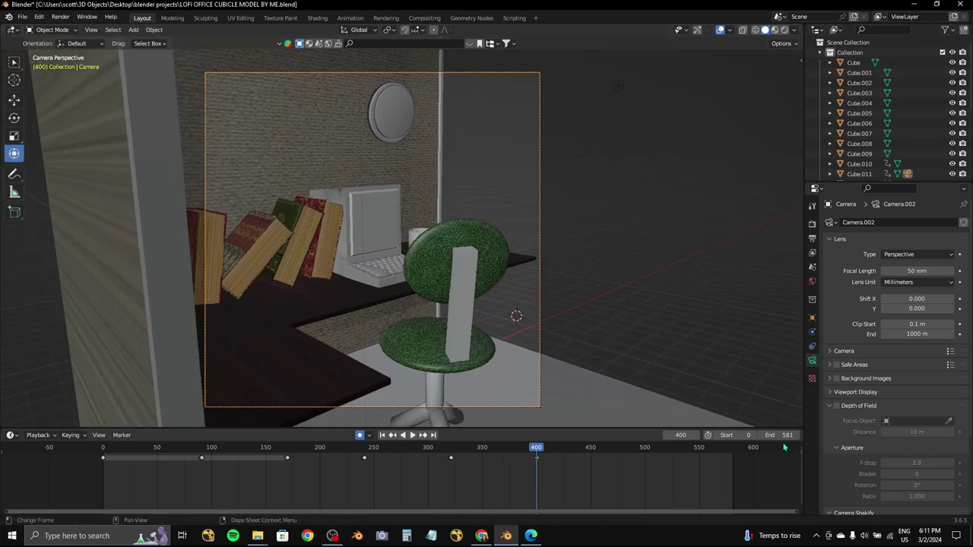
- Set the scene's end frame to 400 and play back the fly-through, stopping around frame 152
text(0)
key(Return)
key(space)
click(535, 451)
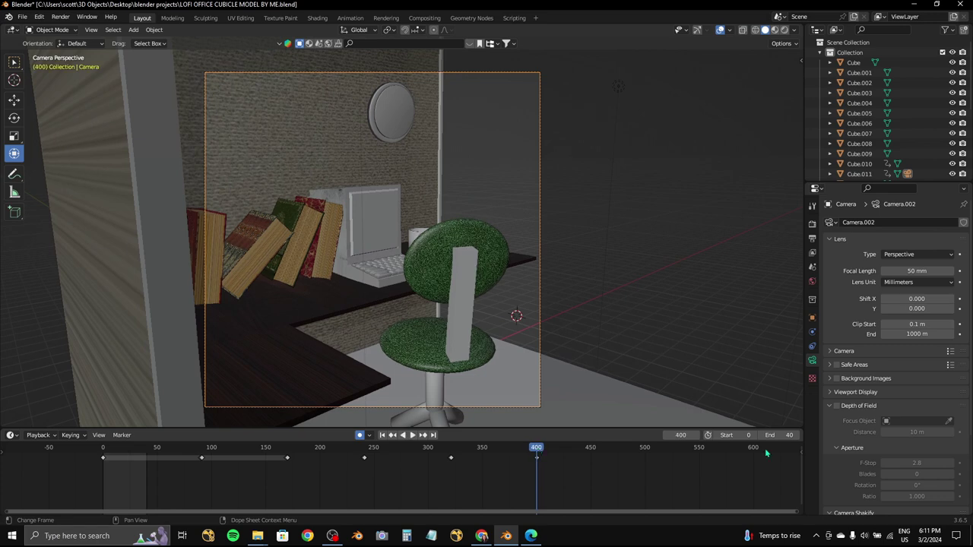
text(0)
key(Return)
key(space)
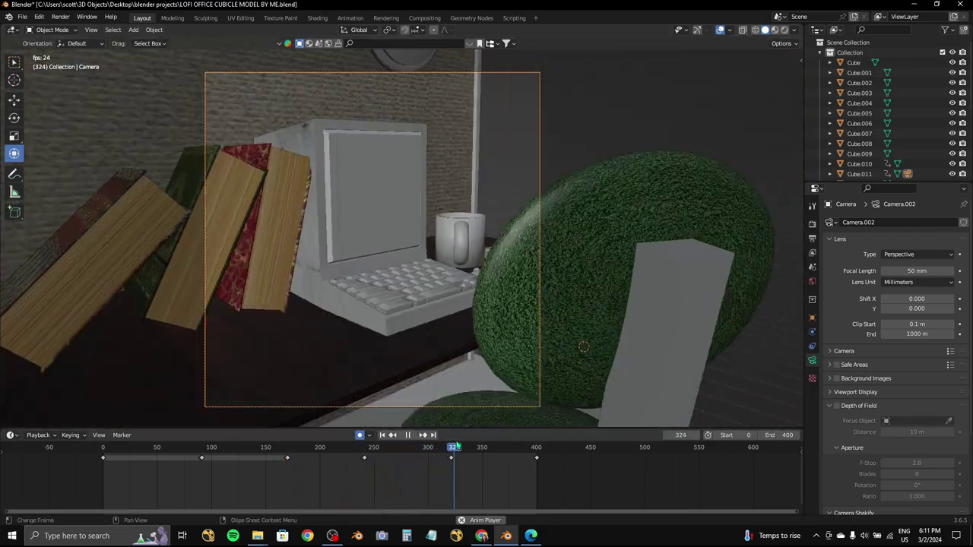
drag(454, 451, 268, 434)
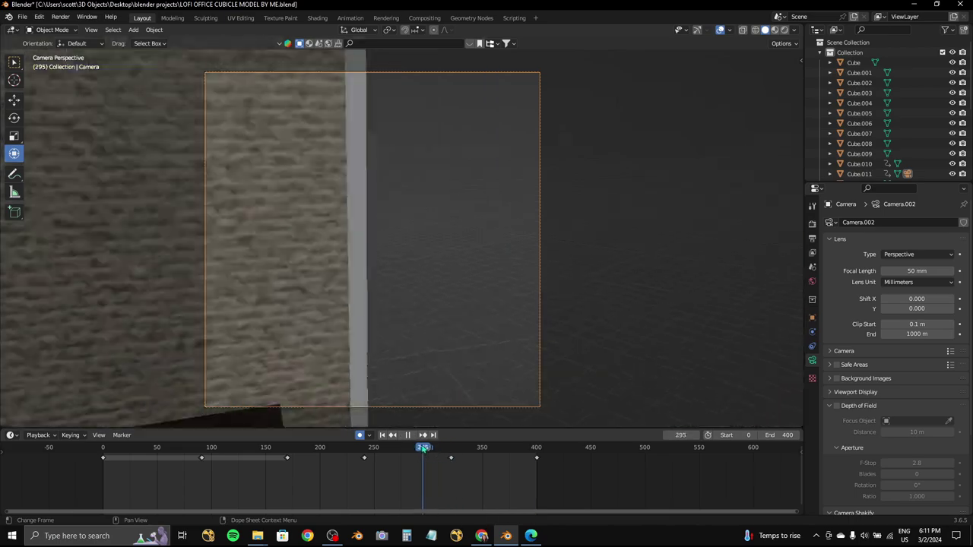
key(space)
- Duplicate the camera keyframe near frame 170 onto frame 240 and another onto frame 320
scroll(341, 487, up, 4)
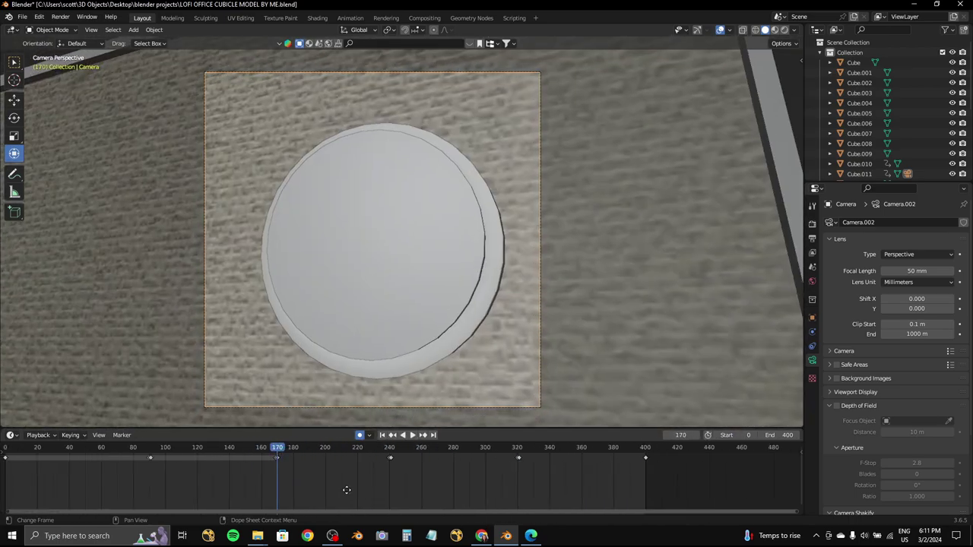
click(370, 435)
drag(240, 458, 391, 448)
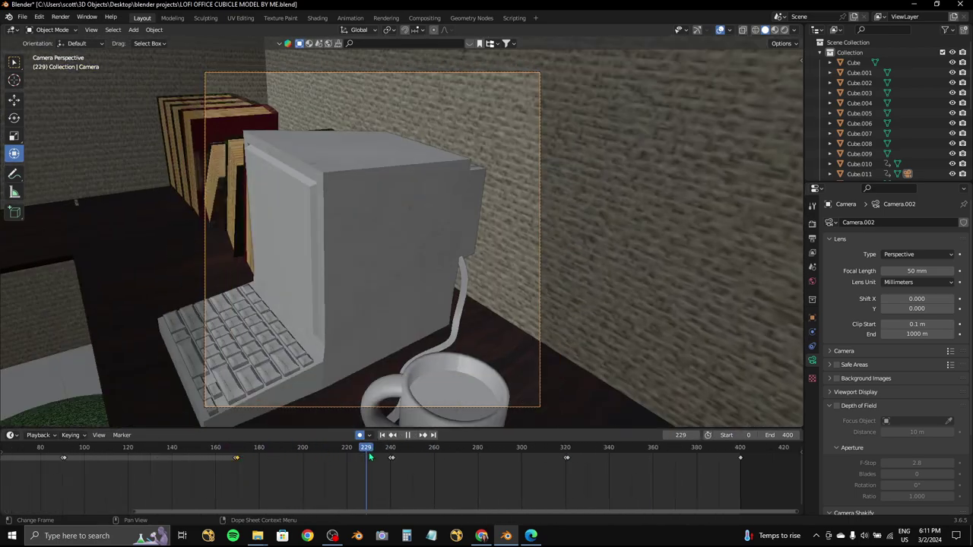
key(shift+d)
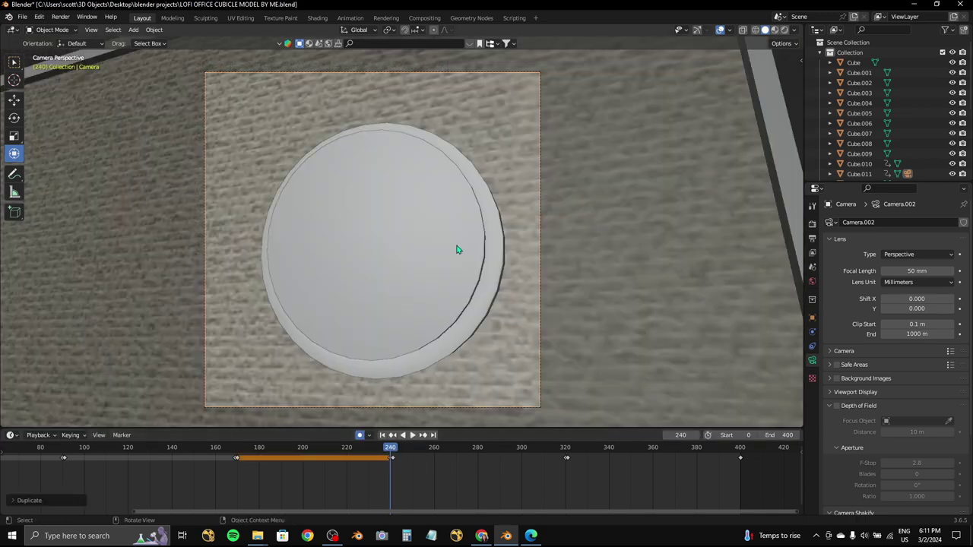
key(Right)
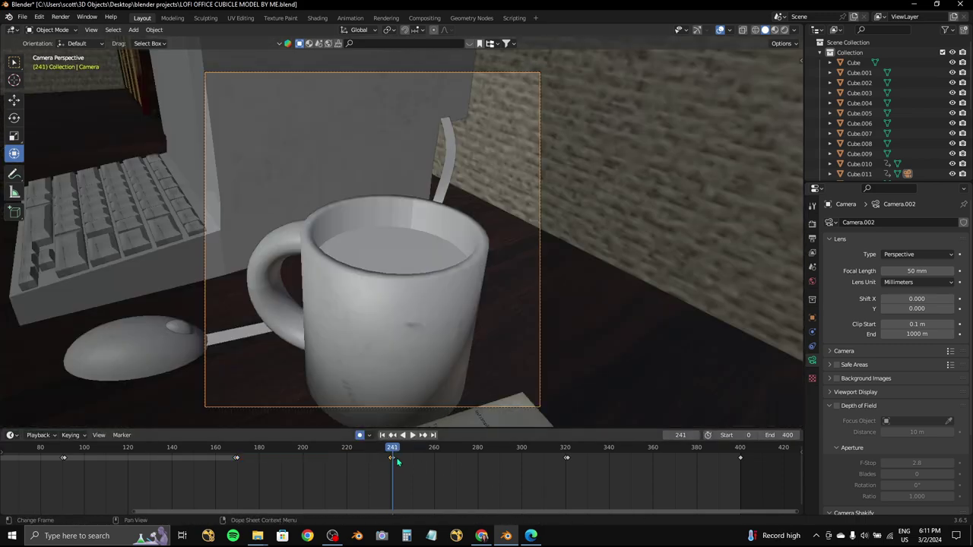
key(Up)
key(shift+d)
click(668, 467)
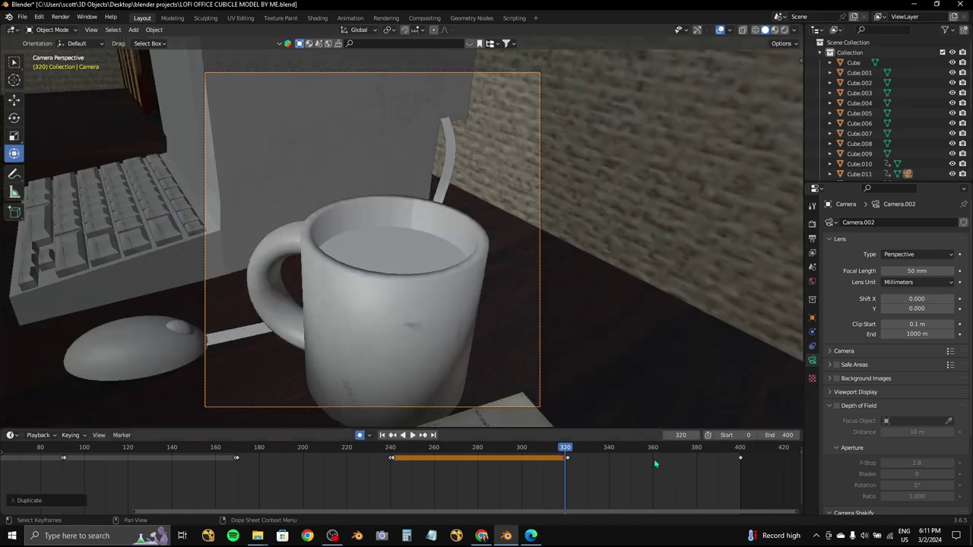
- Pull the camera back at frame 320 to show more desk, adjust its angle, and stop playback
key(s)
click(610, 314)
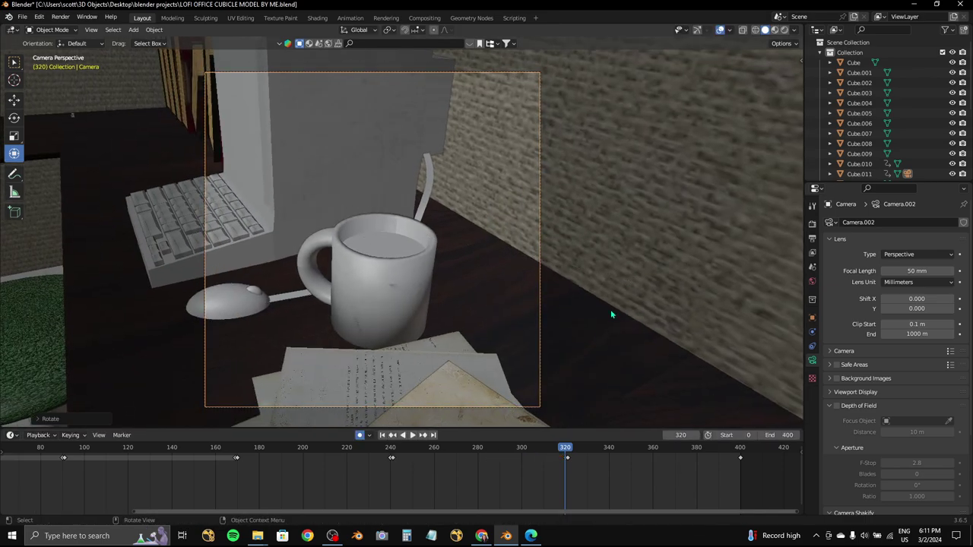
key(space)
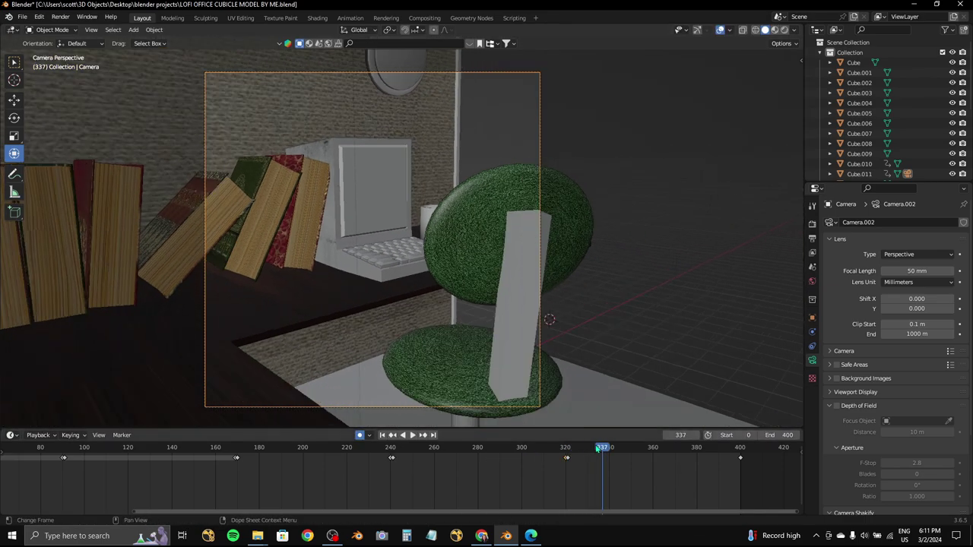
click(568, 450)
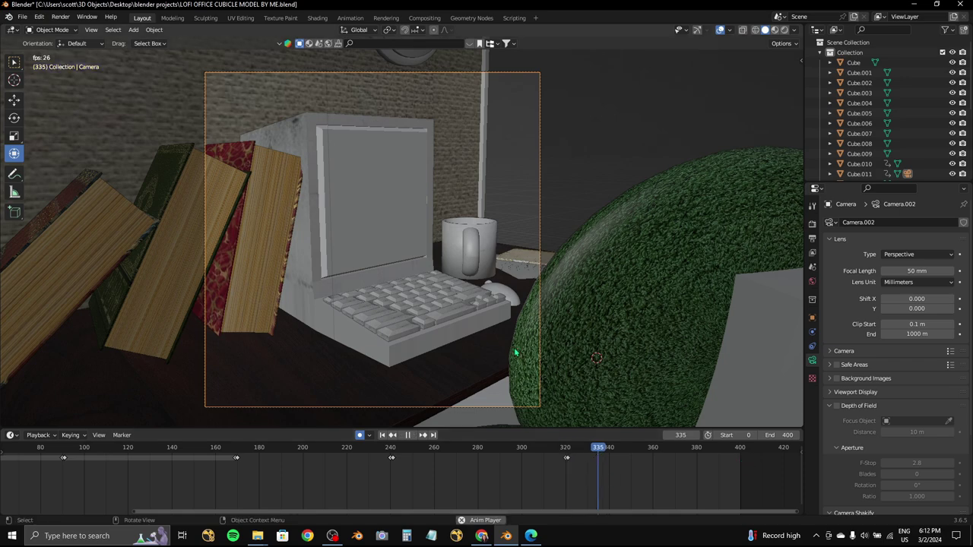
click(373, 238)
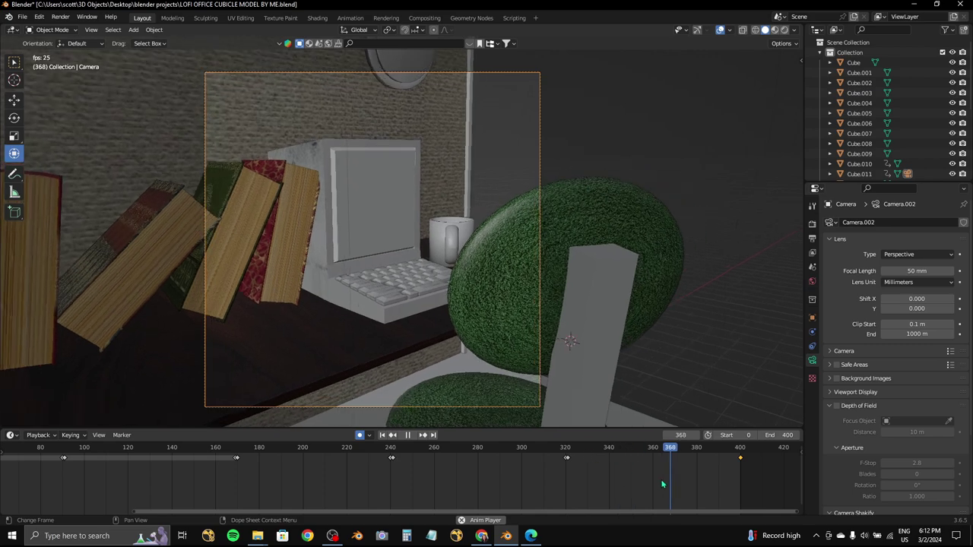
key(Escape)
click(812, 268)
- Preview the camera fly-through in rendered shading with the render sampling settings shown
click(812, 226)
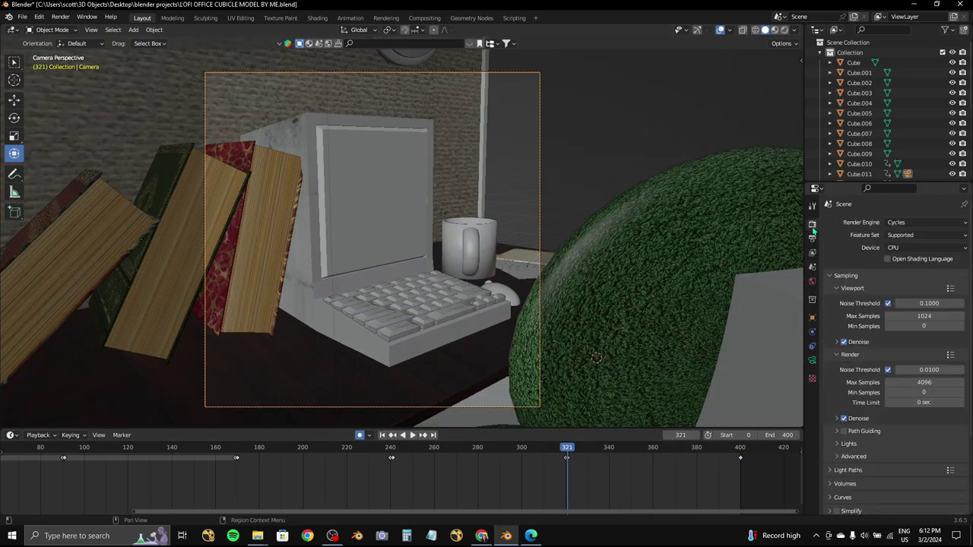
key(space)
key(shift+z)
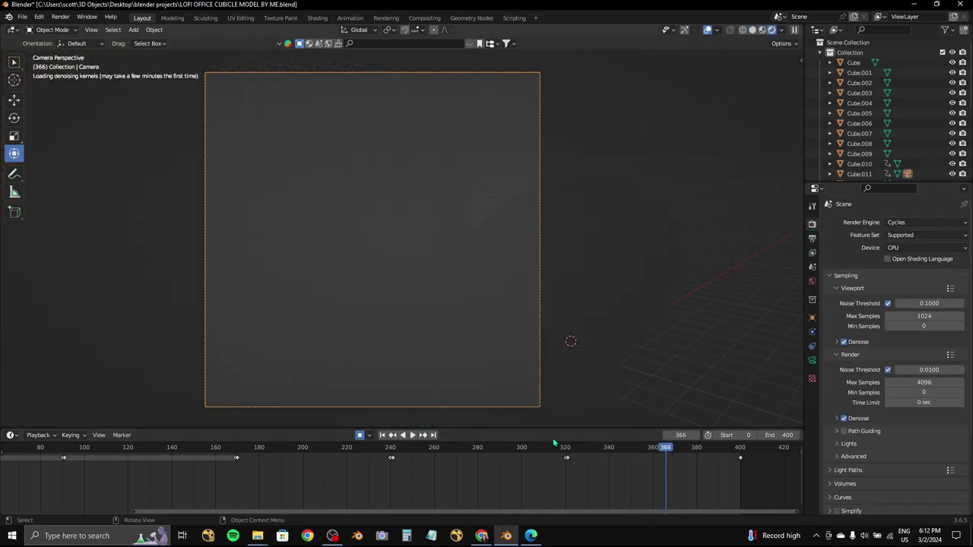
key(space)
- Set the computer material's screen emission colour to cyan
click(384, 225)
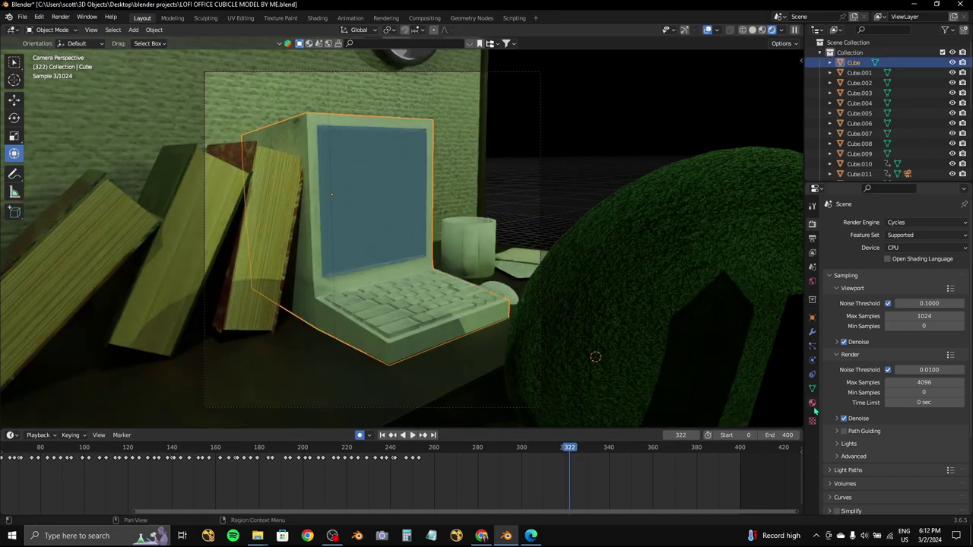
click(812, 403)
scroll(539, 449, down, 3)
key(shift+Left)
scroll(904, 441, down, 5)
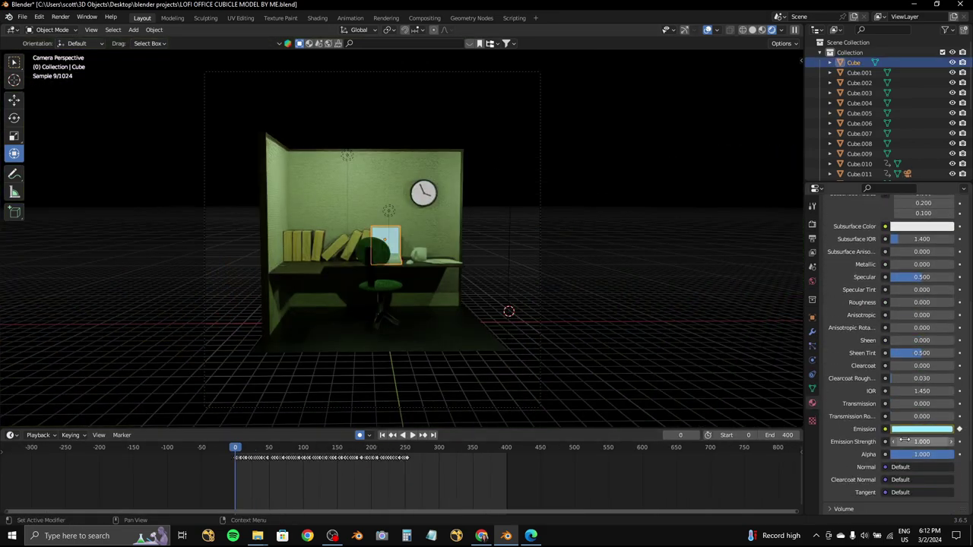
click(916, 429)
drag(918, 384, 897, 383)
- Replay the fly-through, stop at frame 80 with the computer selected, and enter Edit Mode
key(space)
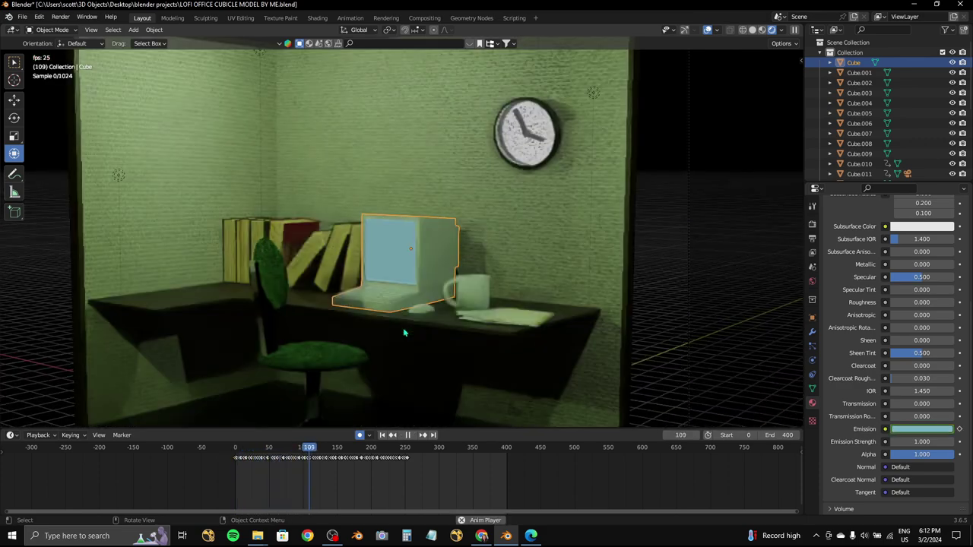
key(space)
key(alt+a)
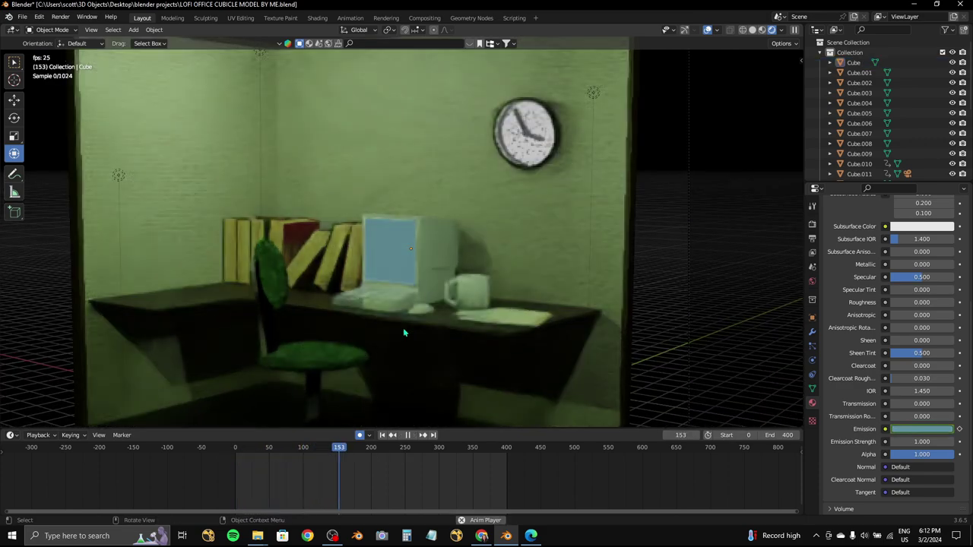
key(ctrl+z)
key(shift+Left)
key(alt+a)
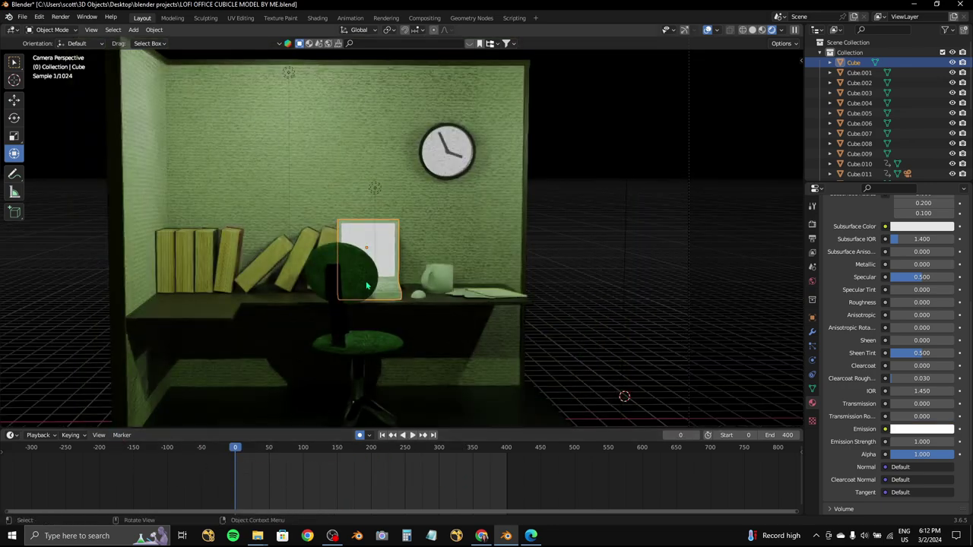
key(space)
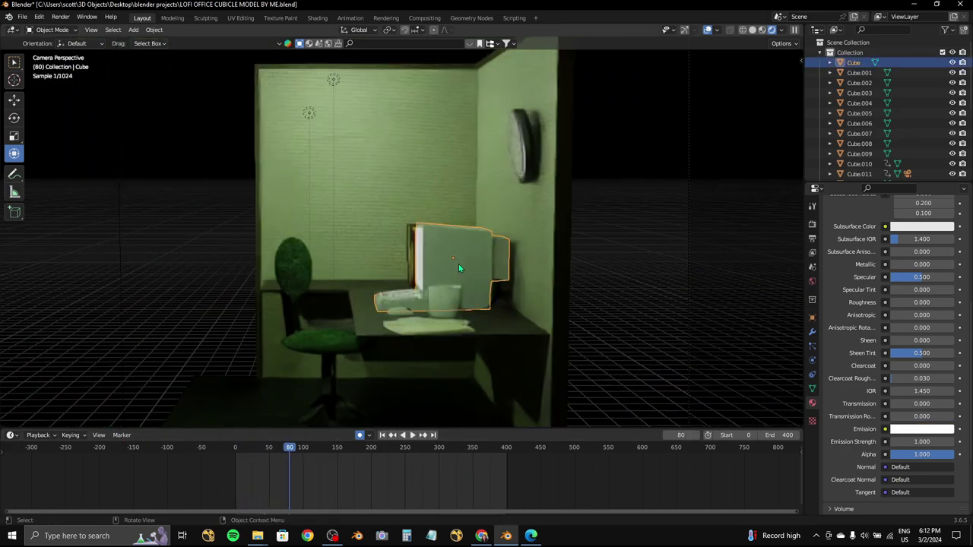
click(458, 264)
key(space)
click(52, 29)
click(53, 53)
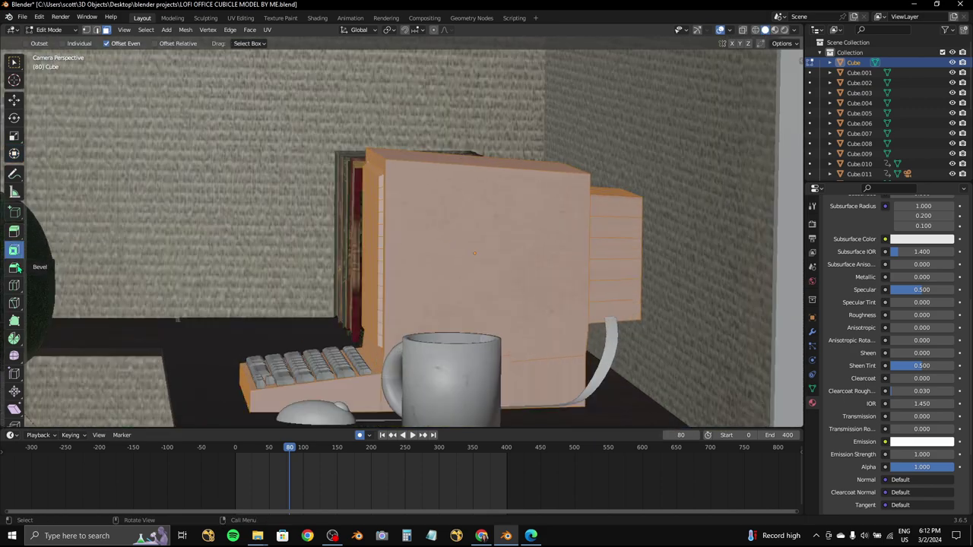
- Switch back to Object Mode and select the computer model on the desk
click(13, 267)
middle_drag(229, 251, 3, 242)
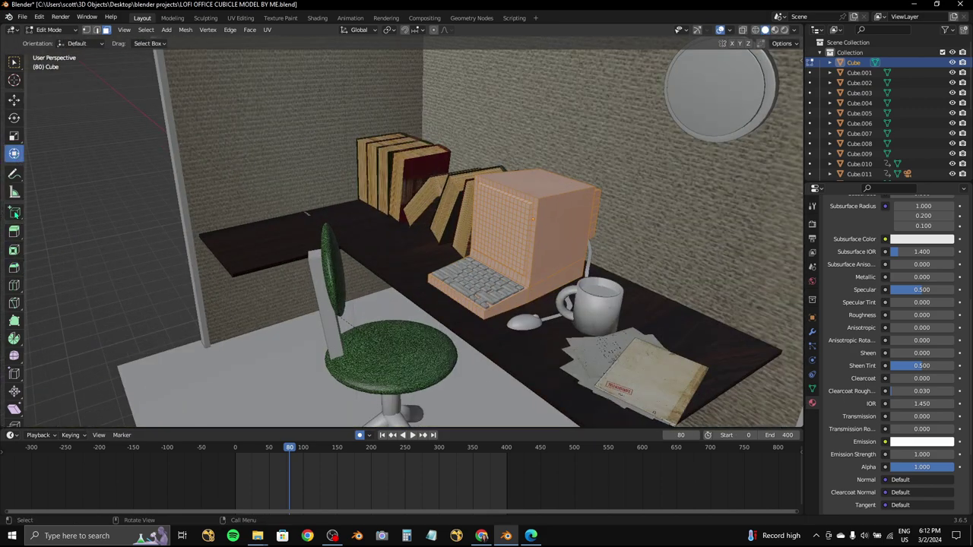
middle_drag(306, 214, 233, 233)
click(53, 30)
click(54, 68)
mouse_move(365, 167)
middle_down()
mouse_move(443, 155)
mouse_move(396, 197)
middle_up()
click(52, 30)
click(53, 41)
scroll(64, 163, down, 8)
click(348, 417)
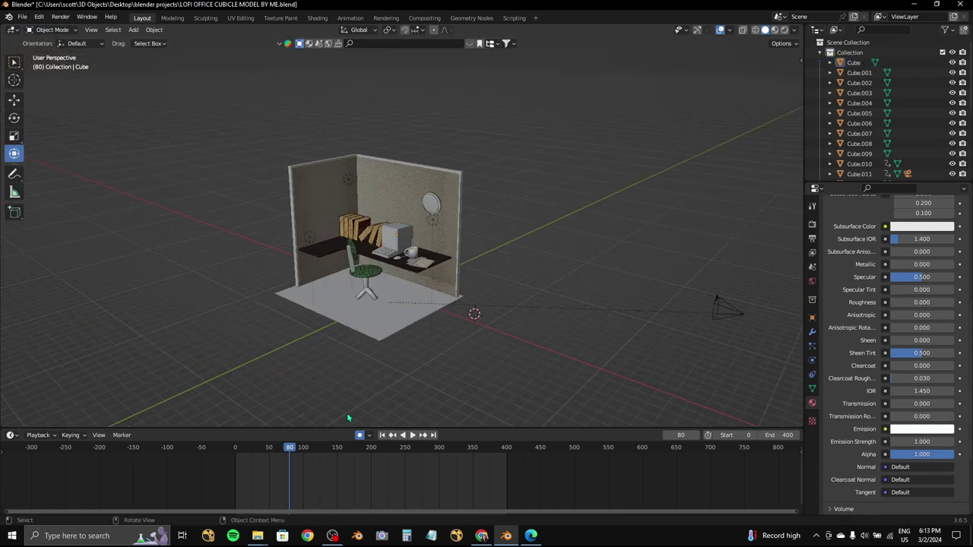
scroll(384, 238, up, 5)
click(395, 241)
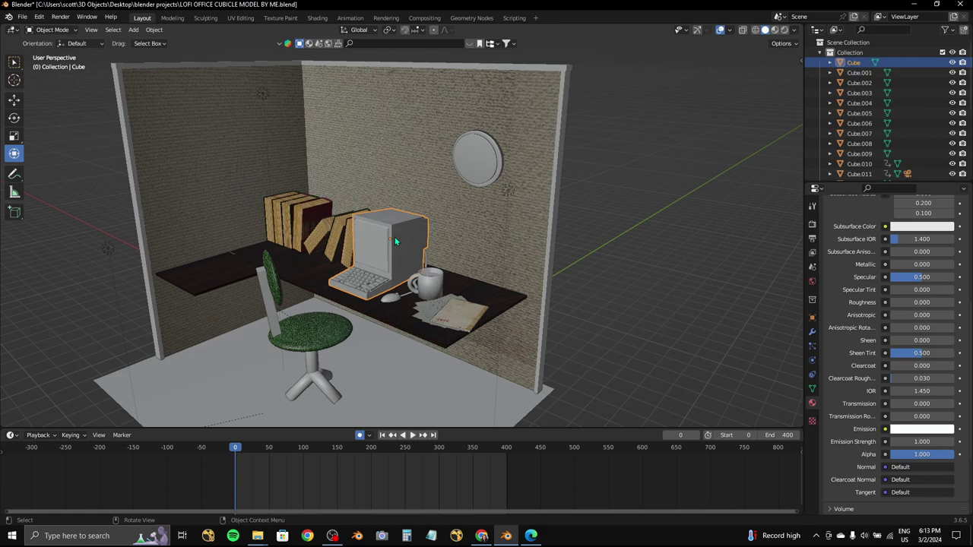
- Enter Edit Mode on the computer mesh and bevel its edges with Ctrl+B
click(697, 29)
scroll(380, 243, up, 4)
click(52, 30)
click(49, 53)
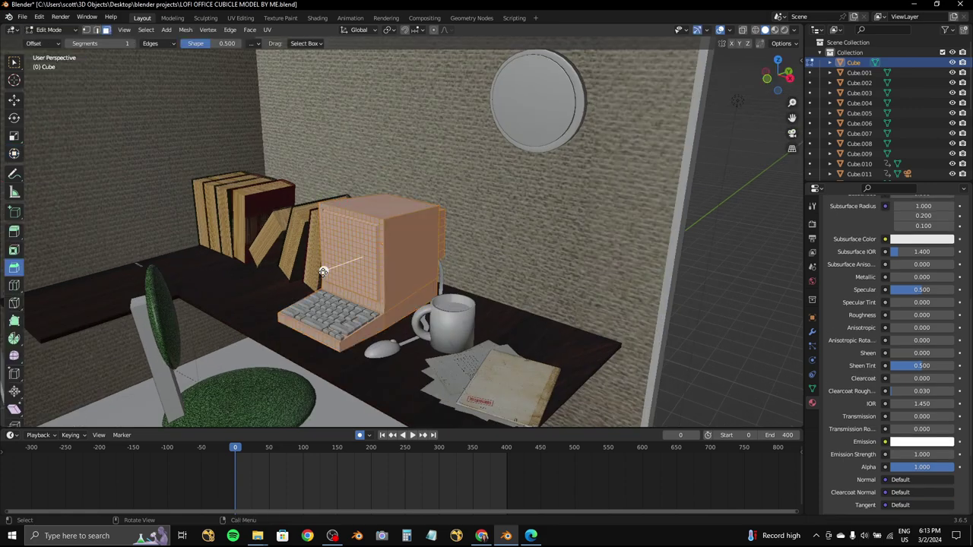
middle_drag(323, 271, 267, 284)
scroll(267, 284, up, 4)
key(ctrl+b)
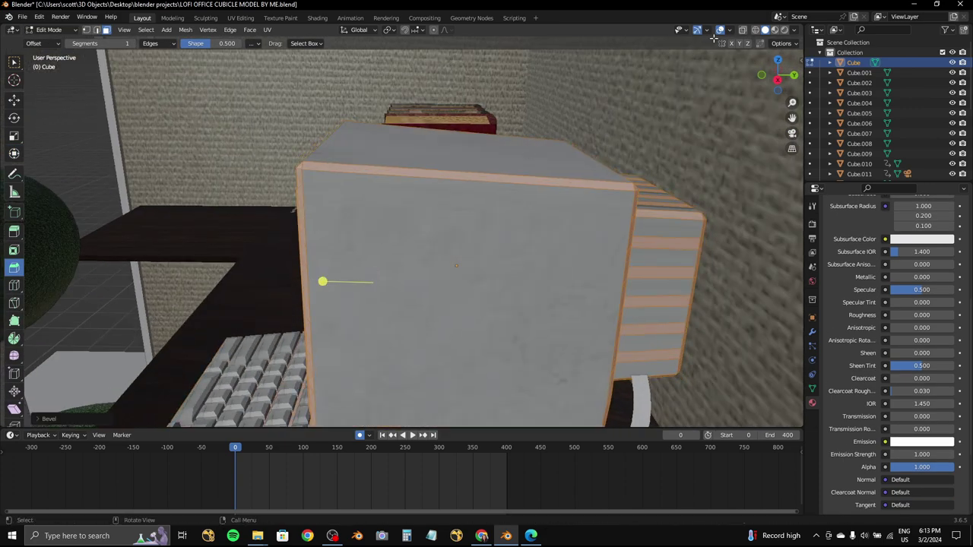
click(321, 281)
mouse_move(321, 280)
middle_down()
mouse_move(413, 267)
mouse_move(226, 320)
middle_up()
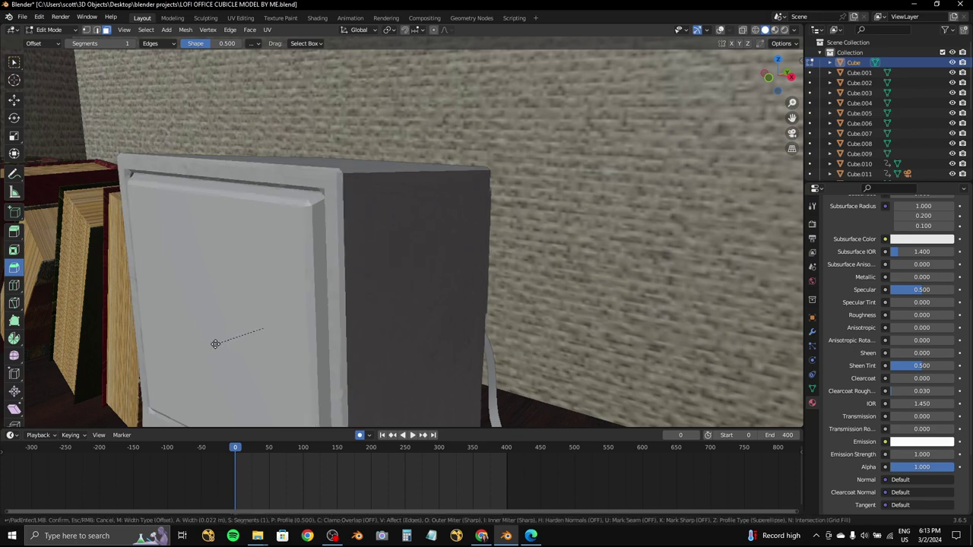
click(213, 343)
- Return to Object Mode, shade the computer smooth, and save the cubicle file
scroll(319, 311, down, 5)
middle_drag(319, 310, 294, 288)
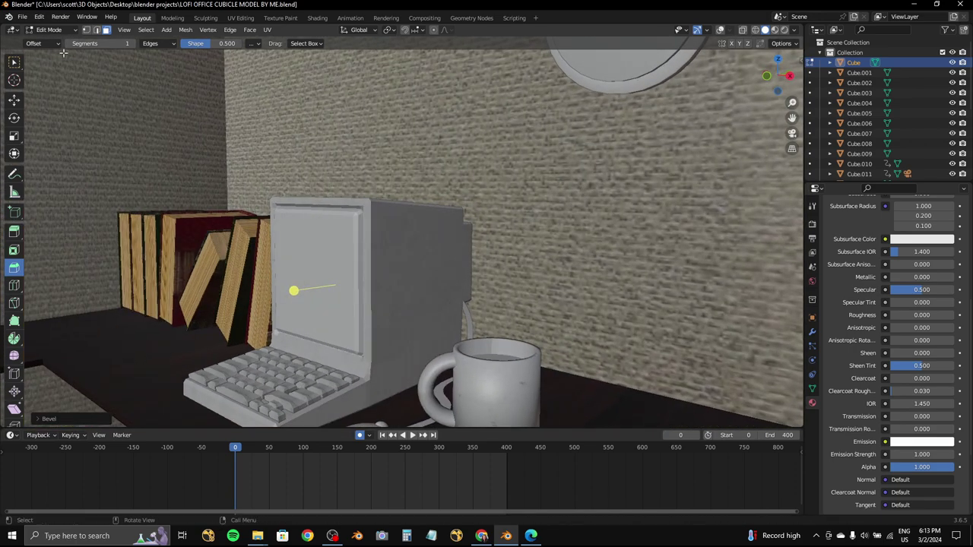
click(48, 29)
click(42, 36)
click(721, 30)
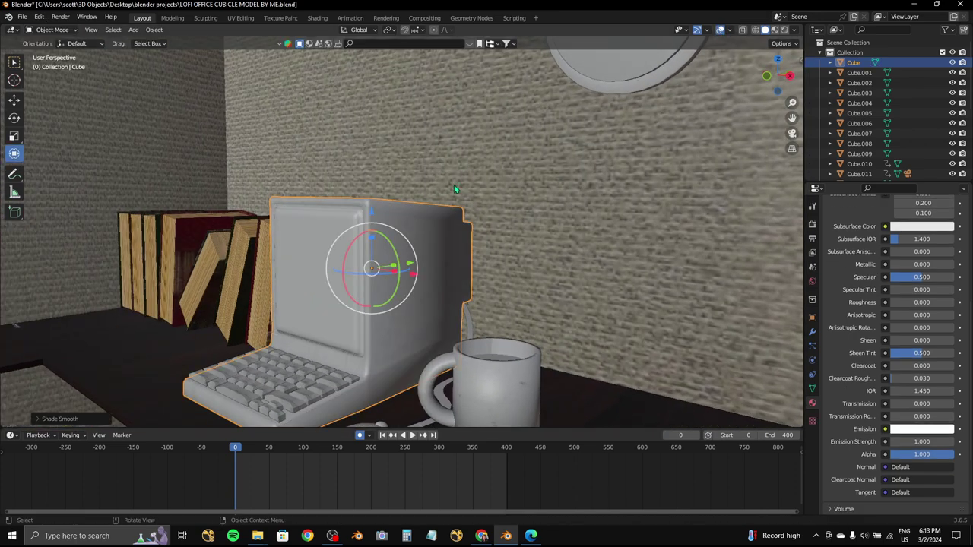
key(KP_0)
key(alt+a)
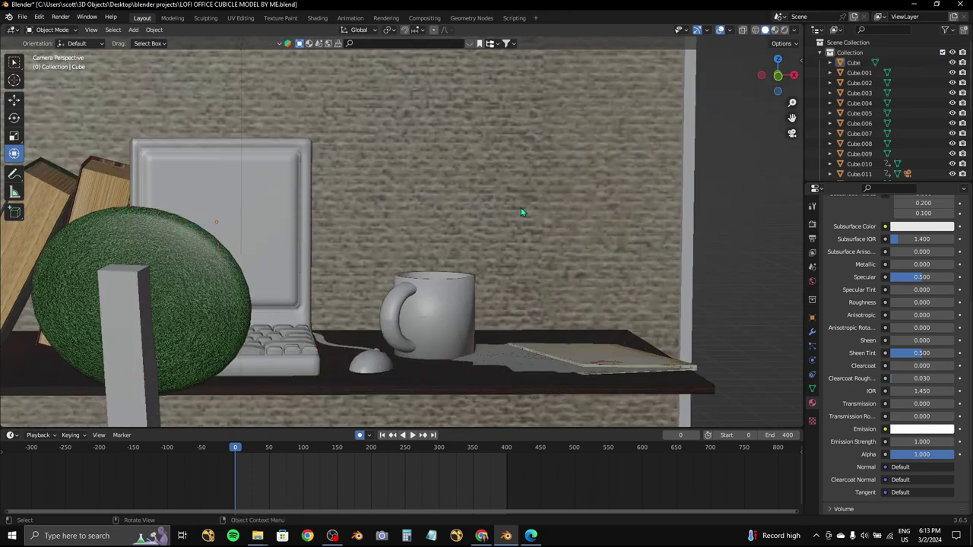
key(ctrl+s)
- Minimise the screen recorder window and look through the scene camera
scroll(474, 316, down, 3)
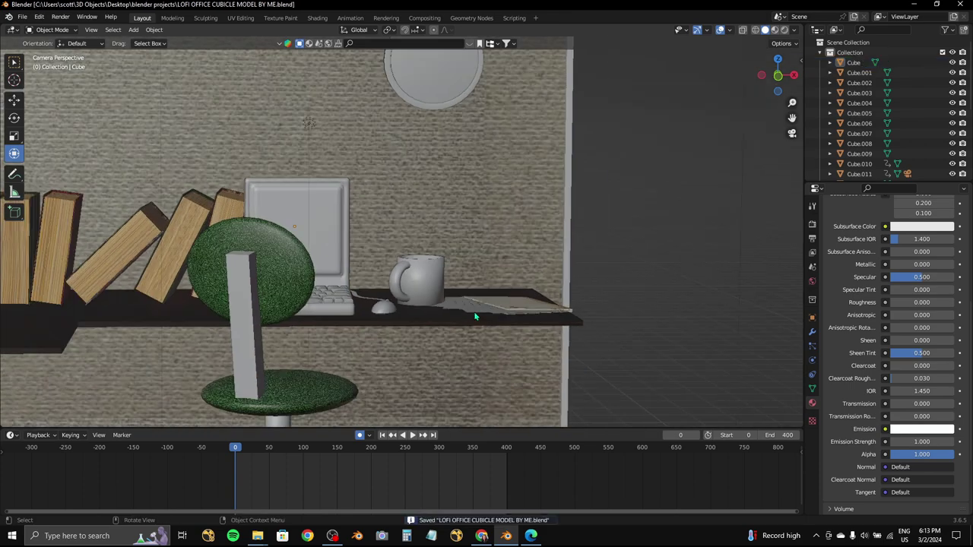
click(335, 535)
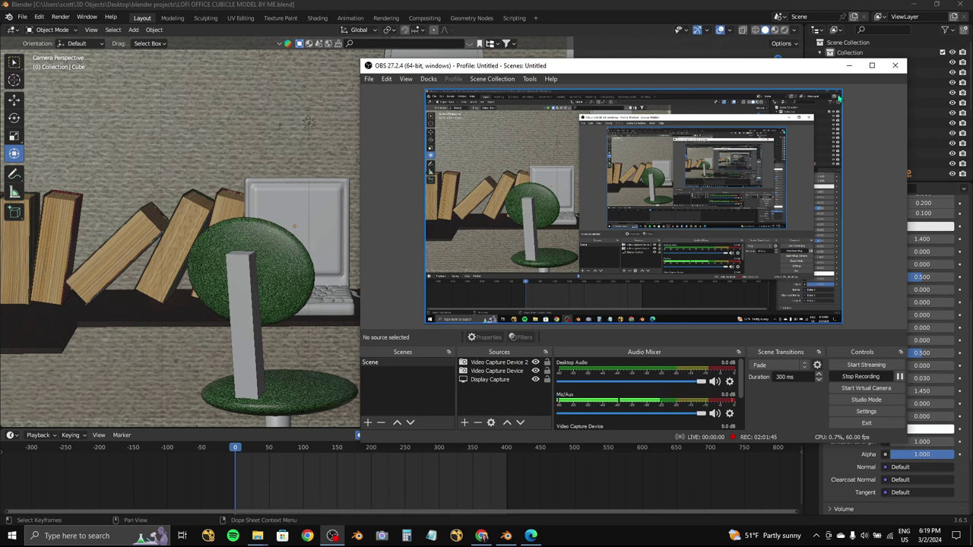
click(849, 65)
scroll(420, 260, down, 5)
scroll(420, 260, up, 4)
scroll(421, 260, up, 2)
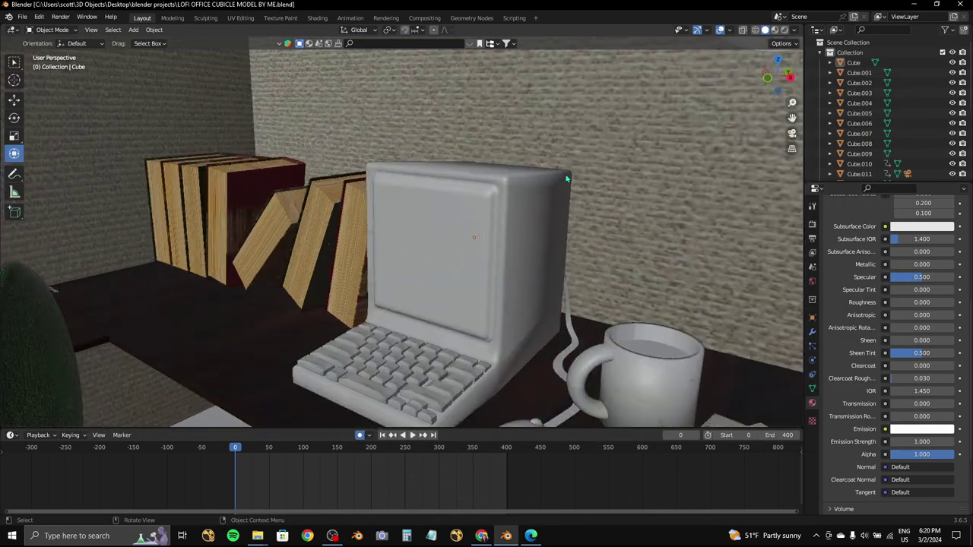
key(KP_0)
- Preview the camera animation in rendered view and inspect the coffee mug's base colour
click(784, 30)
drag(235, 449, 417, 453)
click(374, 243)
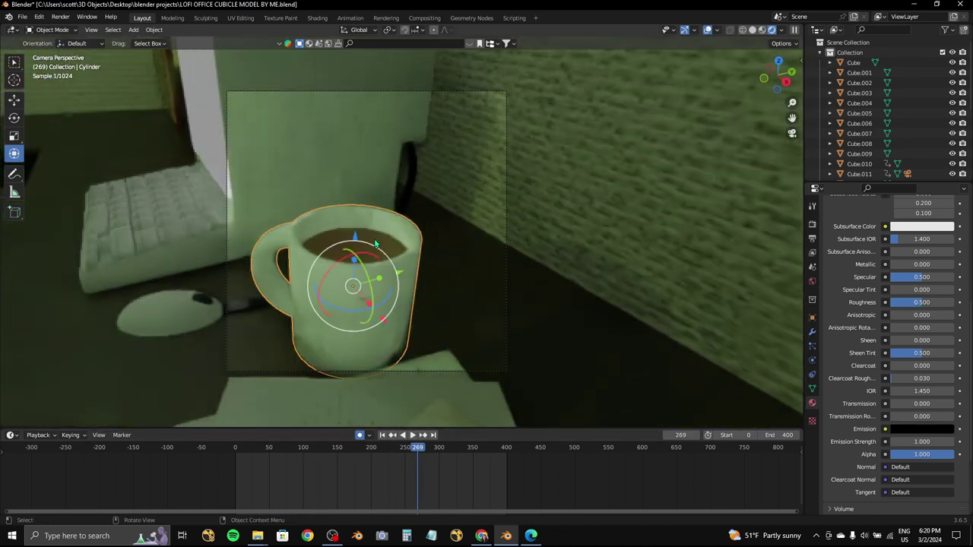
scroll(374, 243, up, 3)
scroll(889, 342, up, 5)
click(921, 351)
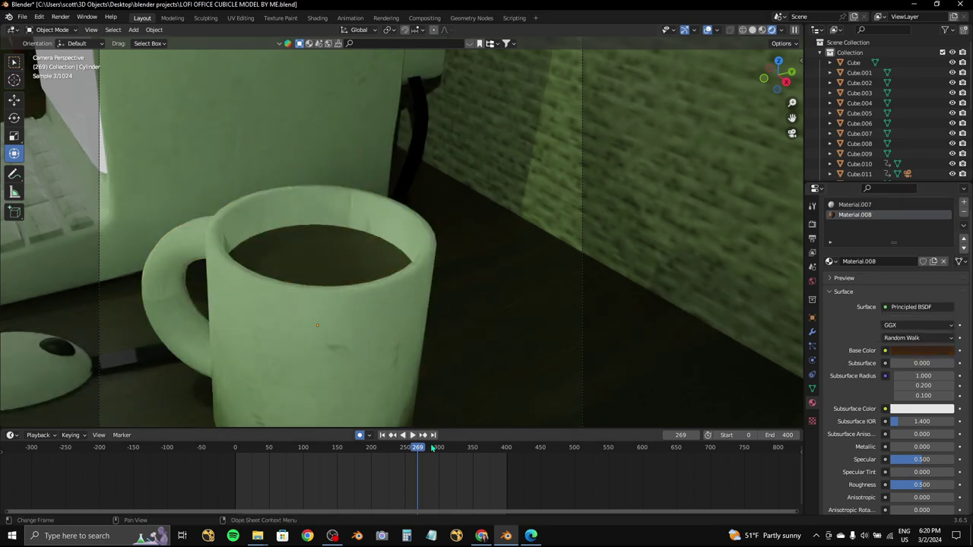
drag(432, 450, 443, 454)
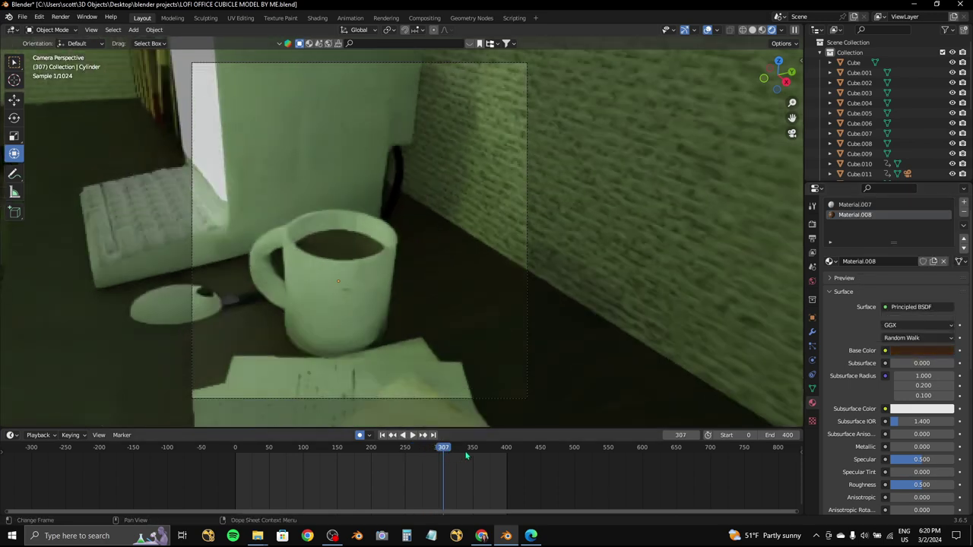
key(space)
- Dim the computer screen's emission from white to grey and duplicate its keyframes later
key(shift+Left)
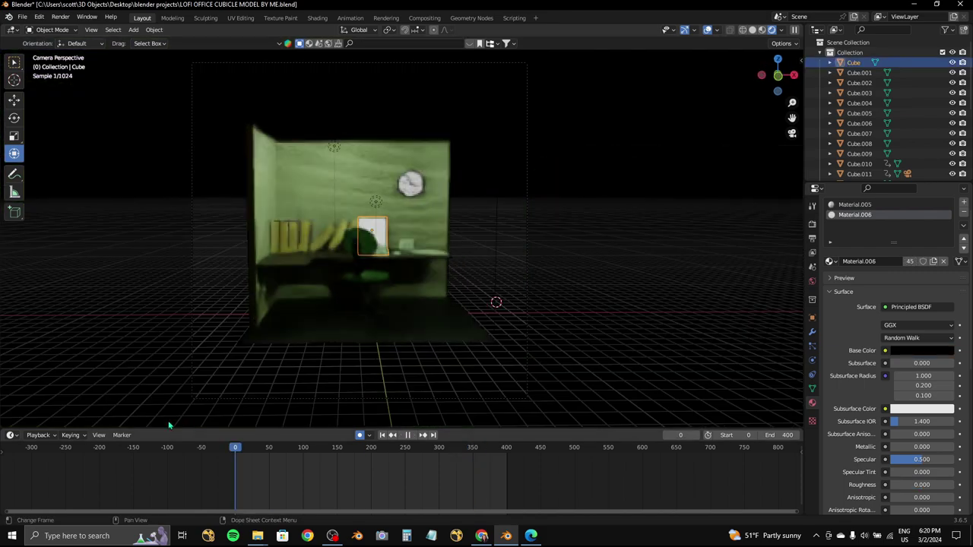
key(space)
scroll(916, 428, down, 6)
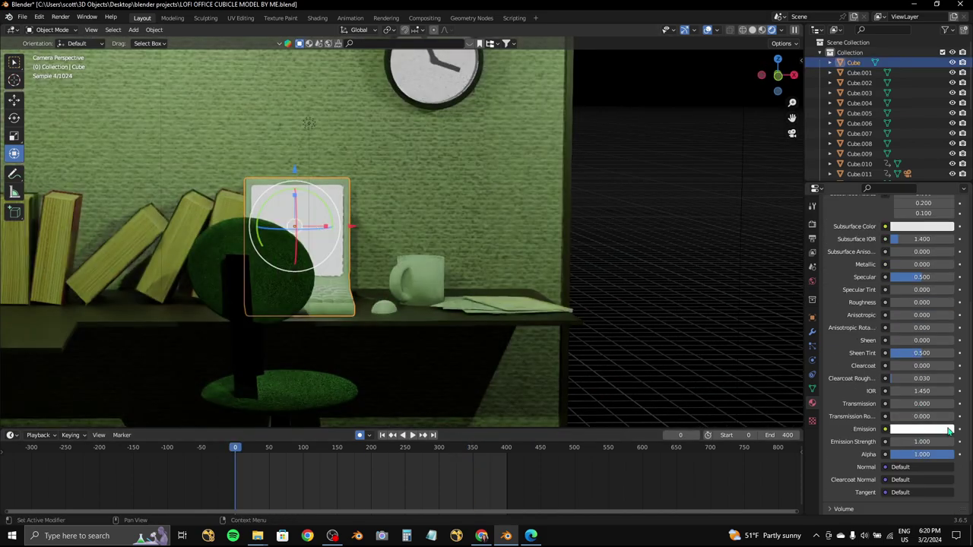
click(949, 430)
mouse_move(946, 288)
mouse_down()
mouse_move(945, 314)
mouse_move(961, 293)
mouse_move(946, 309)
mouse_up()
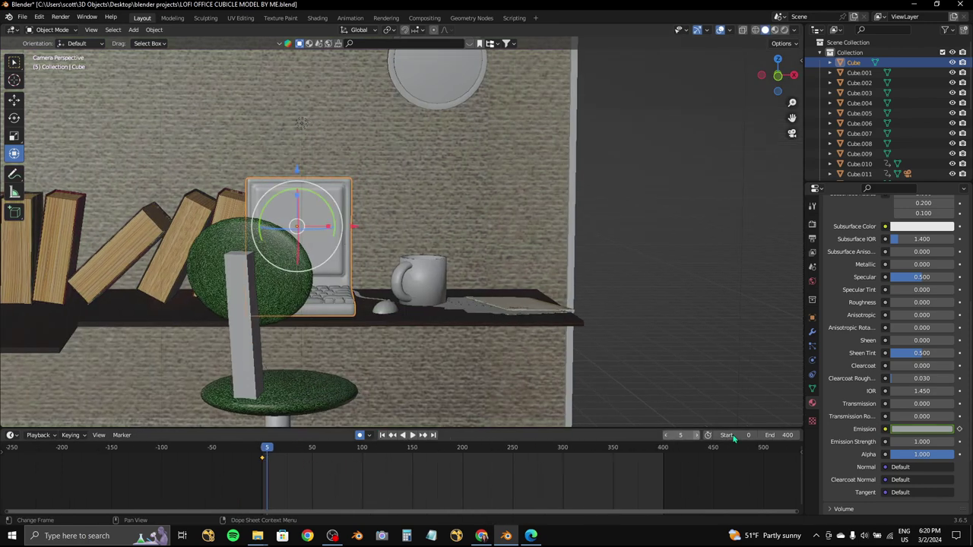
click(921, 428)
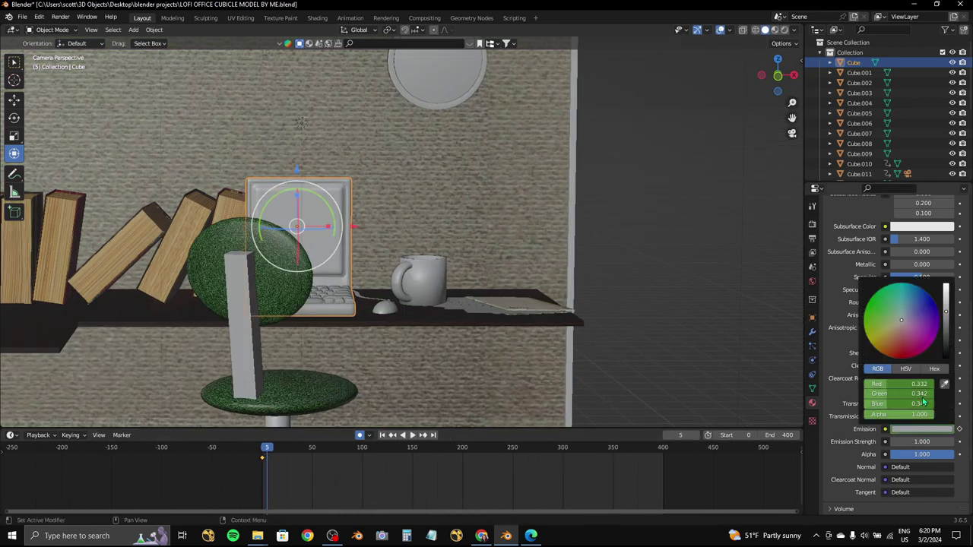
scroll(373, 478, up, 3)
key(g)
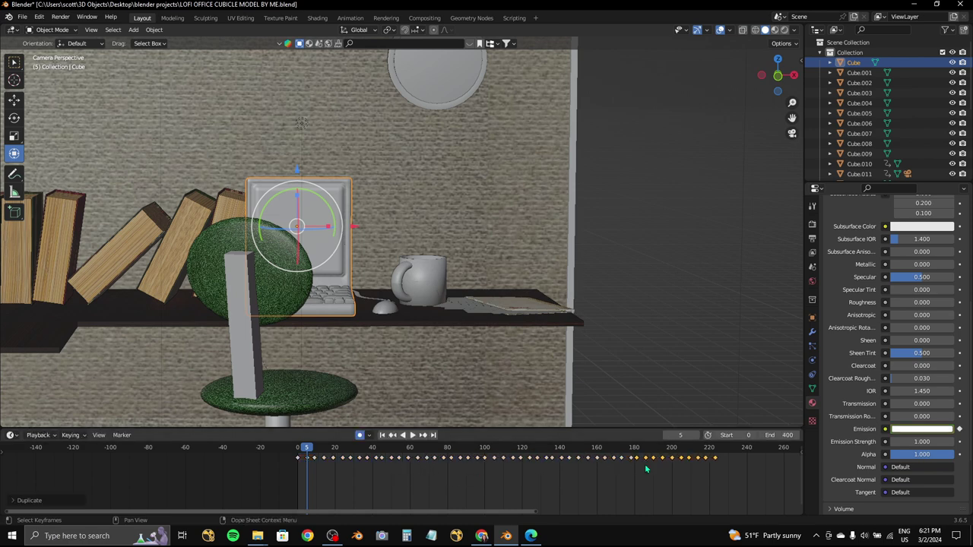
- Duplicate the screen's emission keyframes, place the copies later, and play the animation
key(shift+d)
scroll(477, 483, down, 2)
key(shift+d)
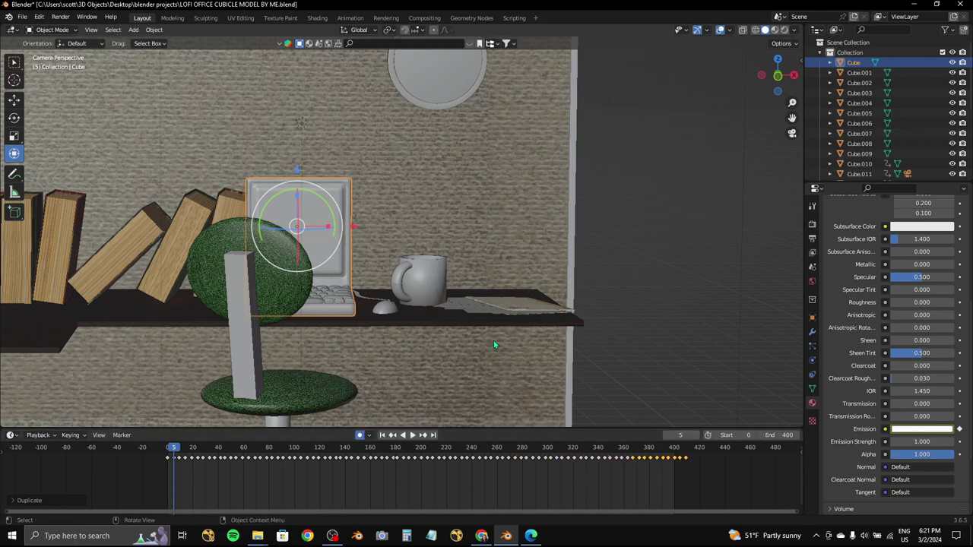
click(146, 449)
key(space)
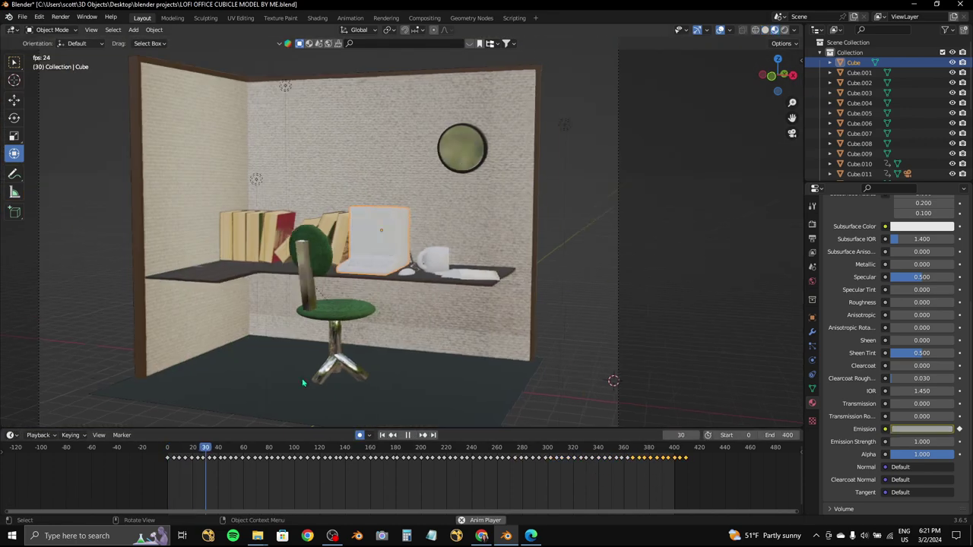
- Box-select all keyframes, scale them into a shorter span, and preview from frame 0
drag(742, 467, 66, 448)
key(s)
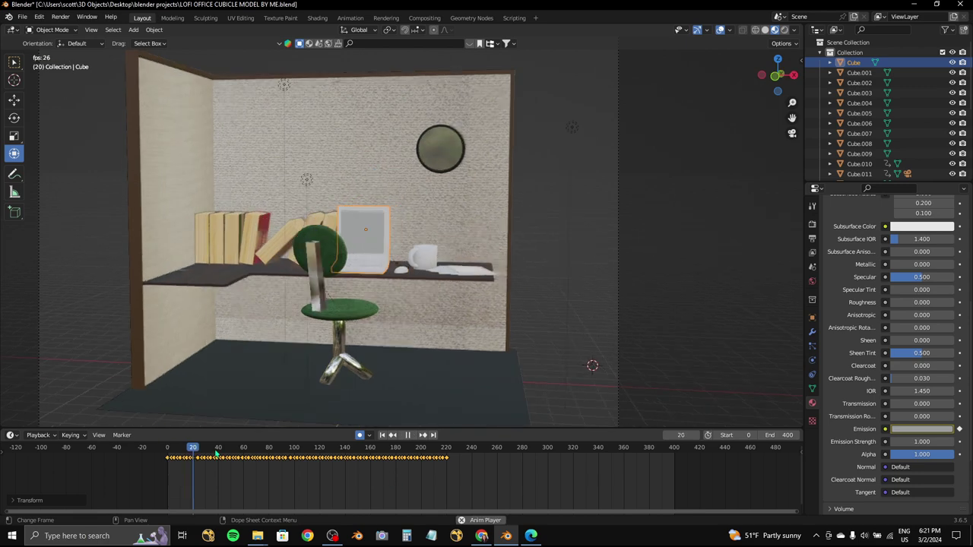
click(324, 474)
key(space)
key(Escape)
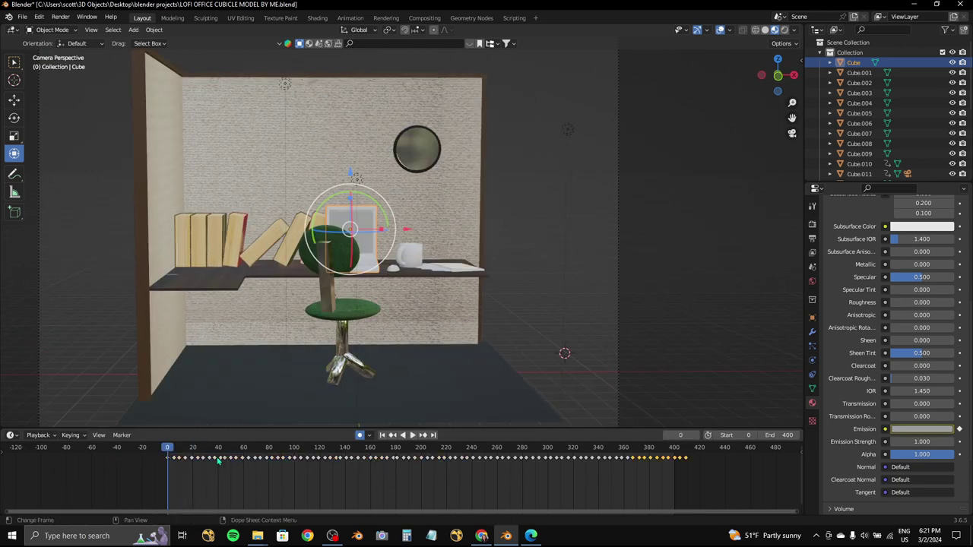
scroll(285, 469, up, 3)
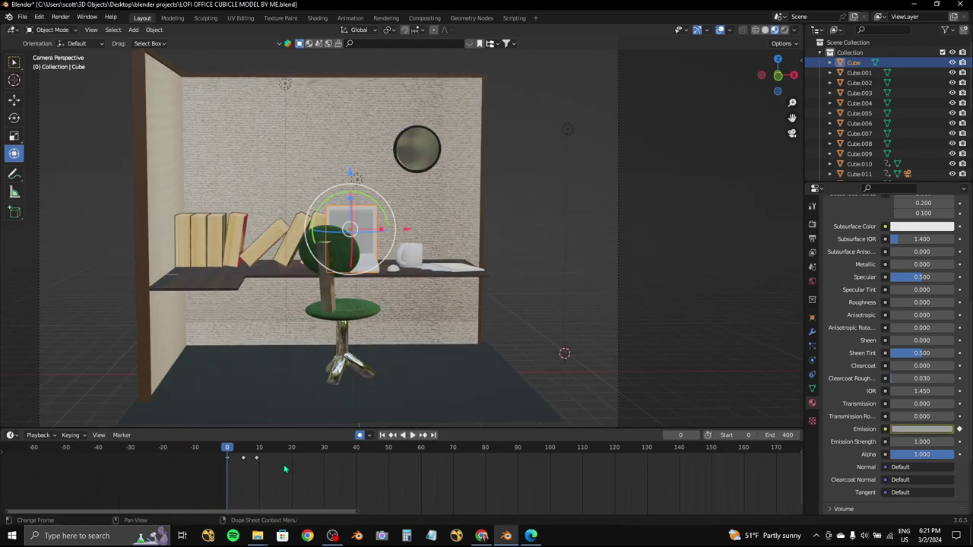
- Step through frames 3, 8 and 13, adjusting and keying the screen's emission brightness
click(238, 456)
scroll(316, 458, up, 2)
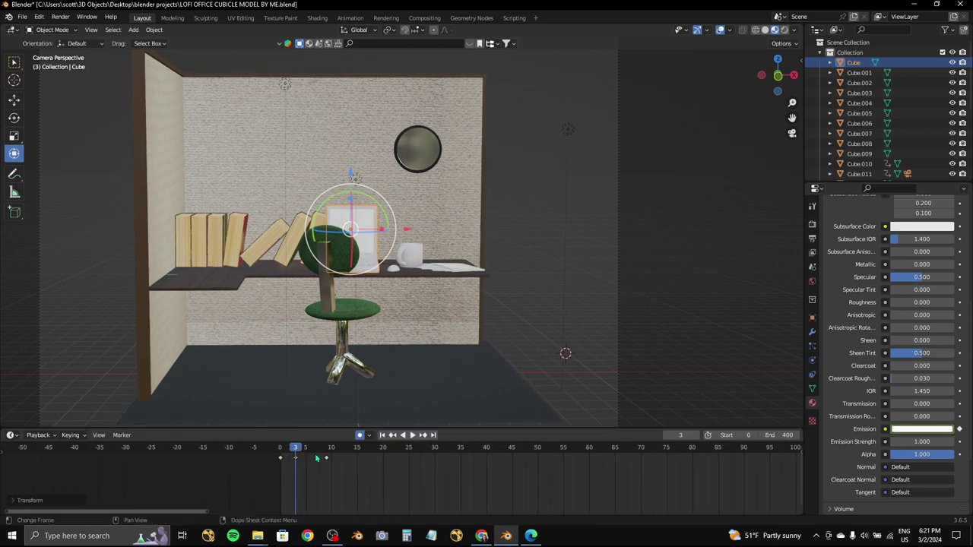
click(321, 461)
click(922, 429)
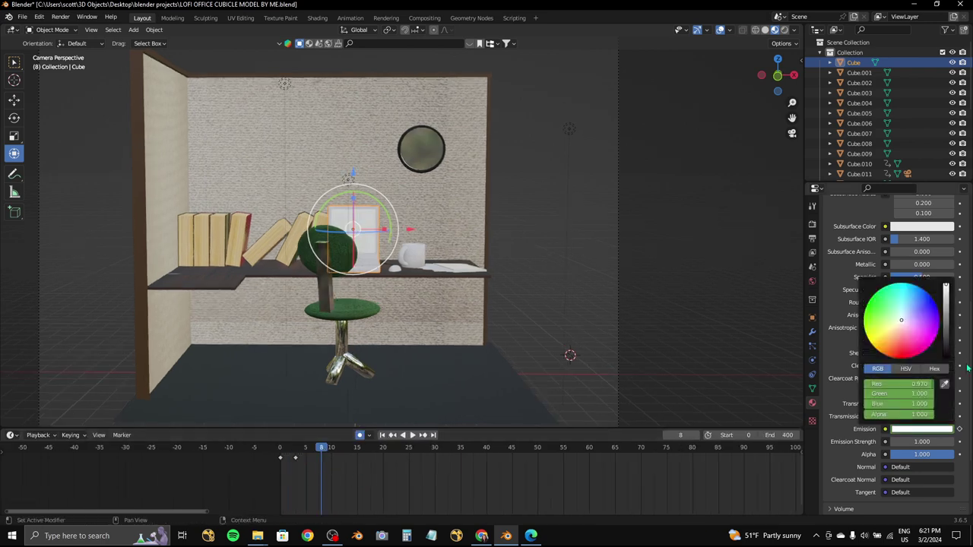
click(347, 456)
click(922, 429)
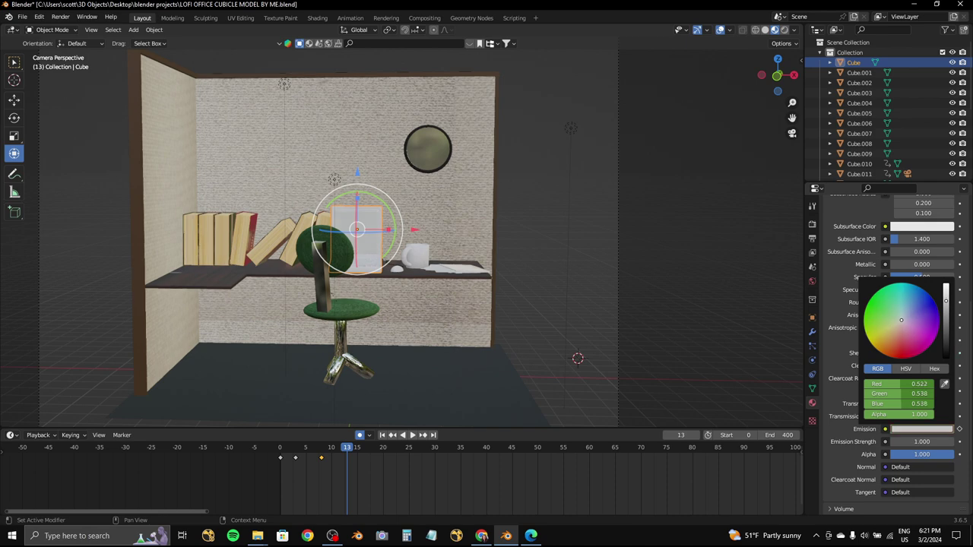
mouse_move(946, 301)
mouse_down()
mouse_move(945, 331)
mouse_move(946, 293)
mouse_up()
key(i)
- Key the emission colour at frames 18, 23 and 28 with varying brightness
click(372, 448)
click(922, 429)
key(i)
click(399, 448)
click(922, 428)
key(i)
click(424, 449)
click(922, 429)
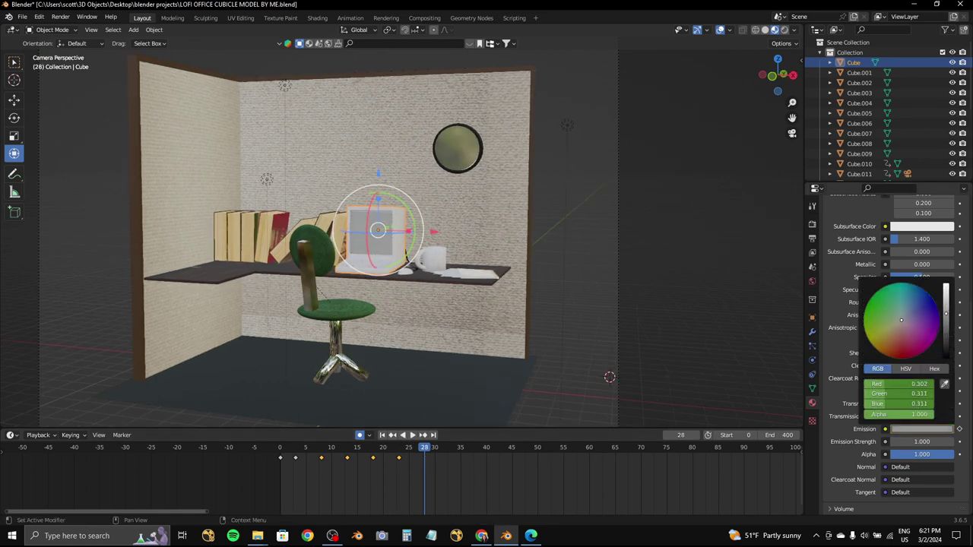
- Duplicate all flicker keys, scale them tighter, and preview playback from the first frame
key(a)
scroll(456, 465, down, 3)
key(shift+d)
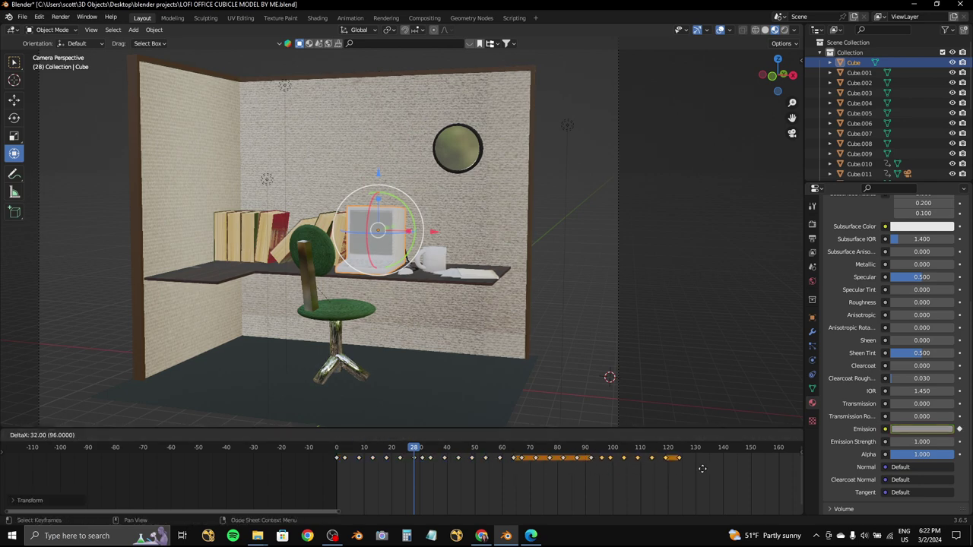
scroll(621, 465, down, 3)
key(shift+Left)
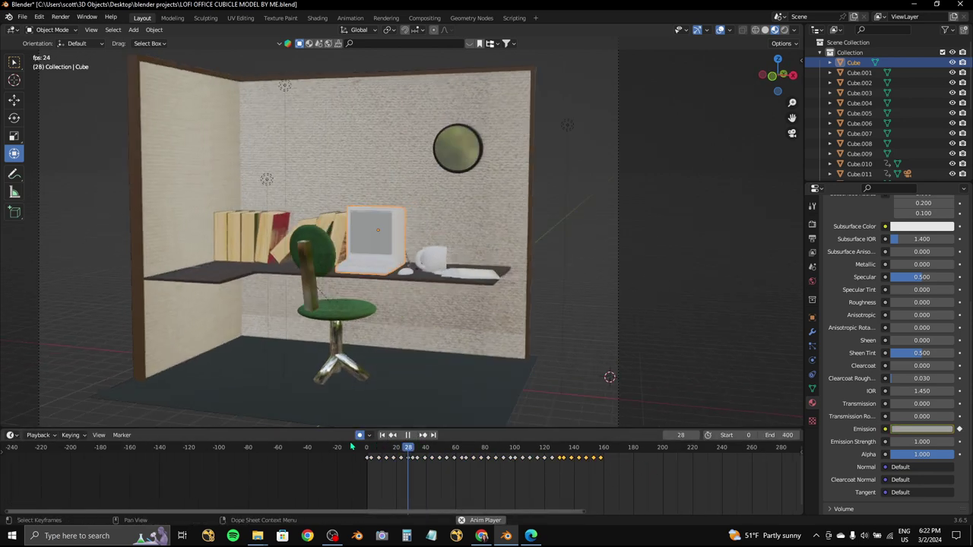
key(s)
click(493, 469)
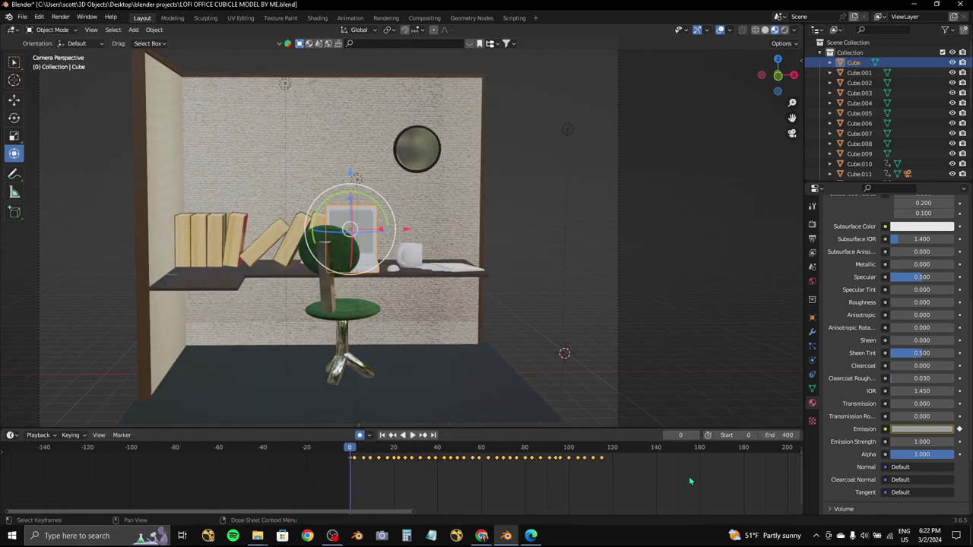
key(space)
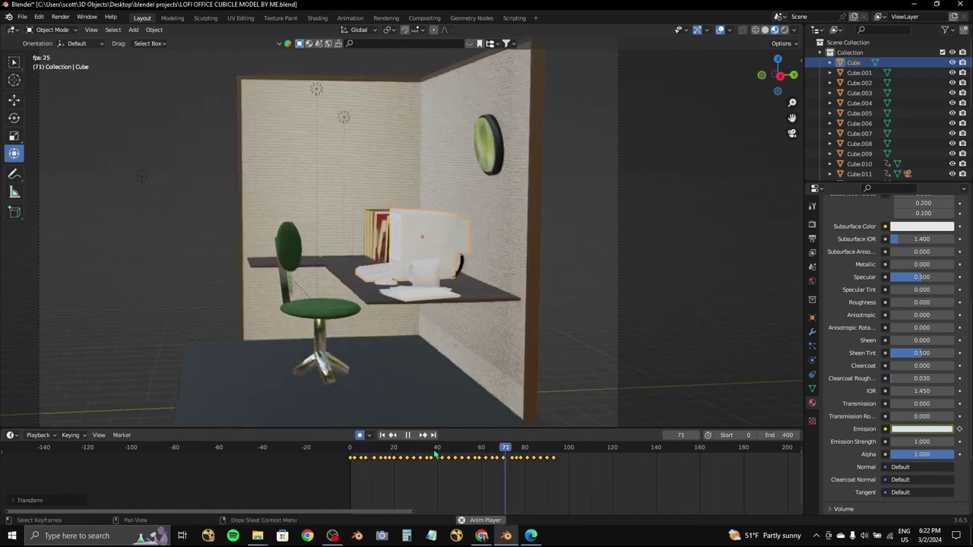
key(Escape)
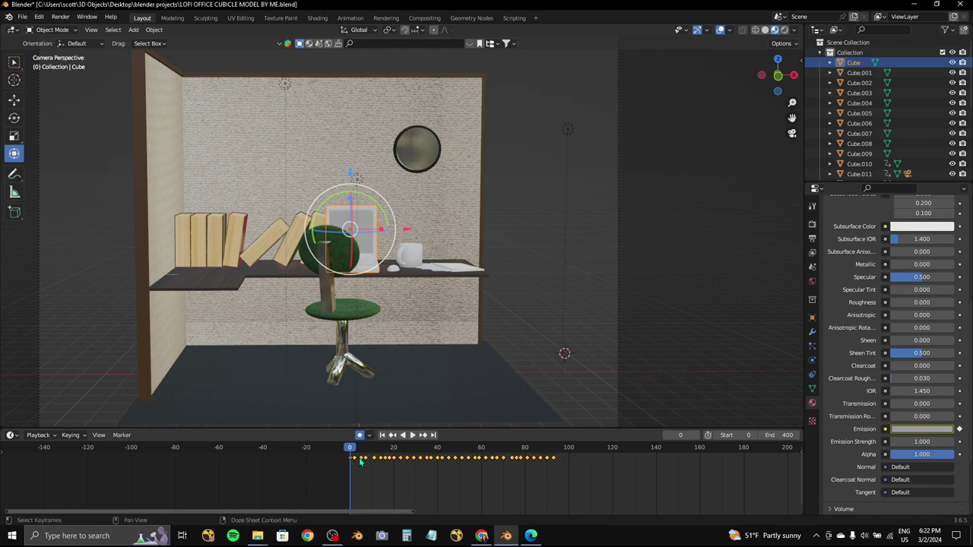
- Key full white emission at frame 0 and a dimmer cream tint at frame 5
scroll(359, 461, up, 3)
click(921, 428)
drag(948, 300, 949, 285)
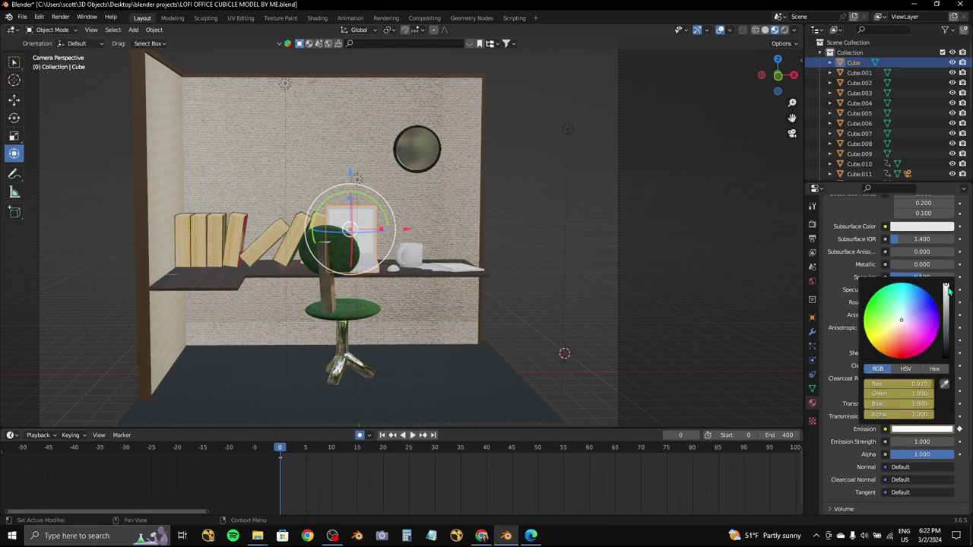
key(Right)
key(Right)
key(Right)
key(Right)
key(Right)
click(921, 429)
click(896, 323)
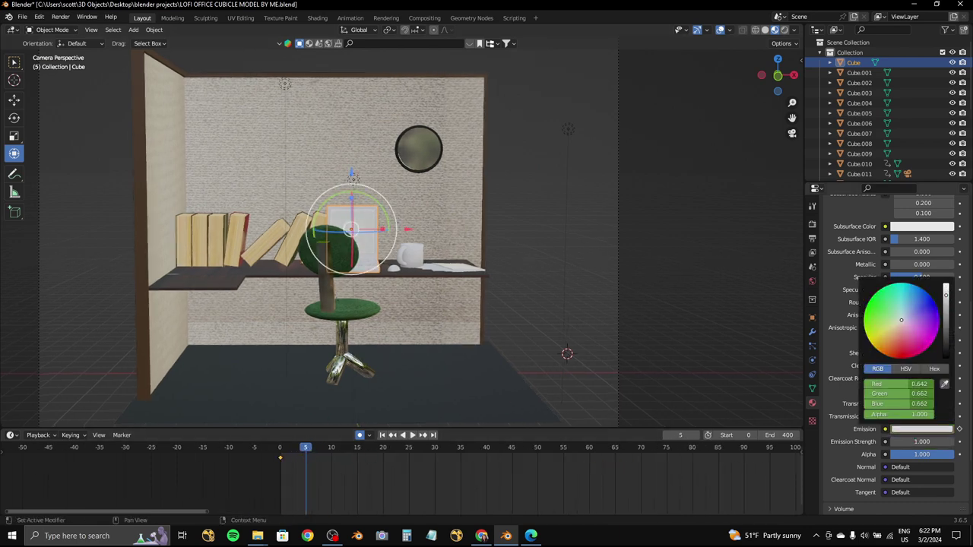
click(959, 429)
- Slide the duplicated emission keys further along the timeline and preview the playback
scroll(430, 472, down, 1)
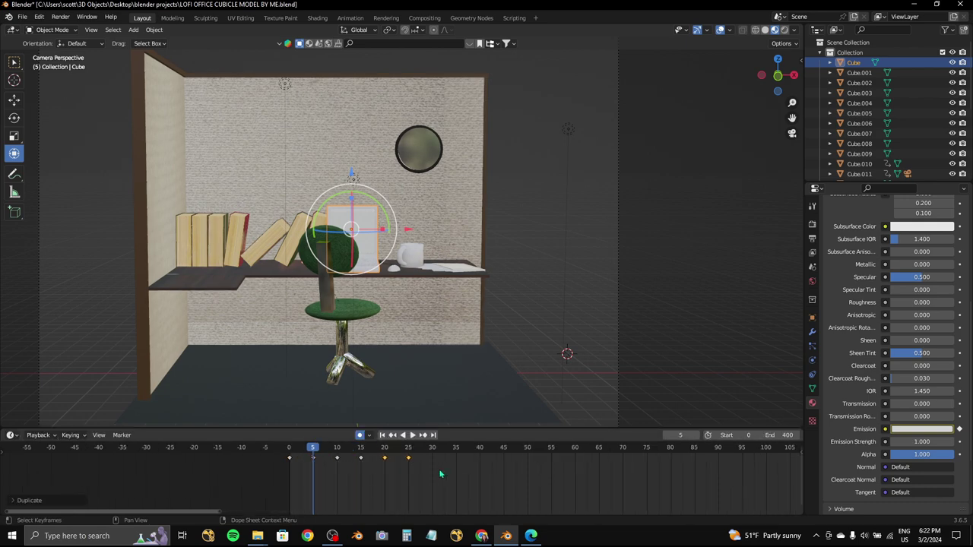
scroll(337, 462, up, 2)
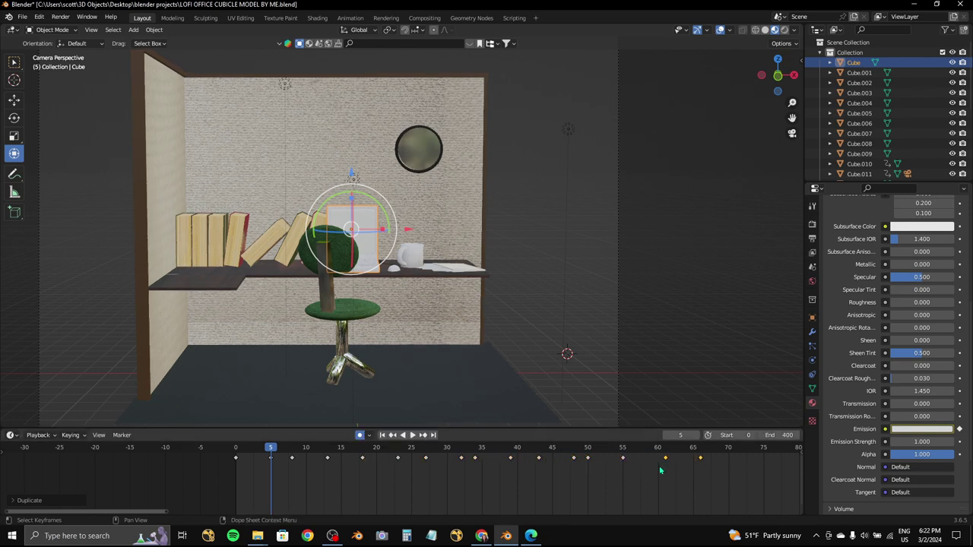
key(Escape)
scroll(510, 474, down, 10)
middle_drag(639, 470, 525, 466)
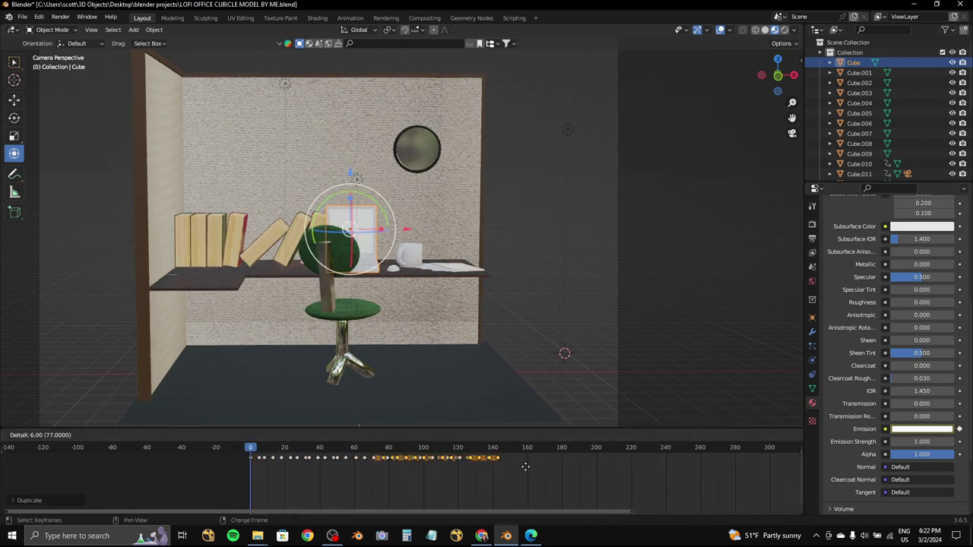
middle_drag(758, 477, 630, 469)
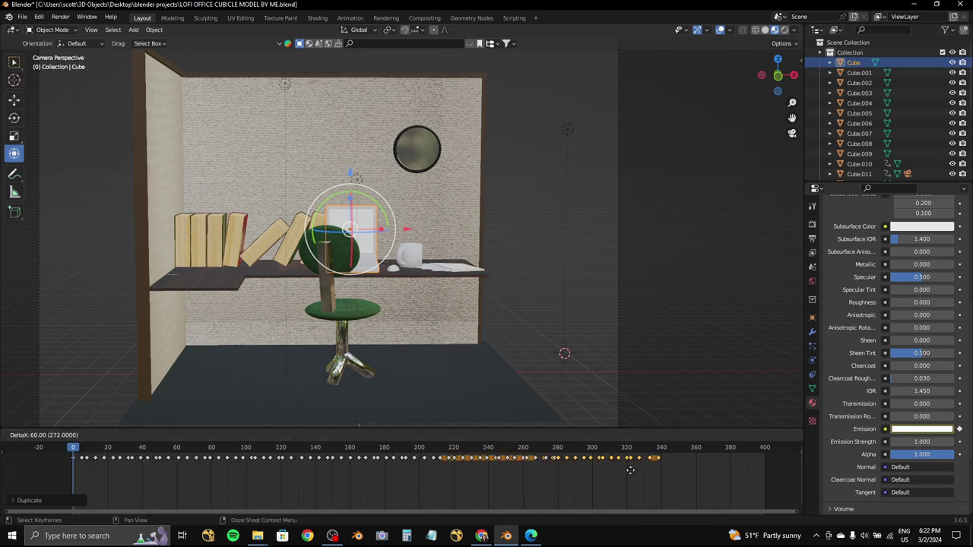
click(738, 479)
key(space)
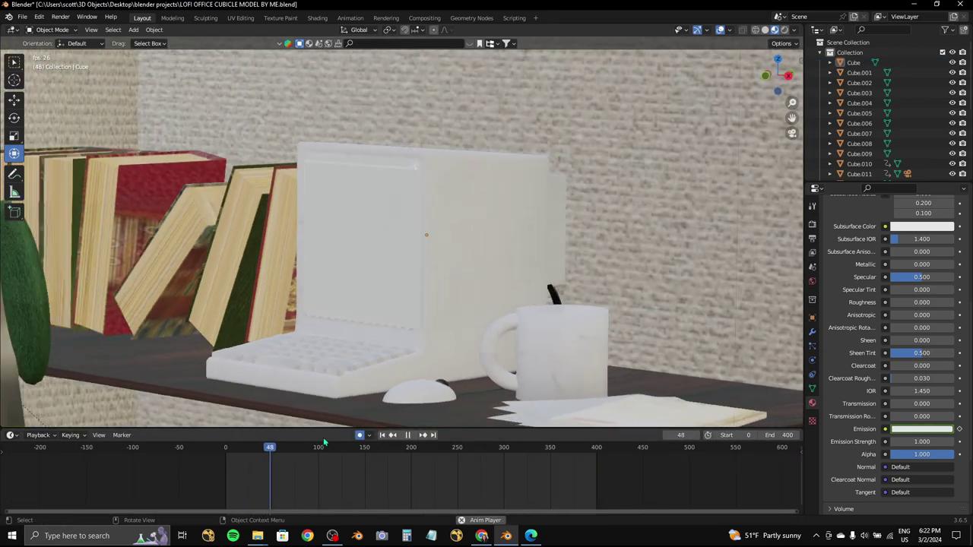
key(Escape)
- Scale the flicker keys to end at frame 400 and preview in Rendered shading
scroll(167, 444, up, 4)
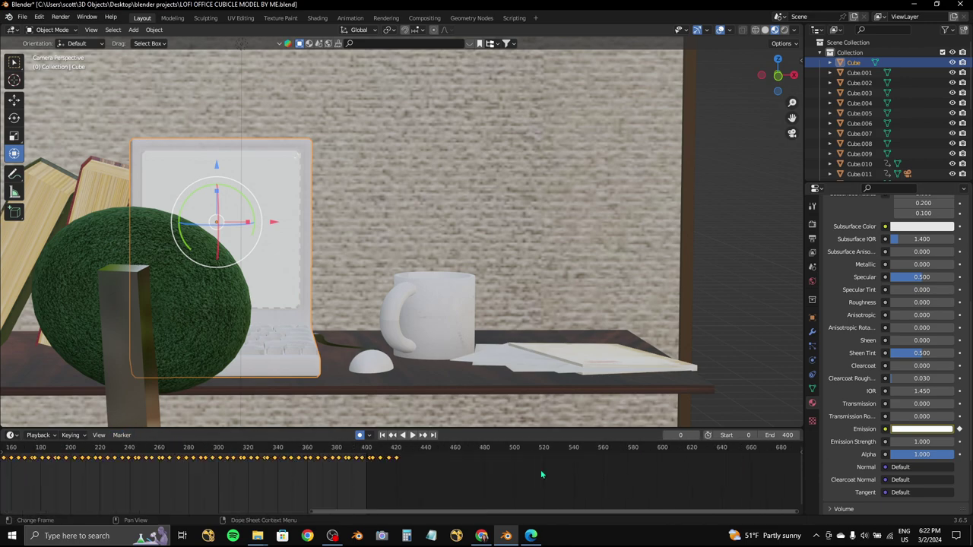
key(s)
click(224, 477)
key(space)
scroll(441, 488, down, 3)
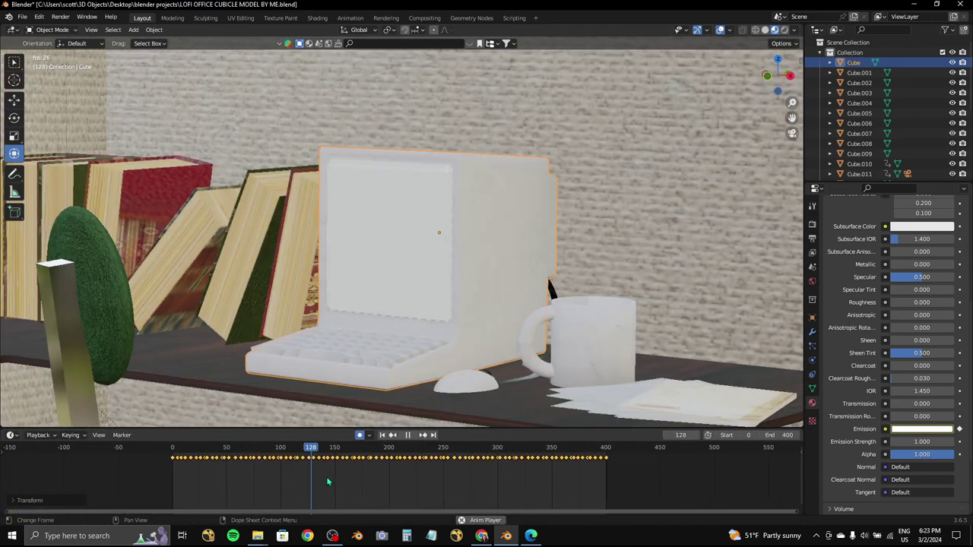
key(space)
click(785, 30)
click(424, 149)
key(space)
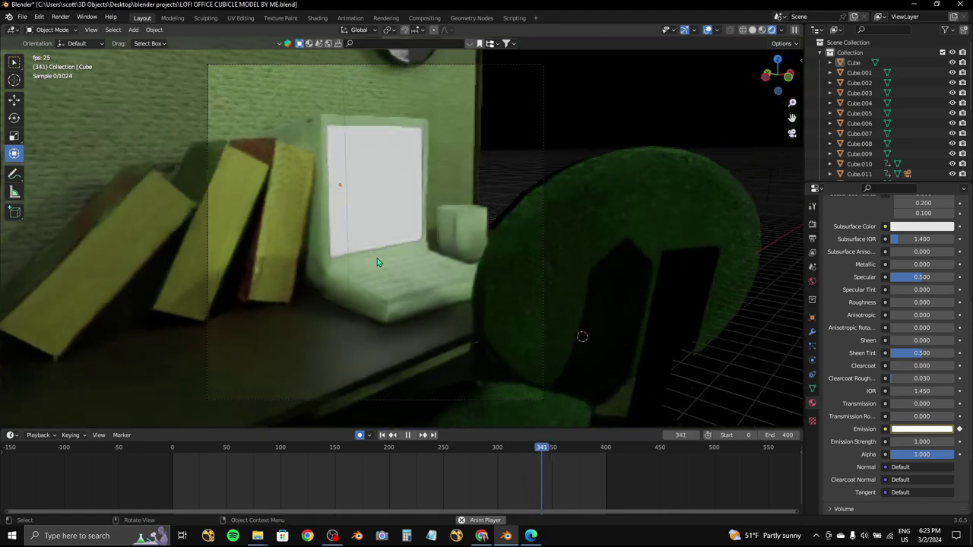
- Scrub to frame 401, select the camera, and extend the animation end frame to 500
drag(589, 454, 607, 451)
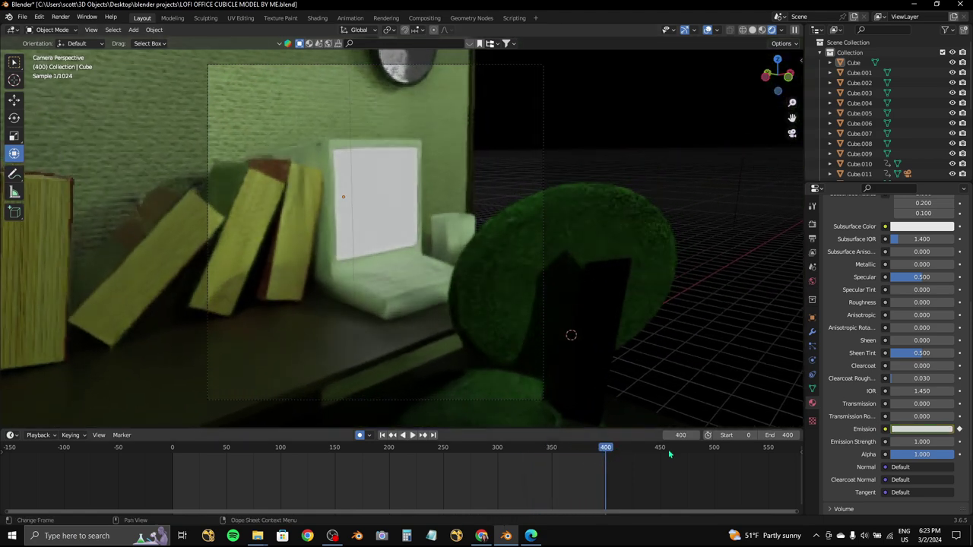
click(542, 64)
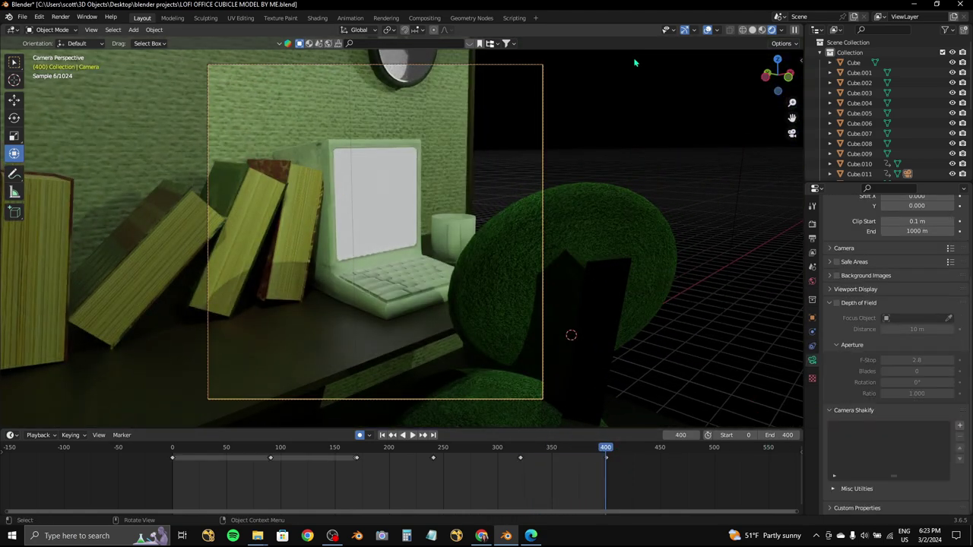
click(762, 30)
drag(779, 435, 805, 435)
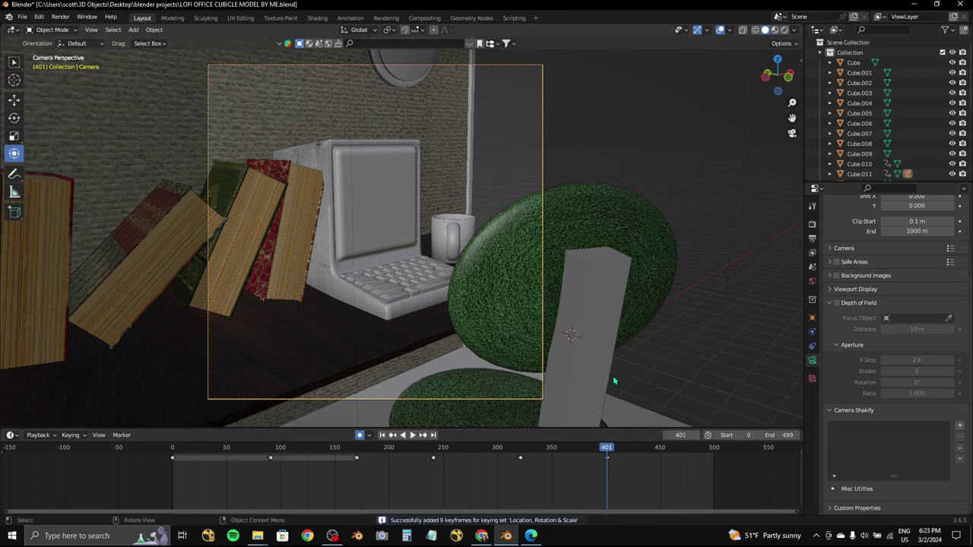
- Walk the camera view back to frame the whole cubicle at frame 401
key(shift+grave)
key(s)
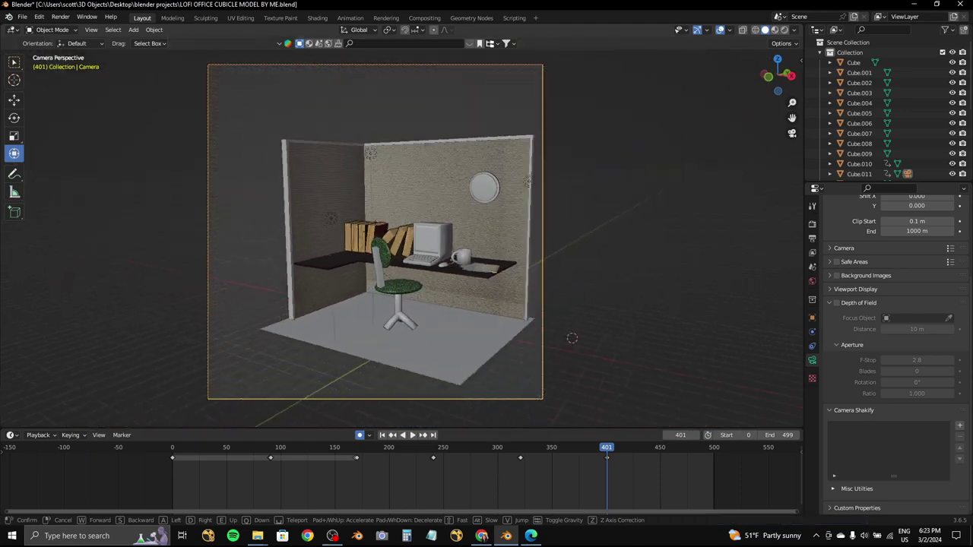
key(s)
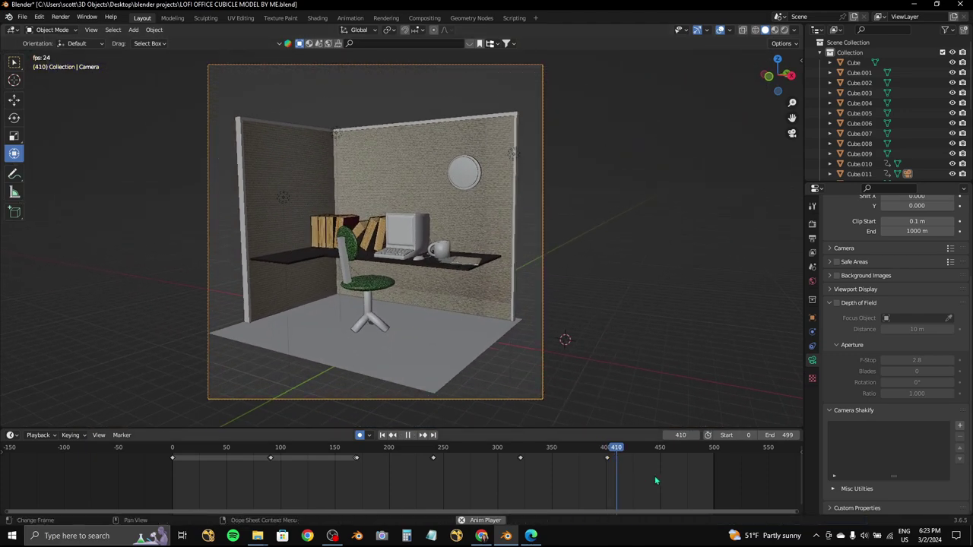
mouse_move(655, 481)
middle_down()
mouse_move(558, 477)
mouse_move(534, 453)
middle_up()
scroll(567, 475, up, 2)
key(space)
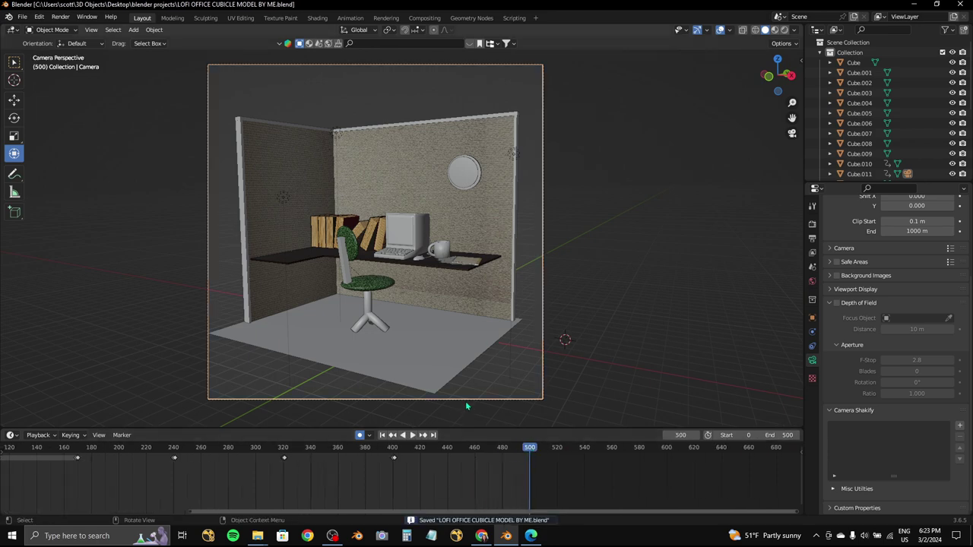
- Add a UV sphere with a new material, then move and scale it onto the mug
click(133, 30)
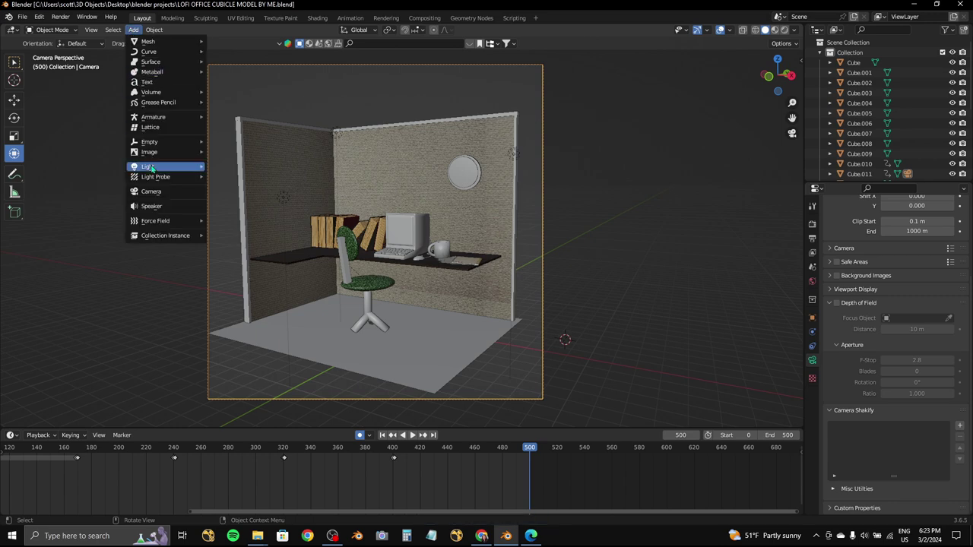
click(240, 73)
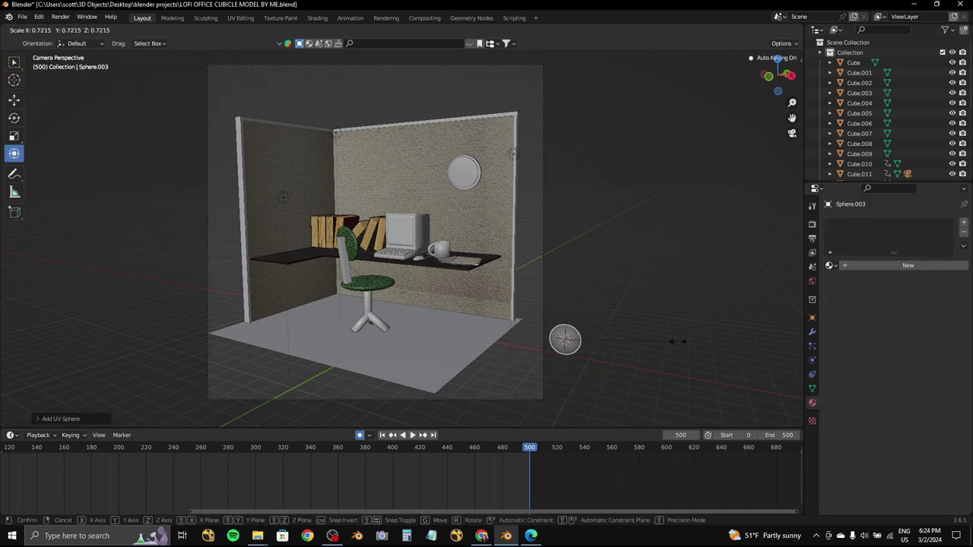
drag(637, 348, 643, 358)
click(908, 265)
drag(565, 340, 445, 315)
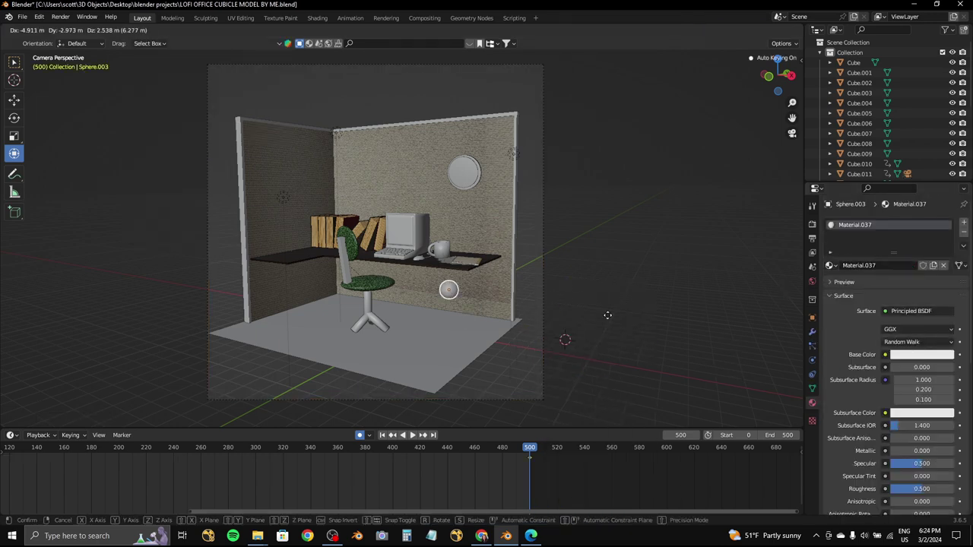
scroll(446, 315, up, 5)
key(s)
click(528, 262)
- Reposition the sphere from a top view, then delete it
key(KP_0)
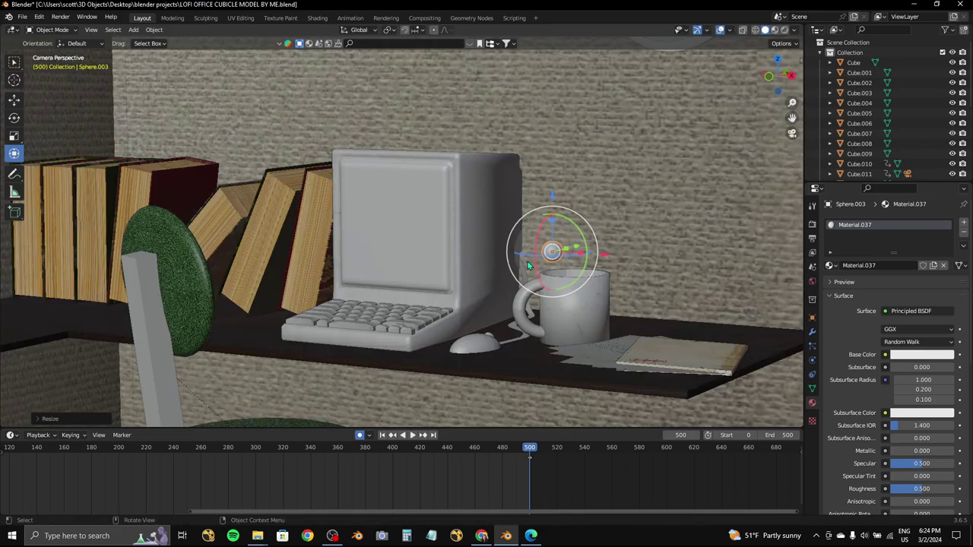
key(KP_Decimal)
middle_drag(528, 262, 555, 239)
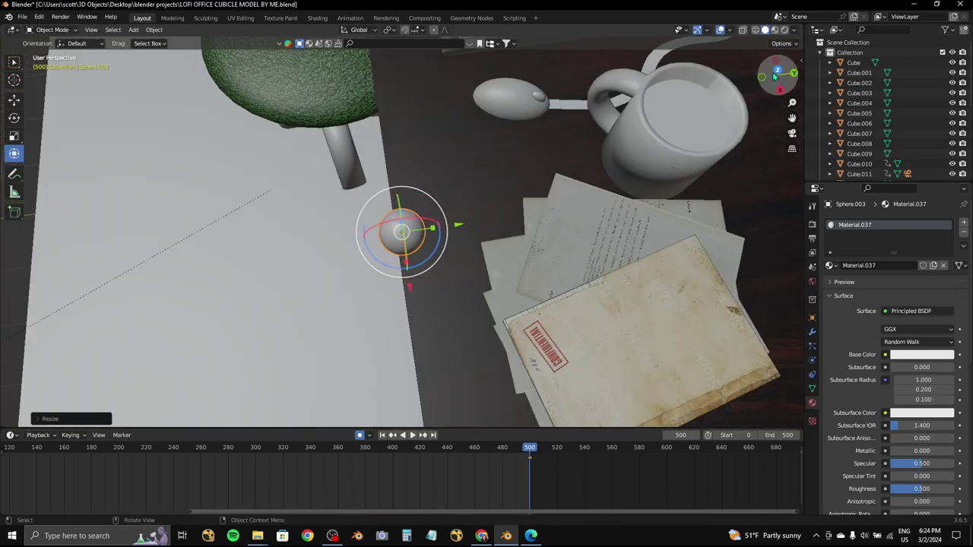
key(KP_7)
middle_drag(502, 321, 484, 279)
scroll(484, 279, up, 3)
key(g)
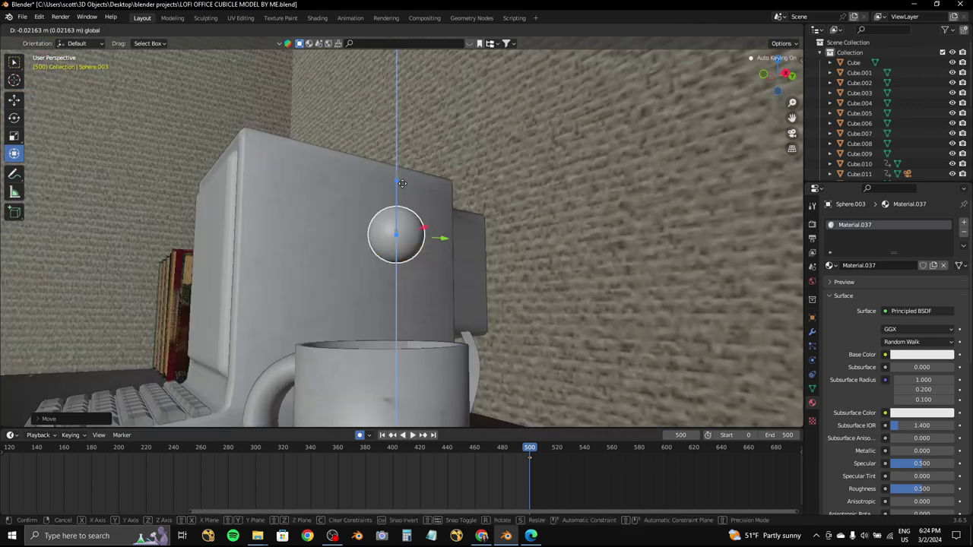
click(417, 250)
key(Delete)
- Close the browser, save the .blend file, and view the scene through the camera
click(531, 535)
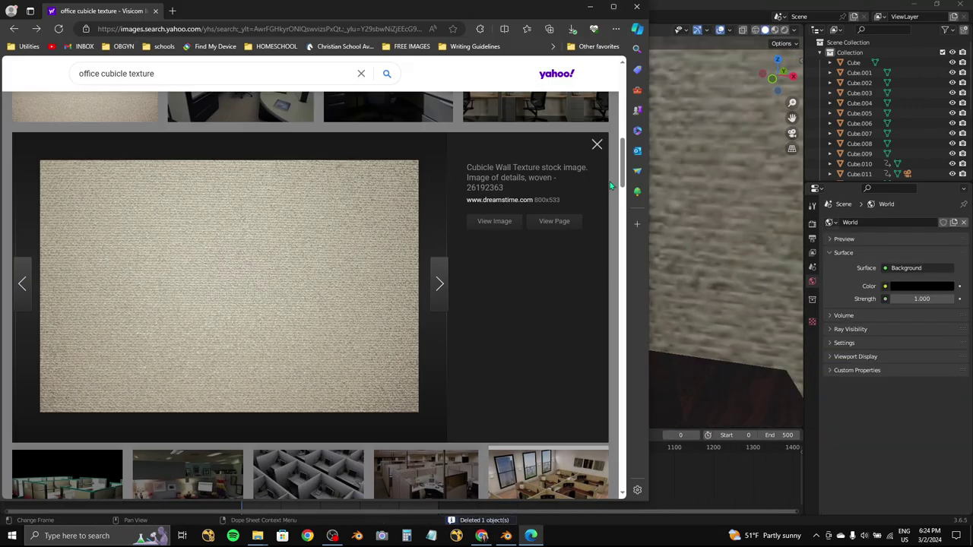
click(636, 7)
key(ctrl+s)
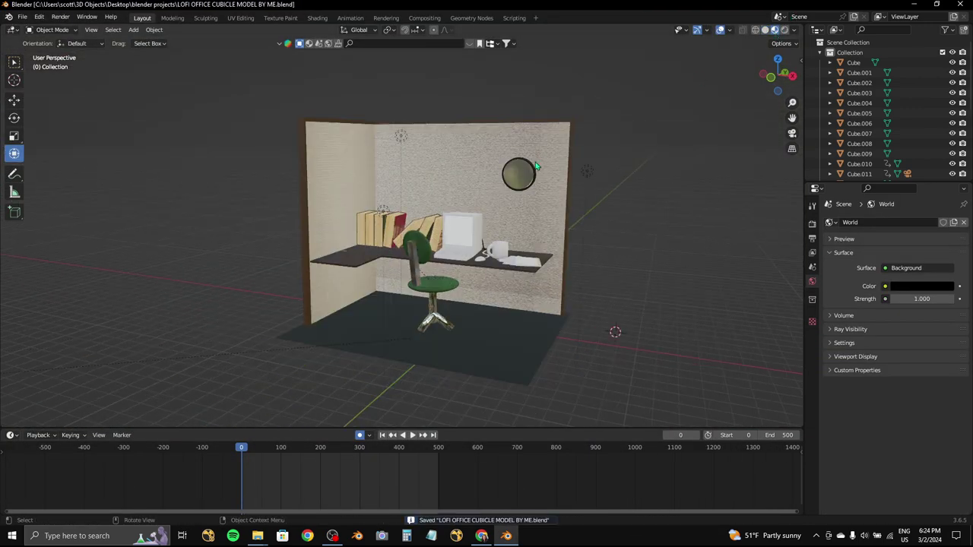
key(KP_0)
scroll(517, 266, up, 5)
scroll(529, 258, down, 5)
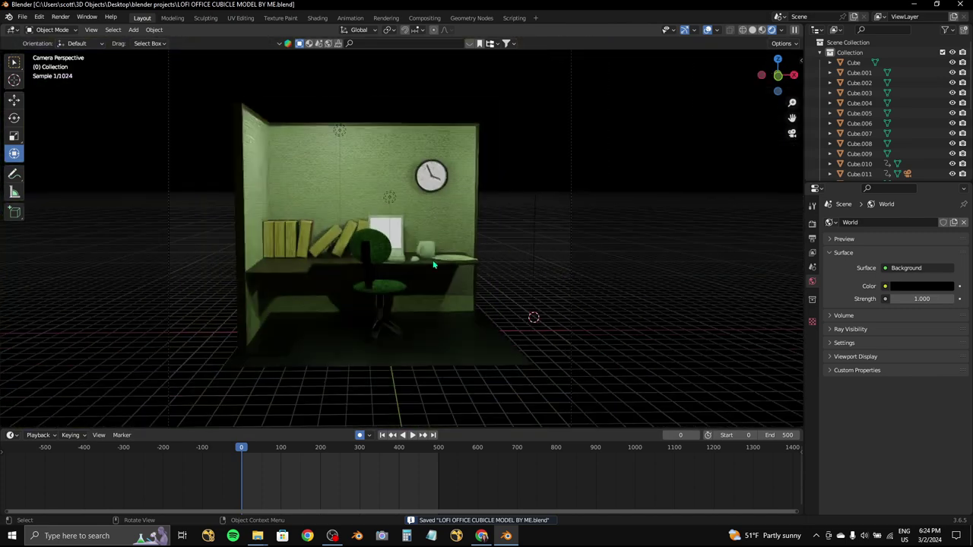
scroll(528, 254, down, 1)
- Output Perceptually Lossless FFmpeg Video as 'office made in blender by me render' in Videos
click(811, 238)
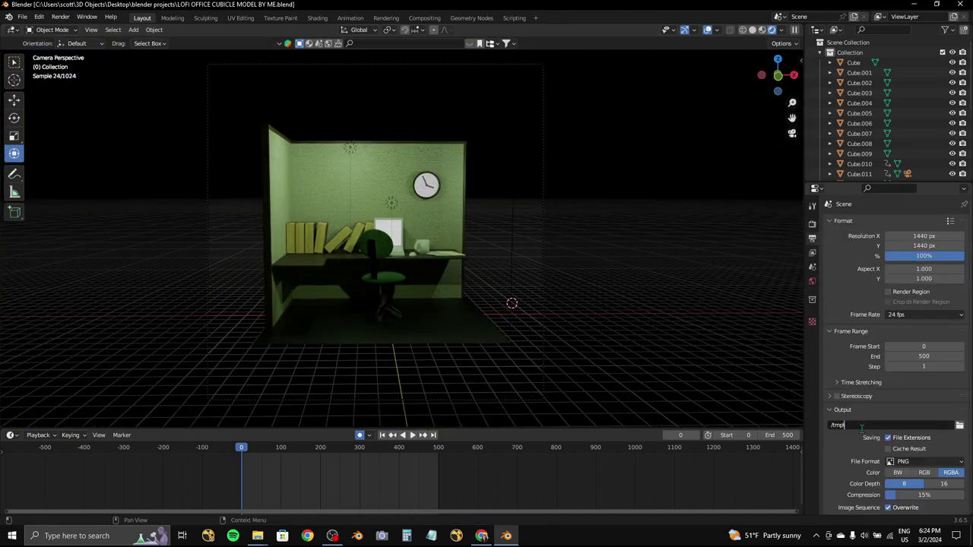
click(899, 459)
click(929, 408)
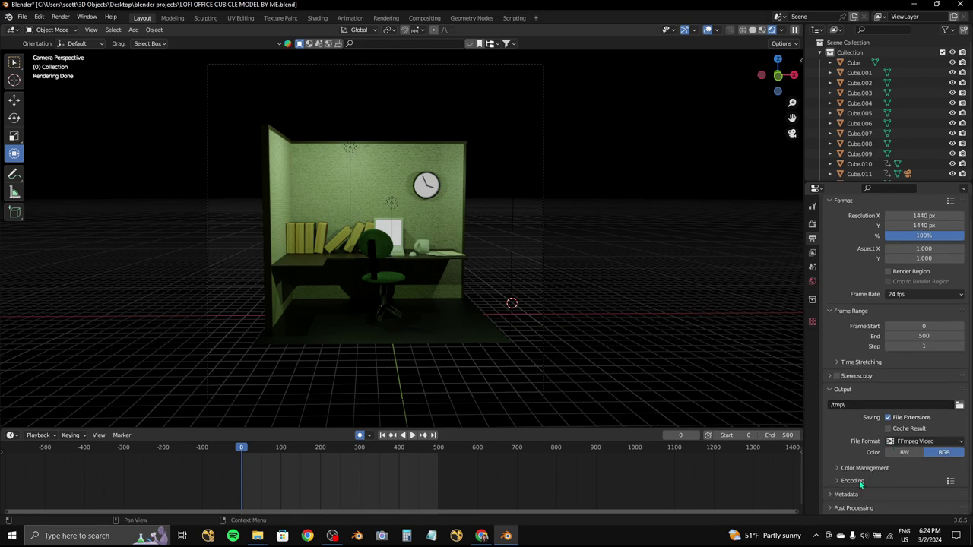
scroll(903, 456, down, 3)
click(903, 471)
click(917, 439)
text(office made in blender by me render)
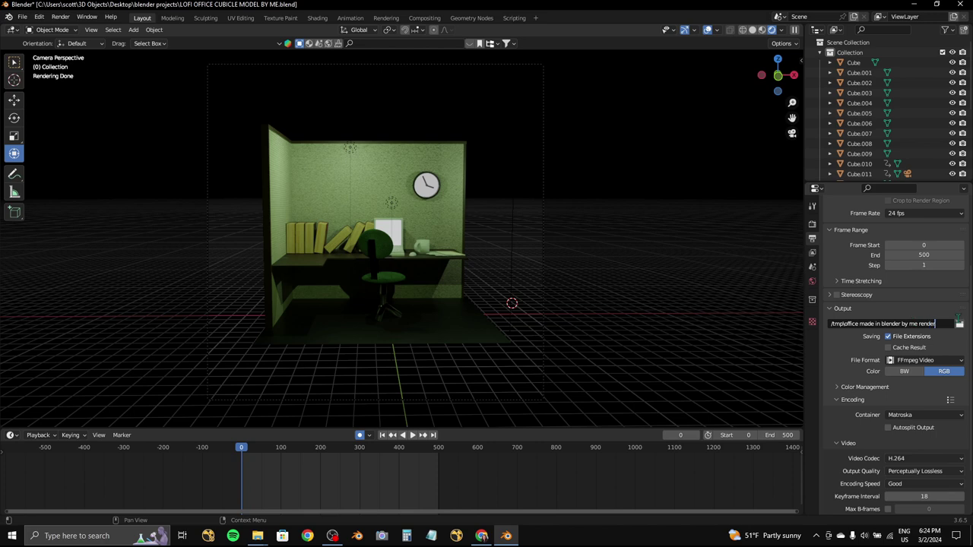
click(959, 324)
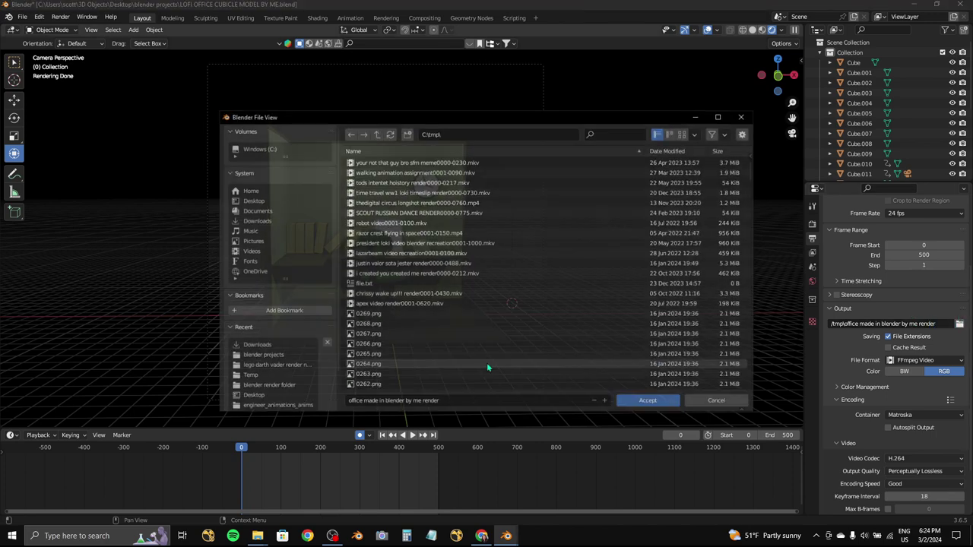
click(660, 406)
scroll(906, 290, up, 3)
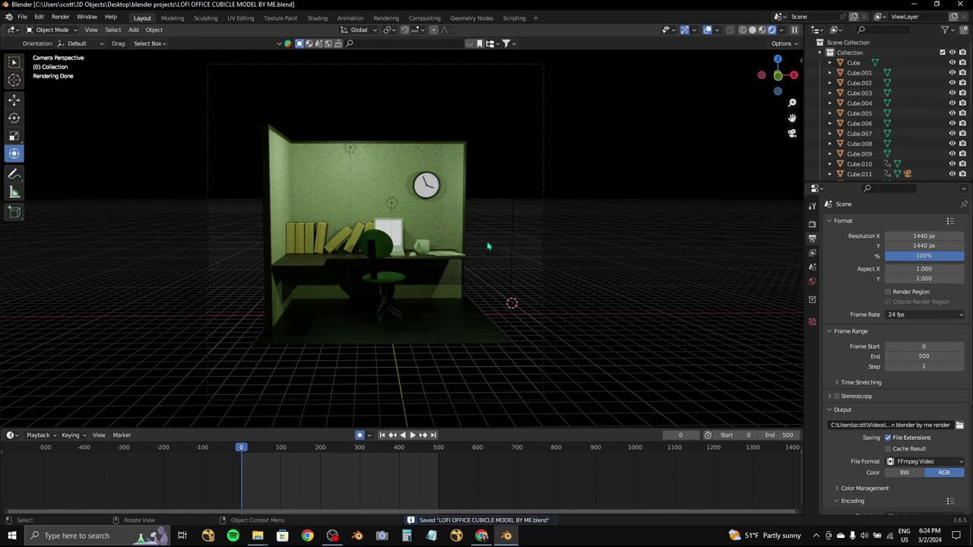
- Duplicate the frame-320 camera keyframe to frame 400
key(space)
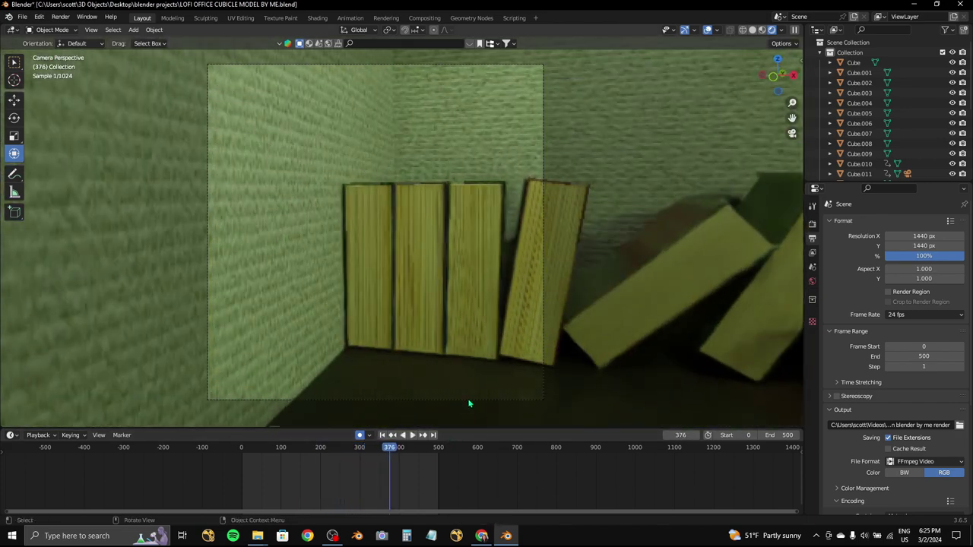
click(466, 400)
key(space)
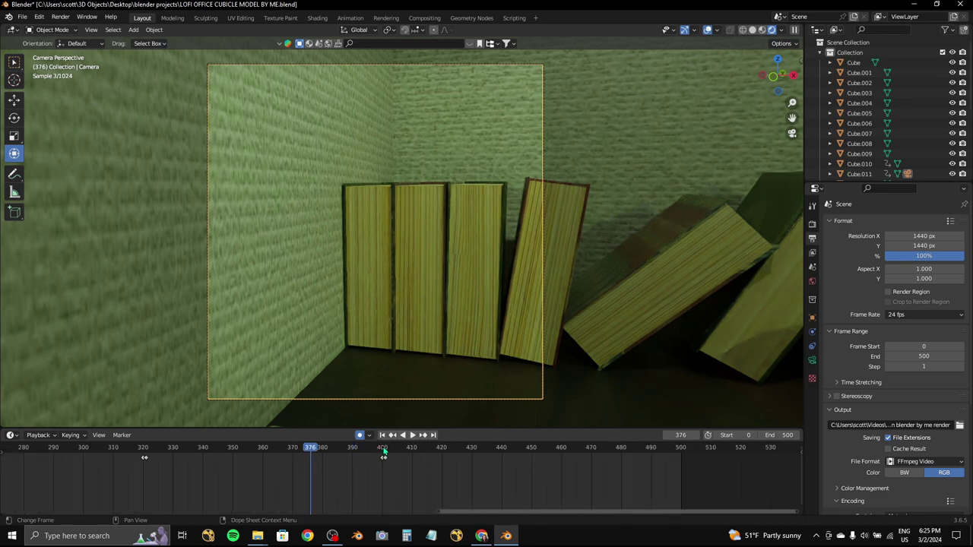
click(383, 449)
click(144, 457)
key(shift+d)
click(384, 457)
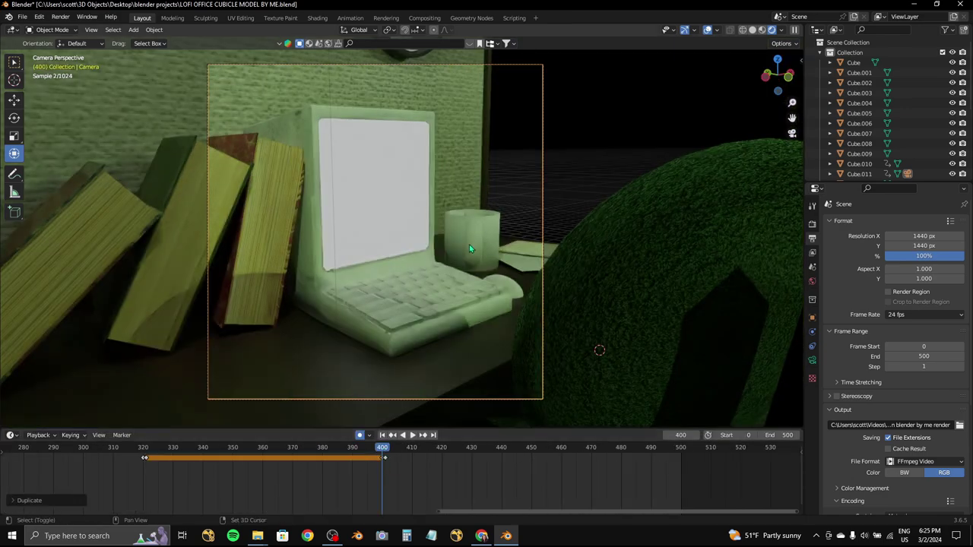
- Preview the ending and shift the selected camera keys later in time
click(143, 448)
key(space)
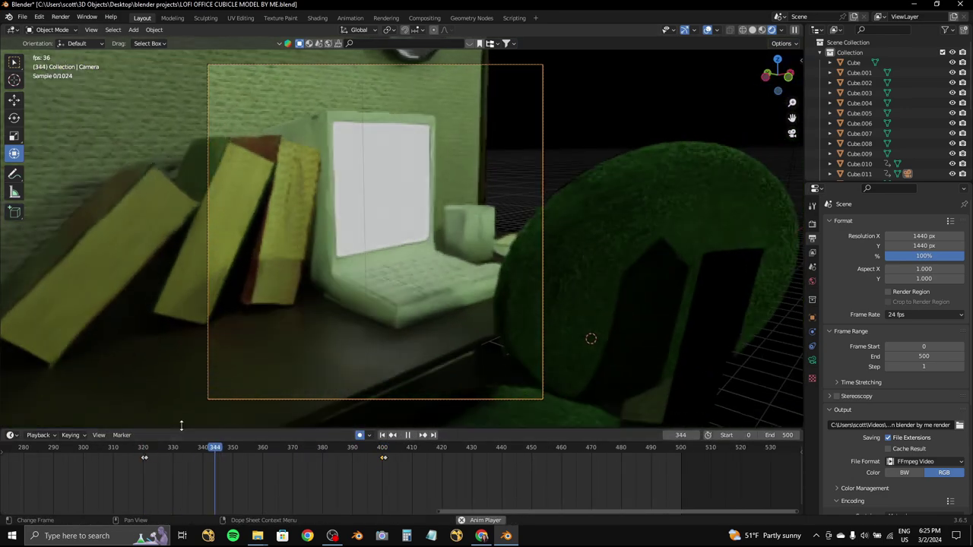
click(383, 448)
key(space)
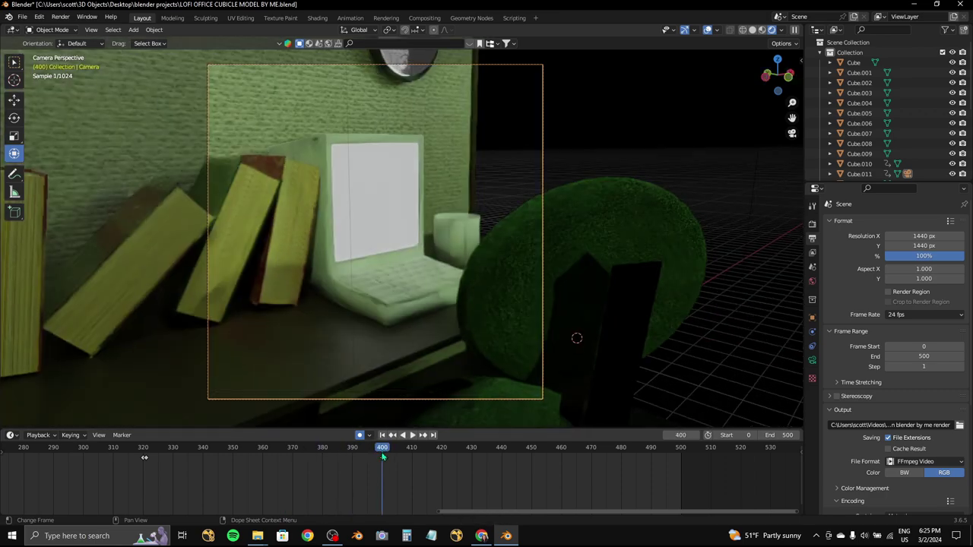
middle_drag(358, 466, 375, 466)
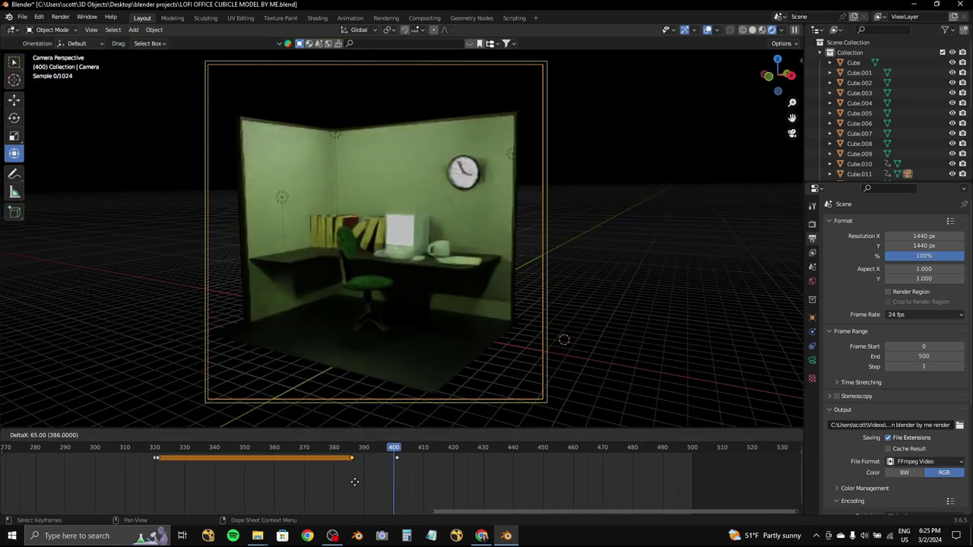
click(401, 466)
key(a)
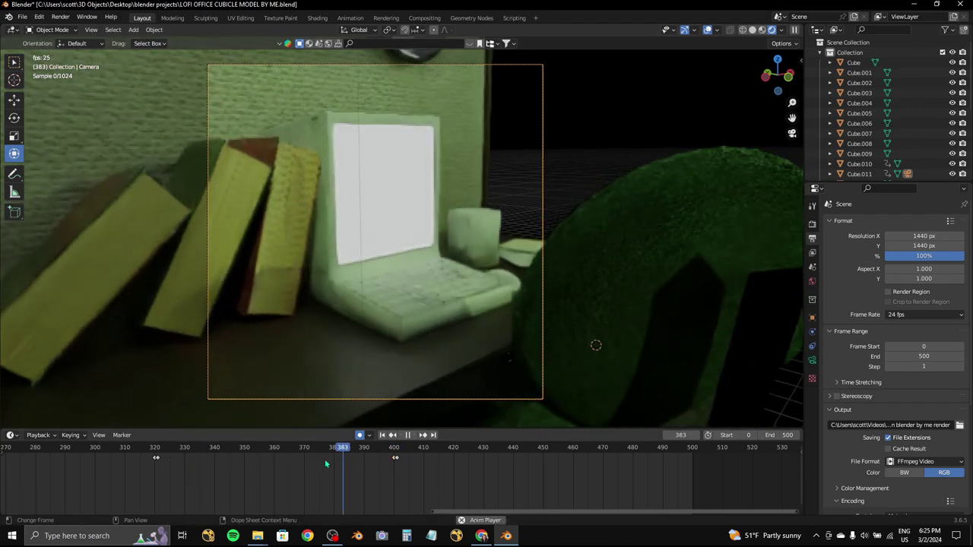
key(Escape)
- Rotate the camera slightly toward the laptop, save the file, and return to frame 0
click(812, 360)
scroll(889, 342, down, 5)
scroll(368, 458, down, 6)
key(space)
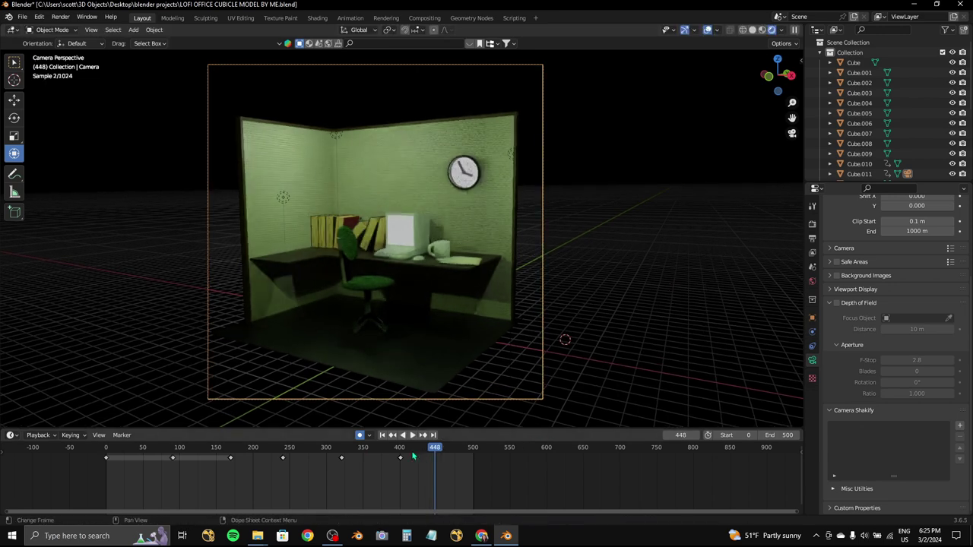
key(r)
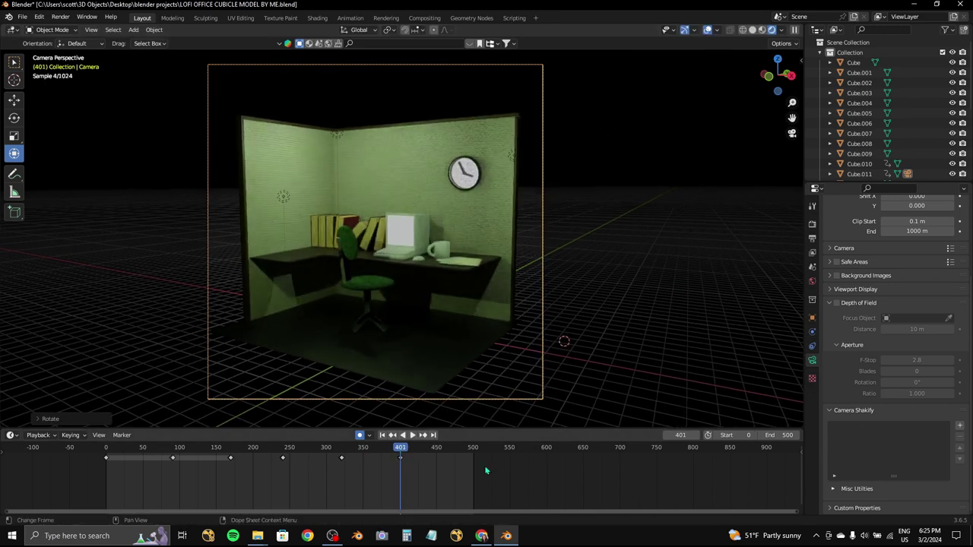
key(ctrl+s)
scroll(384, 467, down, 5)
key(shift+Left)
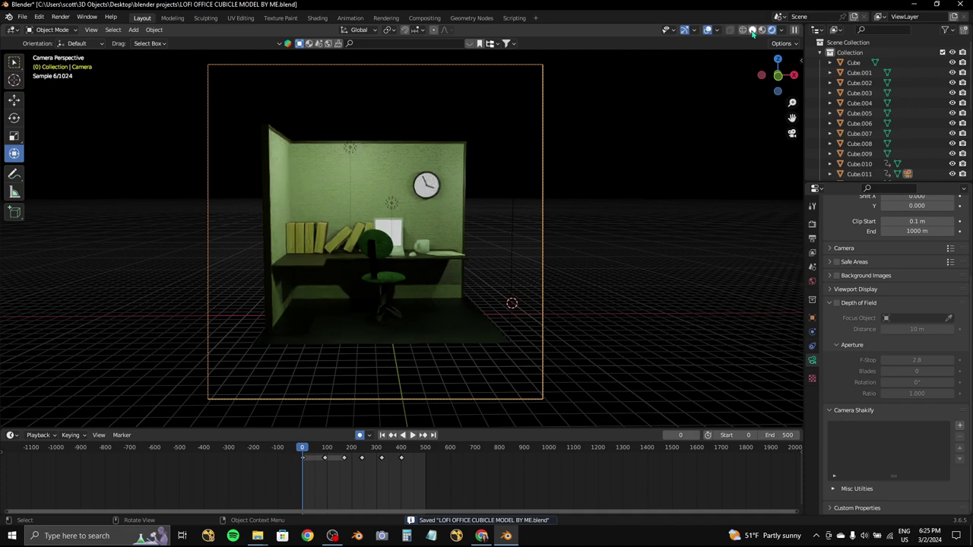
- Switch the viewport to Rendered shading and preview the animation from frame 0
click(752, 31)
key(a)
click(775, 30)
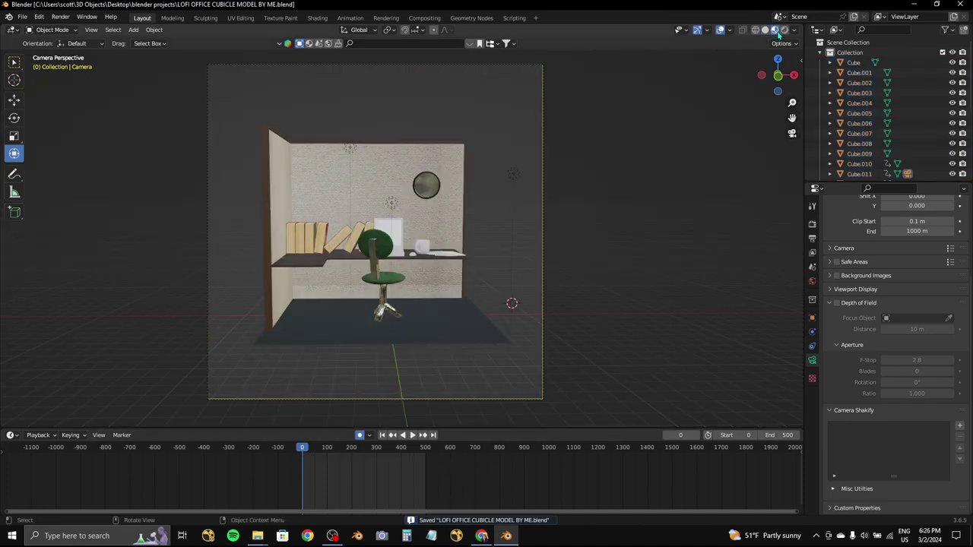
click(784, 29)
key(space)
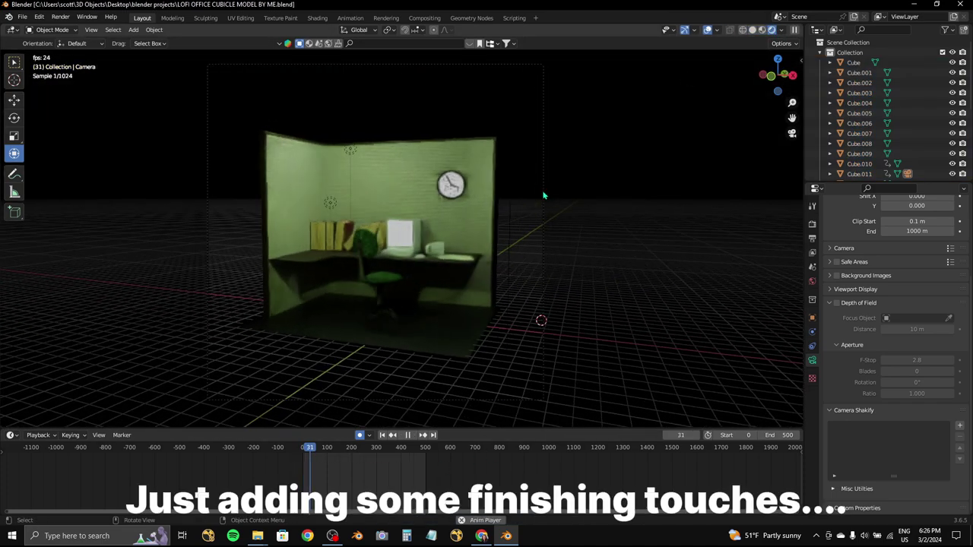
key(Escape)
- Set the Cycles max samples to 20 and render the current frame
click(812, 225)
scroll(912, 304, up, 5)
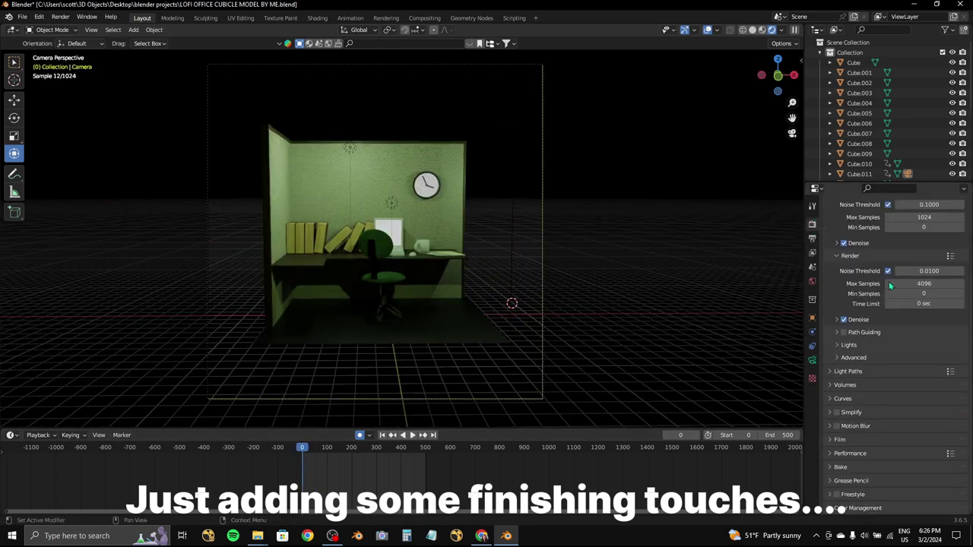
click(927, 303)
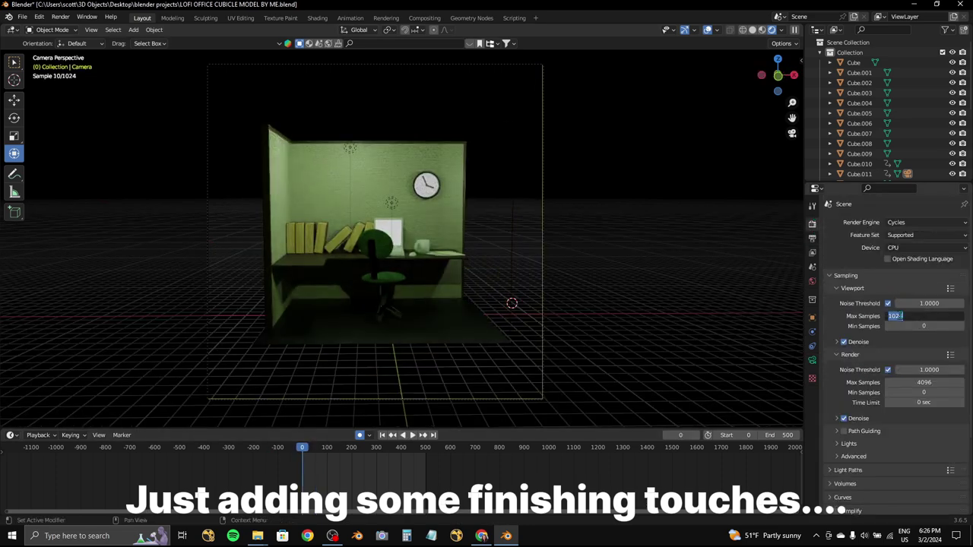
text(20)
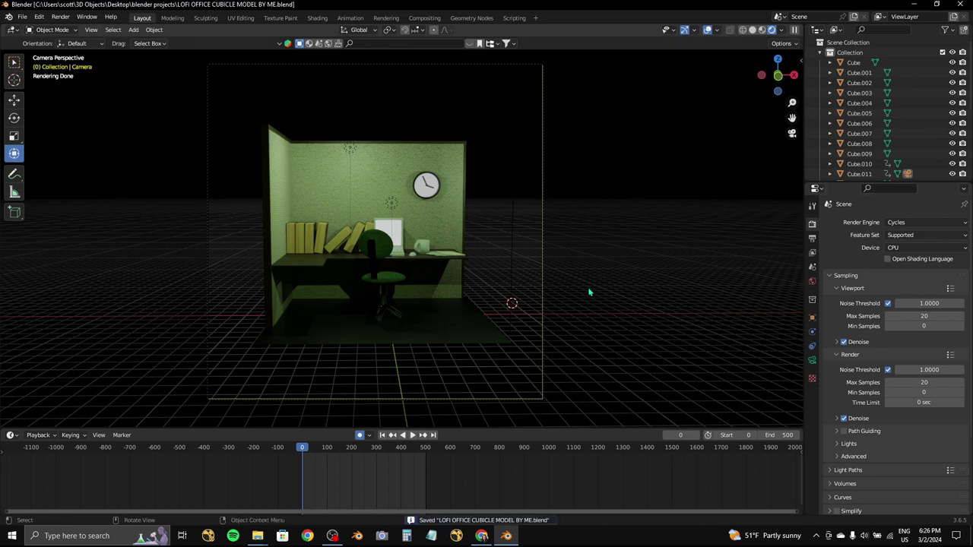
click(79, 40)
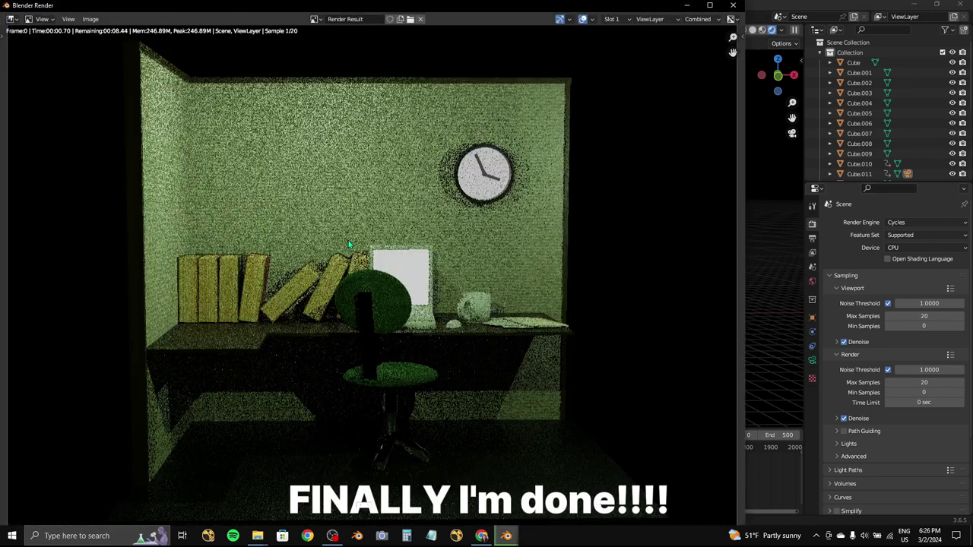